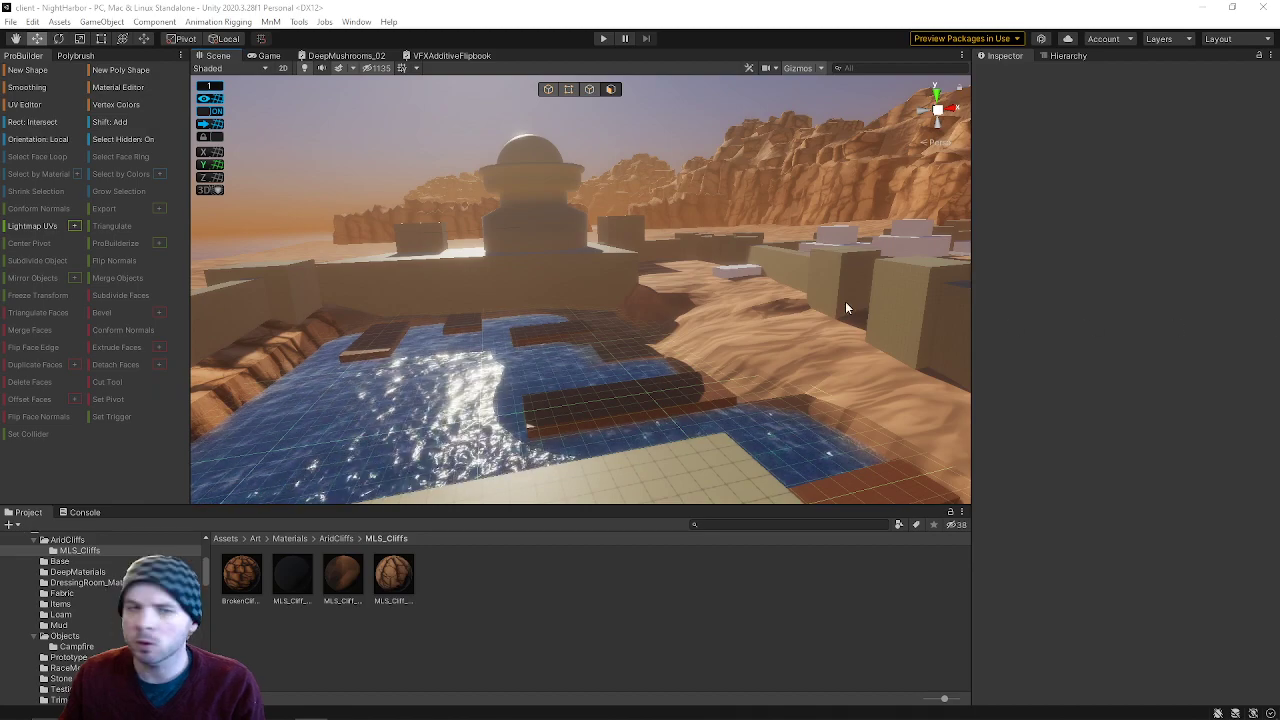
- Duplicate the tall corner block beside the sand area and move the copy out from the wall to about X 7.4
right_click_drag(858, 308, 1045, 377)
scroll(620, 262, "up", 2)
left_click(545, 228)
right_click_drag(668, 233, 502, 182)
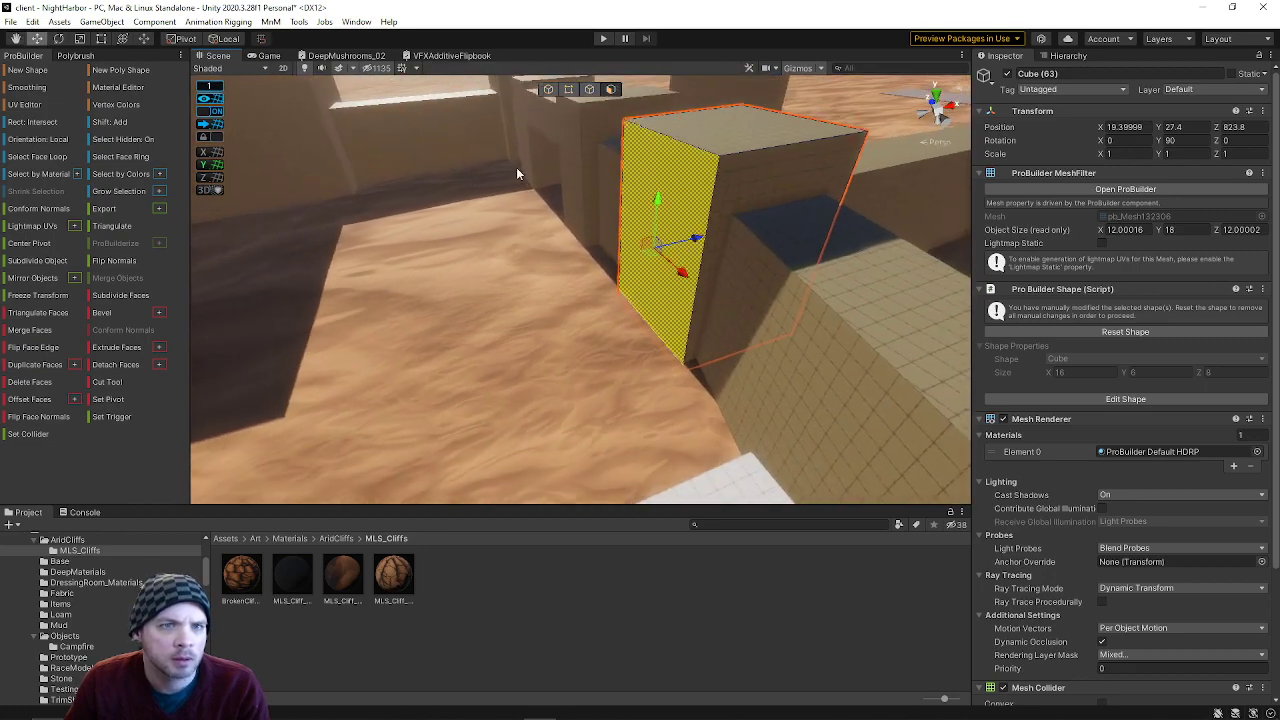
left_click(549, 90)
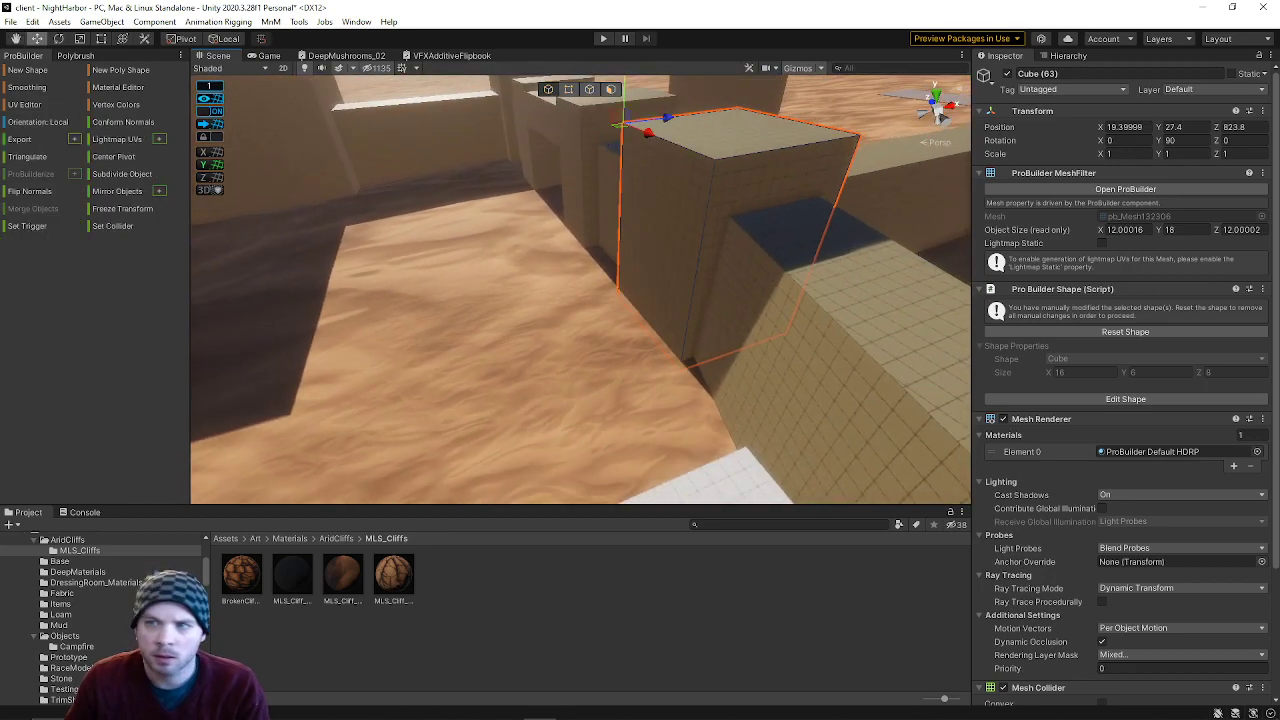
key("ctrl+d")
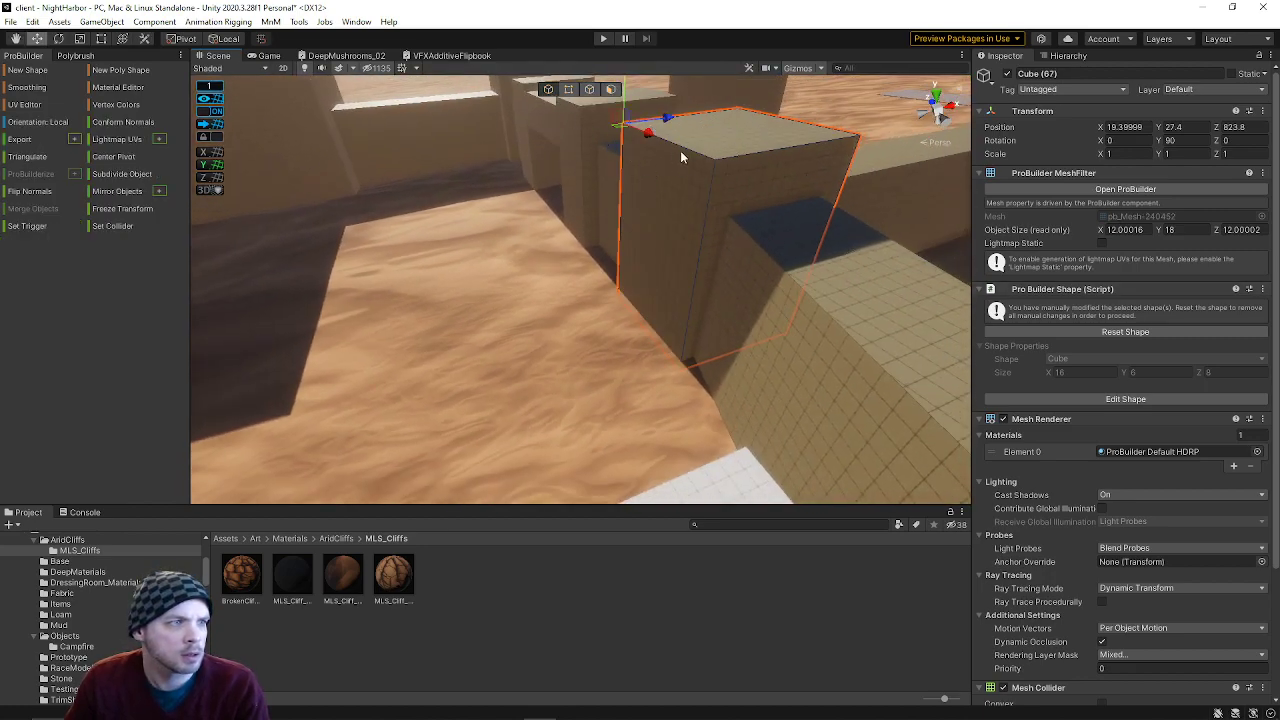
left_click_drag(668, 127, 531, 140)
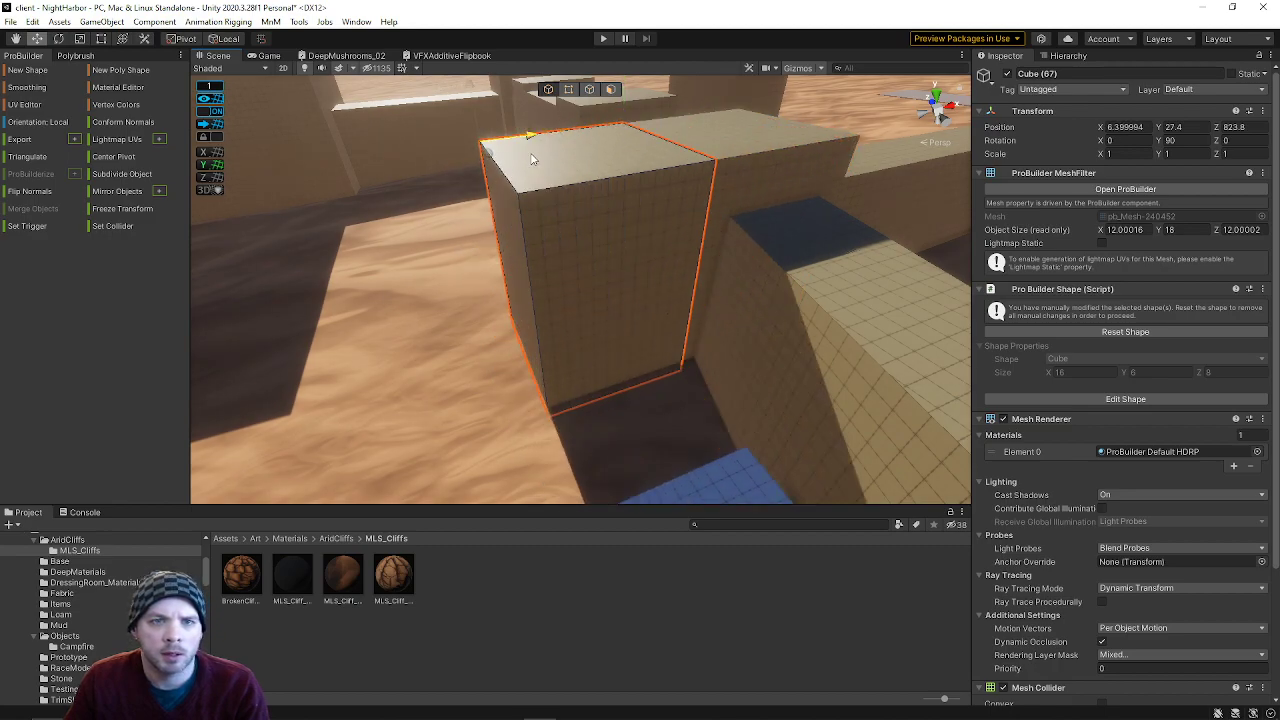
- Lower the top face of the duplicated block so that it is 7 units high
left_click(611, 90)
left_click(604, 169)
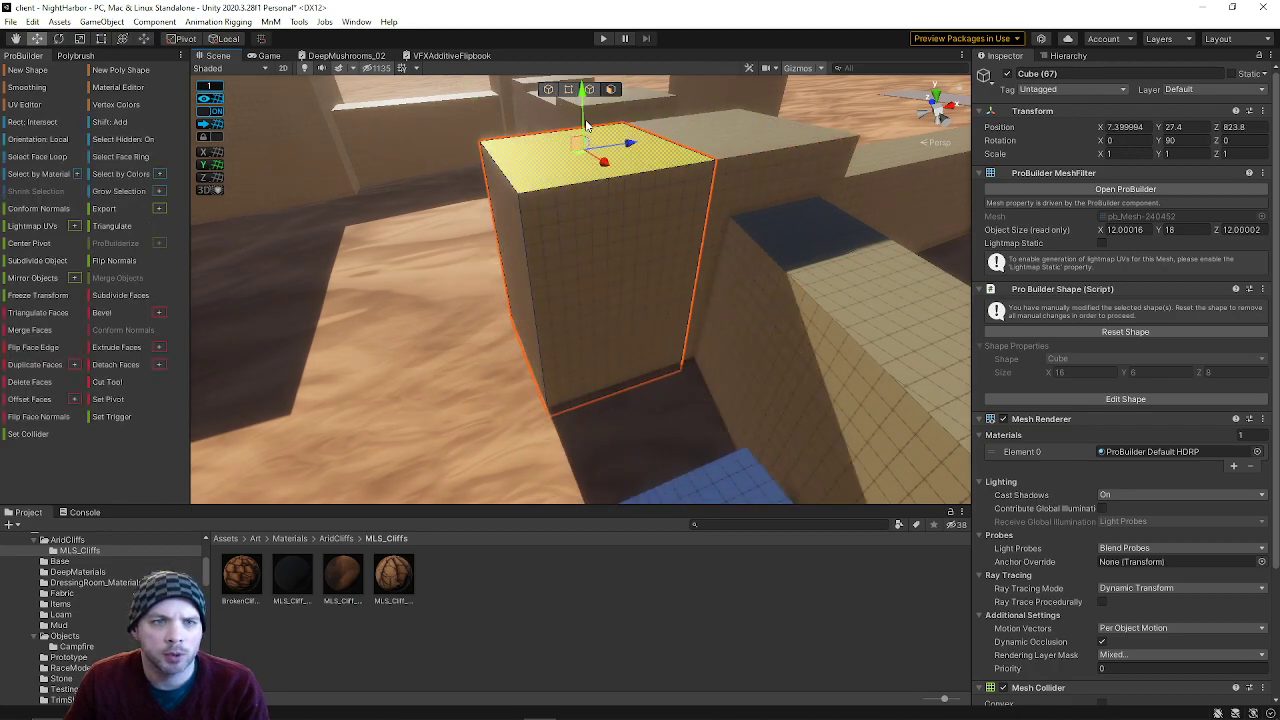
left_click_drag(580, 107, 540, 296)
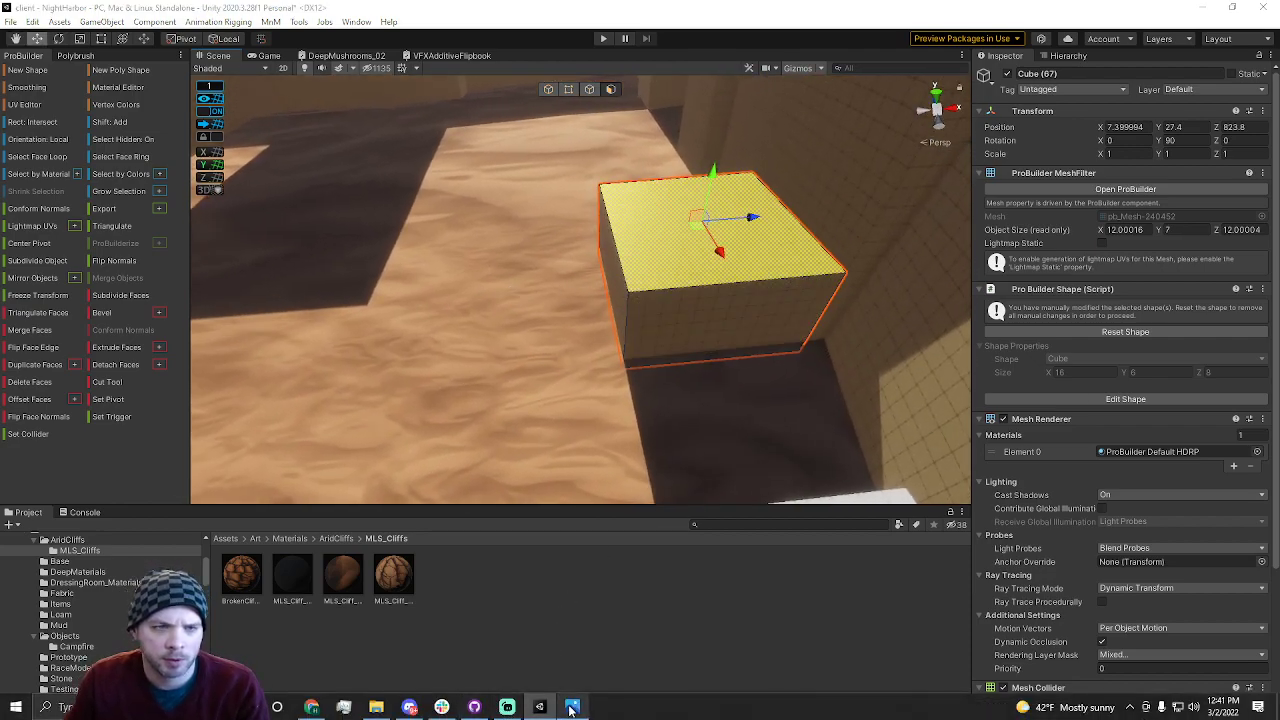
- Switch to the harbor concept image in Photos, examine the walls around the docks, and move its window out of the way
left_click(571, 716)
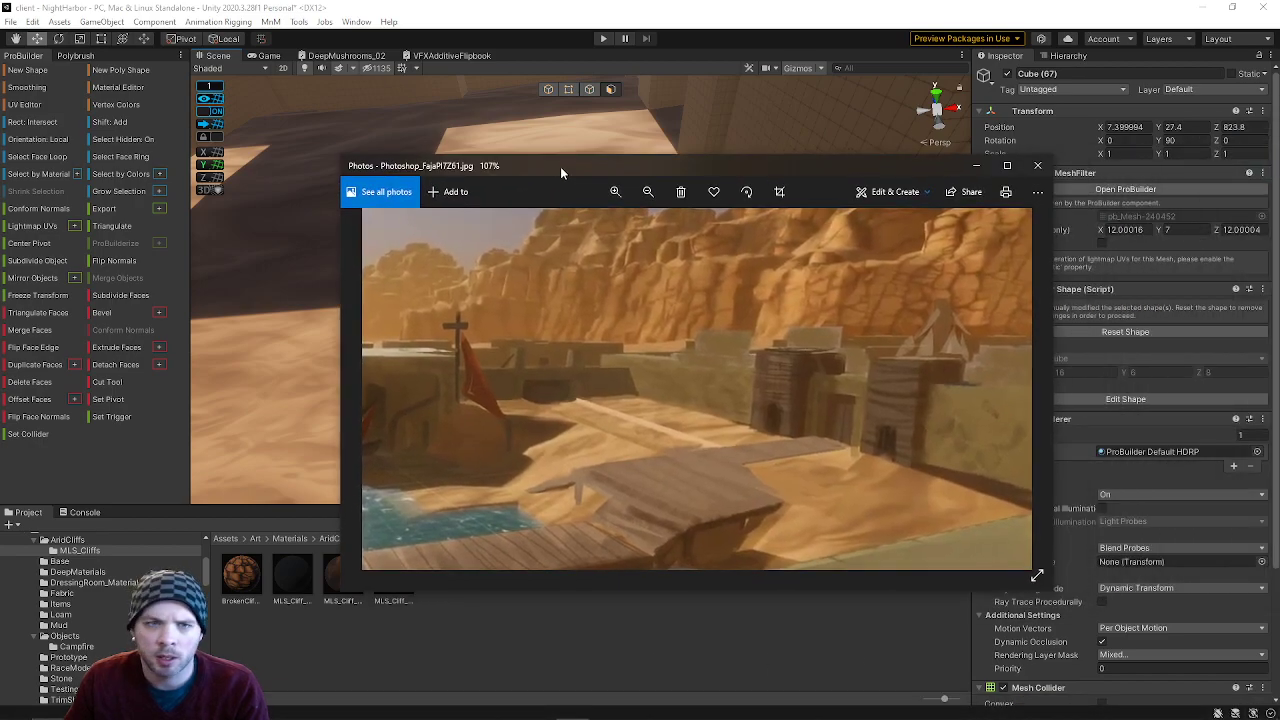
scroll(572, 365, "down", 4)
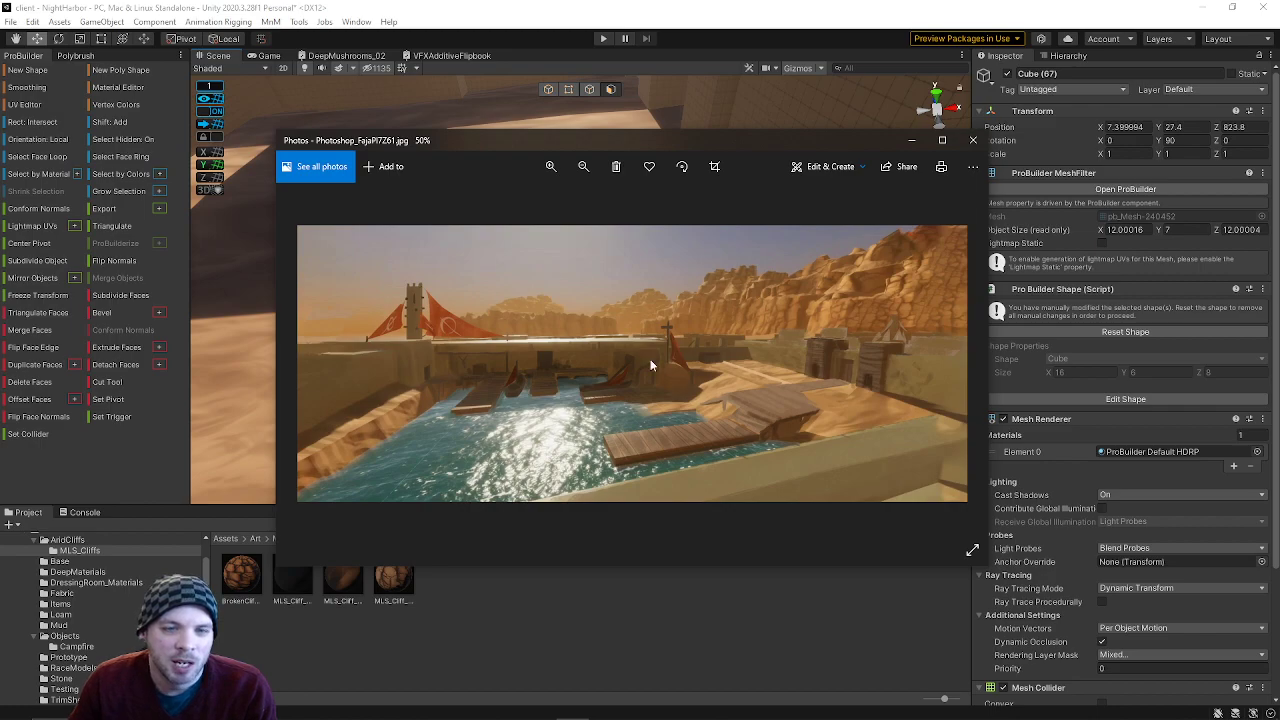
scroll(729, 355, "up", 3, "ctrl")
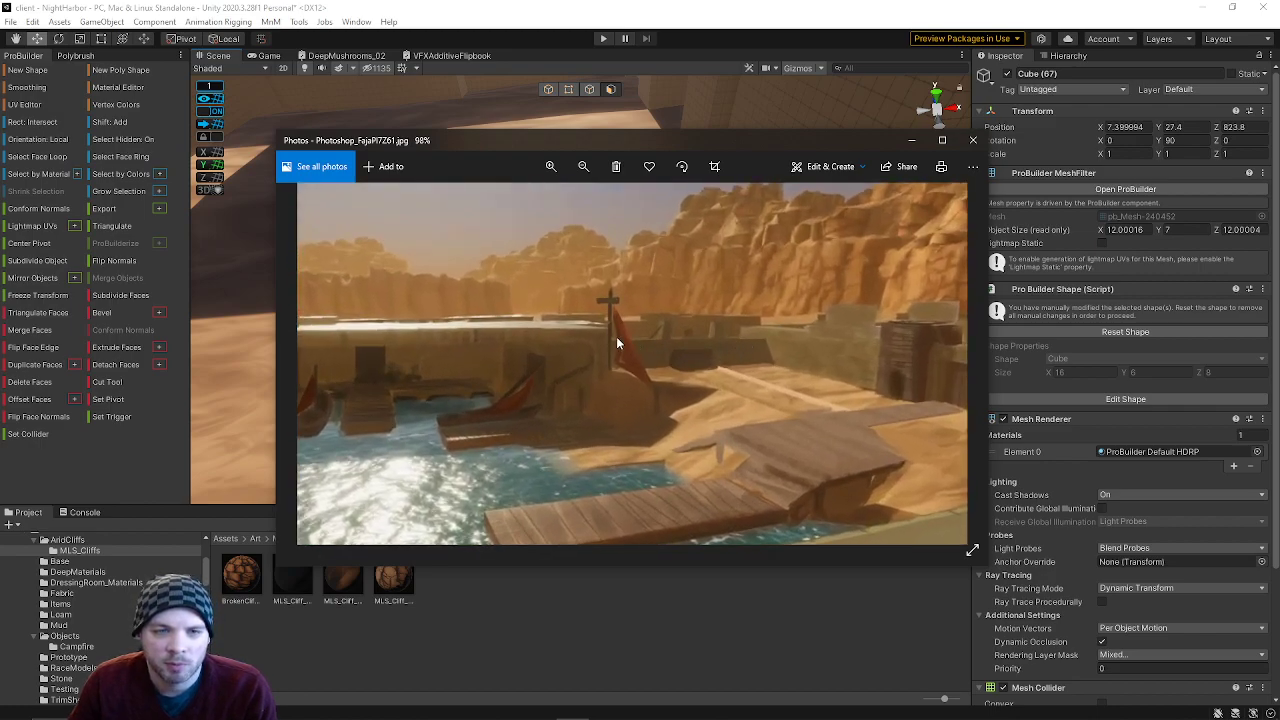
scroll(767, 338, "down", 2, "ctrl")
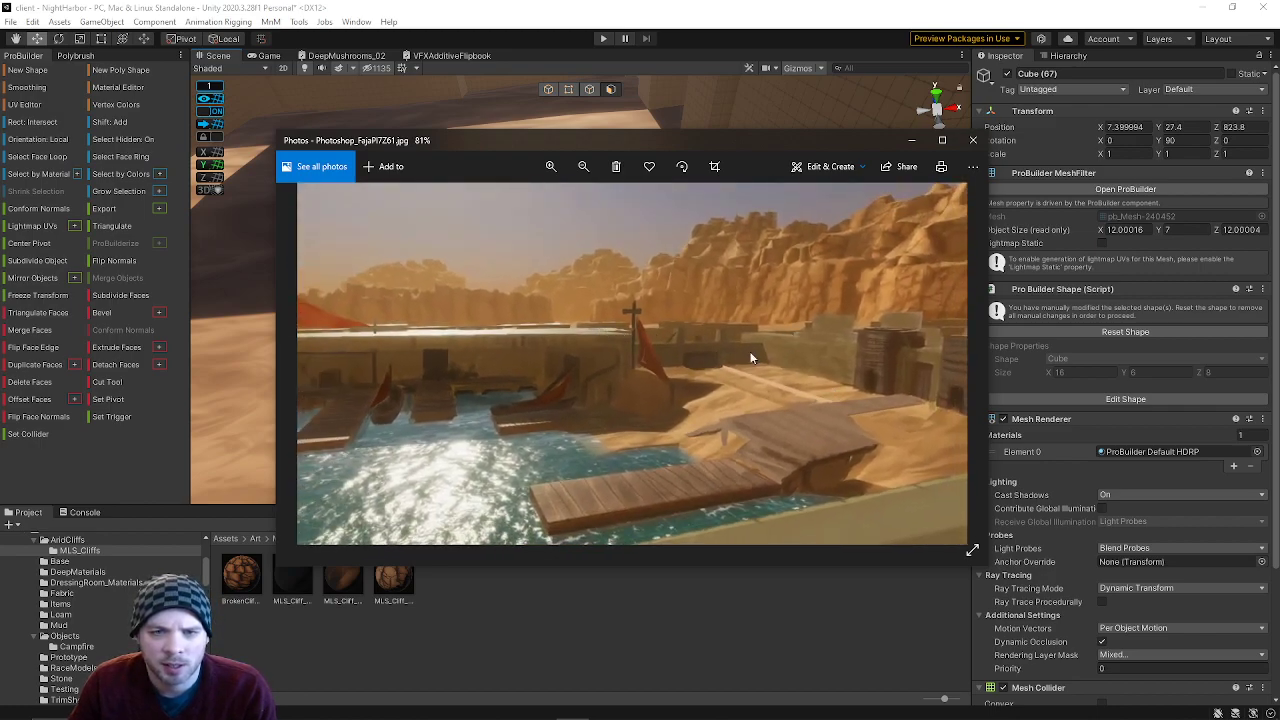
scroll(850, 401, "down", 2, "ctrl")
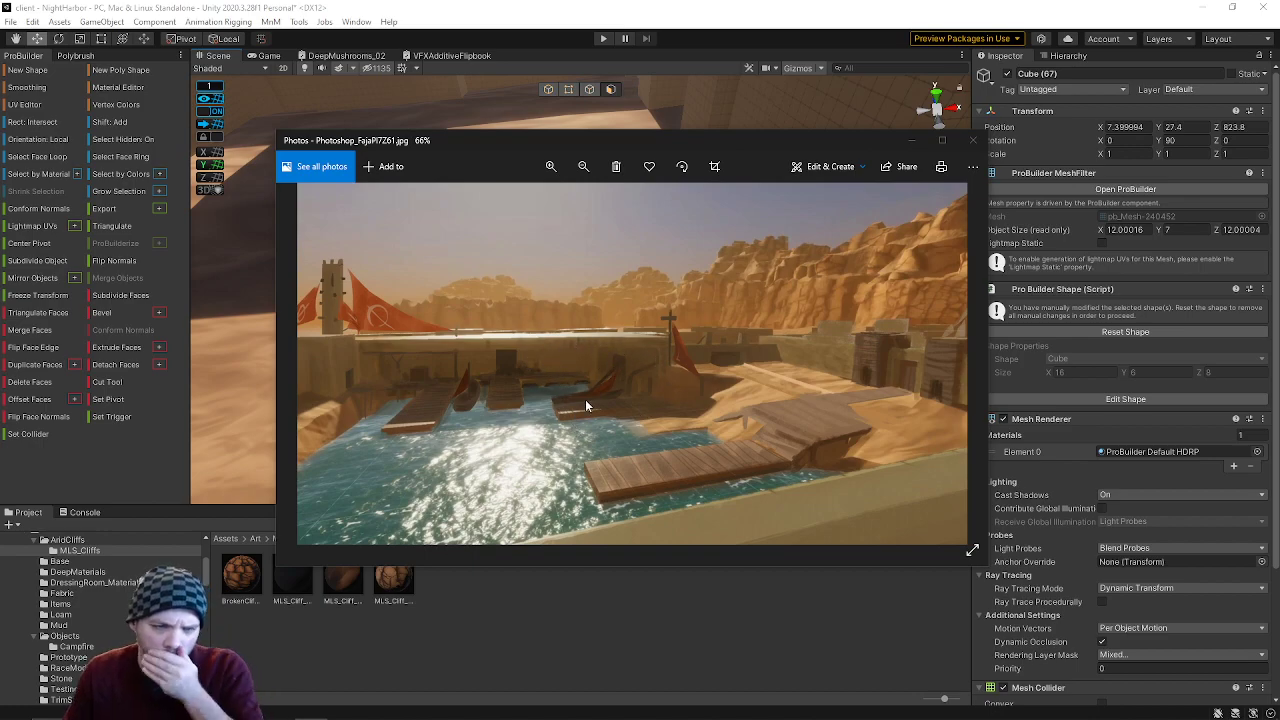
left_click_drag(661, 148, 1279, 200)
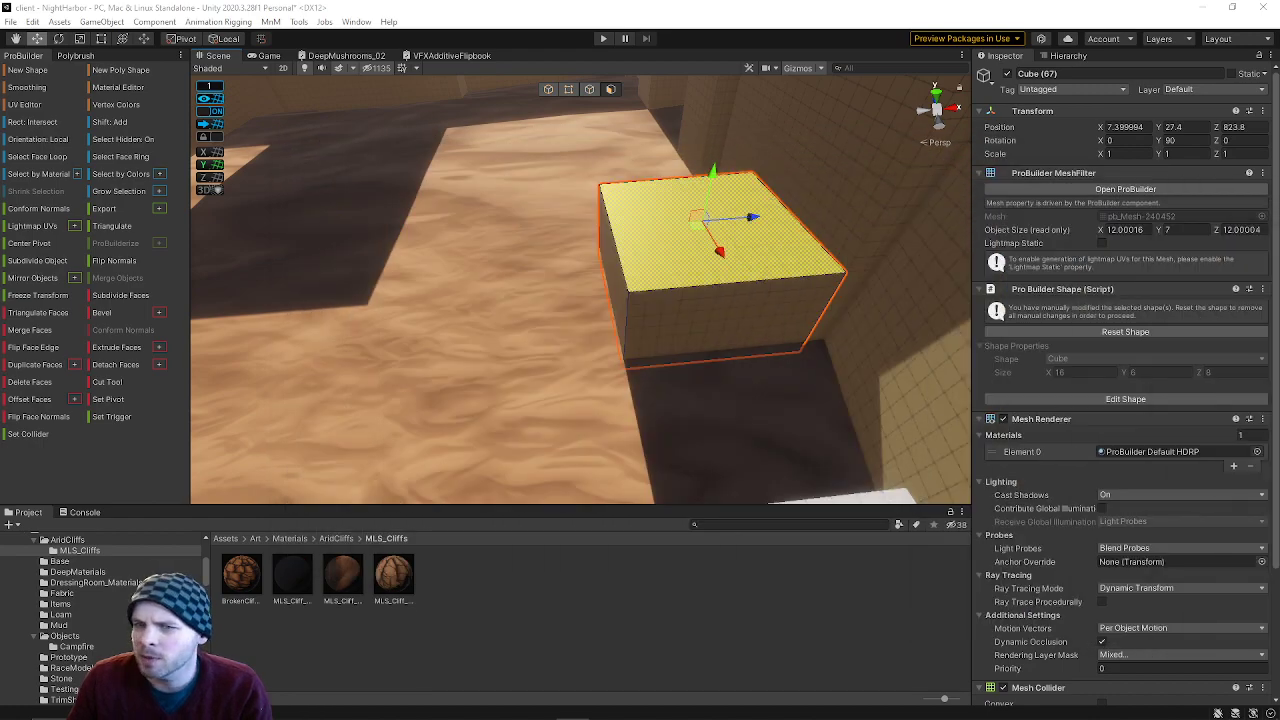
- Move the block's side faces inward to narrow it to 6 units thick
right_click_drag(737, 306, 667, 82)
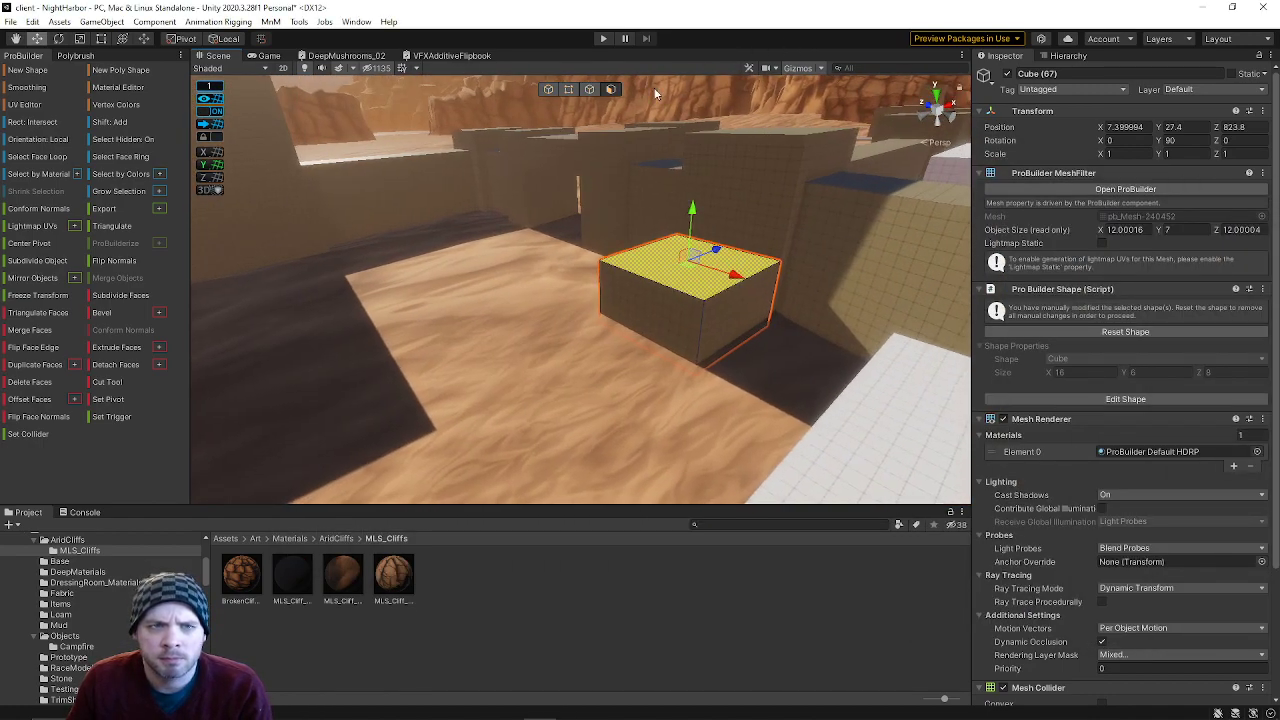
left_click(740, 321)
right_click_drag(784, 330, 788, 369)
left_click_drag(808, 408, 757, 407)
right_click_drag(600, 382, 683, 410)
left_click(712, 398)
left_click_drag(739, 373, 800, 367)
right_click_drag(800, 367, 470, 335)
mouse_move(583, 706)
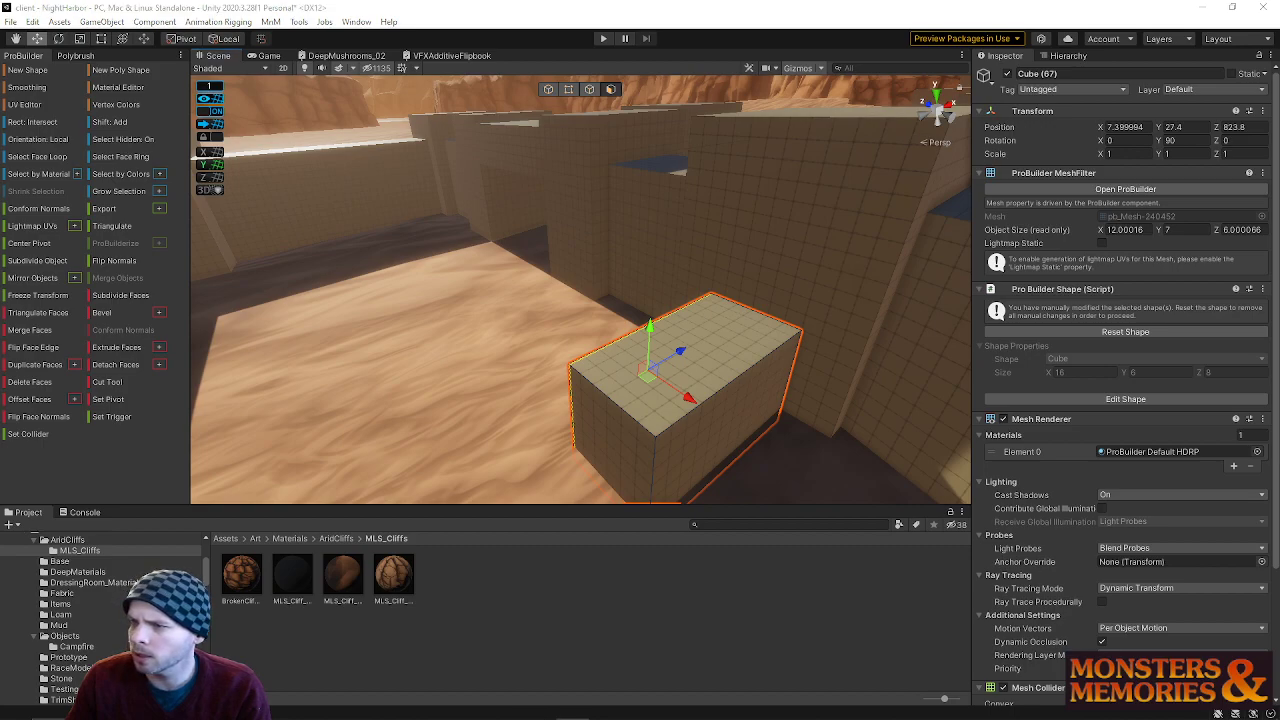
- Raise the top face of the narrowed block so that it is 9 units high
right_click_drag(723, 314, 694, 250)
key("w")
key("s")
left_click(690, 268)
left_click_drag(704, 216, 703, 150)
right_click_drag(703, 150, 646, 148)
mouse_move(646, 148)
left_mouse_down()
mouse_move(642, 292)
mouse_move(646, 160)
left_mouse_up()
right_click_drag(631, 366, 569, 336)
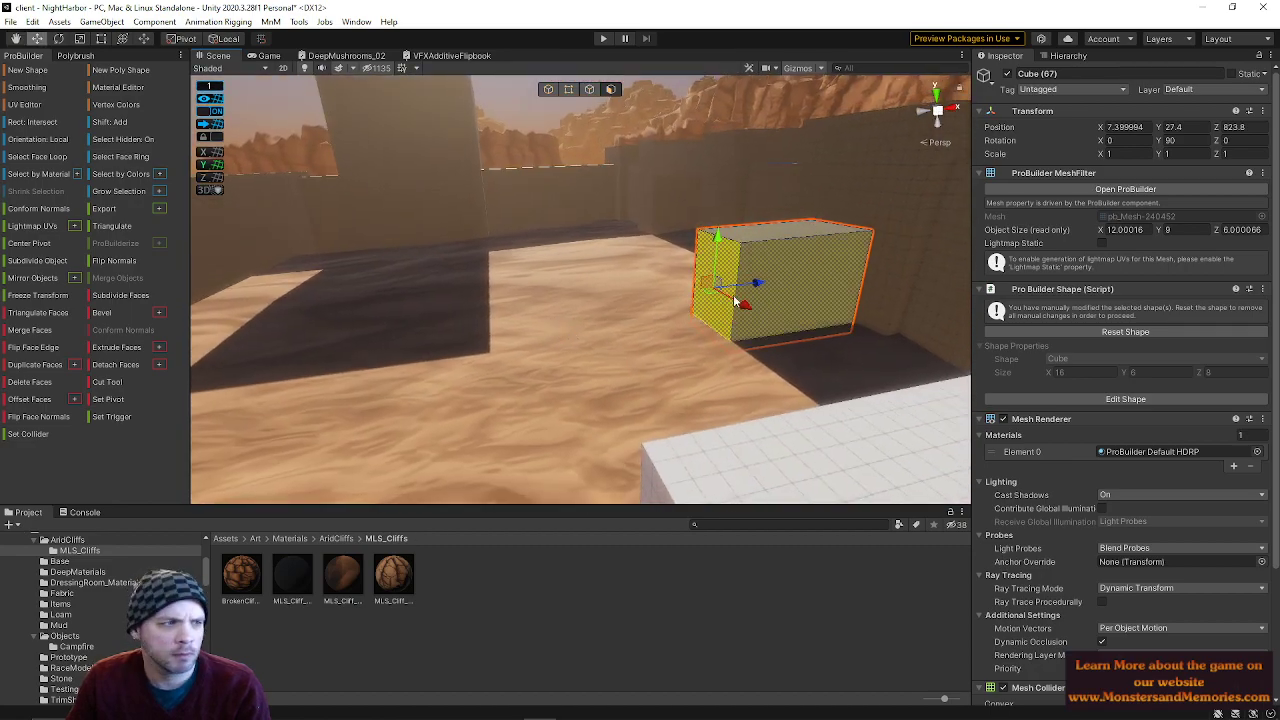
- Extend the block's end face into the passage to form a low wall 26 units long
left_click_drag(750, 284, 592, 314)
right_click_drag(592, 314, 569, 343)
key("d")
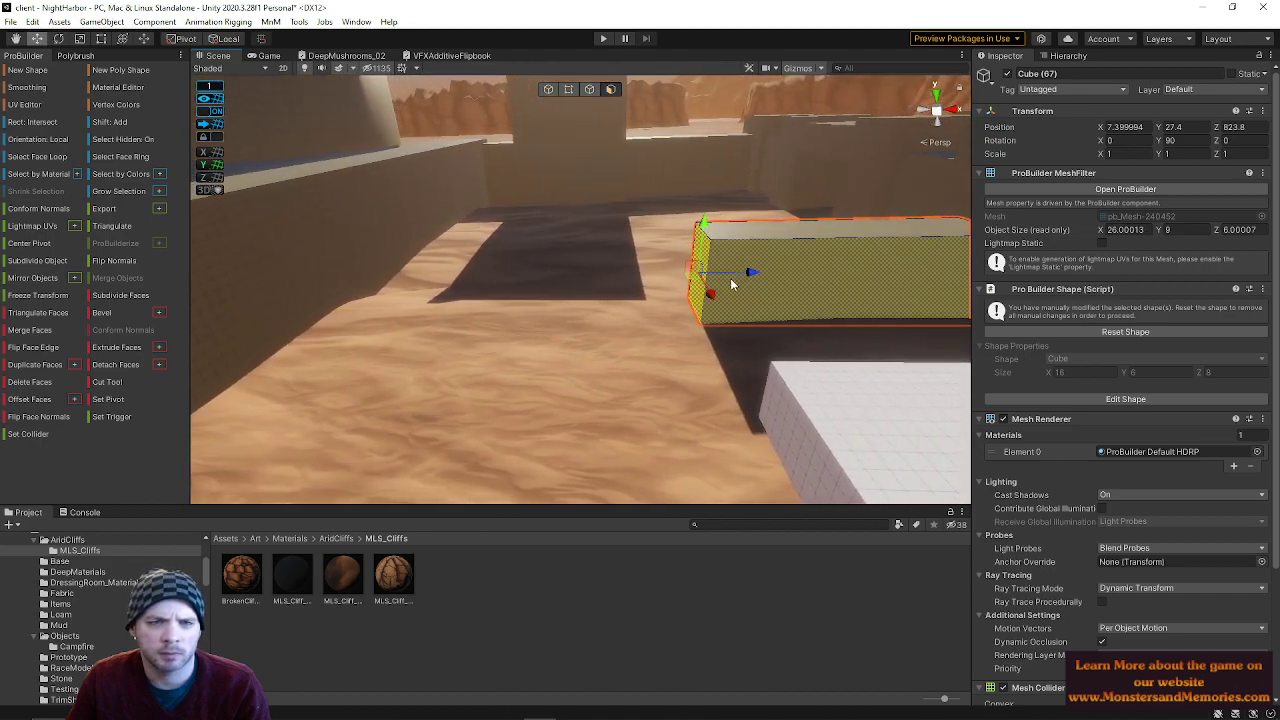
- Duplicate the low wall and extend the copy's end face across the whole passage to a length of 67 units
left_click(548, 89)
key("ctrl+d")
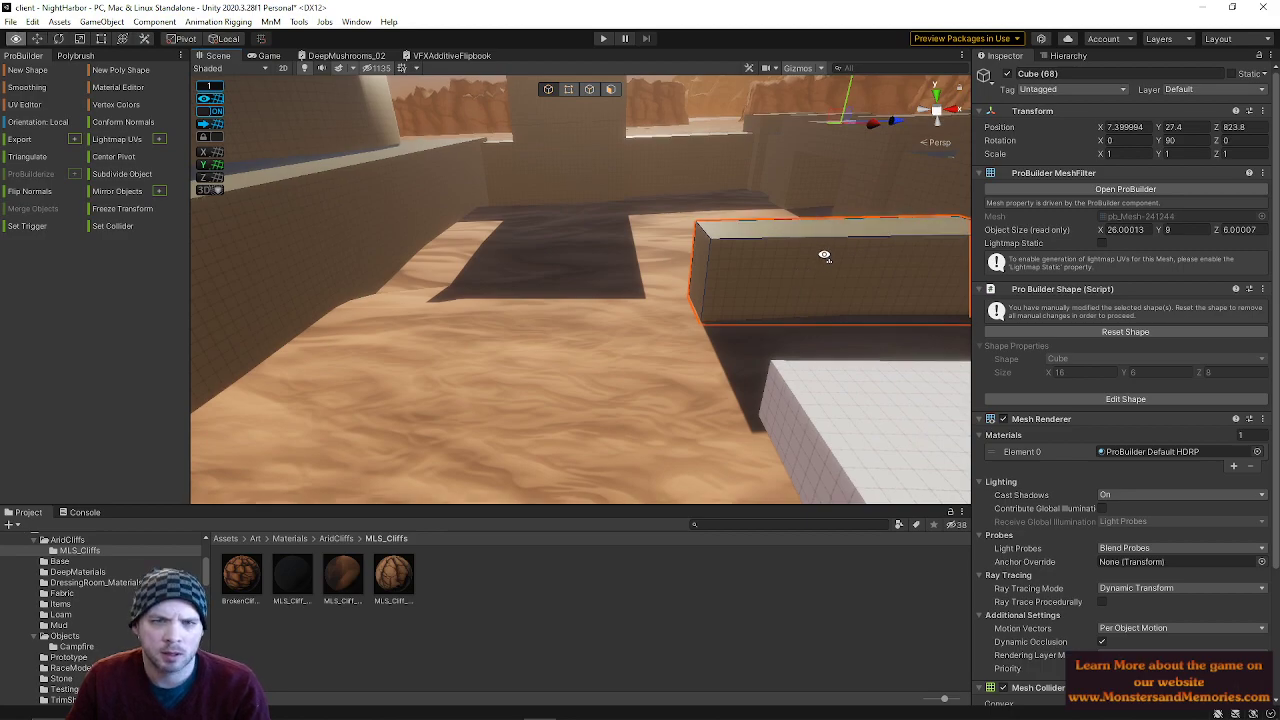
right_click_drag(806, 270, 751, 161)
left_click(611, 89)
left_click(666, 338)
left_click_drag(663, 318, 331, 314)
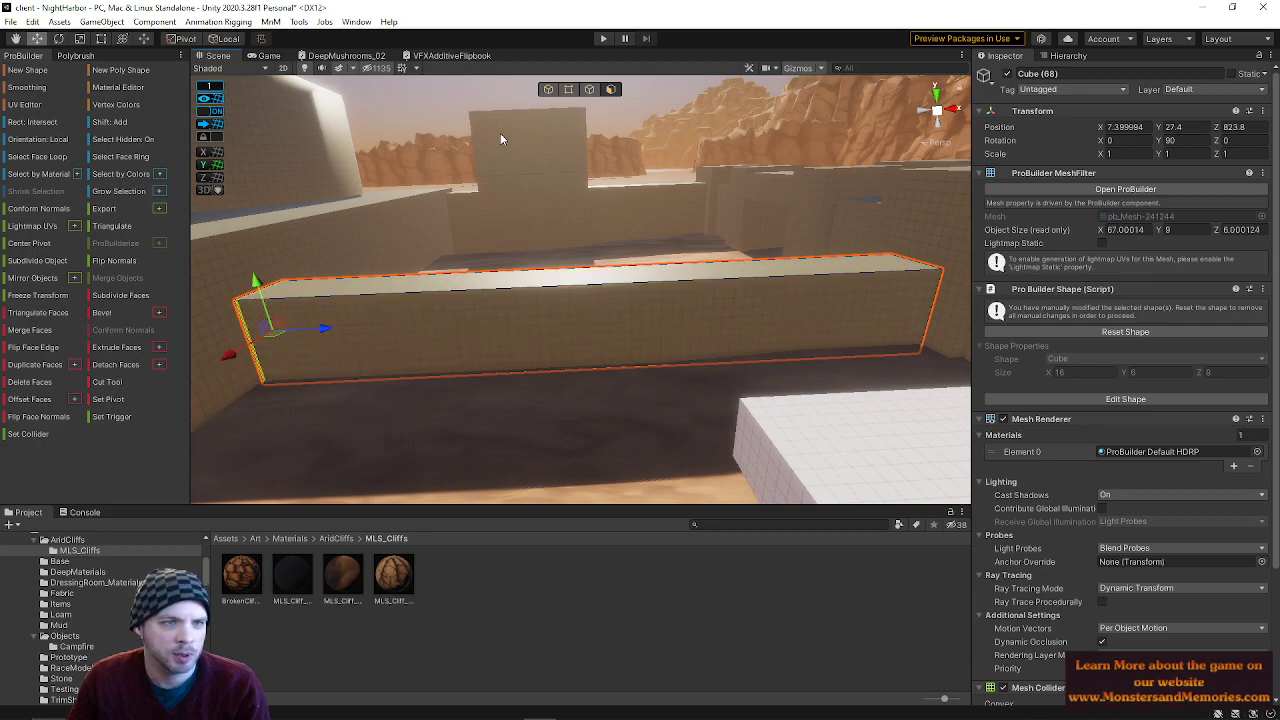
- Insert an edge loop across the middle of the long wall and move the wall behind the short one to Z 829.8
left_click(589, 89)
left_click(598, 284)
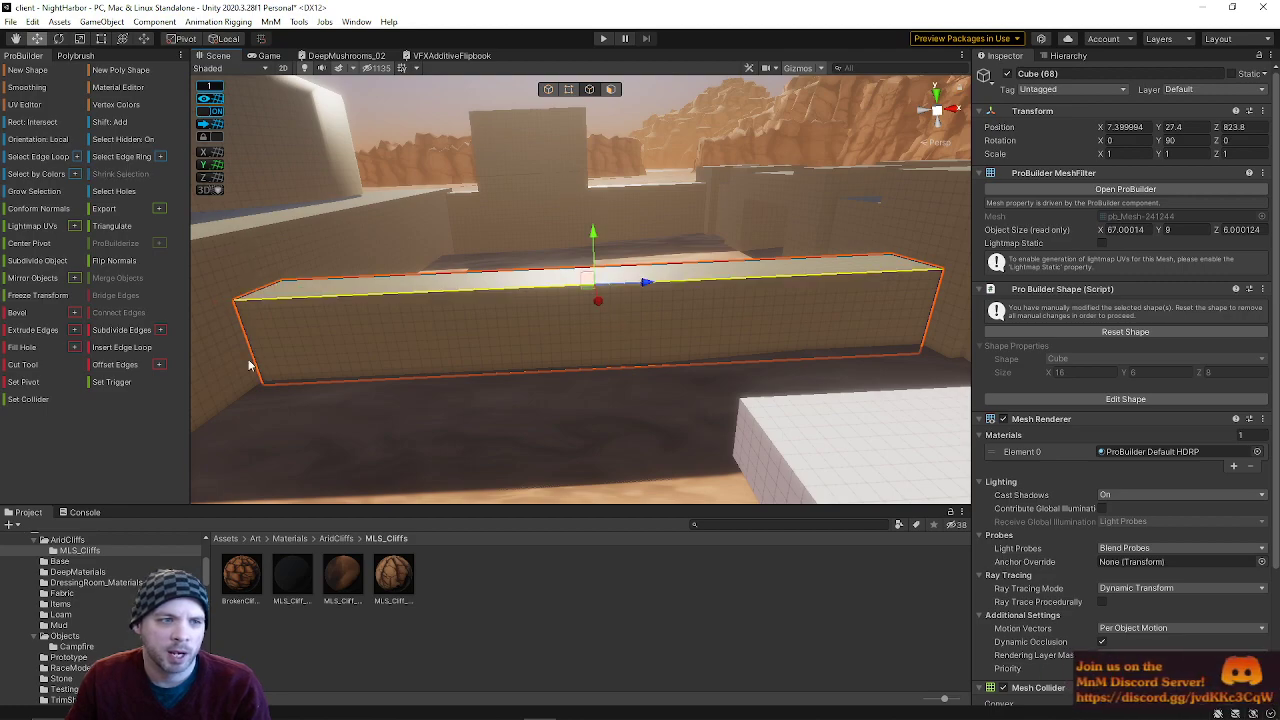
left_click(134, 348)
right_click_drag(326, 357, 716, 384)
left_click(548, 89)
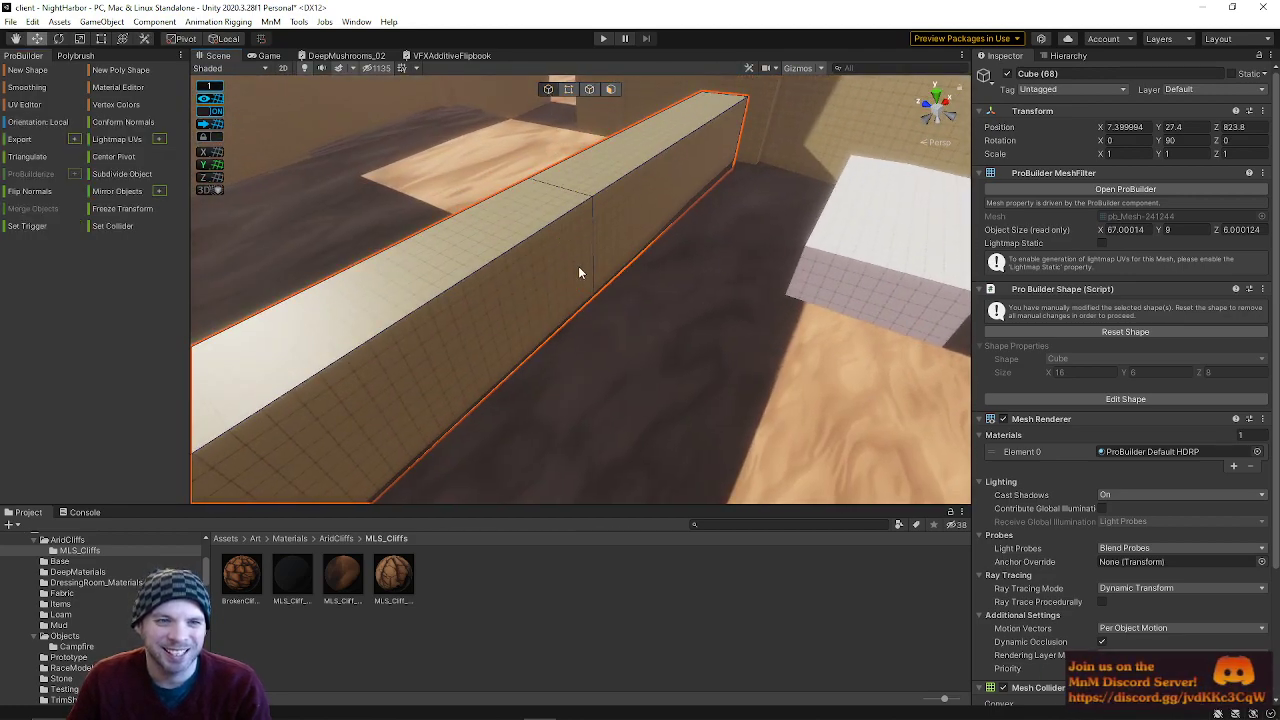
right_click_drag(550, 230, 503, 174)
left_click_drag(777, 152, 720, 143)
- Compare the short wall's end with the long wall's middle edge loop, and shorten the short wall to 25 units
right_click_drag(777, 214, 614, 97)
left_click(648, 262)
left_click(730, 365)
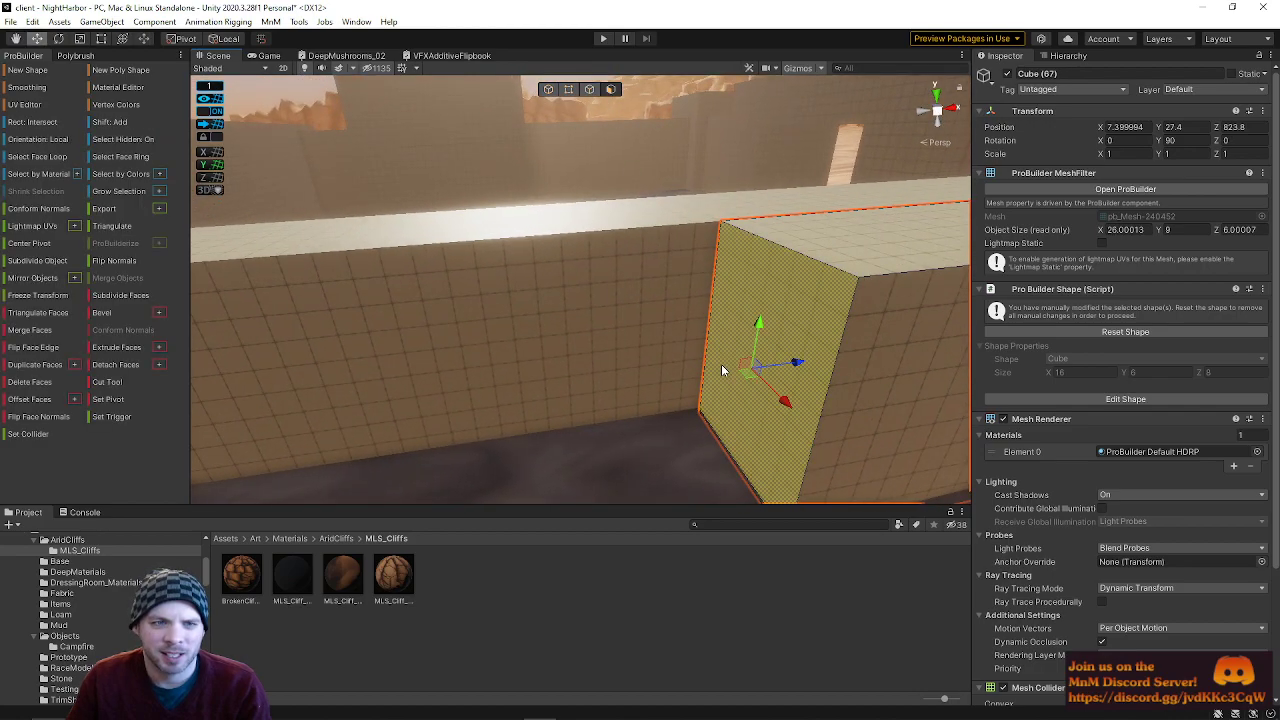
left_click(522, 289)
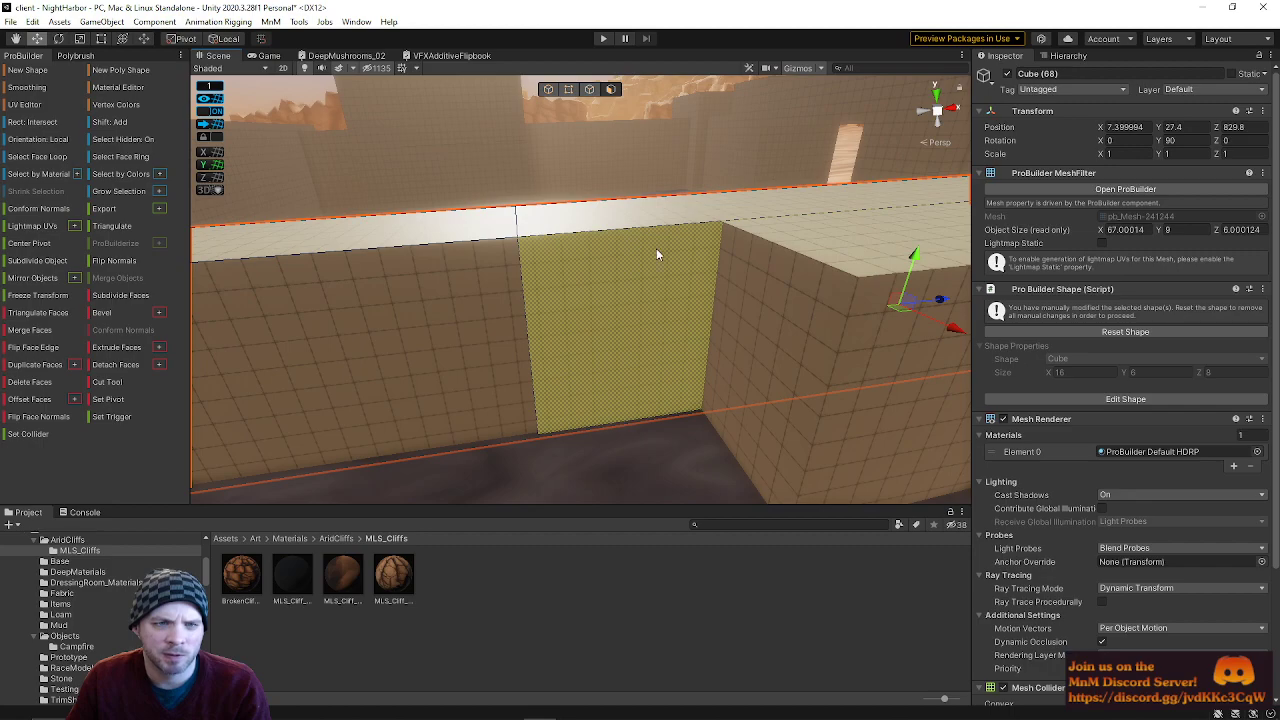
right_click_drag(701, 247, 720, 275)
left_click(706, 264)
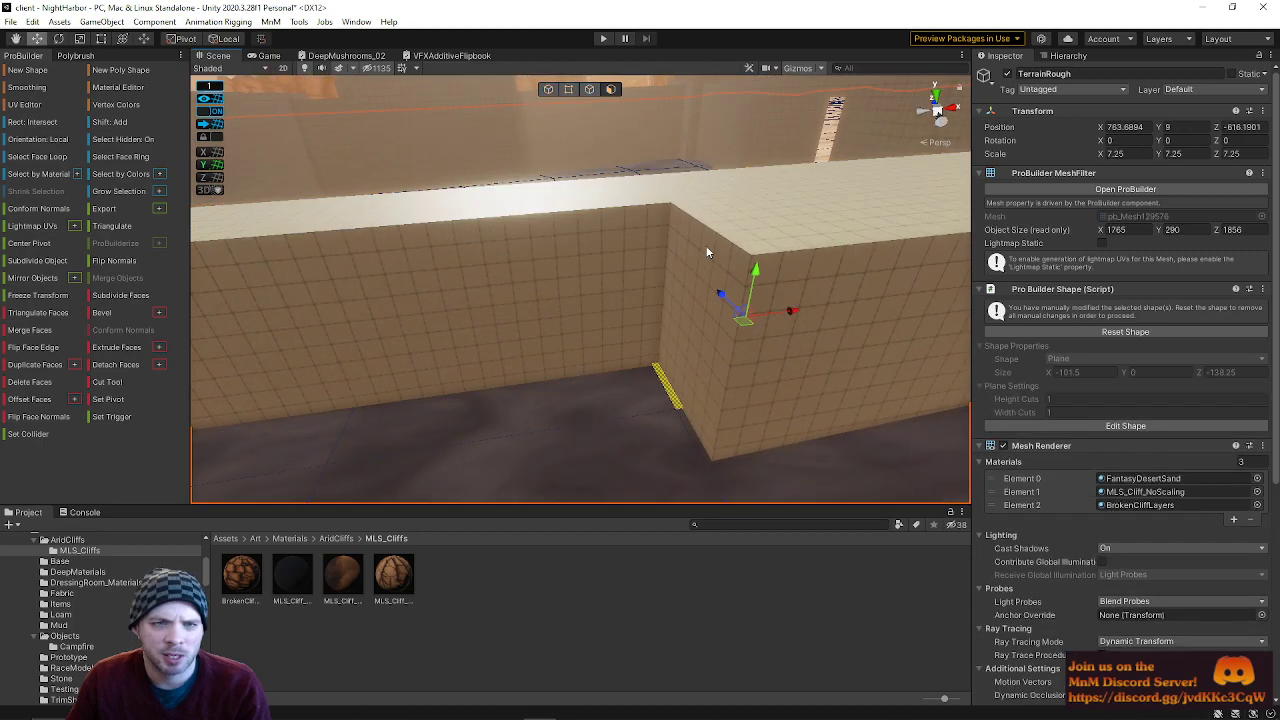
left_click(689, 314)
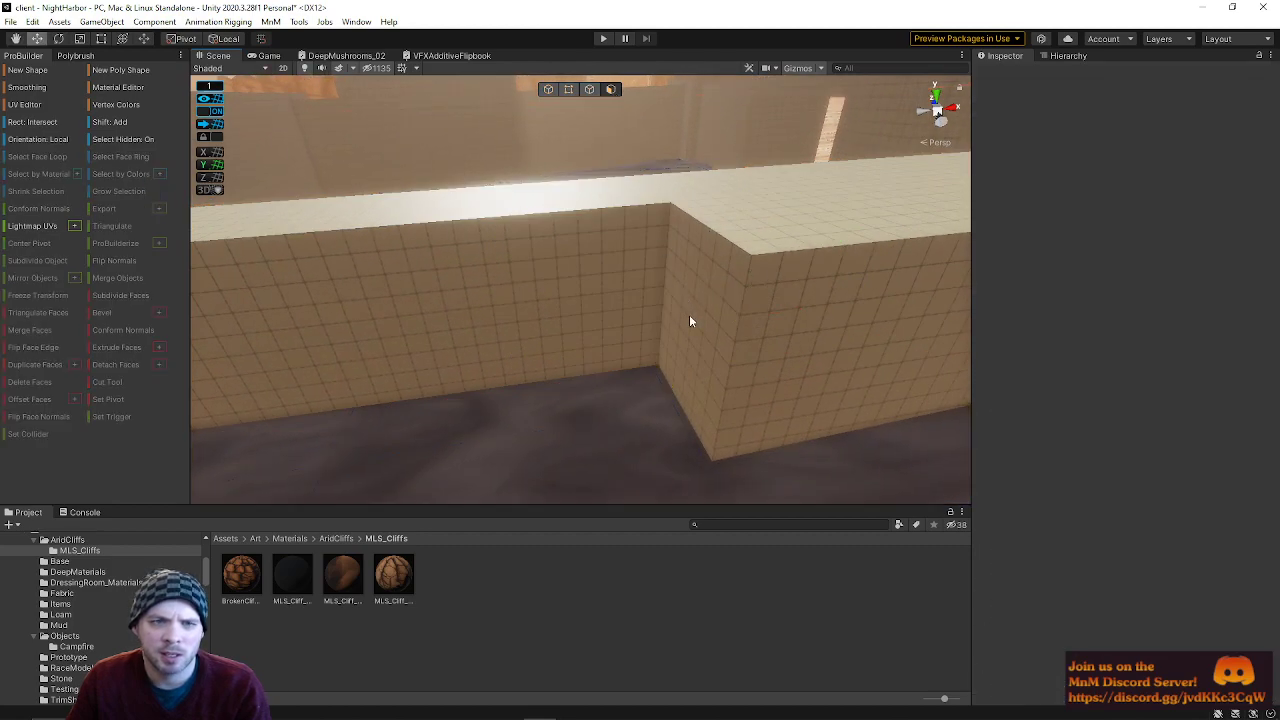
left_click(689, 314)
left_click_drag(729, 326, 754, 326)
right_click_drag(731, 350, 726, 364)
key("s")
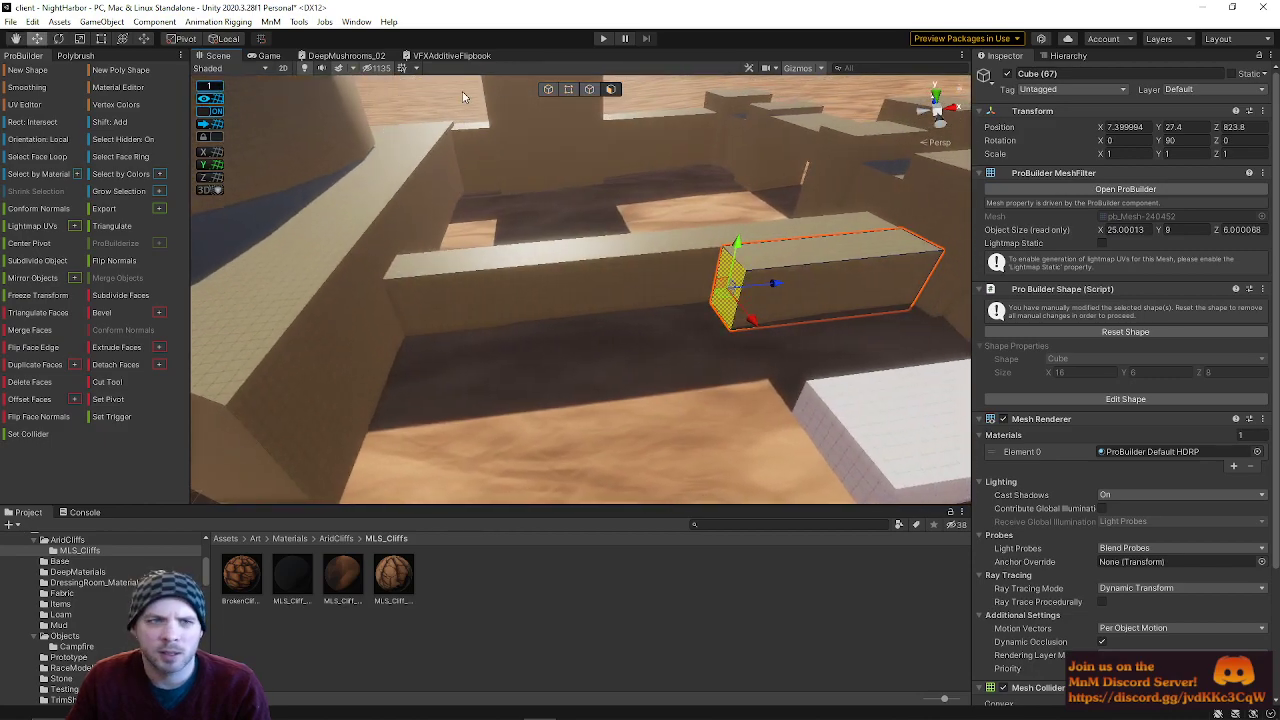
- Duplicate the shortened wall to the opposite side of the passage and delete the long wall behind the pair
left_click(548, 90)
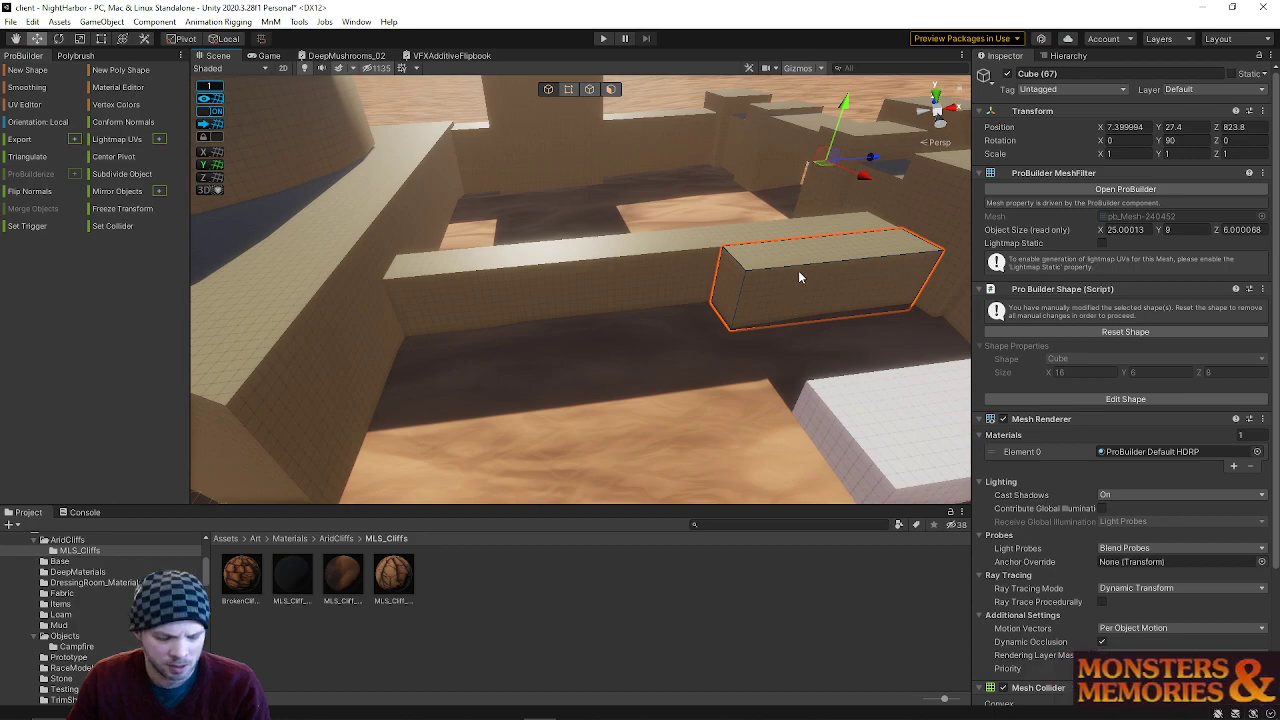
key("ctrl+d")
left_click_drag(866, 177, 532, 205)
left_click(643, 298)
key("Delete")
- Select both short walls and move them together along the passage to Z 806.8
left_click(592, 306)
left_click(809, 261, "shift")
left_click_drag(662, 343, 749, 282, "alt")
left_click_drag(552, 175, 707, 226)
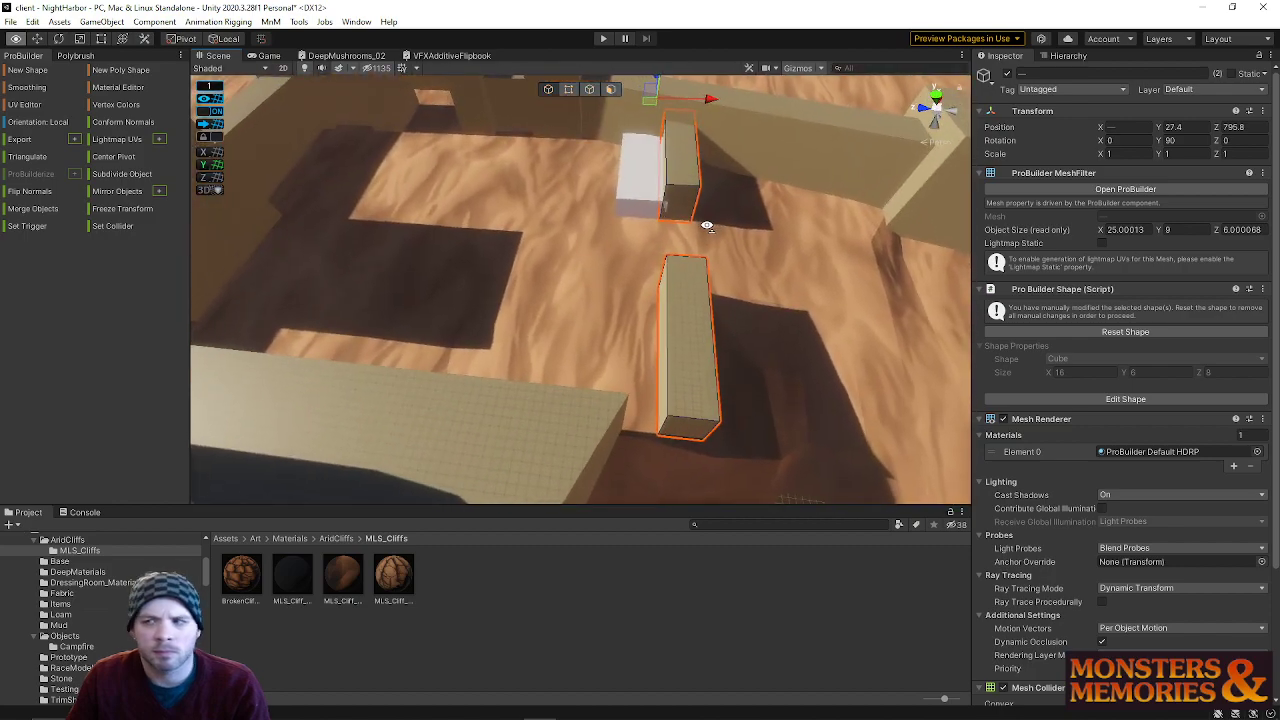
key("a")
left_click_drag(723, 103, 600, 137)
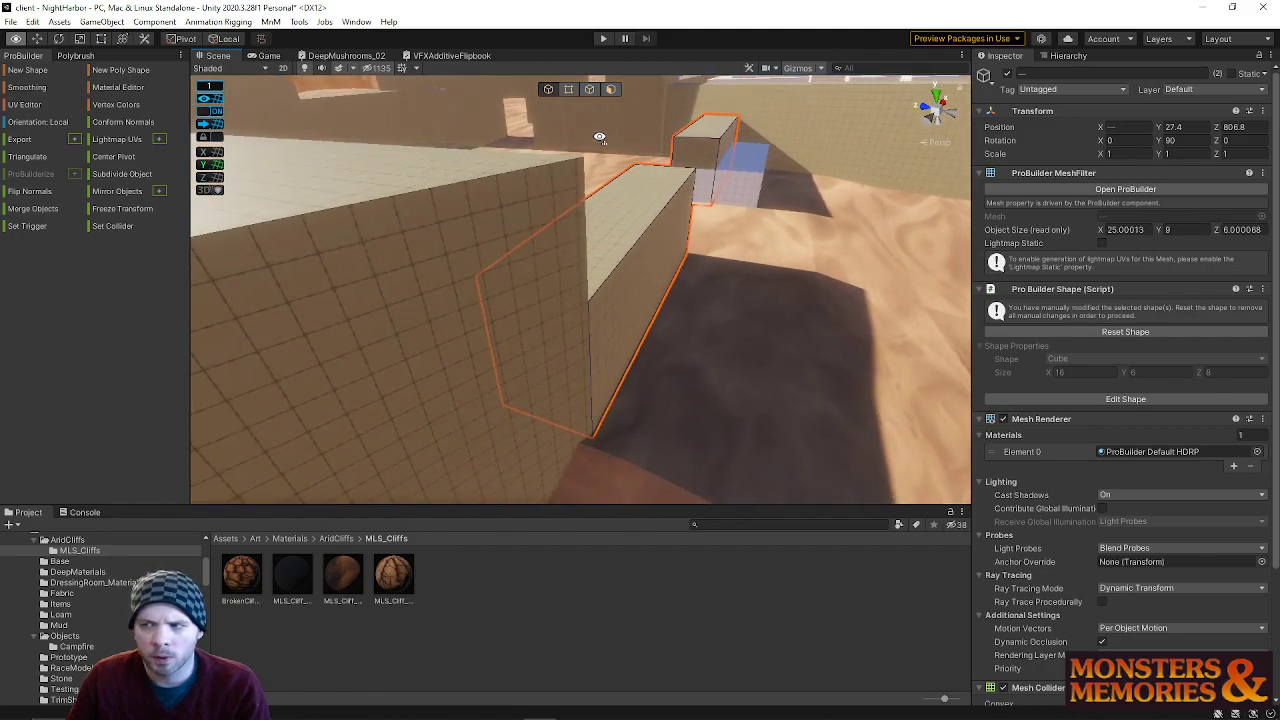
- Adjust the position of the two short walls together to Z 810.8
key("d")
right_click_drag(665, 141, 672, 92)
left_click_drag(702, 183, 614, 172)
right_click_drag(614, 173, 659, 215)
key("s")
key("w")
key("s")
left_click_drag(633, 180, 255, 283)
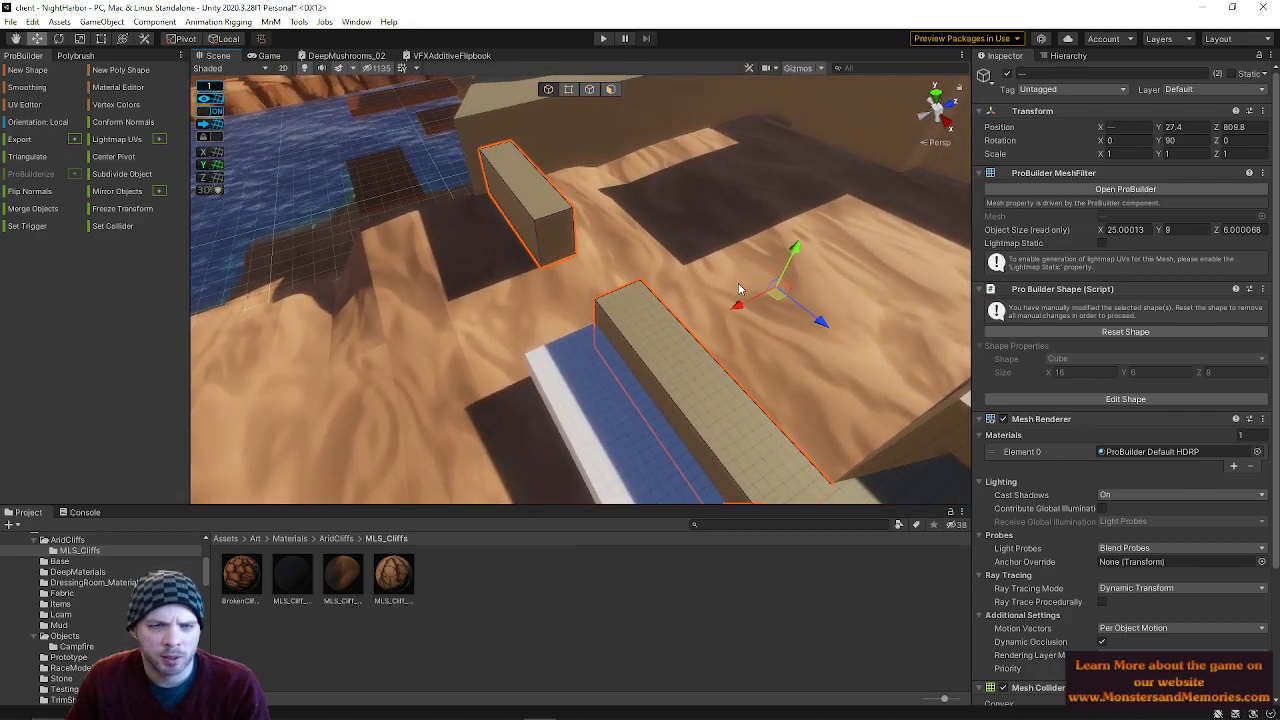
left_click_drag(747, 305, 638, 114, "alt")
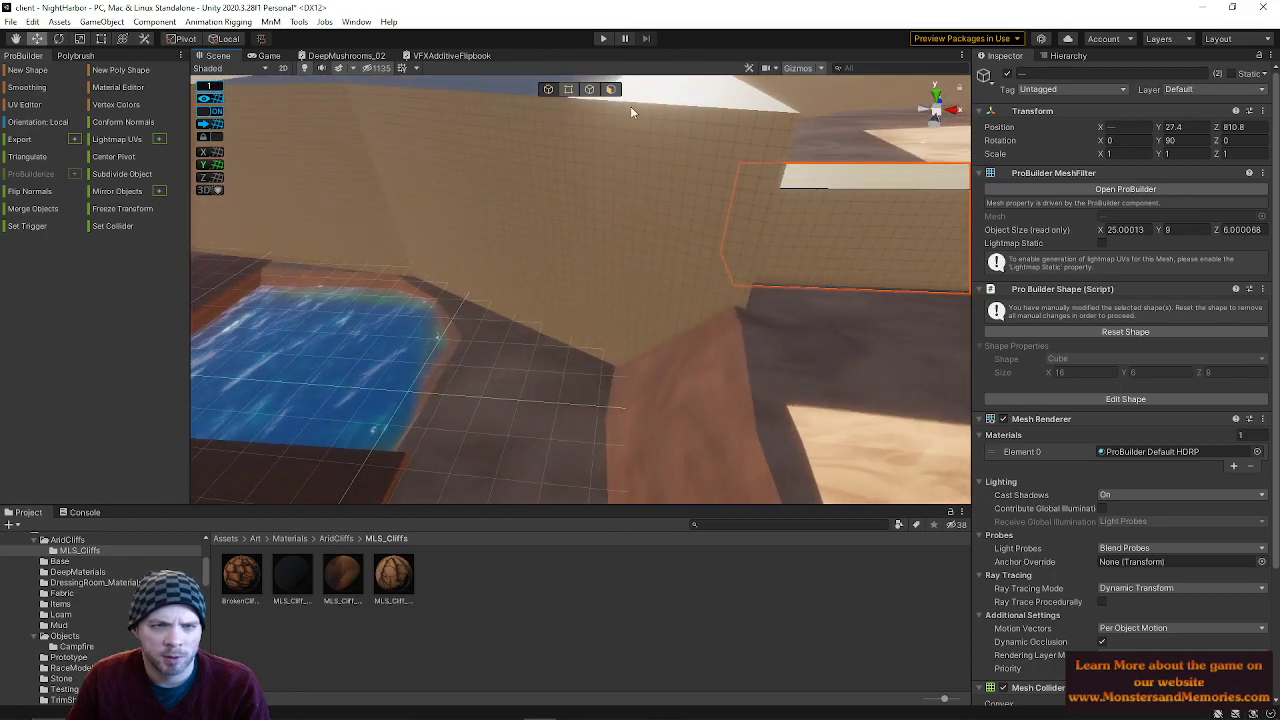
- Move the white platform with legs behind the short wall, to about X 18.4, Y 14.4 and Z 815.8
right_click_drag(641, 311, 715, 250)
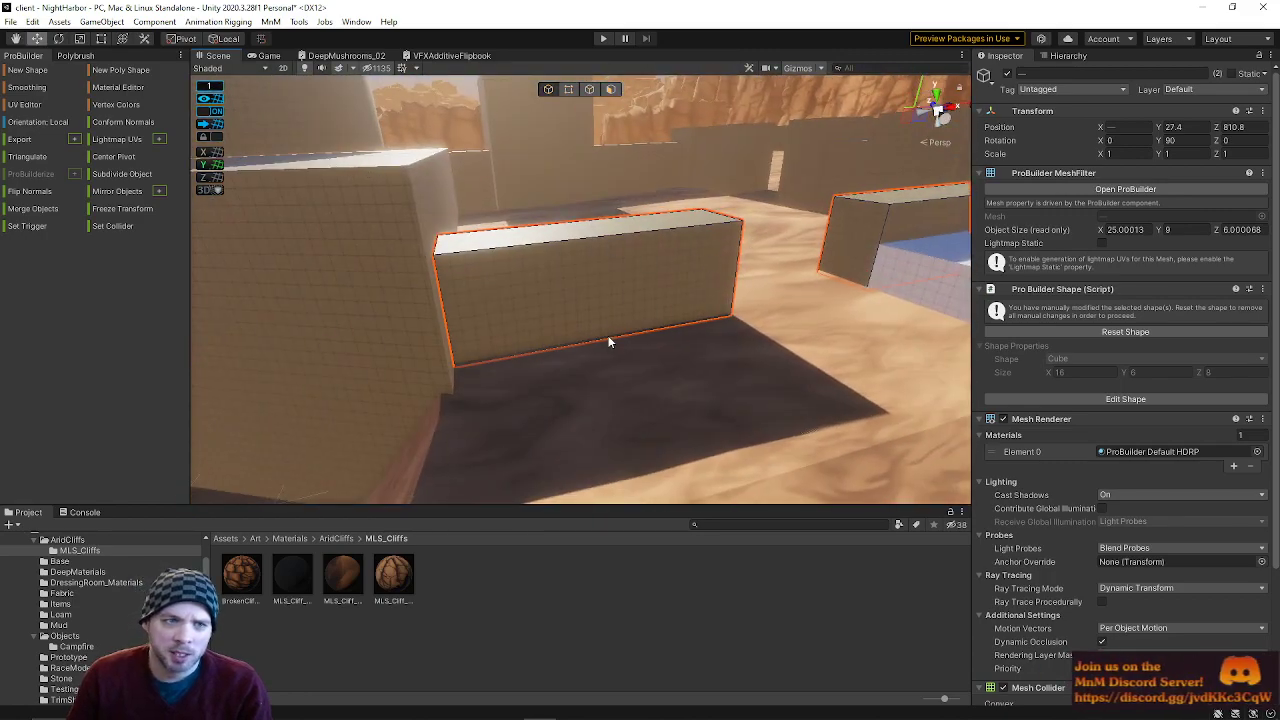
right_click_drag(569, 303, 690, 262)
left_click(777, 354)
right_click_drag(777, 354, 694, 288)
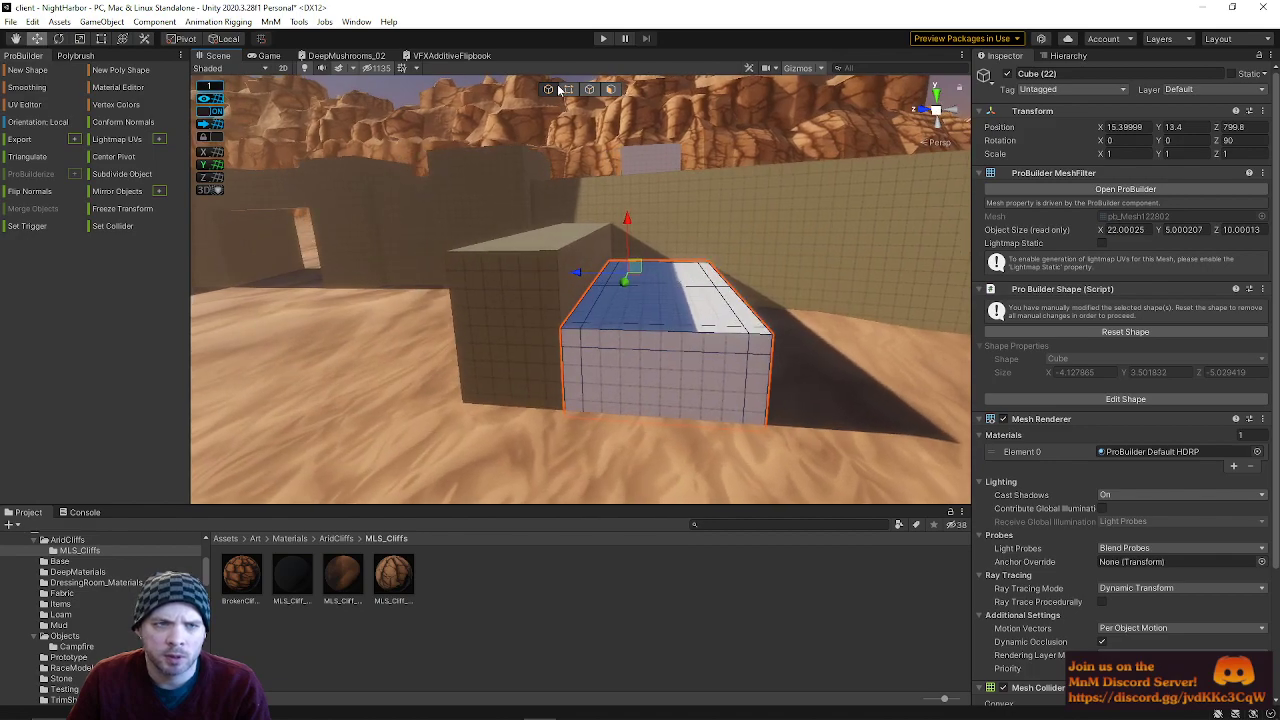
left_click_drag(577, 275, 419, 245)
right_click_drag(488, 264, 620, 280)
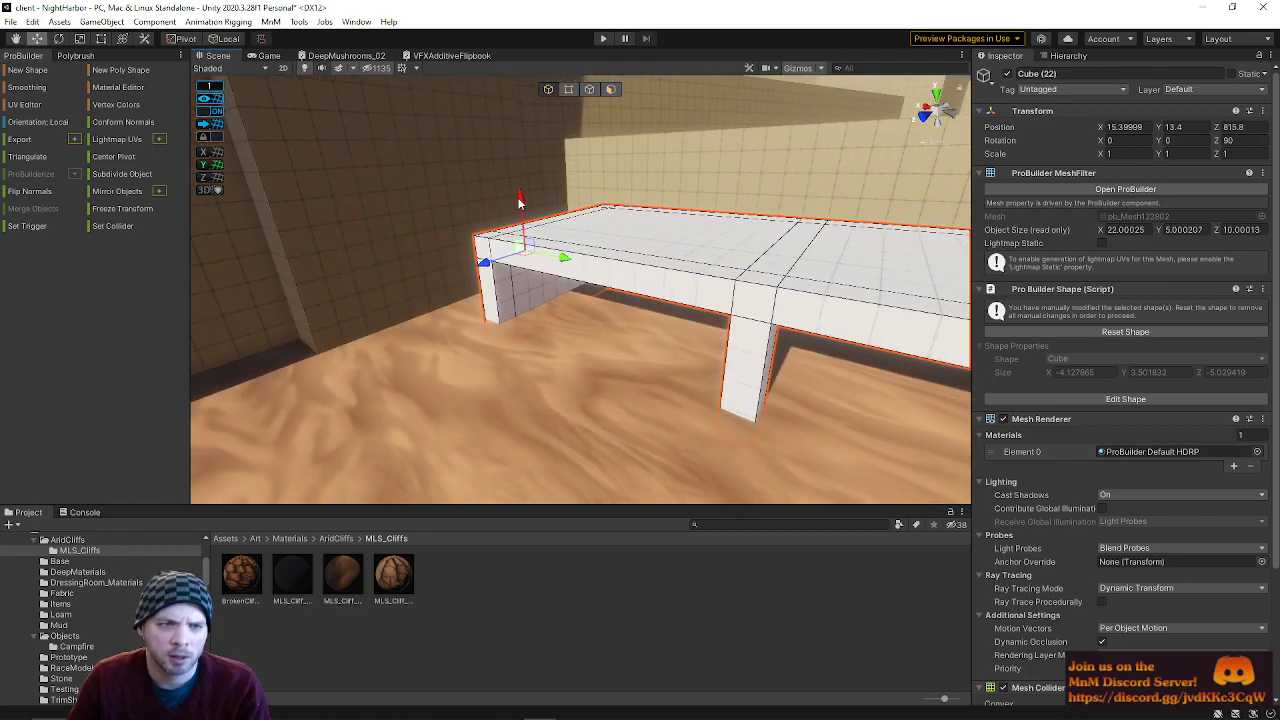
left_click_drag(519, 201, 521, 178)
left_click_drag(562, 237, 518, 221)
right_click_drag(518, 221, 1226, 270)
- Extend the short wall beside the white platform to a length of about 26 by moving its end edge into the adjoining large wall
left_click(611, 90)
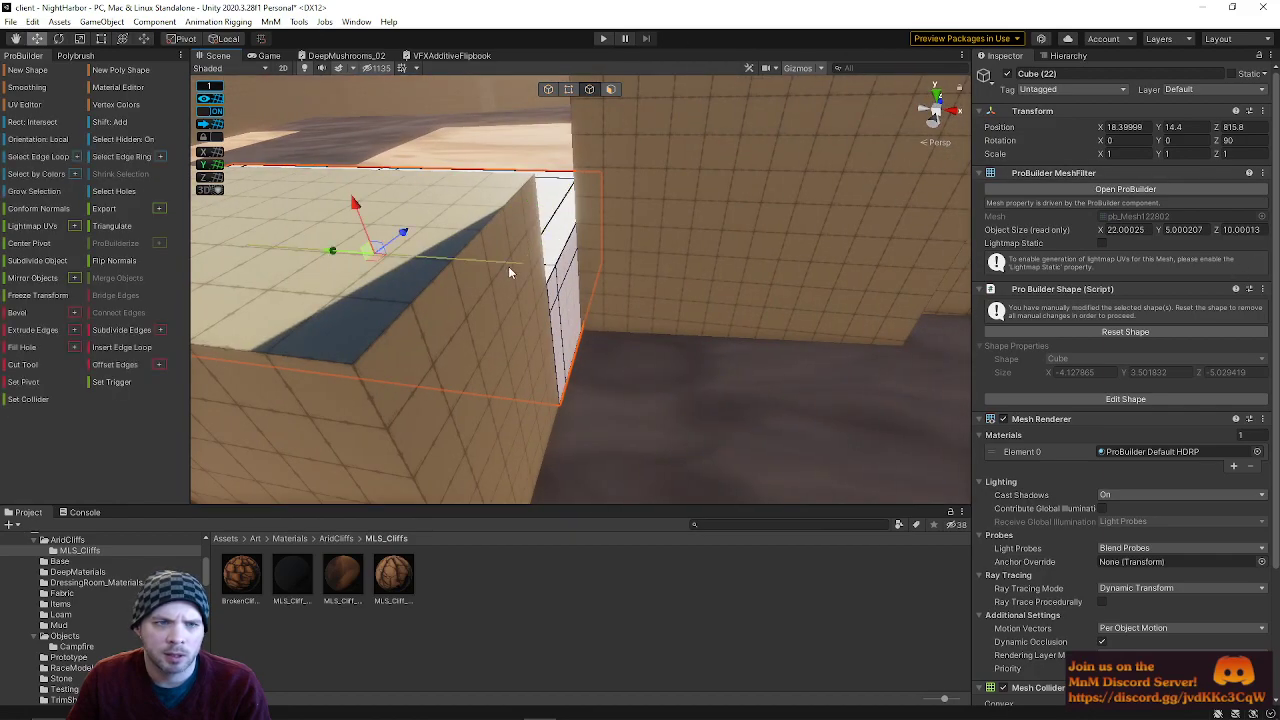
left_click(469, 228)
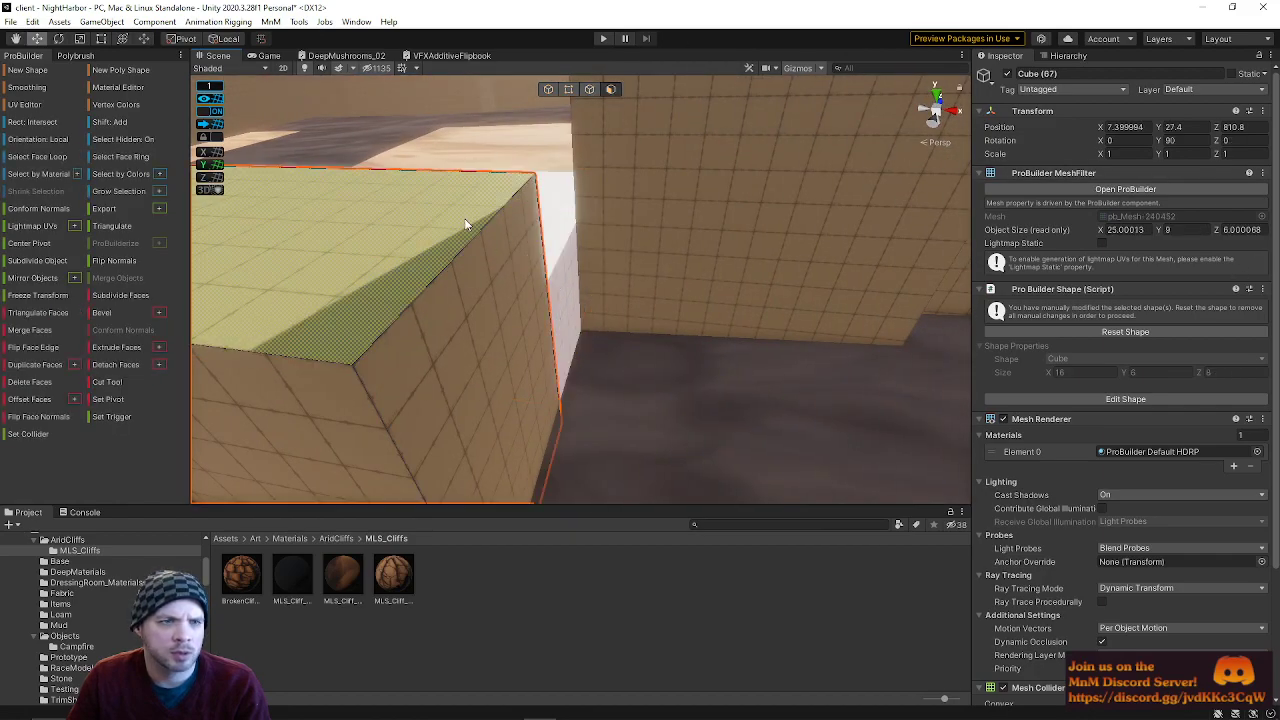
left_click(589, 89)
right_click_drag(526, 289, 547, 262)
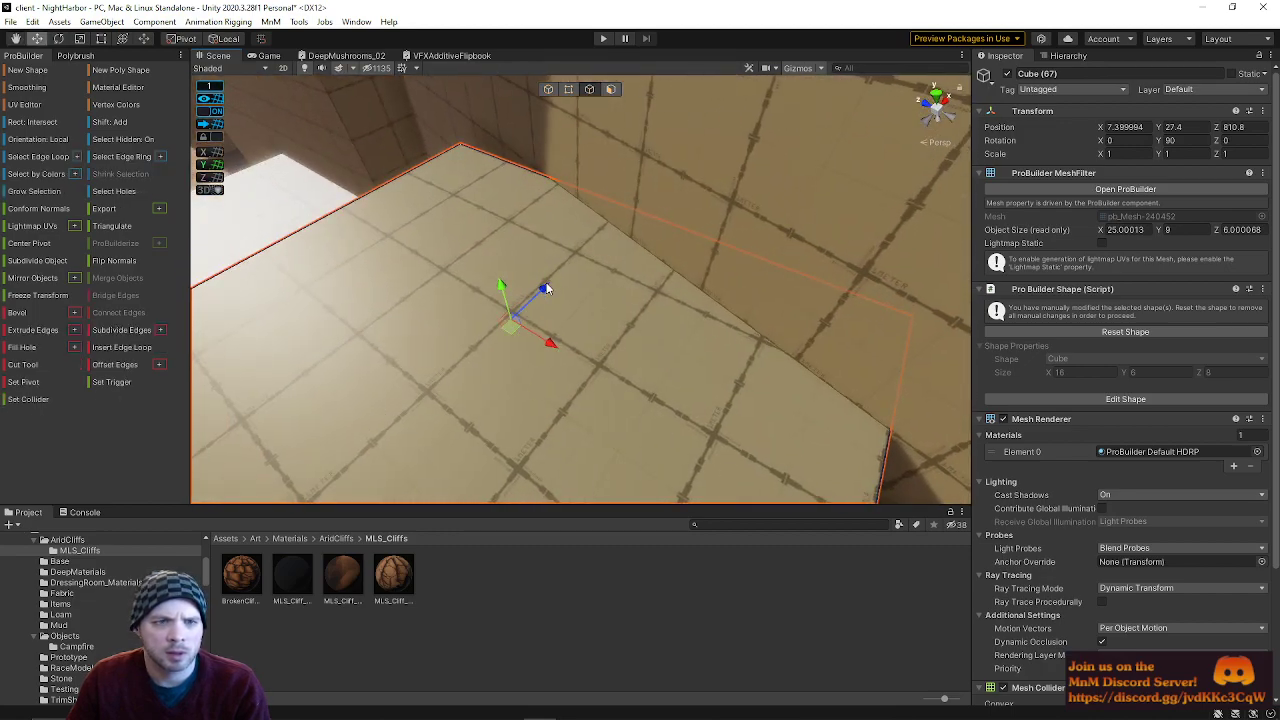
left_click(572, 270)
right_click_drag(634, 274, 733, 428)
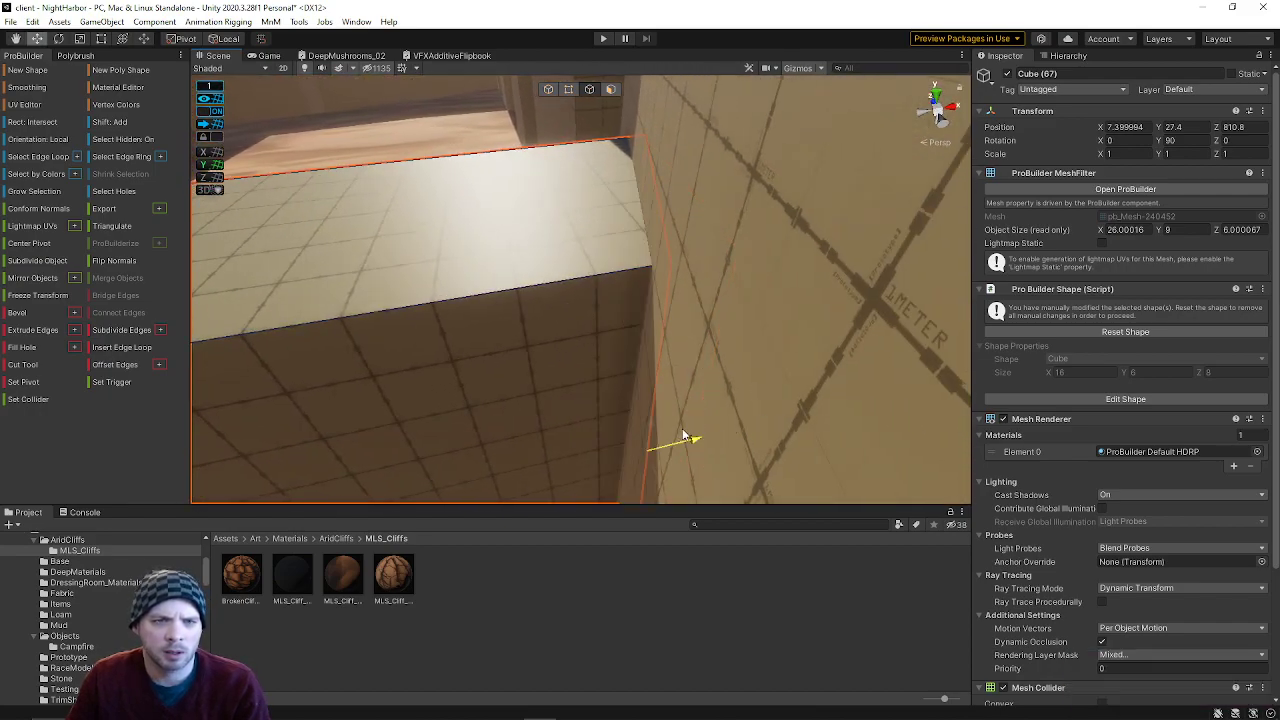
right_click_drag(683, 380, 700, 327)
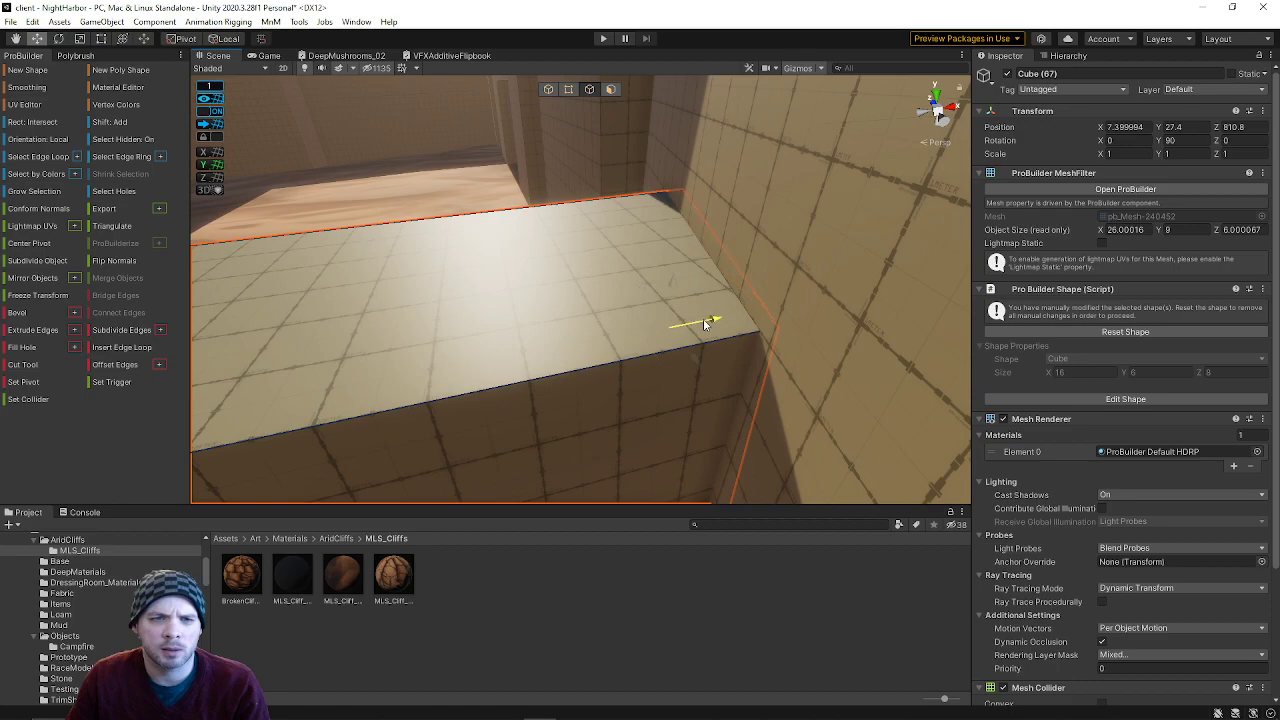
right_click_drag(704, 319, 591, 192)
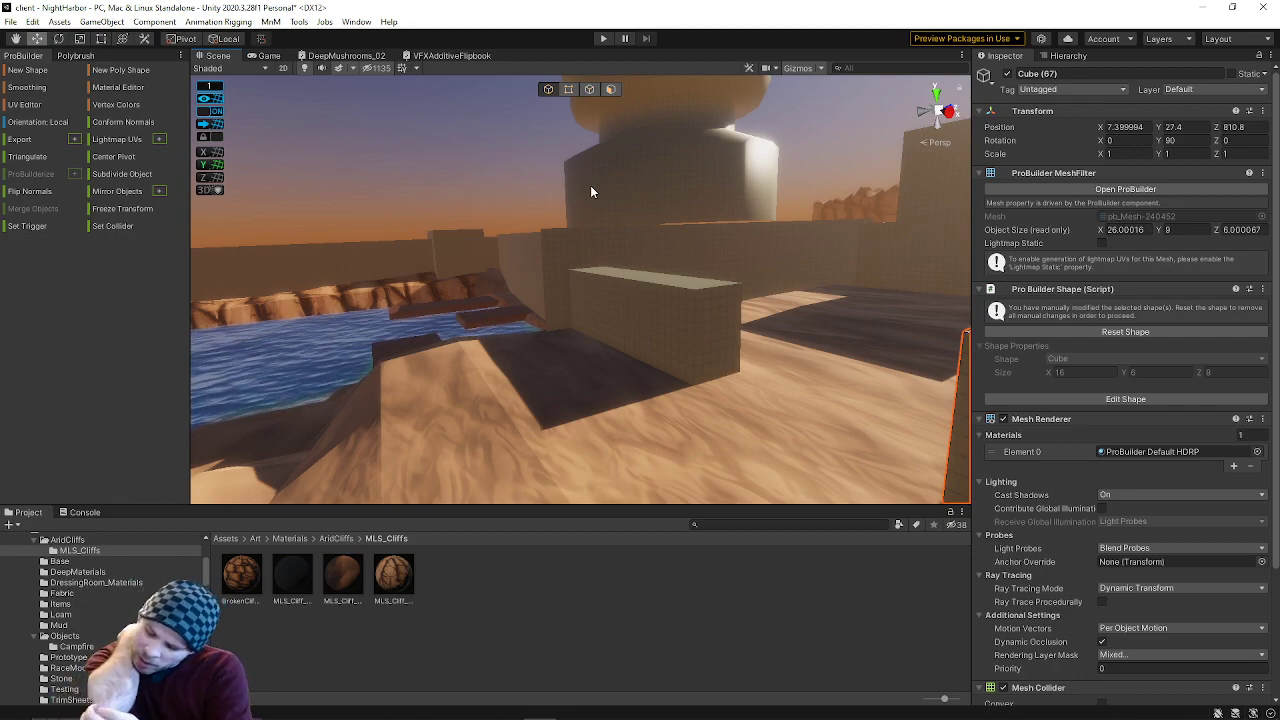
right_click_drag(704, 203, 620, 150)
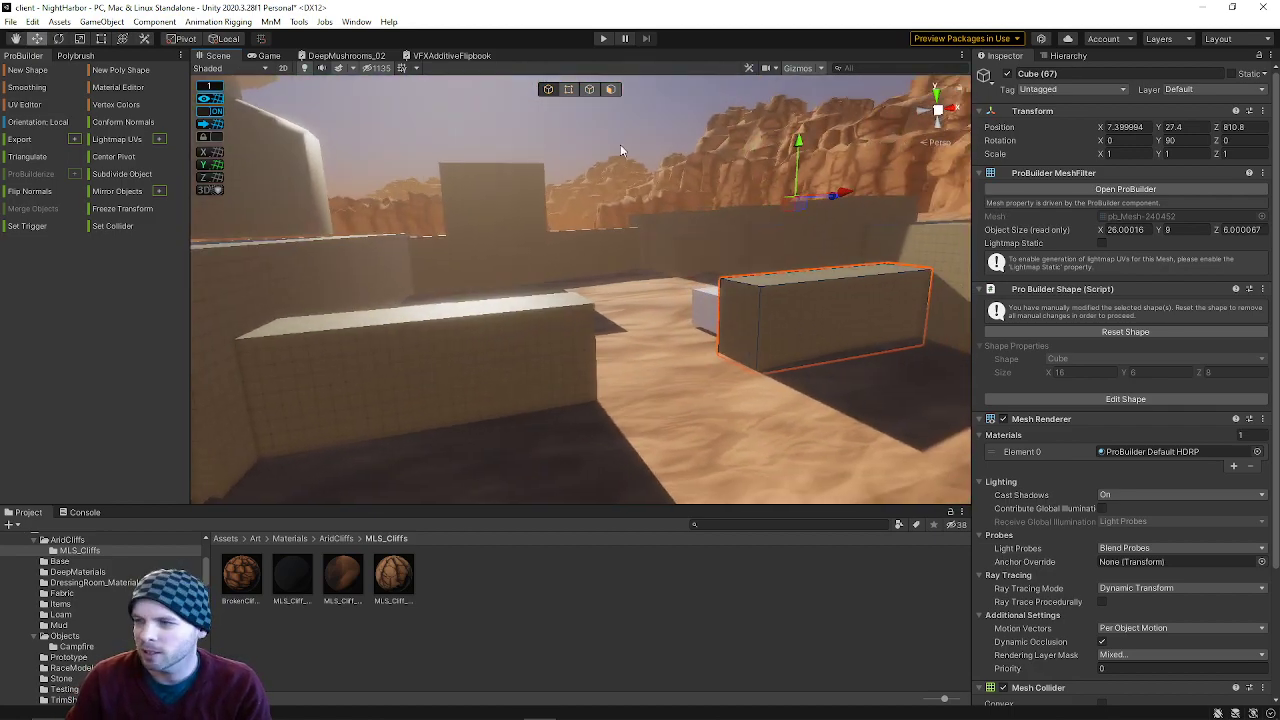
- Set the extended wall's pivot to its upper corner vertex at the passage end
left_click(569, 89)
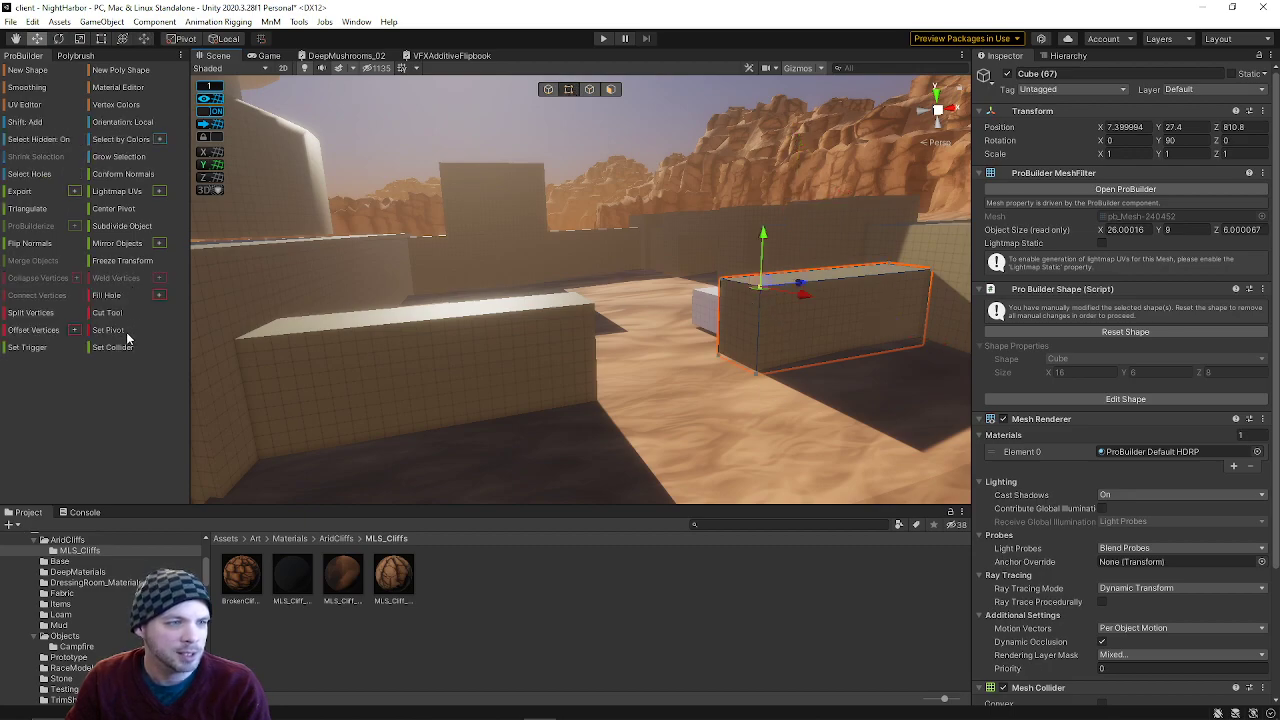
left_click(785, 313)
left_click(548, 89)
right_click_drag(810, 304, 791, 295)
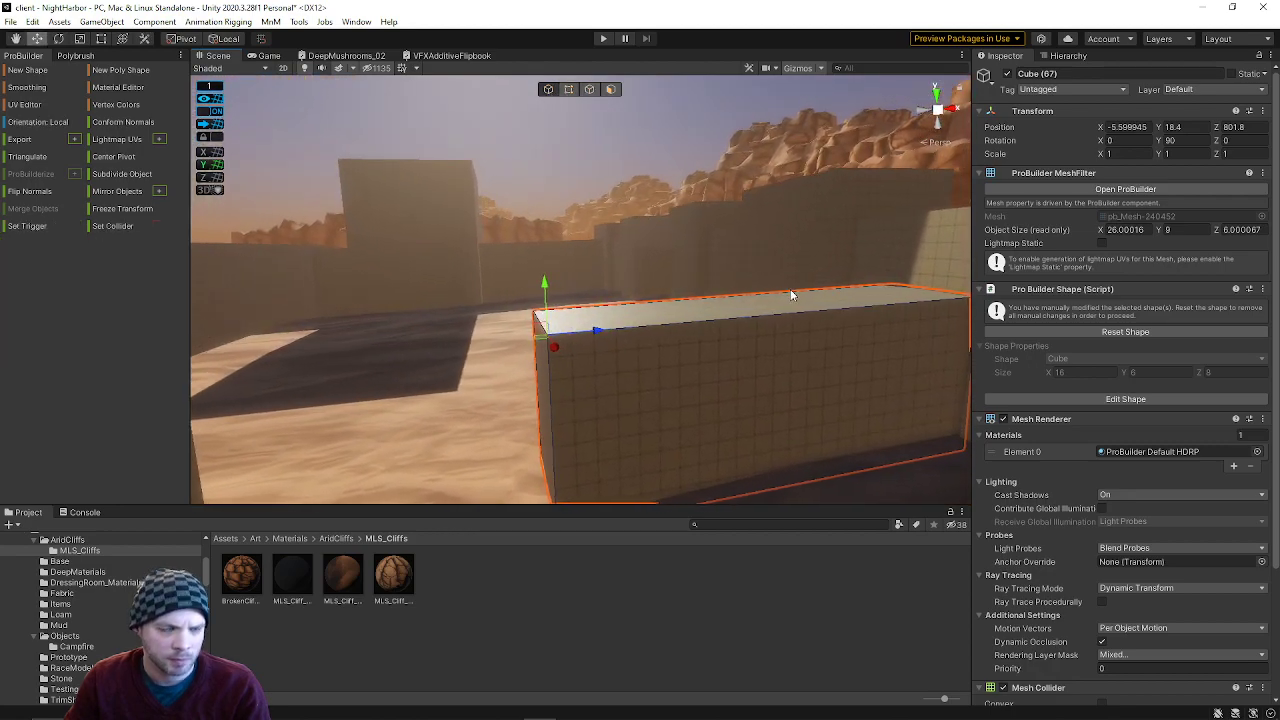
- Duplicate the wall and move the copy toward the passage, to about X -14.6
right_click_drag(688, 337, 724, 360)
left_click_drag(643, 281, 545, 281, "ctrl")
right_click_drag(545, 281, 749, 373)
right_click_drag(584, 320, 603, 301)
left_click_drag(355, 344, 143, 339)
mouse_move(680, 335)
right_mouse_down()
mouse_move(653, 340)
mouse_move(668, 342)
right_mouse_up()
- Shorten the copied wall to a block about 6 by 6 by moving the vertices at its ends
left_click(568, 90)
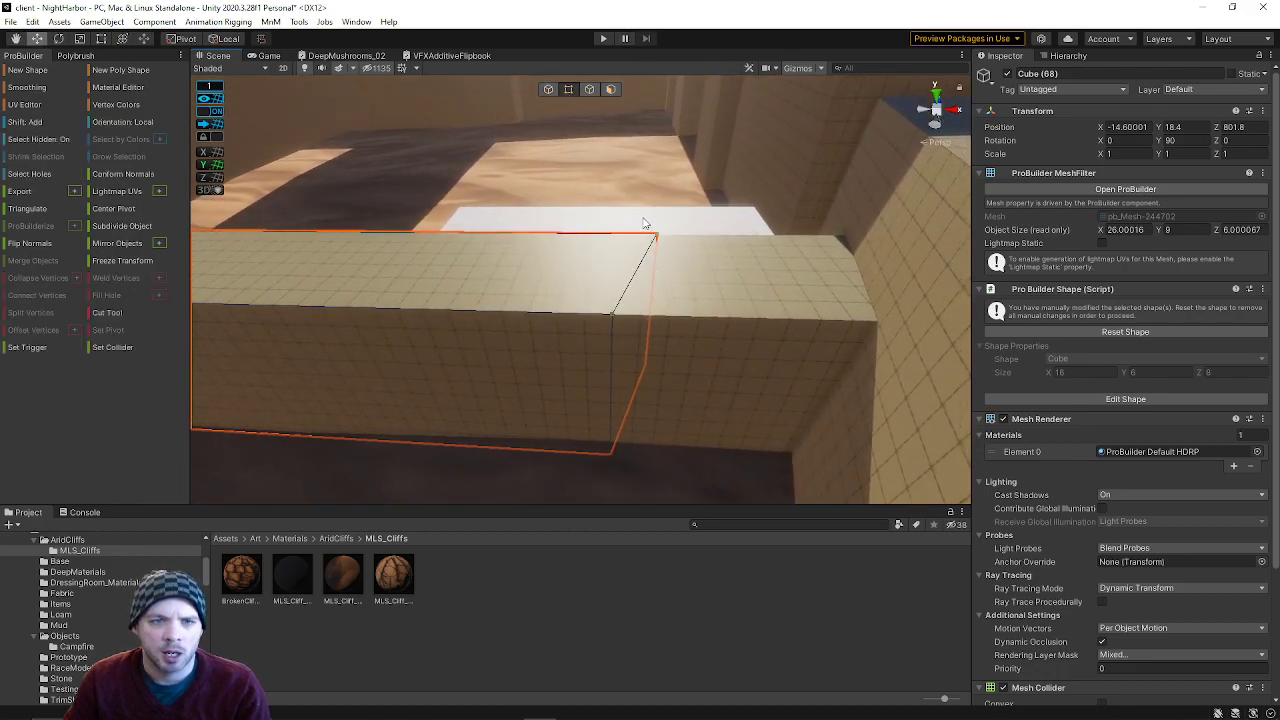
left_click(635, 328)
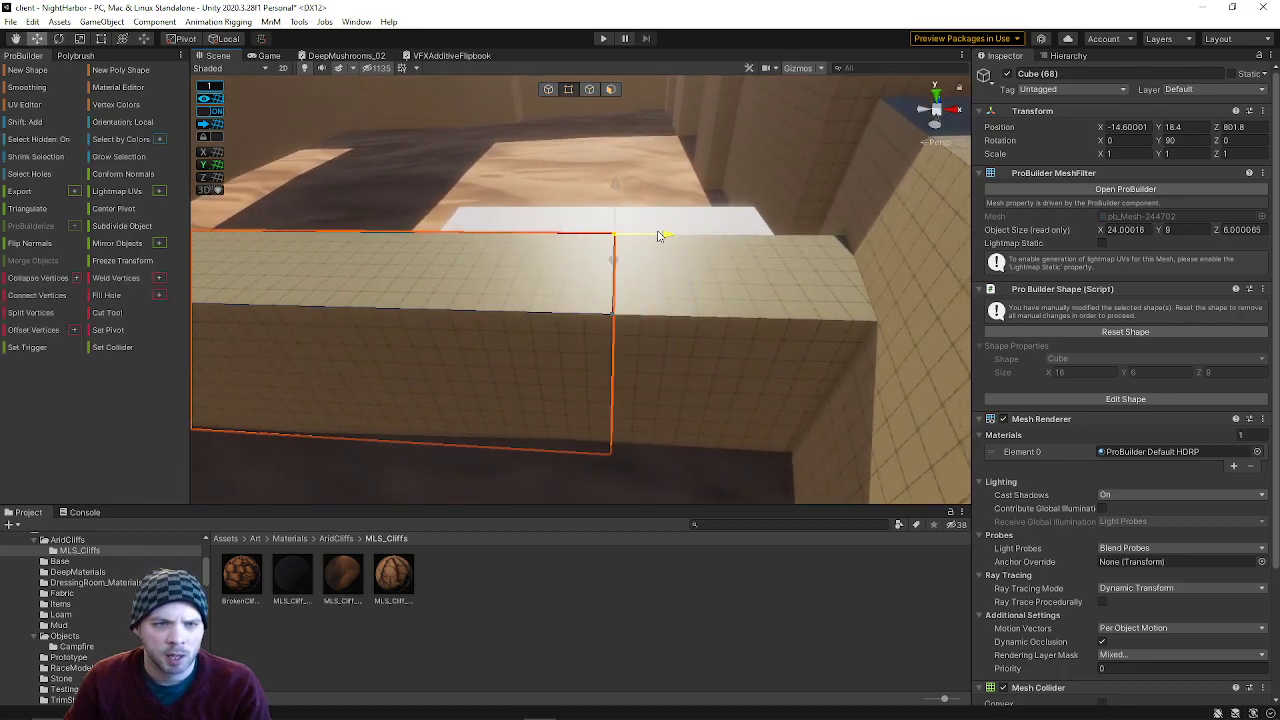
right_click_drag(639, 264, 586, 206)
key("s")
left_click_drag(551, 157, 718, 568)
right_click_drag(730, 465, 717, 423)
key("a")
left_click_drag(803, 338, 481, 352)
right_click_drag(481, 366, 550, 402)
key("d")
key("a")
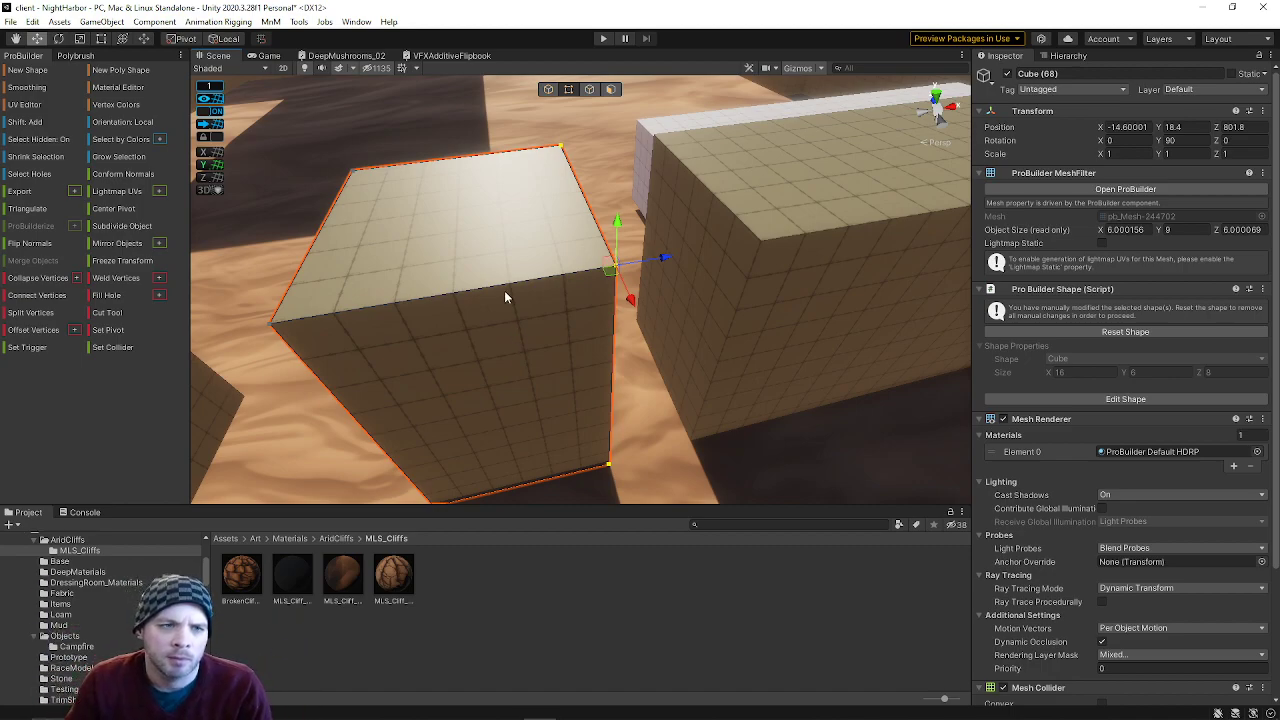
- Resize the block's footprint to about 5 by 8 by moving the vertices on its sides
right_click_drag(636, 270, 666, 310)
right_click_drag(497, 200, 488, 176)
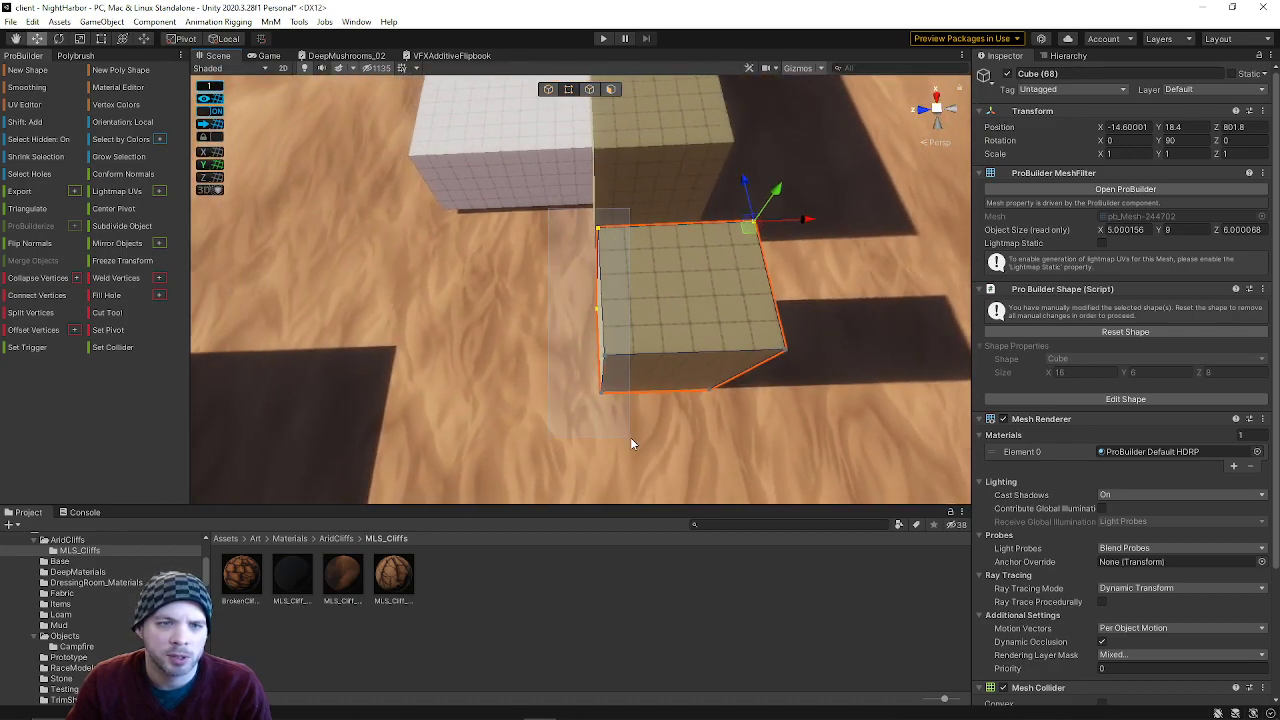
left_click_drag(710, 200, 831, 479)
left_click_drag(655, 190, 859, 487)
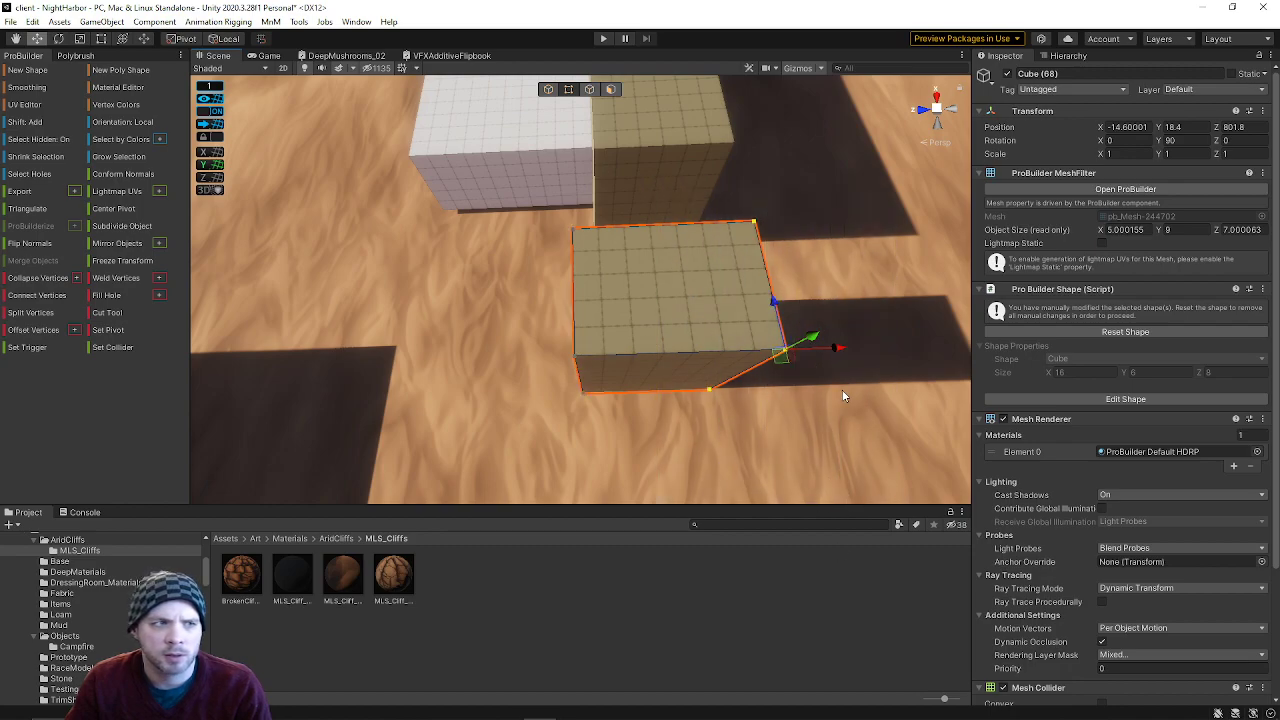
left_click_drag(848, 350, 875, 350)
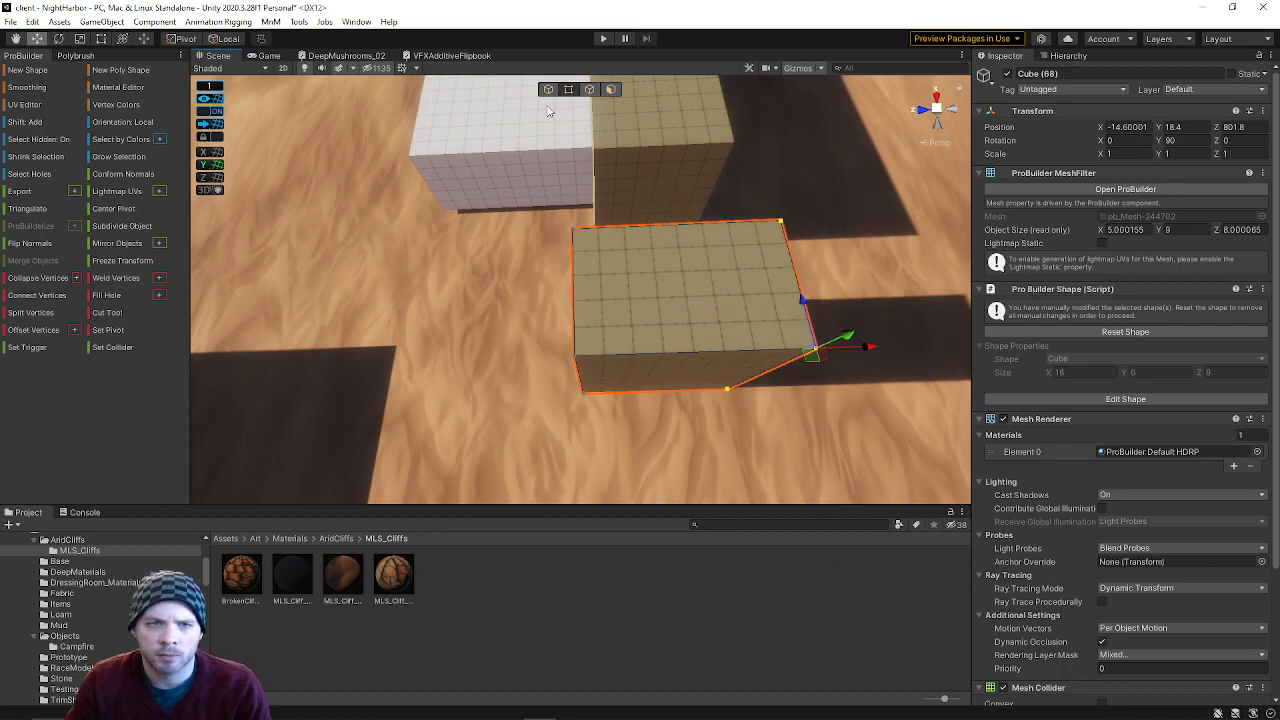
- Move the whole block against the end of the low wall, to about X -10.6
left_click(549, 90)
left_click_drag(575, 298, 880, 275, "alt")
left_click_drag(745, 185, 657, 174)
left_click_drag(741, 252, 553, 38, "alt")
- Reshape the block into a pillar about 4 wide and 17 high by moving its side and top faces
left_click(612, 89)
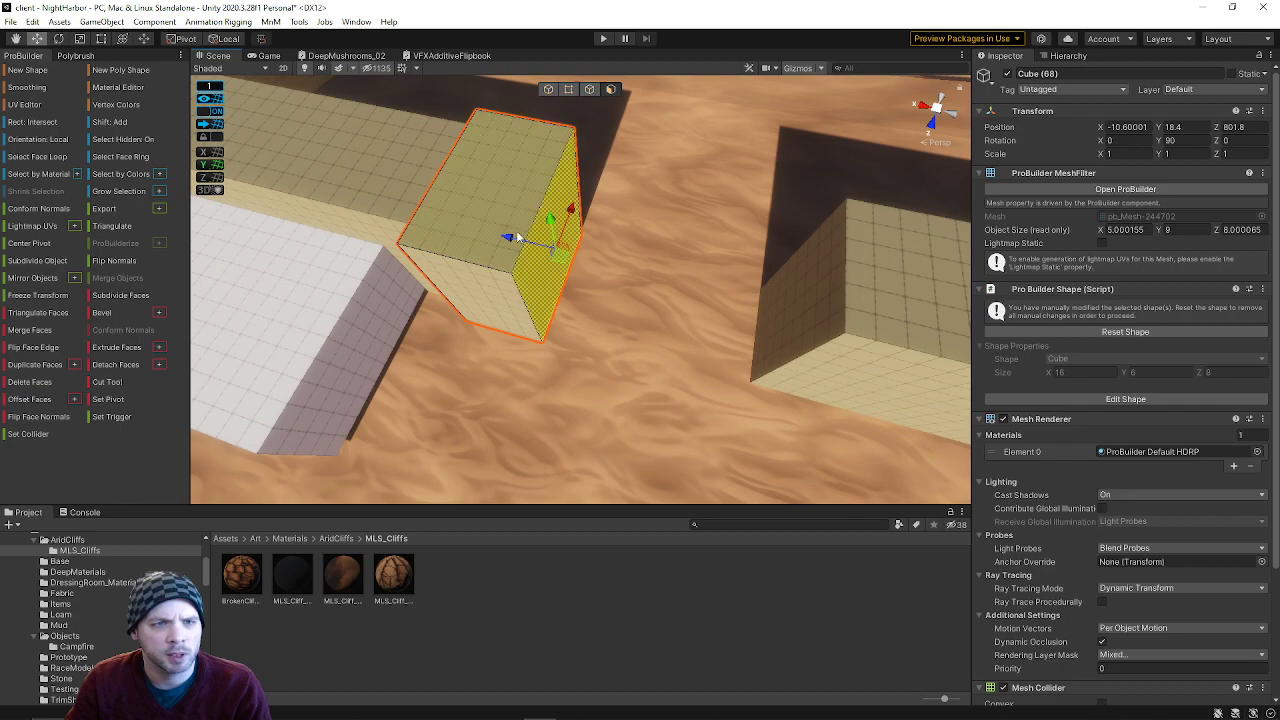
left_click_drag(500, 242, 470, 215)
left_click(478, 150)
left_click_drag(478, 150, 262, 2, "alt")
left_click_drag(606, 357, 597, 100)
left_click_drag(671, 274, 465, 292, "alt")
right_click_drag(395, 296, 507, 120)
left_click_drag(552, 148, 550, 163)
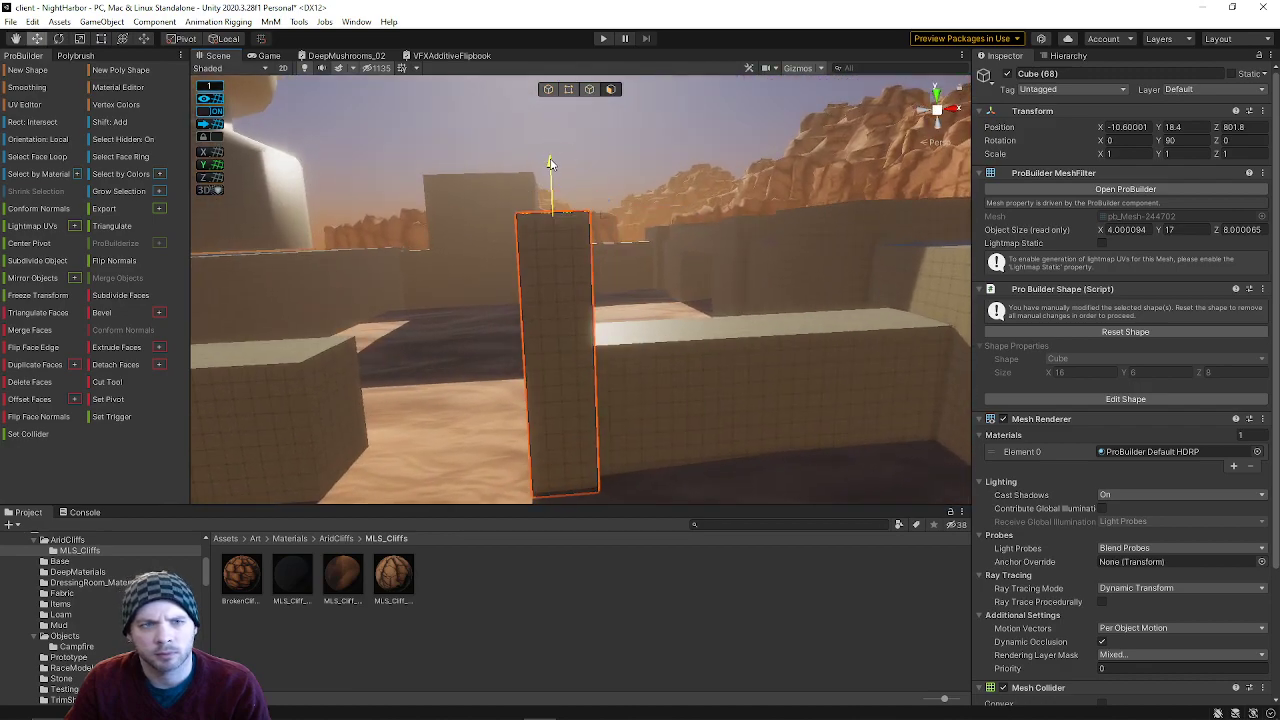
- Try shifting the top edge of the pillar sideways
right_click_drag(571, 185, 488, 210)
left_click(589, 90)
left_click(535, 196)
left_click_drag(482, 198, 500, 195)
left_click(705, 176)
- Bring up the harbor concept image and zoom in on the walls and gateway behind the red sail
right_click_drag(665, 192, 716, 236)
left_click_drag(1279, 128, 660, 151)
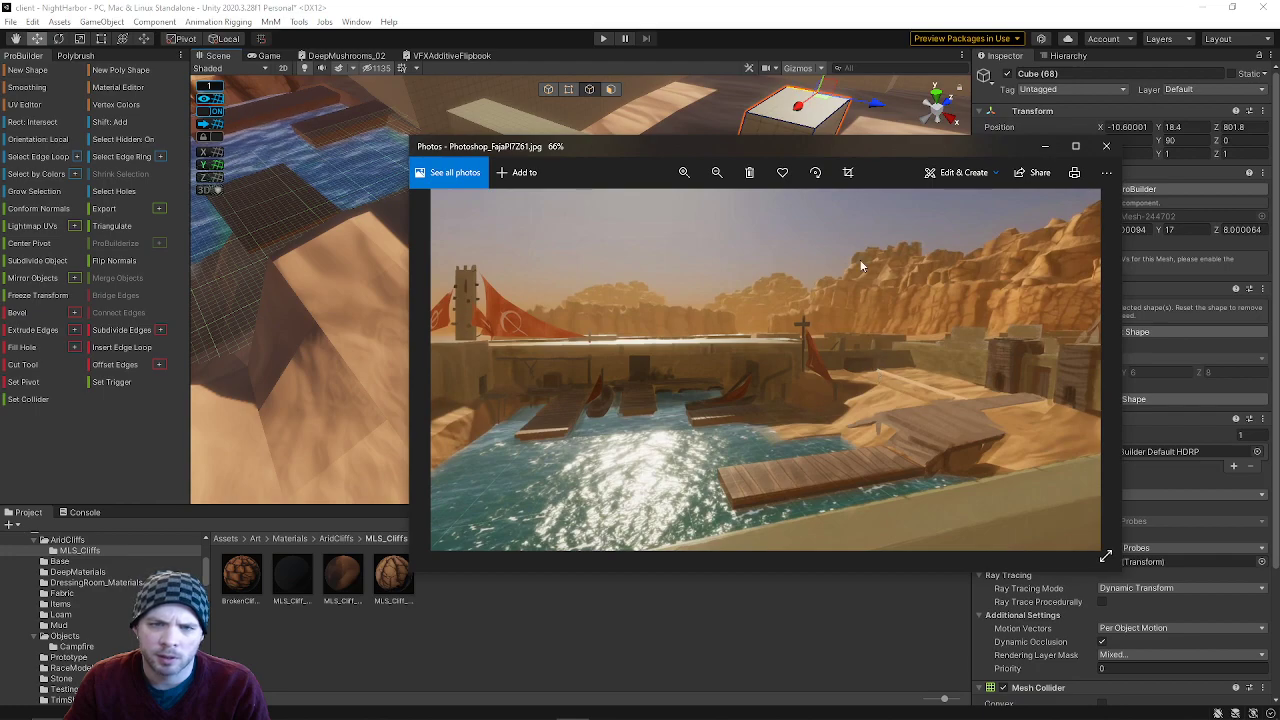
scroll(905, 352, "up", 6)
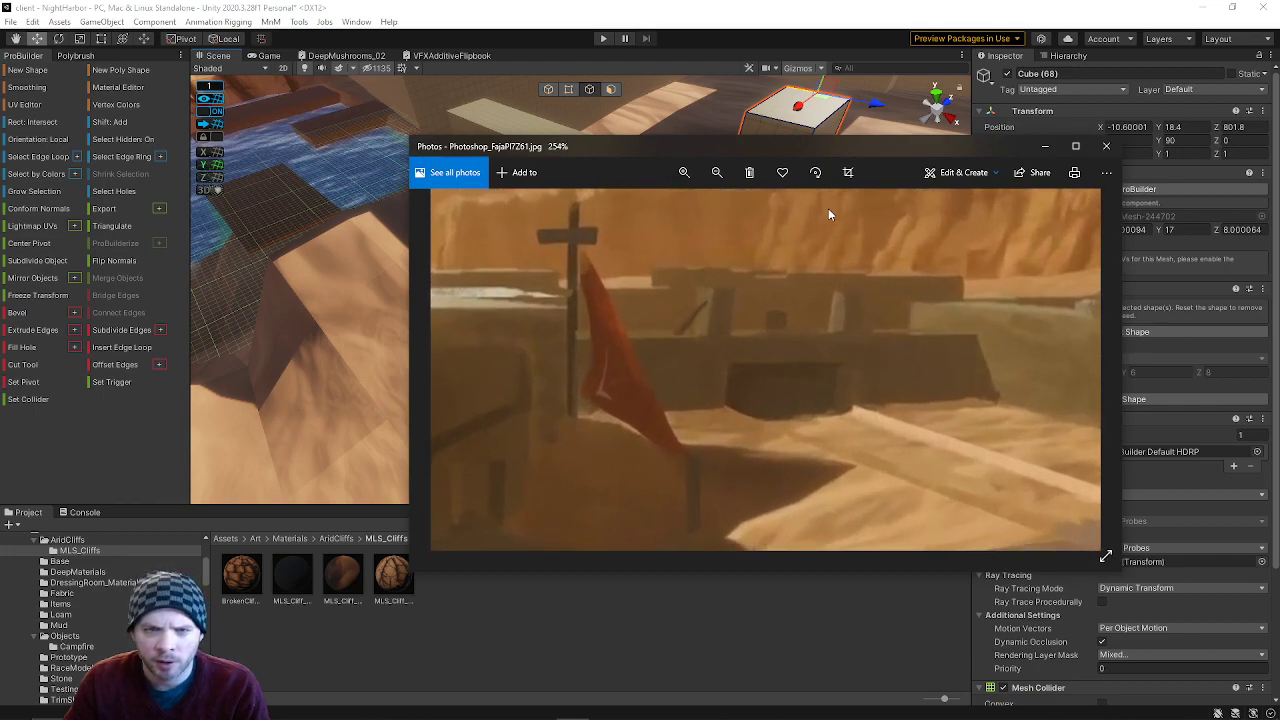
left_click_drag(884, 154, 1279, 172)
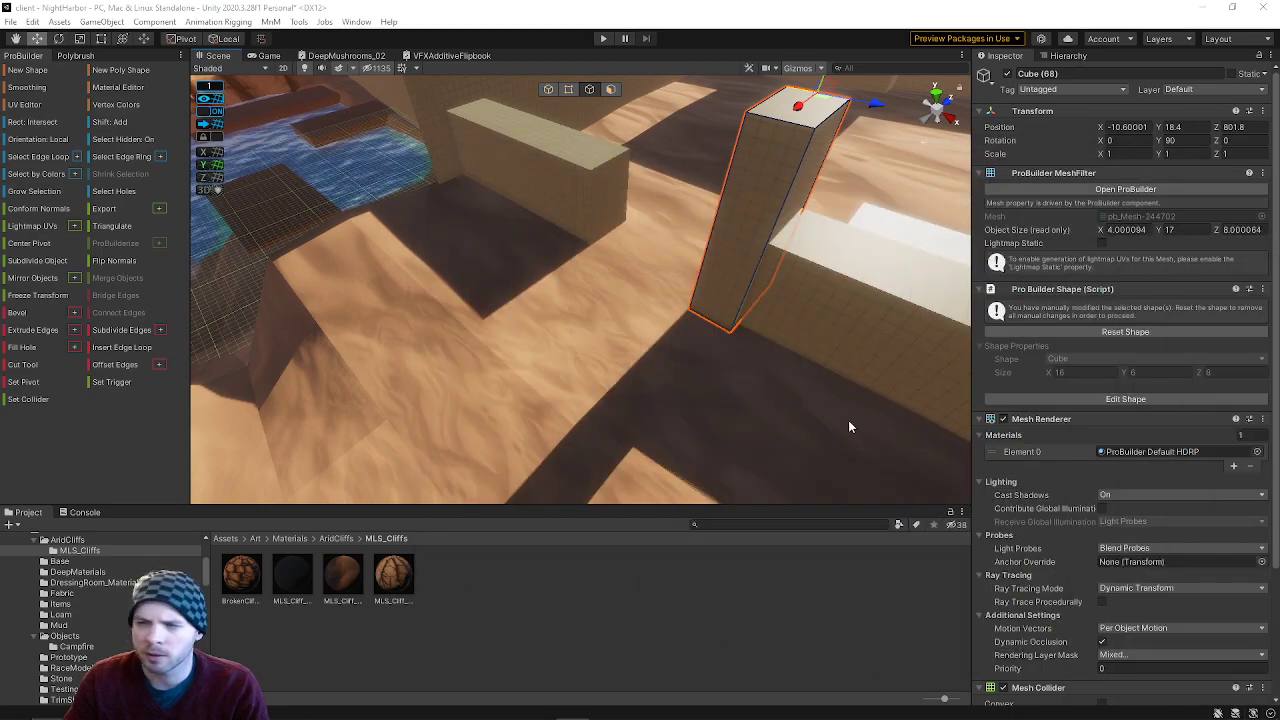
- Duplicate the pillar and move the copy to the end of the low wall on the opposite side of the passage
left_click_drag(754, 331, 840, 168, "alt")
left_click(548, 89)
left_click_drag(668, 330, 417, 349)
- Shorten the low wall at the copied pillar to a length of about 21 by moving its passage-end vertices
left_click(384, 352)
left_click(568, 89)
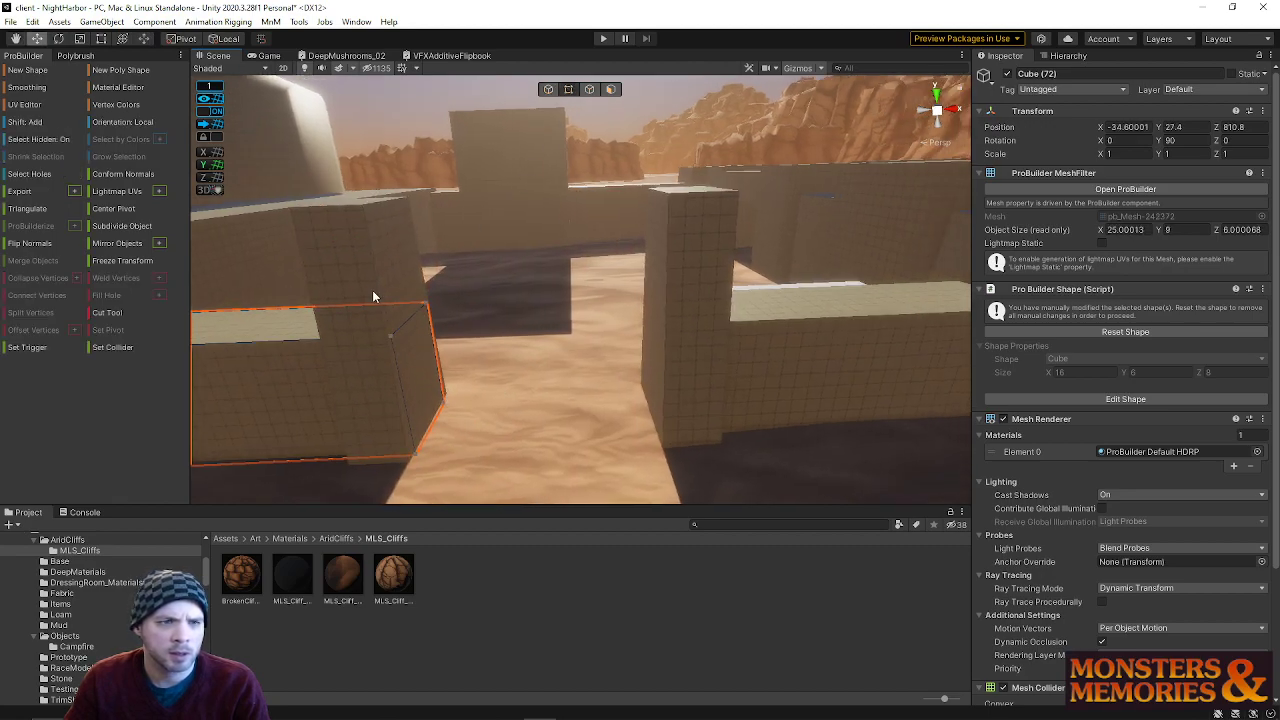
left_click_drag(362, 280, 550, 523)
left_click_drag(454, 430, 617, 335, "alt")
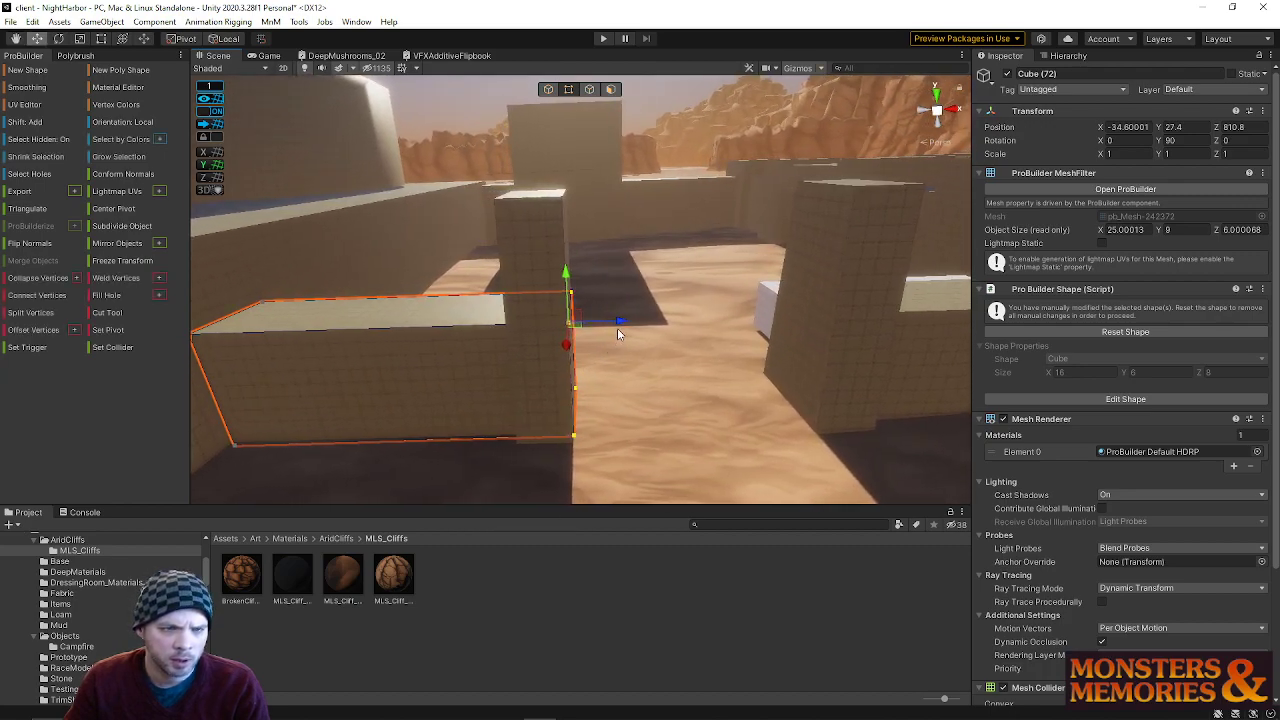
right_click_drag(561, 330, 590, 350)
key("d")
- Move the passage-end vertices of the opposite low wall back into its pillar
left_click(800, 355)
left_click_drag(586, 269, 750, 470)
left_click_drag(726, 287, 782, 289)
- View the new gateway from the waterside and select the seven blocks beyond the passage as whole objects
mouse_move(782, 289)
right_mouse_down()
mouse_move(834, 306)
mouse_move(766, 289)
right_mouse_up()
right_click_drag(766, 289, 740, 300)
left_click(757, 193)
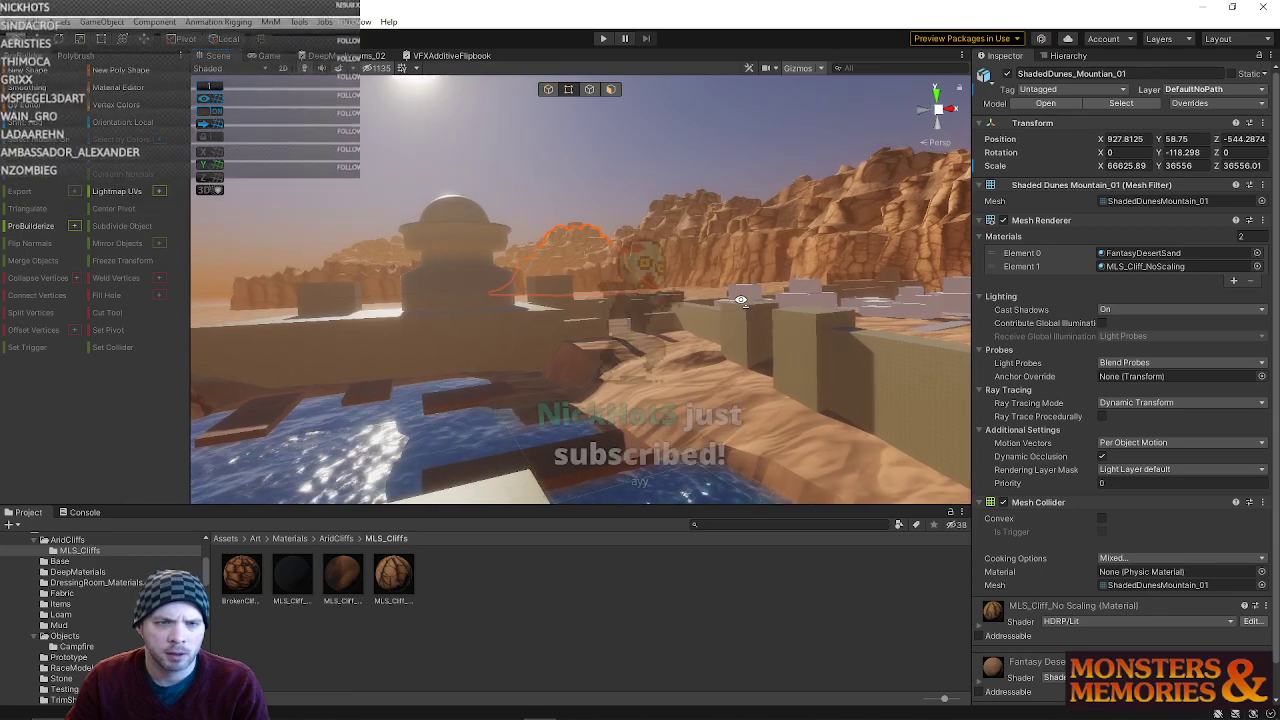
left_click(608, 212)
mouse_move(608, 212)
right_mouse_down()
mouse_move(617, 235)
mouse_move(620, 220)
right_mouse_up()
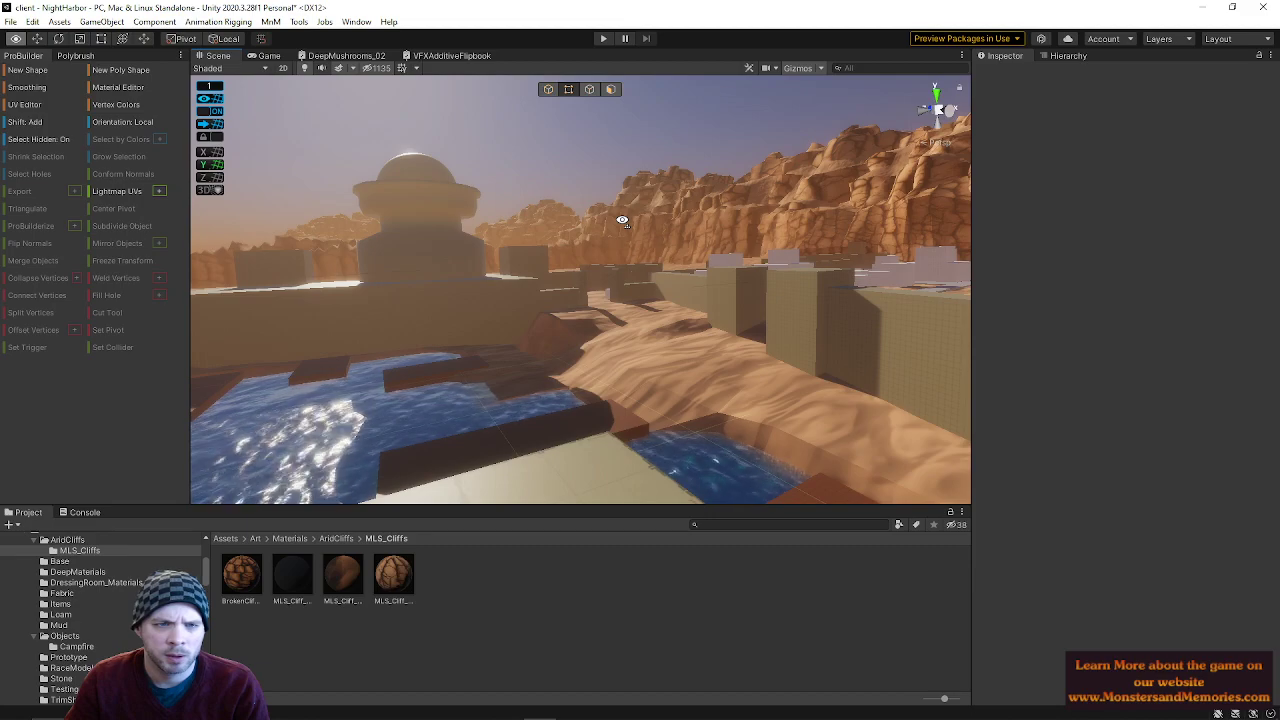
left_click(614, 278)
right_click_drag(637, 281, 638, 348)
key("w")
left_click(560, 372, "shift")
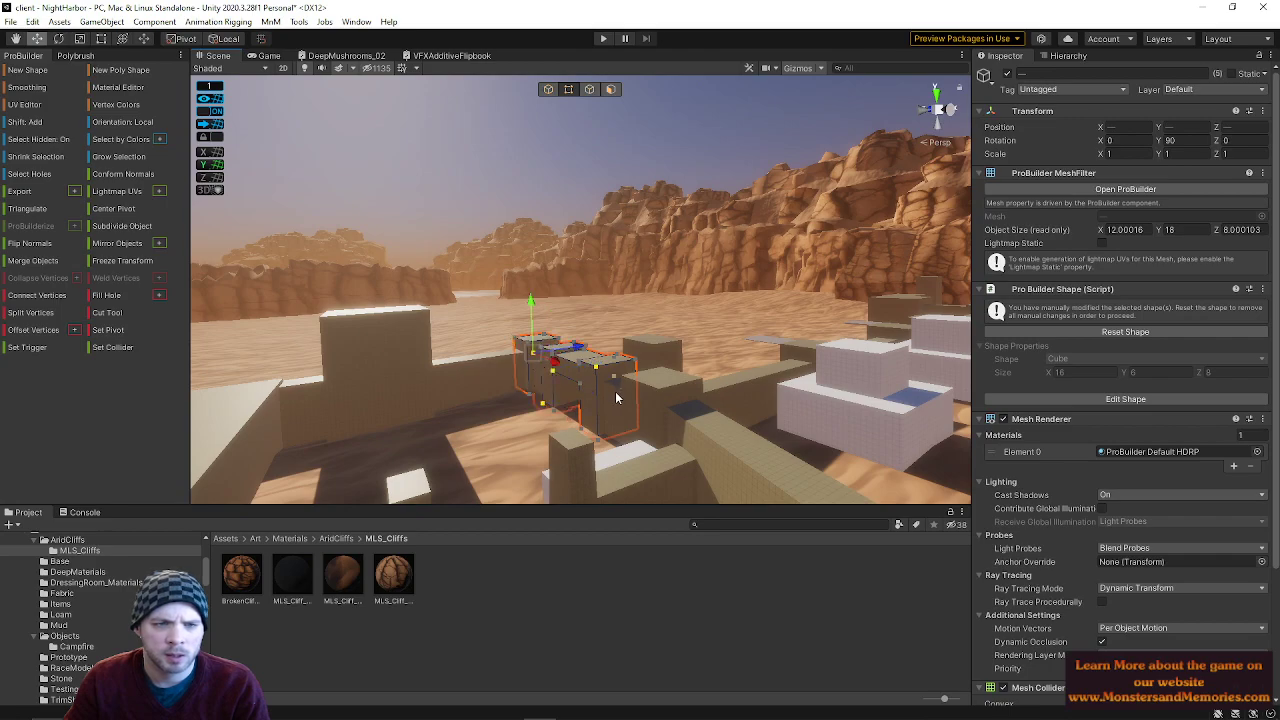
left_click(548, 89)
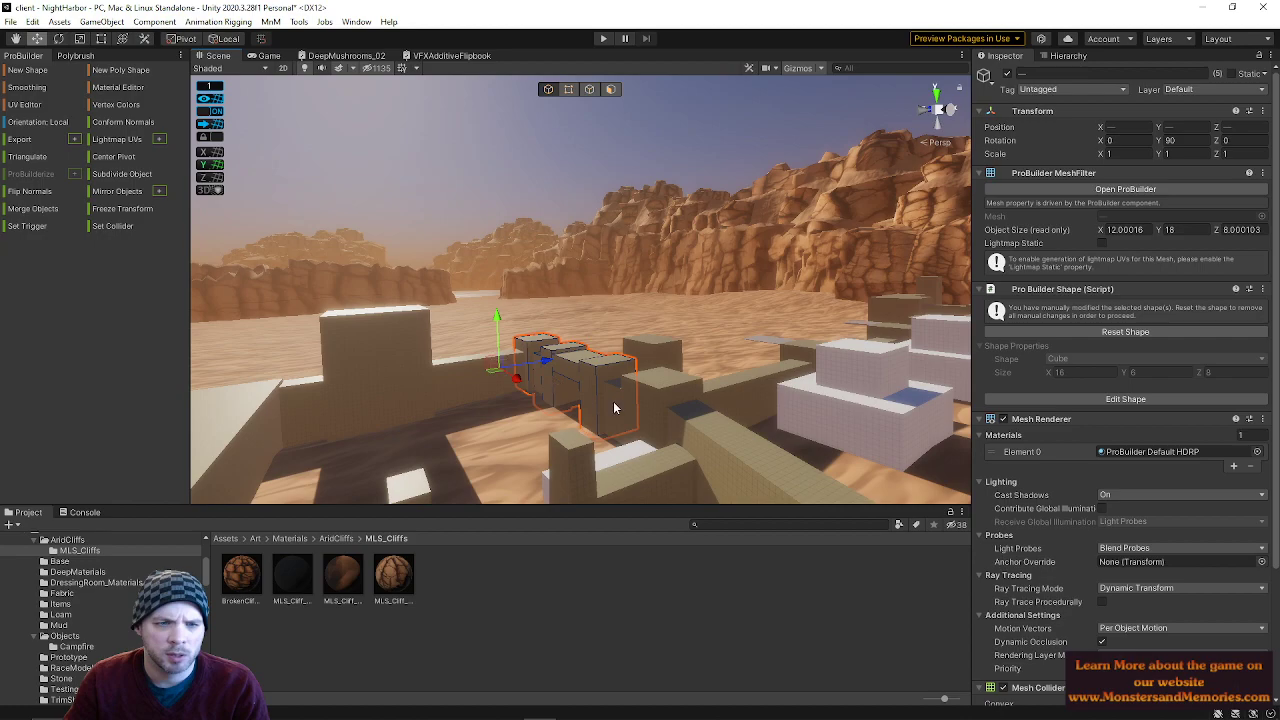
right_click_drag(622, 397, 734, 259)
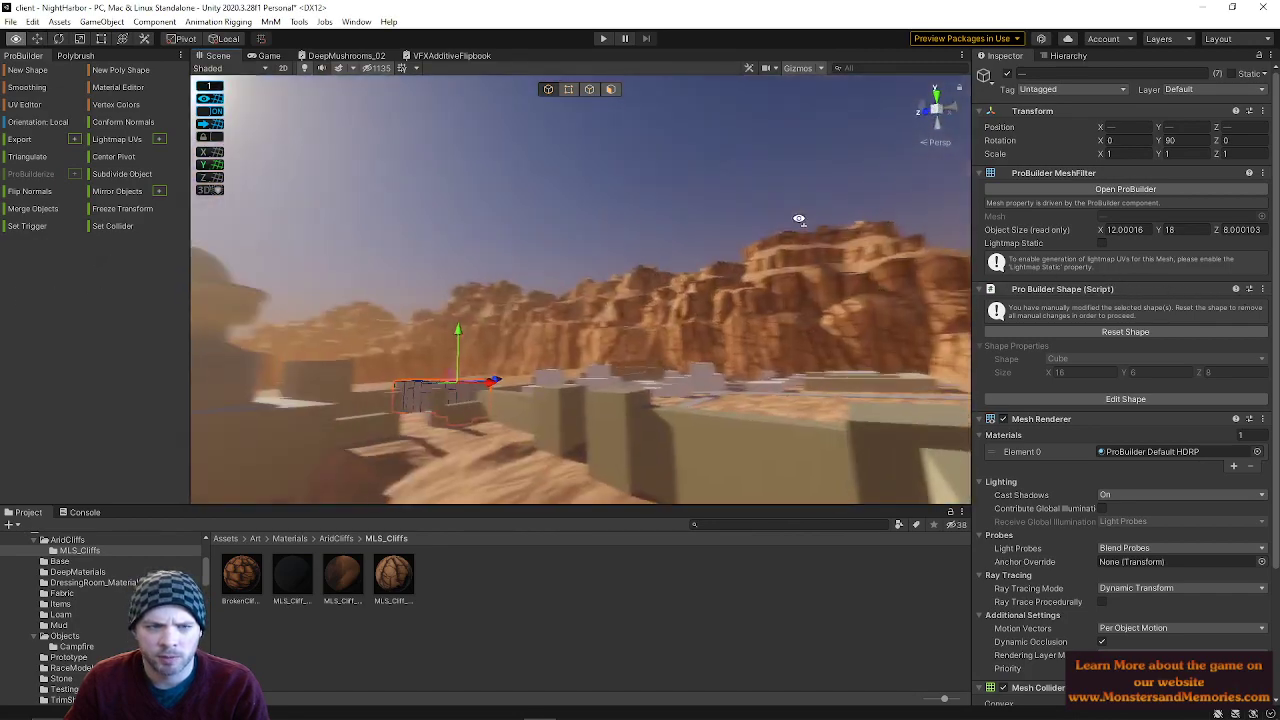
right_click_drag(700, 262, 712, 250)
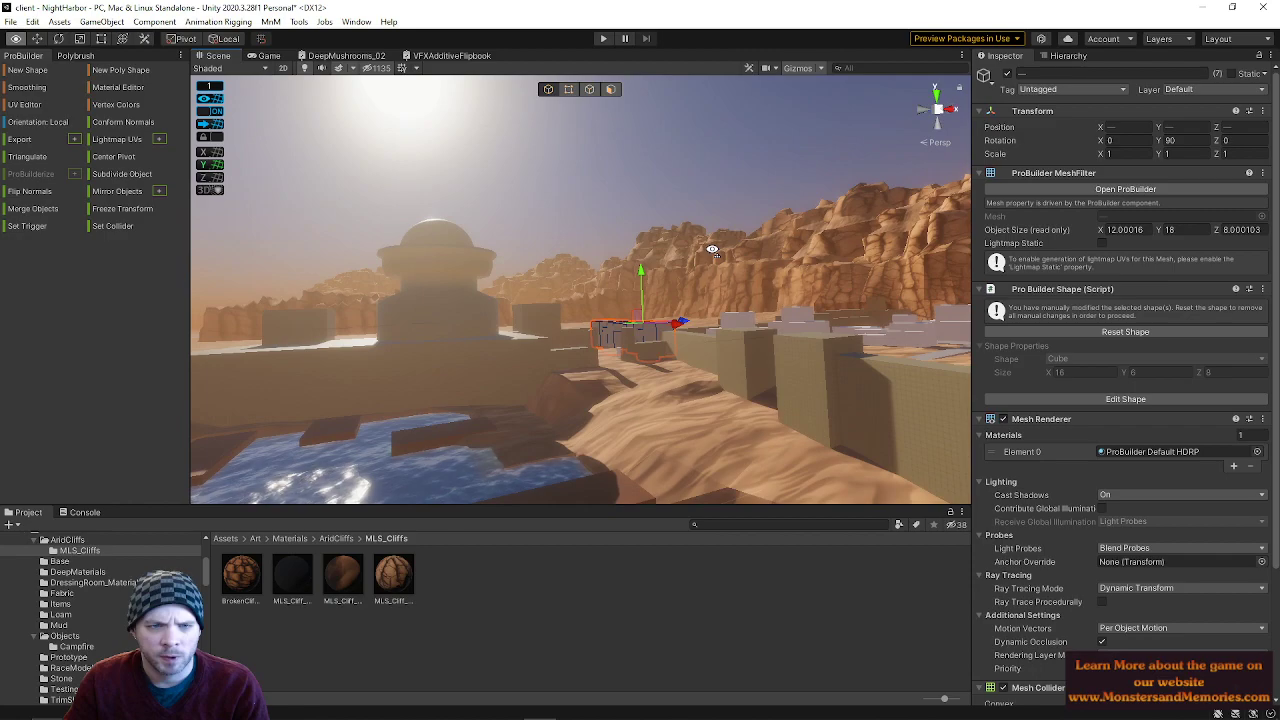
- Clear the selection and examine the harbor from the waterside, checking the long wall beside the domed building
left_click(662, 213)
right_click_drag(662, 213, 692, 222)
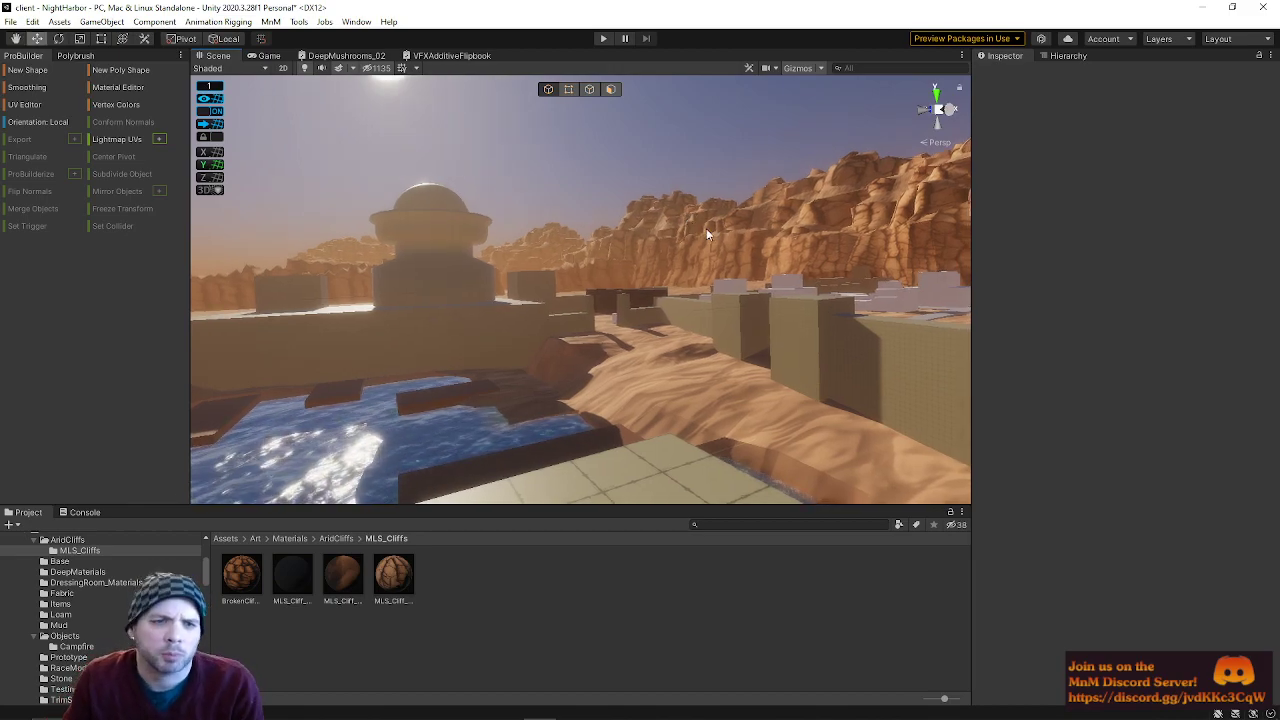
right_click_drag(740, 255, 724, 251)
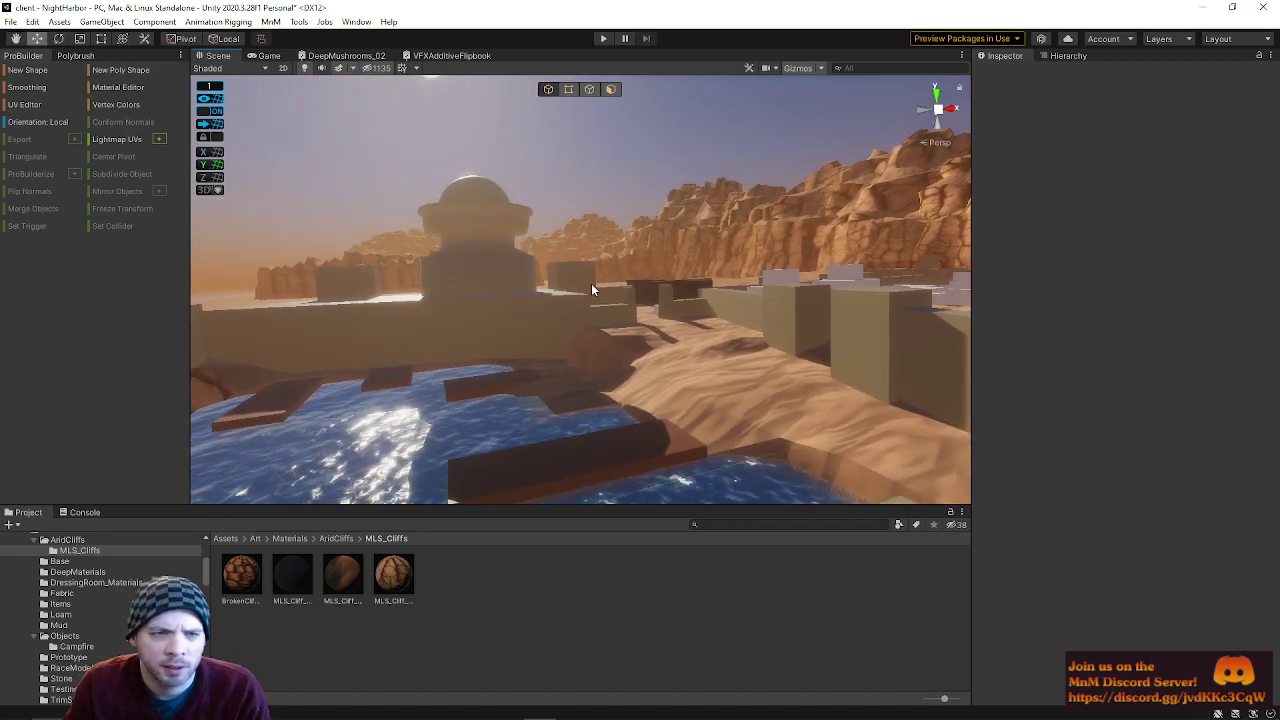
left_click(591, 289)
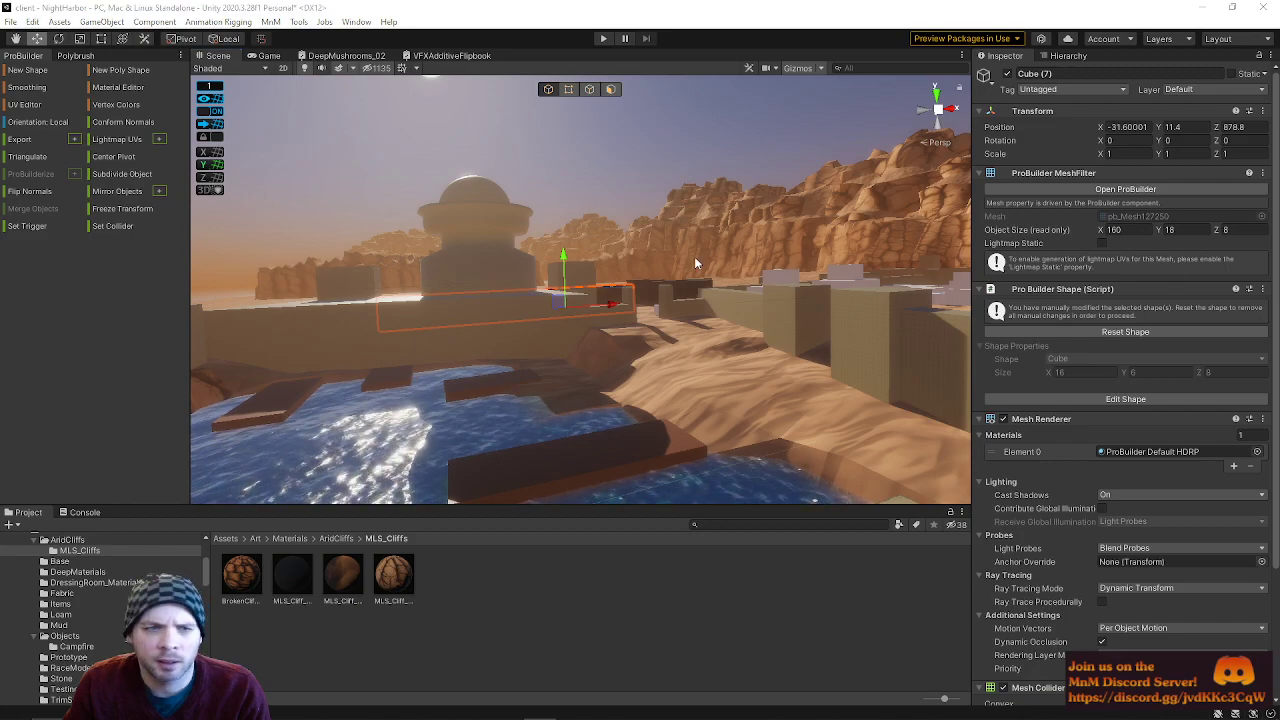
left_click(604, 155)
- Set the shortened low wall's pivot to its end corner, and duplicate it across the passage at X -1.6 and Z 807.8
right_click_drag(690, 230, 610, 255)
left_click(506, 330)
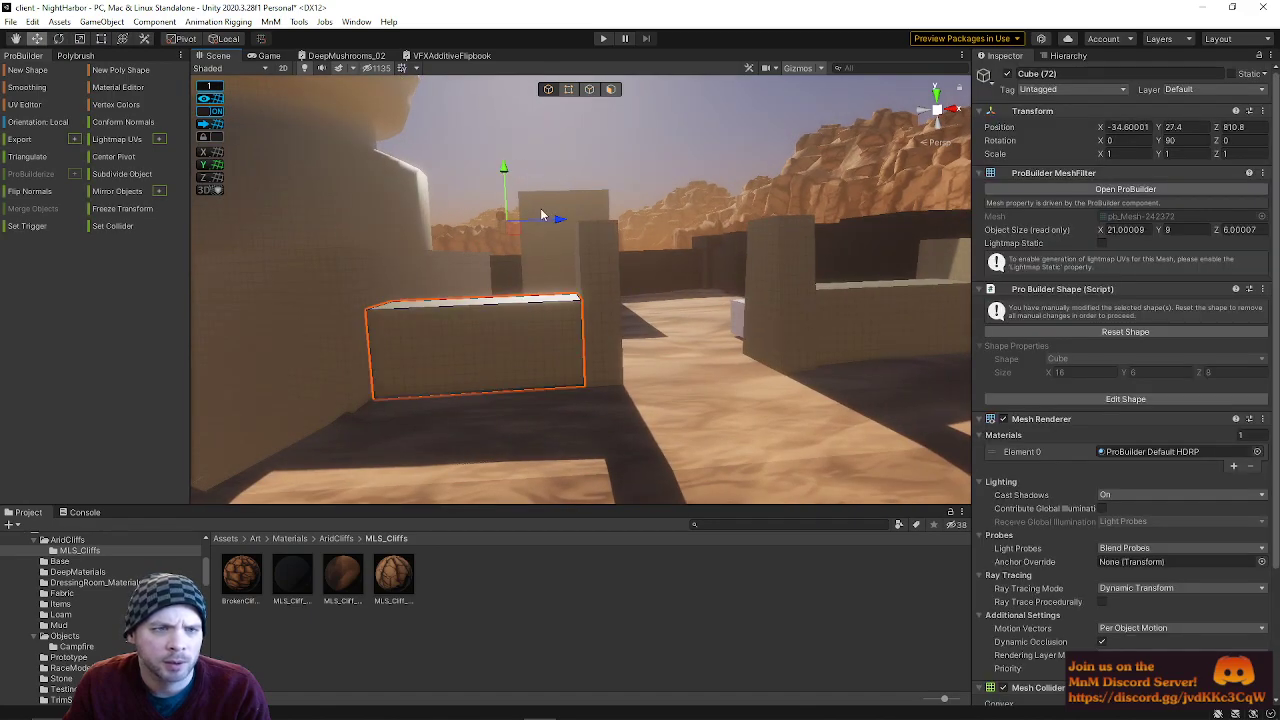
left_click(568, 90)
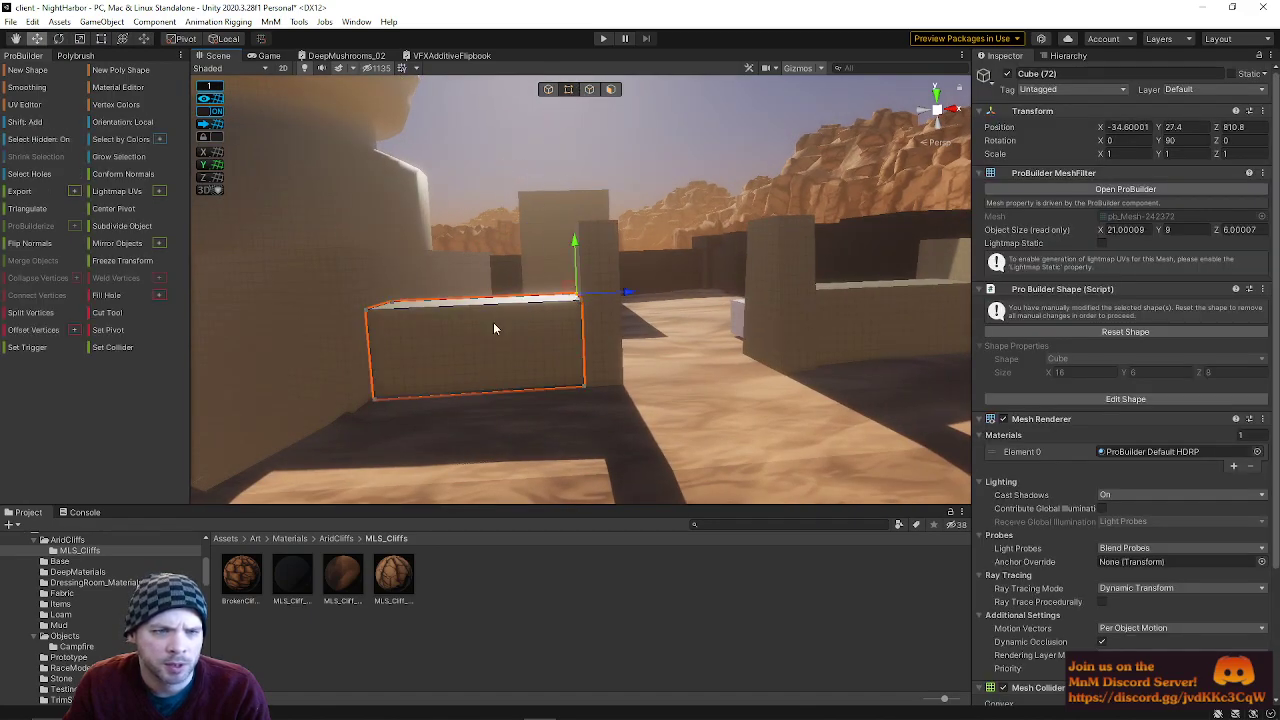
left_click(548, 89)
left_click_drag(625, 296, 824, 315)
right_click_drag(823, 311, 731, 289)
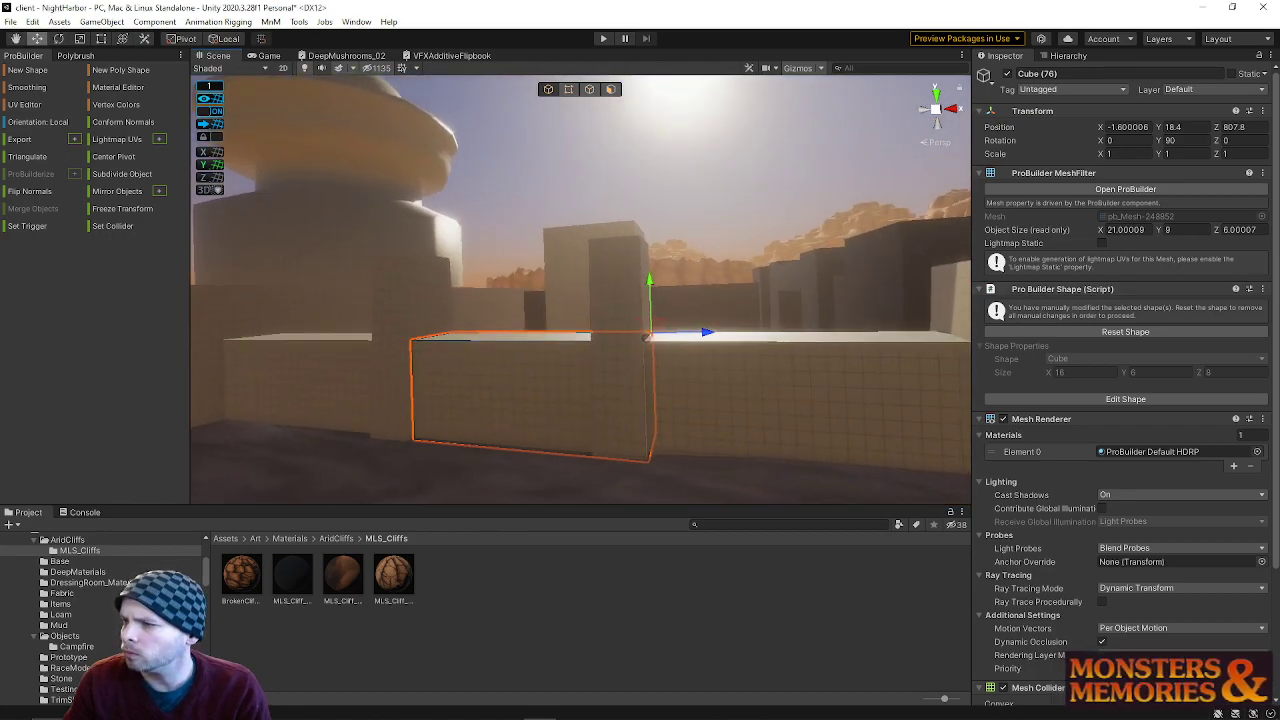
- Move the duplicated wall's end vertices to shorten it to 17 units long between the gateway pillars
left_click(590, 89)
left_click_drag(625, 376, 737, 503)
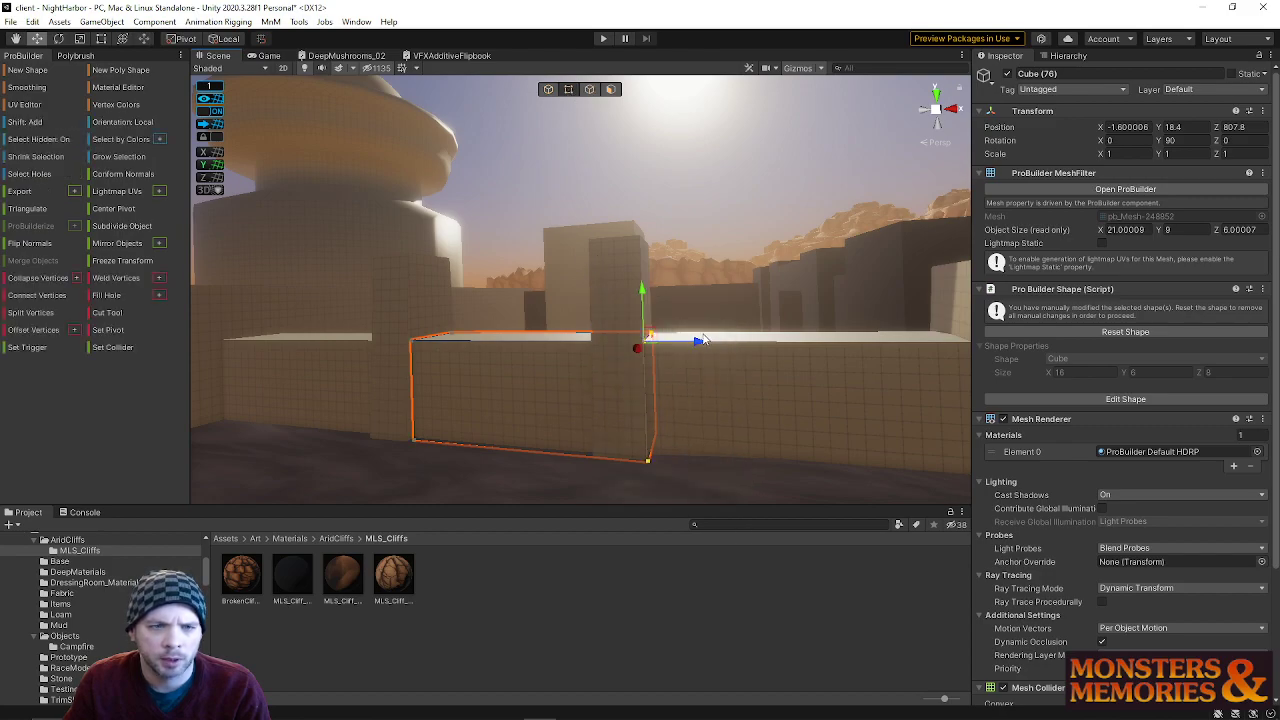
right_click_drag(662, 346, 716, 335)
key("a")
left_click_drag(697, 335, 697, 336)
right_click_drag(697, 342, 664, 220)
key("w")
- Raise the duplicated block's bottom face to form a 3-unit-high beam spanning the gateway passage
left_click(612, 90)
left_click(602, 345)
right_click_drag(602, 345, 626, 400)
key("e")
left_click_drag(569, 359, 563, 194)
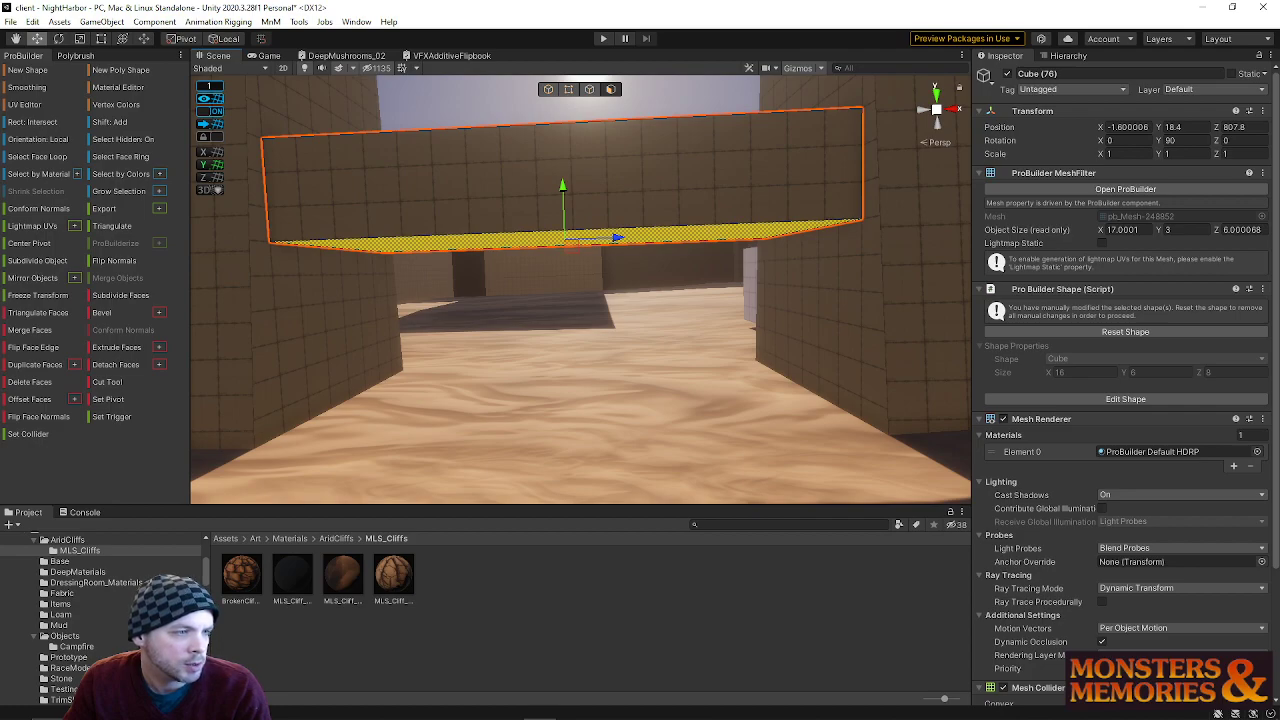
key("s")
right_click_drag(423, 429, 466, 406)
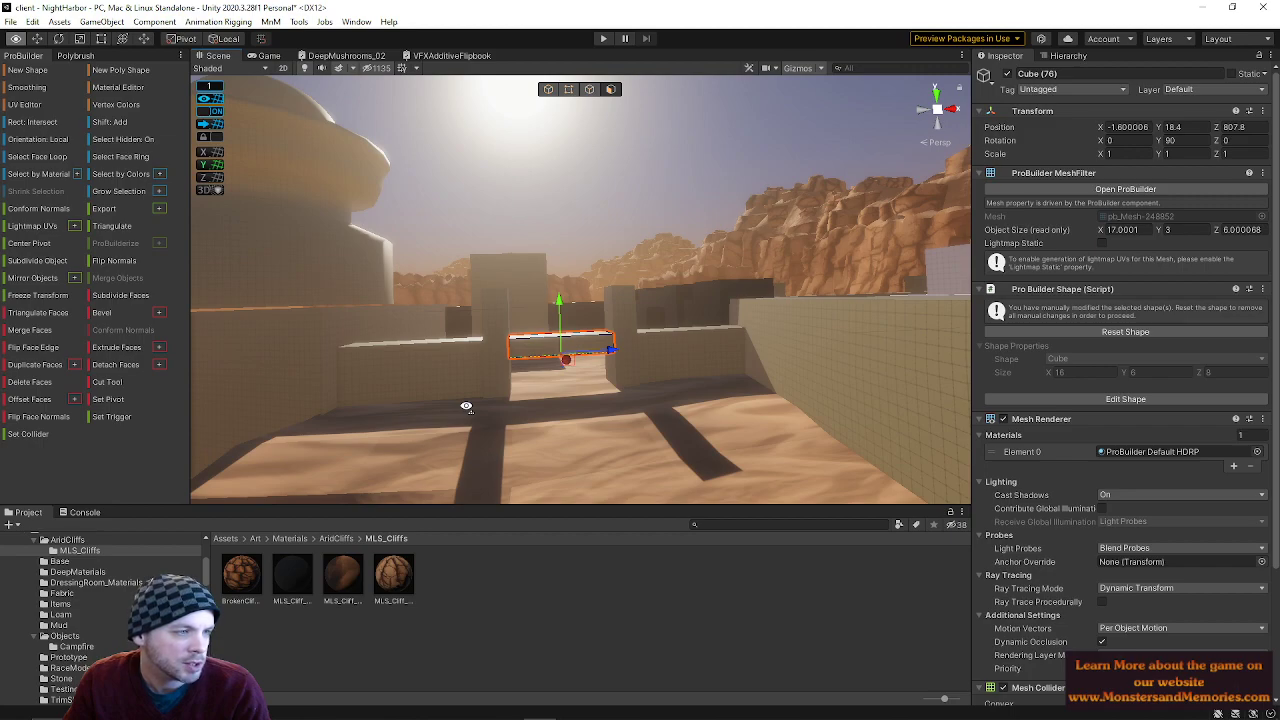
mouse_move(466, 406)
right_mouse_down()
mouse_move(486, 306)
mouse_move(513, 315)
mouse_move(491, 337)
mouse_move(489, 396)
right_mouse_up()
- Examine the beam between the pillars up close, and select and frame its long side face
left_click(520, 259)
key("w")
key("s")
key("a")
right_click_drag(607, 279, 676, 319)
key("w")
key("a")
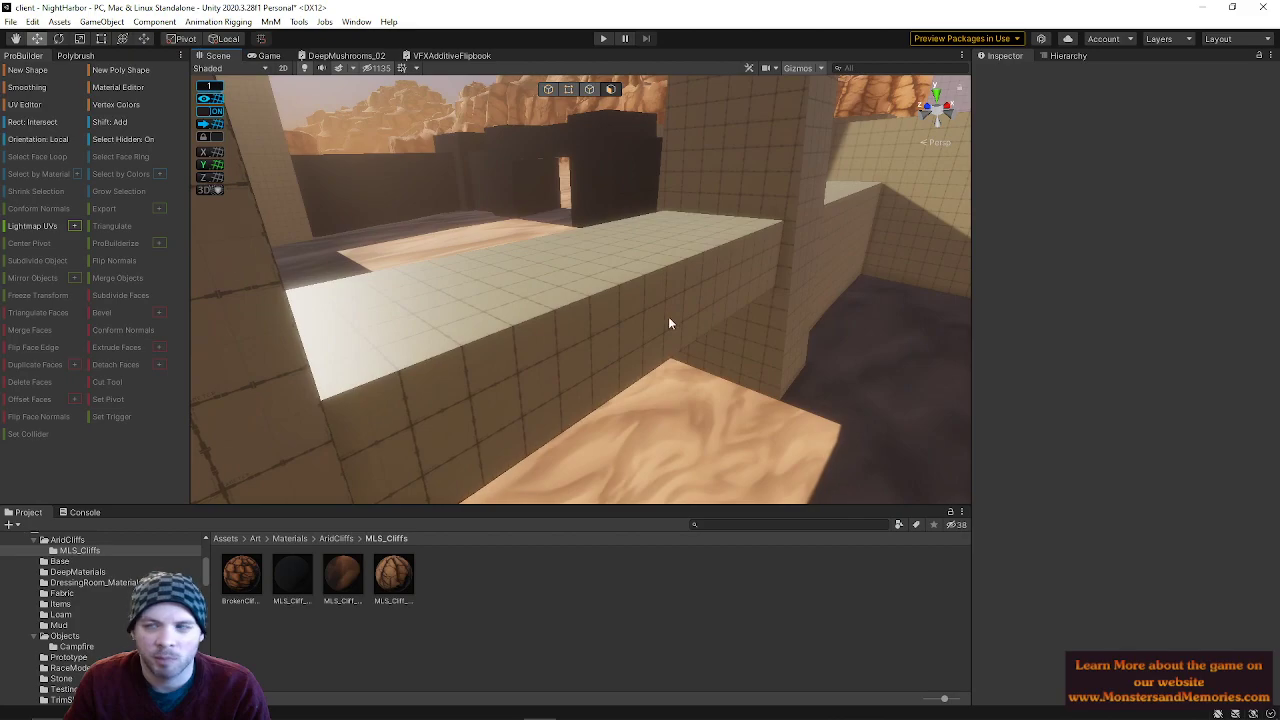
left_click(660, 314)
key("f")
right_click_drag(575, 263, 600, 255)
key("a")
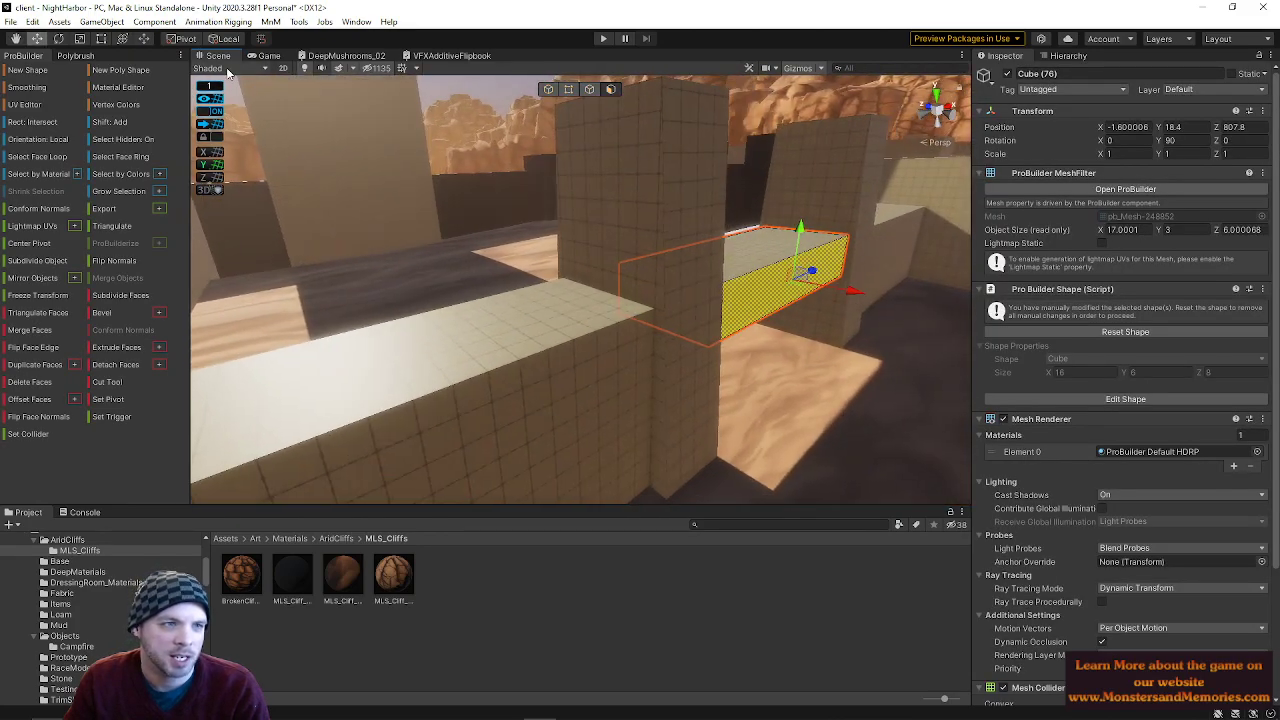
- Find where ProGrids is listed among the editor's tools
left_click(324, 23)
mouse_move(344, 26)
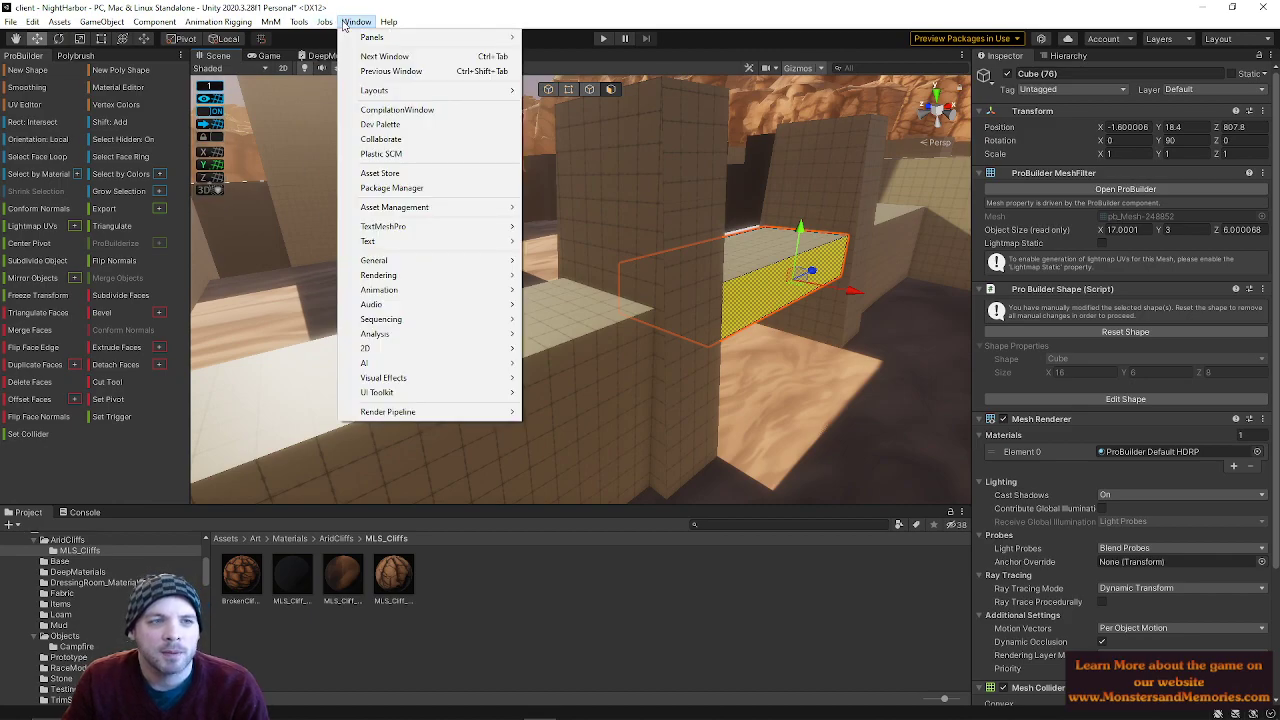
mouse_move(270, 24)
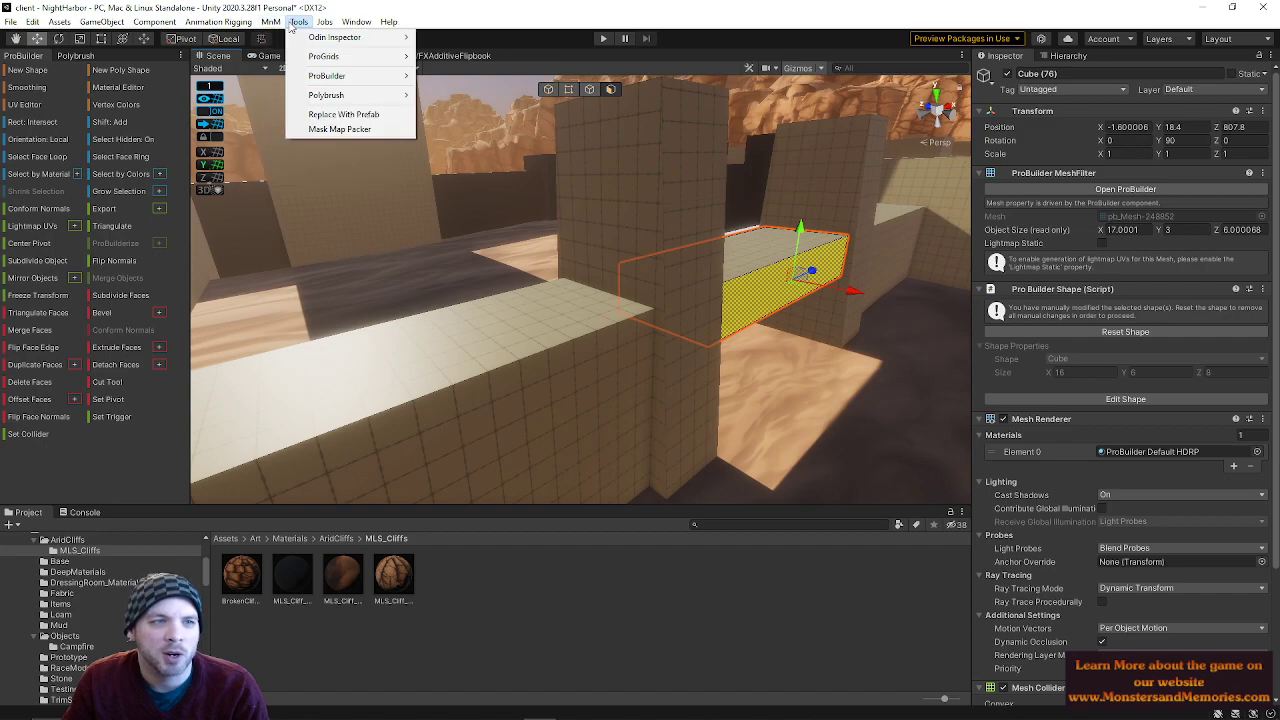
mouse_move(312, 78)
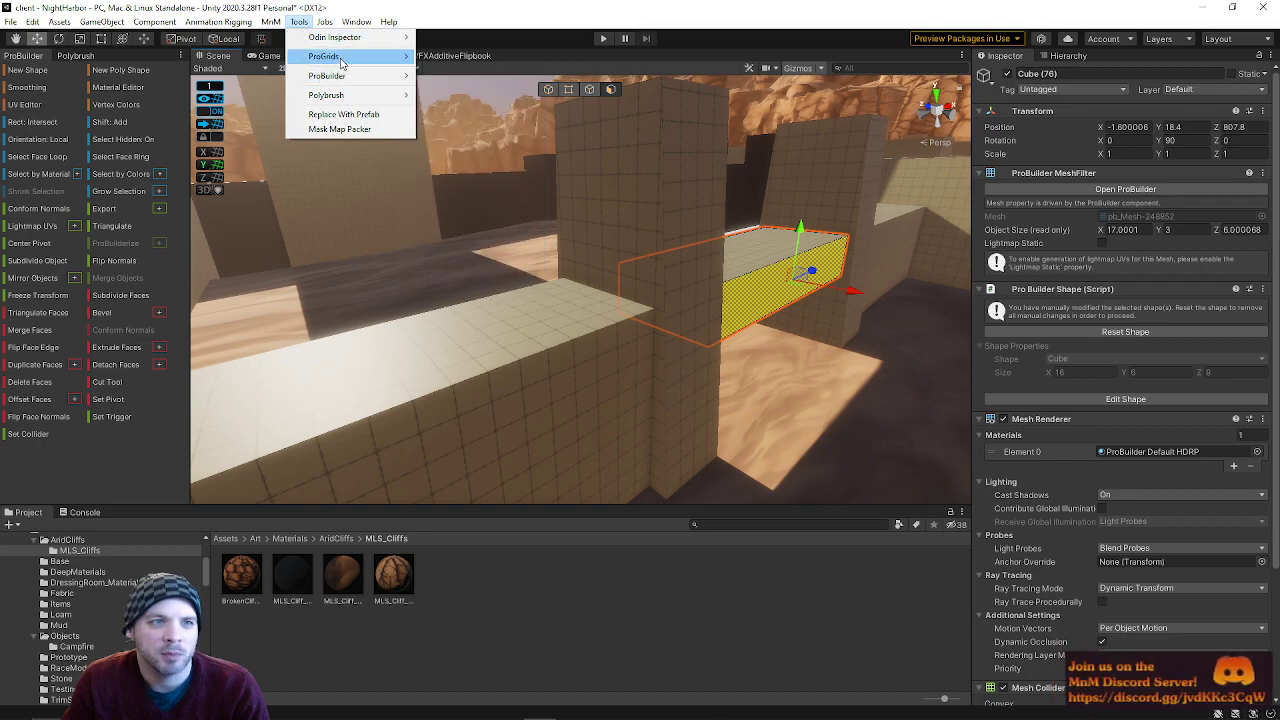
left_click(469, 21)
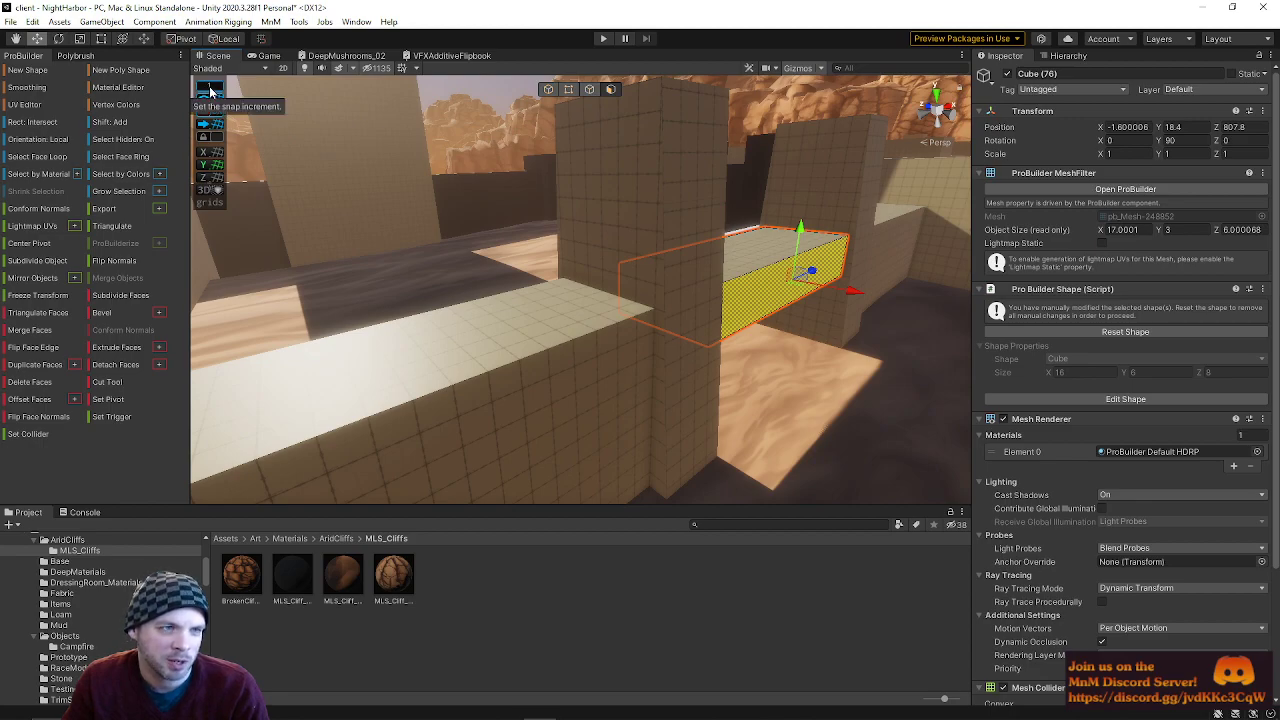
- Try a finer ProGrids snap increment of 0.5, and restore it to 1
right_click_drag(466, 256, 821, 155)
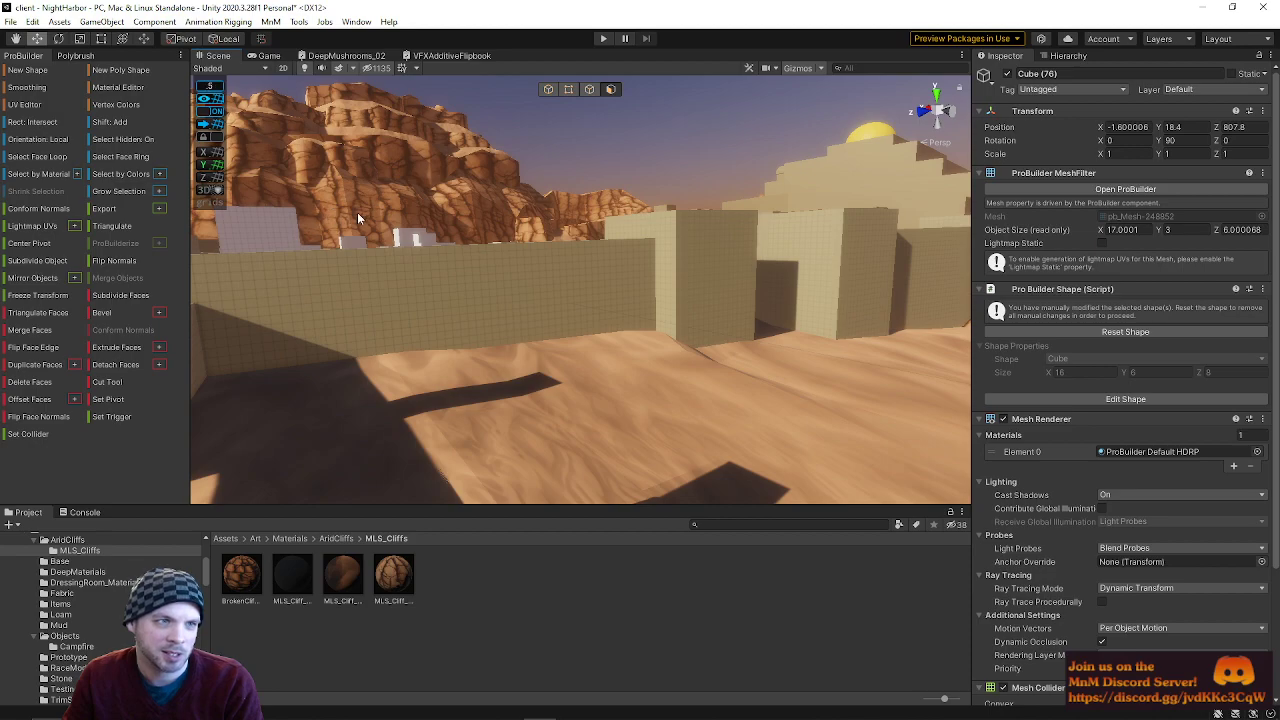
key("minus")
key("minus")
right_click_drag(357, 213, 16, 222)
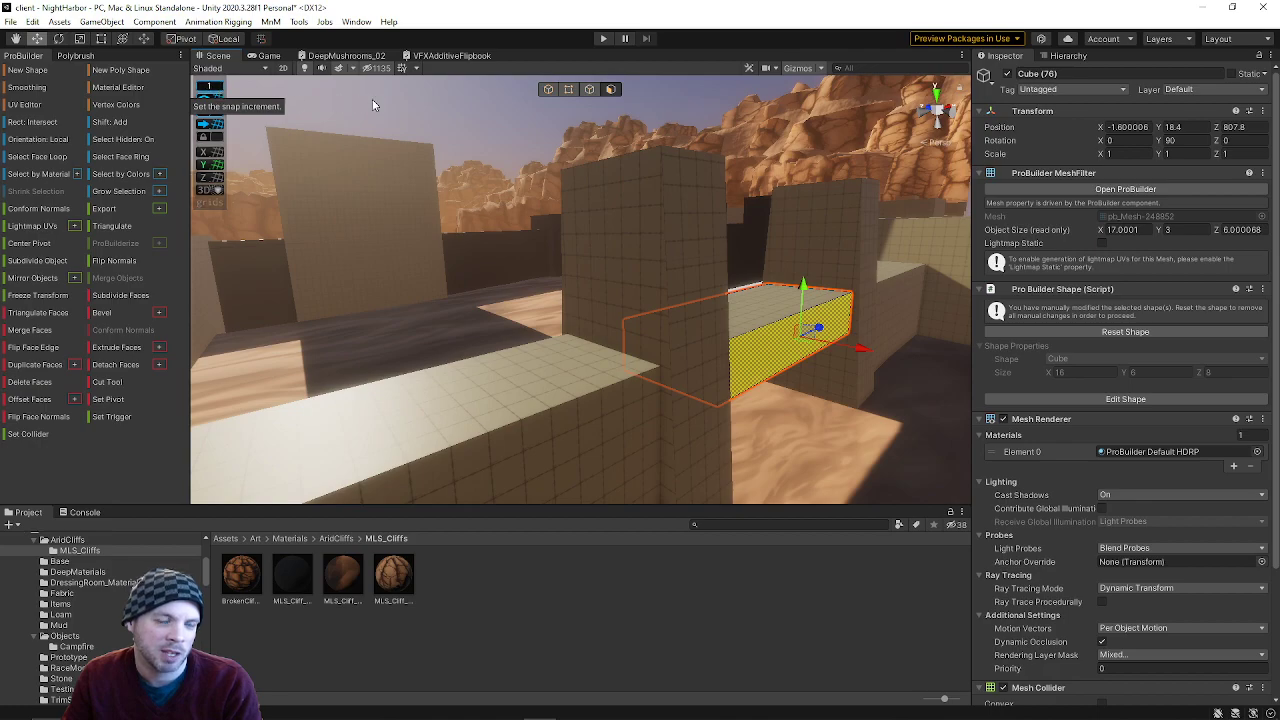
right_click_drag(460, 187, 440, 166)
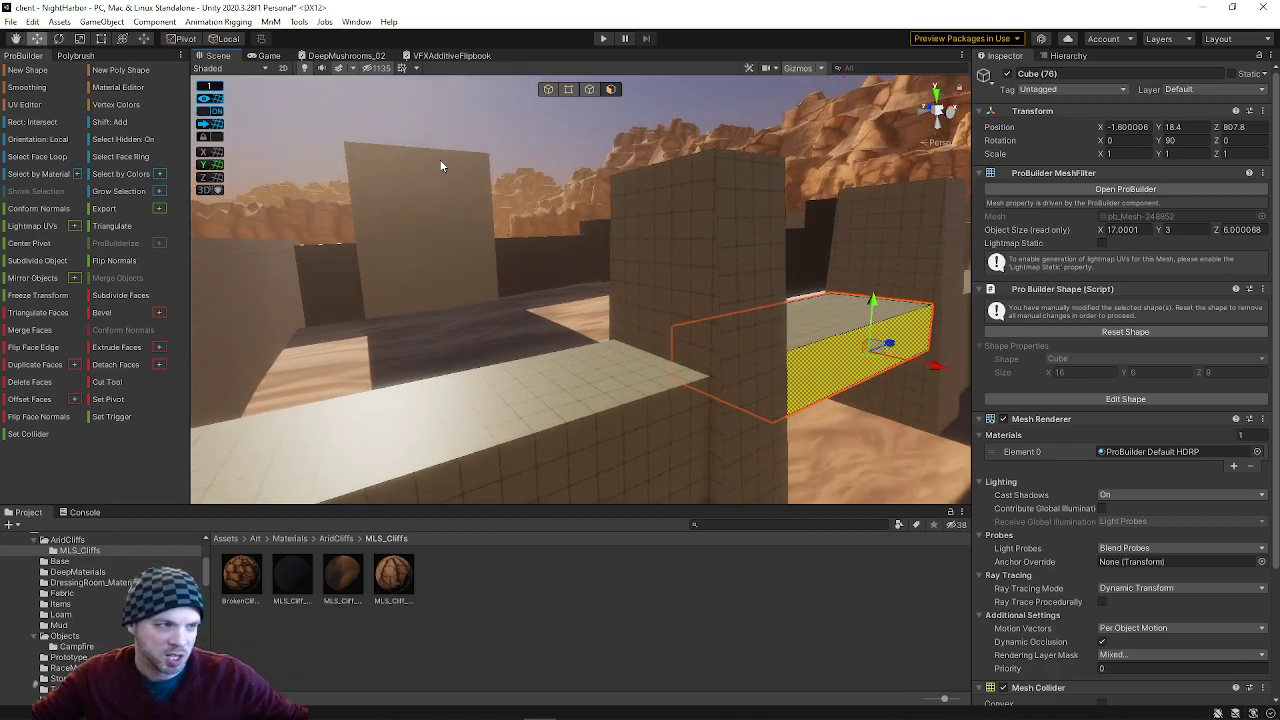
- Inspect the gateway beam's top and long side faces, and check its underside from ground level
key("d")
right_click_drag(551, 164, 515, 190)
key("s")
key("w")
key("d")
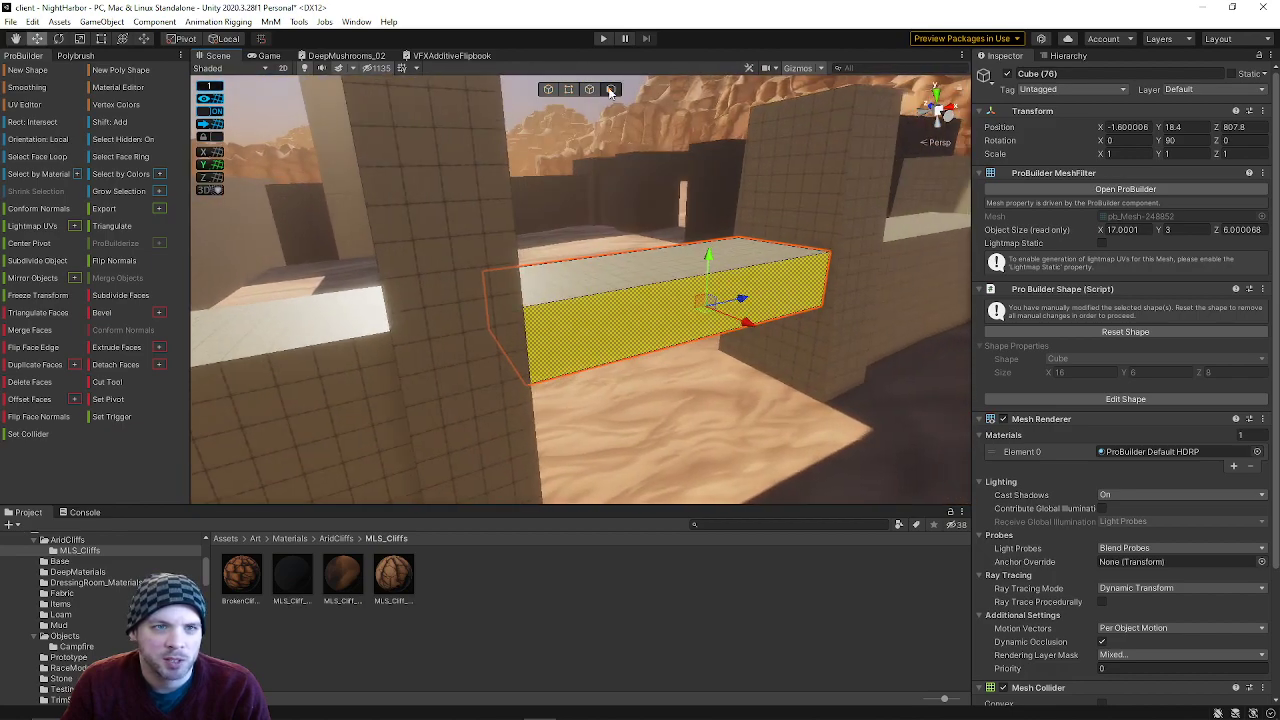
left_click(628, 282)
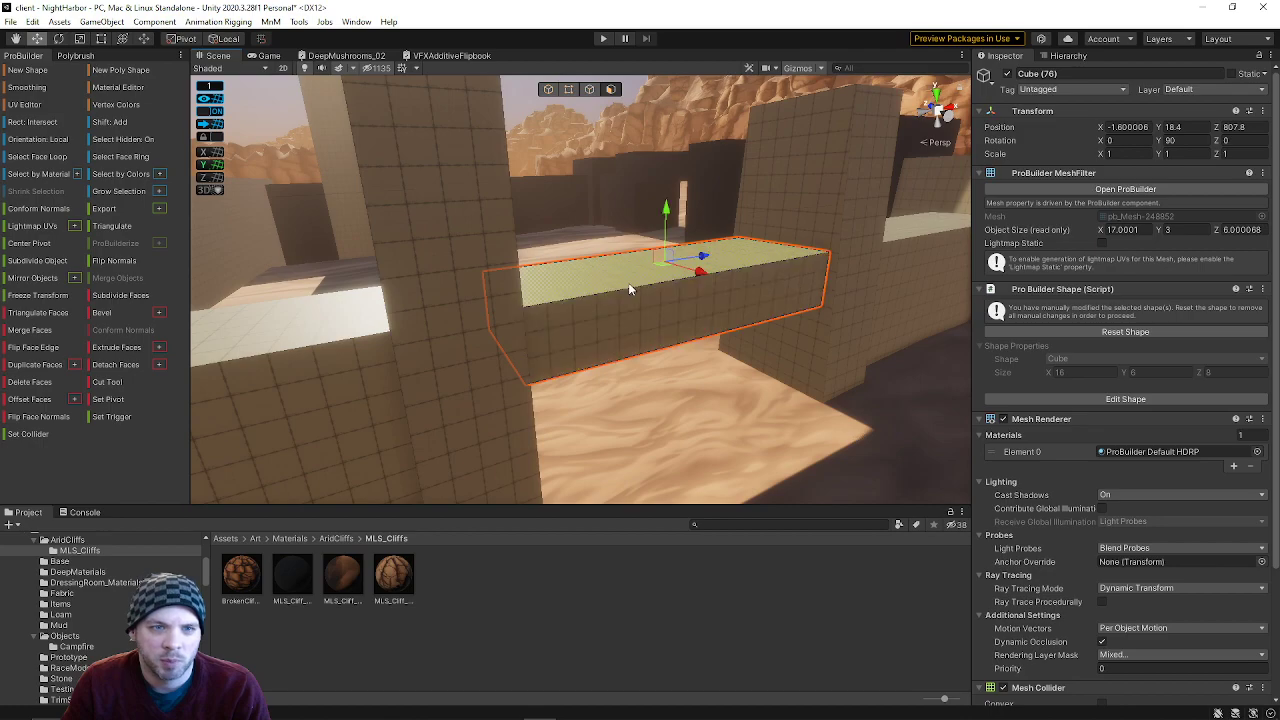
left_click(687, 309)
right_click_drag(660, 308, 550, 333)
right_click_drag(552, 236, 596, 265)
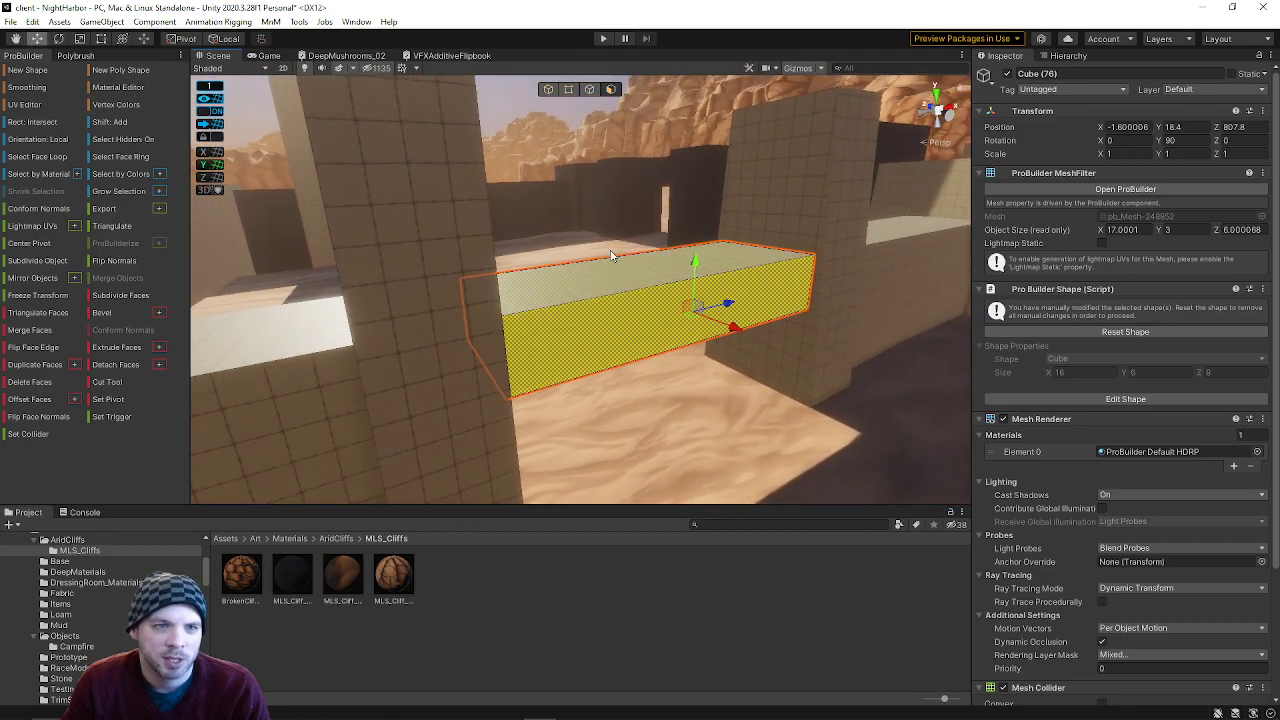
left_click(611, 304)
left_click(616, 326)
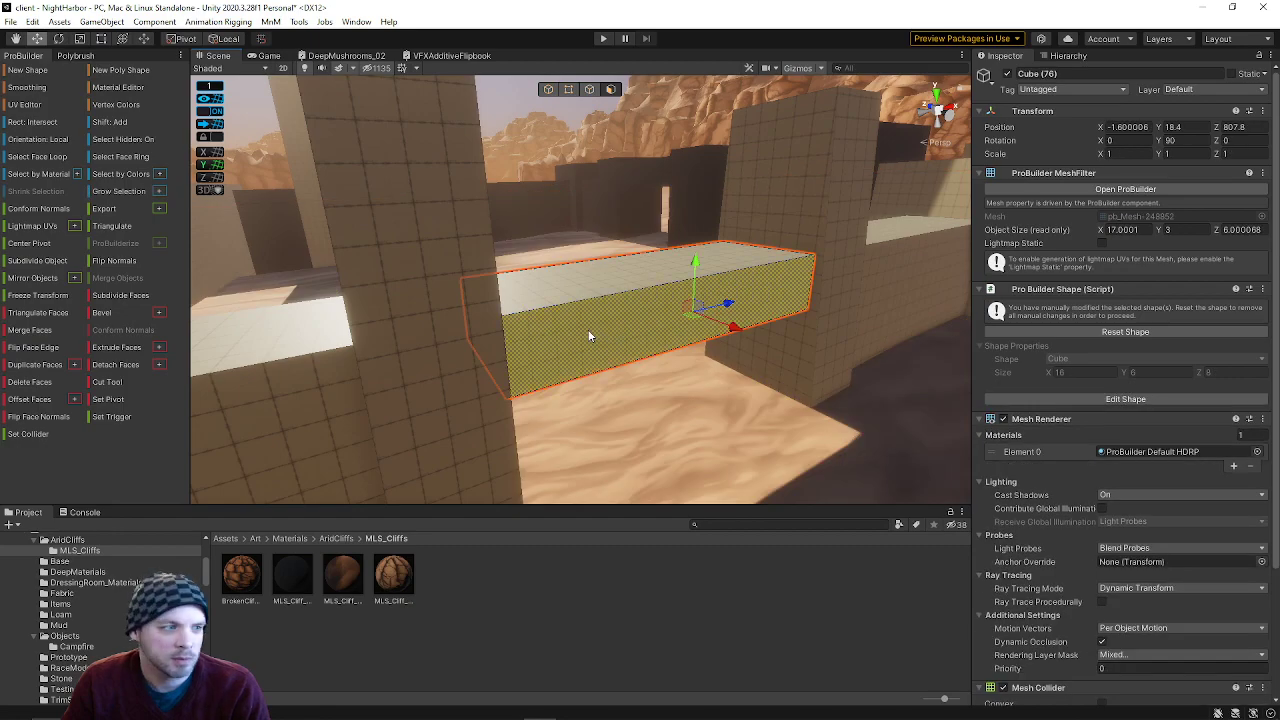
scroll(590, 302, "up", 5)
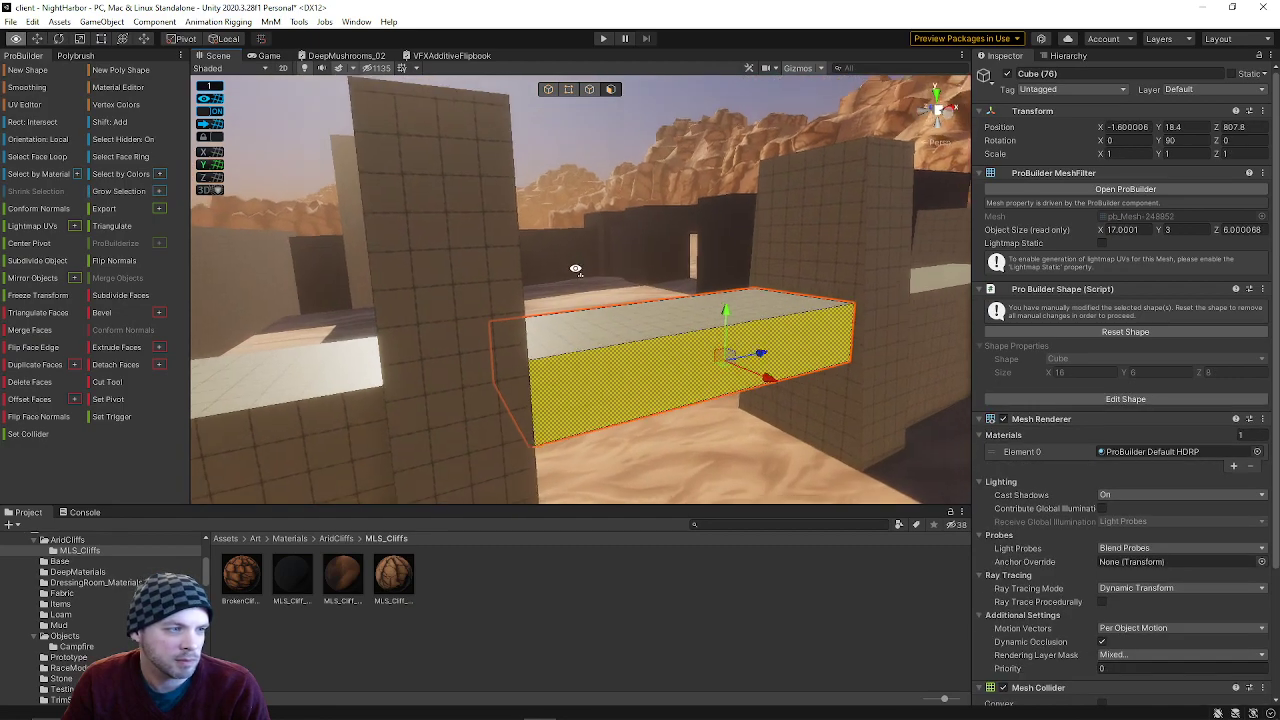
scroll(595, 316, "up", 2)
right_click_drag(608, 323, 612, 278)
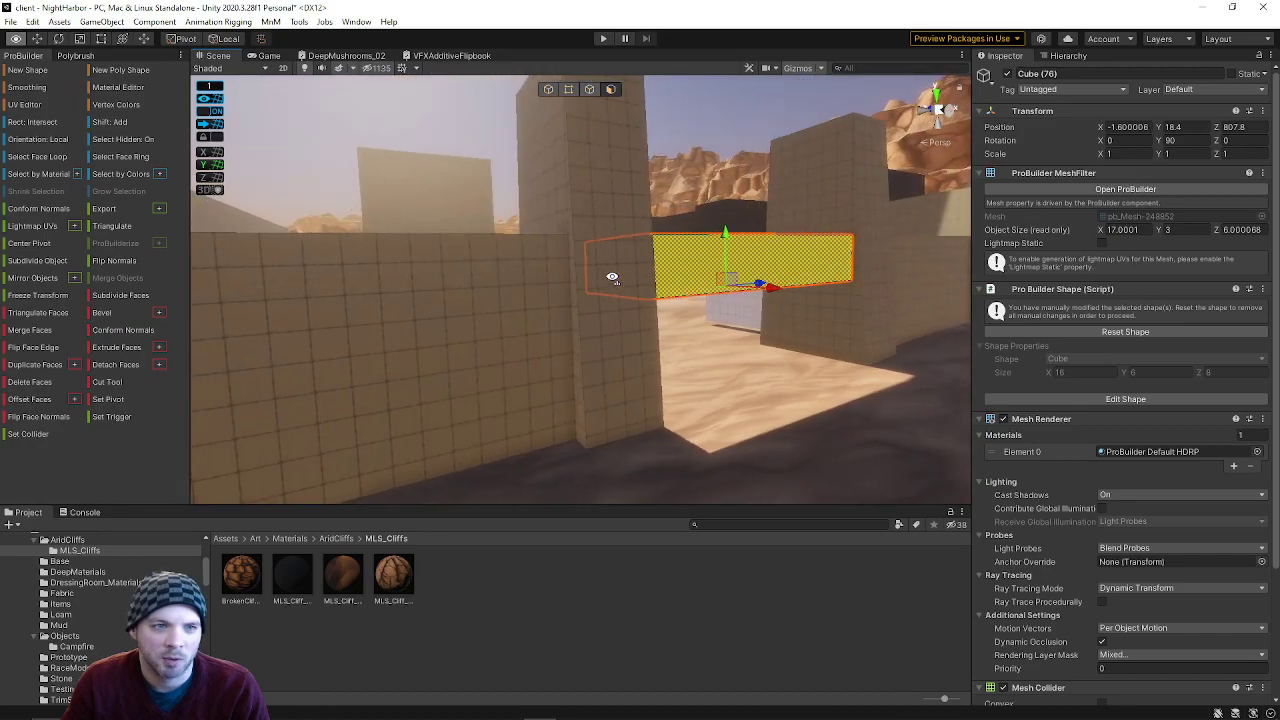
- Return to whole-object selection and view the courtyard beyond the gateway, selecting the low white canopy block
left_click(548, 89)
right_click_drag(548, 89, 605, 172)
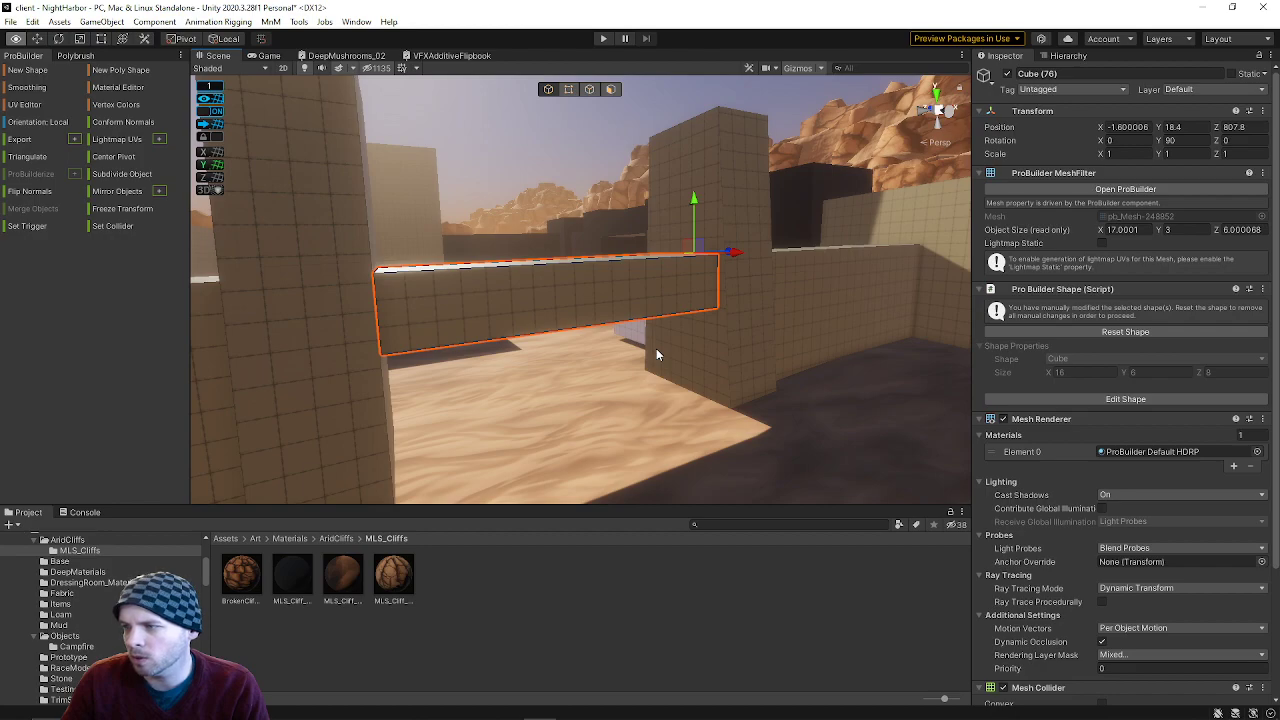
right_click_drag(656, 349, 619, 197)
left_click(588, 275)
key("w")
left_click(681, 290)
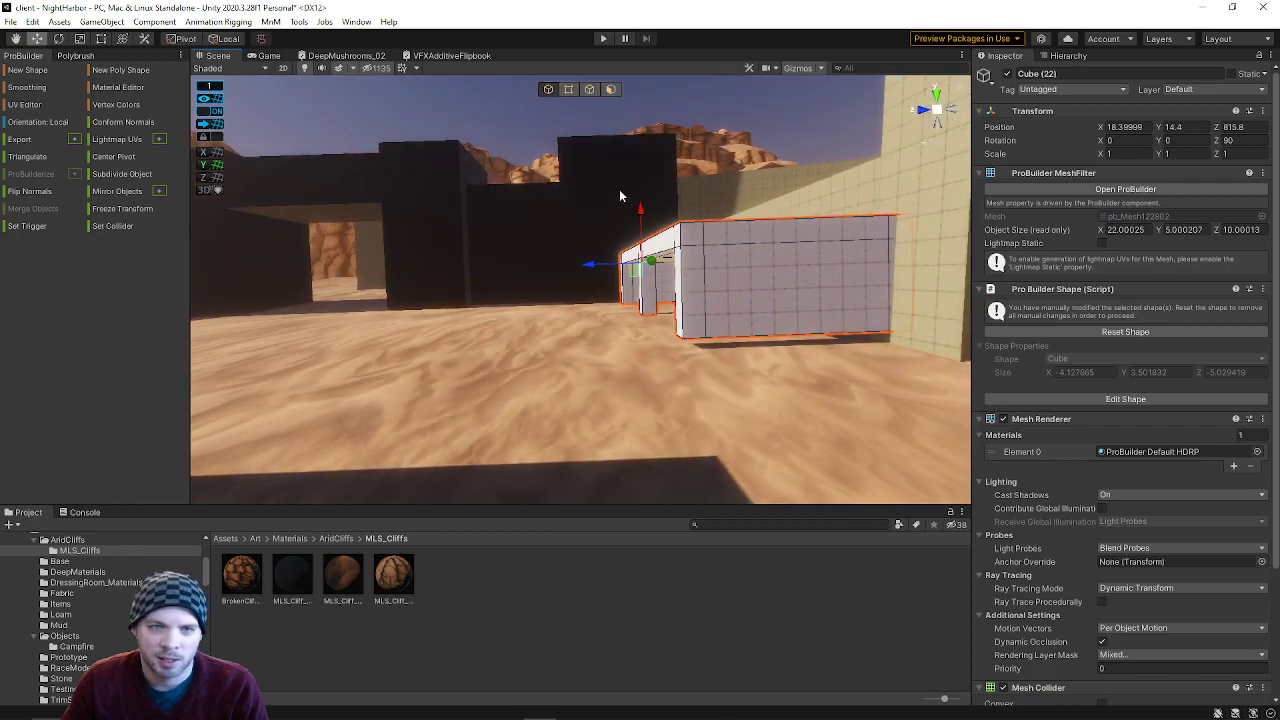
- Select the TerrainRough mesh for vertex editing and adjust the height of the ground vertices around the gateway passage
left_click(689, 378)
right_click_drag(689, 378, 548, 85)
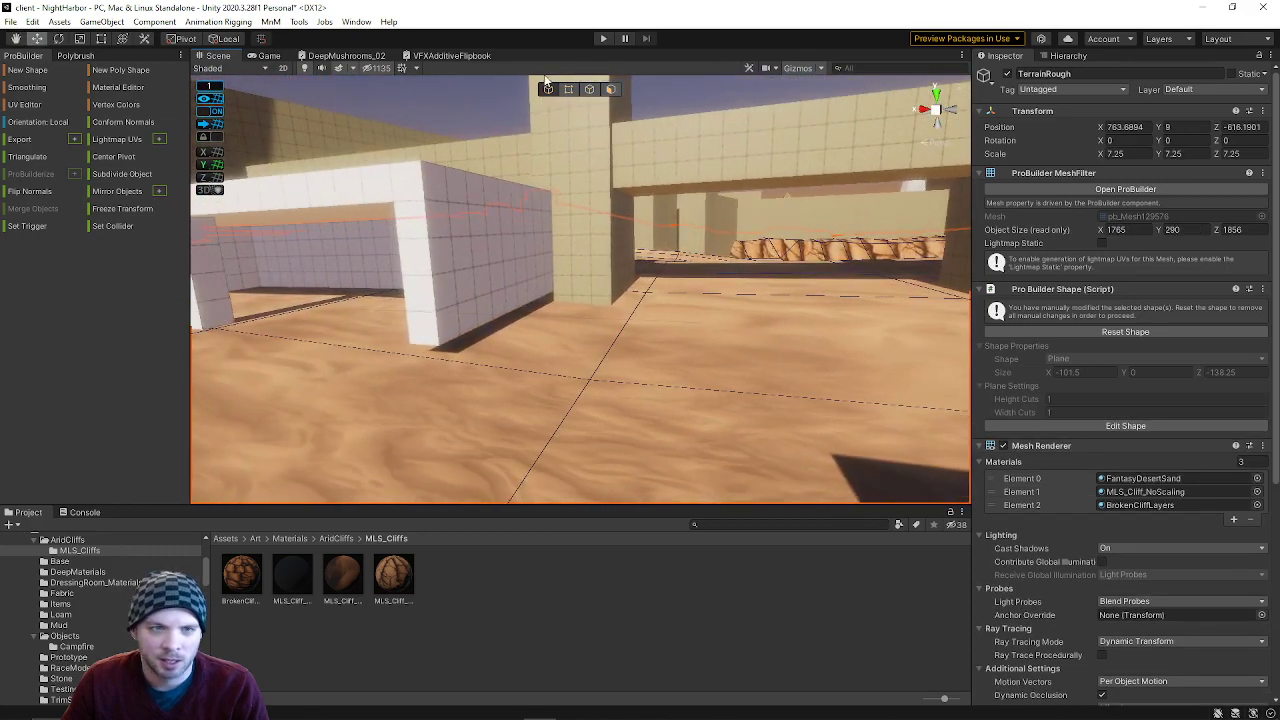
left_click(569, 90)
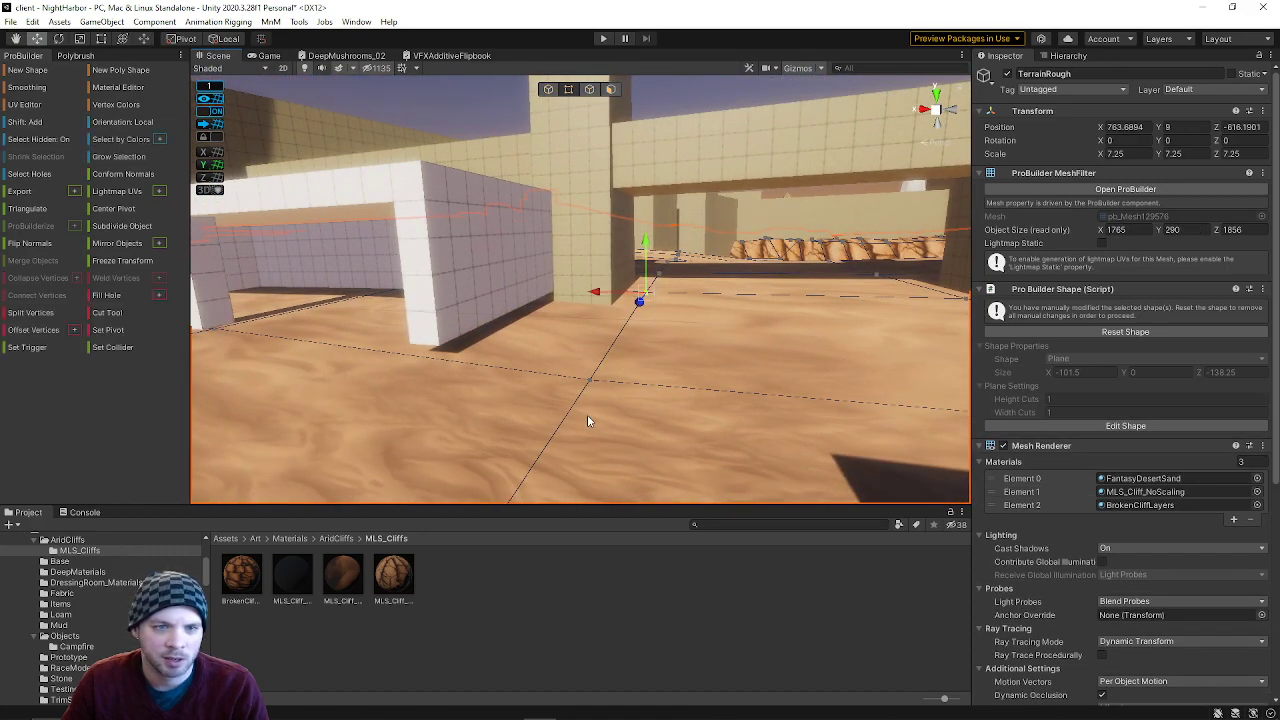
left_click_drag(659, 229, 651, 262)
right_click_drag(651, 262, 776, 297)
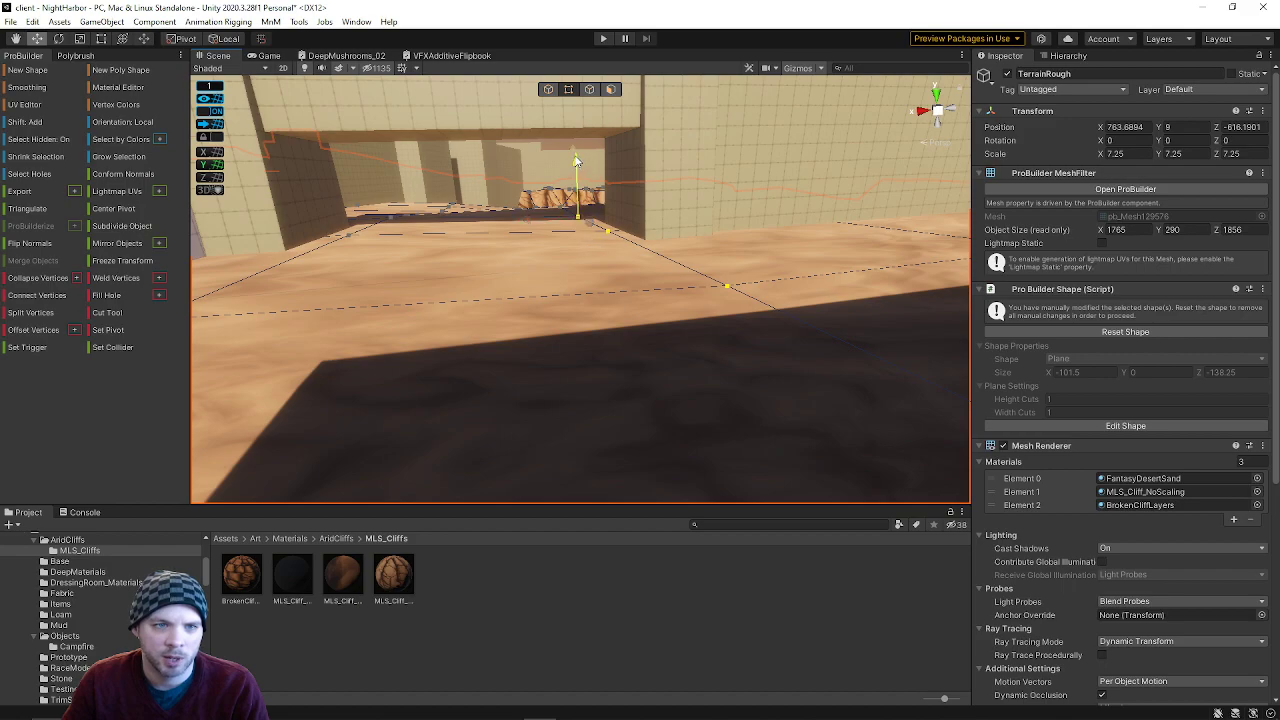
right_click_drag(577, 160, 612, 332)
left_click(727, 335, "shift")
left_click_drag(764, 321, 768, 285)
right_click_drag(768, 285, 706, 293)
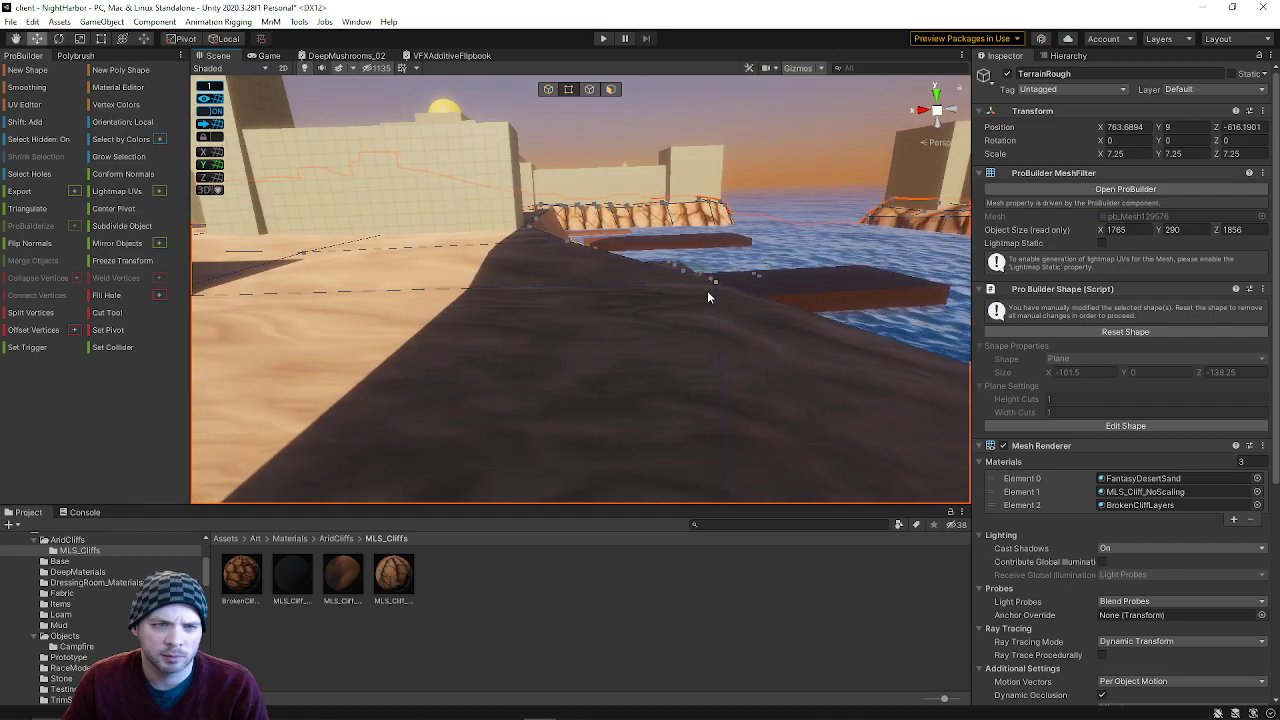
- Raise a pair of terrain vertices in the shaded courtyard floor to even out the ground
right_click_drag(718, 243, 798, 268)
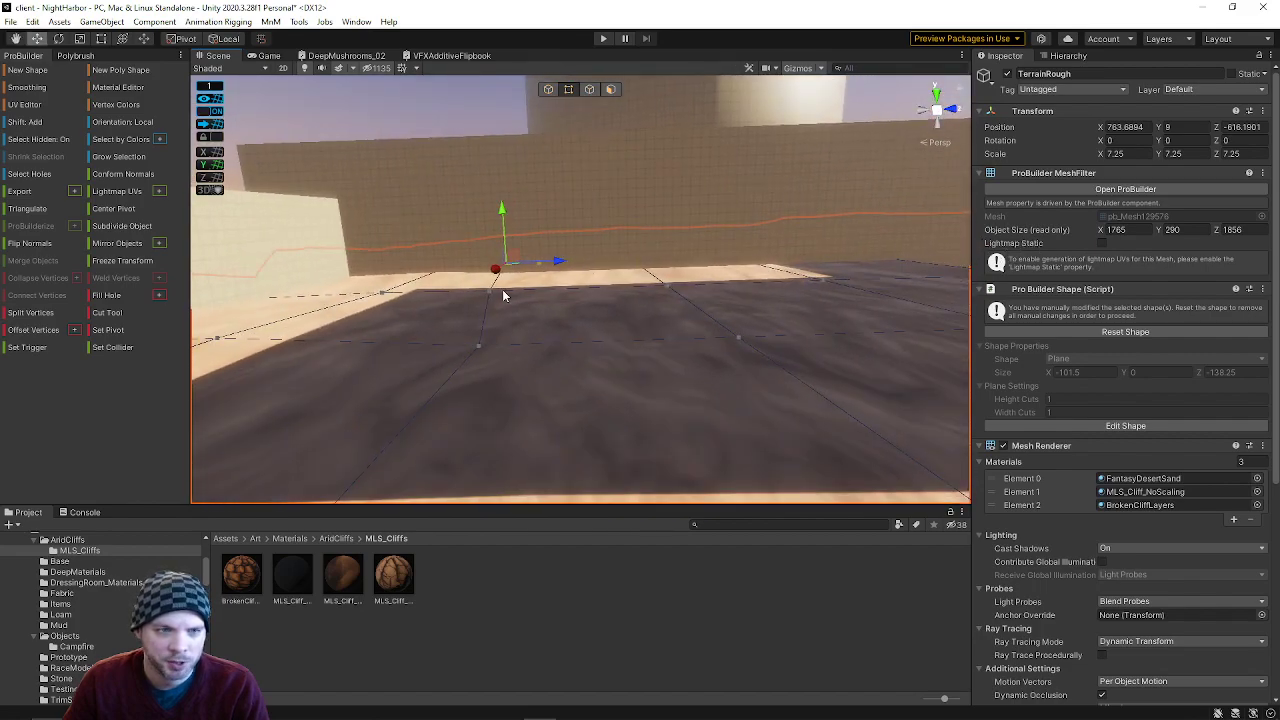
right_click_drag(572, 293, 45, 323)
left_click(539, 340)
left_click(523, 415, "shift")
left_click_drag(515, 371, 516, 329)
right_click_drag(517, 367, 463, 215)
key("w")
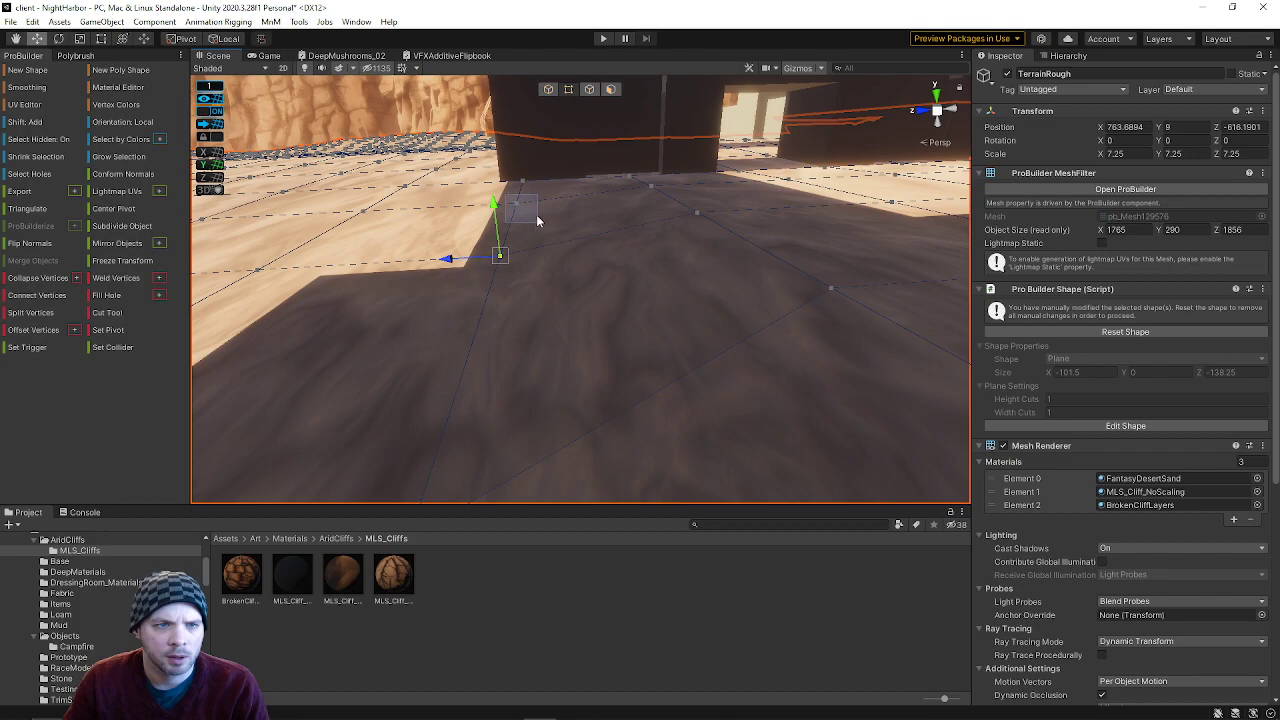
mouse_move(518, 128)
left_mouse_down()
mouse_move(517, 112)
mouse_move(522, 126)
left_mouse_up()
- Shift the terrain vertices at the foot of the tall courtyard wall block horizontally along its base
right_click_drag(478, 362, 677, 304)
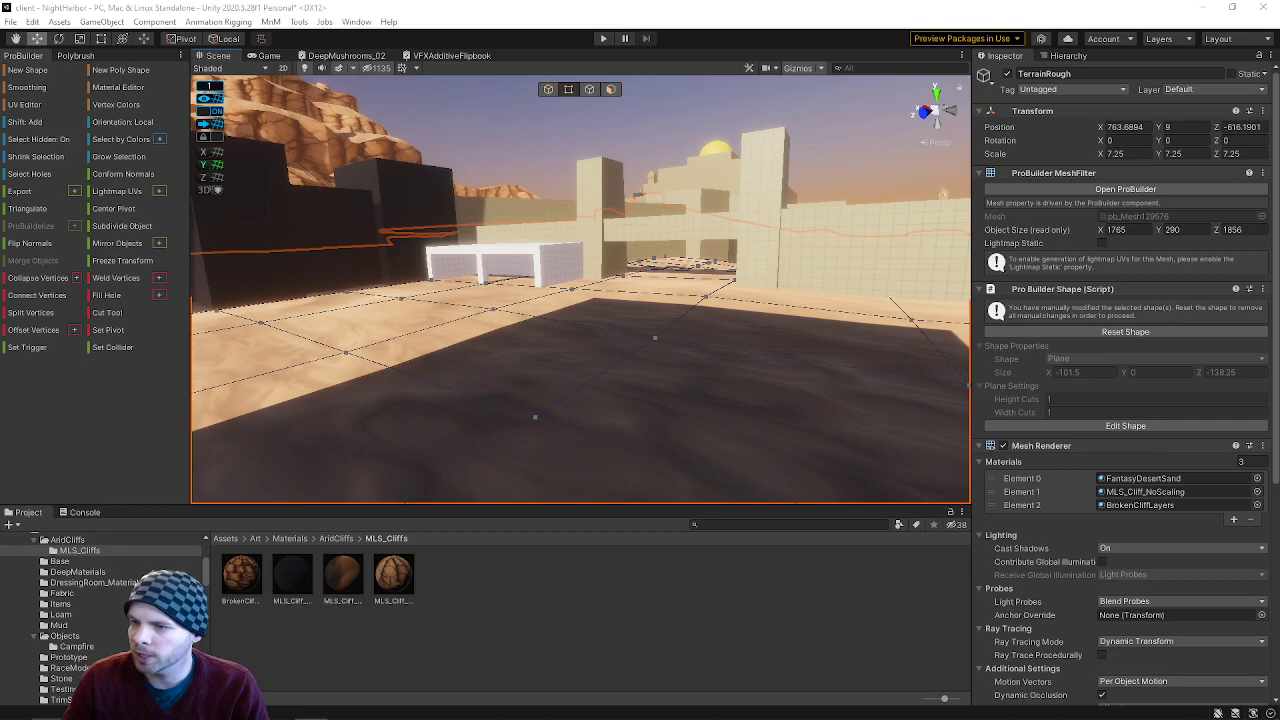
right_click_drag(655, 380, 814, 344)
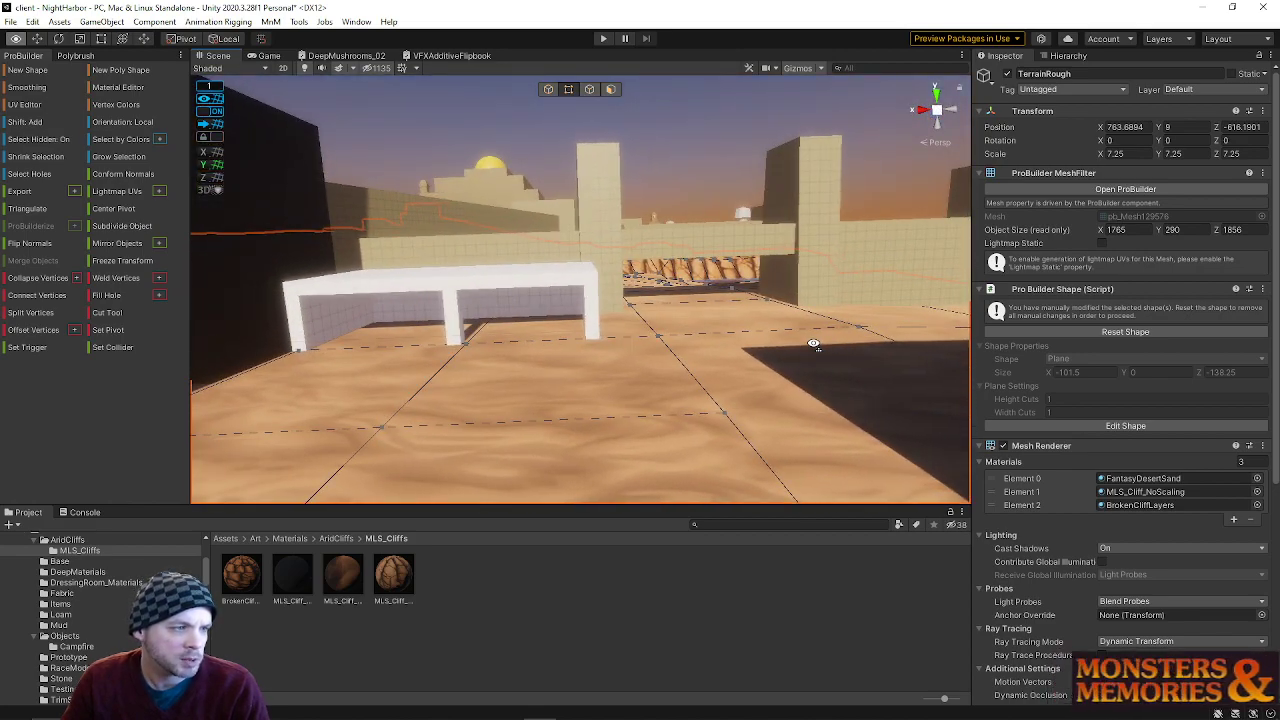
right_click_drag(814, 344, 708, 483)
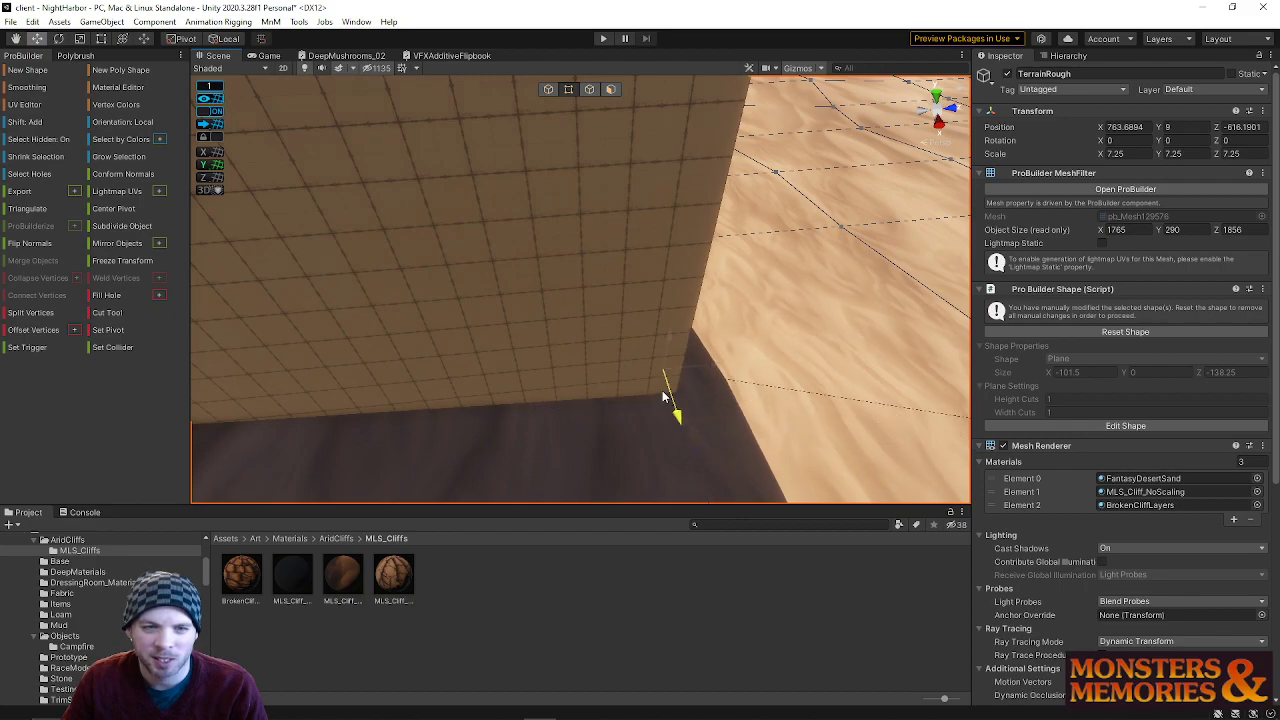
right_click_drag(669, 341, 379, 367)
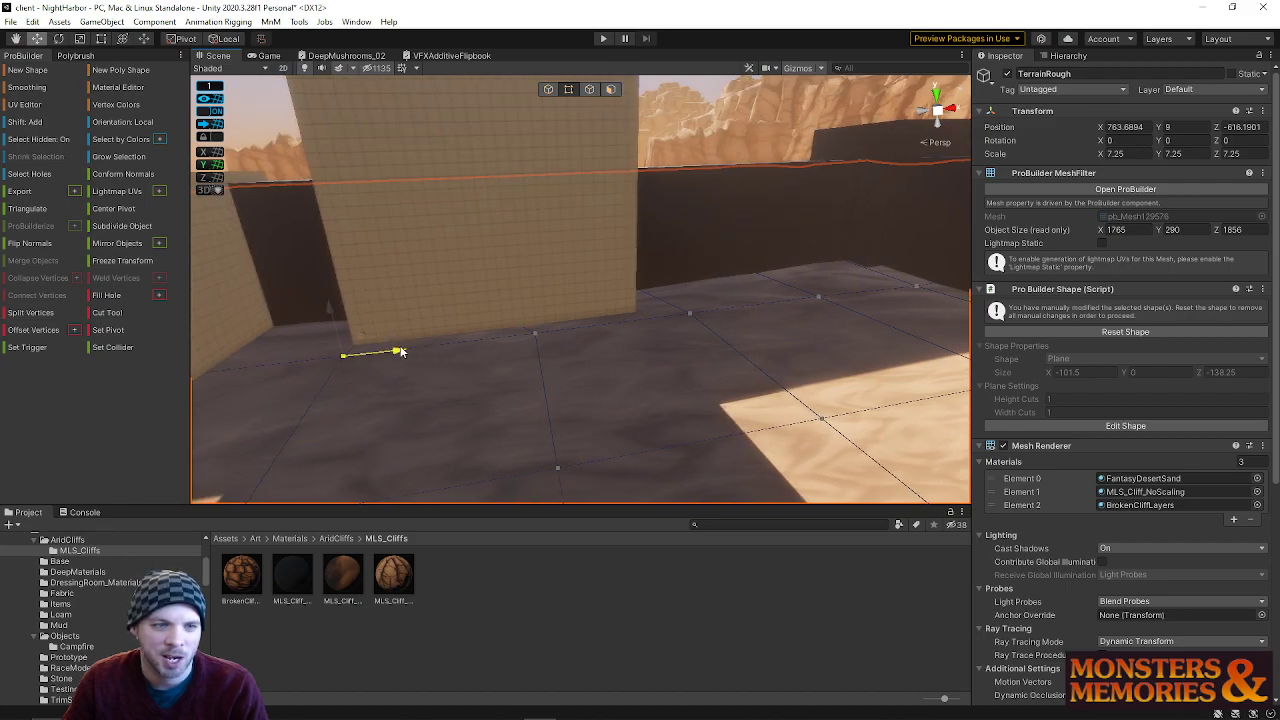
left_click(398, 350)
left_click(531, 332)
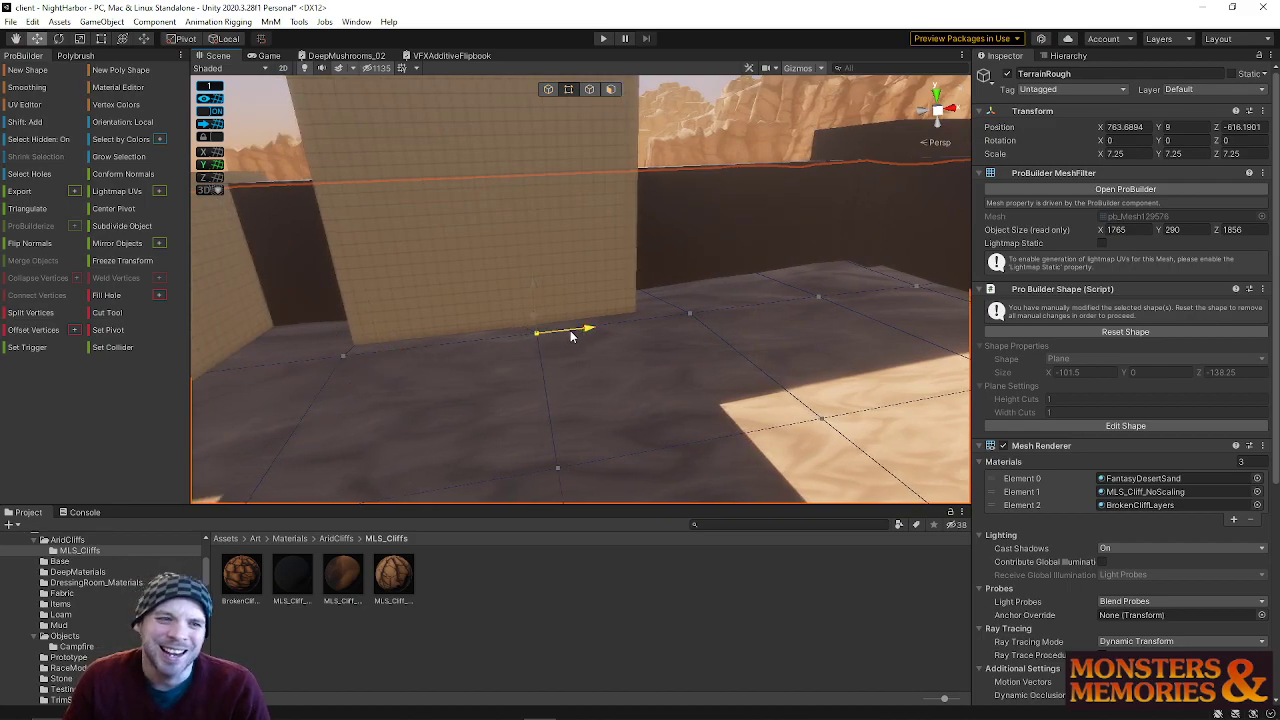
- Leave vertex editing, clear the terrain selection, and view the courtyard with the gateway and white canopy
right_click_drag(629, 421, 69, 316)
right_click_drag(528, 252, 432, 263)
left_click(547, 89)
right_click_drag(607, 219, 293, 268)
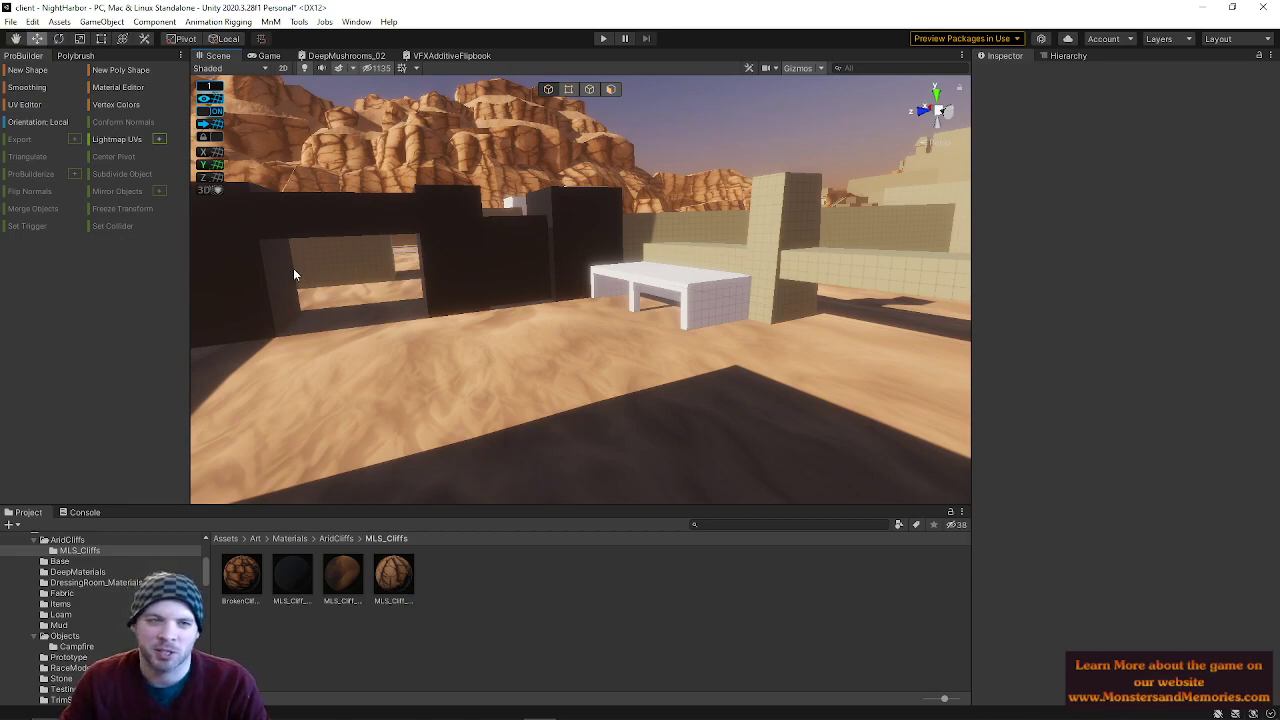
- Select the gateway beam's long side face and push it inward, thinning the beam to about 5 units
right_click_drag(739, 136, 566, 138)
left_click(567, 204)
left_click(610, 90)
left_click(606, 218)
left_click_drag(641, 188, 608, 189)
right_click_drag(608, 189, 697, 229)
left_click(620, 197)
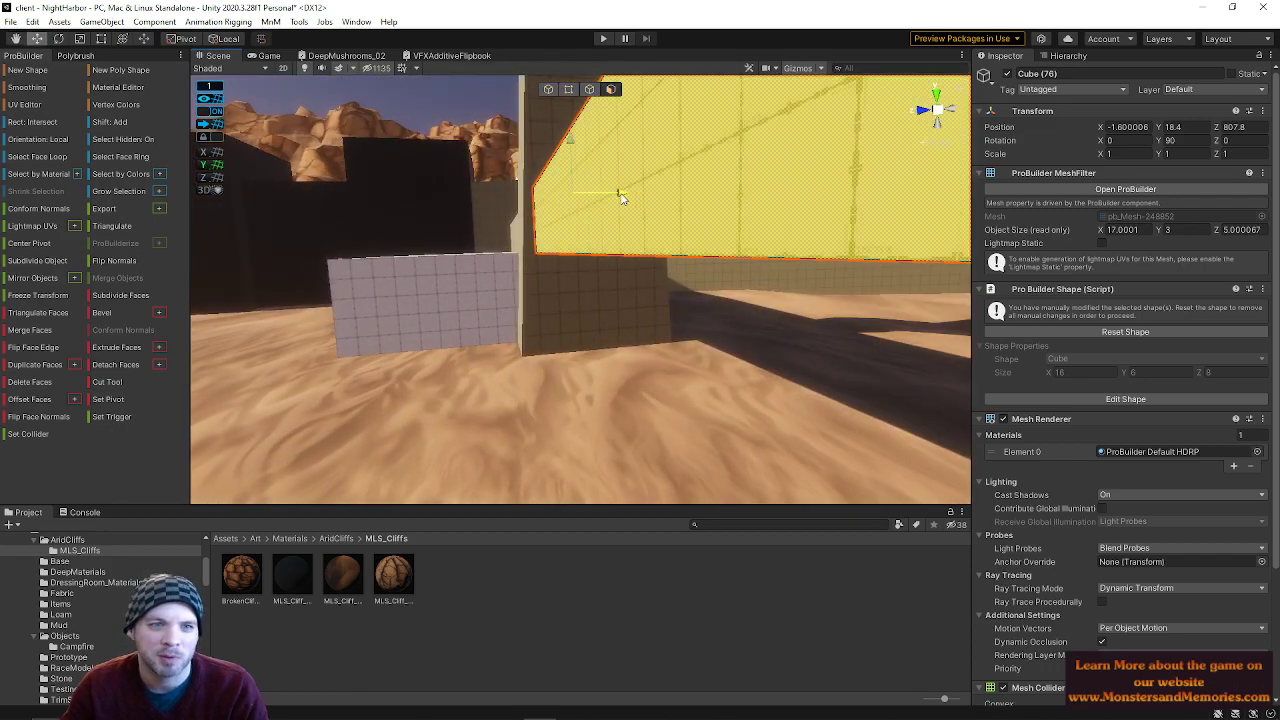
left_click_drag(641, 199, 663, 200)
- Select the tall corner block at one end of the domed building's wall and slide it outward along Z
right_click_drag(663, 200, 644, 232)
left_click(631, 144)
left_click(644, 232)
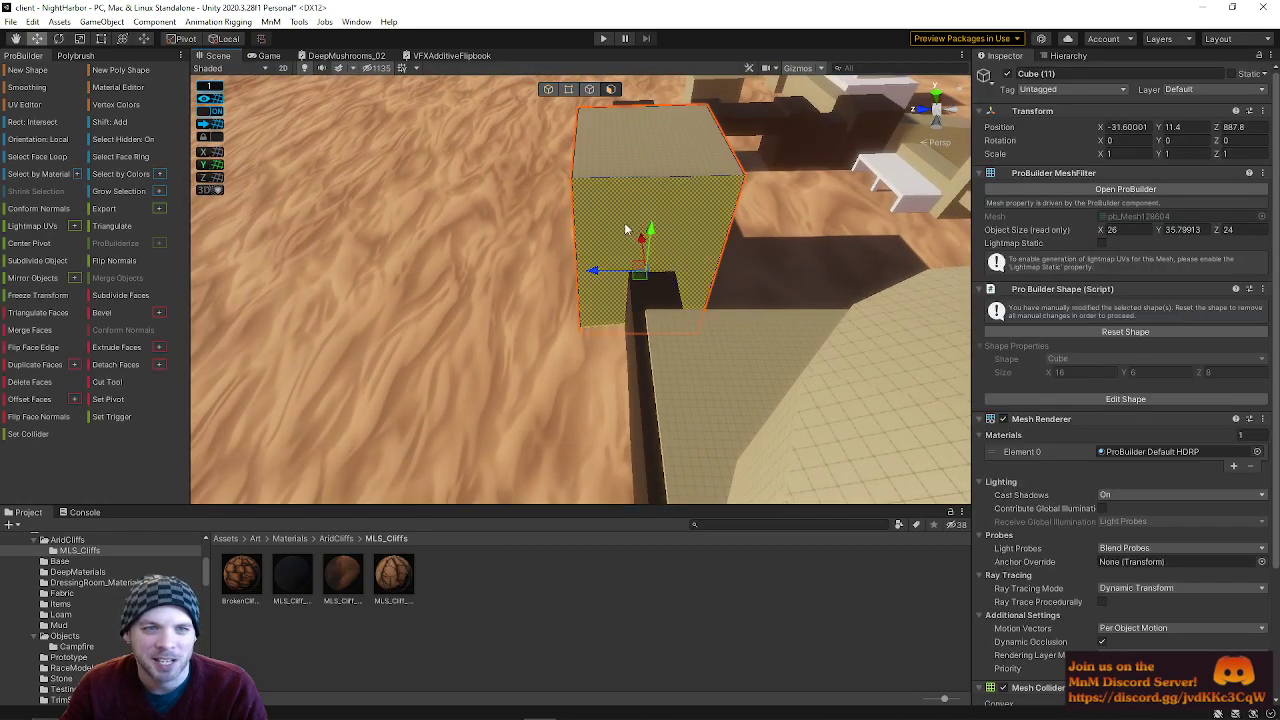
left_click(549, 90)
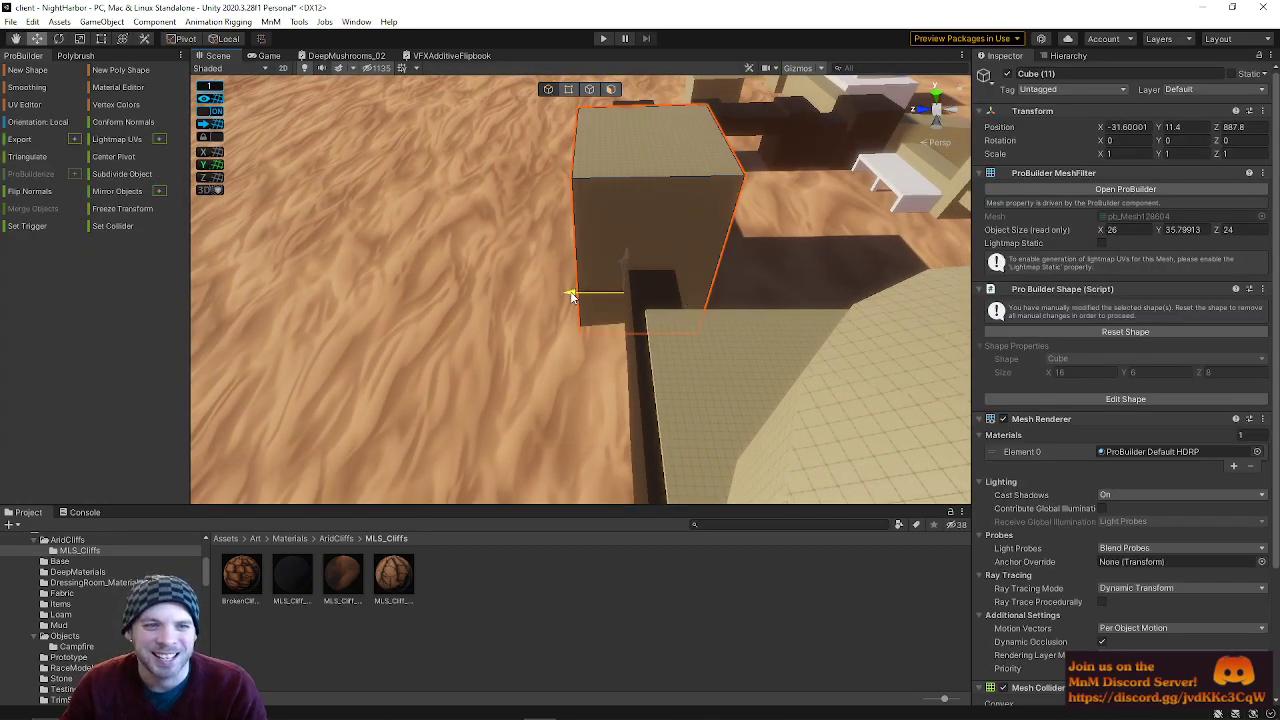
left_click_drag(572, 296, 541, 290)
right_click_drag(654, 270, 674, 263)
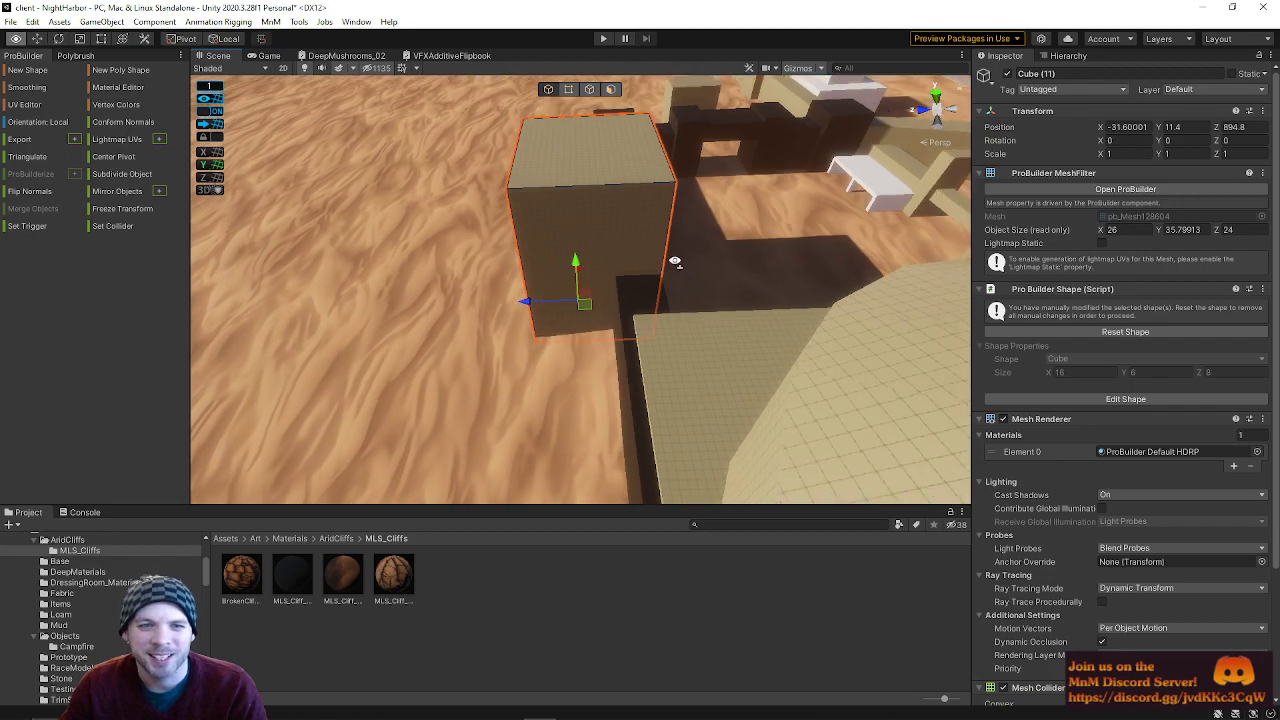
mouse_move(521, 304)
left_mouse_down()
mouse_move(505, 302)
mouse_move(535, 290)
left_mouse_up()
- Slide the matching tall block at the wall's opposite end outward along Z to about 901.8
right_click_drag(453, 264, 1100, 248)
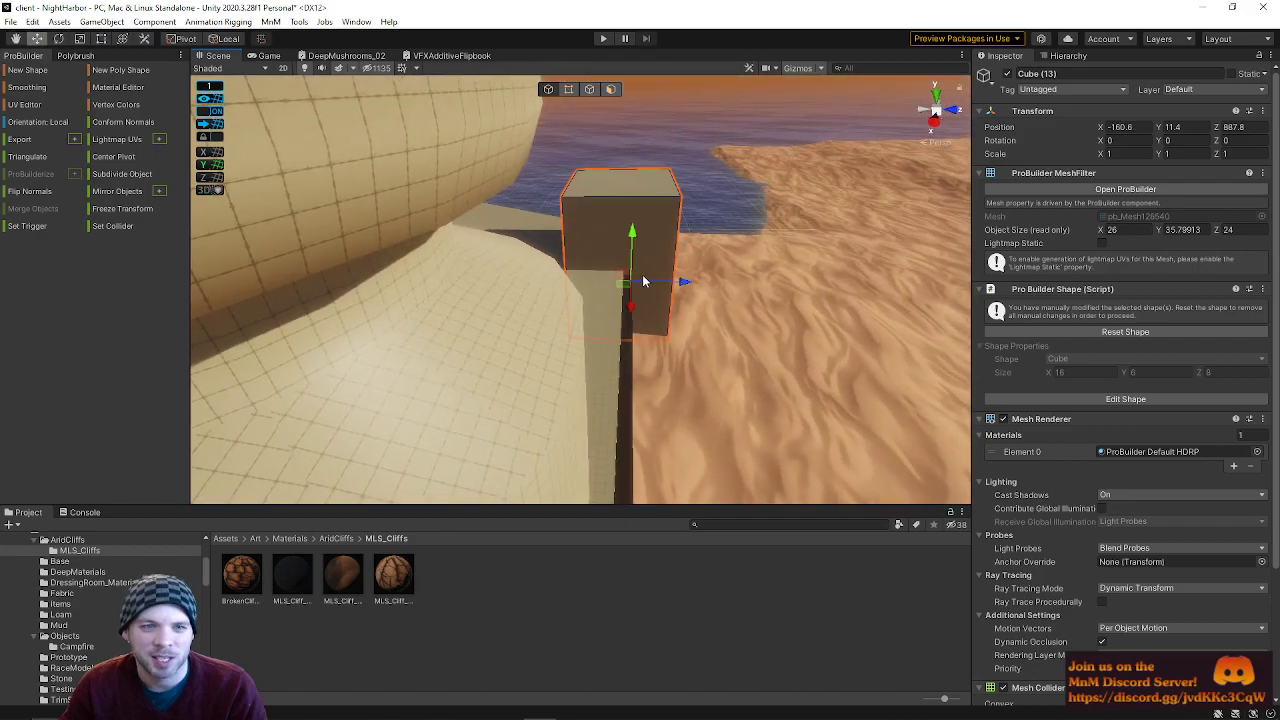
left_click_drag(680, 283, 728, 283)
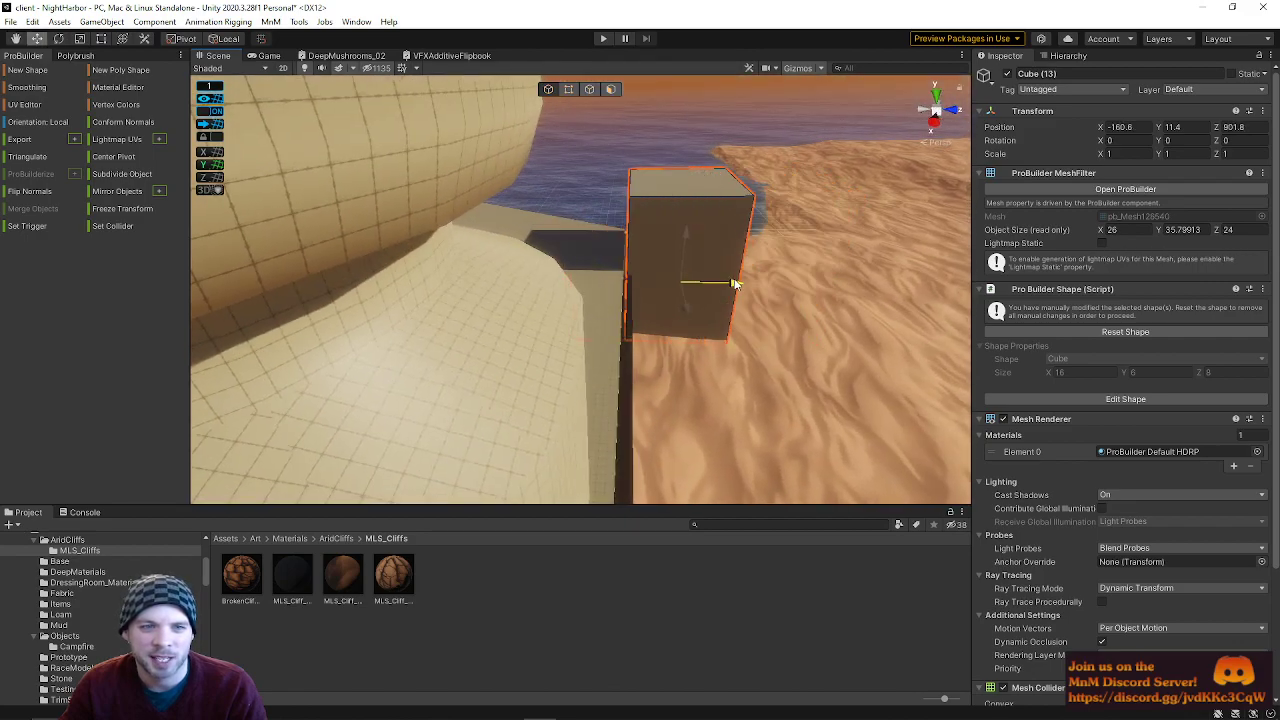
right_click_drag(736, 284, 694, 184)
right_click_drag(613, 270, 919, 259)
left_click(622, 218)
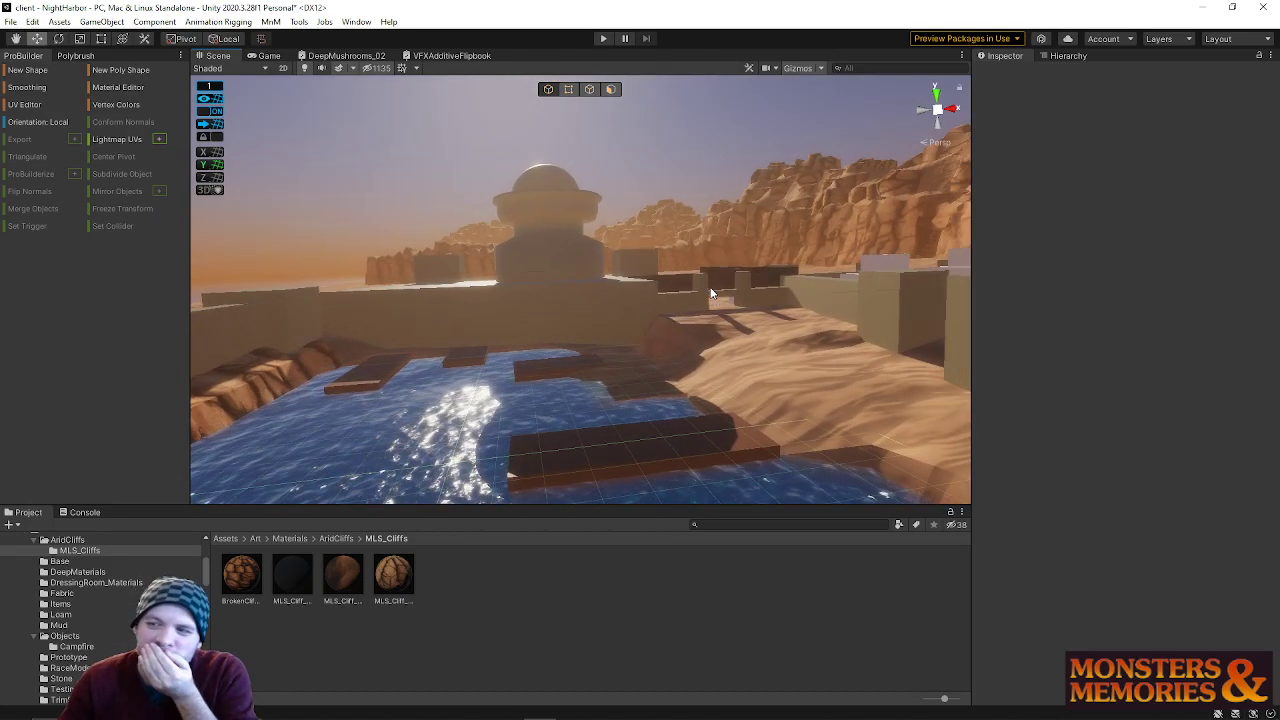
- Edit the rough terrain's vertices and shift the cliff-edge pair beside the harbor tower block along Z
right_click_drag(709, 286, 657, 306)
left_click(540, 315)
right_click_drag(574, 294, 745, 158)
left_click(812, 372)
left_click(574, 89)
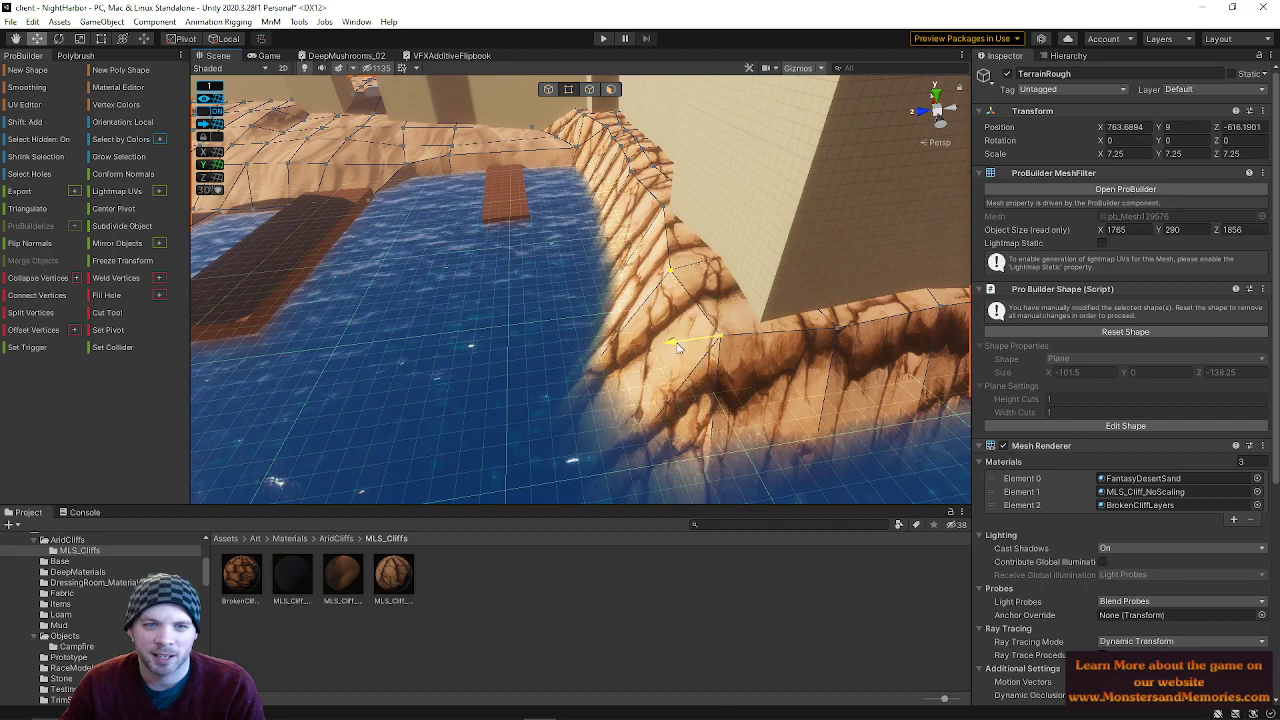
right_click_drag(661, 342, 573, 458)
- Shift the seabed vertices at the foot of the same cliff along Z to follow the moved edge
left_click(586, 405)
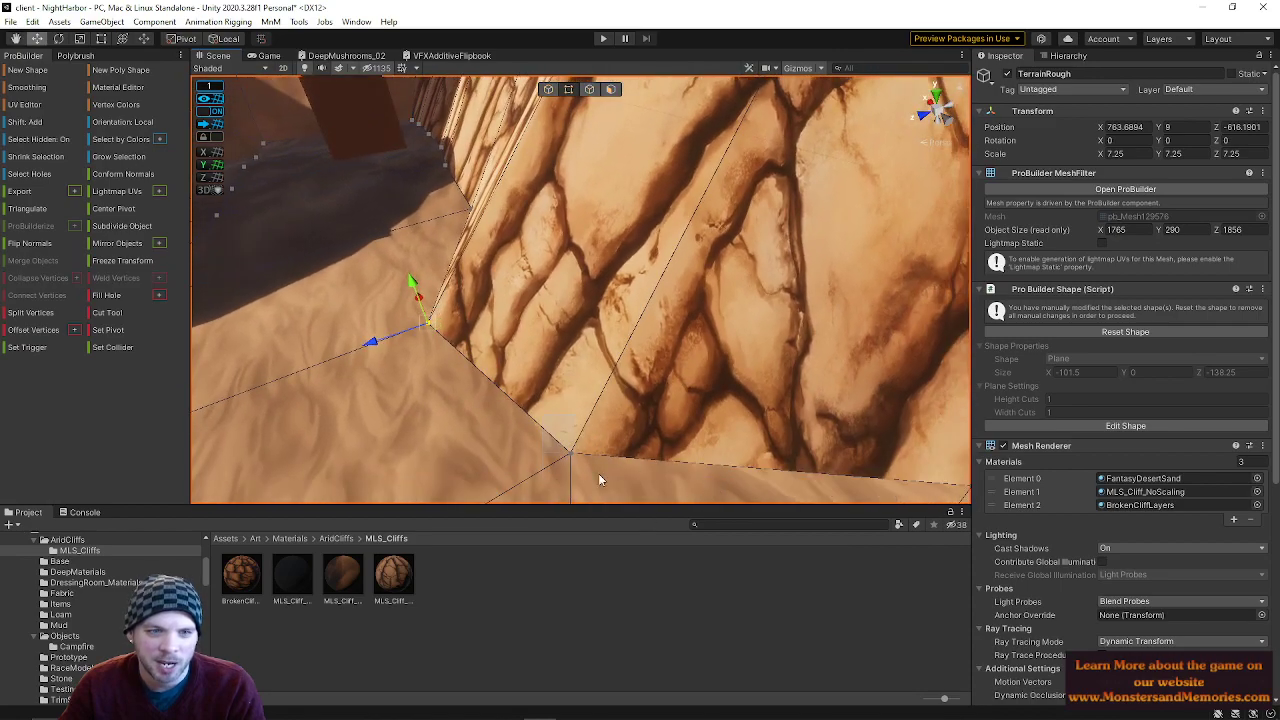
left_click_drag(518, 483, 743, 342)
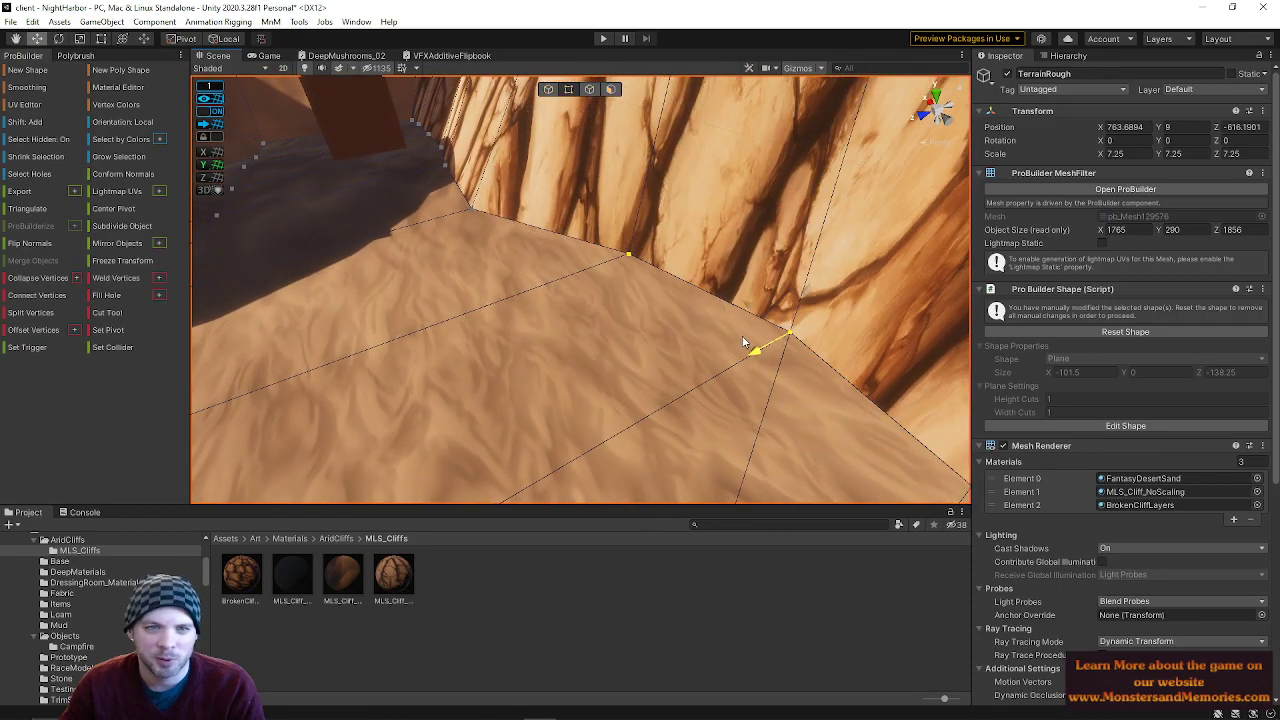
right_click_drag(494, 237, 568, 212)
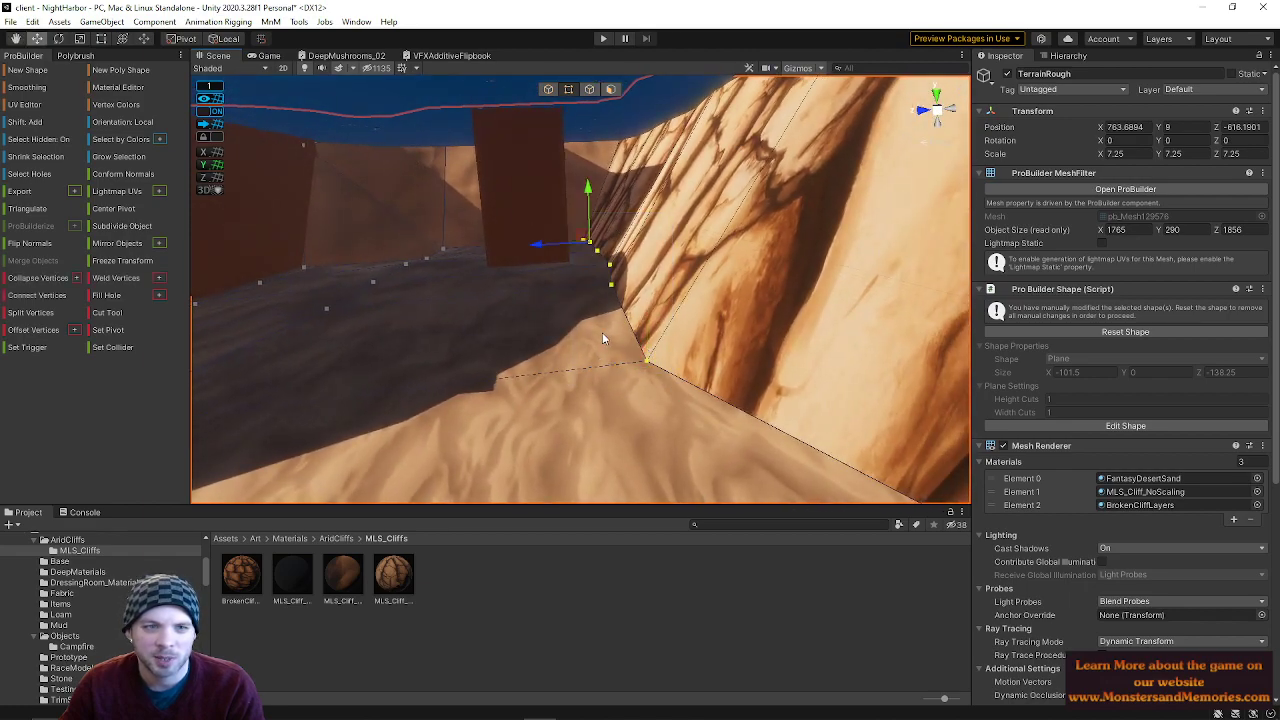
right_click_drag(605, 248, 886, 272)
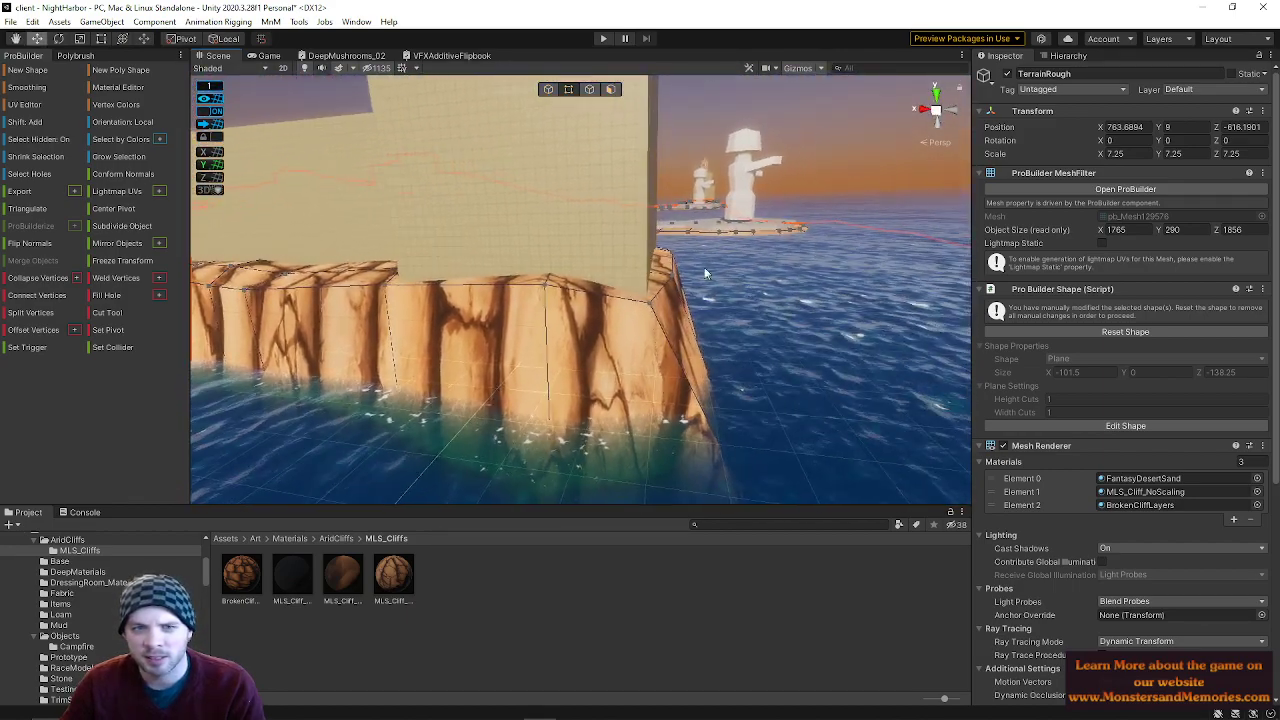
- Adjust the terrain vertices along the cliff rim in front of the tower block's seaward side
left_click(648, 308)
left_click_drag(647, 308, 638, 338)
right_click_drag(637, 338, 668, 318)
key("ctrl+z")
key("d")
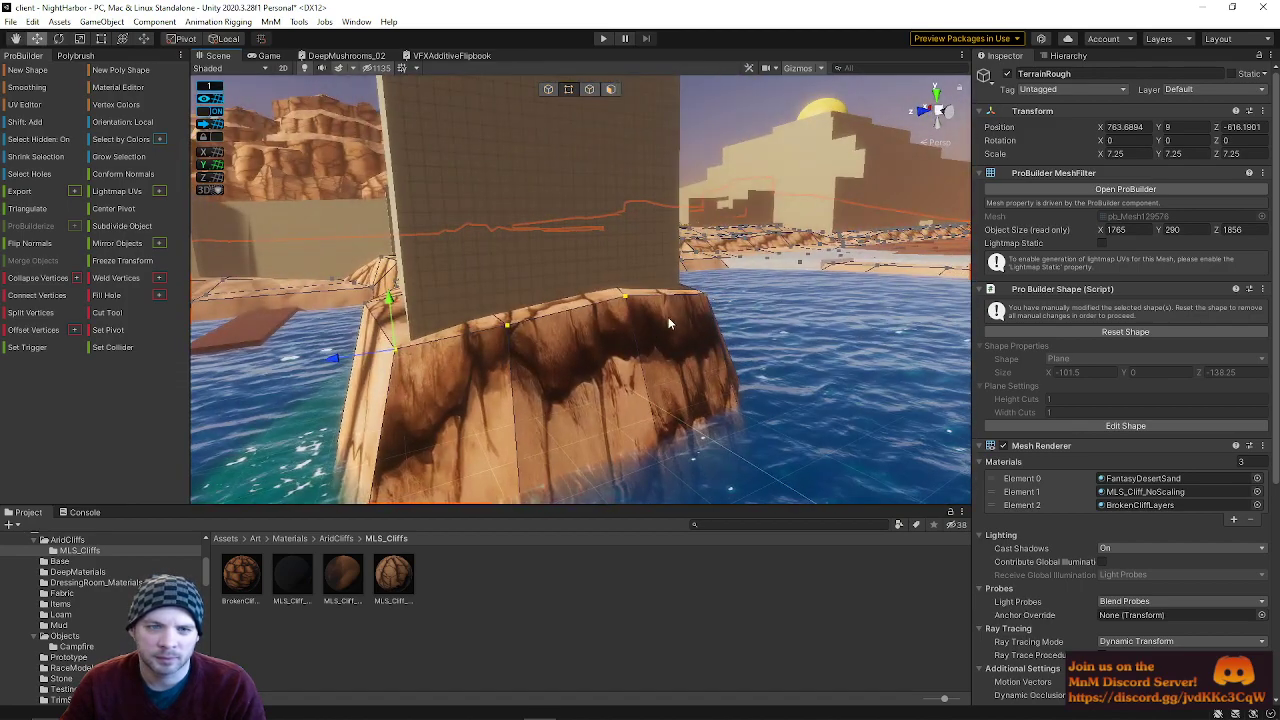
left_click_drag(705, 252, 709, 343)
key("a")
right_click_drag(505, 308, 251, 331)
- Select the cliff's rim edges around the tower block and pull them horizontally to reshape the ledge
left_click(590, 89)
left_click(318, 229)
right_click_drag(318, 229, 785, 303)
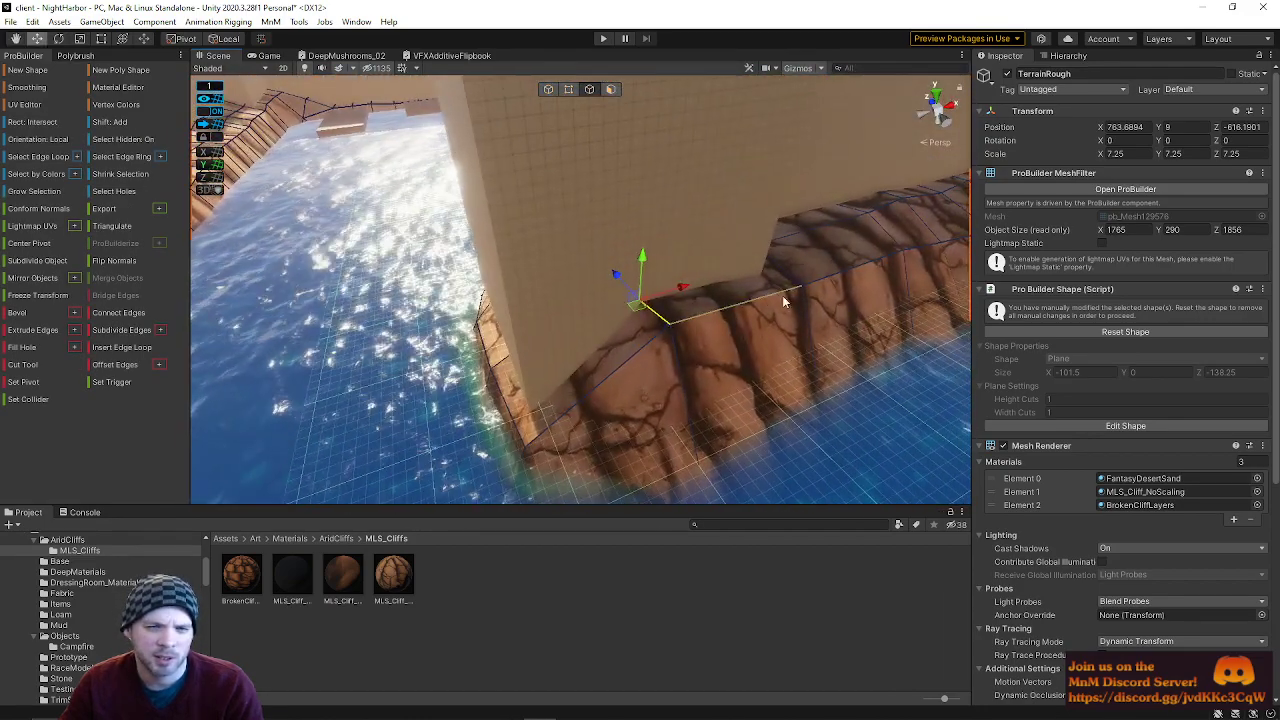
left_click_drag(681, 289, 549, 322)
right_click_drag(549, 322, 569, 362)
left_click(590, 344)
left_click(592, 341, "shift")
left_click_drag(637, 314, 573, 332)
right_click_drag(573, 338, 800, 280)
- Reposition individual terrain vertices at the cliff corner beneath the tower block to shape its outline
left_click(568, 89)
left_click(579, 323)
right_click_drag(543, 308, 672, 349)
left_click_drag(586, 275, 619, 321)
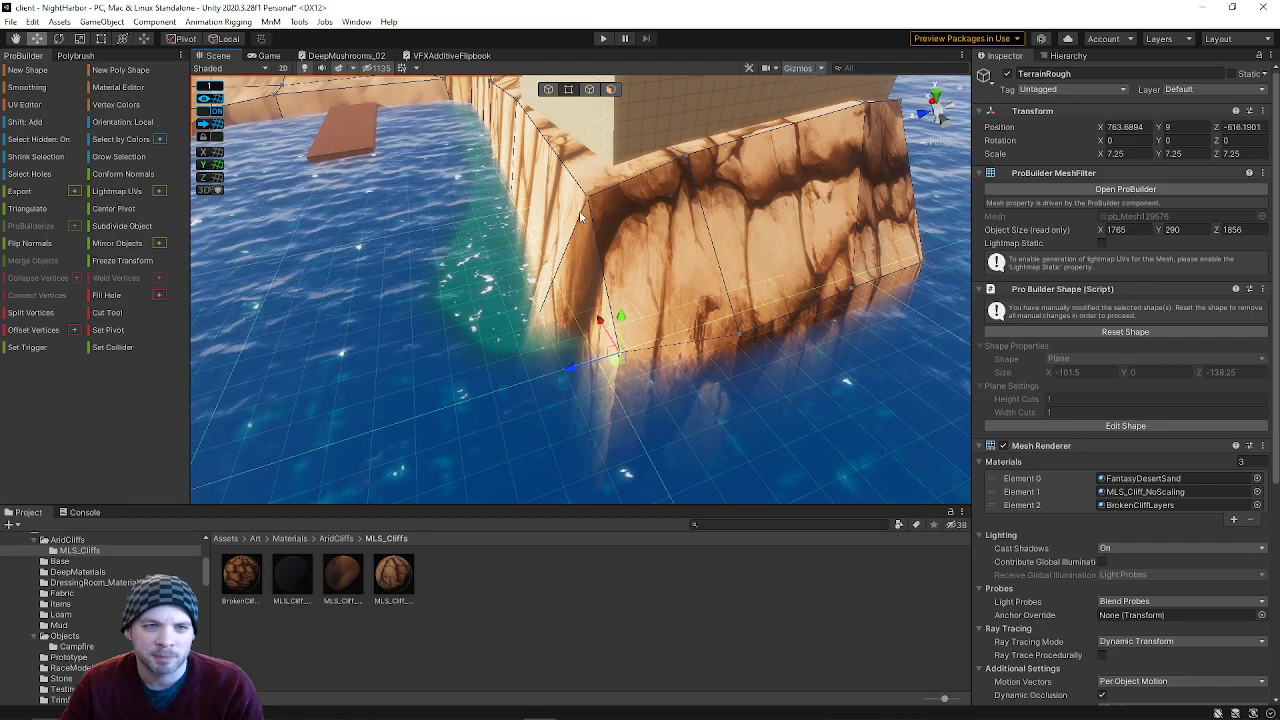
left_click_drag(585, 148, 573, 231)
right_click_drag(573, 231, 461, 156)
right_click_drag(846, 183, 656, 255)
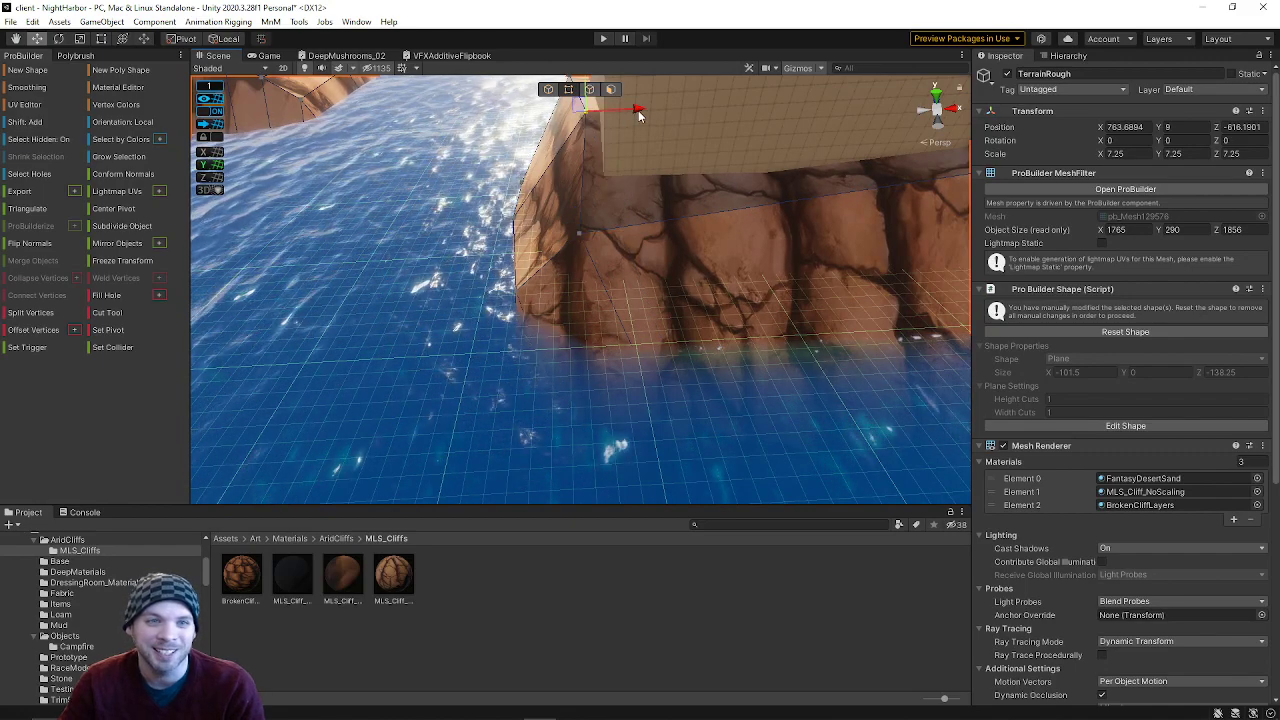
- Select the row of underwater vertices along the cliff's shaded foot and shift it inward along Z to steepen the face
right_click_drag(615, 113, 665, 236)
left_click(677, 349)
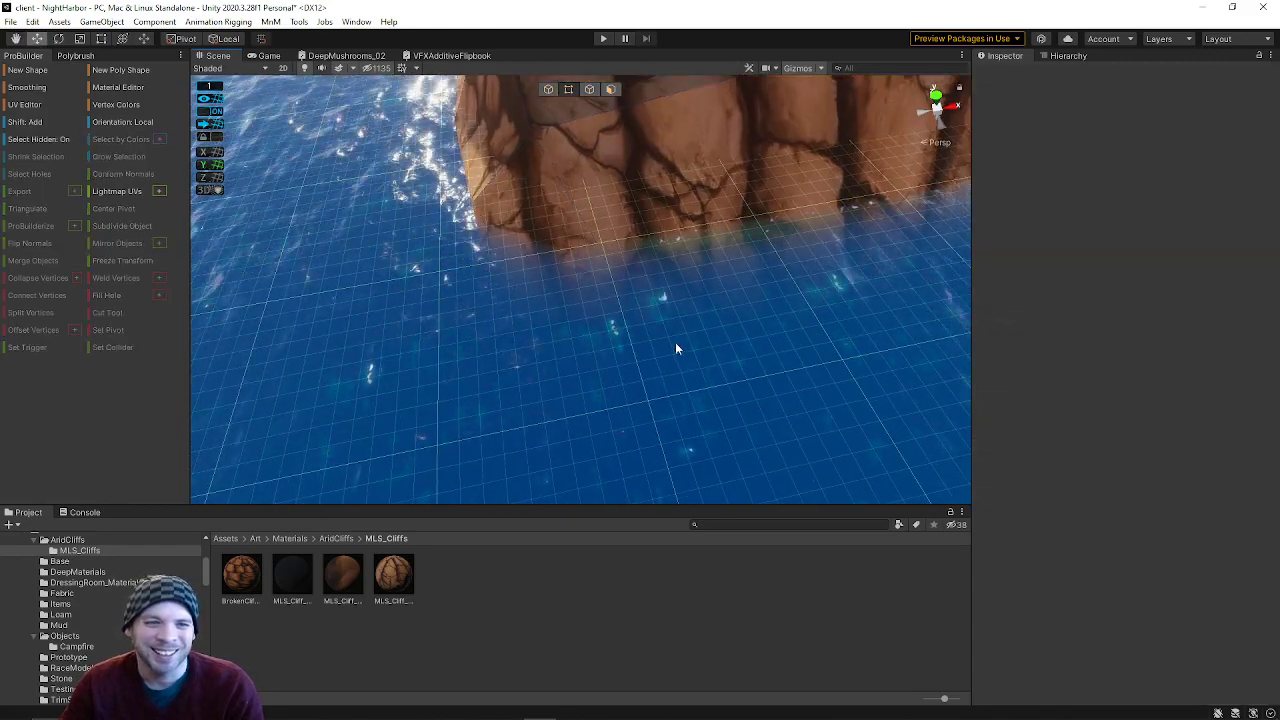
right_click_drag(643, 405, 633, 225)
left_click(734, 306)
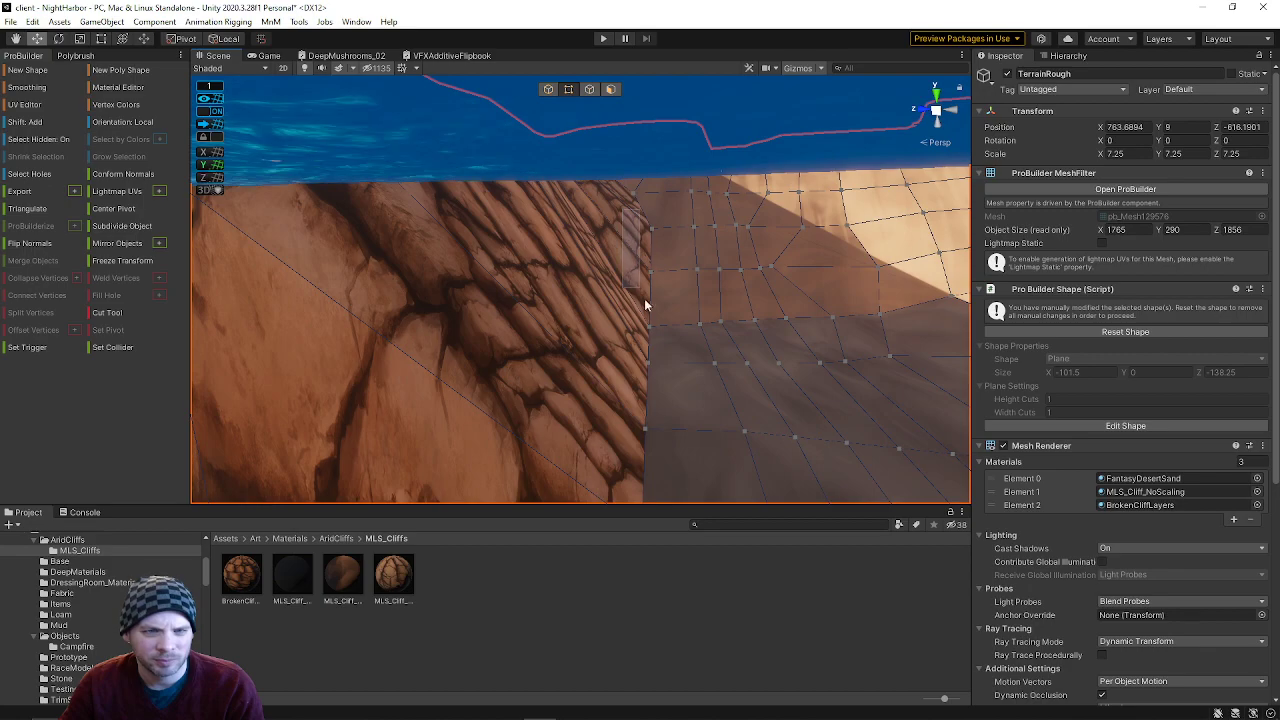
left_click_drag(676, 492, 676, 488)
right_click_drag(674, 480, 666, 412)
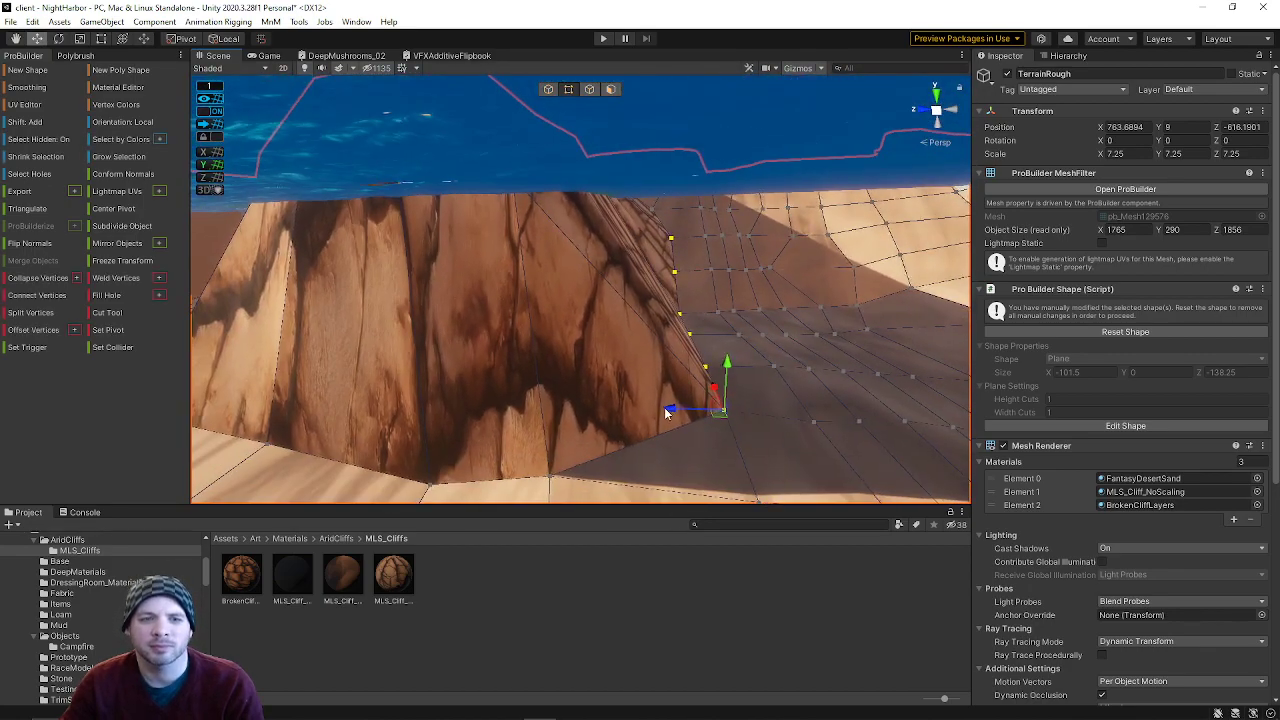
left_click_drag(679, 411, 572, 415)
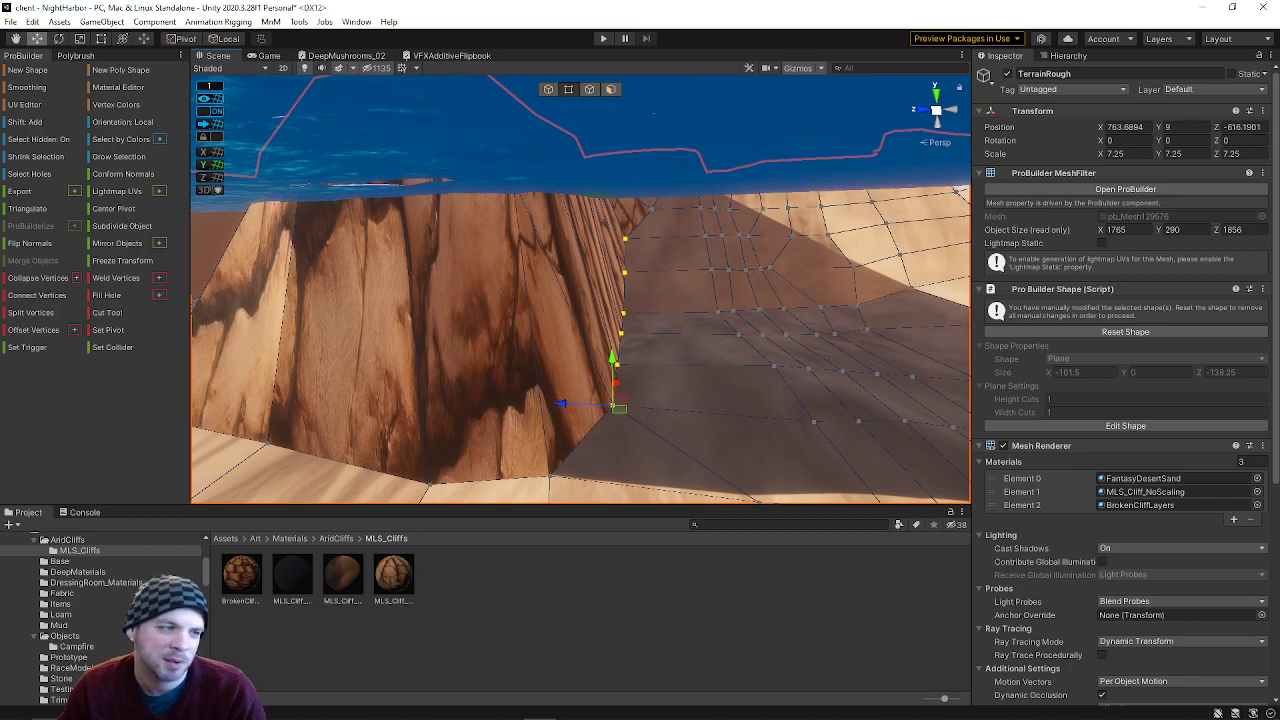
- Move single base vertices at the sunlit underwater corner of the cliff along Z to reshape its foot
right_click_drag(529, 425, 483, 449)
left_click_drag(515, 375, 600, 459)
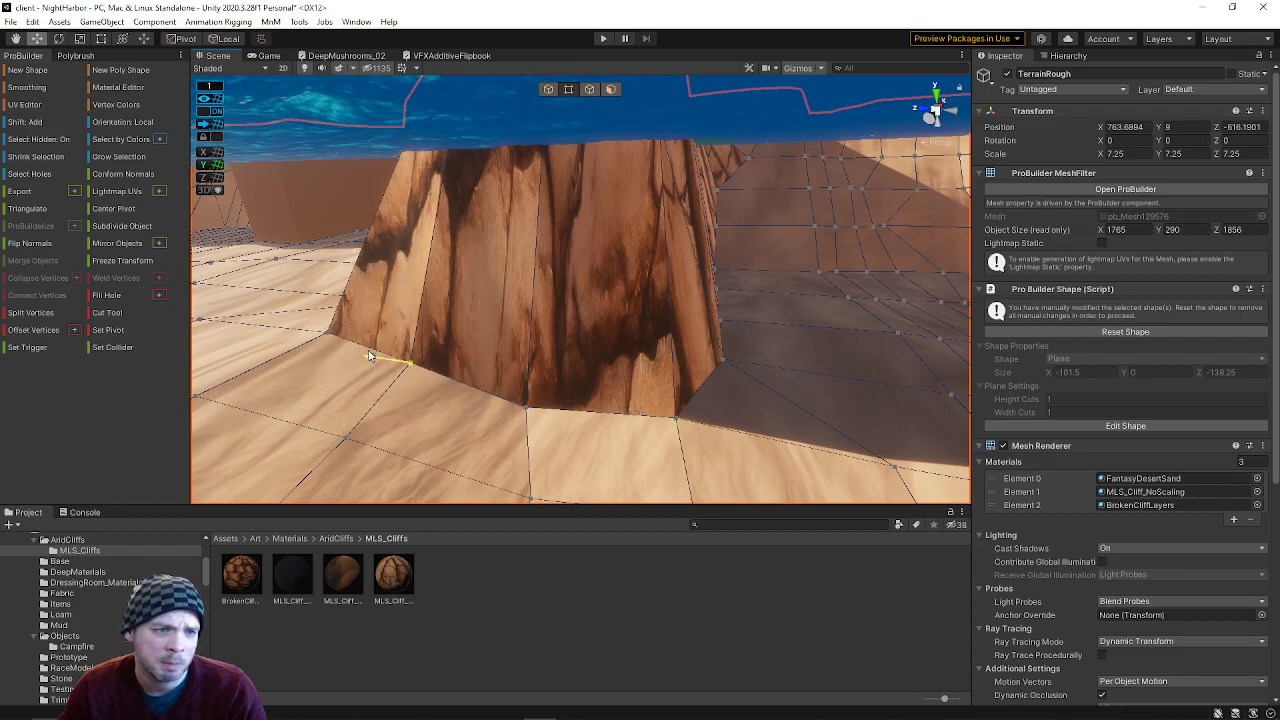
left_click_drag(370, 356, 357, 359)
left_click_drag(432, 345, 420, 355)
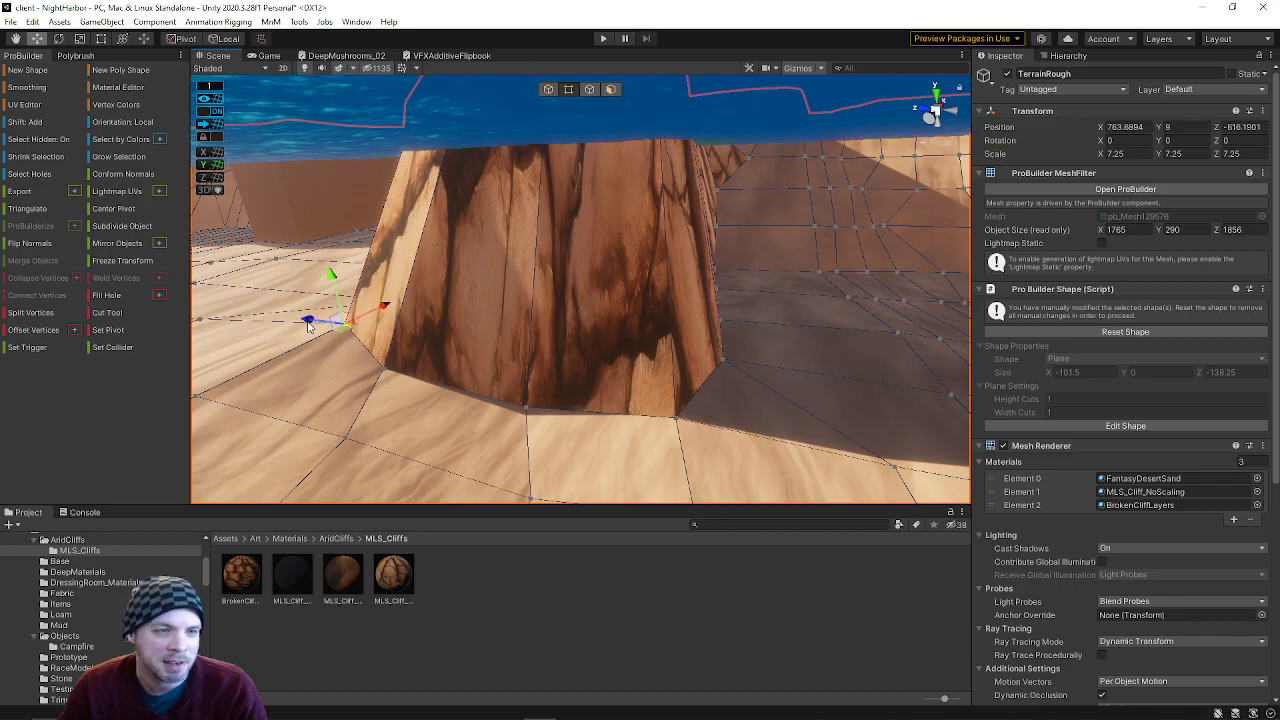
- Pull the neighbouring seabed vertices around the cliff's underwater corner along Z to round its base
right_click_drag(635, 423, 685, 401)
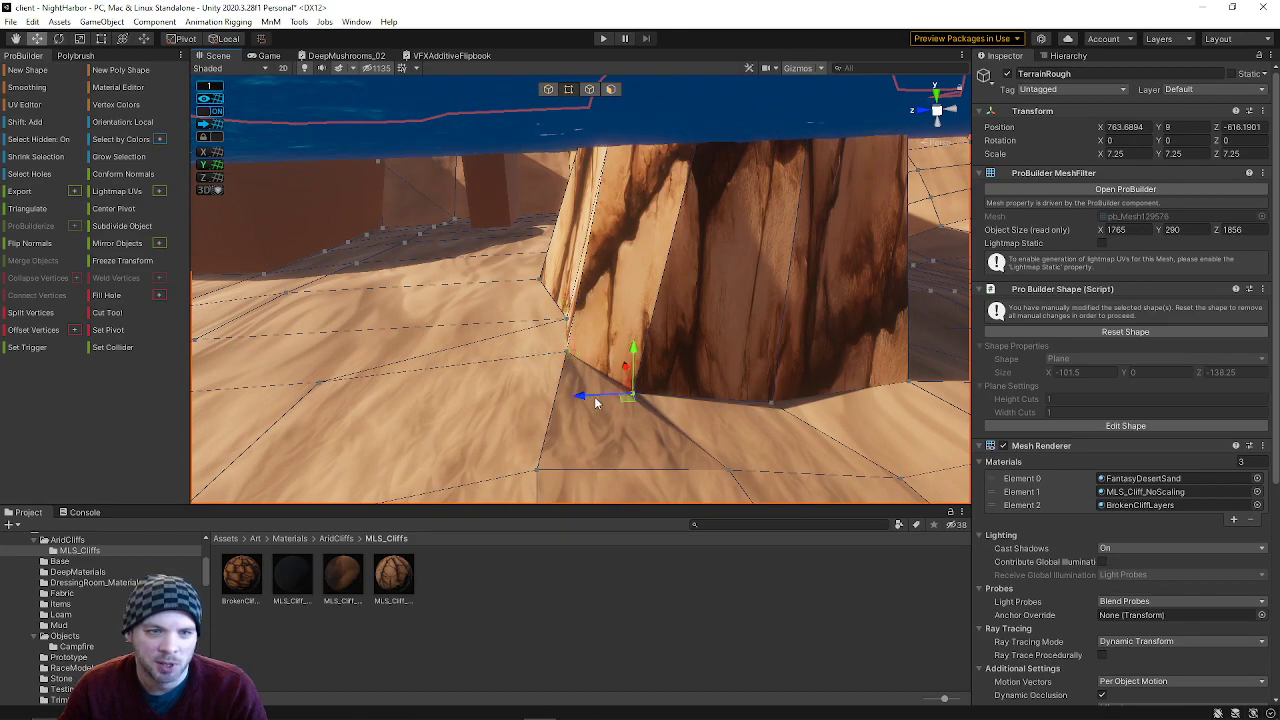
left_click_drag(591, 402, 632, 401)
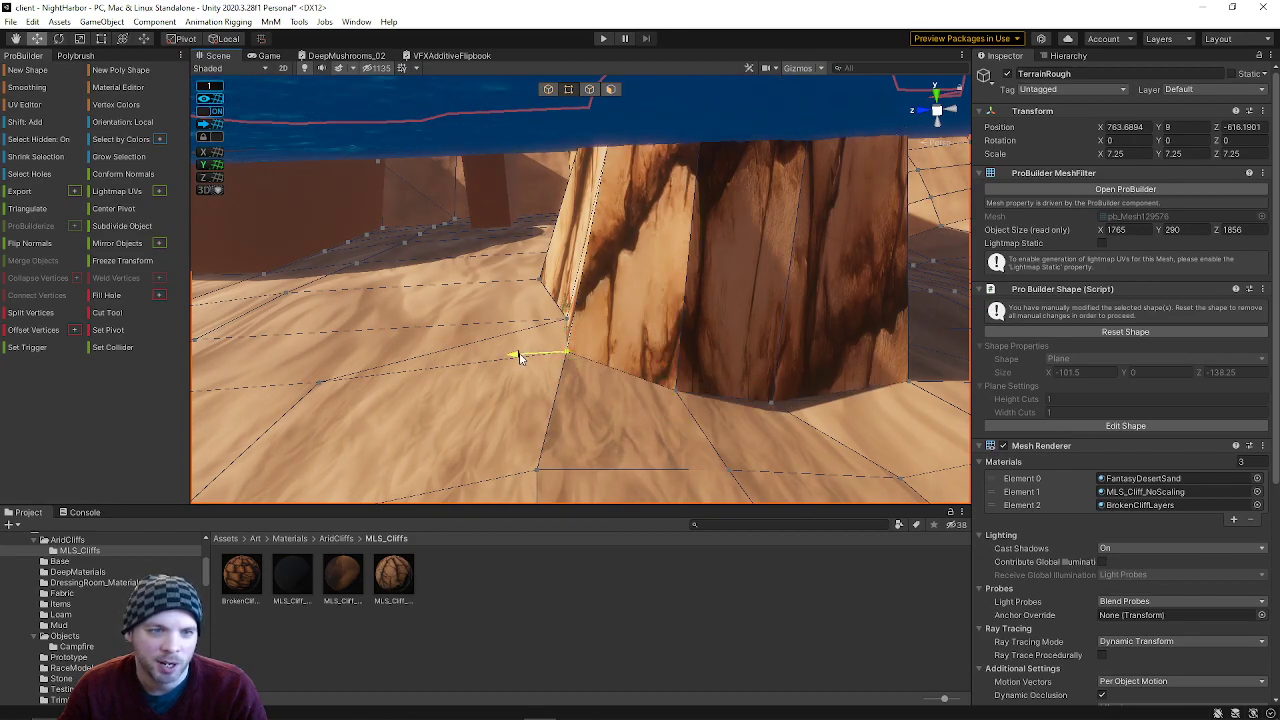
left_click_drag(608, 308, 670, 348, "alt")
left_click_drag(556, 345, 559, 416, "alt")
left_click_drag(496, 390, 538, 401)
left_click_drag(624, 375, 523, 211, "alt")
- Shift the terrain vertex at the cliff corner below the harbor tower slightly along X
right_click_drag(523, 209, 499, 345)
key("w")
key("s")
right_click_drag(396, 346, 430, 356)
key("a")
left_click(596, 327)
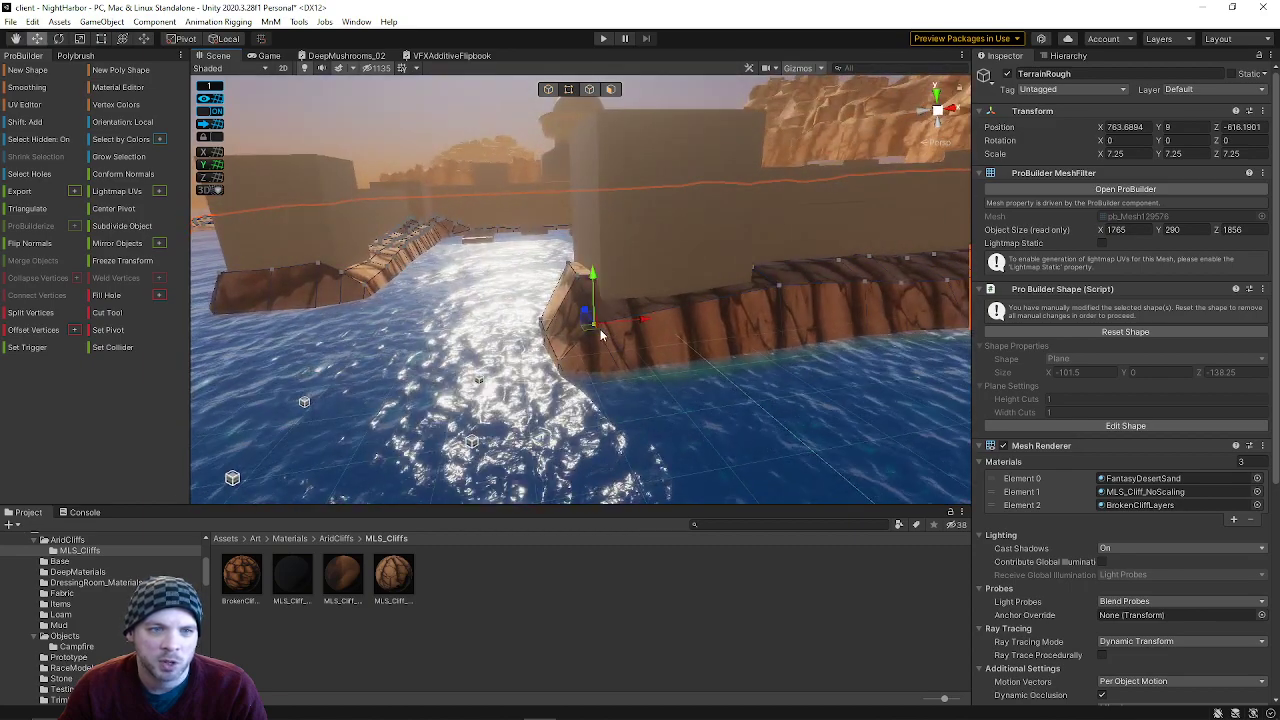
left_click_drag(630, 321, 621, 320)
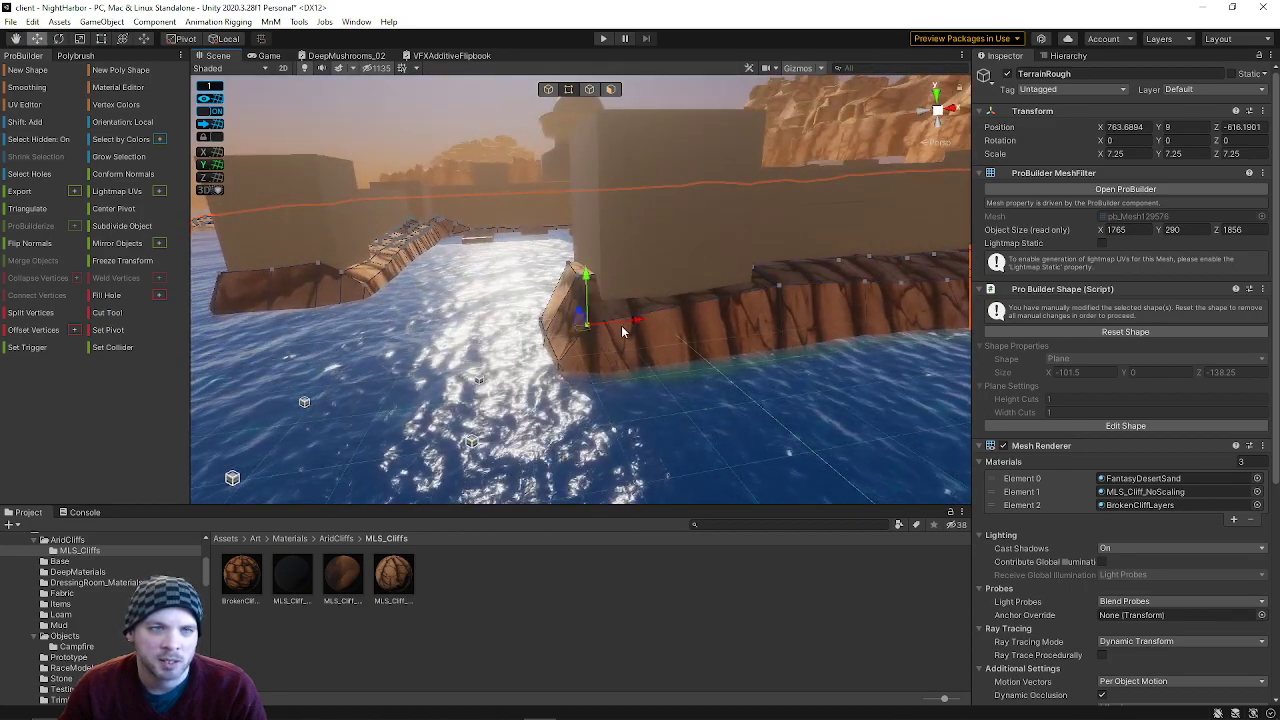
right_click_drag(638, 340, 491, 279)
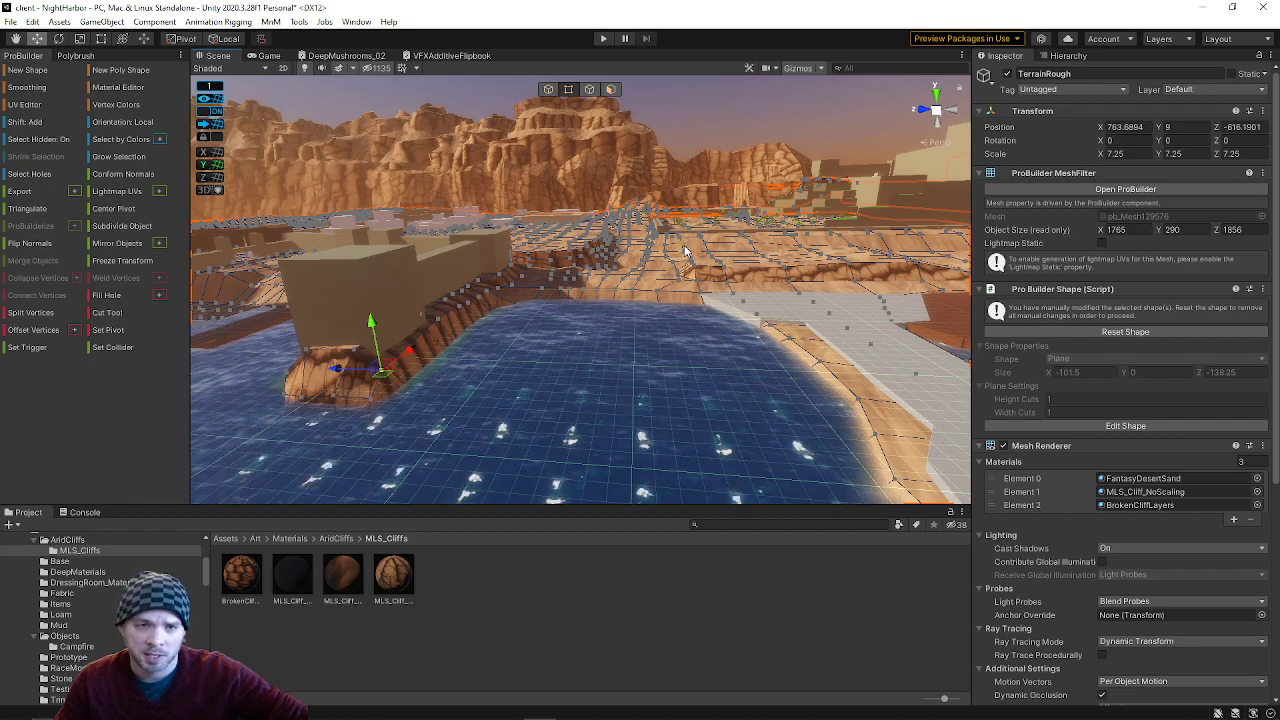
- Select the cliff-face edges where the tower block meets the lower wall and shift them along X
right_click_drag(641, 316, 345, 340)
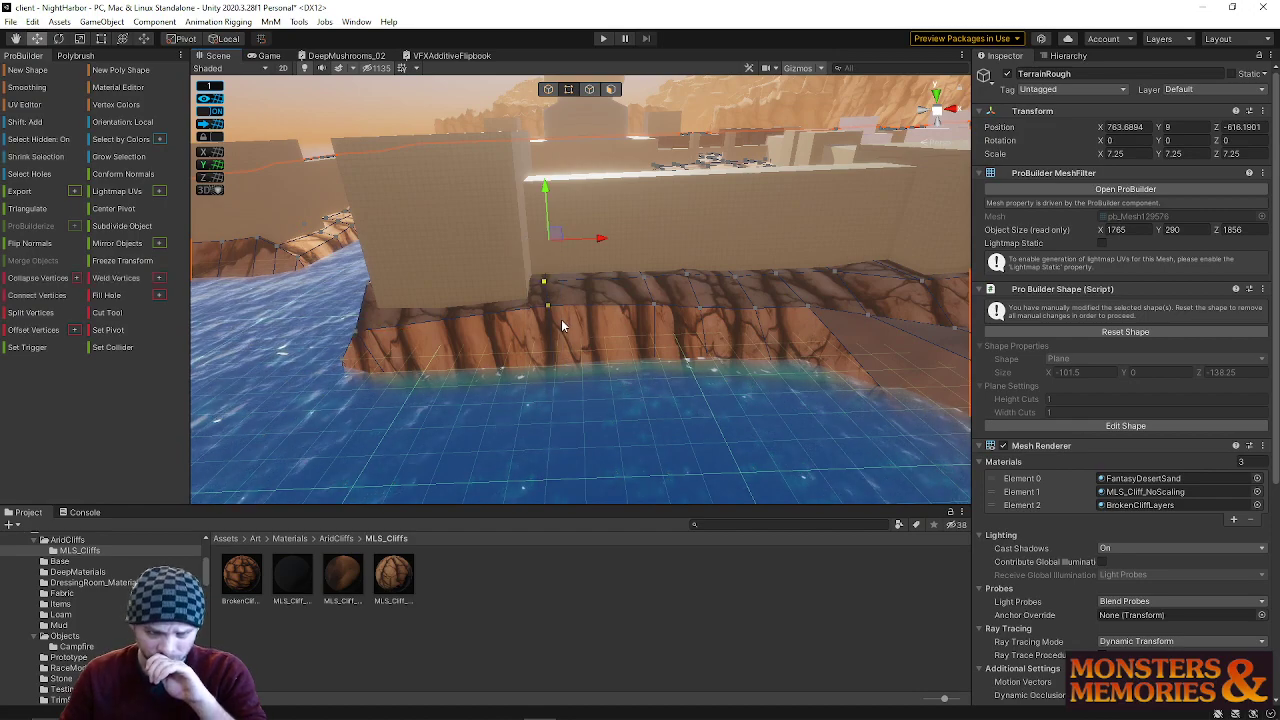
right_click_drag(589, 295, 588, 115)
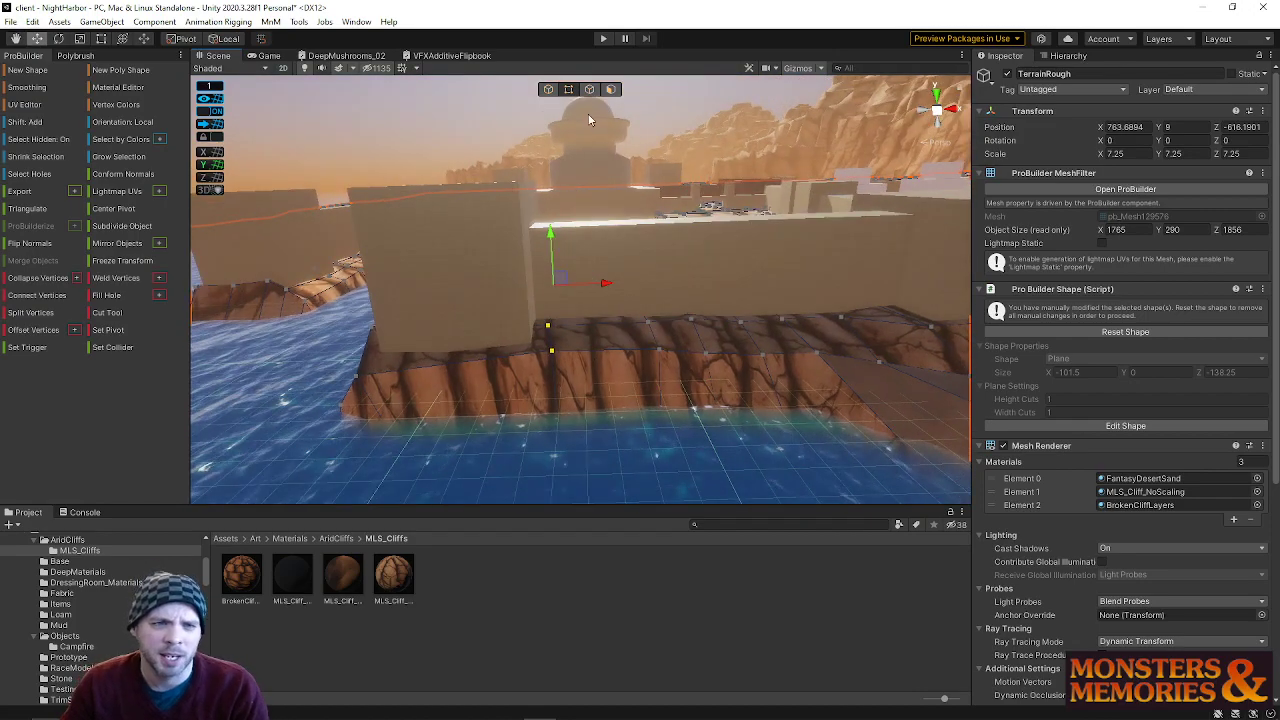
left_click(589, 89)
left_click(556, 411)
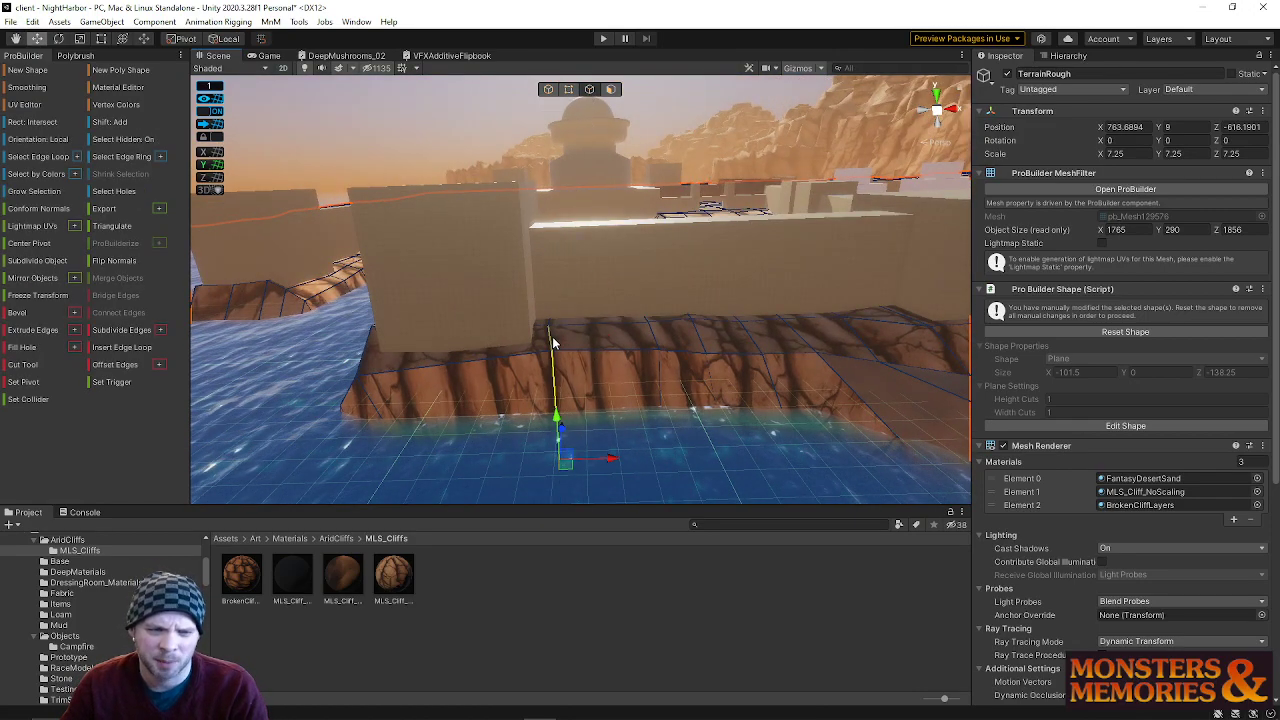
right_click_drag(556, 338, 455, 288)
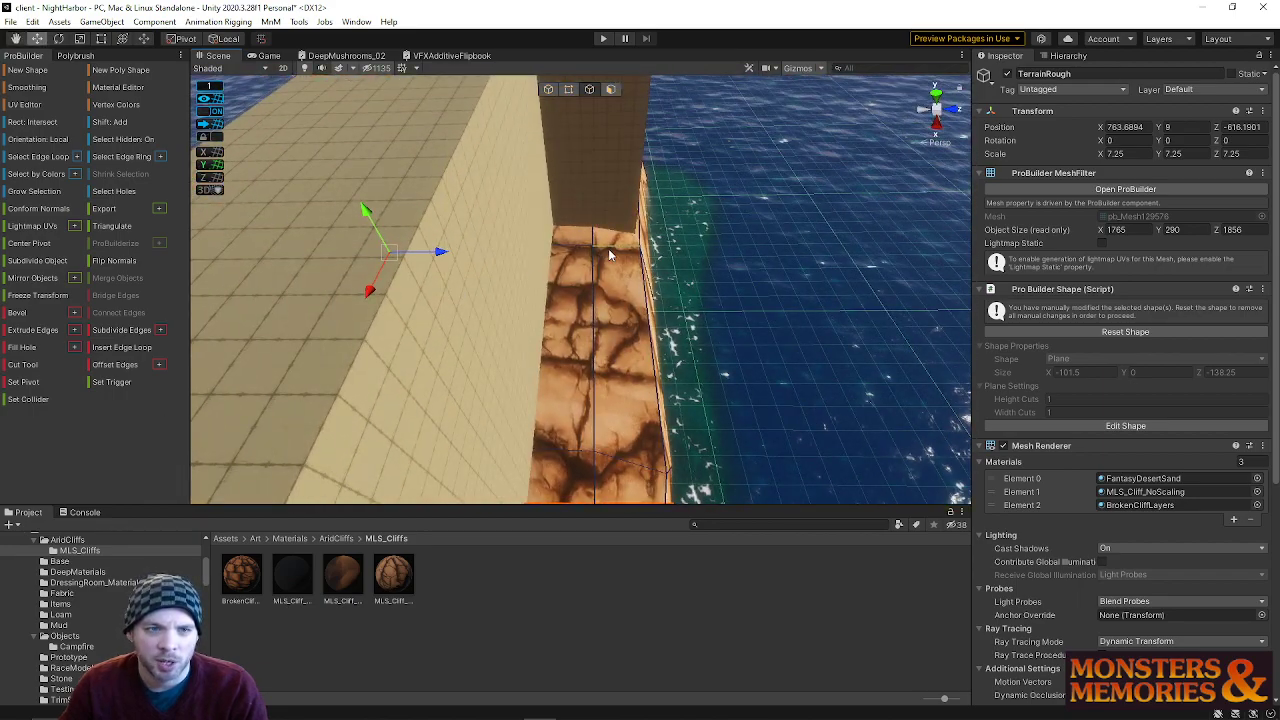
right_click_drag(580, 253, 531, 290)
left_click(447, 314, "shift")
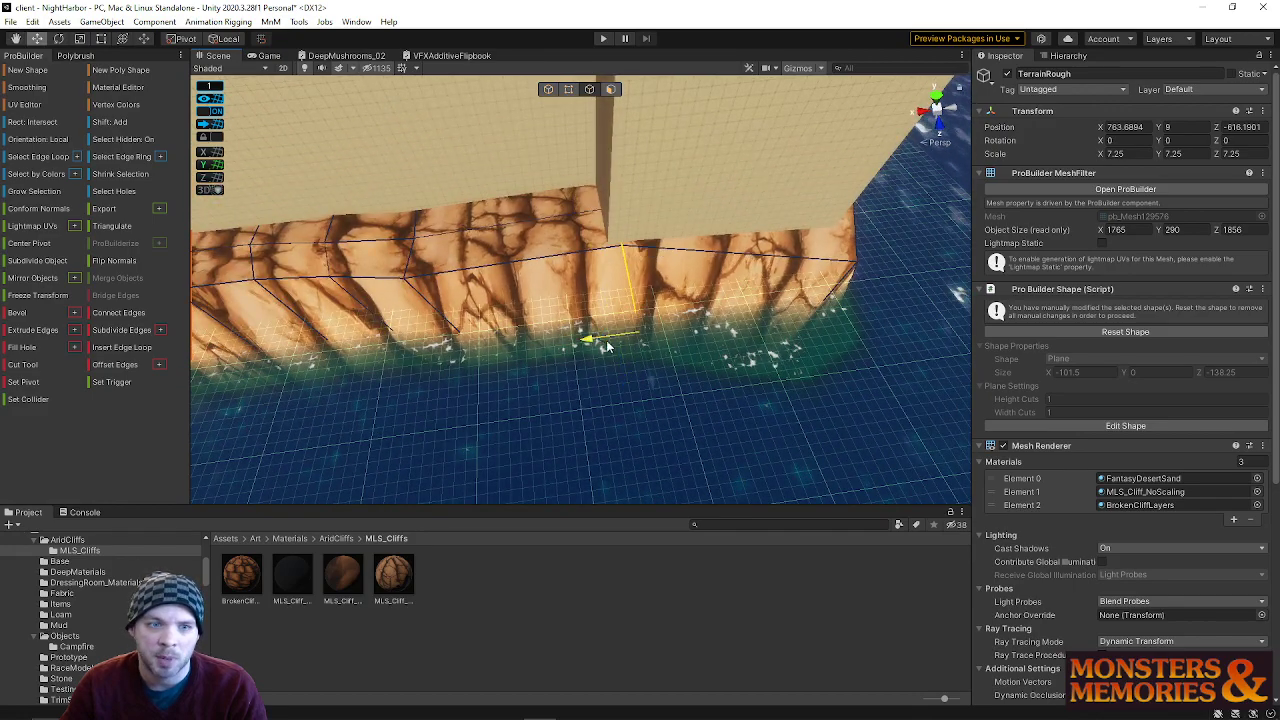
- Switch to vertex editing and reposition the terrain vertices along the shaded cliff-top ledge beside the harbor wall
right_click_drag(640, 346, 571, 63)
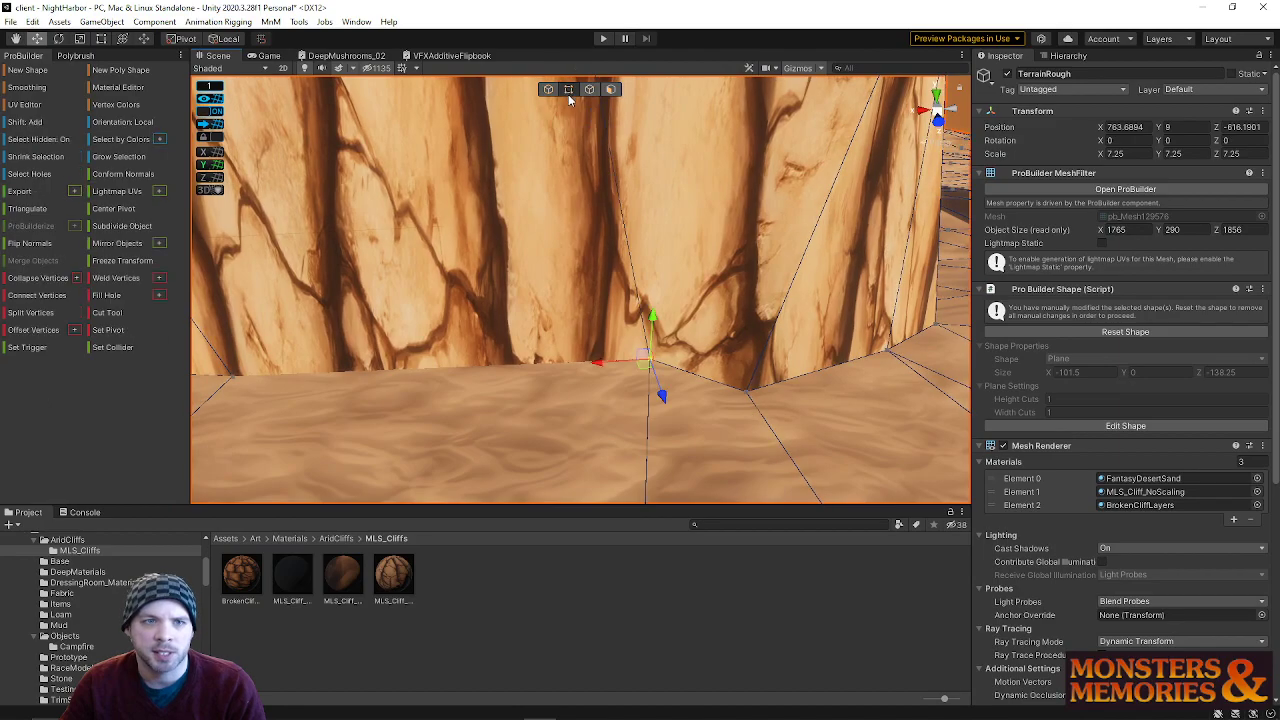
right_click_drag(661, 334, 581, 248)
key("e")
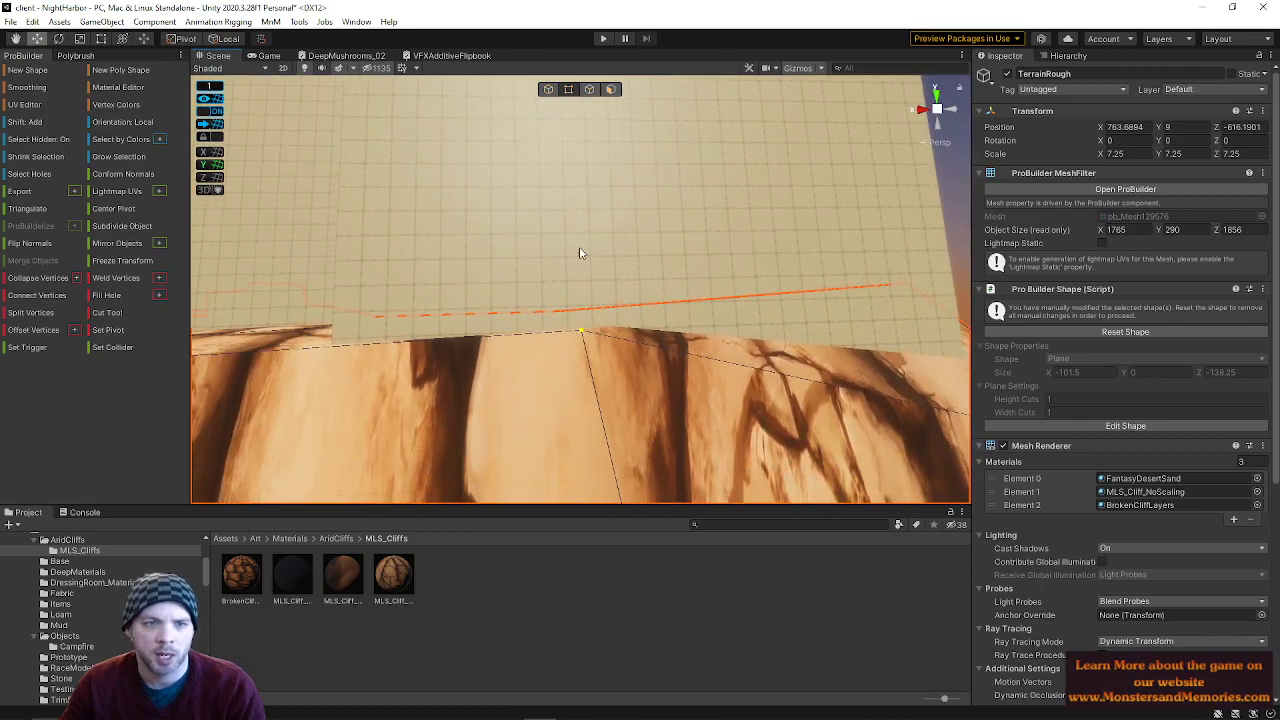
right_click_drag(628, 432, 893, 366)
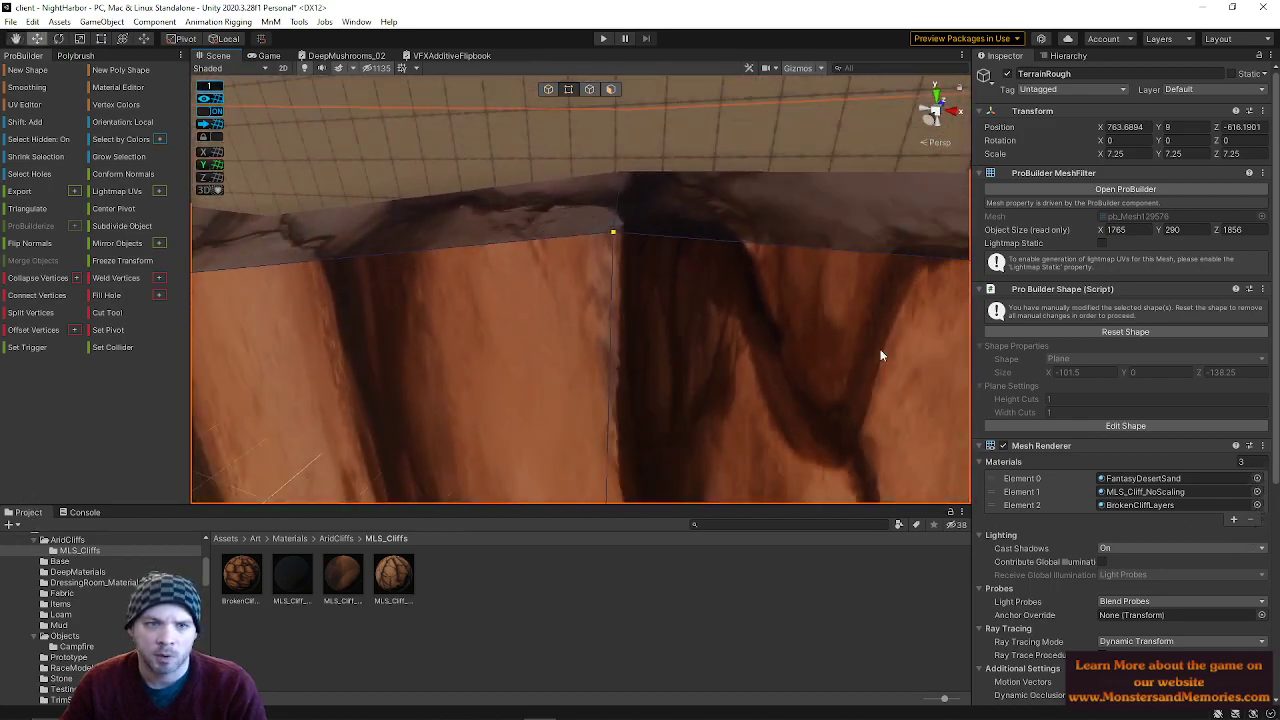
right_click_drag(720, 244, 424, 243)
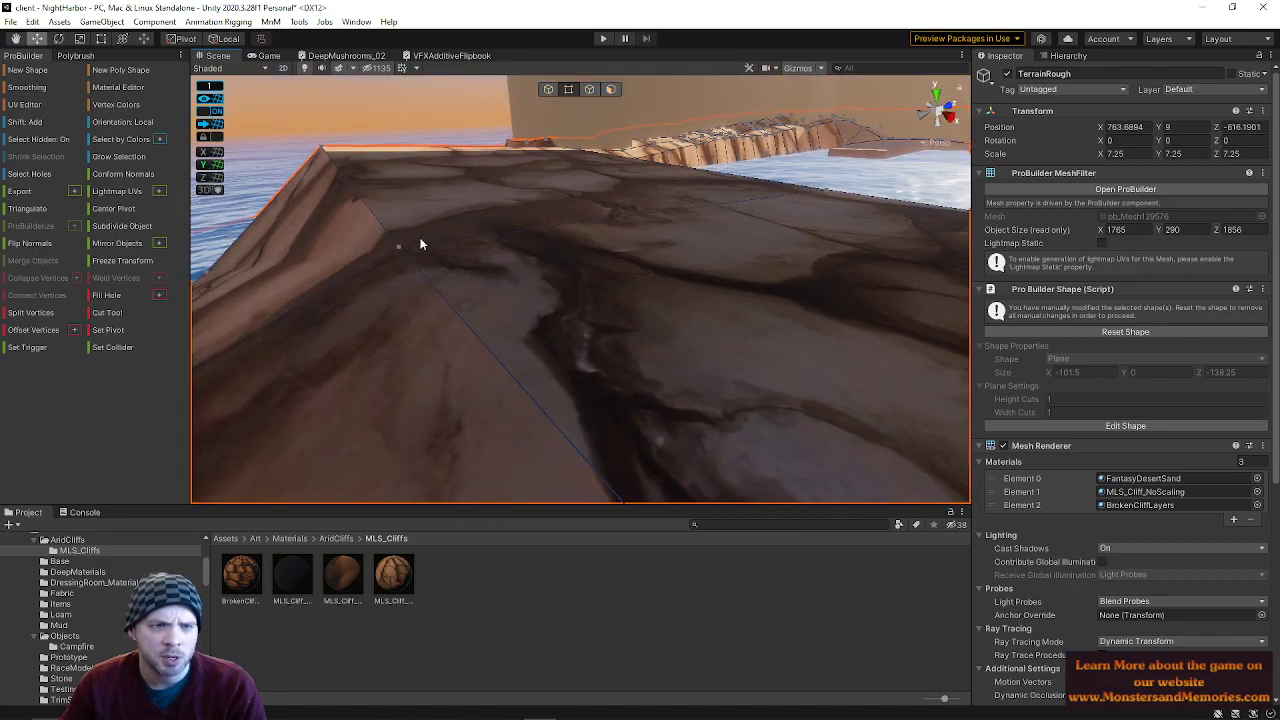
right_click_drag(828, 200, 541, 281)
left_click_drag(506, 268, 531, 276)
mouse_move(573, 218)
left_mouse_down()
mouse_move(572, 232)
mouse_move(575, 208)
left_mouse_up()
right_click_drag(491, 251, 571, 256)
key("a")
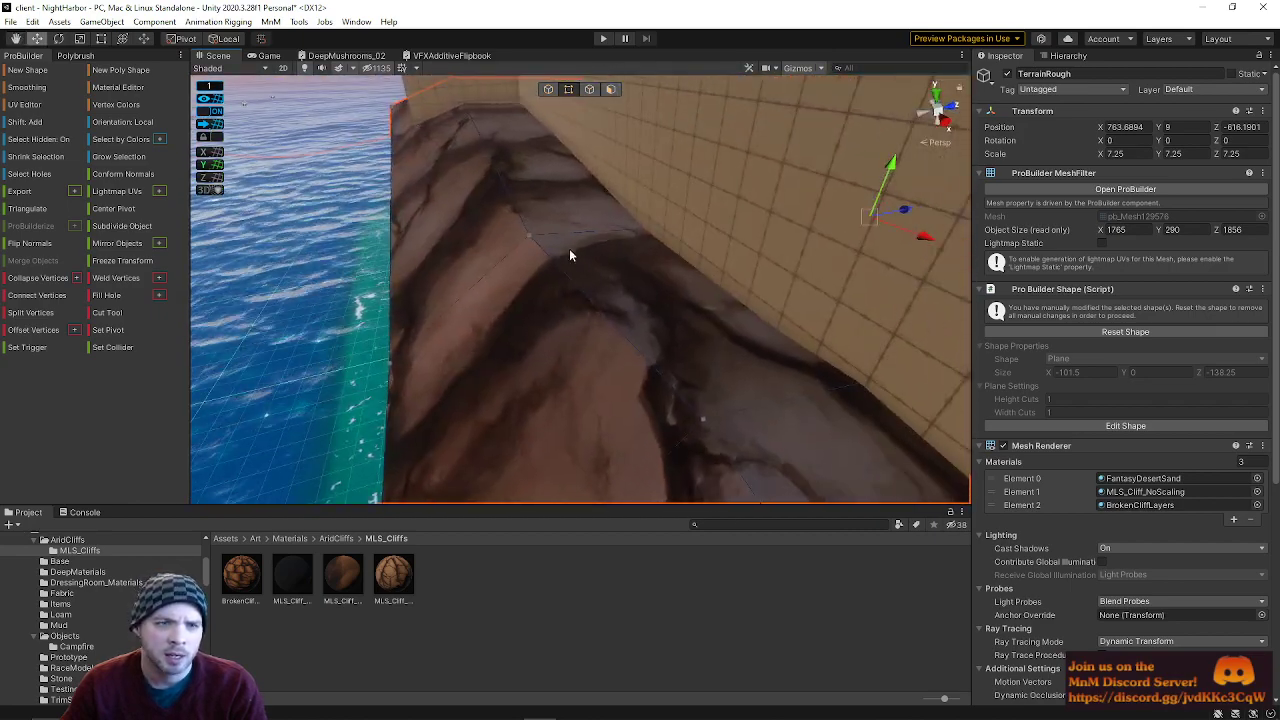
- Select the cliff-top vertices at the inner corner between the tower and the long wall and shift them along X
right_click_drag(462, 385, 730, 371)
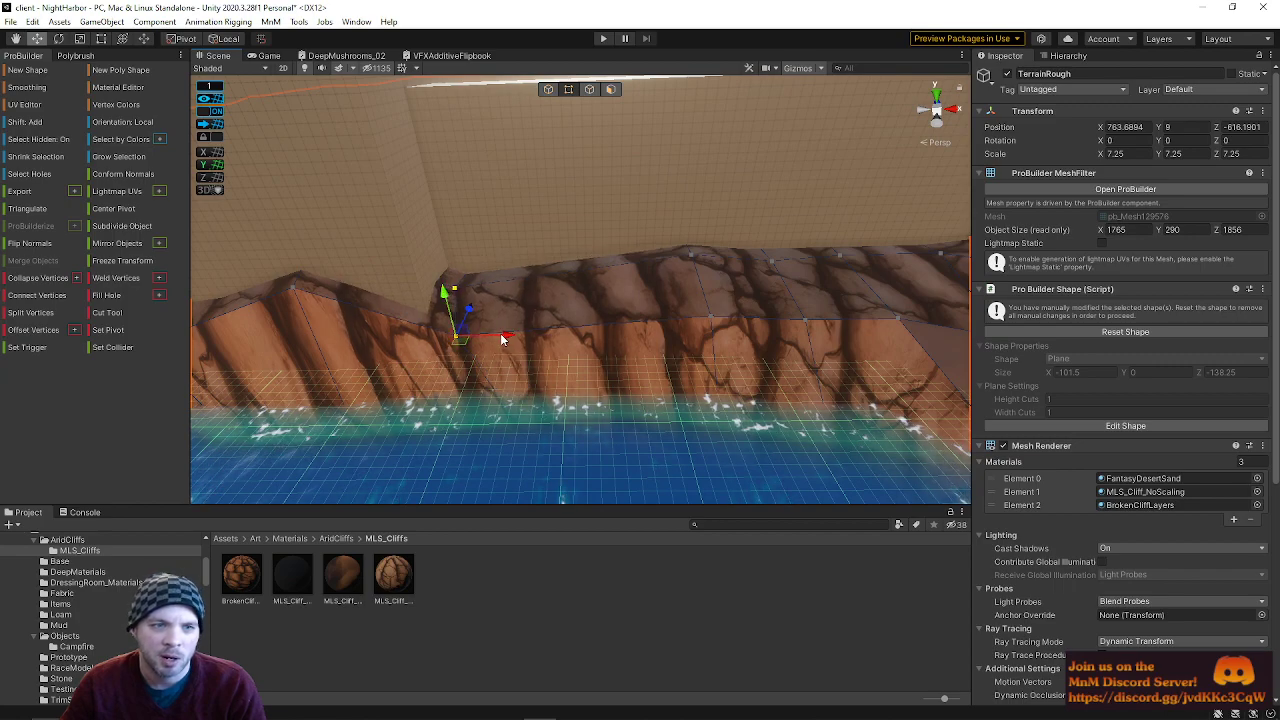
right_click_drag(514, 340, 567, 436)
left_click(559, 376)
left_click(557, 258)
left_click(557, 256)
- Slide the base vertices at the shaded underwater foot of the cliff along X to match the edges above
right_click_drag(582, 238, 620, 318)
right_click_drag(701, 358, 450, 403)
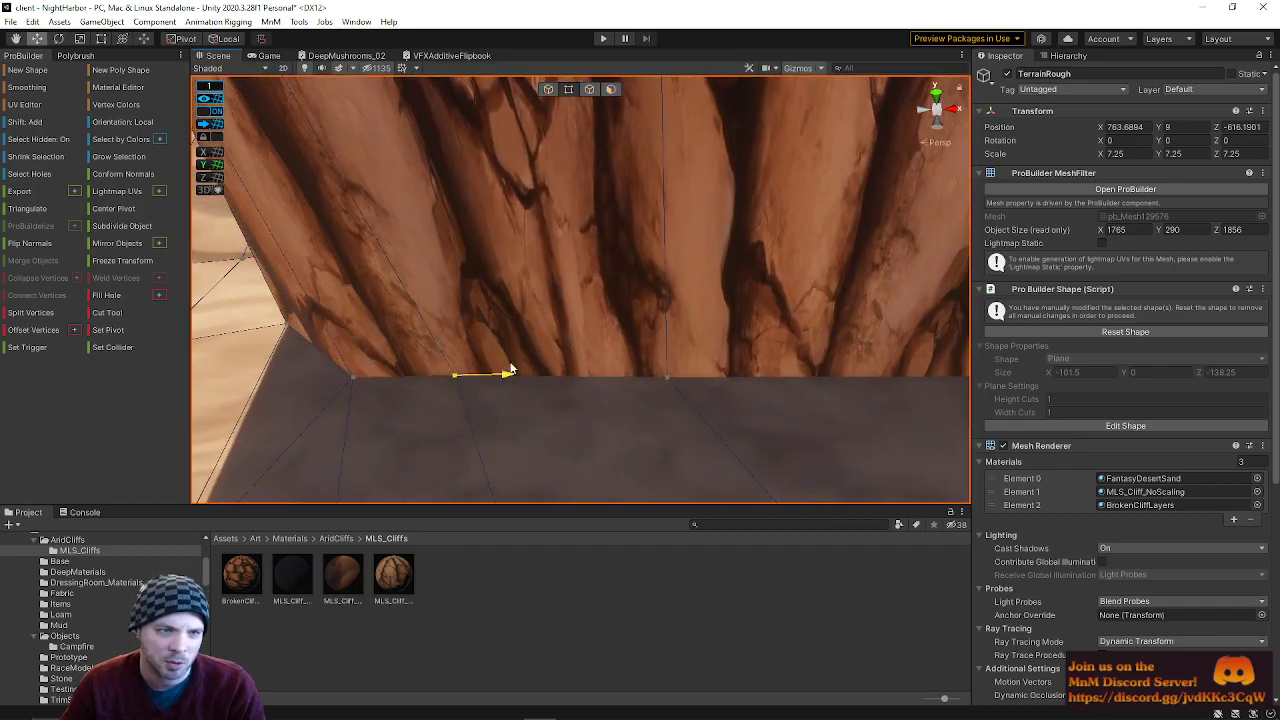
right_click_drag(708, 398, 856, 371)
left_click_drag(728, 262, 786, 341)
left_click_drag(777, 279, 650, 354)
right_click_drag(698, 343, 565, 312)
left_click_drag(614, 361, 413, 361)
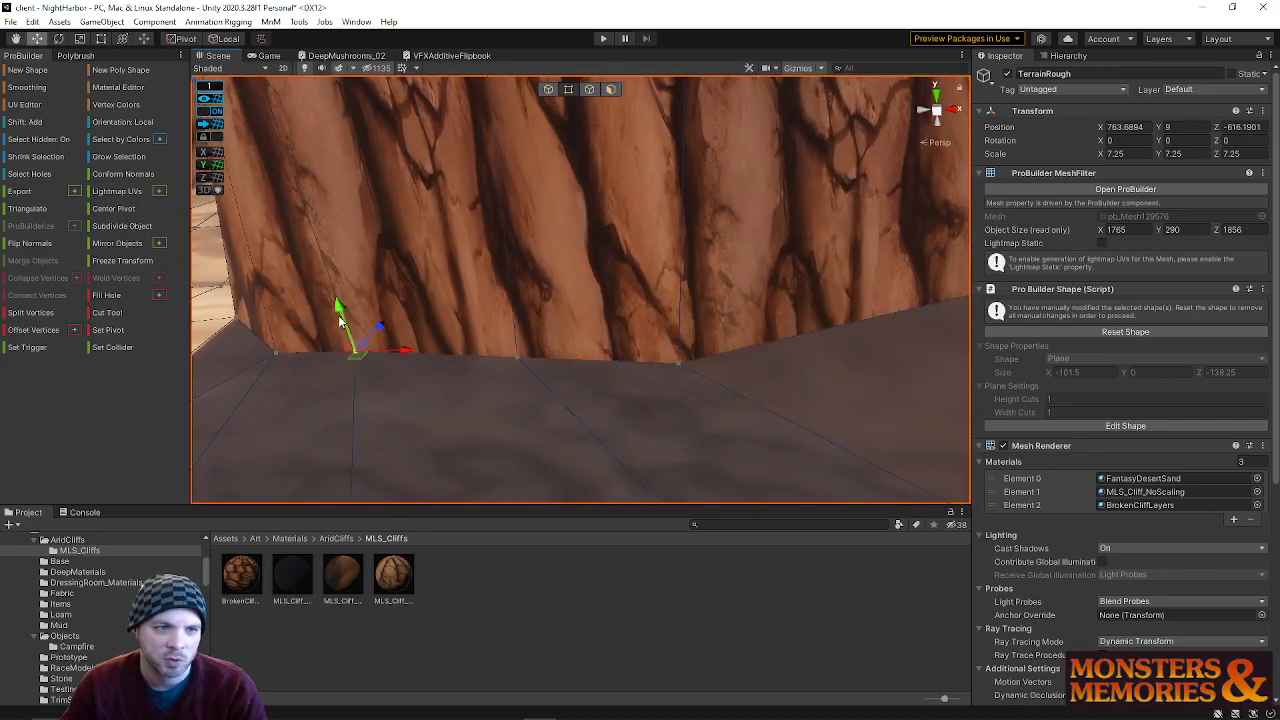
- Select the pair of seabed vertices on the slope beyond the cliff foot and shift them along X
mouse_move(475, 352)
right_mouse_down()
mouse_move(663, 300)
mouse_move(563, 374)
mouse_move(693, 367)
mouse_move(486, 309)
mouse_move(441, 405)
mouse_move(602, 425)
mouse_move(482, 365)
right_mouse_up()
right_click_drag(583, 464, 652, 421)
right_click_drag(563, 413, 620, 410)
left_click_drag(692, 375, 692, 372)
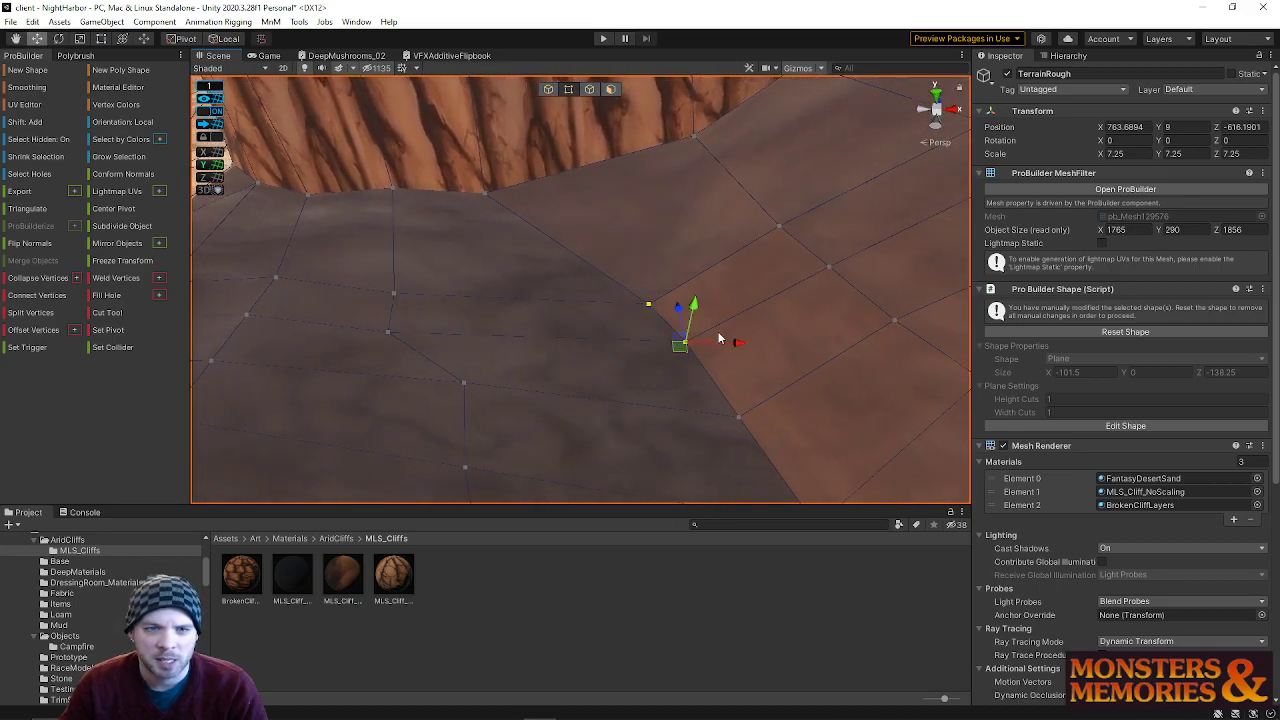
right_click_drag(548, 465, 650, 432)
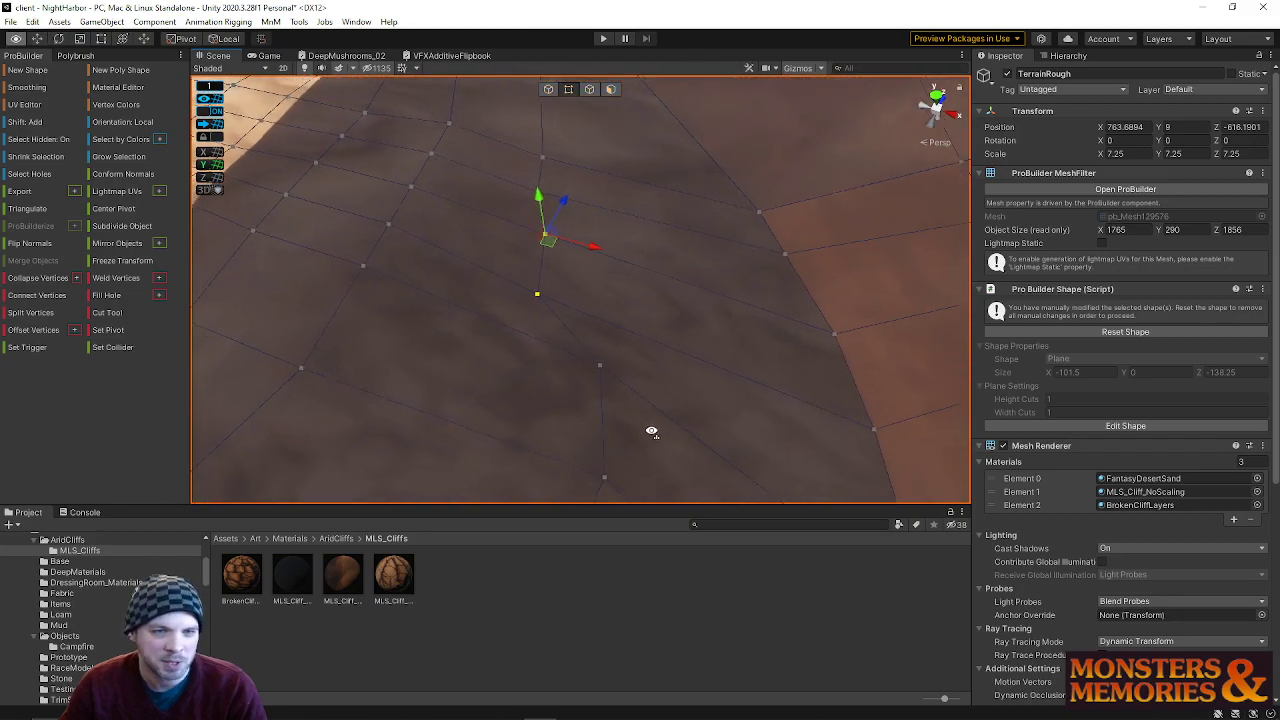
- Move the pair of vertices in the middle of the shaded seabed along Z
left_click_drag(553, 352, 644, 412)
right_click_drag(644, 412, 640, 470)
mouse_move(552, 372)
left_mouse_down("shift")
mouse_move(655, 436)
mouse_move(557, 393)
left_mouse_up("shift")
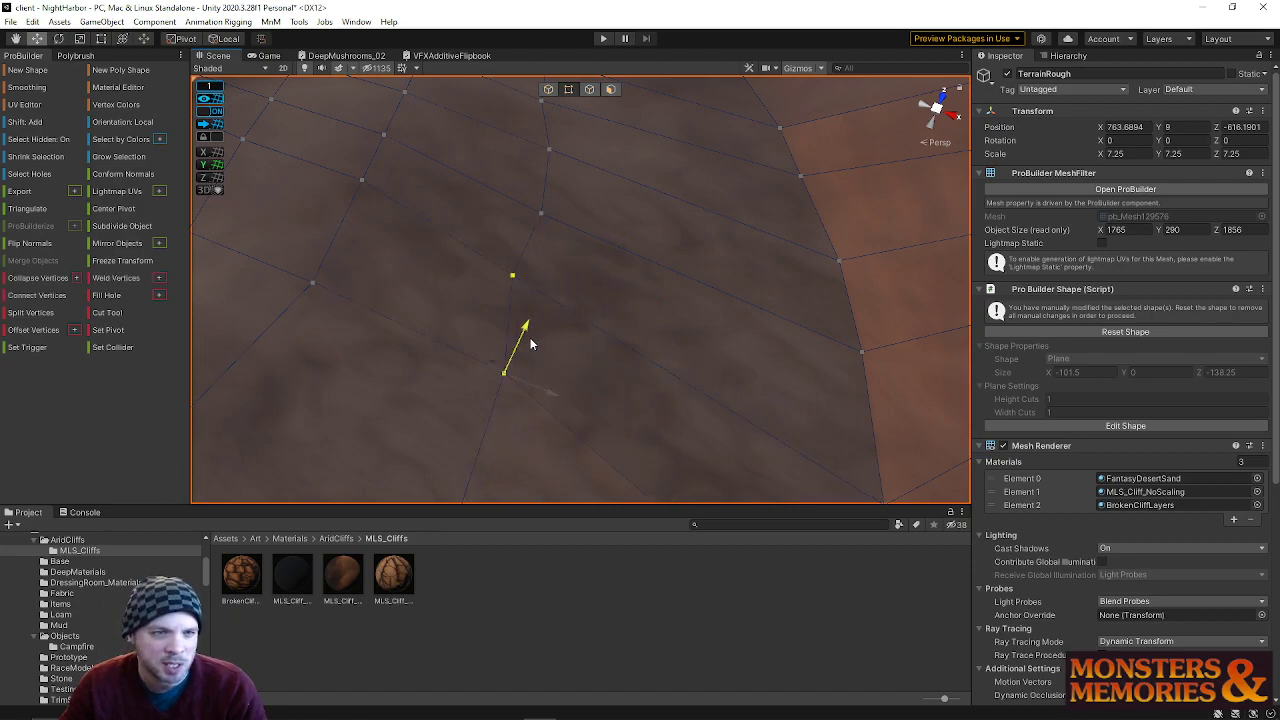
- Adjust the outer seabed vertices at the edge between the shaded and sunlit sand
right_click_drag(512, 394, 357, 315)
left_click_drag(357, 315, 556, 410)
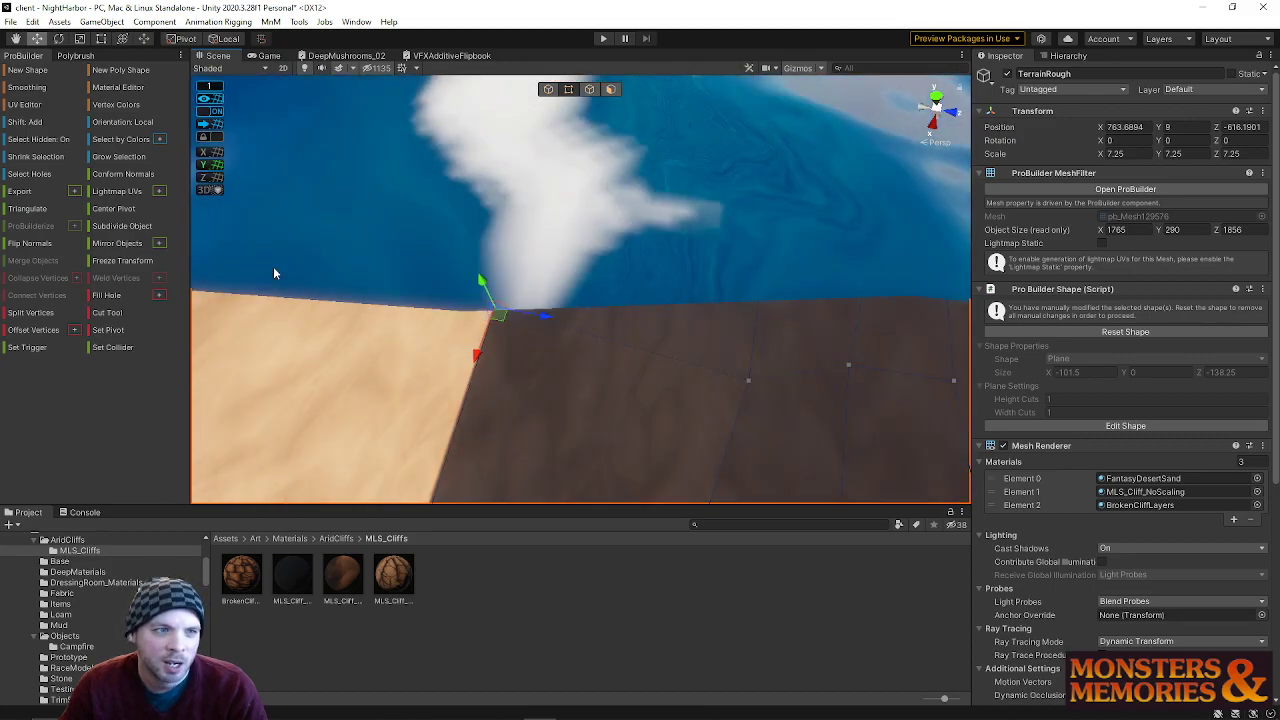
left_click_drag(270, 281, 218, 229)
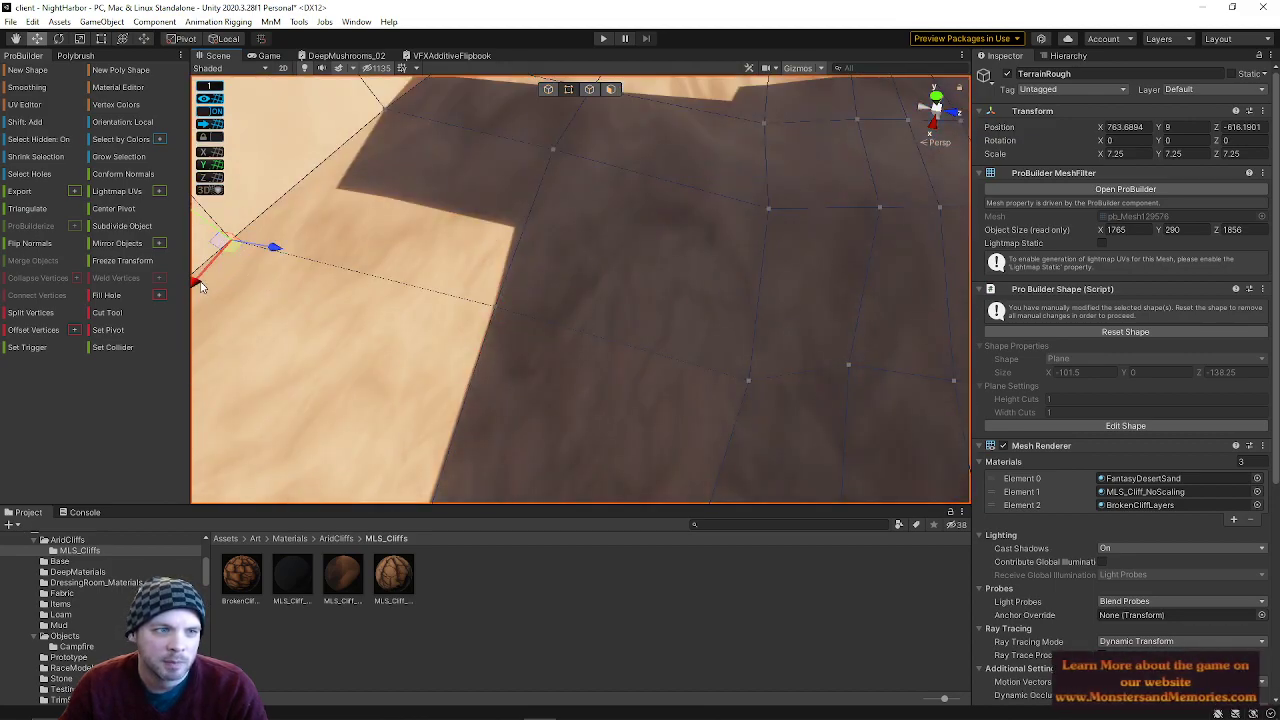
right_click_drag(224, 273, 857, 115)
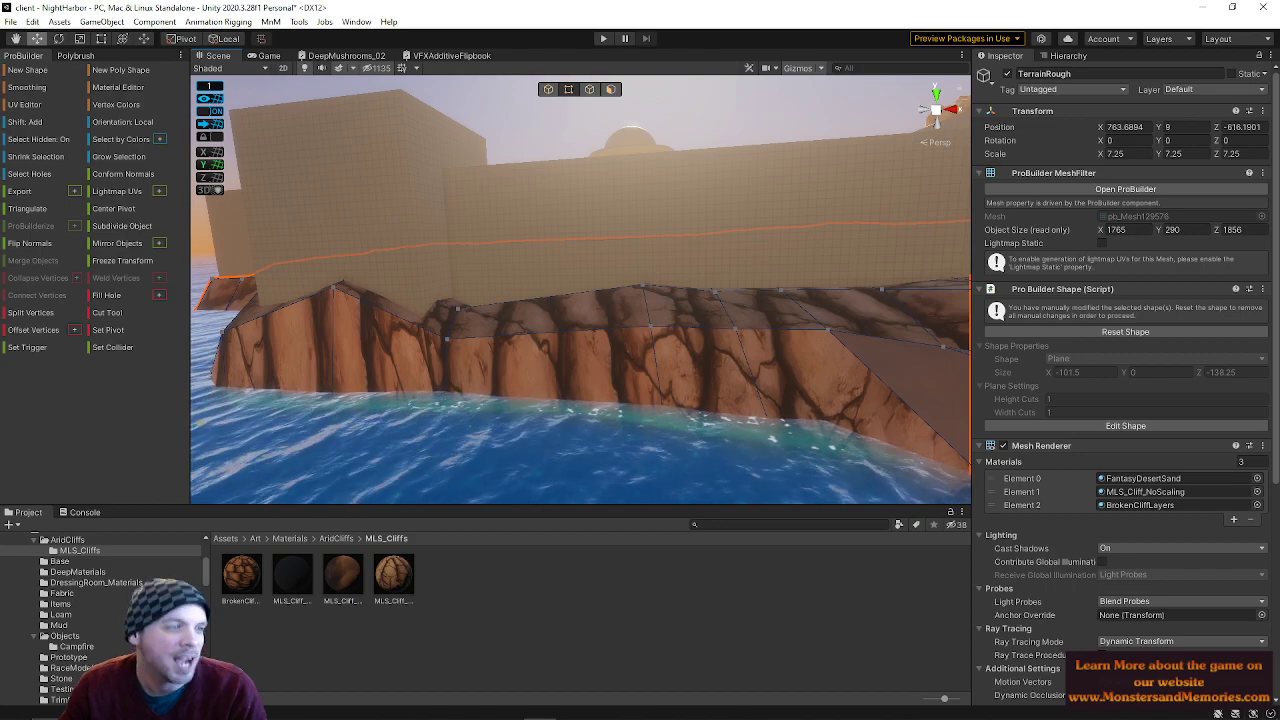
- Raise cliff-top vertices below the long harbor wall along Y to give the ridge an uneven outline
right_click_drag(345, 393, 600, 338)
right_click_drag(490, 333, 497, 259)
left_click_drag(512, 260, 514, 240)
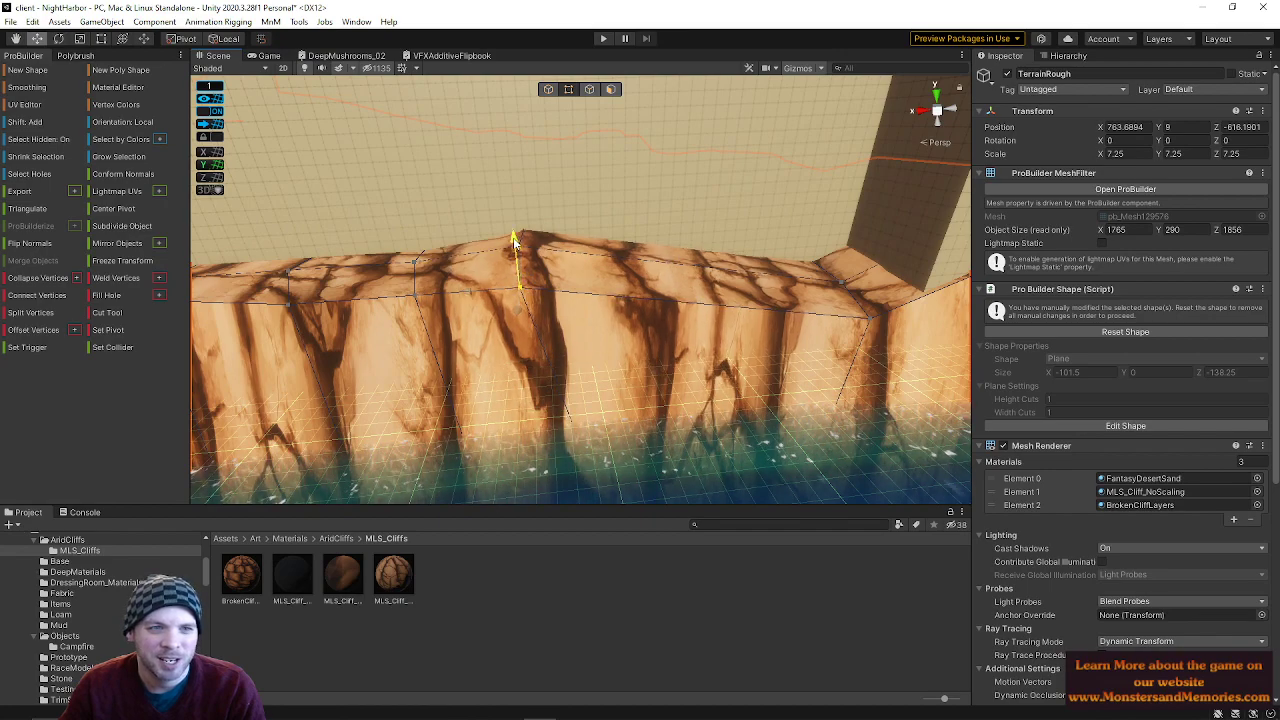
left_click_drag(580, 290, 595, 288)
left_click_drag(643, 234, 646, 220)
right_click_drag(646, 222, 644, 250)
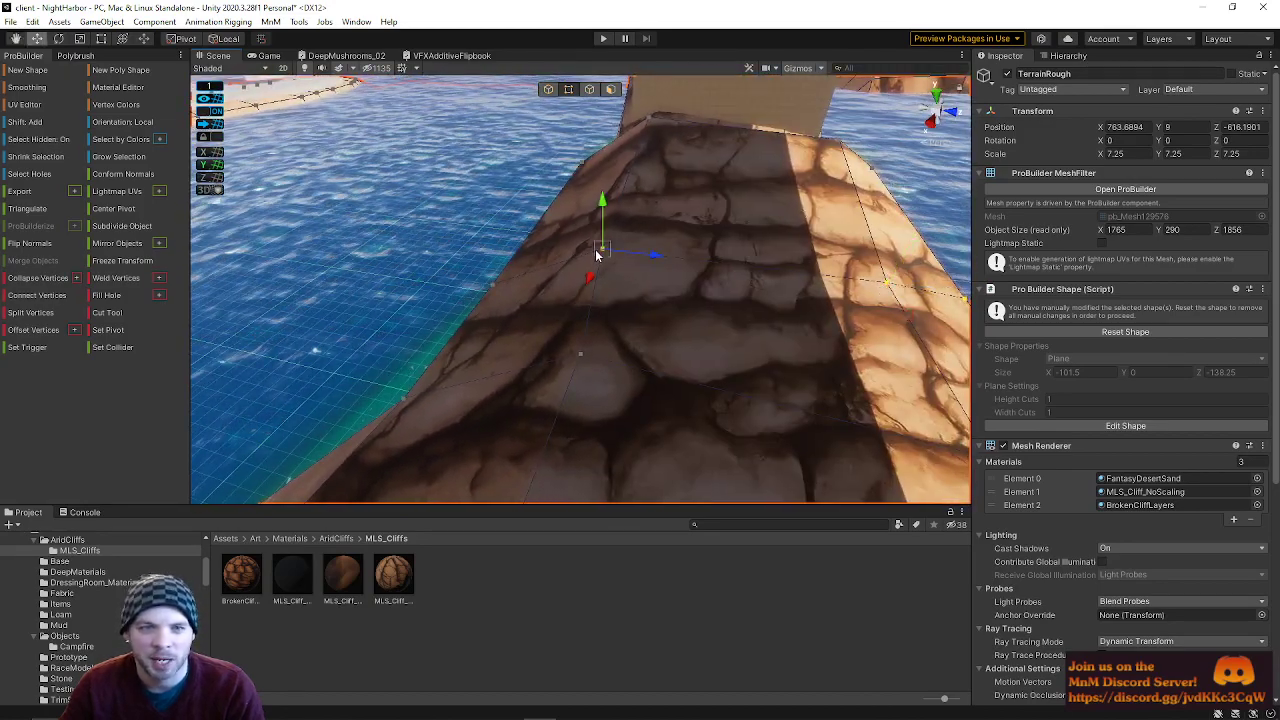
right_click_drag(492, 280, 800, 373)
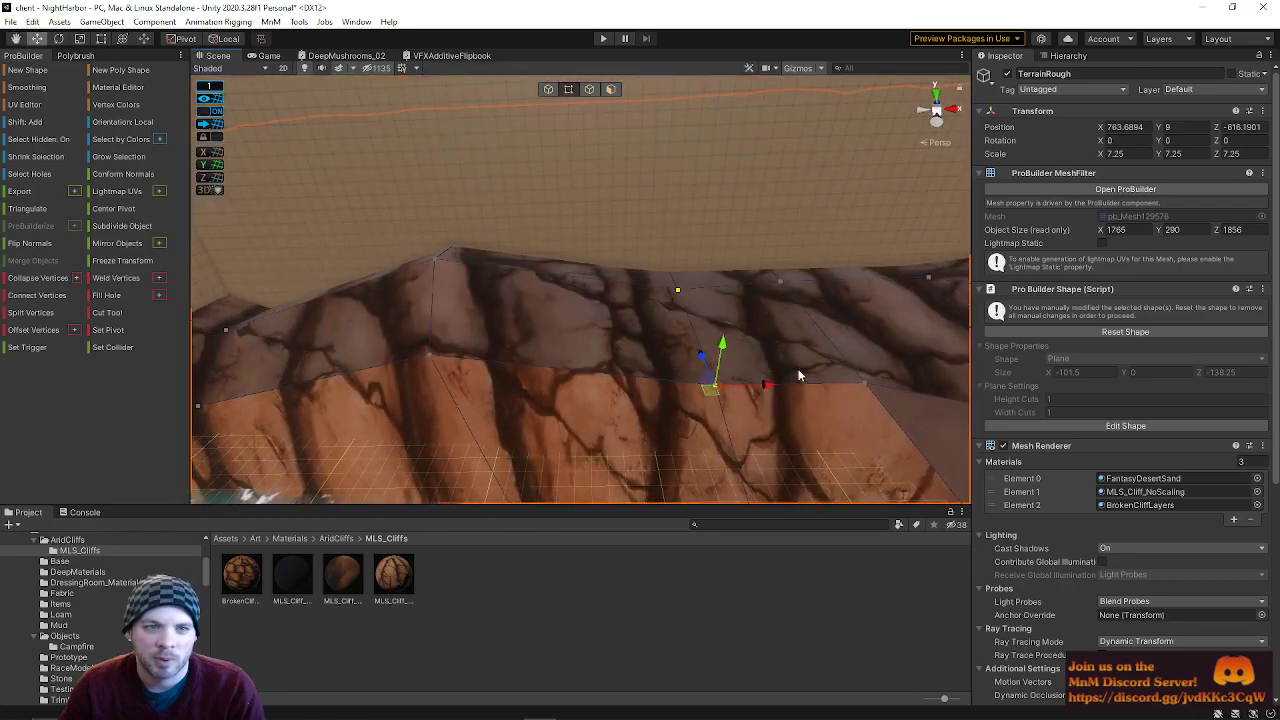
- Lower the underwater vertices on the sand slope next to the cliff foot along Y to deepen the seabed
right_click_drag(642, 343, 727, 350)
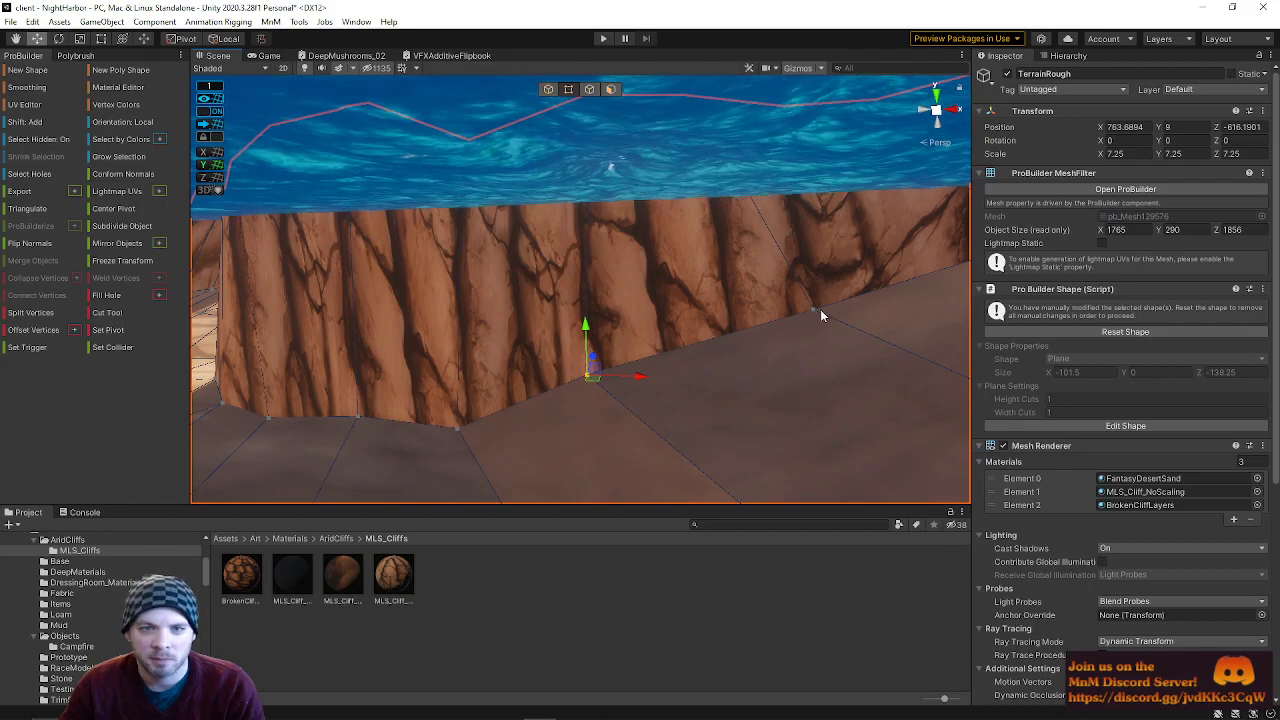
right_click_drag(785, 337, 760, 348)
mouse_move(956, 315)
right_mouse_down()
mouse_move(906, 363)
mouse_move(760, 374)
mouse_move(714, 309)
mouse_move(724, 347)
mouse_move(642, 355)
right_mouse_up()
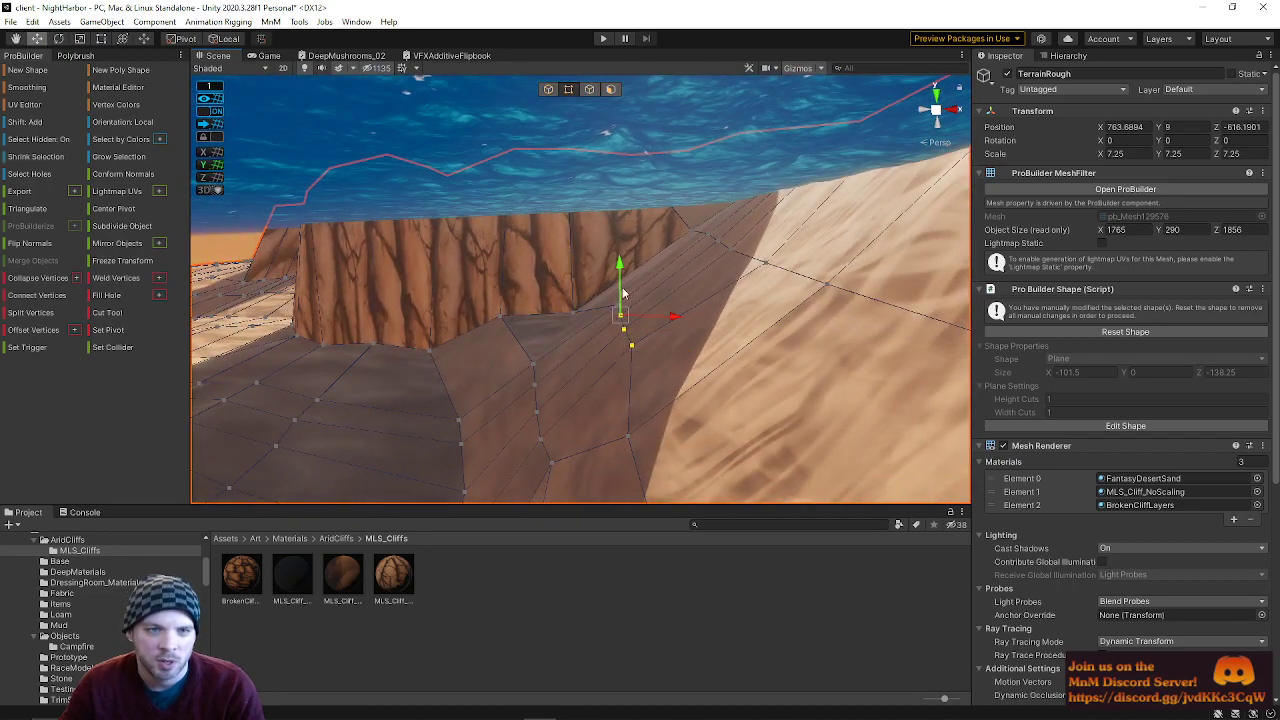
left_click_drag(619, 259, 617, 318)
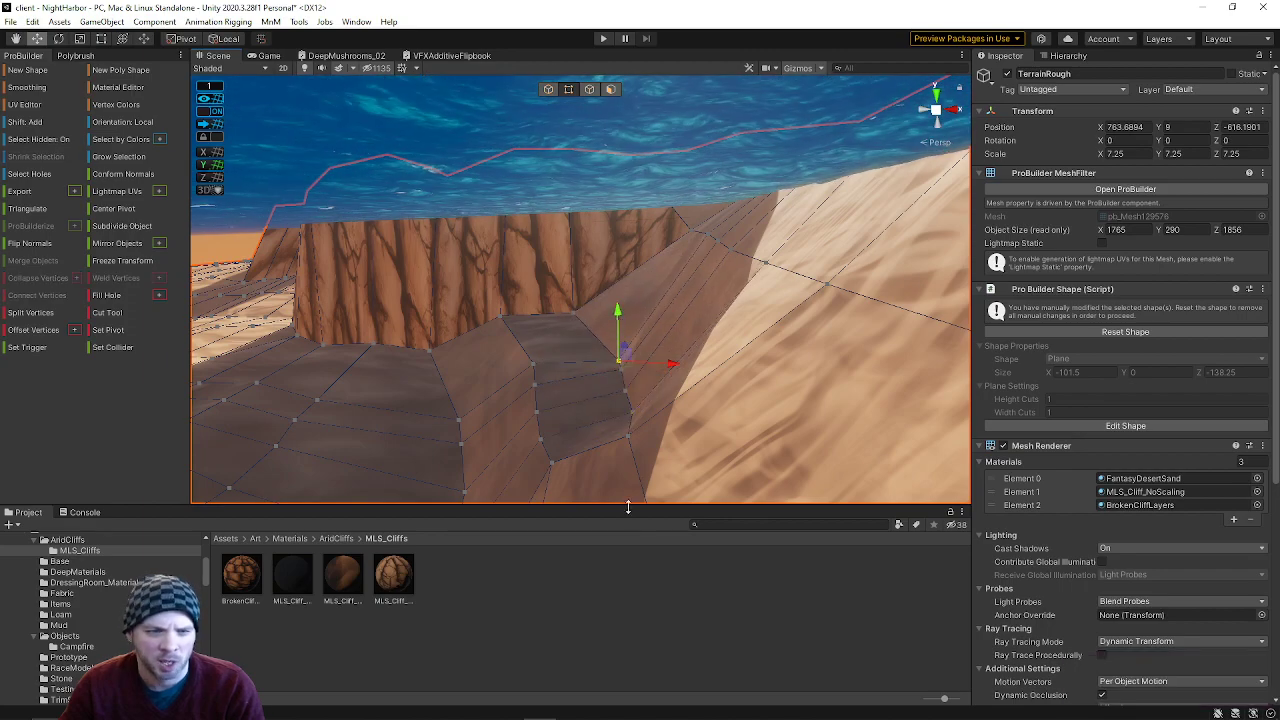
left_click_drag(628, 400, 632, 447)
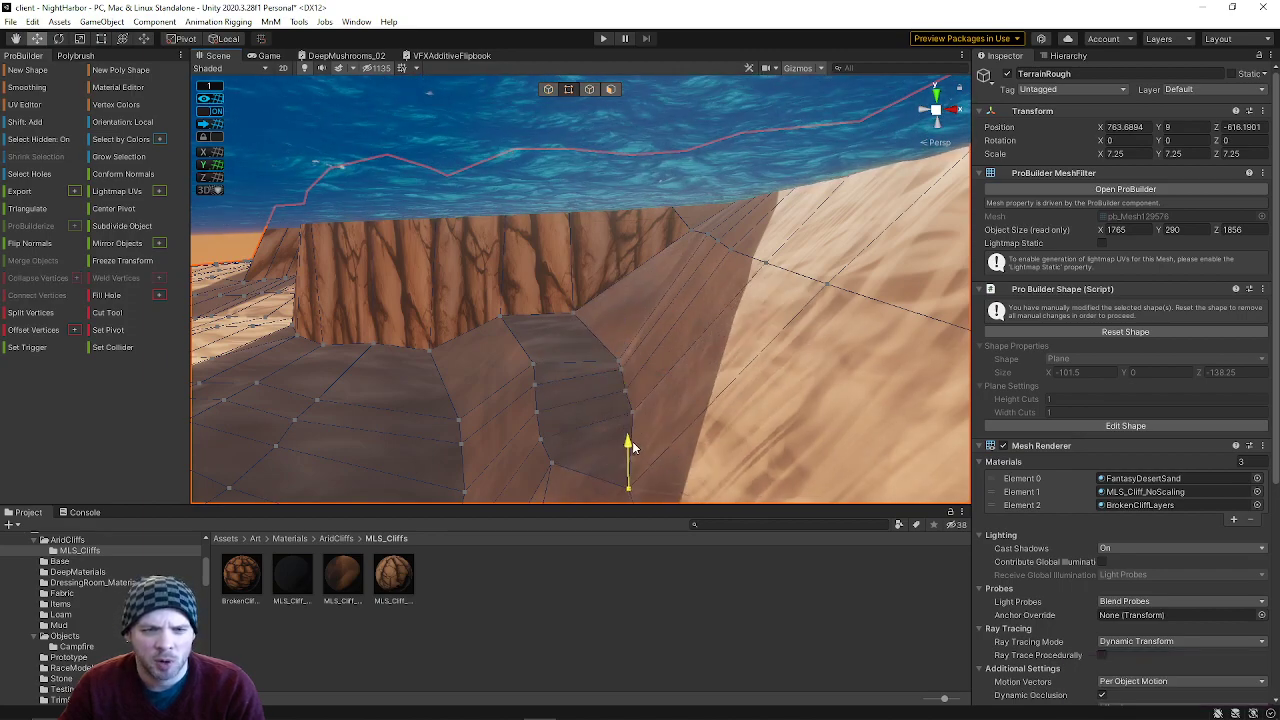
left_click_drag(676, 502, 700, 504)
- Lower the next seabed vertices along the underwater beach slope along Y
right_click_drag(648, 456, 1006, 482)
key("w")
key("s")
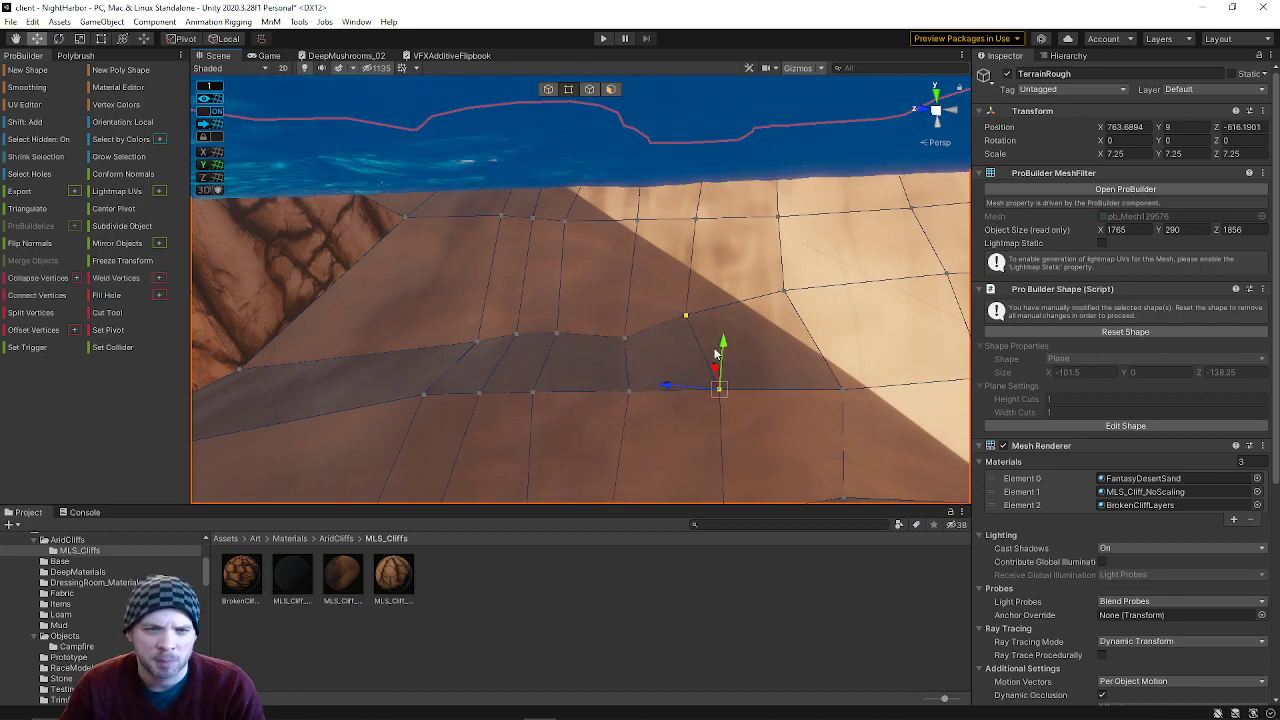
left_click_drag(729, 347, 722, 370)
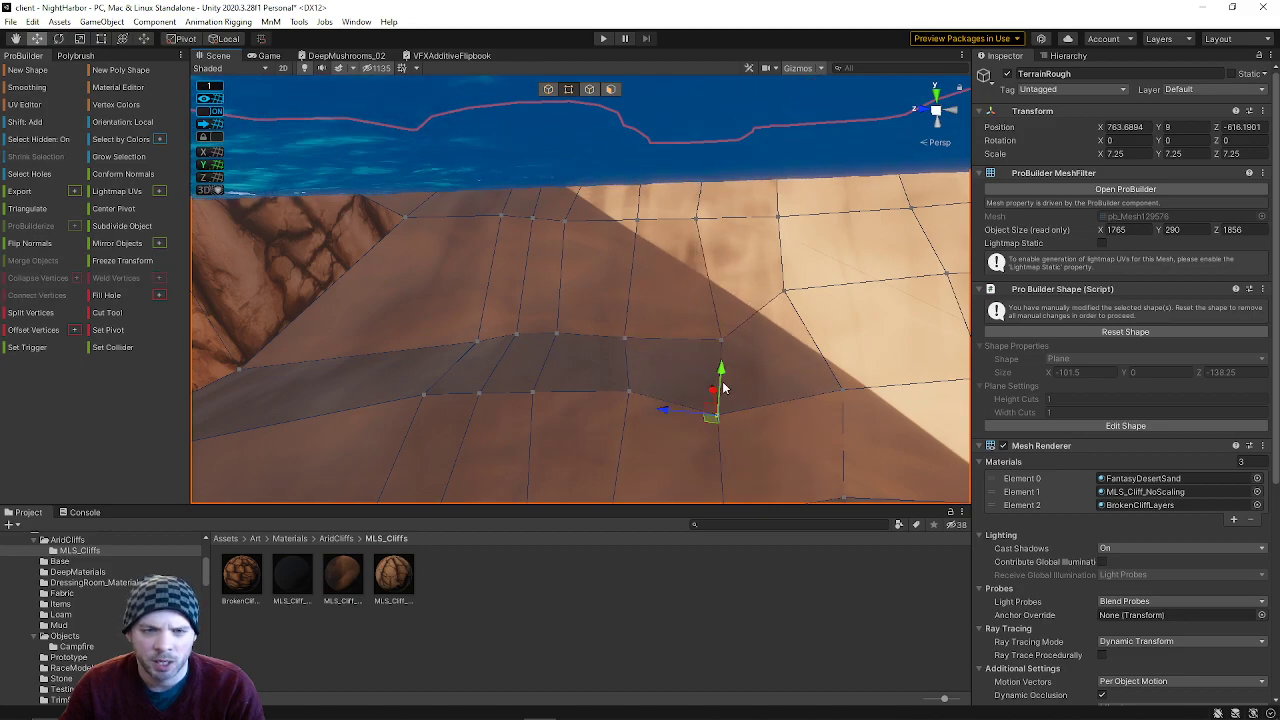
left_click_drag(790, 243, 786, 298)
- Shift the vertex on the upper row of the underwater sand slope along Z
right_click_drag(790, 300, 846, 258)
key("w")
key("s")
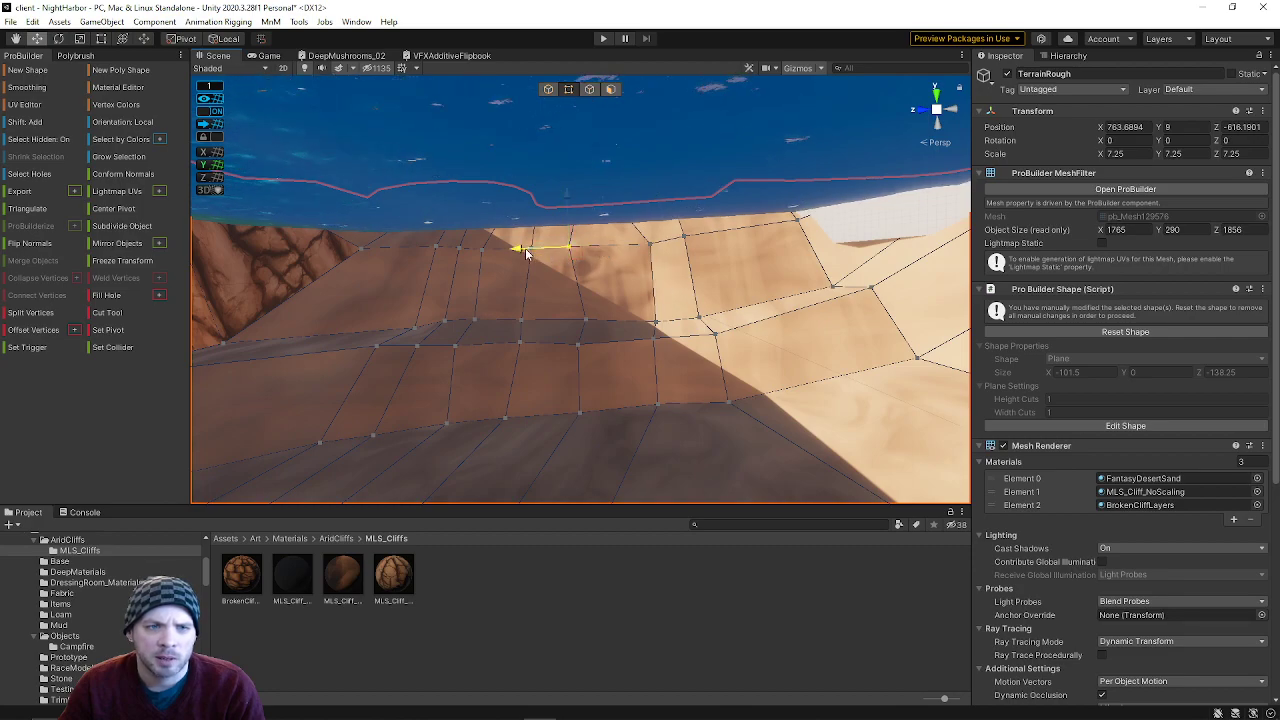
- Slide individual vertices on the sunlit beach edge just above the waterline along Z
right_click_drag(567, 255, 645, 207)
left_click(654, 190)
left_click_drag(605, 193, 779, 188)
left_click(788, 187)
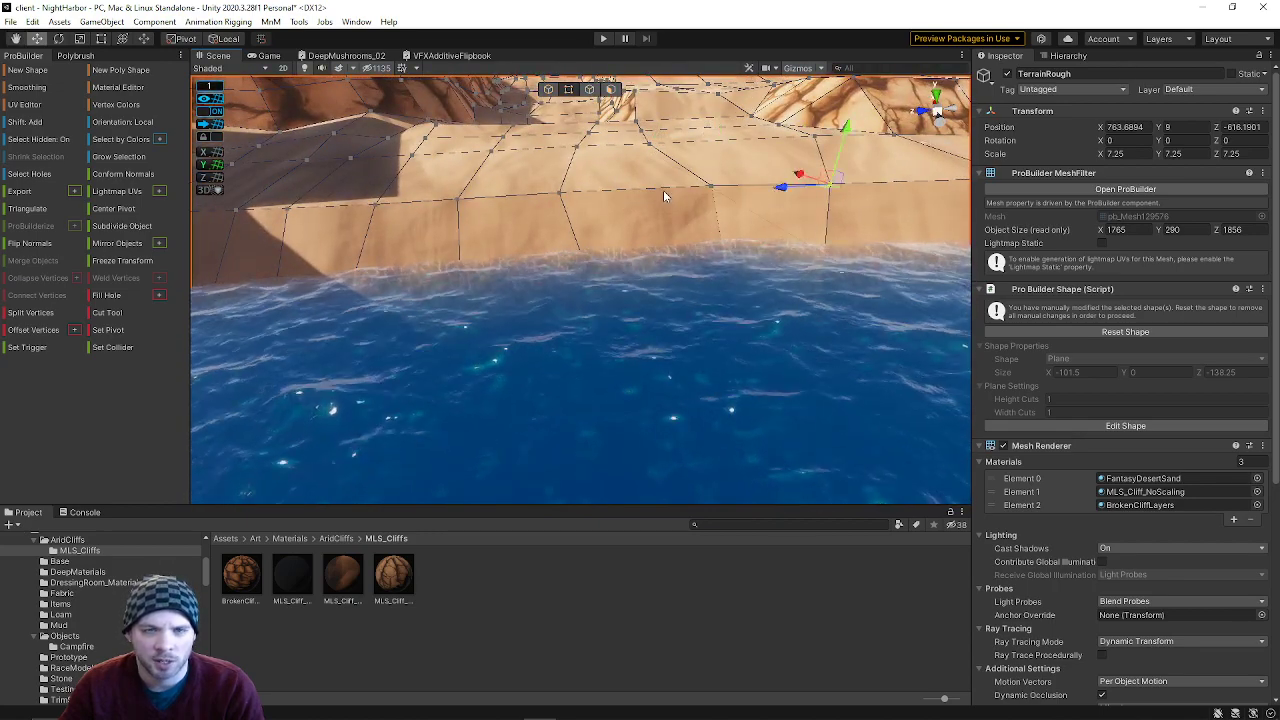
left_click(565, 195)
left_click_drag(519, 203, 535, 203)
- Reposition the terrain vertices where the rocky cliff meets the shaded beach slope at the water
right_click_drag(664, 333, 439, 180)
left_click(438, 179)
left_click(475, 330)
right_click_drag(483, 372, 568, 441)
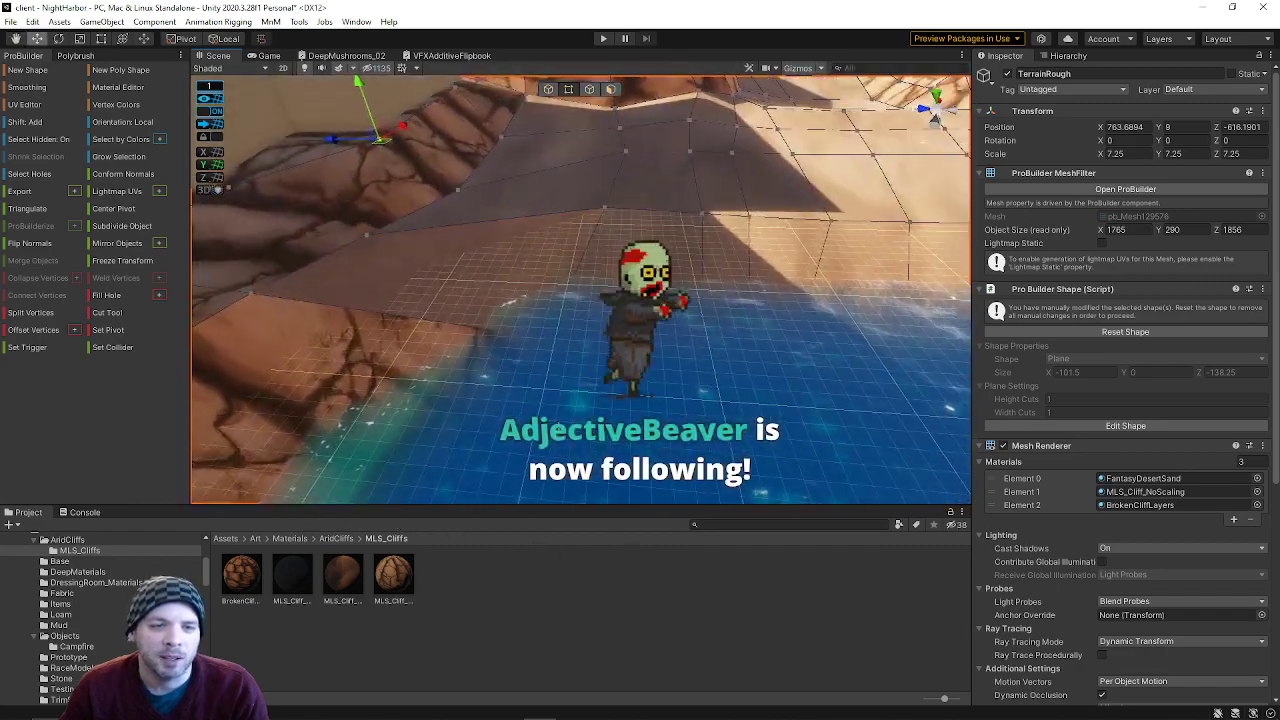
right_click_drag(603, 389, 500, 380)
left_click_drag(708, 330, 651, 324)
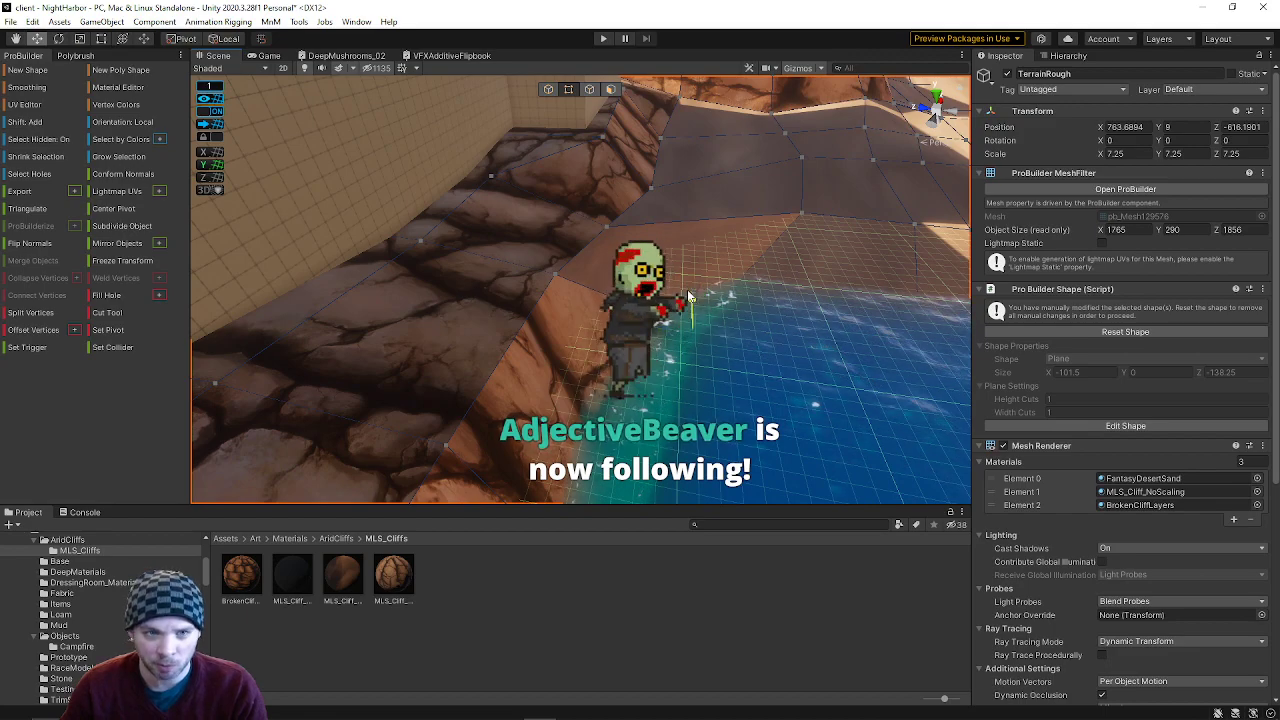
- Connect the selected vertices between the cliff and the beach slope, and select the adjoining triangular face
right_click_drag(690, 298, 578, 262)
key("alt+e")
left_click(610, 89)
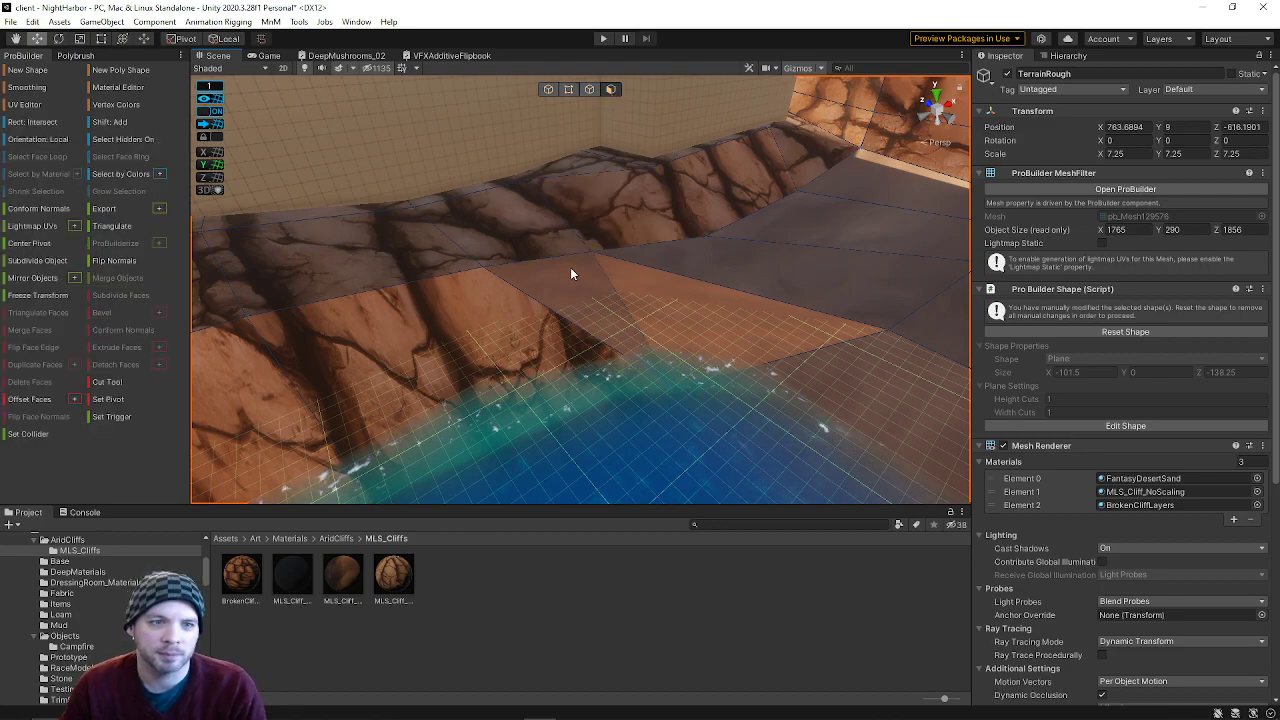
left_click(570, 267)
- At the cliff end under the tower, slide one top vertex along Z and raise the neighbouring corner vertex along Y
right_click_drag(582, 336, 604, 131)
left_click(541, 172)
left_click(660, 346)
left_click(568, 89)
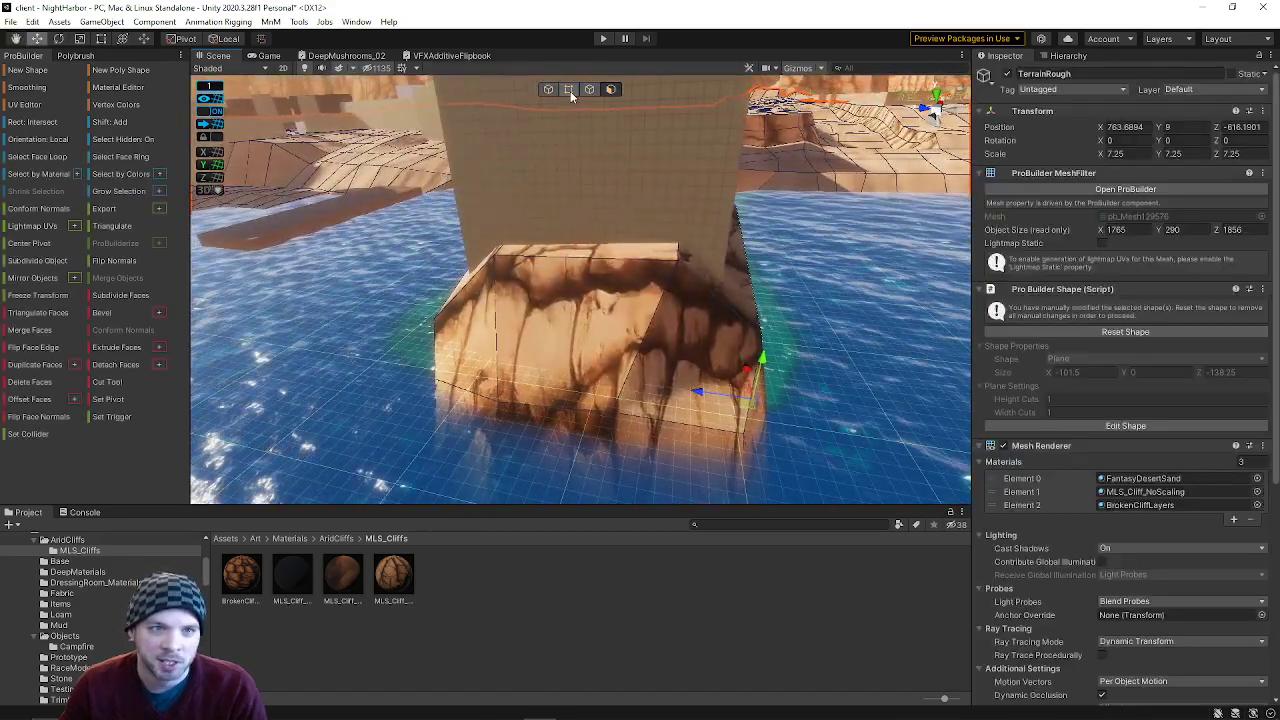
left_click_drag(449, 255, 502, 263)
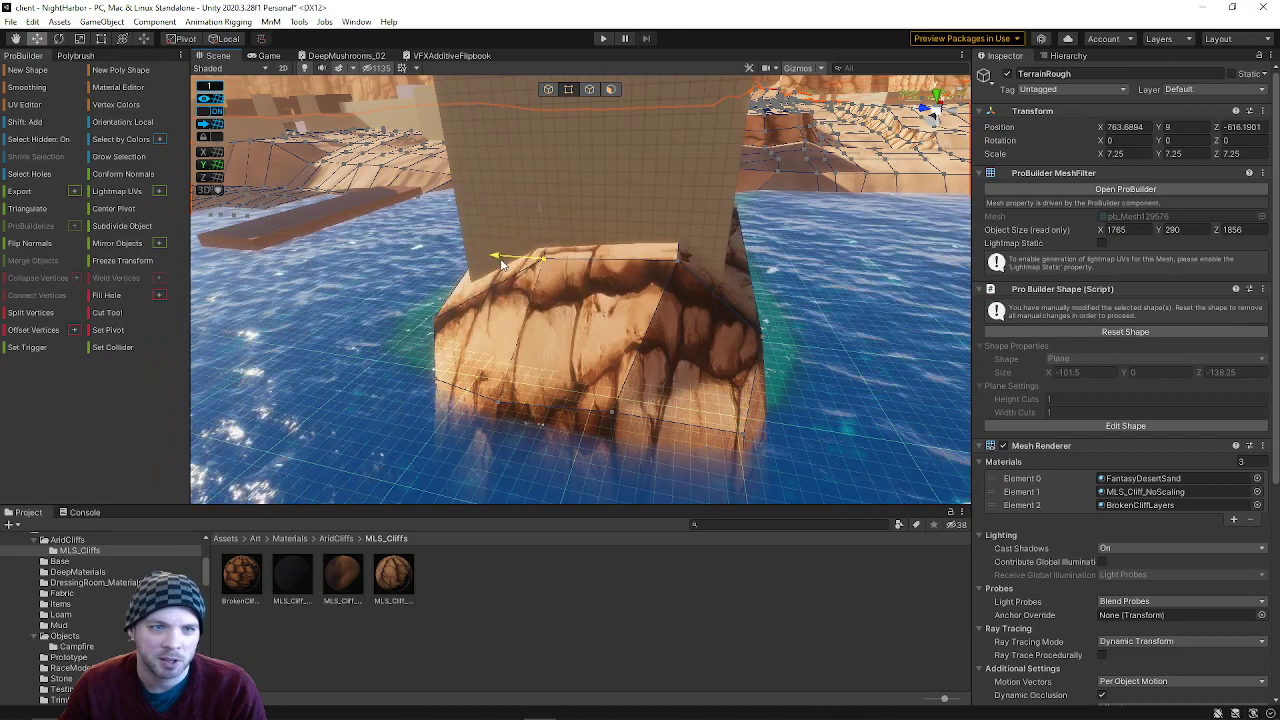
left_click_drag(682, 208, 684, 195)
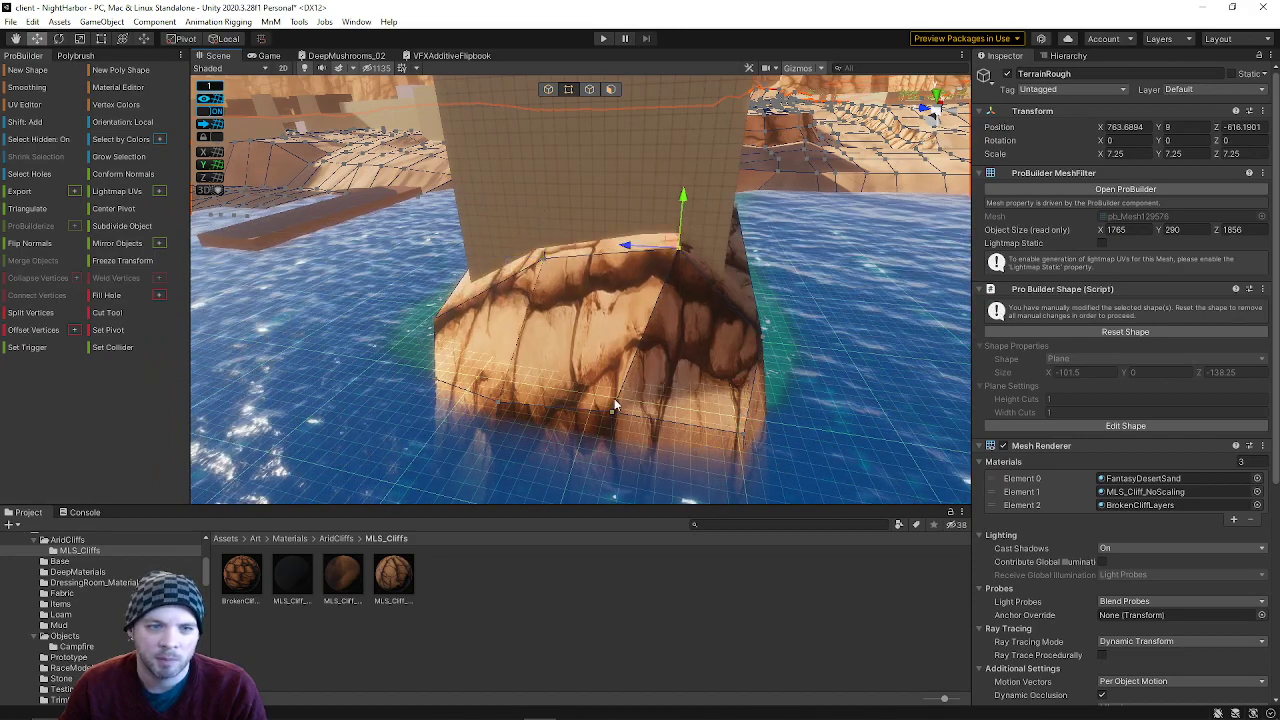
- Move the cliff-edge vertex beside the tower along Y and nudge the neighbouring ledge vertex along Z
right_click_drag(580, 415, 534, 278)
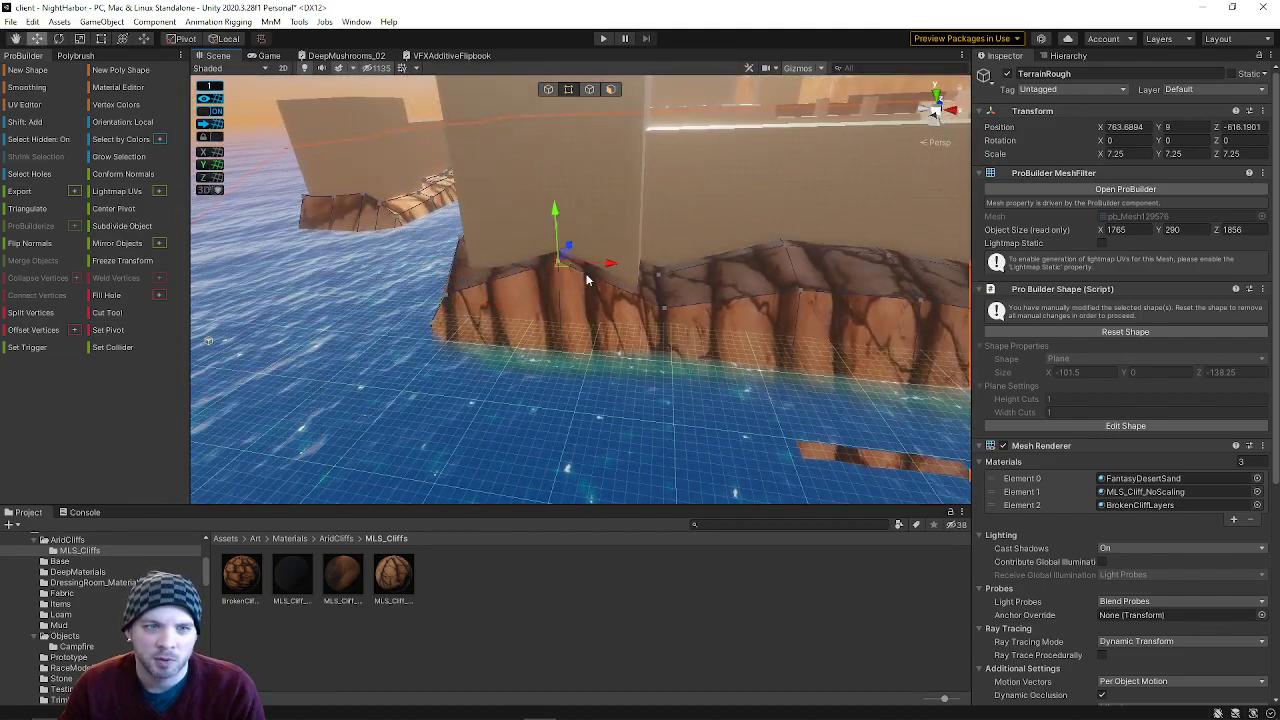
mouse_move(657, 309)
right_mouse_down()
mouse_move(576, 297)
mouse_move(680, 313)
right_mouse_up()
left_click_drag(680, 313, 628, 130)
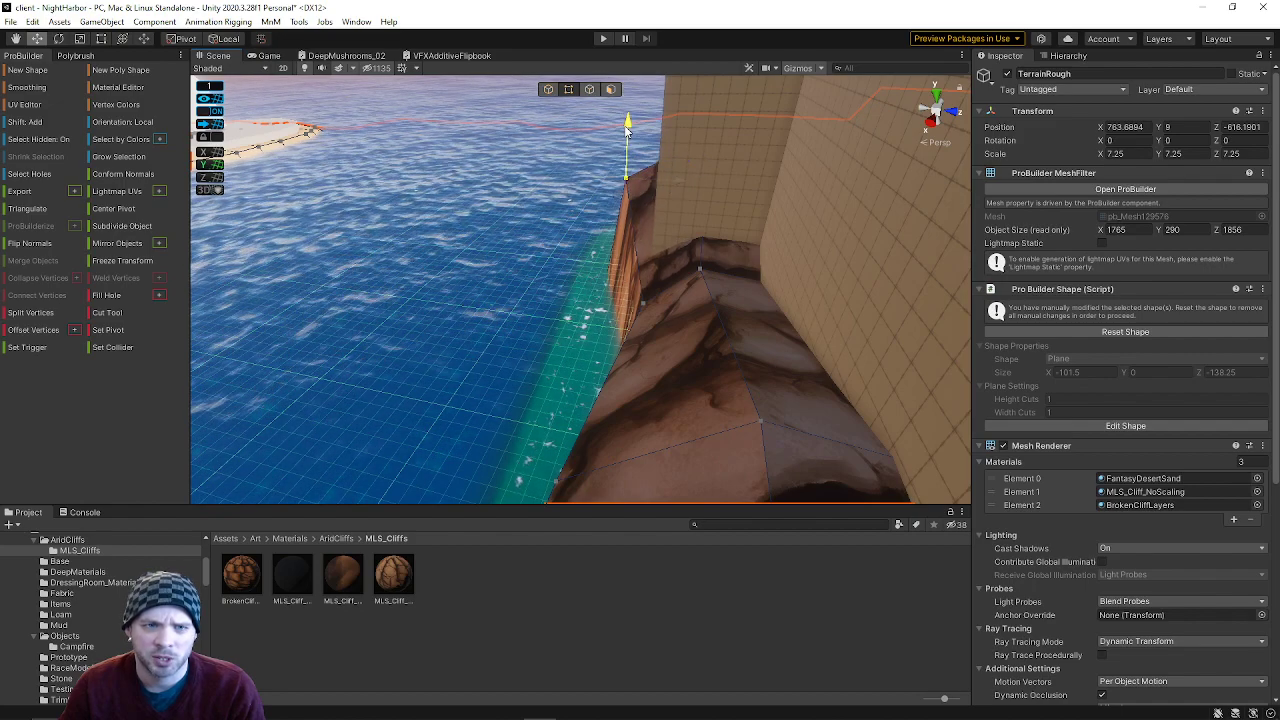
left_click(699, 271)
left_click_drag(754, 282, 771, 283)
- Shift the top vertex of the rocky outcrop at the tower's outer end slightly along X
left_click_drag(648, 300, 1181, 260, "alt")
right_click_drag(1181, 260, 1230, 229)
key("s")
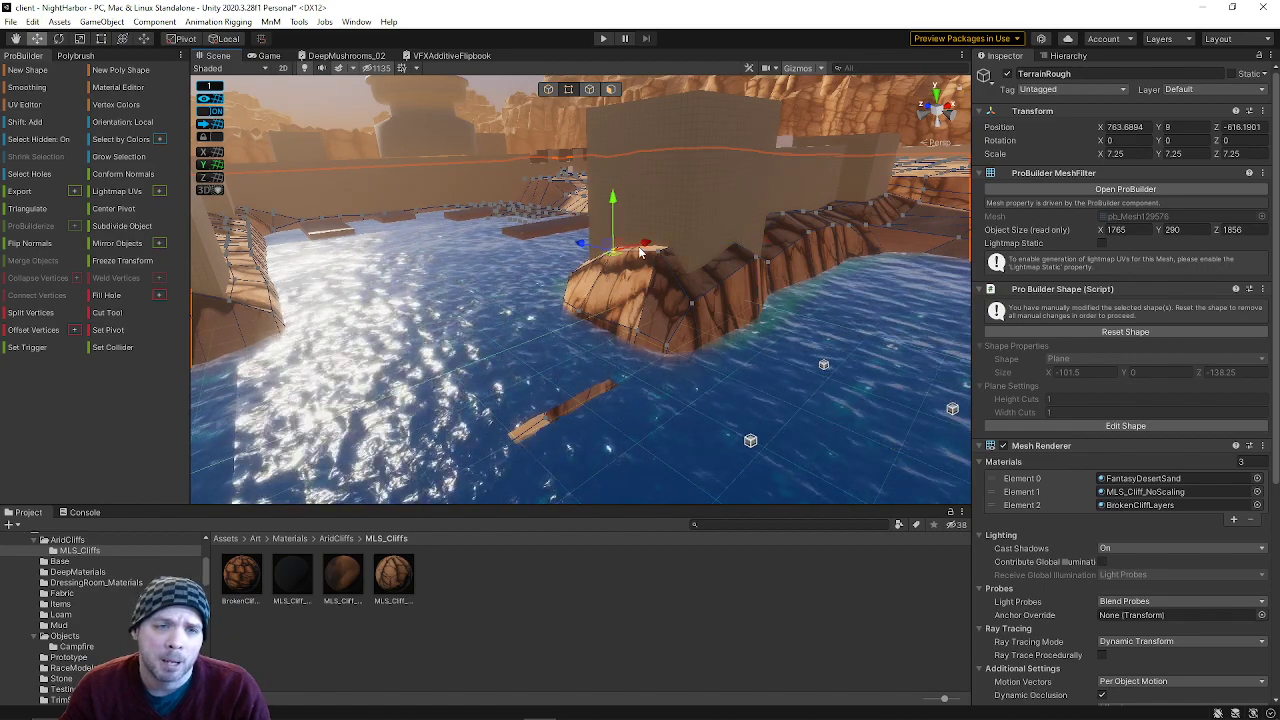
left_click_drag(636, 250, 628, 252)
right_click_drag(600, 312, 682, 247)
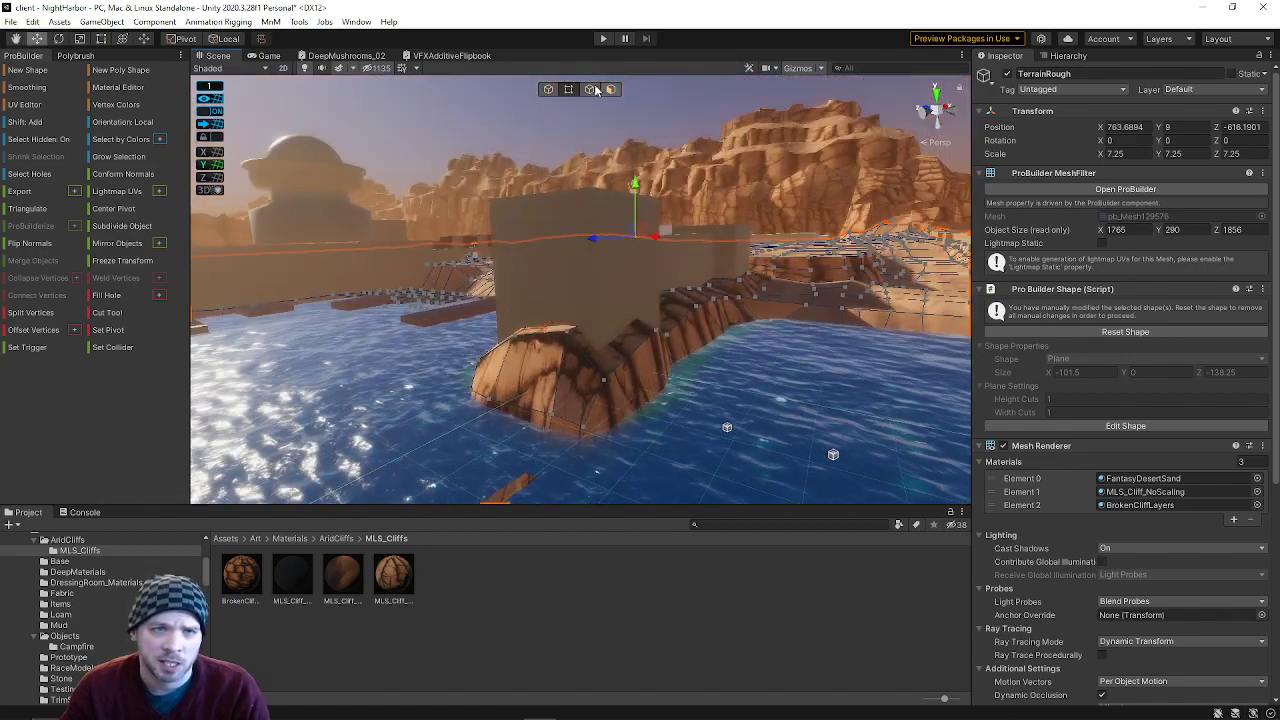
- Inspect the tower block and the rocky outcrop beneath it from several sides against the surrounding harbor
left_click(548, 88)
left_click(610, 294)
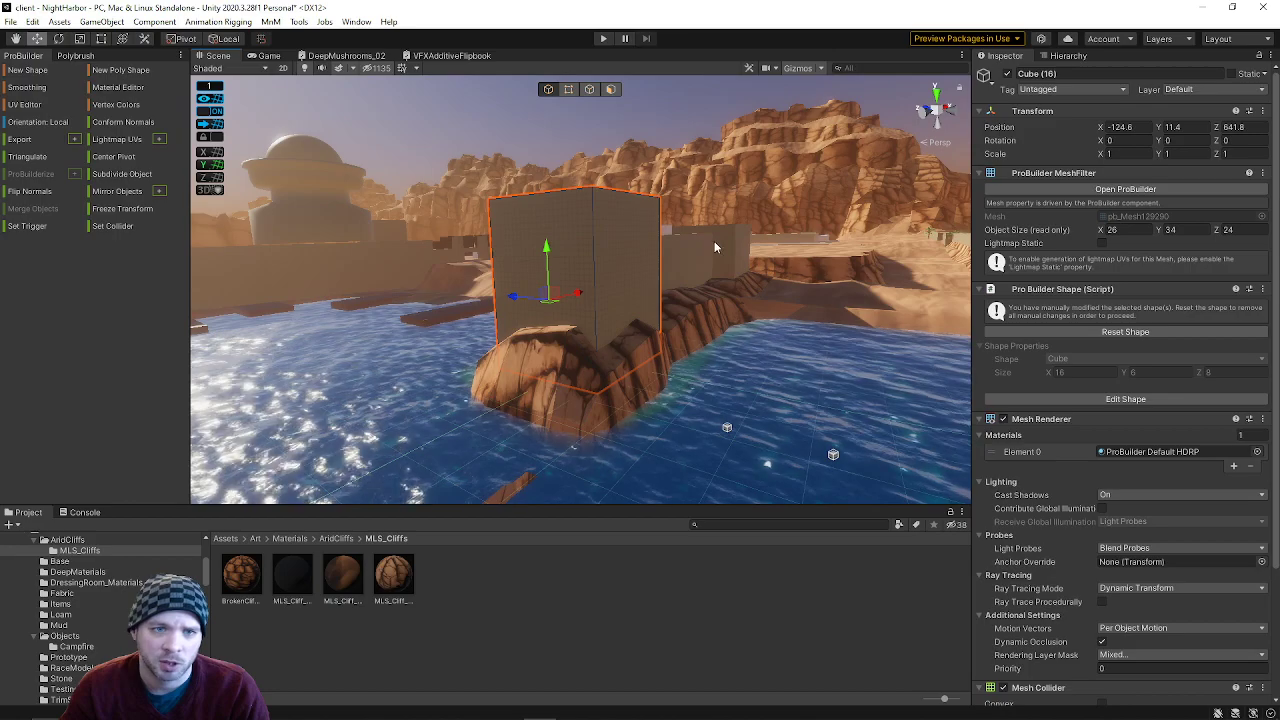
left_click(734, 232)
key("w")
right_click_drag(742, 328, 778, 219)
key("e")
left_click(690, 234)
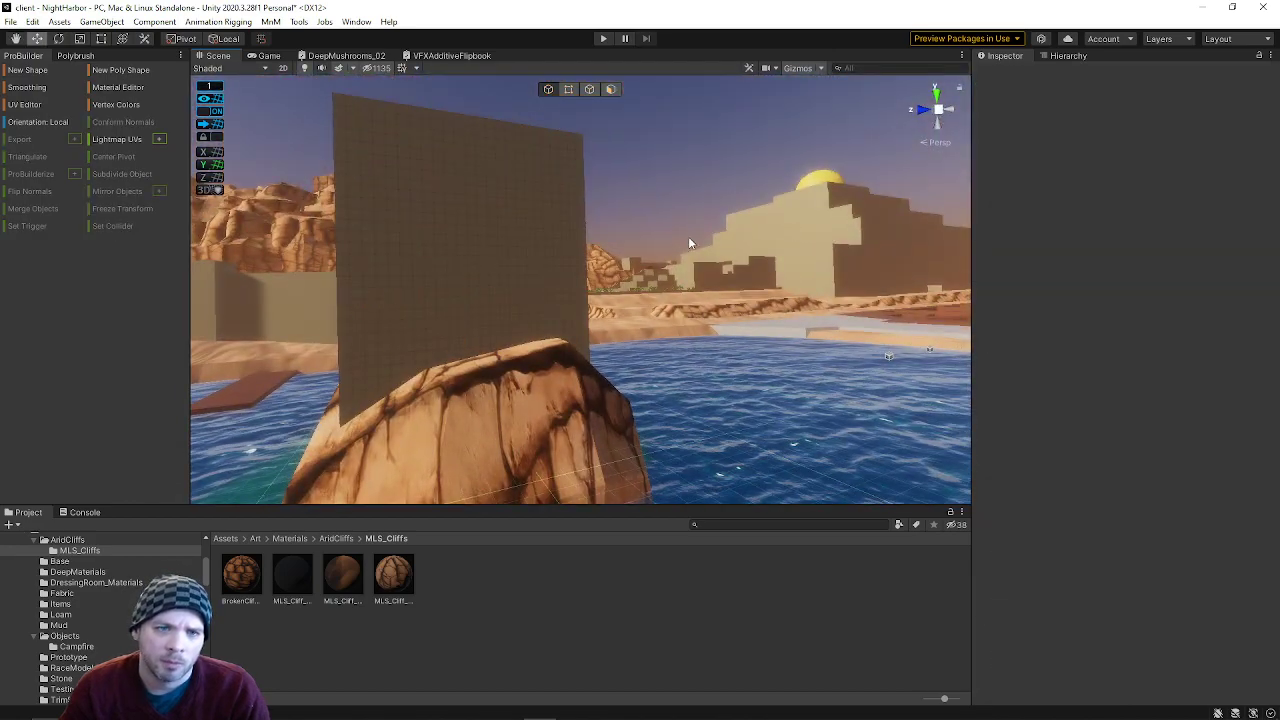
right_click_drag(574, 309, 597, 289)
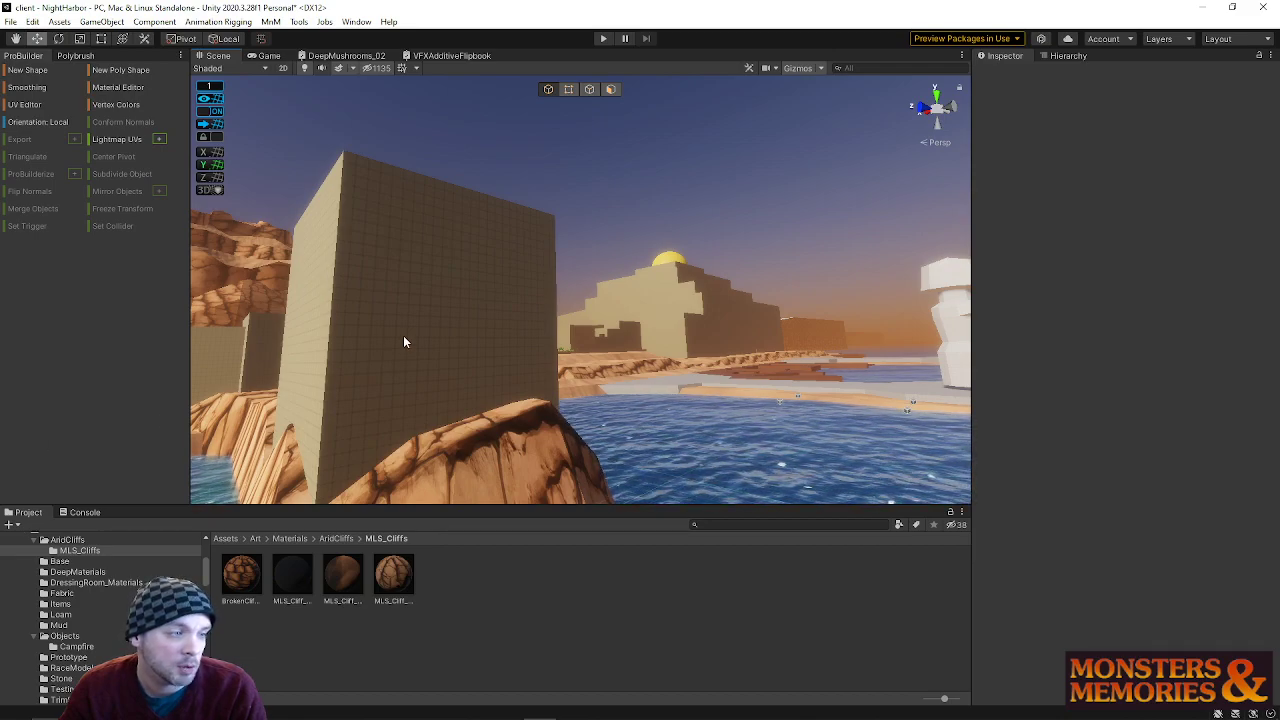
right_click_drag(636, 254, 820, 271)
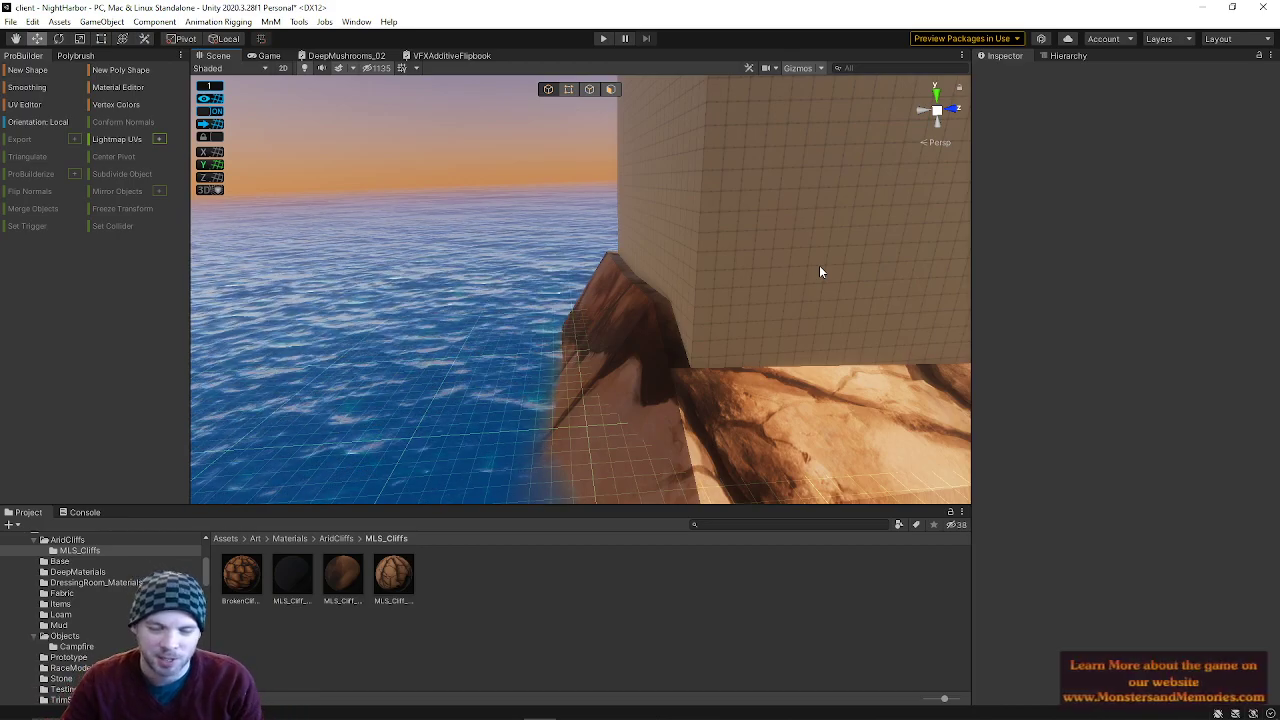
right_click_drag(586, 246, 565, 316)
- On the TerrainRough mesh, select a cliff vertex beneath the wall beside the tower and pull it in toward the wall
left_click(775, 300)
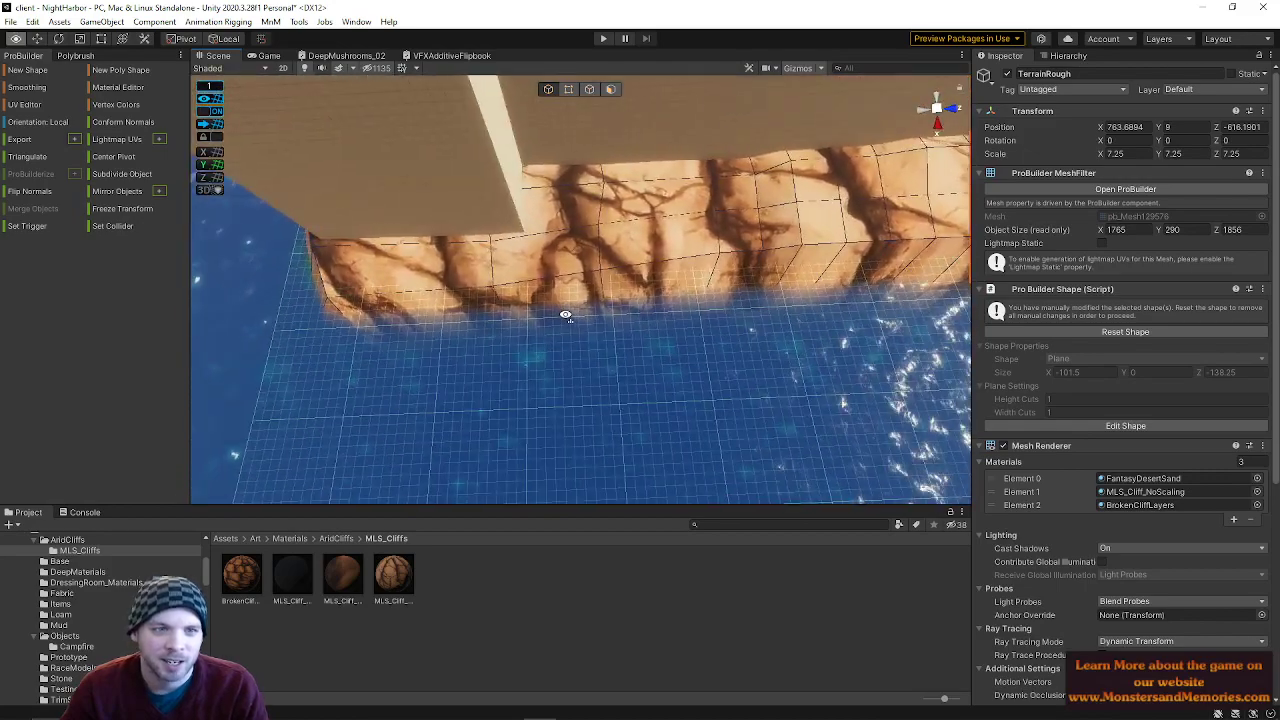
left_click(568, 91)
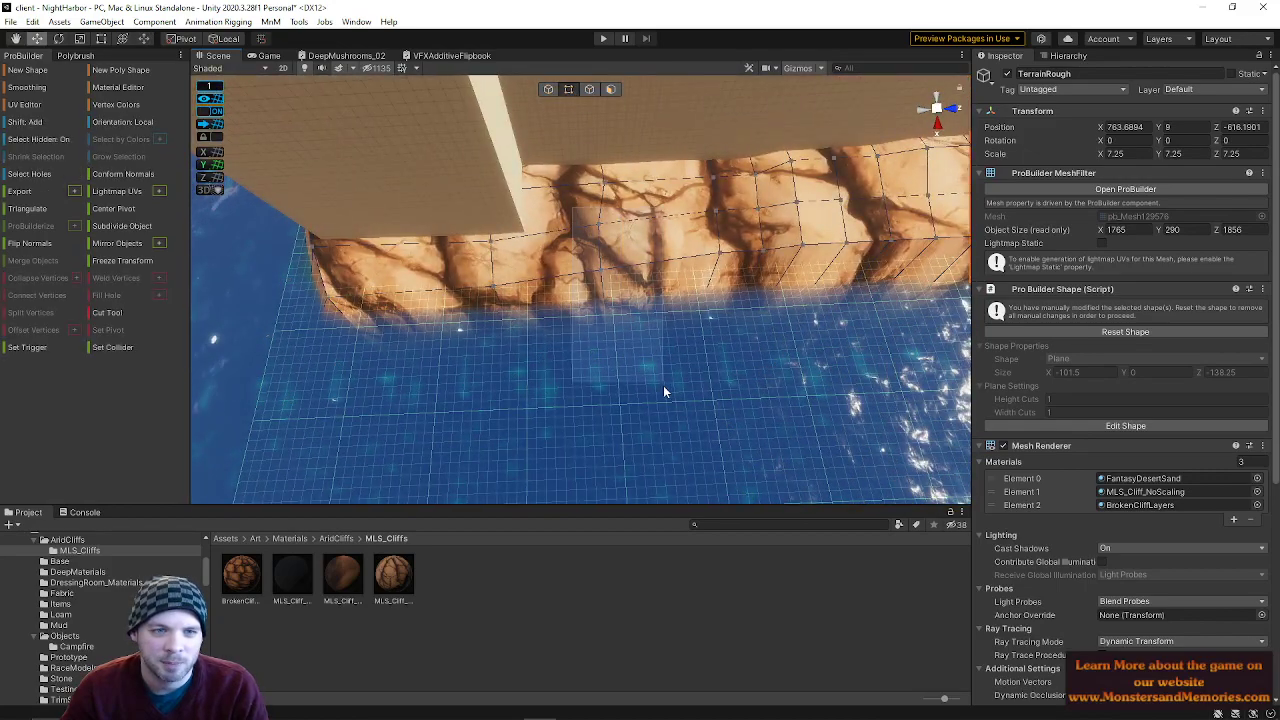
left_click_drag(662, 383, 662, 383)
left_click_drag(603, 270, 637, 183)
- Select the neighbouring row of cliff vertices beneath the wall, nudge them inward along X and lower them along Y
right_click_drag(668, 306, 643, 292)
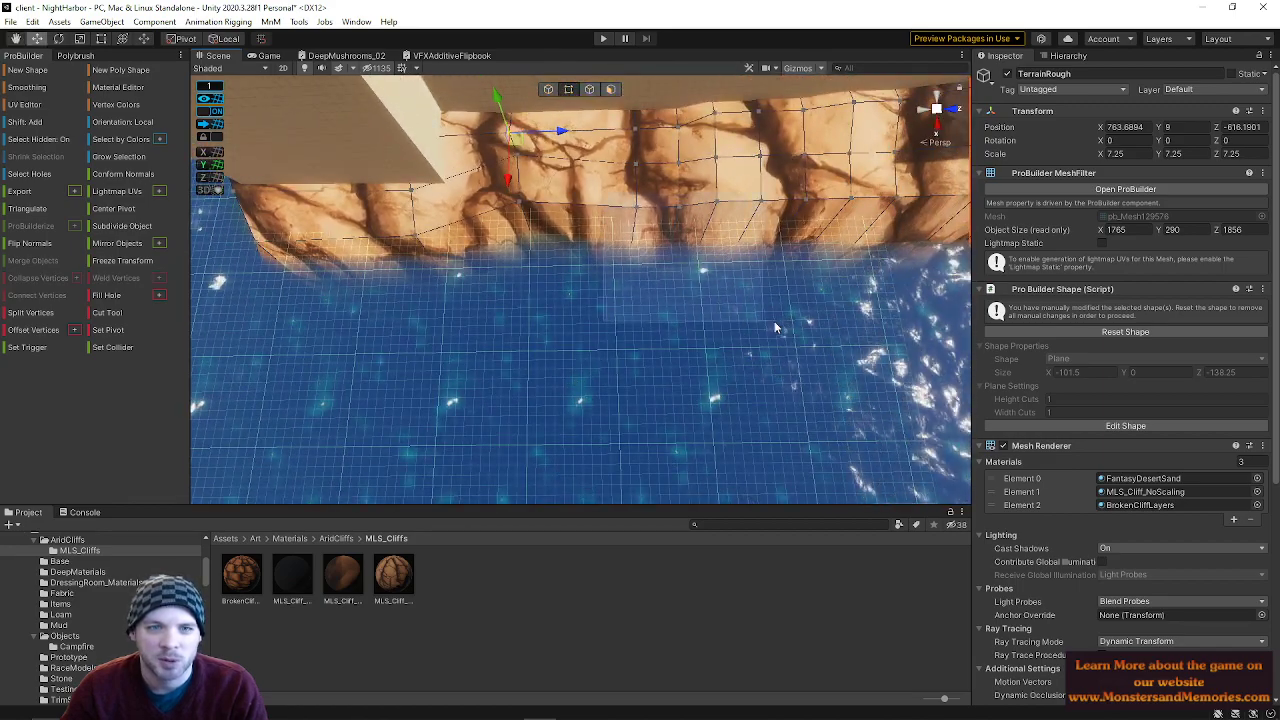
left_click(673, 212)
left_click_drag(615, 197, 847, 350)
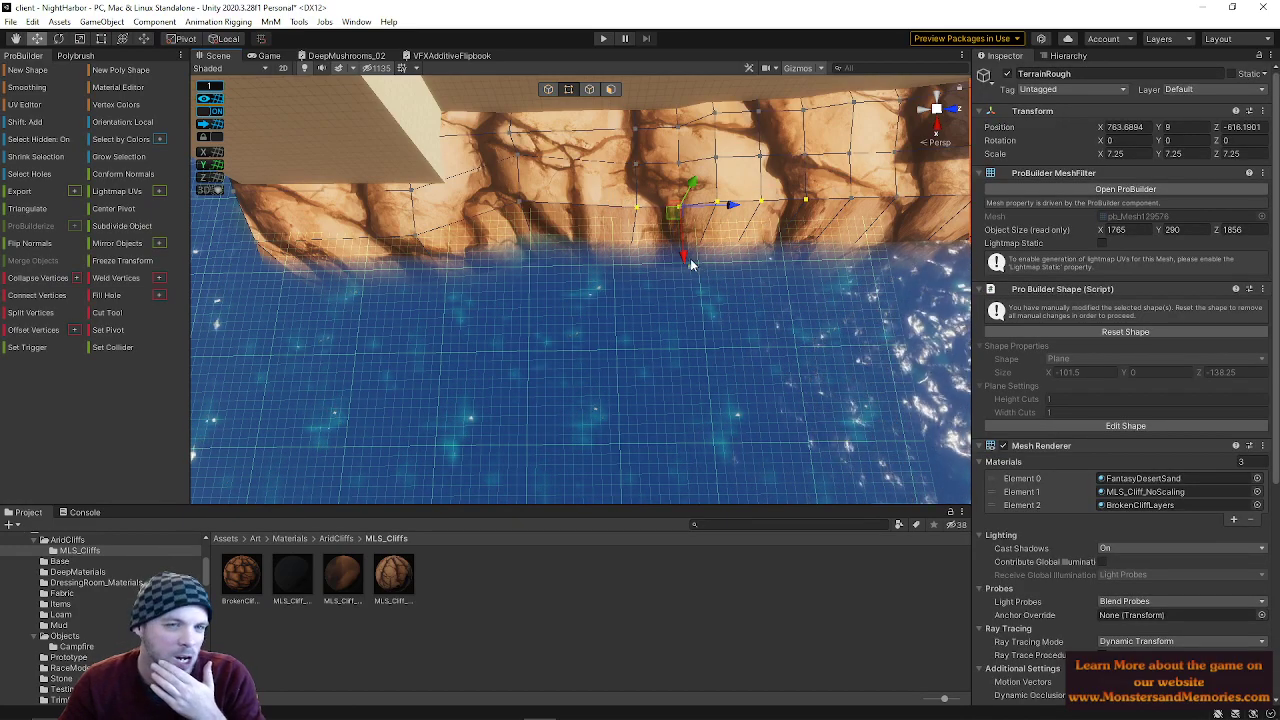
left_click_drag(683, 255, 682, 240)
right_click_drag(677, 204, 655, 140)
key("w")
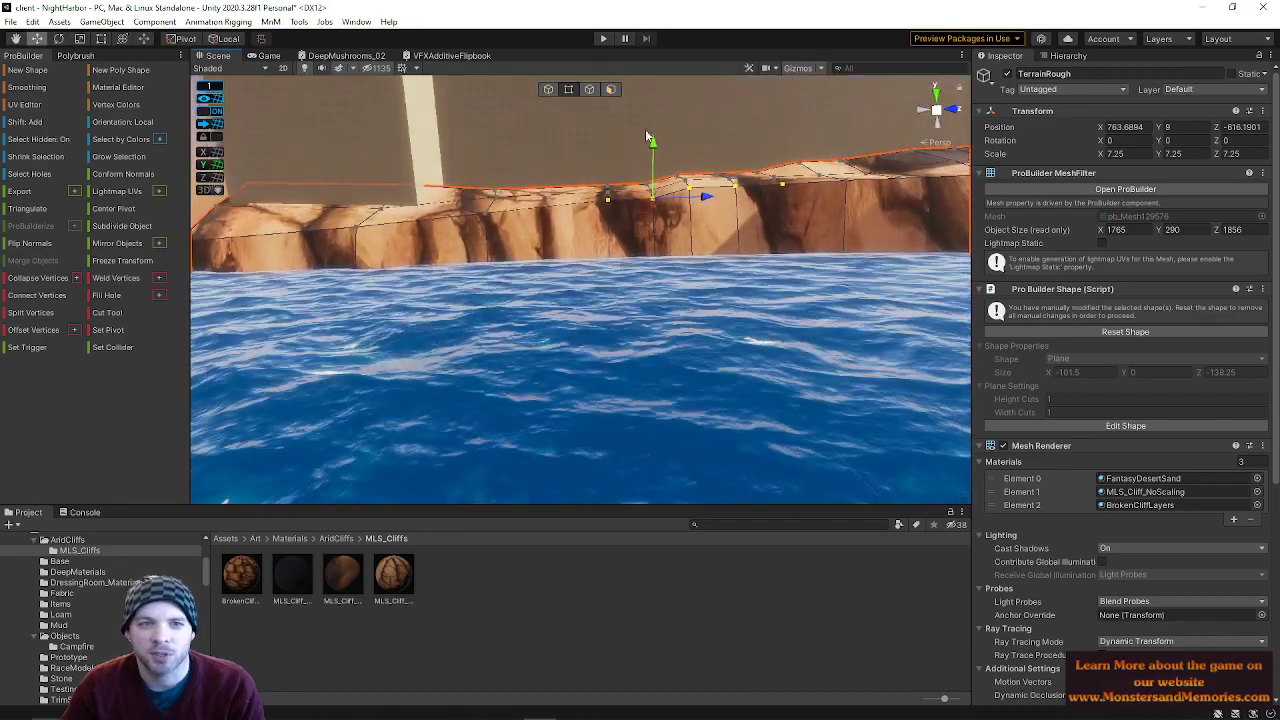
left_click_drag(650, 137, 651, 173)
- Slide the cliff vertices beneath the wall along Z, including the vertical pairs below the waterline
left_click_drag(693, 225, 669, 225)
right_click_drag(669, 225, 553, 215)
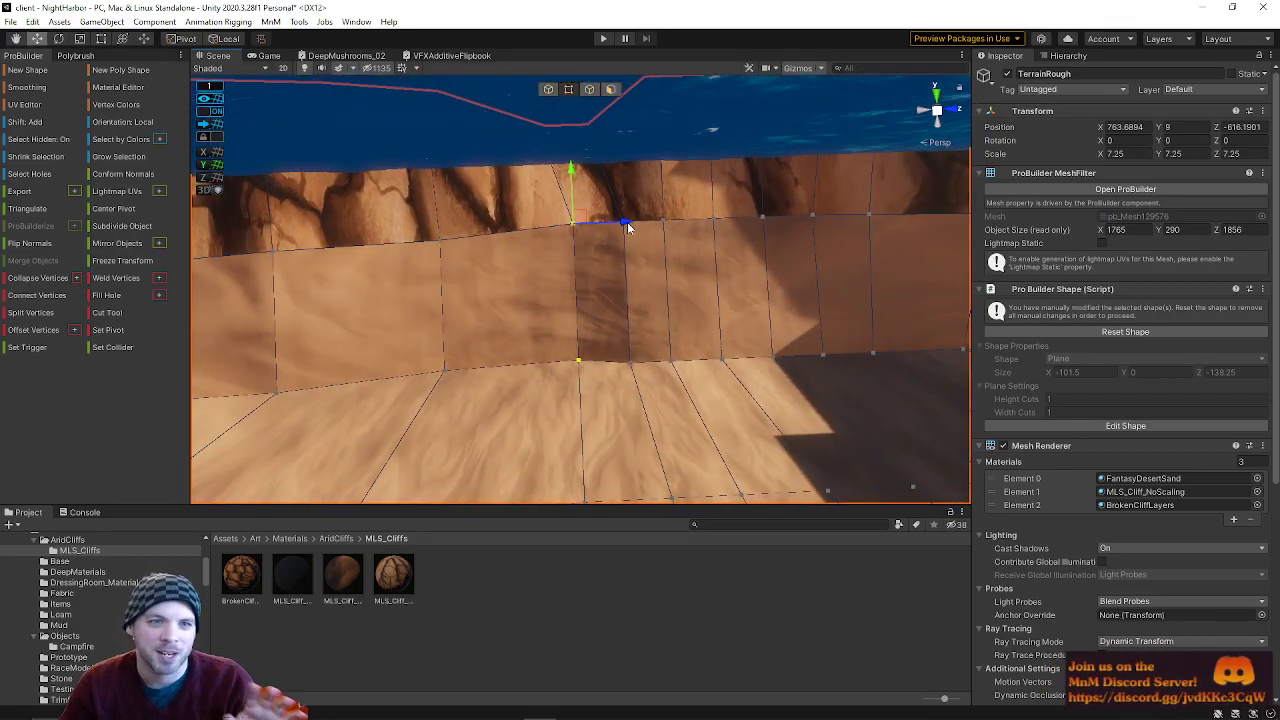
left_click_drag(628, 228, 566, 228)
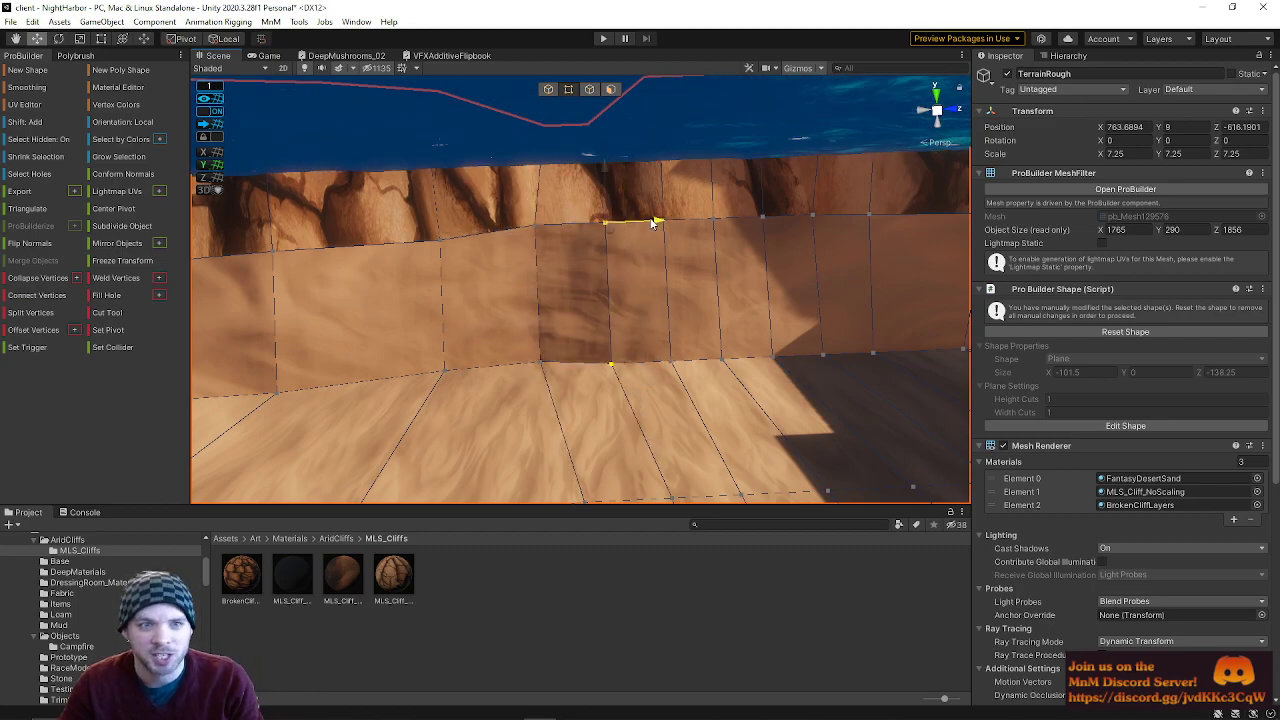
- Reposition the top-rim vertices at the outcrop's outer end under the tower, sliding the corner vertex along Z
right_click_drag(578, 256, 952, 248)
right_click_drag(944, 237, 652, 304)
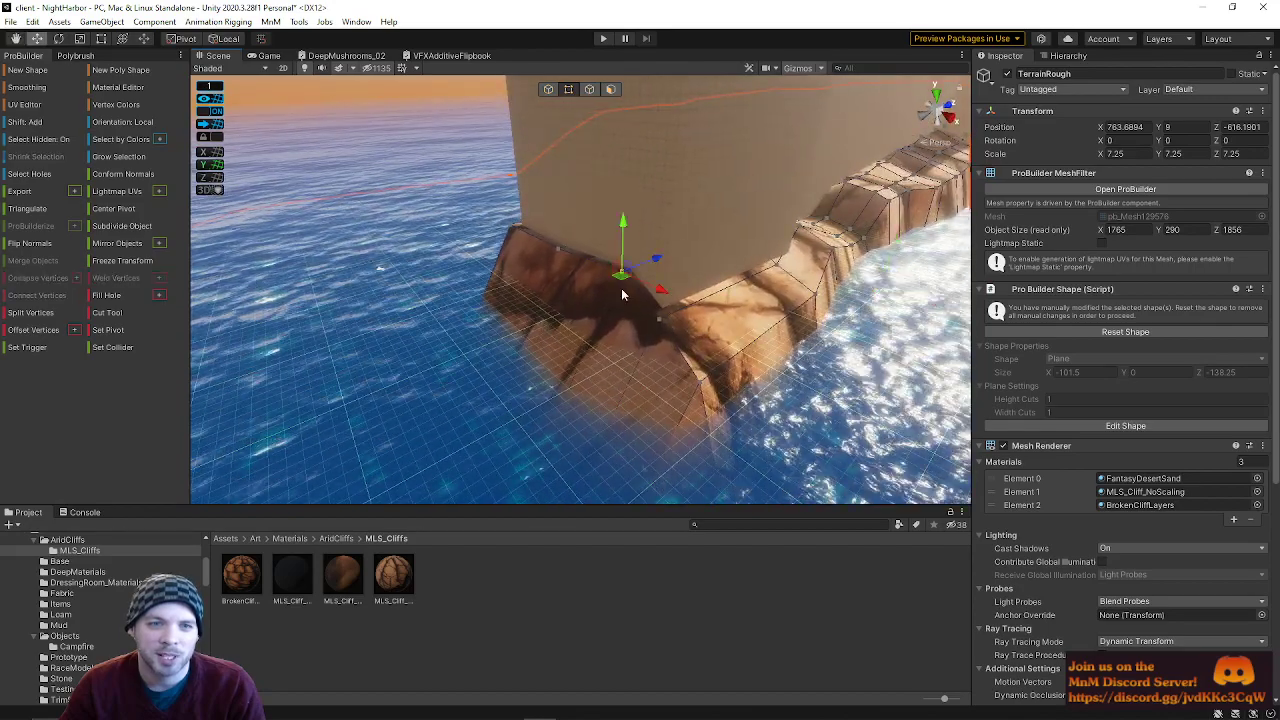
left_click(550, 264)
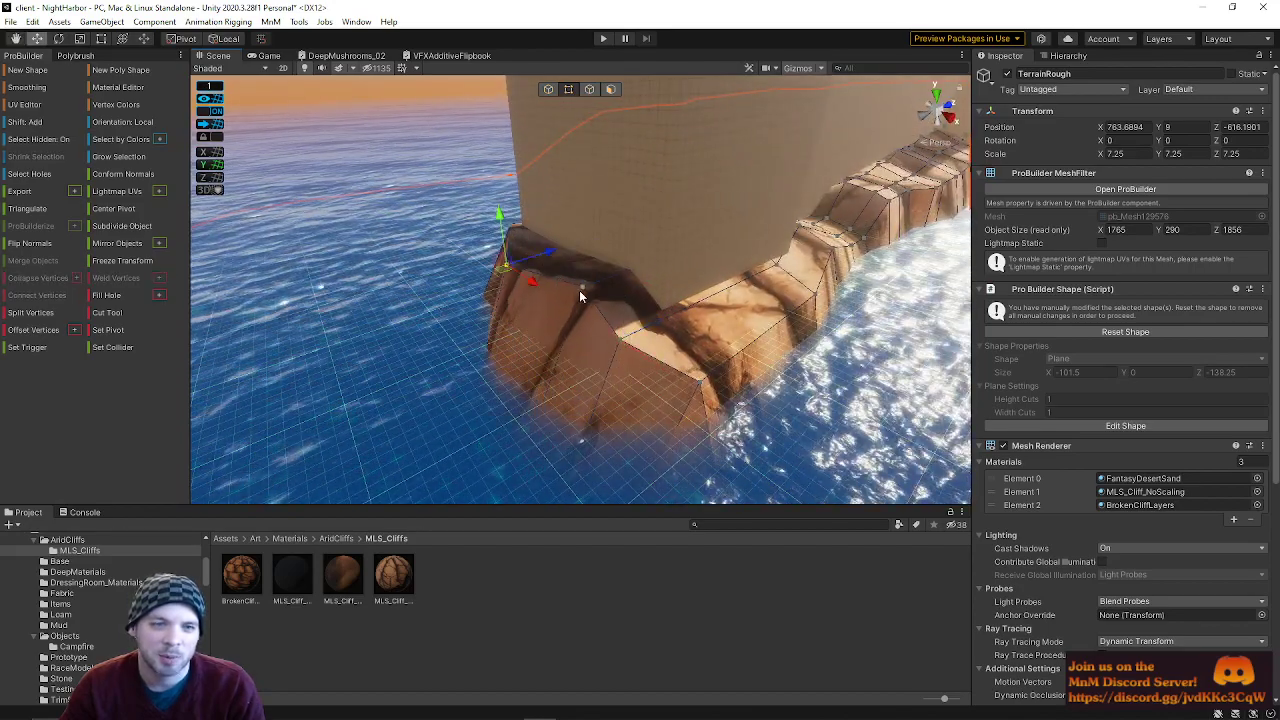
right_click_drag(594, 289, 853, 295)
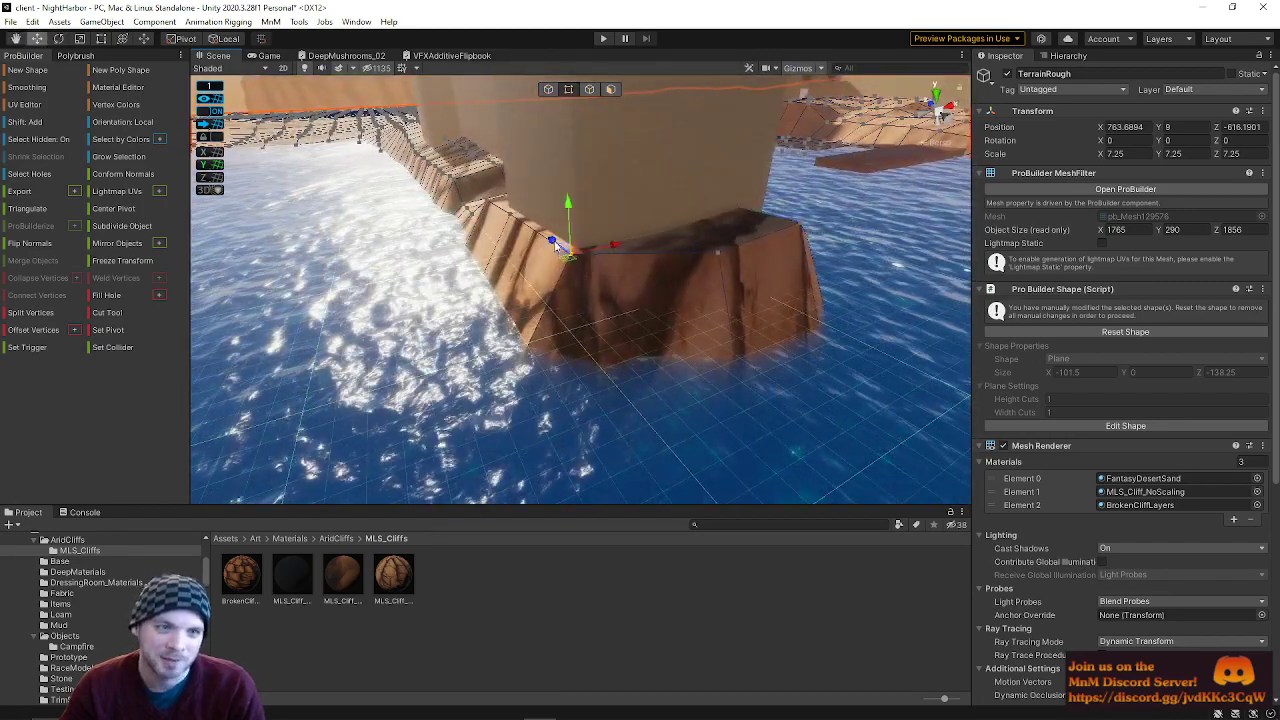
left_click_drag(555, 241, 582, 265)
- Move the outcrop's base corner vertex on the seabed along Z and X to reshape the cliff foot
right_click_drag(613, 250, 666, 185)
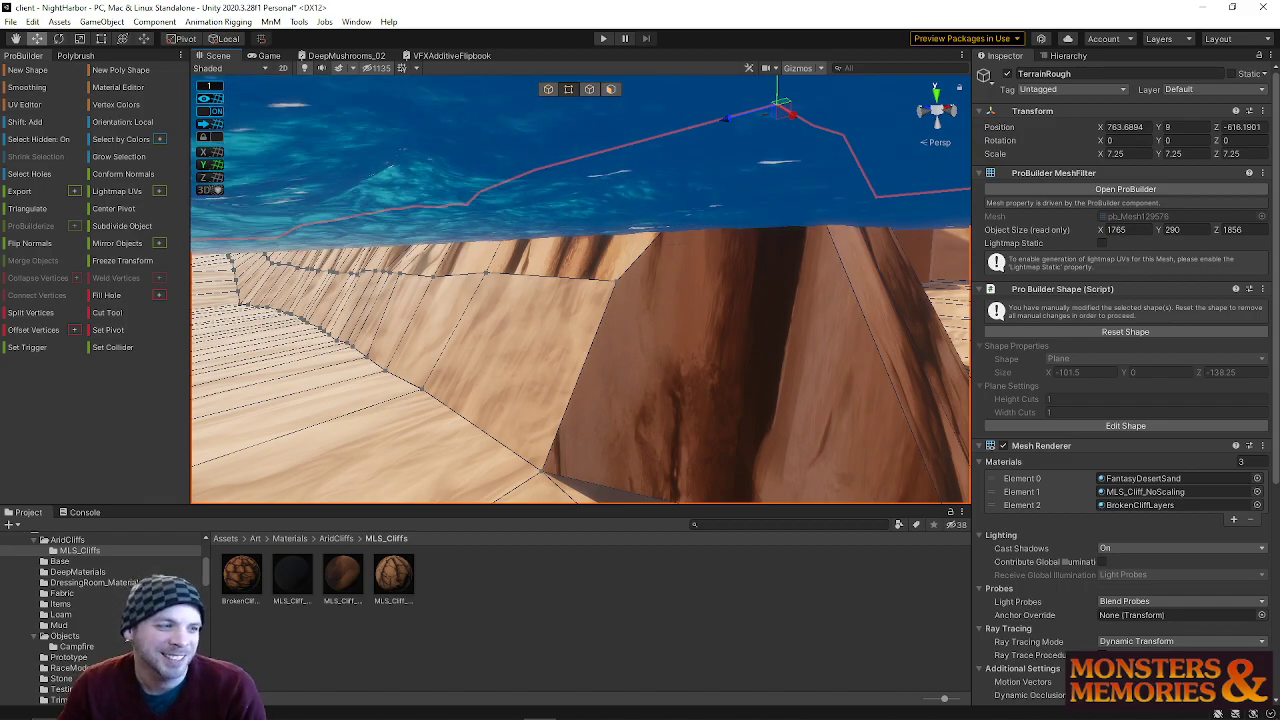
right_click_drag(623, 331, 572, 353)
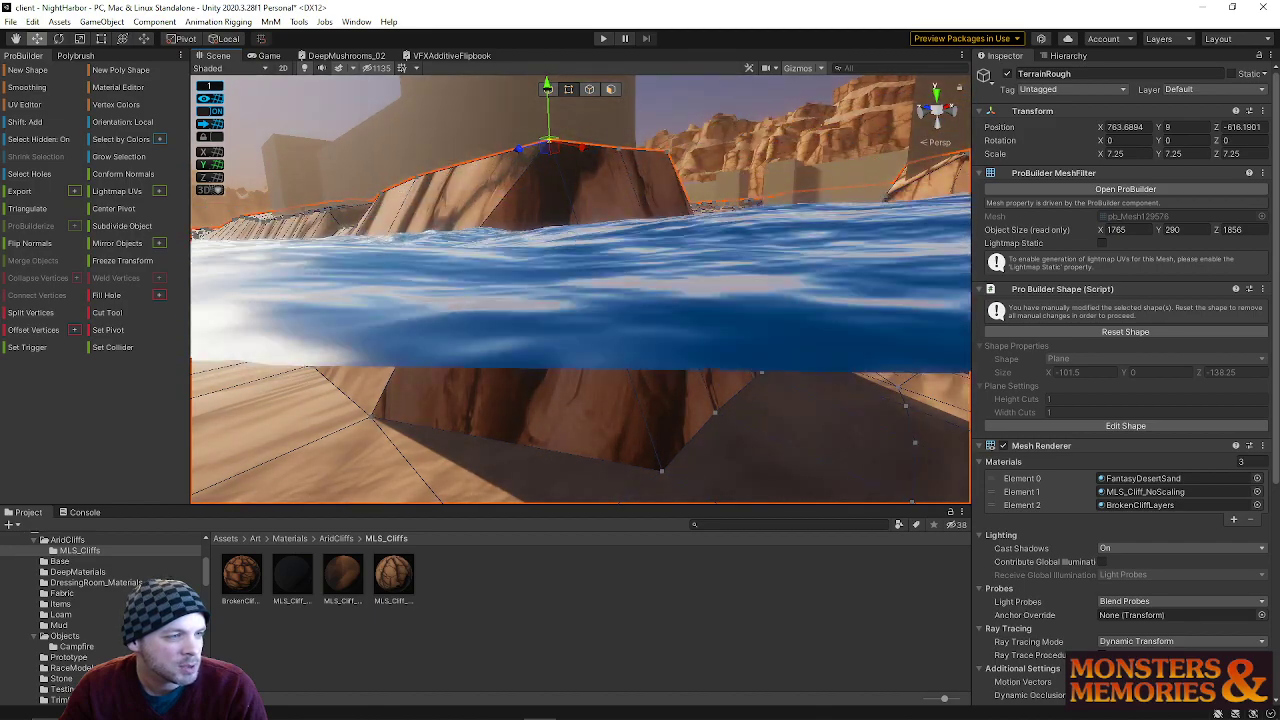
right_click_drag(530, 376, 506, 406)
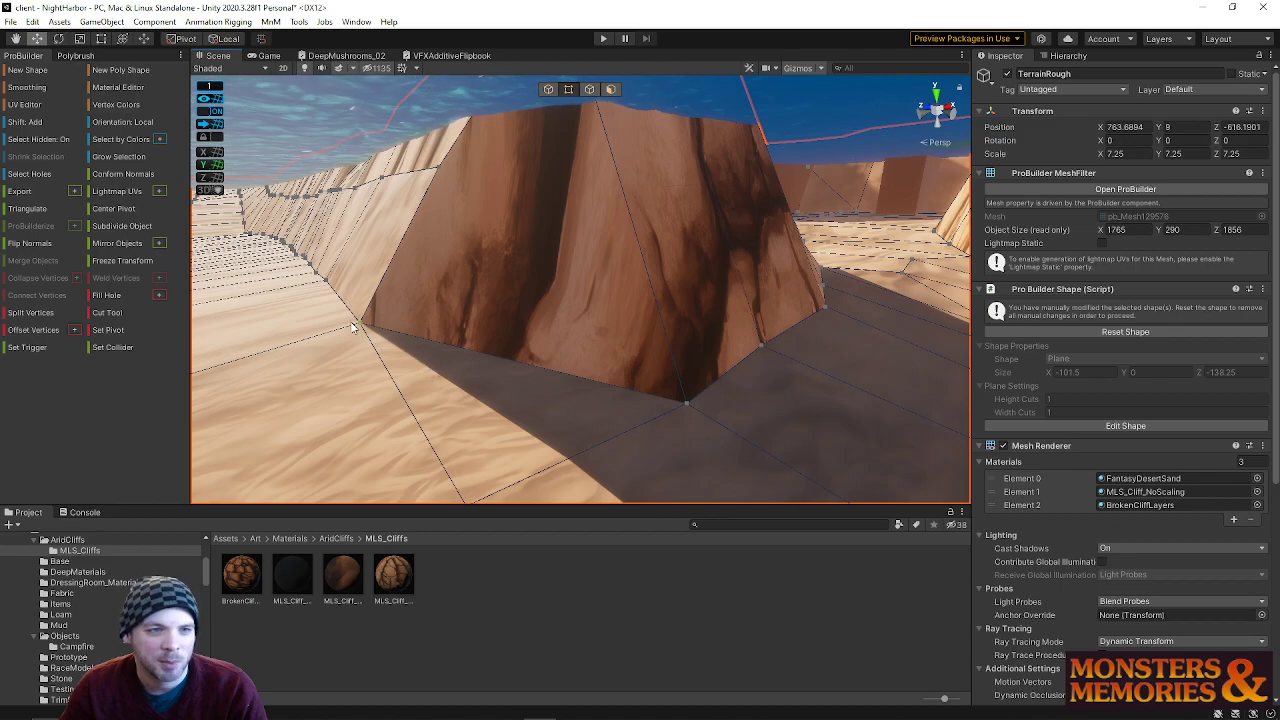
right_click_drag(373, 319, 453, 336)
left_click_drag(453, 336, 575, 351)
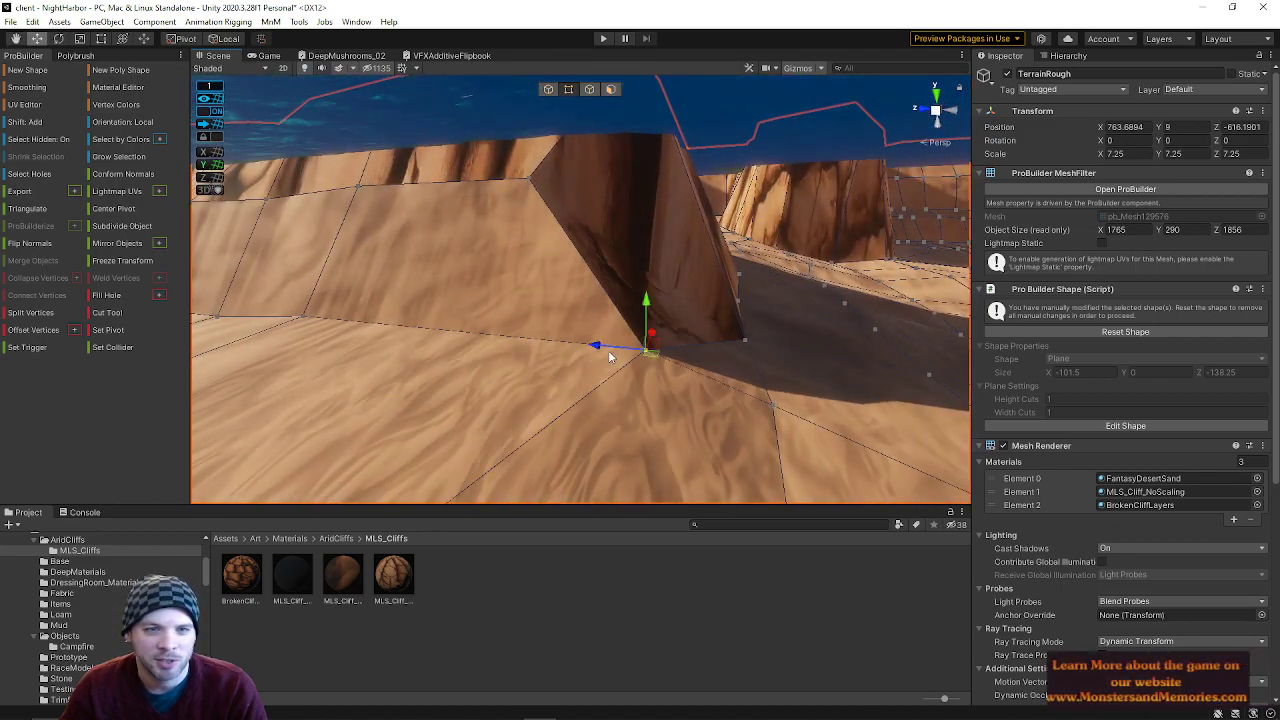
right_click_drag(648, 342, 509, 367)
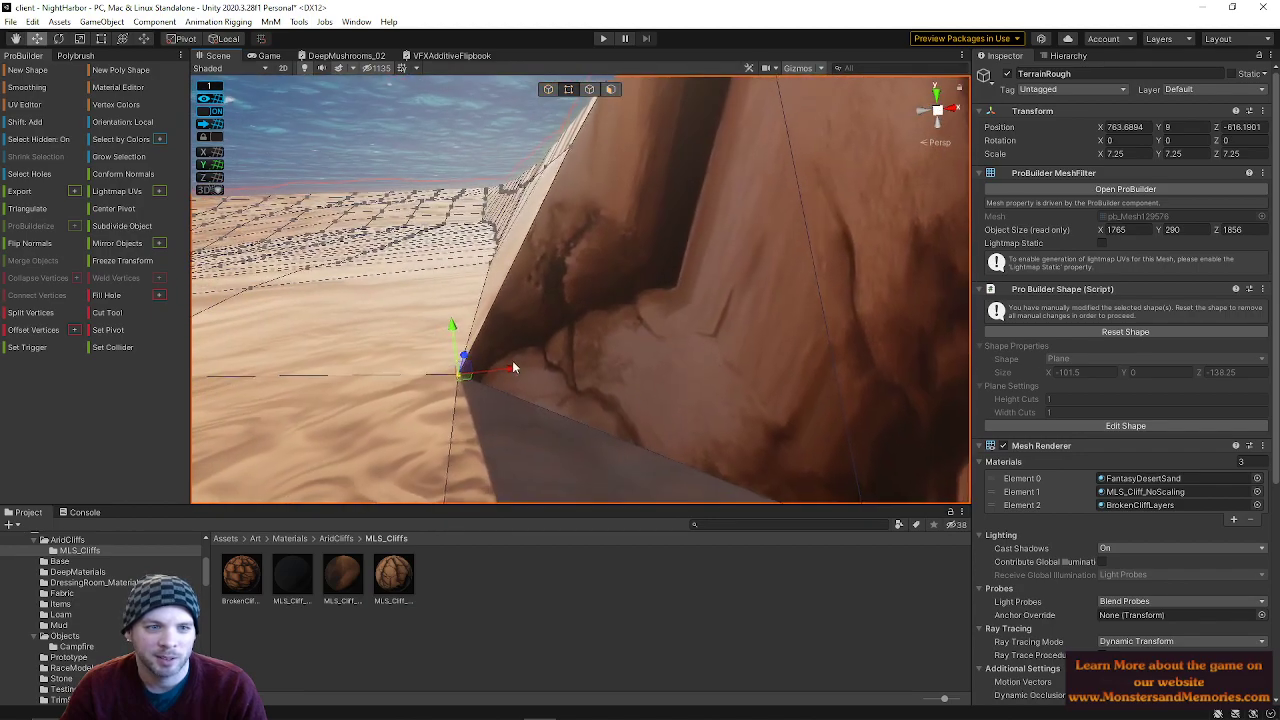
left_click_drag(507, 371, 581, 374)
- Cut across the outcrop's submerged face from its side vertex to the neighbouring vertical edge
right_click_drag(642, 381, 718, 332)
mouse_move(659, 298)
right_mouse_down()
mouse_move(634, 271)
mouse_move(655, 281)
mouse_move(453, 268)
mouse_move(485, 314)
mouse_move(546, 263)
mouse_move(563, 280)
mouse_move(644, 290)
right_mouse_up()
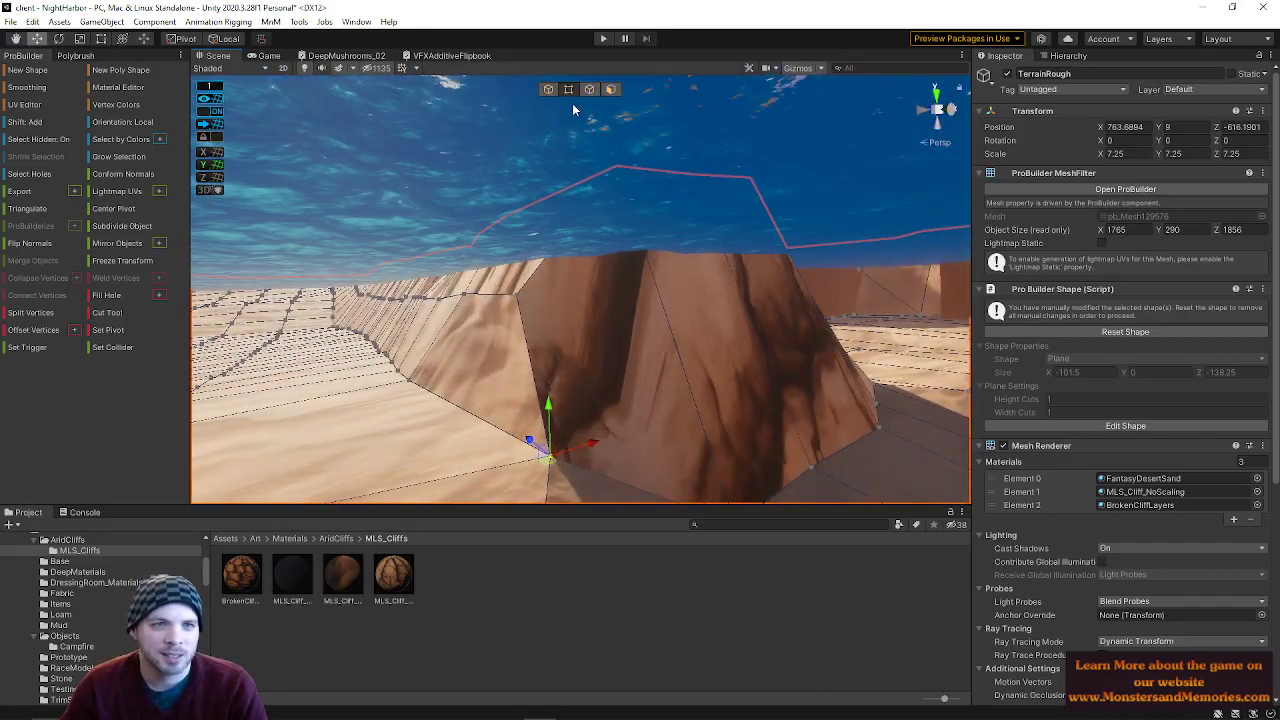
left_click(521, 300)
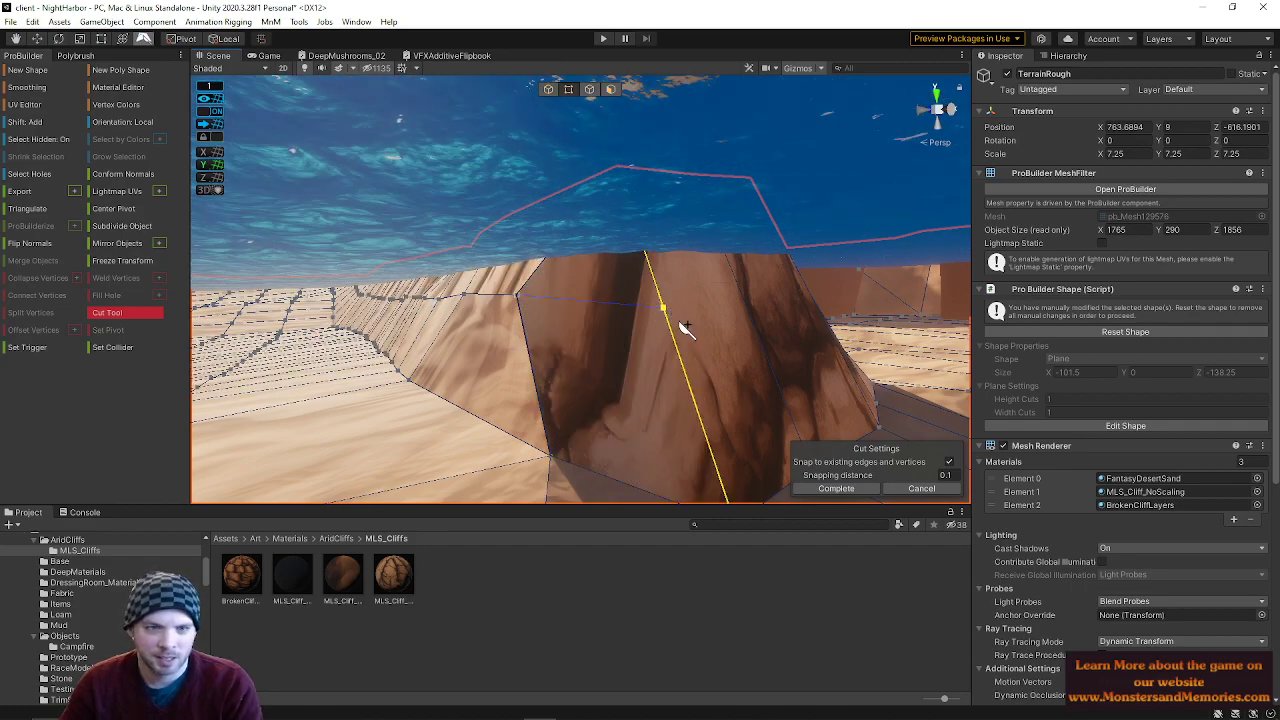
key("Return")
- Use the Cut Tool to split the submerged face on the outcrop's opposite side from its side vertex to the adjacent edge
right_click_drag(719, 336, 394, 175)
key("w")
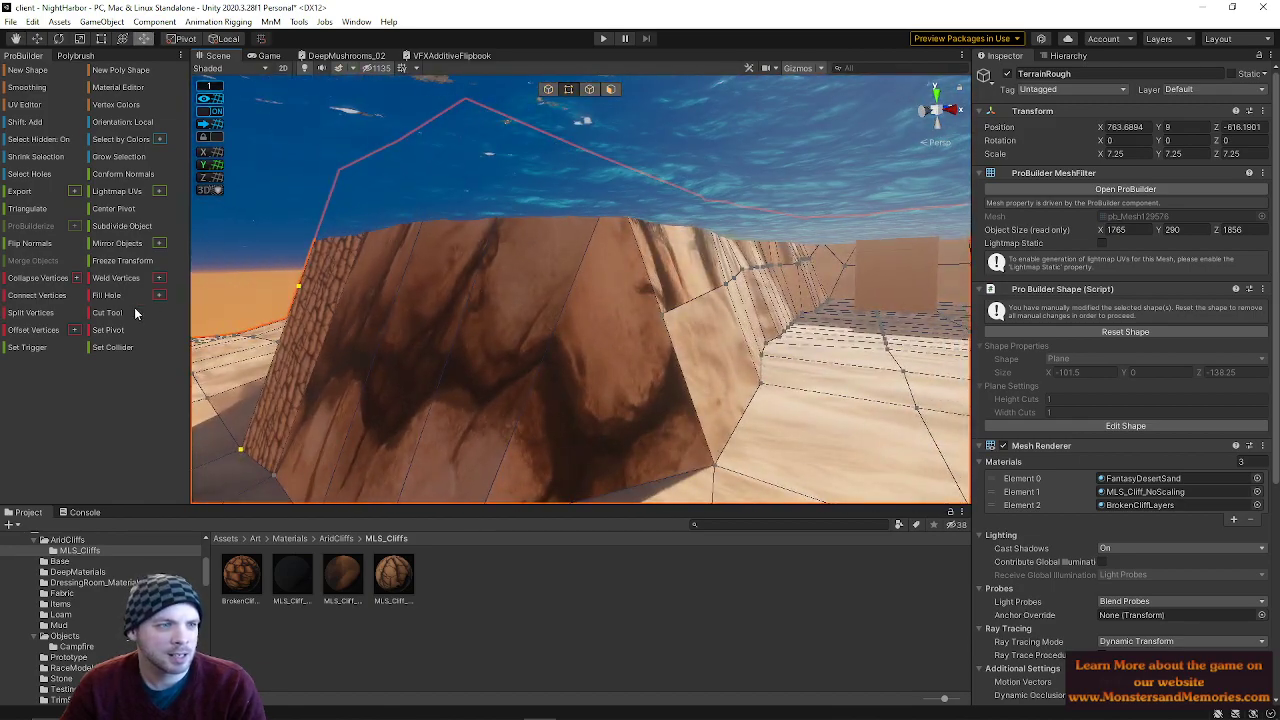
left_click(107, 312)
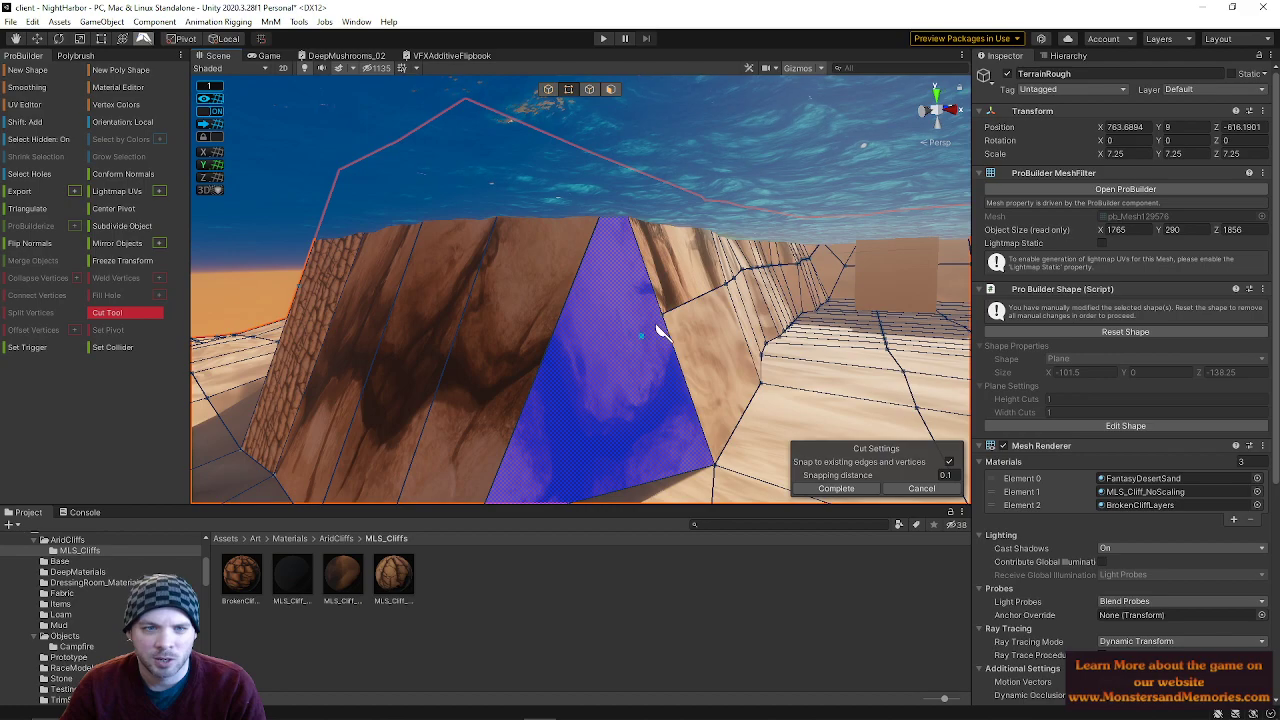
left_click(643, 319)
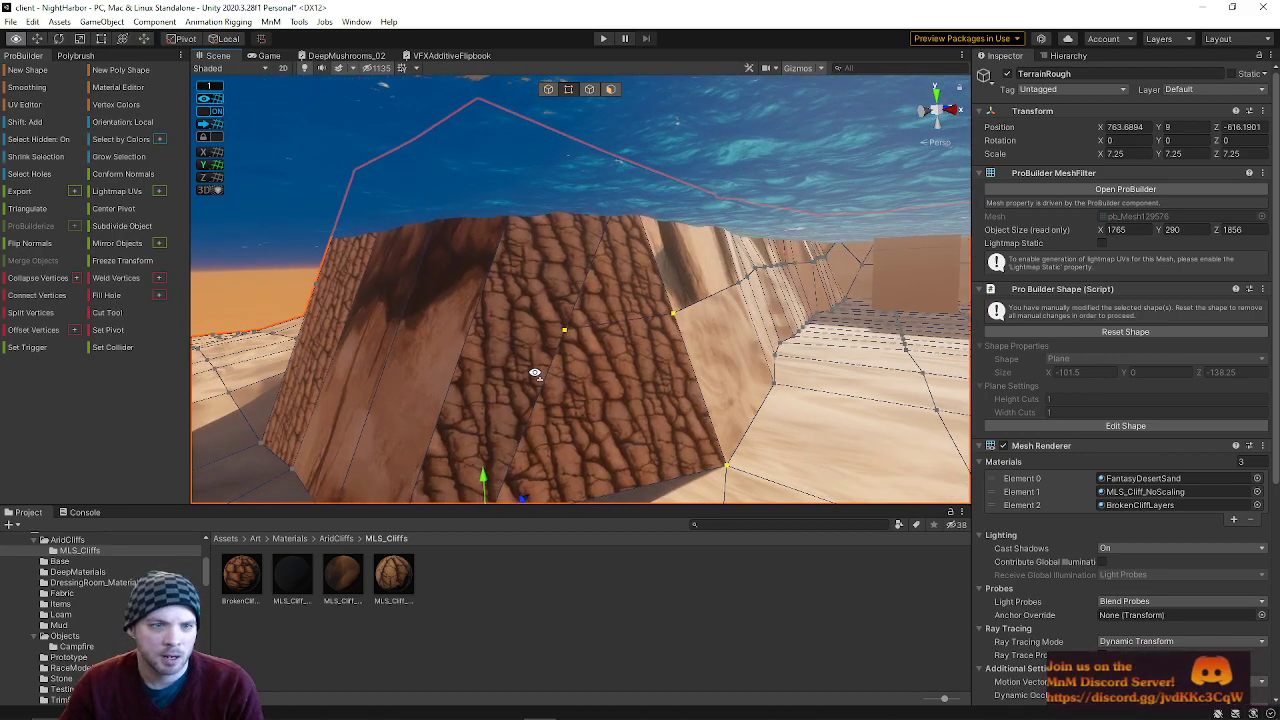
left_click_drag(534, 371, 631, 370, "alt")
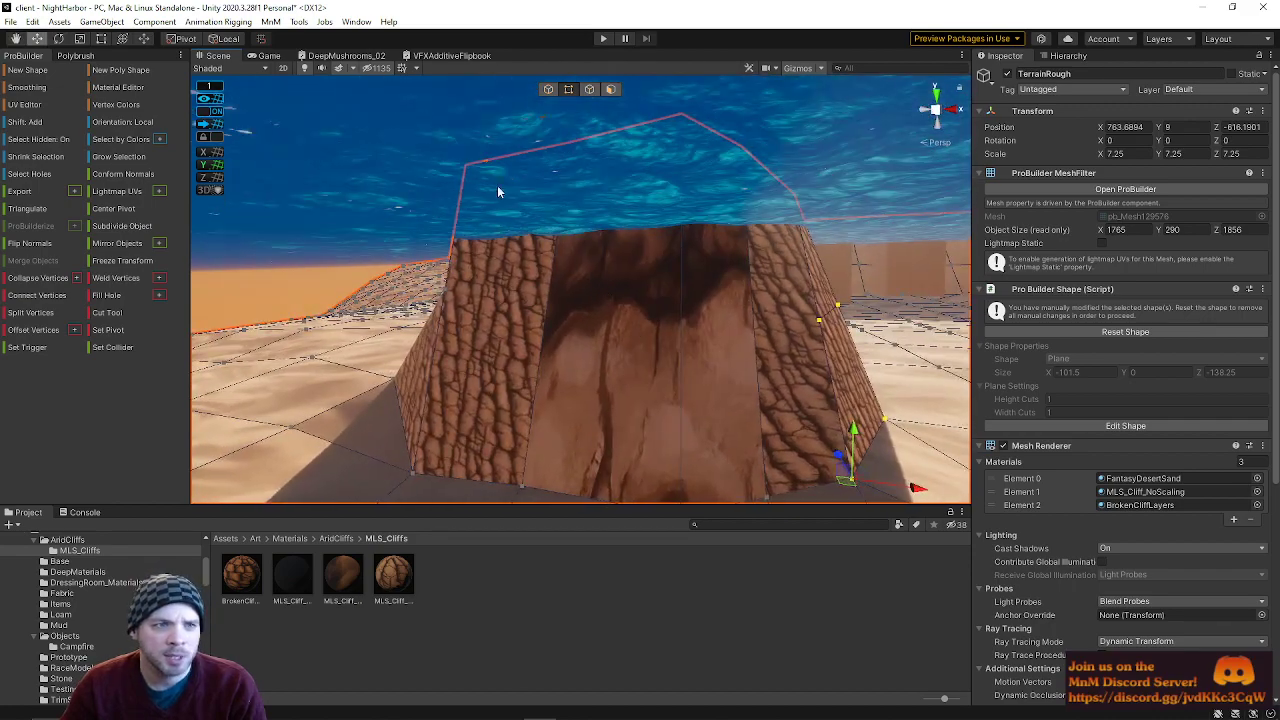
- Insert a horizontal edge across the outcrop's submerged front faces between their vertical edges
left_click(589, 90)
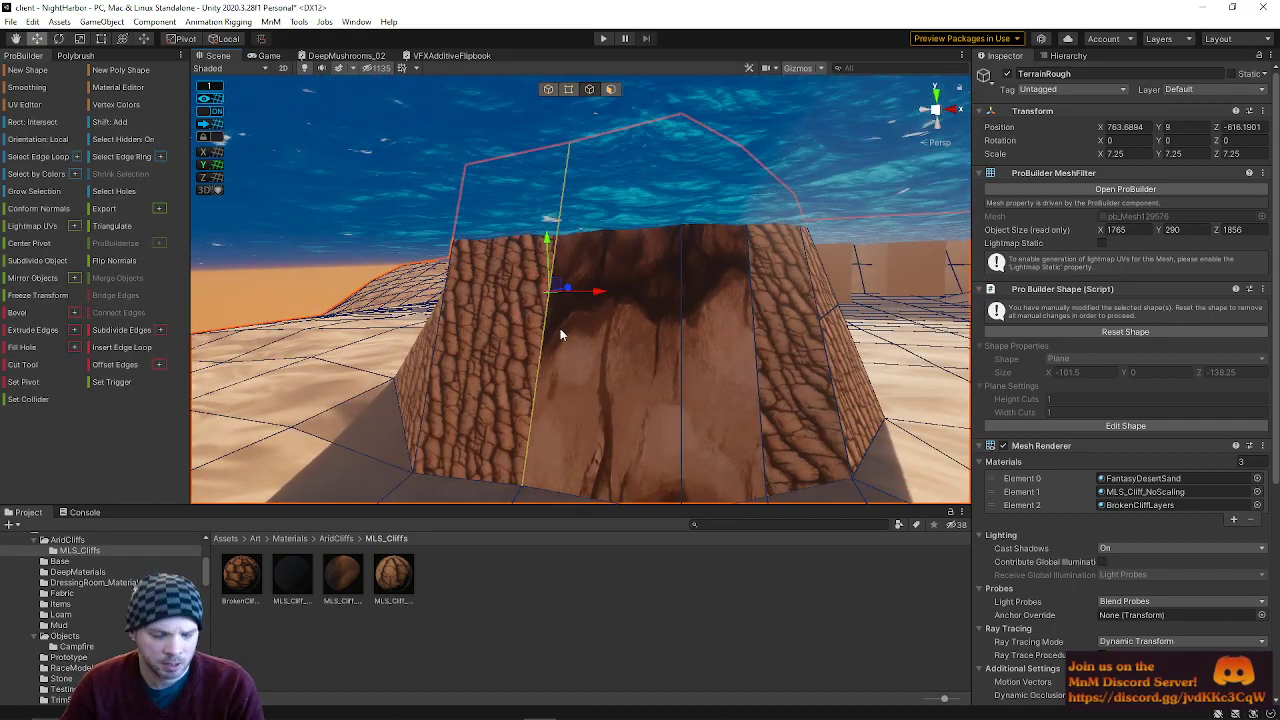
key("alt+u")
right_click_drag(622, 314, 722, 323)
key("a")
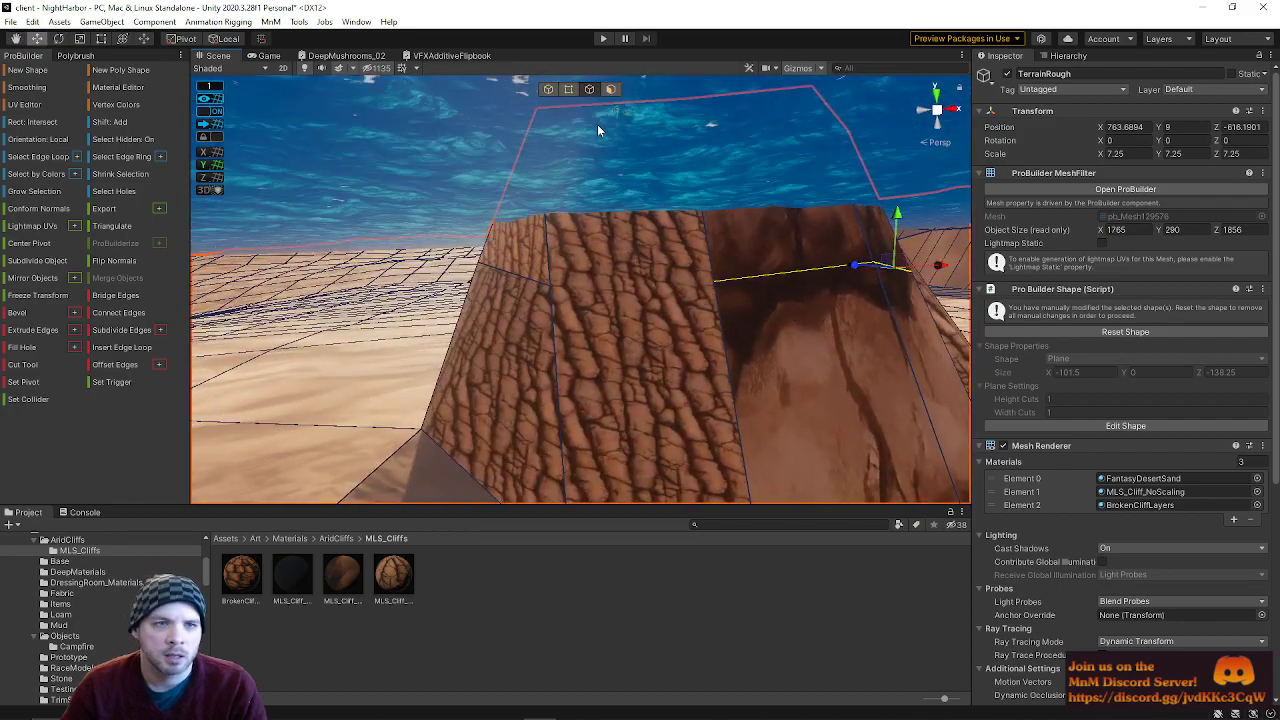
- Join the side cut's vertex to the end of the new horizontal edge across the intervening outcrop face
left_click(568, 89)
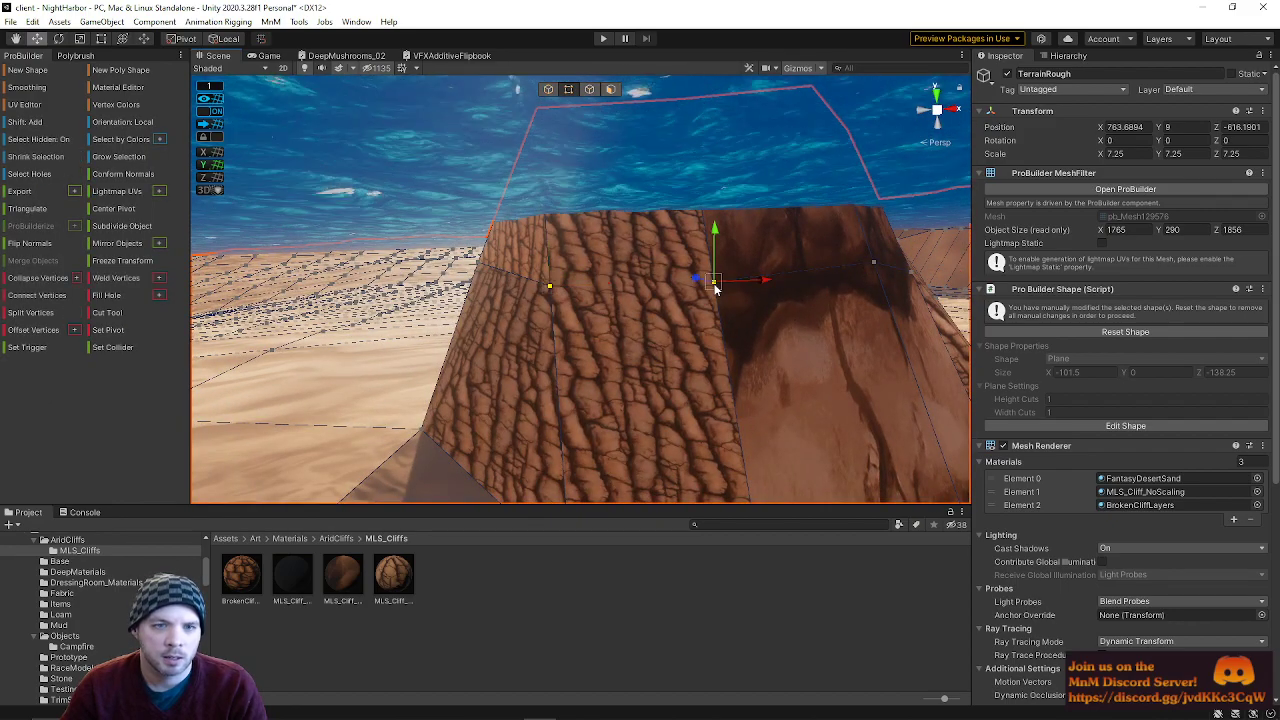
key("d")
right_click_drag(817, 319, 885, 336)
left_click(548, 268)
left_click(550, 271)
left_click(627, 309, "shift")
key("a")
left_click(545, 174)
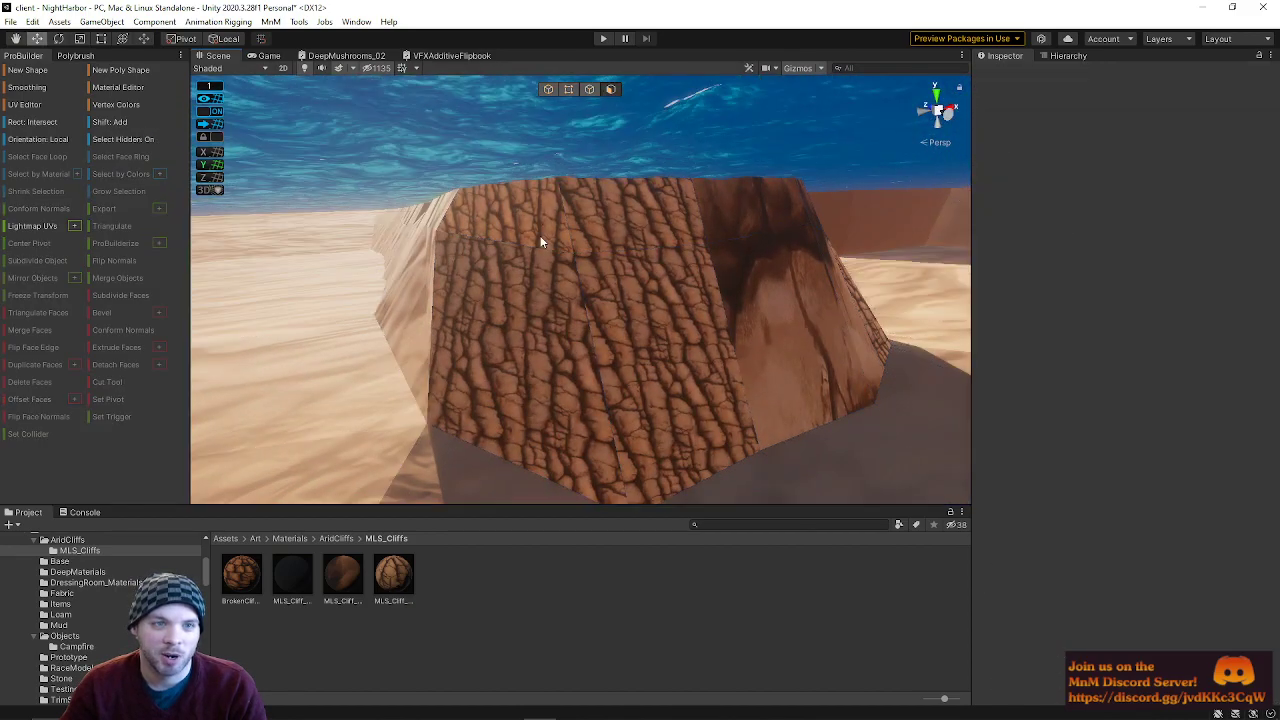
- Select all the upper and lower cliff faces around the outcrop's outer end
left_click(540, 236)
left_click(570, 308, "shift")
left_click(619, 316, "shift")
right_click_drag(761, 302, 702, 256)
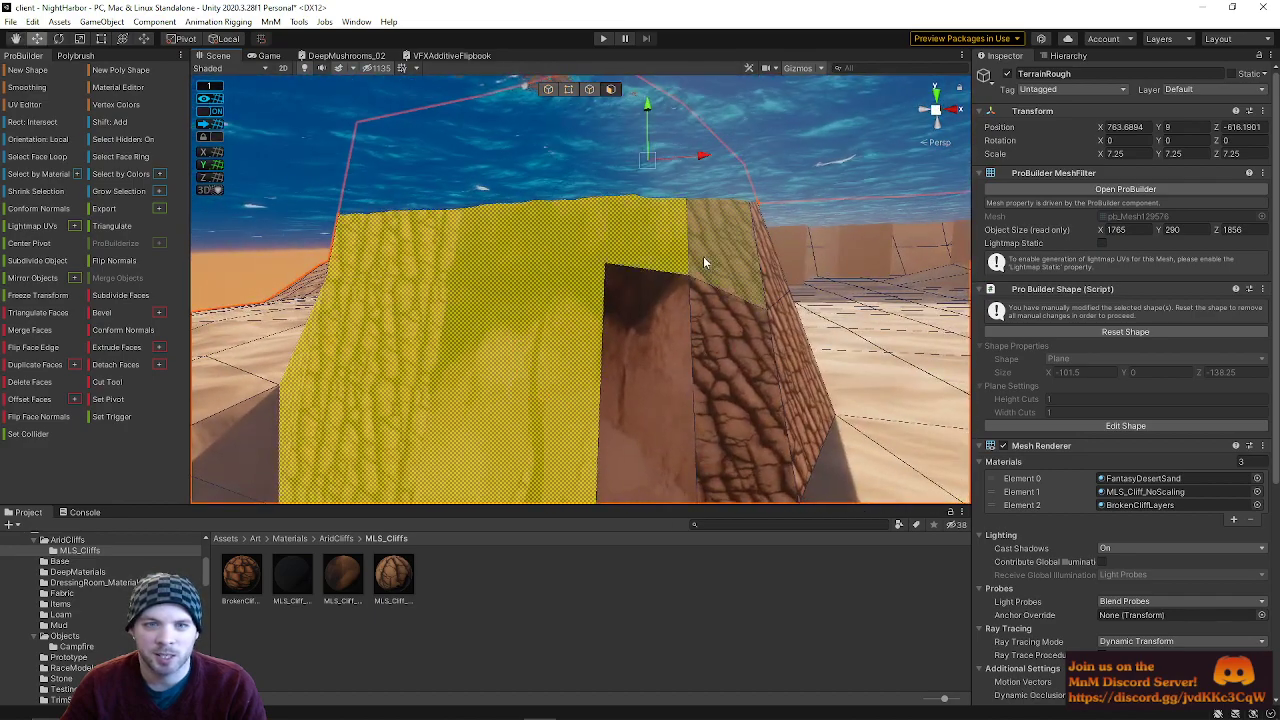
left_click(654, 368, "shift")
left_click(790, 363, "shift")
- Give the selected outcrop faces one continuous cliff texture, then clear the selection and check the submerged side
right_click_drag(773, 290, 540, 320)
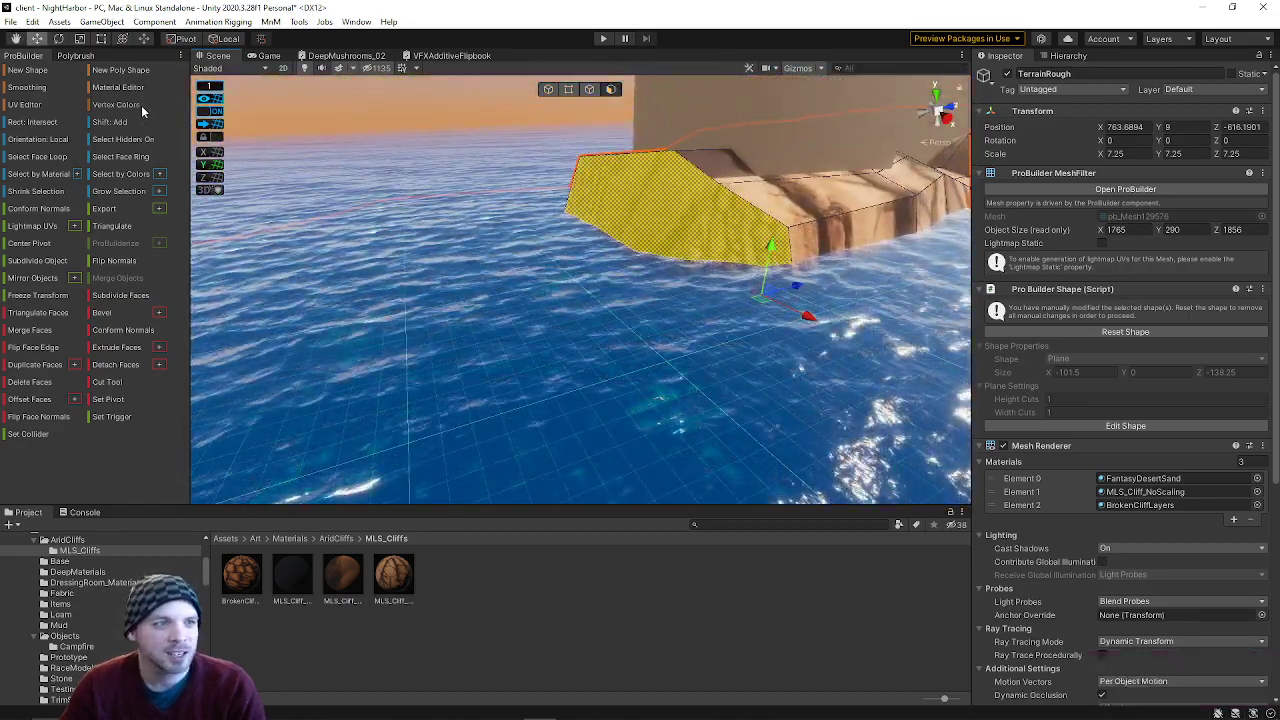
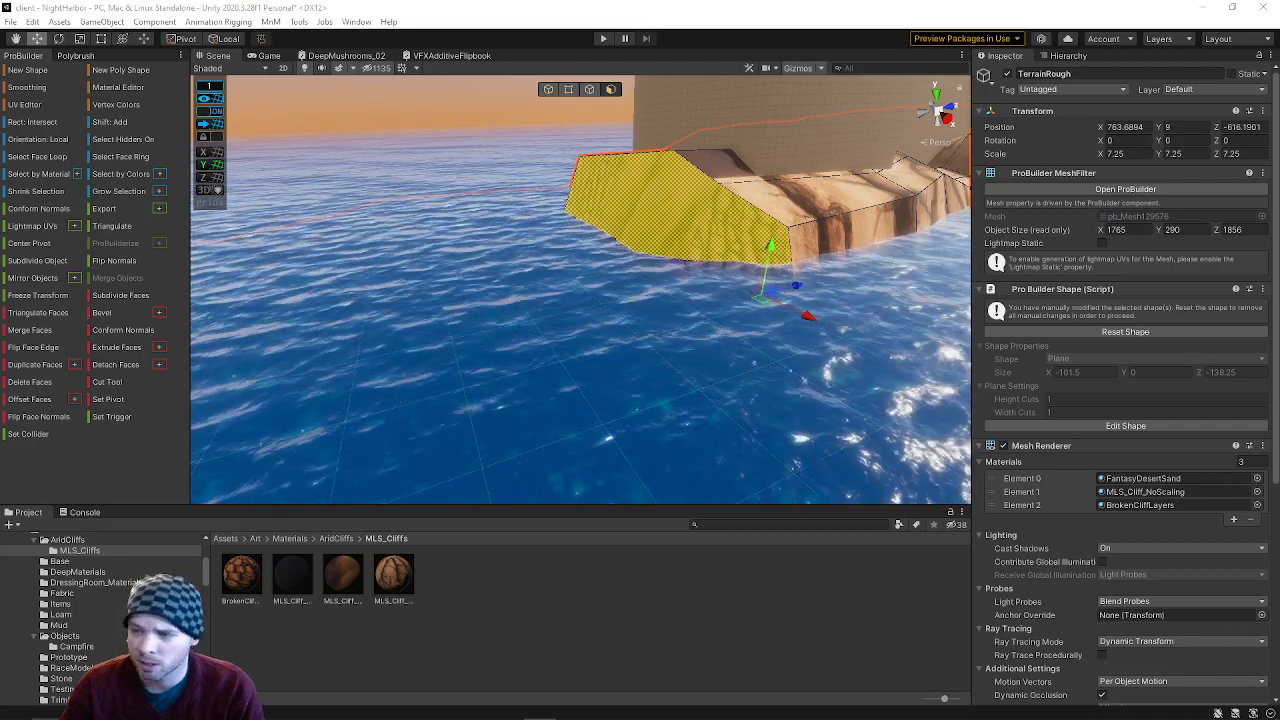
right_click_drag(770, 322, 860, 272)
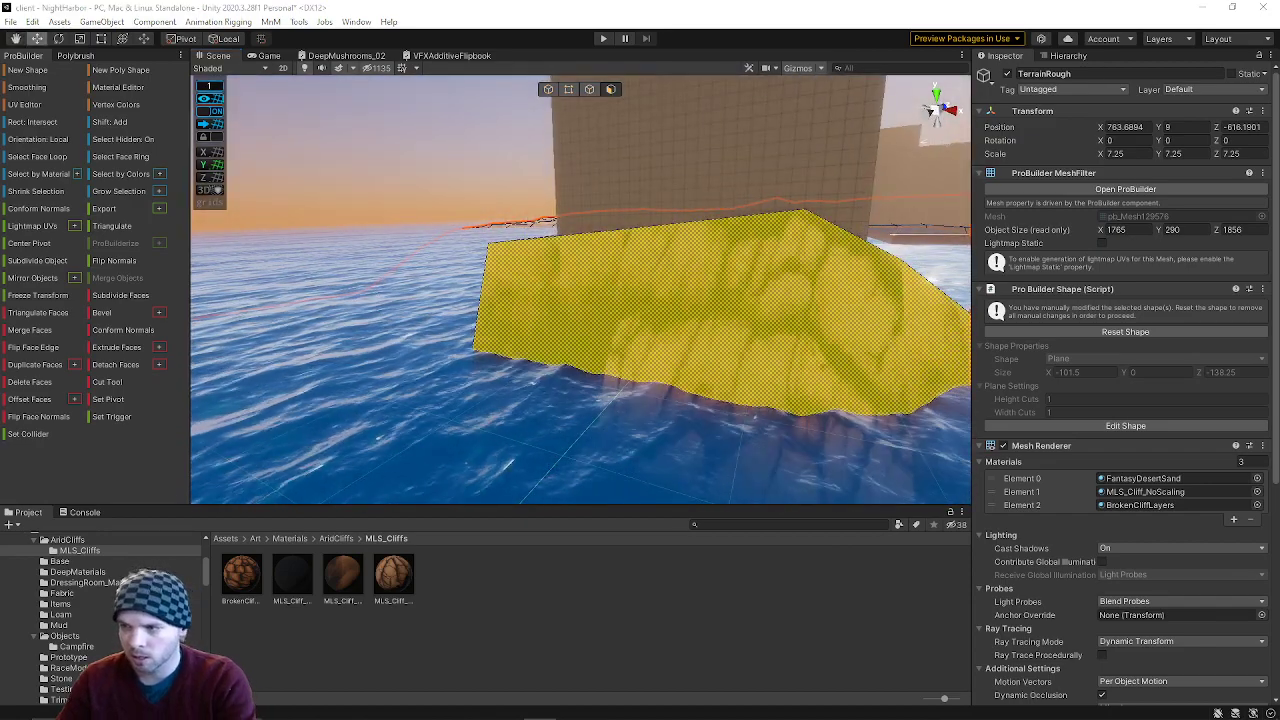
mouse_move(626, 349)
right_mouse_down()
mouse_move(661, 355)
mouse_move(615, 352)
right_mouse_up()
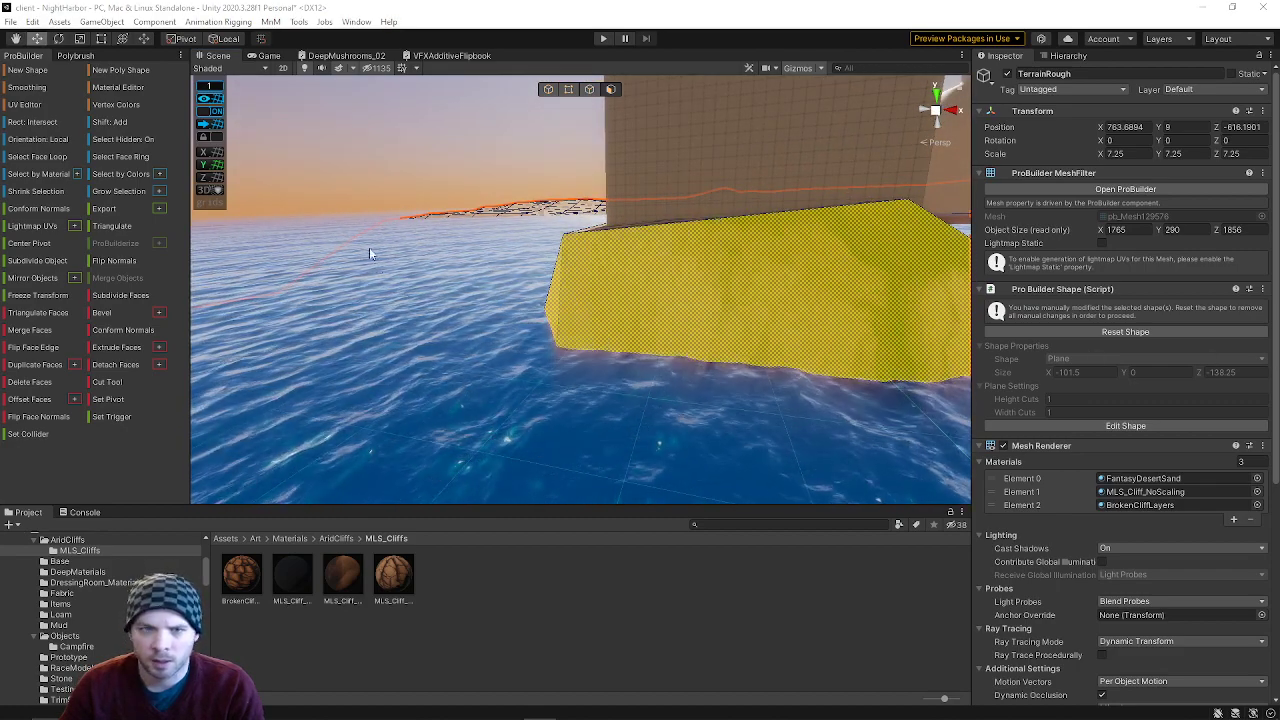
left_click(408, 144)
right_click_drag(408, 144, 686, 197)
key("w")
key("s")
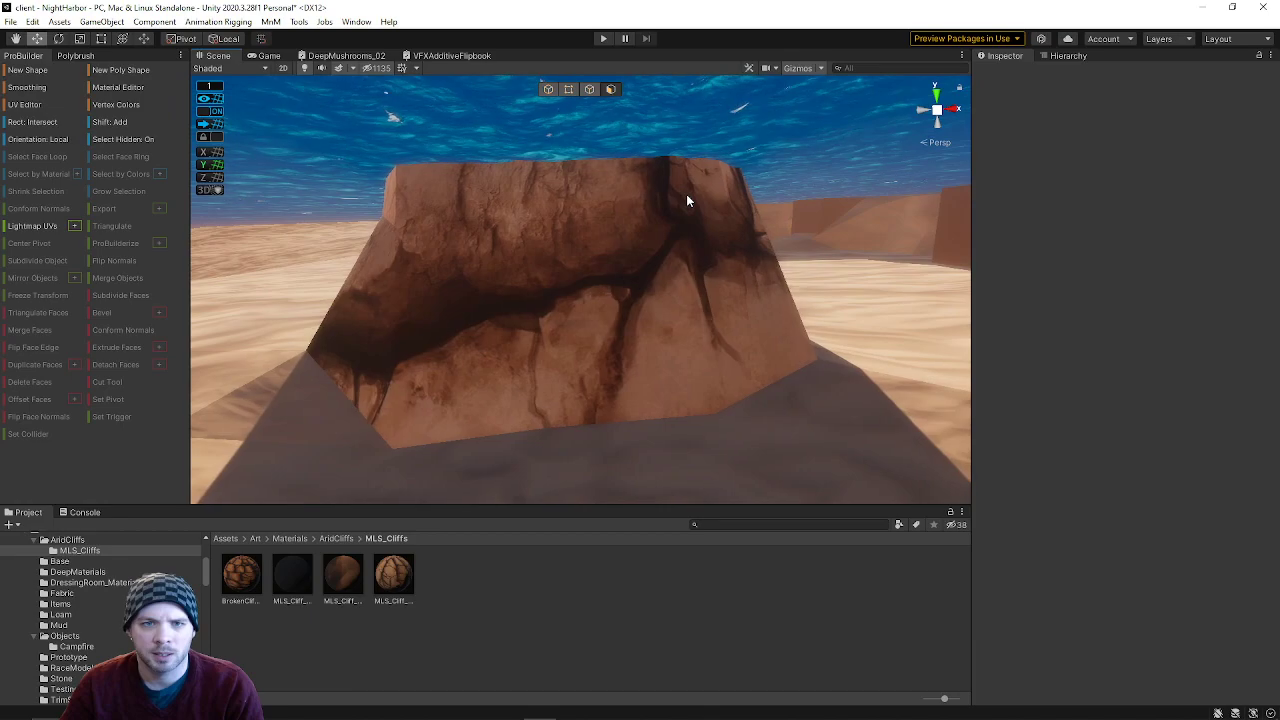
- Reselect the cliff faces across the outcrop's outer end, undoing the stray selection of the ocean tile
left_click(697, 231)
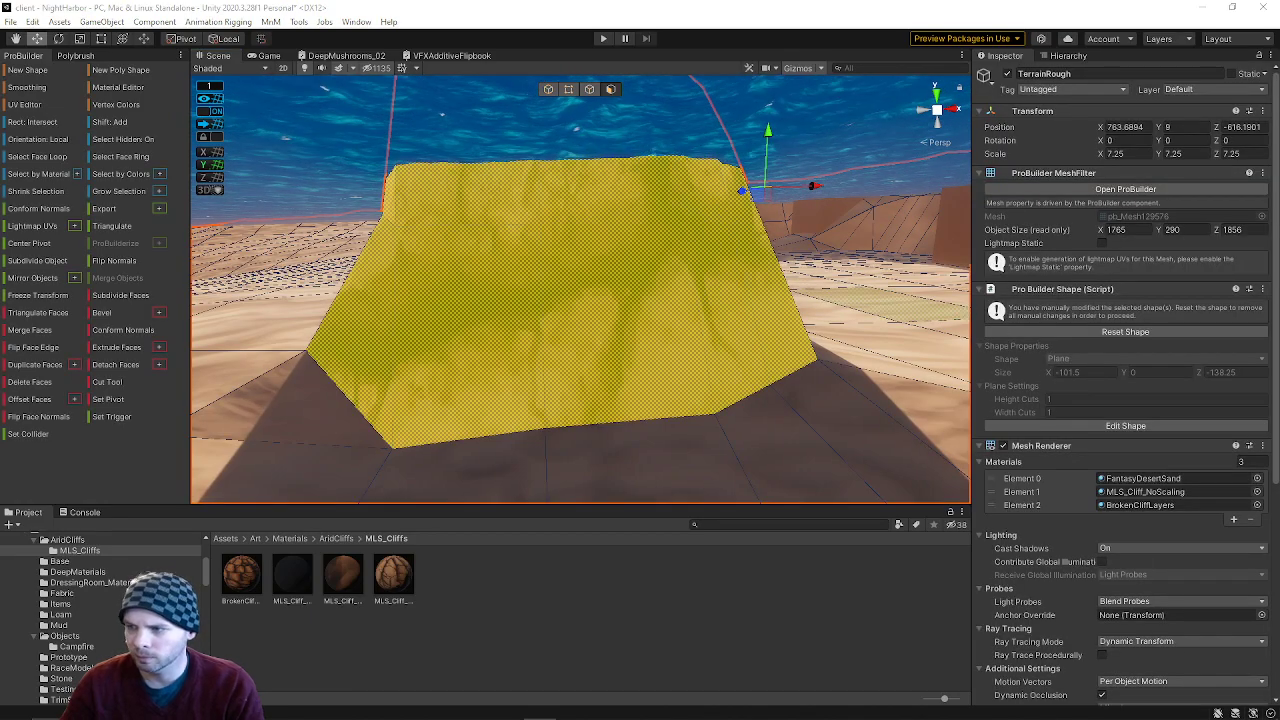
right_click_drag(566, 322, 450, 212)
left_click(480, 222)
right_click_drag(530, 271, 650, 385)
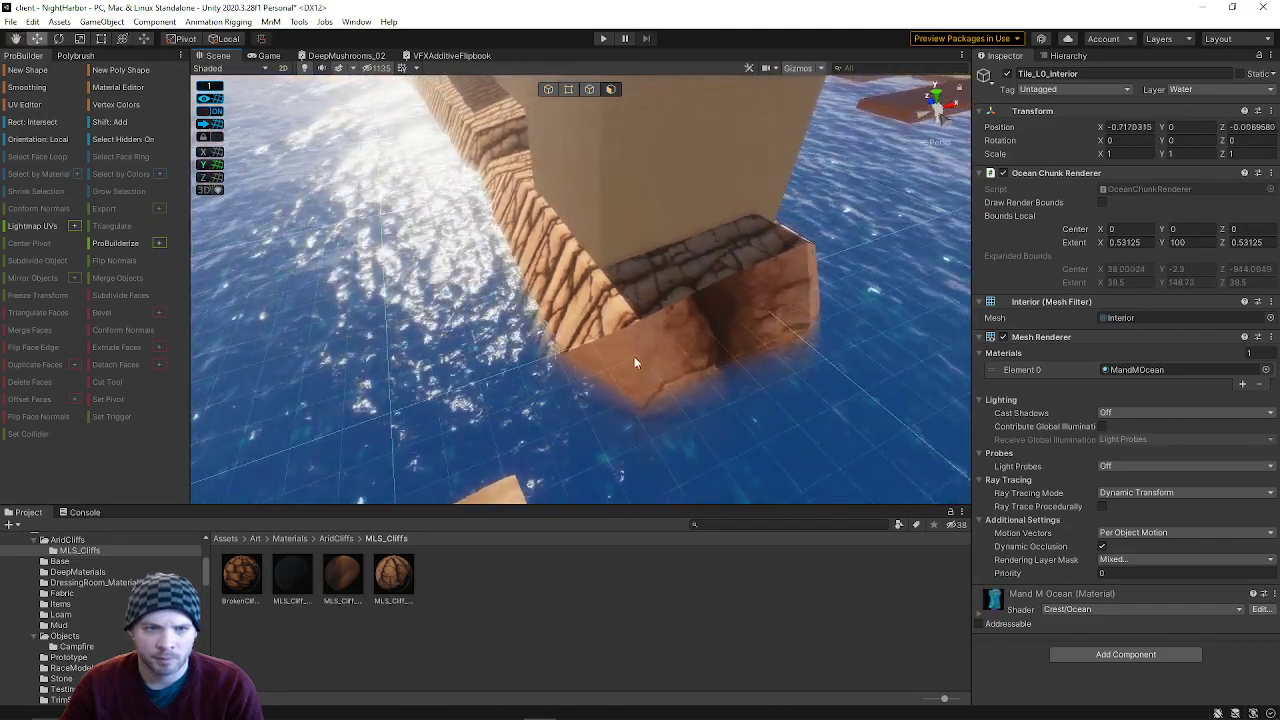
key("ctrl+z")
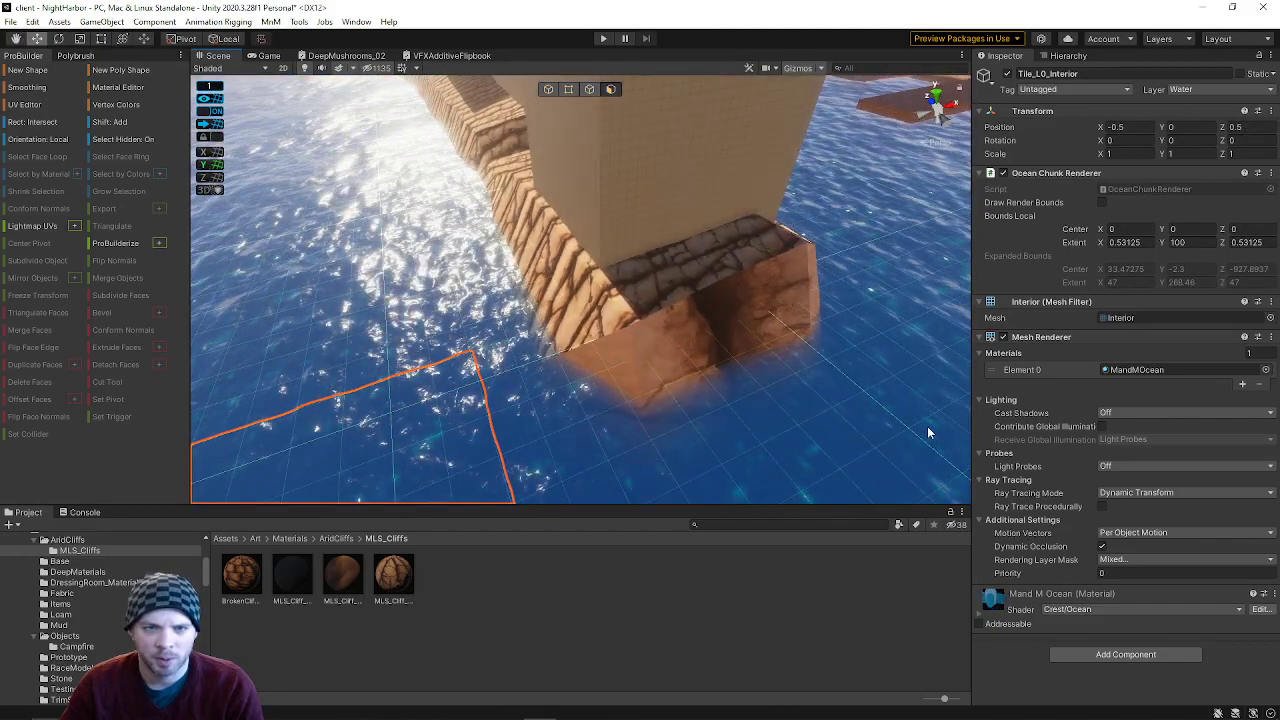
key("ctrl+z")
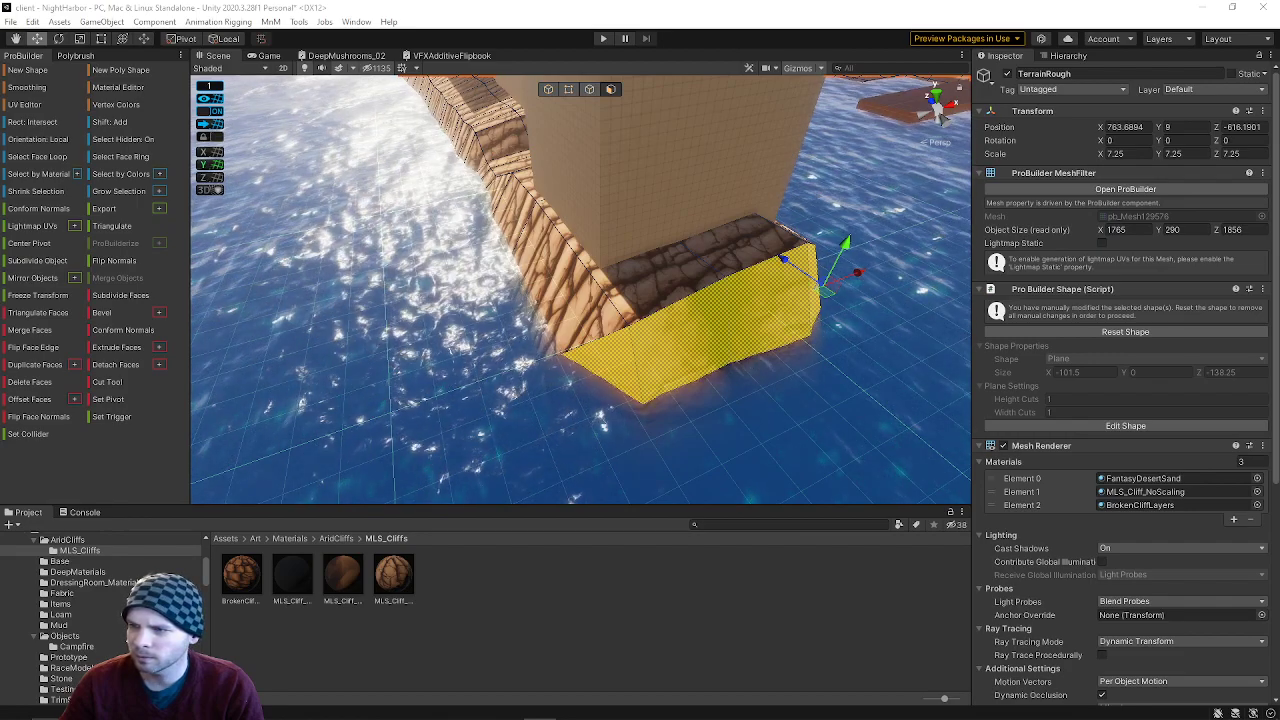
- Extend the face selection onto the outcrop's top and give the outer-end faces the matching broken cliff texture
right_click_drag(876, 400, 622, 286)
key("w")
key("s")
left_click(622, 284, "shift")
left_click(694, 274, "shift")
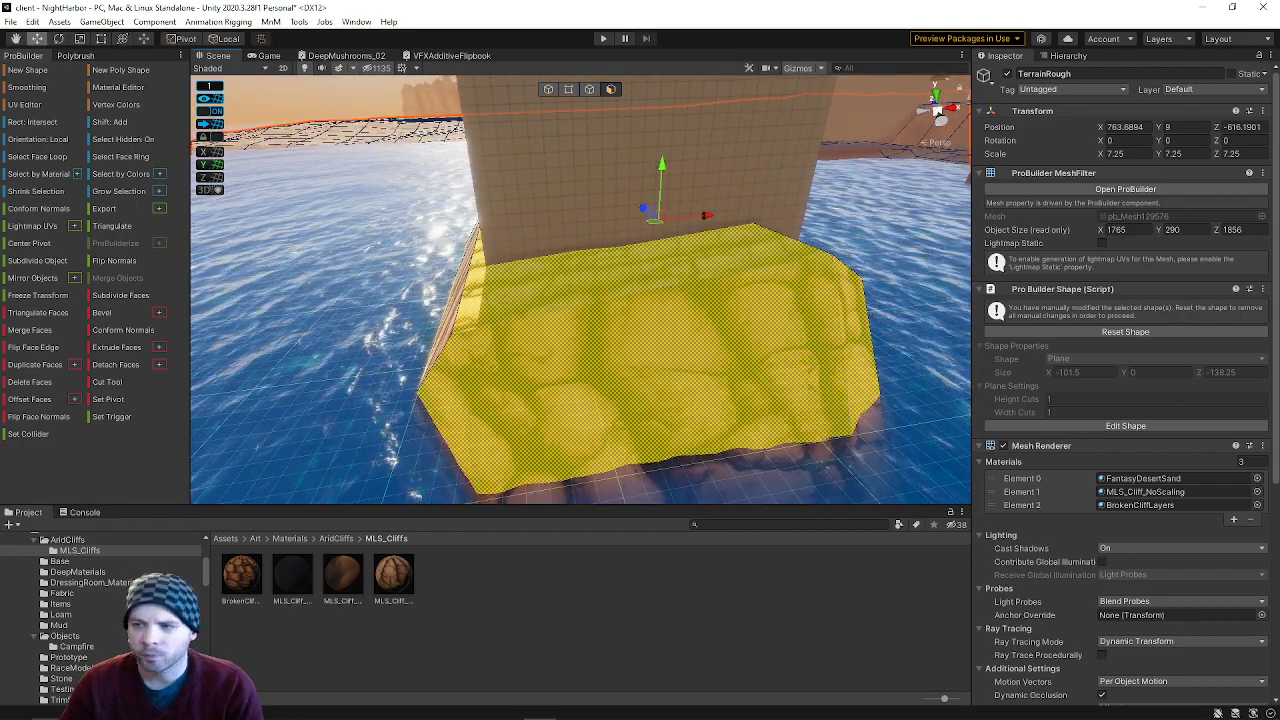
- Insert an edge across the outcrop's top between the tower wall and the outer end, continuing down its sides
right_click_drag(488, 316, 614, 148)
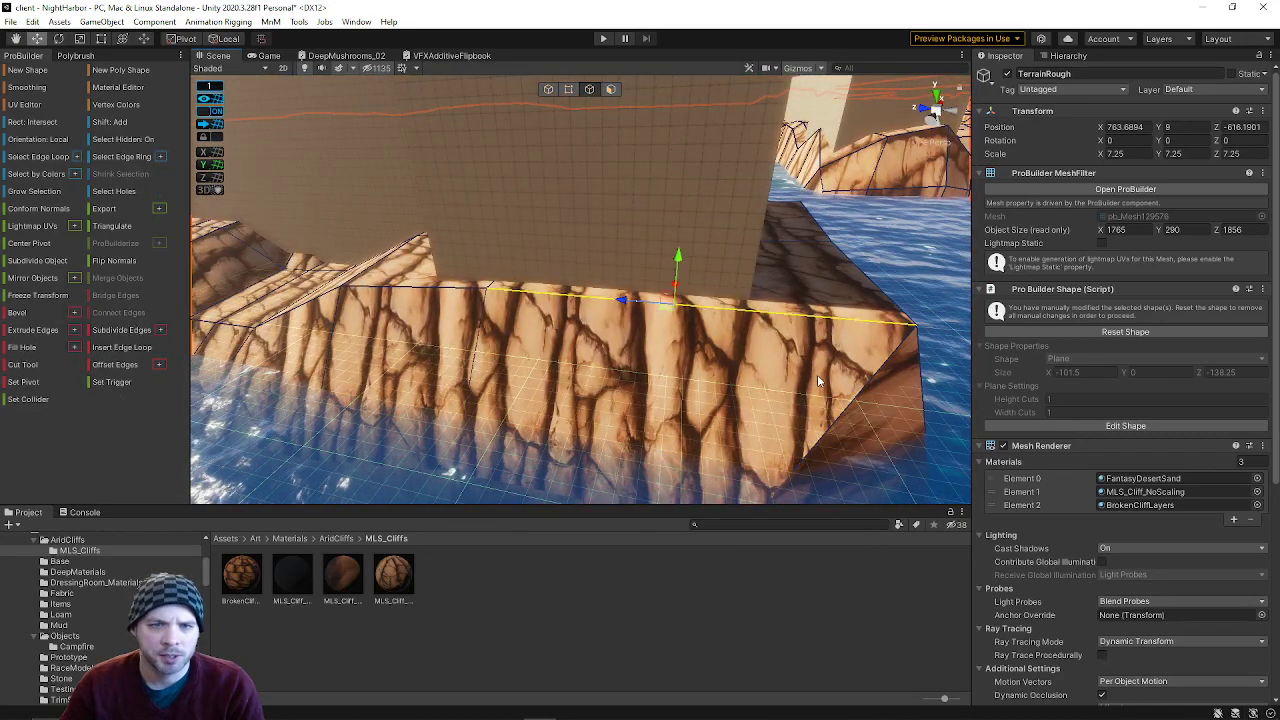
left_click(151, 350)
right_click_drag(620, 344, 741, 381)
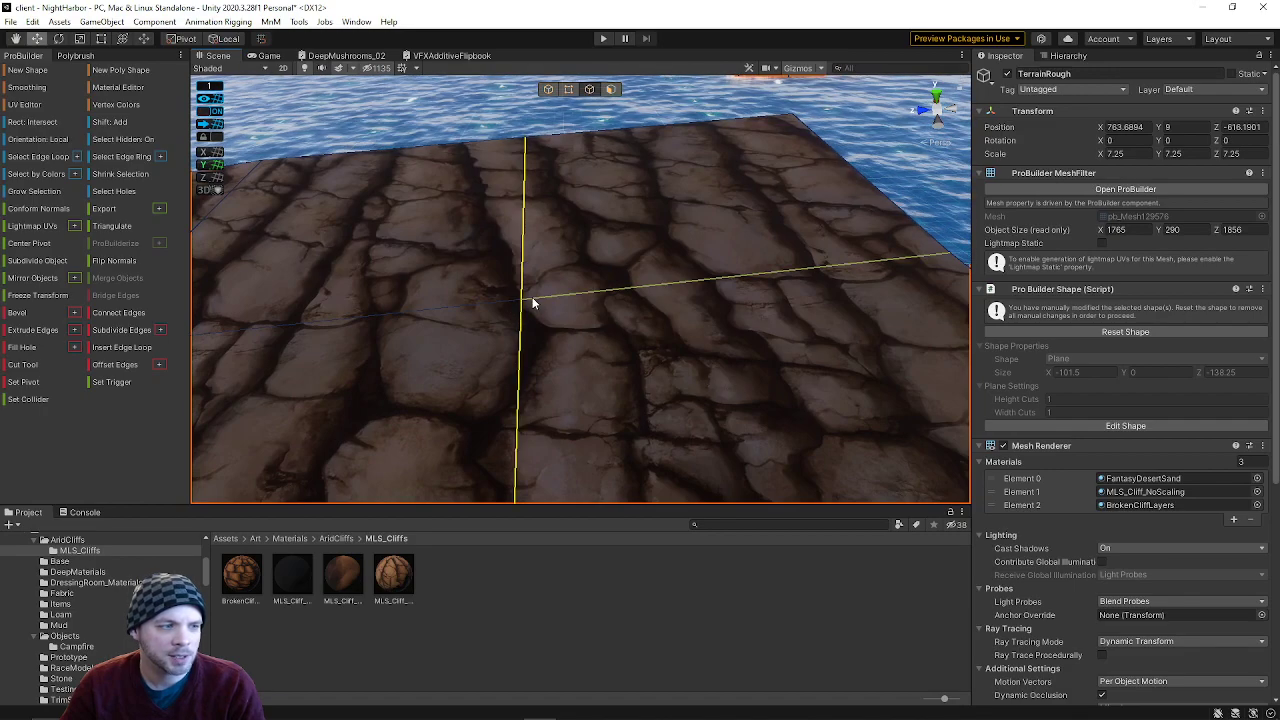
right_click_drag(520, 356, 443, 328)
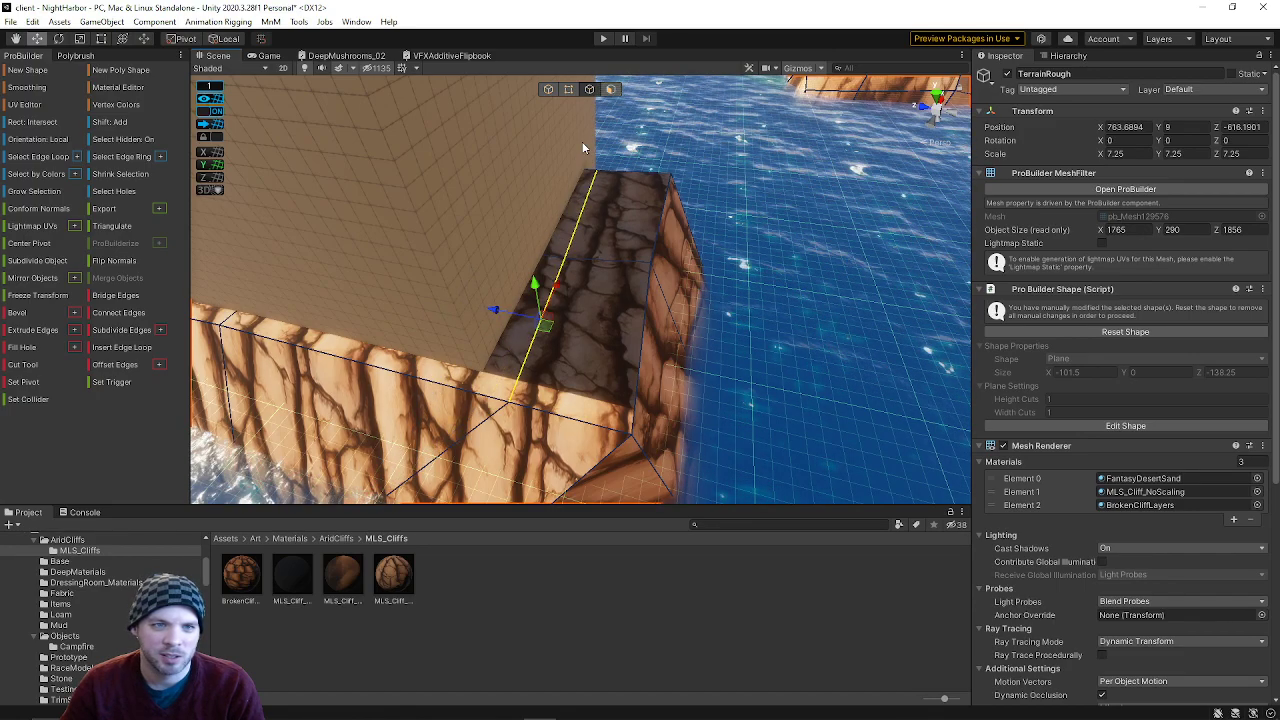
- Slide the new cut's vertices along the outcrop's side, including the submerged ones, toward its outer end
right_click_drag(595, 427, 577, 286)
left_click(455, 146)
left_click_drag(548, 157, 550, 157)
right_click_drag(442, 198, 412, 150)
key("s")
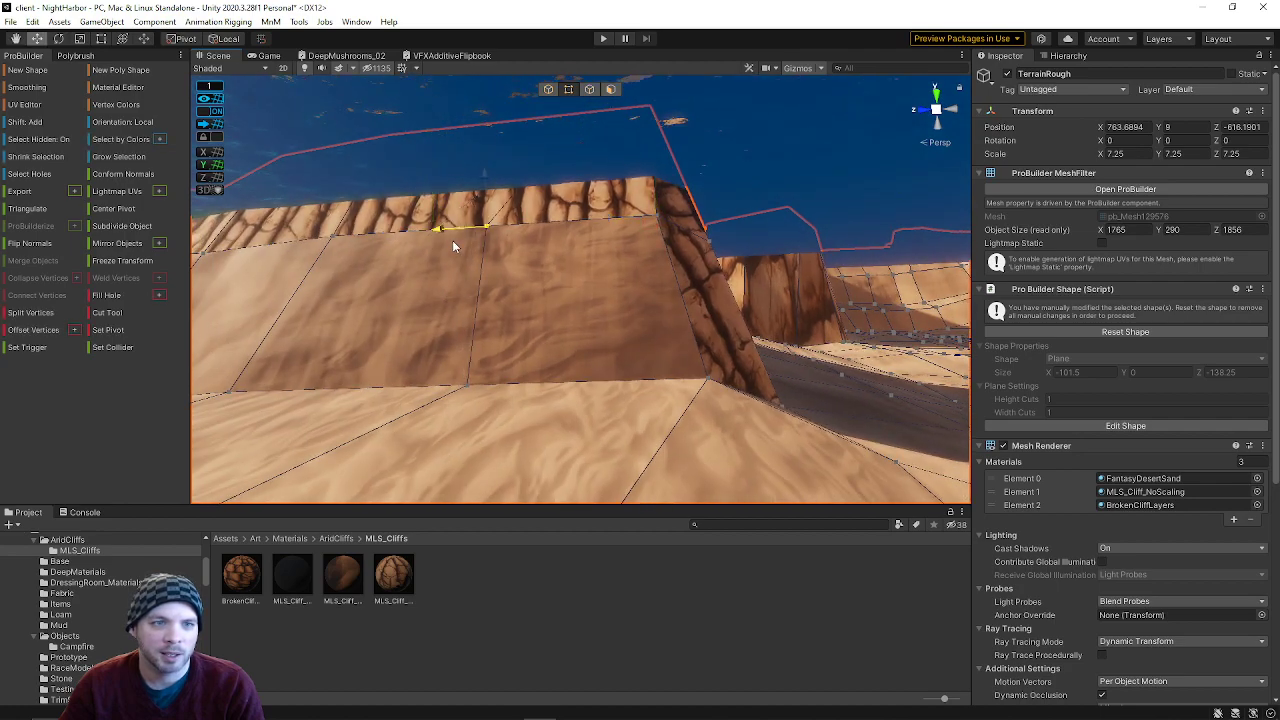
left_click(492, 250)
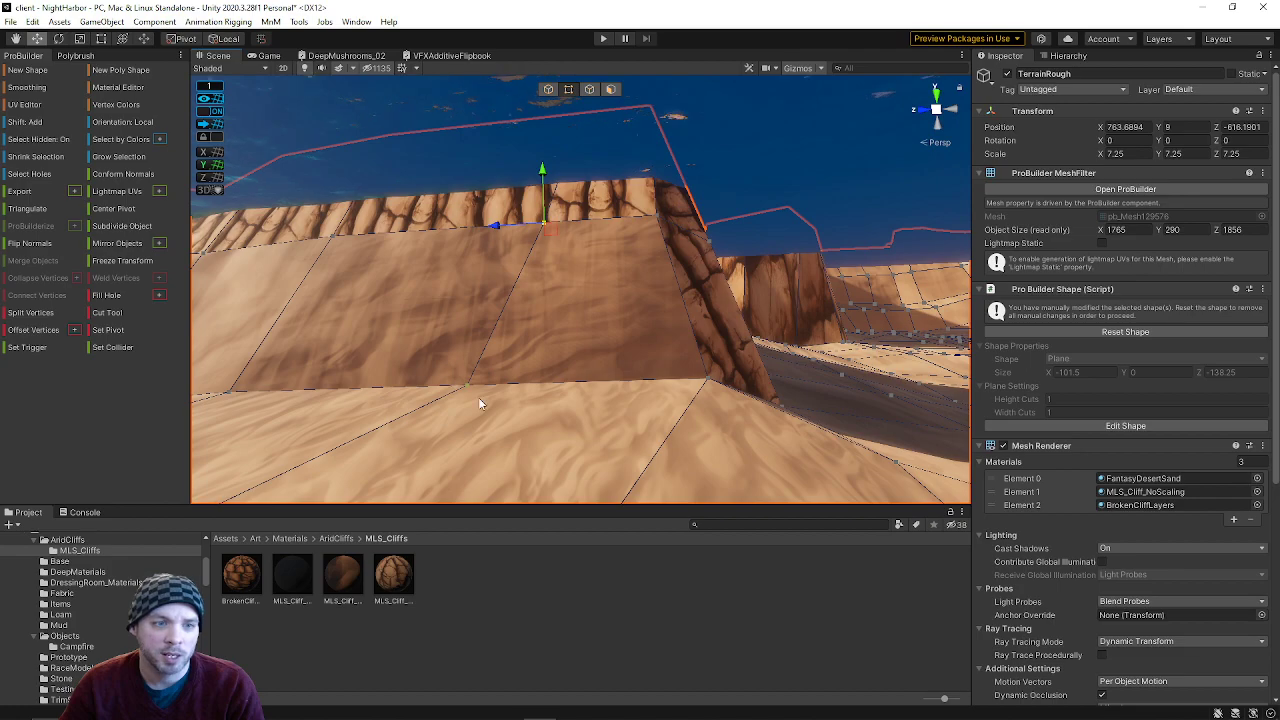
left_click_drag(463, 347, 462, 395)
right_click_drag(462, 395, 279, 457)
key("w")
key("s")
key("w")
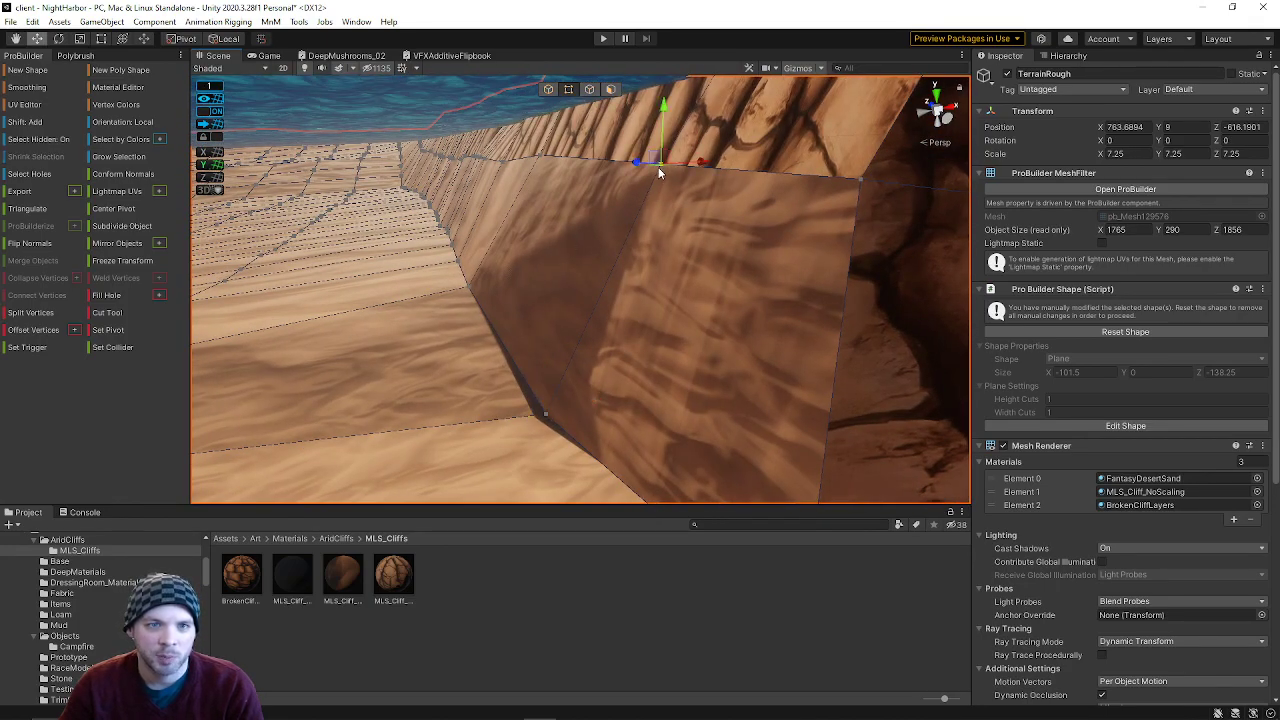
right_click_drag(609, 287, 820, 215)
key("s")
key("w")
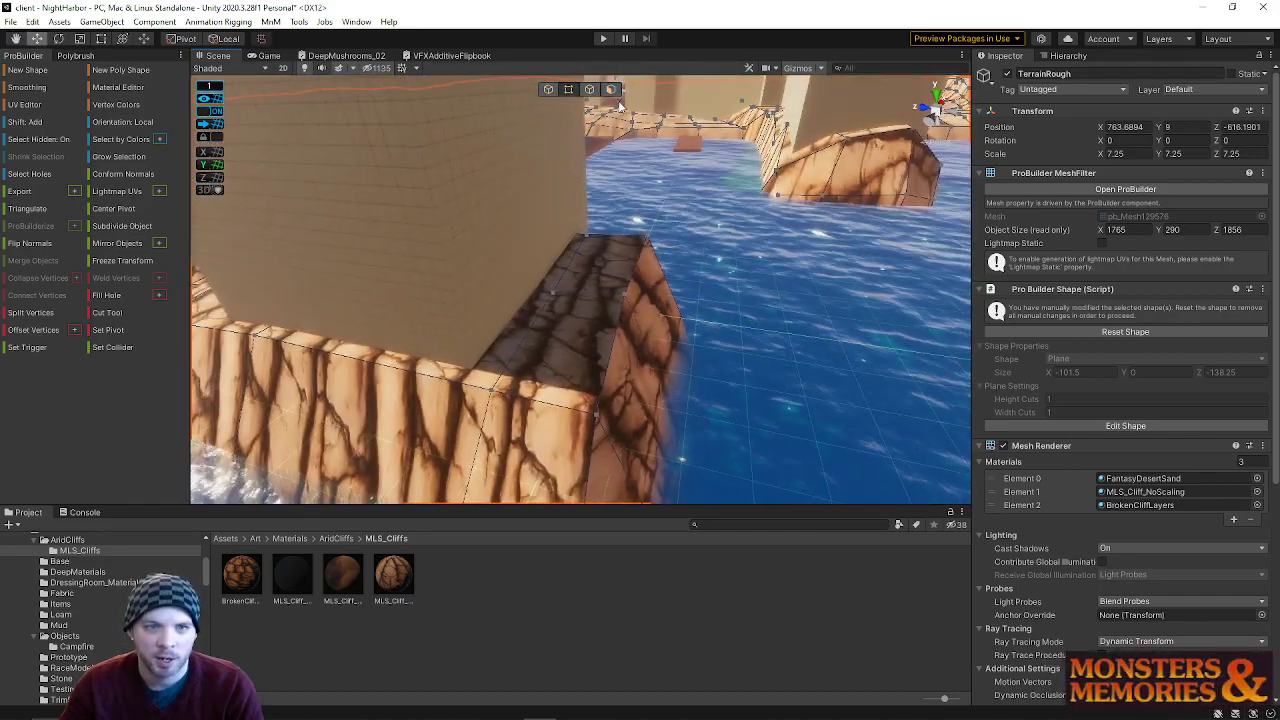
- Select the outcrop's outer top strip together with the adjoining upper and submerged faces of its outer end
left_click(611, 90)
left_click(601, 285)
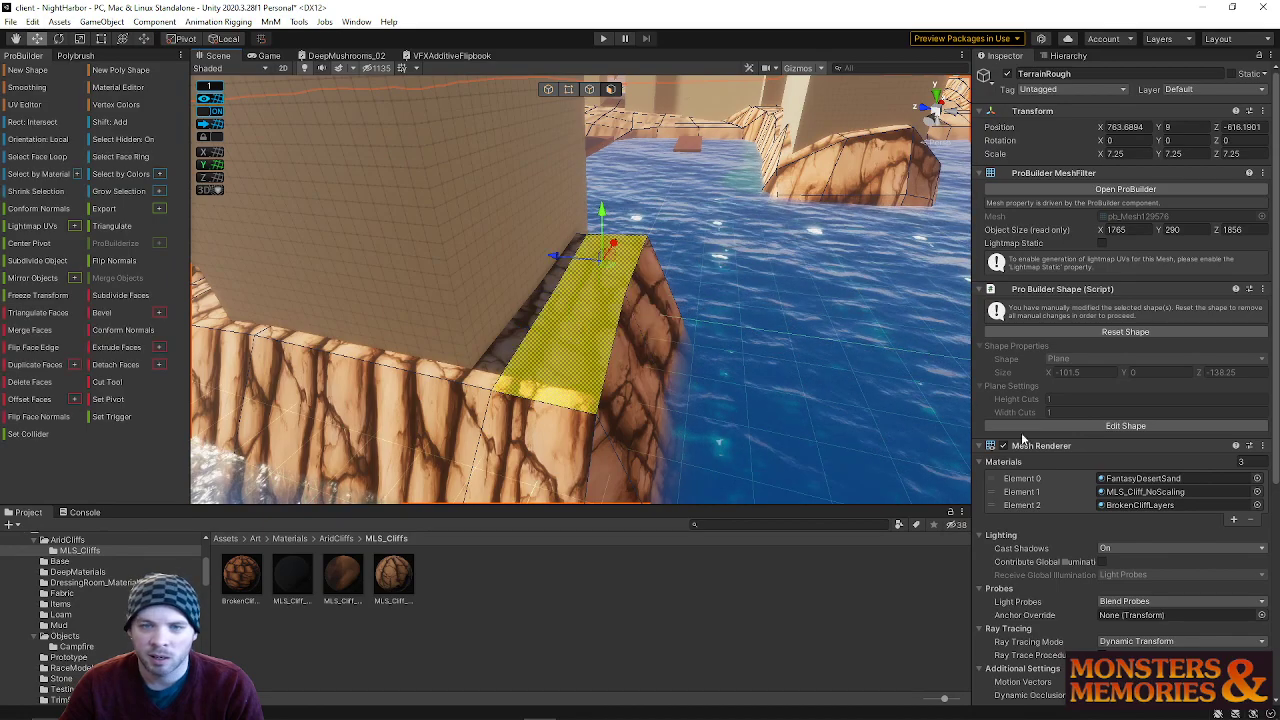
left_click_drag(622, 396, 412, 374, "alt")
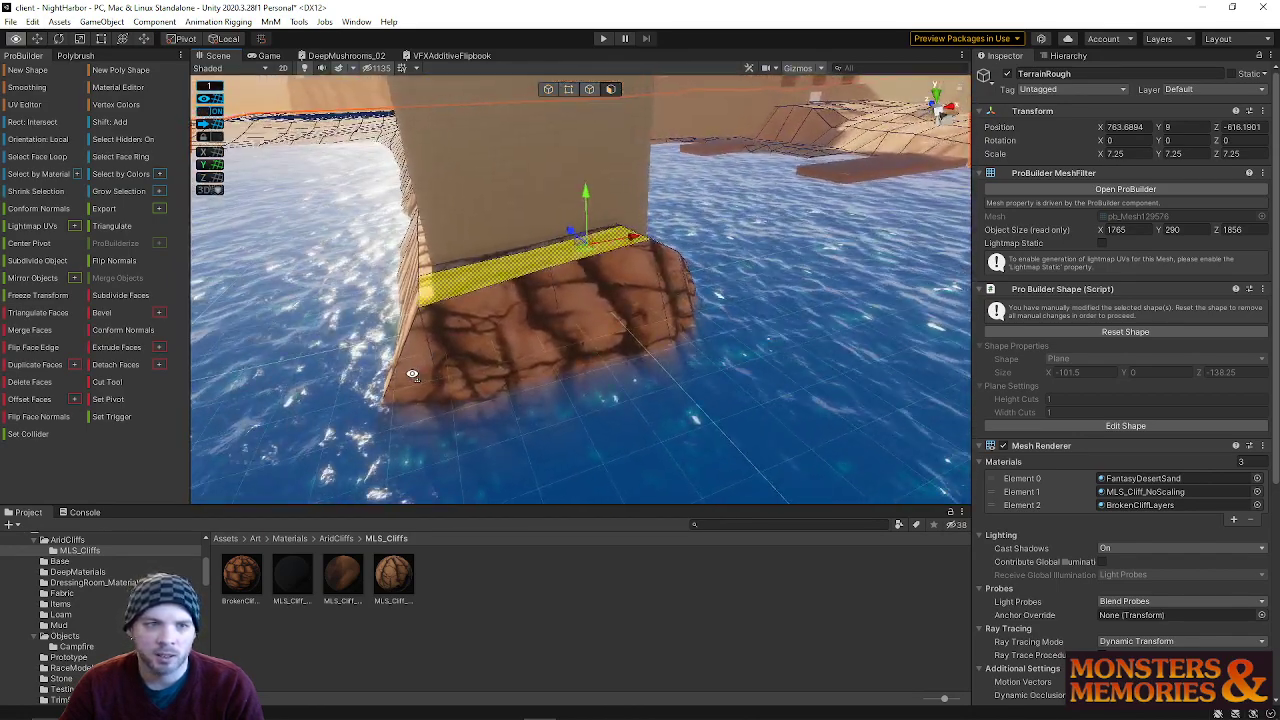
left_click(483, 337)
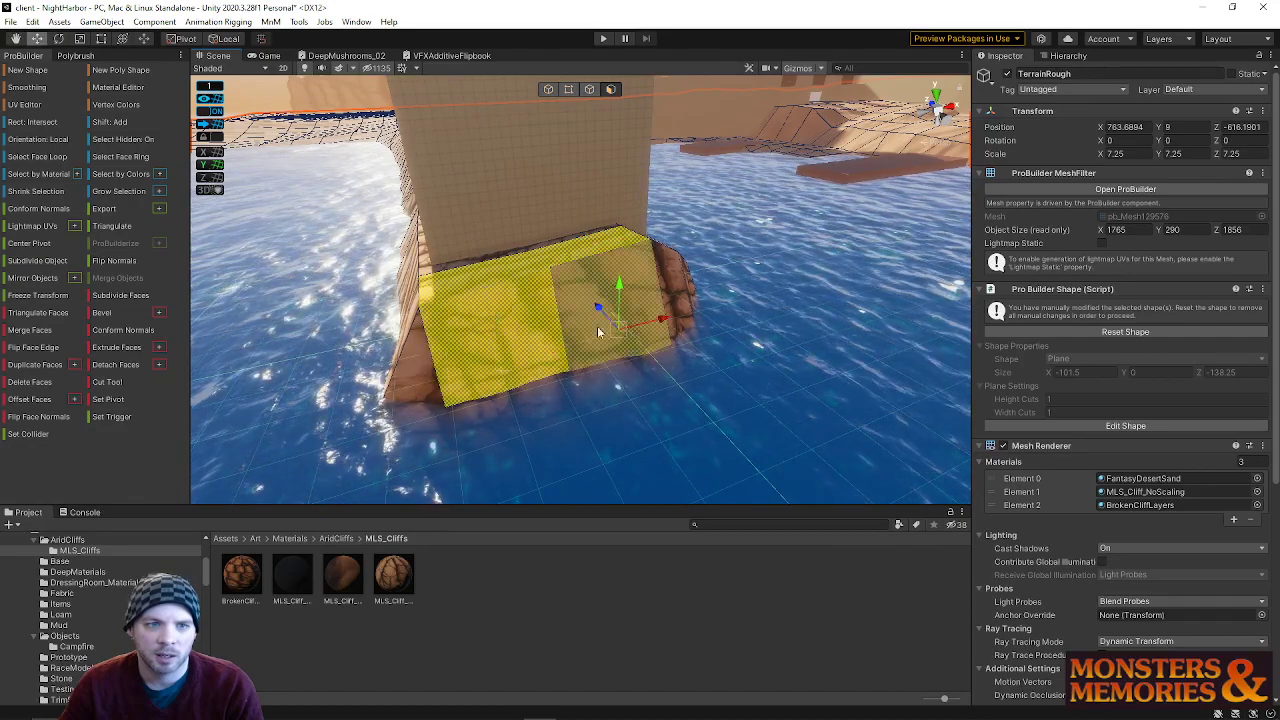
left_click_drag(680, 318, 564, 336, "alt")
key("q")
right_click_drag(564, 336, 554, 288)
left_click(451, 298, "shift")
left_click(425, 298, "shift")
left_click(700, 292, "shift")
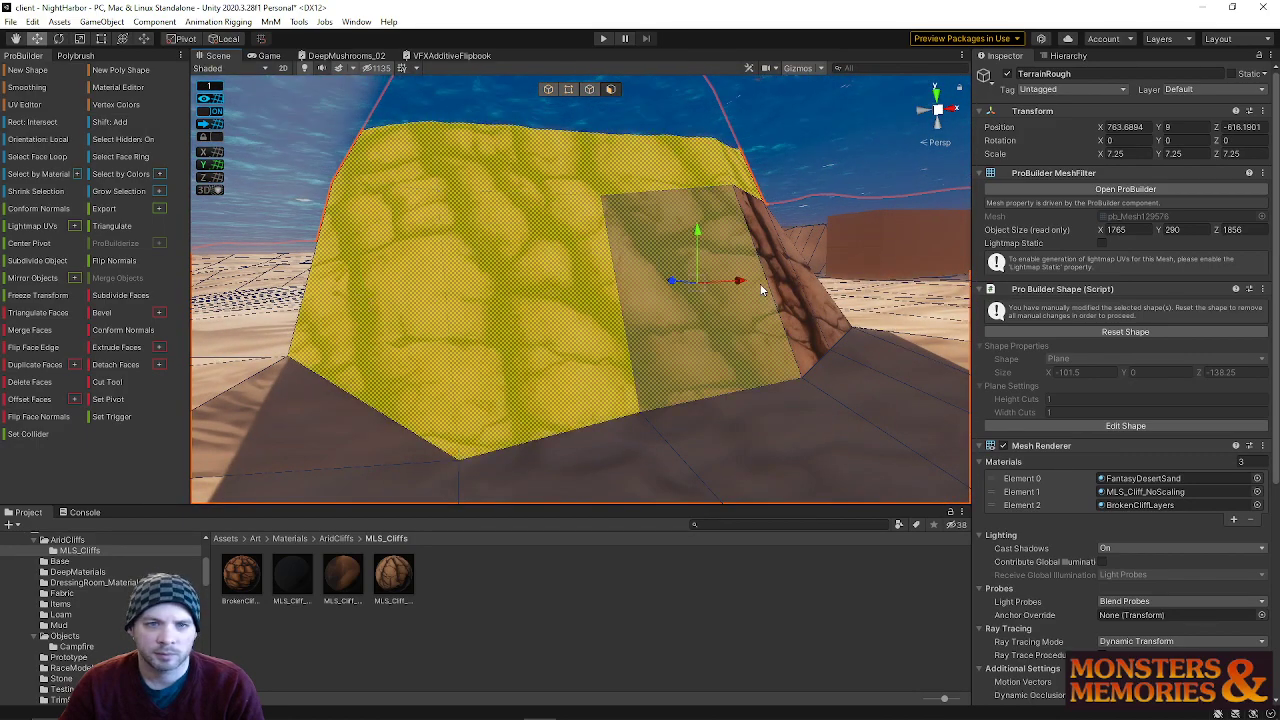
left_click(784, 286, "shift")
- Add the remaining faces around the outcrop's far corner, above and below the water, to the selection
right_click_drag(784, 286, 557, 340)
key("s")
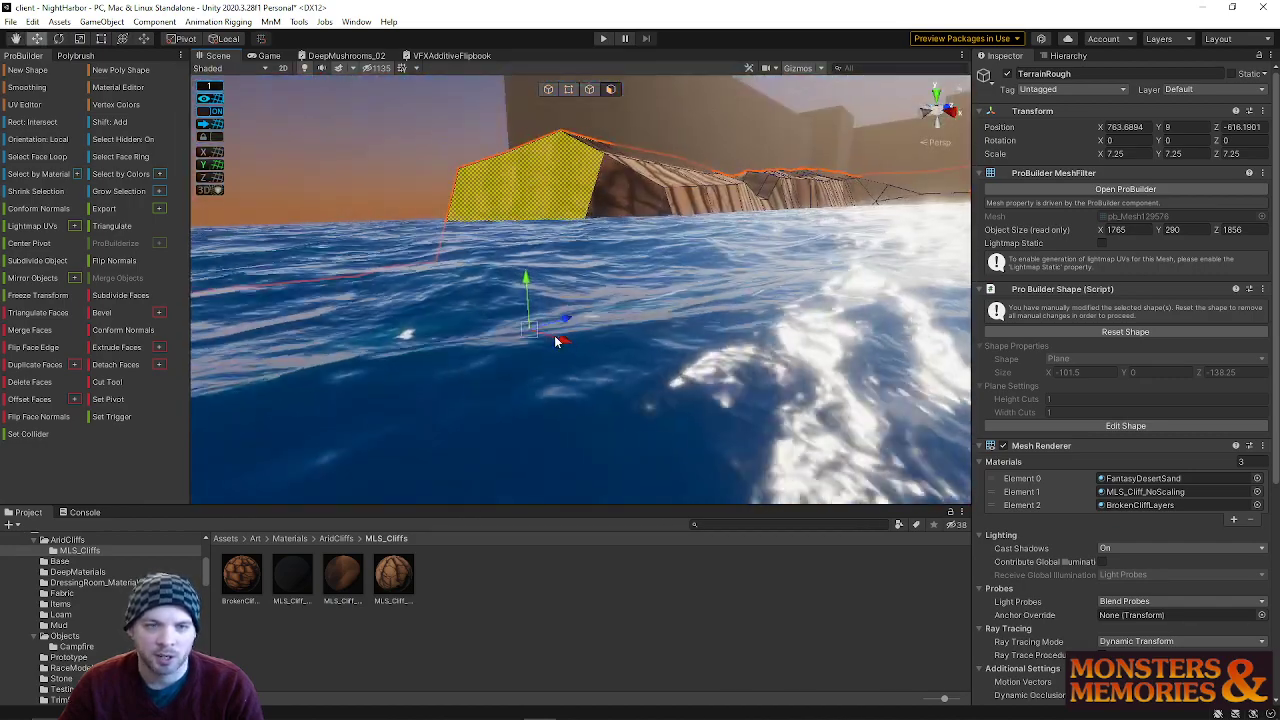
left_click(612, 212, "shift")
right_click_drag(660, 240, 668, 296)
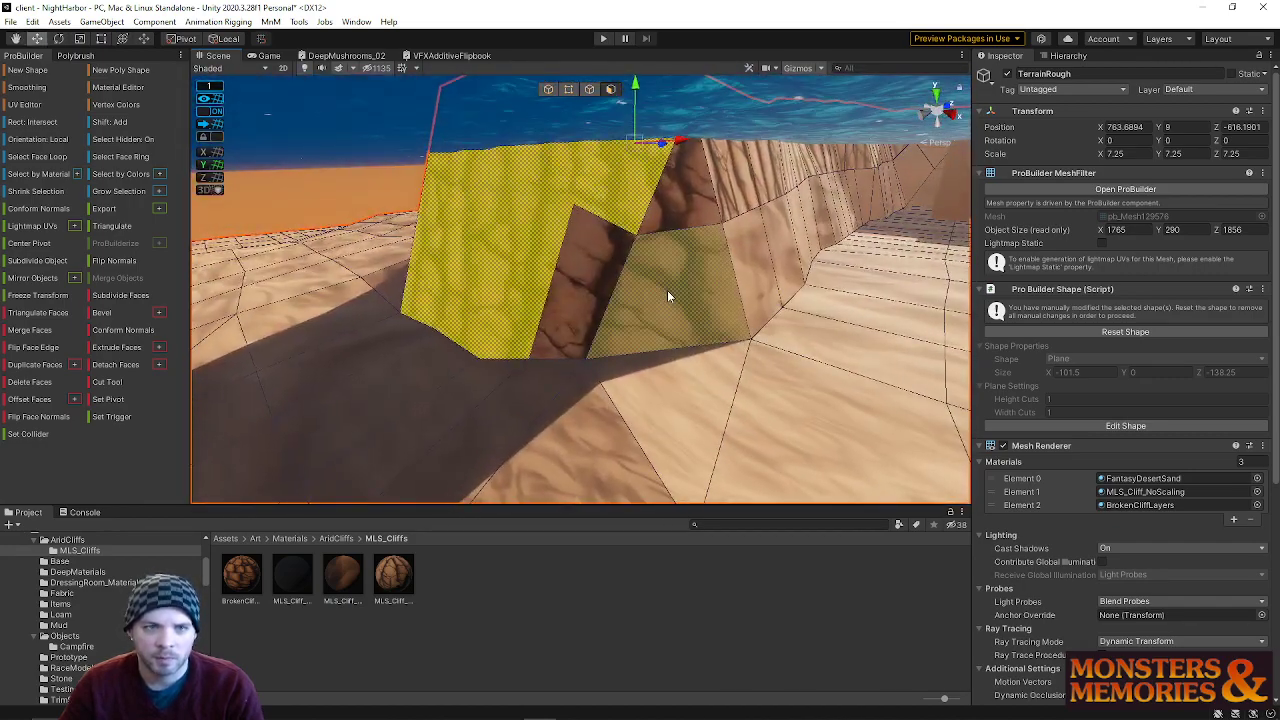
right_click_drag(596, 265, 616, 333)
left_click(663, 385, "shift")
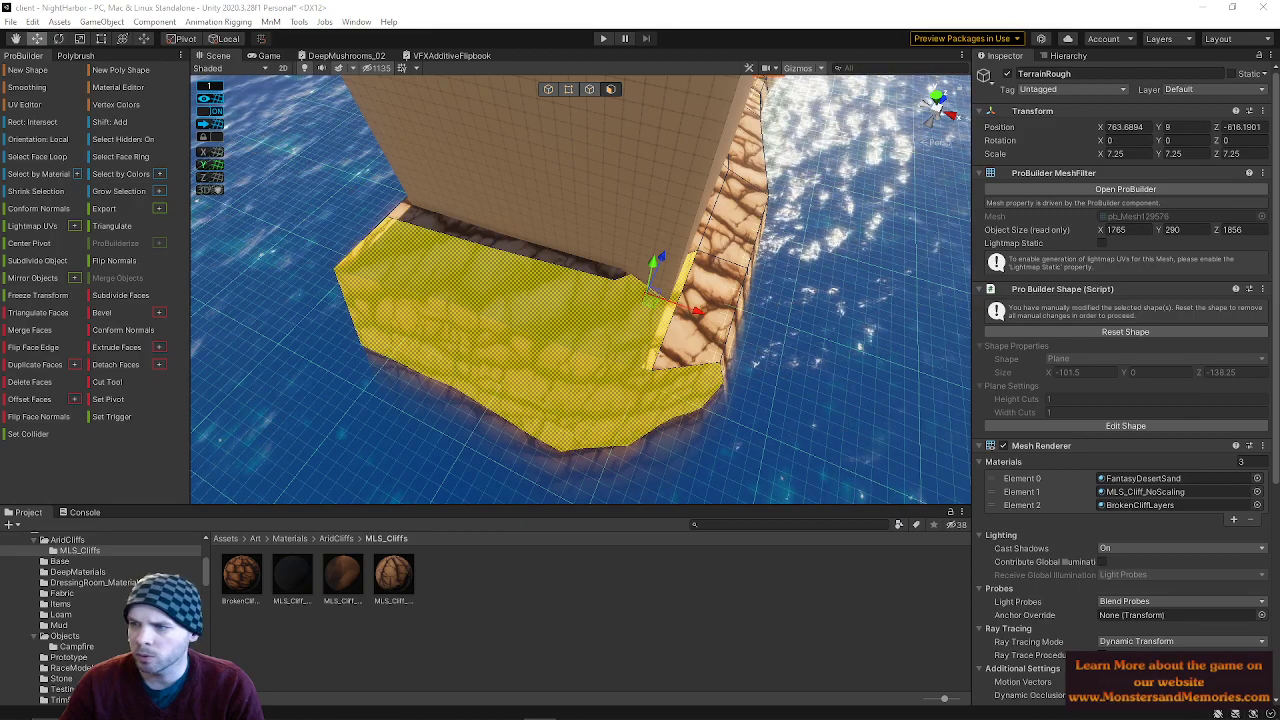
right_click_drag(724, 330, 760, 340)
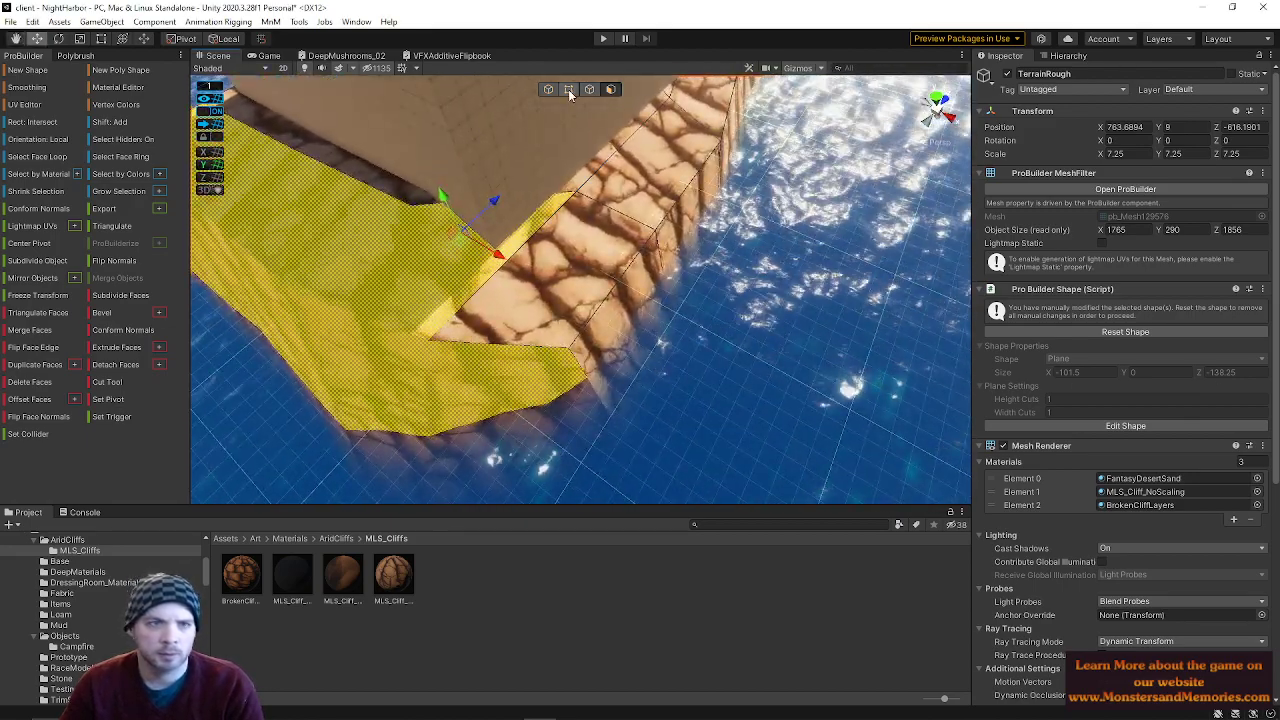
- Move the inner vertices of the outcrop's top strip back toward the base of the tower's outer wall
left_click(568, 89)
left_click_drag(602, 168, 522, 241)
left_click(493, 279)
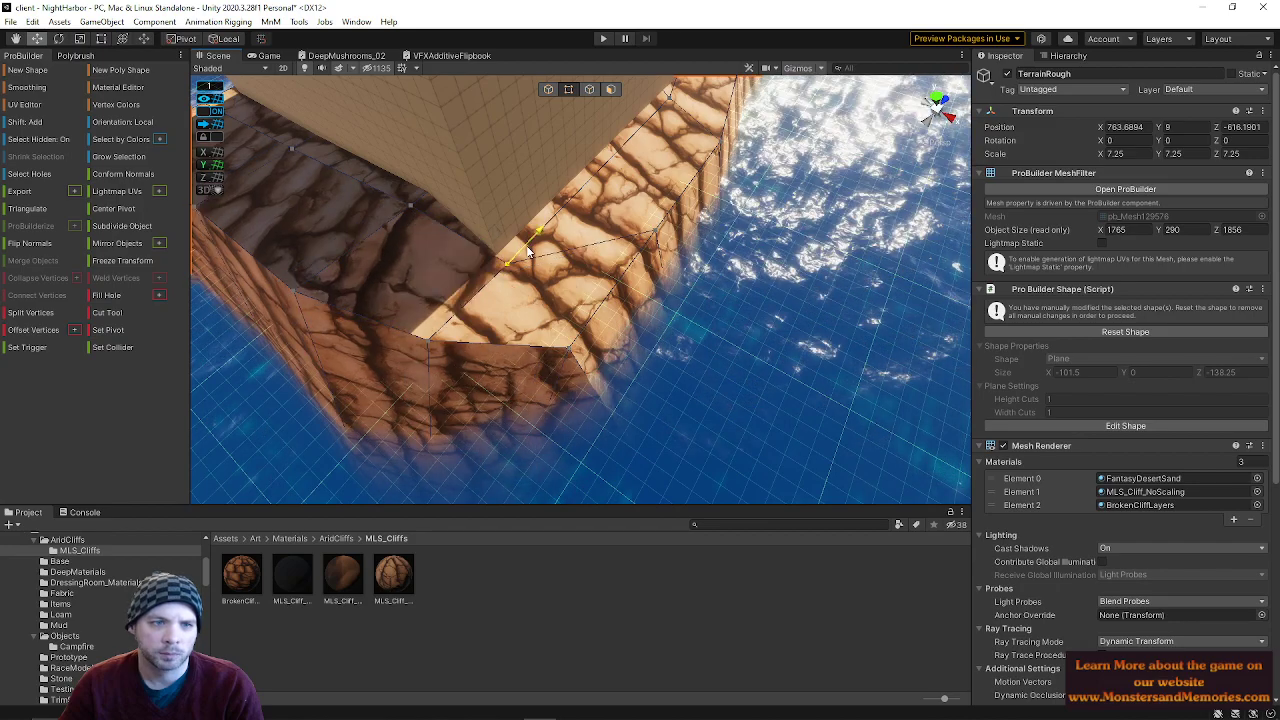
mouse_move(540, 290)
left_mouse_down()
mouse_move(519, 277)
mouse_move(533, 285)
left_mouse_up()
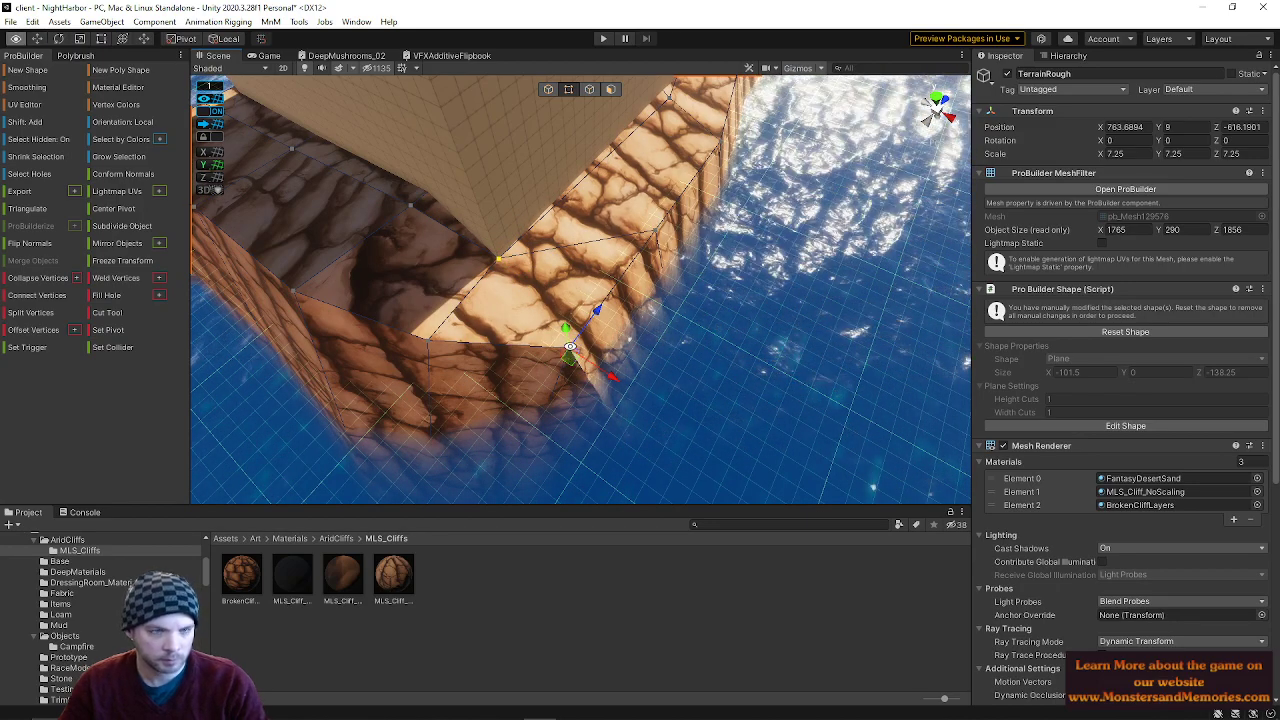
right_click_drag(547, 308, 752, 300)
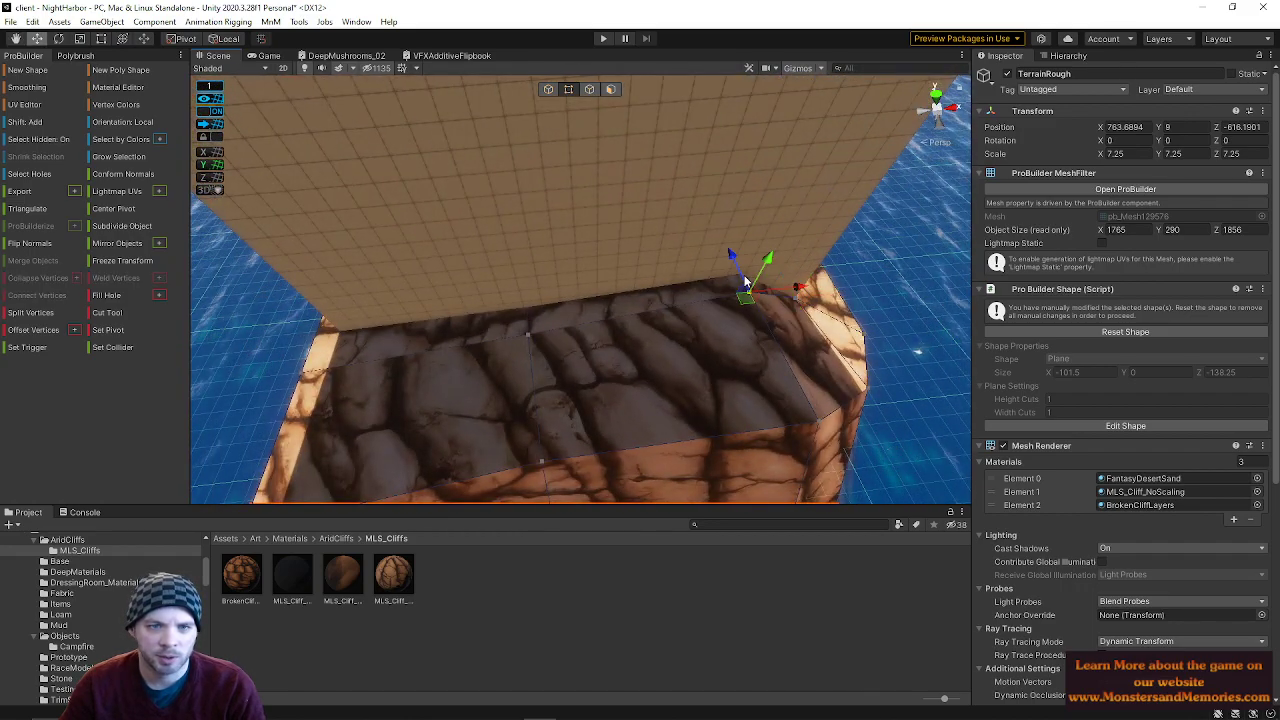
left_click_drag(732, 254, 727, 239)
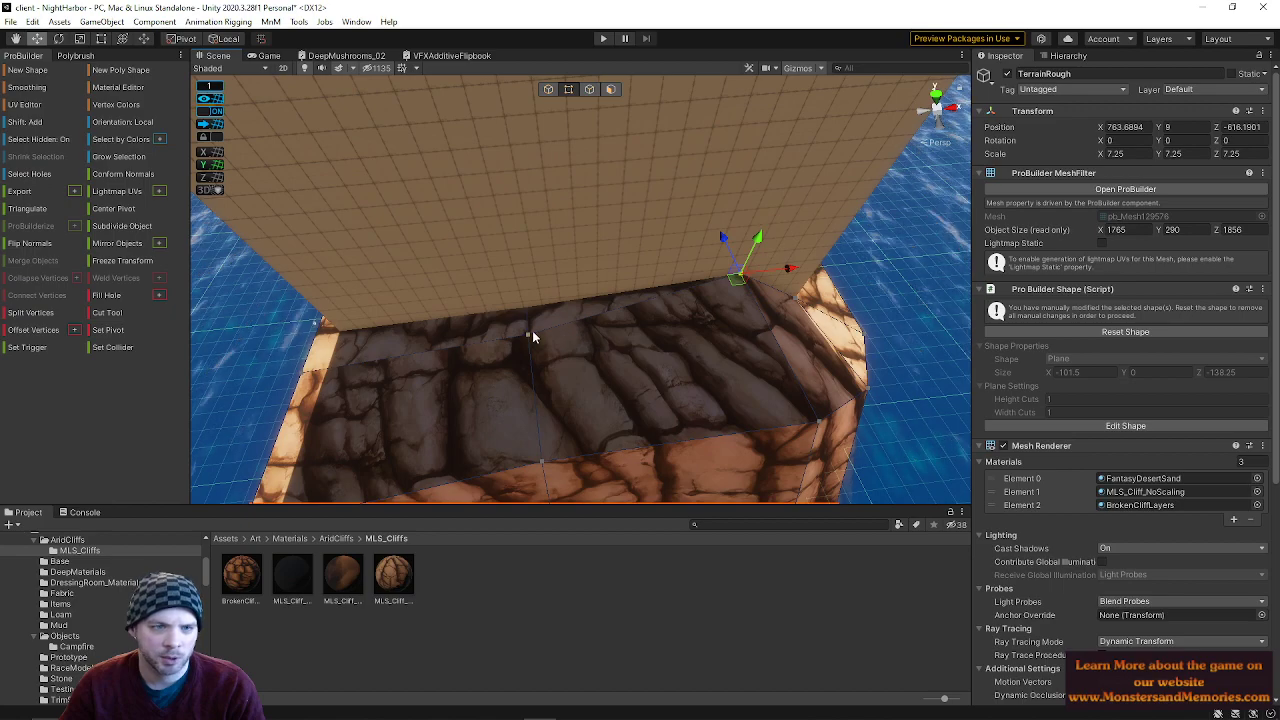
right_click_drag(528, 275, 830, 258)
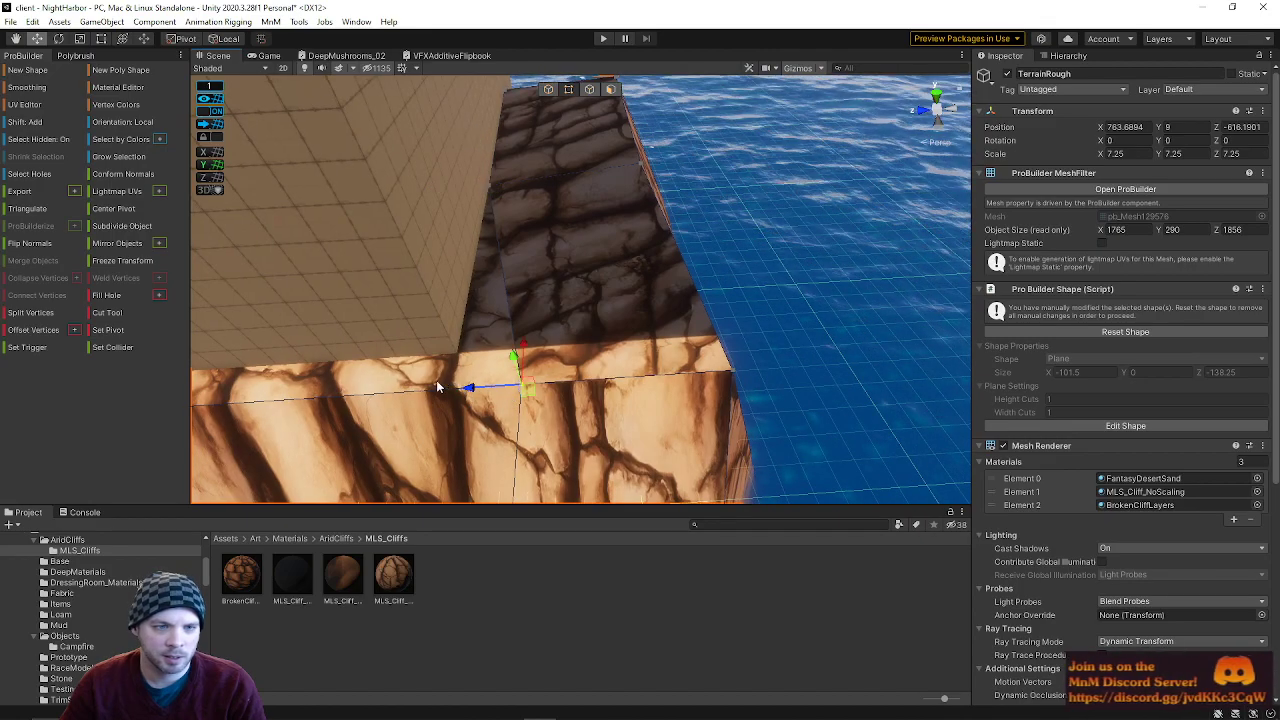
- Pull the middle vertices of the outcrop's outer front edge outward, away from the tower, and adjust the lower side vertices
right_click_drag(393, 381, 570, 444)
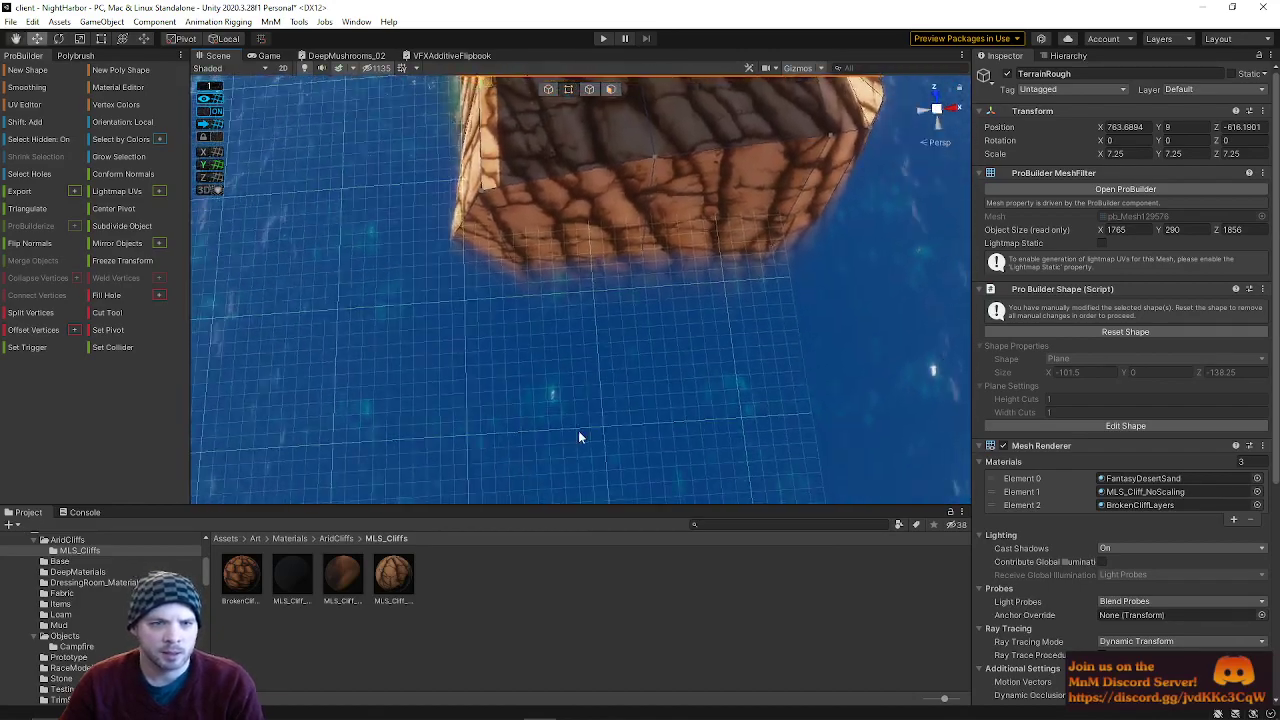
left_click(633, 272)
left_click_drag(633, 263, 640, 218)
left_click_drag(650, 115, 647, 145)
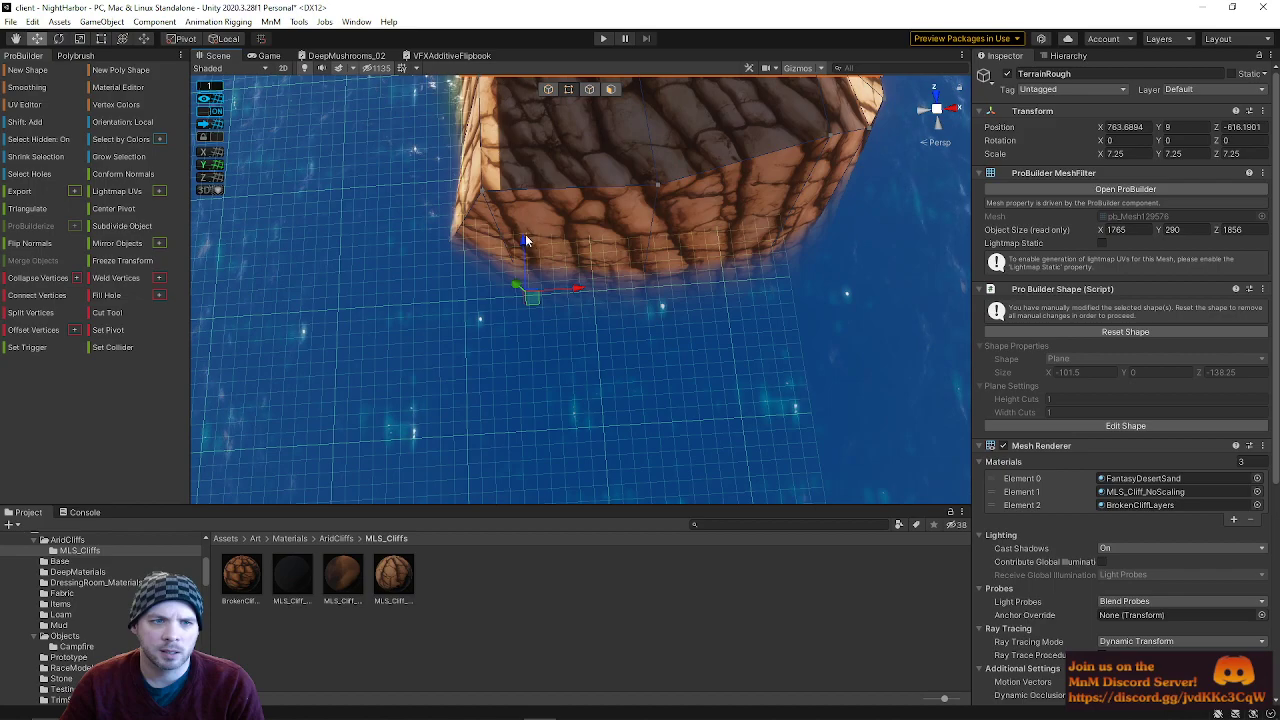
left_click_drag(529, 248, 647, 342, "alt")
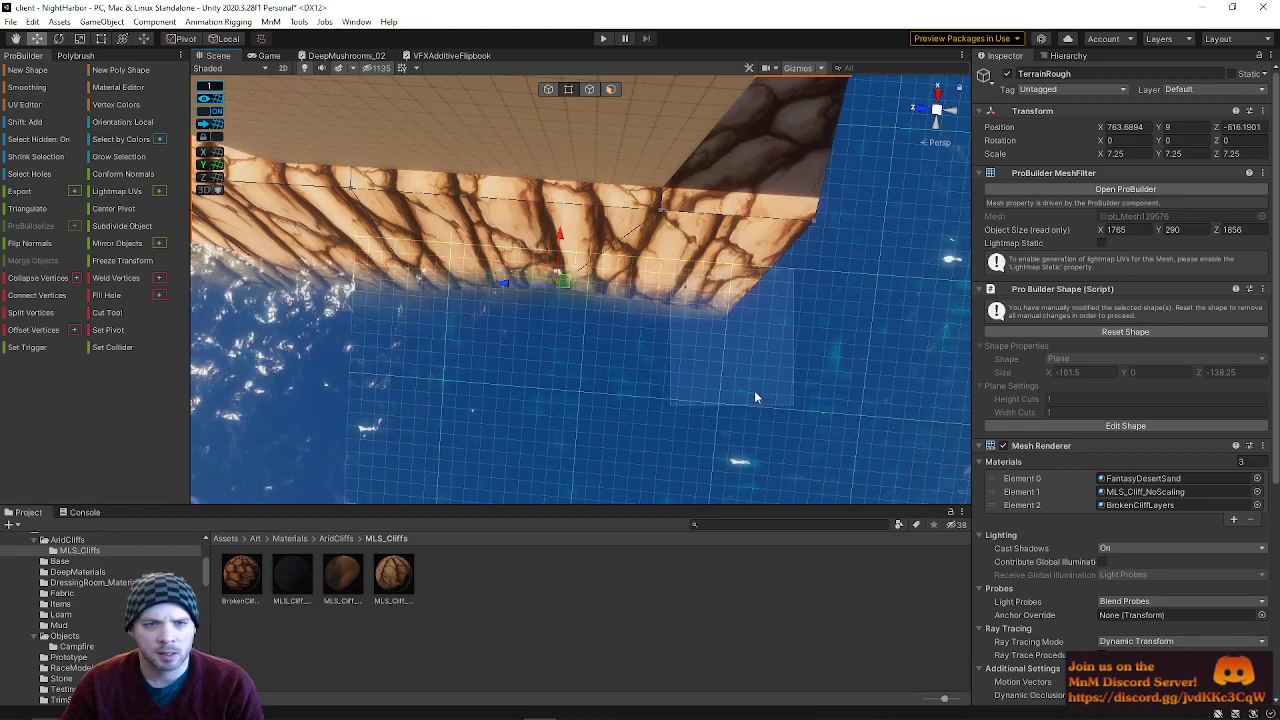
left_click_drag(647, 300, 680, 712, "alt")
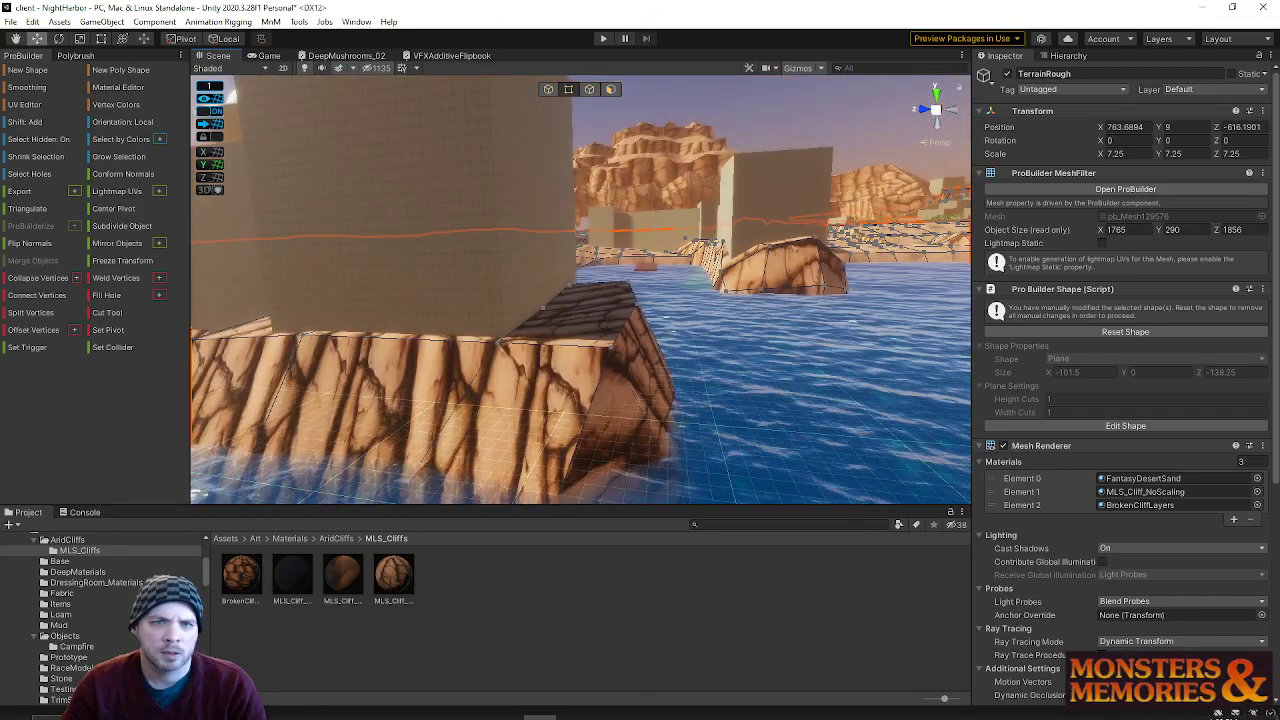
- Shift the ledge vertices beside the tower's long wall along the outcrop and raise them slightly to vary its outline
right_click_drag(722, 247, 182, 264)
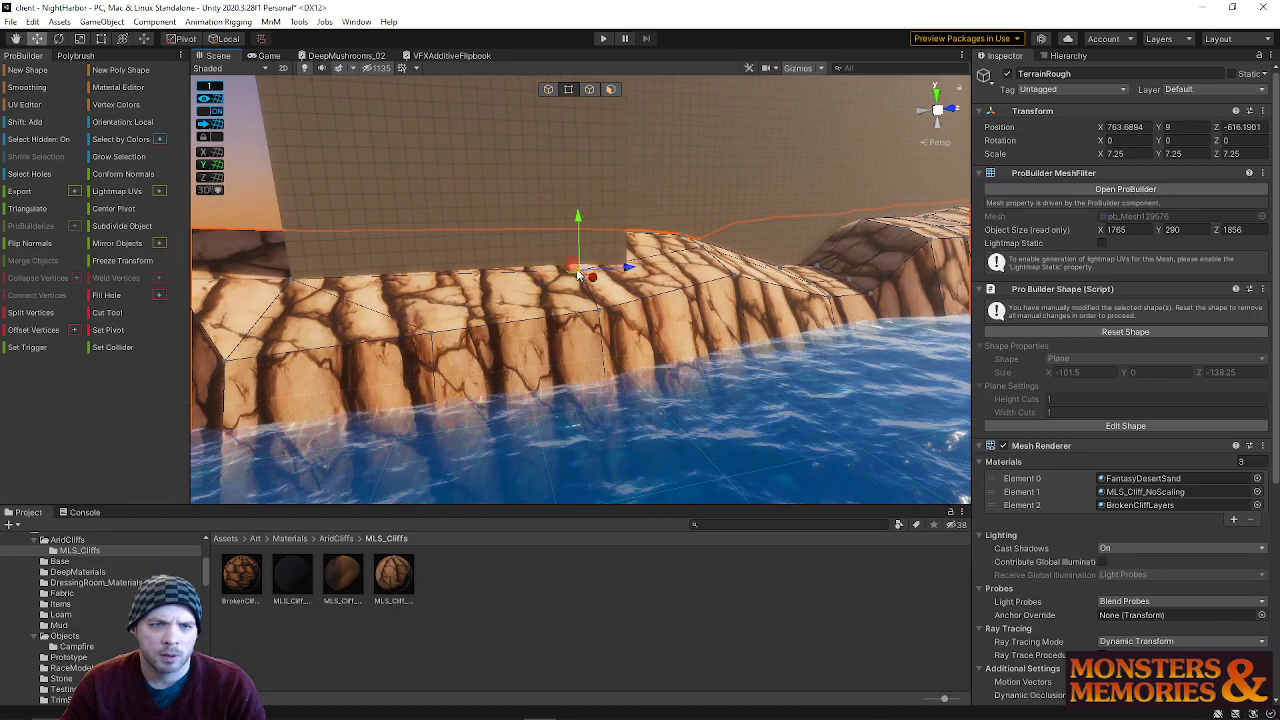
left_click_drag(617, 268, 548, 246)
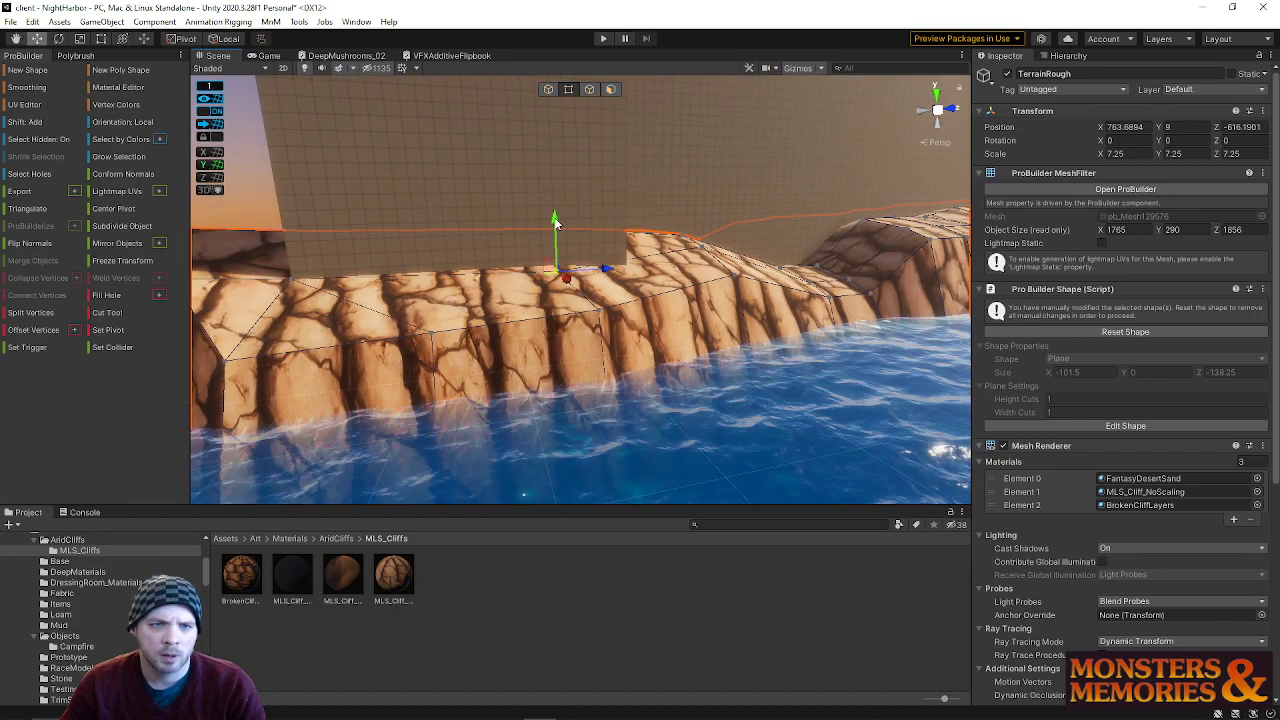
left_click_drag(553, 191, 553, 185)
right_click_drag(553, 185, 581, 196)
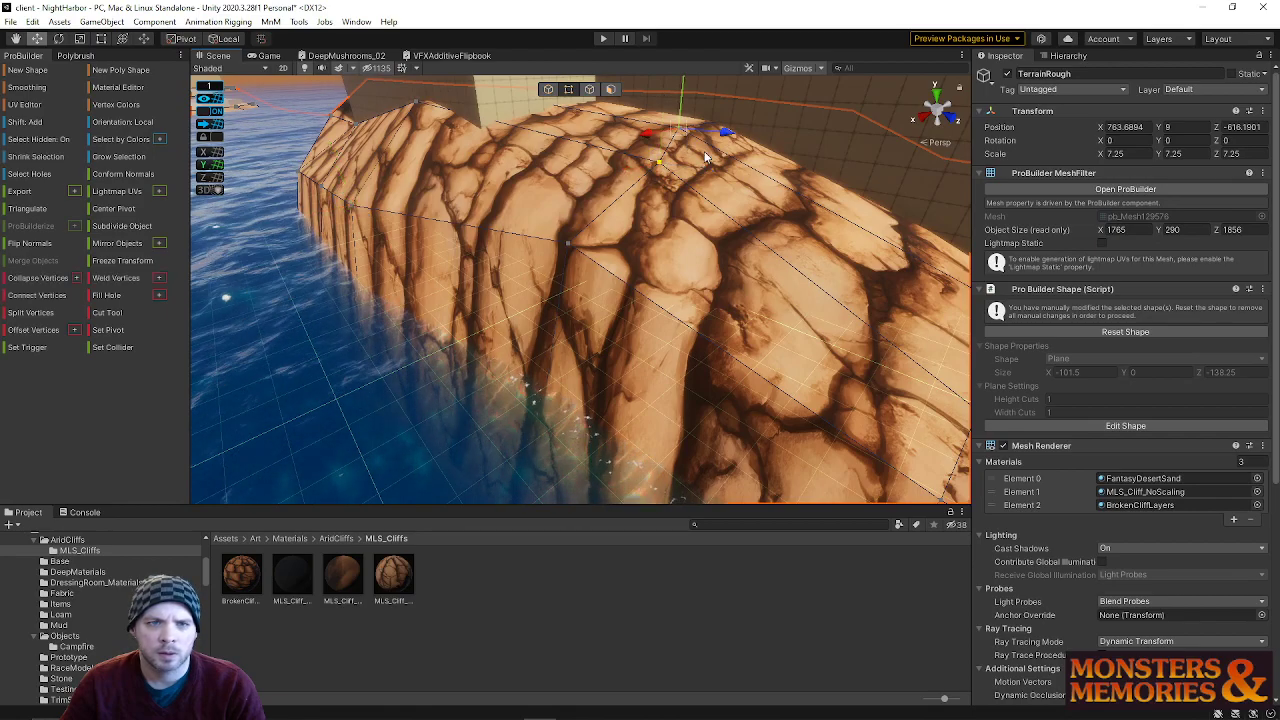
left_click_drag(724, 140, 677, 132)
- Examine the repeating rock texture and shape of the long cliff wall rising from the water elsewhere in the level
right_click_drag(655, 132, 362, 169)
right_click_drag(580, 183, 421, 222)
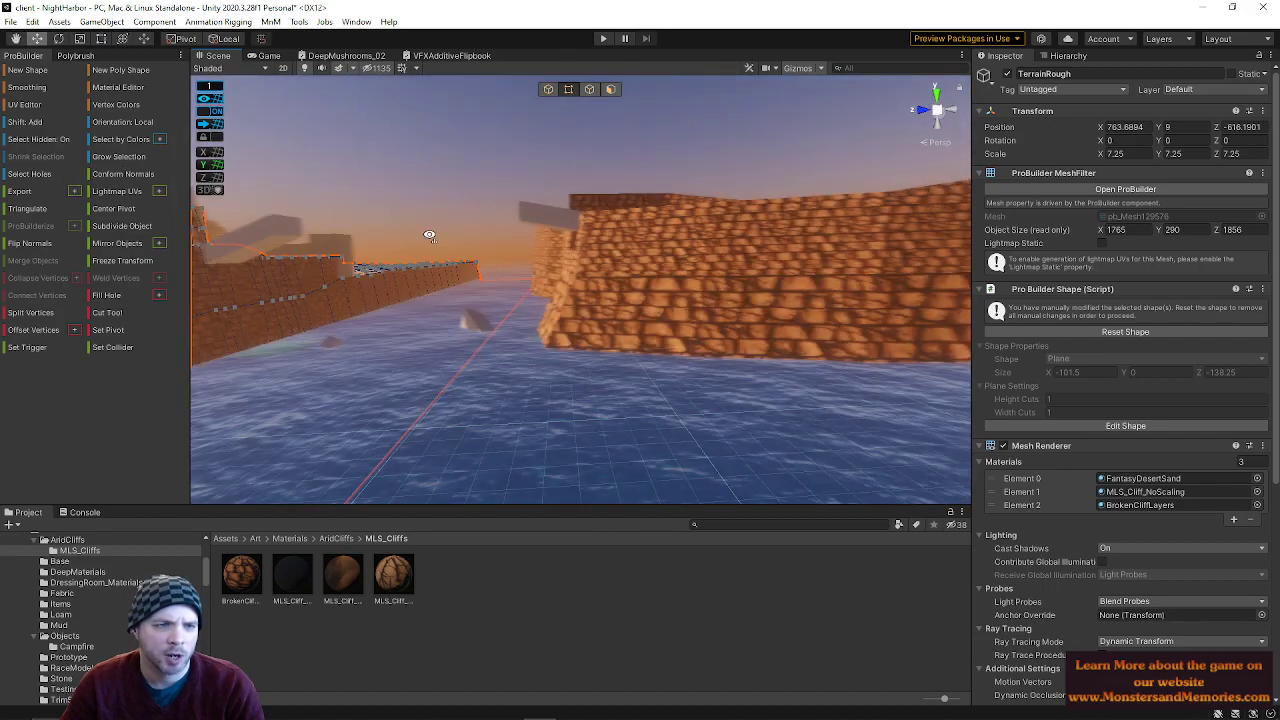
right_click_drag(524, 310, 578, 192)
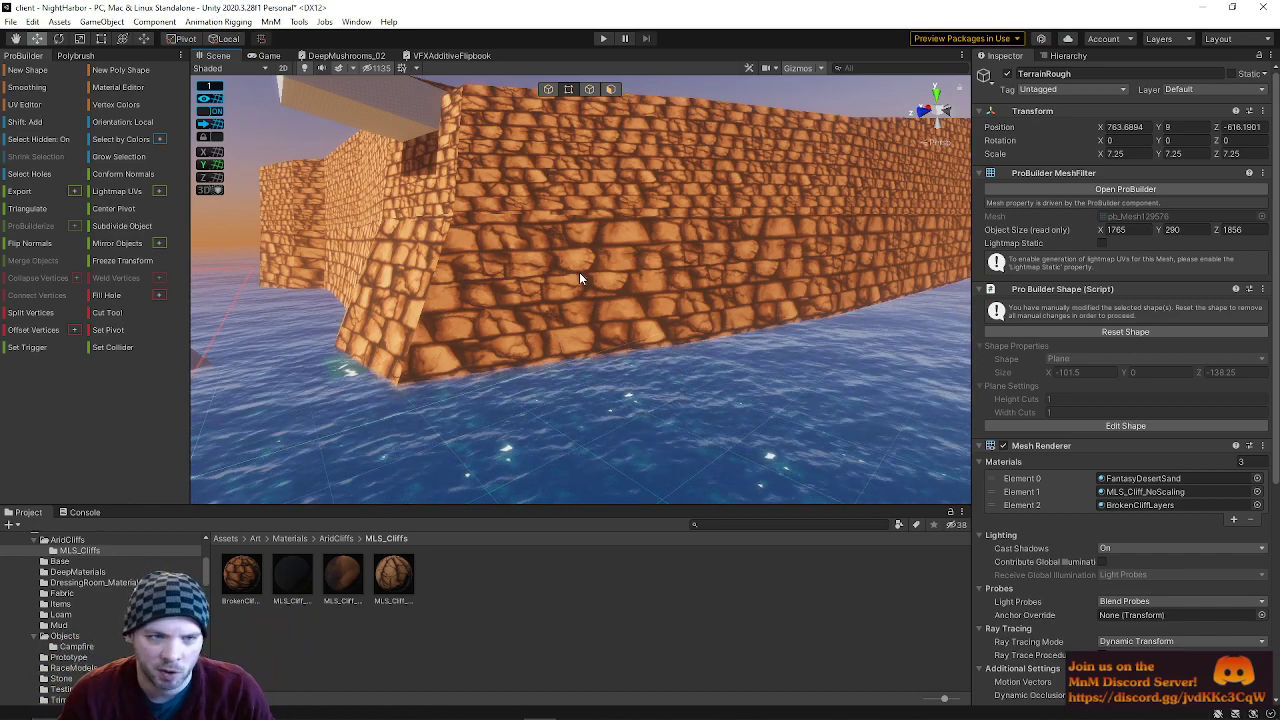
right_click_drag(659, 332, 653, 300)
key("w")
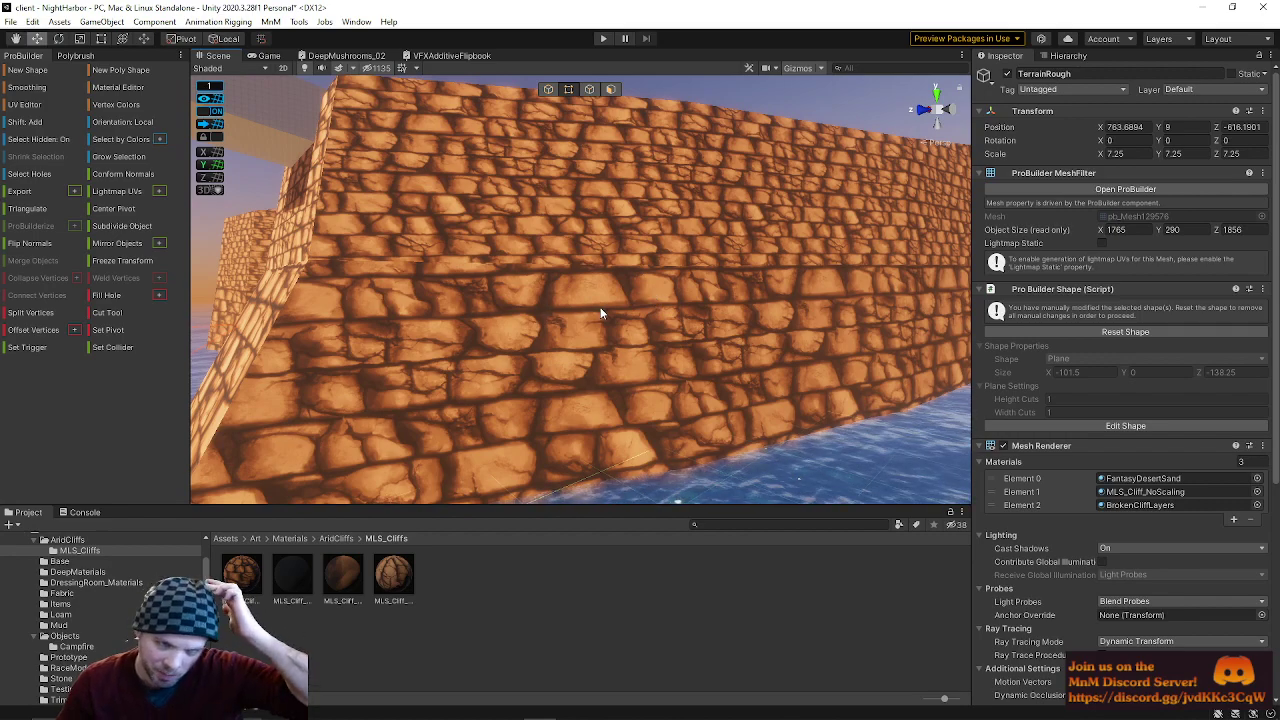
- Move the vertex on the underwater slope's top edge inward against the base of the cliff wall
right_click_drag(614, 324, 508, 313)
right_click_drag(545, 245, 645, 315)
key("s")
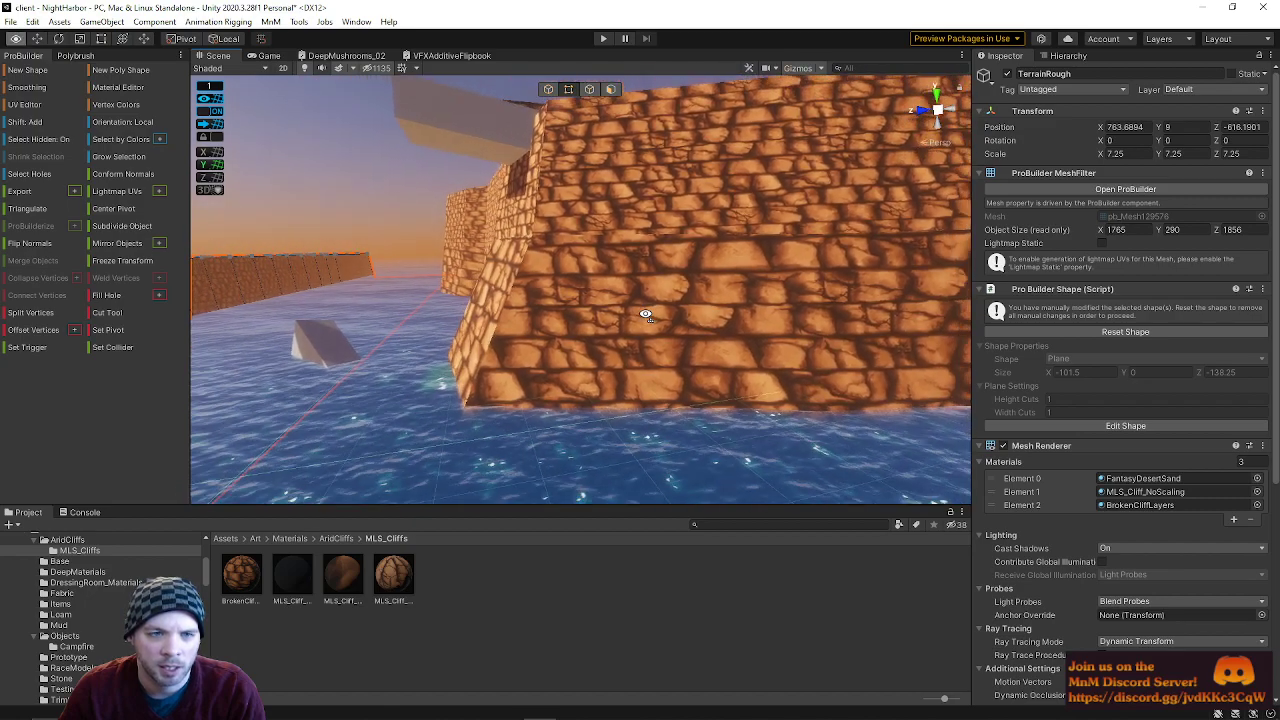
right_click_drag(686, 310, 239, 399)
key("w")
key("w")
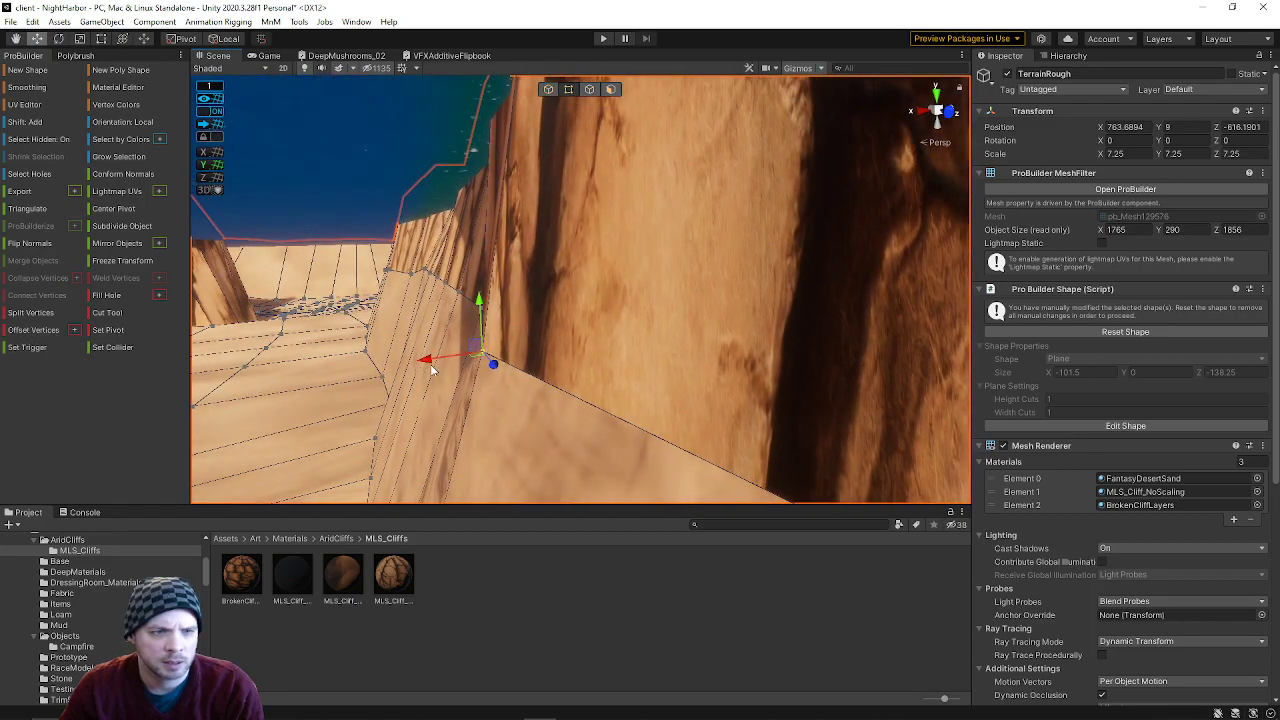
left_click_drag(457, 365, 482, 363)
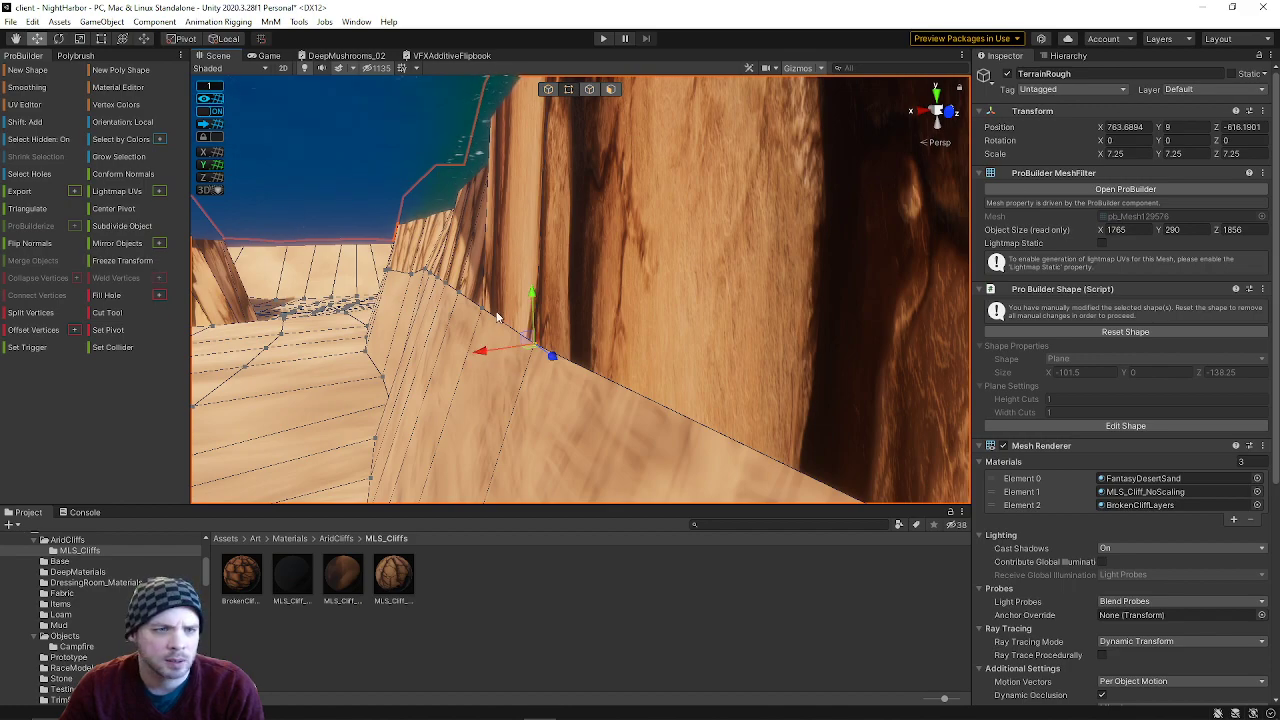
right_click_drag(453, 315, 438, 252)
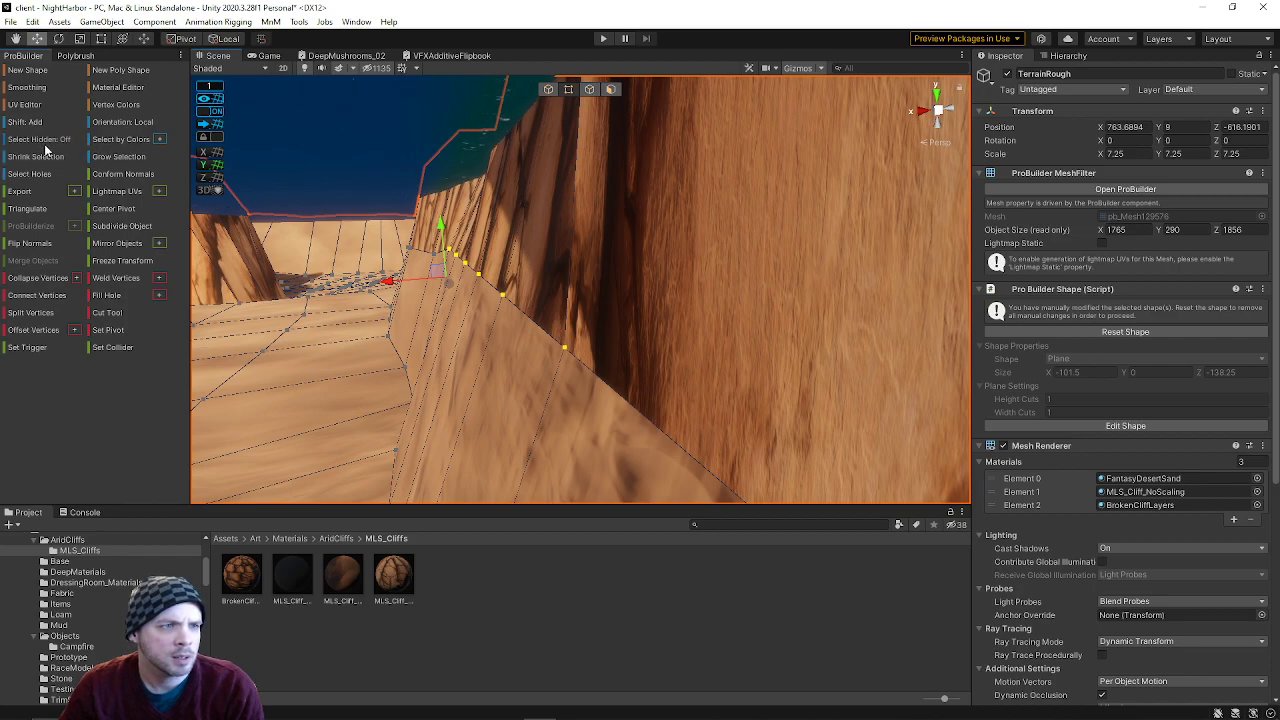
- Shift the remaining vertices along the underwater slope's top edge to fit the cliff, pulling the end vertex in toward the rock face
left_click_drag(374, 290, 484, 312, "alt")
left_click(462, 218)
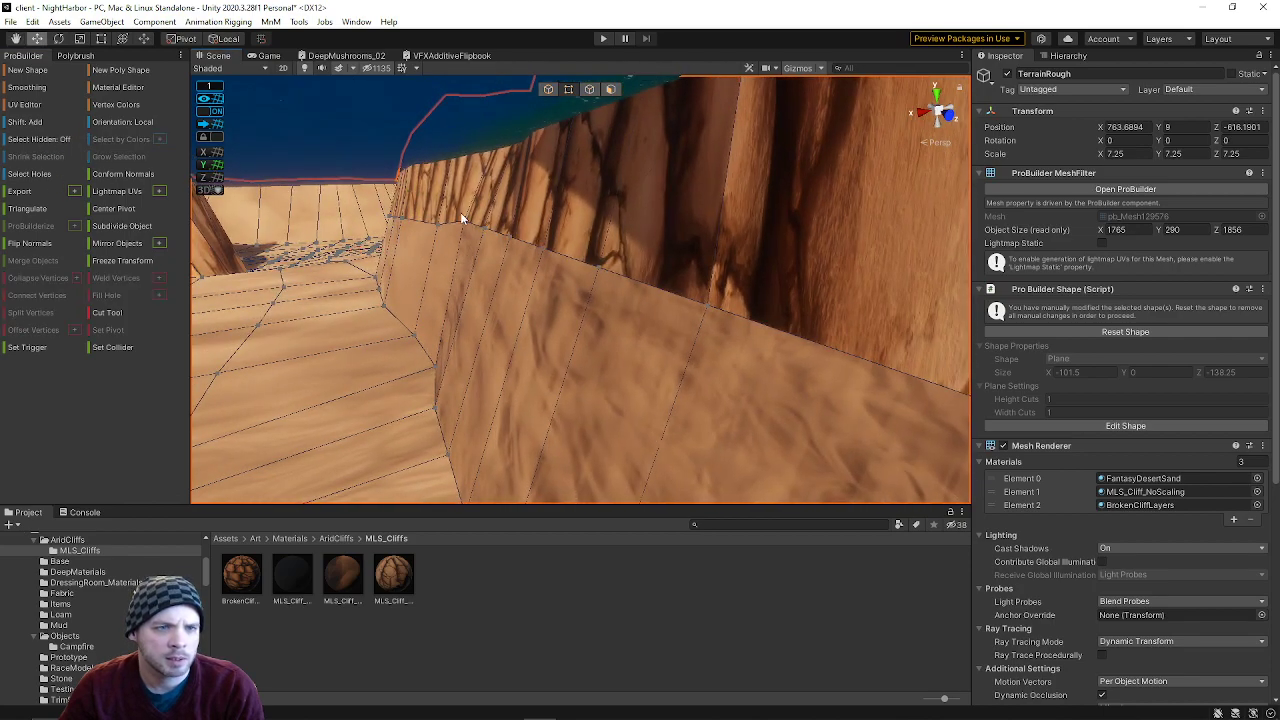
left_click_drag(734, 352, 590, 220)
left_click_drag(605, 270, 438, 239)
left_click_drag(461, 297, 831, 297, "alt")
right_click_drag(831, 297, 703, 267)
key("w")
key("s")
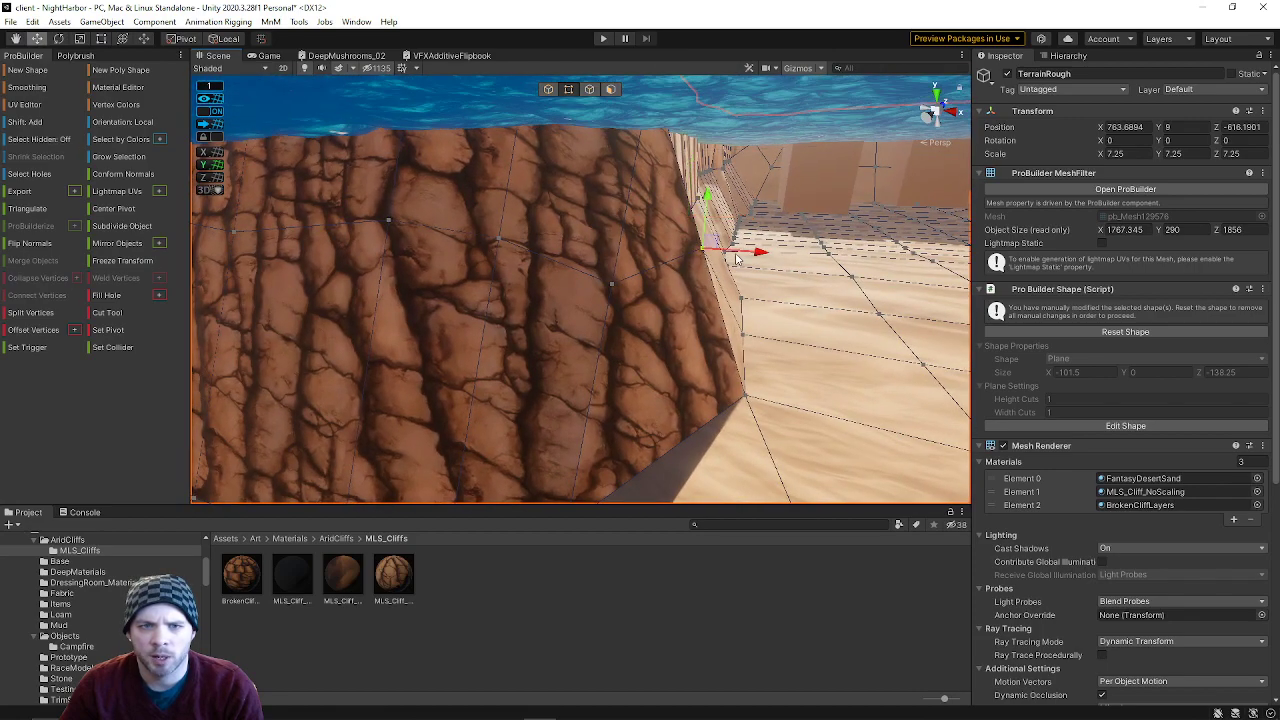
left_click_drag(758, 257, 634, 283)
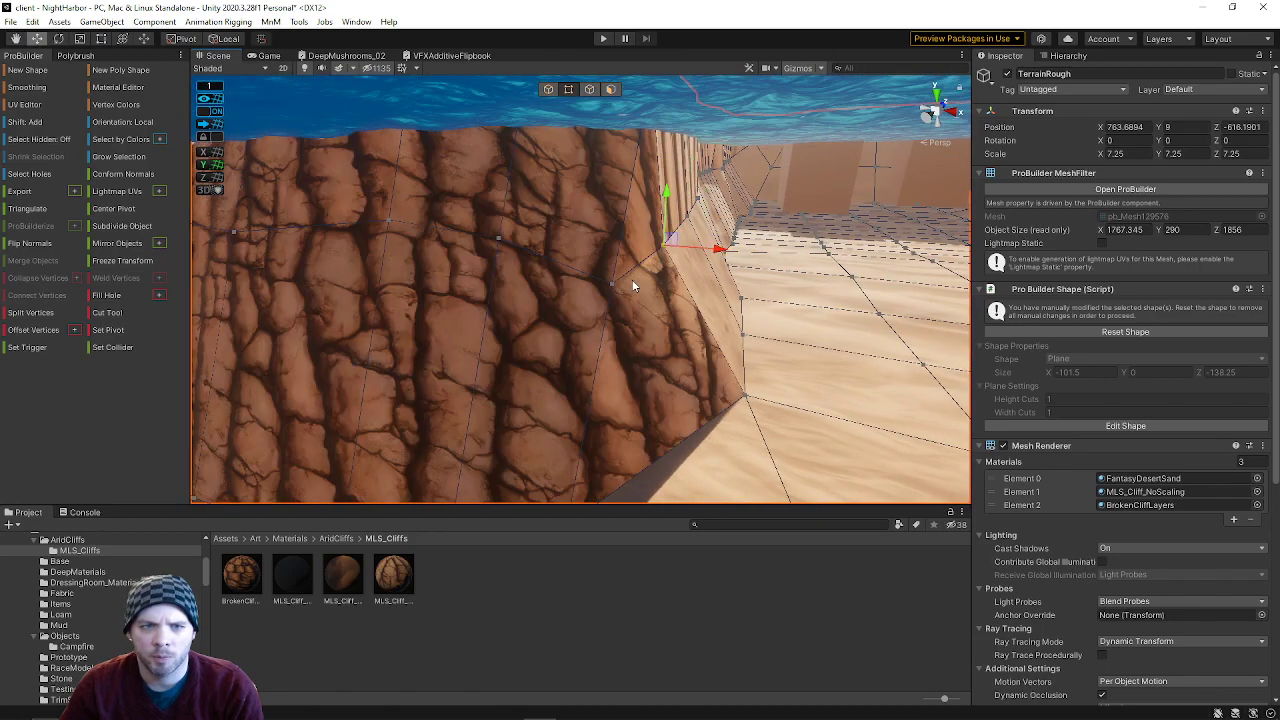
- Lower the front rim and the back edge of the cliff ledge at the foot of the long wall to form a dip
right_click_drag(786, 401, 609, 368)
right_click_drag(633, 309, 497, 141)
left_click(666, 237)
left_click(546, 272)
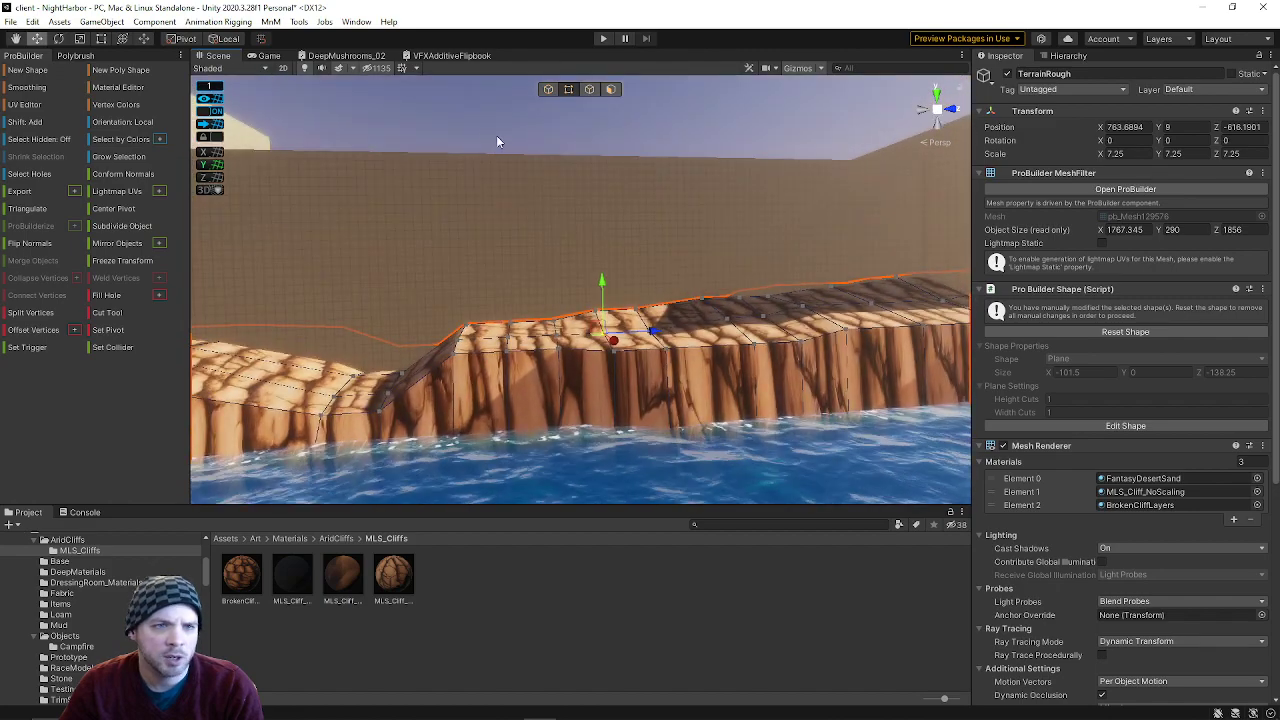
left_click(612, 90)
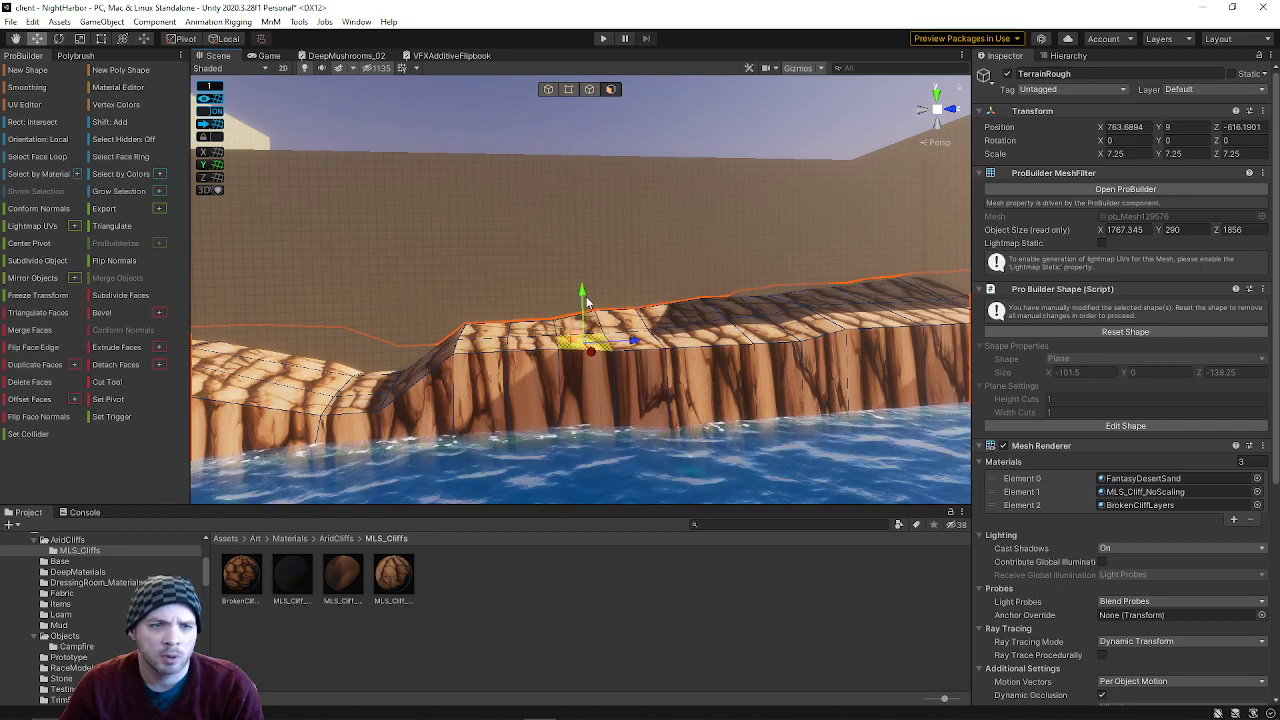
left_click(498, 348)
left_click_drag(483, 302, 485, 330)
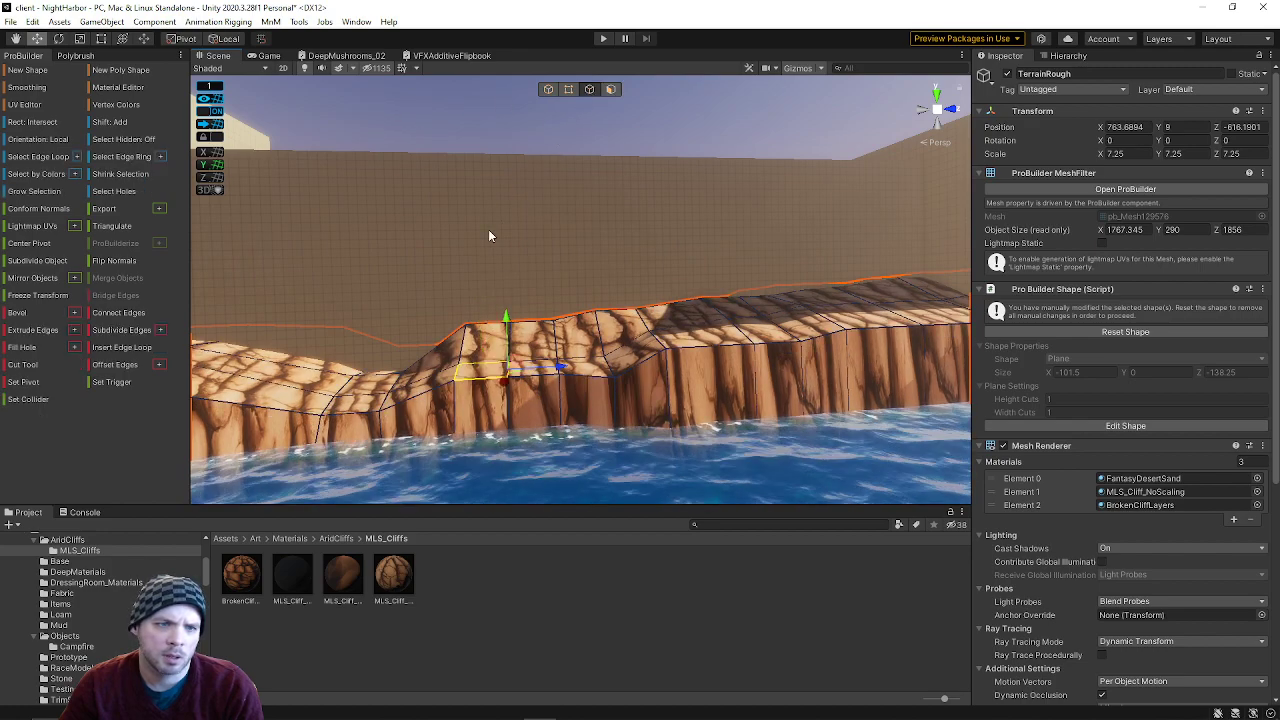
left_click_drag(487, 275, 484, 295)
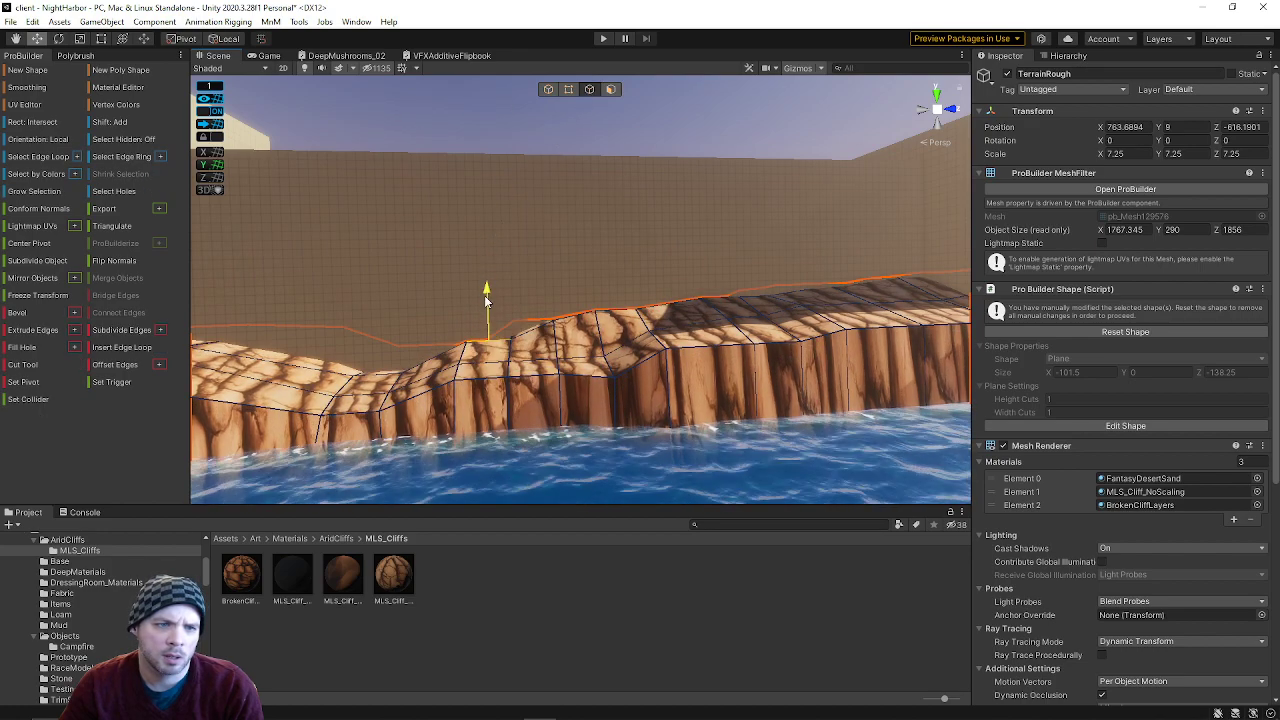
- Lower three front rim vertices in the middle of the ledge toward the waterline to turn the vertical cliff into a slope
right_click_drag(543, 337, 645, 345)
left_click(572, 91)
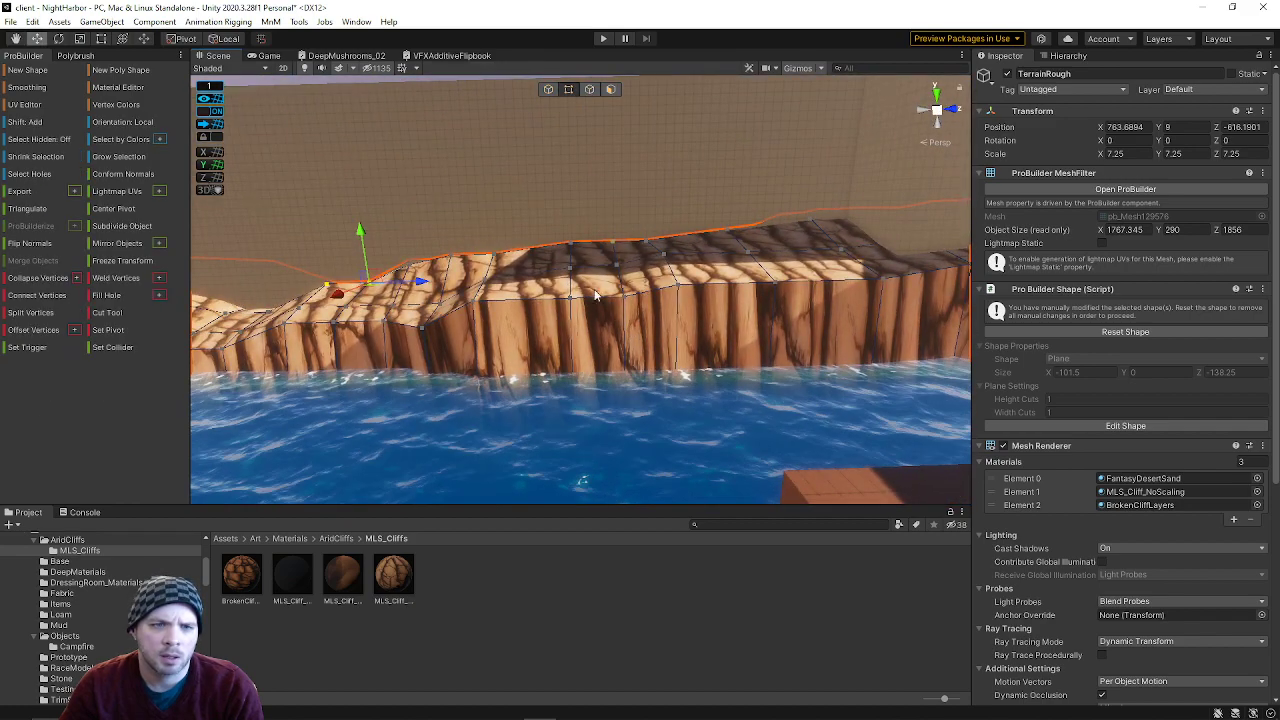
left_click_drag(575, 258, 586, 305)
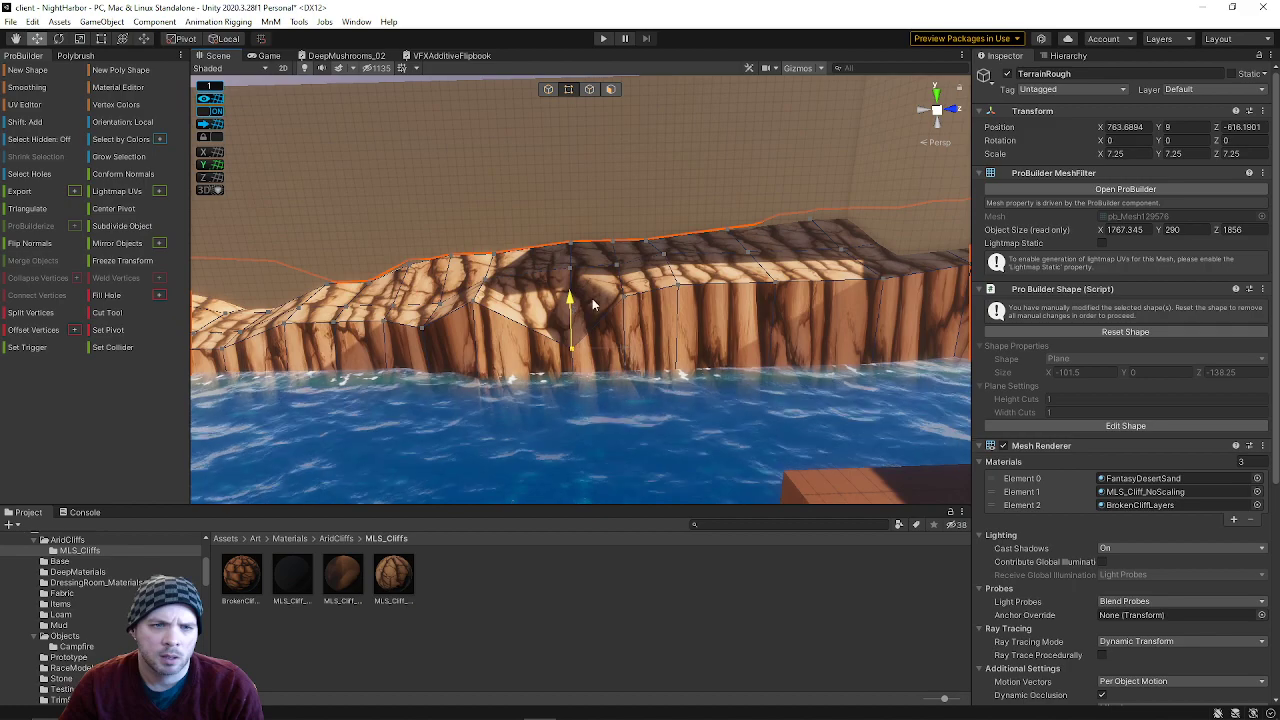
left_click_drag(679, 275, 679, 300)
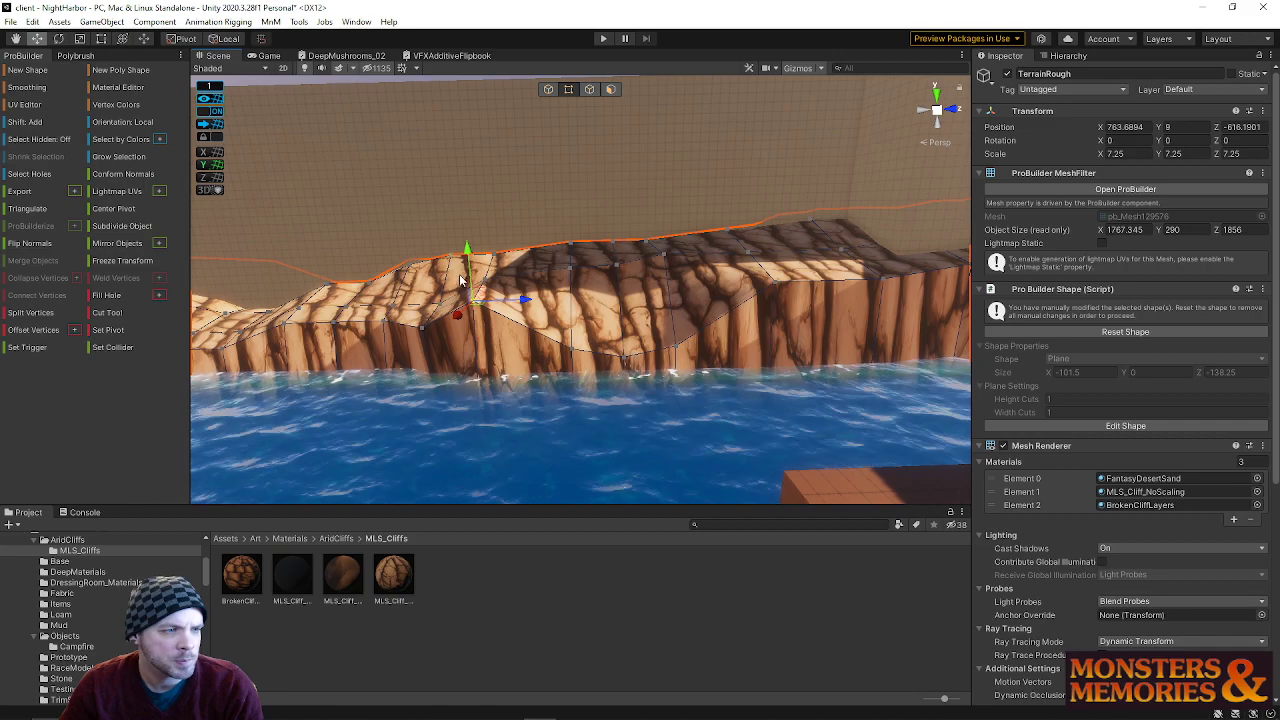
left_click_drag(468, 256, 476, 332)
- Lower the next rim vertices near the ledge's far end toward the waterline to continue the slope
right_click_drag(563, 314, 691, 316)
left_click(704, 314)
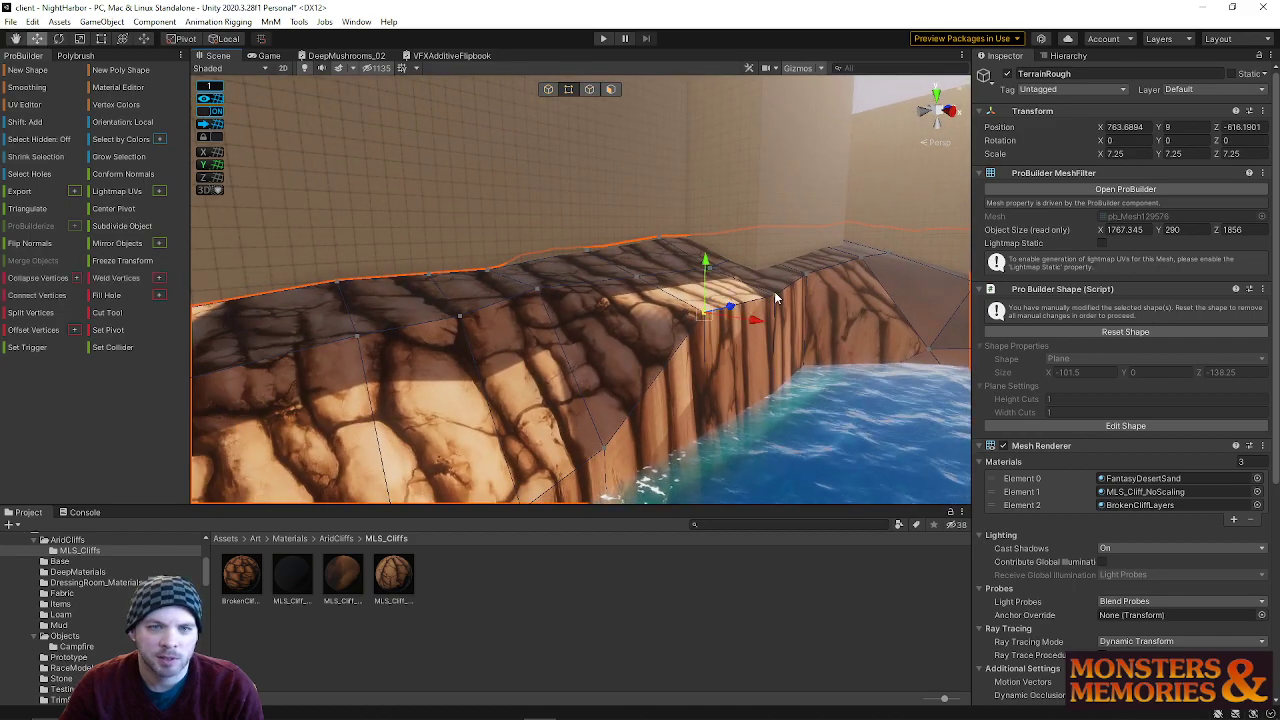
left_click_drag(776, 296, 797, 307)
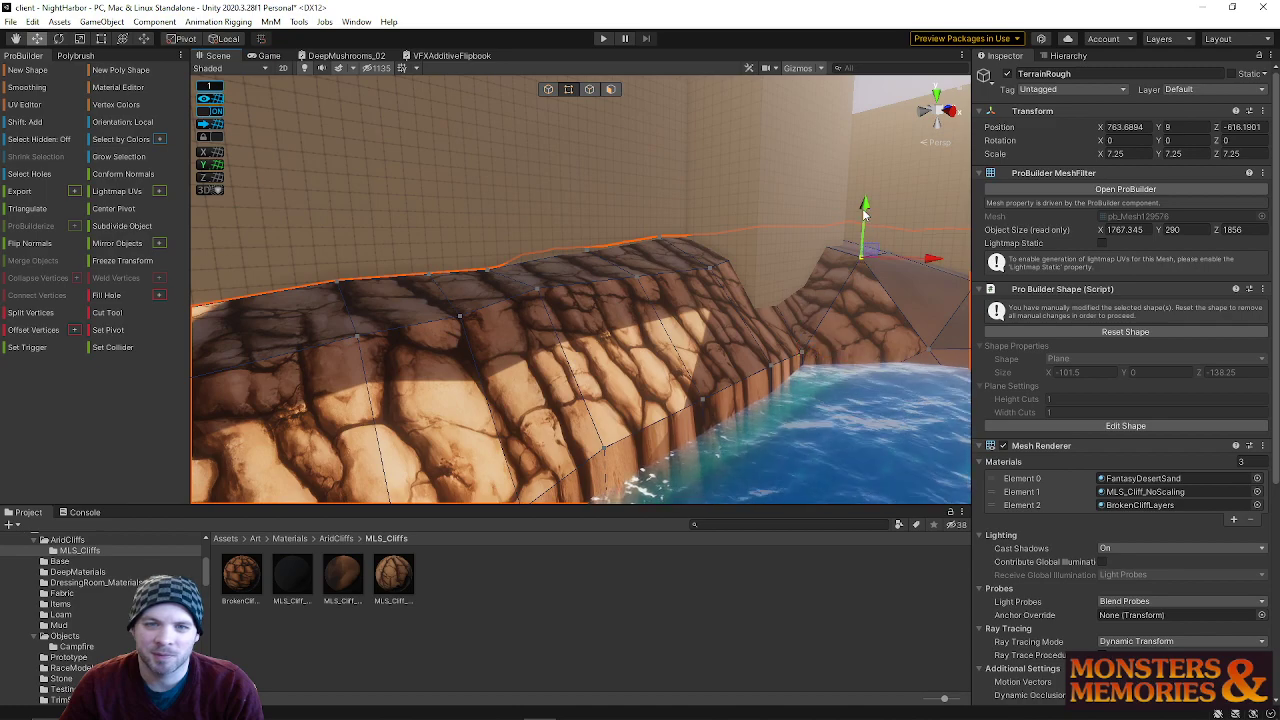
- Pull the two upper edge vertices of the rocky bank at the shore corner toward the water
left_click_drag(771, 249, 956, 246, "alt")
right_click_drag(956, 246, 115, 455)
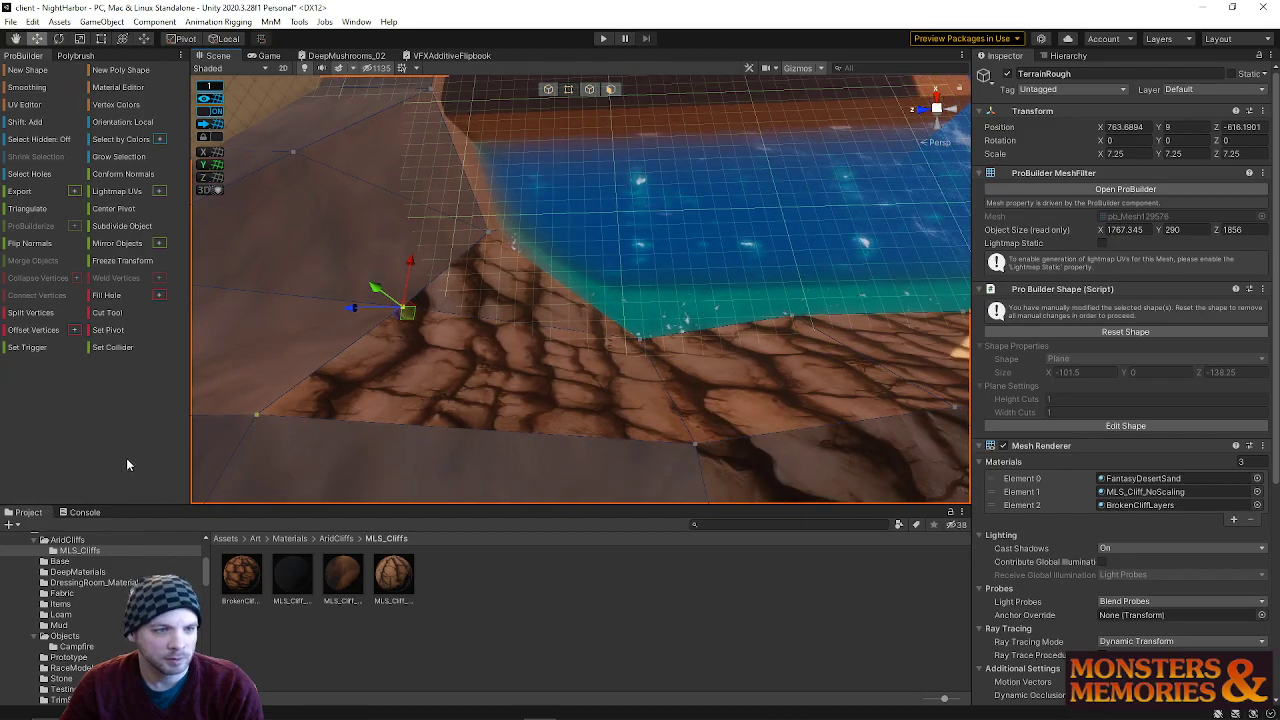
left_click_drag(271, 364, 316, 268)
left_click(694, 446)
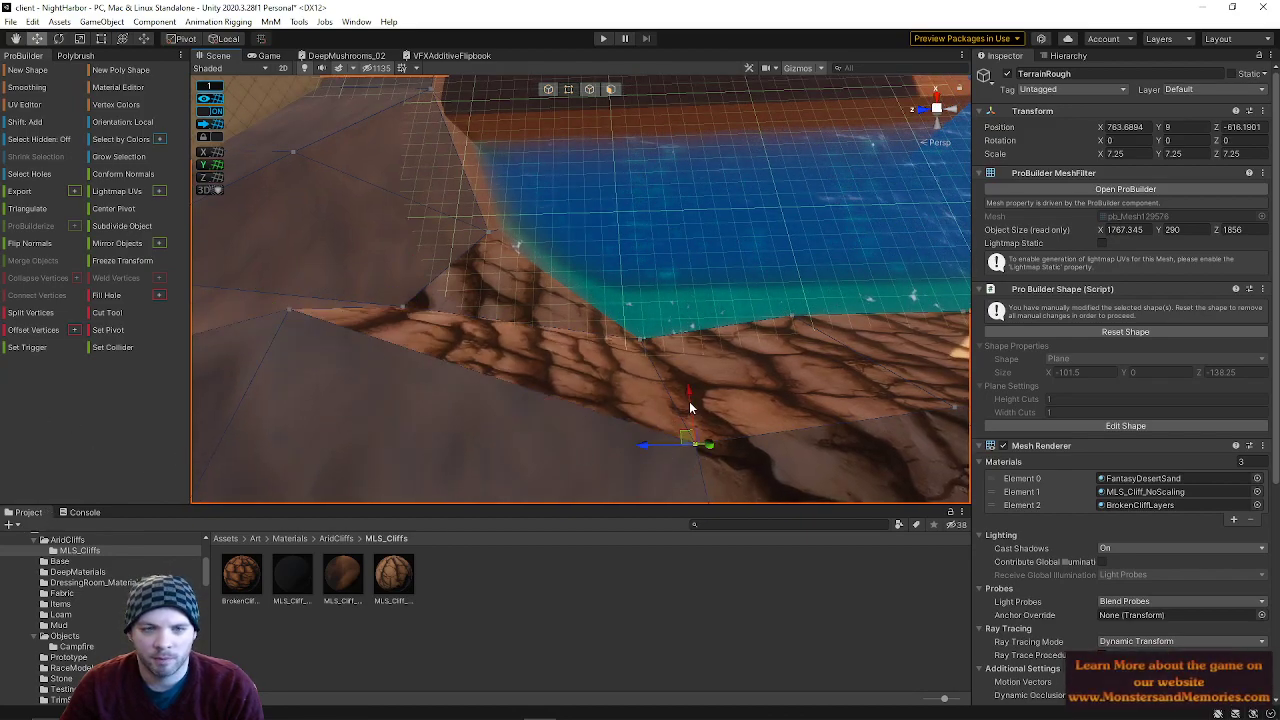
left_click_drag(681, 362, 667, 297)
- Adjust the upper bank vertices at the inner corner of the walls to reshape the shore there
right_click_drag(563, 309, 440, 232)
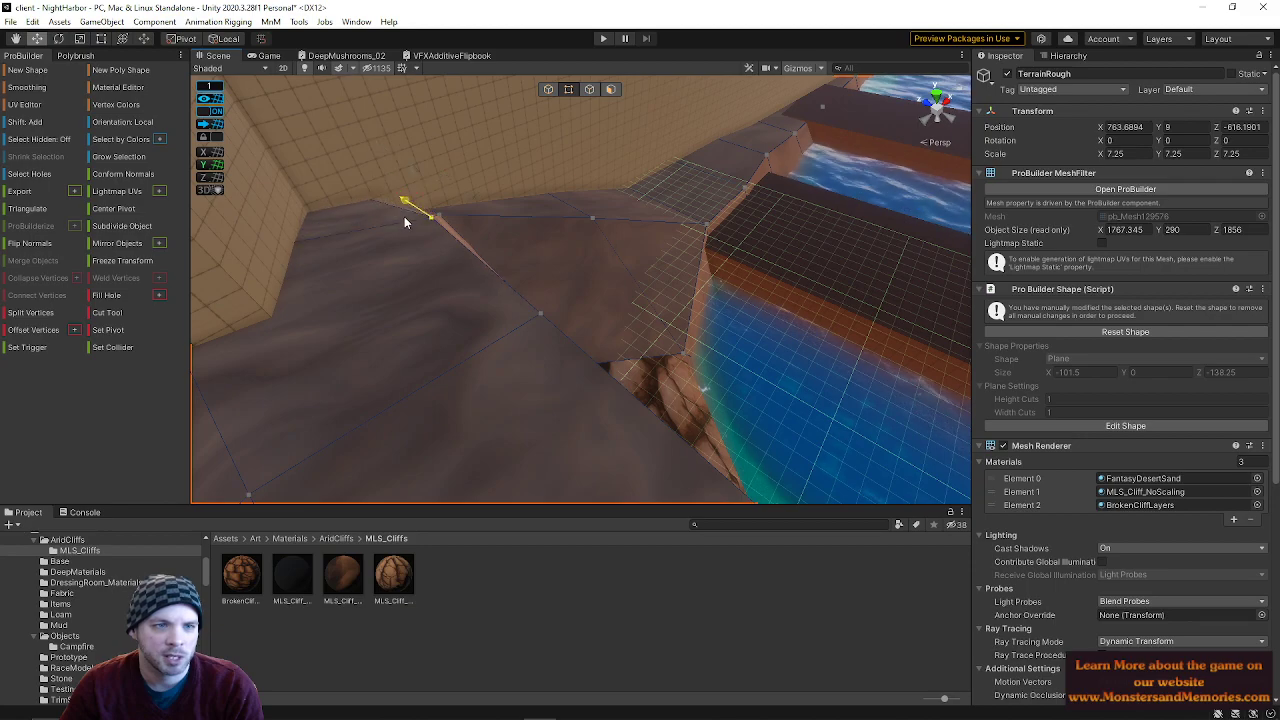
left_click(430, 214)
right_click_drag(430, 214, 76, 204)
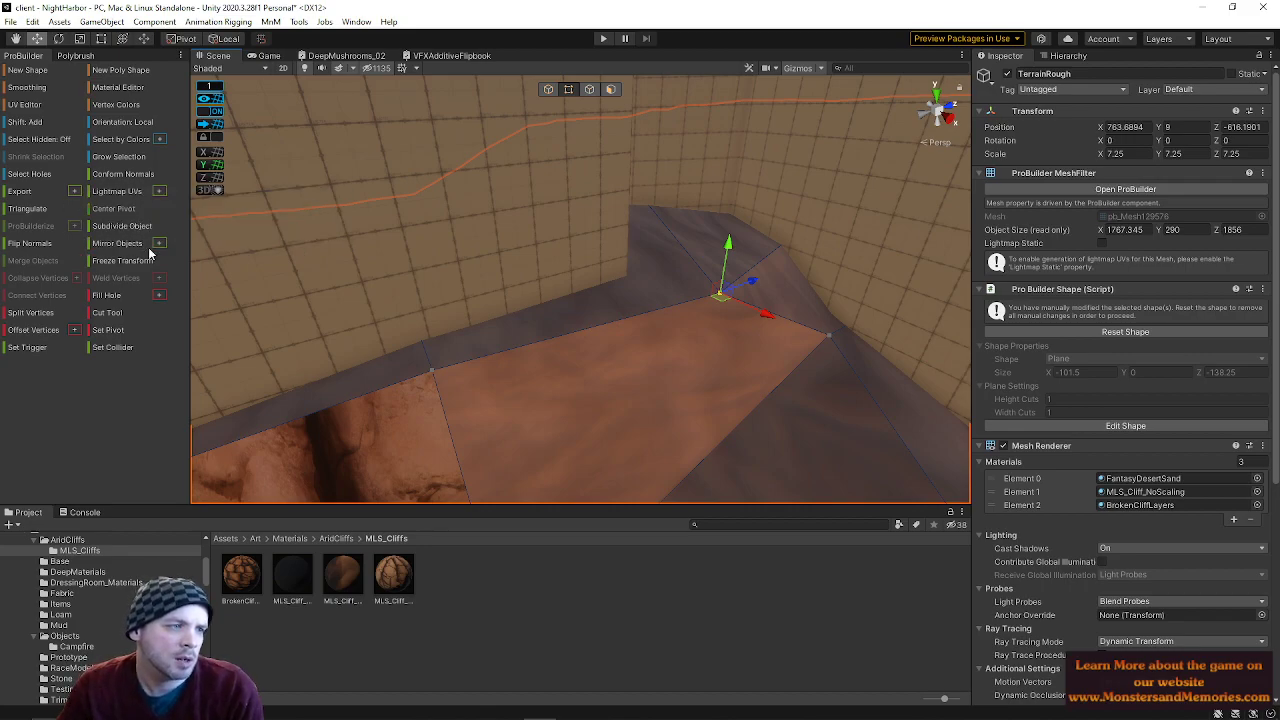
right_click_drag(522, 345, 525, 306)
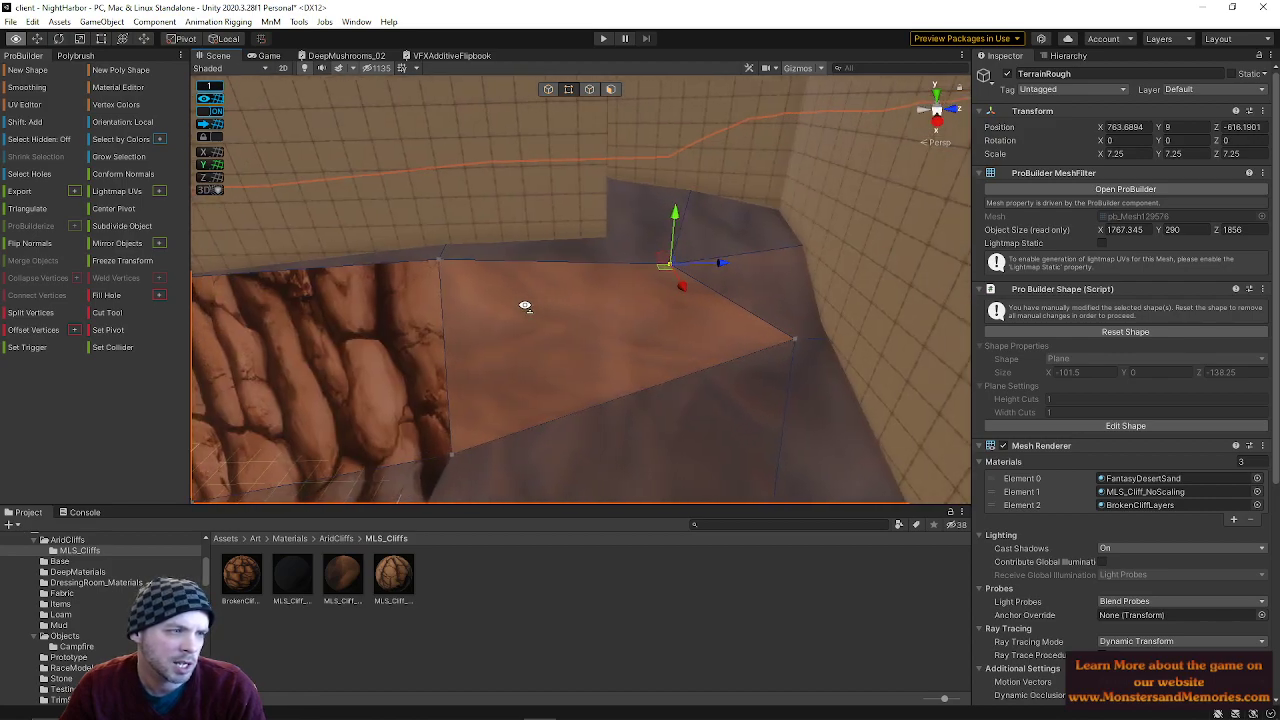
left_click(806, 336)
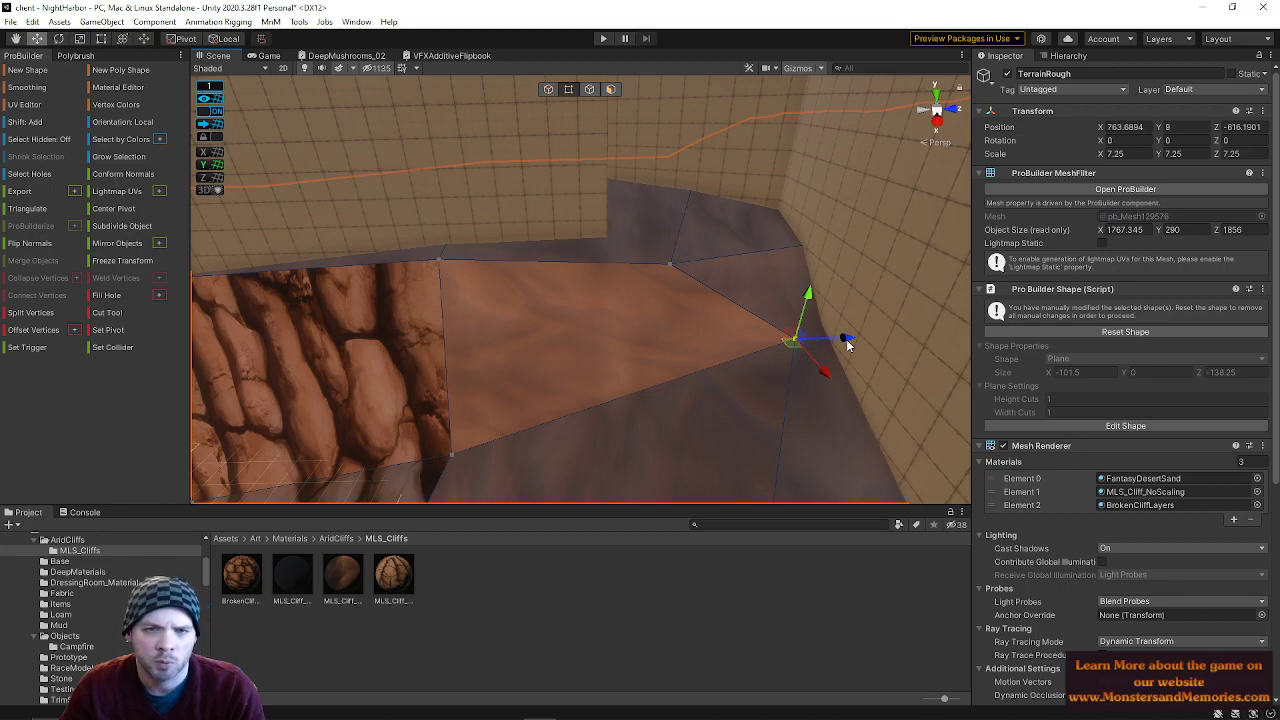
left_click_drag(708, 373, 692, 368)
- Adjust the lower bank vertices near the waterline where the rocky cliff meets the shore corner
right_click_drag(586, 357, 517, 419)
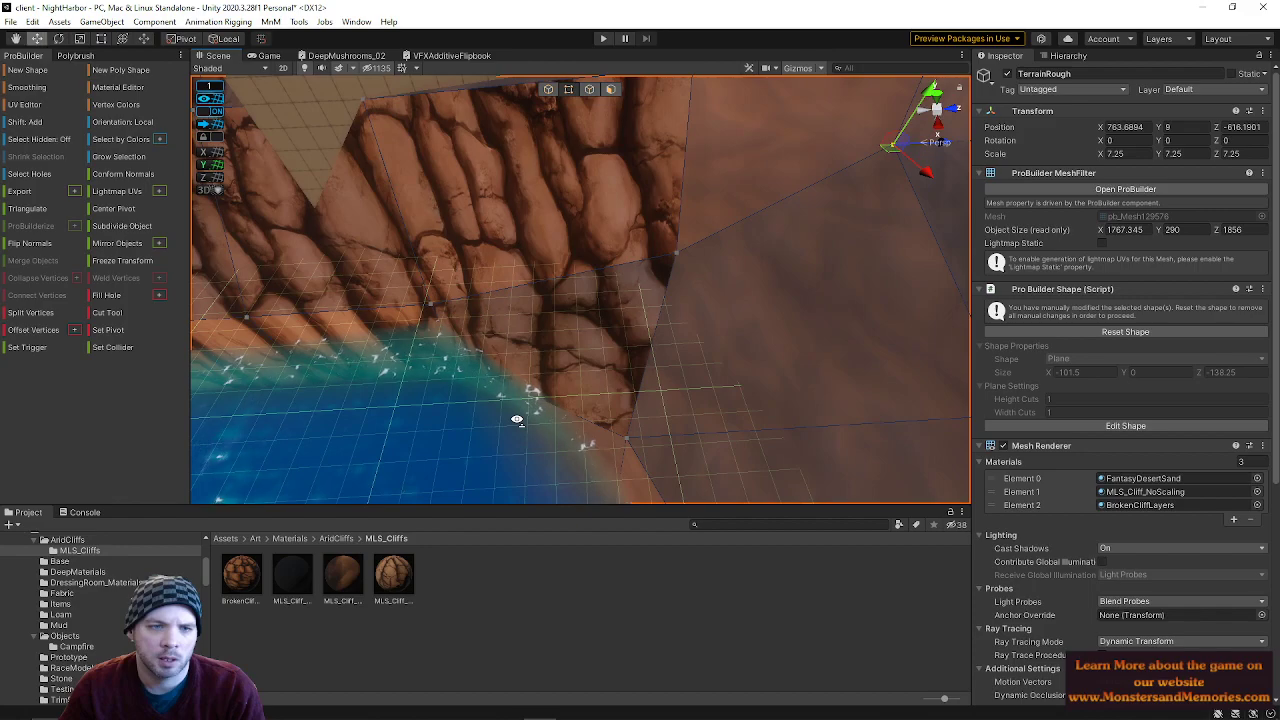
left_click(628, 440)
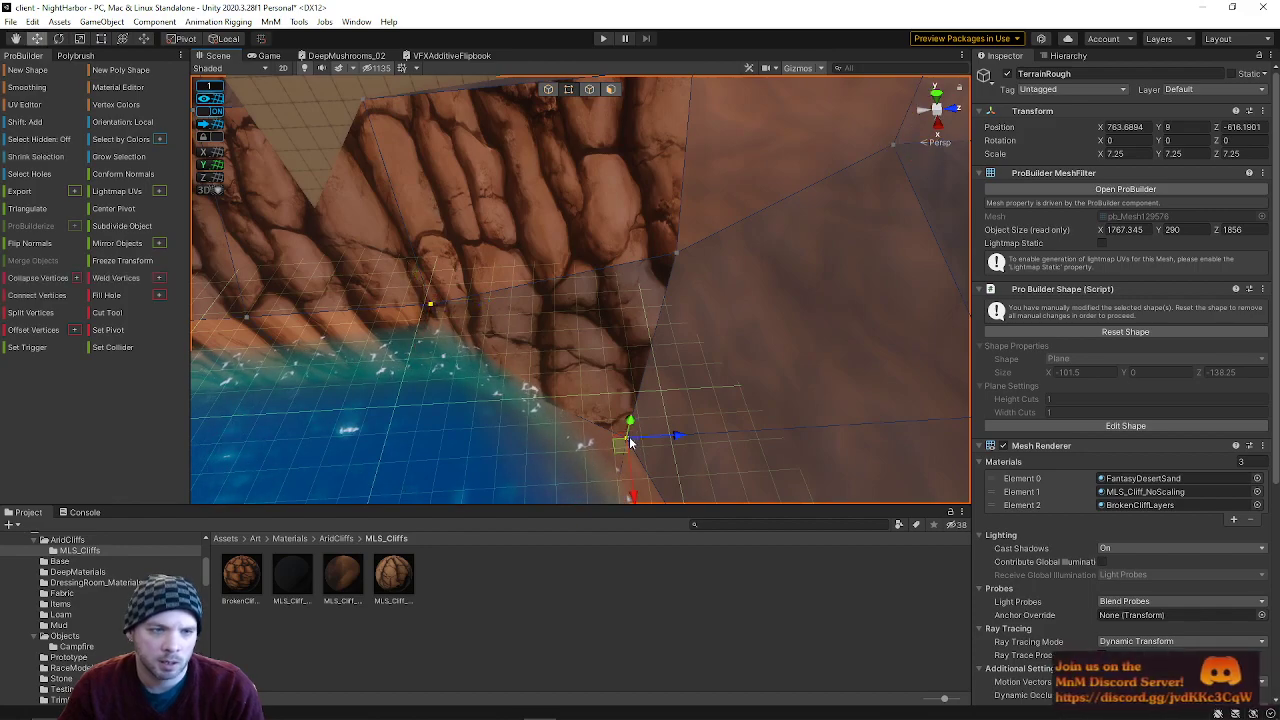
right_click_drag(685, 444, 731, 161)
left_click(730, 167)
right_click_drag(740, 271, 685, 300)
left_click_drag(672, 231, 674, 263)
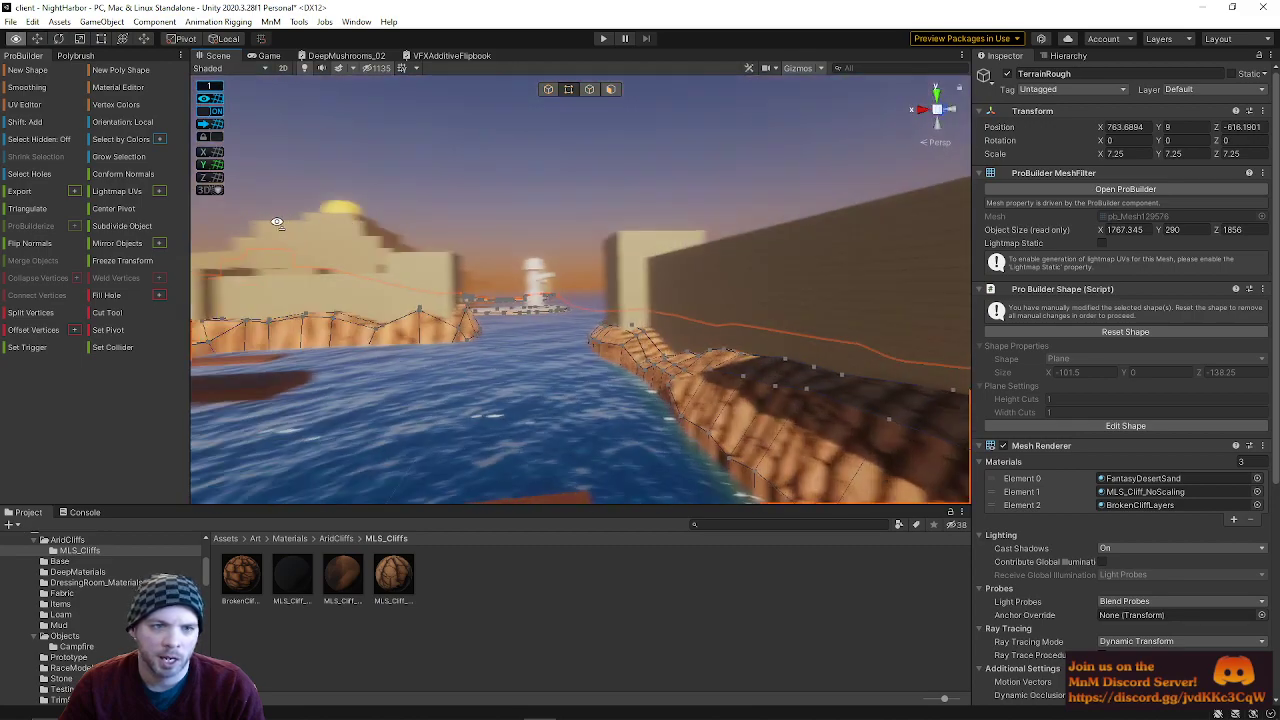
- Pull the ledge's top rim vertices outward beside the shore corner to widen the ledge and steepen the cliff face
right_click_drag(141, 225, 627, 296)
key("w")
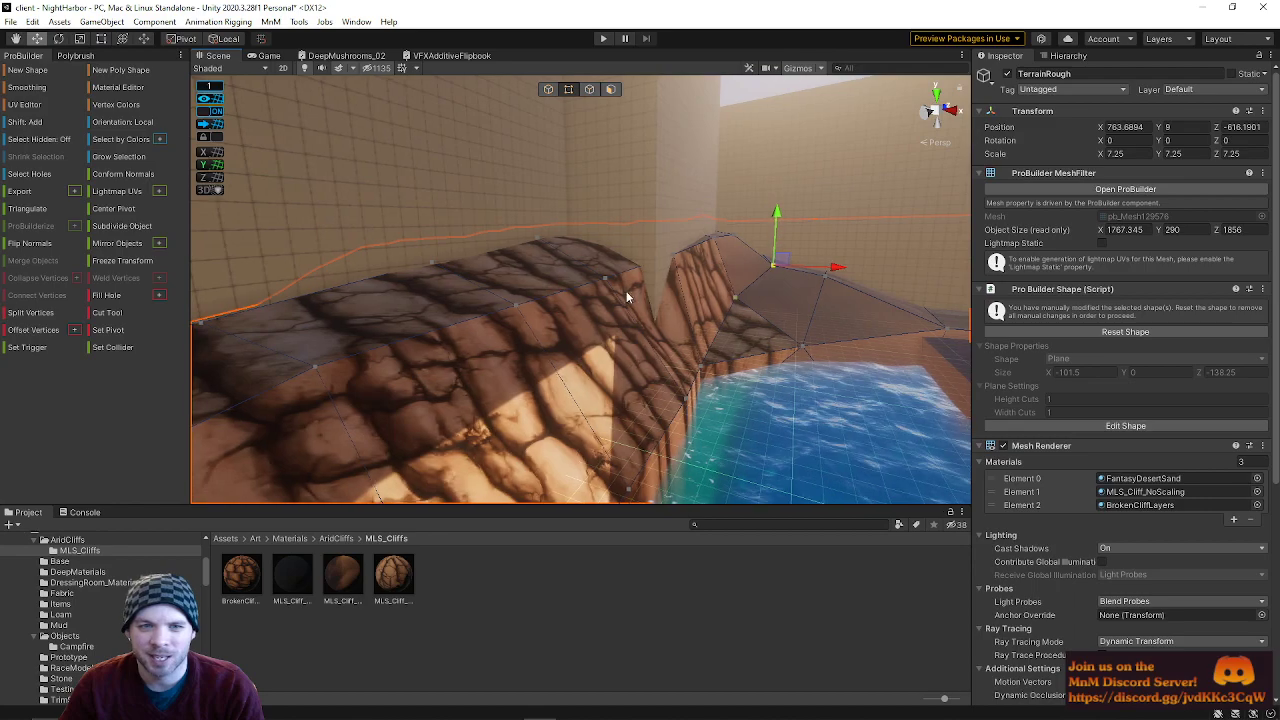
left_click_drag(659, 280, 752, 260)
left_click_drag(709, 220, 700, 234)
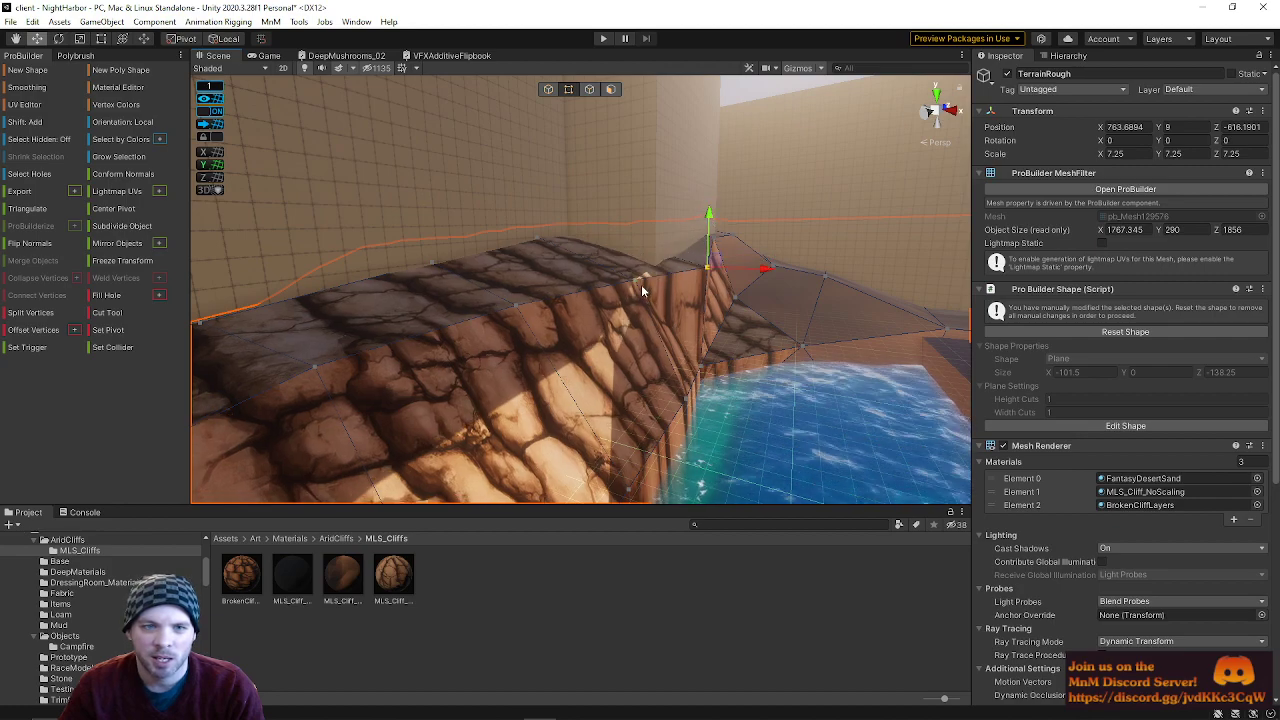
left_click_drag(686, 287, 710, 284)
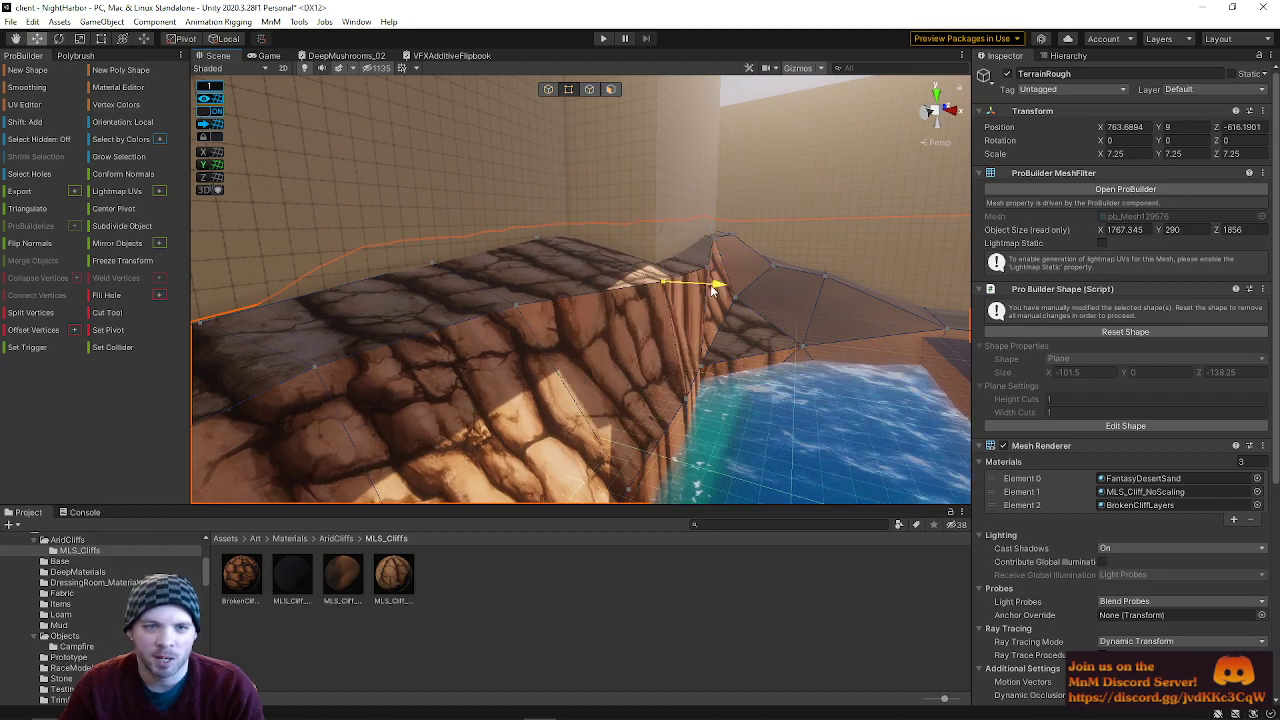
left_click_drag(554, 314, 630, 315)
- Move the waterline vertex at the shore corner back against the cliff base so the rock face drops straight into the water
right_click_drag(630, 315, 473, 443)
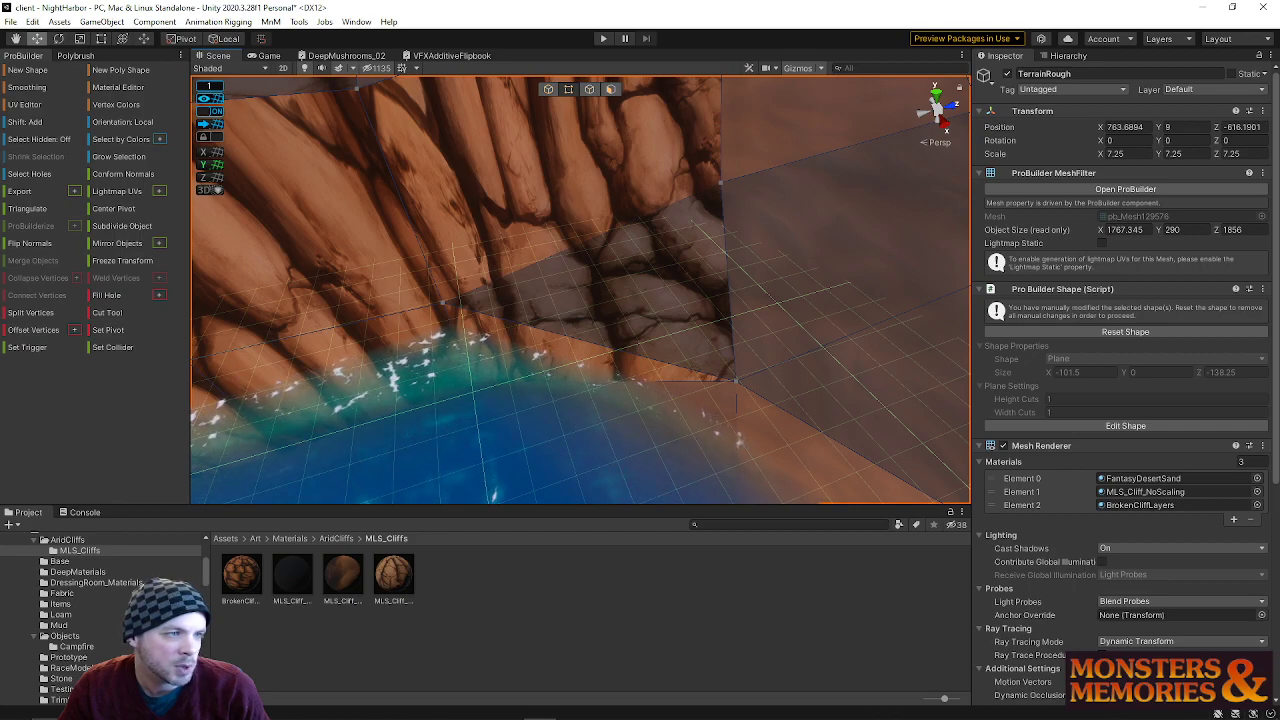
left_click(736, 379)
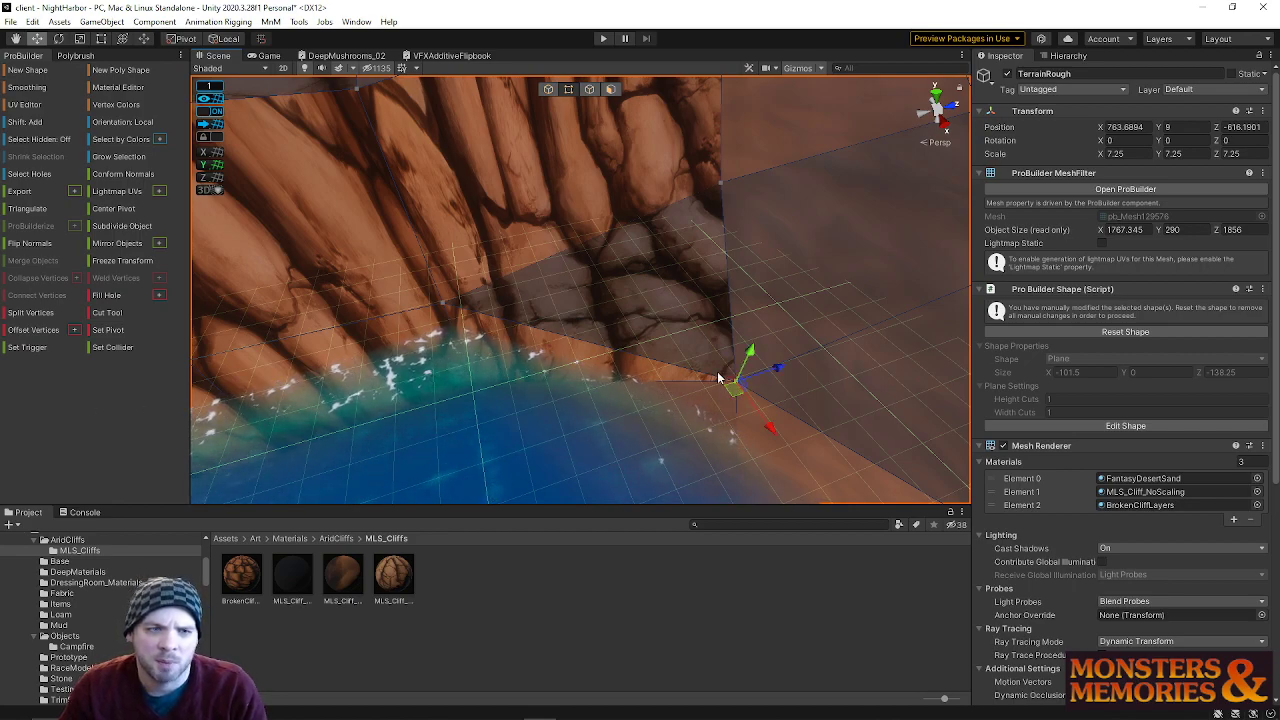
left_click_drag(766, 430, 658, 315)
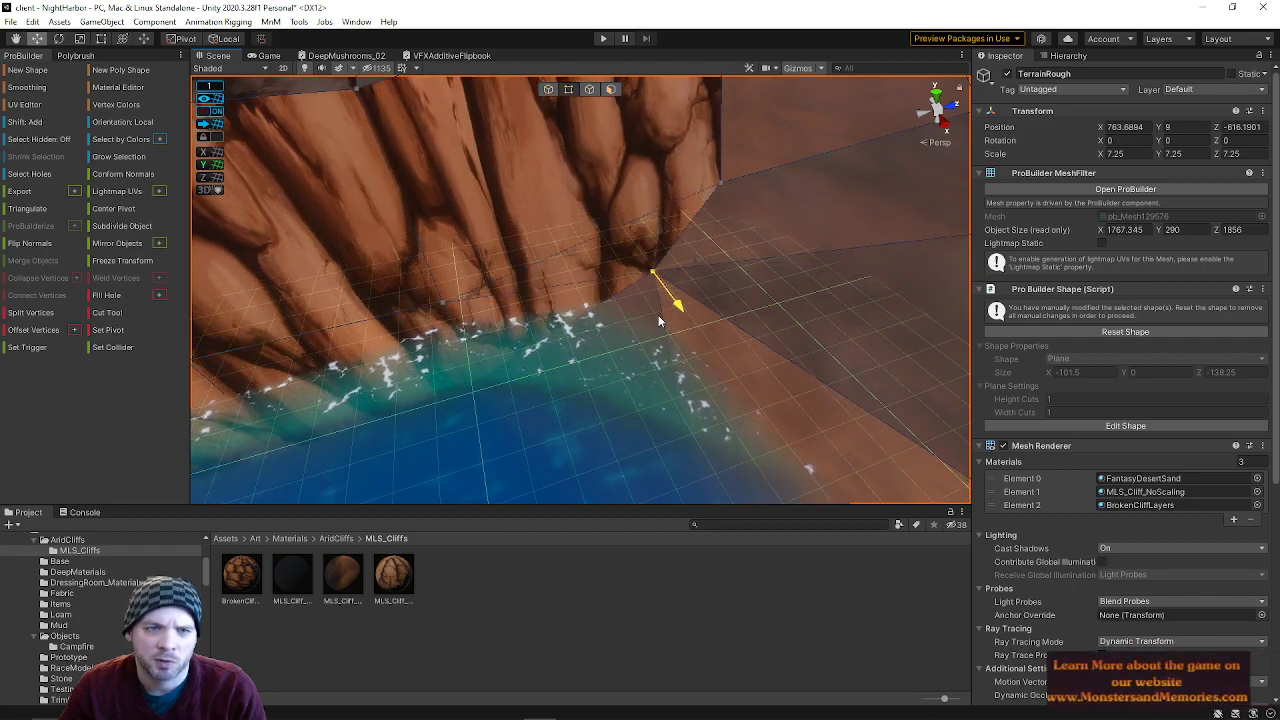
left_click_drag(698, 260, 734, 233)
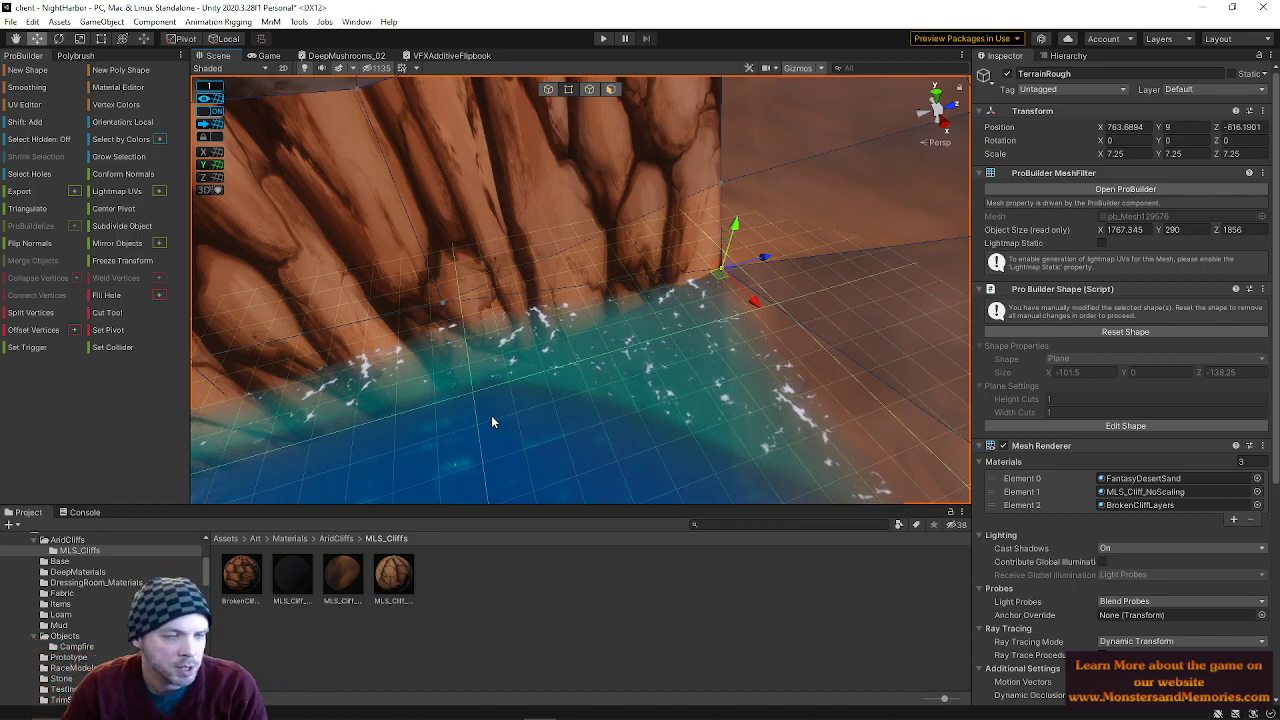
- Move the two upper bank vertices at the inner wall corner sideways away from the wall and lower them slightly
left_click_drag(688, 262, 601, 276, "alt")
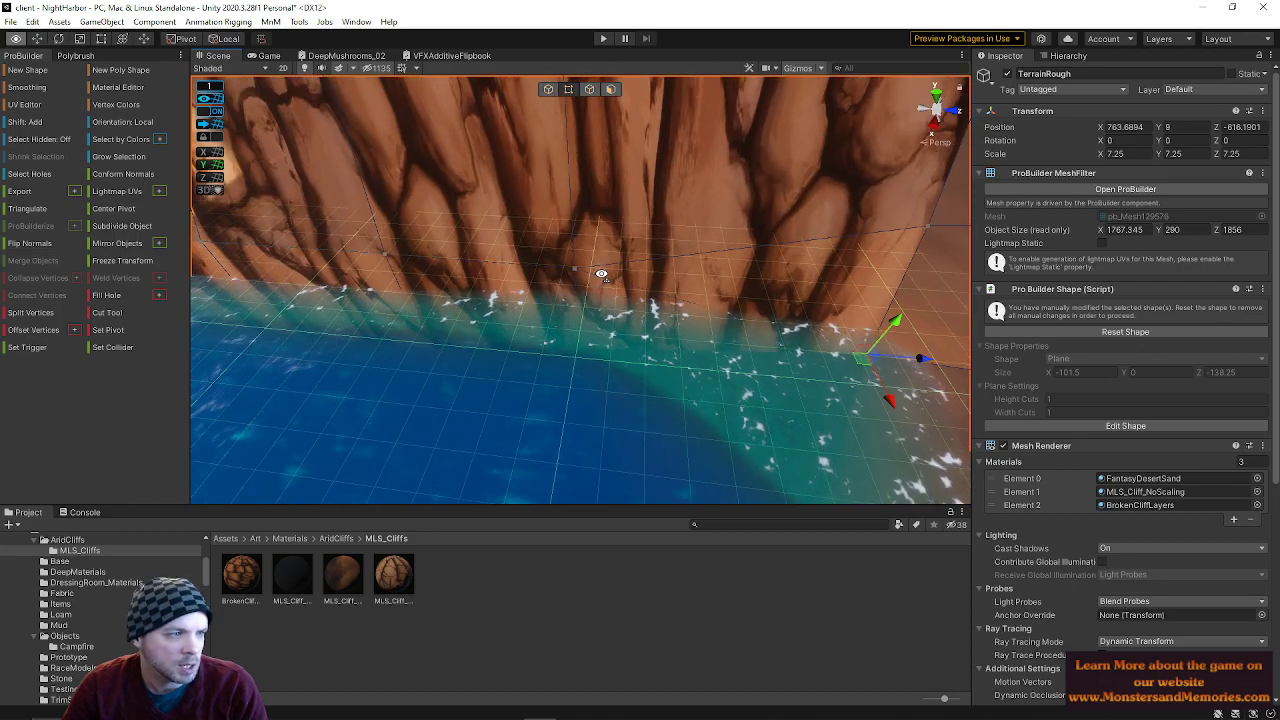
left_click_drag(601, 276, 549, 210, "alt")
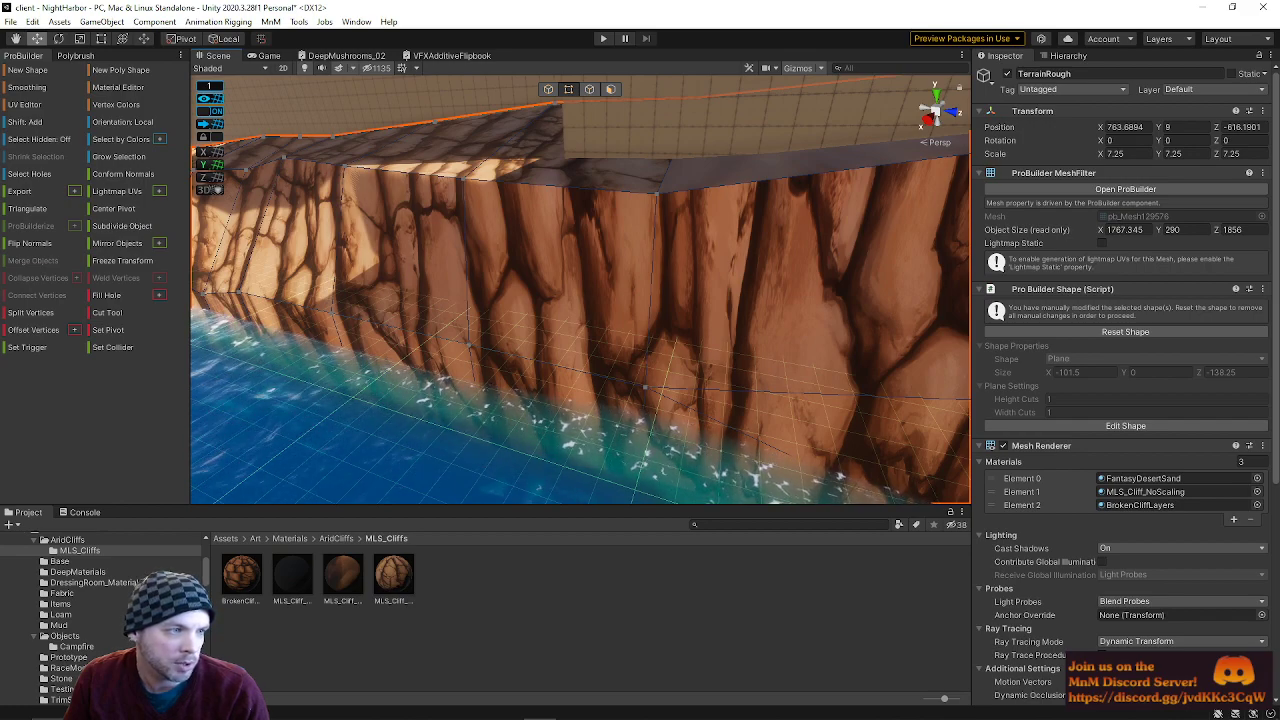
right_click_drag(481, 381, 812, 297)
left_click(709, 189, "shift")
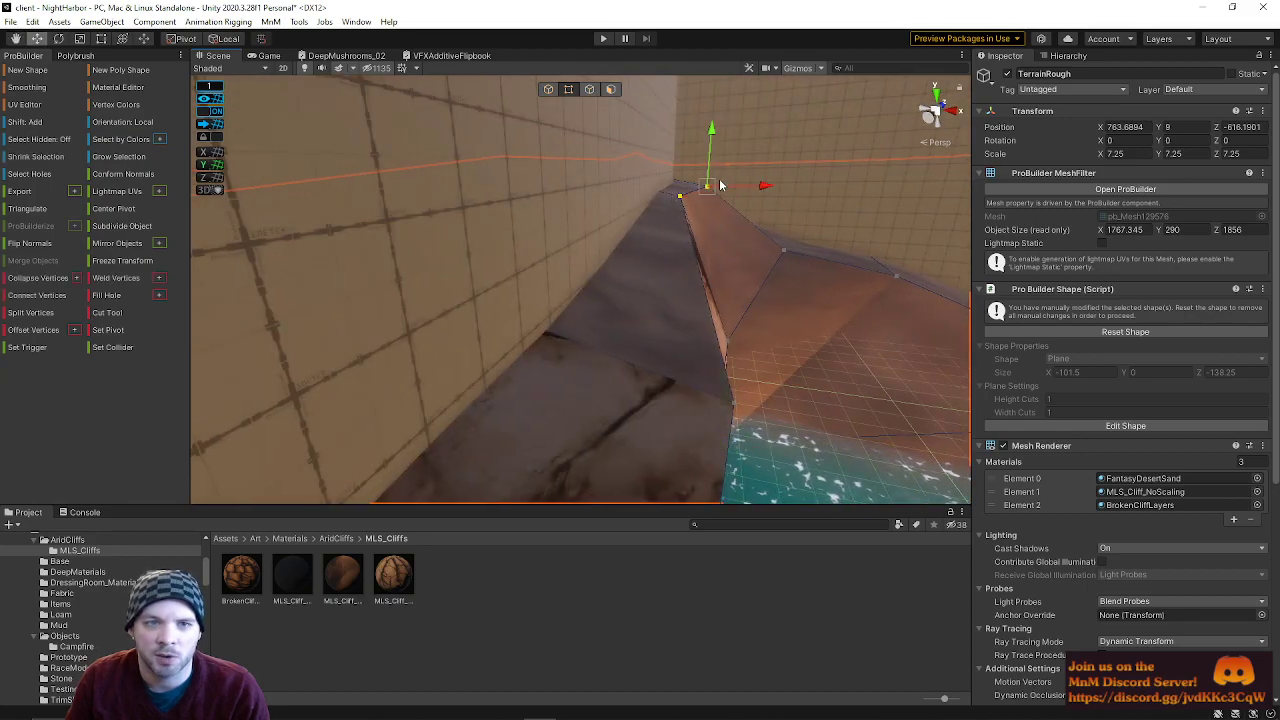
left_click_drag(759, 189, 797, 189)
left_click_drag(744, 139, 743, 160)
- Lower the underwater vertex at the foot of the cliff near the shore corner to deepen the seabed there
right_click_drag(789, 213, 758, 133)
left_click(541, 185)
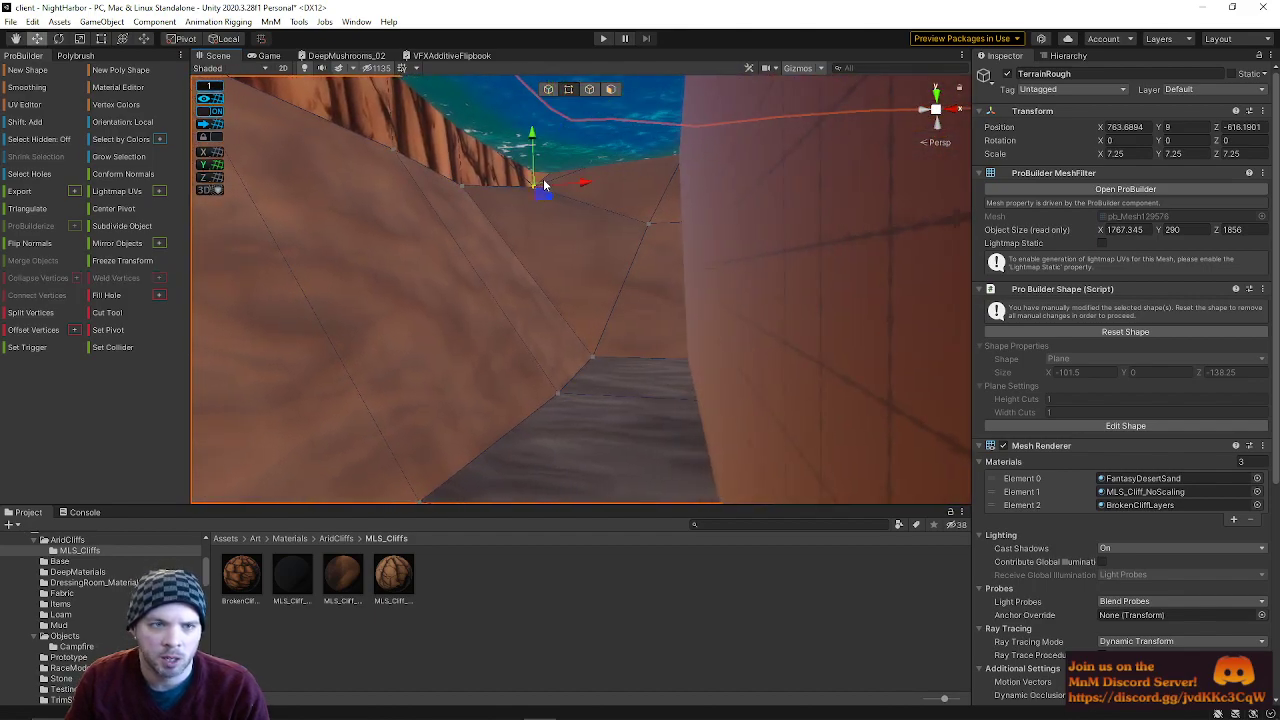
left_click_drag(531, 146, 535, 175)
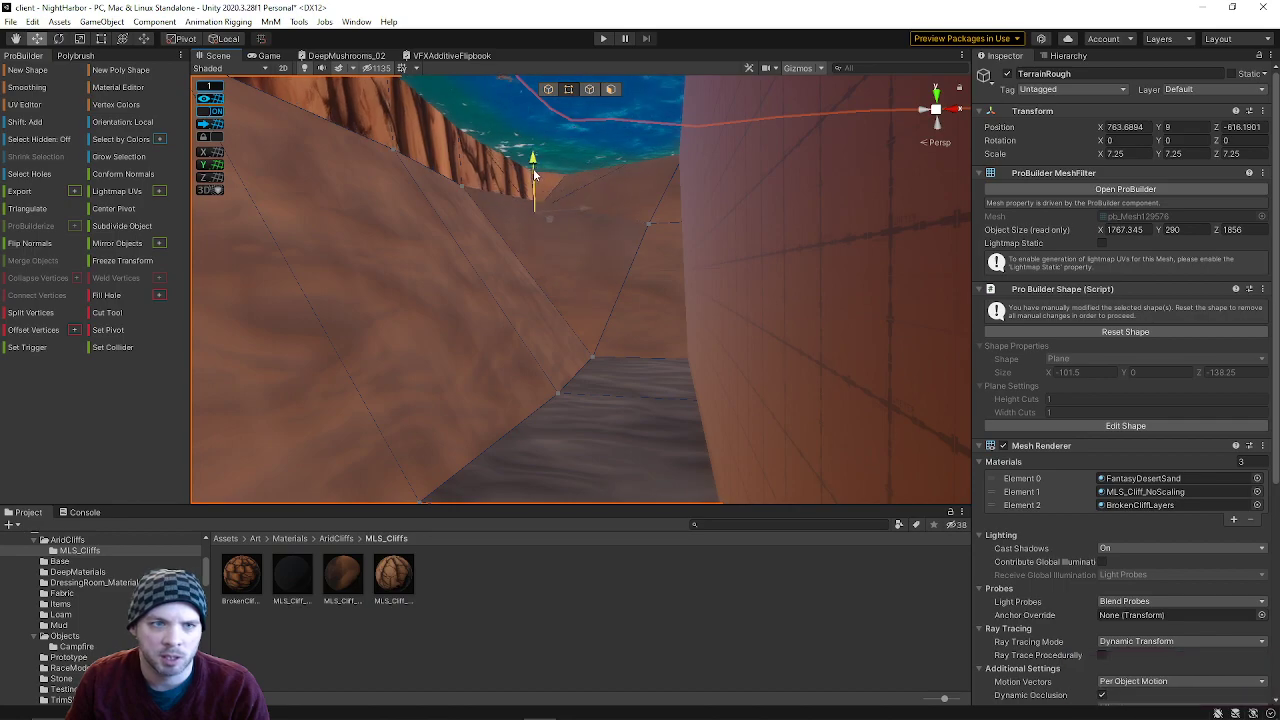
left_click(591, 354)
right_click_drag(591, 306, 449, 371)
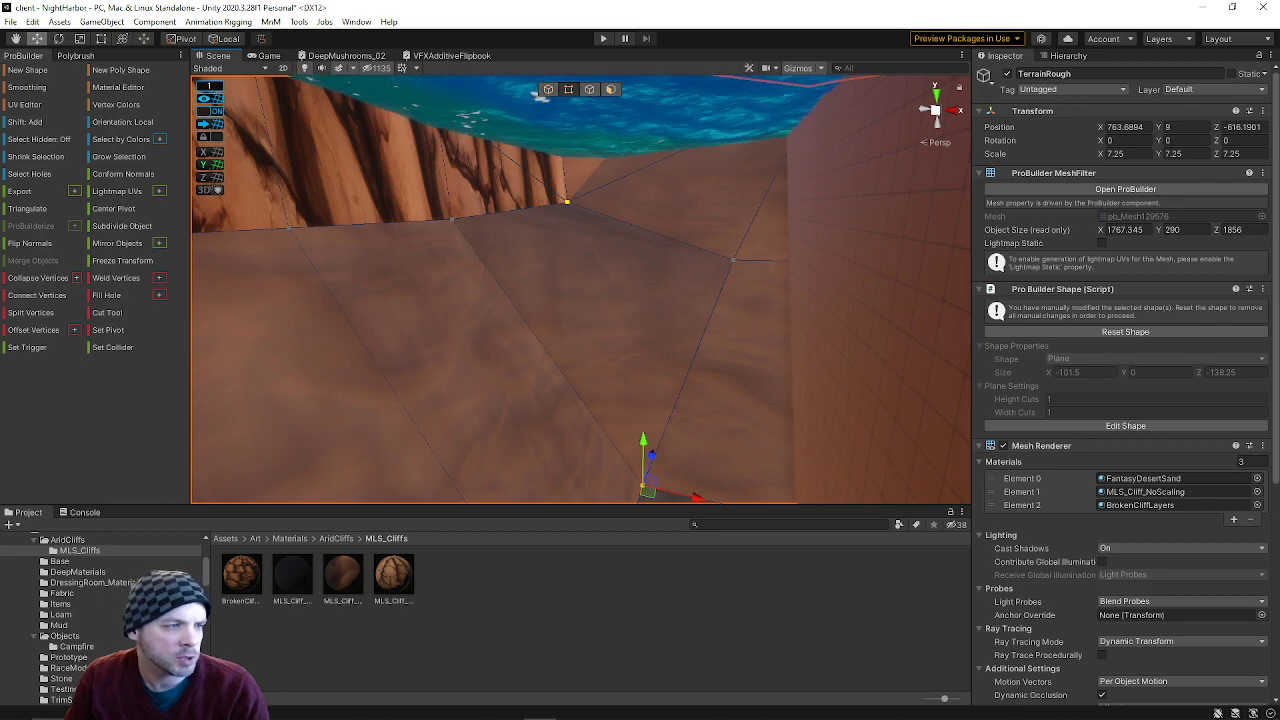
right_click_drag(531, 348, 441, 300)
left_click(729, 343)
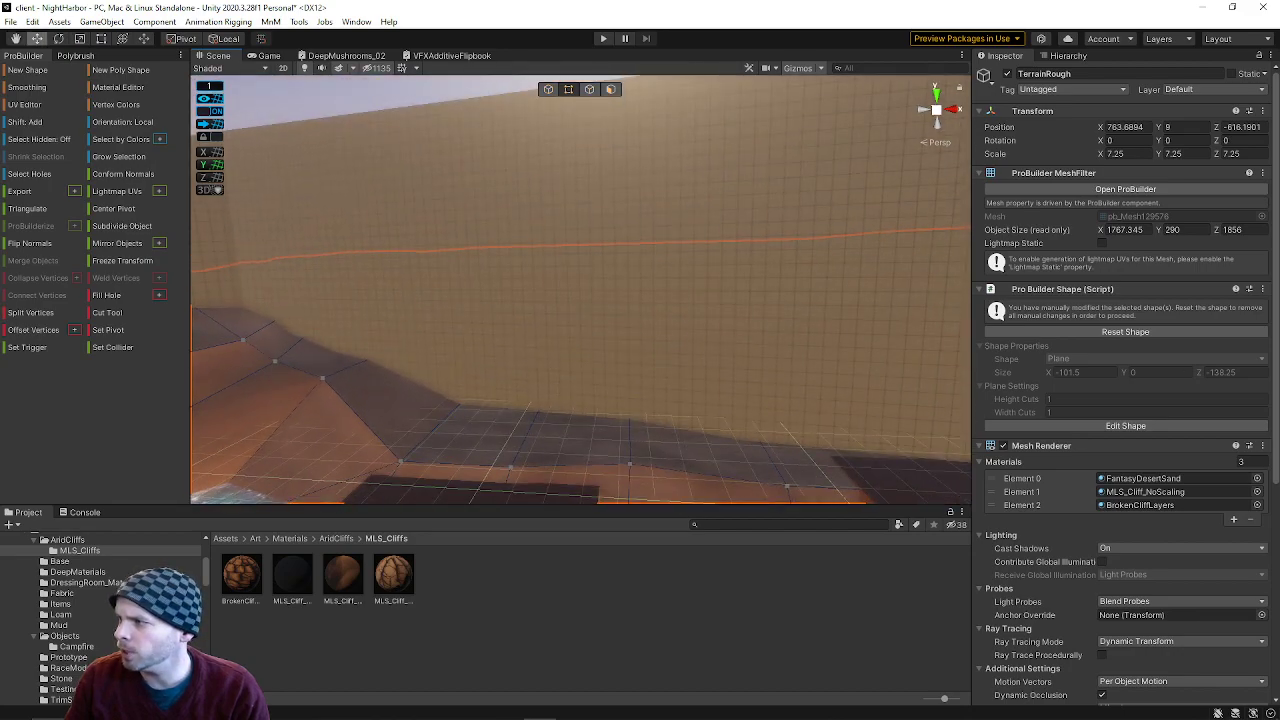
- Bring up the concept image in Photos and examine the docks, shoreline and harbor wall painted in it
mouse_move(543, 715)
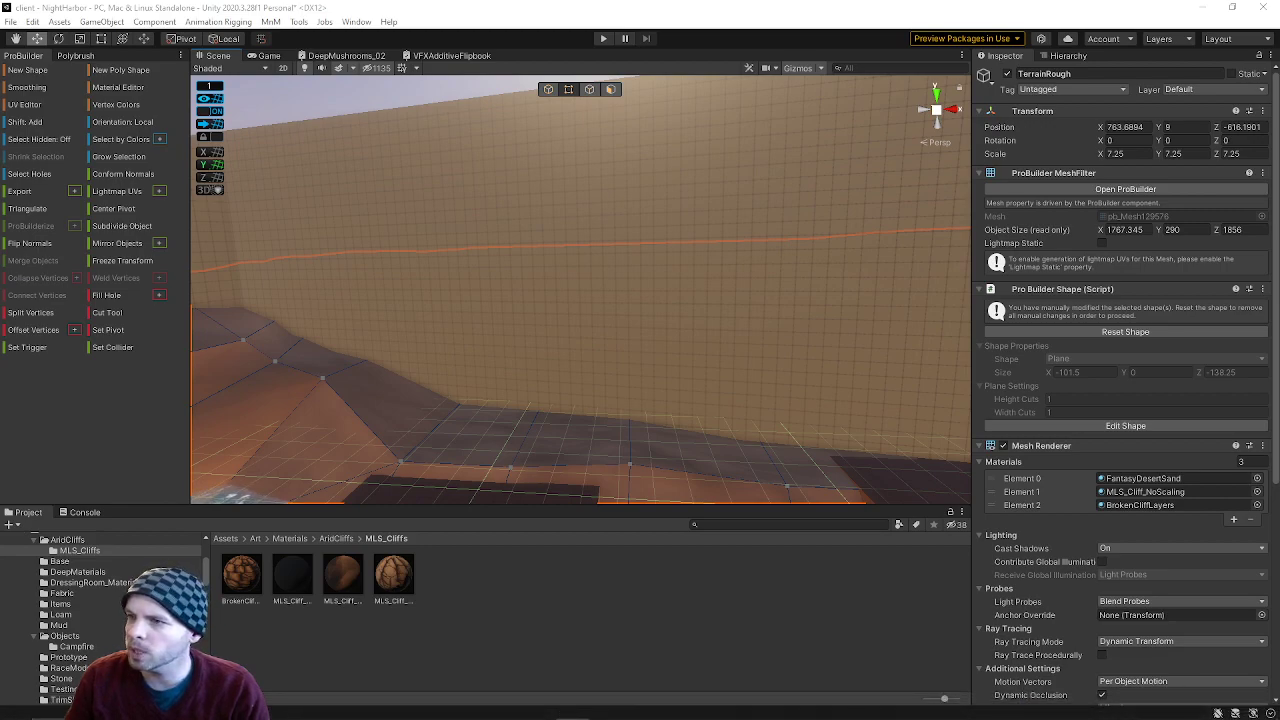
left_click_drag(1240, 150, 736, 156)
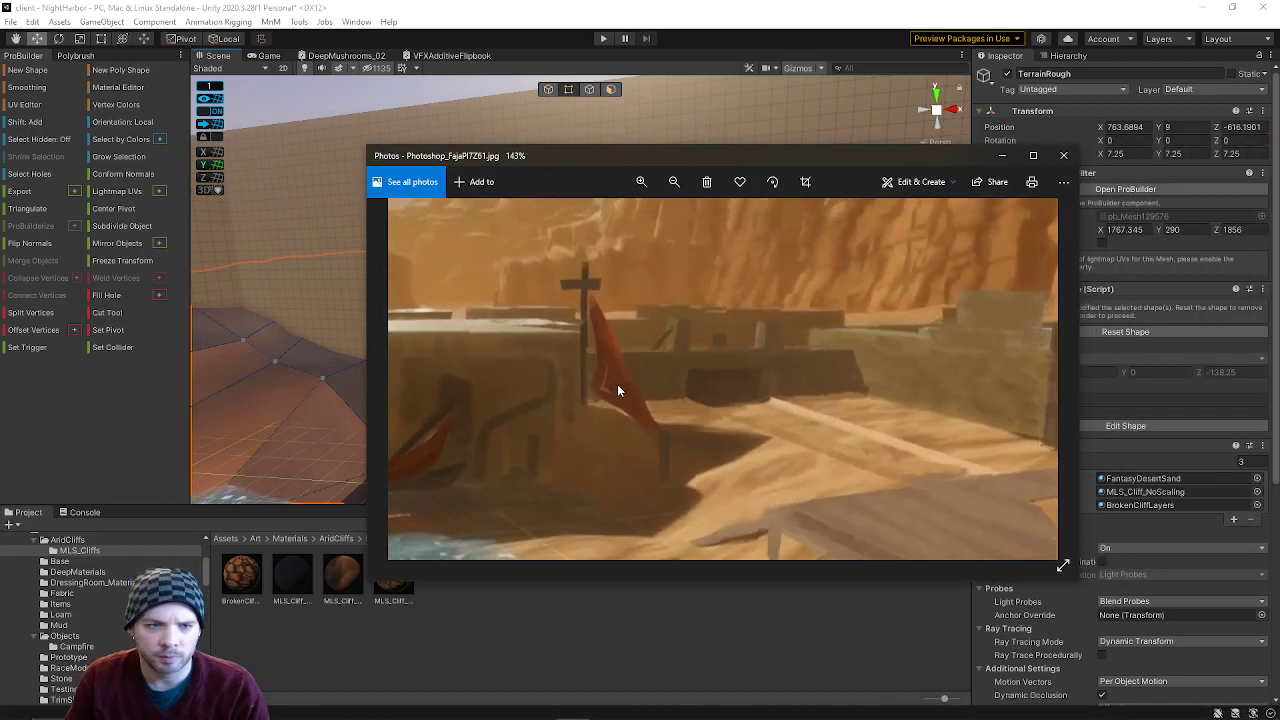
left_click_drag(586, 418, 993, 408)
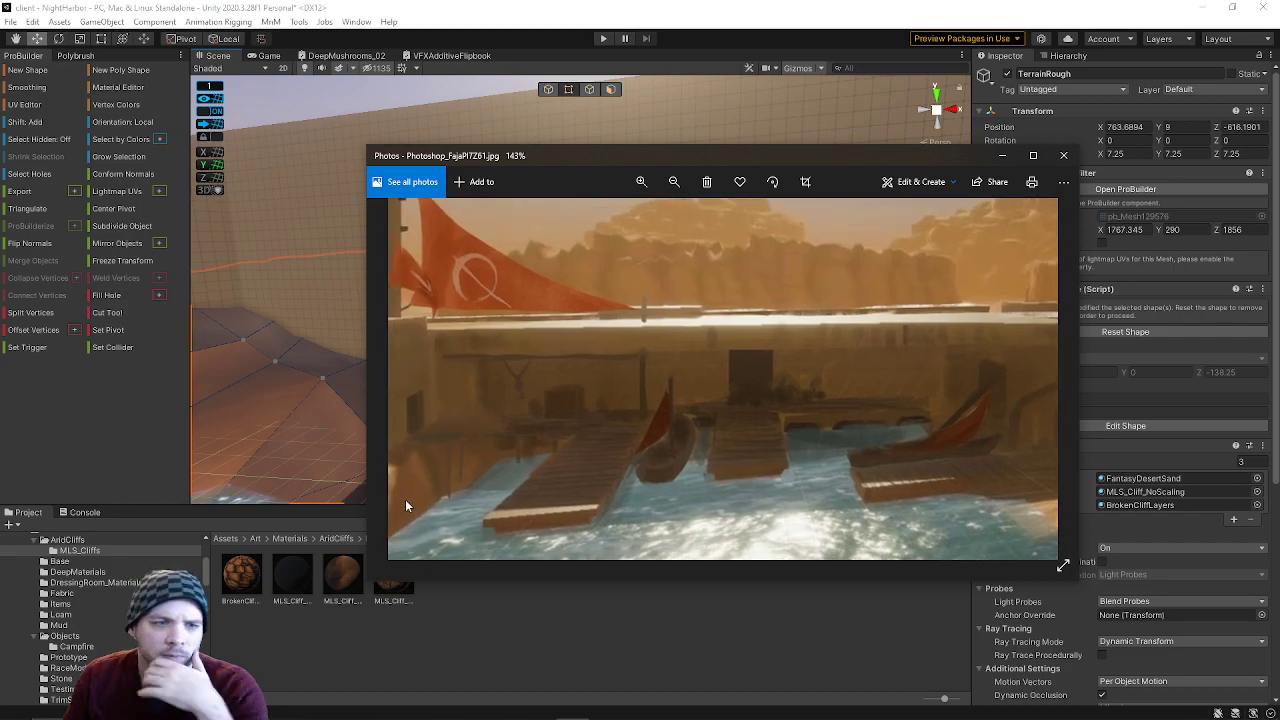
left_click_drag(535, 152, 710, 152)
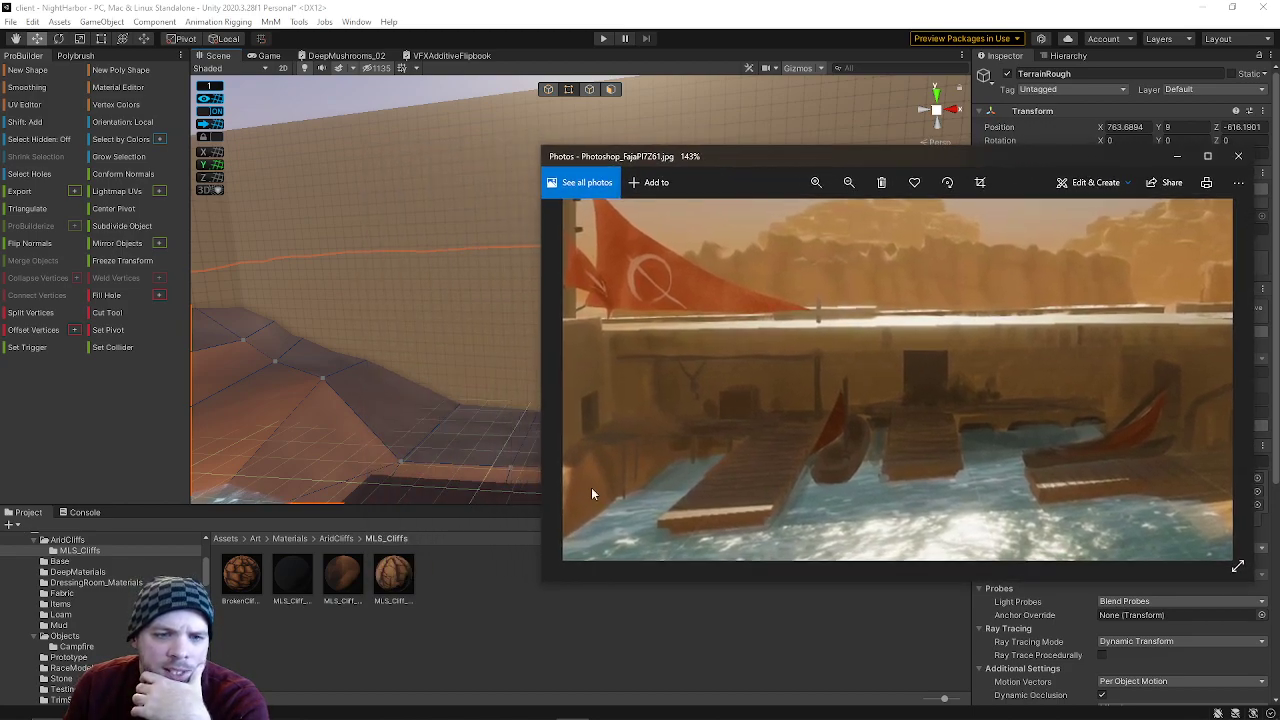
right_click_drag(391, 385, 391, 393)
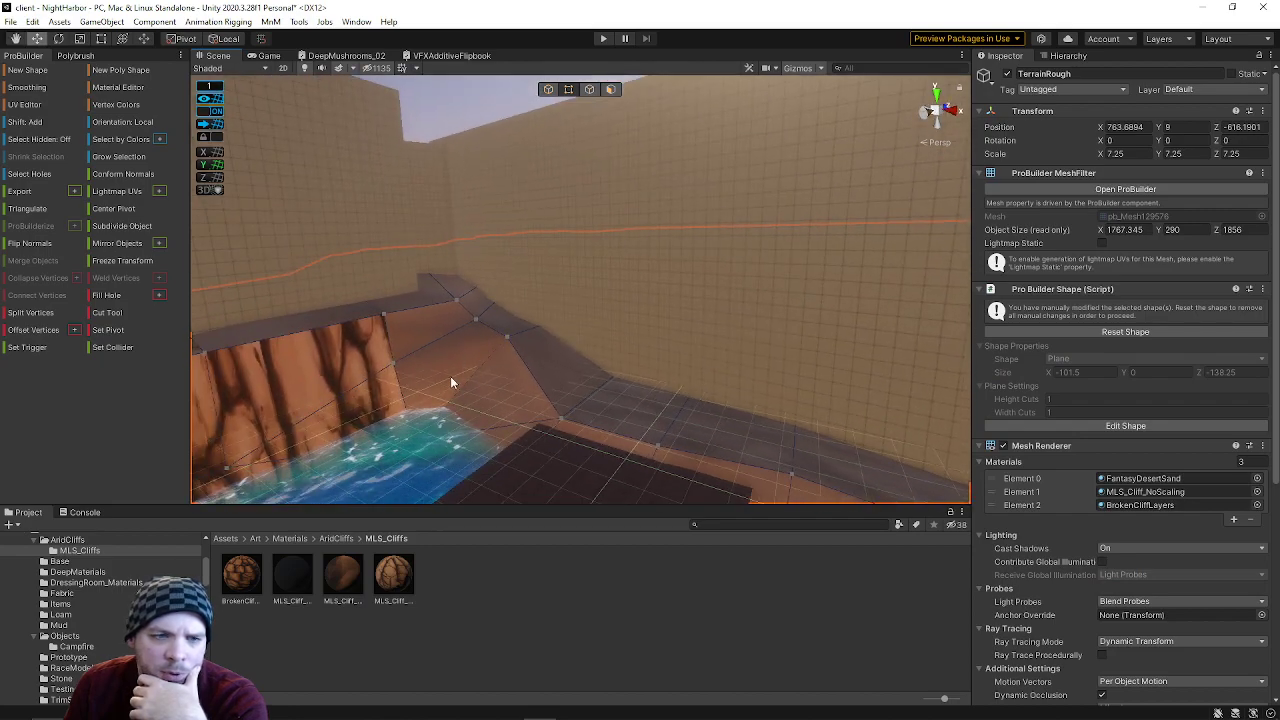
right_click_drag(710, 349, 645, 358)
left_click(610, 89)
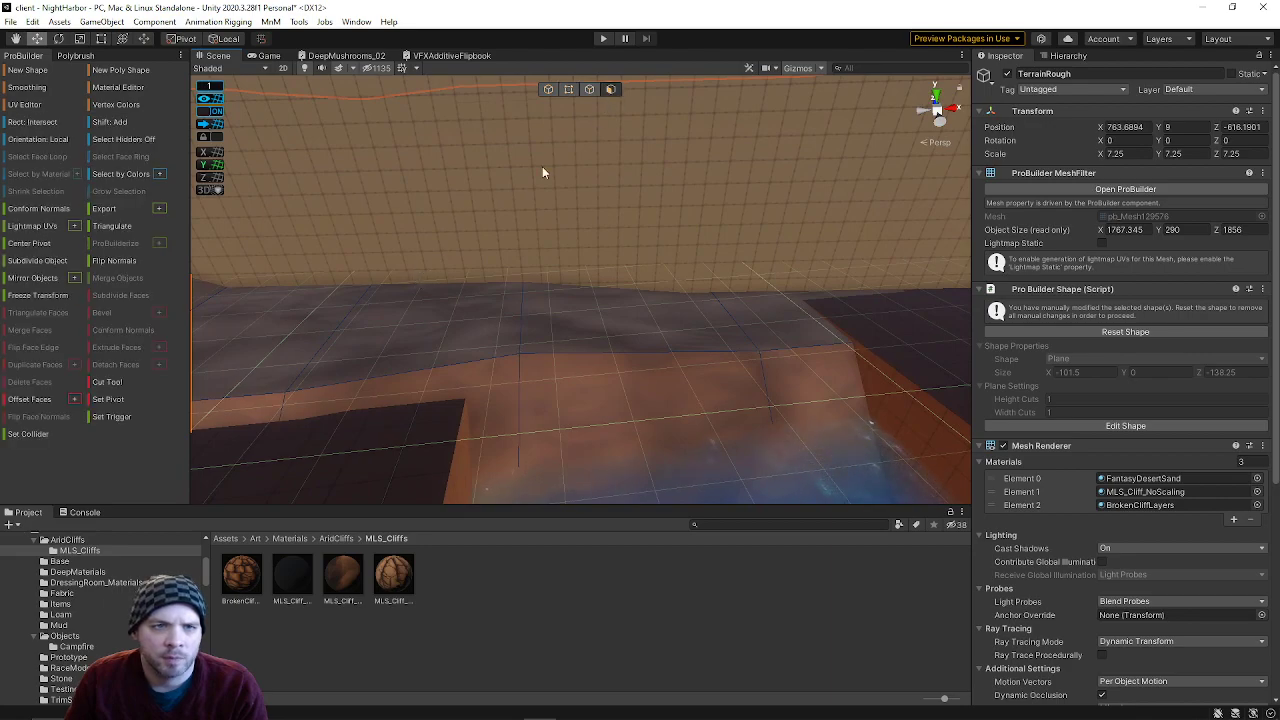
left_click(271, 360)
left_click(443, 362)
left_click(630, 325, "shift")
left_click(262, 352, "shift")
- Insert a horizontal edge loop around the large harbor wall block, Cube (15), starting from its vertical corner edge
right_click_drag(790, 330, 848, 256)
left_click(764, 261)
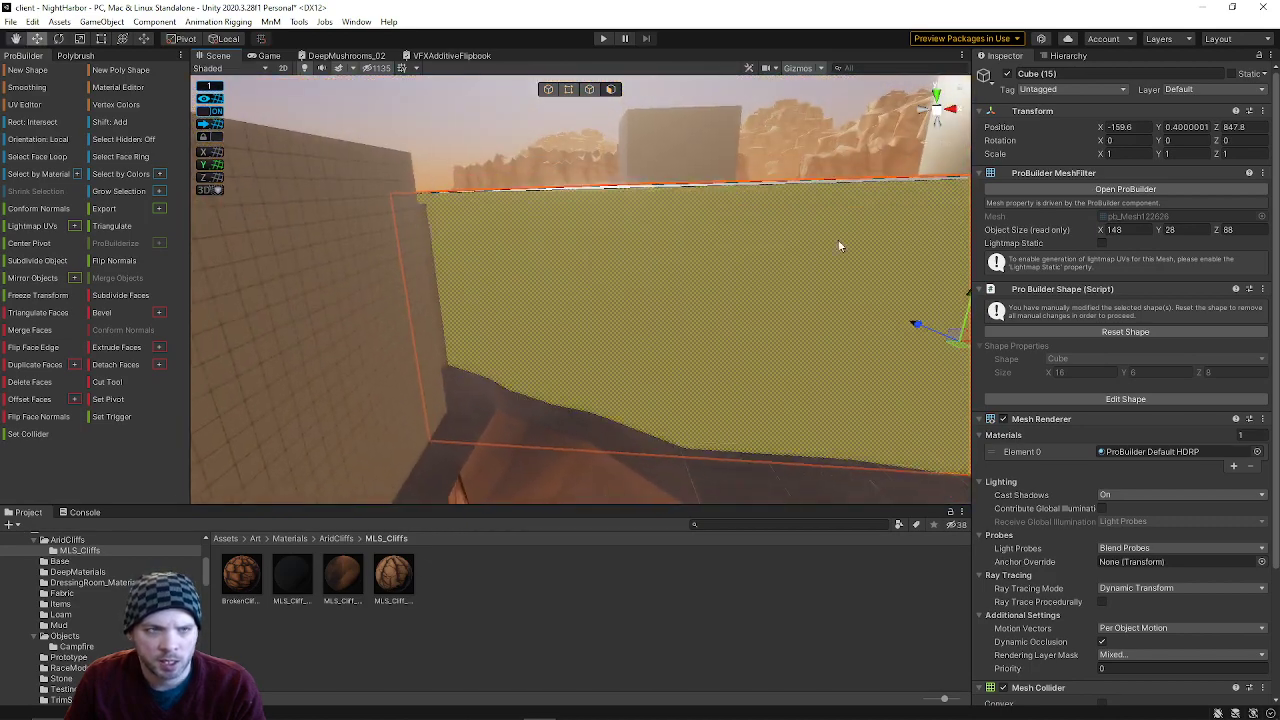
left_click(589, 89)
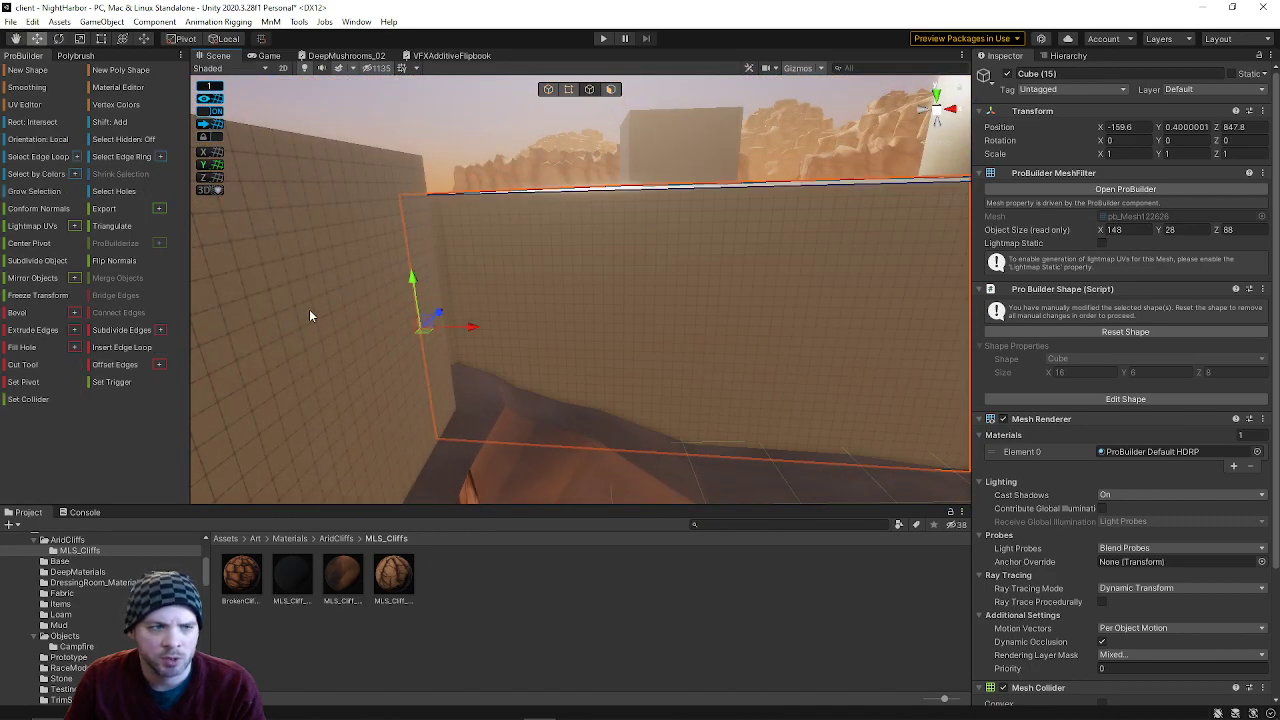
left_click(124, 347)
- Lower the harbor wall's edge loop toward the base of the wall
right_click_drag(700, 300, 820, 254)
left_click_drag(826, 178, 838, 237)
right_click_drag(838, 237, 708, 296)
left_click(602, 335)
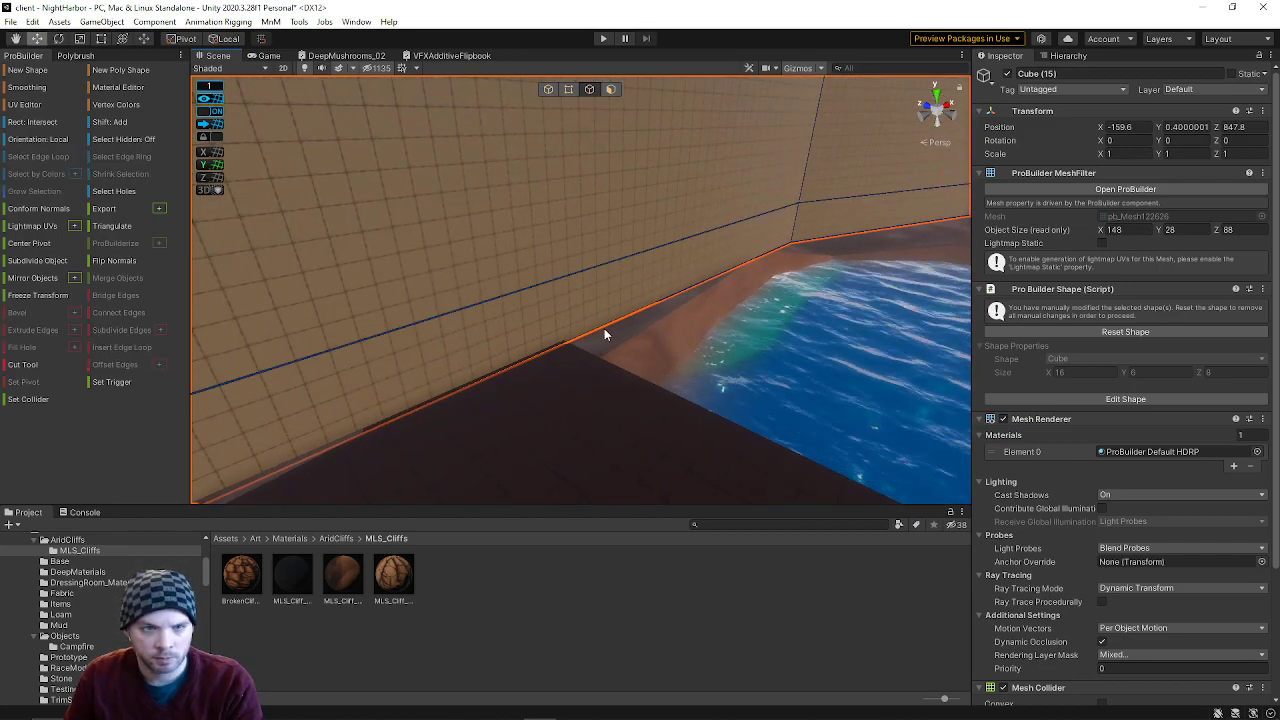
- Set the grid snap value to 4 and try raising the harbor wall's edge loop with the coarser snapping
key("equal")
key("equal")
right_click_drag(517, 306, 310, 222)
key("s")
left_click_drag(638, 320, 644, 198)
right_click_drag(623, 240, 932, 289)
- Undo the recent edge loop moves and reposition the loop near the middle of the harbor wall's height
key("ctrl+z")
key("ctrl+z")
key("ctrl+z")
right_click_drag(571, 271, 571, 271)
key("w")
key("a")
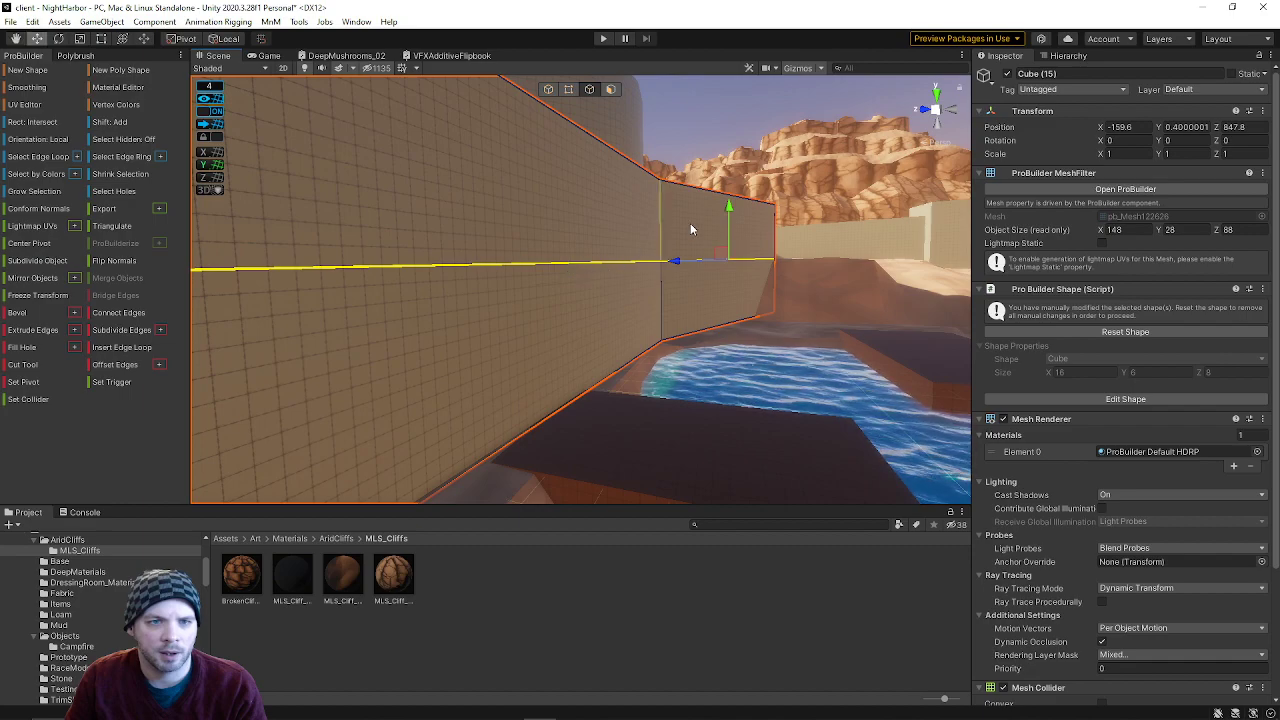
left_click_drag(729, 214, 731, 206)
right_click_drag(574, 306, 183, 325)
- Try to insert another edge loop through the harbor wall's horizontal mid-height edge
left_click(609, 89)
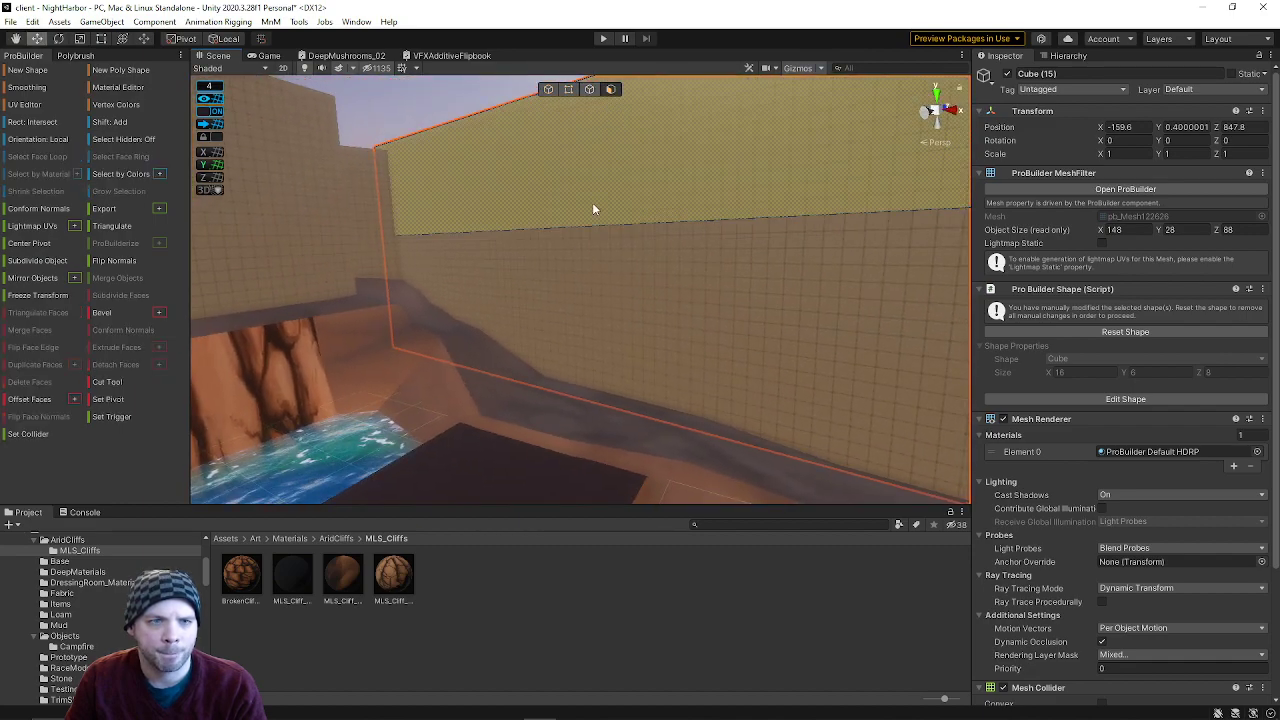
left_click(694, 300)
right_click_drag(694, 300, 815, 300)
key("a")
key("w")
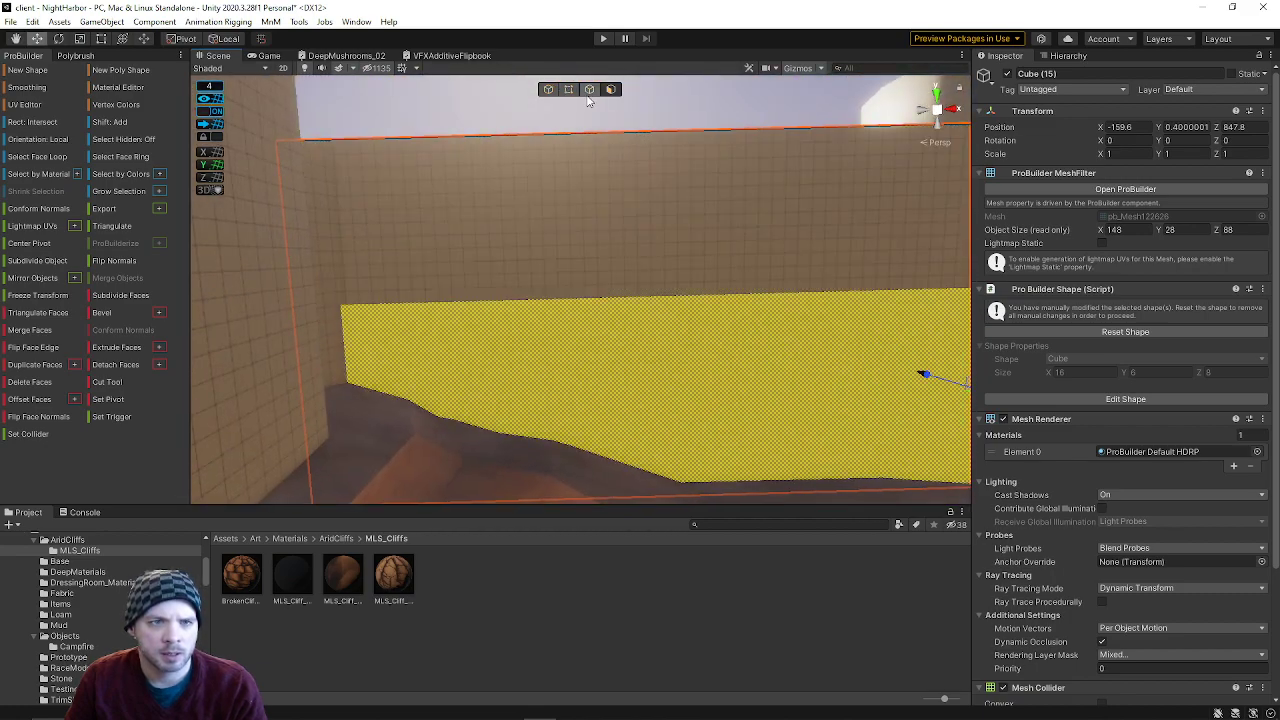
left_click(589, 90)
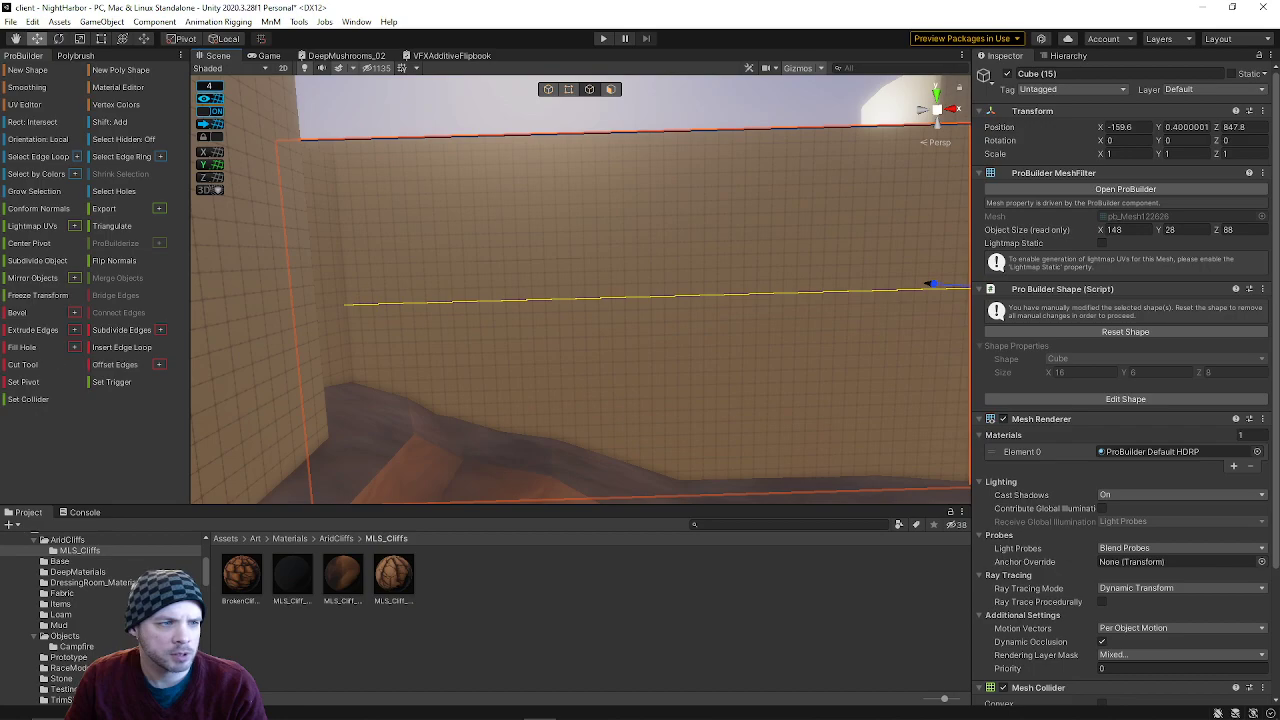
left_click(126, 347)
right_click_drag(480, 294, 800, 372)
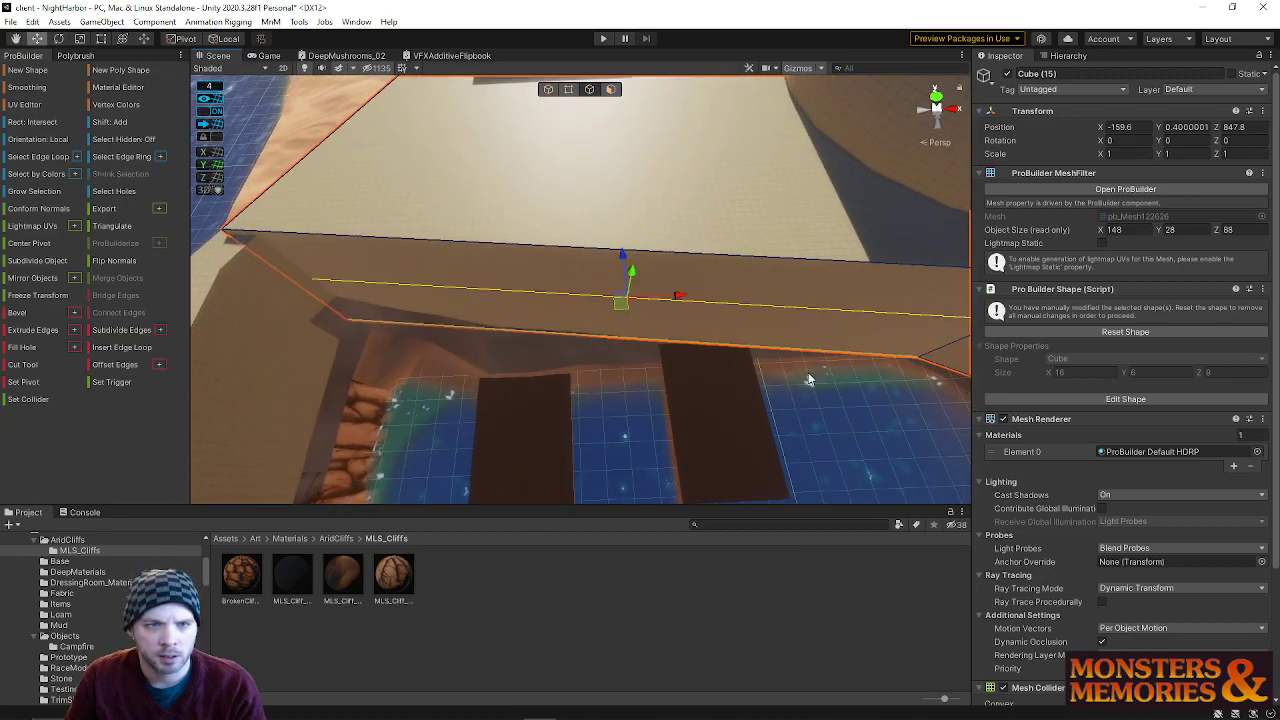
- Adjust the end edges of the harbor wall block and extend it lengthwise to 156 units toward the corner block
left_click(265, 262)
left_click(326, 298, "shift")
left_click_drag(336, 261, 336, 320)
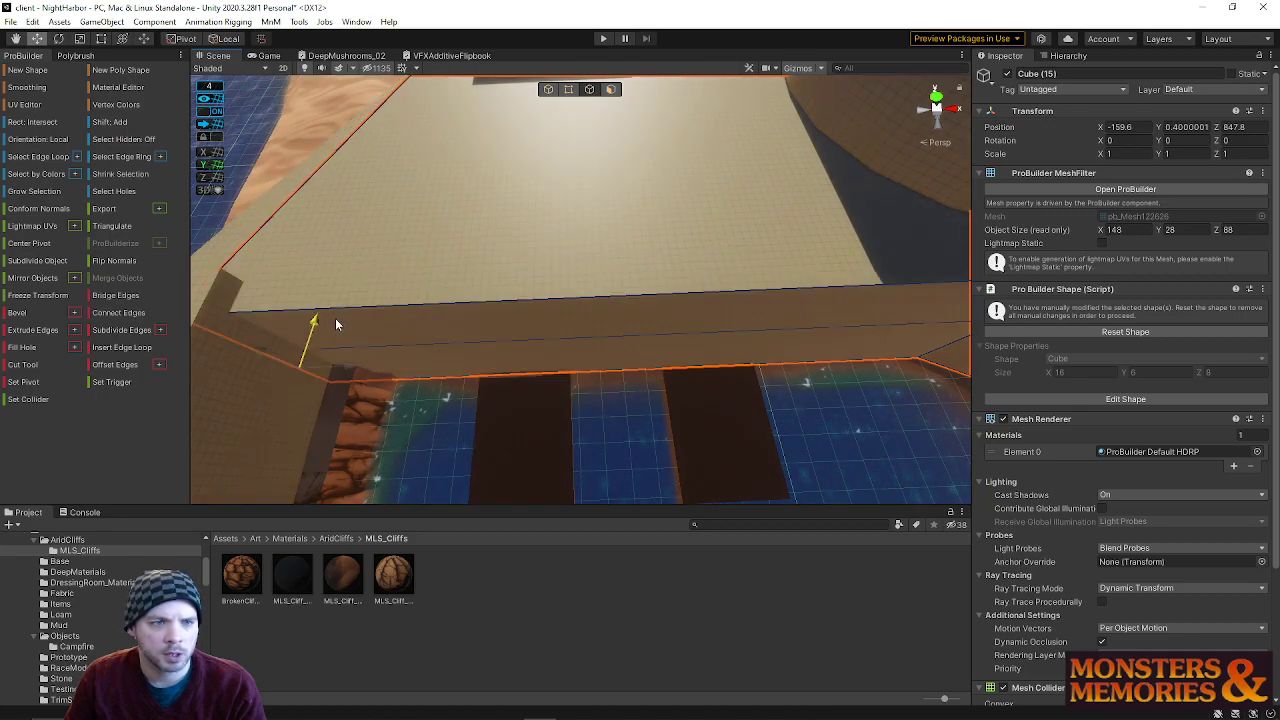
right_click_drag(335, 318, 611, 256)
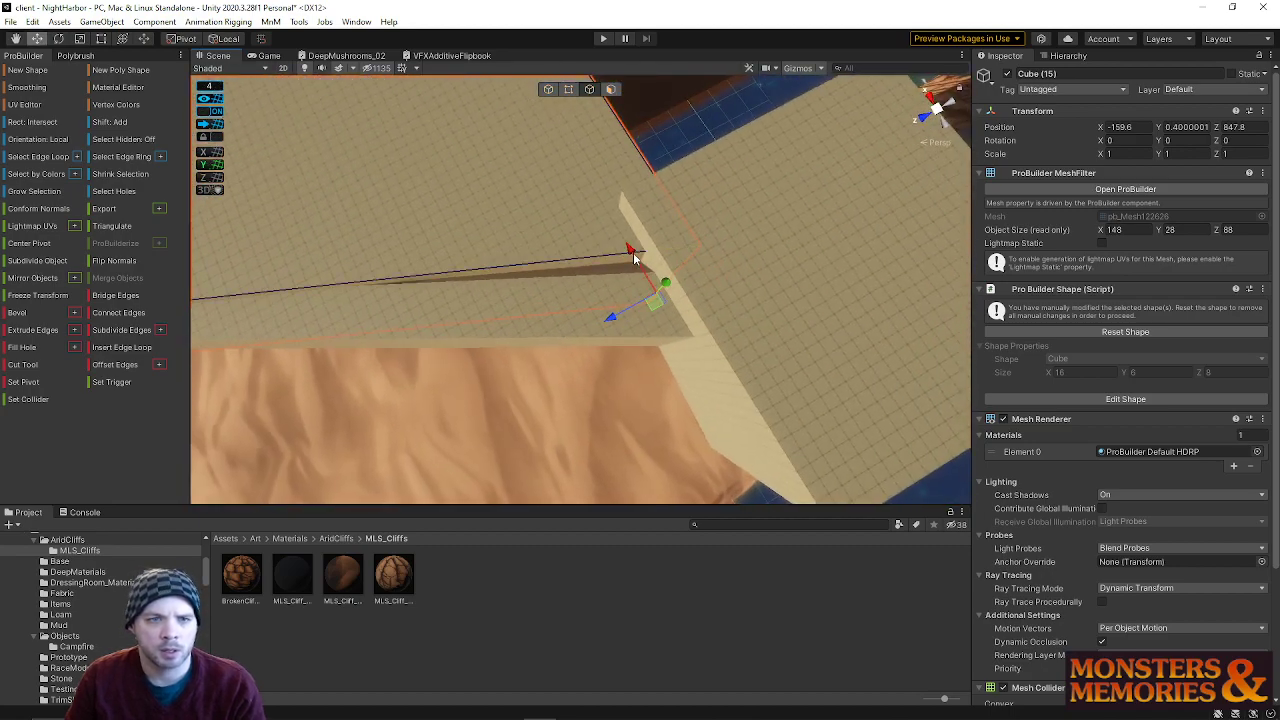
left_click_drag(639, 266, 666, 309)
- Shift the square corner block, Cube (14), along its Z axis at the end of the harbor wall
right_click_drag(720, 257, 557, 92)
left_click(548, 89)
left_click(686, 450)
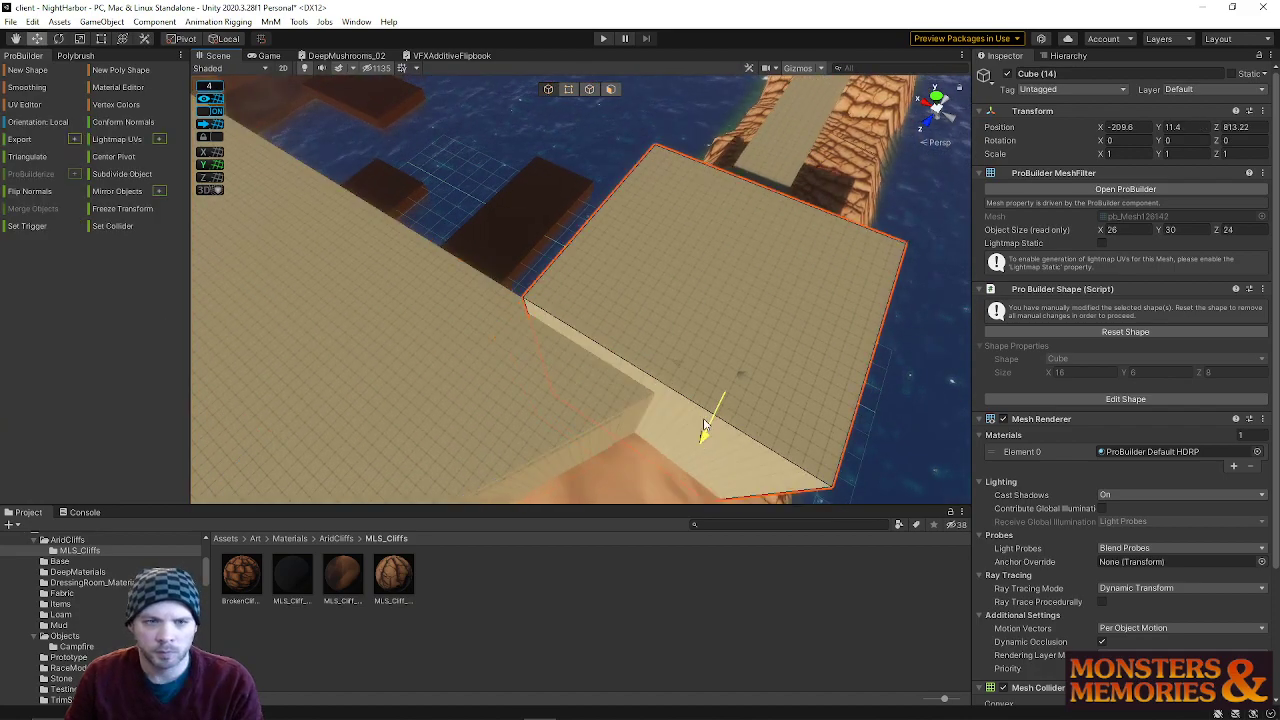
- Pull the thin upper face strip on the desert side of the harbor wall block, Cube (15), slightly outward
left_click(657, 398)
right_click_drag(657, 398, 749, 283)
left_click(634, 280)
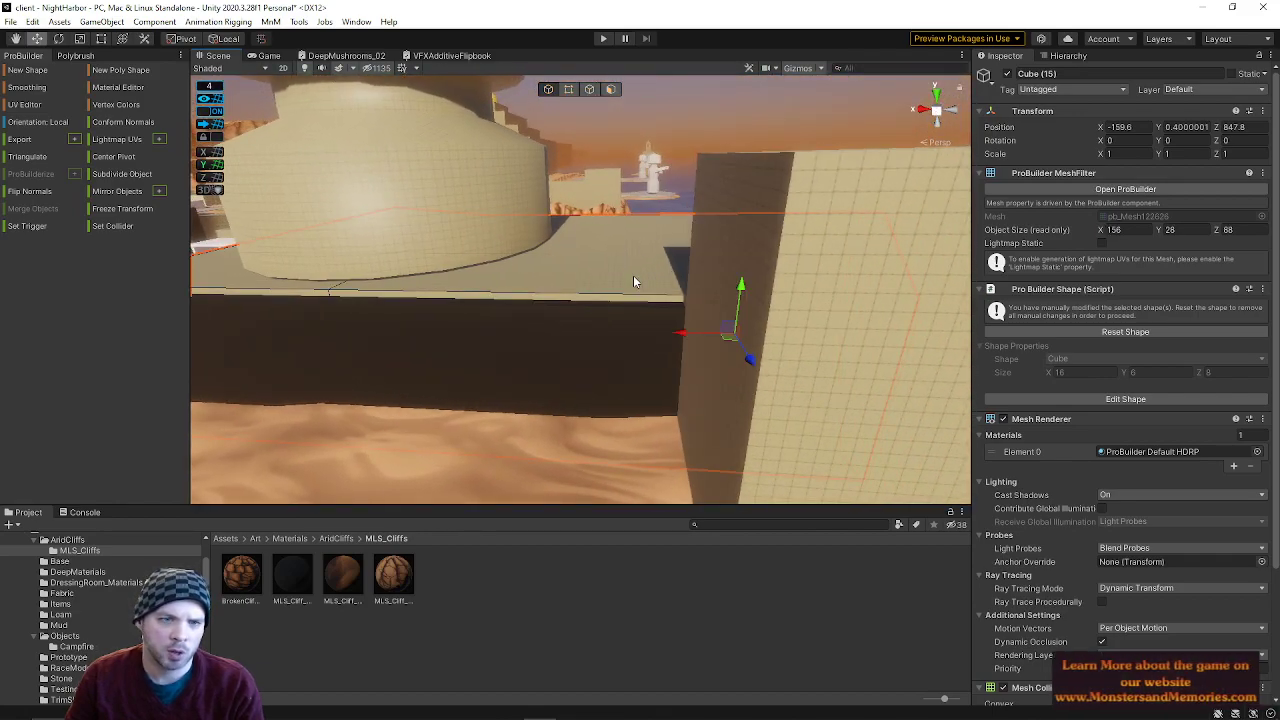
right_click_drag(586, 293, 343, 305)
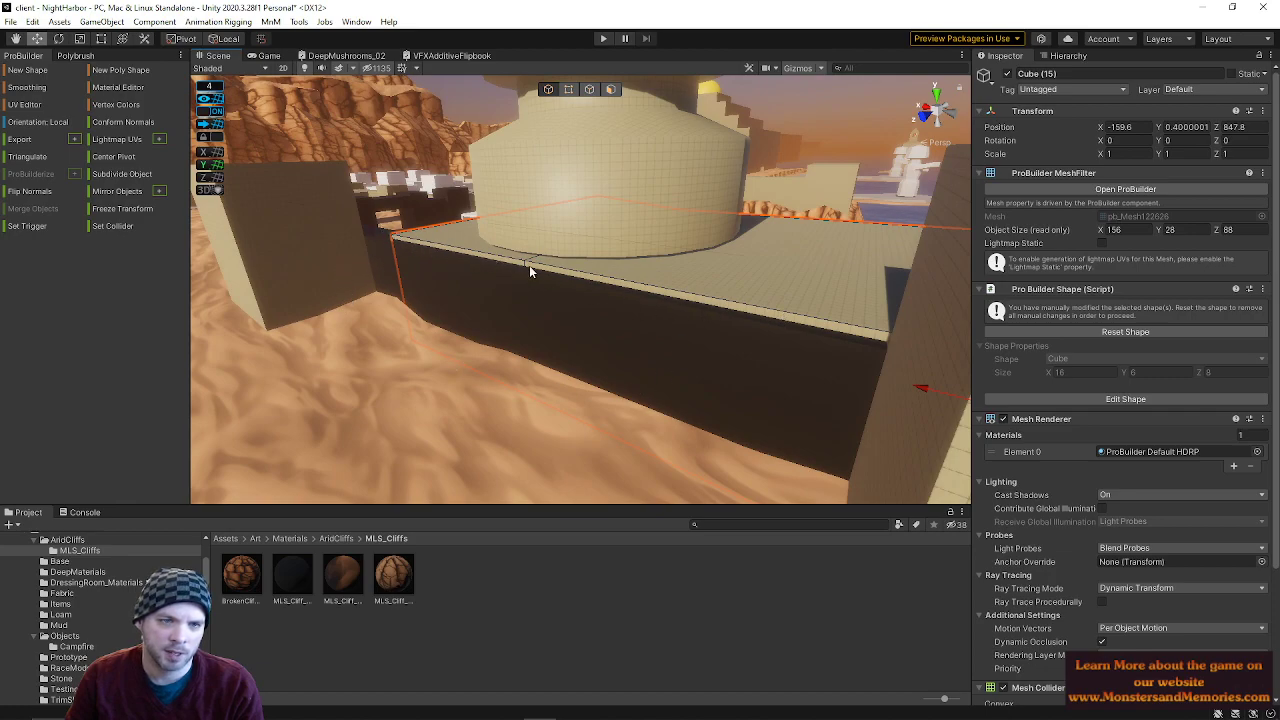
left_click(611, 90)
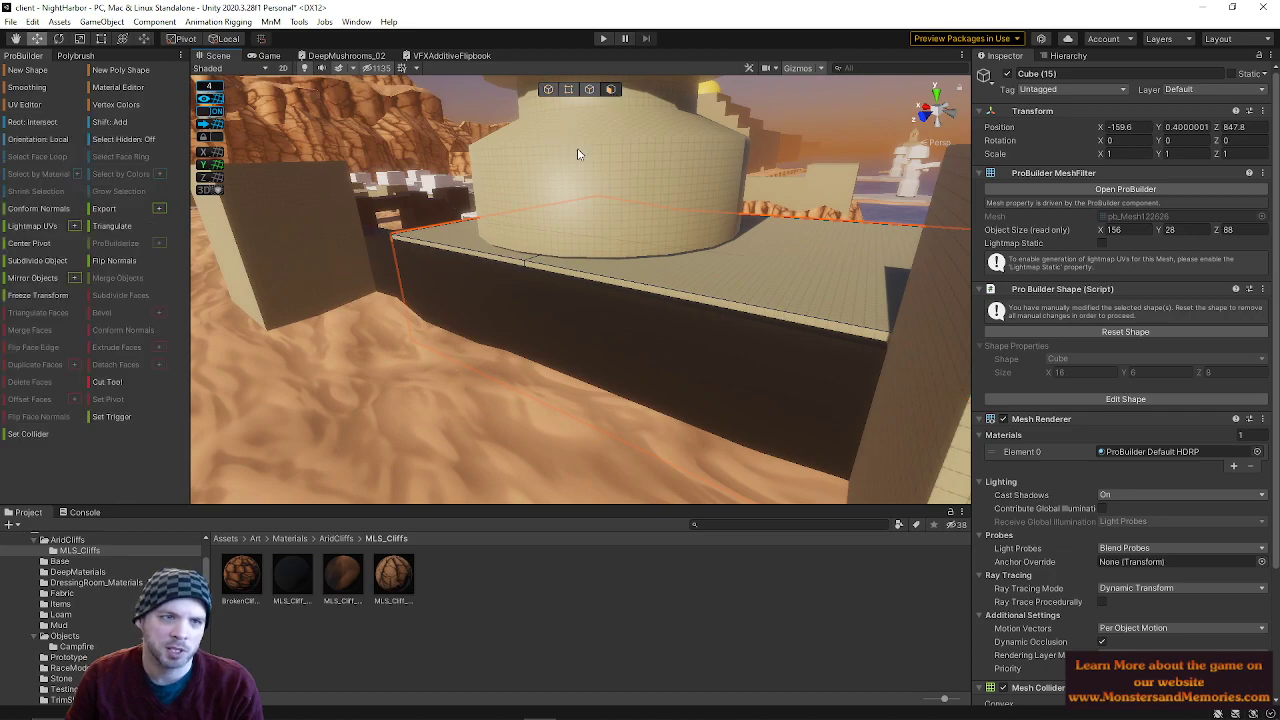
left_click(485, 259)
left_click(557, 275)
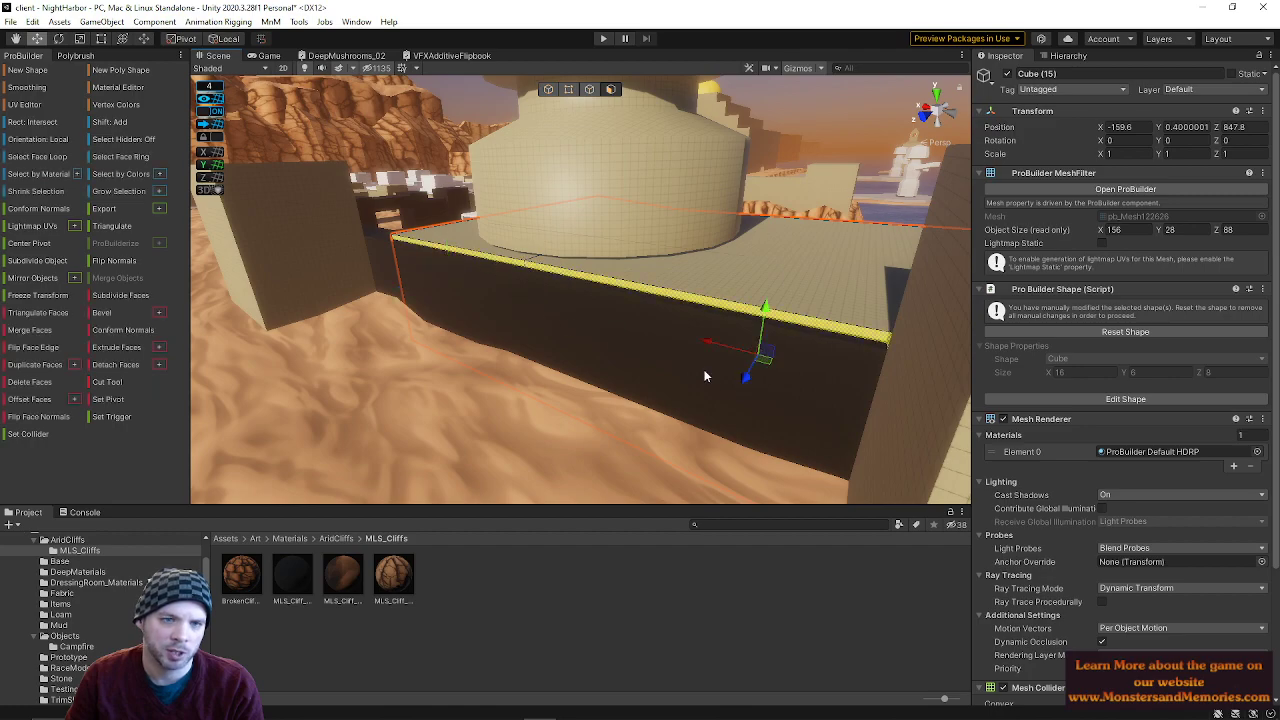
left_click_drag(745, 379, 743, 389)
- Select the long low wall on the desert side of the tower platform, Cube (7), and pick its end vertices
right_click_drag(603, 388, 434, 172)
key("w")
left_click(521, 242)
left_click(549, 87)
left_click(572, 350)
right_click_drag(572, 350, 745, 425)
key("s")
left_click(478, 276)
right_click_drag(700, 300, 740, 250)
key("d")
left_click(568, 89)
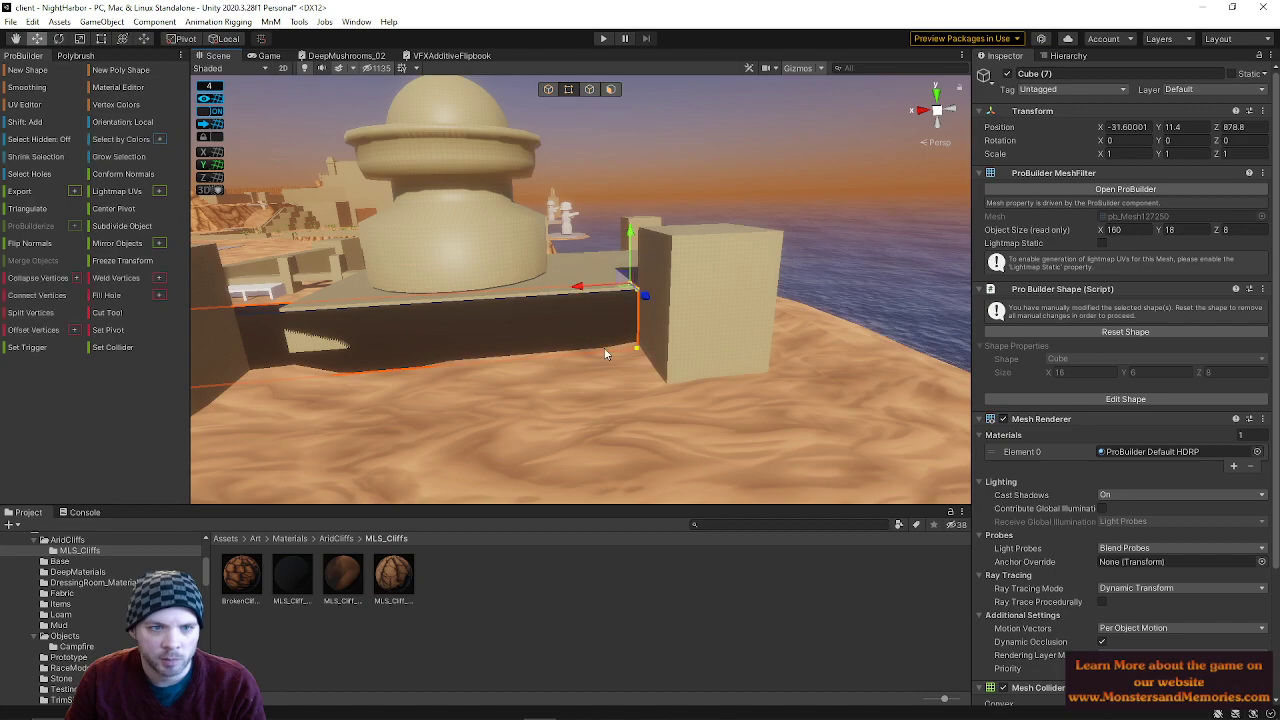
- Shorten the low desert-side wall to 67 units by pulling its end vertices back past the tower platform
left_click_drag(576, 290, 224, 298)
key("ctrl+z")
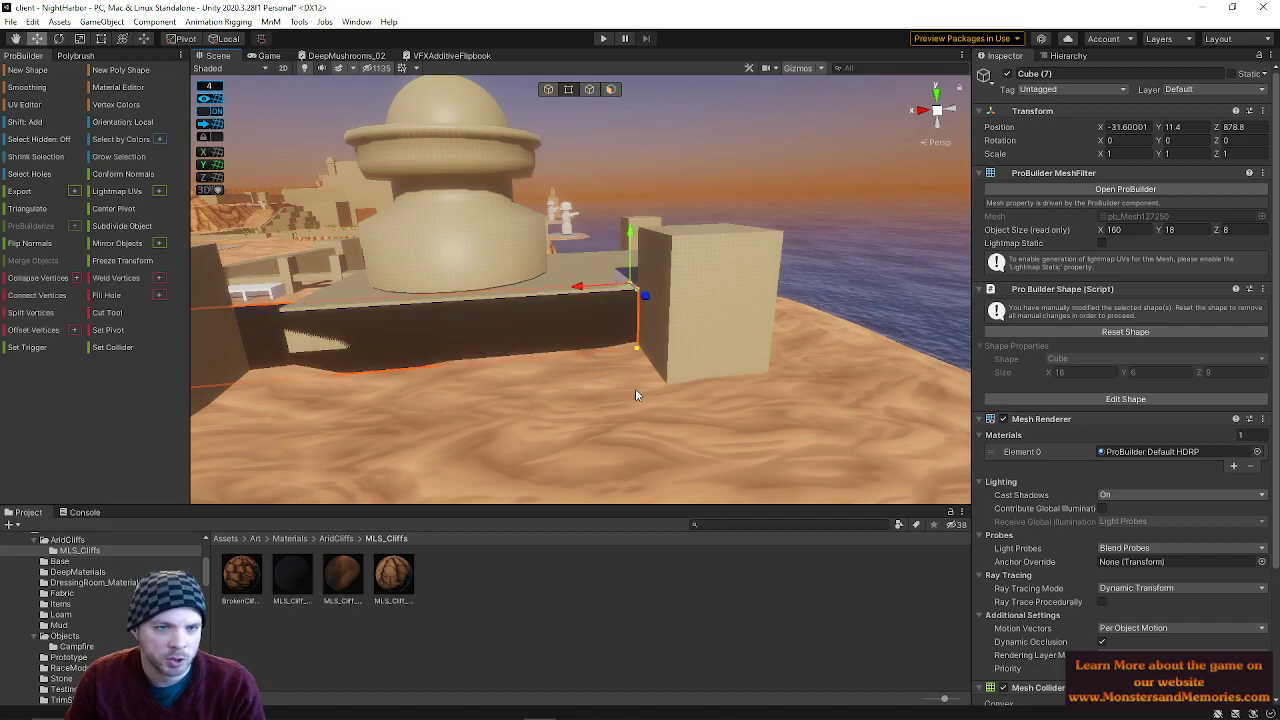
right_click_drag(587, 236, 469, 112)
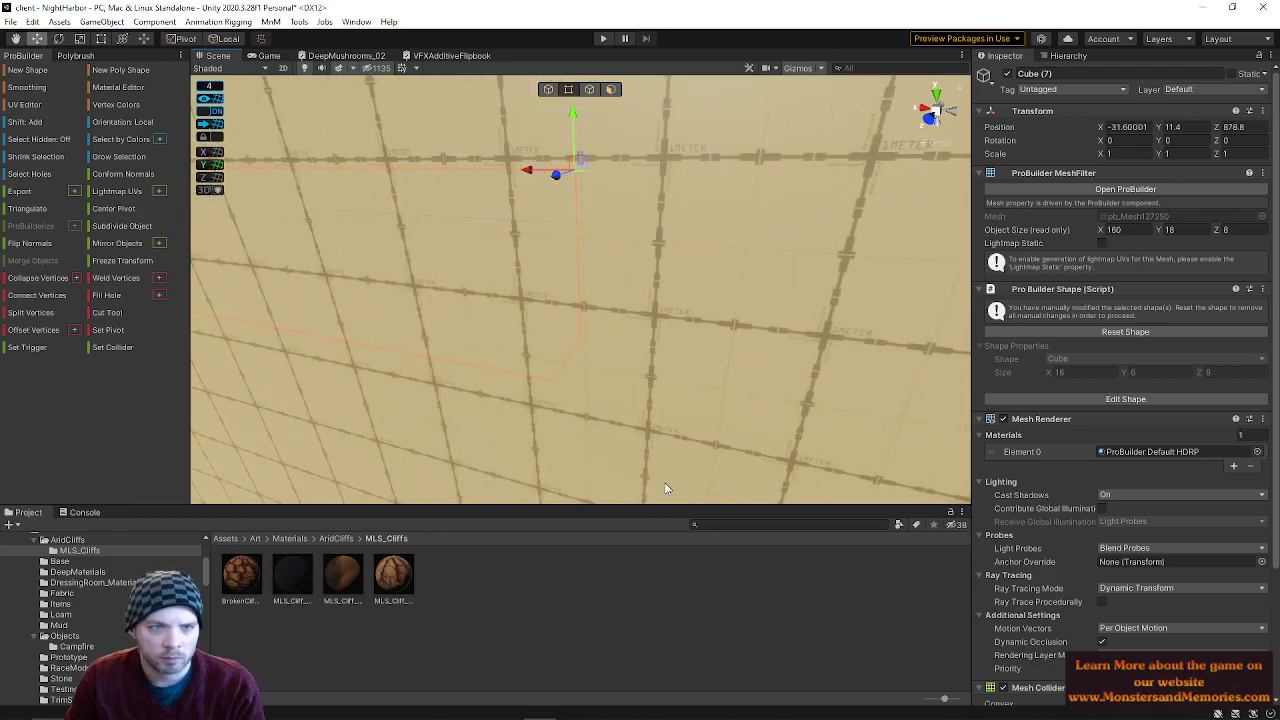
scroll(629, 434, "down", 8)
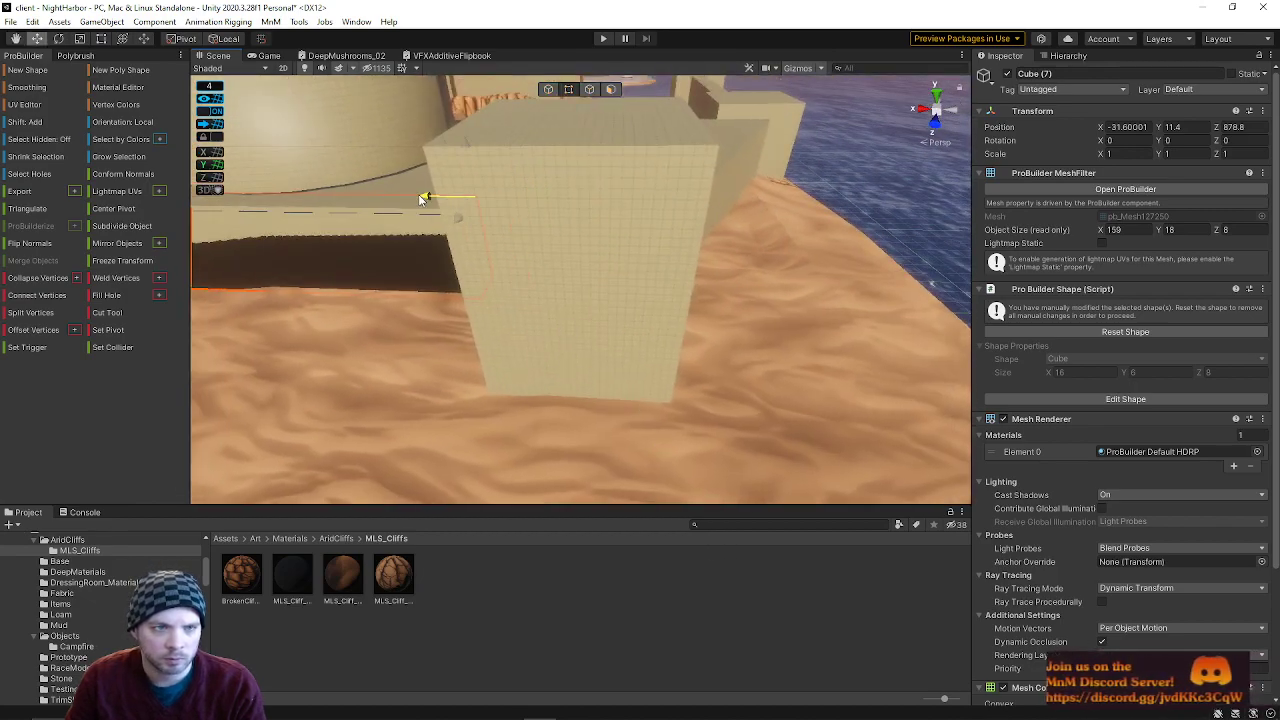
left_click_drag(425, 198, 331, 195)
right_click_drag(474, 208, 560, 228)
left_click_drag(645, 212, 275, 215)
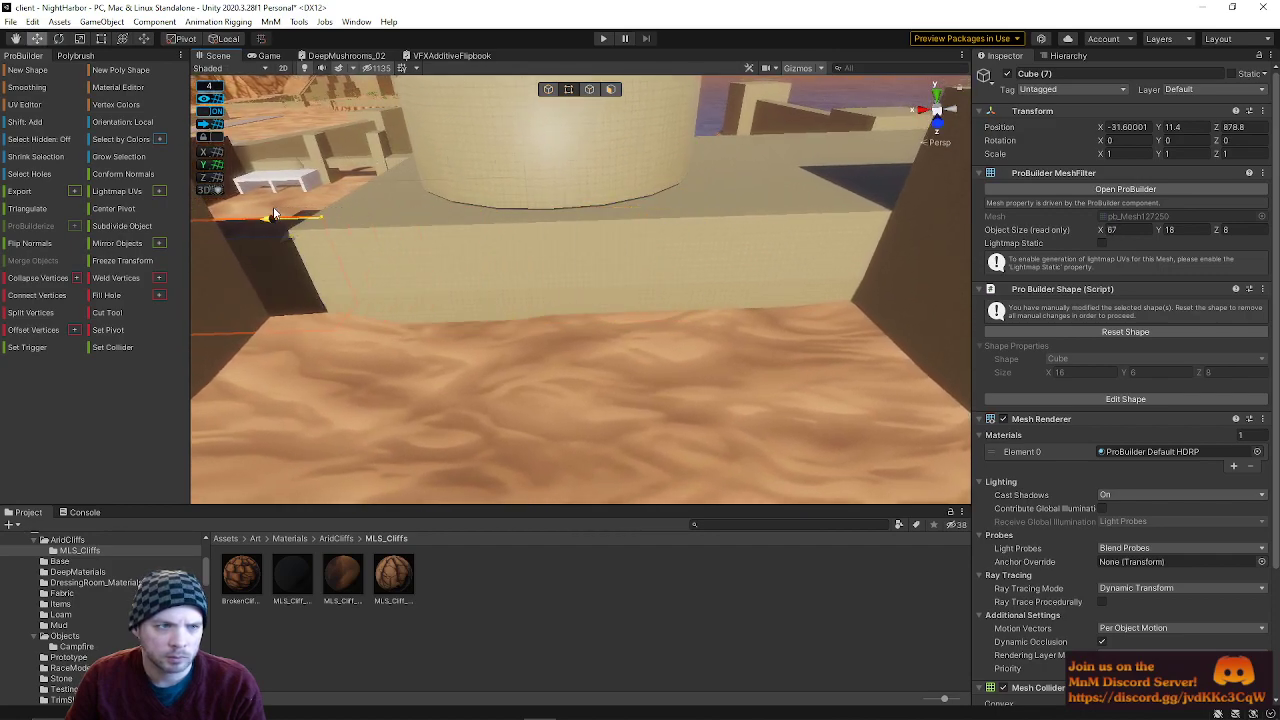
right_click_drag(300, 236, 388, 226)
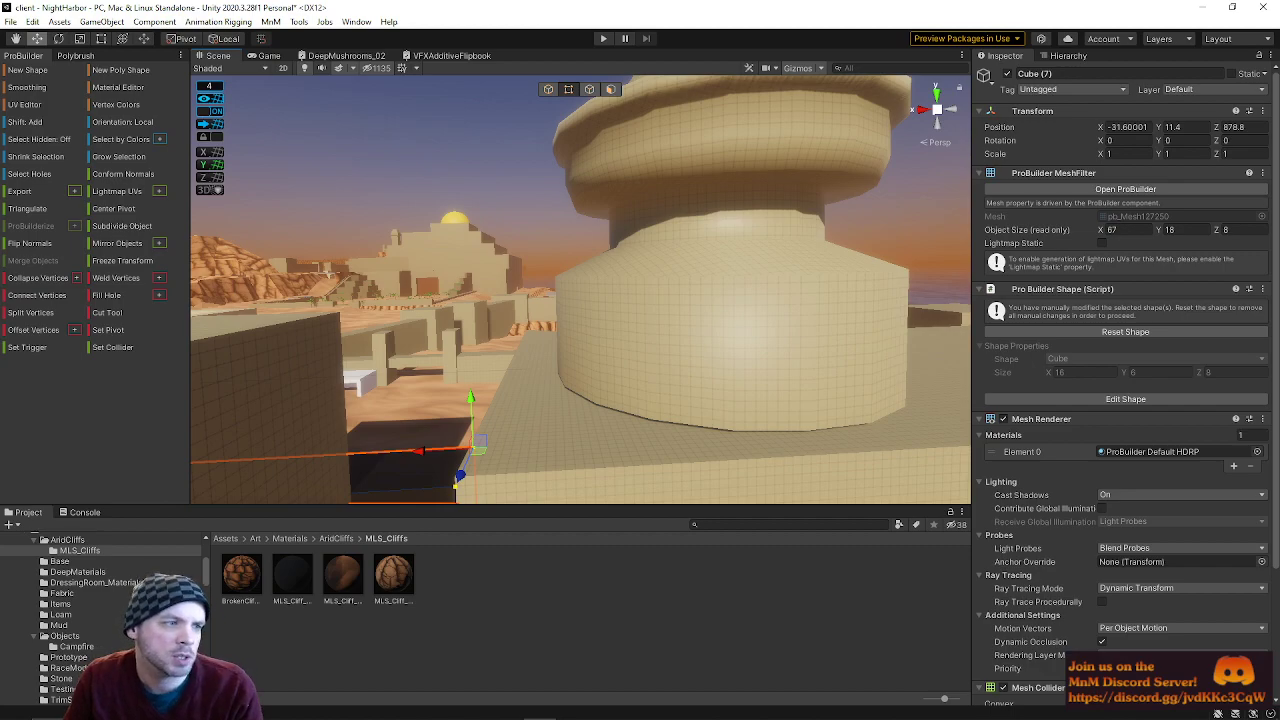
right_click_drag(333, 400, 1105, 393)
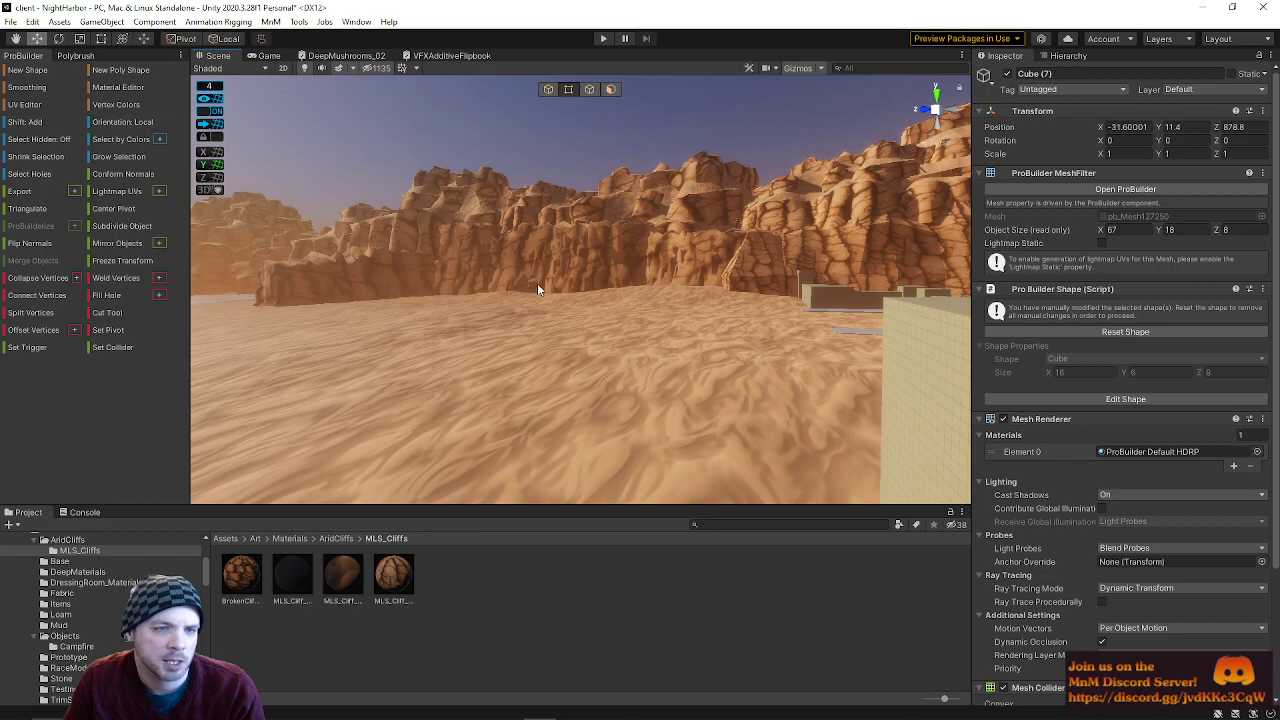
- Select all desert-side faces of the harbor wall block, Cube (15), and pull them outward until it is 103 units deep
key("f")
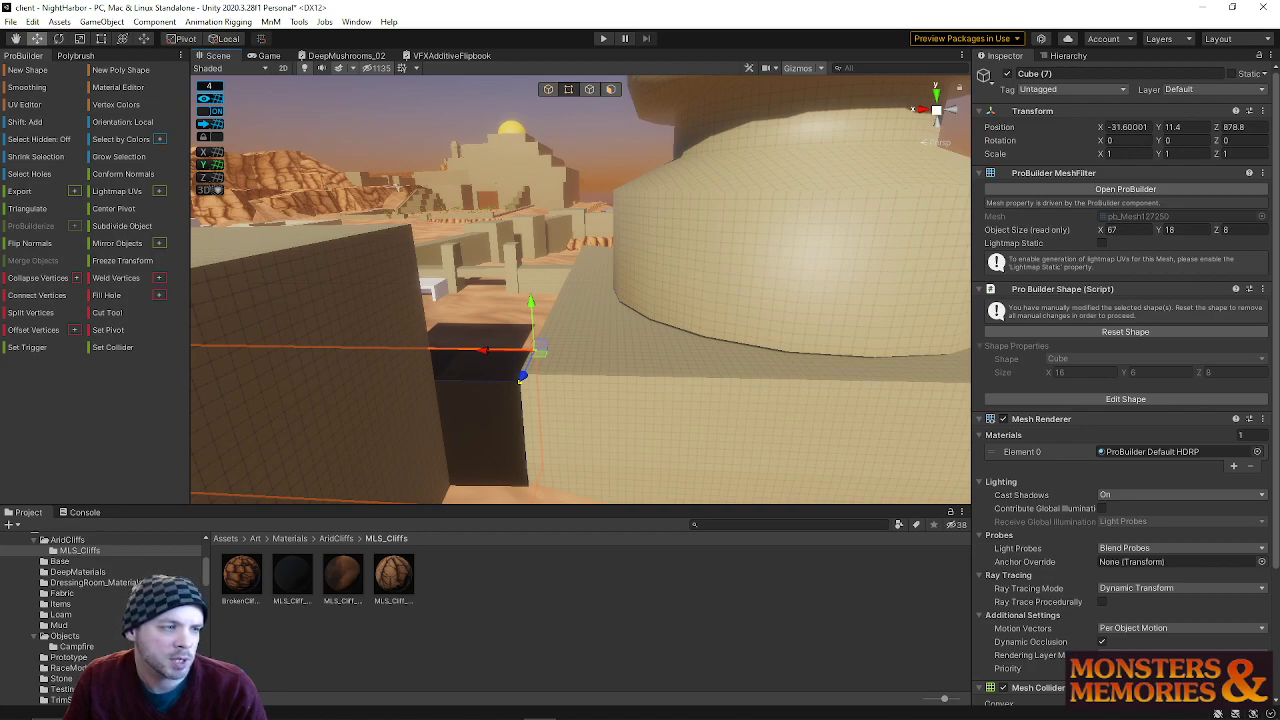
right_click_drag(423, 368, 400, 352)
left_click(503, 334)
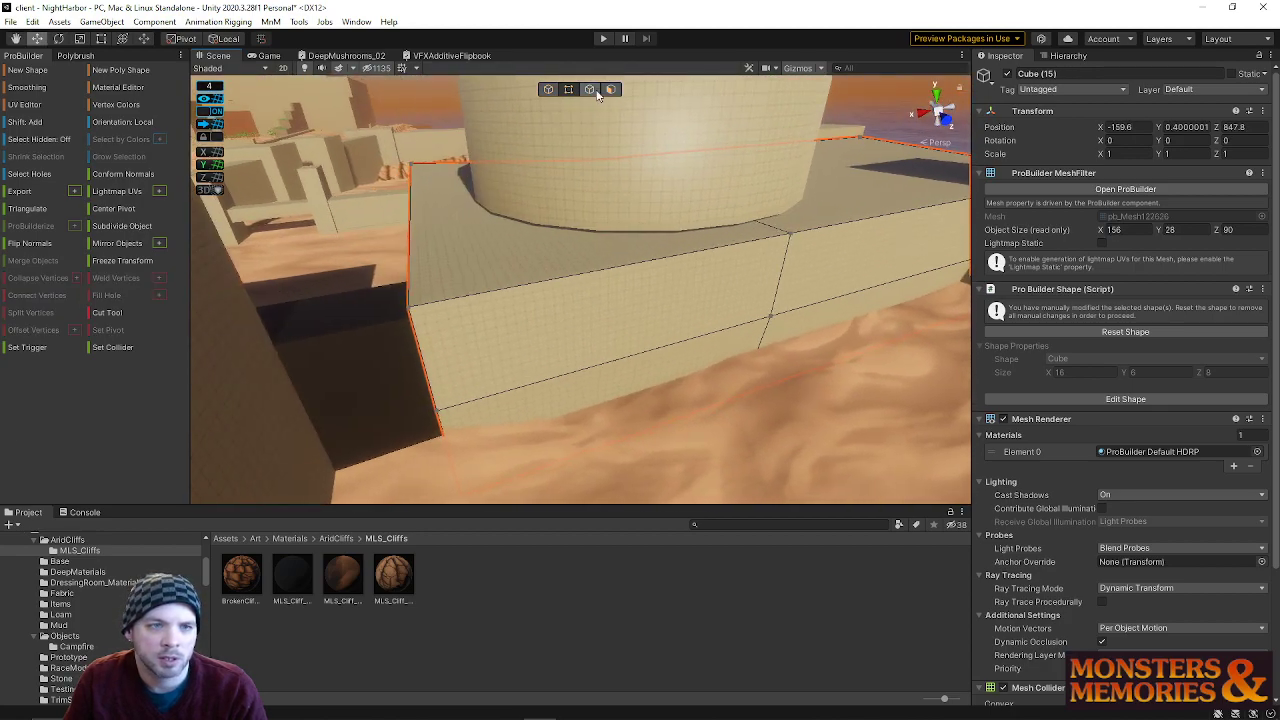
left_click(610, 89)
left_click(632, 318)
left_click(744, 355, "shift")
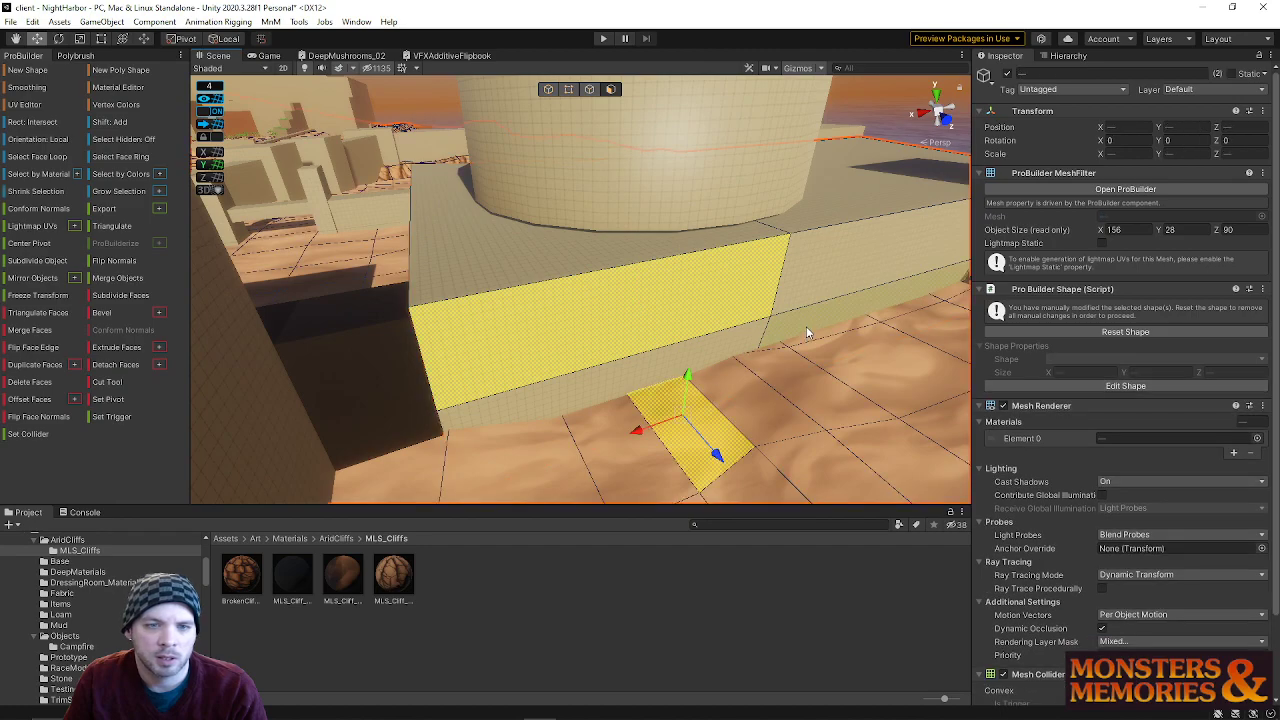
left_click(806, 326)
left_click(802, 277, "shift")
left_click(723, 313, "shift")
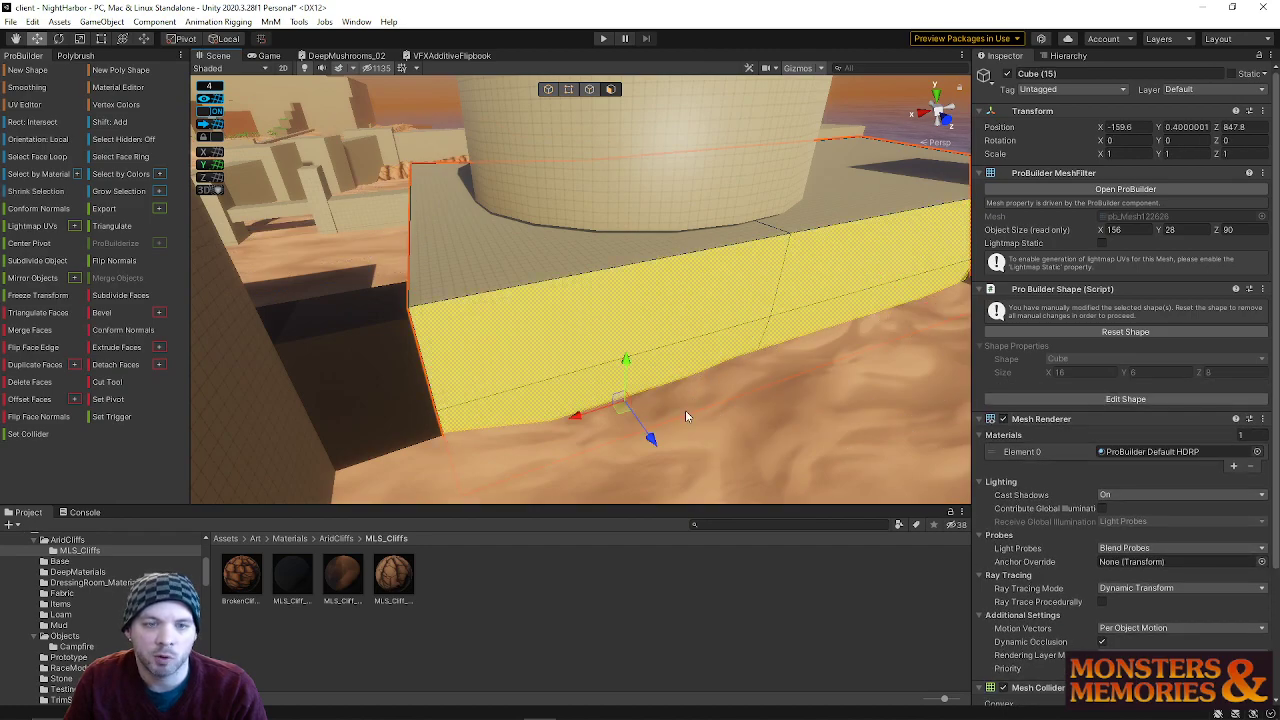
left_click_drag(648, 441, 689, 479)
right_click_drag(689, 479, 632, 498)
left_click_drag(617, 467, 654, 478)
right_click_drag(668, 480, 747, 344)
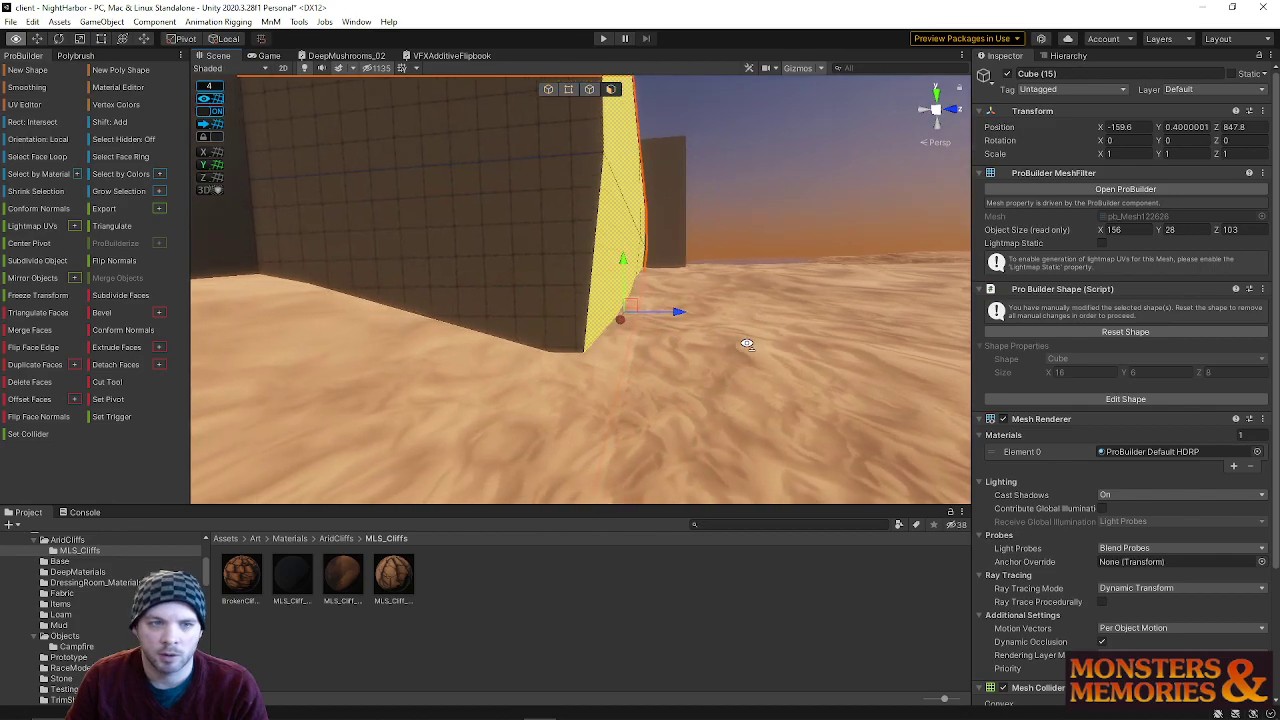
- Pull the end corner vertices of Cube (15)'s desert-side face outward along Z, including the bottom ones beneath the terrain
left_click(569, 91)
right_click_drag(631, 314, 637, 314)
left_click_drag(559, 256, 664, 354)
right_click_drag(684, 242, 645, 342)
left_click_drag(480, 320, 657, 338)
left_click_drag(536, 257, 662, 423)
right_click_drag(510, 279, 557, 217)
scroll(540, 270, "down", 3)
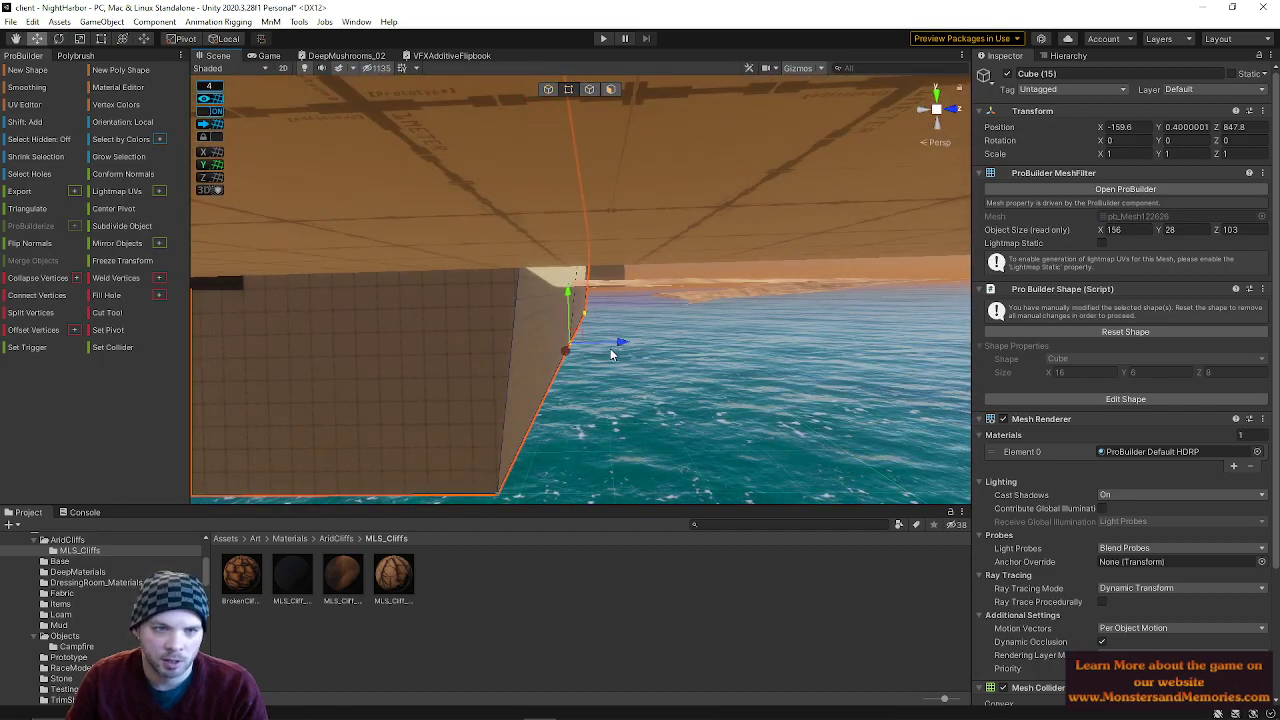
left_click(497, 494)
left_click_drag(557, 495, 600, 497)
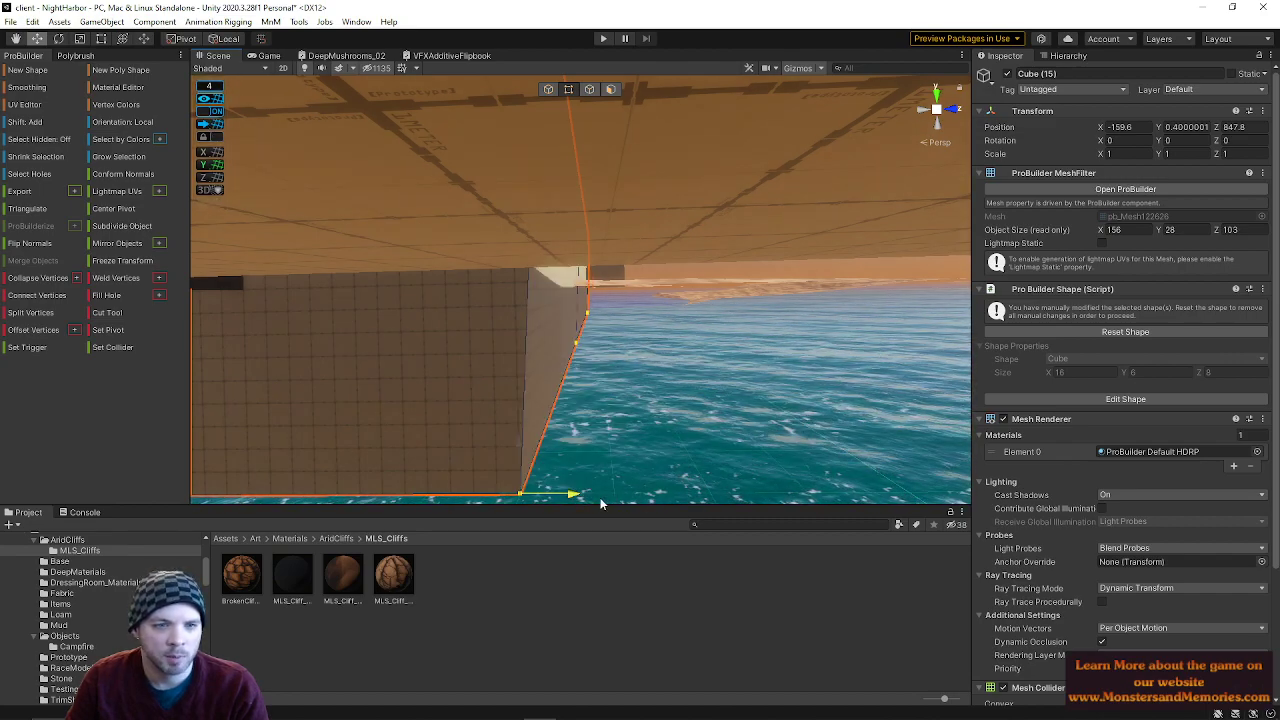
right_click_drag(589, 414, 686, 198)
left_click(686, 198)
- Select the round tower's bottom ring of vertices, including hidden ones, and lower it until the cylinder is about 44 units tall
right_click_drag(634, 251, 414, 283)
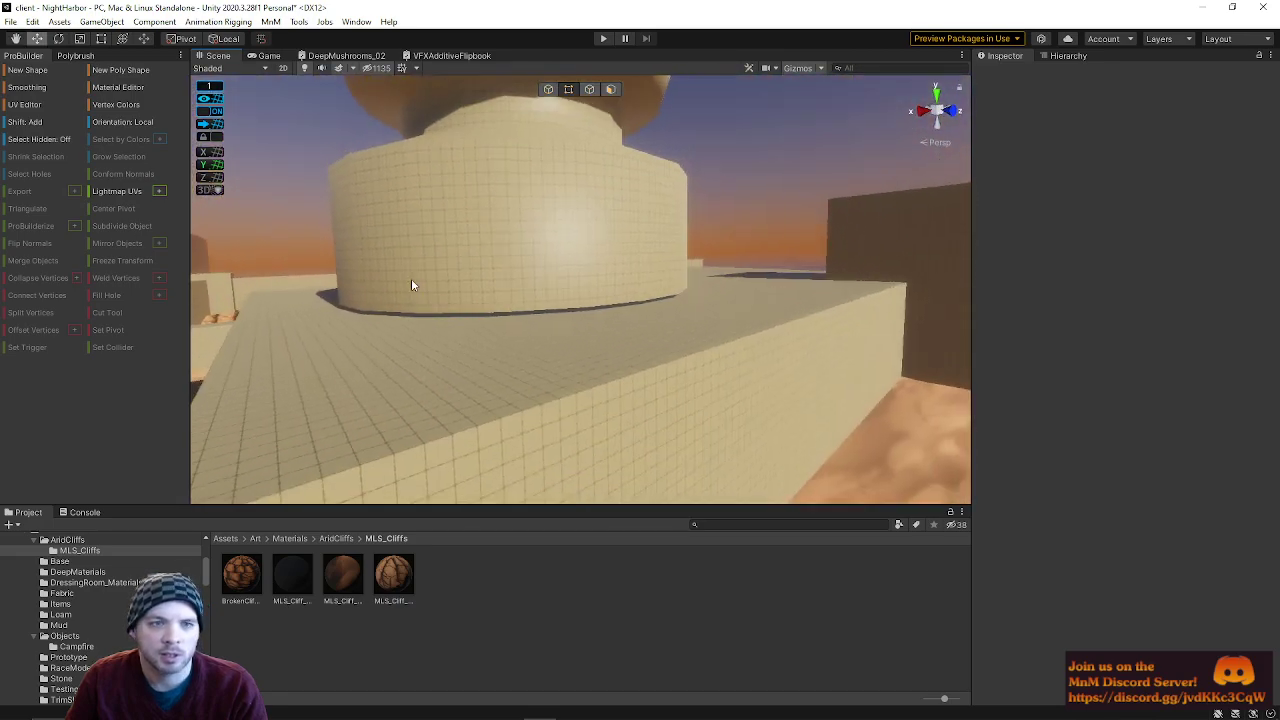
left_click(417, 212)
left_click_drag(251, 206, 856, 406)
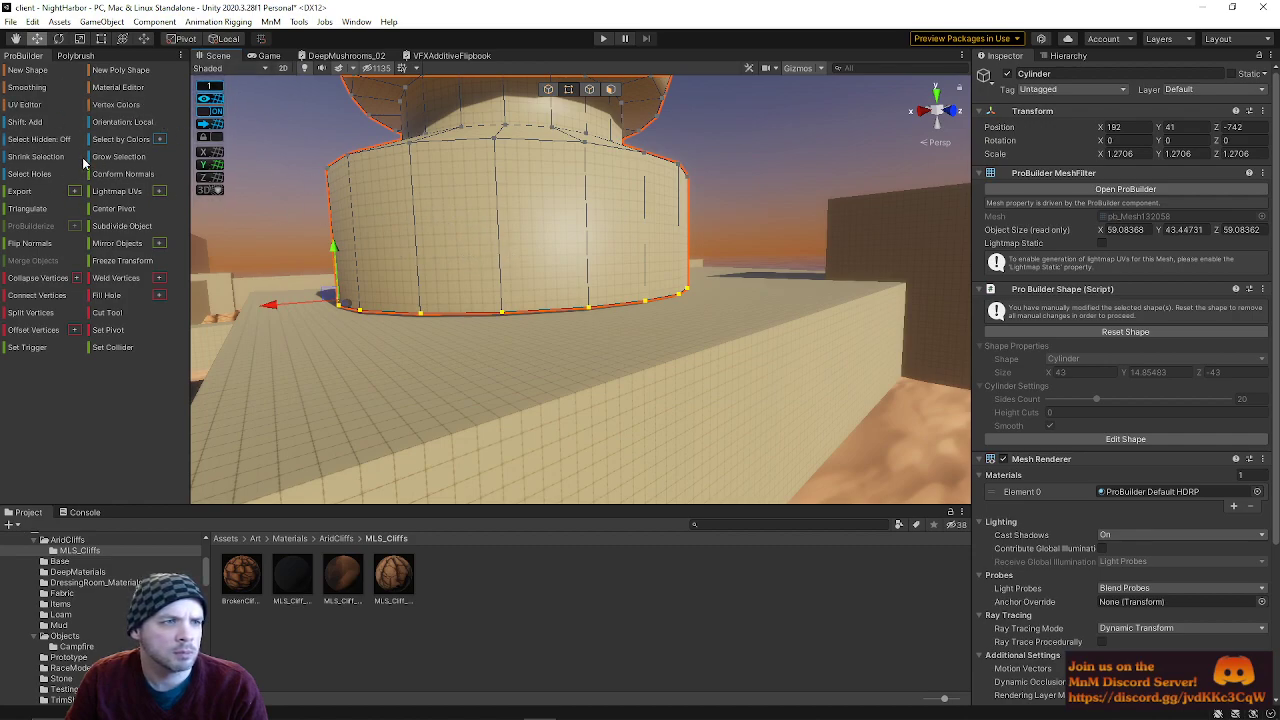
left_click(612, 90)
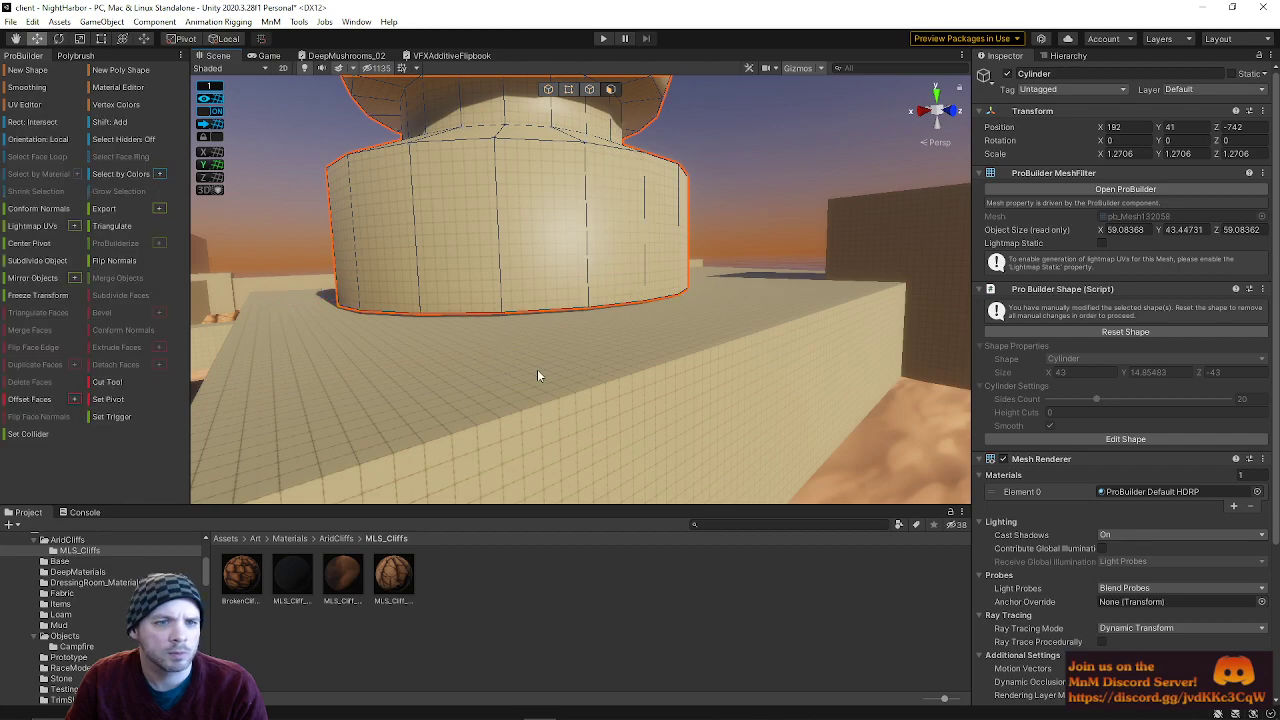
left_click(538, 366)
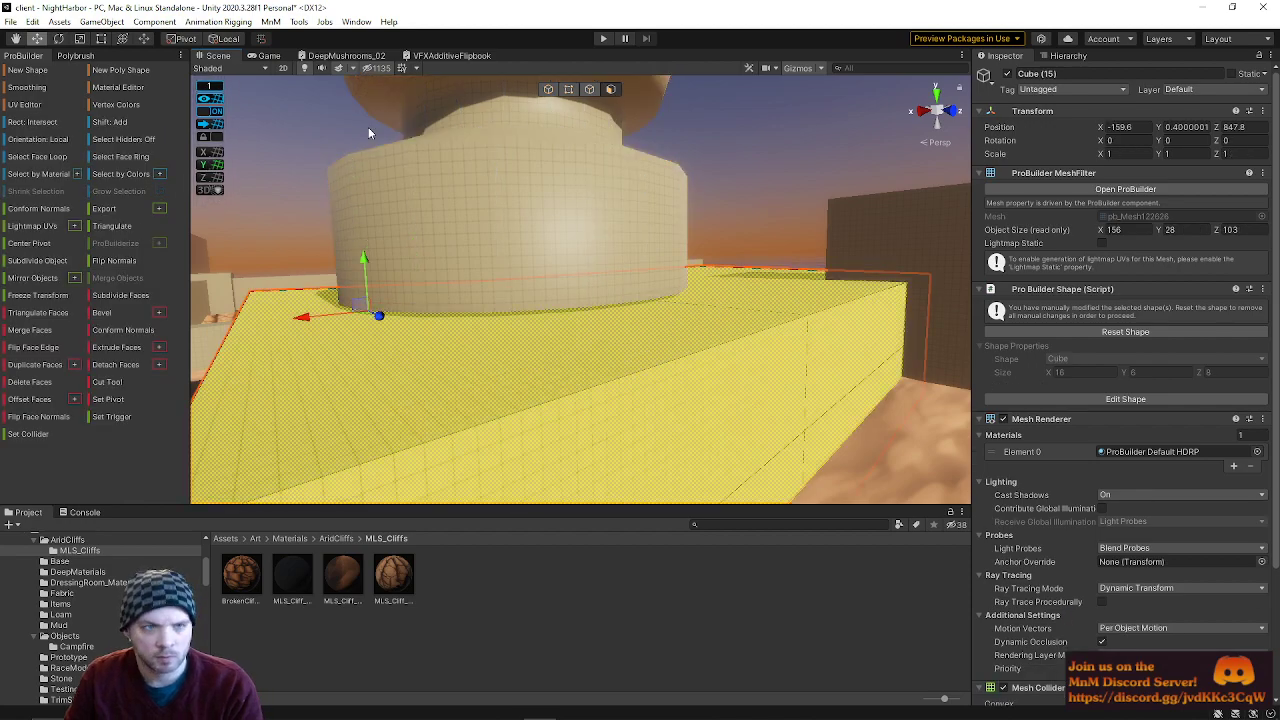
left_click(515, 285)
left_click(568, 89)
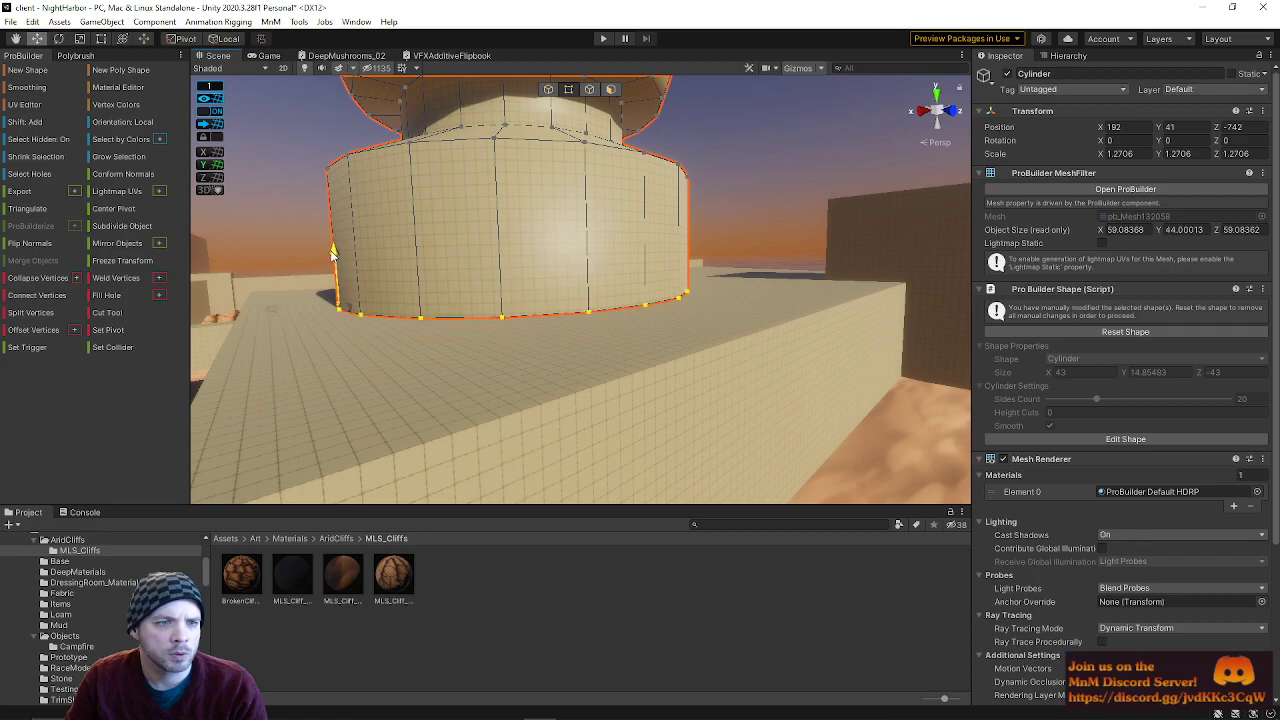
left_click(299, 208)
- Shift the exposed narrow end vertices of Cube (15) along X to close the end against the adjoining tall wall
right_click_drag(385, 295, 472, 326)
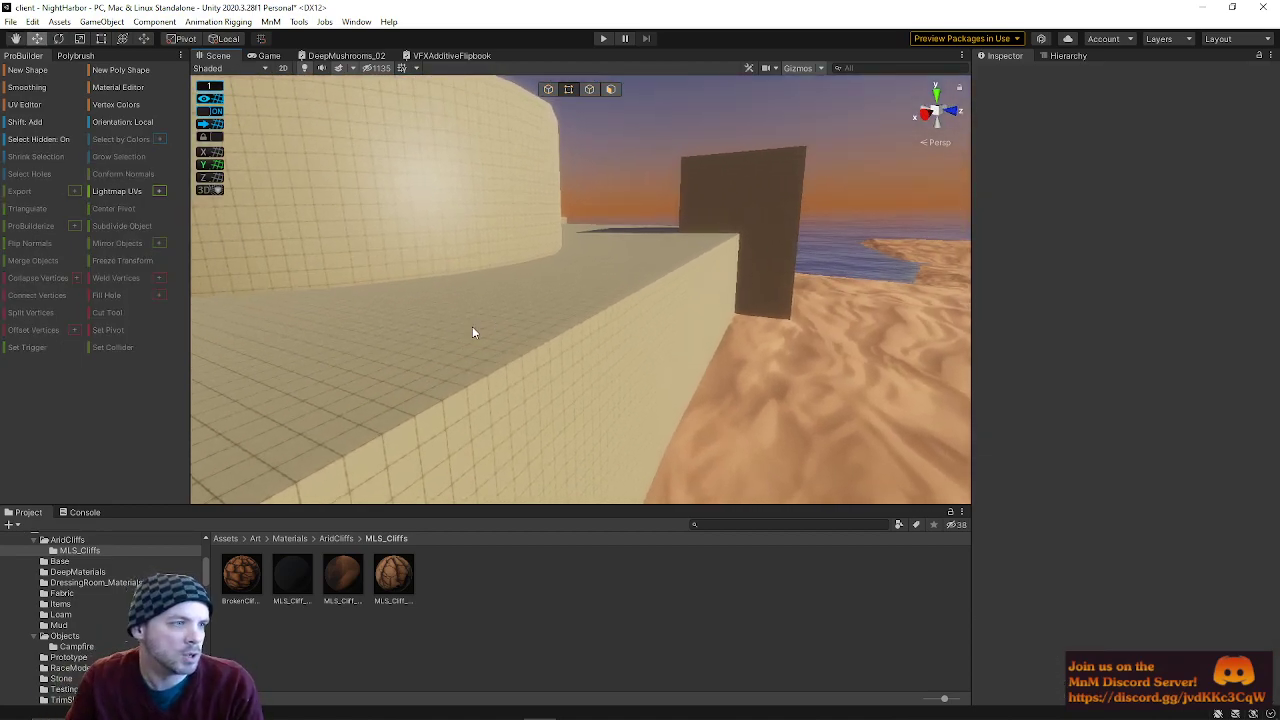
right_click_drag(474, 332, 540, 286)
key("w")
key("w")
left_click(540, 286)
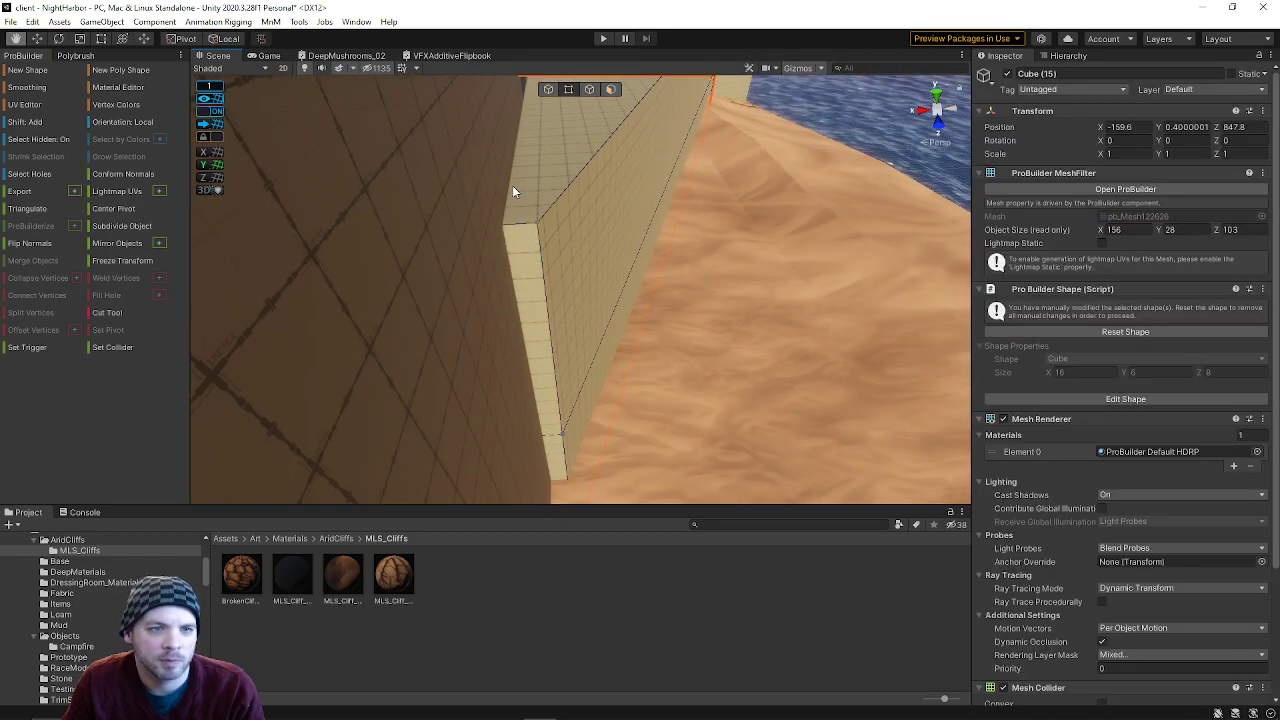
key("w")
key("f")
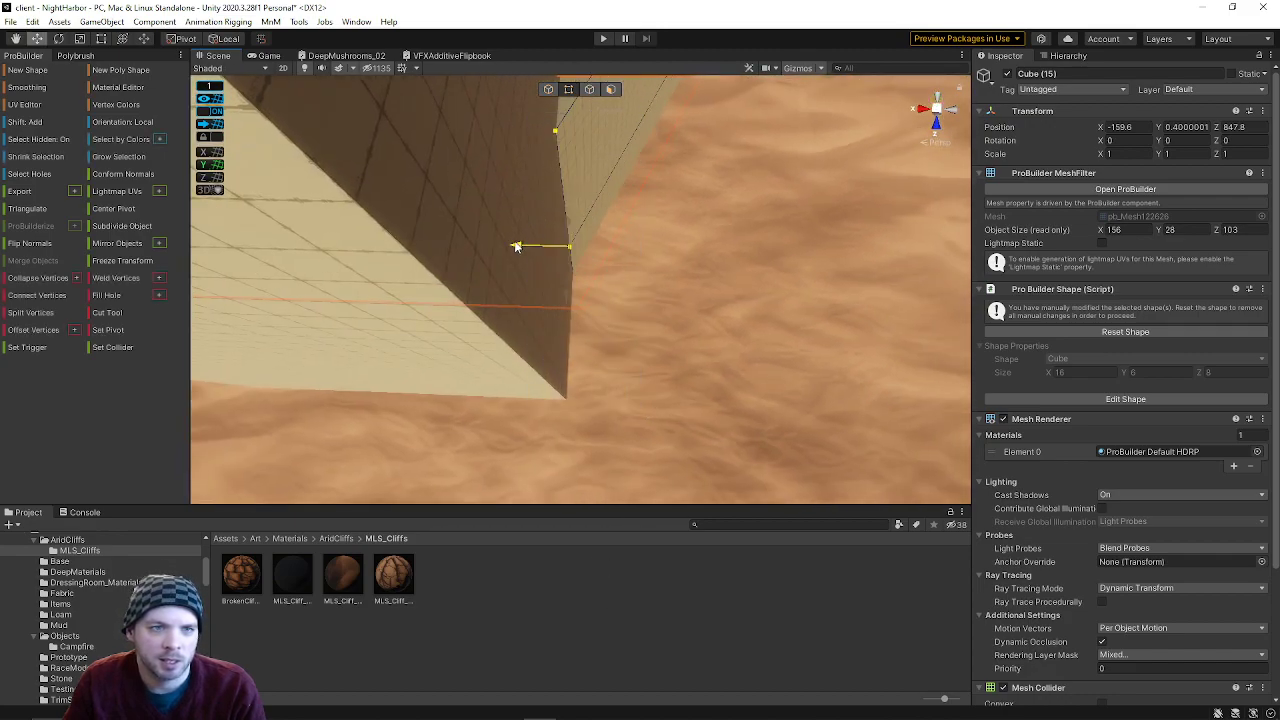
right_click_drag(550, 246, 226, 262)
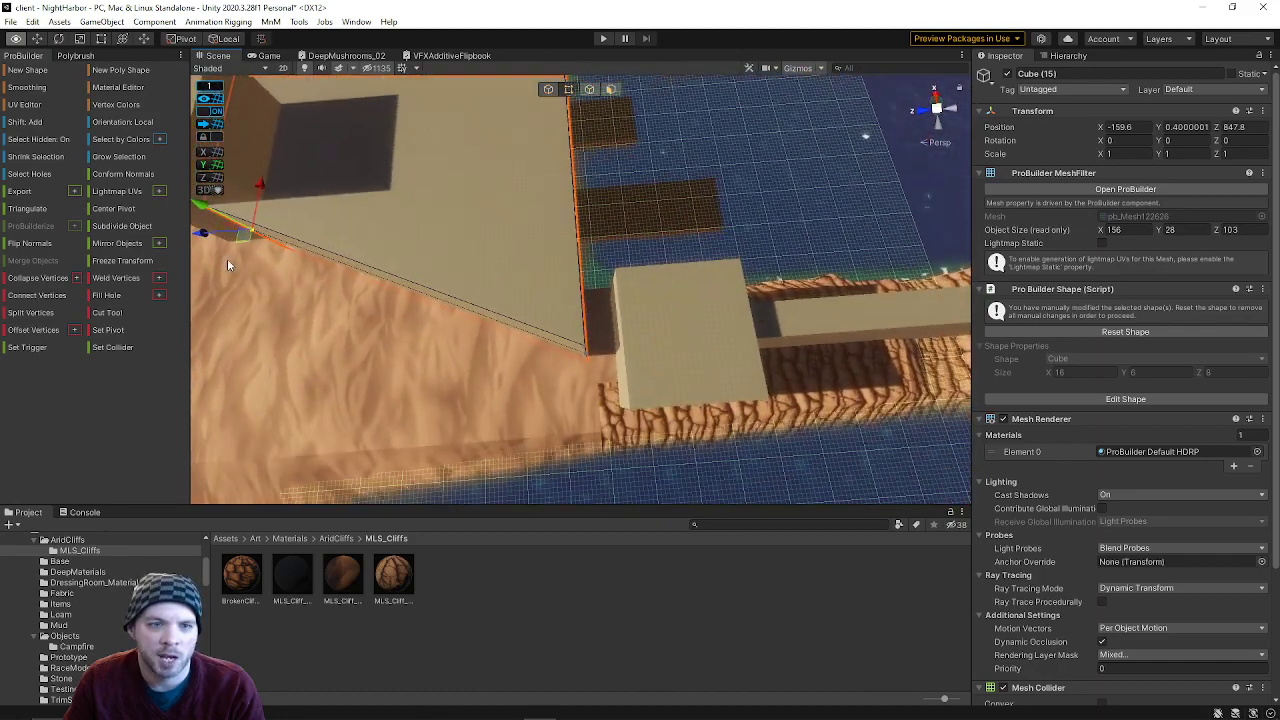
- Move the square corner block, Cube (14), along Z to 810.8, closer to the harbor wall block
left_click(547, 90)
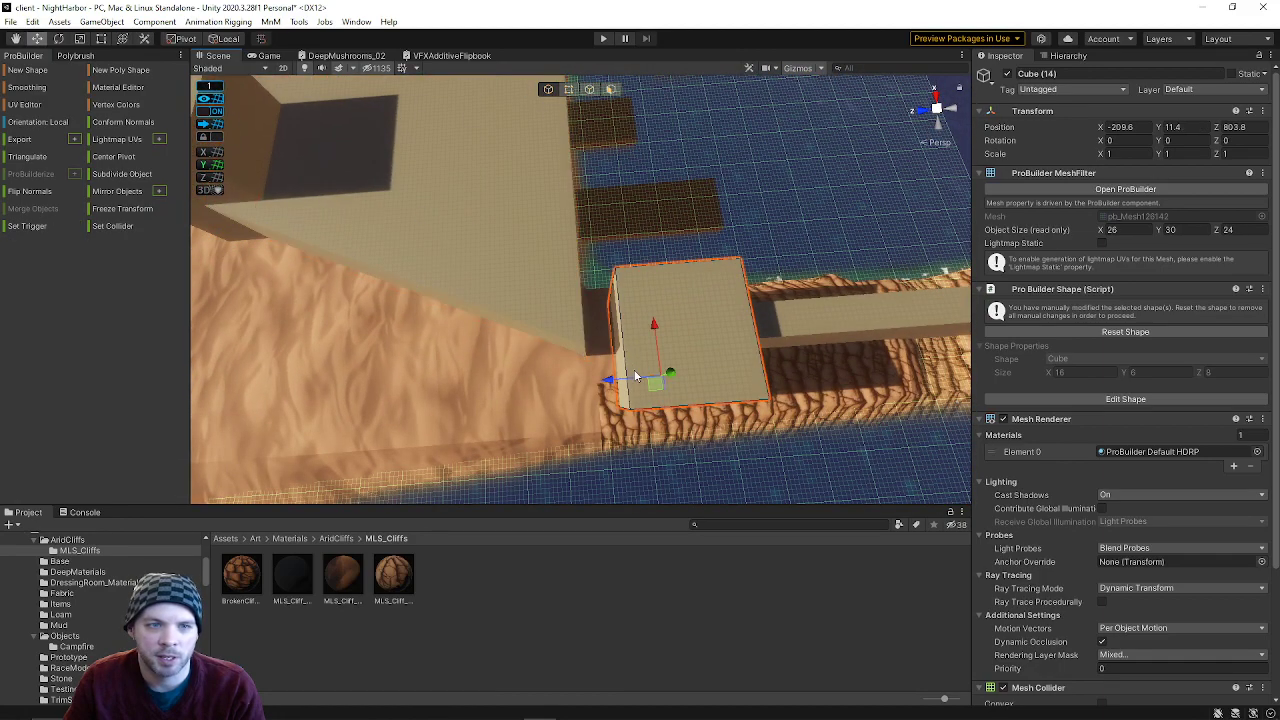
right_click_drag(608, 390, 595, 310)
left_click(623, 320)
left_click_drag(631, 494, 607, 480)
right_click_drag(642, 314, 513, 105)
- Adjust the top face of the square corner block, Cube (14), to make the block 31 units tall
left_click(509, 121)
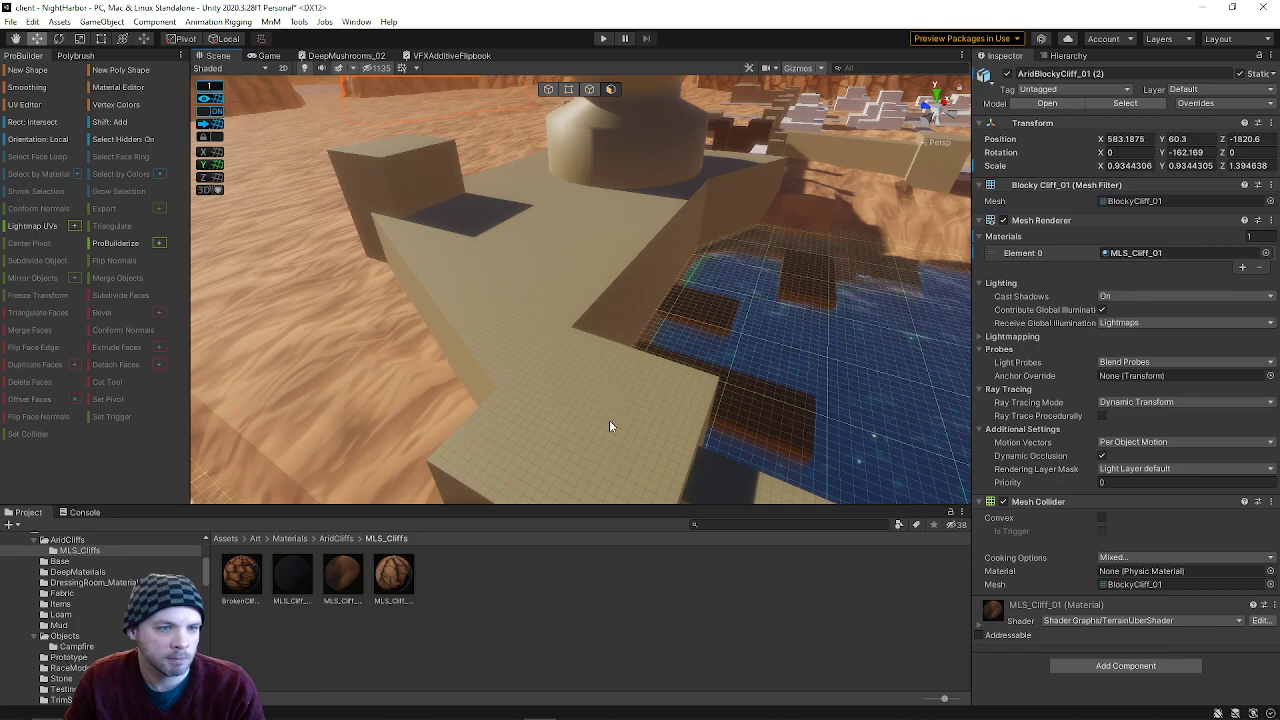
left_click(609, 426)
right_click_drag(588, 363, 865, 293)
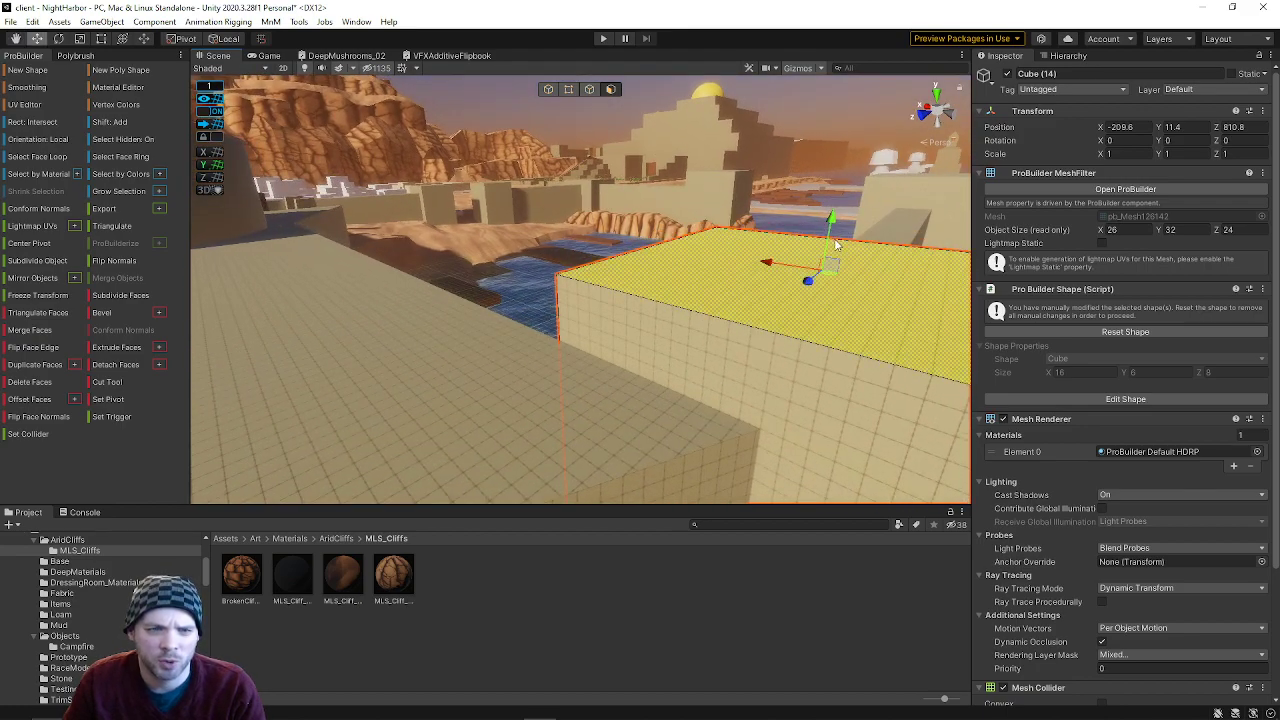
left_click_drag(827, 223, 832, 235)
right_click_drag(728, 264, 823, 202)
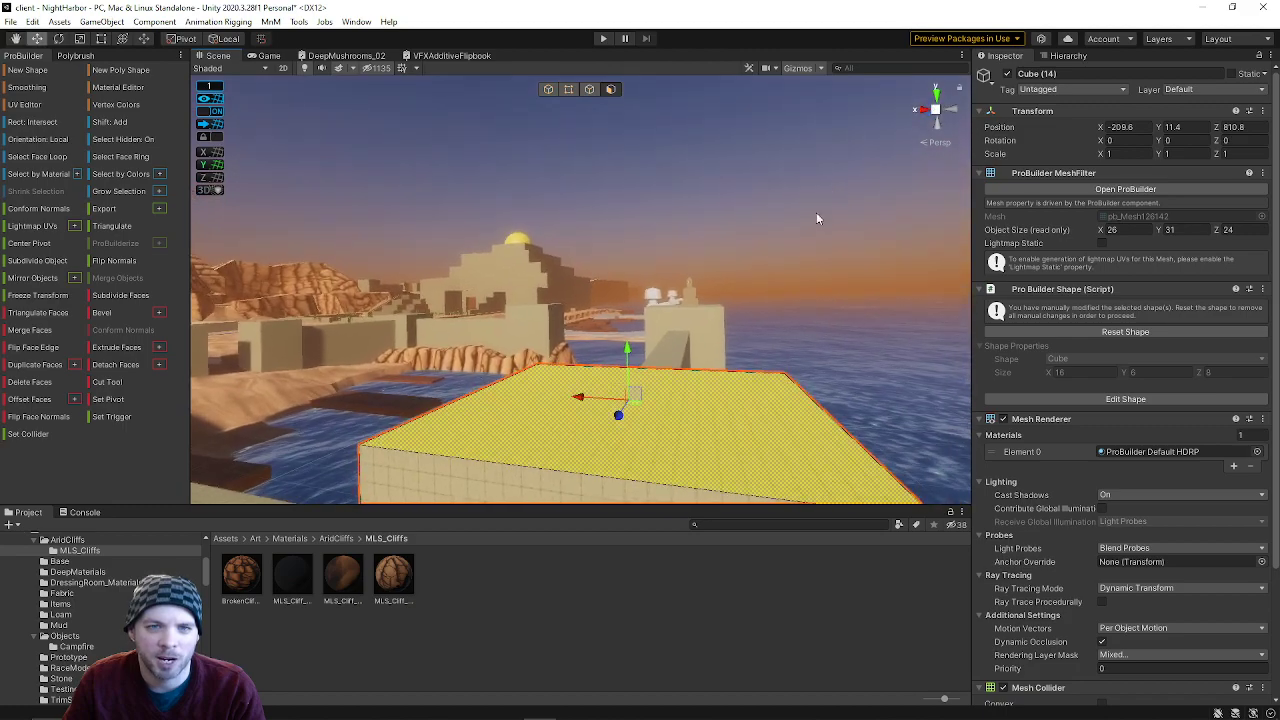
left_click(823, 202)
- Insert a vertical edge loop across the harbor-facing side of Cube (15) from its horizontal middle edge
right_click_drag(629, 200, 344, 287)
key("w")
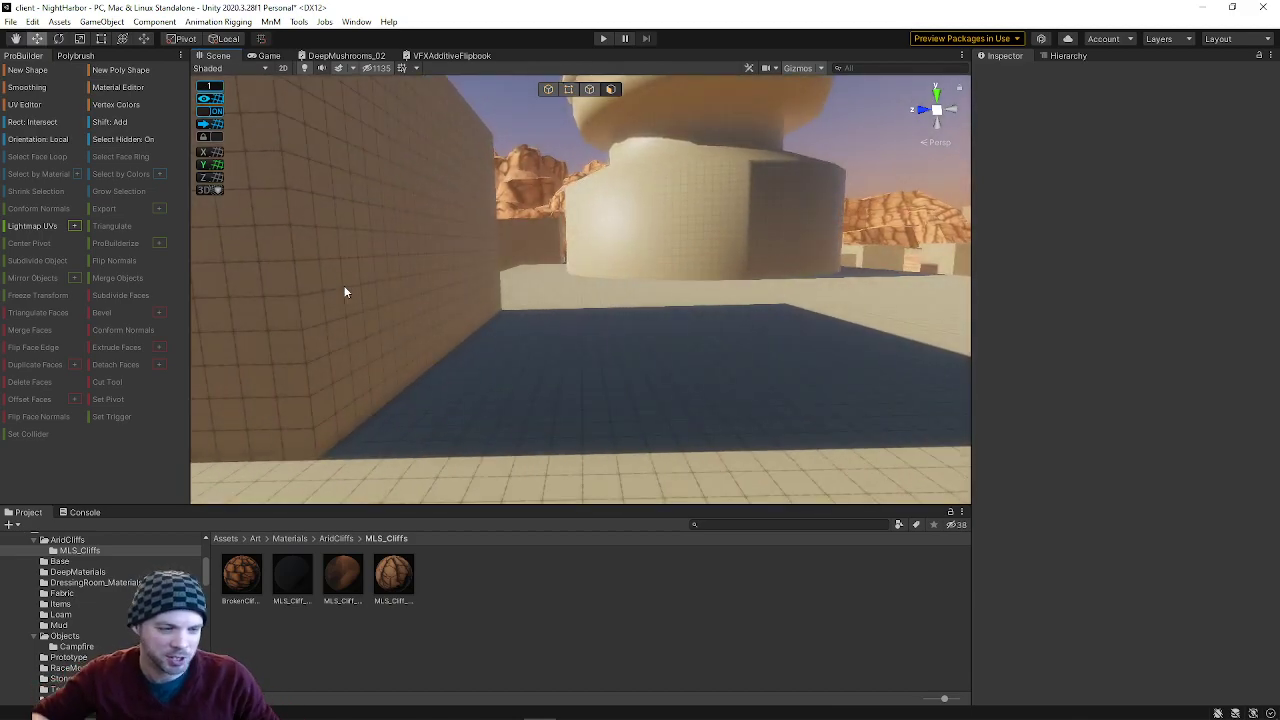
right_click_drag(422, 279, 554, 264)
key("w")
left_click(473, 272)
key("a")
left_click(591, 89)
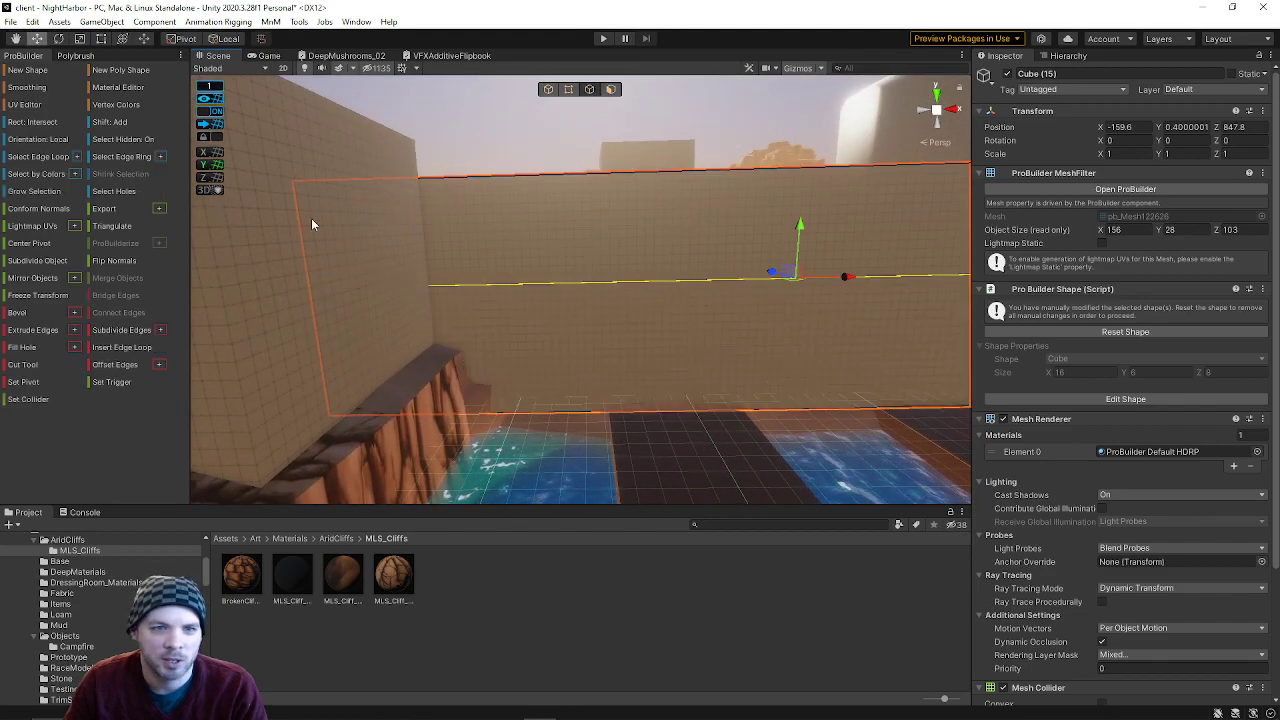
left_click(120, 347)
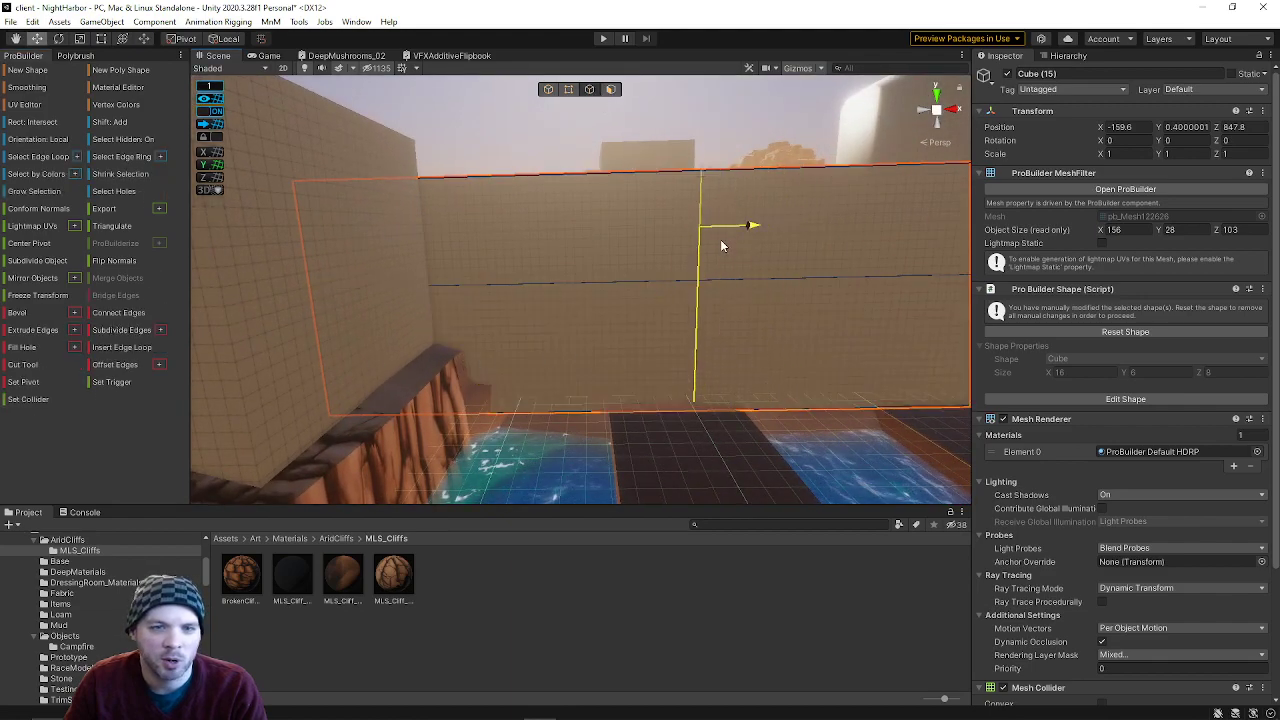
- Slide the inserted loop's vertical edge on Cube (15)'s harbor side along X, close to the square corner block
left_click_drag(516, 255, 556, 262)
key("ctrl+z")
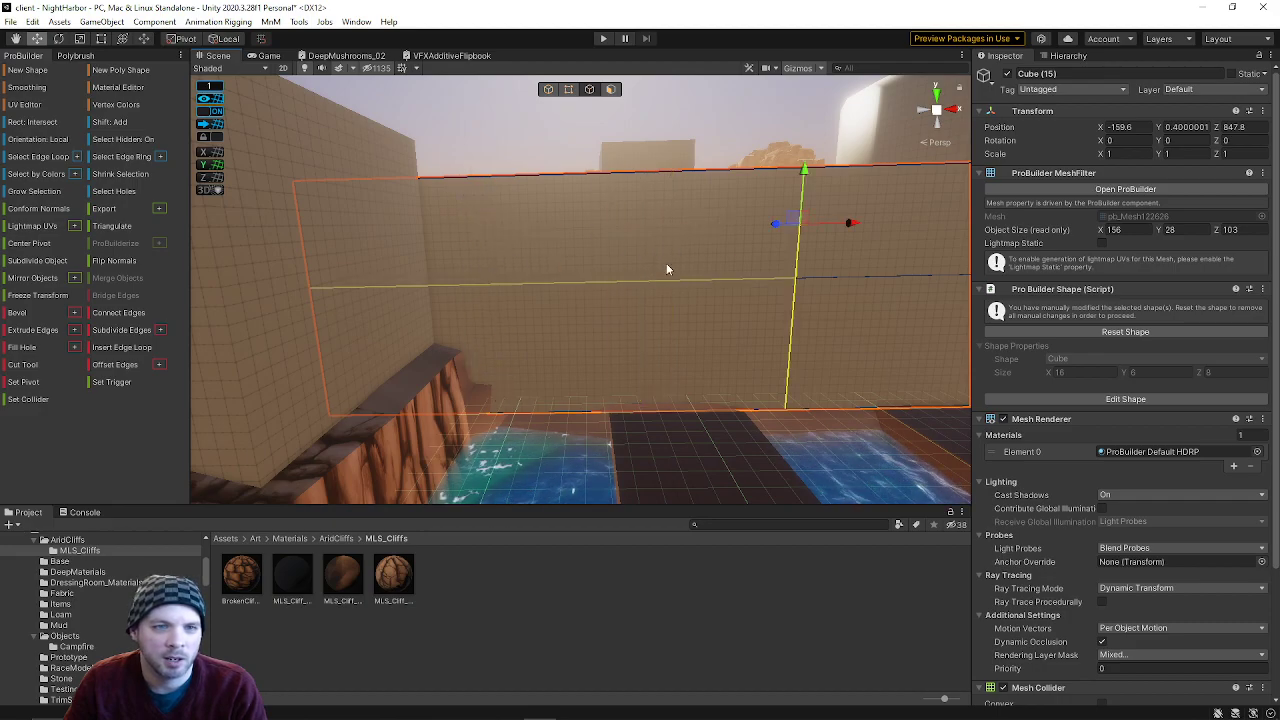
right_click_drag(702, 237, 732, 320)
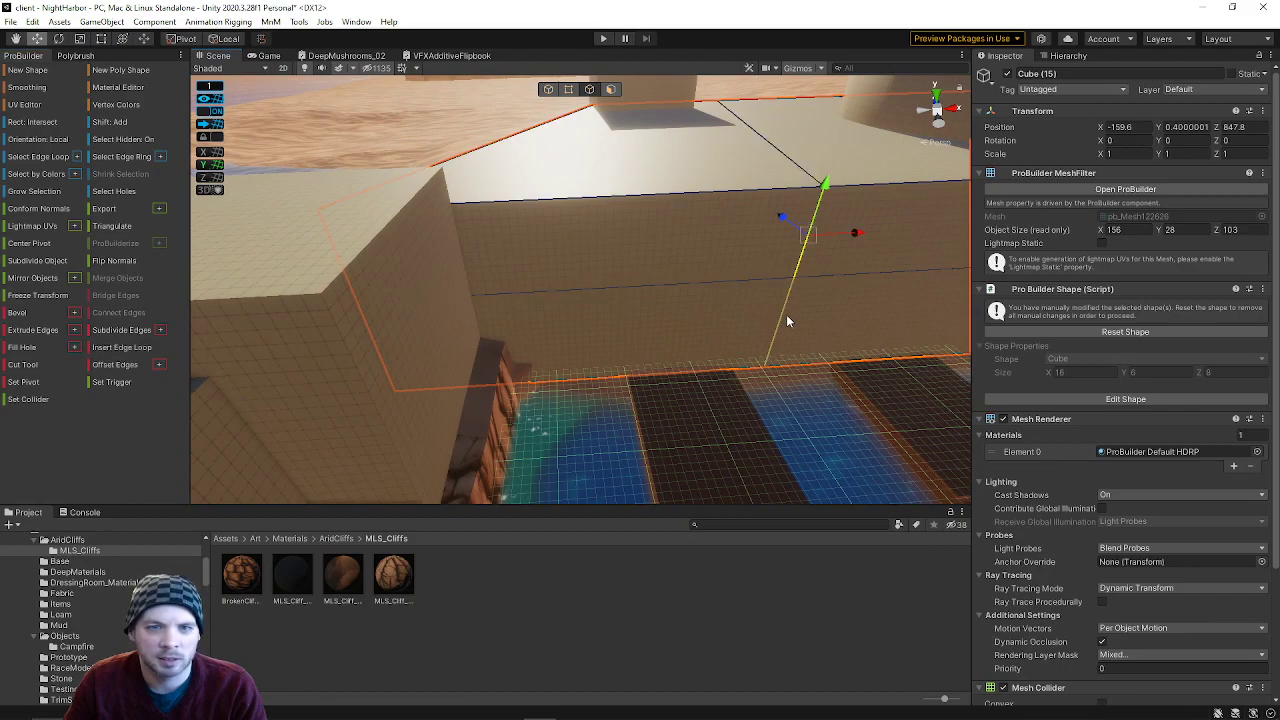
left_click_drag(576, 361, 558, 350)
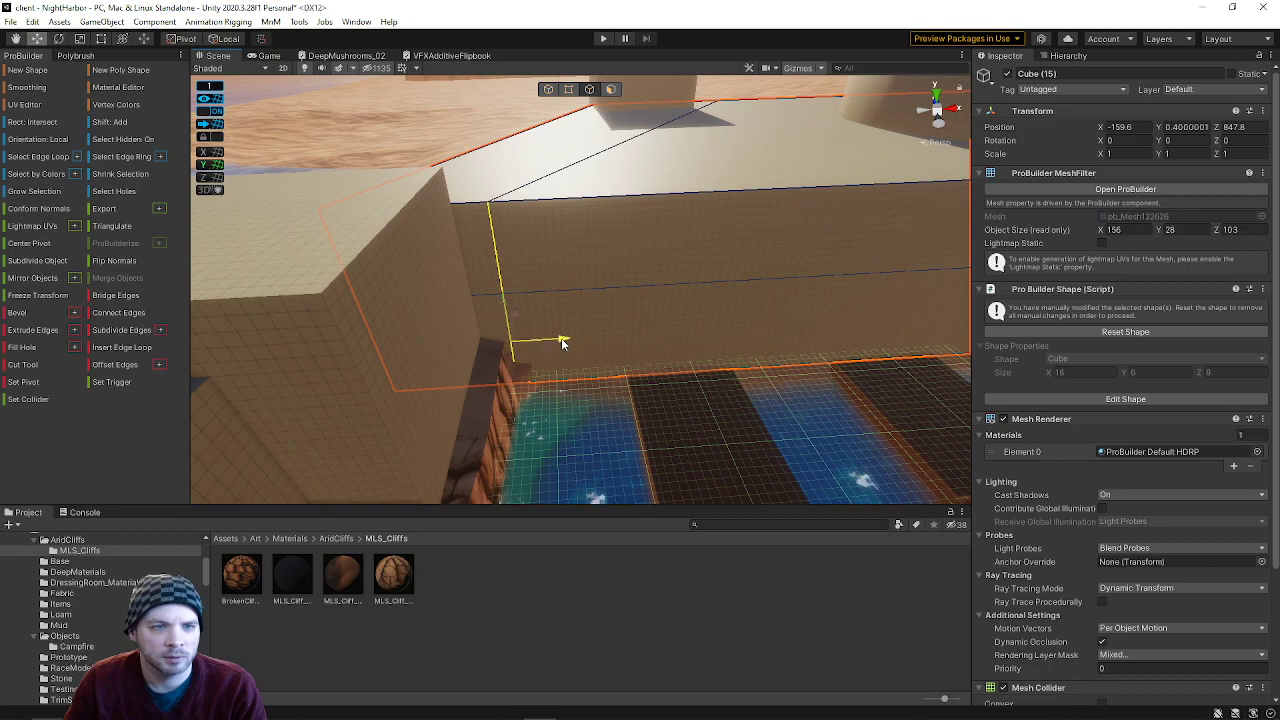
left_click_drag(563, 344, 627, 320, "alt")
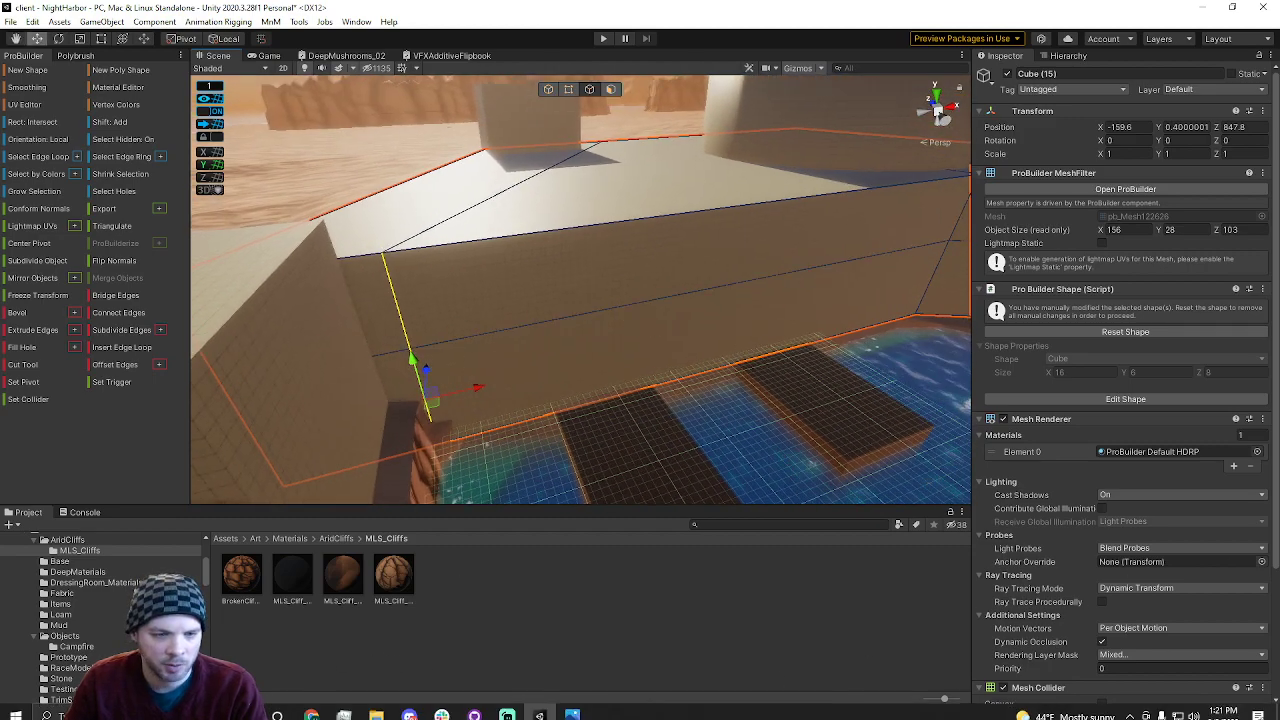
- Switch to the concept image in Photos and compare its dock wall and harbor layout with the blockout
left_click(573, 712)
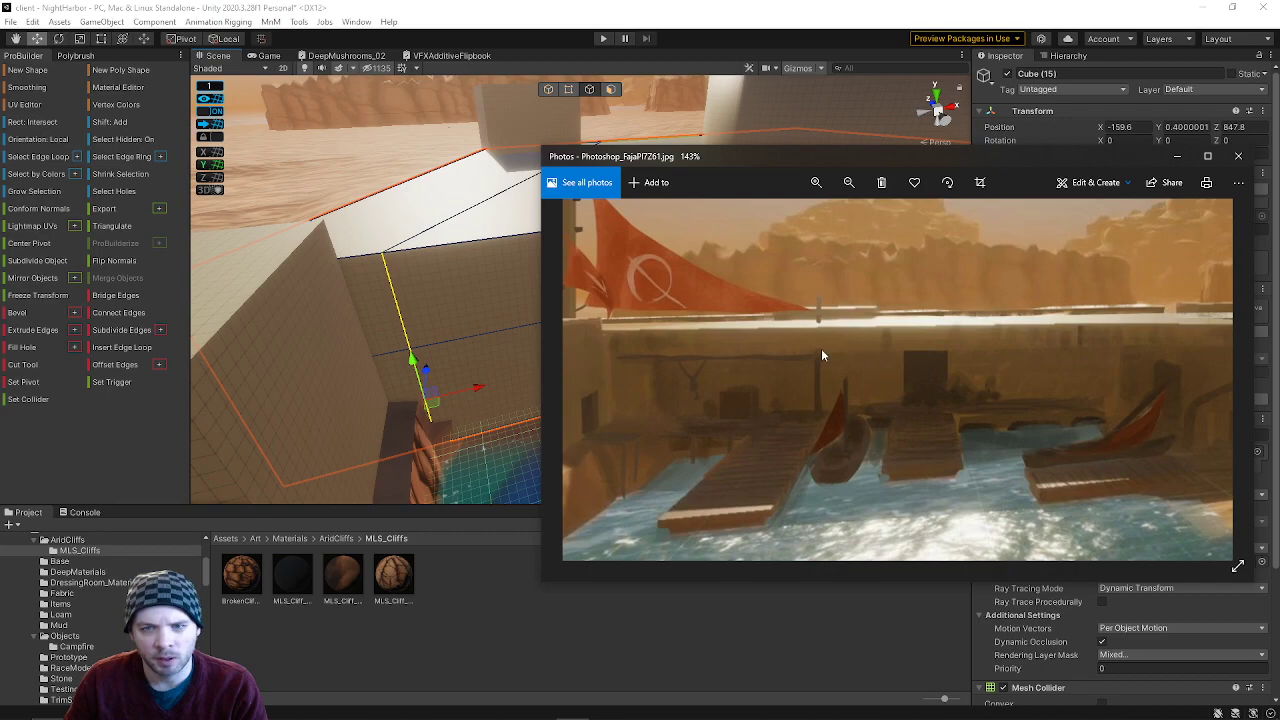
scroll(840, 352, "down", 3)
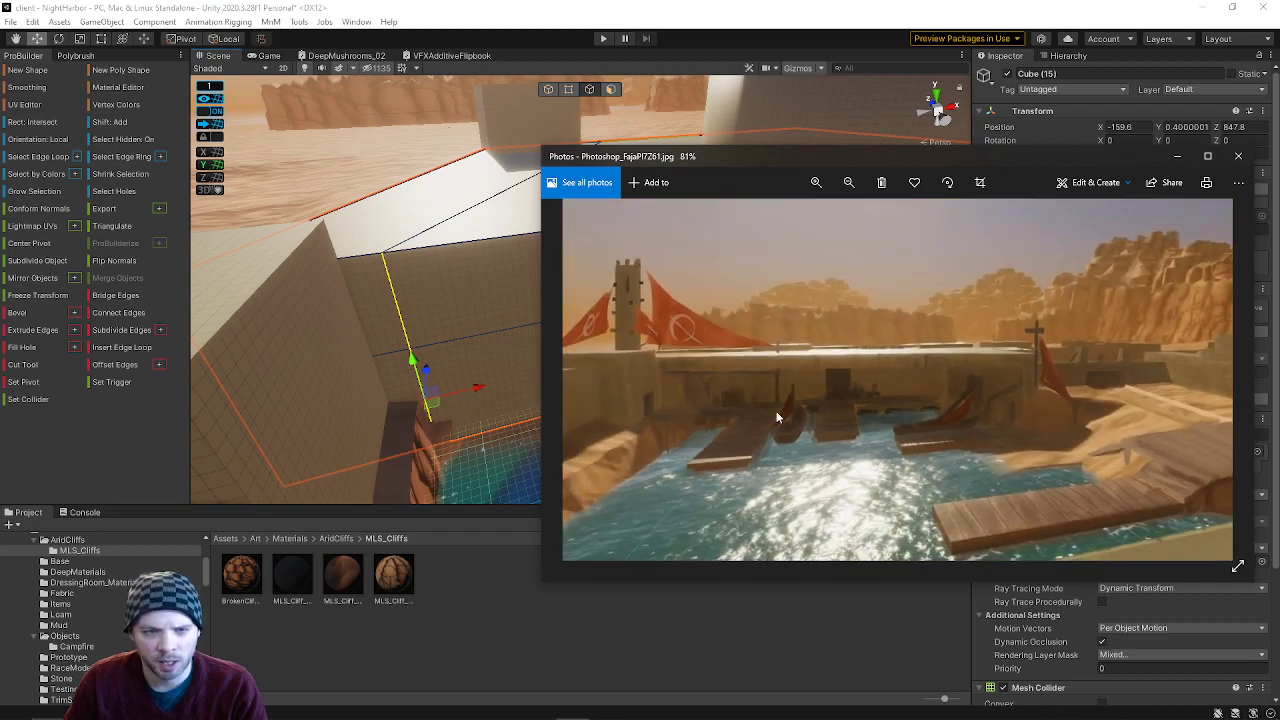
right_click_drag(520, 399, 416, 272)
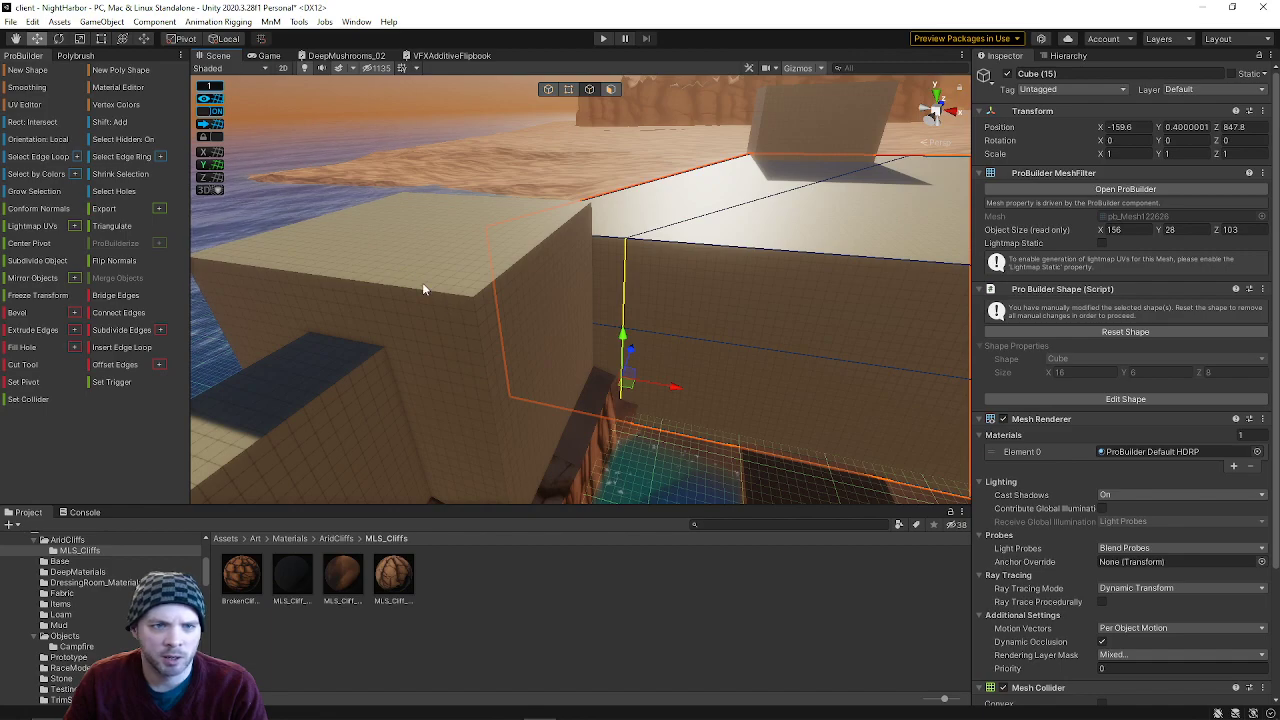
- Select the inserted edge across the top of Cube (15), then pick the block's harbor-side face for editing
left_click(422, 289)
left_click(525, 247)
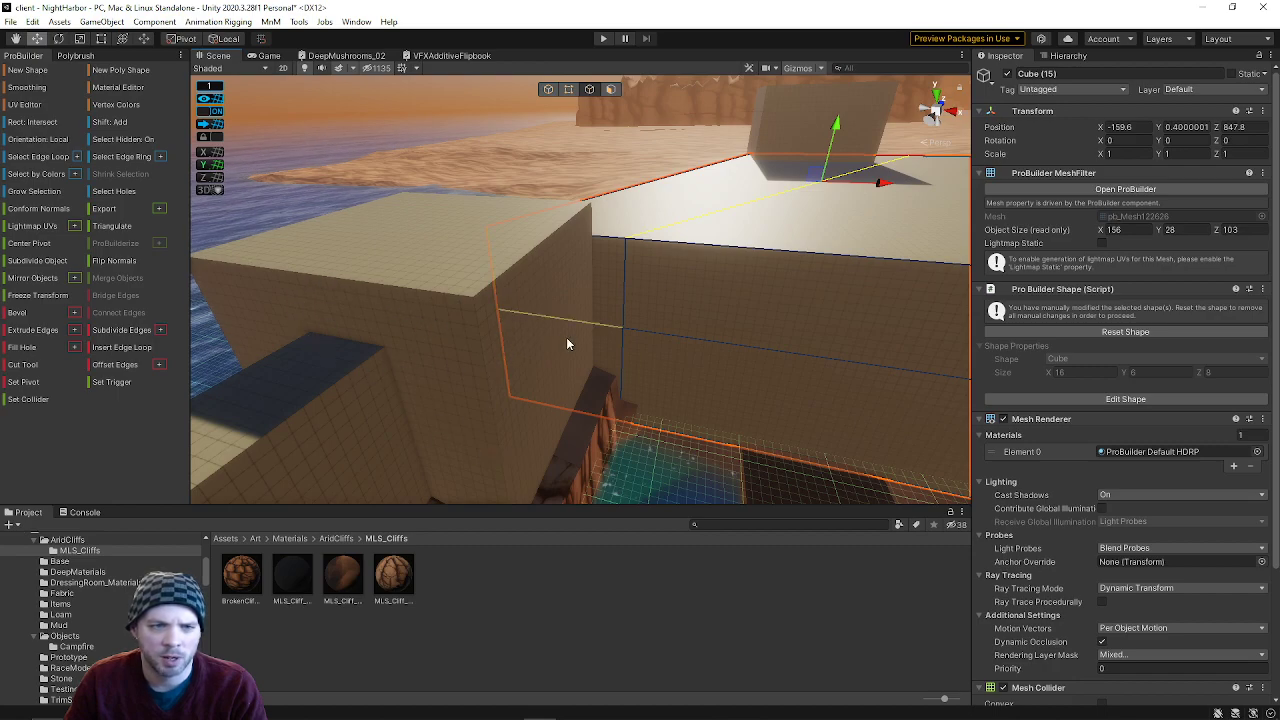
right_click_drag(686, 210, 928, 201)
right_click_drag(823, 162, 587, 209)
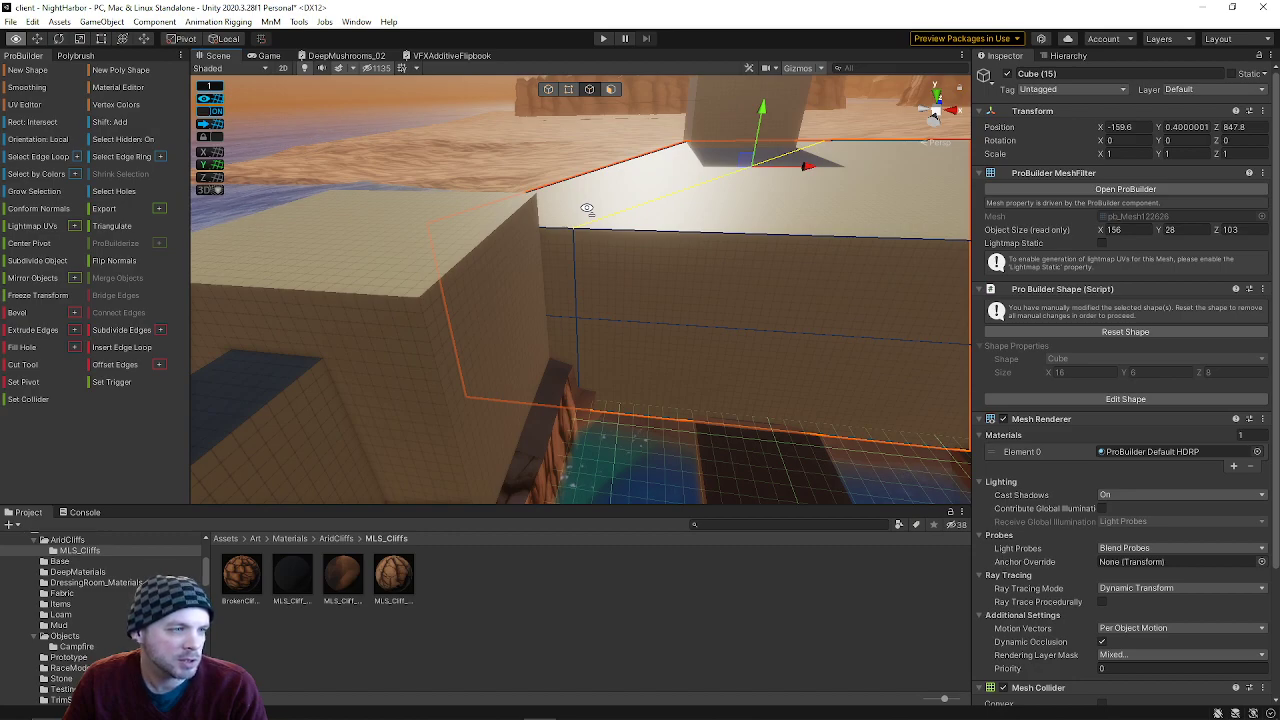
right_click_drag(587, 209, 652, 249)
left_click(517, 190)
left_click(551, 294)
right_click_drag(578, 127, 320, 287)
left_click(610, 89)
left_click(610, 264)
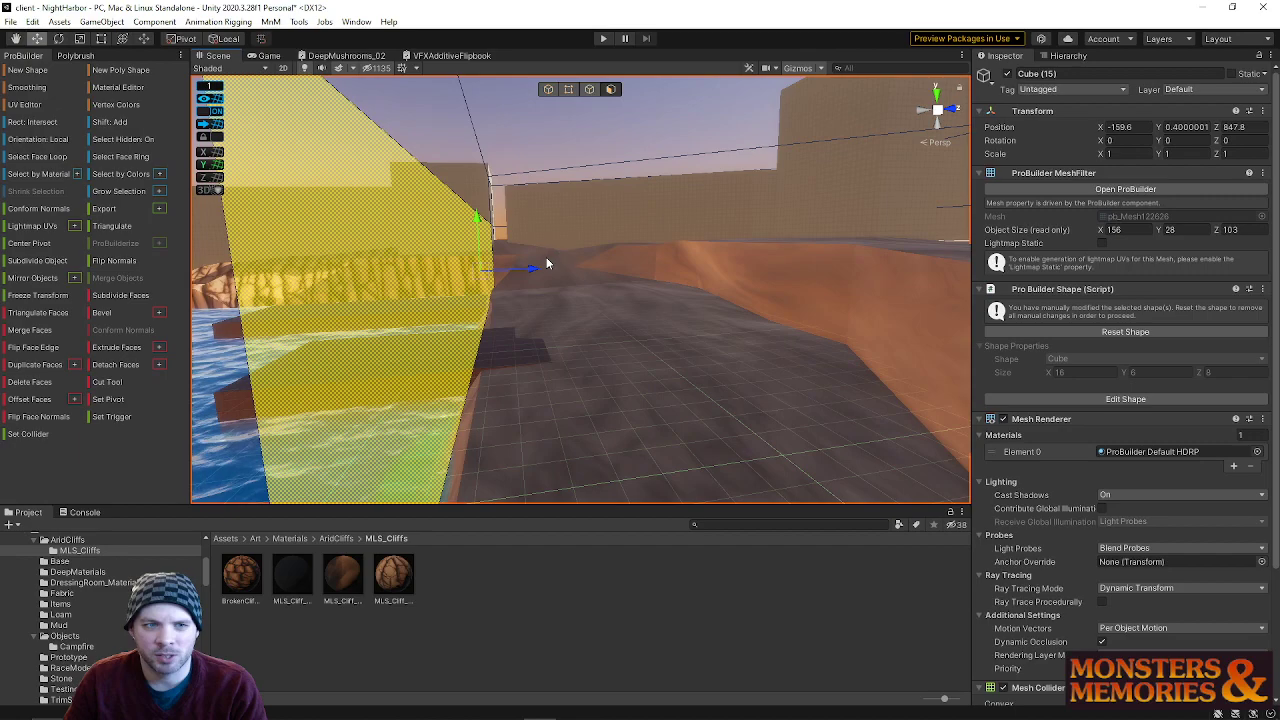
- Extrude the selected face of Cube (15) and pull it along Z over the rocky ground
left_click_drag(537, 272, 649, 272, "shift")
right_click_drag(711, 266, 650, 266)
key("s")
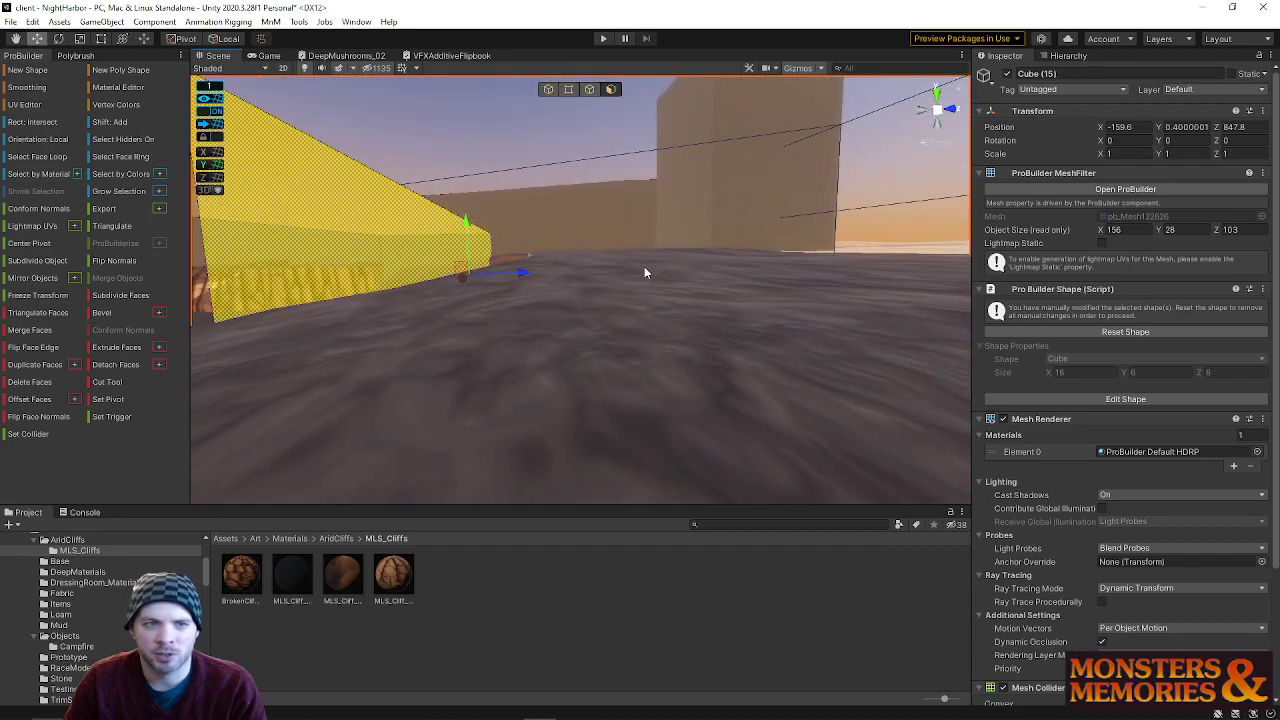
left_click_drag(536, 277, 592, 280)
key("s")
- Push the lower wall face of Cube (15) back to open a recess beneath the upper wall
right_click_drag(601, 279, 1100, 308)
key("w")
key("s")
key("a")
key("w")
left_click(942, 298)
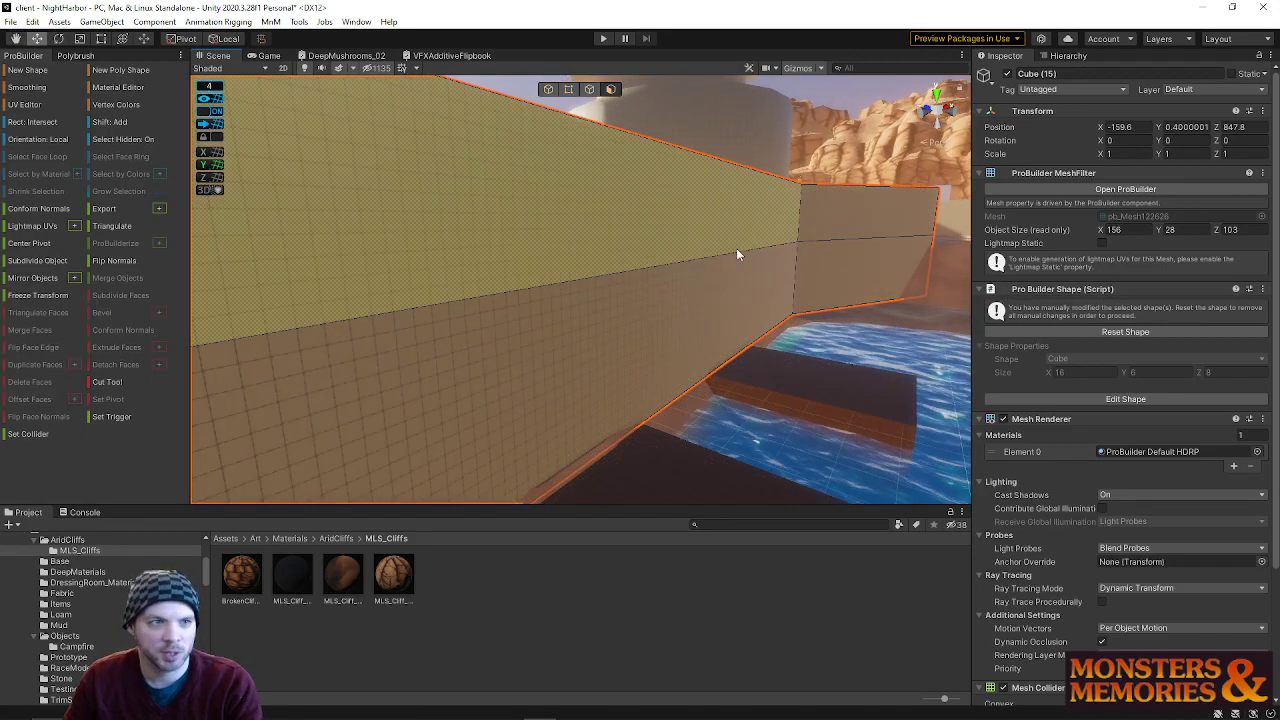
left_click(667, 325)
left_click_drag(669, 320, 477, 298)
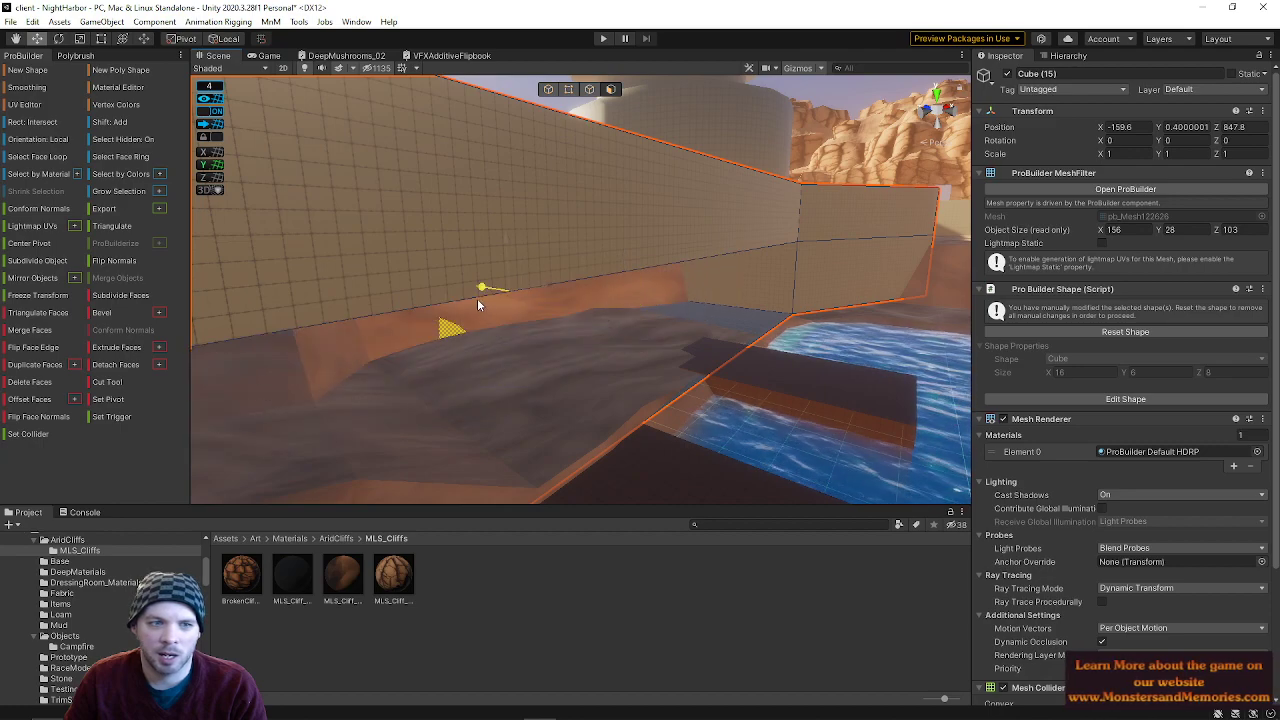
key("w")
right_click_drag(499, 306, 750, 349)
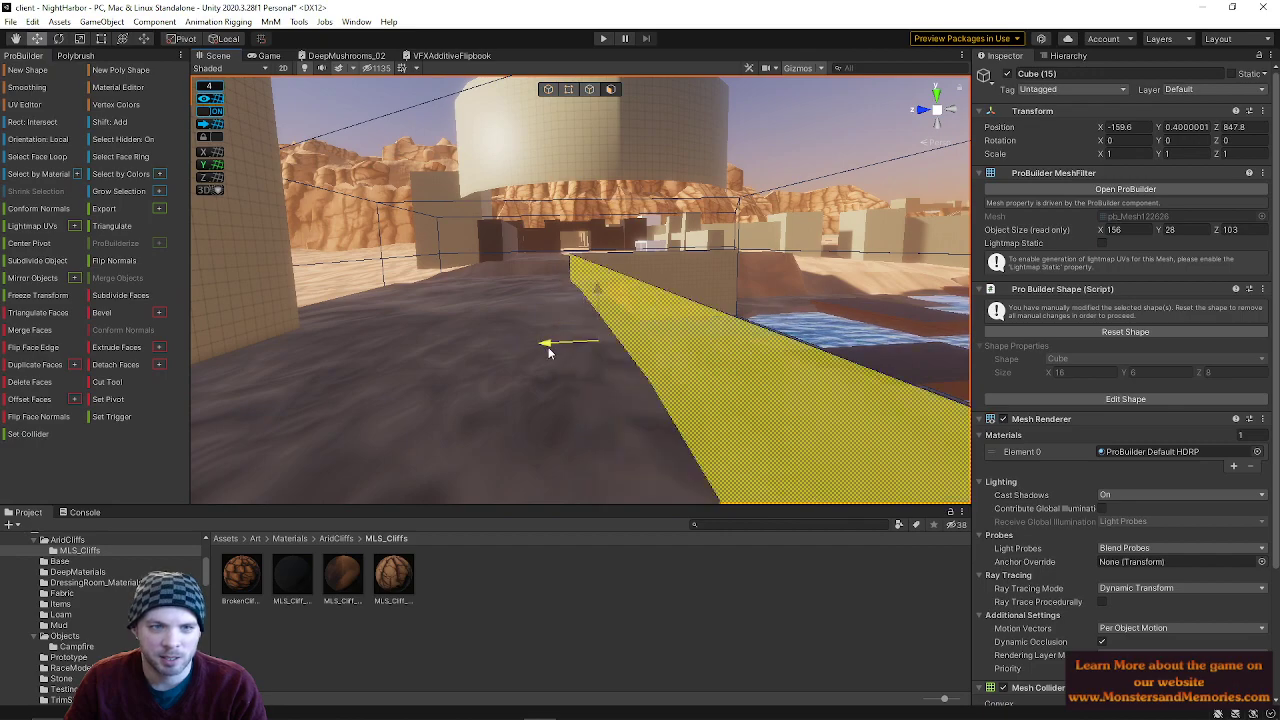
- Move the selected lower face of Cube (15) along X under the wall
right_click_drag(563, 355, 447, 375)
scroll(574, 331, "up", 3)
right_click_drag(574, 331, 372, 298)
left_click_drag(459, 201, 771, 197)
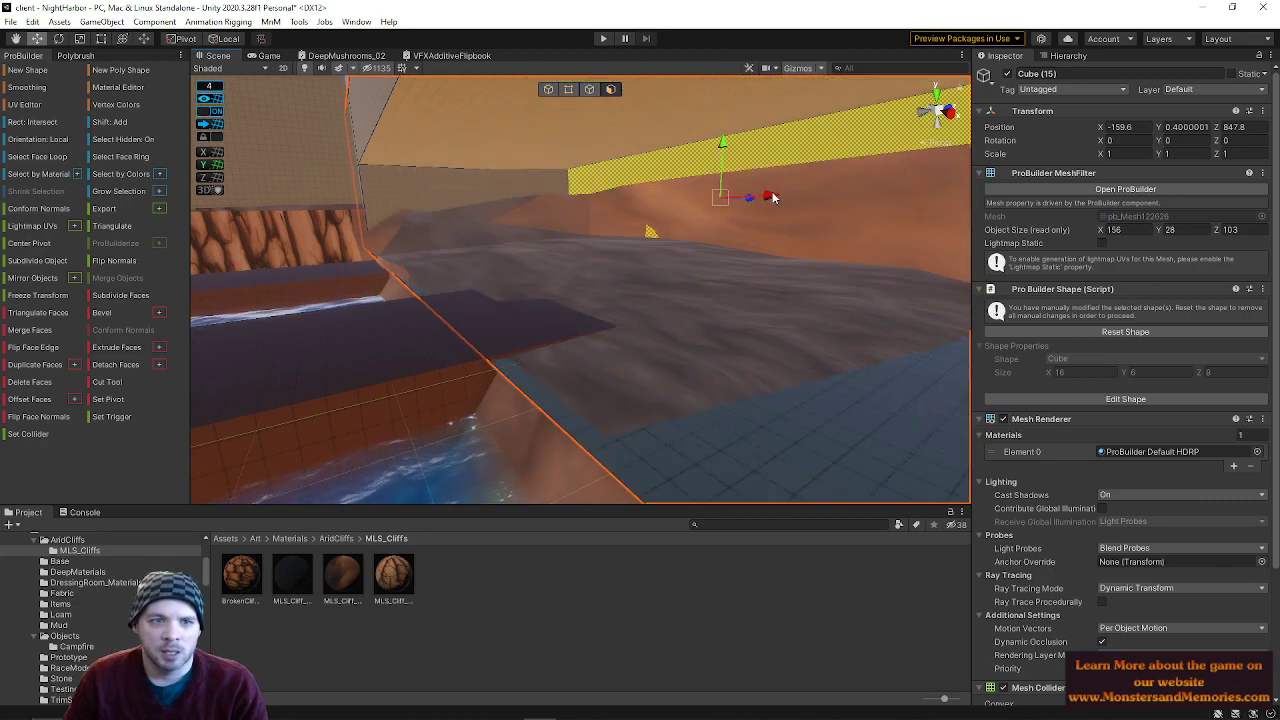
- Hide the CrestOcean object in the scene to expose the wall's underside
right_click_drag(796, 453, 786, 237)
left_click(1068, 55)
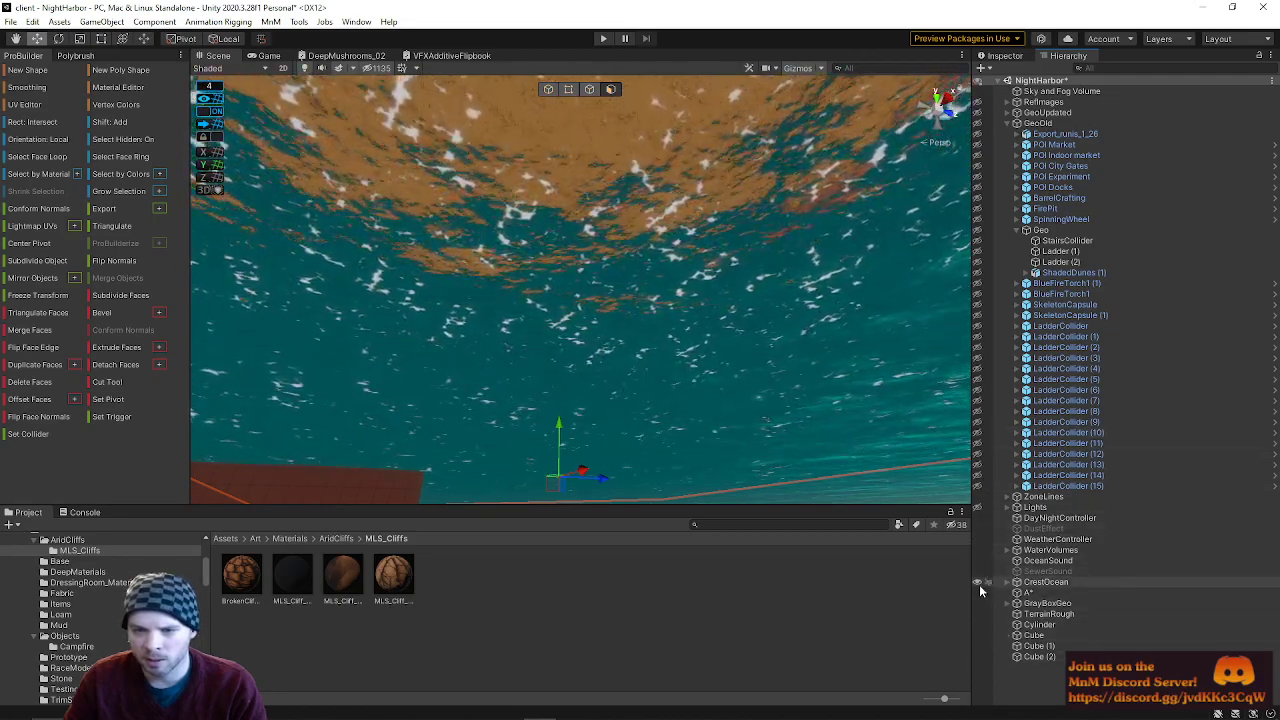
left_click(979, 584)
right_click_drag(631, 372, 602, 388)
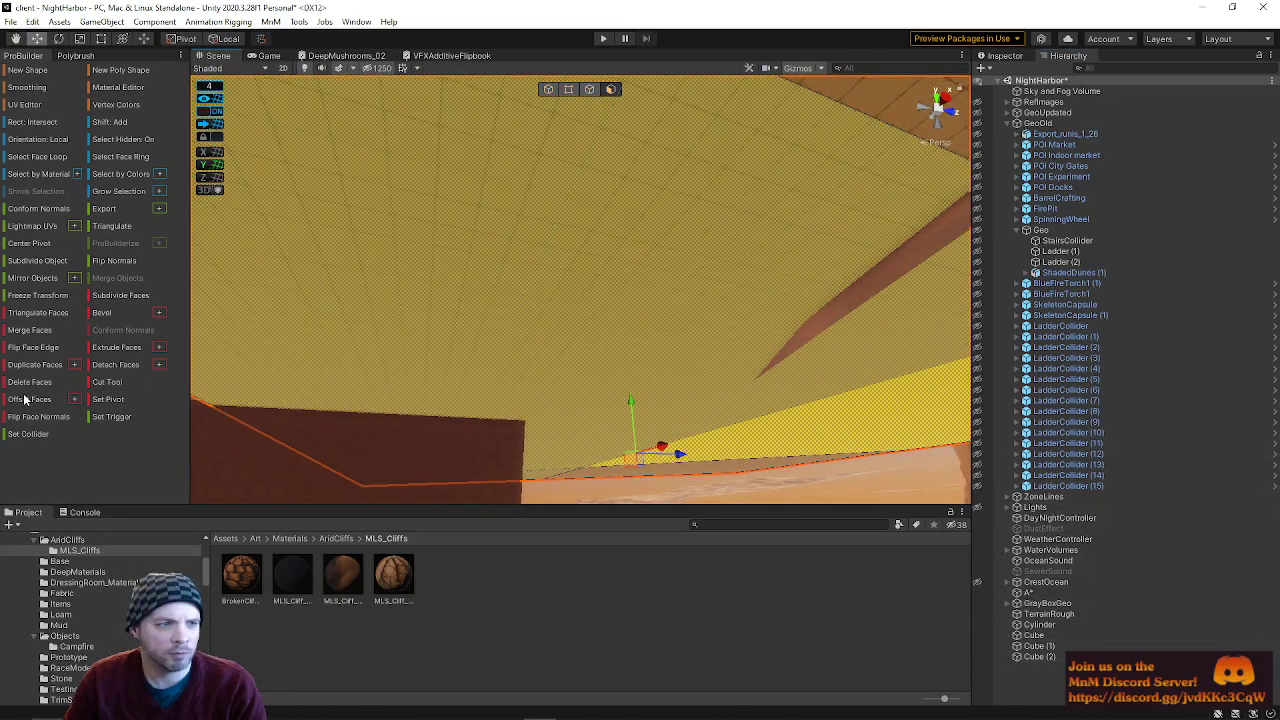
- Delete the unneeded bottom faces of Cube (15) lying over the terrain
left_click(663, 323)
right_click_drag(844, 273, 891, 372)
right_click_drag(731, 375, 589, 260)
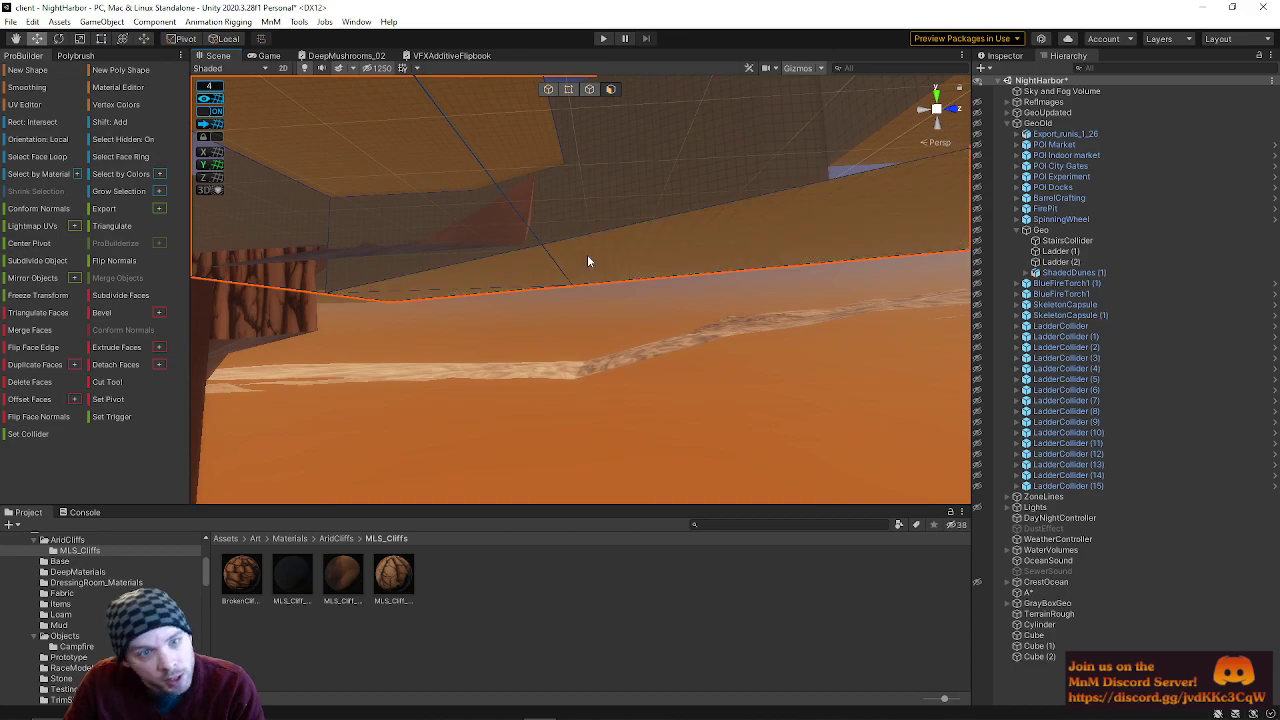
left_click(30, 382)
right_click_drag(590, 250, 200, 270)
right_click_drag(62, 272, 803, 222)
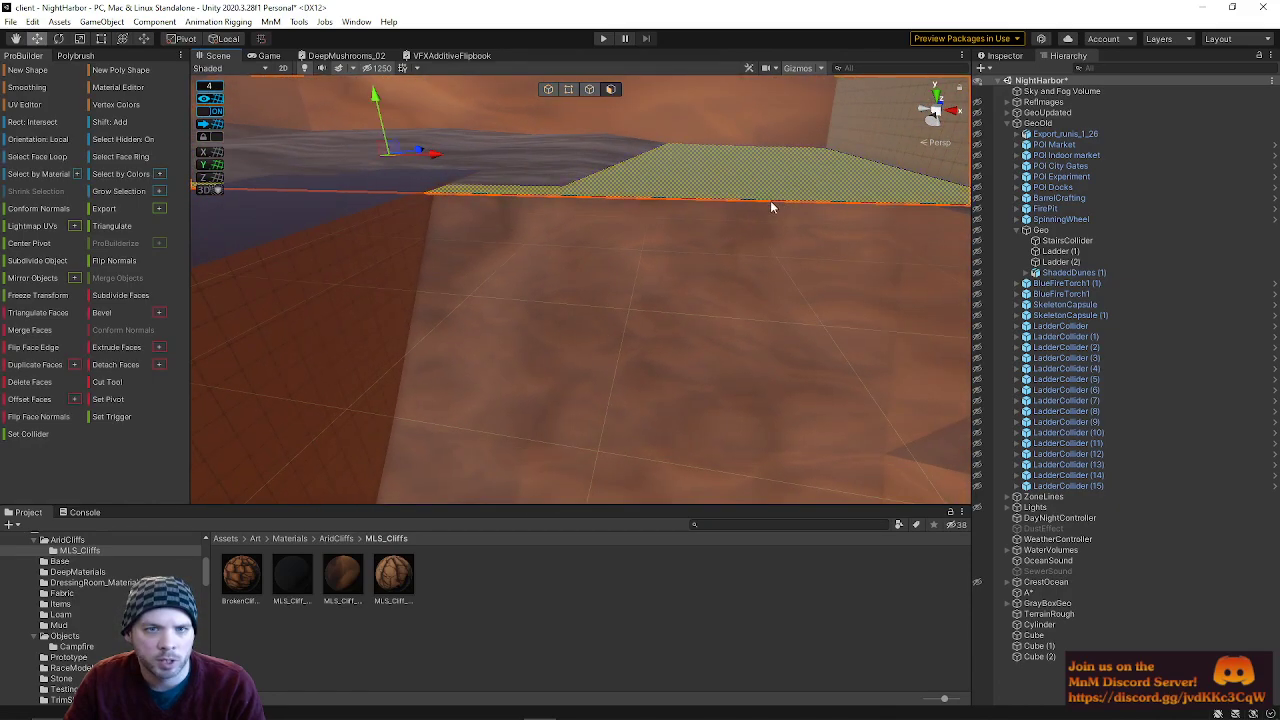
left_click(27, 382)
- Make the CrestOcean object visible in the scene again
right_click_drag(556, 264, 593, 172)
right_click_drag(643, 226, 900, 390)
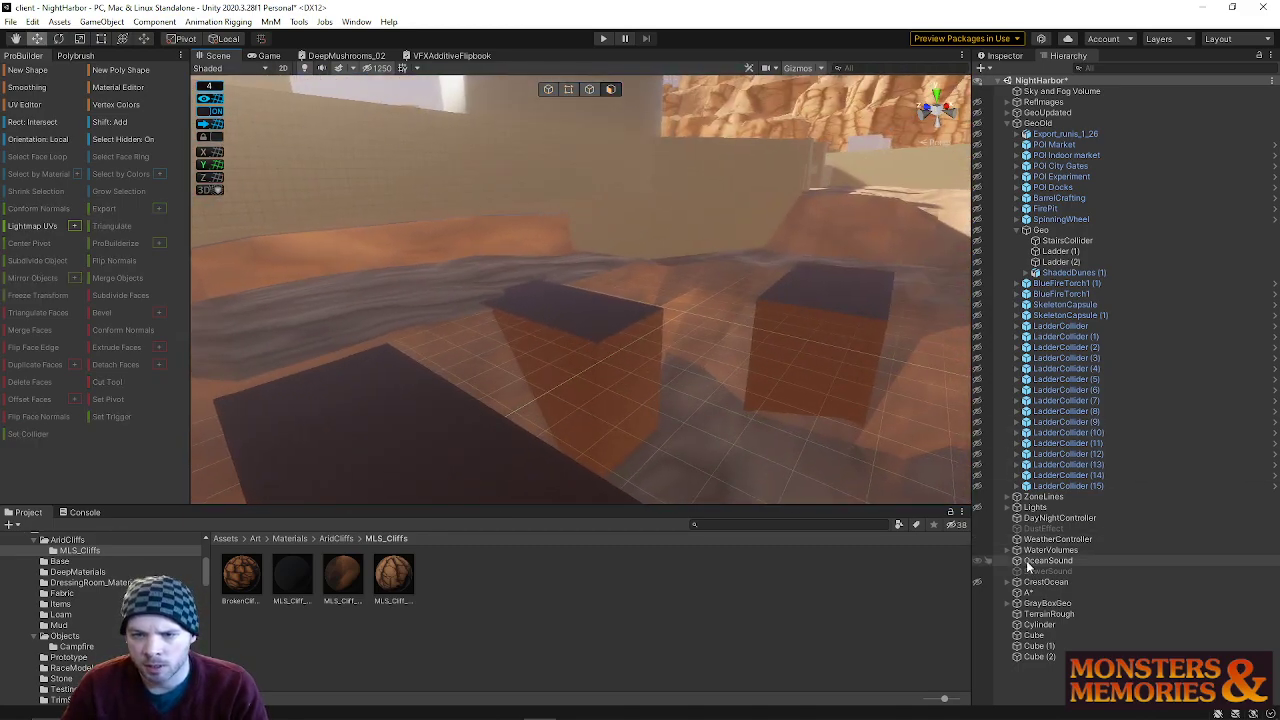
left_click(978, 584)
right_click_drag(686, 436, 580, 259)
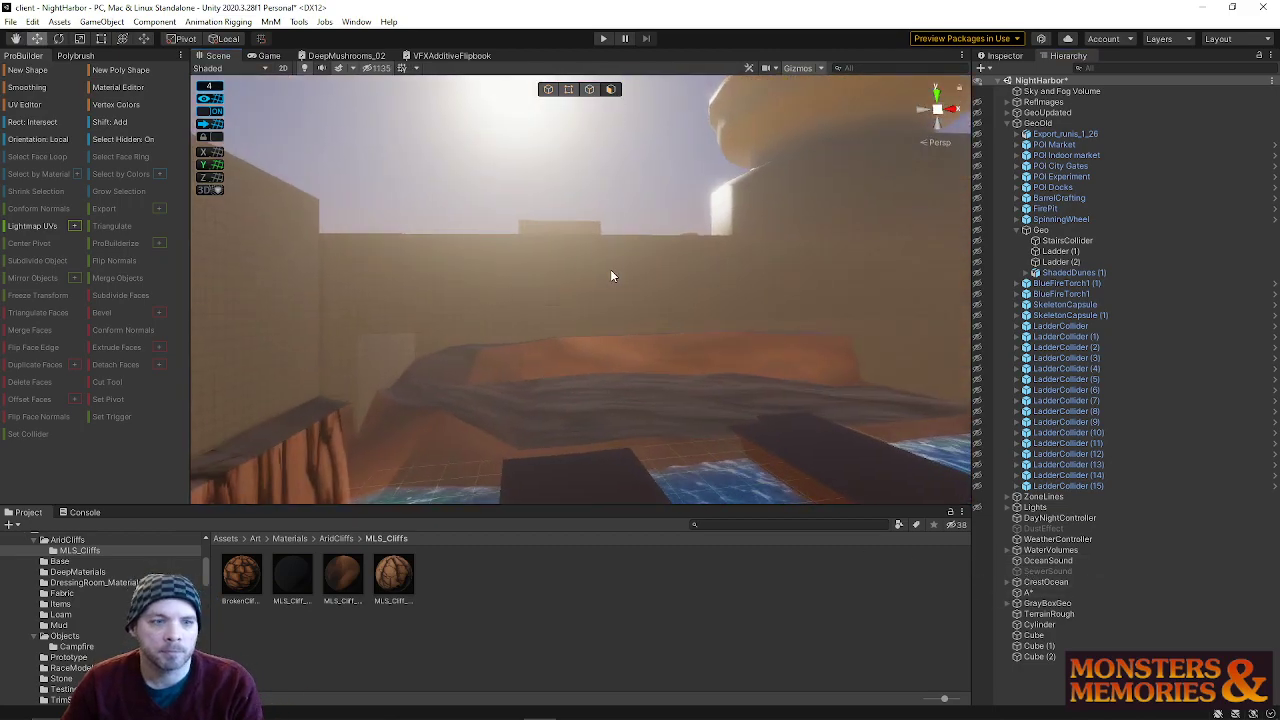
- Switch to the Photos app to view the harbor reference image and move its window off this screen
right_click_drag(479, 405, 479, 444)
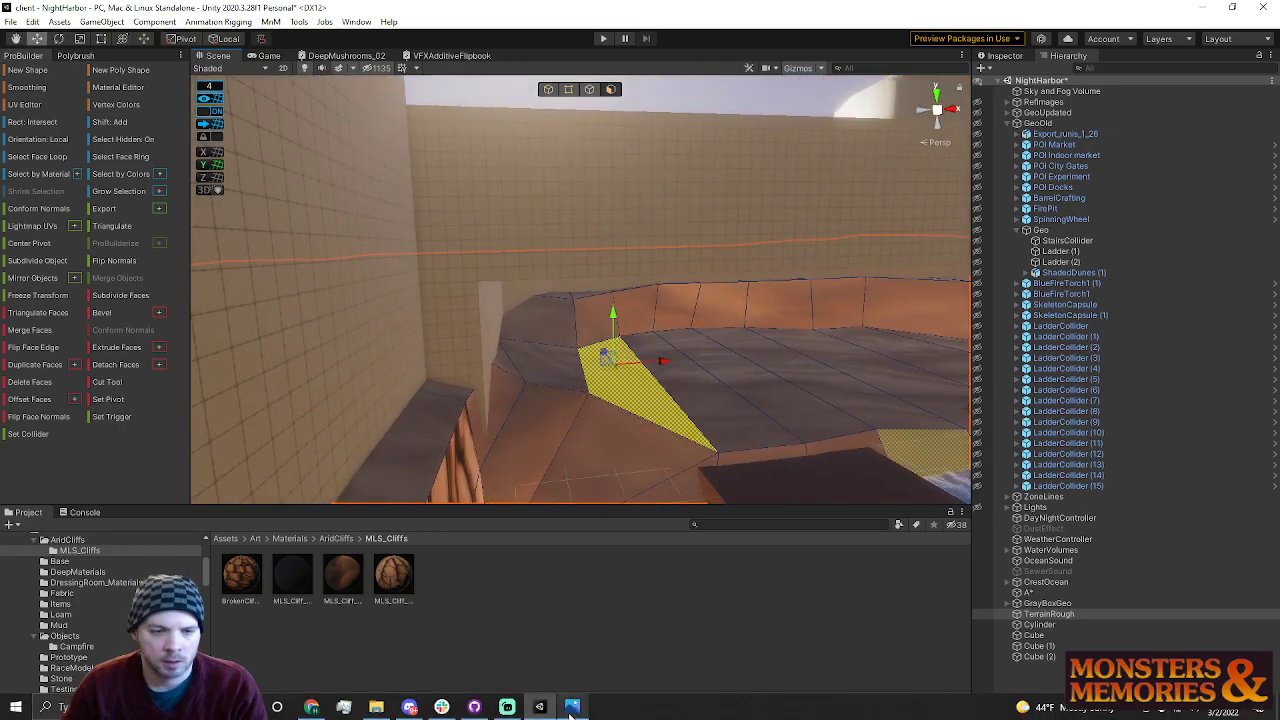
left_click(571, 706)
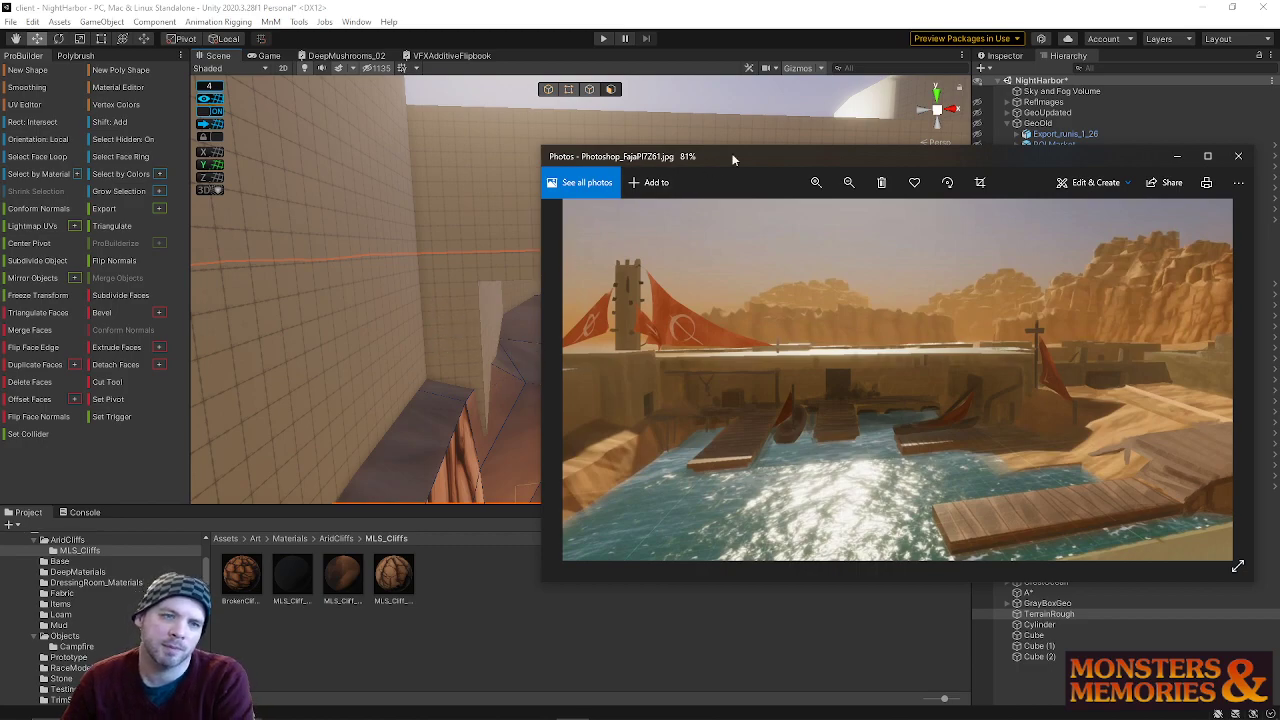
left_click_drag(775, 156, 1279, 159)
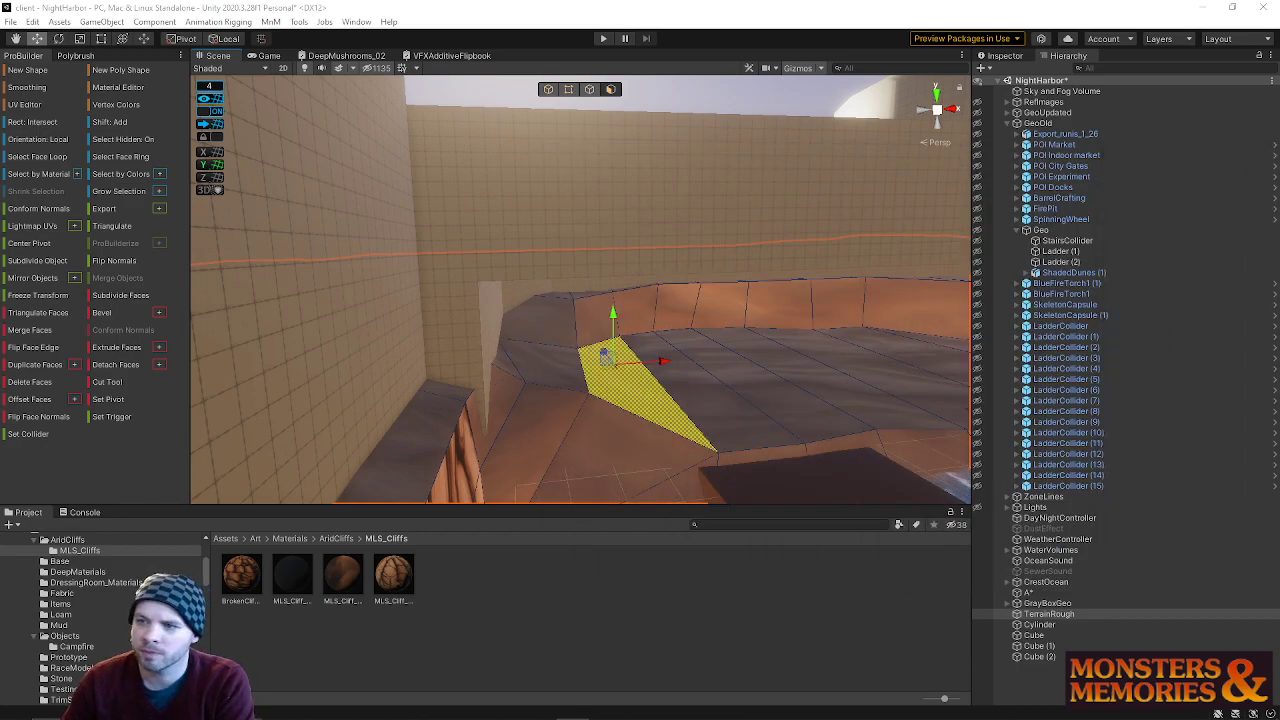
- Select the narrow end face of the lower wall by the cliff corner and shift it sideways
left_click(491, 320)
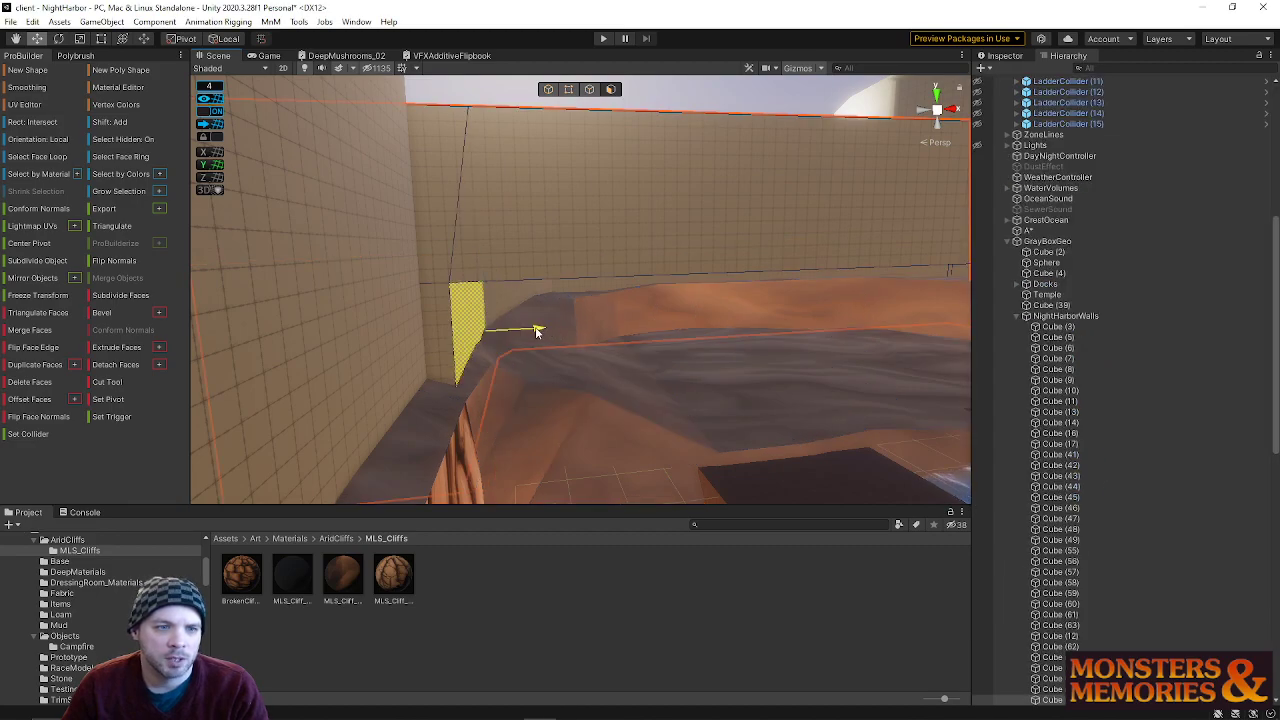
left_click_drag(512, 328, 509, 327)
- Select the TerrainRough top faces between the docks and the wall and lower them below the water surface
right_click_drag(519, 331, 617, 313)
key("w")
key("s")
left_click(617, 313)
left_click(655, 298)
right_click_drag(847, 285, 1020, 277)
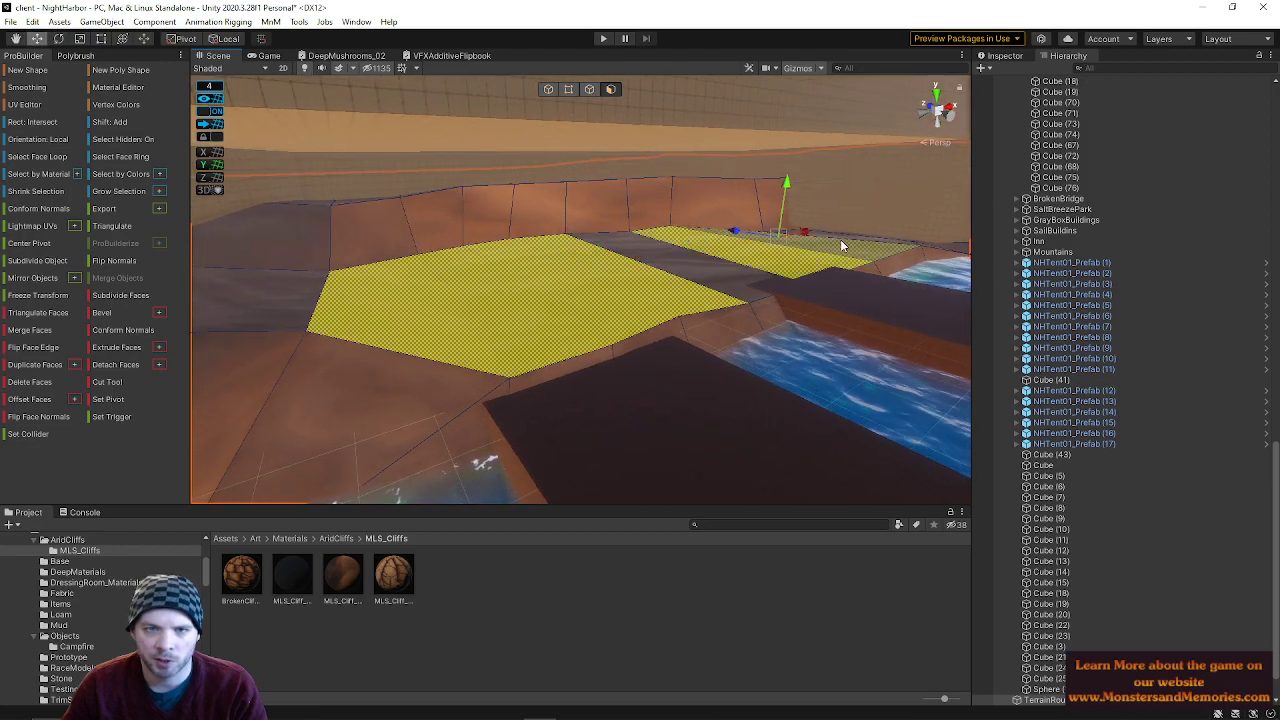
right_click_drag(669, 230, 474, 266)
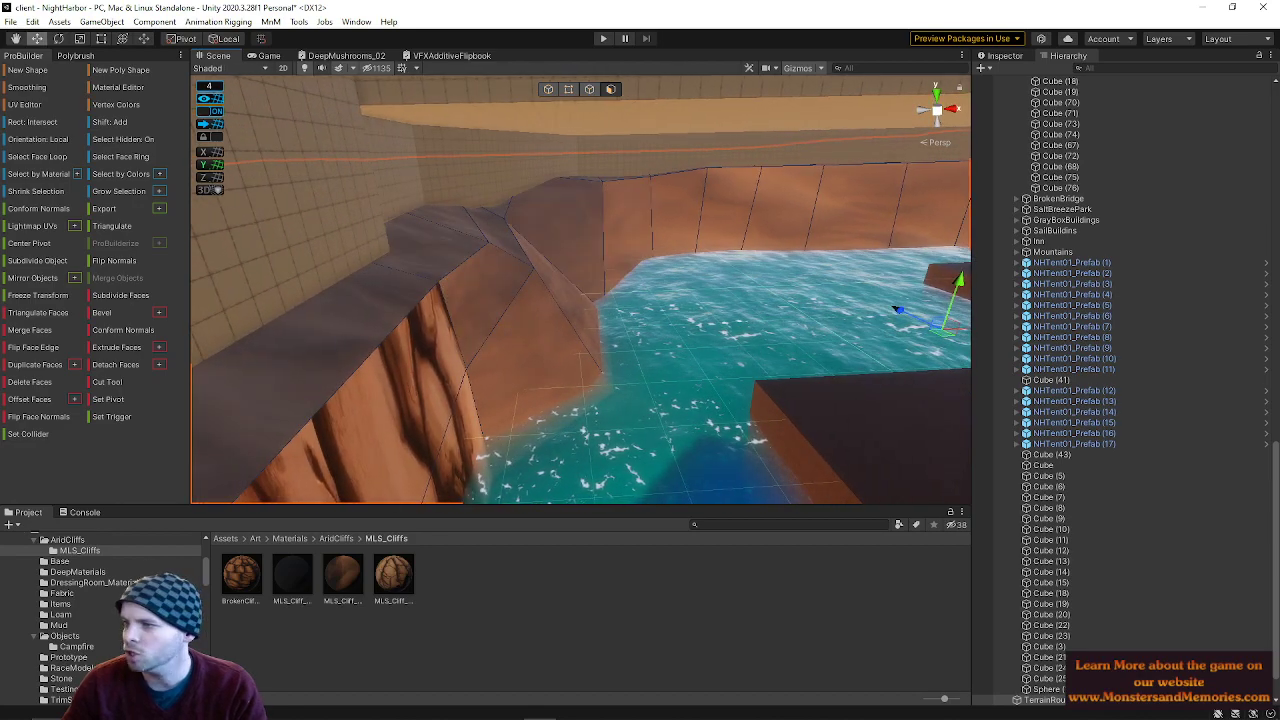
- Reshape the terrain's cliff rim near the wall corner by adjusting its edge vertices
right_click_drag(491, 321, 655, 255)
left_click(569, 89)
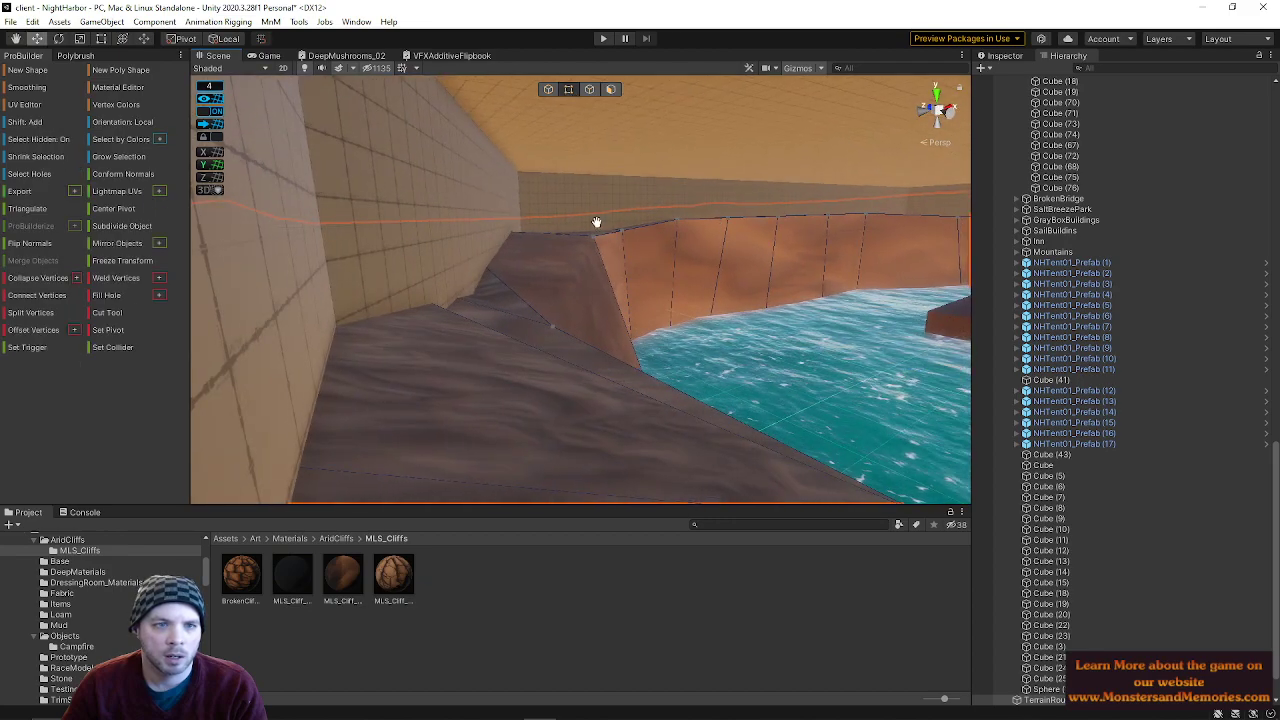
scroll(589, 225, "up", 2)
left_click(457, 337)
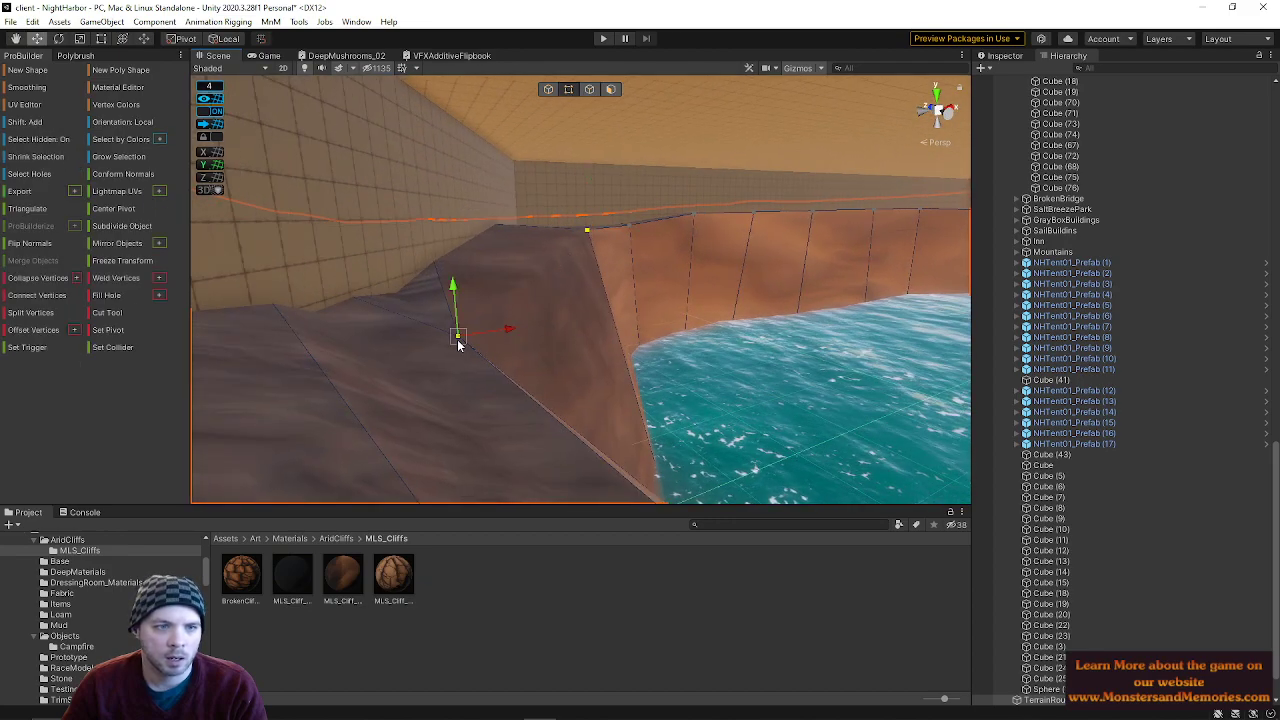
right_click_drag(490, 352, 460, 328)
mouse_move(521, 311)
left_mouse_down()
mouse_move(578, 304)
mouse_move(517, 303)
left_mouse_up()
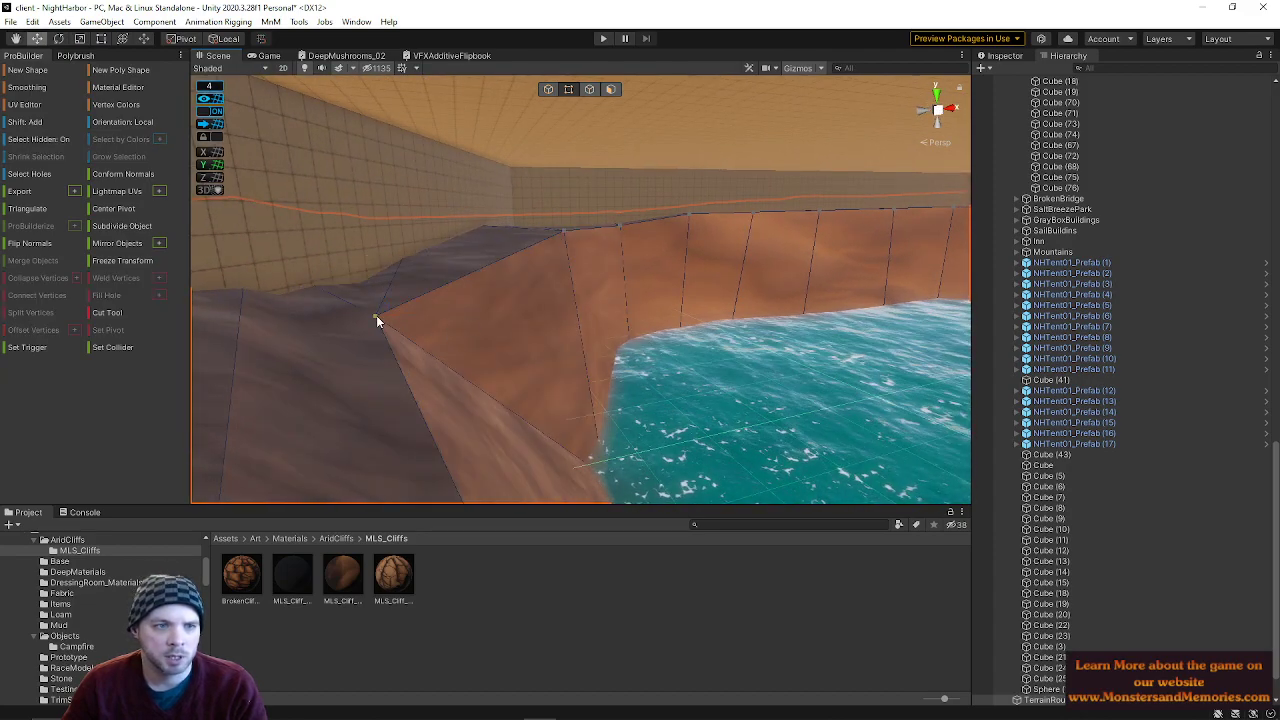
- Select the top faces of the terrain ledge along the wall and flatten them with the Scale tool
right_click_drag(524, 313, 889, 294)
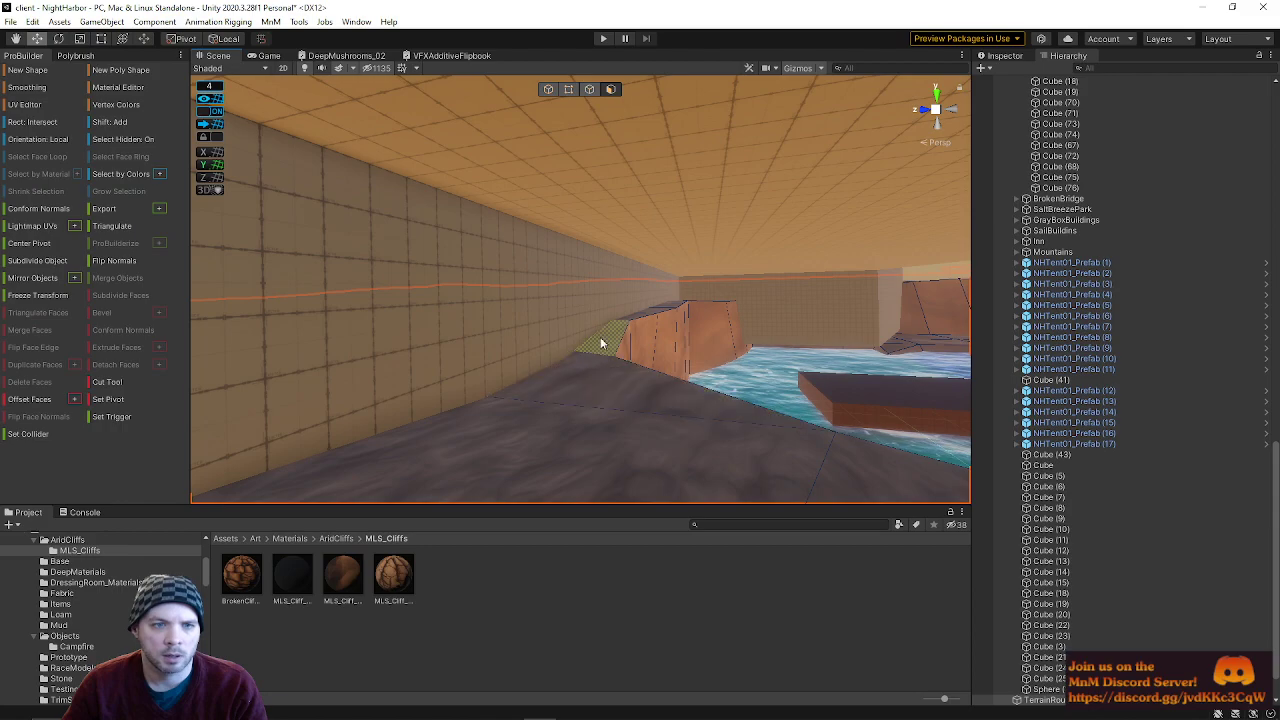
left_click(636, 316, "shift")
left_click(668, 310, "shift")
left_click(680, 308, "shift")
right_click_drag(680, 308, 609, 386)
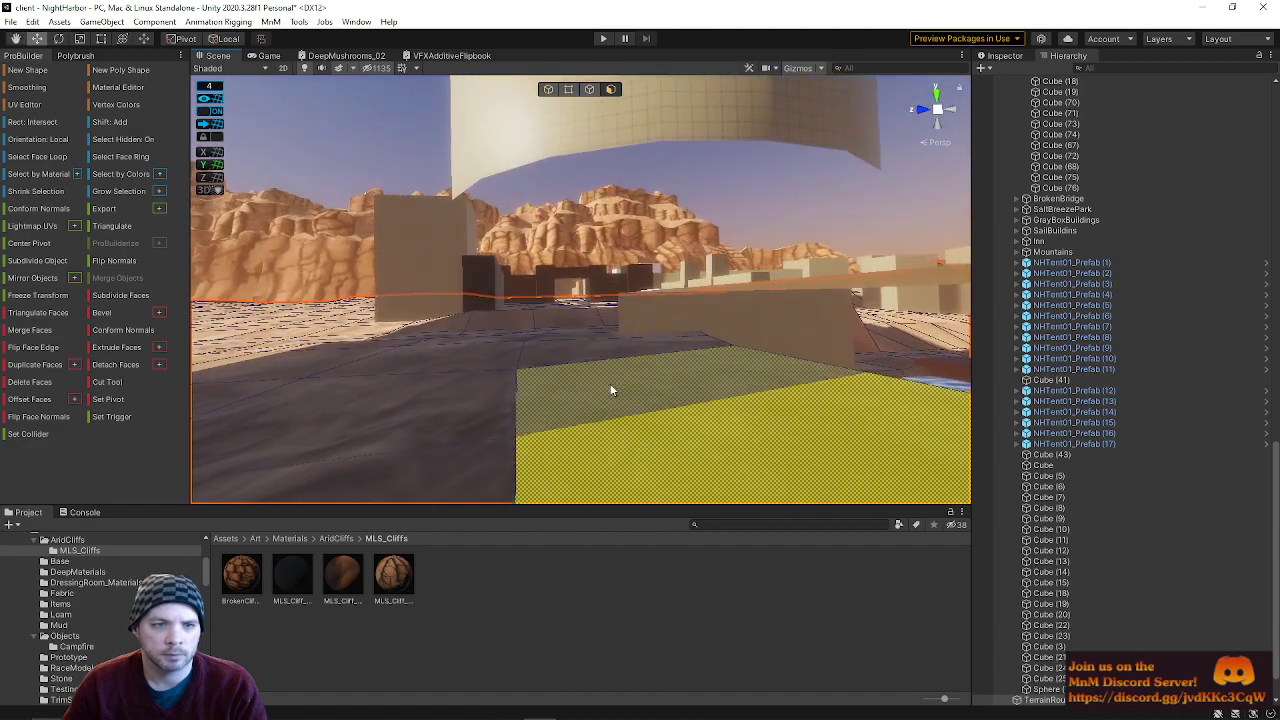
mouse_move(593, 341)
right_mouse_down()
mouse_move(243, 347)
mouse_move(734, 360)
right_mouse_up()
left_click(734, 360)
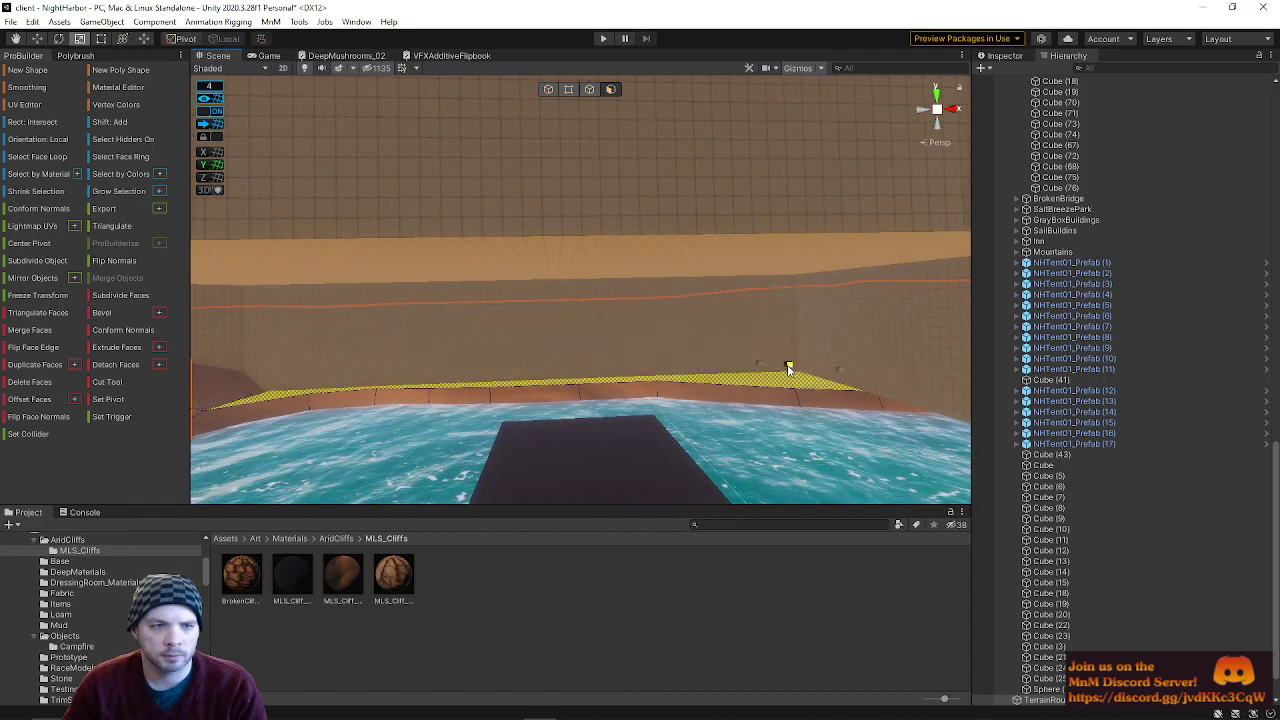
- Select the ledge's waterside faces from below the water and move them toward the wall
right_click_drag(786, 384, 575, 268)
right_click_drag(590, 322, 571, 288)
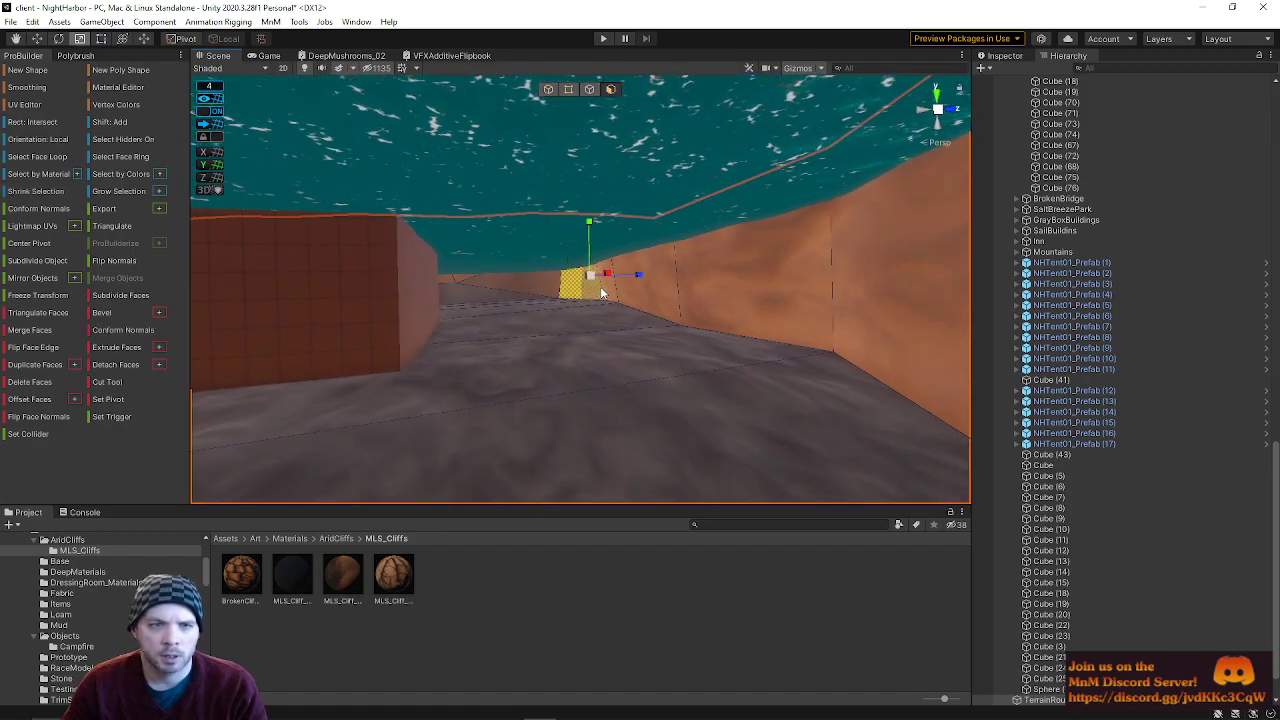
left_click(721, 311, "shift")
right_click_drag(779, 265, 660, 343)
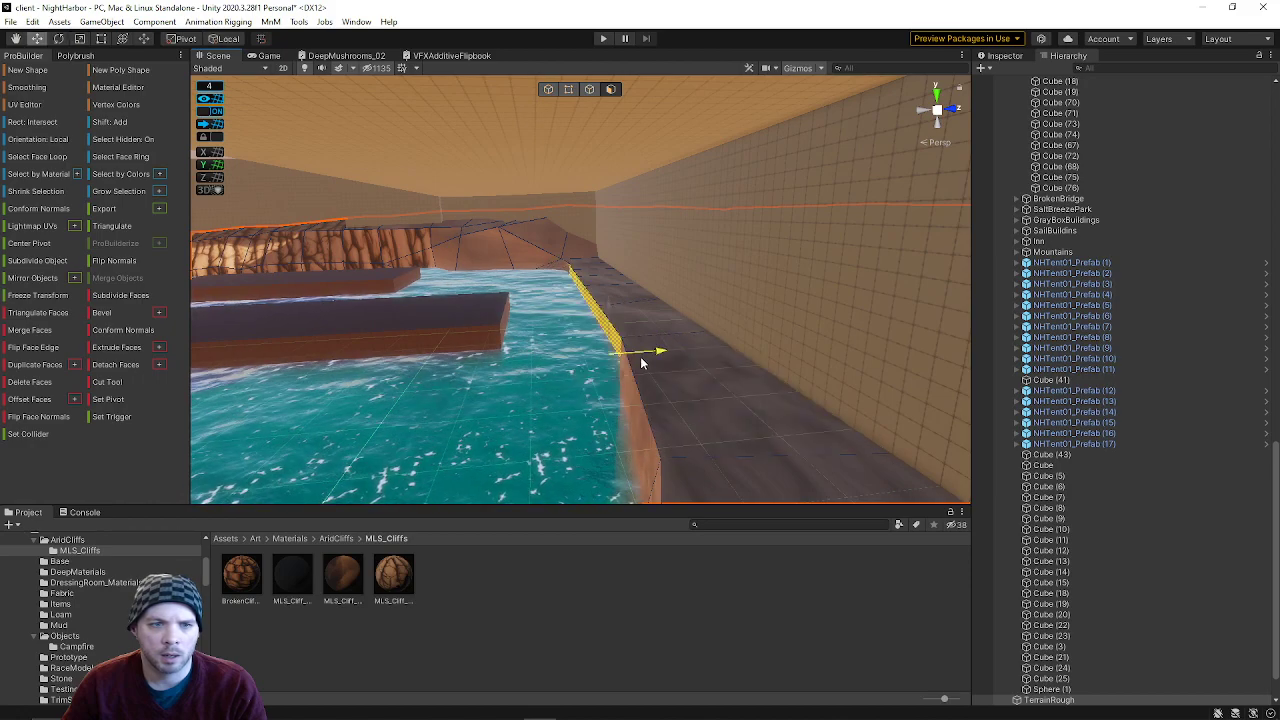
- Extrude the wall face of Cube (15) along Z across the terrain ledge
right_click_drag(636, 364, 624, 248)
scroll(645, 297, "up", 2)
left_click(643, 303)
left_click_drag(642, 234, 714, 248, "shift")
right_click_drag(811, 291, 708, 330)
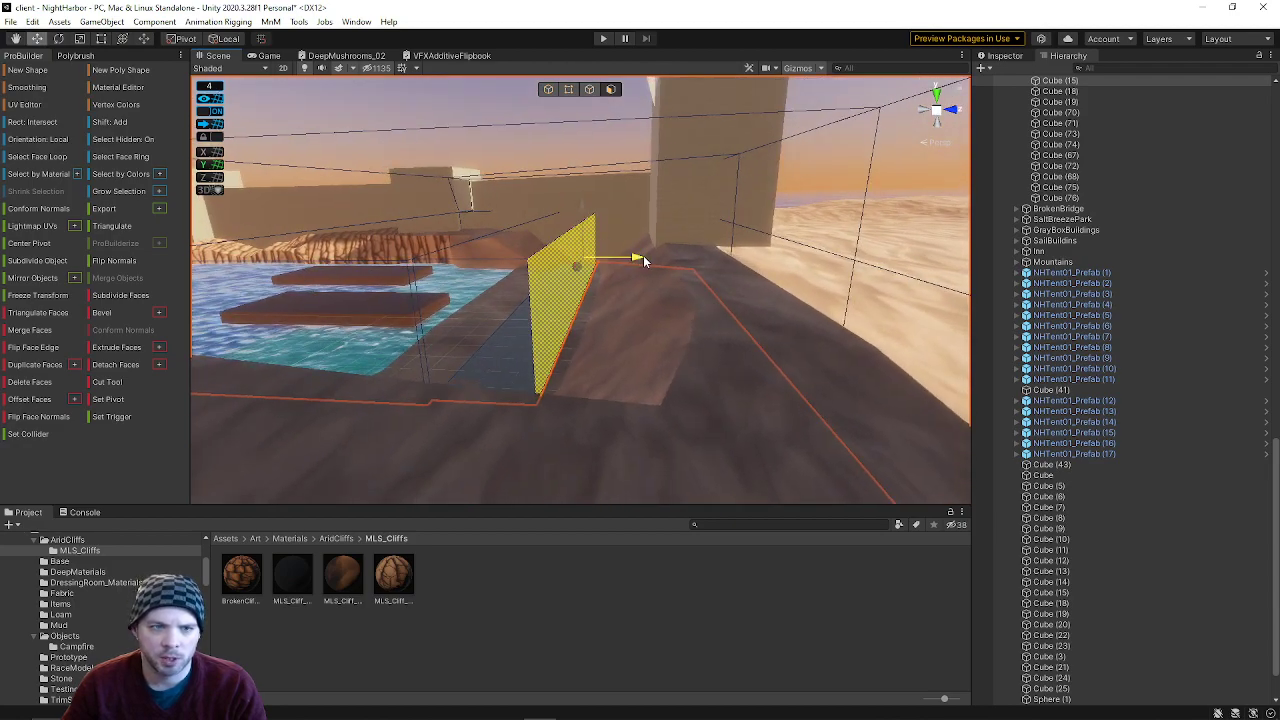
- Delete the floor face of Cube (15) covering the ledge beside the wall
right_click_drag(574, 303, 534, 367)
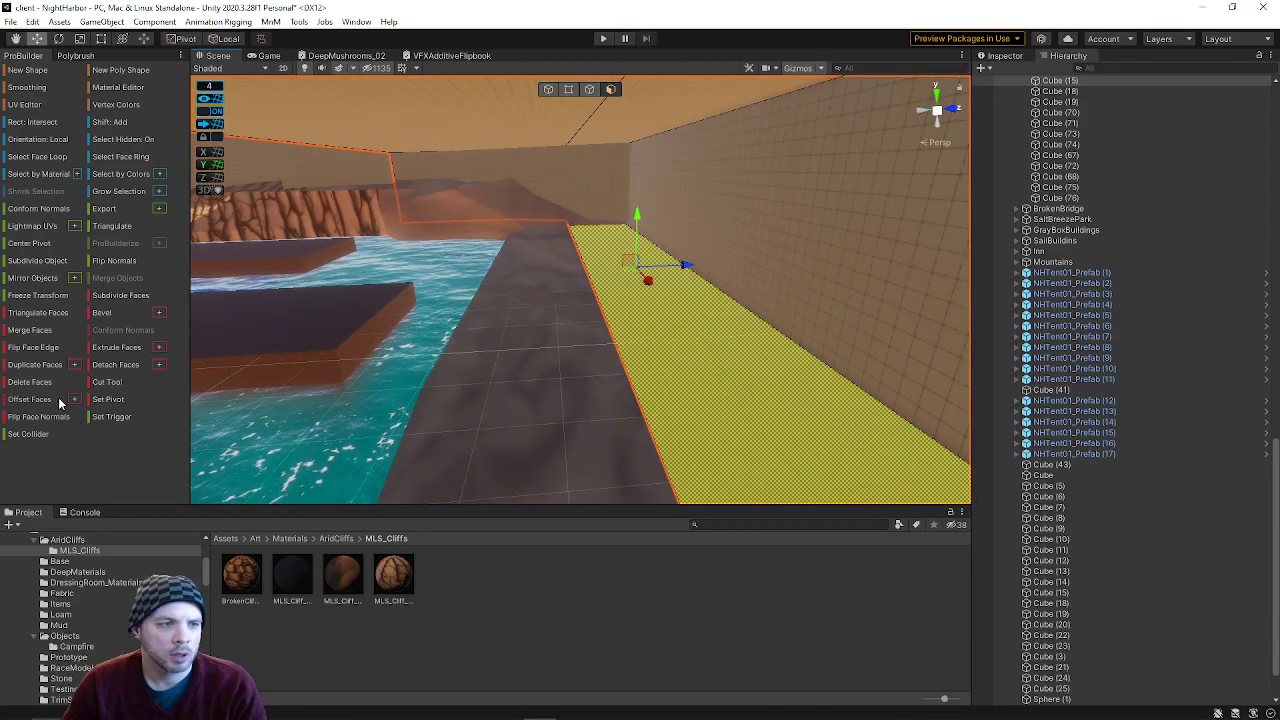
left_click(33, 384)
mouse_move(571, 357)
right_mouse_down()
mouse_move(531, 351)
mouse_move(560, 357)
mouse_move(572, 379)
mouse_move(590, 281)
mouse_move(574, 334)
right_mouse_up()
left_click(614, 277)
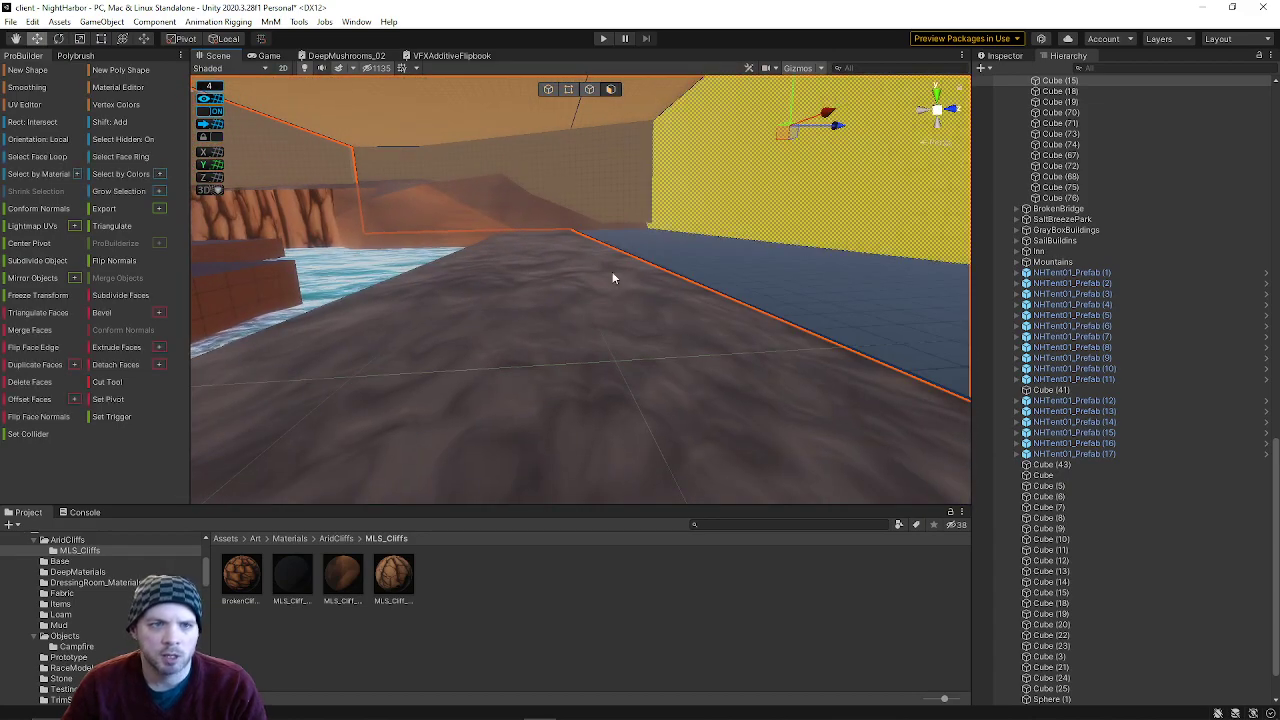
right_click_drag(620, 167, 640, 124)
left_click(626, 200)
left_click_drag(706, 205, 472, 207)
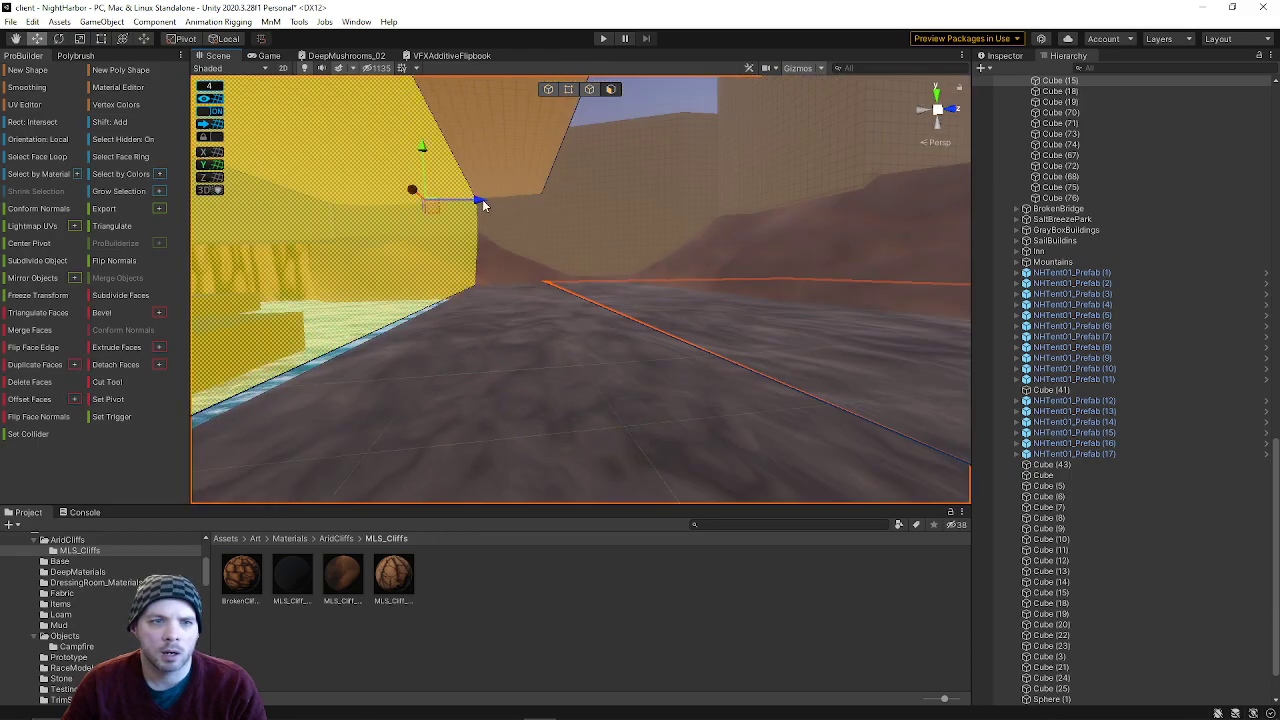
key("ctrl+z")
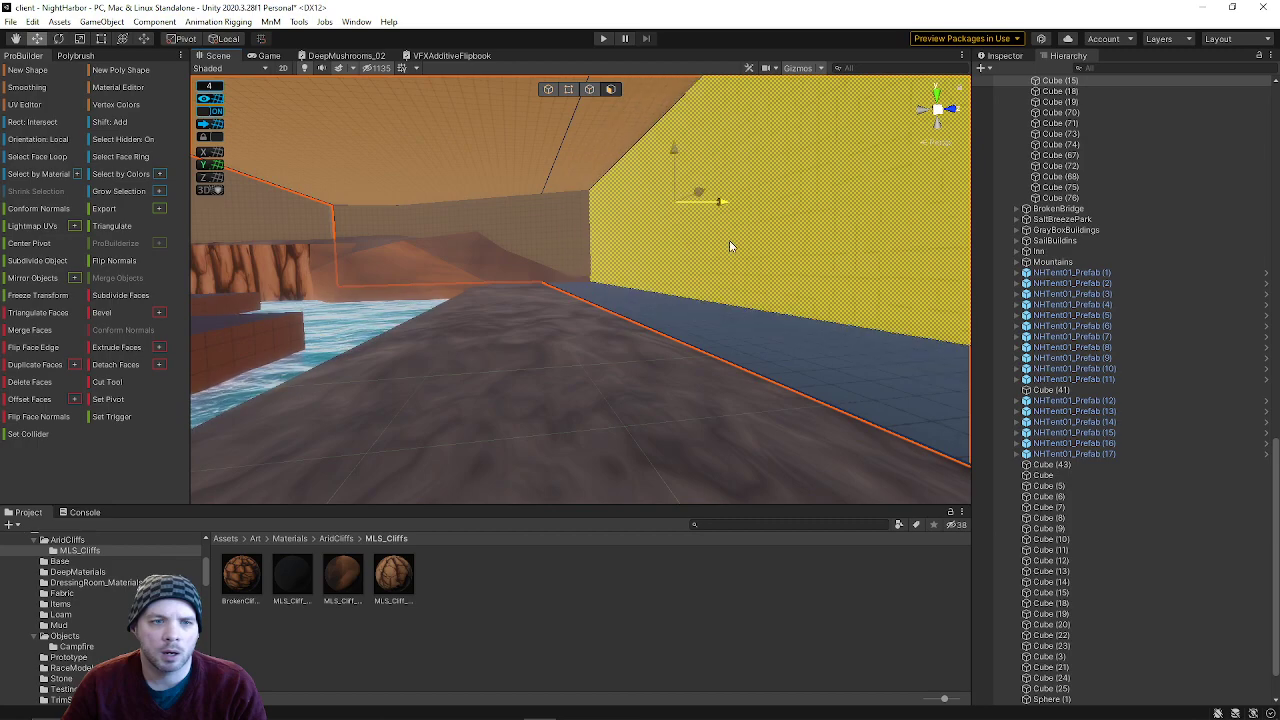
key("ctrl+y")
key("ctrl+y")
key("ctrl+z")
- Collapse the paired vertices at the outer corner of the Cube (15) wall into single corner points
key("w")
right_click_drag(546, 261, 584, 214)
left_click(568, 89)
right_click_drag(643, 327, 597, 384)
left_click(581, 395)
key("w")
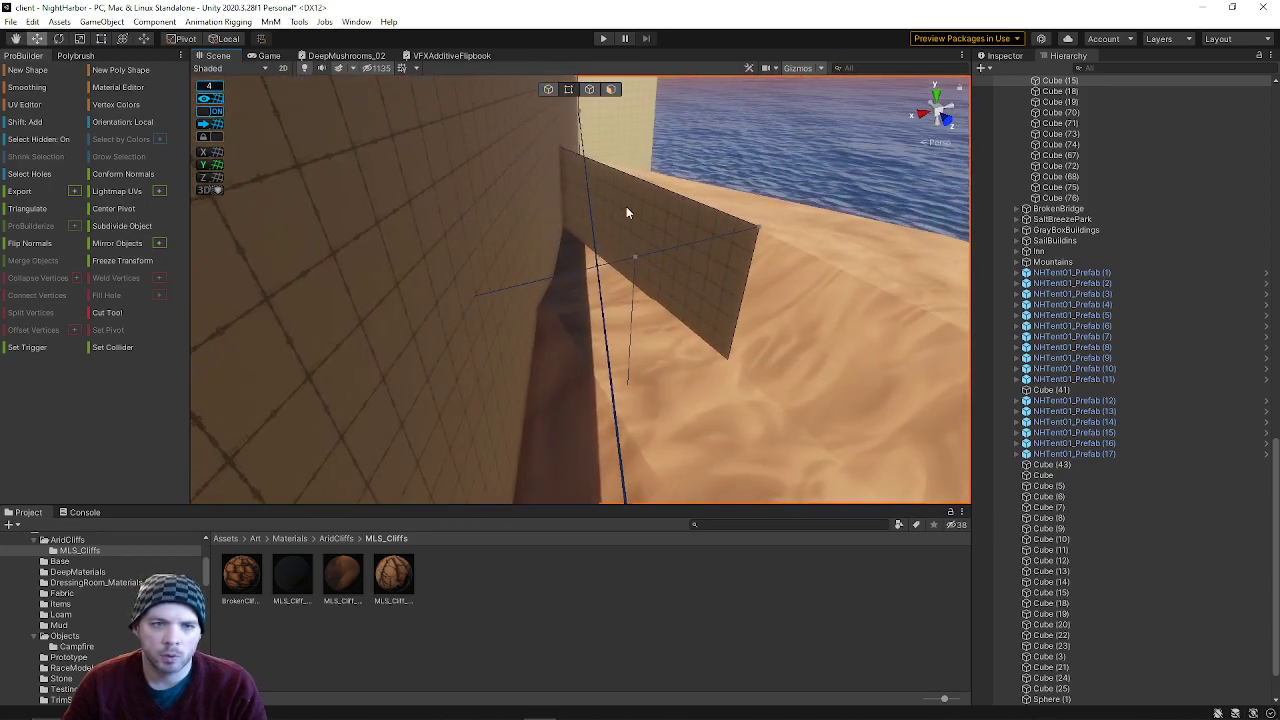
left_click(855, 326)
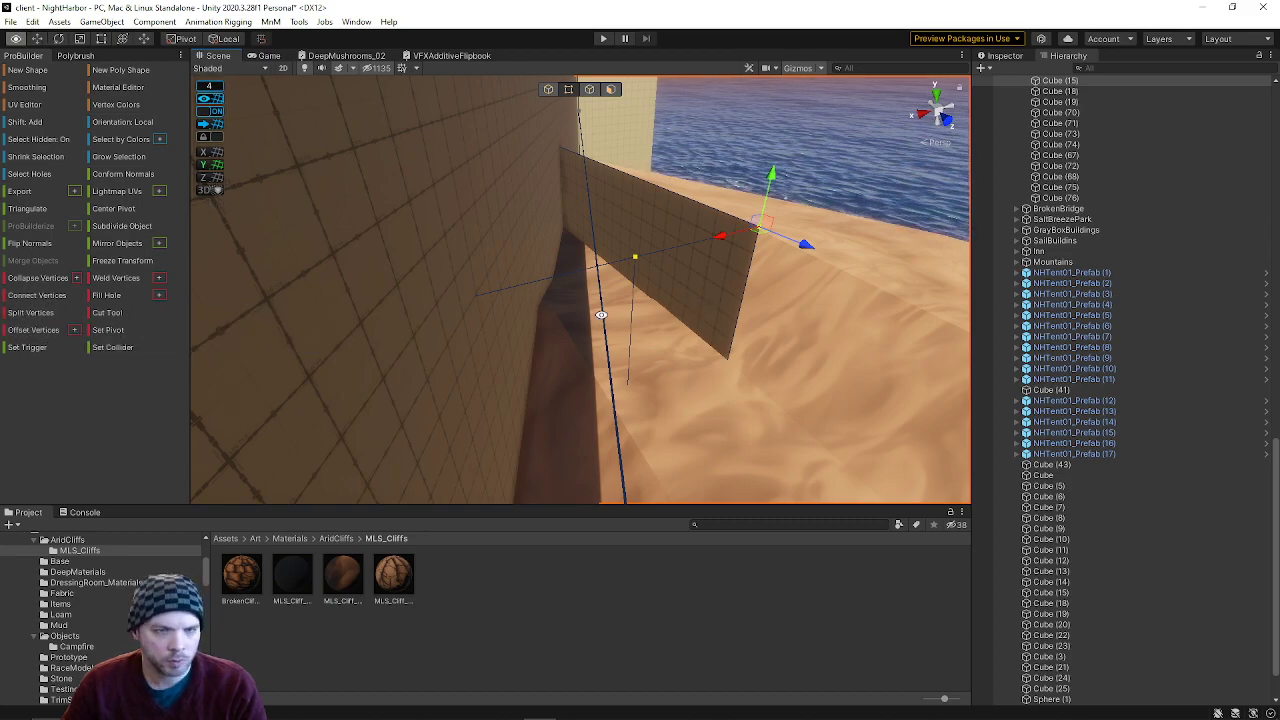
right_click_drag(660, 319, 695, 358)
left_click_drag(696, 359, 746, 382)
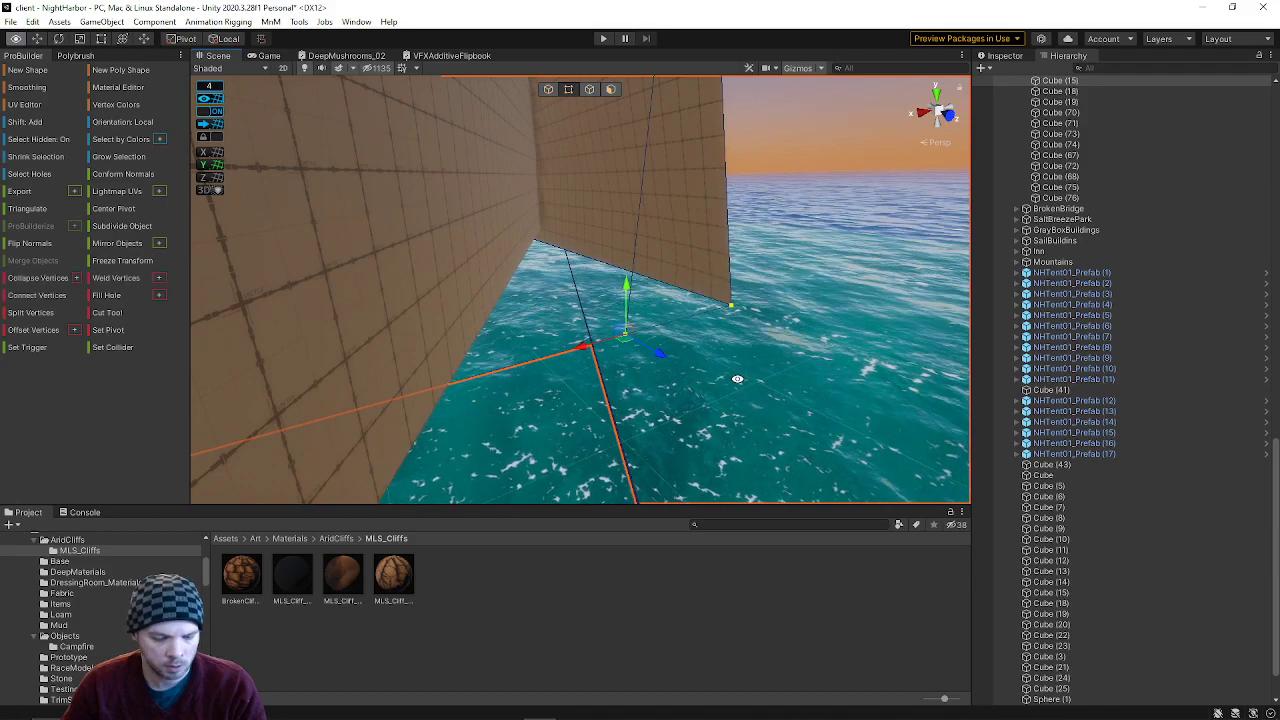
key("alt+c")
- Collapse the remaining paired vertices at the lower outer corner and the inner corner of the Cube (15) wall
right_click_drag(628, 276, 685, 465)
left_click(688, 183)
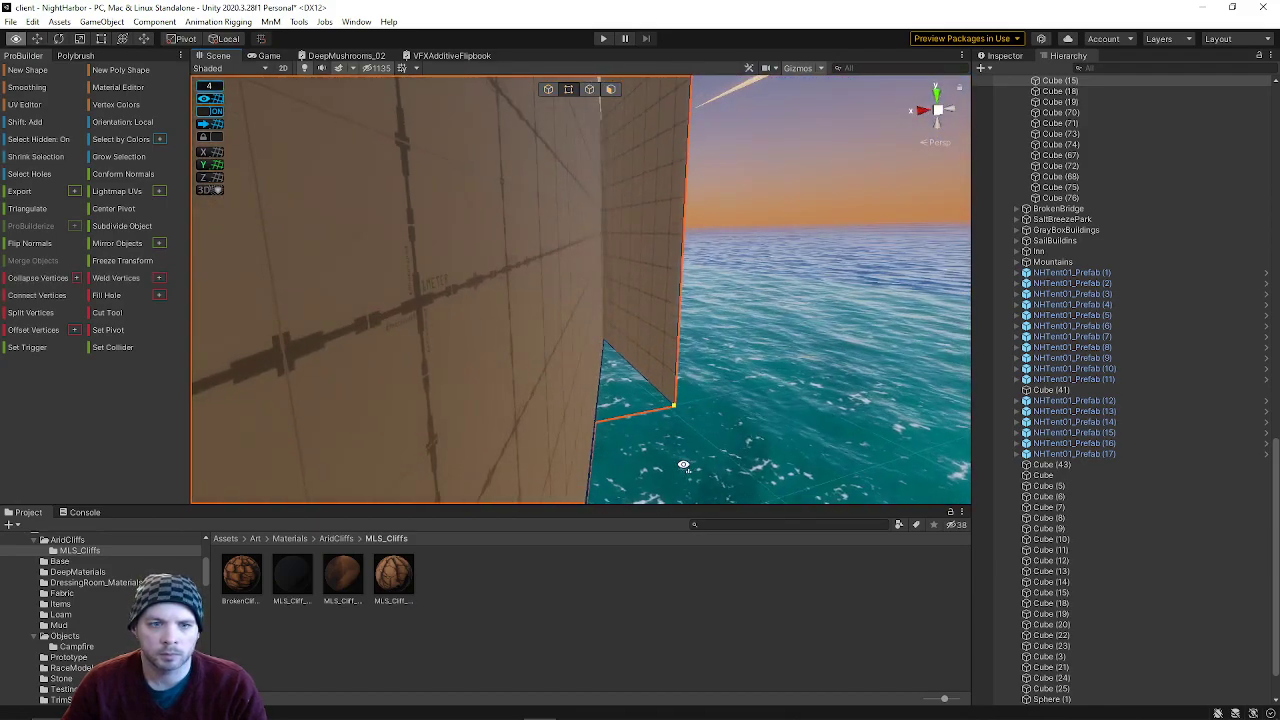
right_click_drag(675, 417, 634, 443)
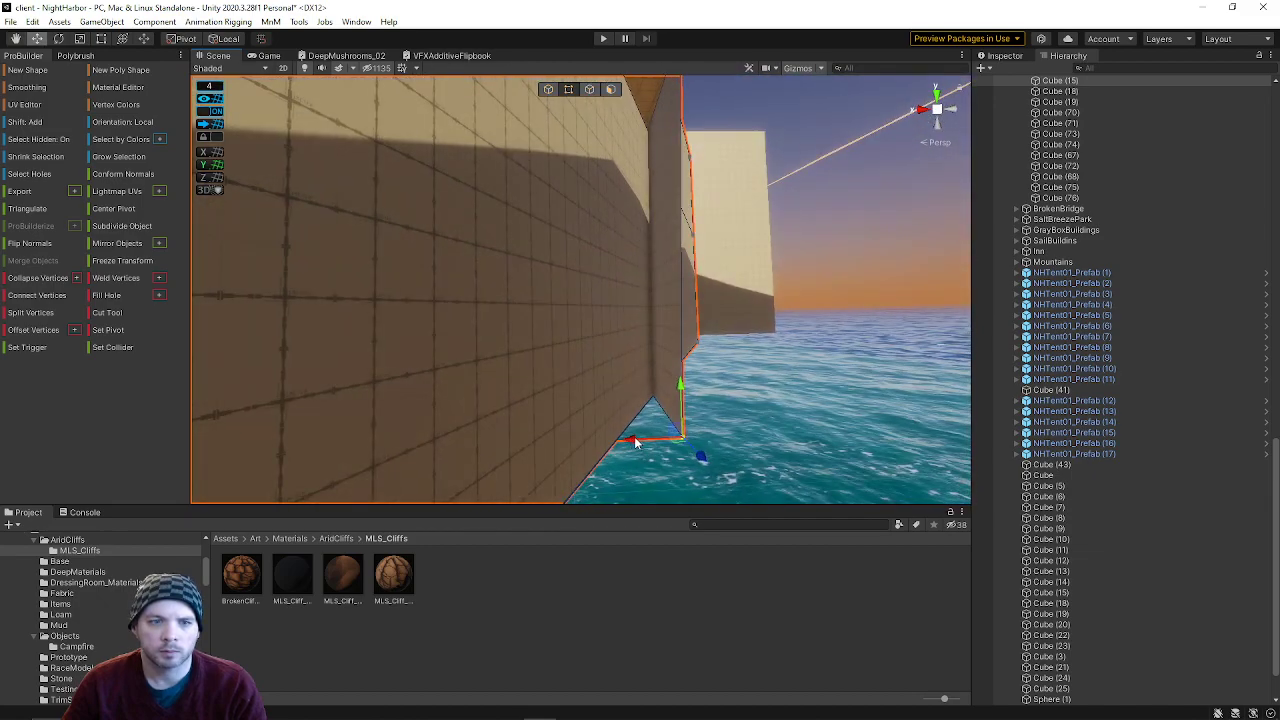
right_click_drag(532, 422, 562, 478)
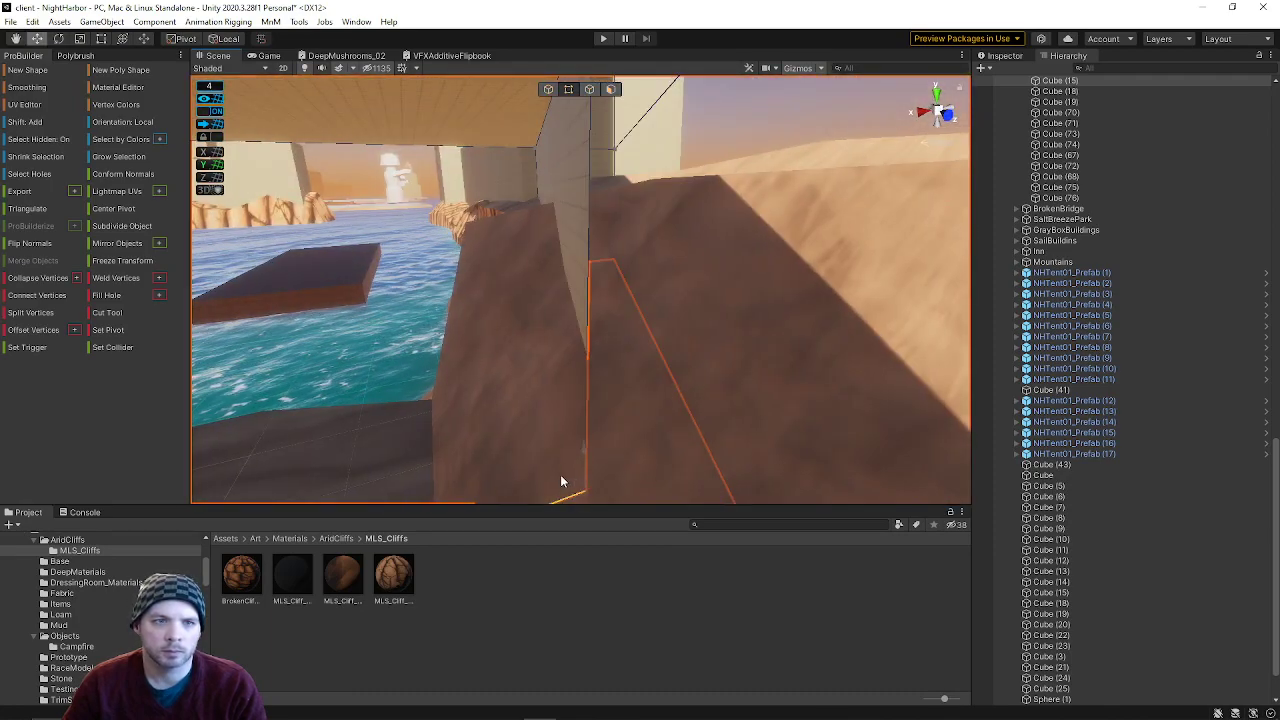
left_click(540, 297)
right_click_drag(540, 297, 404, 217)
right_click_drag(446, 232, 837, 257)
left_click(570, 281)
right_click_drag(570, 281, 539, 326)
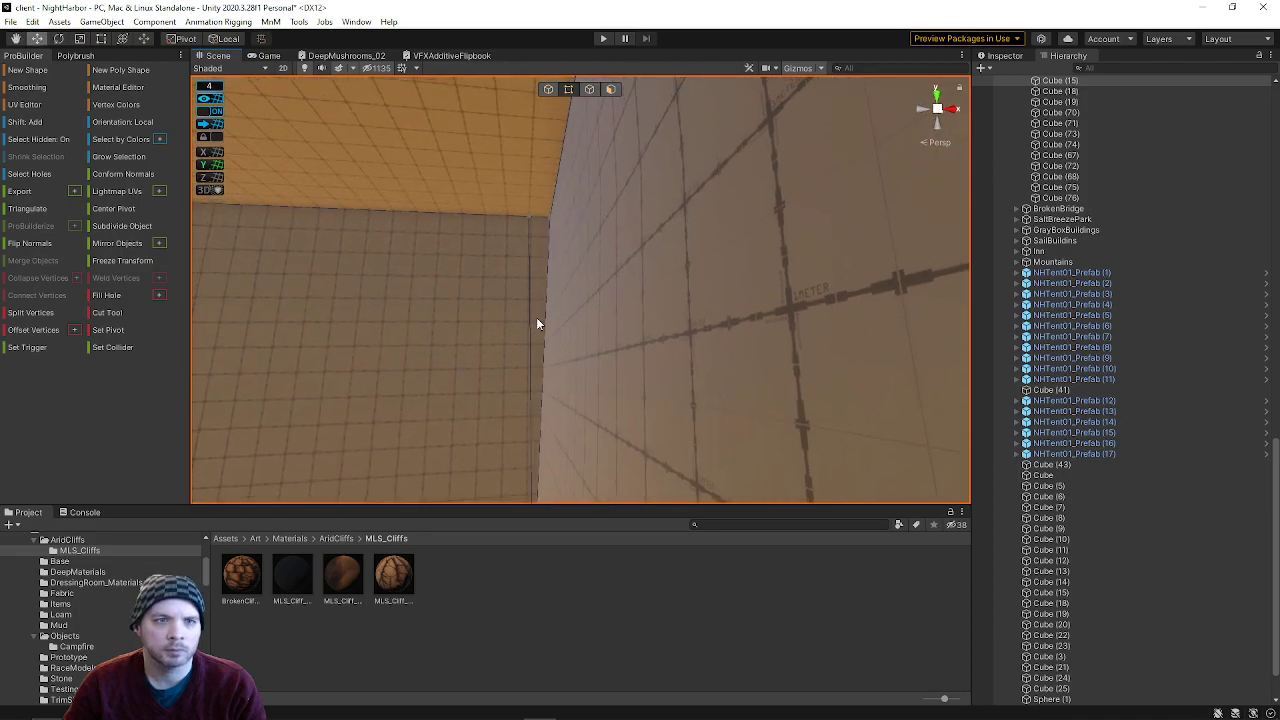
key("alt+c")
- Select the lower vertices at the wall's inner corner and shift them slightly along X
right_click_drag(554, 270, 546, 378)
left_click(530, 320, "shift")
right_click_drag(530, 320, 537, 278)
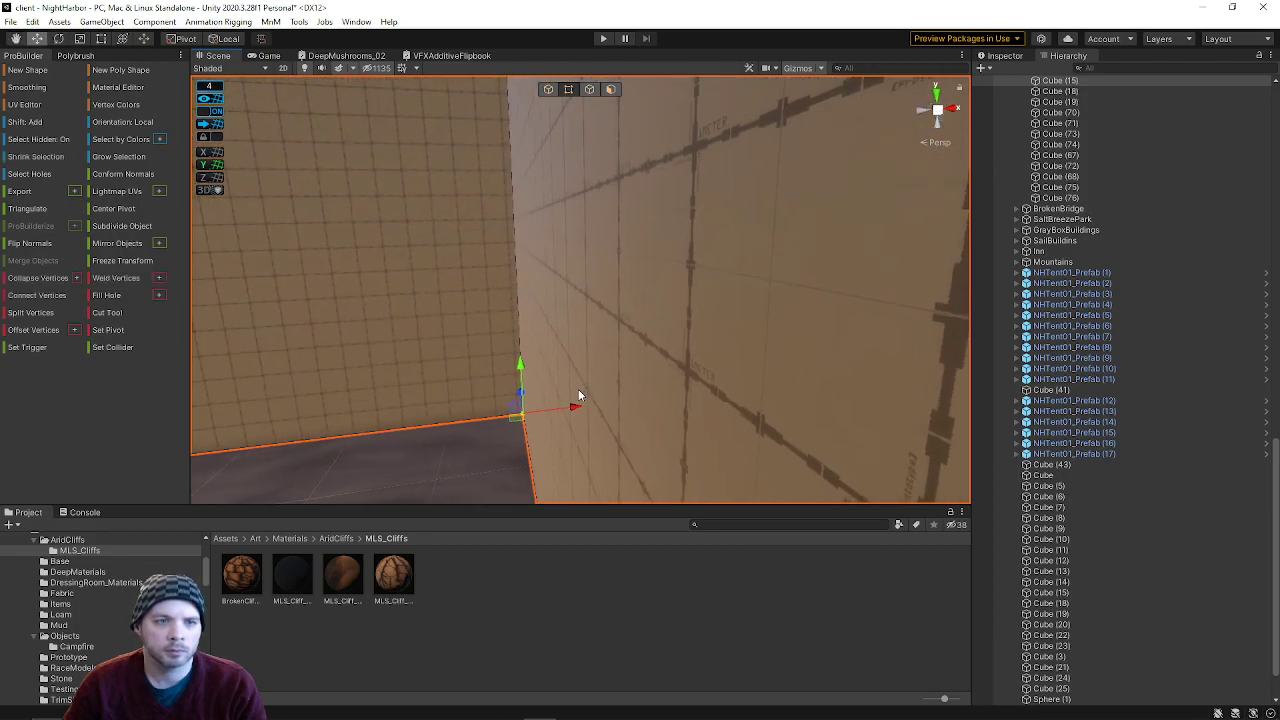
left_click_drag(570, 405, 581, 404)
right_click_drag(581, 404, 474, 180)
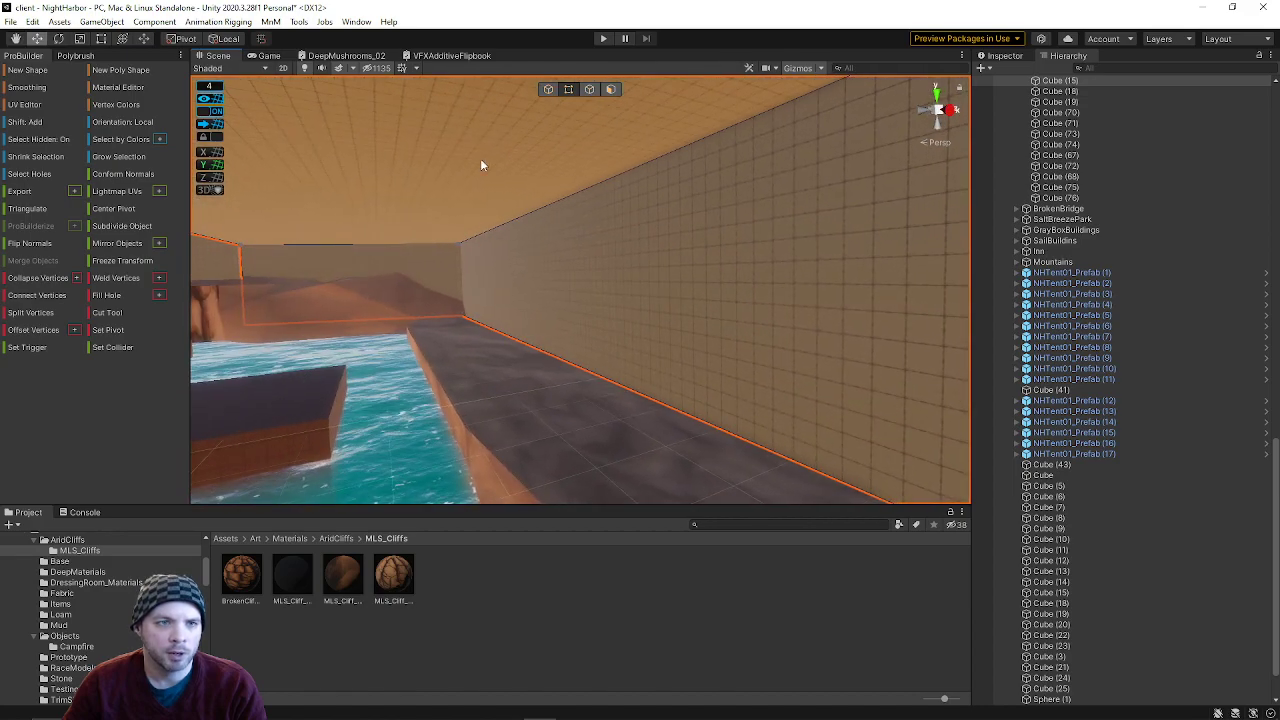
- Move the long wall face beside the dark ledge outward along Z and save the scene
left_click(611, 92)
left_click(594, 274)
right_click_drag(594, 274, 589, 291)
left_click_drag(620, 266, 723, 258)
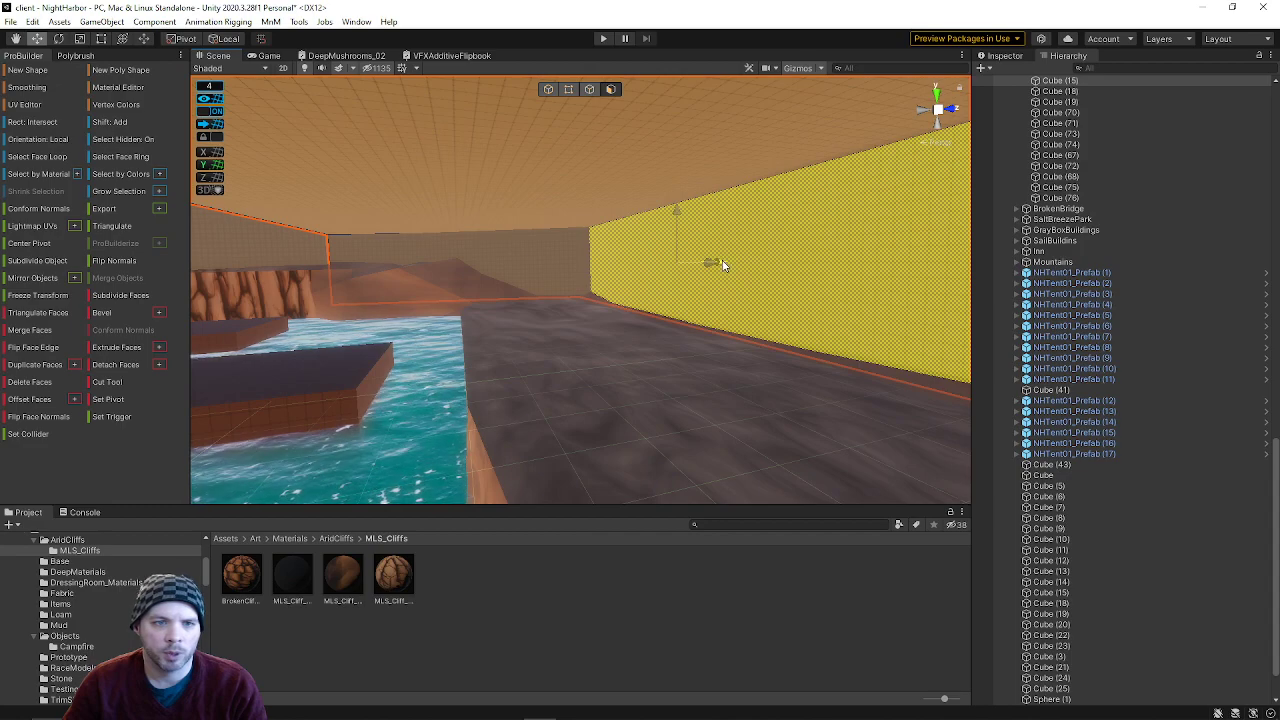
right_click_drag(709, 265, 644, 247)
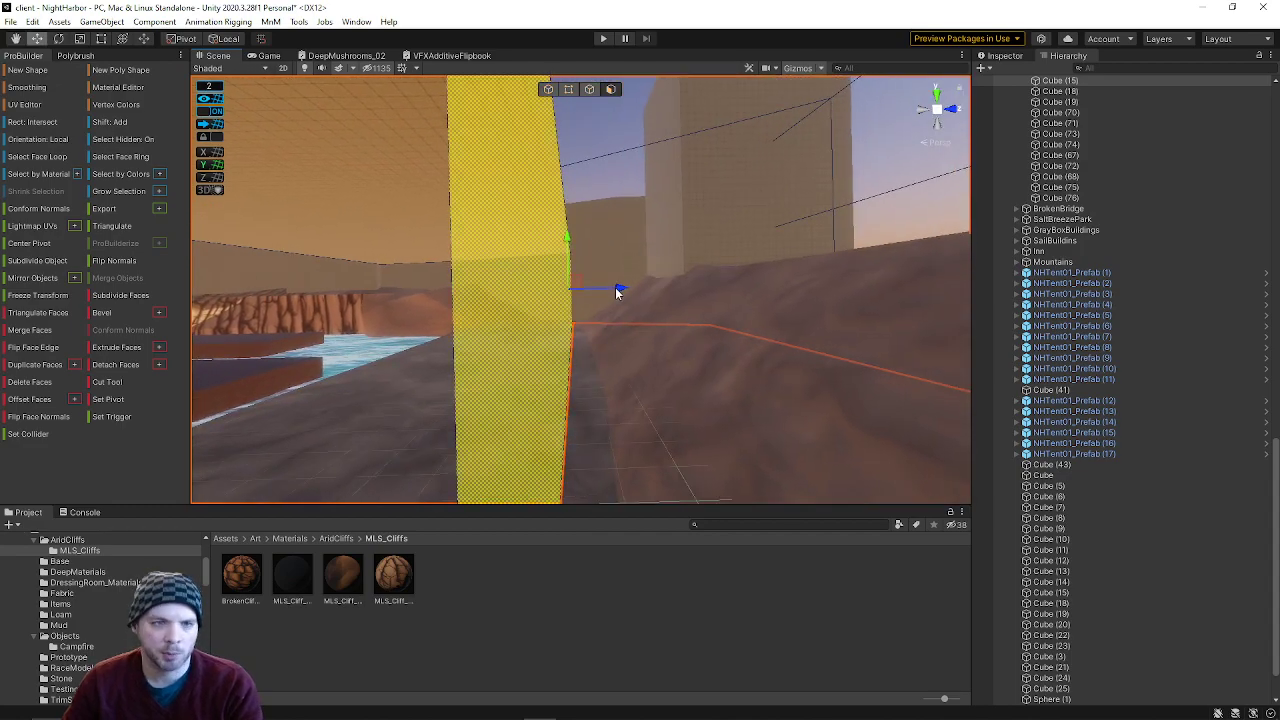
left_click_drag(619, 291, 634, 290)
right_click_drag(634, 290, 410, 308)
left_click(500, 283)
scroll(500, 283, "up", 3)
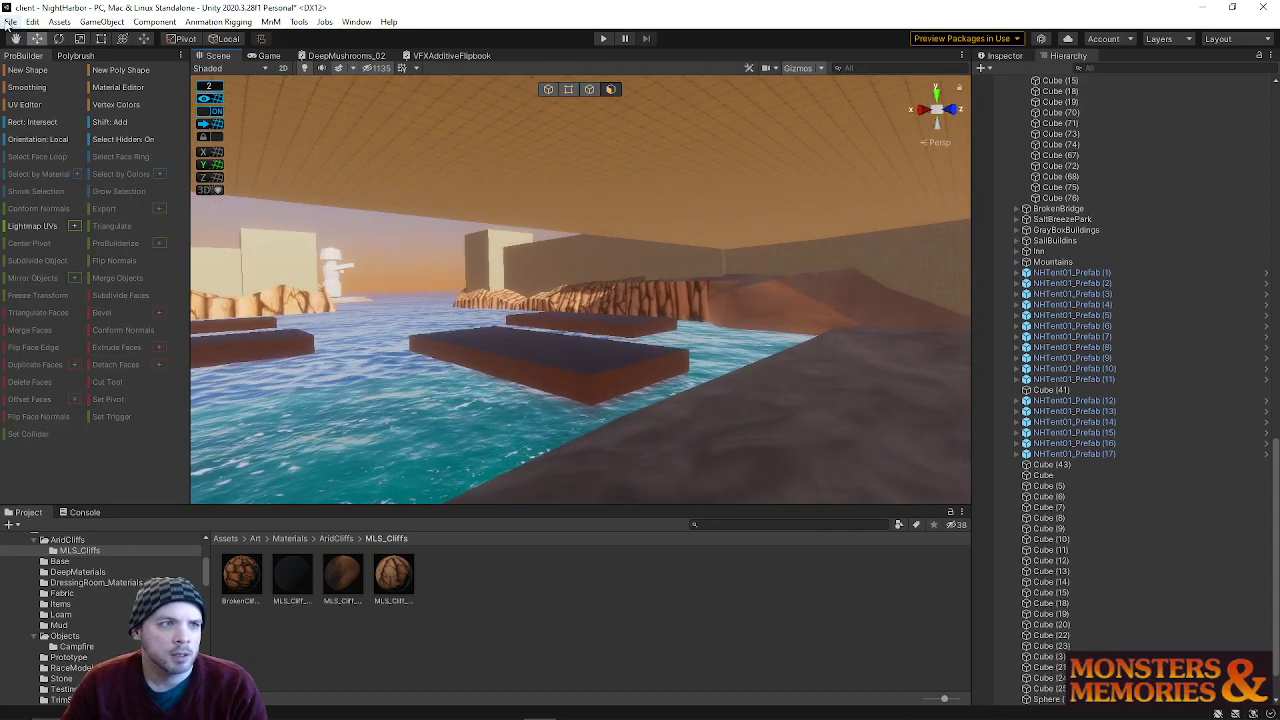
left_click(9, 22)
left_click(36, 87)
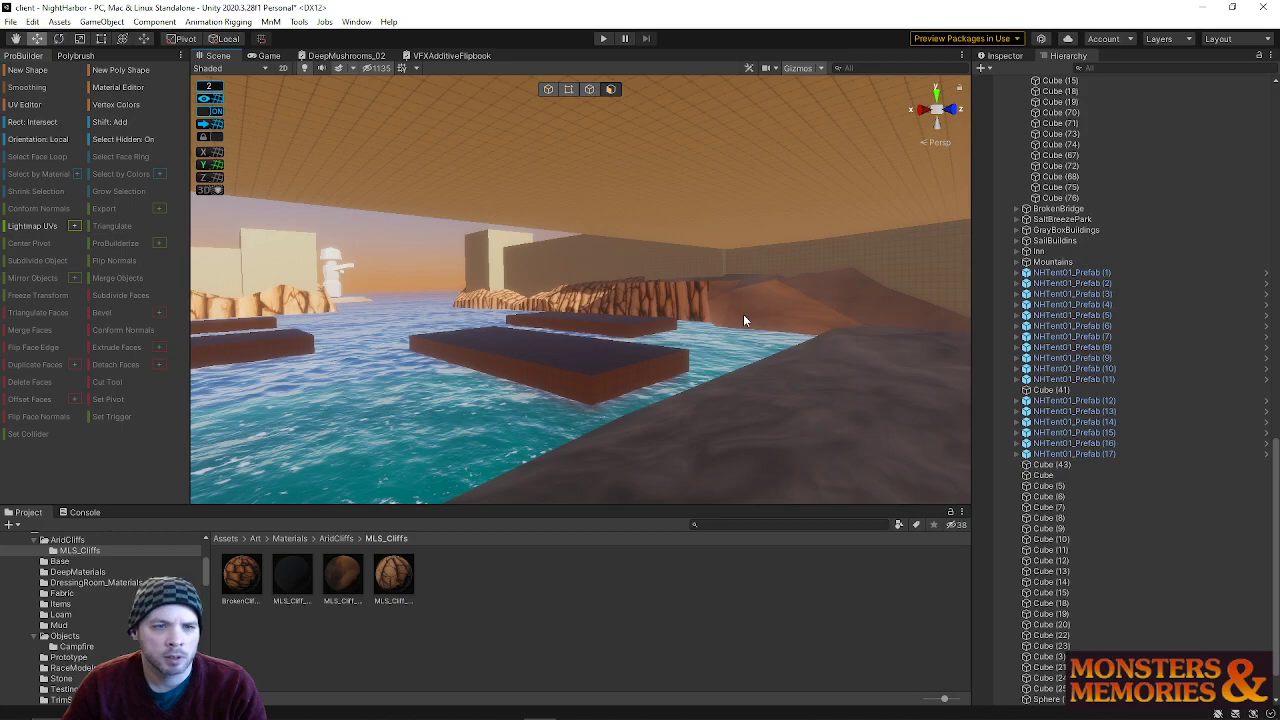
- Select the shoreline terrain mesh and move the vertex at the foot of its slope along X toward the water
right_click_drag(602, 301, 697, 292)
left_click(617, 288)
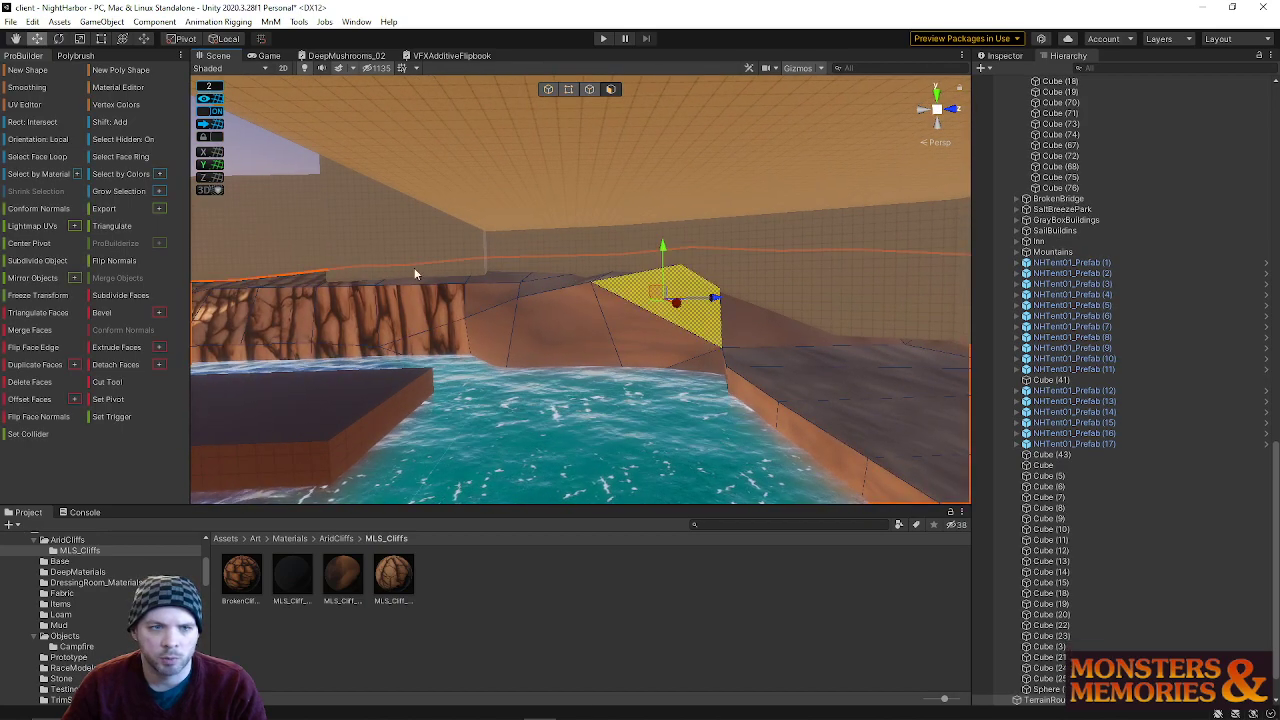
right_click_drag(517, 316, 646, 418)
left_click(568, 89)
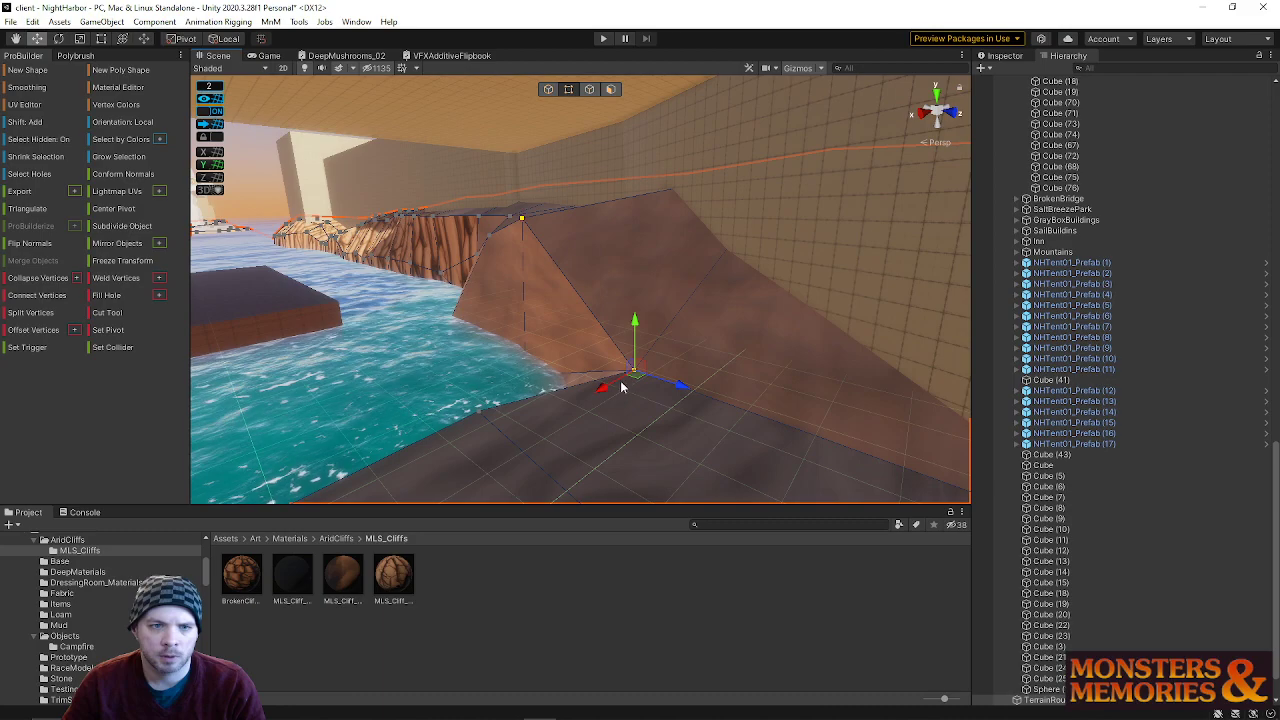
left_click(568, 390)
key("ctrl+z")
left_click_drag(611, 385, 571, 407)
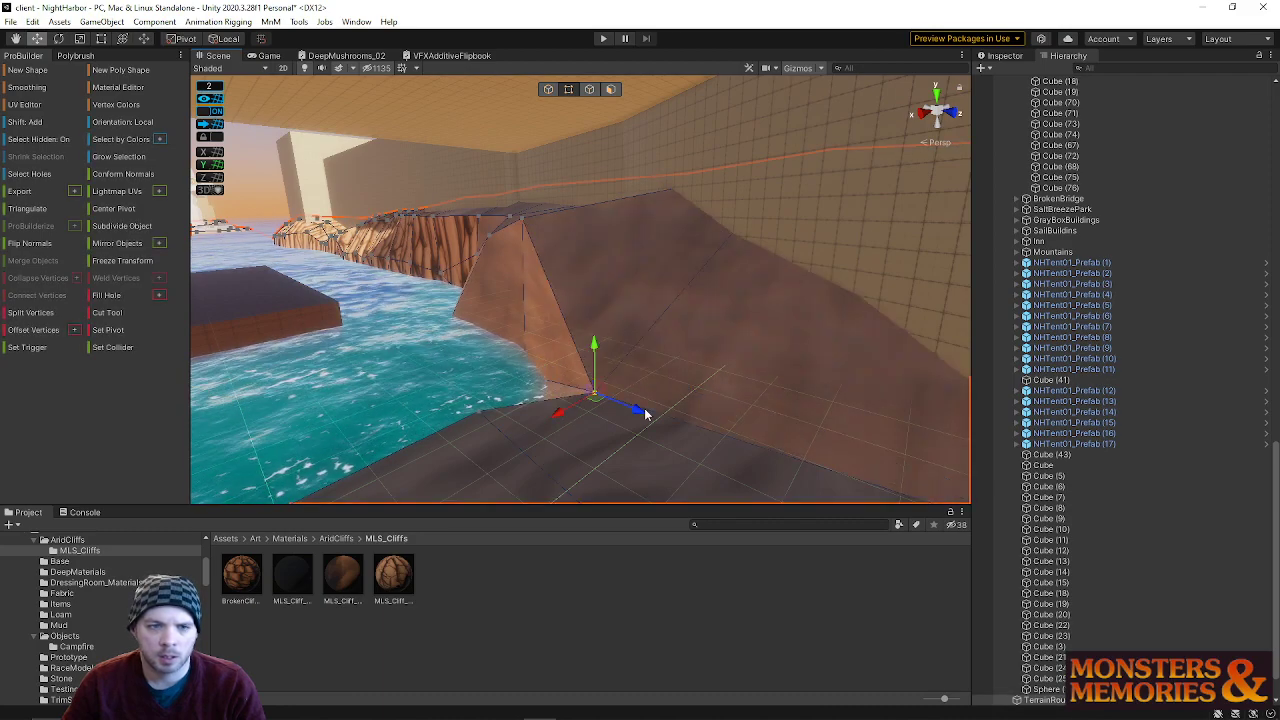
- Lower the terrain ridge vertices beside and behind the wall, adjusting their position along X
right_click_drag(734, 231, 598, 226)
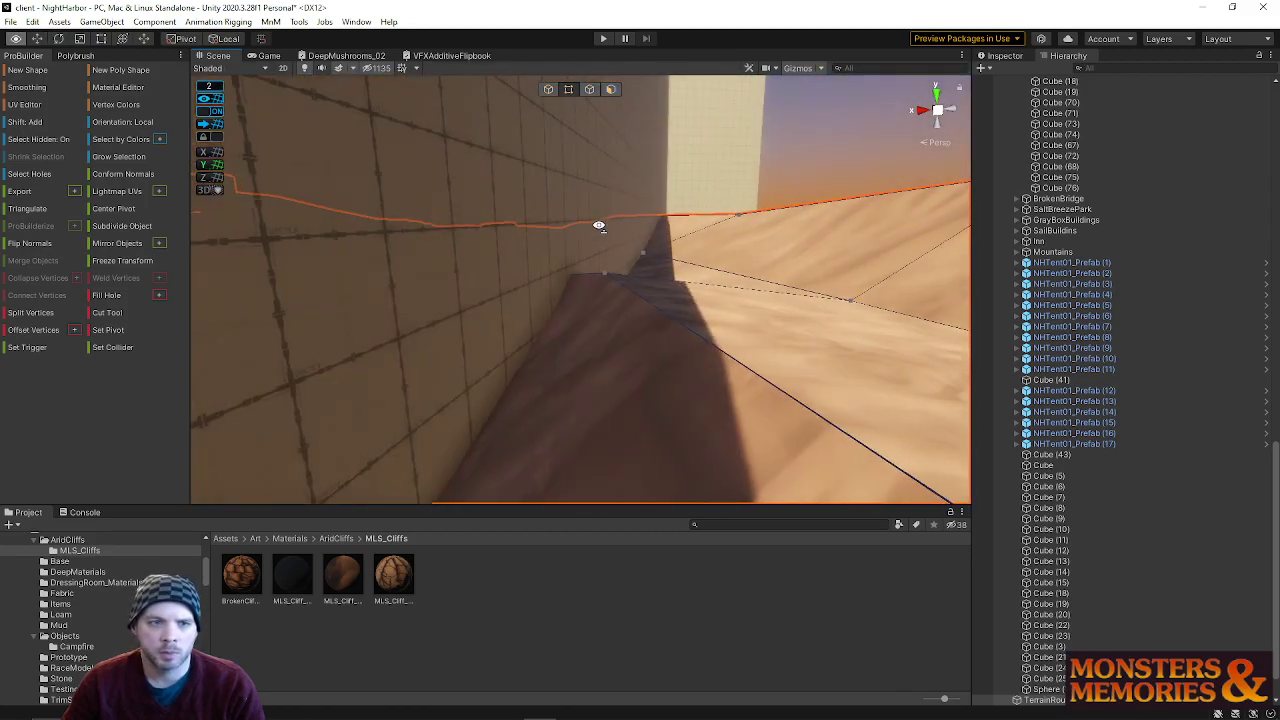
right_click_drag(606, 294, 788, 265)
left_click_drag(702, 292, 757, 309)
left_click_drag(709, 238, 710, 288)
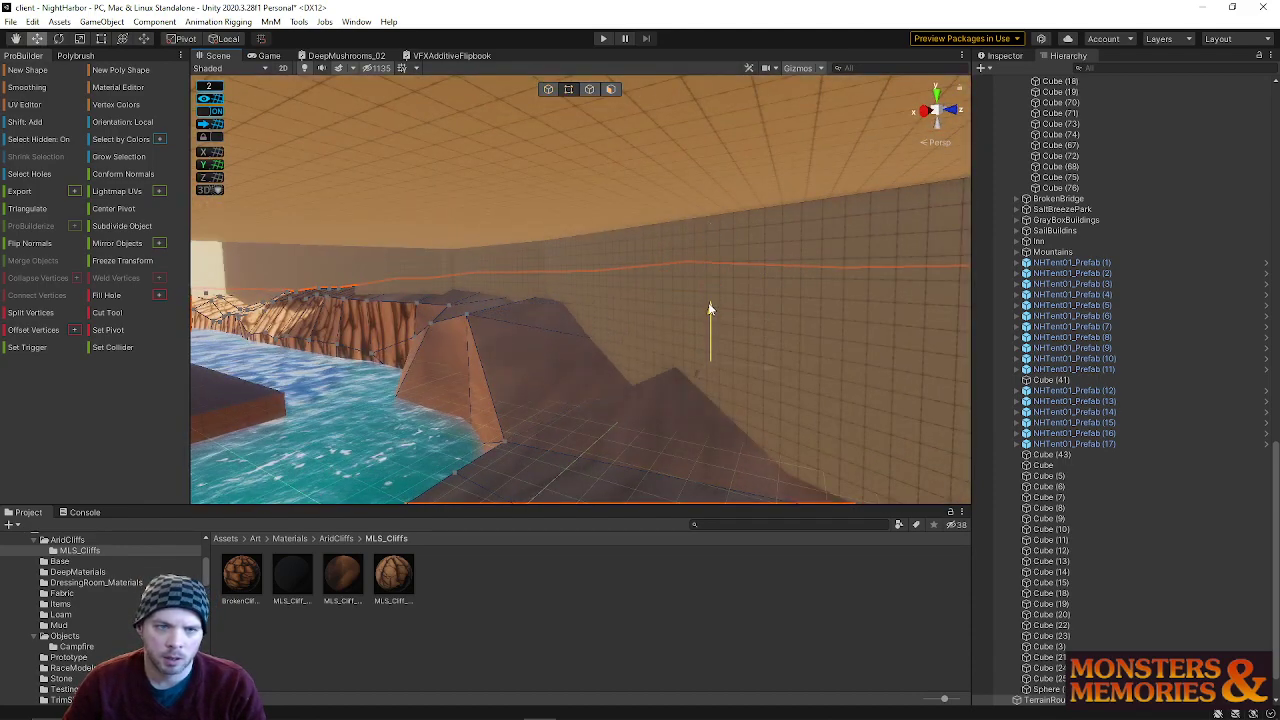
right_click_drag(706, 288, 604, 235)
left_click_drag(619, 197, 621, 312)
left_click_drag(570, 376, 389, 421)
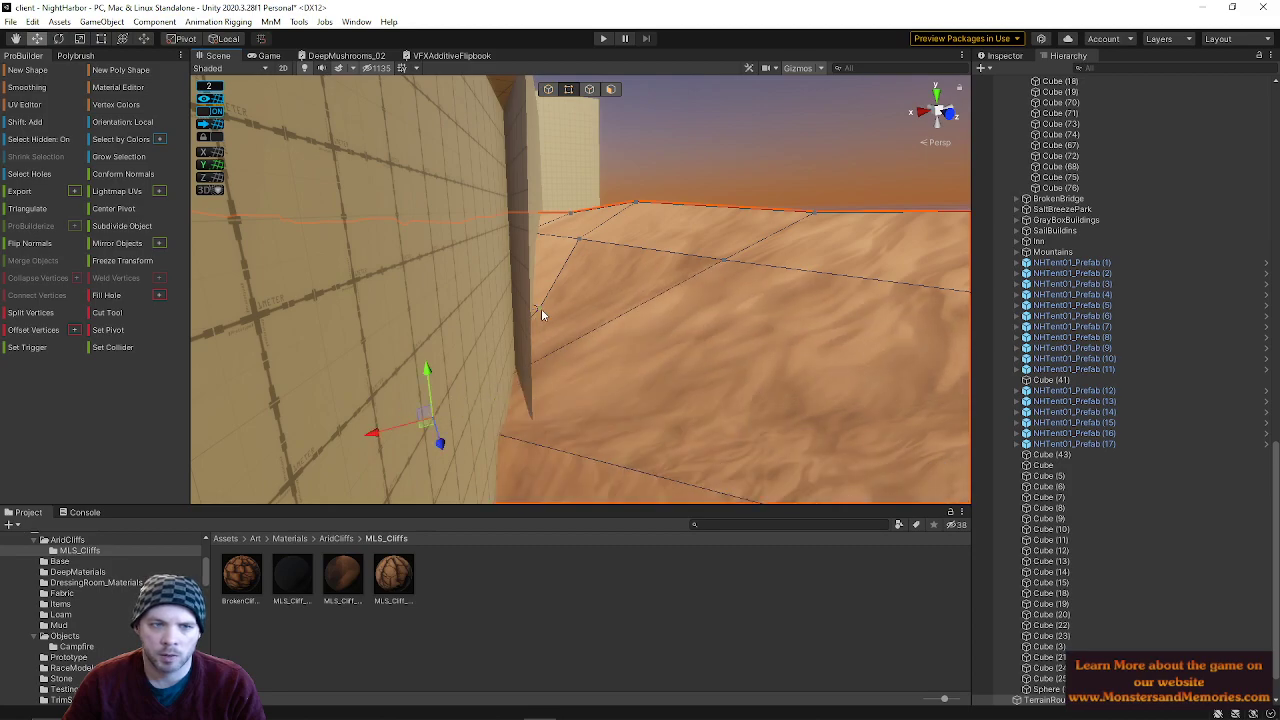
- Move the terrain vertices where the brown slope meets the dark ledge along X toward the water
right_click_drag(418, 314, 517, 285)
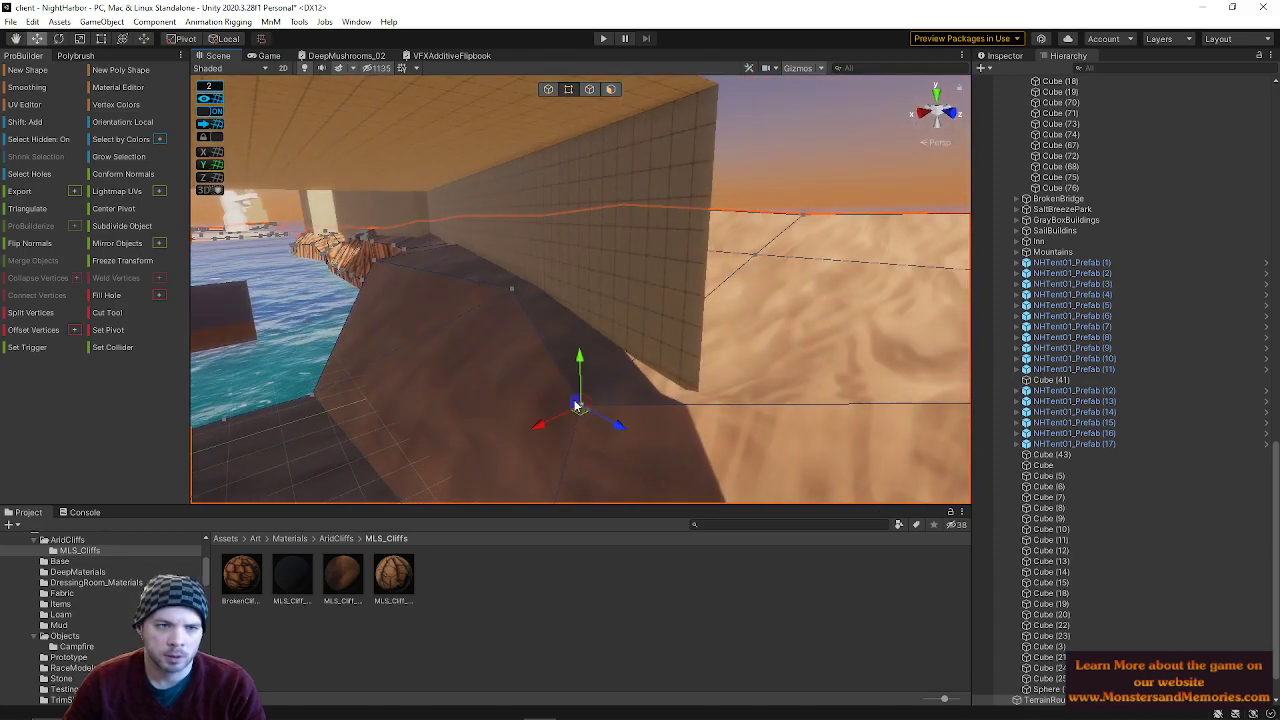
left_click_drag(537, 427, 467, 437)
right_click_drag(451, 440, 530, 330)
left_click_drag(544, 298, 614, 372)
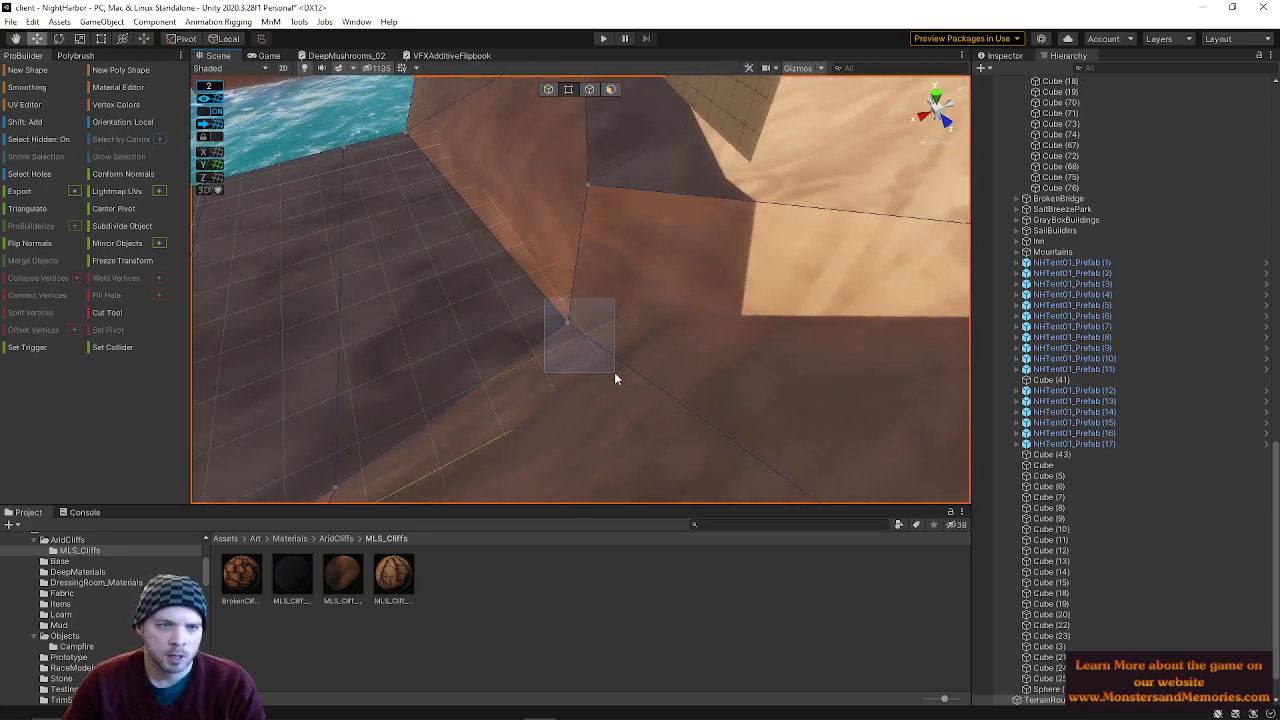
left_click_drag(523, 347, 316, 388)
right_click_drag(316, 388, 499, 322)
left_click_drag(627, 400, 627, 401)
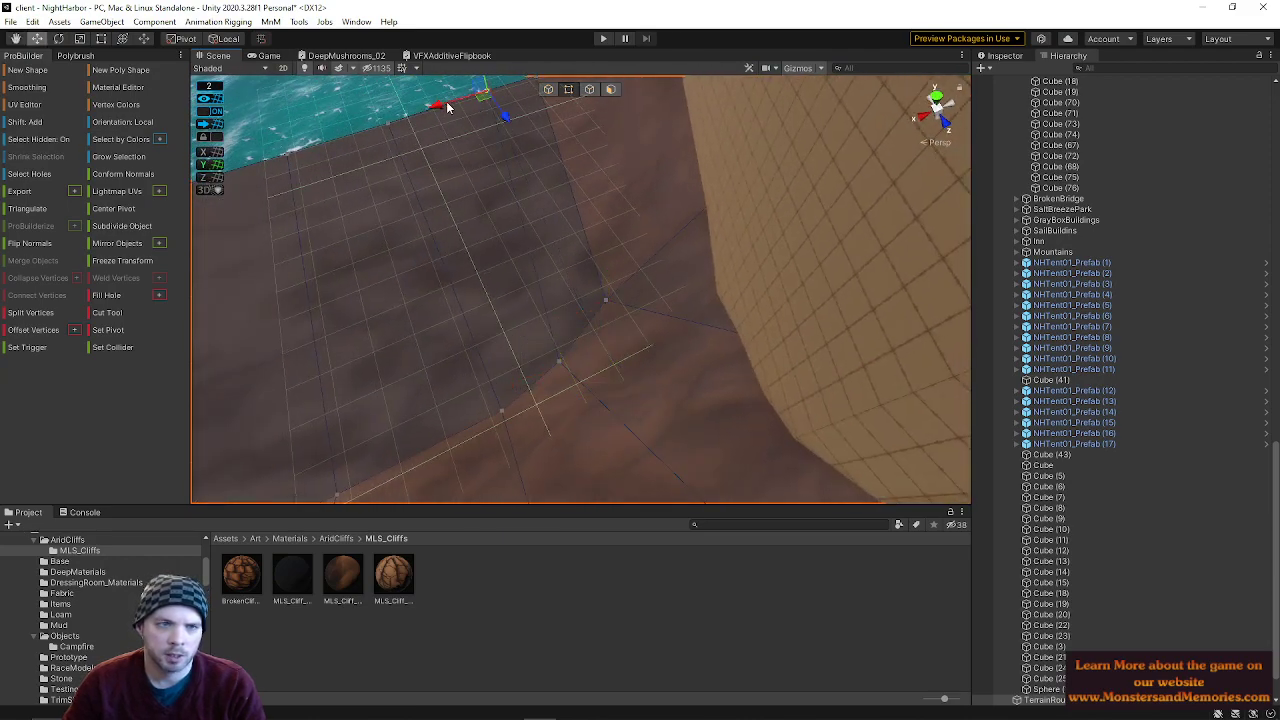
- Lower the crest vertex of the slope above the water and pull it out toward the shoreline
right_click_drag(477, 218, 508, 197)
left_click_drag(545, 204, 651, 225)
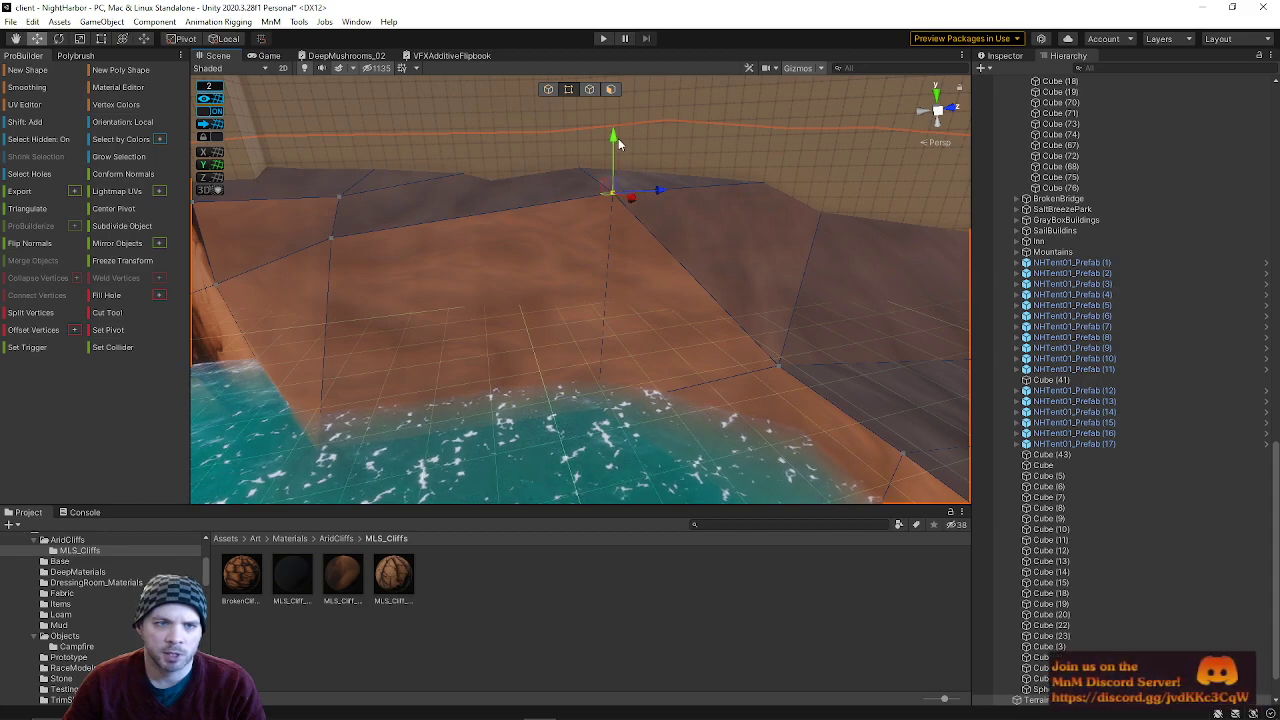
left_click_drag(618, 143, 605, 222)
right_click_drag(715, 270, 465, 318)
left_click_drag(465, 318, 345, 334)
right_click_drag(345, 334, 475, 383)
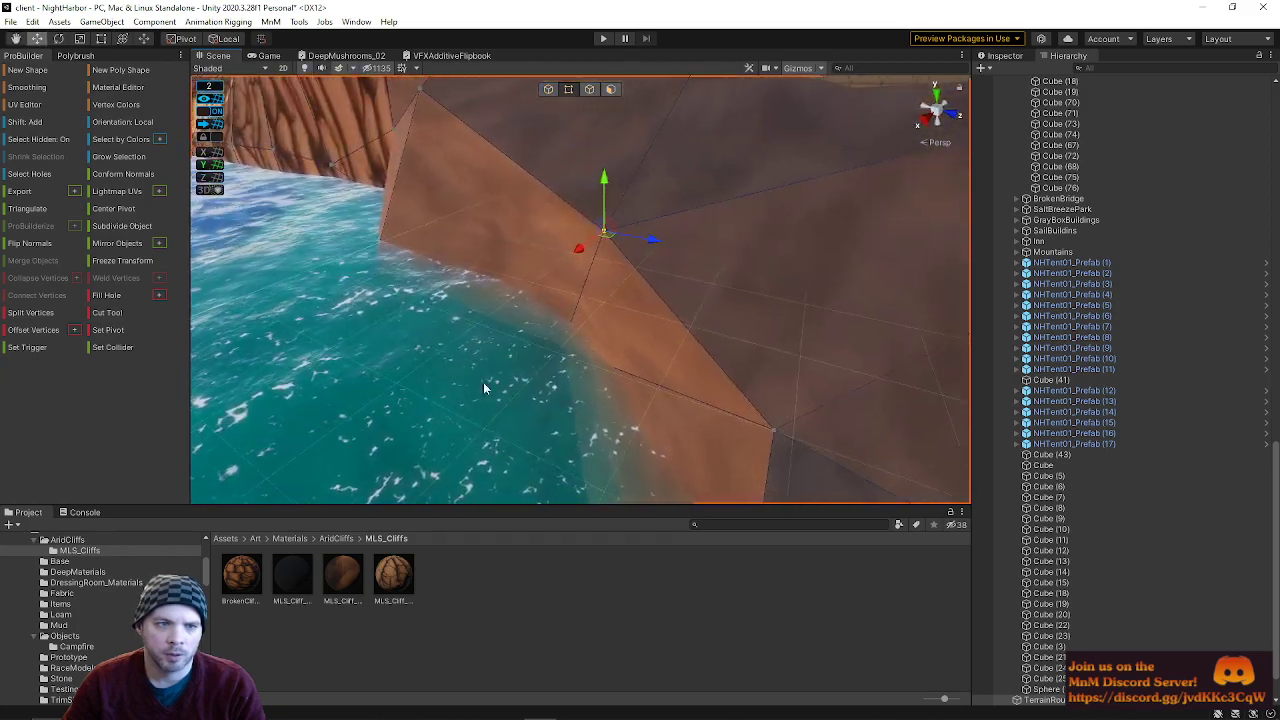
- Reposition the slope's shoreline and upper vertices to smooth its transition into the rock cliff
left_click_drag(532, 378, 498, 418)
right_click_drag(539, 400, 603, 260)
left_click(592, 268)
left_click(436, 267)
right_click_drag(612, 347, 656, 240)
left_click(690, 222)
left_click(691, 222)
right_click_drag(489, 250, 528, 248)
left_click_drag(602, 181, 590, 273)
right_click_drag(590, 273, 717, 371)
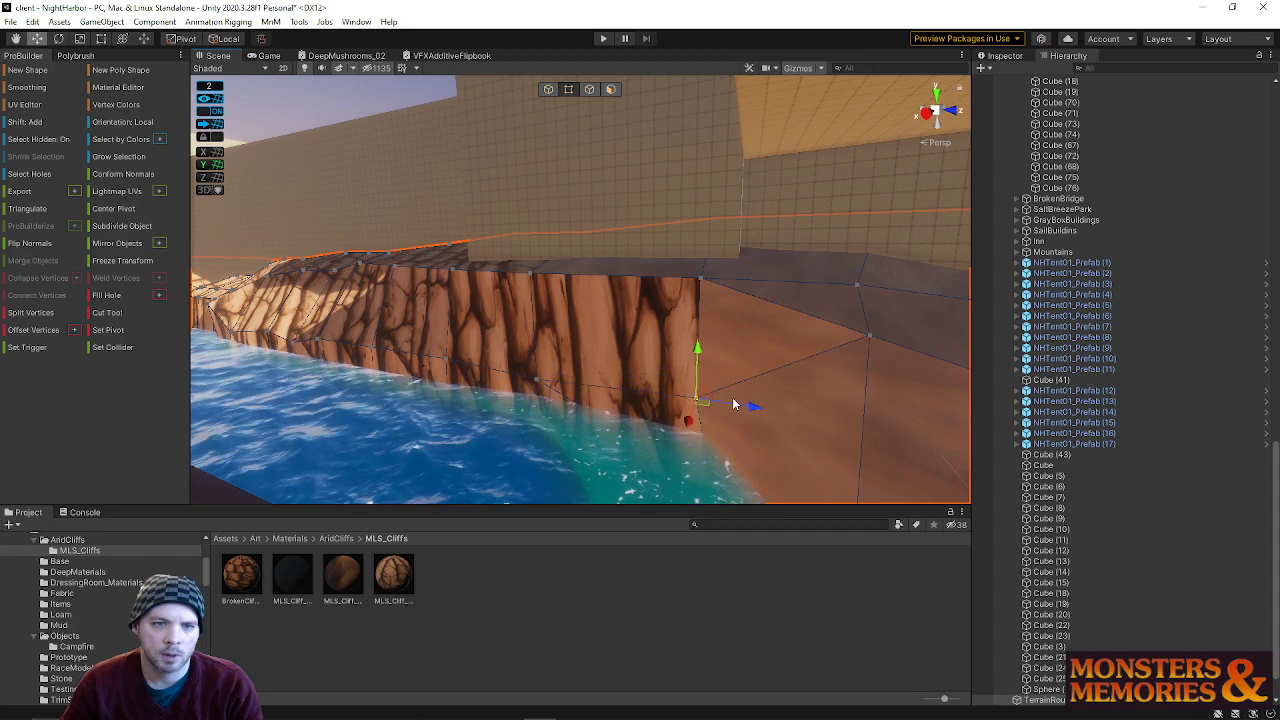
- Select the waterline vertices at the rock cliff's end and move them outward along X
right_click_drag(703, 367, 570, 380)
left_click(627, 298, "shift")
left_click_drag(676, 306, 704, 311)
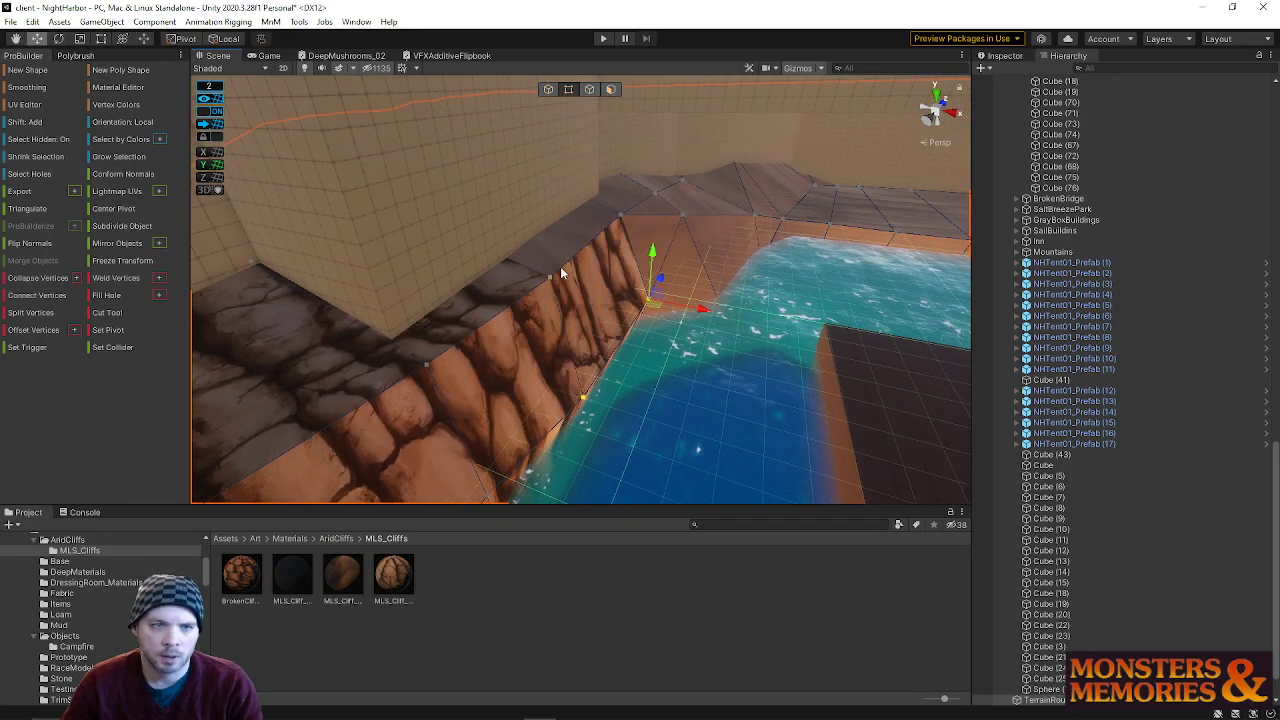
- Pull the rock cliff's upper rim vertices near the wall corner outward along X toward the water
left_click_drag(673, 229, 700, 232)
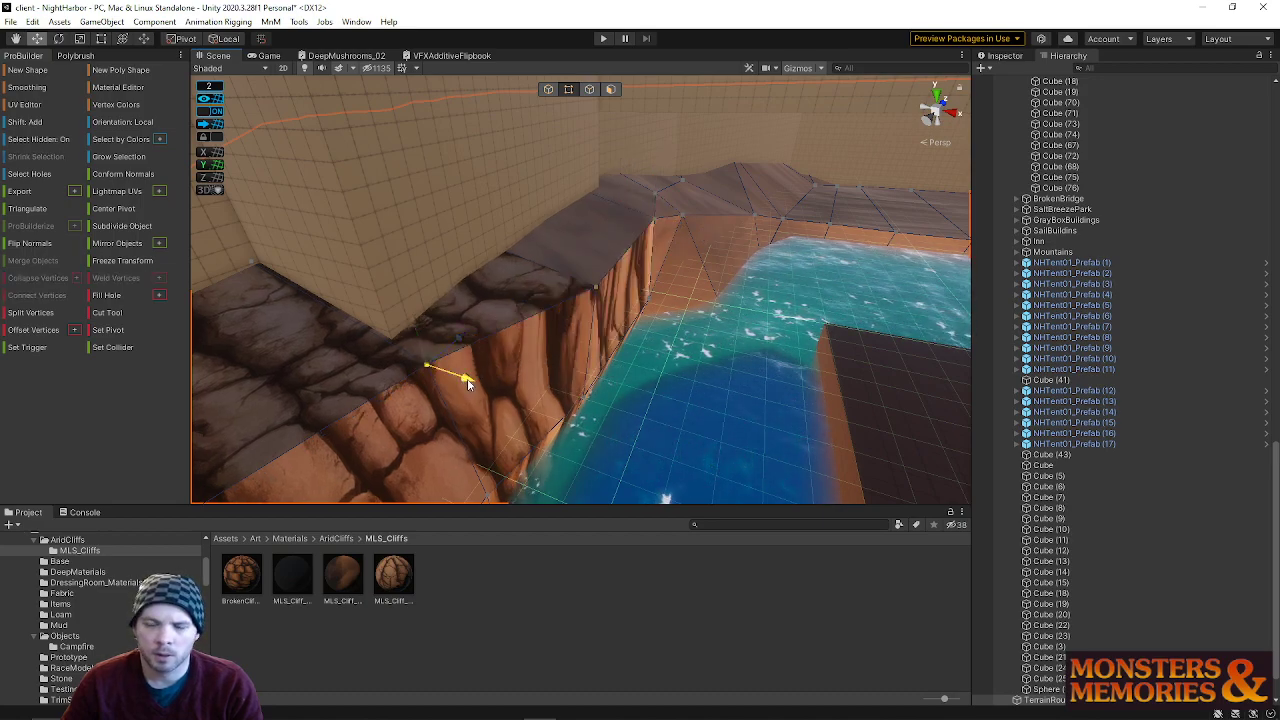
left_click_drag(462, 380, 642, 368, "alt")
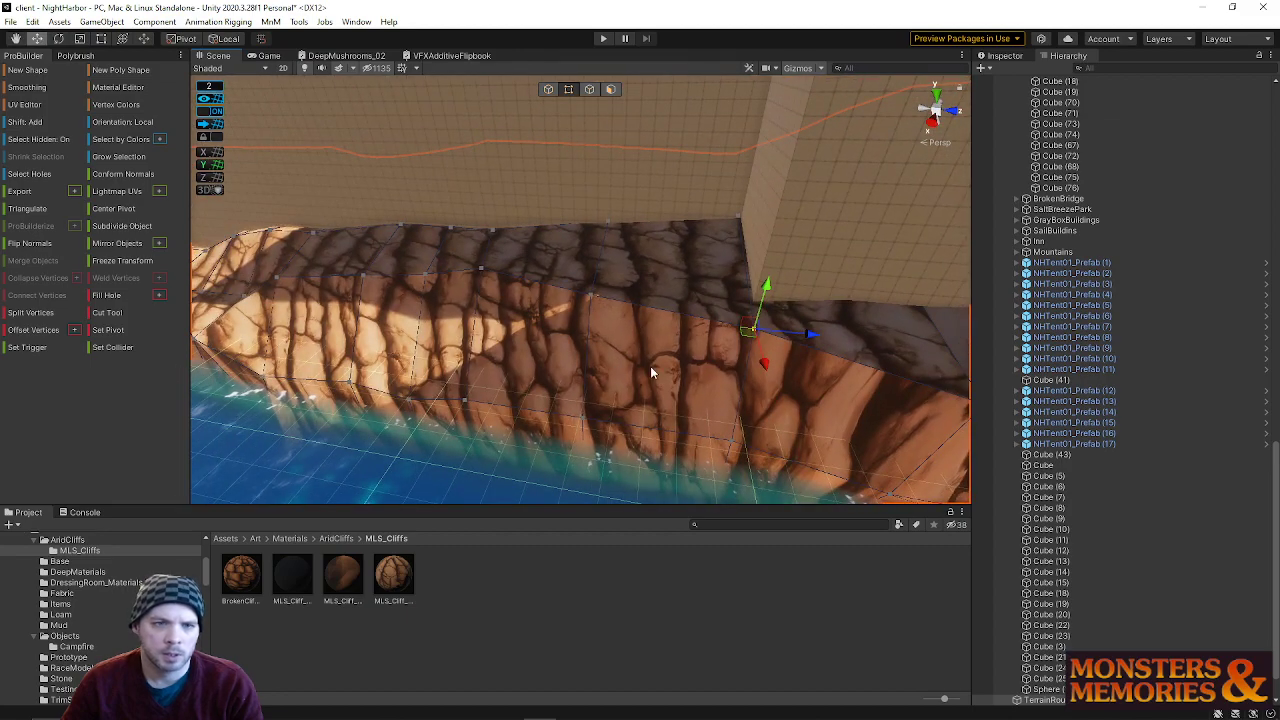
left_click_drag(760, 367, 772, 385)
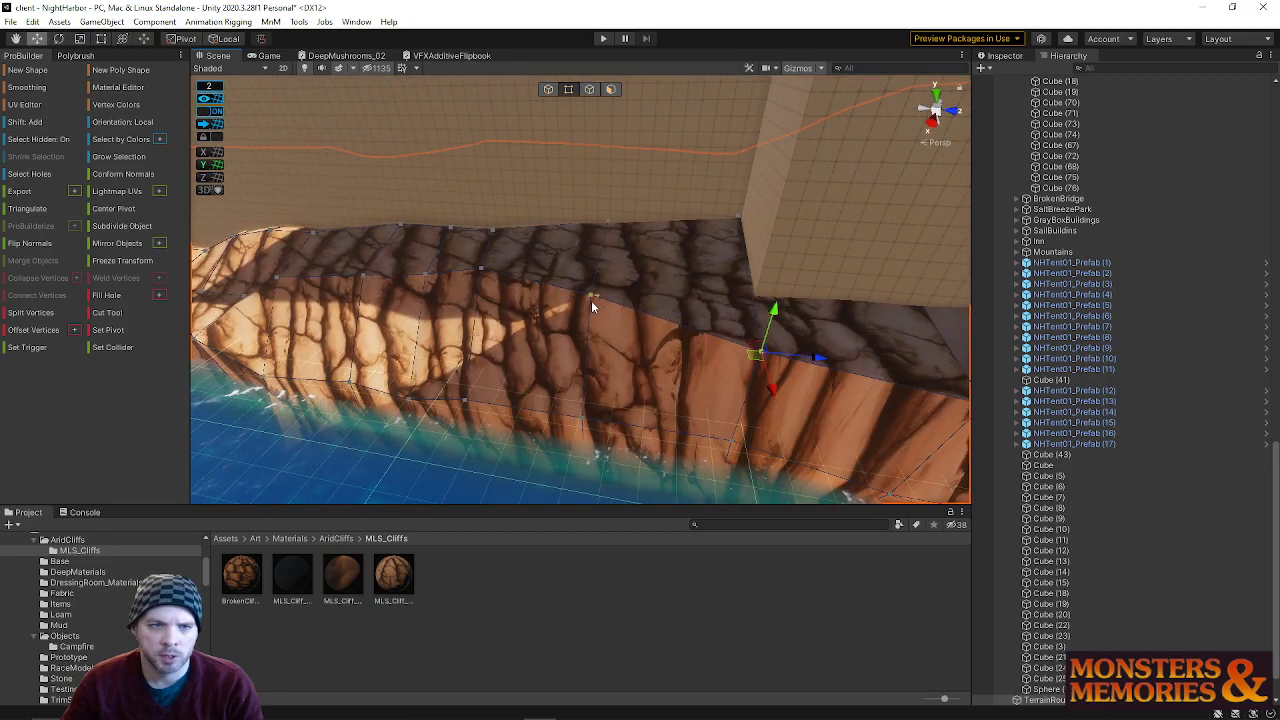
- Turn off hidden-element selection and move the cliff's underwater base vertices along X away from the cliff
left_click_drag(805, 348, 1144, 276, "alt")
right_click_drag(1145, 270, 716, 264)
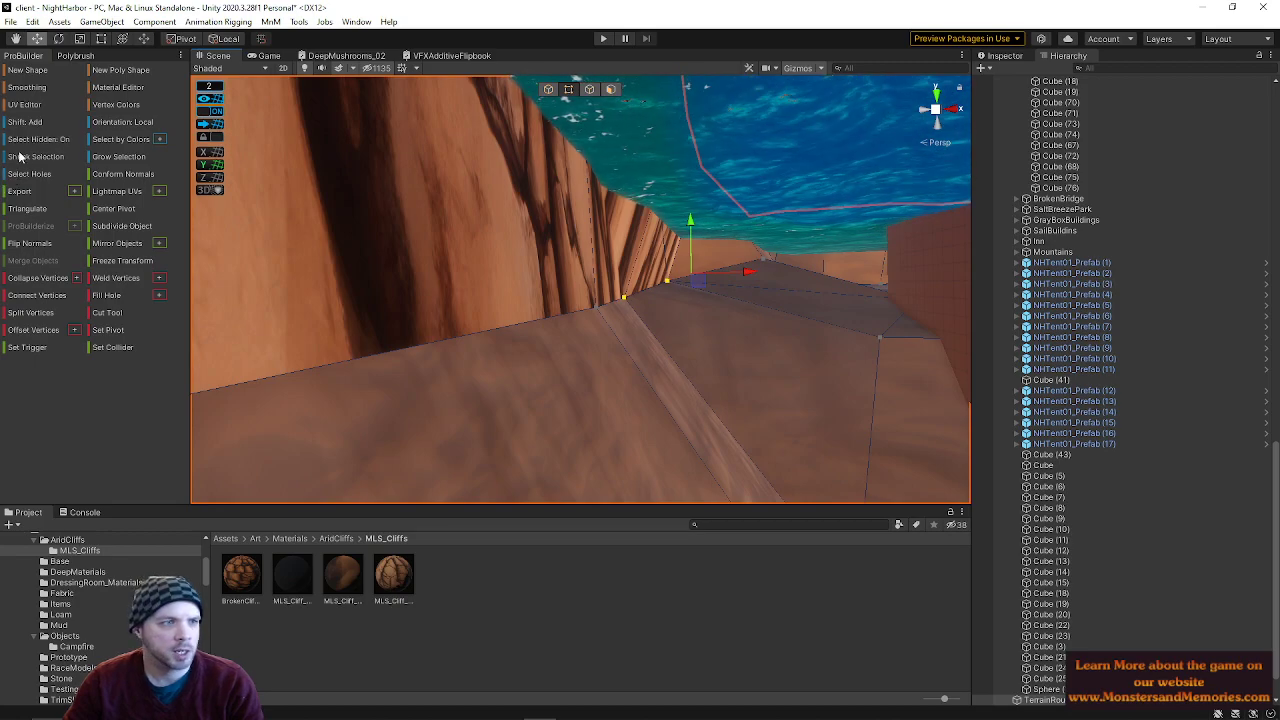
left_click_drag(707, 332, 615, 262)
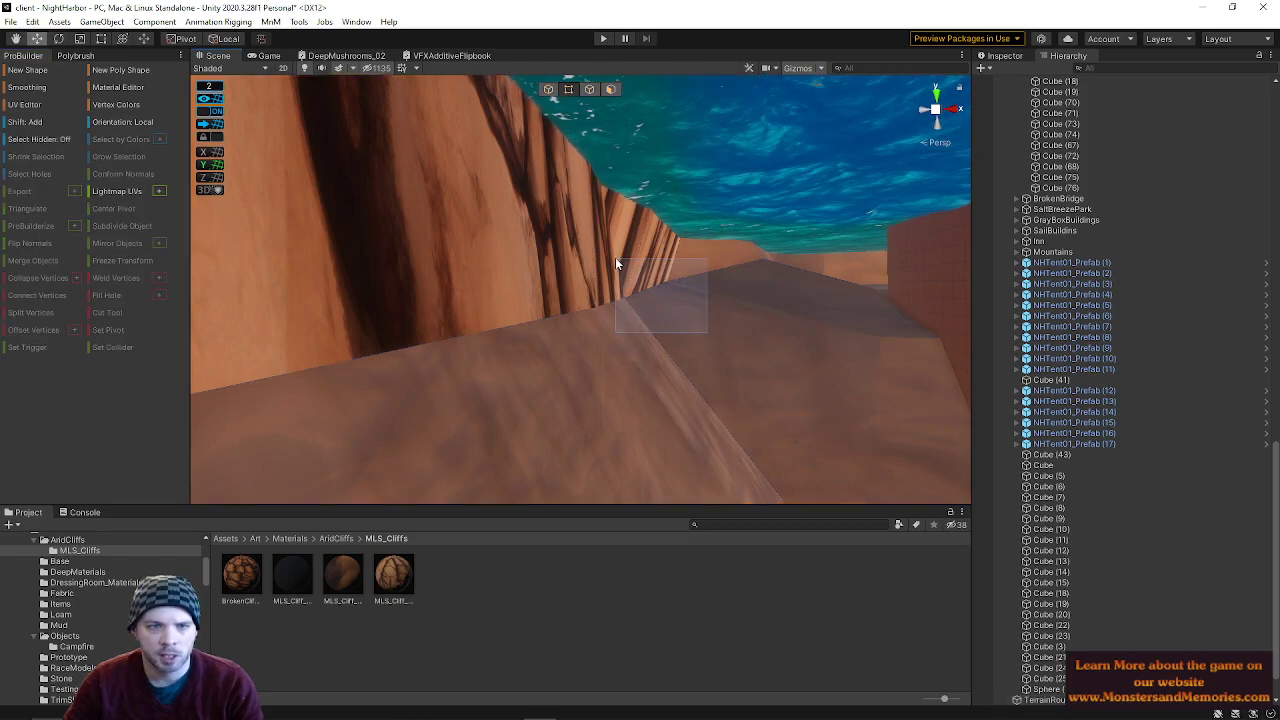
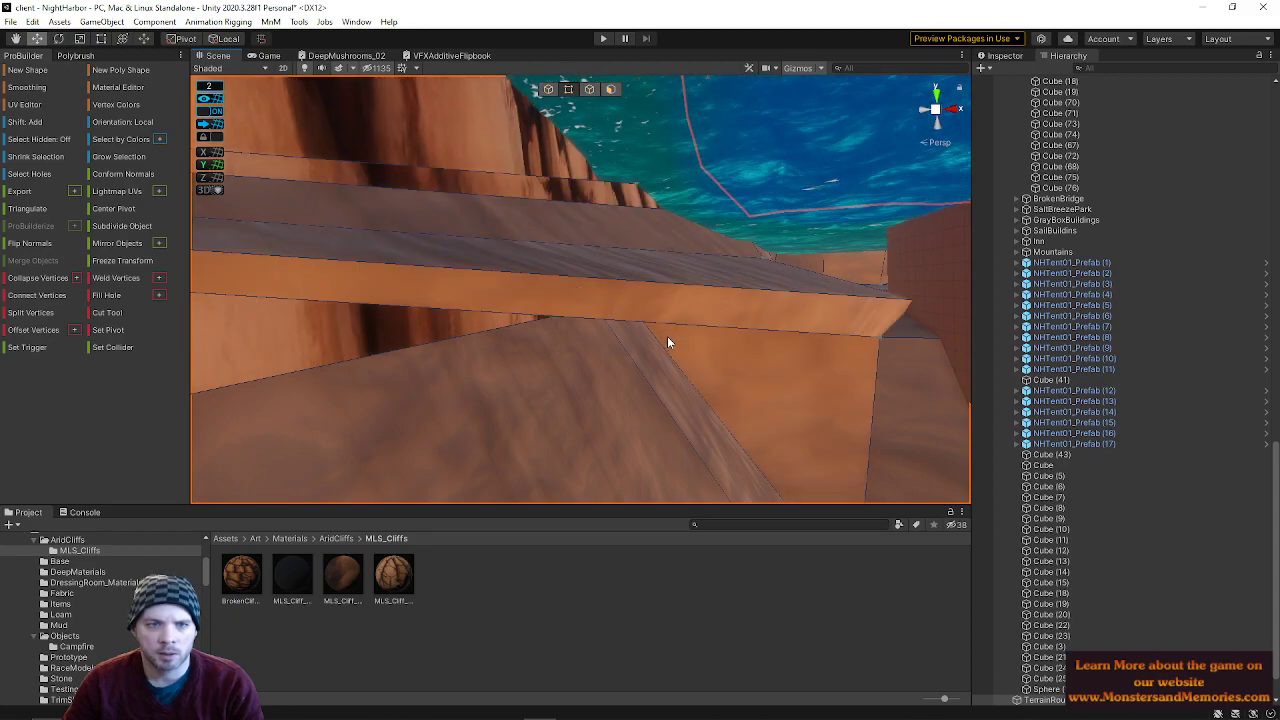
key("ctrl+z")
left_click_drag(719, 354, 674, 328)
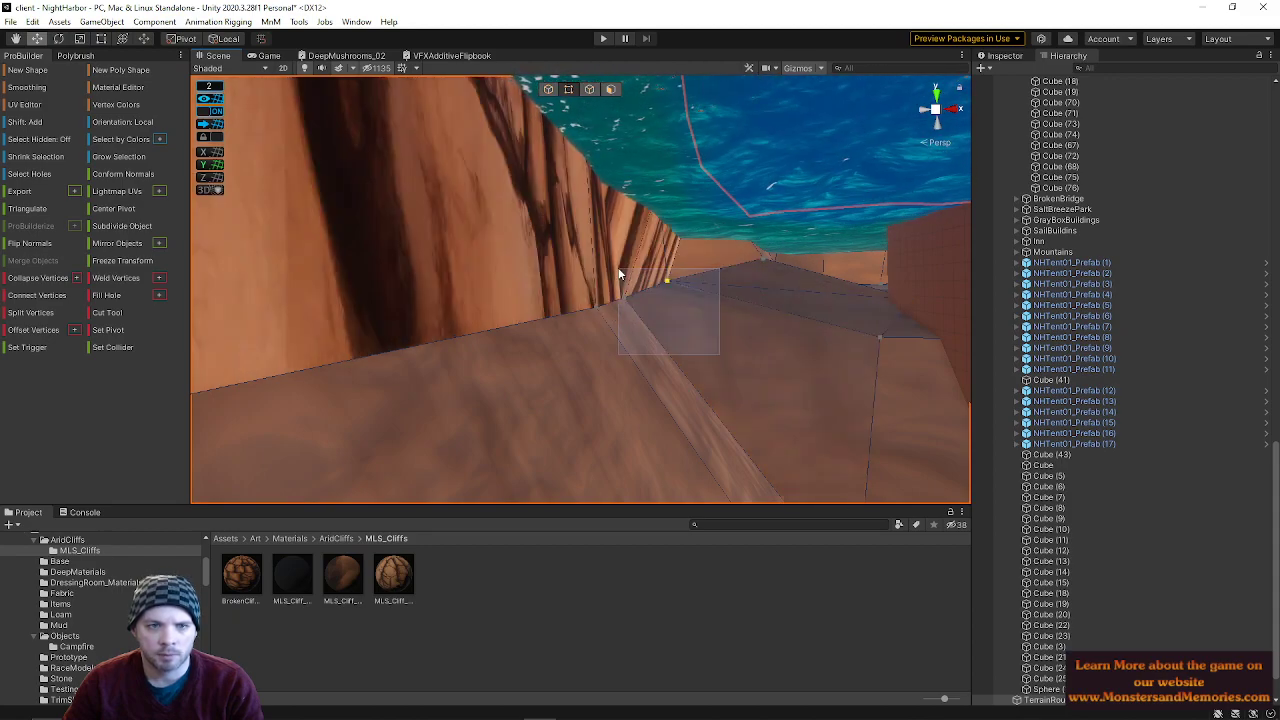
mouse_move(727, 270)
left_mouse_down()
mouse_move(743, 268)
mouse_move(727, 272)
left_mouse_up()
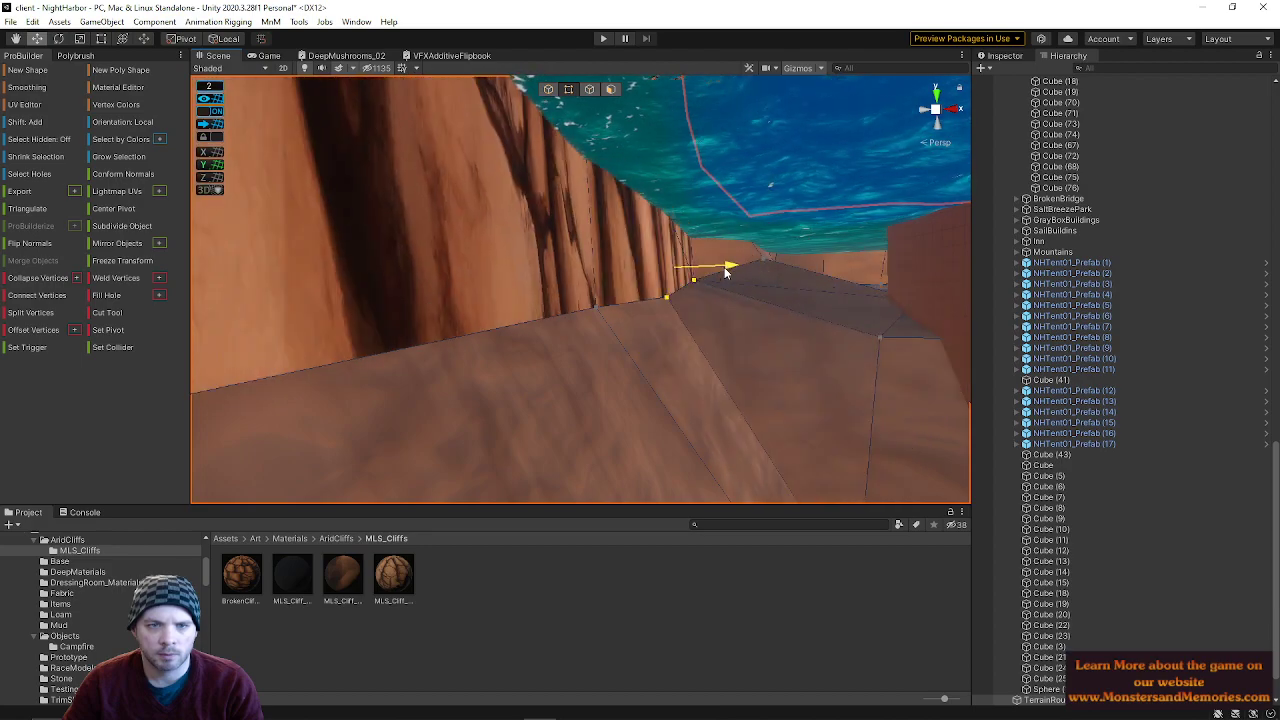
right_click_drag(578, 190, 574, 137)
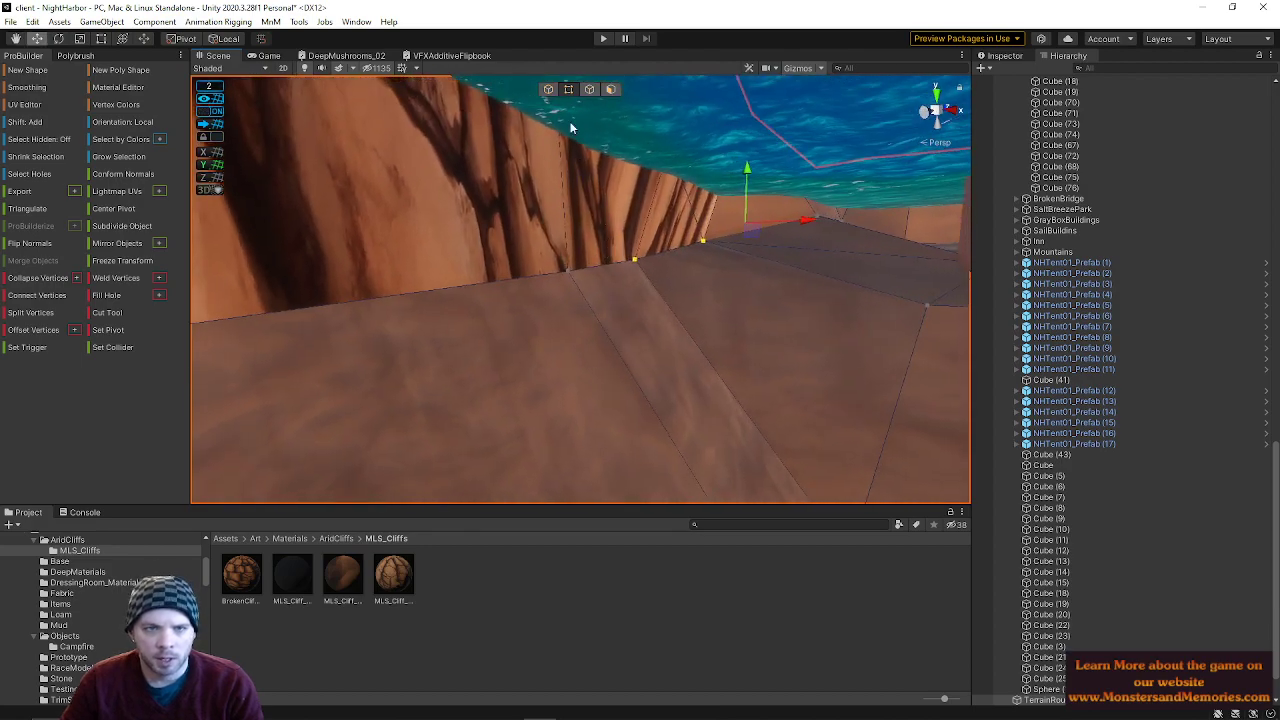
left_click_drag(724, 253, 803, 261)
- Select a seabed edge between the rock cliff and the harbor wall with the Scale tool active
right_click_drag(796, 259, 842, 226)
key("q")
right_click_drag(594, 421, 726, 376)
left_click_drag(617, 265, 516, 465)
key("r")
key("d")
right_click_drag(672, 413, 640, 370)
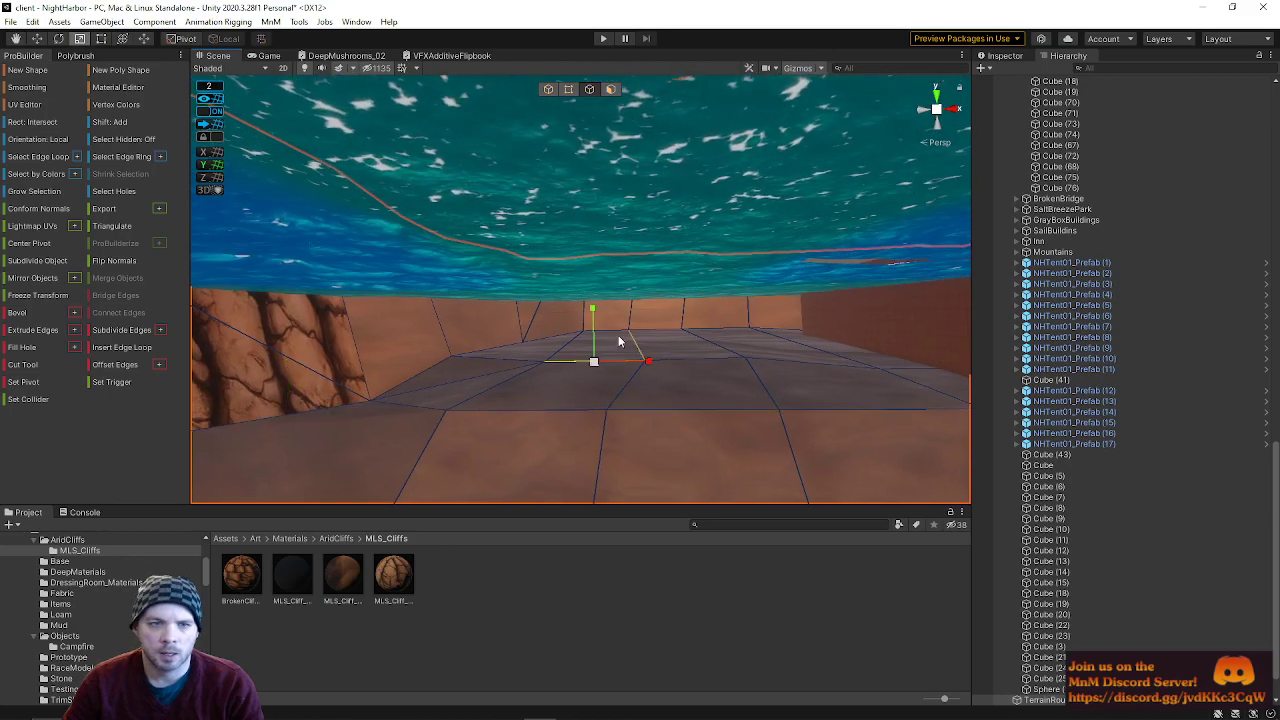
- Select the seabed faces between the cliff and the docks and flatten them by scaling along Y
left_click(611, 90)
left_click(497, 370, "shift")
left_click(499, 387, "shift")
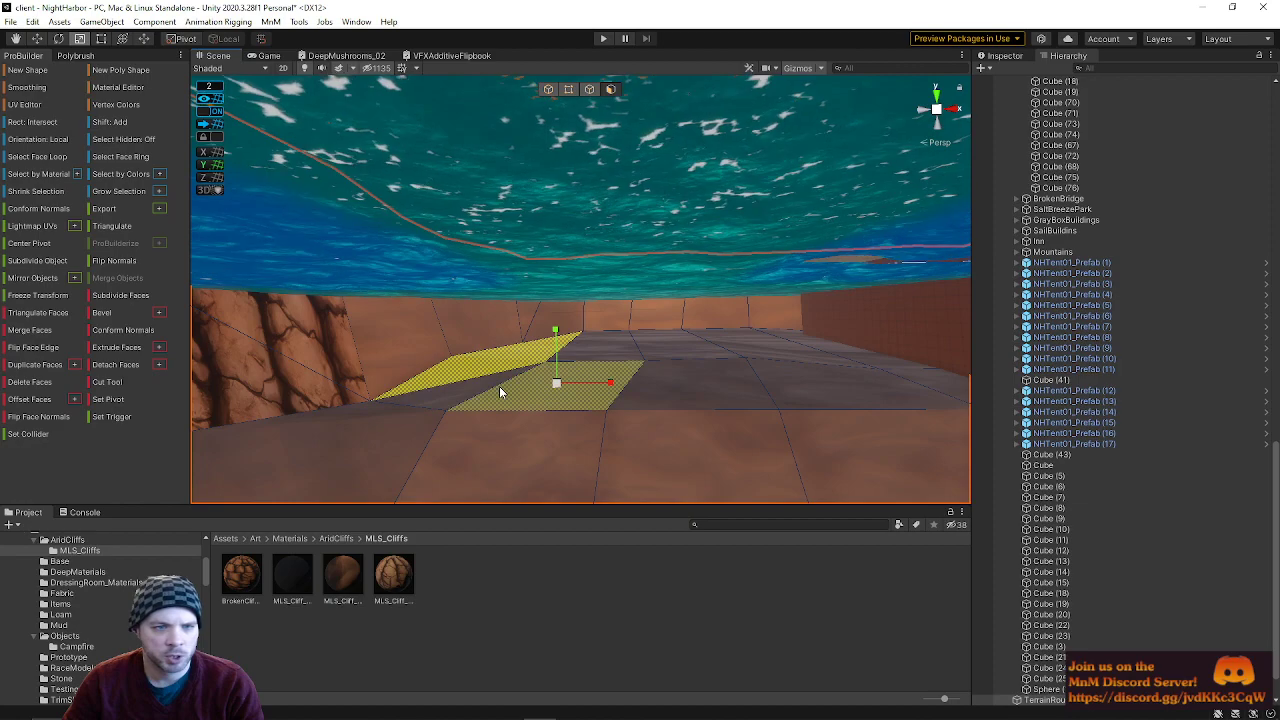
left_click(598, 351, "shift")
right_click_drag(741, 352, 788, 362)
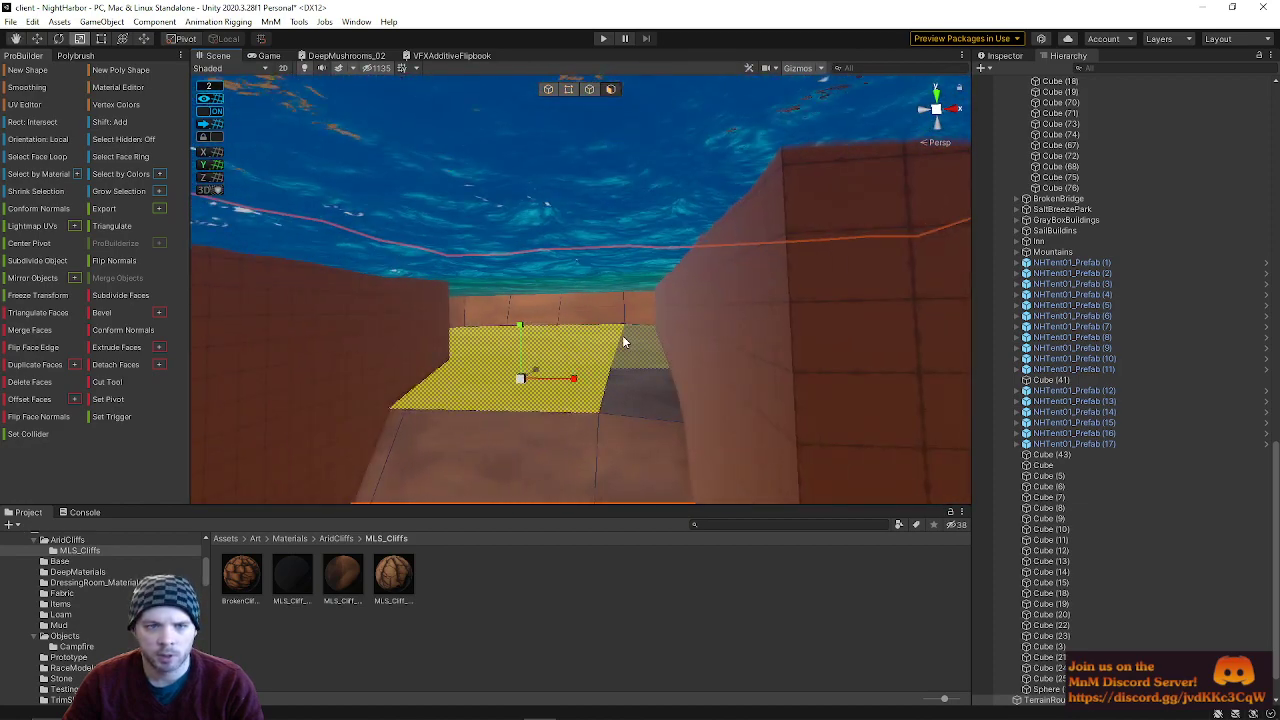
right_click_drag(637, 400, 740, 388)
key("d")
right_click_drag(701, 389, 671, 395)
left_click(561, 383, "shift")
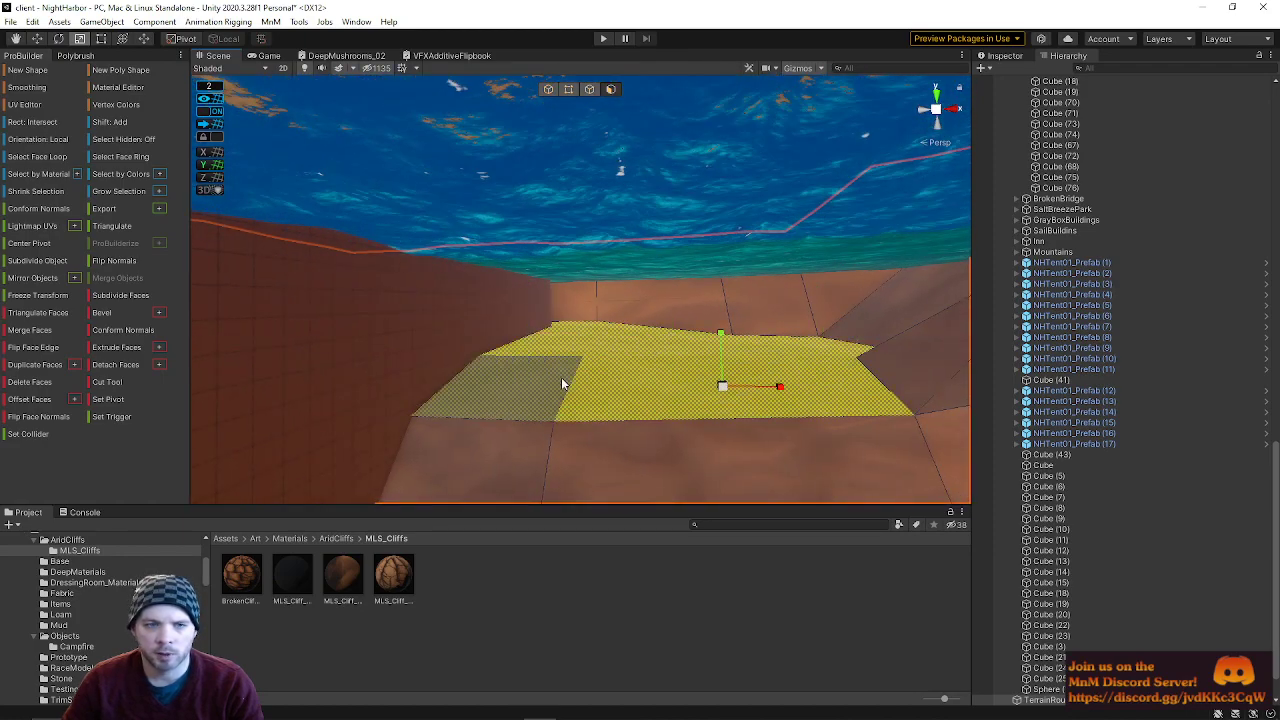
left_click_drag(439, 330, 445, 422)
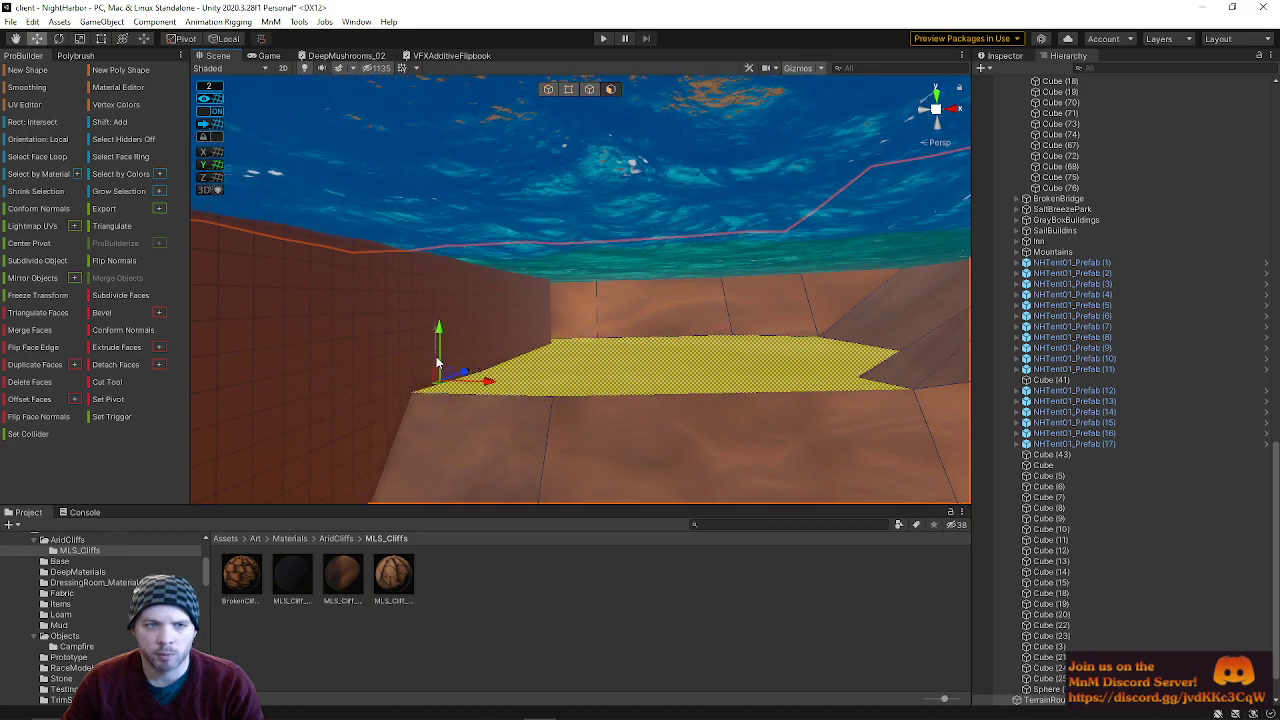
- Set the handle position to Center, reselect all the seabed faces around the docks, and lower them along Y
key("z")
left_click(436, 356)
left_click(586, 383)
left_click(750, 370, "shift")
right_click_drag(549, 391, 693, 398)
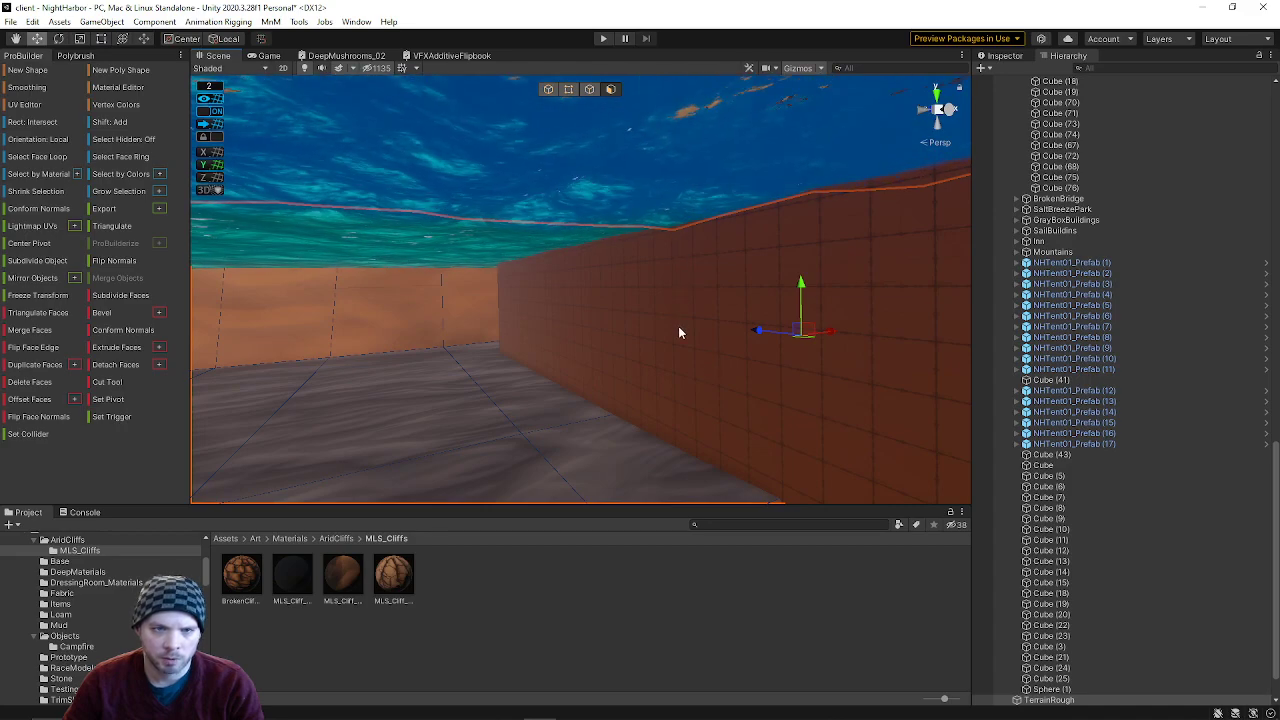
left_click(430, 456, "shift")
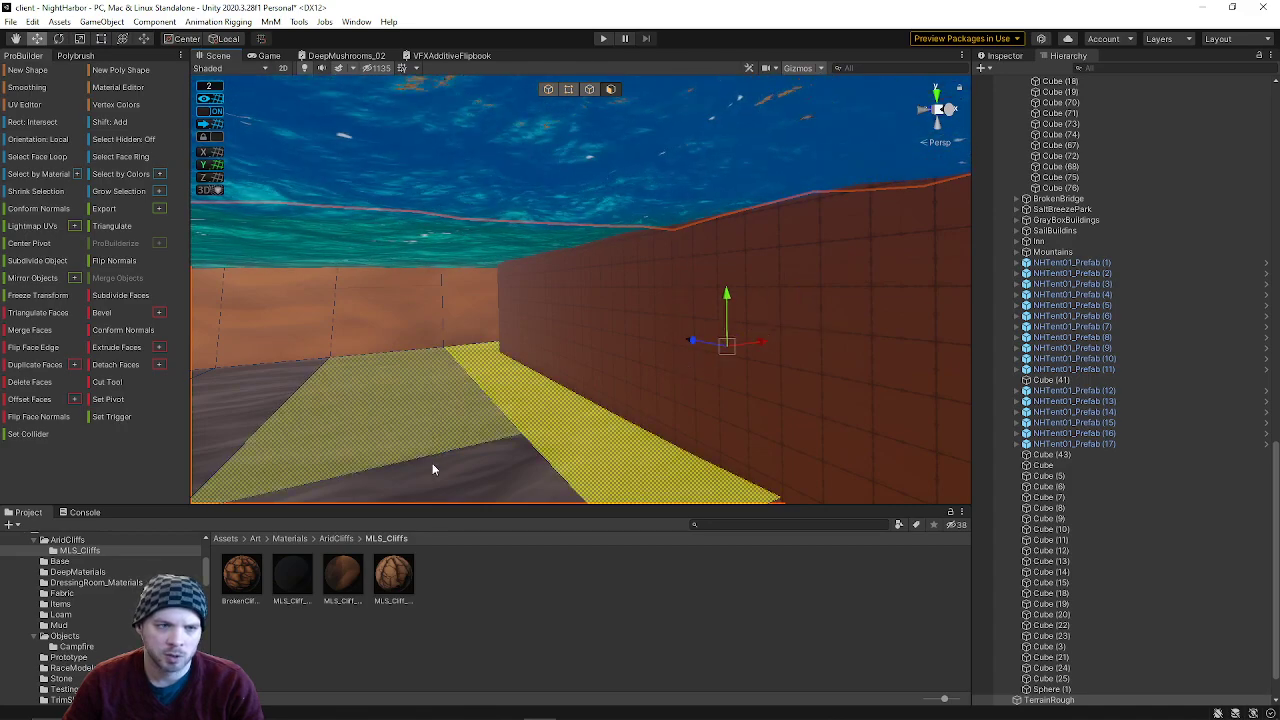
right_click_drag(267, 404, 300, 463)
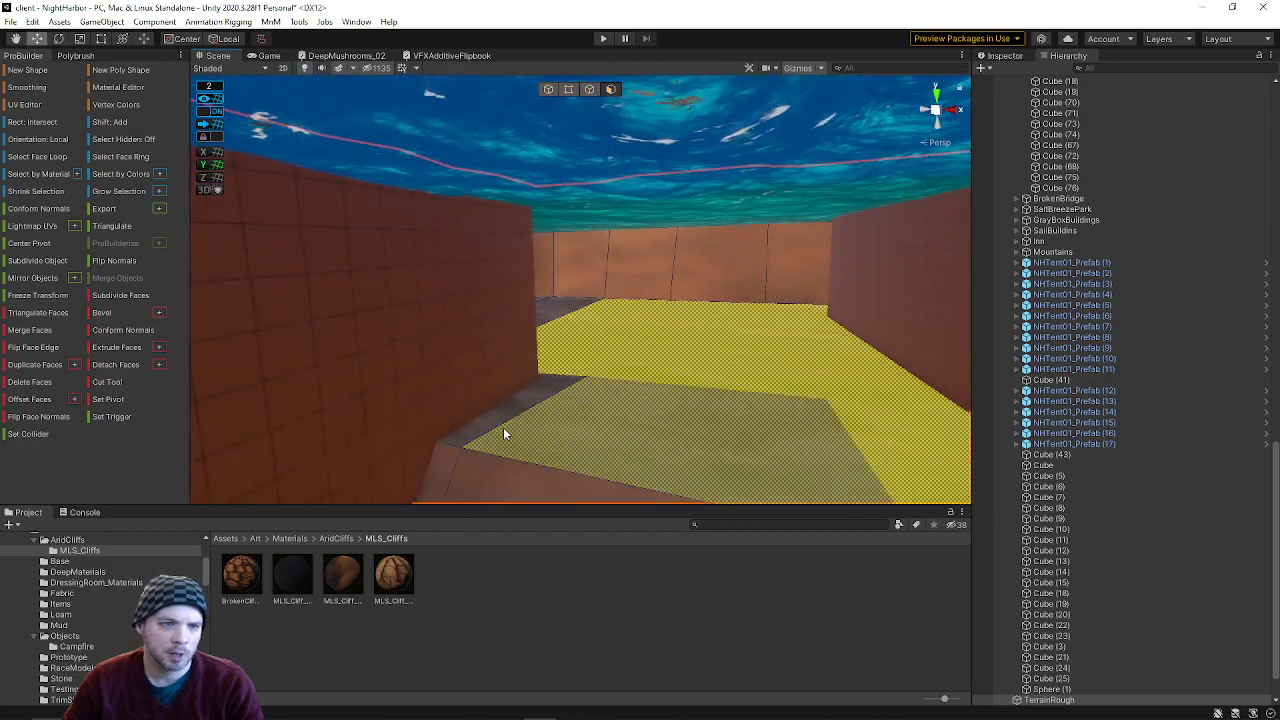
right_click_drag(543, 437, 600, 380)
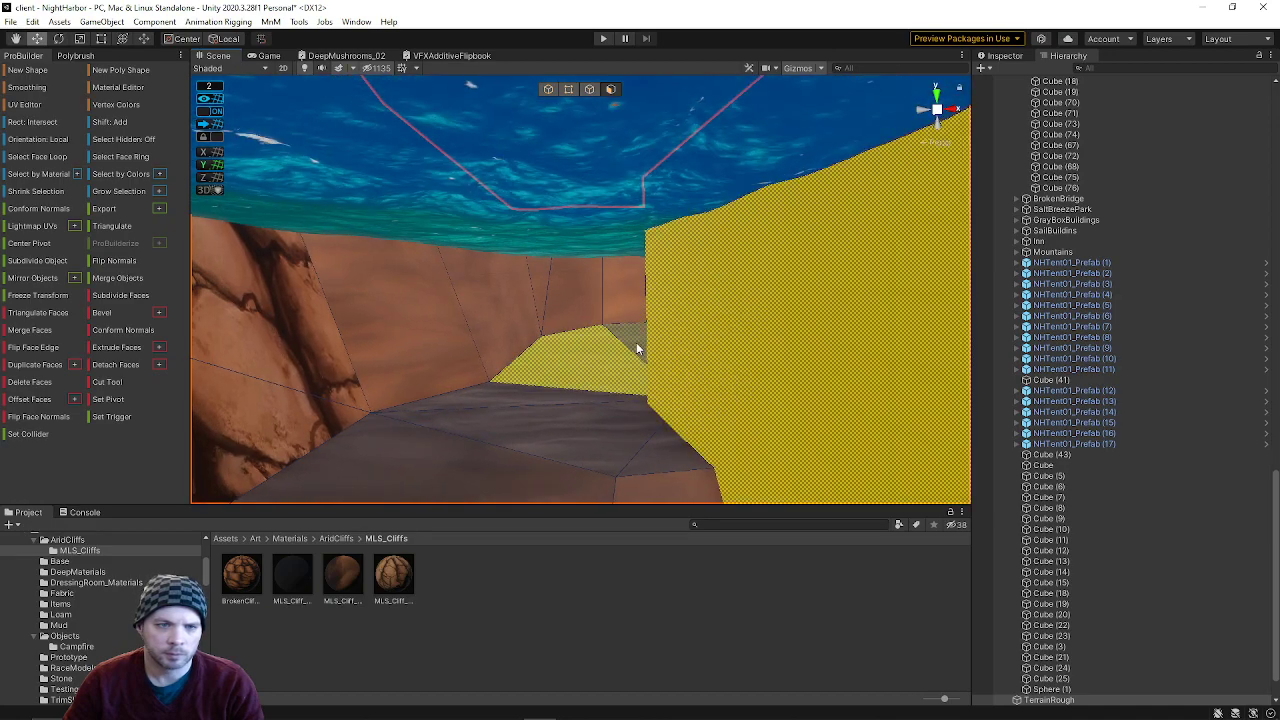
mouse_move(652, 454)
right_mouse_down()
mouse_move(786, 426)
mouse_move(654, 430)
right_mouse_up()
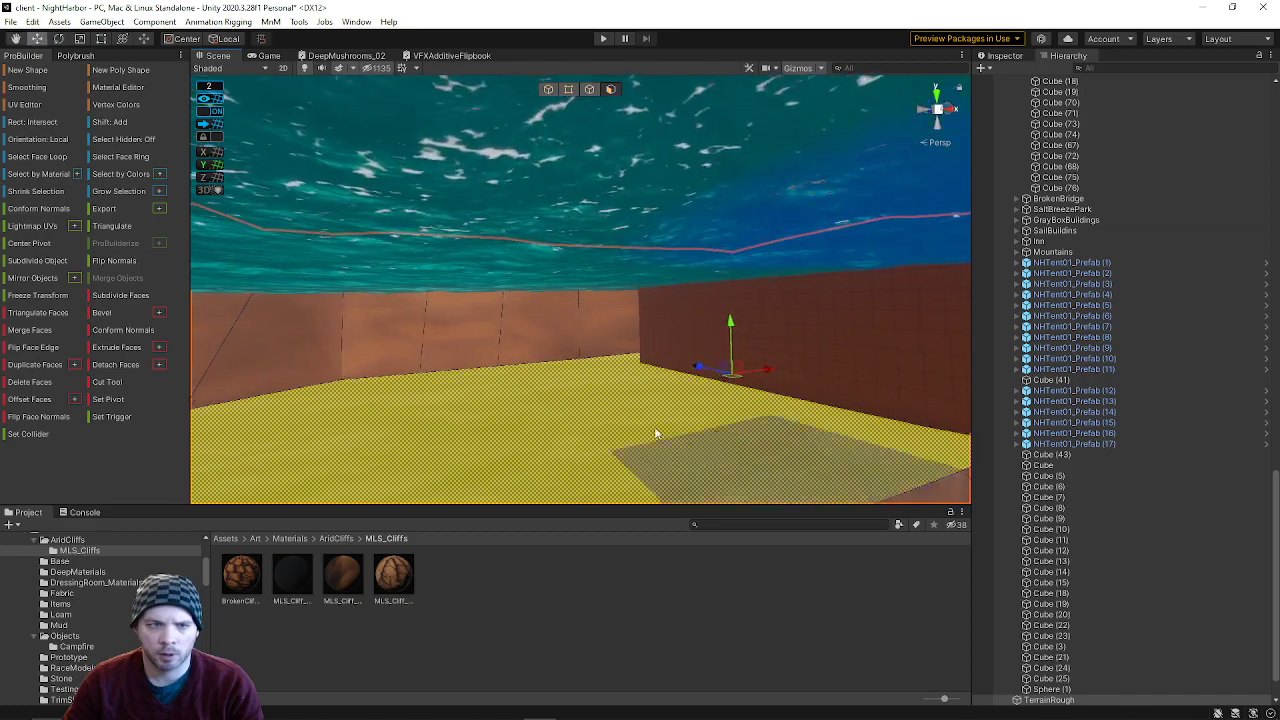
left_click(213, 126)
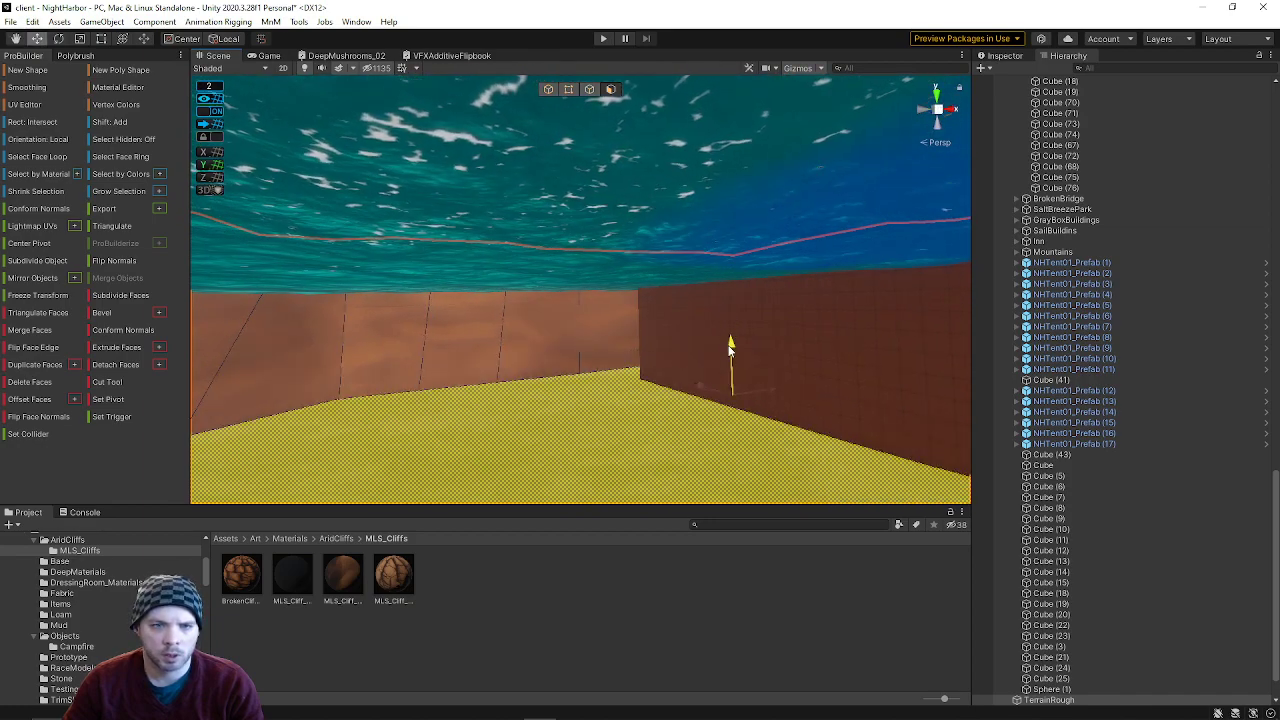
- Select the dock nearest the rock cliff as an object and adjust its height along Y with the snap increment reduced to 0.25
right_click_drag(686, 374, 530, 374)
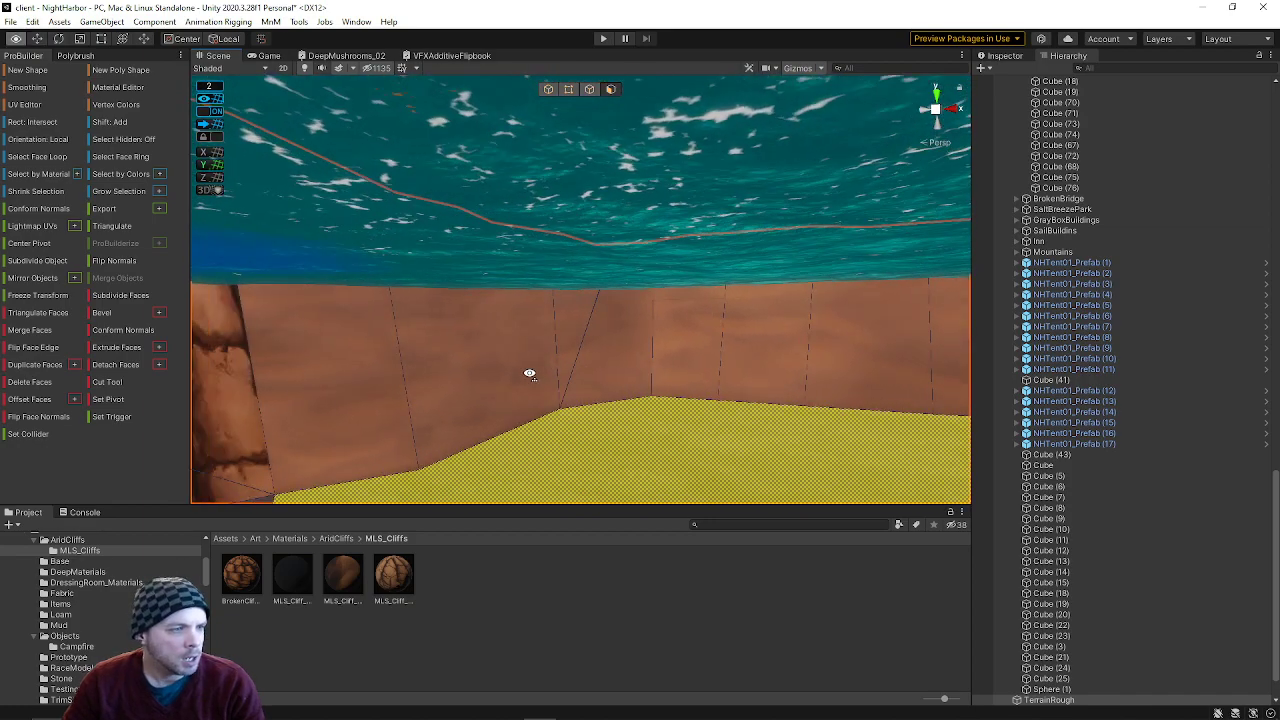
right_click_drag(526, 375, 450, 405)
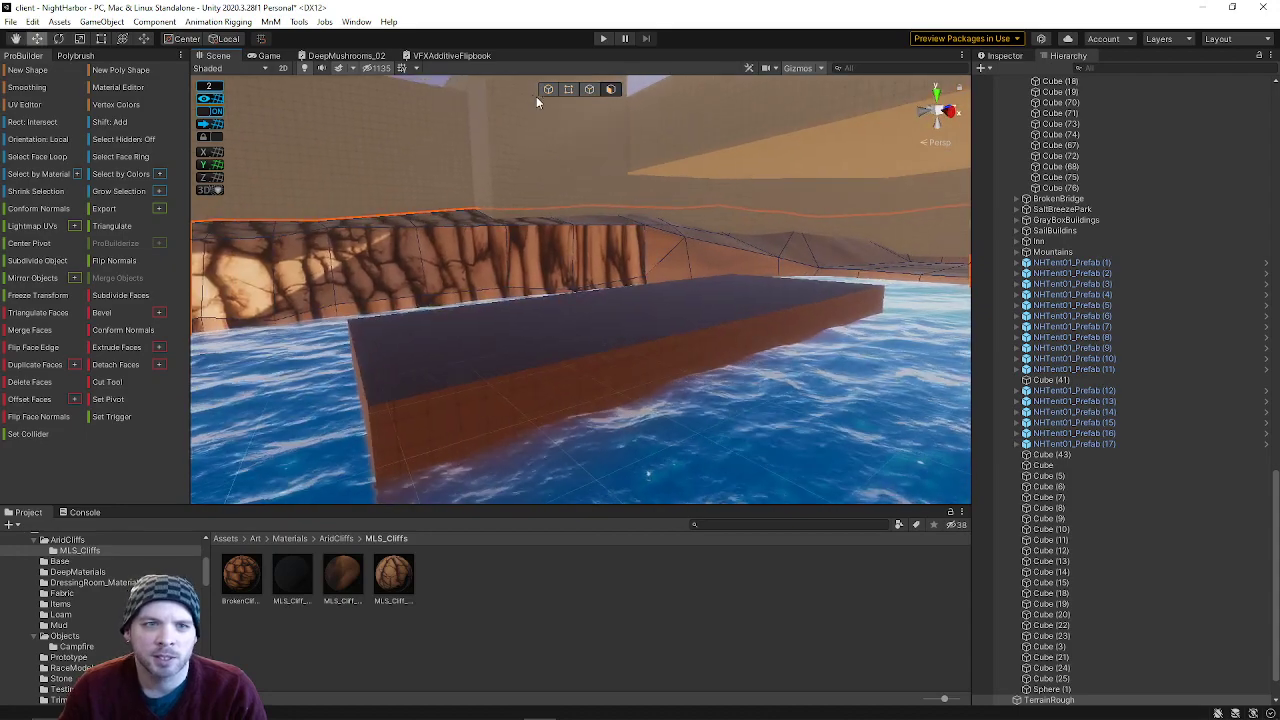
left_click(548, 89)
left_click(636, 339)
right_click_drag(636, 339, 571, 412)
right_click_drag(690, 331, 586, 427)
mouse_move(601, 408)
left_mouse_down()
mouse_move(601, 428)
mouse_move(601, 401)
left_mouse_up()
right_click_drag(617, 413, 726, 404)
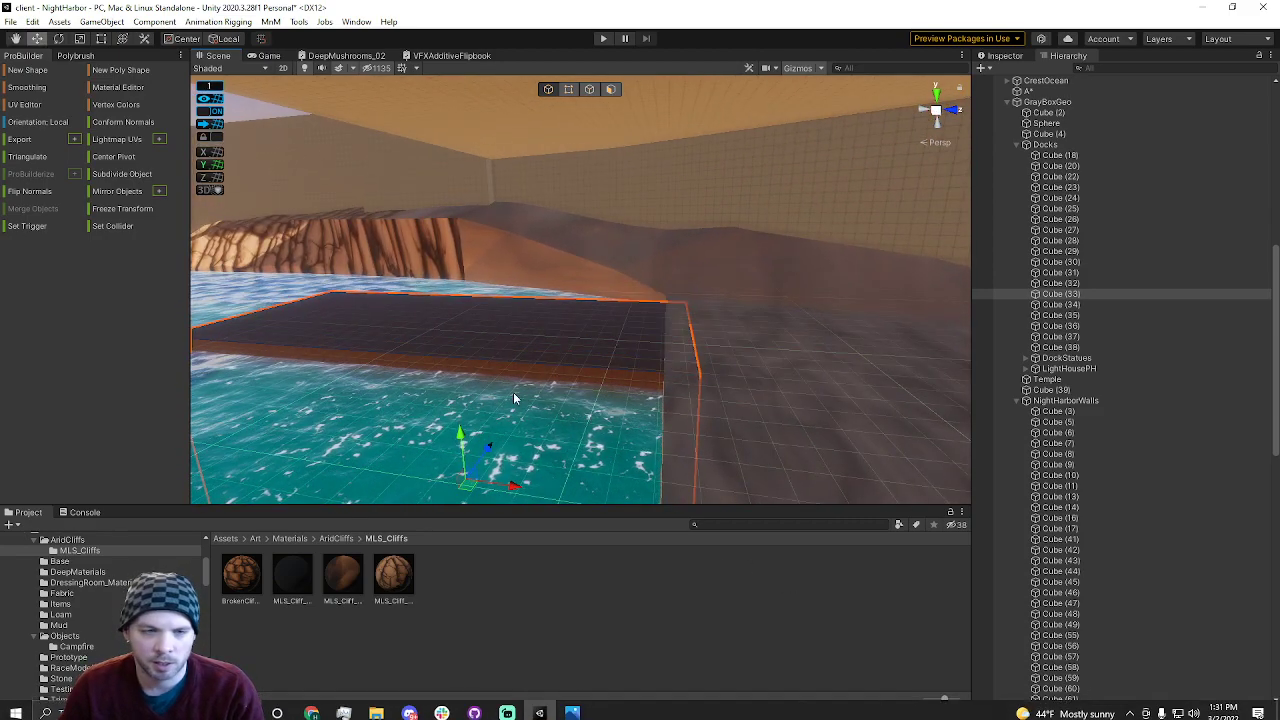
key("minus")
left_click_drag(460, 433, 460, 433)
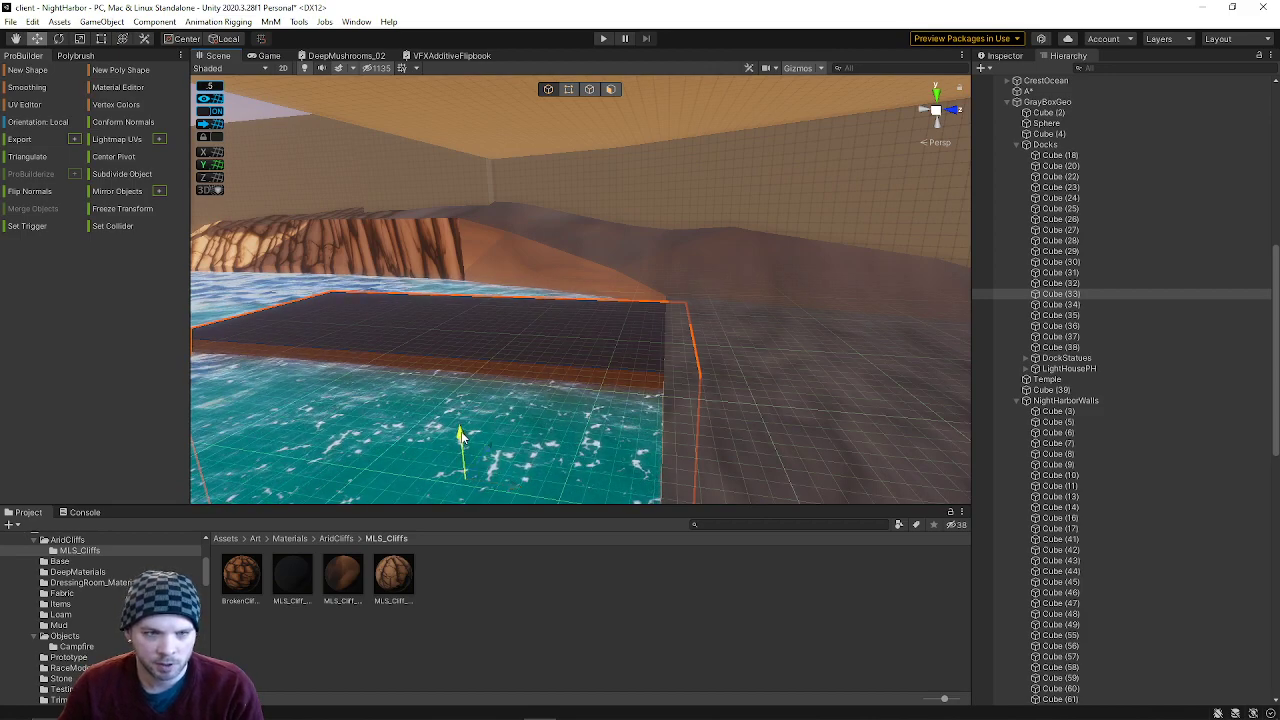
right_click_drag(500, 481, 390, 412)
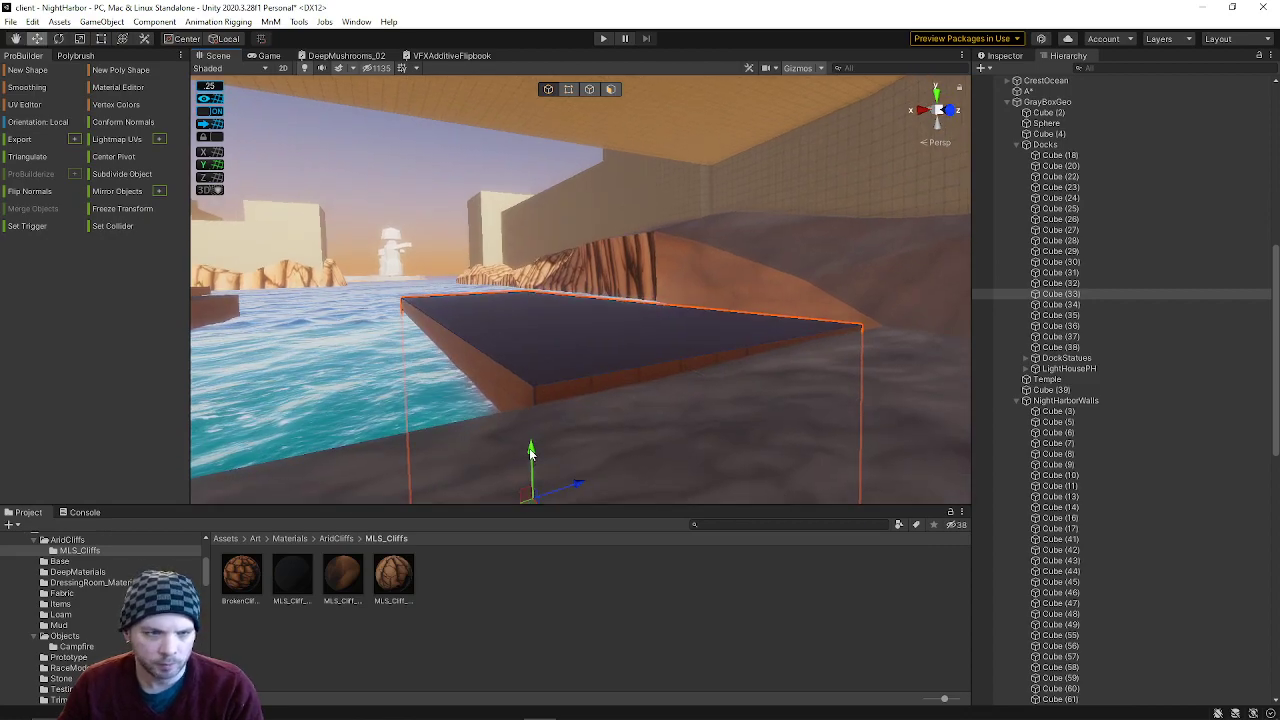
- Select the neighboring dock, Cube (34), and adjust its height along Y to suit the shoreline
right_click_drag(532, 456, 500, 372)
left_click(519, 316)
right_click_drag(519, 316, 679, 411)
left_click(451, 369)
left_click_drag(738, 423, 667, 432)
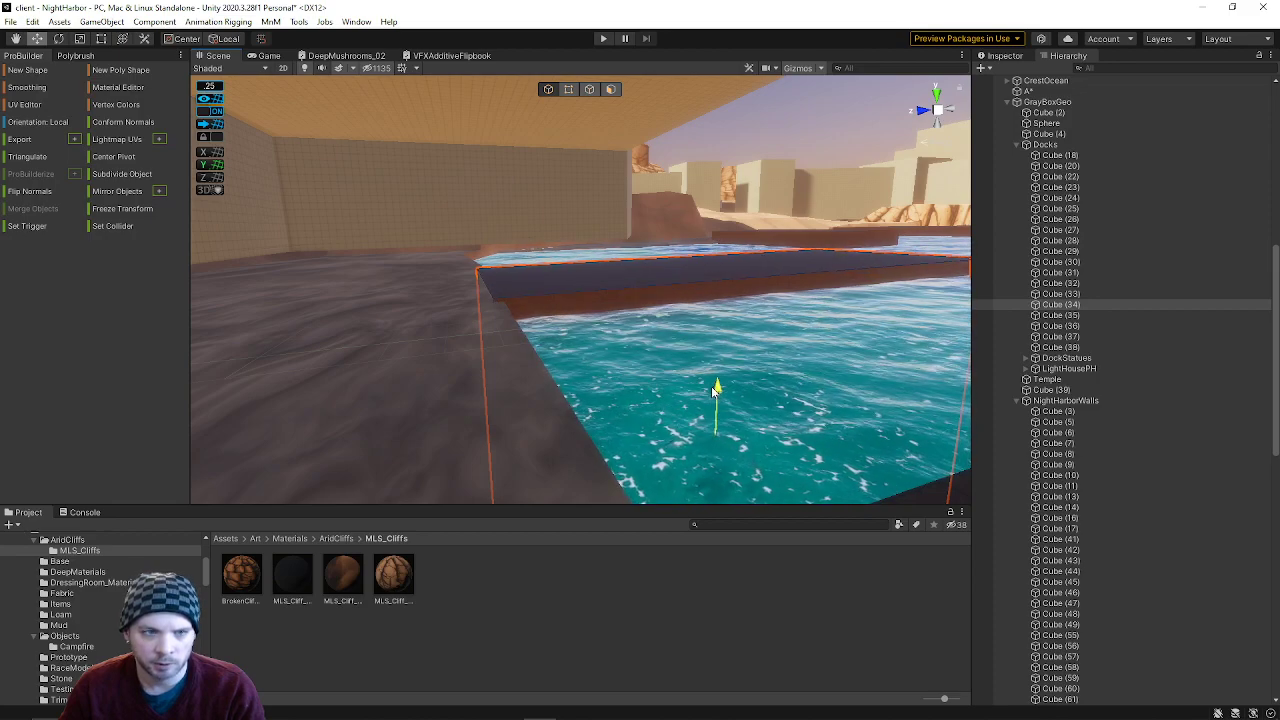
right_click_drag(700, 417, 663, 408)
scroll(620, 350, "up", 3)
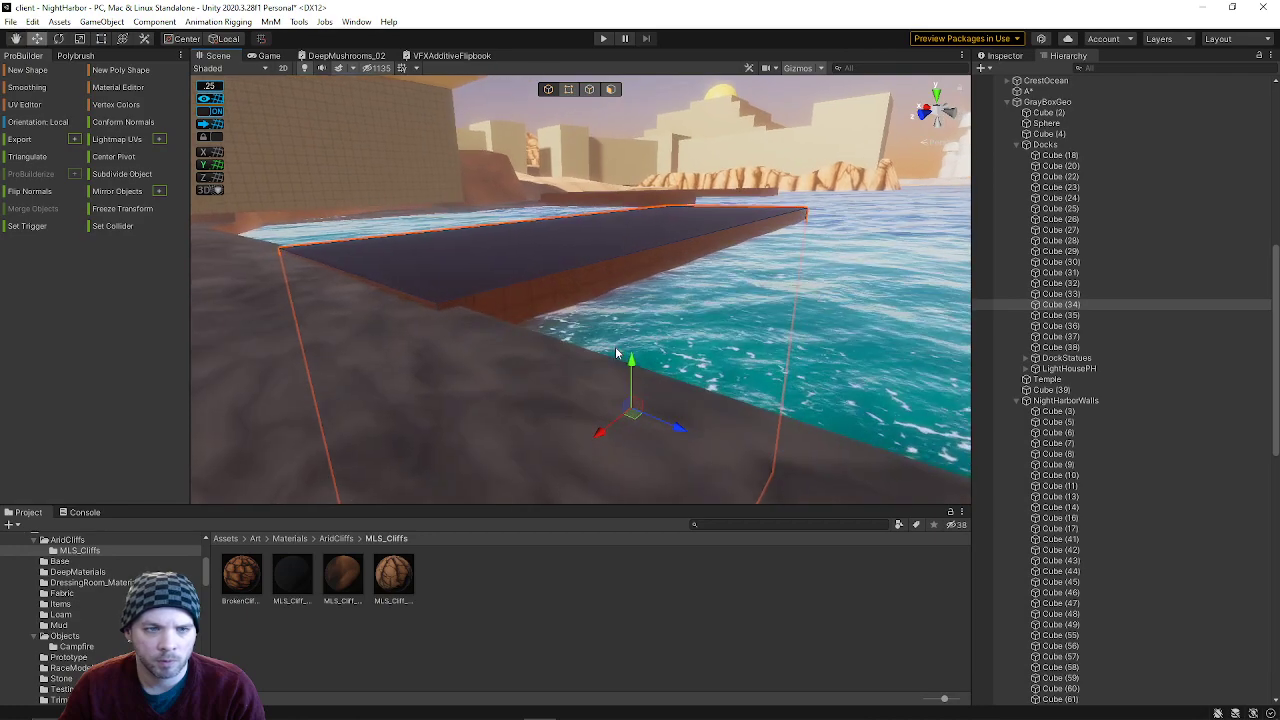
- Select the terrain's shoreline ledge face beside the harbor wall in face mode and adjust its height along Y
right_click_drag(611, 353, 605, 132)
left_click(746, 274)
left_click(566, 325)
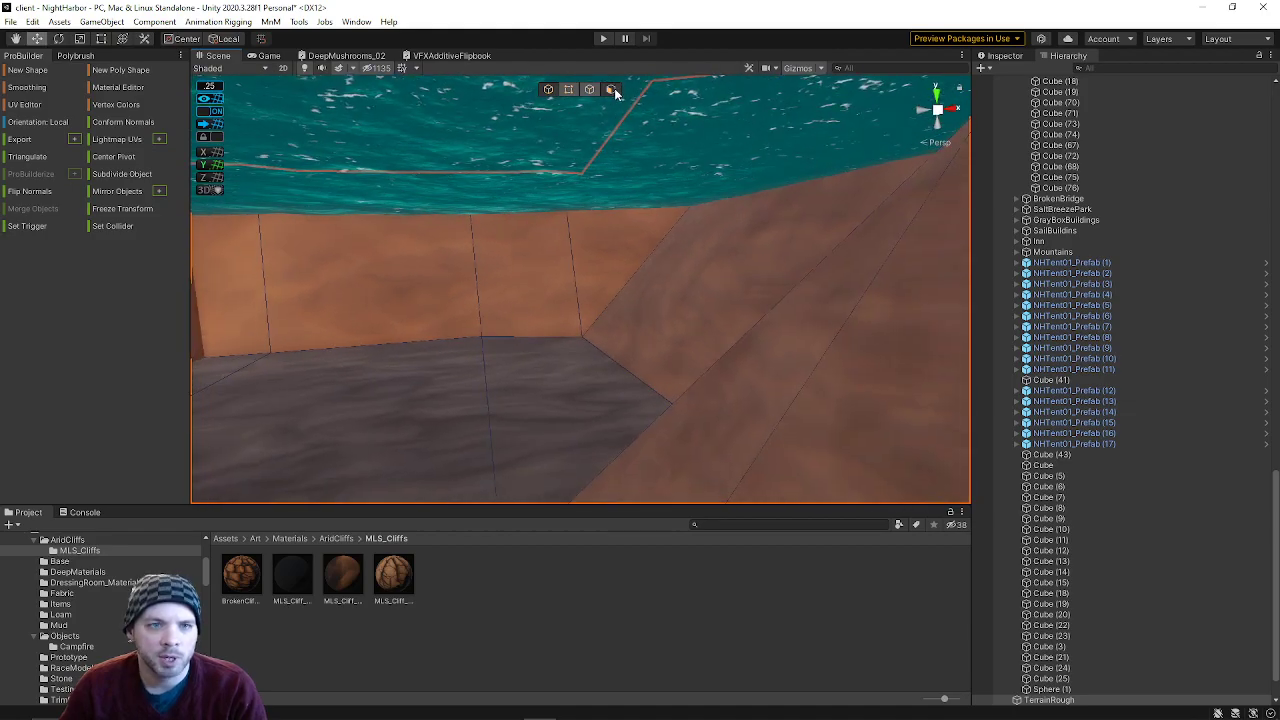
left_click(611, 89)
left_click(560, 395)
right_click_drag(560, 395, 630, 410)
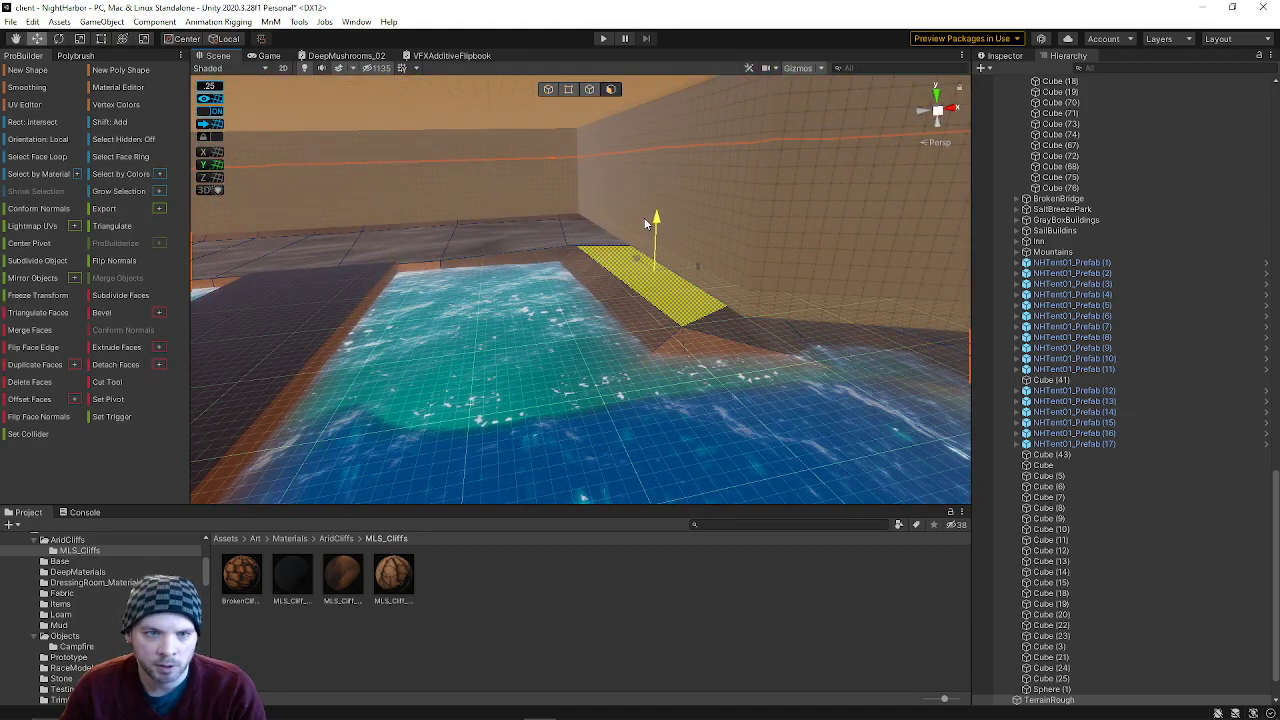
- Flatten the shoreline ledge face beneath the harbor wall by scaling it along Y
right_click_drag(638, 224, 1122, 374)
key("r")
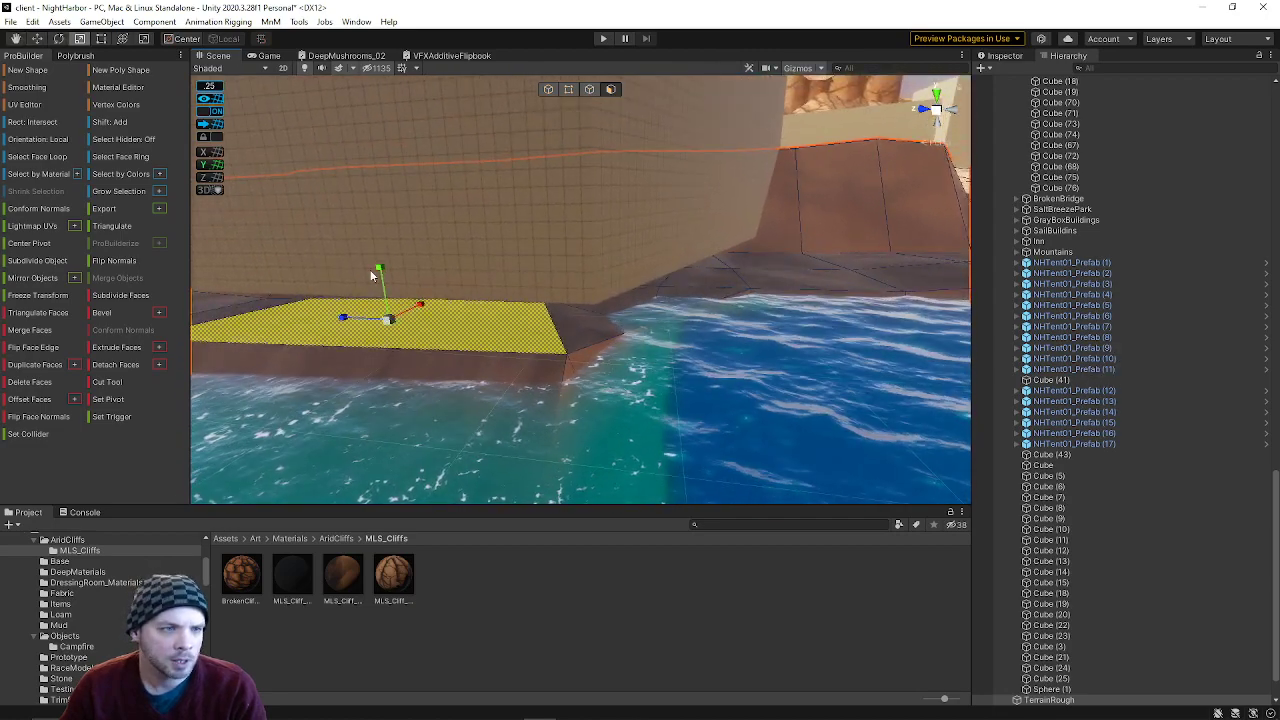
left_click_drag(379, 267, 383, 298)
mouse_move(383, 298)
right_mouse_down()
mouse_move(340, 283)
mouse_move(366, 283)
right_mouse_up()
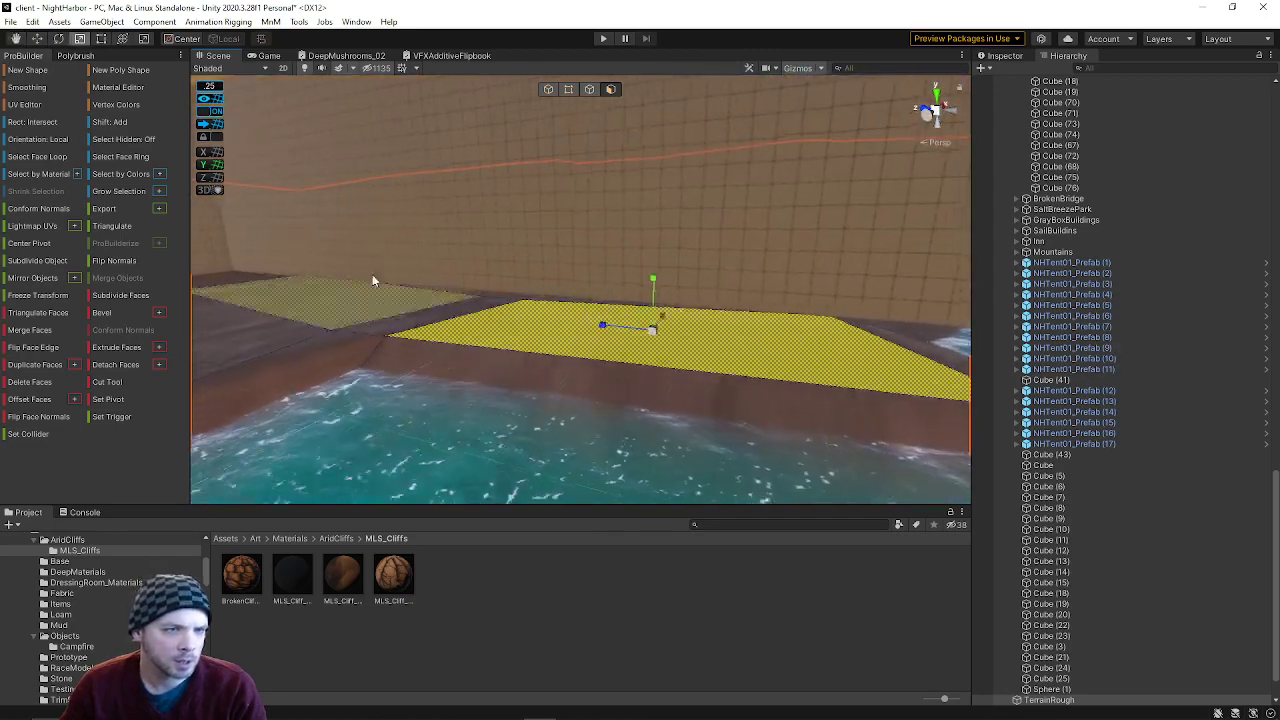
- Select the large harbor wall behind the docks and its bottom vertices, with hidden-element selection turned on
right_click_drag(428, 211, 508, 170)
left_click(510, 166)
left_click(568, 89)
right_click_drag(552, 112, 551, 171)
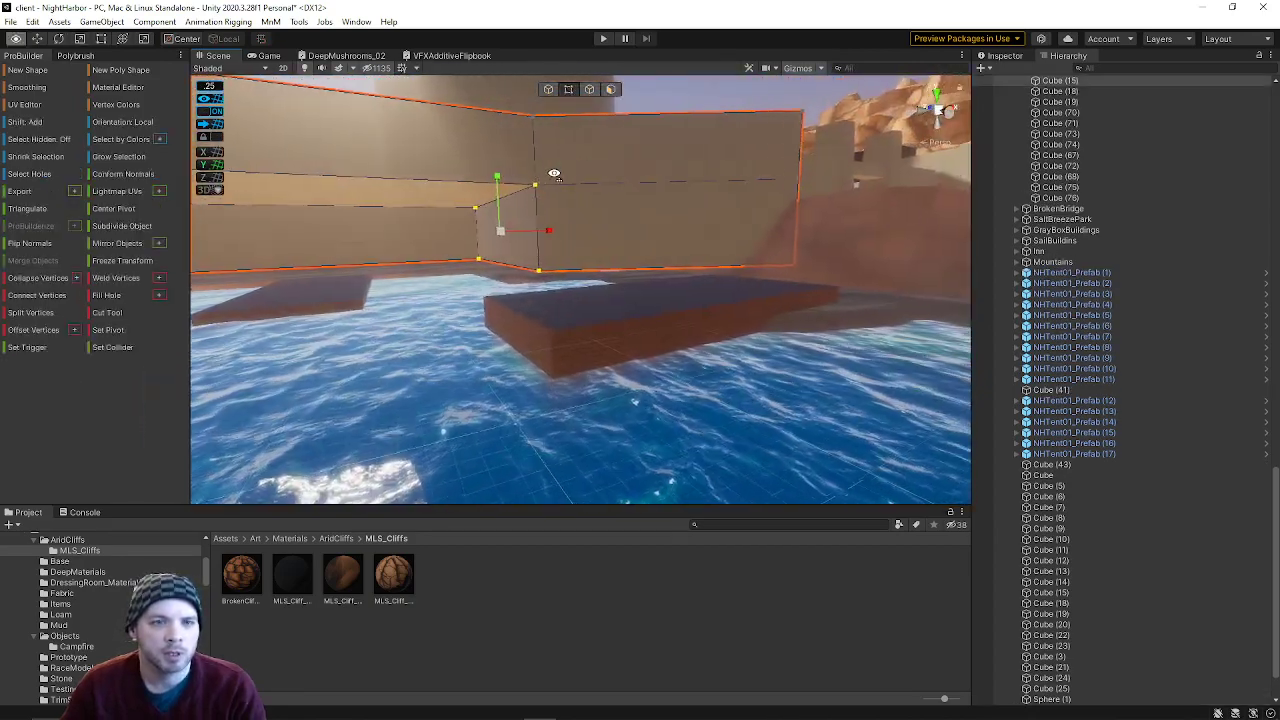
left_click_drag(445, 237, 889, 320)
right_click_drag(889, 320, 635, 298)
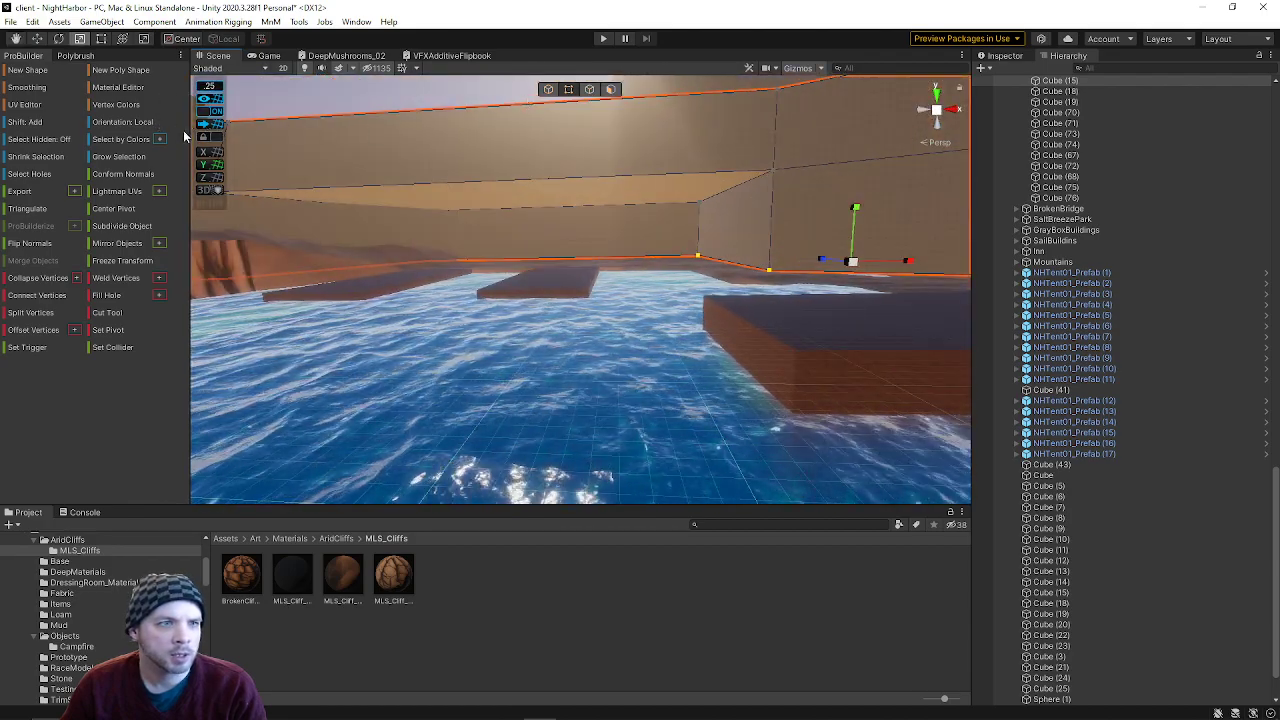
right_click_drag(690, 290, 654, 286)
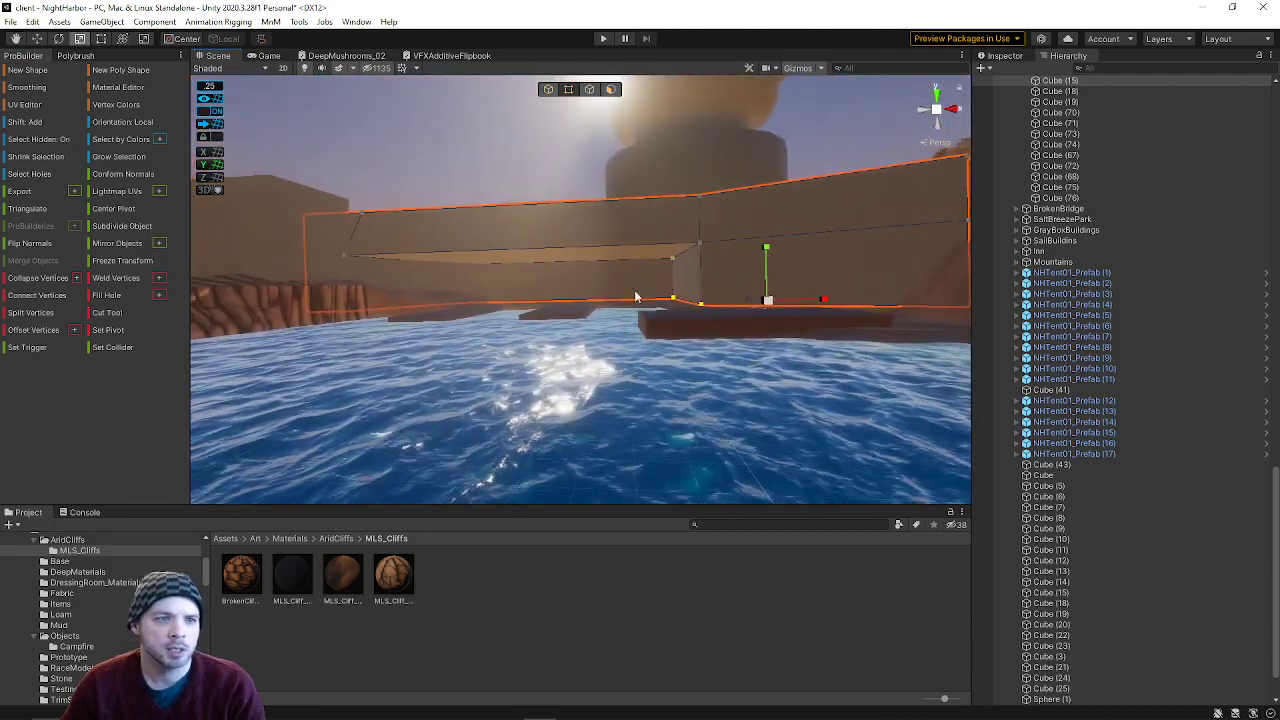
right_click_drag(968, 395, 760, 344)
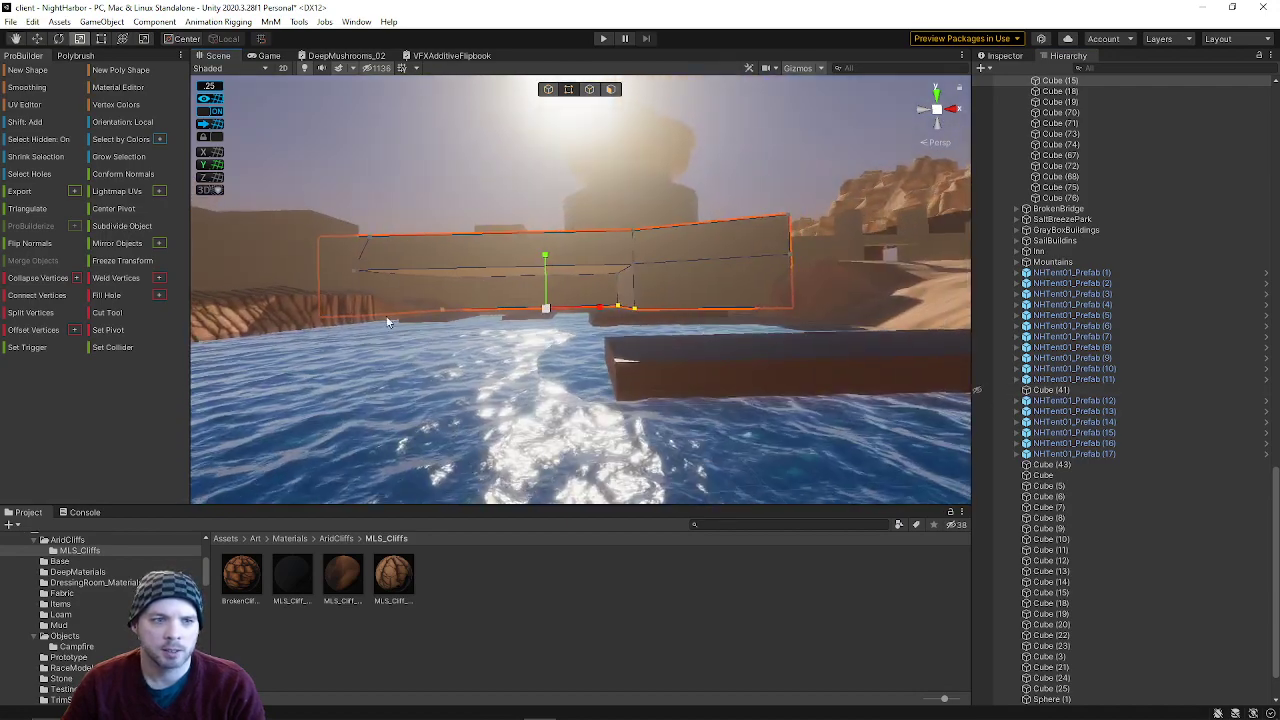
- Move the harbor wall's bottom vertices down along Y and raise the snap increment to 4
key("w")
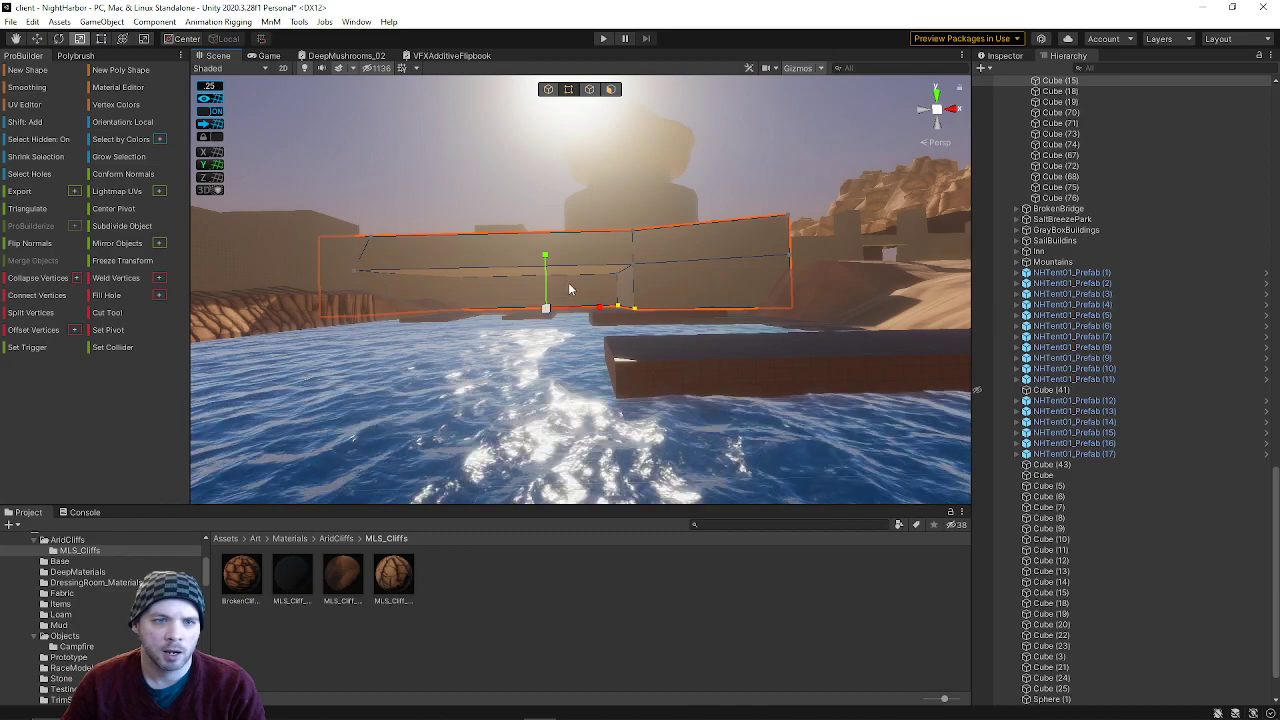
mouse_move(542, 267)
left_mouse_down()
mouse_move(542, 255)
mouse_move(546, 277)
left_mouse_up()
key("=")
key("equal")
key("equal")
key("equal")
mouse_move(634, 314)
right_mouse_down()
mouse_move(634, 289)
mouse_move(586, 254)
mouse_move(623, 343)
mouse_move(617, 297)
mouse_move(677, 277)
mouse_move(619, 304)
right_mouse_up()
left_click(563, 243)
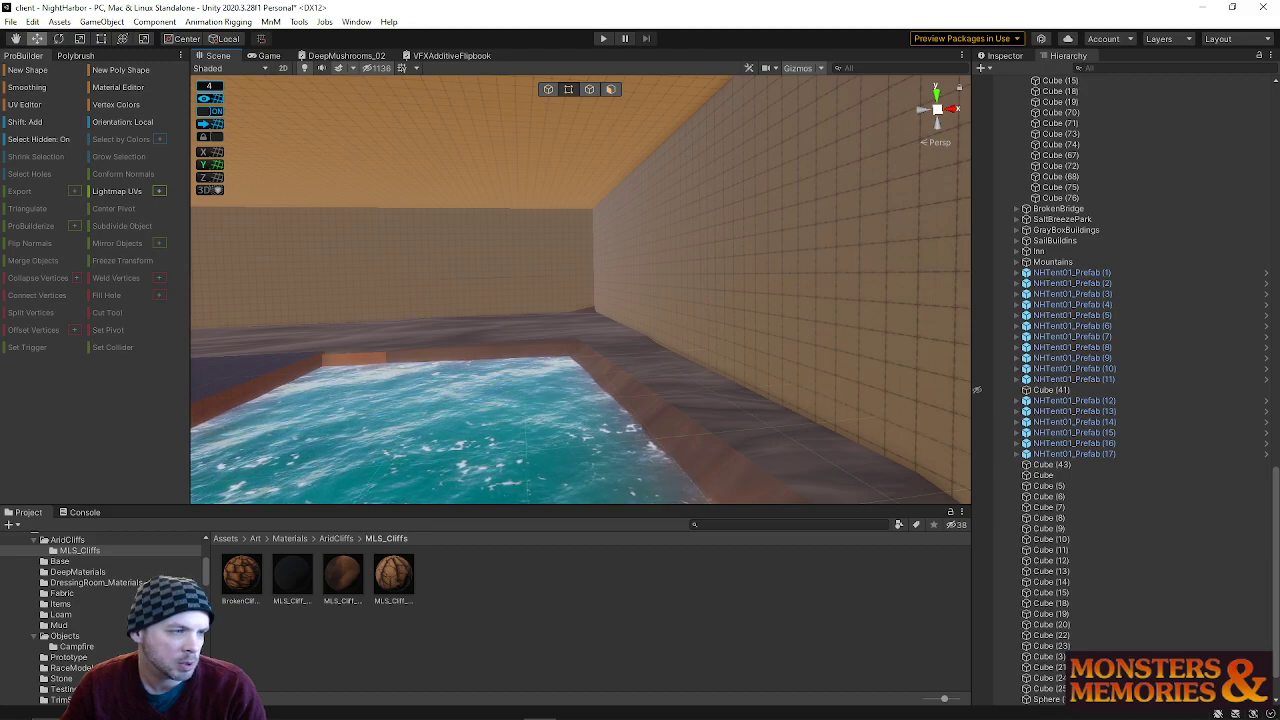
- Select the water-side end face of dock Cube (34) and pull it toward the shore to shorten the dock
right_click_drag(424, 402, 237, 296)
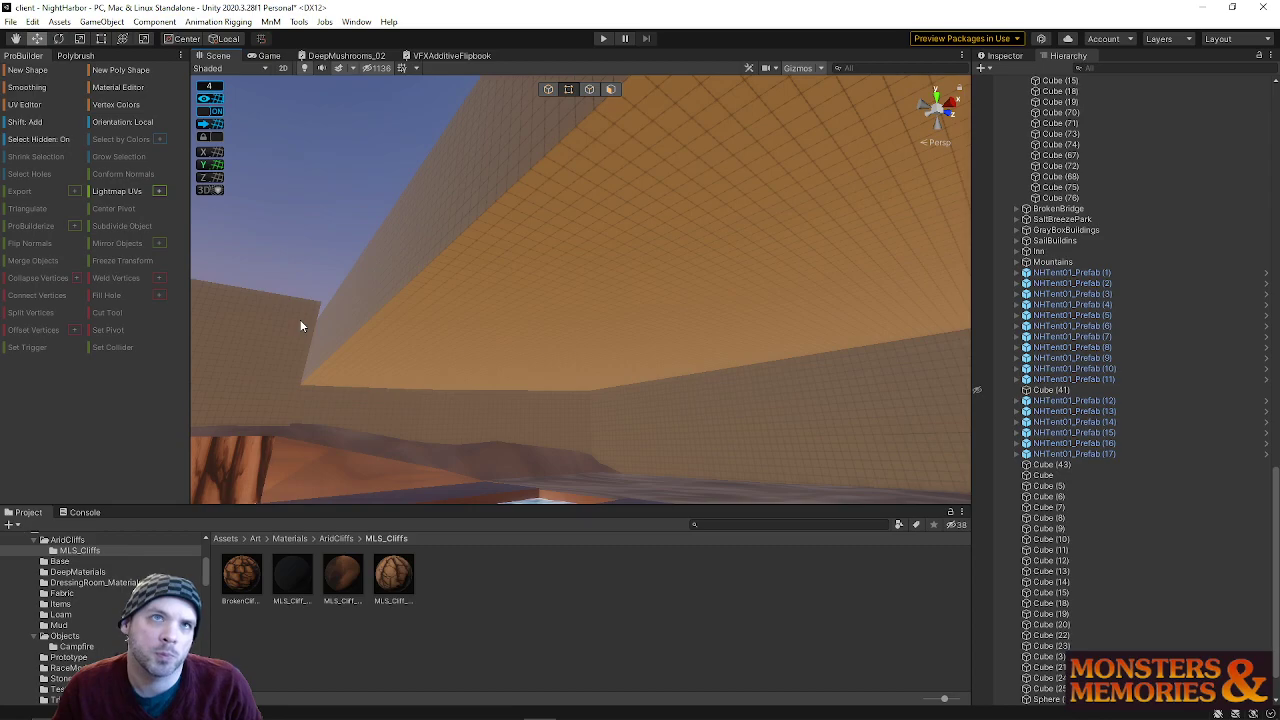
right_click_drag(323, 243, 474, 396)
left_click(553, 372)
left_click(610, 89)
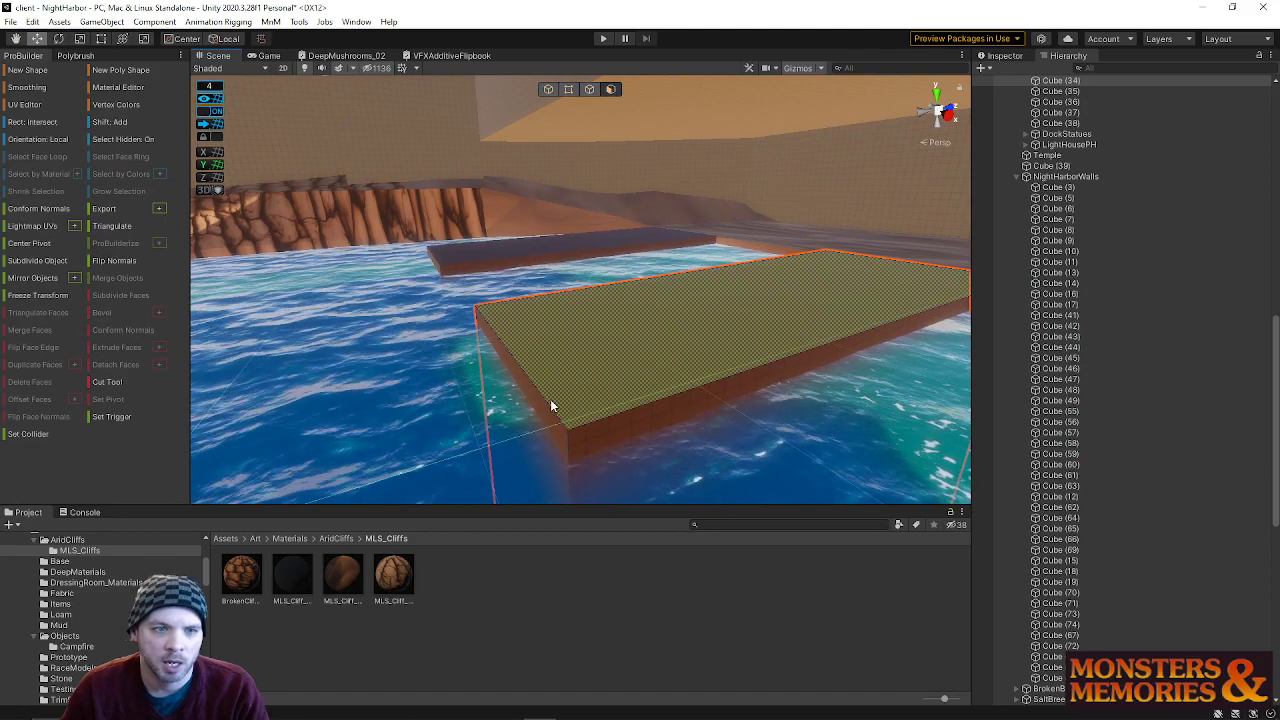
left_click(550, 436)
right_click_drag(550, 436, 538, 514)
left_click_drag(623, 378, 812, 334)
right_click_drag(790, 348, 704, 300)
left_click_drag(592, 412, 626, 418)
right_click_drag(627, 418, 726, 412)
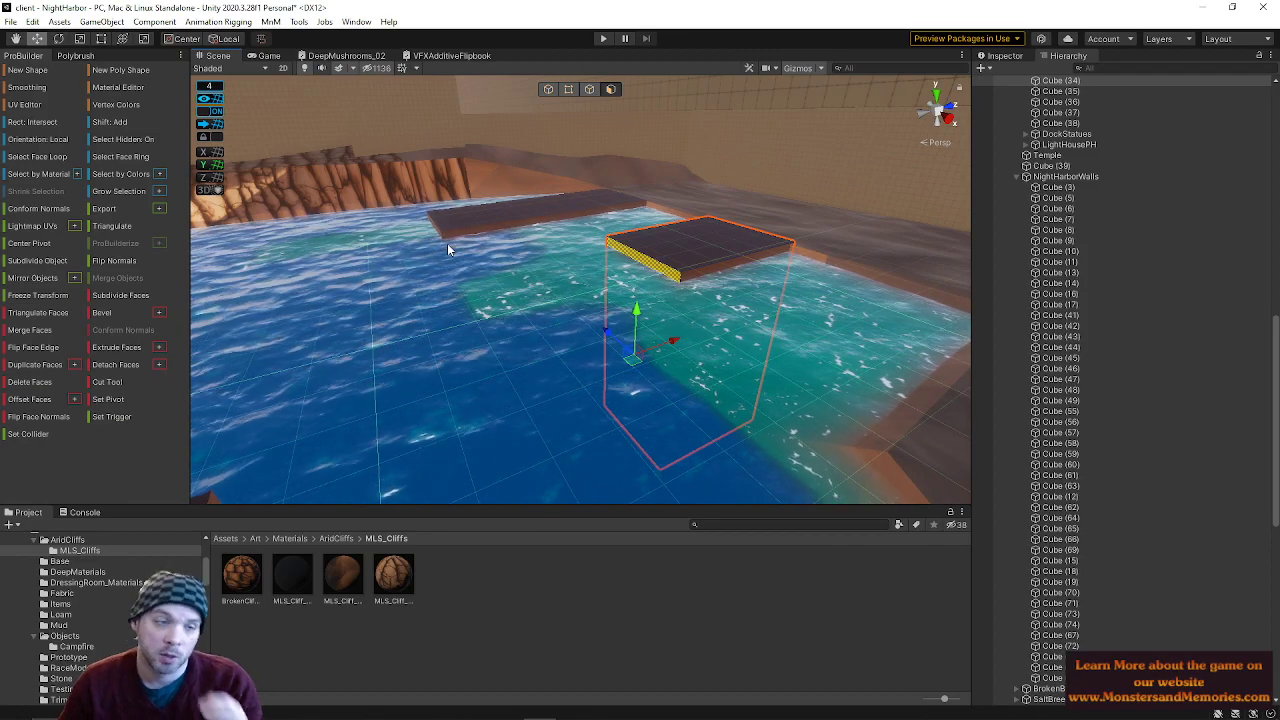
- Move the terrain slope's edge and an underwater base vertex beside the rock cliff along X
right_click_drag(559, 332, 676, 241)
left_click(650, 320)
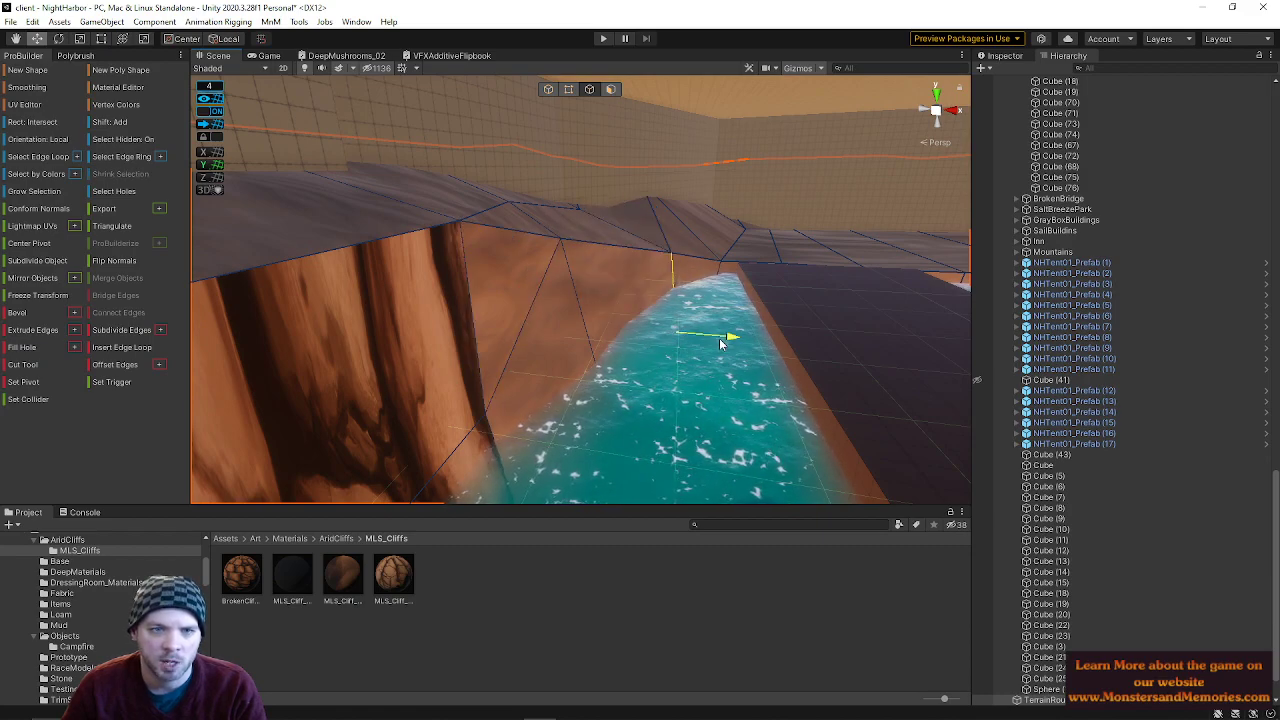
right_click_drag(604, 385, 600, 260)
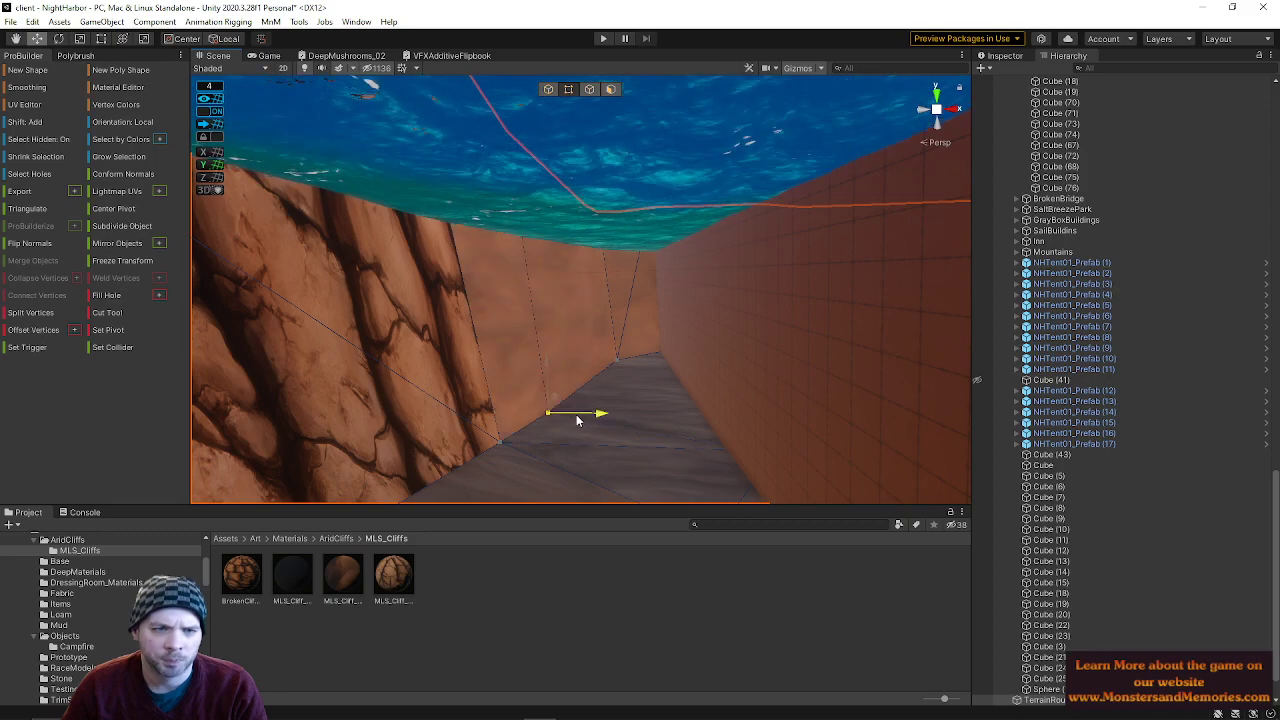
- Select the single underwater vertex at the slope's base next to the cliff and move it away from the cliff
right_click_drag(597, 389, 707, 400)
left_click_drag(708, 454, 691, 441)
right_click_drag(691, 441, 811, 412)
left_click_drag(730, 391, 780, 454)
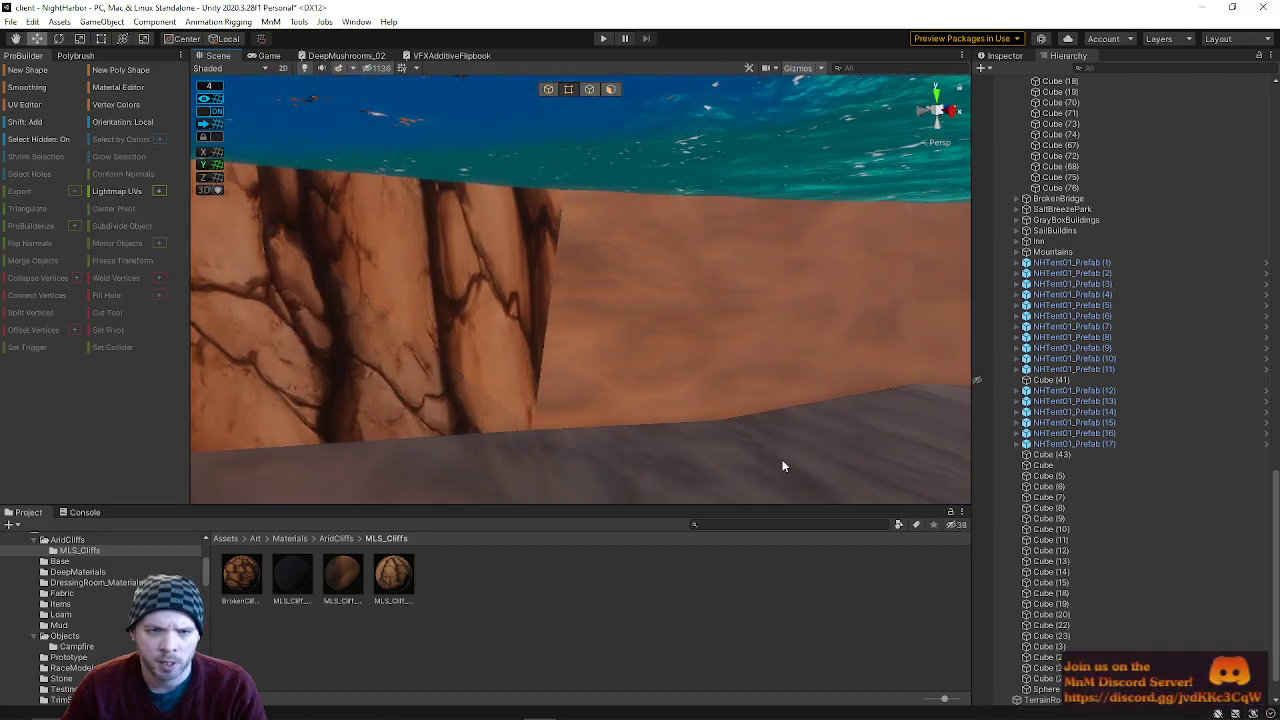
left_click(717, 418)
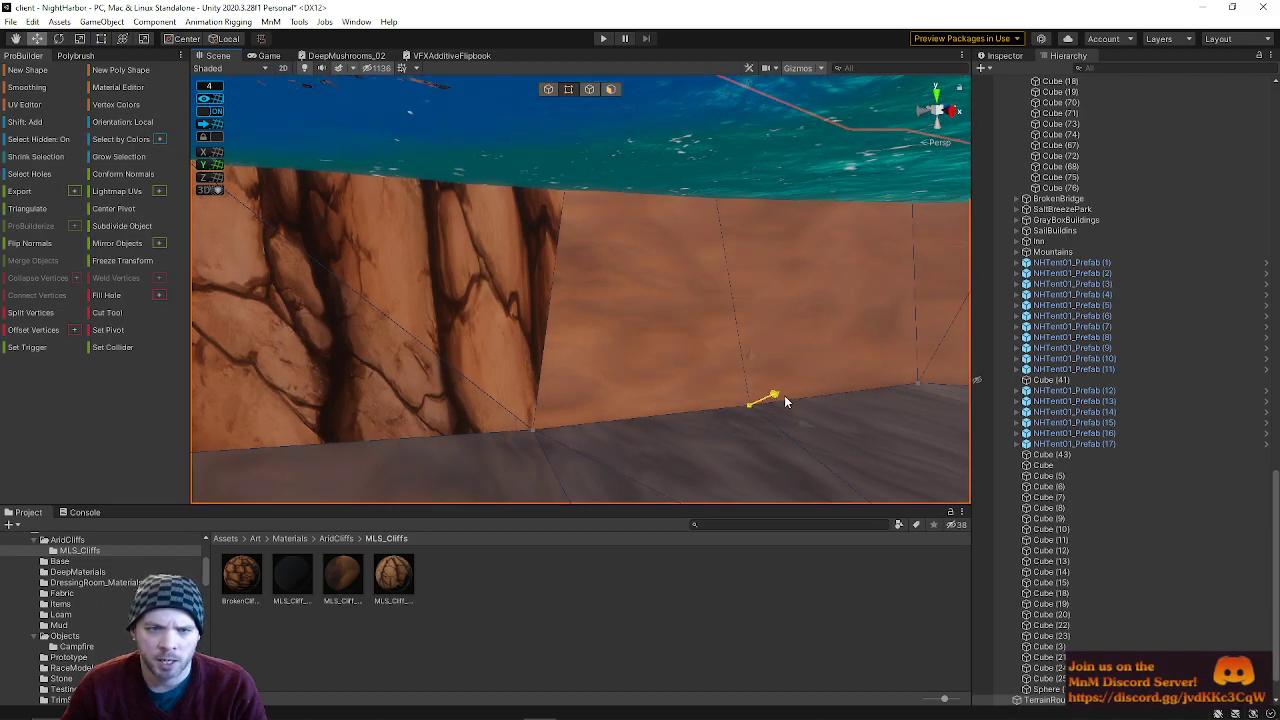
- Select individual underwater vertices along the base of the basin's rock wall near the corner and move them along X
right_click_drag(806, 407, 742, 452)
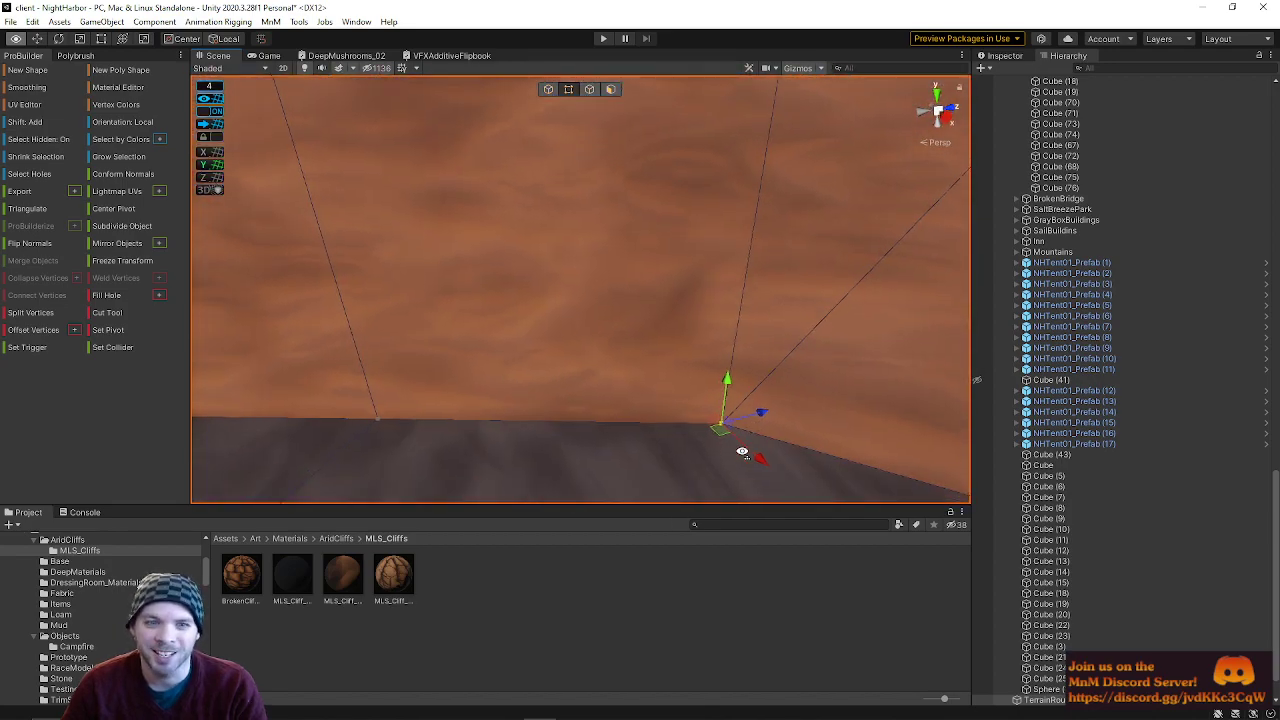
left_click_drag(737, 423, 799, 393)
right_click_drag(634, 387, 866, 365)
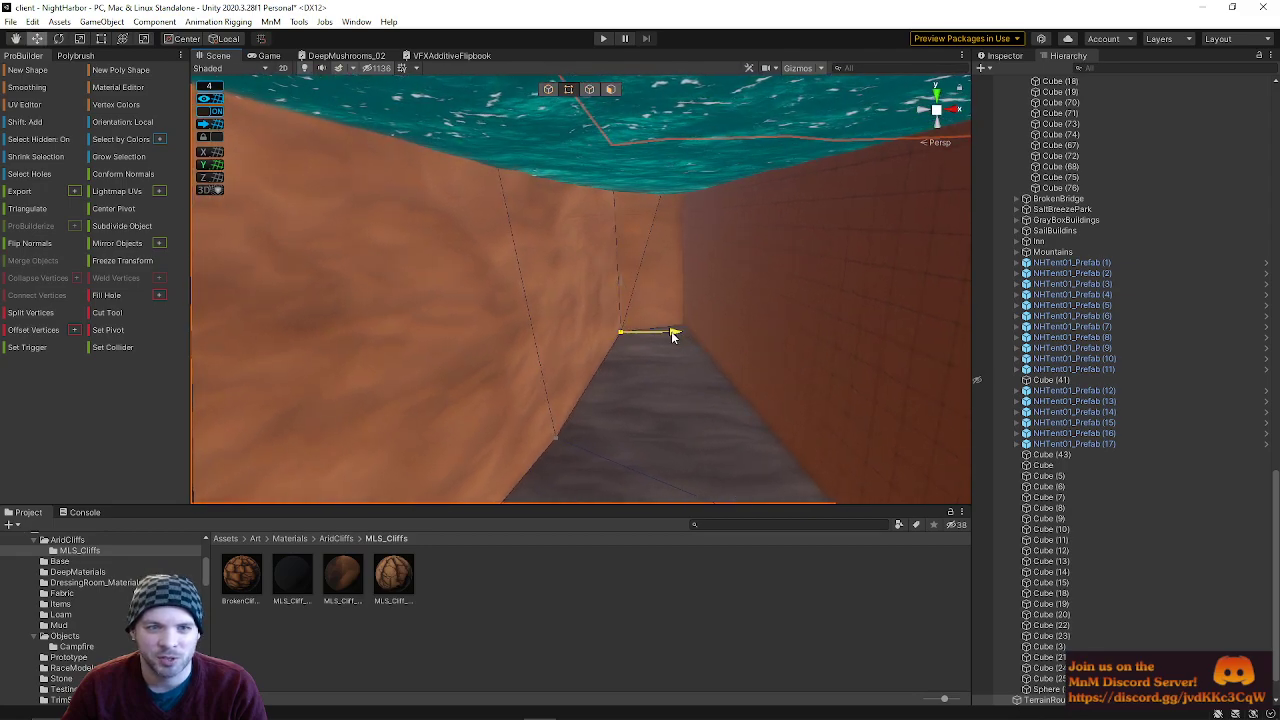
left_click_drag(569, 440, 574, 442)
right_click_drag(609, 443, 640, 444)
right_click_drag(631, 400, 769, 468)
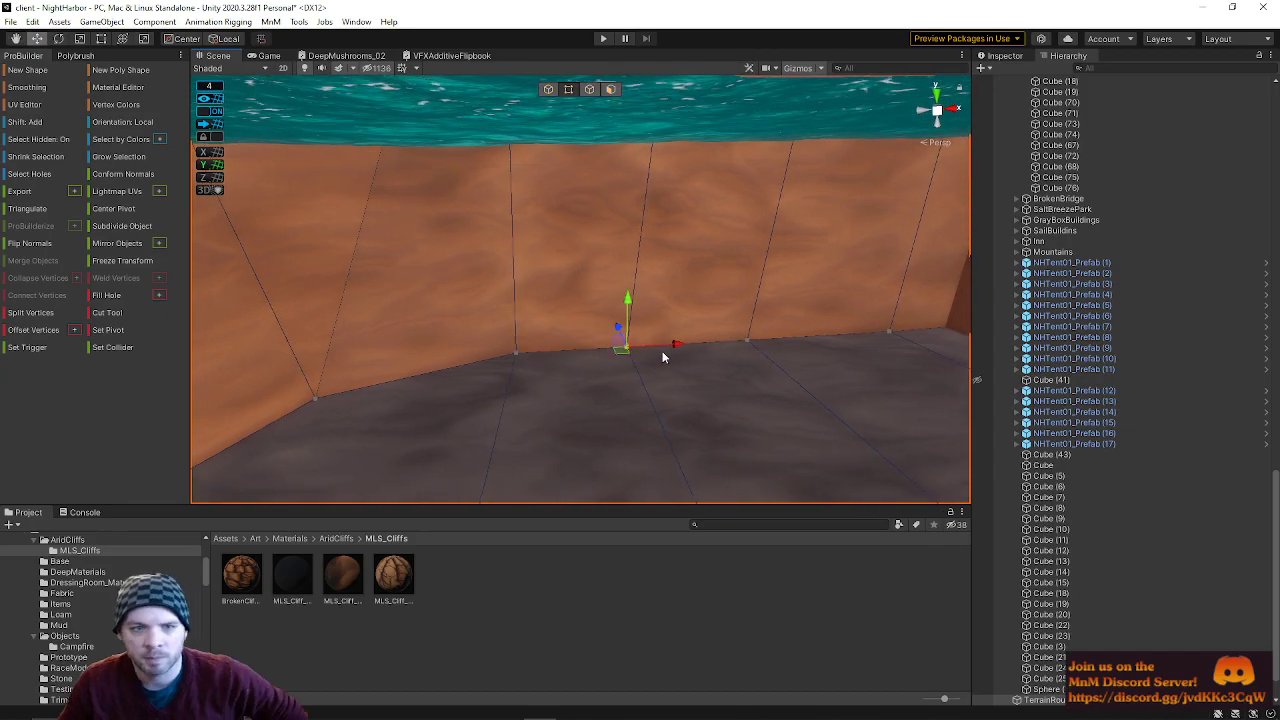
- Shift the shoreline vertex at the shore end of the long dock along X
right_click_drag(656, 333, 517, 320)
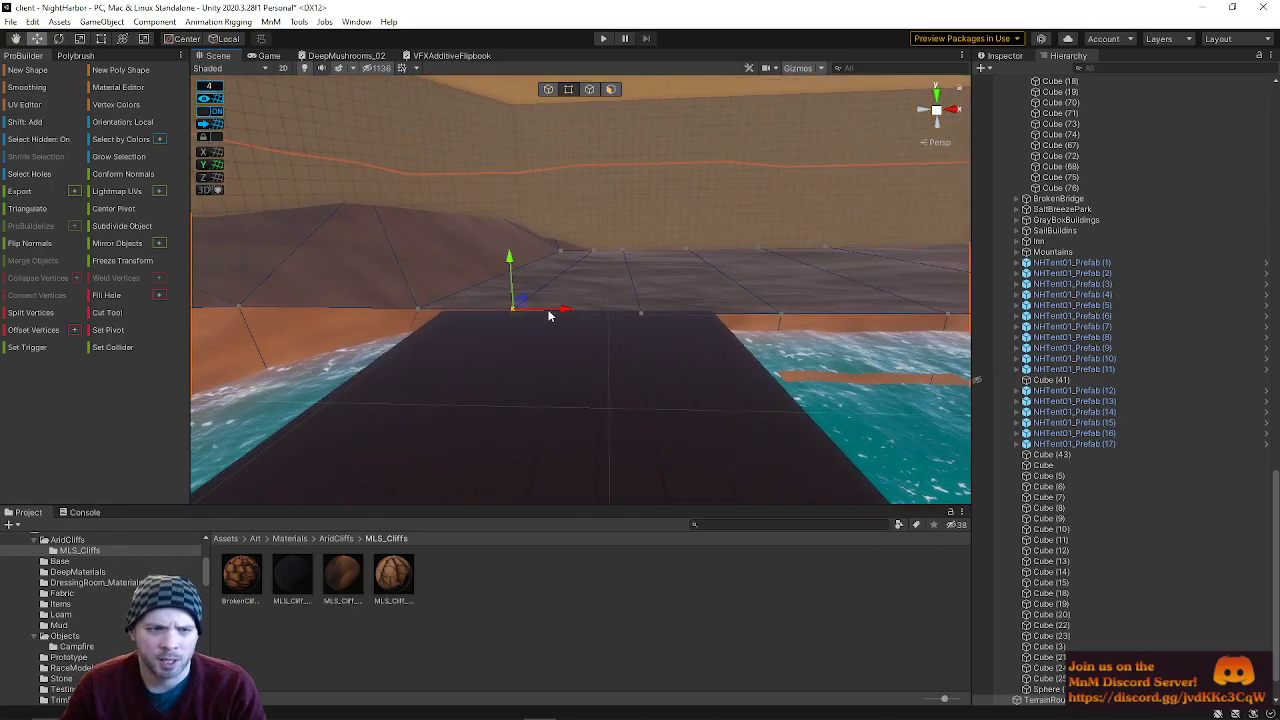
right_click_drag(634, 315, 672, 290)
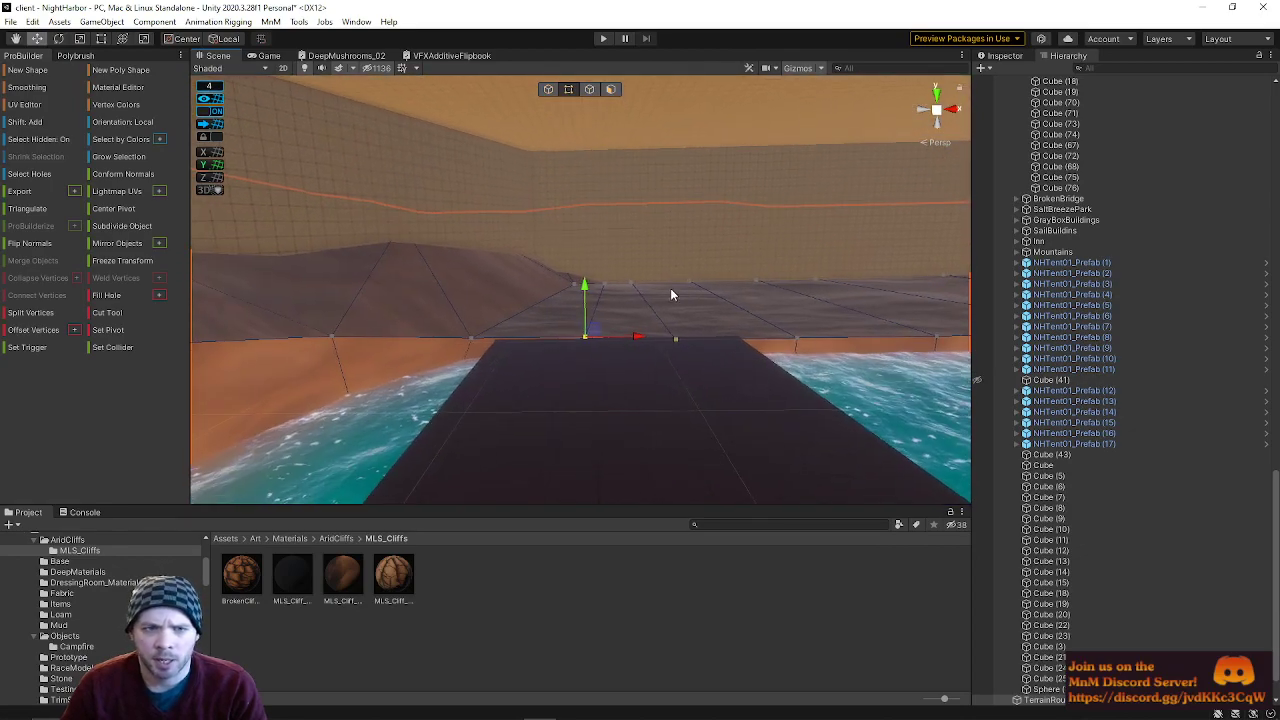
right_click_drag(585, 304, 470, 352)
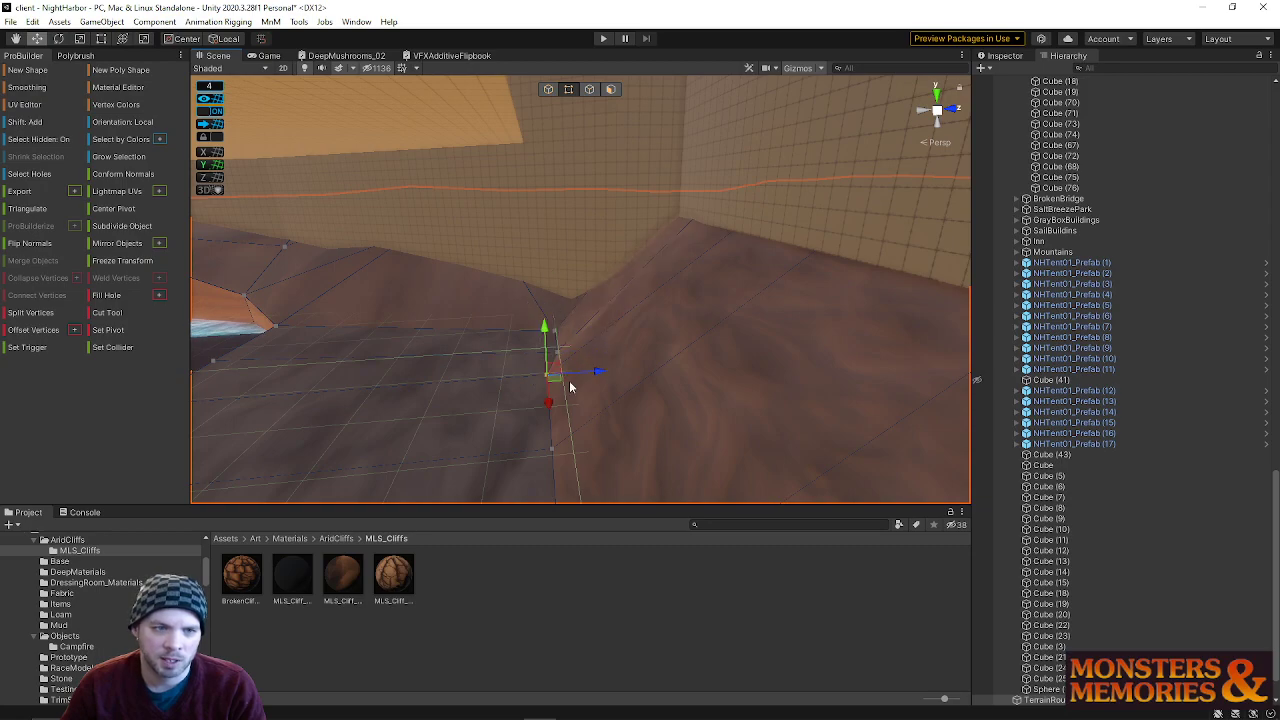
- Select the three terrain vertices along the foot of the raised slope, move them along Z, and save the scene
left_click(554, 449)
right_click_drag(554, 449, 18, 709)
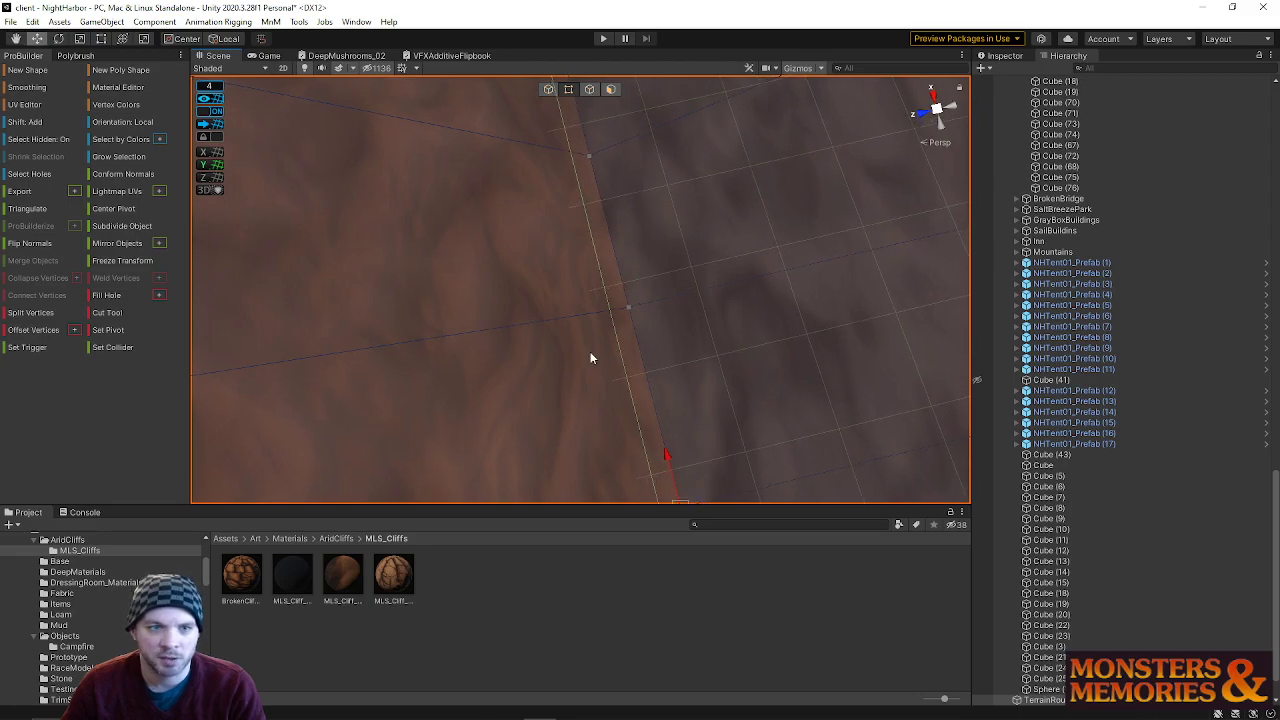
right_click_drag(590, 162, 571, 192)
left_click(610, 228, "shift")
left_click(608, 140, "shift")
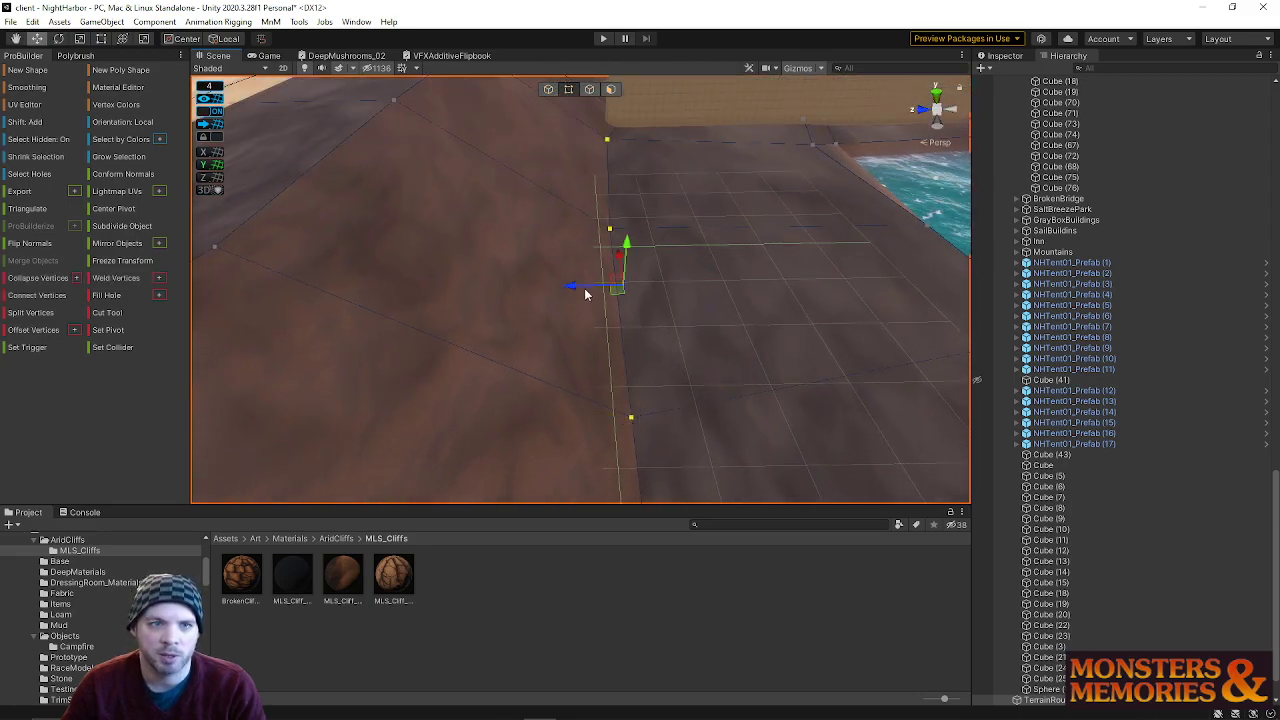
right_click_drag(560, 291, 301, 166)
left_click(10, 21)
left_click(30, 87)
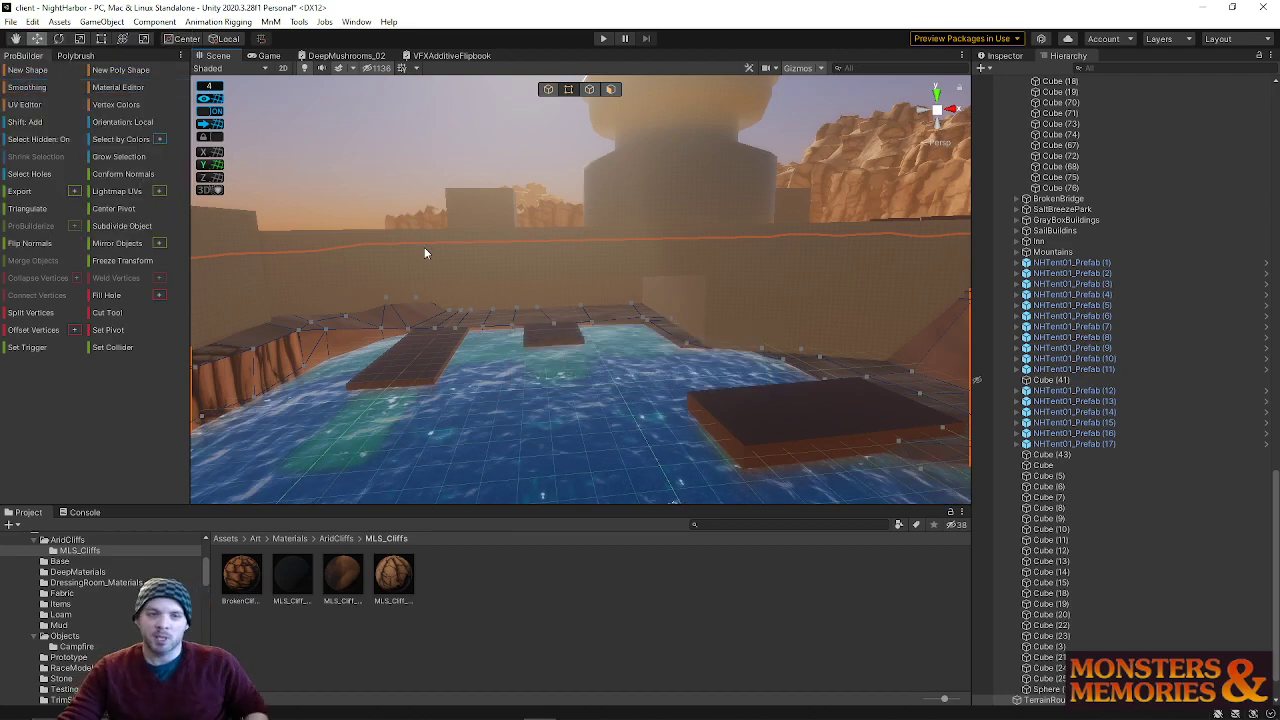
- Move the two underwater vertices at the slope's base and the shoreline edge vertex beside the dock along X
key("w")
right_click_drag(436, 314, 481, 293)
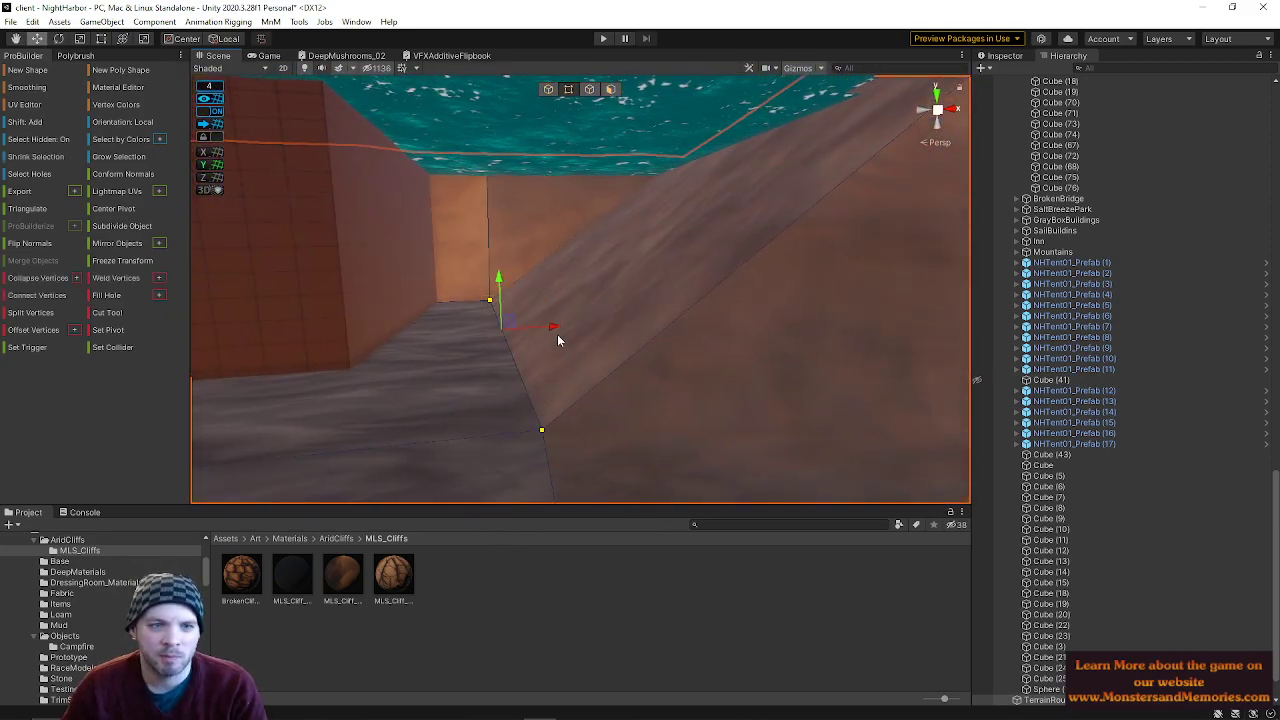
left_click_drag(593, 327, 746, 328)
right_click_drag(746, 328, 592, 325)
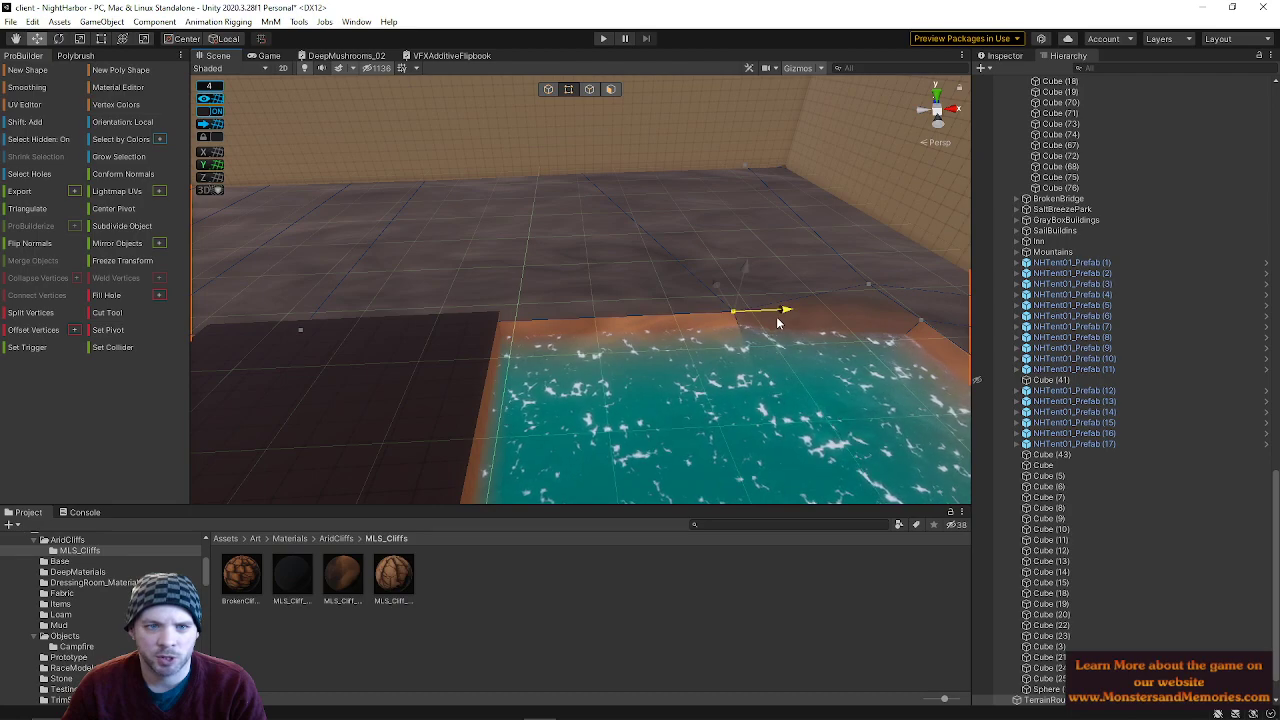
right_click_drag(565, 323, 632, 340)
- Select the shoreline vertices around the basin corner and slide the corner vertex along X
left_click(564, 185)
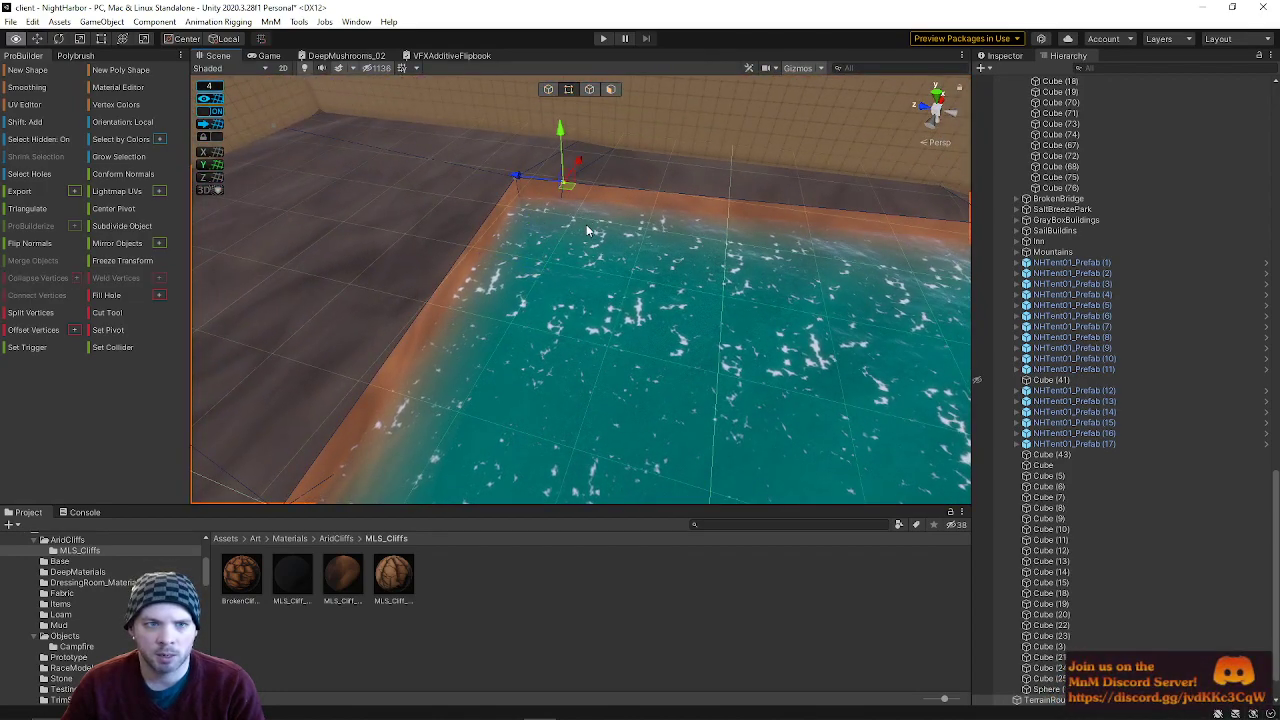
right_click_drag(564, 185, 576, 163)
mouse_move(727, 318)
right_mouse_down()
mouse_move(783, 346)
mouse_move(706, 166)
mouse_move(679, 172)
mouse_move(677, 214)
mouse_move(741, 330)
right_mouse_up()
left_click(816, 384)
right_click_drag(784, 382, 770, 376)
right_click_drag(706, 316, 507, 311)
left_click(518, 301)
left_click_drag(555, 301, 592, 304)
- Select the ledge's underwater corner vertex and the neighboring base vertex and connect them with a new edge
right_click_drag(592, 304, 605, 370)
left_click(697, 416, "shift")
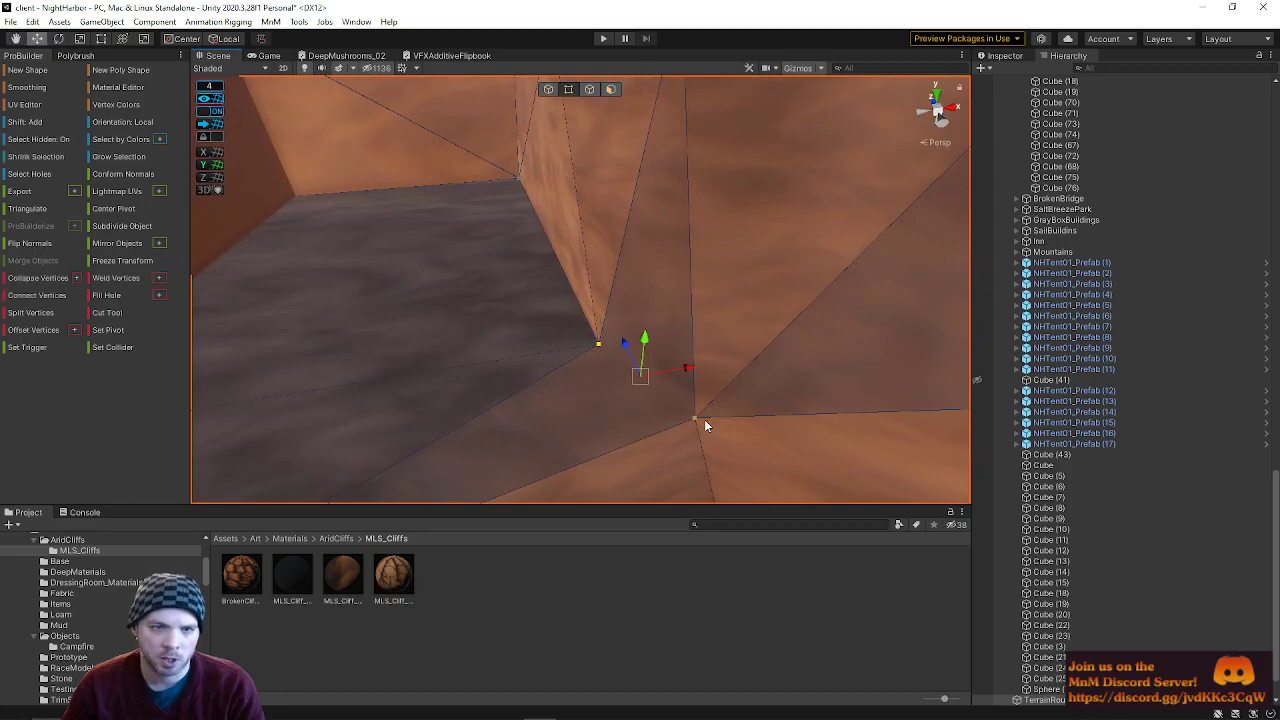
key("alt+e")
- Switch to face selection, lower the underwater ledge face beside the dock block along Y, and shift the adjoining slope face
right_click_drag(662, 422, 422, 309)
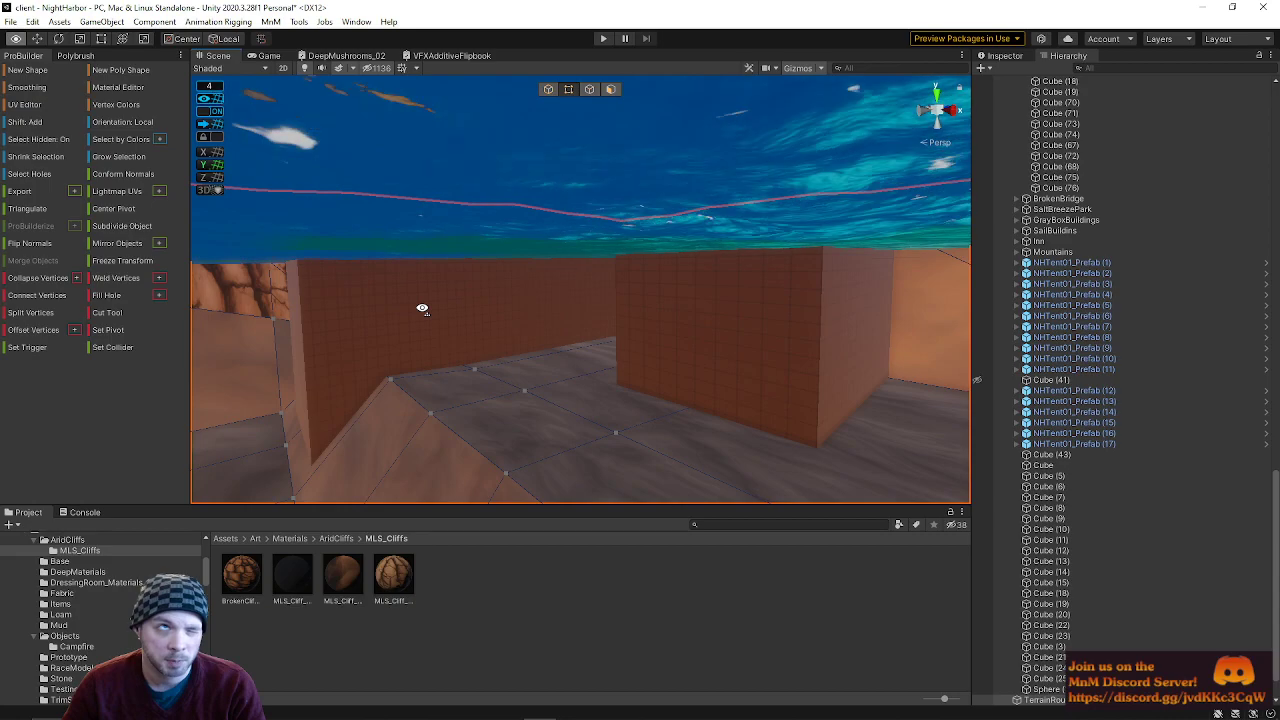
right_click_drag(474, 341, 646, 80)
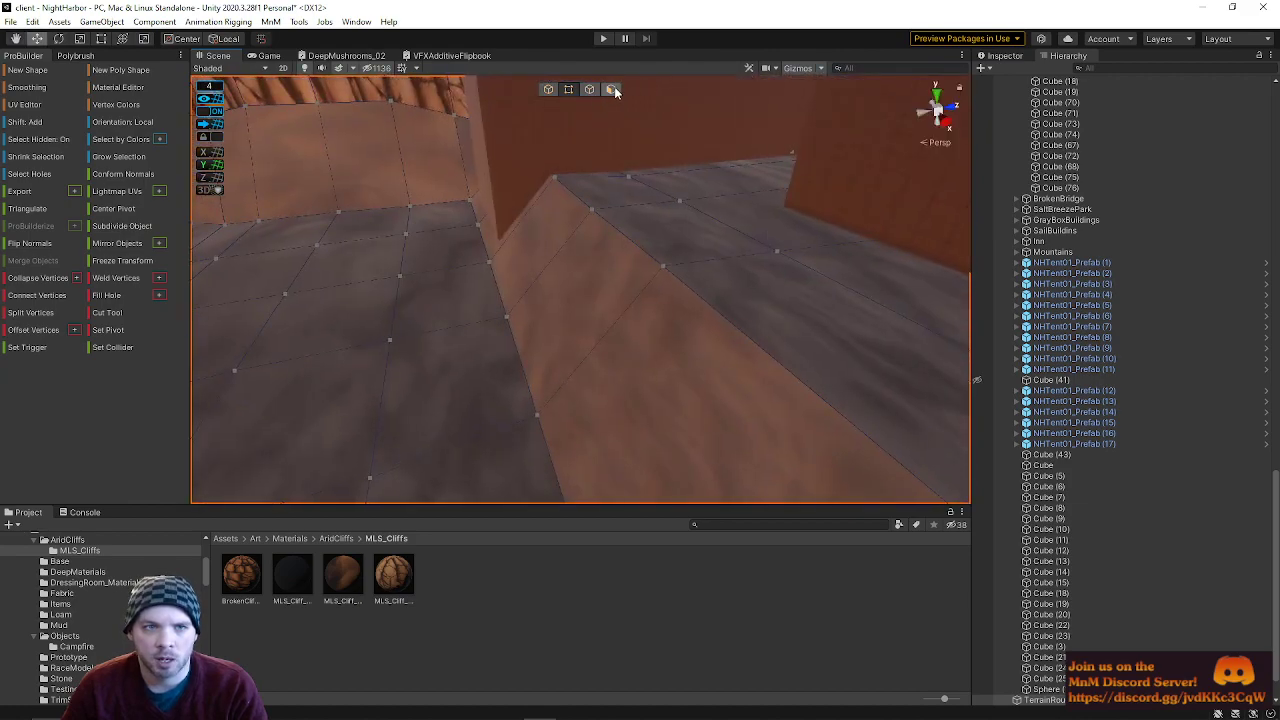
left_click_drag(679, 174, 679, 192)
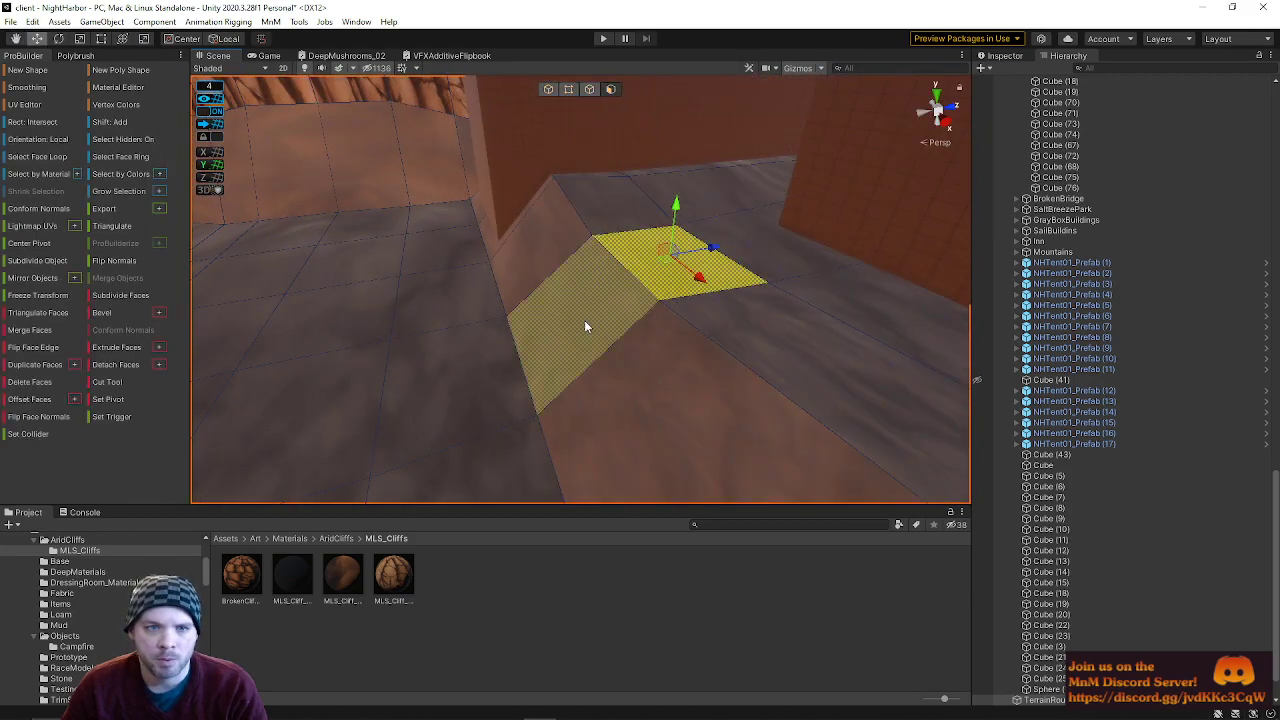
left_click_drag(618, 304, 651, 302)
- Switch to vertex selection and connect the cliff-base vertex to the seabed vertex opposite it beside the dock block
right_click_drag(659, 296, 815, 148)
right_click_drag(604, 112, 545, 246)
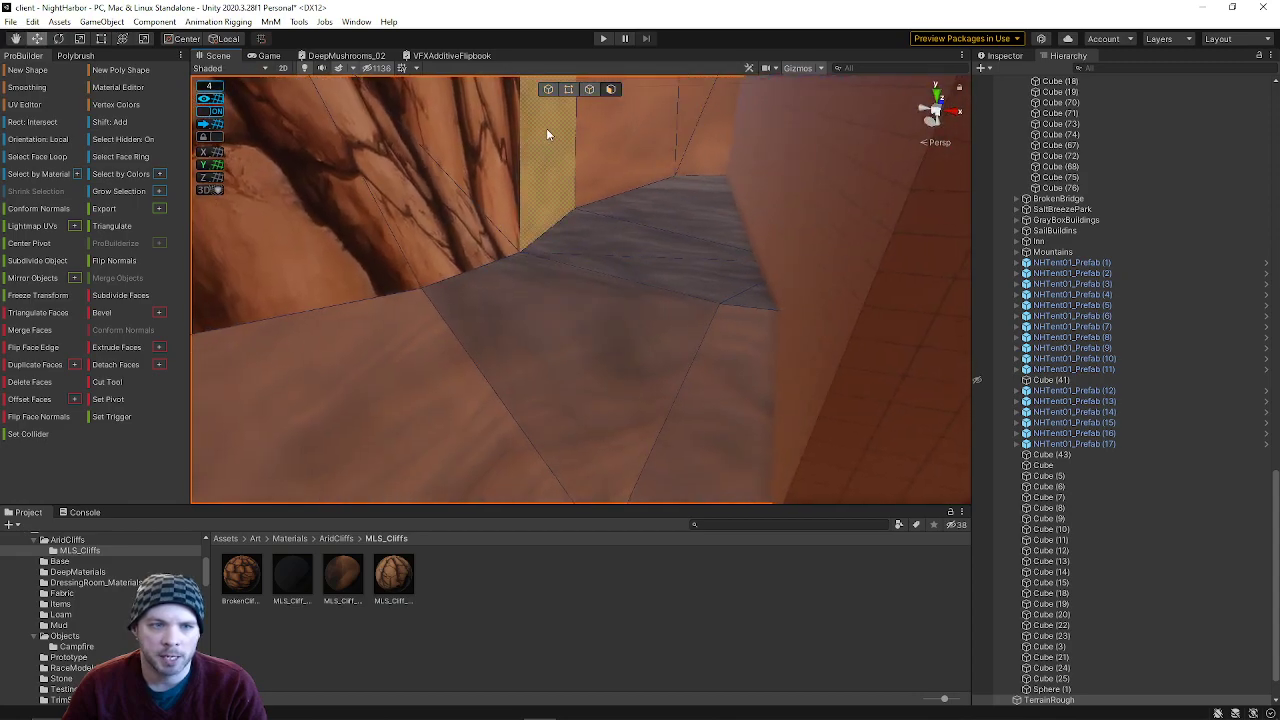
left_click(567, 90)
right_click_drag(582, 383, 600, 429)
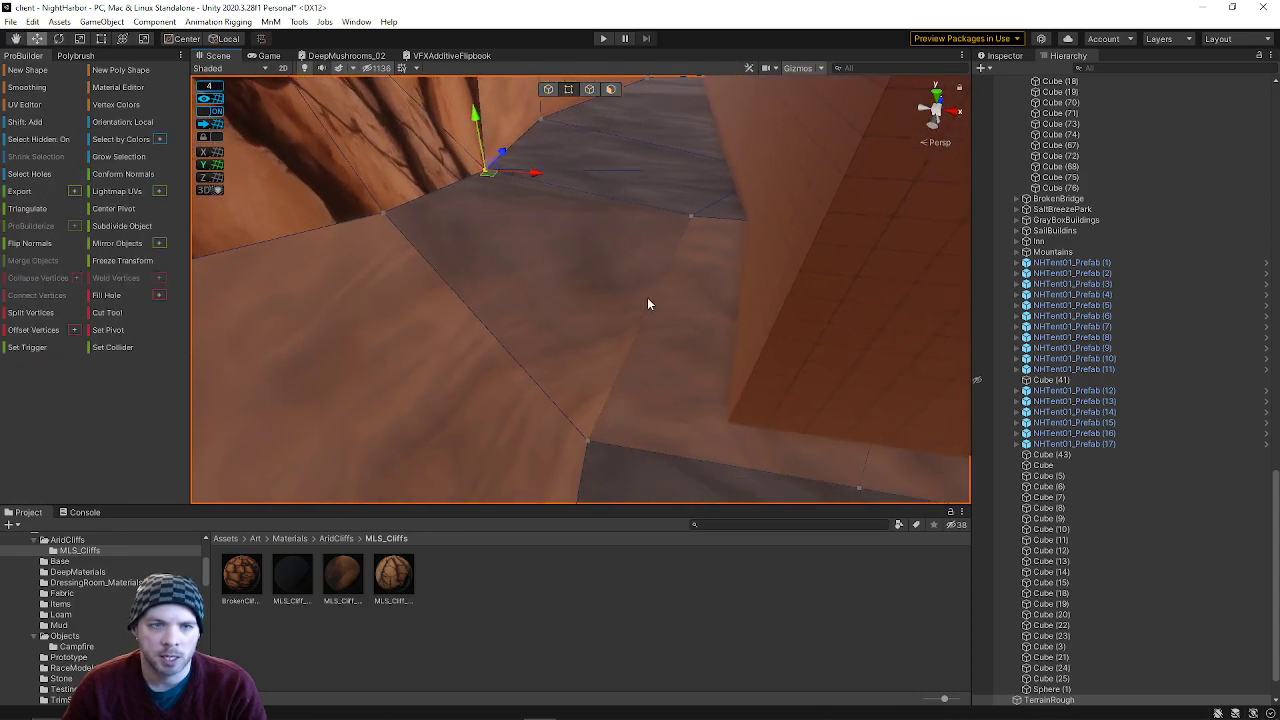
left_click(386, 223, "shift")
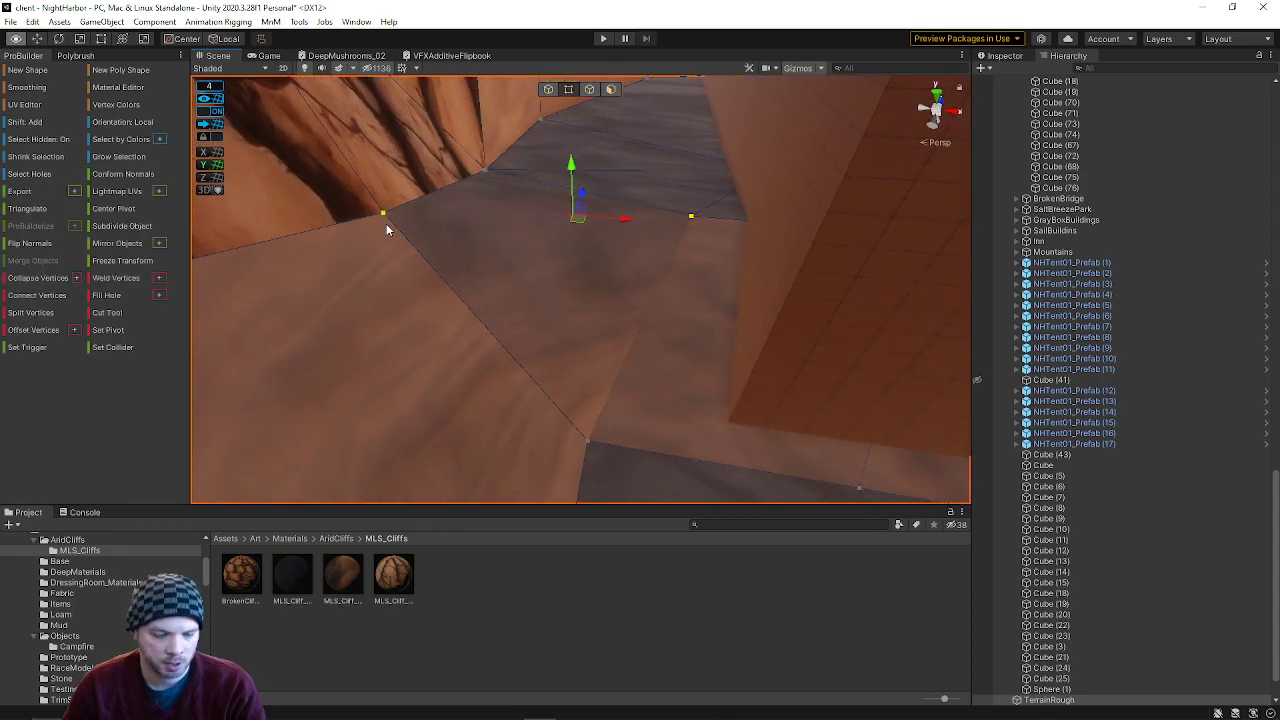
left_click_drag(459, 277, 430, 256, "alt")
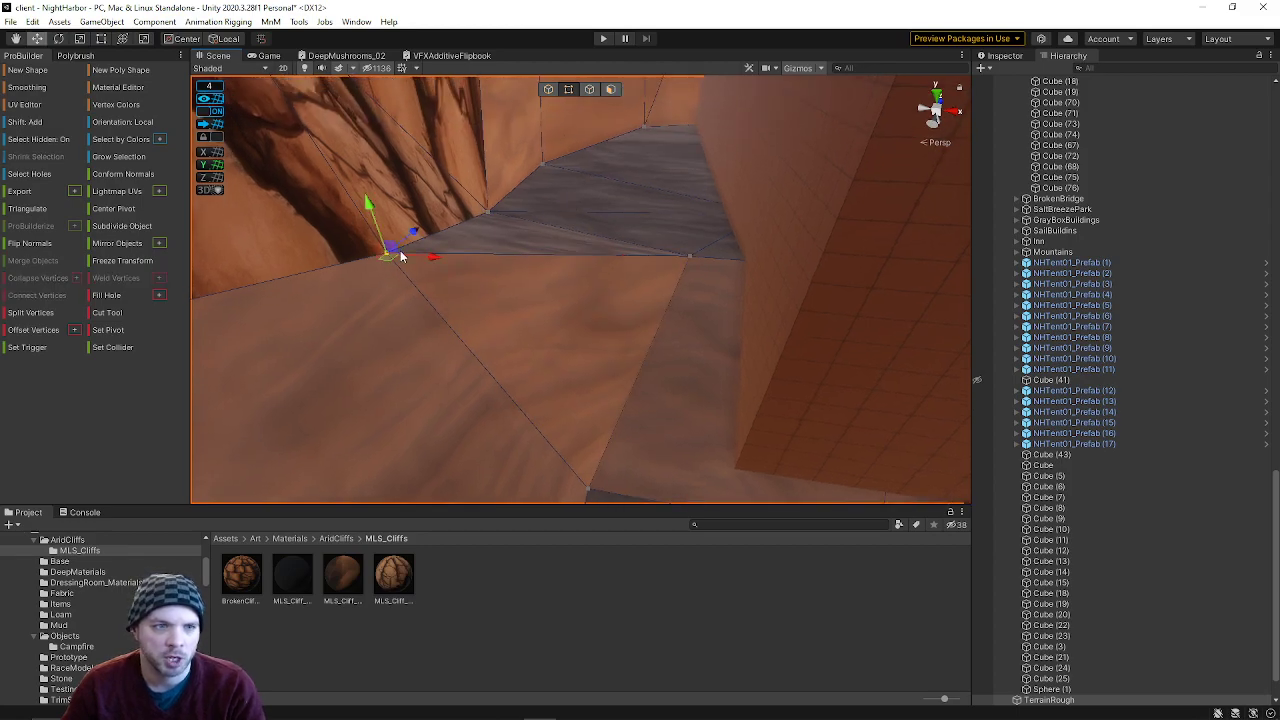
- Lower the cliff-base vertex along Y, pull it along the cliff's foot, and adjust it along X
left_click_drag(375, 206, 383, 253)
left_click_drag(399, 298, 424, 361)
left_click_drag(488, 390, 466, 392)
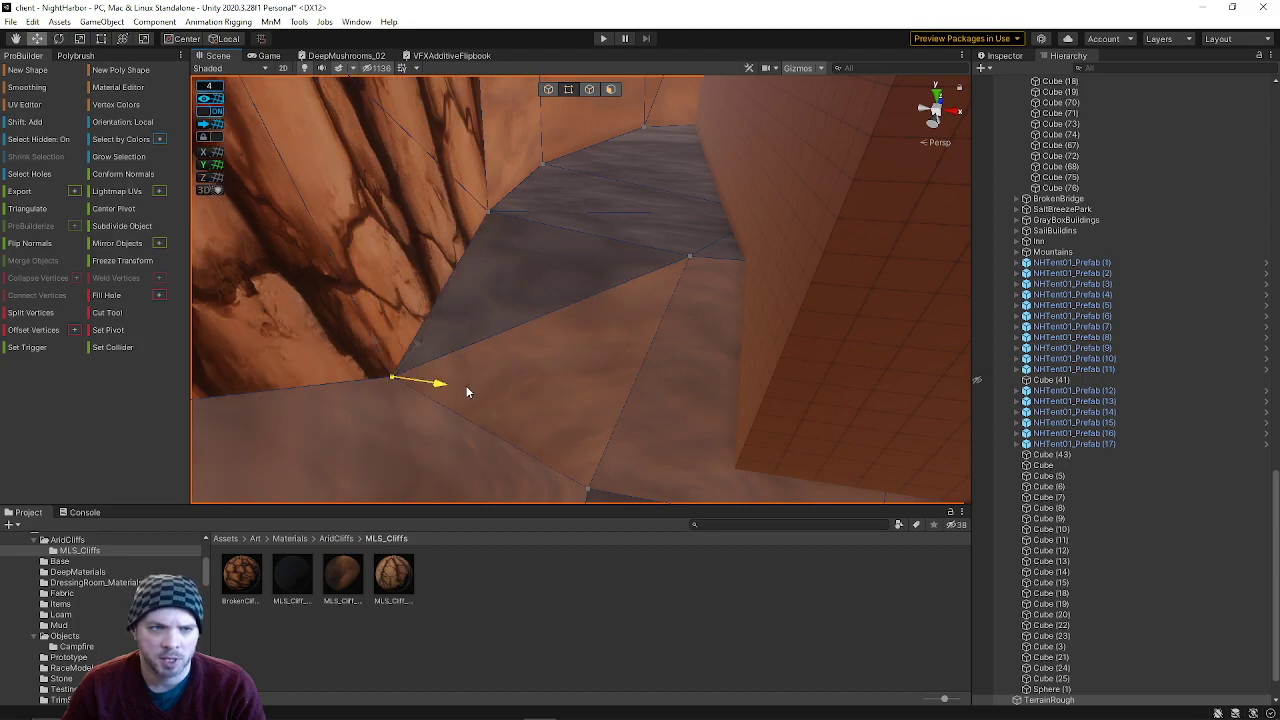
- Move individual seabed vertices around the dock blocks along X and adjust their height along Y
left_click_drag(690, 243, 547, 318, "alt")
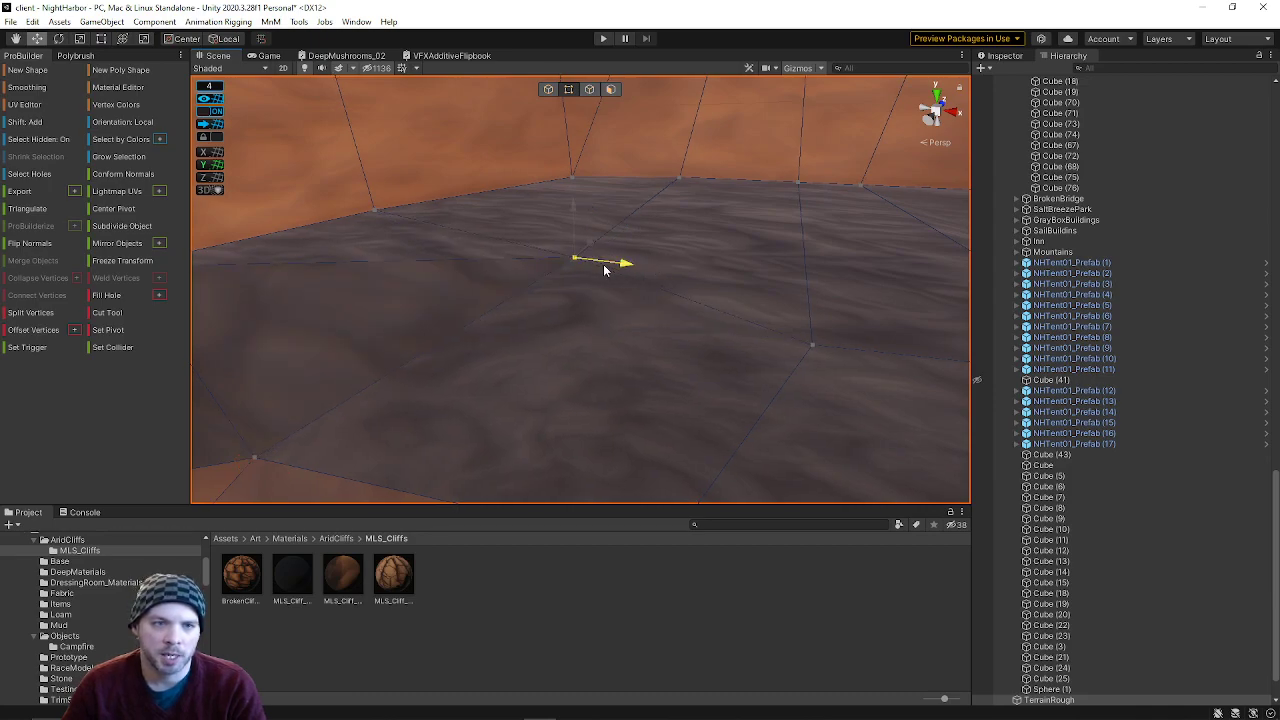
left_click_drag(674, 354, 564, 351, "alt")
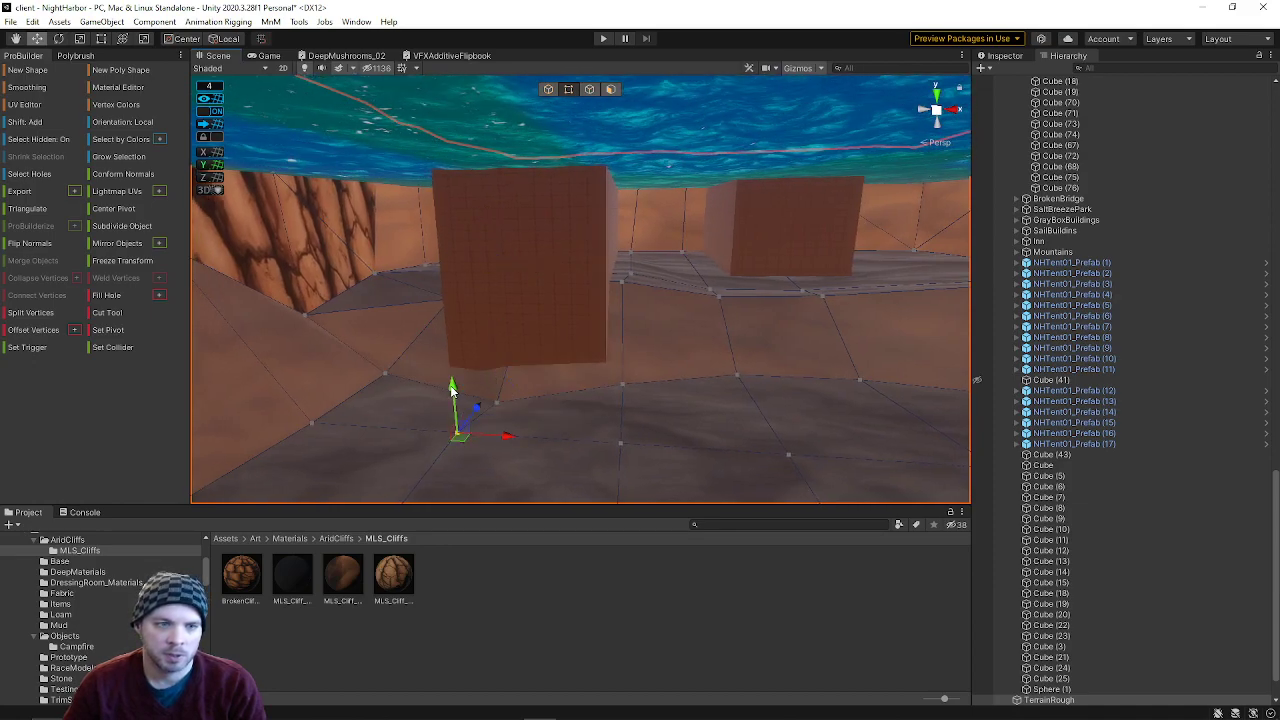
left_click_drag(679, 429, 762, 364, "alt")
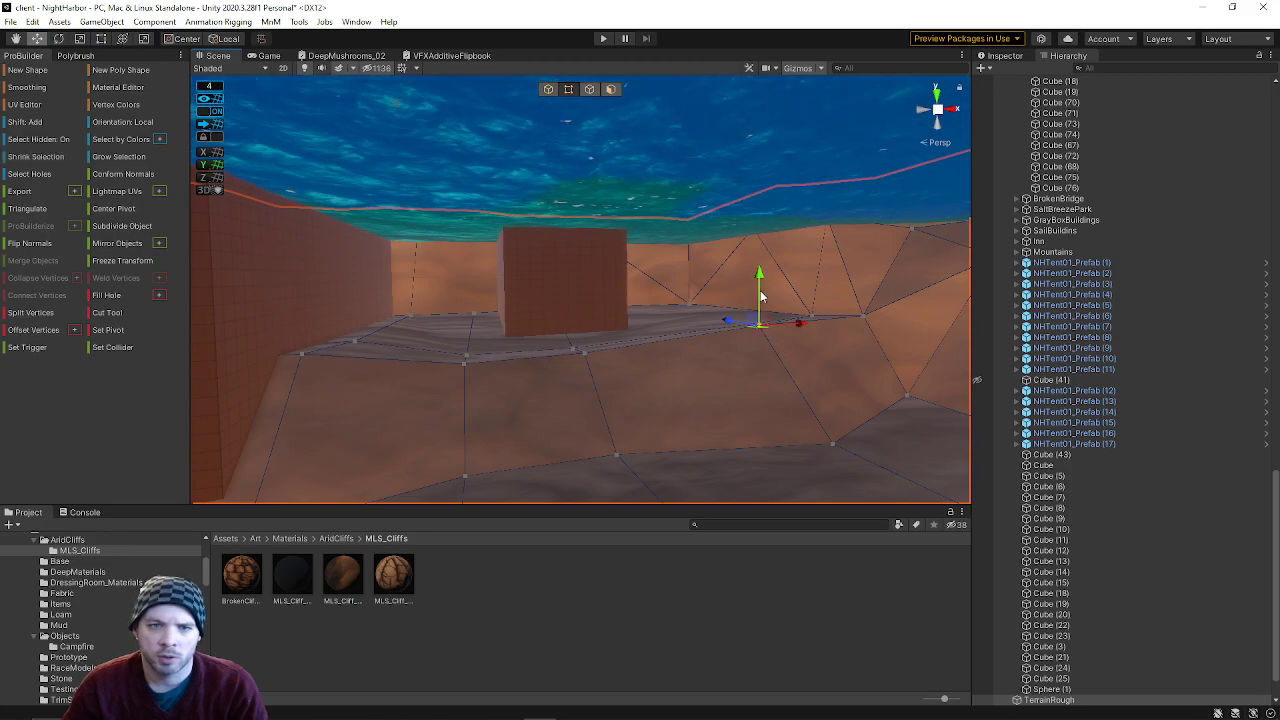
- Select the terrain slope vertices beside the harbor wall and lower them along Y to smooth the bank
right_click_drag(760, 298, 716, 311)
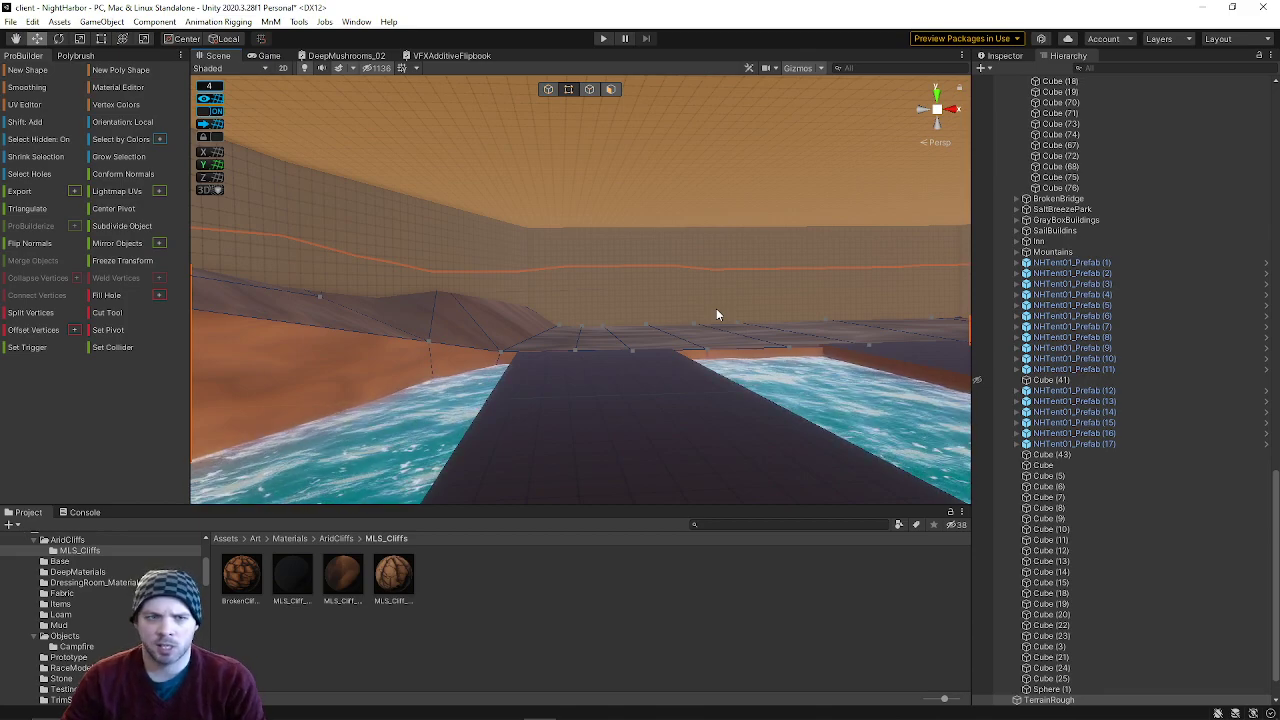
right_click_drag(714, 312, 310, 320)
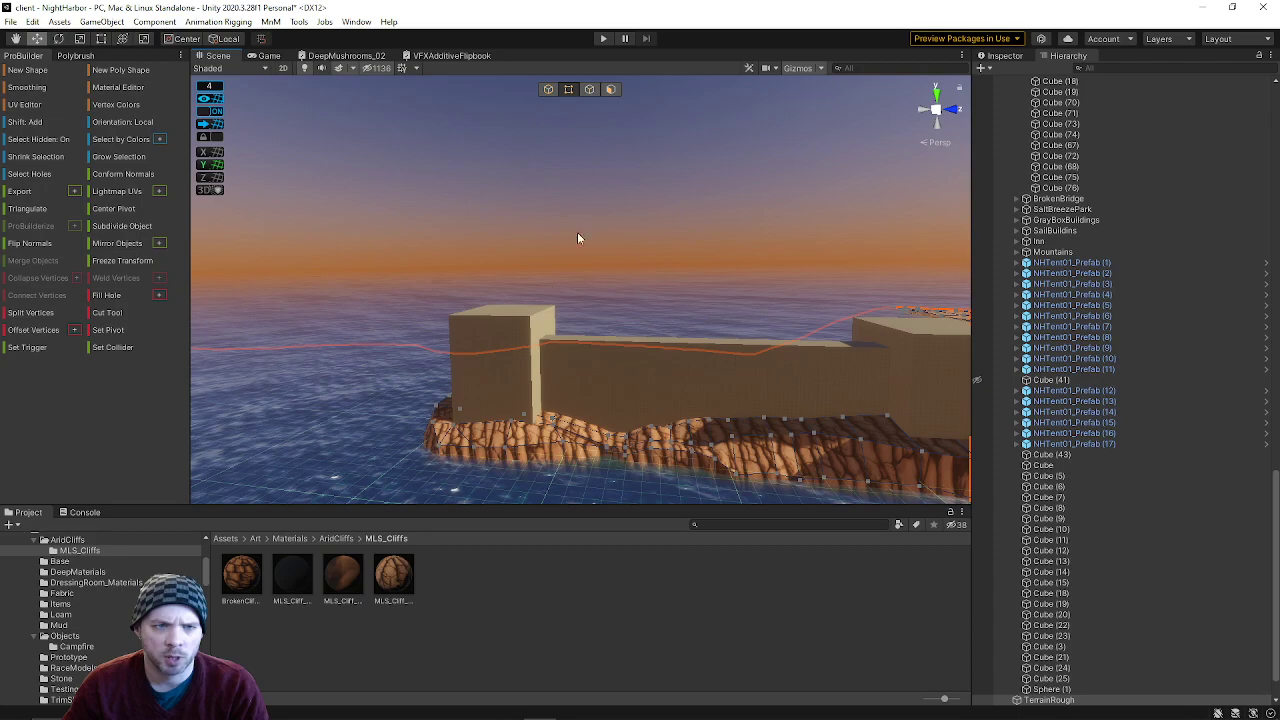
right_click_drag(525, 321, 362, 342)
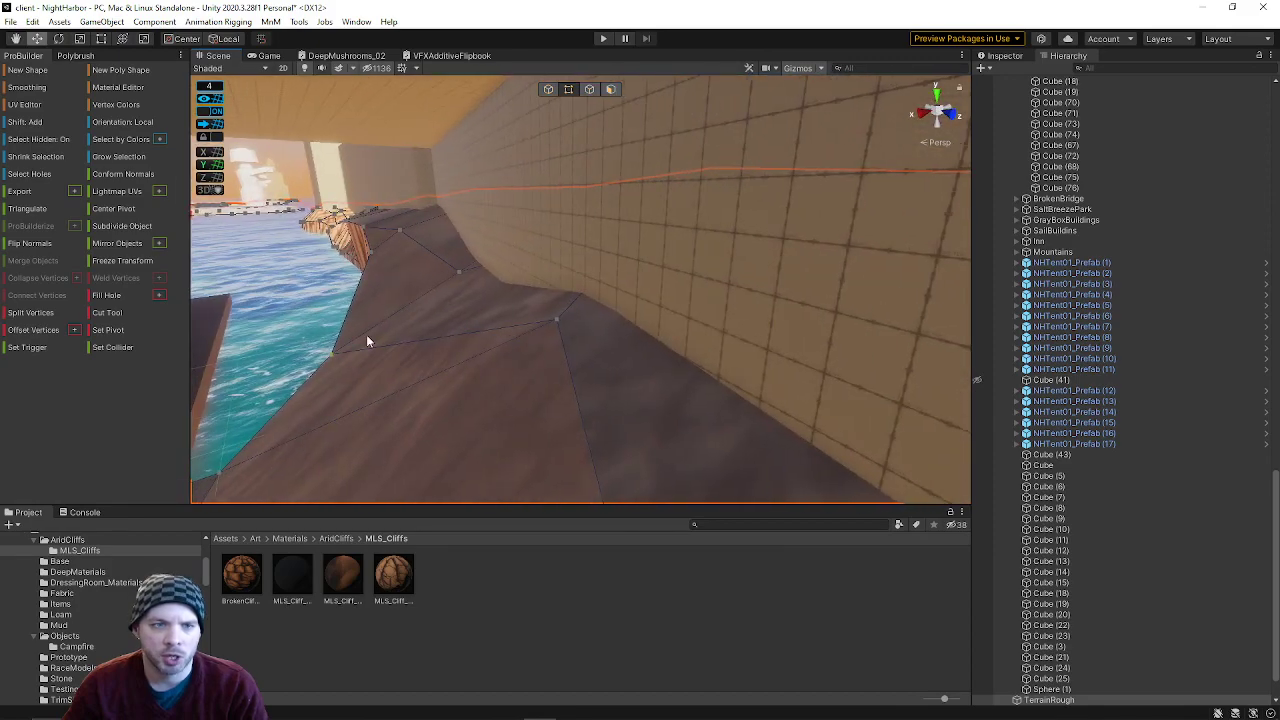
left_click(461, 273)
left_click(555, 321, "shift")
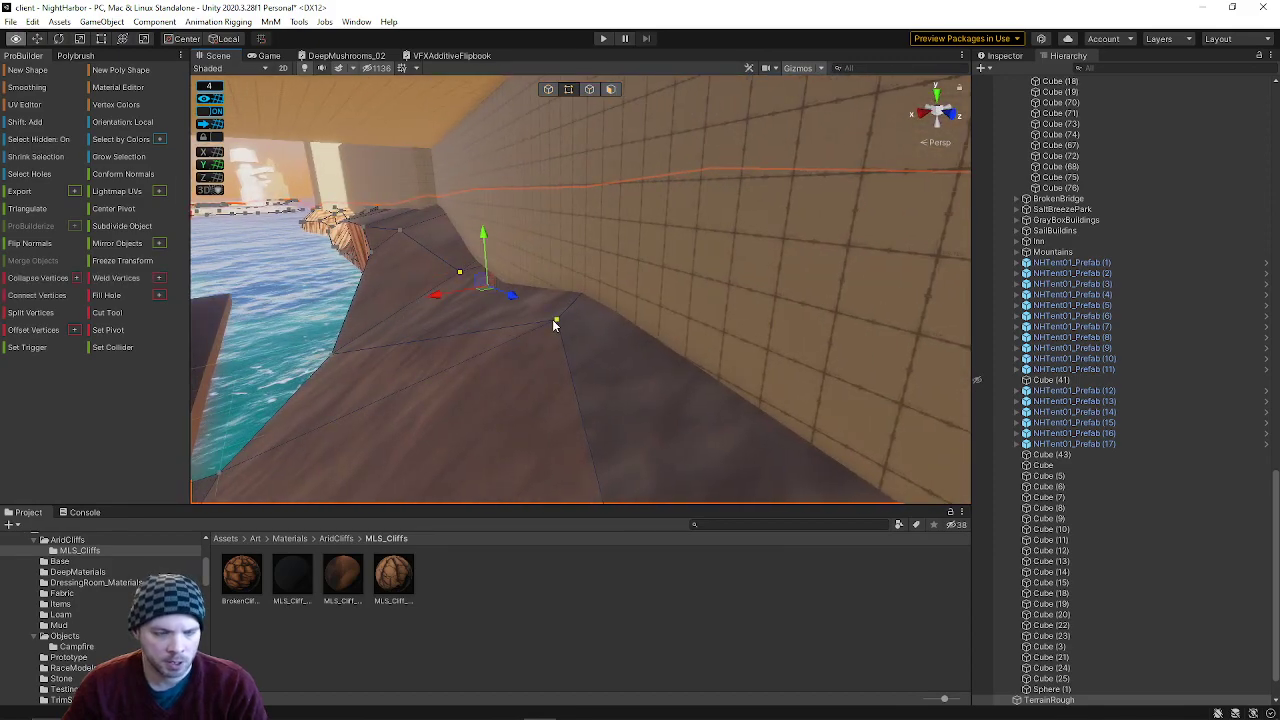
left_click_drag(554, 285, 549, 312)
right_click_drag(549, 312, 585, 298)
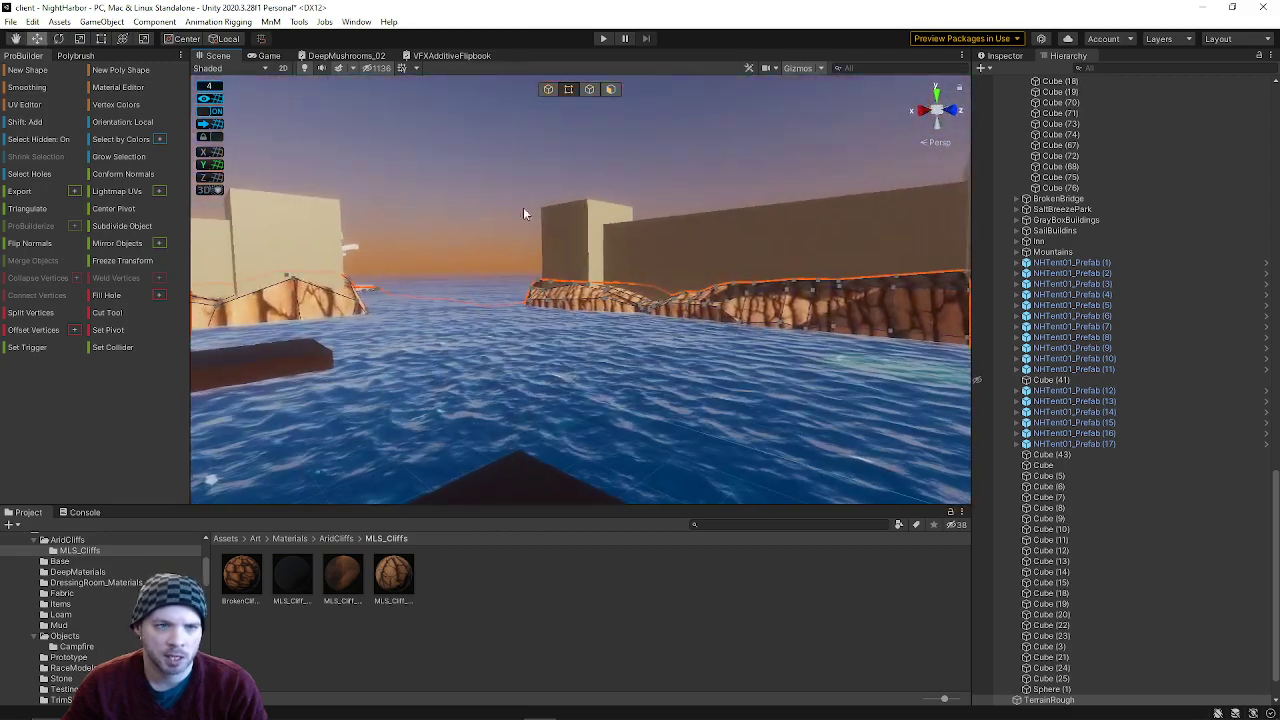
- Return to object selection, clear the selection, and examine the harbor basin's walls, docks and shoreline
left_click(547, 89)
left_click(476, 196)
right_click_drag(476, 196, 895, 295)
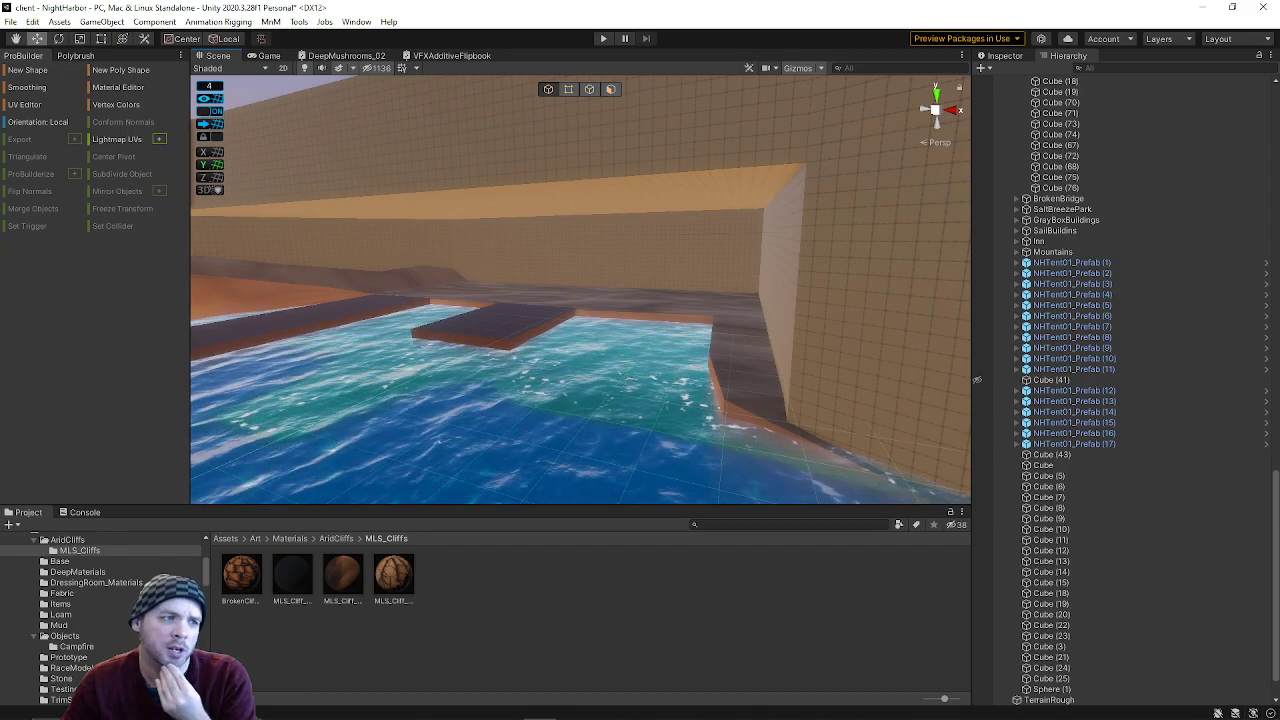
right_click_drag(558, 335, 462, 295)
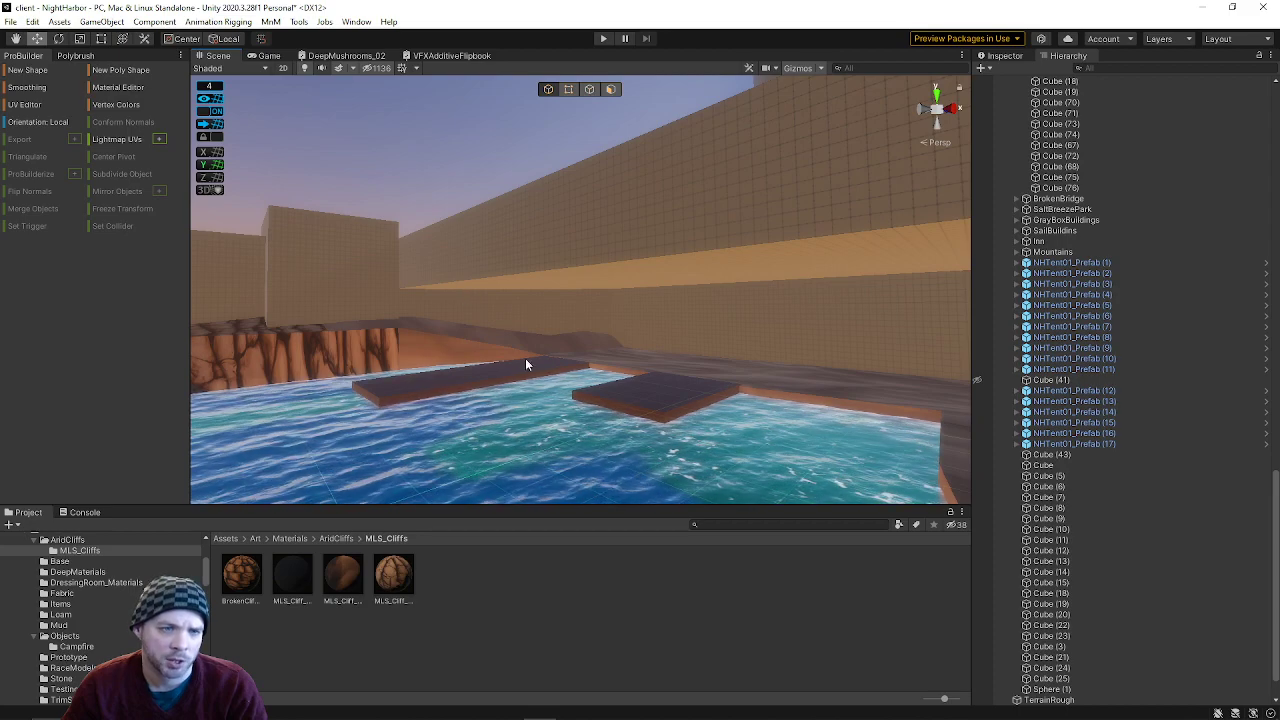
right_click_drag(529, 374, 955, 376)
key("w")
left_click(676, 356)
key("s")
right_click_drag(676, 356, 800, 390)
- Select mountain pieces ShadedDunes_Mountian_02 (10) and (15) and examine the cliffs around the harbor
left_click(614, 150)
right_click_drag(631, 197, 501, 196)
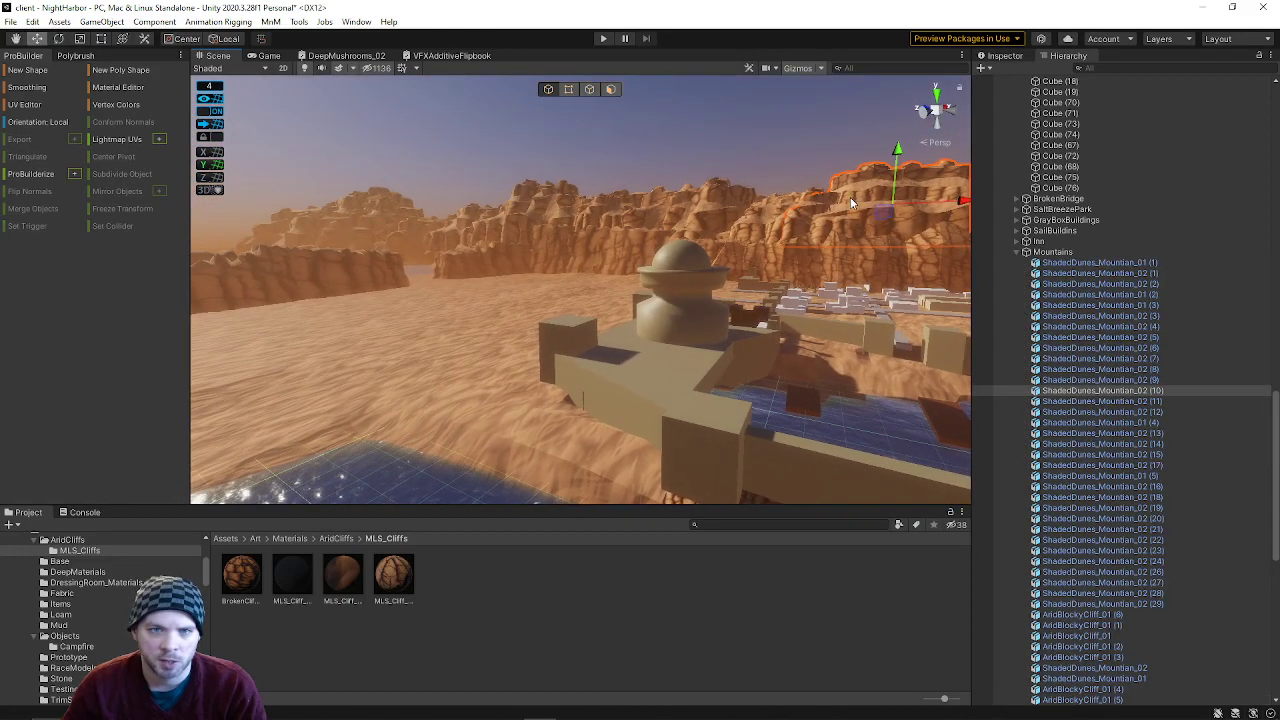
left_click(670, 218)
left_click(545, 195)
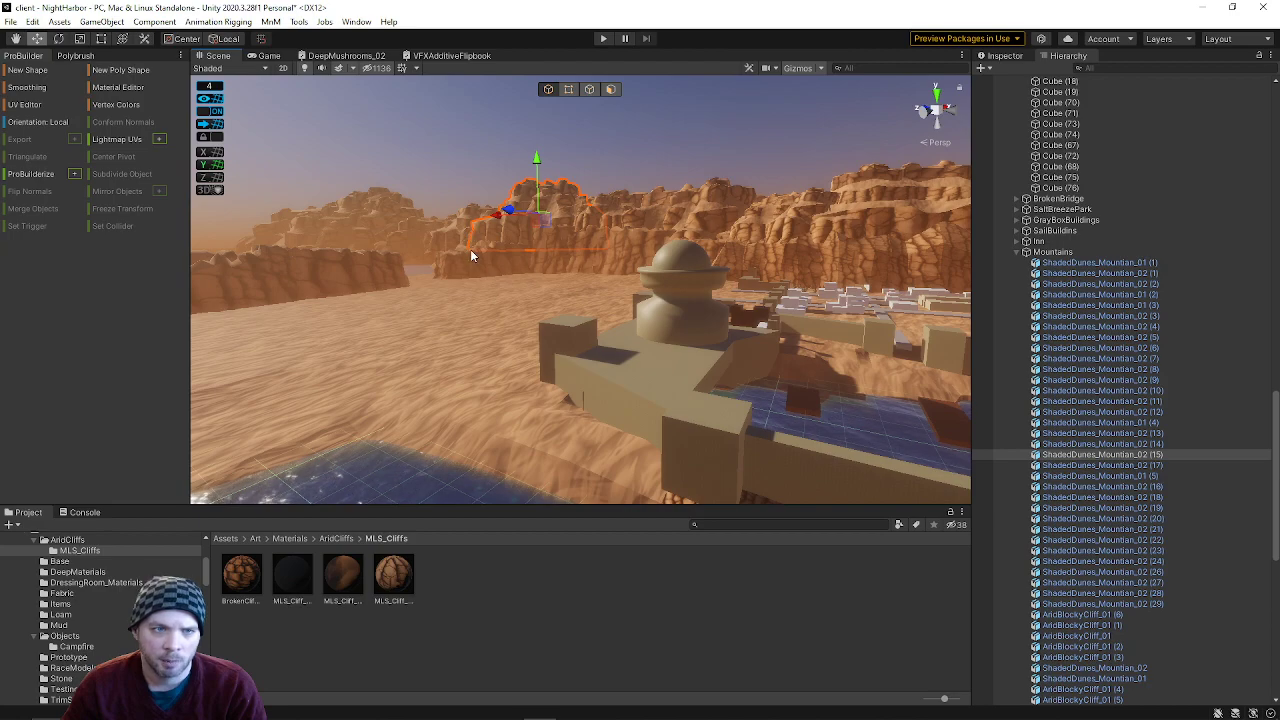
right_click_drag(697, 196, 567, 190)
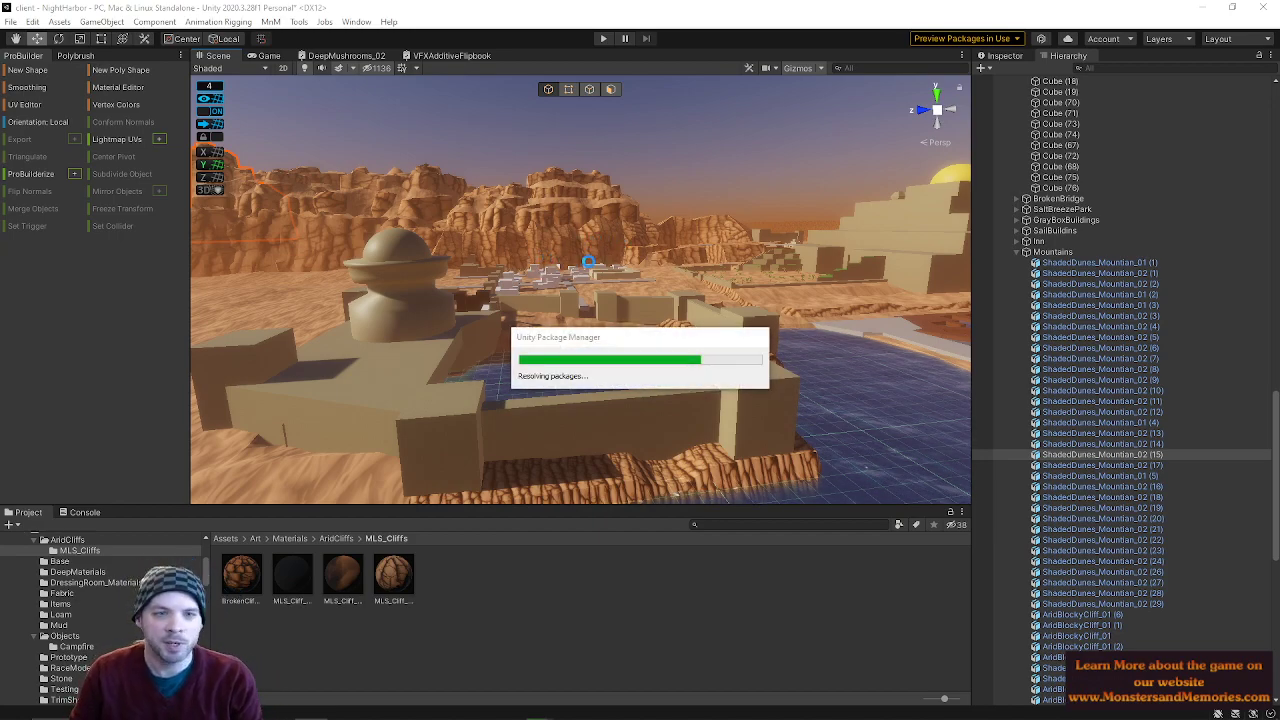
right_click_drag(639, 264, 298, 312)
key("w")
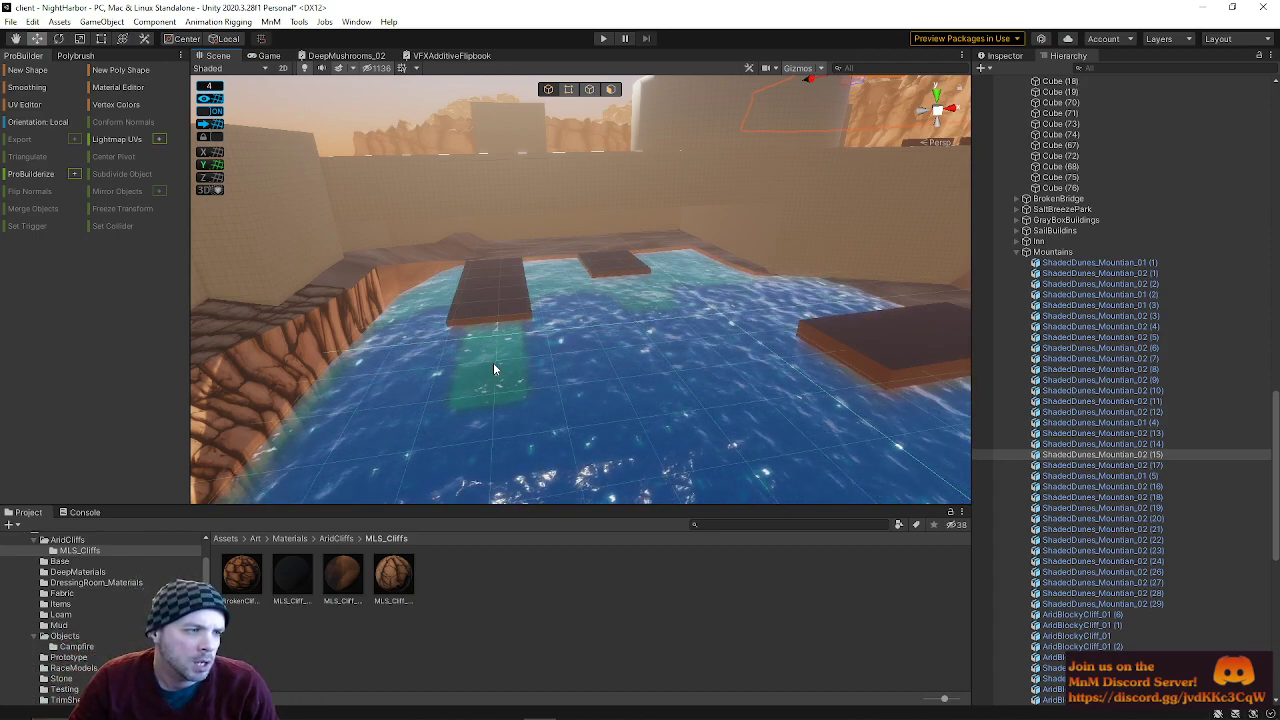
- Select the terrain mesh in the harbor and shift a seabed slope vertex along Z toward the neighbouring wall block
mouse_move(604, 341)
right_mouse_down()
mouse_move(577, 356)
mouse_move(643, 263)
mouse_move(794, 206)
mouse_move(845, 286)
mouse_move(711, 340)
mouse_move(677, 291)
mouse_move(842, 307)
mouse_move(614, 357)
right_mouse_up()
key("w")
left_click(692, 321)
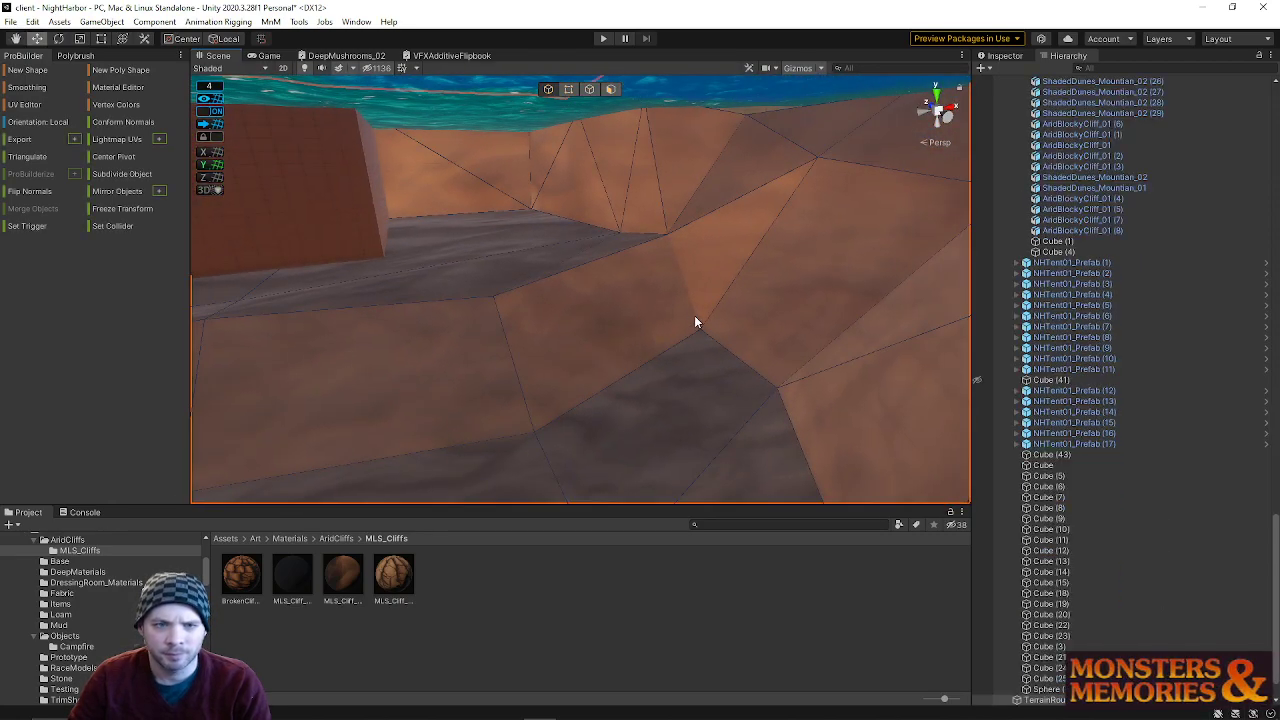
left_click(570, 89)
right_click_drag(590, 130, 655, 268)
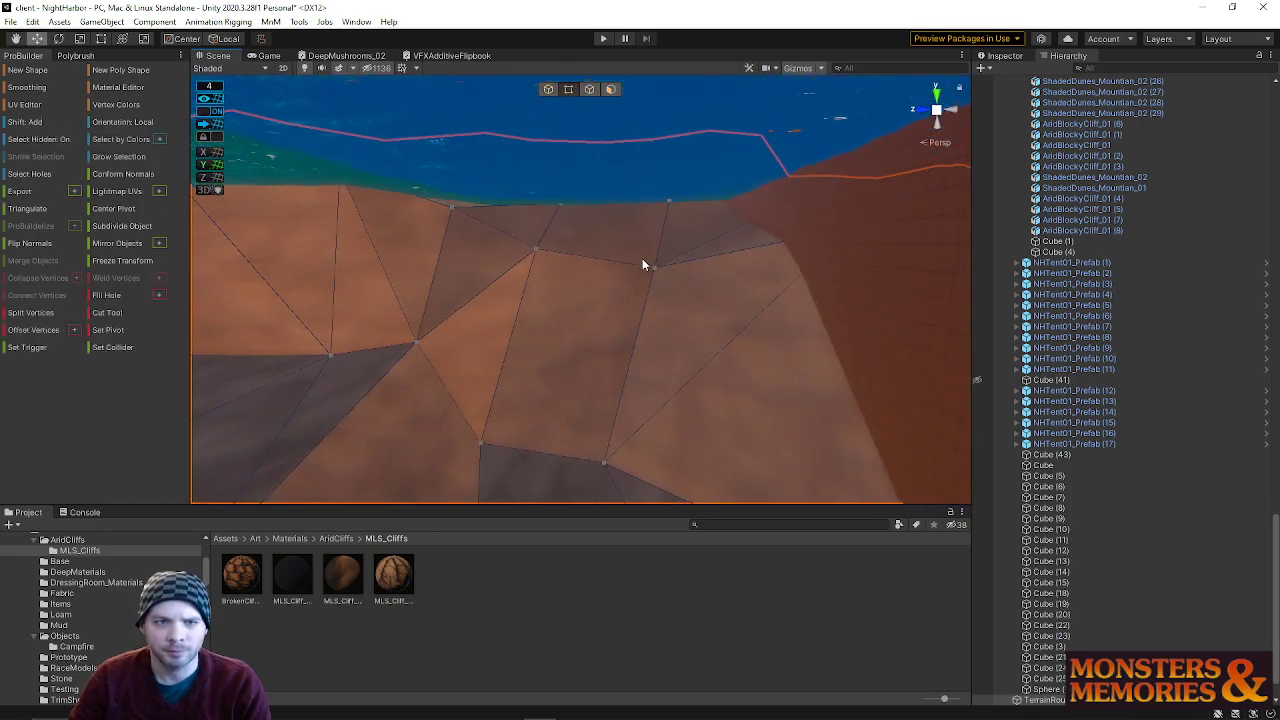
left_click_drag(601, 270, 665, 275)
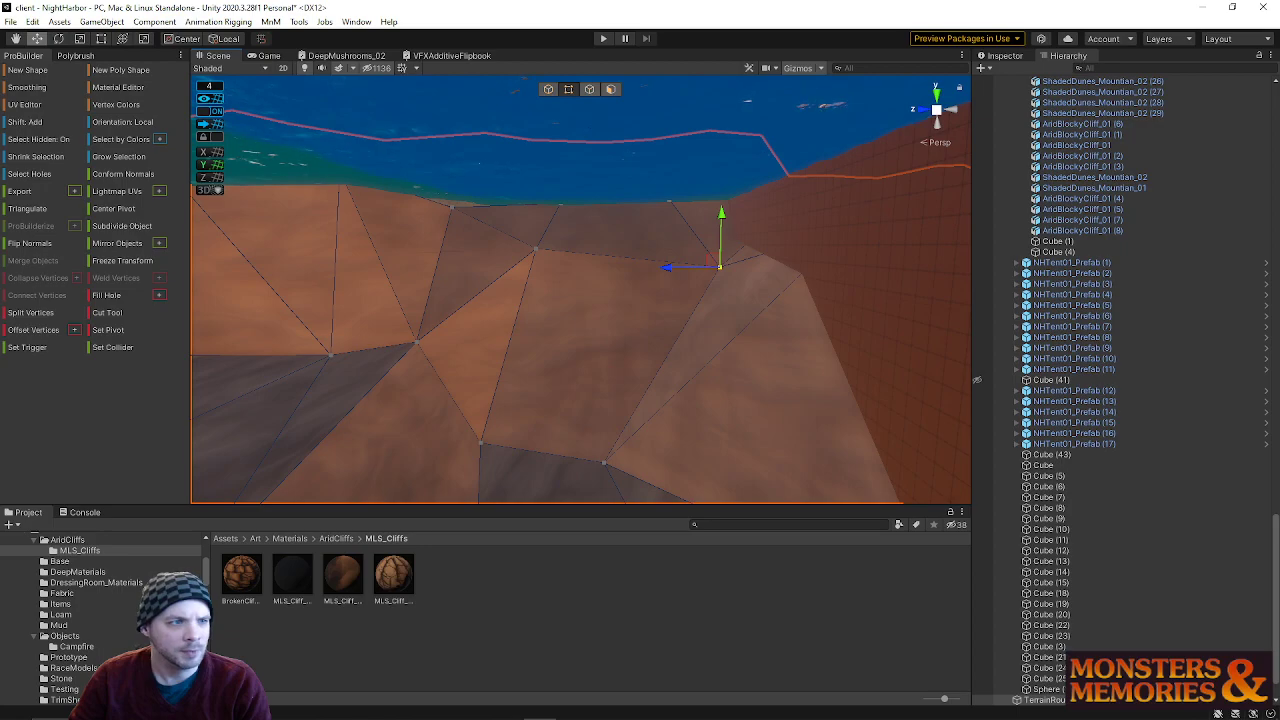
- Box-select further seabed slope vertices, shift them sideways and lower them along Y
right_click_drag(262, 218, 370, 366)
left_click_drag(468, 266, 572, 354)
left_click_drag(451, 313, 590, 300)
right_click_drag(590, 300, 618, 371)
left_click_drag(591, 339, 590, 418)
right_click_drag(590, 418, 440, 288)
- Shift two individual terrain vertices sideways to even out the slope beside the harbor wall
left_click(504, 257)
left_click_drag(463, 251, 423, 251)
right_click_drag(423, 252, 474, 220)
left_click(492, 226)
left_click_drag(445, 228, 406, 232)
- Box-select the shoreline vertices beside the dark dock block and shift them along X away from the water
right_click_drag(369, 354, 100, 450)
left_click_drag(550, 121, 592, 309)
left_click_drag(621, 210, 646, 211)
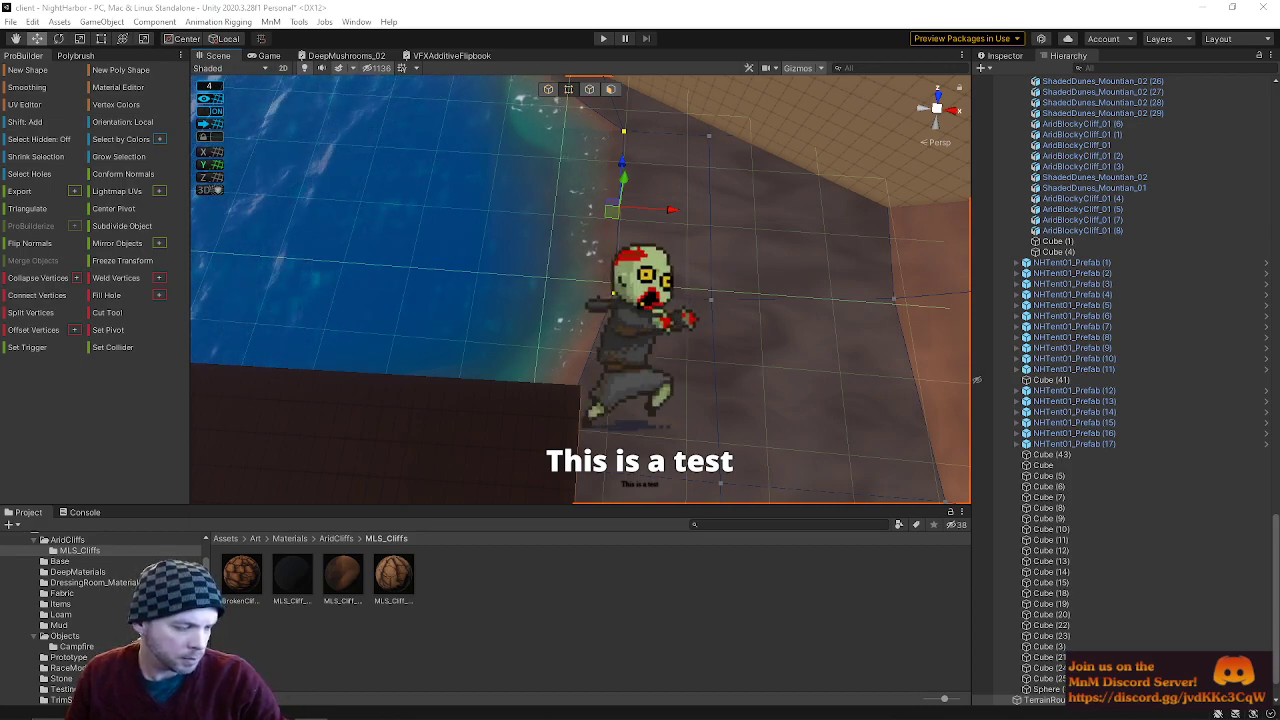
- Shift the shoreline vertex beneath the harbor wall's corner along Z
right_click_drag(687, 234, 619, 203)
left_click(500, 142)
right_click_drag(420, 190, 458, 182)
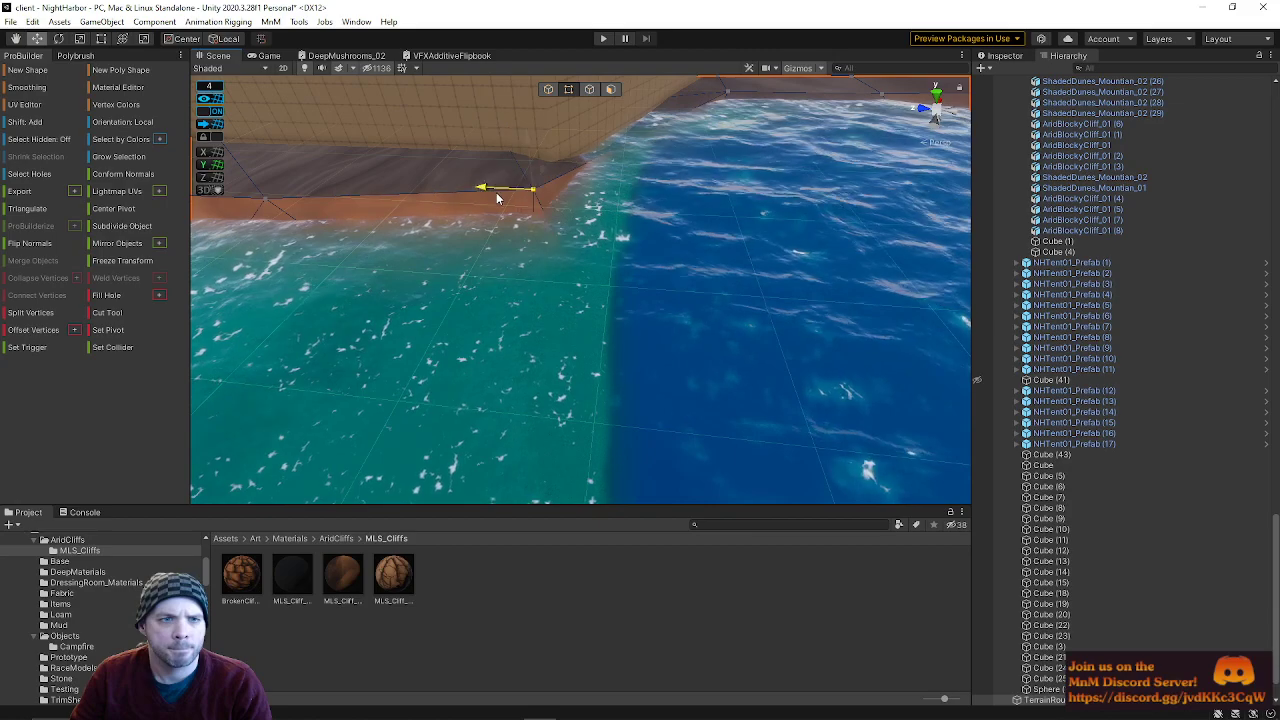
right_click_drag(613, 135, 586, 121)
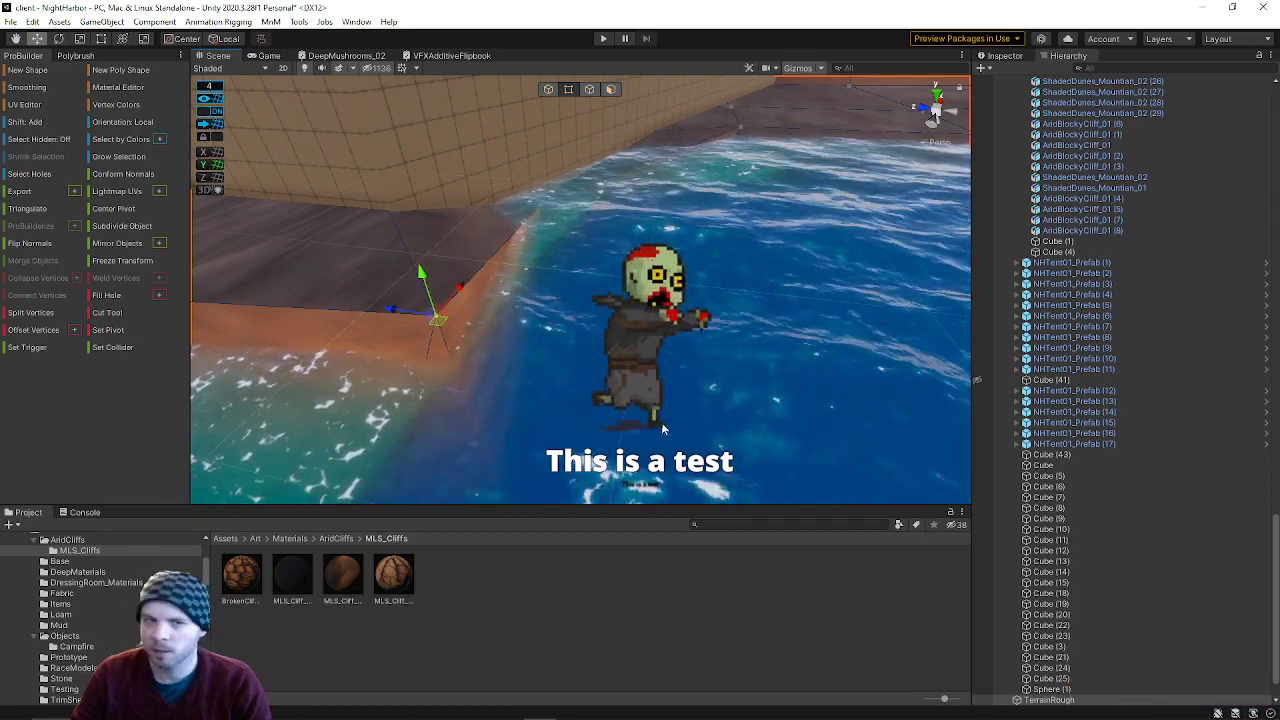
- Reduce the grid snap to 1 and adjust the height of the shoreline vertex at the wall corner along Y
right_click_drag(574, 182, 652, 357)
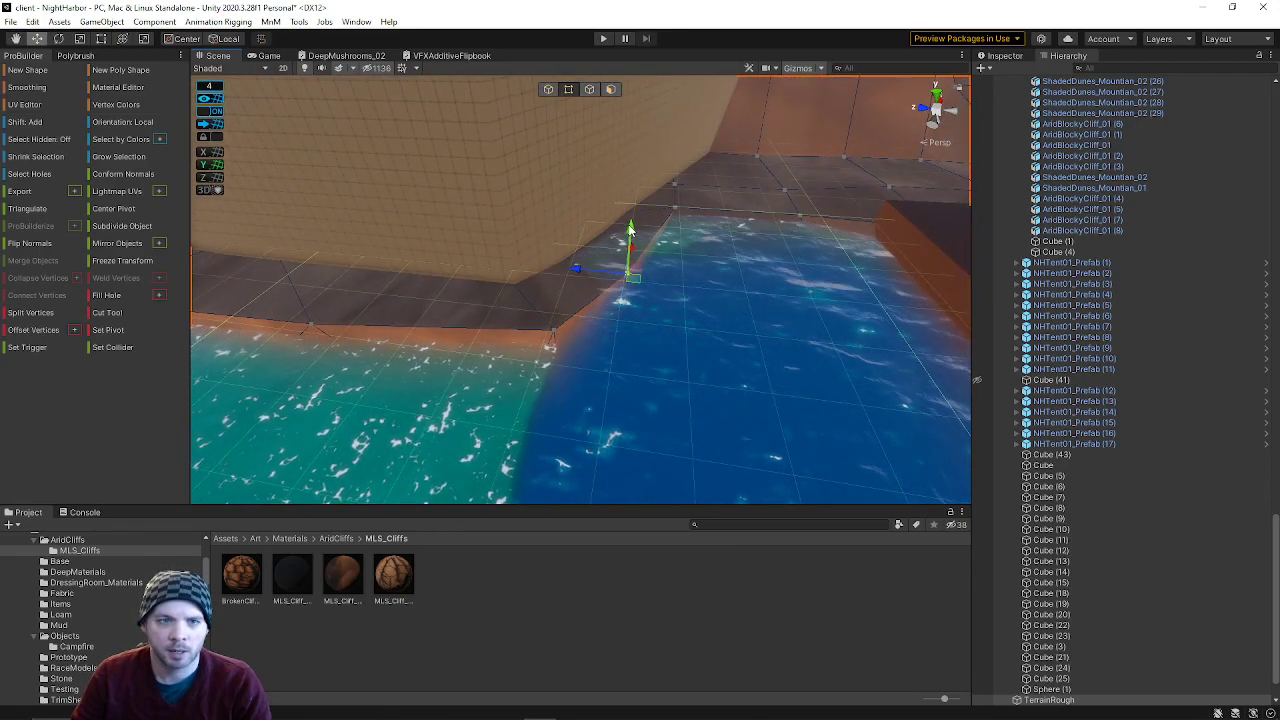
right_click_drag(517, 320, 406, 220)
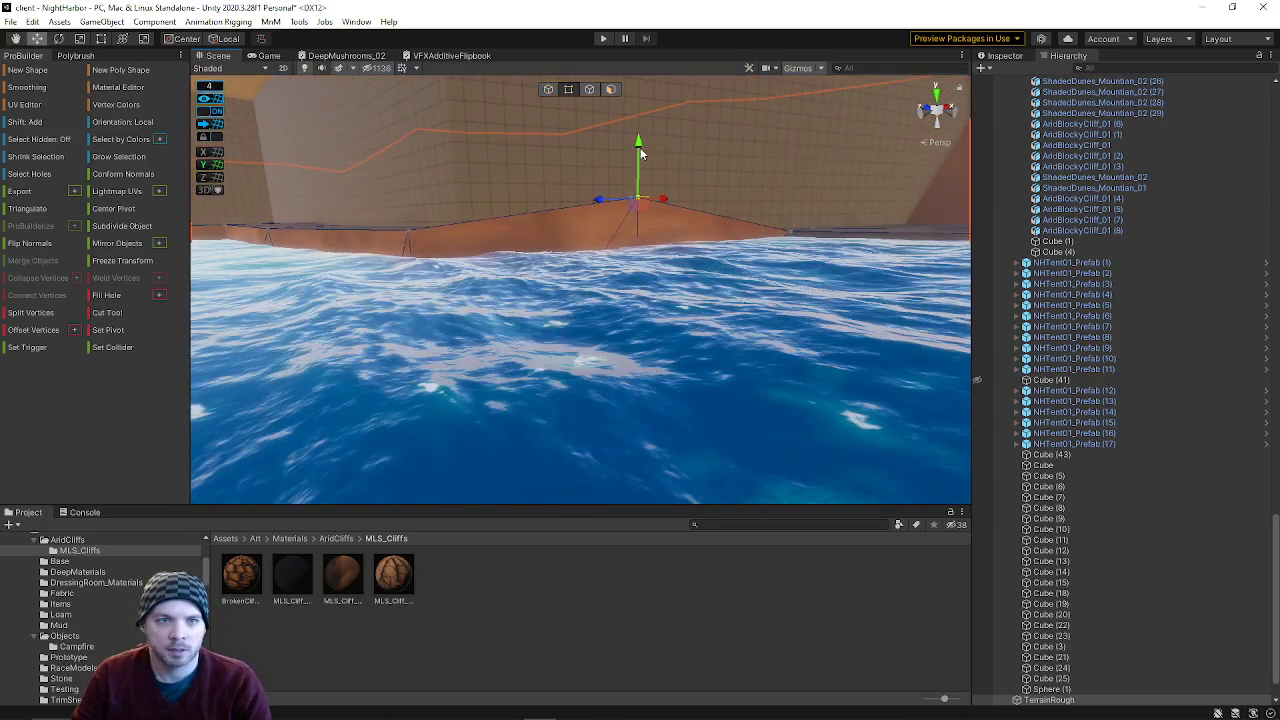
key("minus")
left_click_drag(636, 155, 639, 172)
key("minus")
right_click_drag(663, 216, 593, 246)
- Bring up the harbor concept image Photoshop_FajaPI7Z61.jpg in Photos, examine the dock and shoreline layout, and move it aside
mouse_move(323, 717)
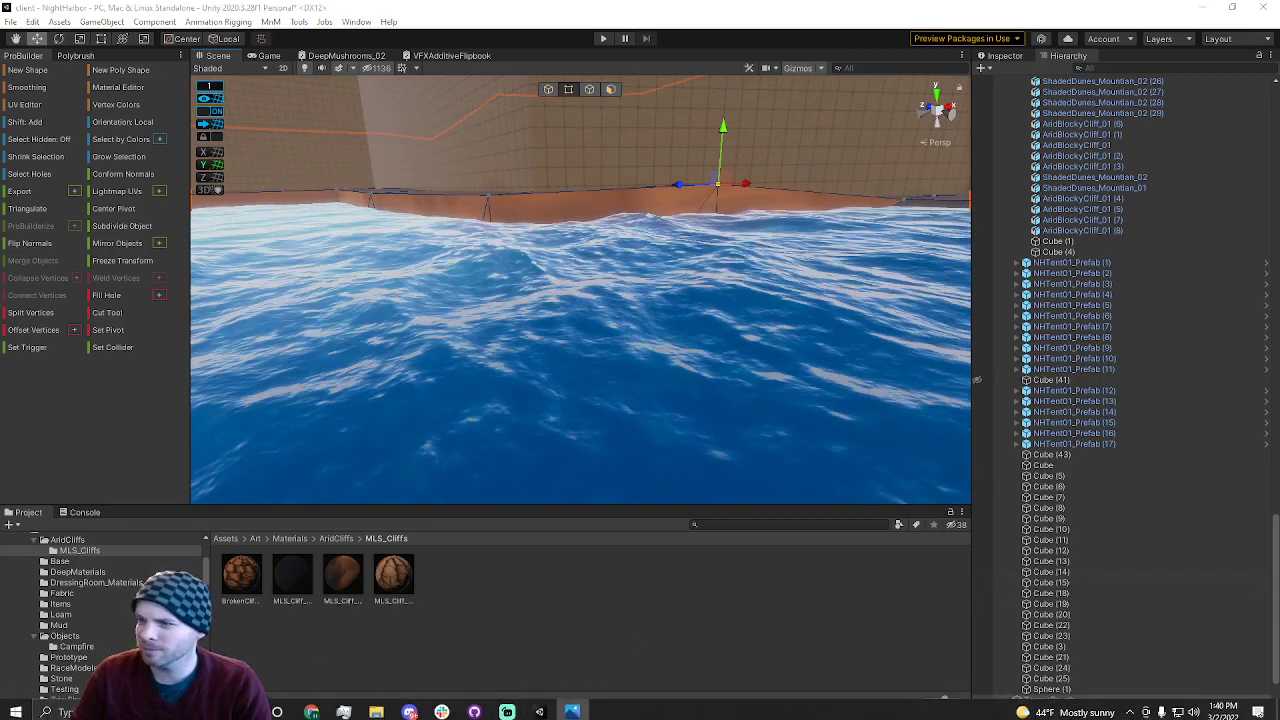
left_click_drag(1279, 220, 610, 181)
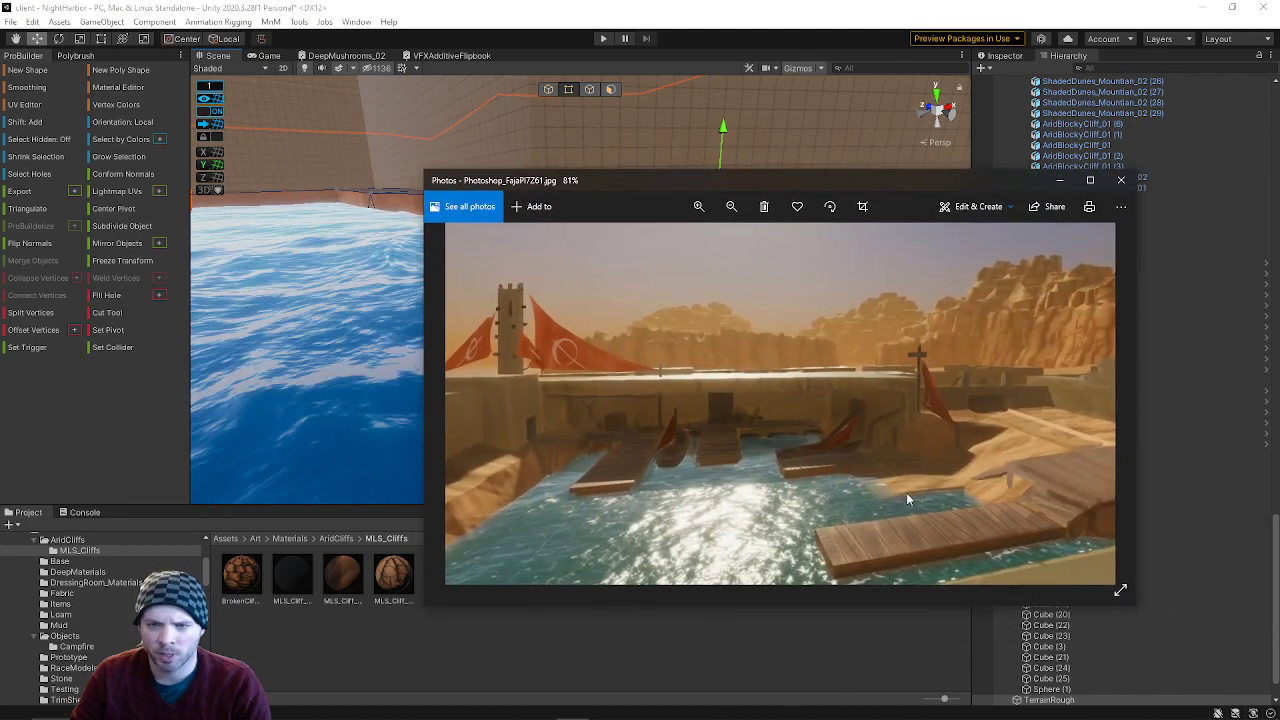
left_click_drag(945, 191, 1279, 186)
- Select harbor wall block Cube (15) and move its end face sideways above the shoreline
right_click_drag(800, 310, 316, 203)
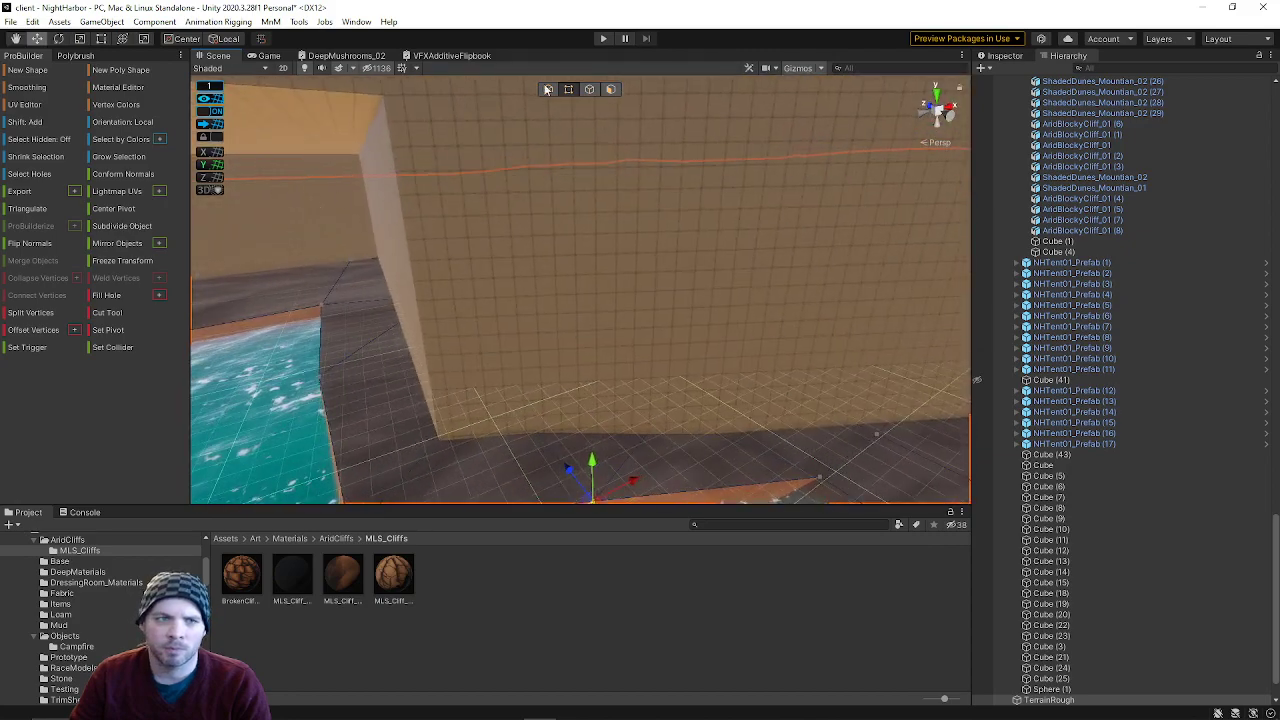
left_click(397, 226)
mouse_move(397, 226)
right_mouse_down()
mouse_move(446, 240)
mouse_move(480, 211)
mouse_move(363, 243)
mouse_move(380, 243)
right_mouse_up()
key("s")
left_click_drag(597, 237, 686, 238)
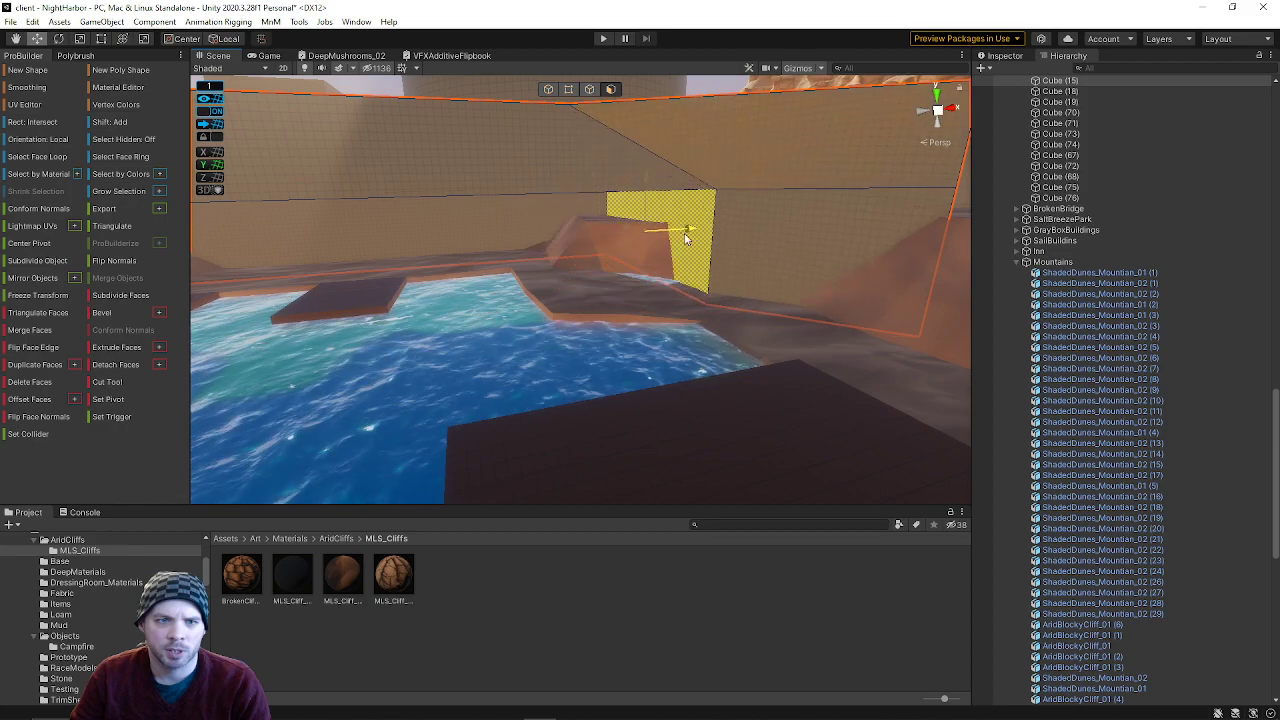
right_click_drag(686, 238, 594, 330)
left_click(569, 89)
left_click(601, 285)
left_click(643, 222)
- Adjust the height of dock blocks Cube (32) and Cube (31) along Y, using a 0.25 grid snap for the second
right_click_drag(687, 177, 549, 94)
left_click(502, 312)
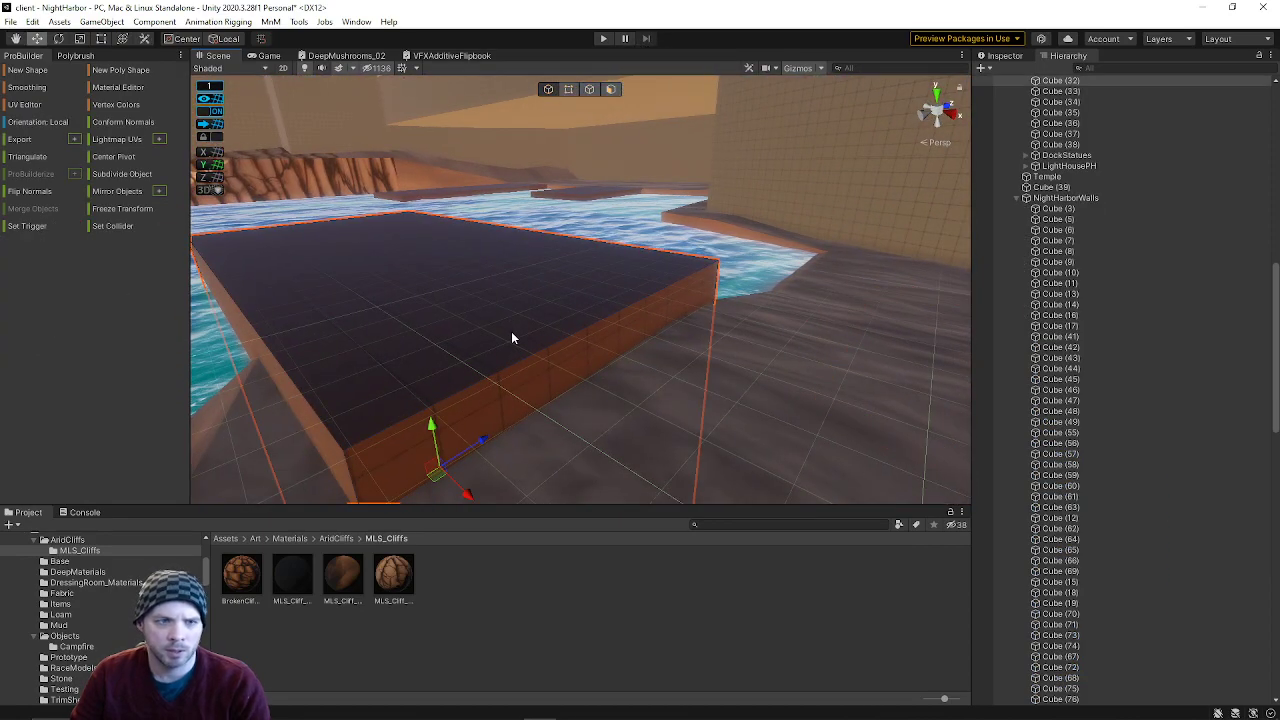
left_click_drag(432, 425, 433, 441)
right_click_drag(524, 434, 437, 348)
left_click(550, 297)
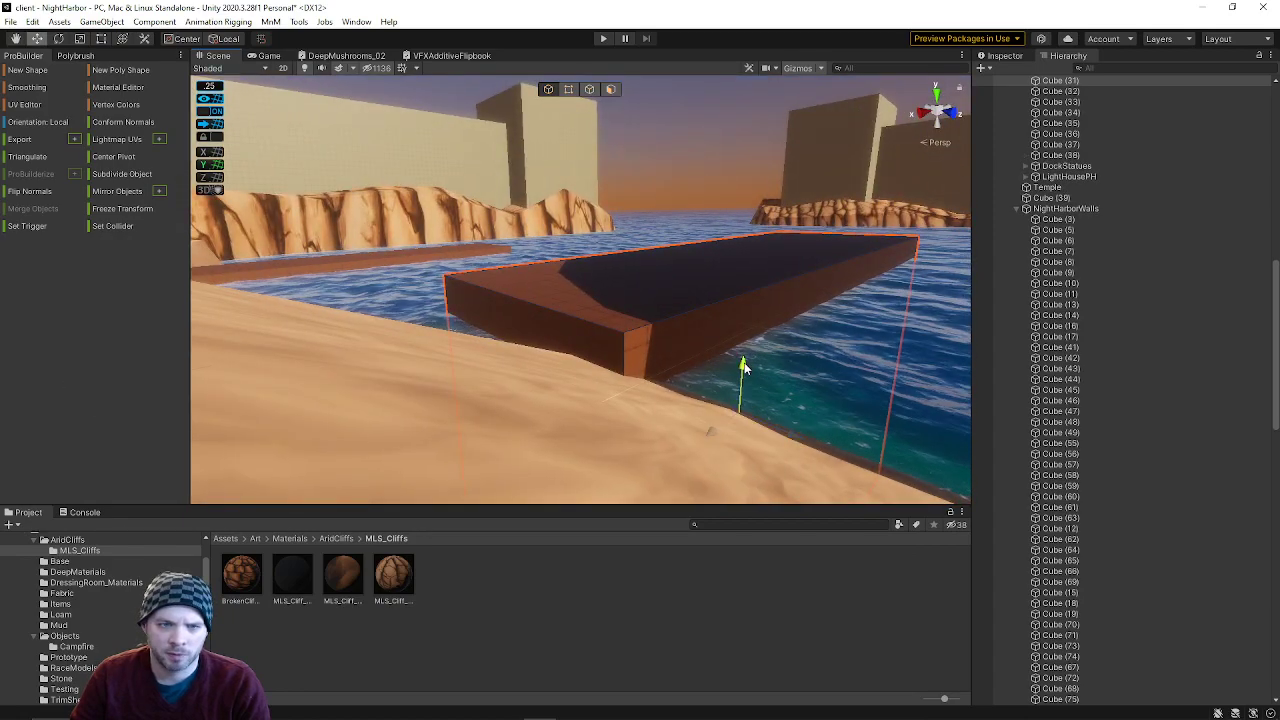
right_click_drag(740, 374, 437, 314)
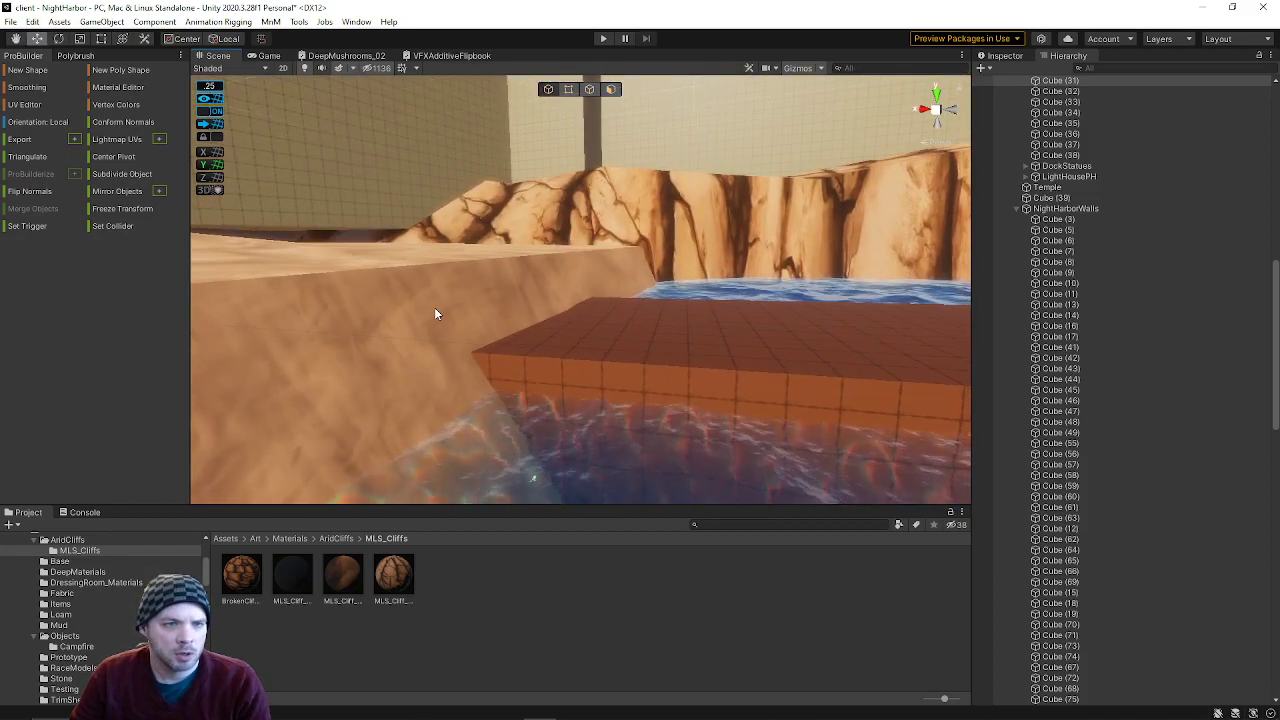
- Select the terrain's shoreline edge at the head of the narrow dock and lower it along Y
left_click(470, 158)
left_click(588, 92)
right_click_drag(543, 215, 521, 285)
left_click(541, 238)
left_click_drag(515, 197, 517, 221)
right_click_drag(517, 221, 377, 276)
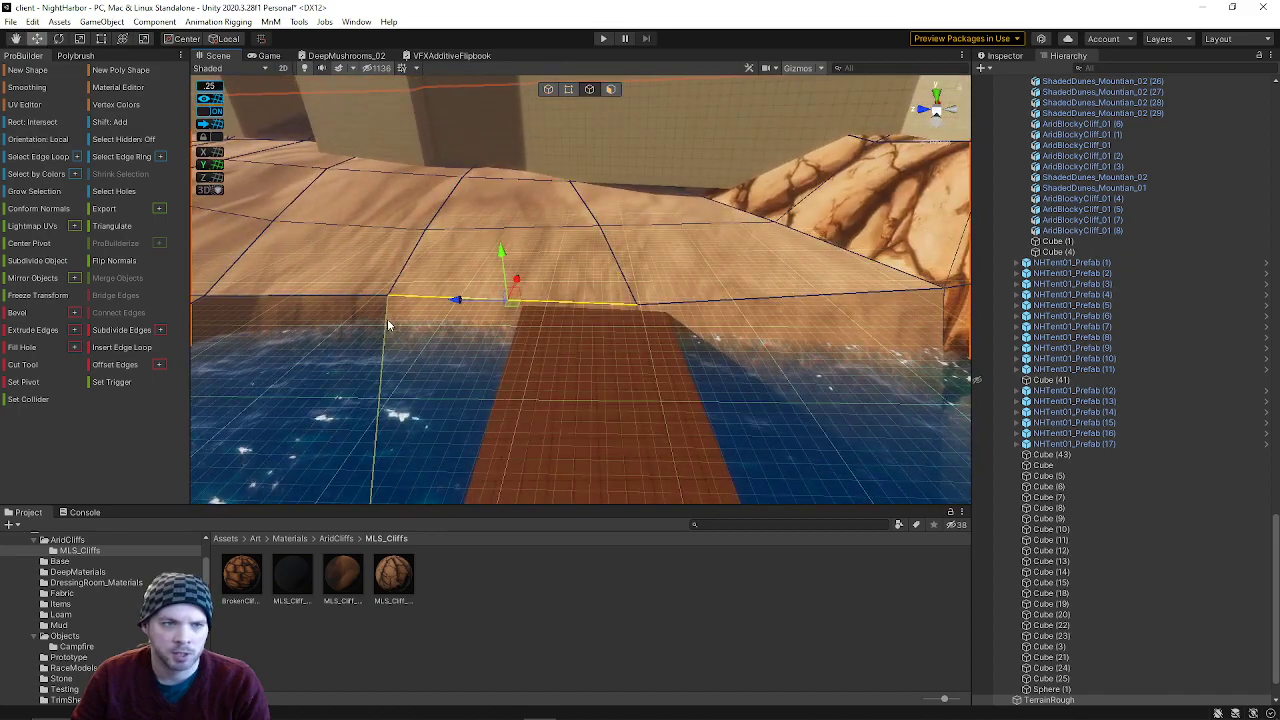
- Shift the two short vertical shoreline edges along Z to line up with the sides of the dock
right_click_drag(383, 353, 341, 388)
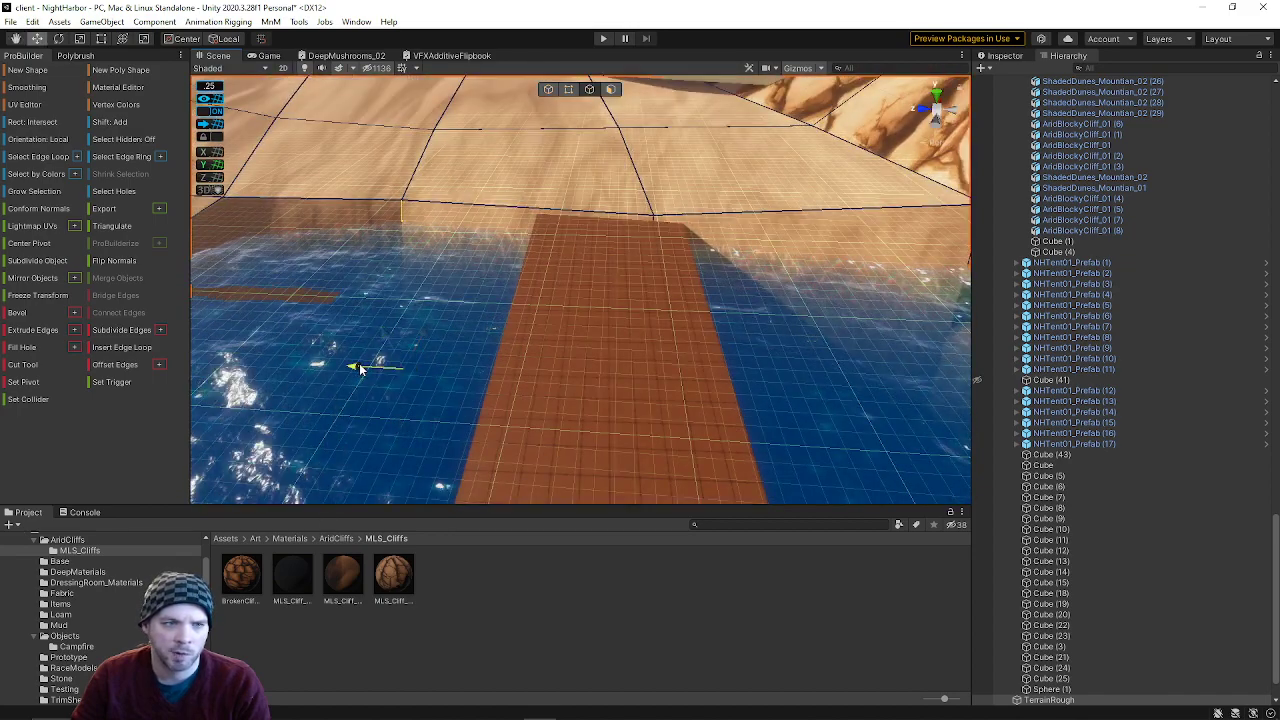
left_click_drag(357, 369, 422, 373)
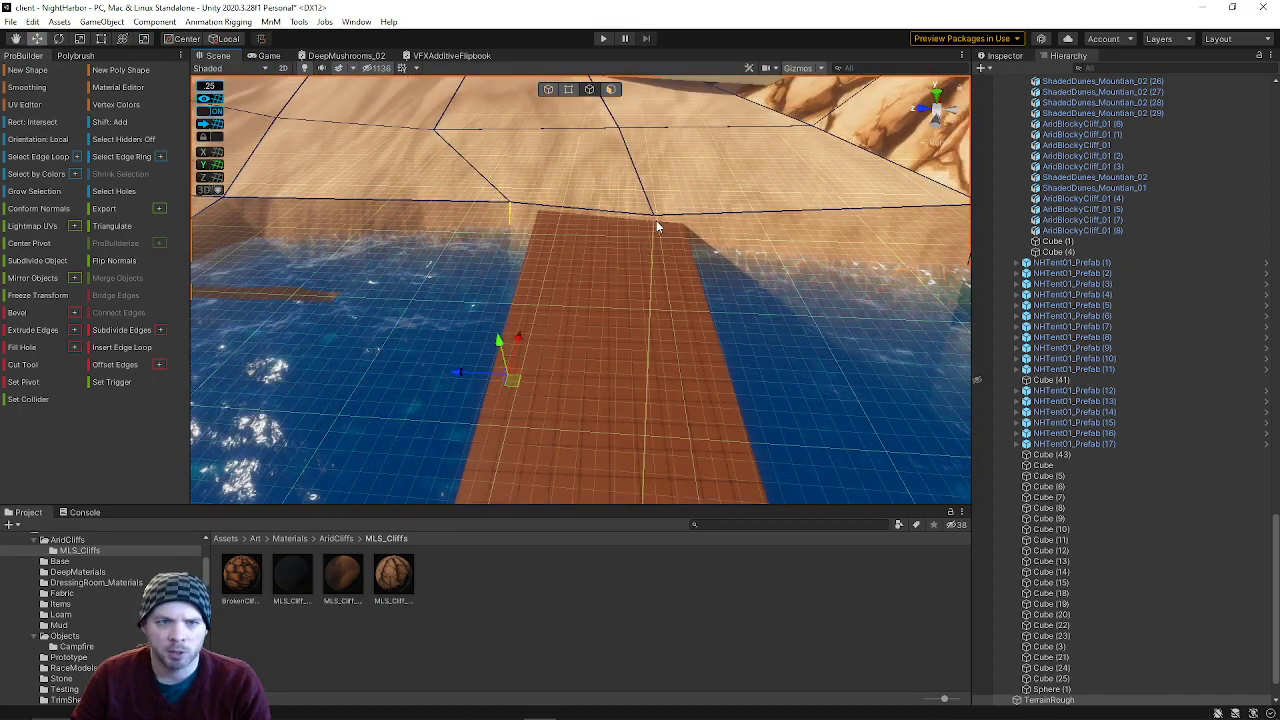
left_click(614, 381)
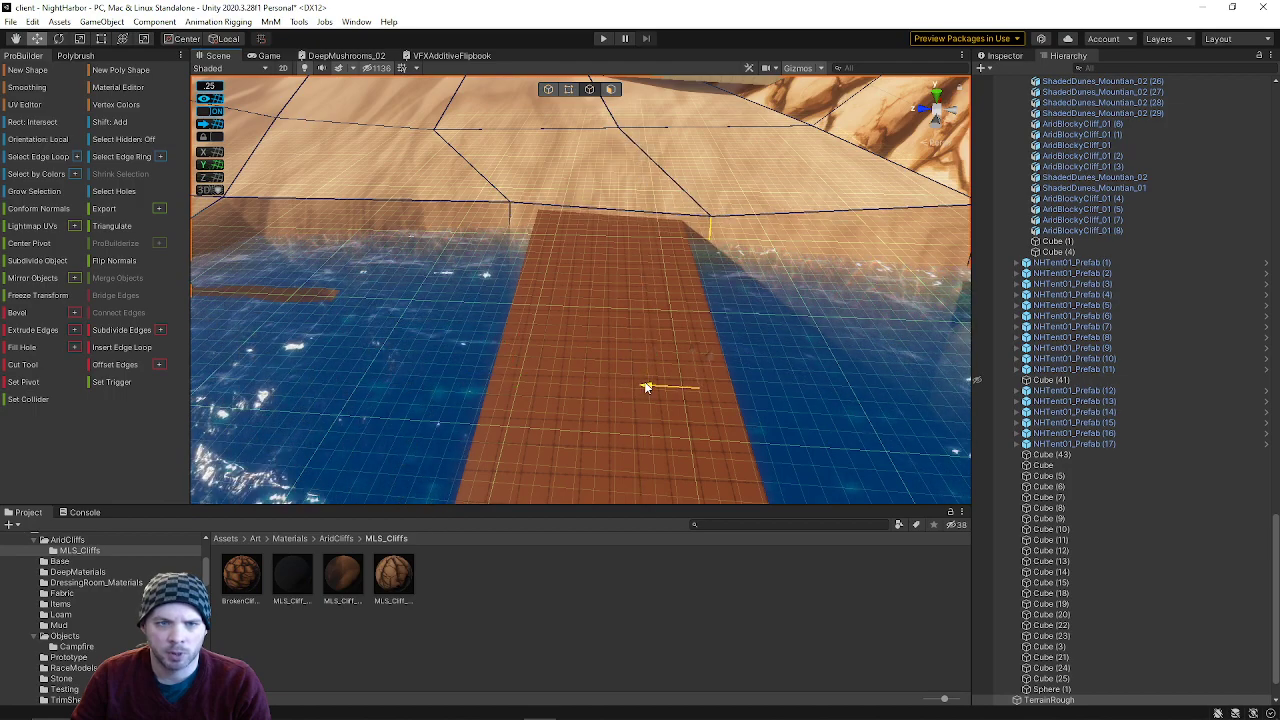
- Switch to vertex editing and move the shoreline vertices beside the dock to meet its shore-side corners
left_click(550, 92)
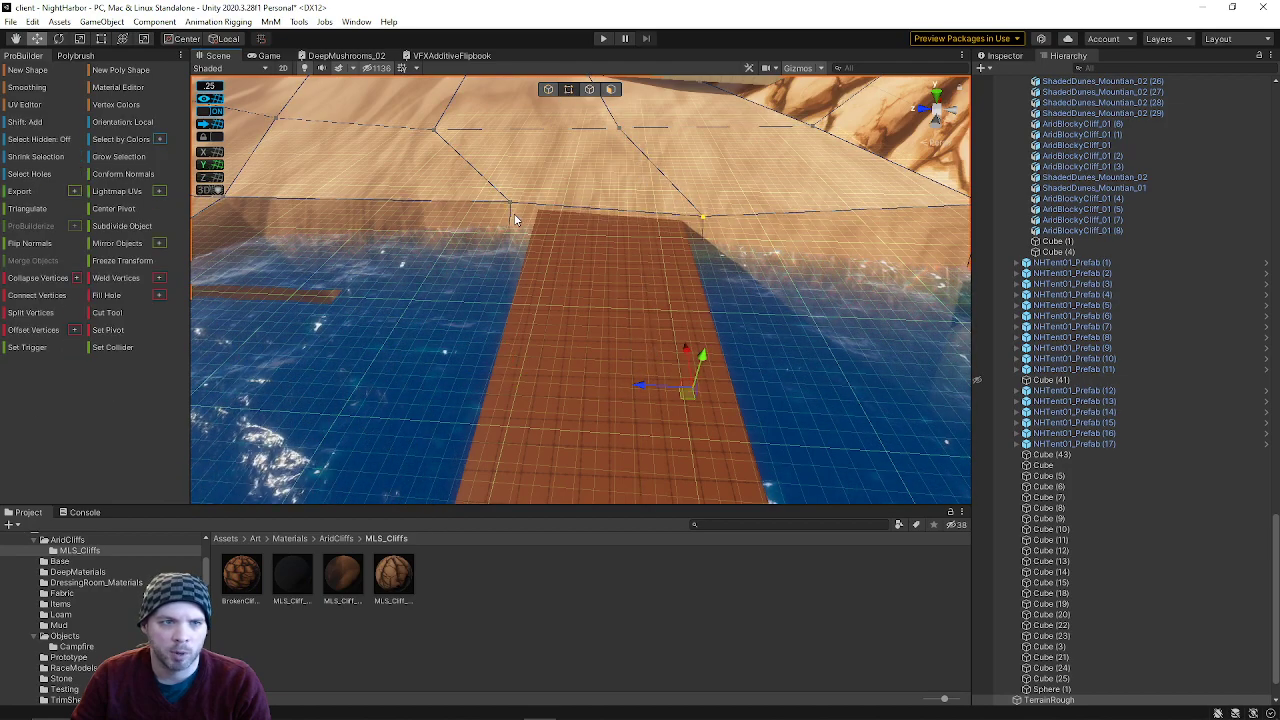
left_click_drag(516, 204, 544, 197)
right_click_drag(545, 210, 526, 197)
right_click_drag(573, 280, 960, 235)
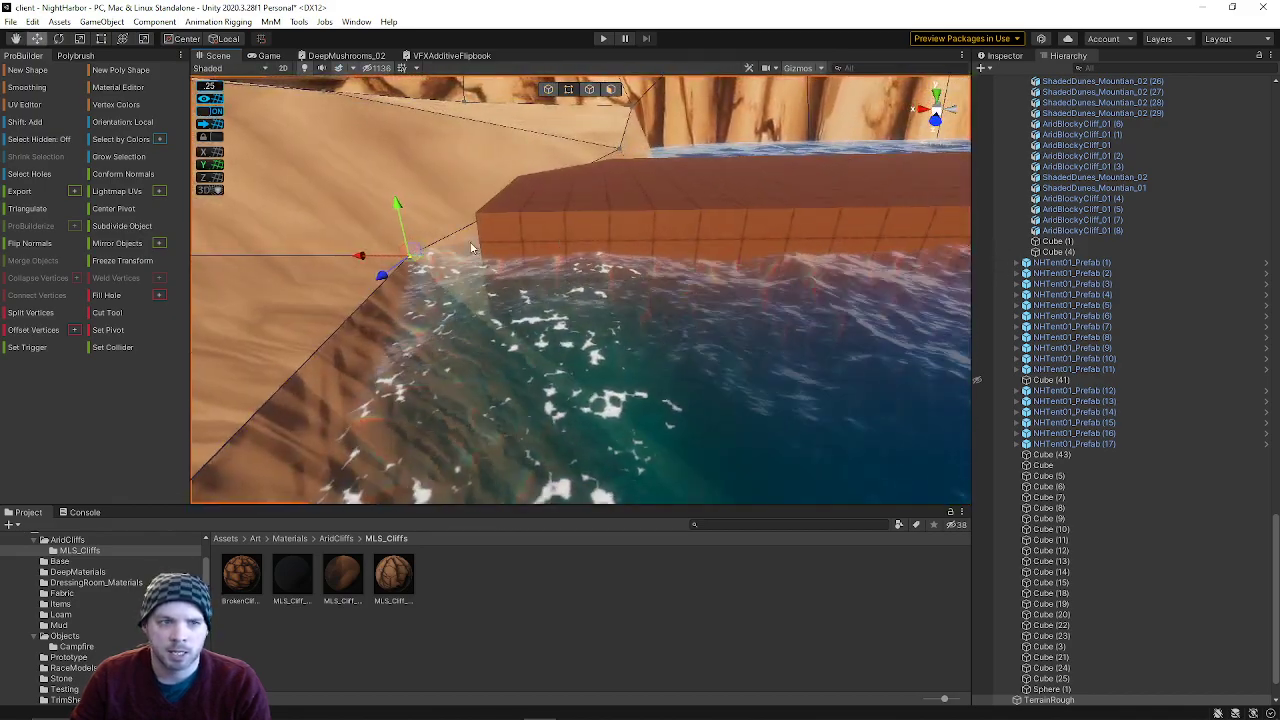
left_click_drag(404, 205, 497, 205)
right_click_drag(497, 205, 535, 133)
left_click_drag(488, 136, 368, 152)
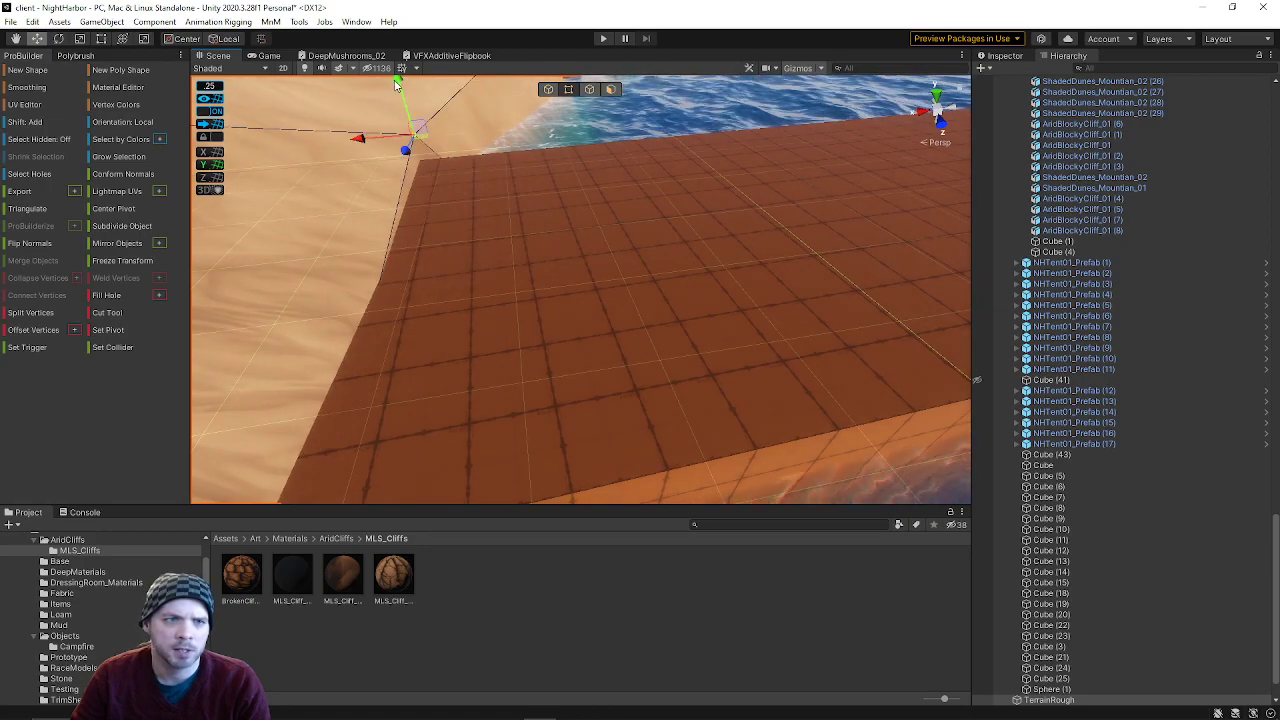
- Align the shoreline vertex with the dock's near corner along Z and select the vertex at the opposite corner
right_click_drag(420, 113, 417, 342)
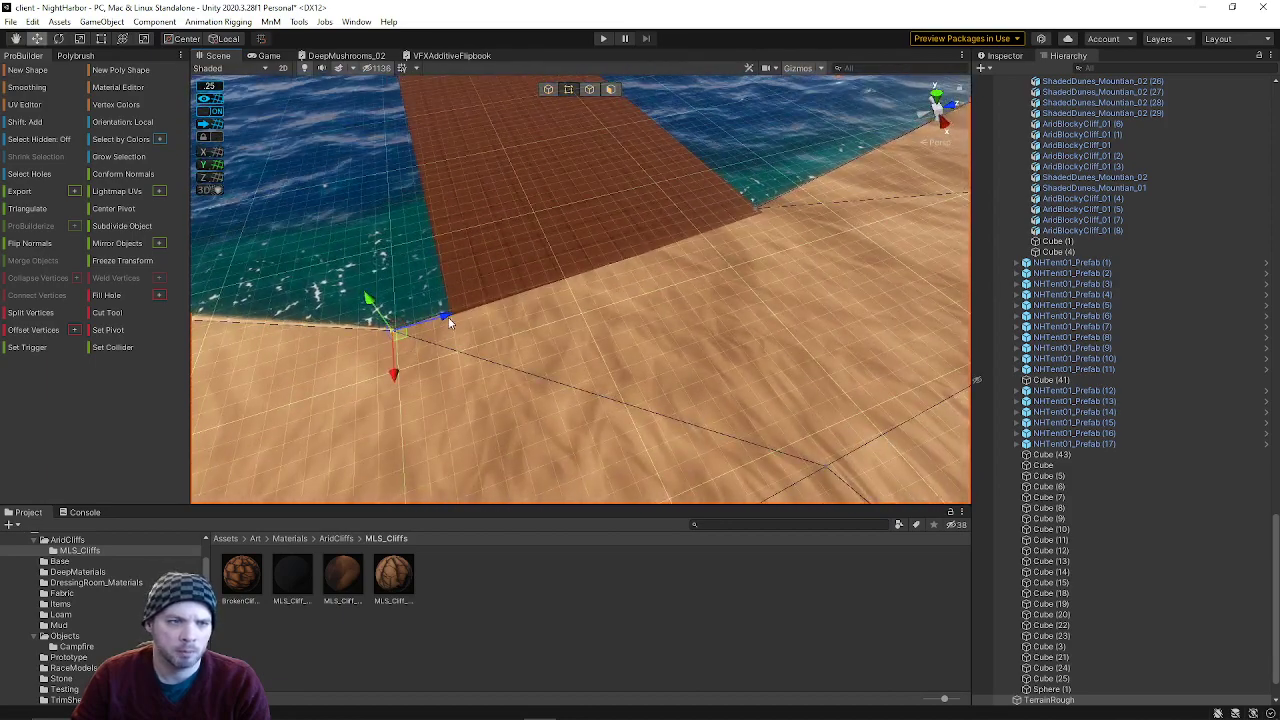
left_click(445, 315)
left_click(758, 210)
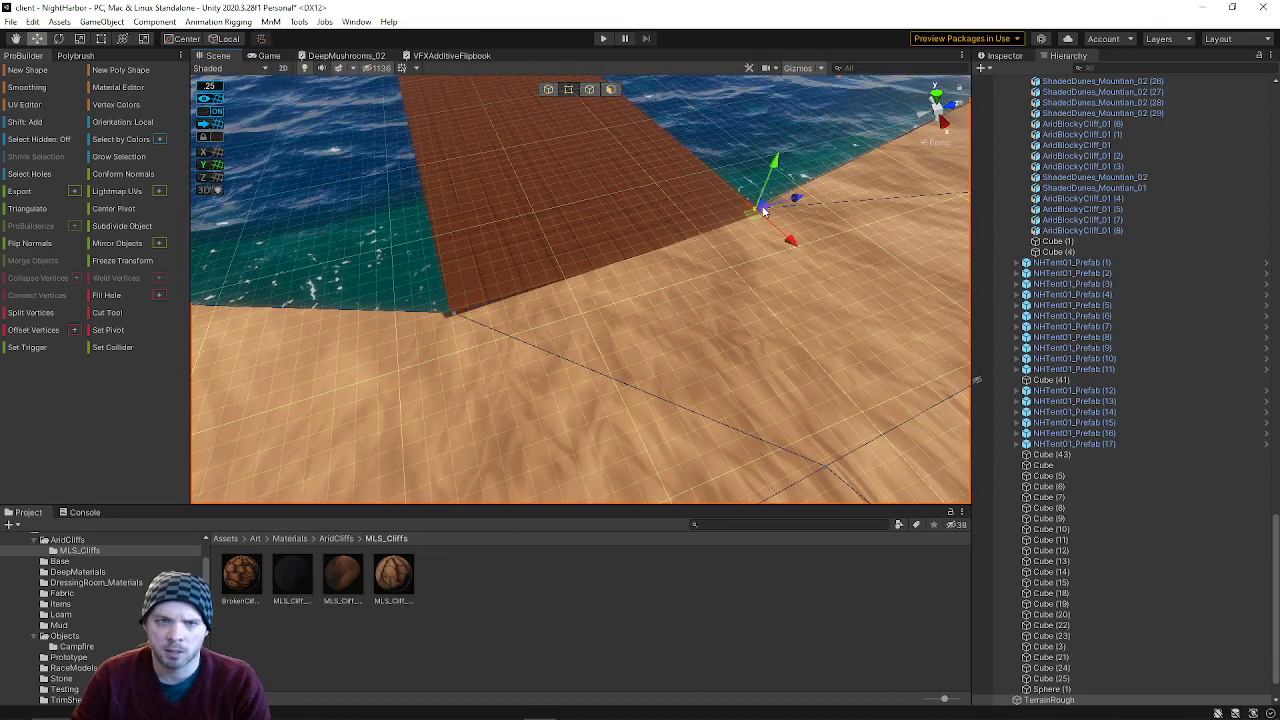
- Adjust the height of the shoreline vertex at the head of the dark shadowed dock along Y with a grid snap of 1
right_click_drag(793, 249, 1230, 128)
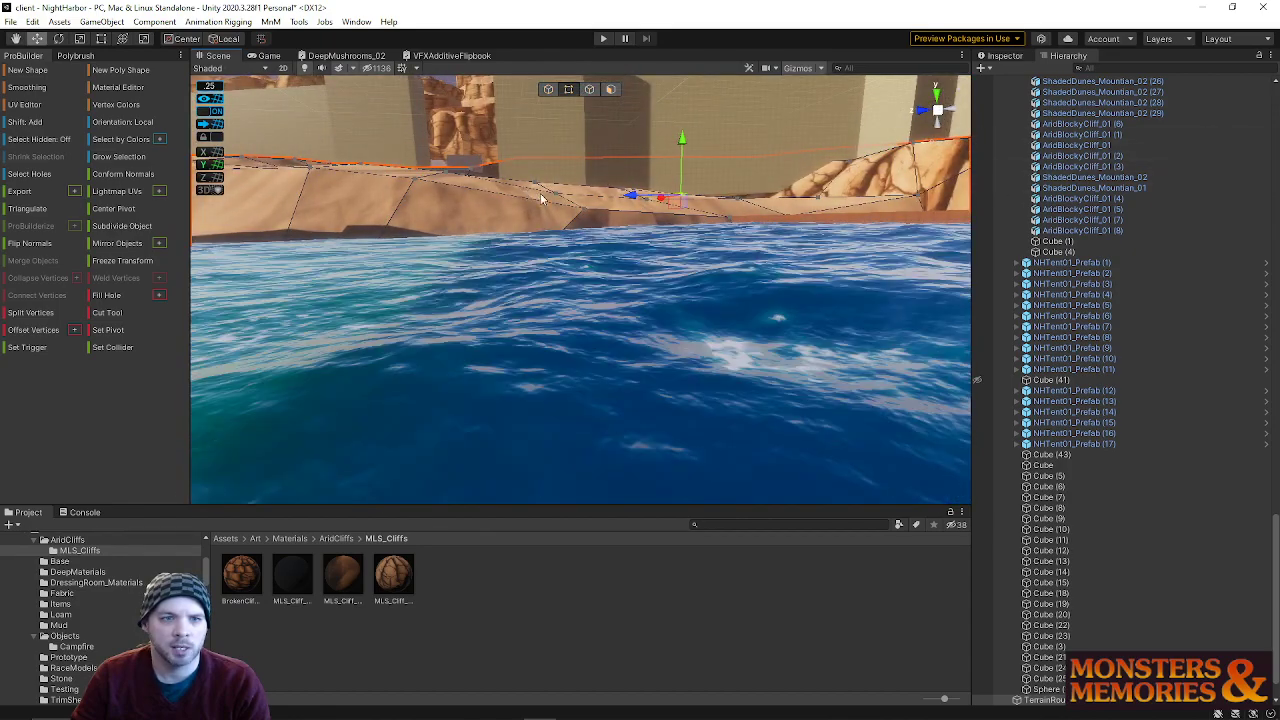
right_click_drag(586, 211, 561, 174)
key("w")
left_click(543, 193)
left_click_drag(561, 174, 556, 147)
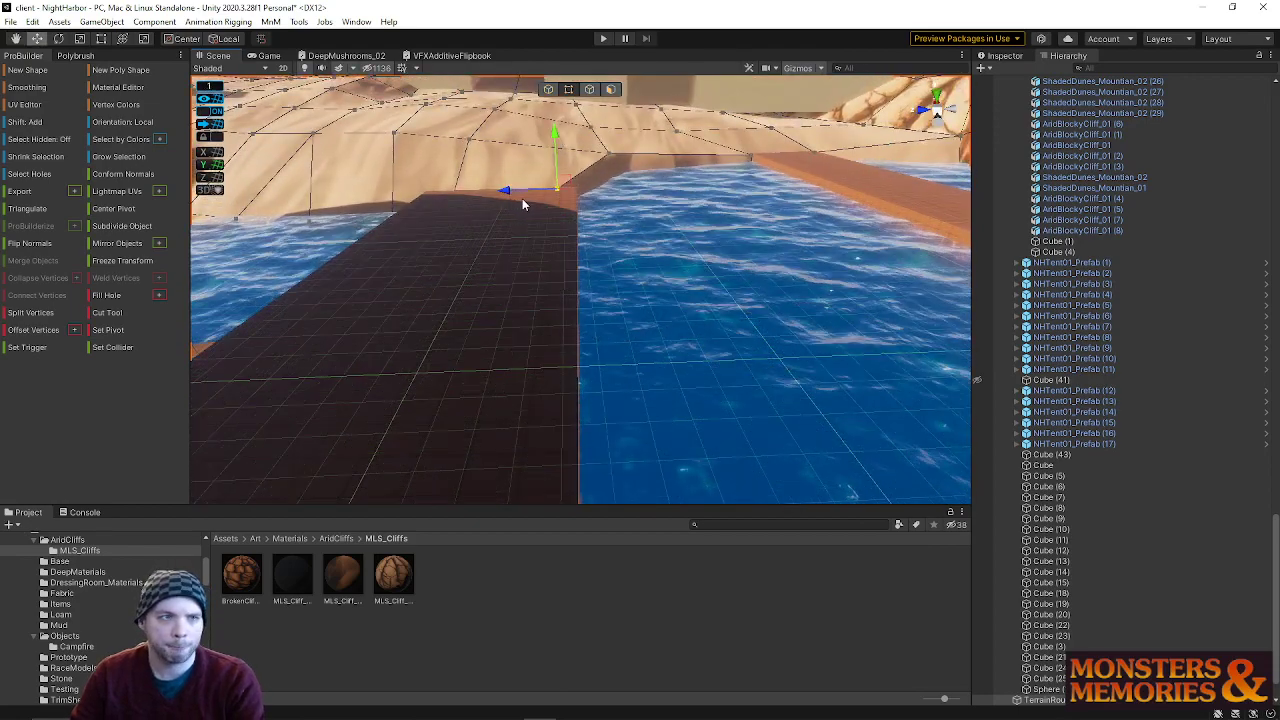
right_click_drag(522, 197, 556, 166)
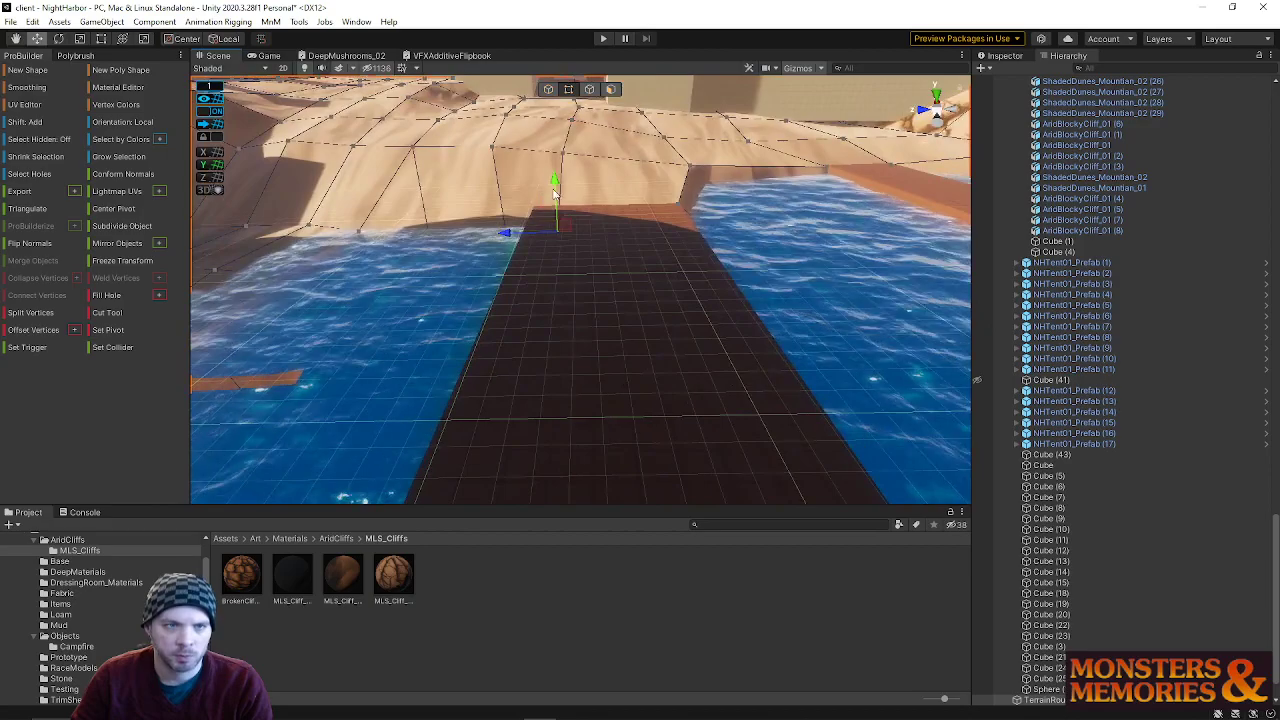
- Move the shoreline vertex to the shadowed dock's inner corner along X and raise it along Y
left_click(486, 218)
right_click_drag(485, 217, 733, 250)
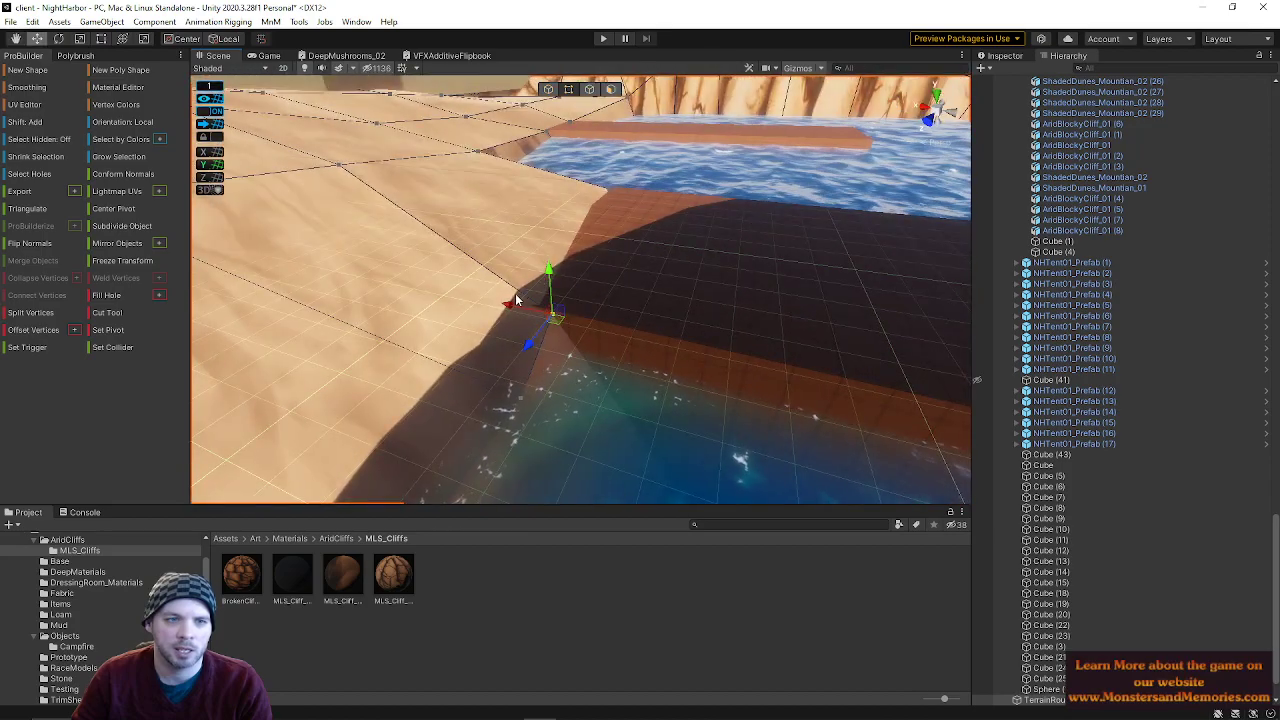
left_click(445, 287)
right_click_drag(537, 274, 422, 276)
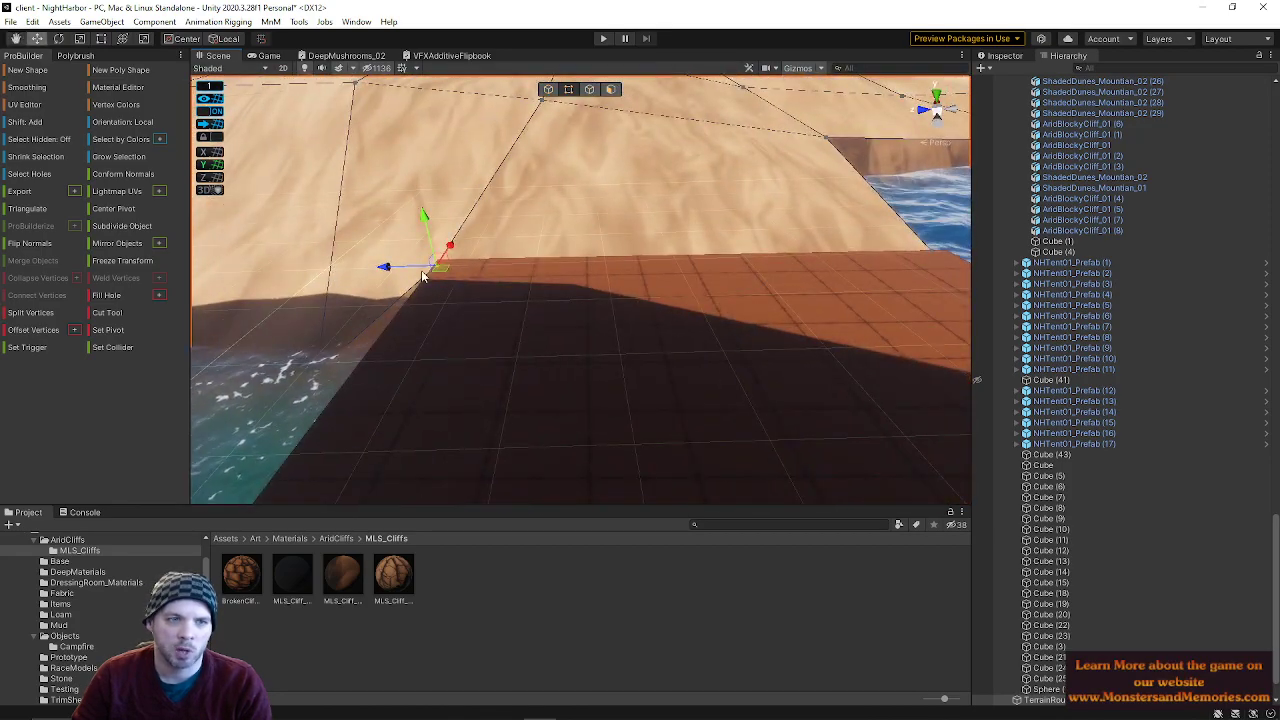
left_click_drag(387, 270, 410, 270)
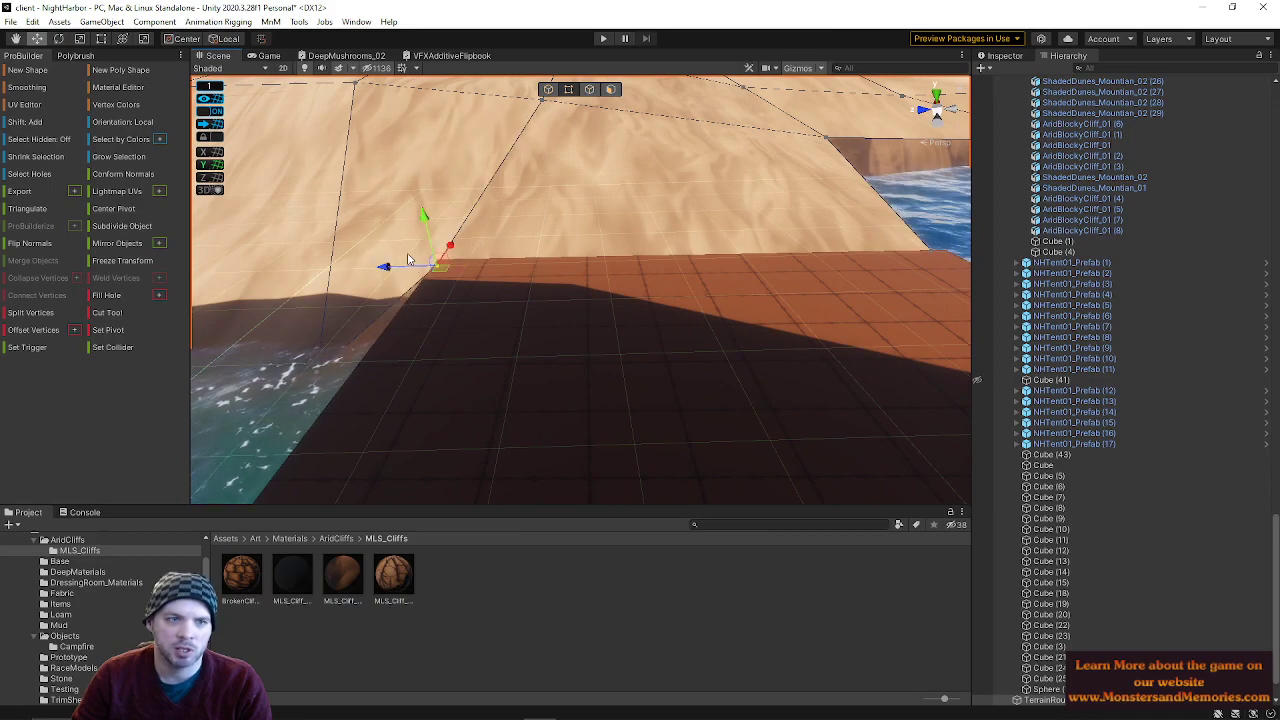
left_click_drag(424, 213, 426, 200)
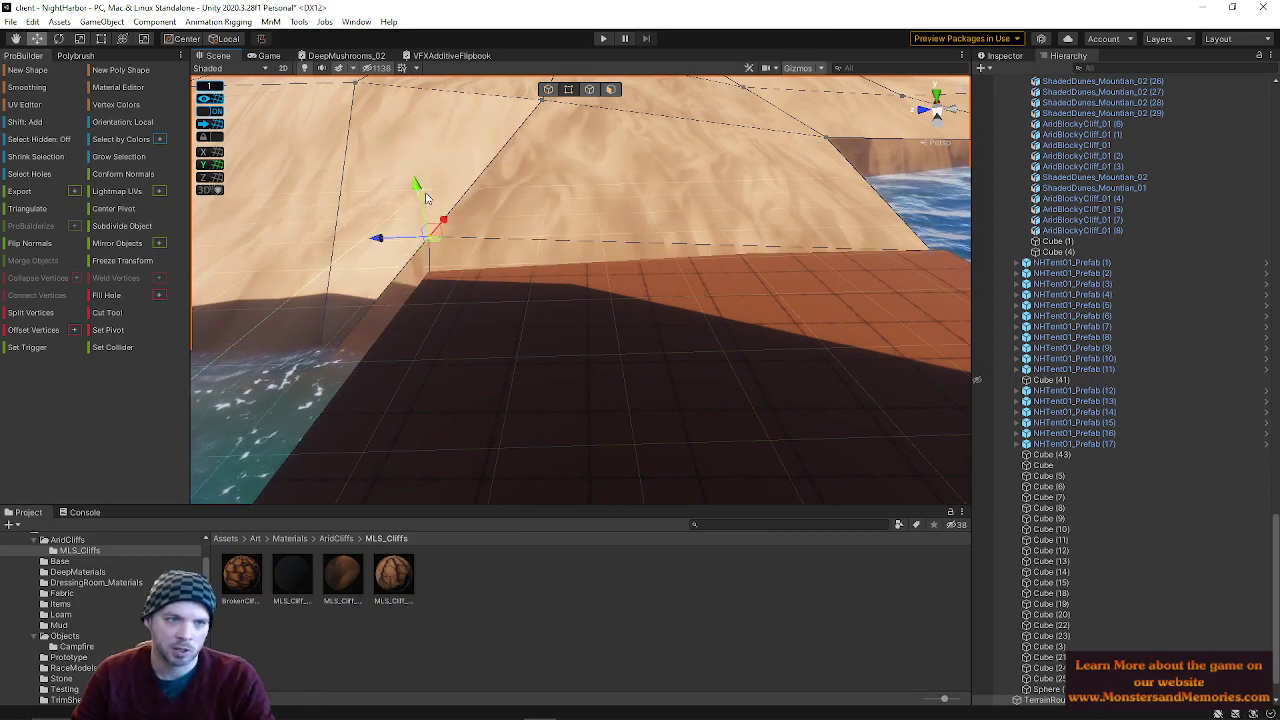
- Lower the underwater terrain vertex on the seabed step beside the wall along Y
right_click_drag(391, 243, 469, 191)
right_click_drag(593, 333, 508, 330)
key("s")
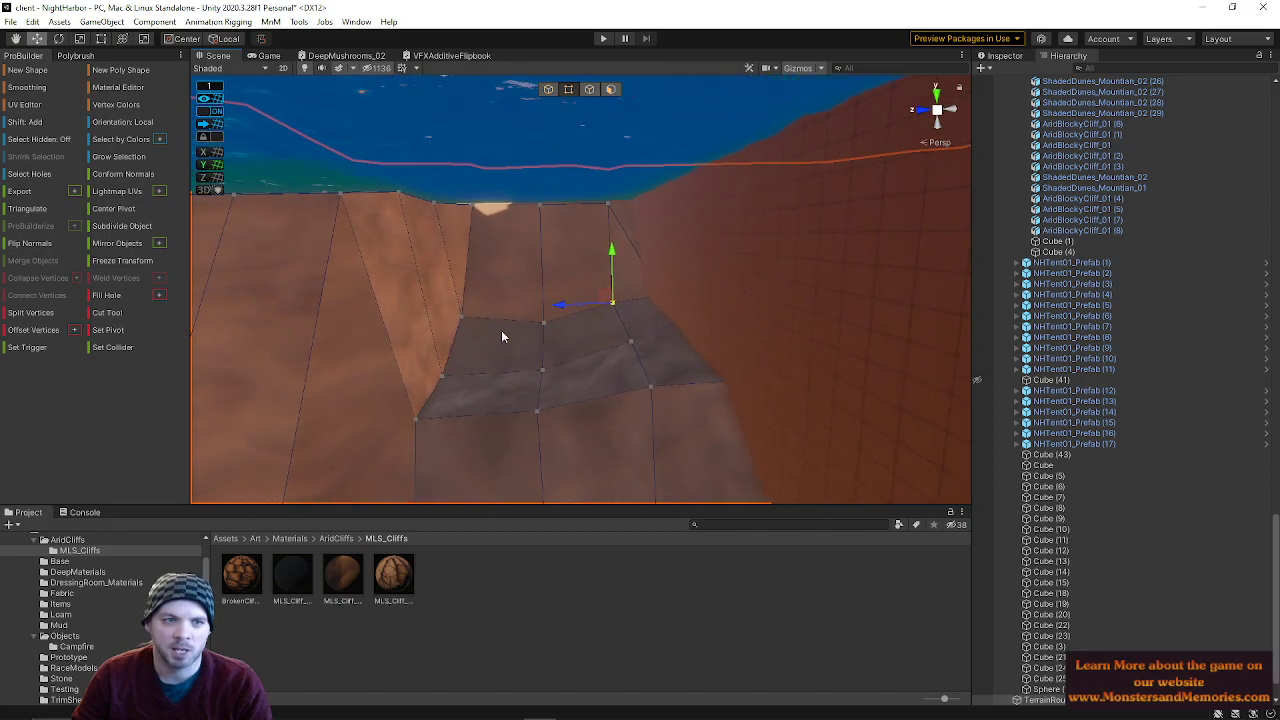
left_click_drag(613, 254, 614, 280)
- Shift the vertices along the edge of the seabed step along Z to widen the ledge
left_click(635, 341)
right_click_drag(632, 300, 526, 320)
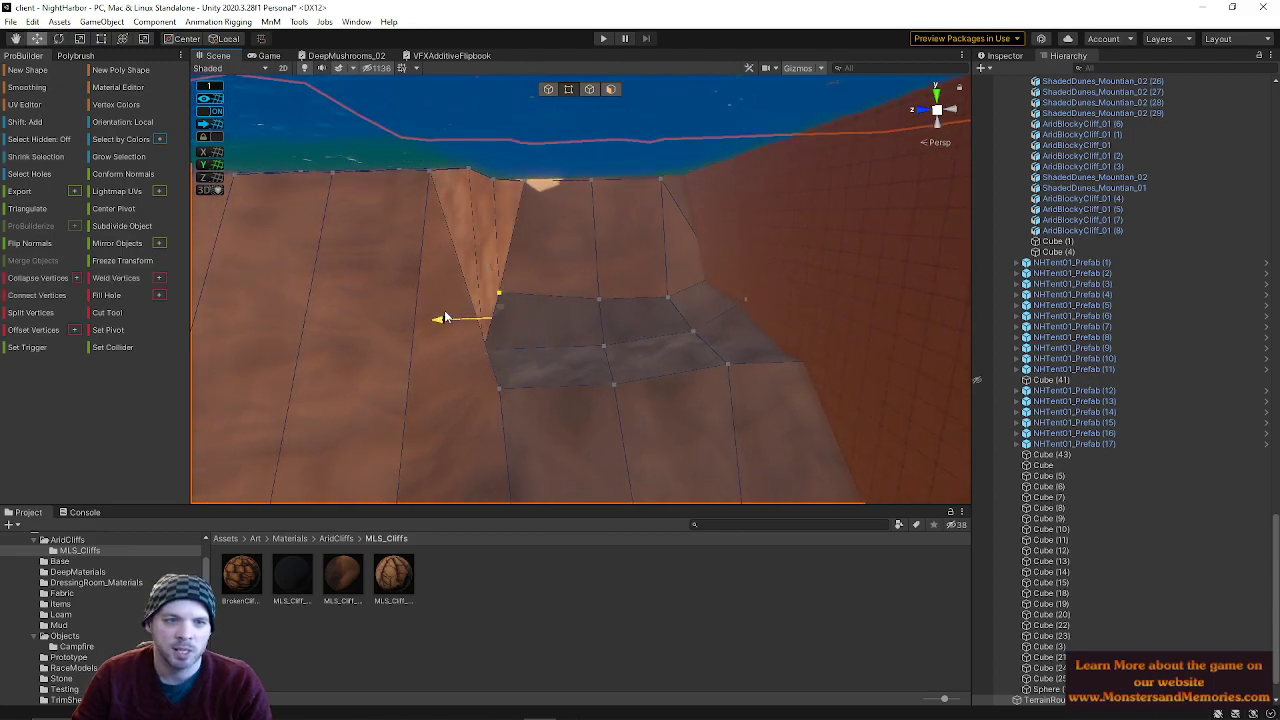
left_click(433, 393)
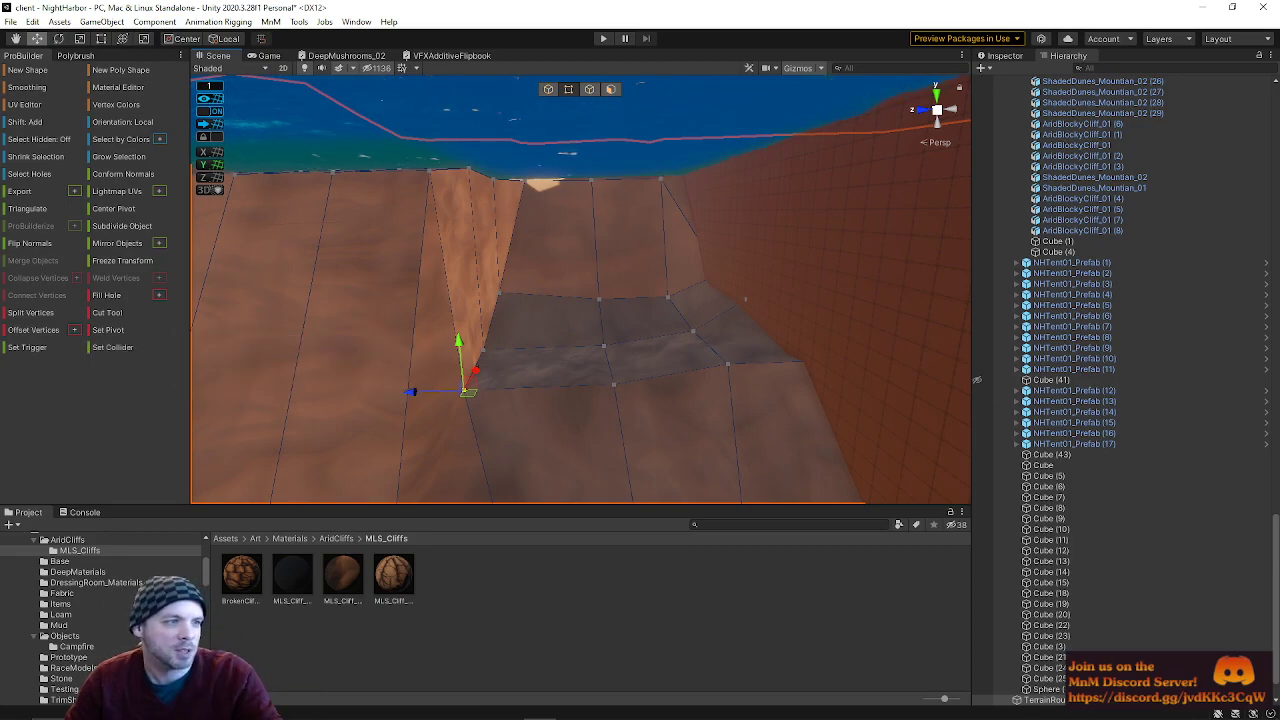
right_click_drag(310, 398, 561, 367)
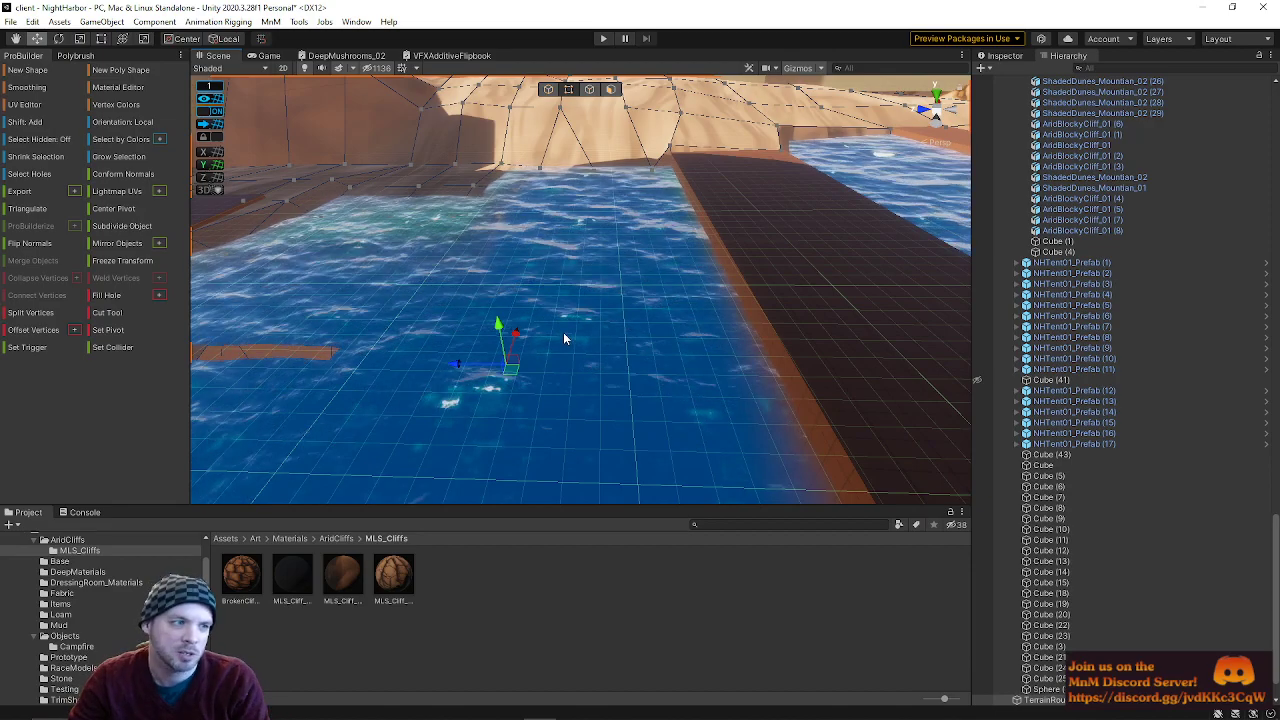
- Lower the two peak vertices of the underwater seabed ridge along Y and shift them along Z
right_click_drag(563, 338, 621, 170)
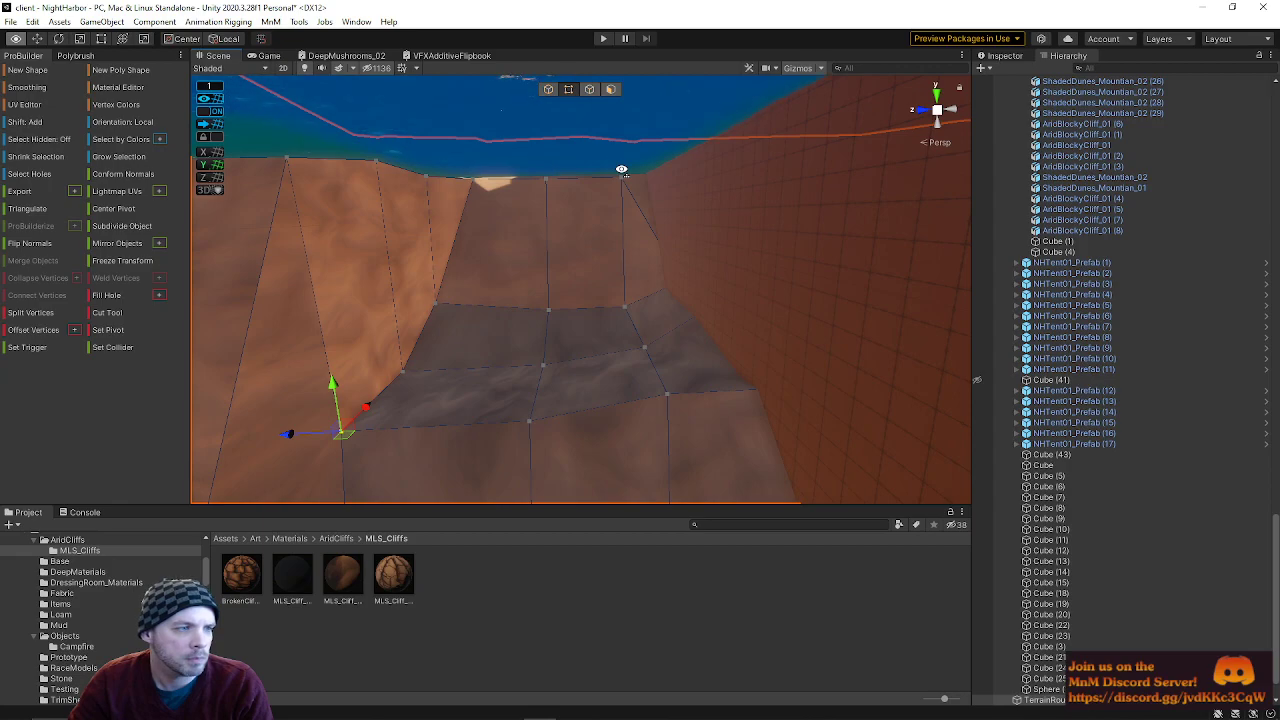
right_click_drag(621, 169, 621, 167)
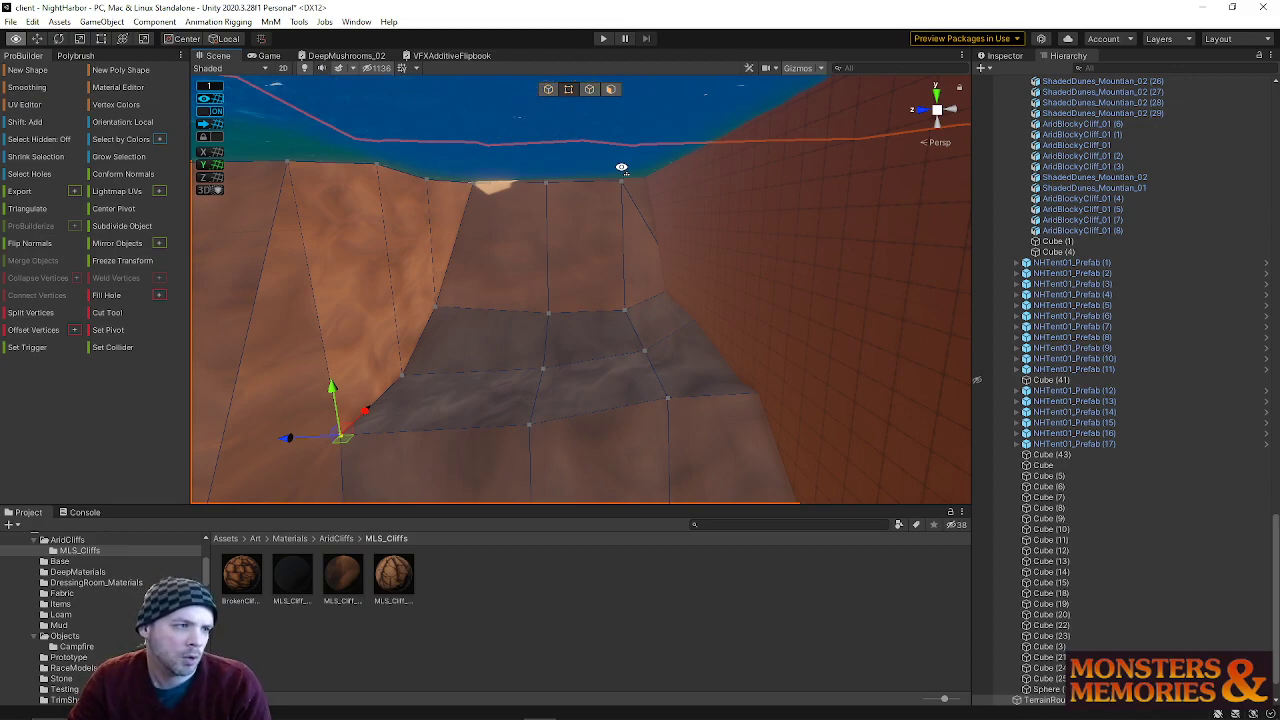
key("w")
right_click_drag(621, 169, 620, 174)
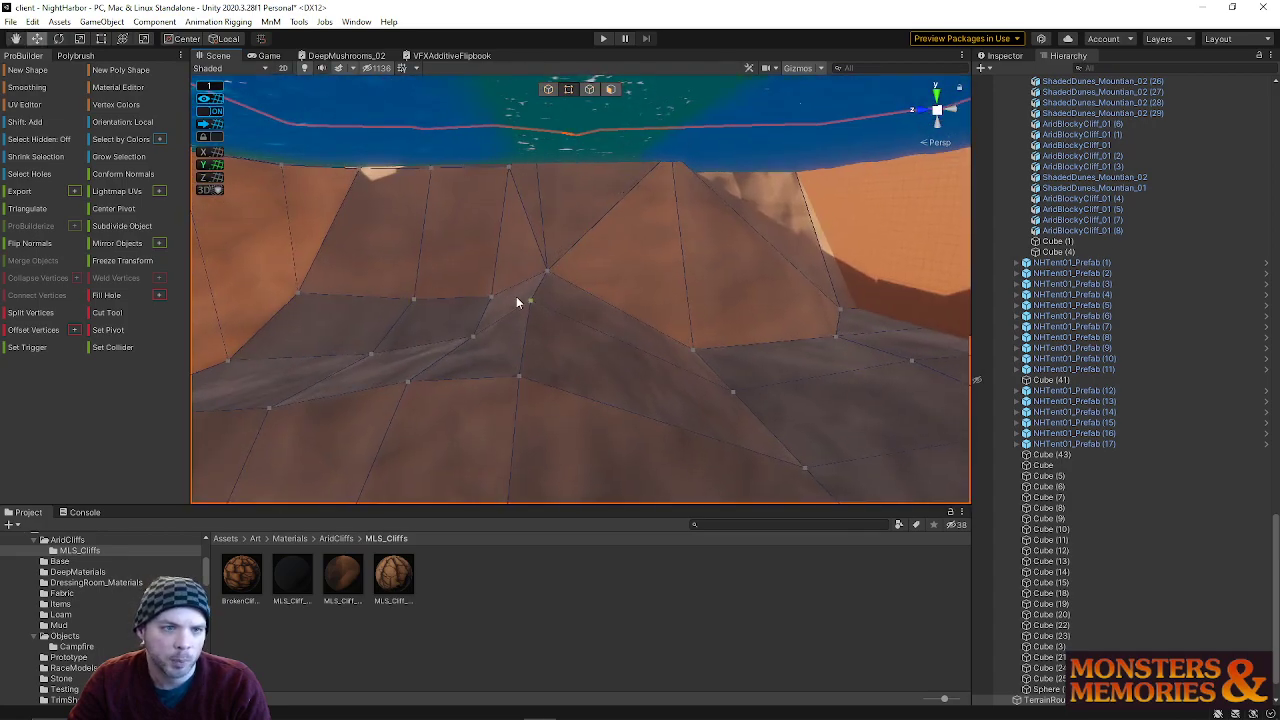
left_click(548, 270, "shift")
left_click_drag(532, 251, 526, 283)
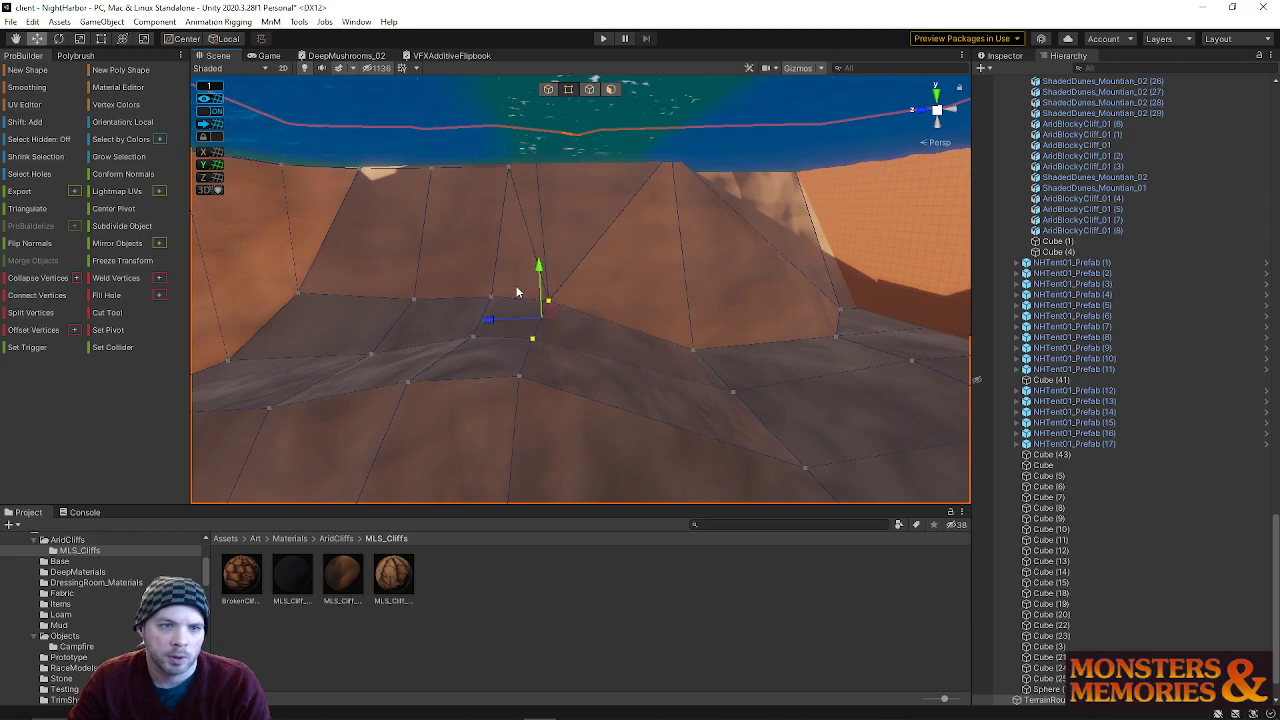
left_click_drag(489, 323, 461, 355)
- Lower the two vertices on the front edge of the seabed step along Y and adjust their spacing along Z
left_click(520, 376)
left_click(405, 383, "shift")
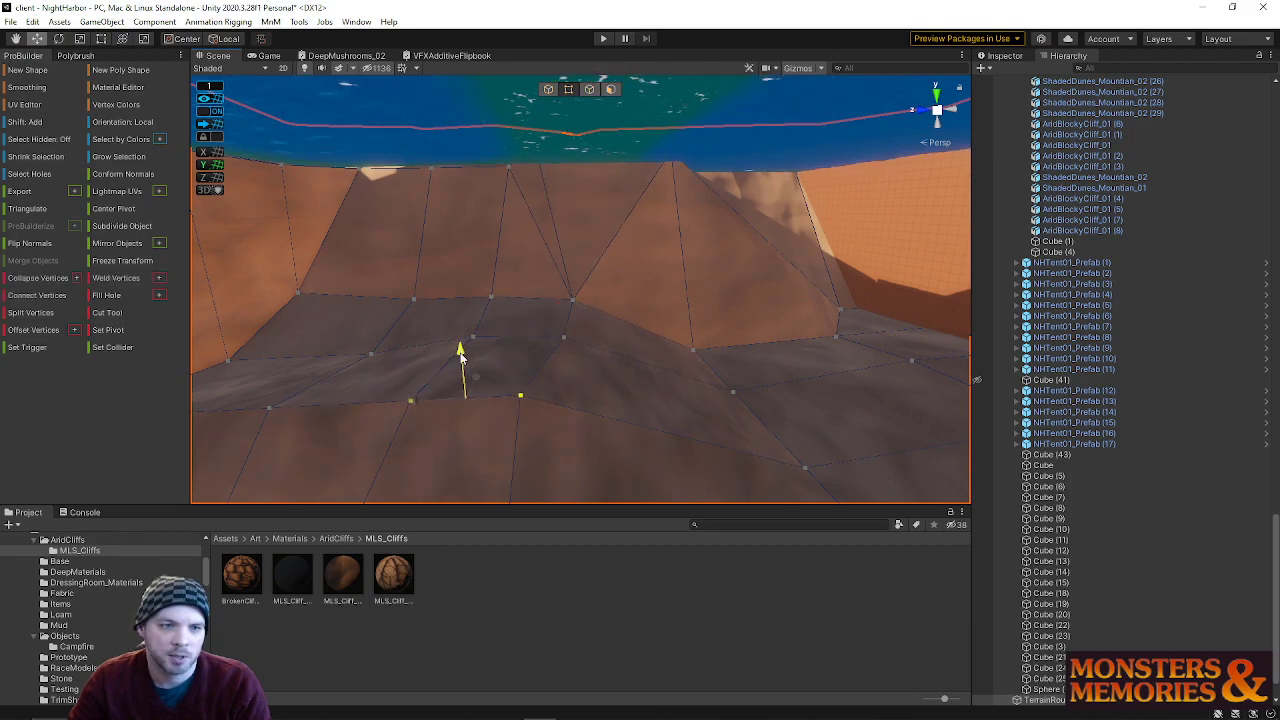
left_click_drag(417, 403, 514, 409)
left_click_drag(465, 374, 511, 416)
key("a")
right_click_drag(526, 396, 505, 396)
left_click_drag(557, 404, 495, 408)
right_click_drag(540, 398, 550, 386)
key("d")
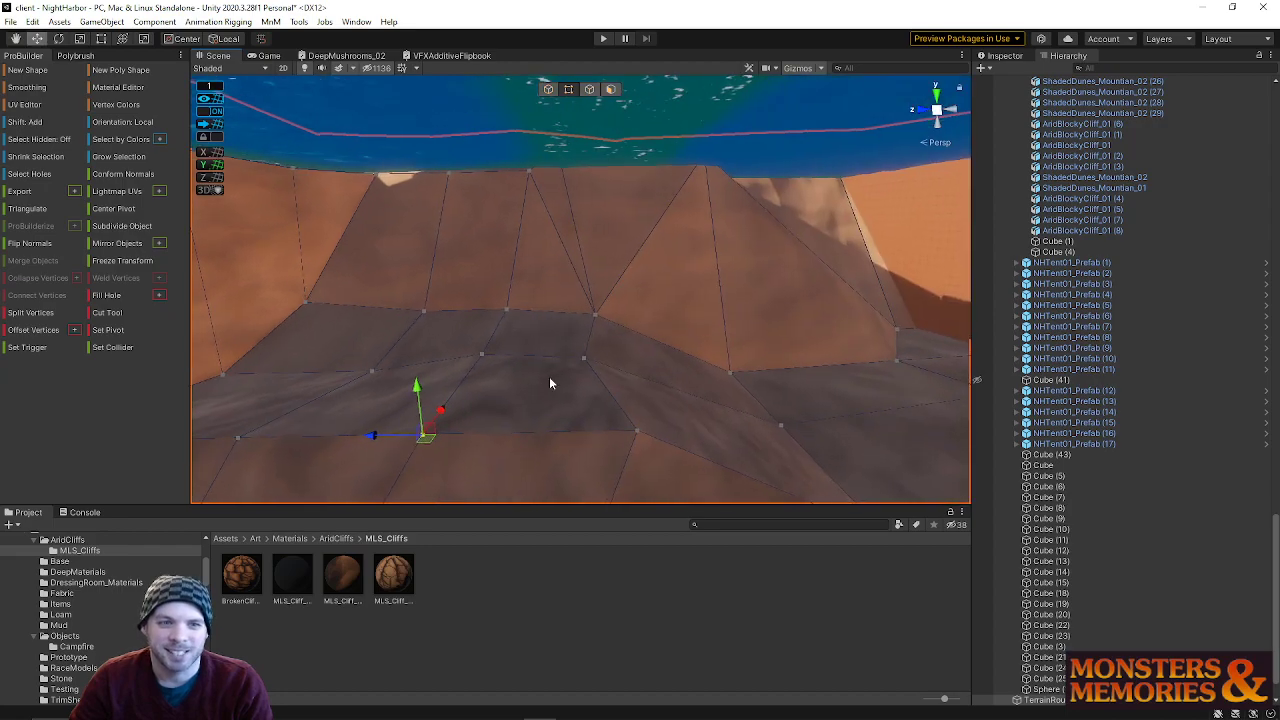
- Shift the outer corner vertices of the seabed step along Z to widen it
left_click_drag(613, 376, 611, 374)
left_click_drag(536, 334, 614, 350)
left_click_drag(617, 416, 679, 464)
left_click_drag(586, 432, 643, 434)
- Move the vertex at the base of the slope below the seabed step along Z
right_click_drag(643, 434, 628, 586)
key("s")
left_click_drag(492, 396, 687, 410)
right_click_drag(701, 398, 764, 388)
left_click(746, 262, "shift")
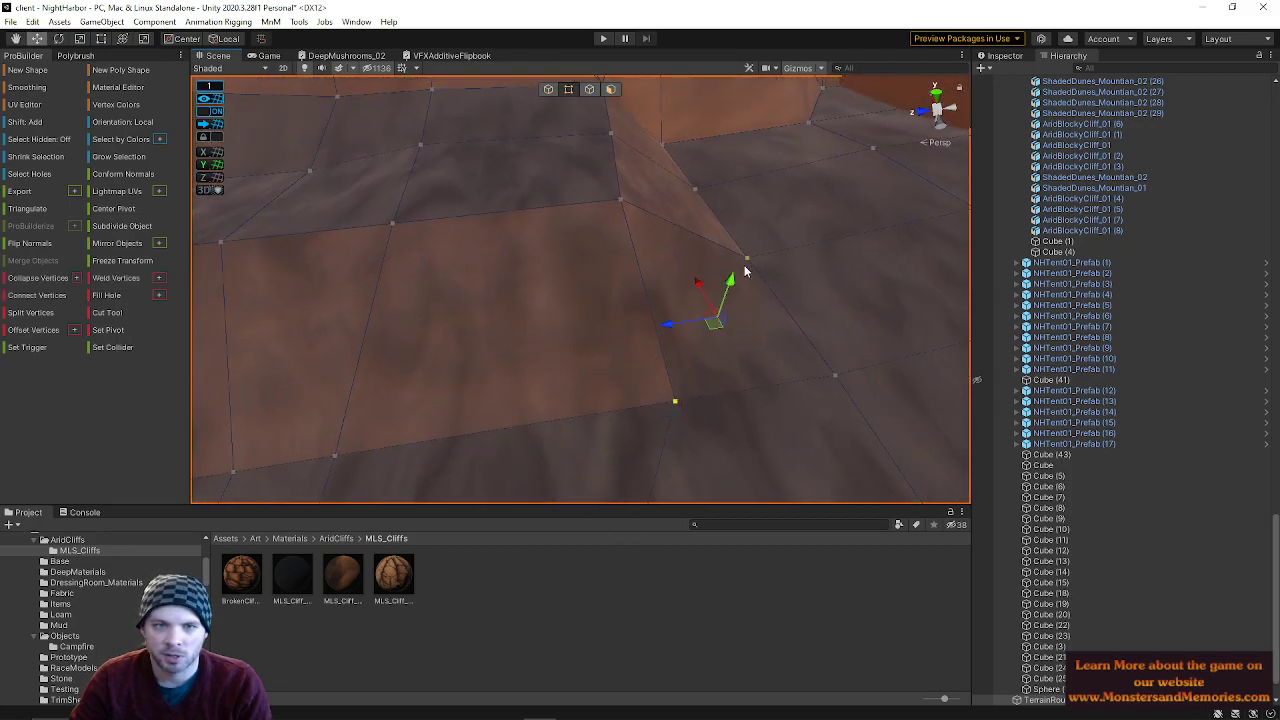
- Lower the faces of the seabed step beside the dock wall along Y
right_click_drag(736, 302, 620, 170)
left_click(611, 89)
left_click(580, 259)
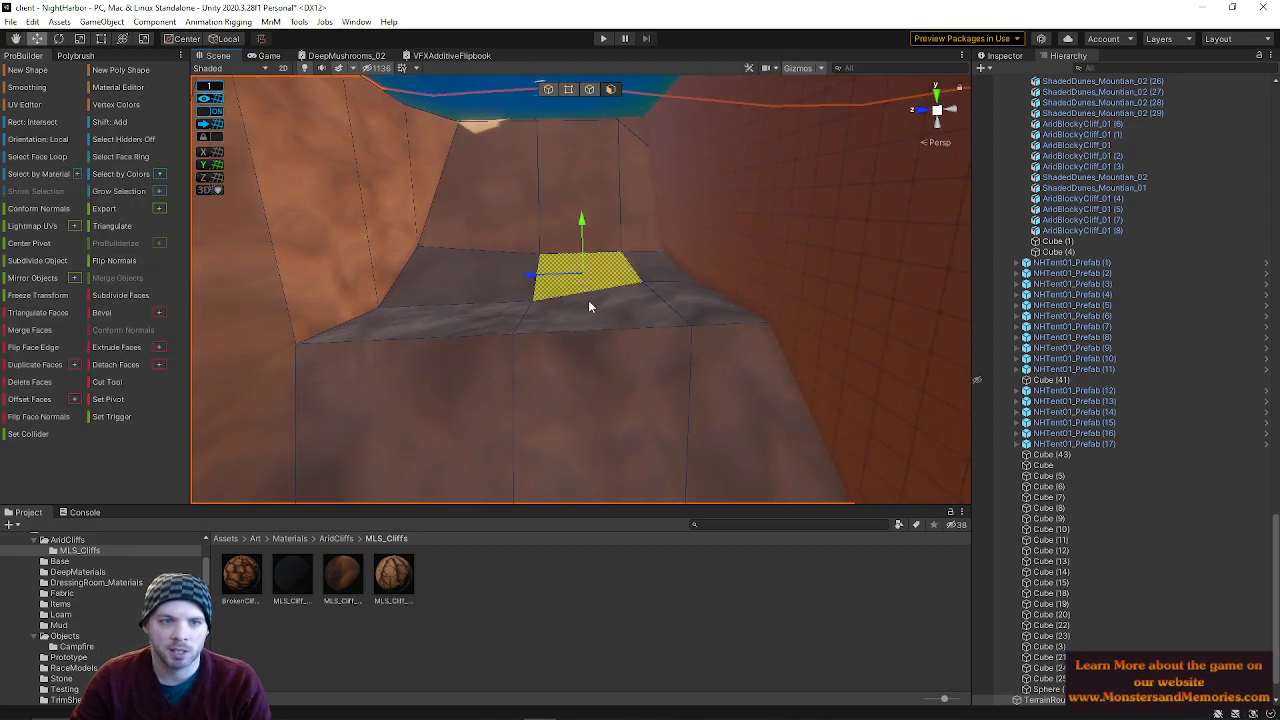
left_click_drag(587, 262, 587, 320)
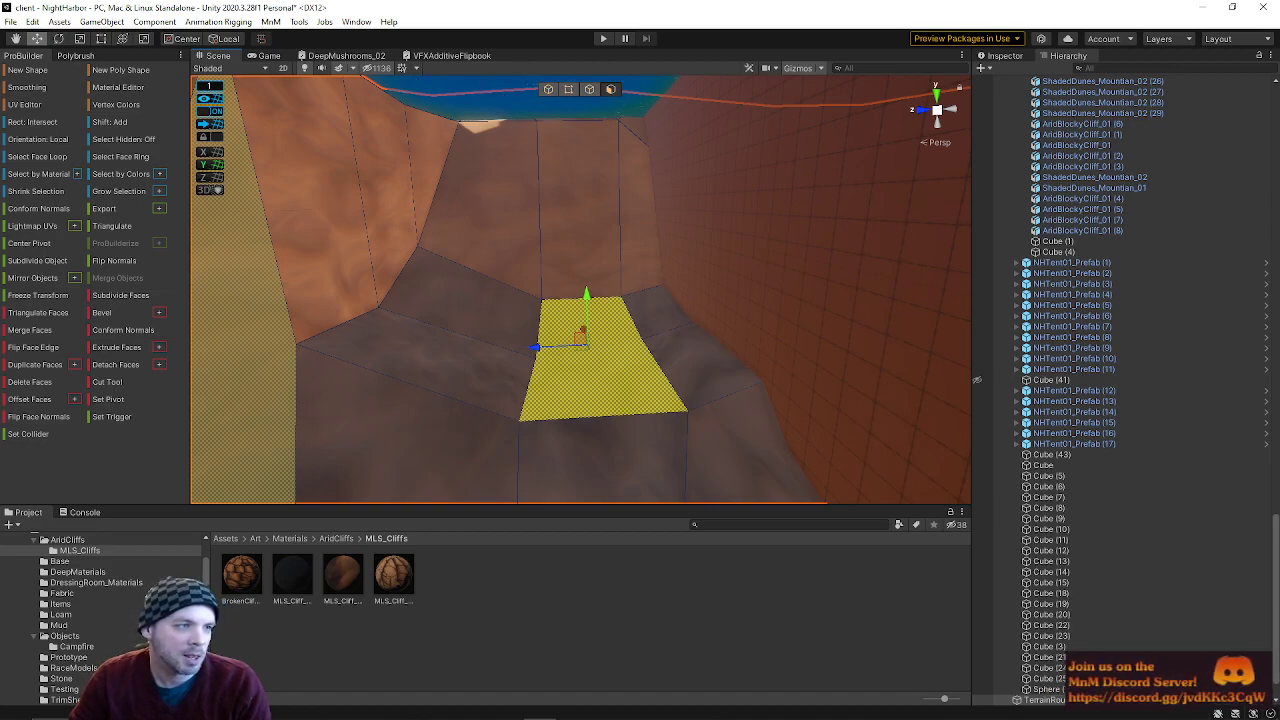
- Reposition the vertex at the back of the lowered seabed step along Z and adjust the slope vertex above it along Y
key("s")
mouse_move(425, 360)
right_mouse_down()
mouse_move(426, 406)
mouse_move(460, 263)
mouse_move(400, 323)
mouse_move(428, 390)
mouse_move(440, 370)
right_mouse_up()
key("w")
left_click(568, 90)
left_click(558, 260)
left_click_drag(536, 261, 345, 261)
left_click_drag(371, 200, 374, 215)
left_click(471, 178)
mouse_move(461, 135)
left_mouse_down()
mouse_move(463, 150)
mouse_move(474, 125)
left_mouse_up()
left_click(479, 162)
- Lower the sand terrain vertex by the wall corner along Y, nudge it along X, and adjust the neighbouring vertex's height
right_click_drag(490, 124, 578, 212)
key("w")
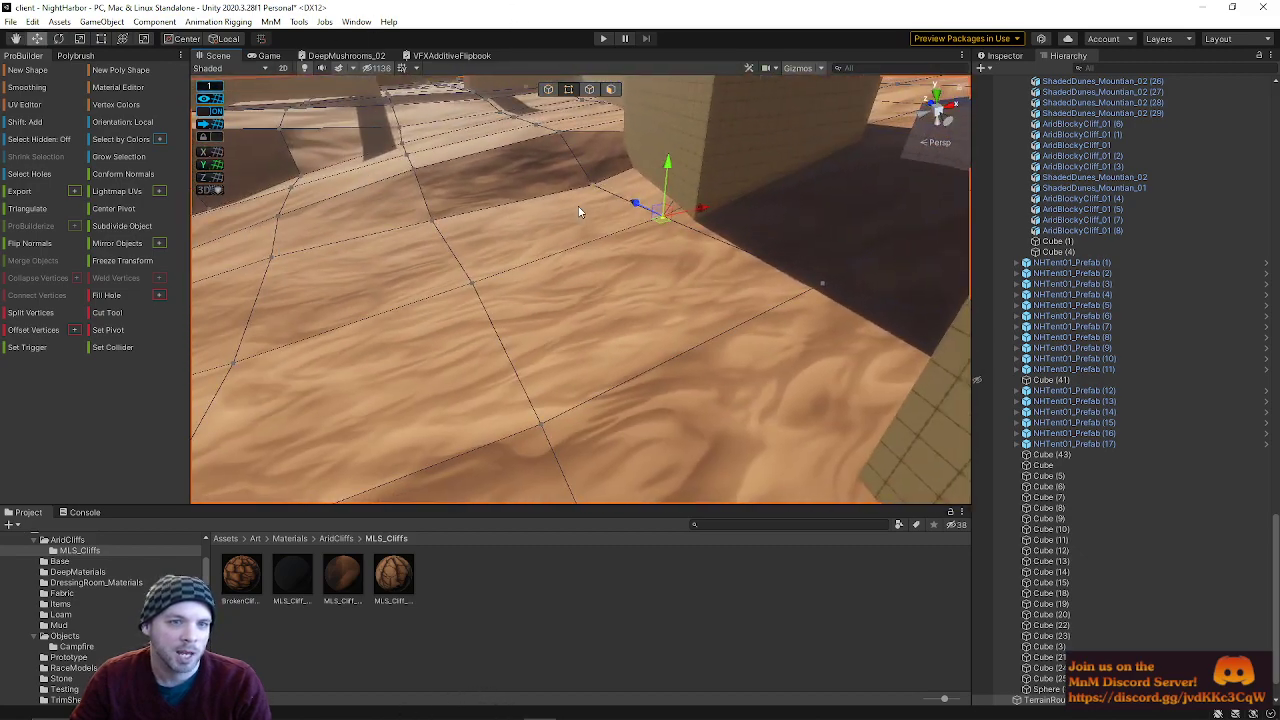
left_click_drag(665, 163, 666, 180)
left_click_drag(700, 231, 707, 228)
left_click(556, 132)
left_click_drag(556, 83, 557, 86)
- Shift the two shoreline vertices between the docks along Z
right_click_drag(476, 222, 575, 348)
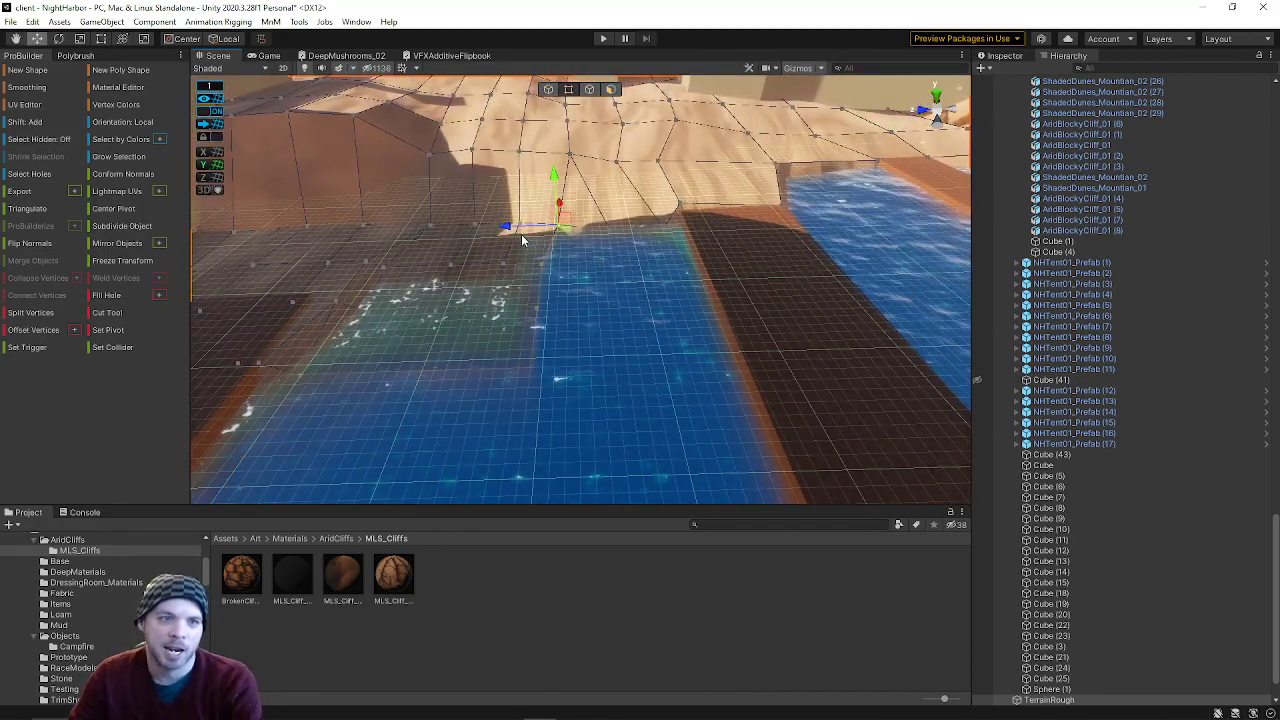
left_click_drag(521, 227, 536, 227)
left_click(434, 229)
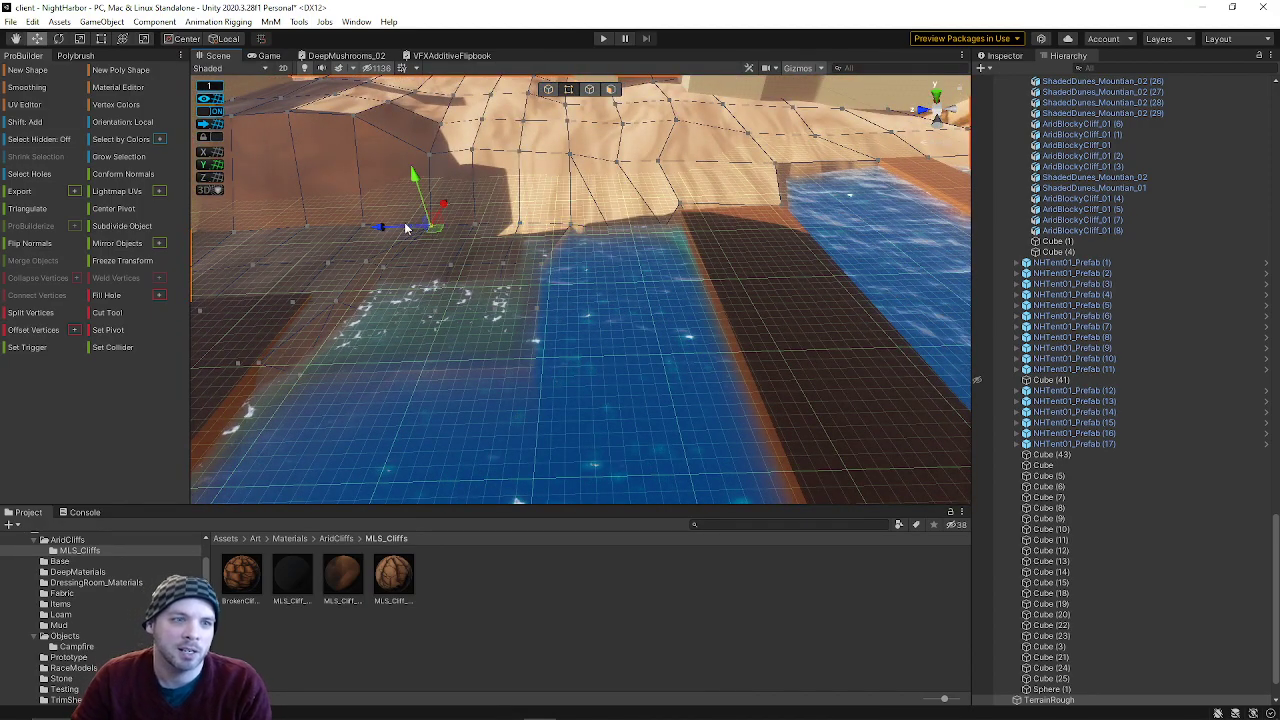
left_click_drag(385, 225, 362, 223)
- Connect pairs of vertices across the shadowed shoreline slope and its crest with new edges
right_click_drag(362, 228, 431, 197)
left_click(507, 267)
left_click(538, 182, "shift")
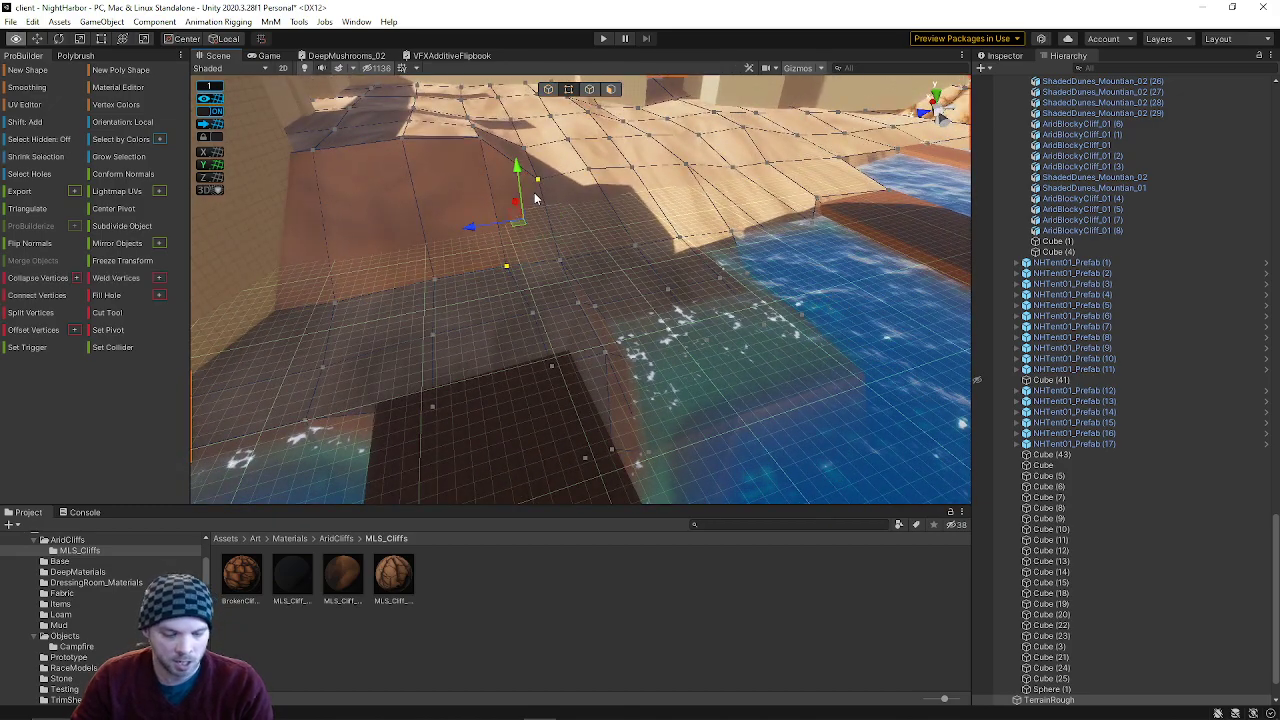
right_click_drag(555, 282, 528, 248)
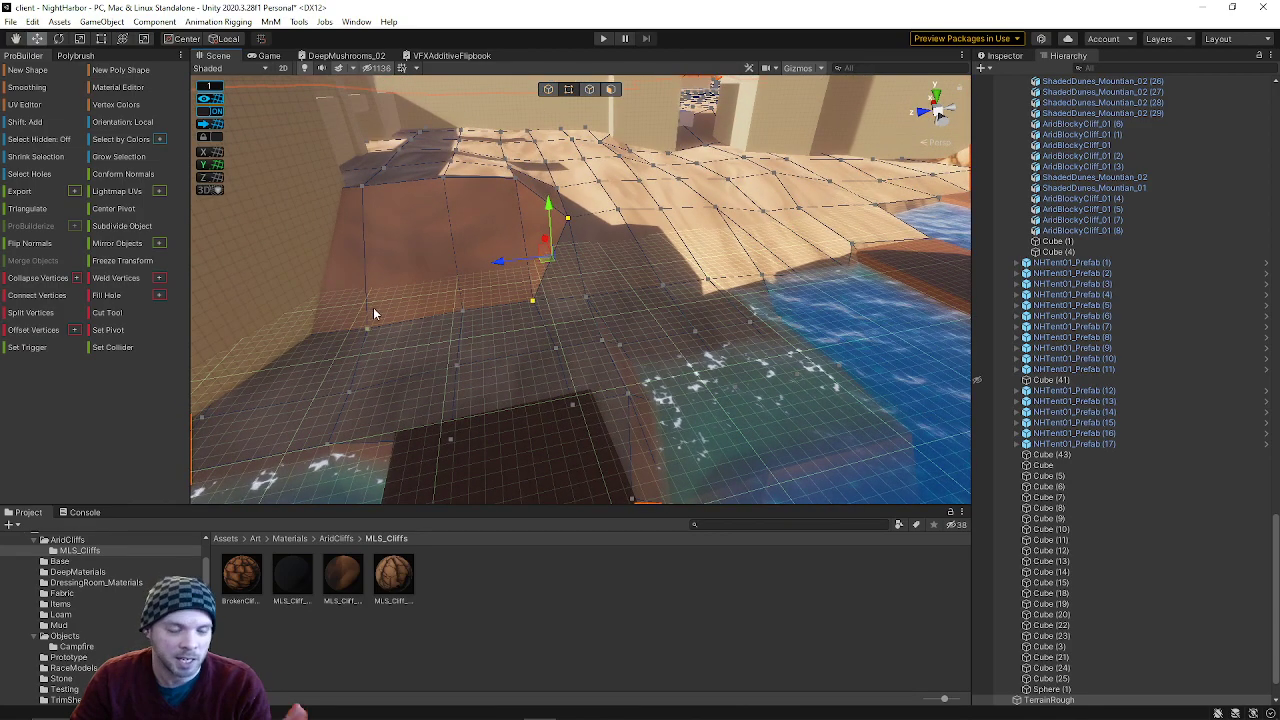
right_click_drag(540, 190, 436, 127)
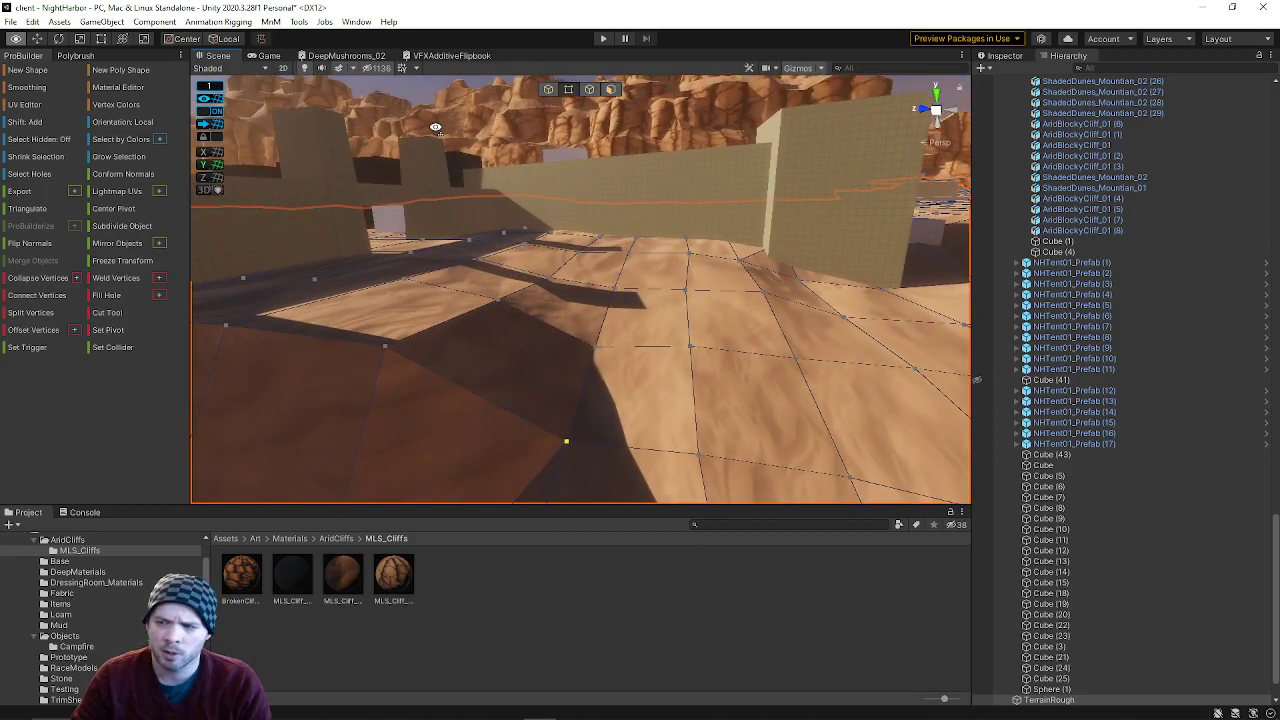
left_click(386, 347)
left_click(594, 350, "shift")
right_click_drag(594, 350, 619, 387)
left_click(616, 386)
left_click(582, 224, "shift")
key("alt+e")
- Lower the two top edges of the underwater cliff along Y
mouse_move(608, 314)
right_mouse_down()
mouse_move(271, 294)
mouse_move(151, 232)
mouse_move(349, 187)
right_mouse_up()
right_click_drag(514, 234, 803, 286)
left_click(791, 313)
left_click(738, 336)
left_click(724, 325)
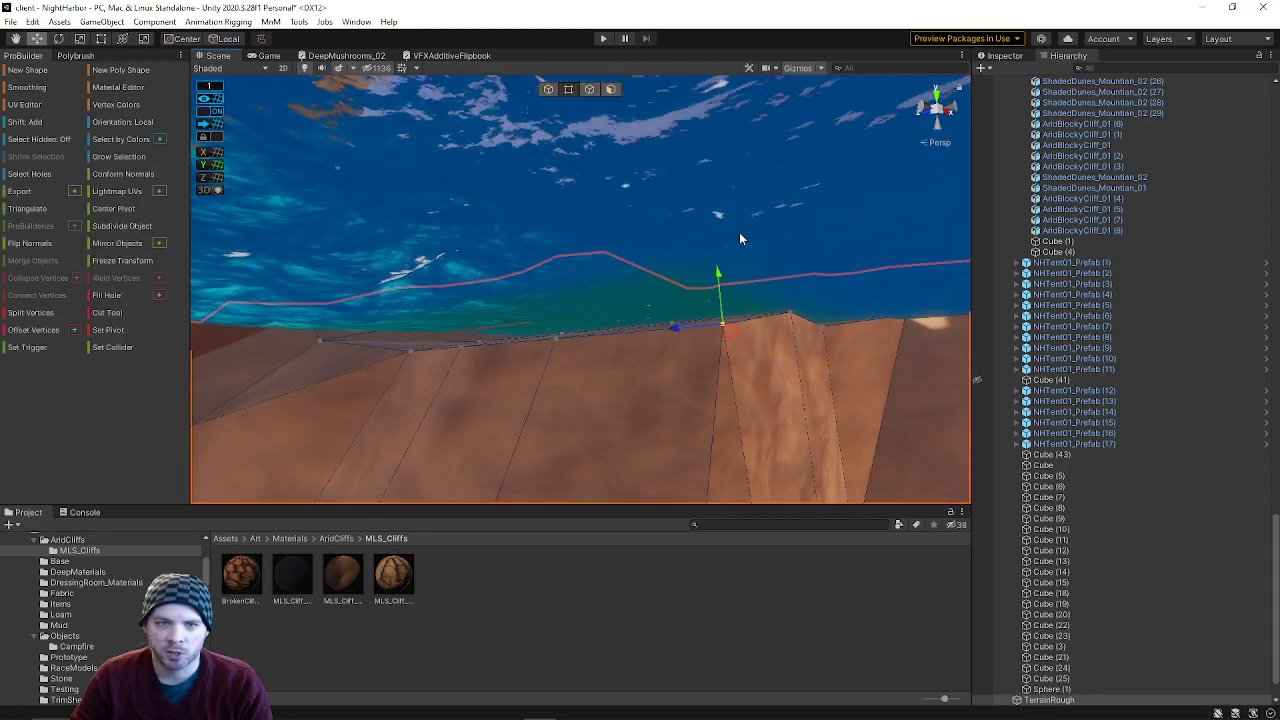
left_click(588, 89)
left_click(778, 321)
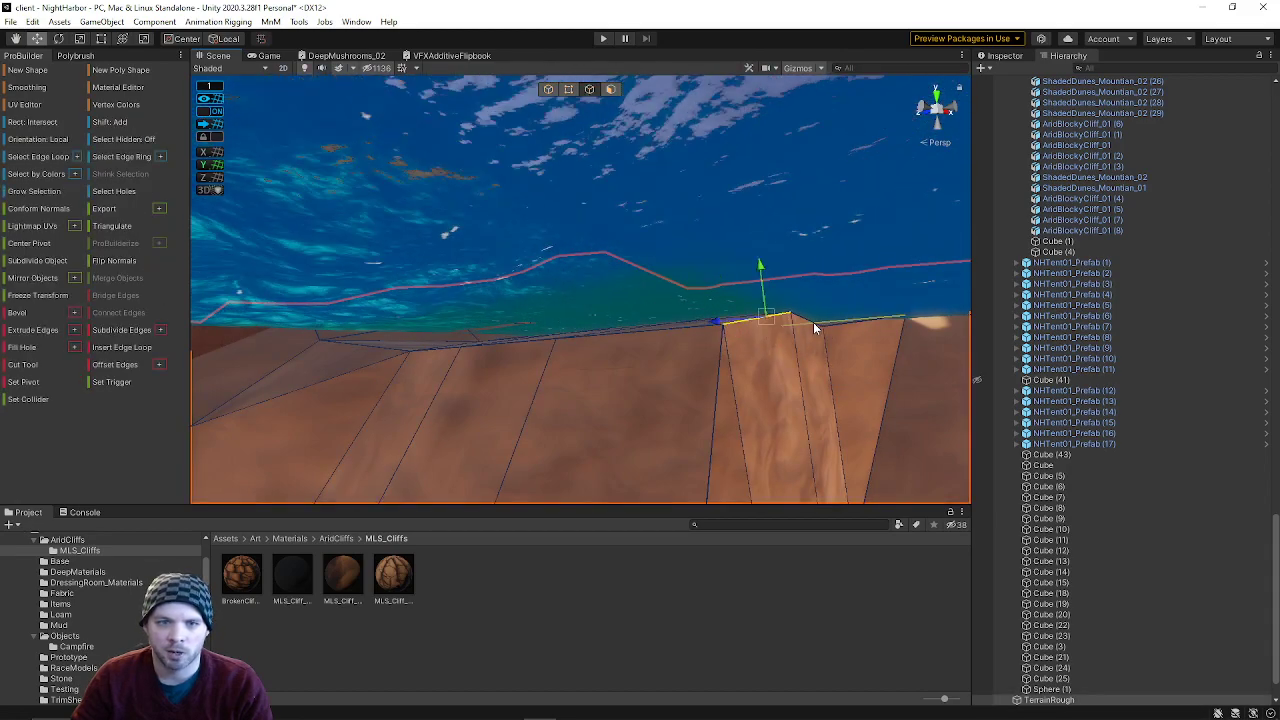
left_click(808, 322, "shift")
left_click_drag(788, 272, 778, 374)
- Lower the neighbouring pair of edges on the underwater terrain along Y
right_click_drag(778, 374, 738, 343)
left_click(665, 299)
mouse_move(686, 311)
right_mouse_down()
mouse_move(714, 277)
mouse_move(672, 306)
right_mouse_up()
key("w")
left_click(604, 352, "shift")
left_click_drag(617, 294, 617, 366)
right_click_drag(617, 366, 610, 436)
key("s")
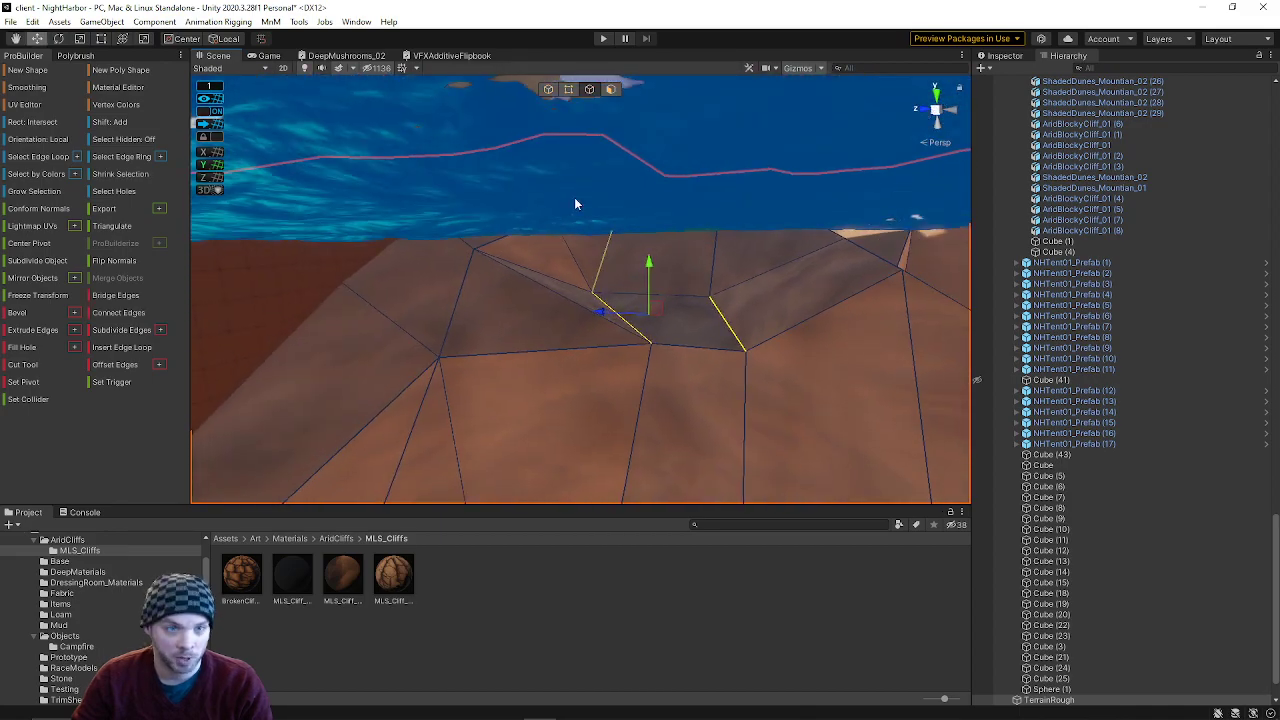
- Shift the front corner vertex of the lowered seabed hollow along Z
left_click(568, 89)
left_click(648, 343)
left_click_drag(640, 342, 519, 348)
key("d")
right_click_drag(650, 352, 697, 336)
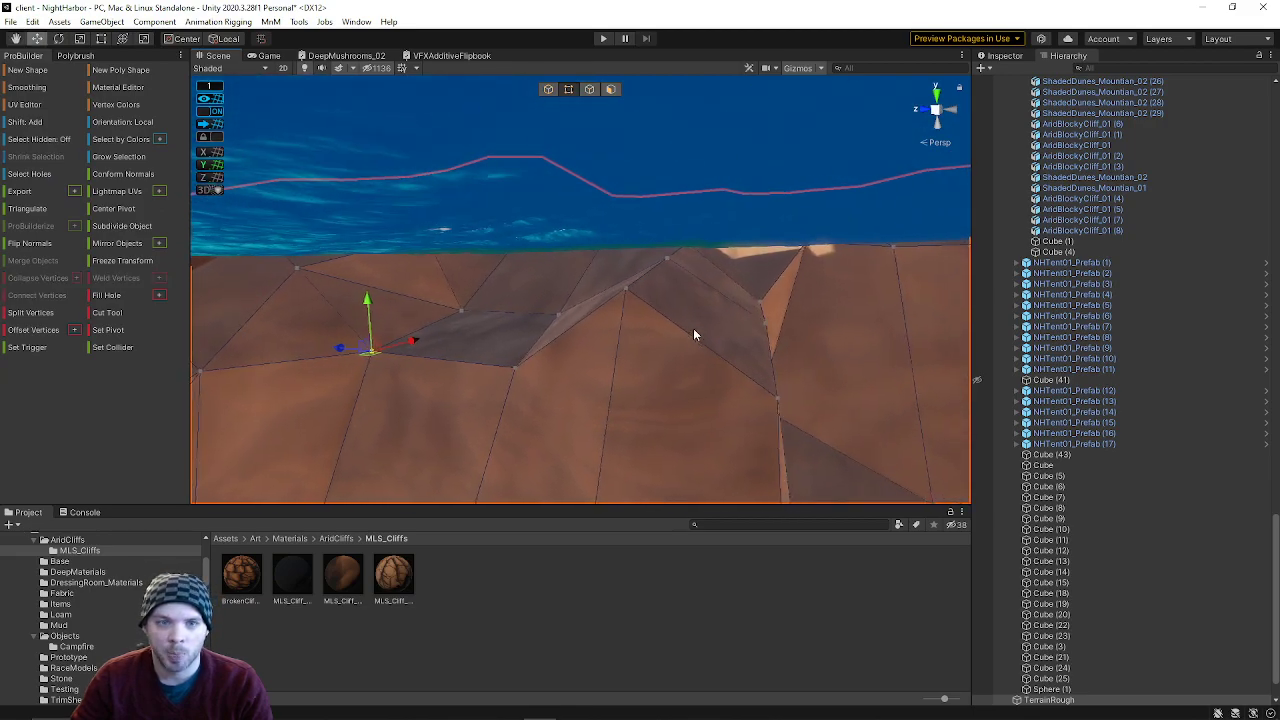
- Lower the two vertices along the crest of the adjacent underwater ridge along Y
left_click(664, 259, "shift")
left_click(622, 289)
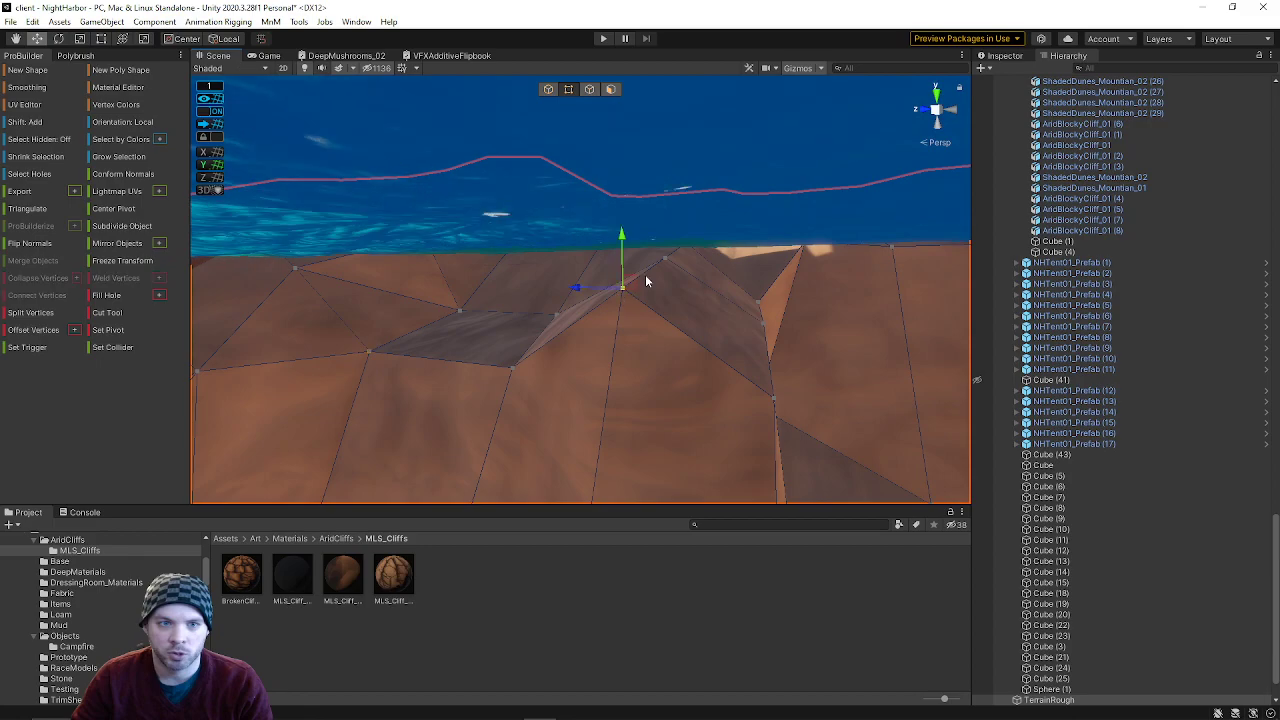
left_click(664, 258, "shift")
right_click_drag(648, 227, 628, 421)
left_click(640, 417)
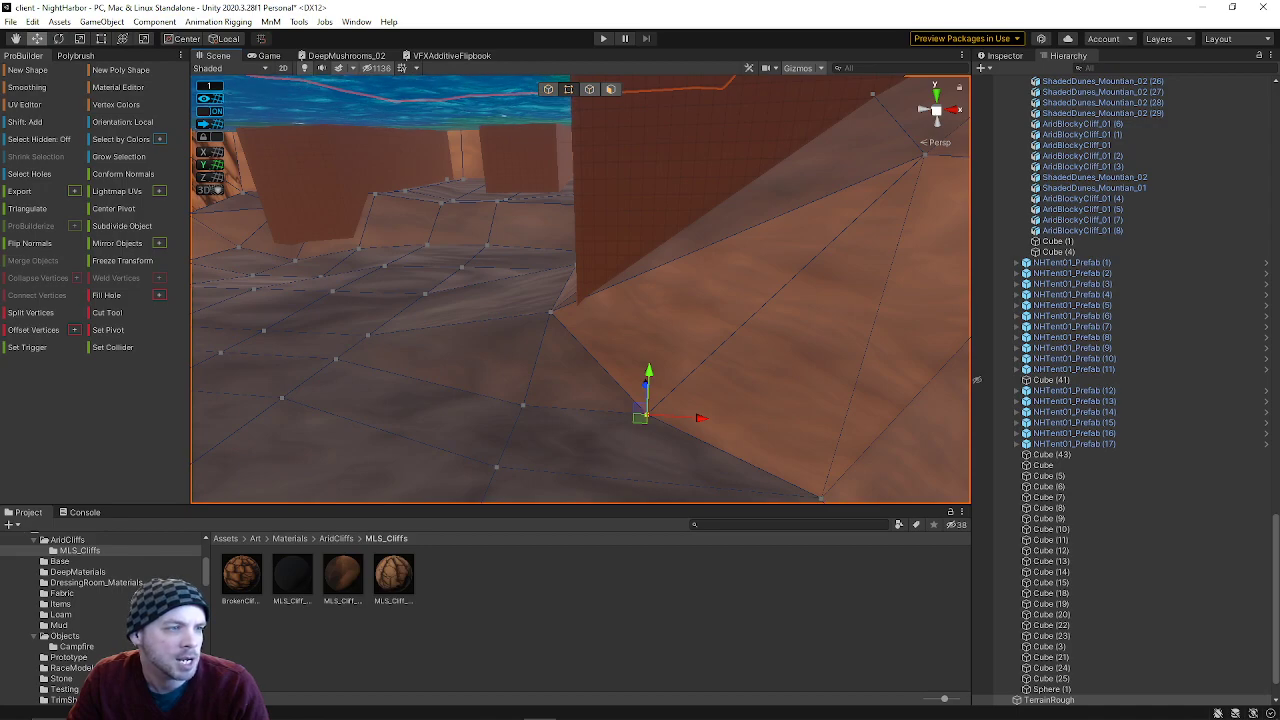
- Lower the crest vertex of the brown shoreline slope beside the harbor wall along Y
right_click_drag(446, 408, 781, 338)
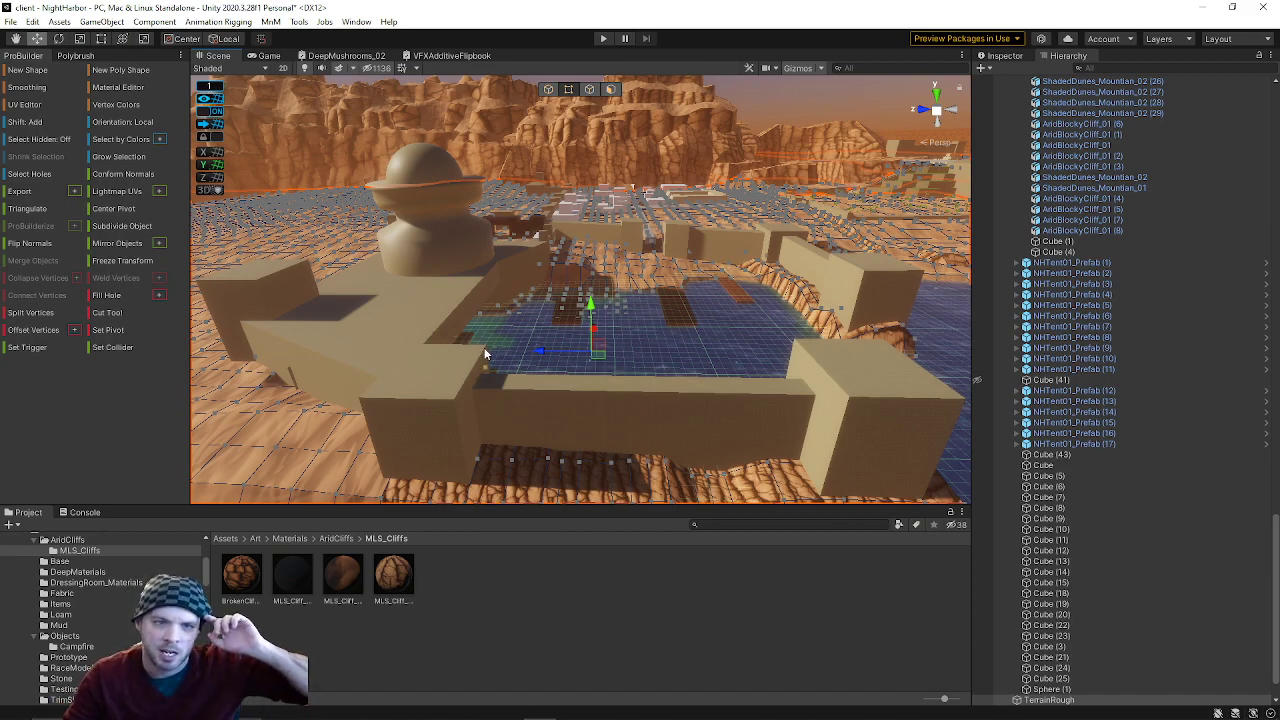
left_click_drag(484, 347, 475, 302, "alt")
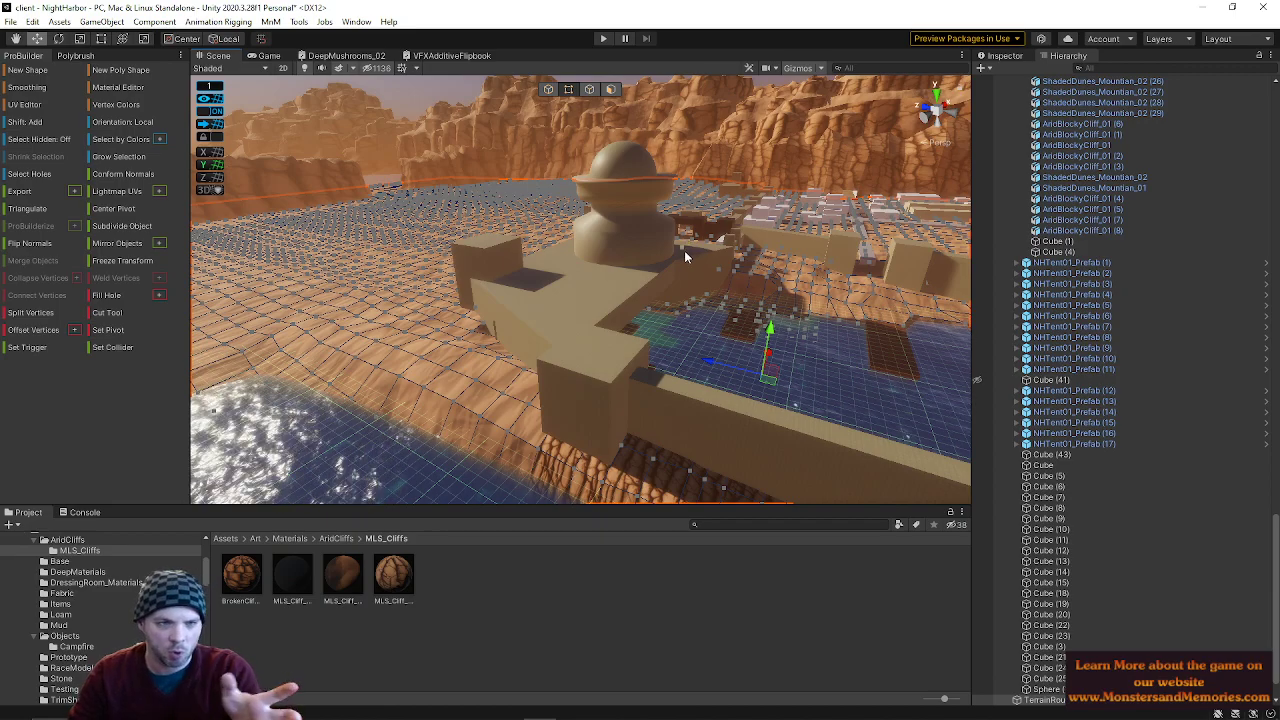
left_click_drag(695, 255, 457, 265, "alt")
key("w")
right_click_drag(457, 261, 850, 130)
right_click_drag(823, 173, 760, 136)
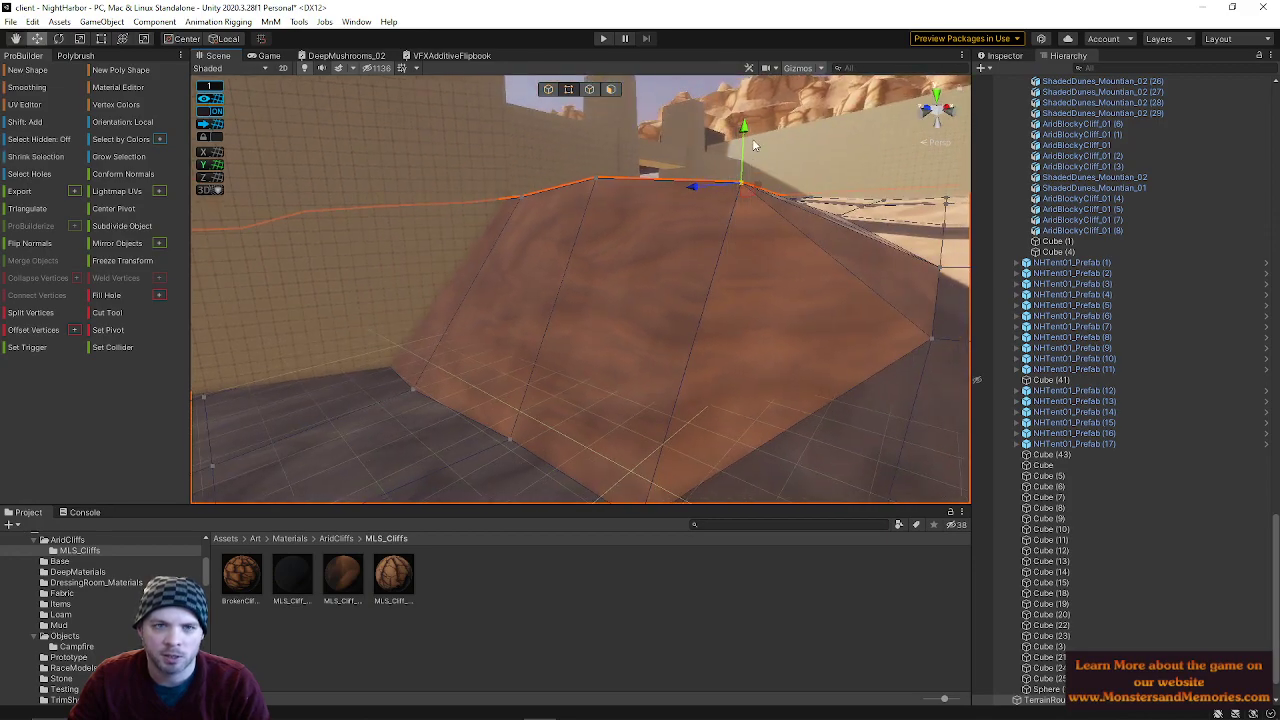
left_click_drag(745, 135, 735, 255)
- Try to shift the slope vertex toward the wall and connect it to the crest vertex above
right_click_drag(760, 160, 680, 388)
left_click_drag(615, 393, 519, 302)
right_click_drag(643, 311, 546, 208)
right_click_drag(826, 365, 513, 297)
mouse_move(482, 295)
left_mouse_down()
mouse_move(560, 297)
mouse_move(478, 286)
left_mouse_up()
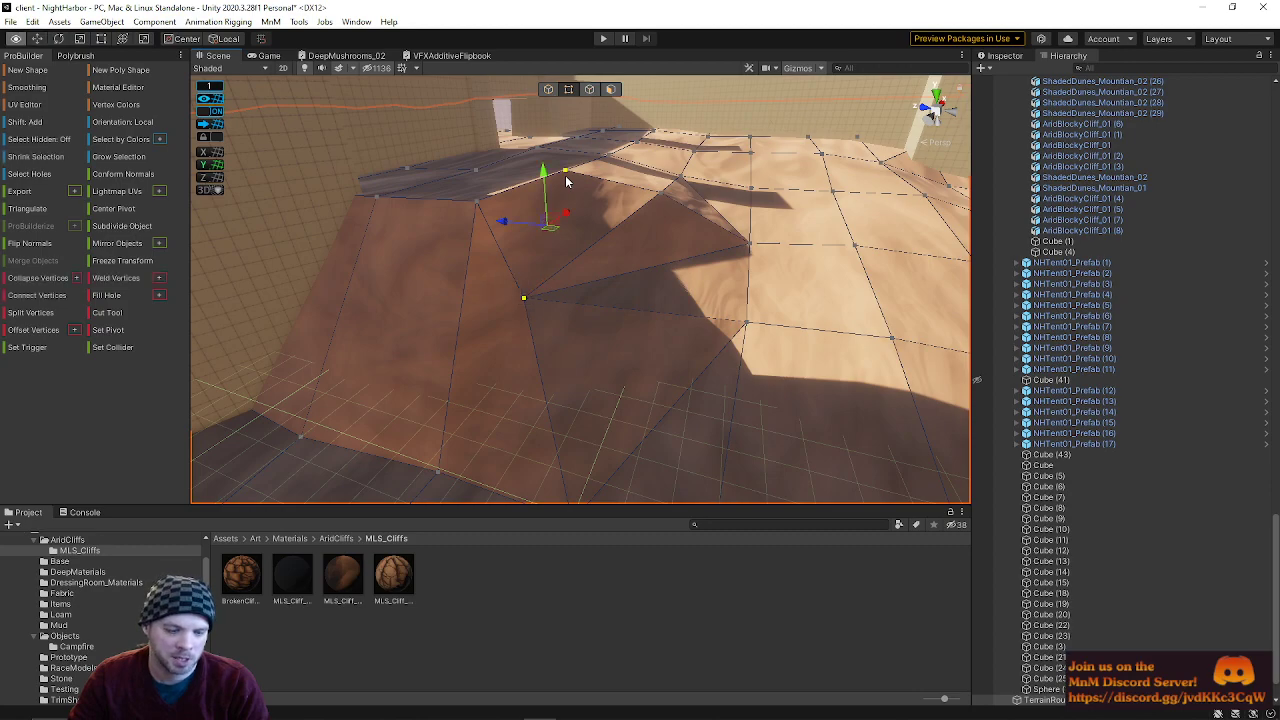
key("alt+e")
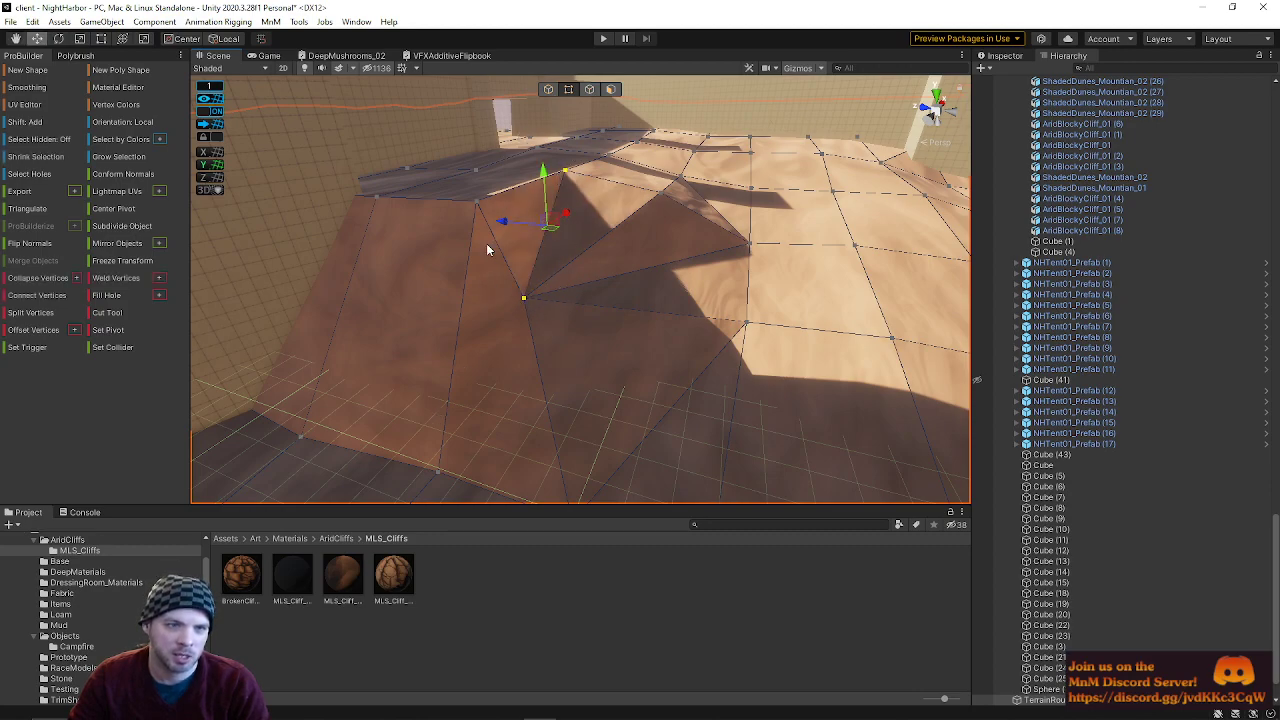
key("ctrl+z")
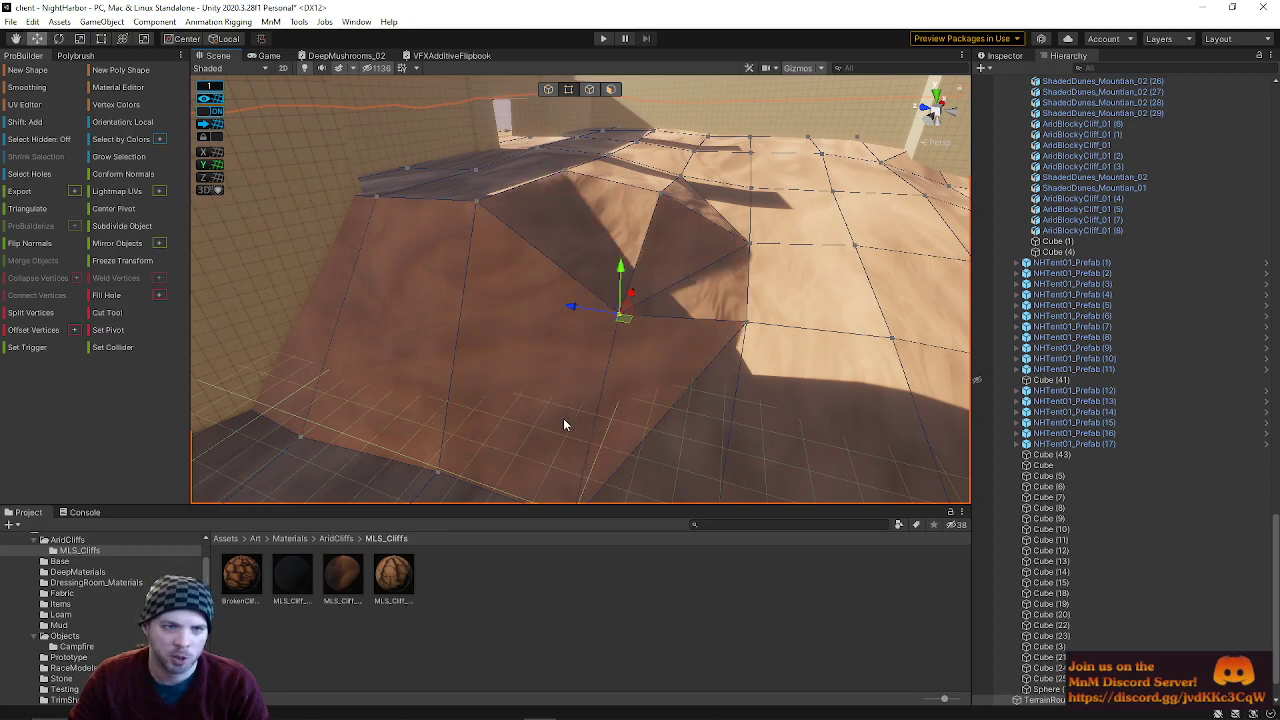
- Adjust the crest vertices above the shadowed slope along Z and Y, and nudge the slope's corner vertex along Z
right_click_drag(651, 406, 589, 474)
key("s")
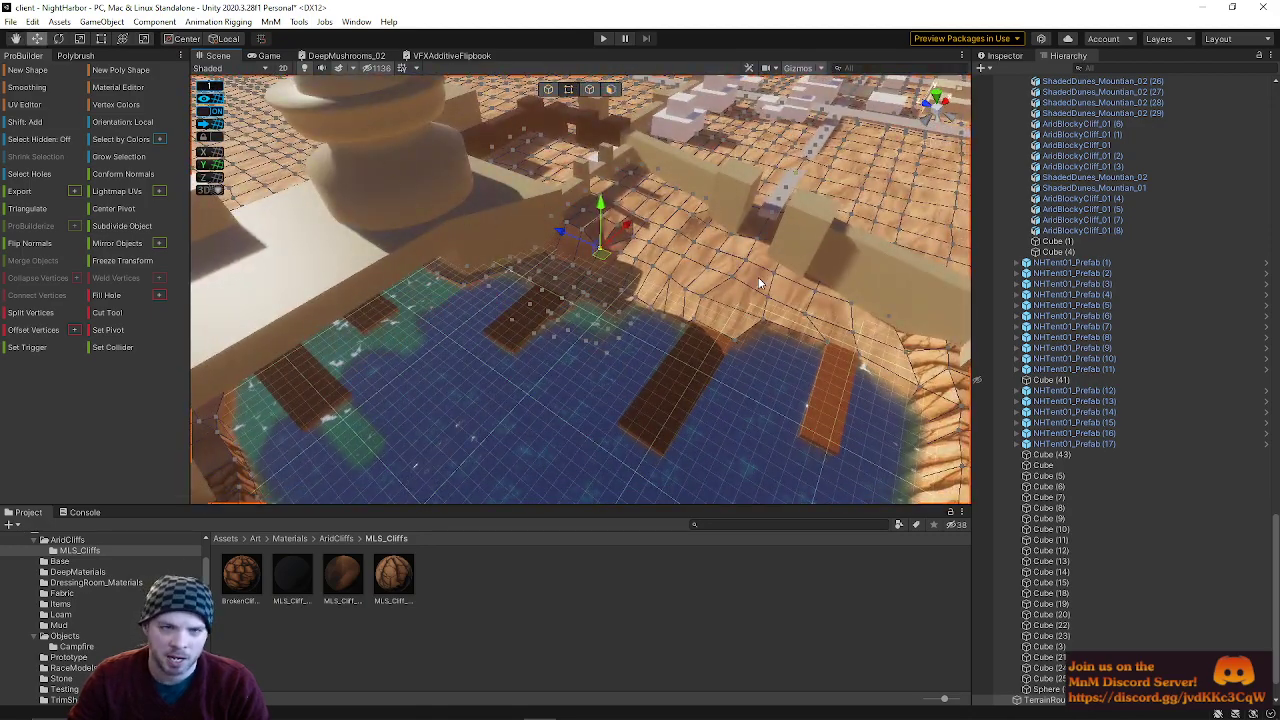
right_click_drag(565, 317, 599, 237)
left_click(580, 229)
left_click(642, 224, "shift")
left_click(644, 224)
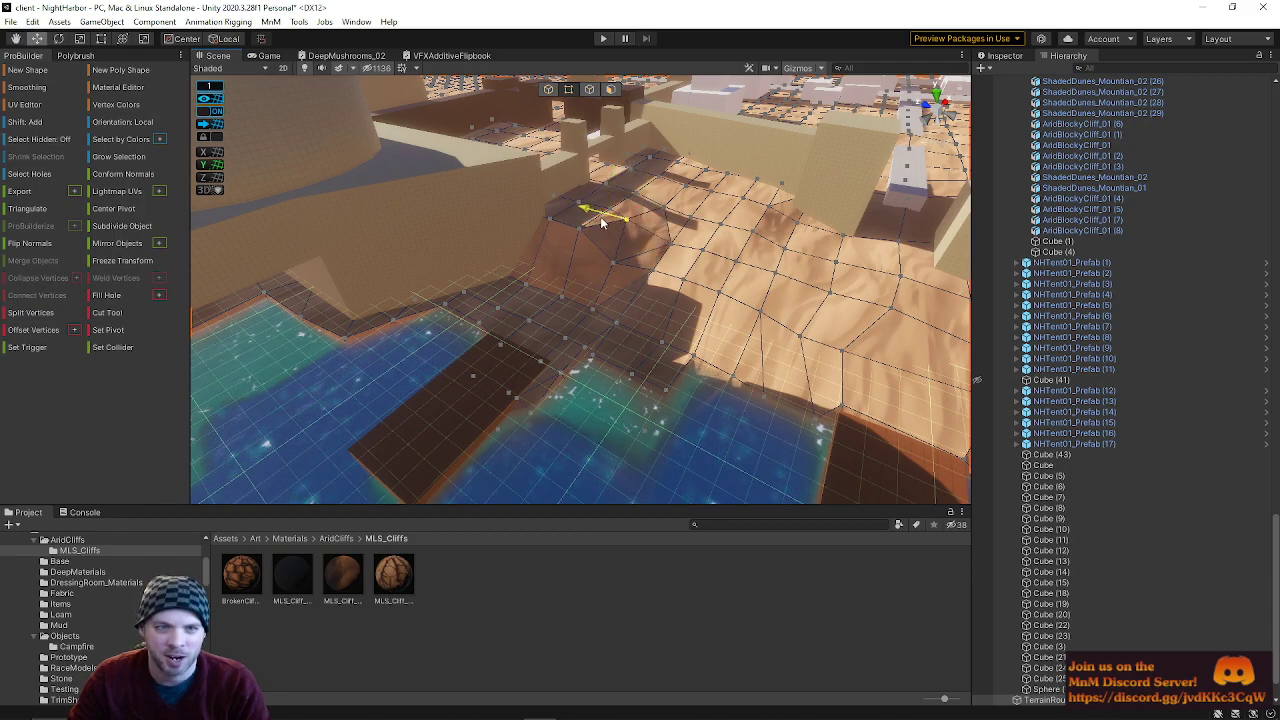
left_click_drag(630, 178, 628, 172)
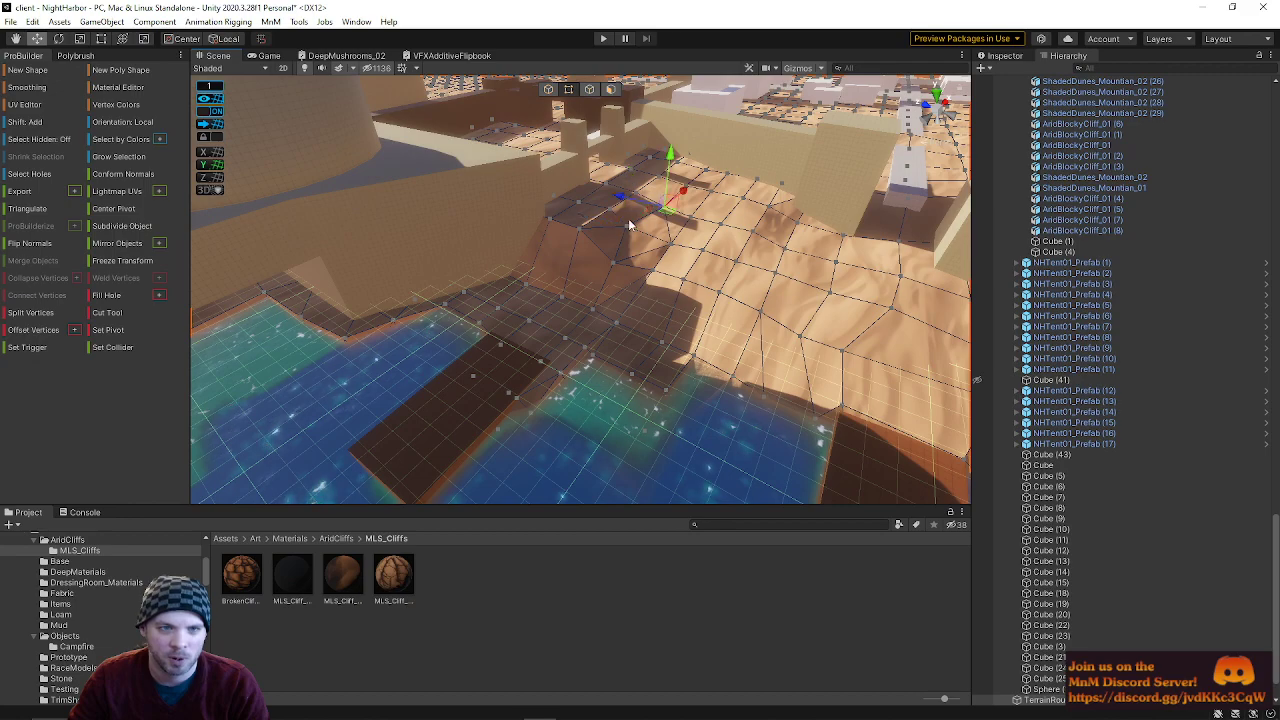
left_click(612, 265)
left_click_drag(591, 256, 585, 259)
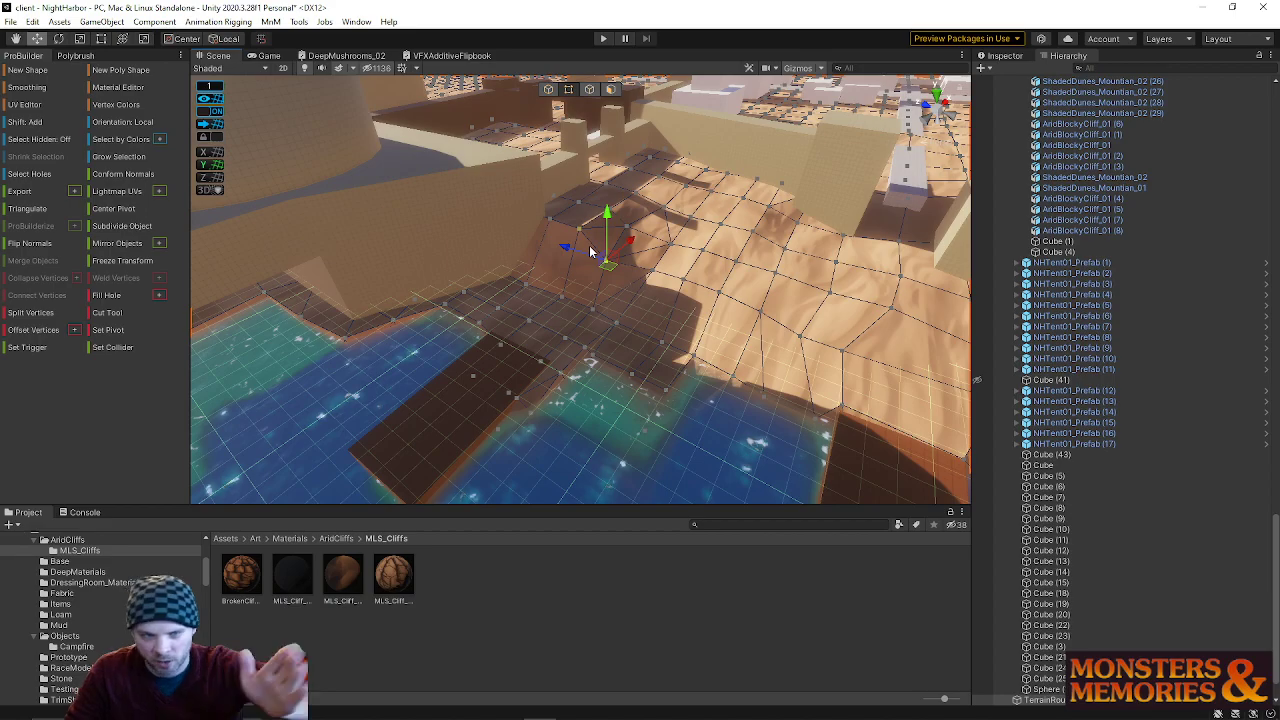
- Move the vertex along the upper edge of the dark shoreline mound along Z
right_click_drag(590, 252, 740, 190)
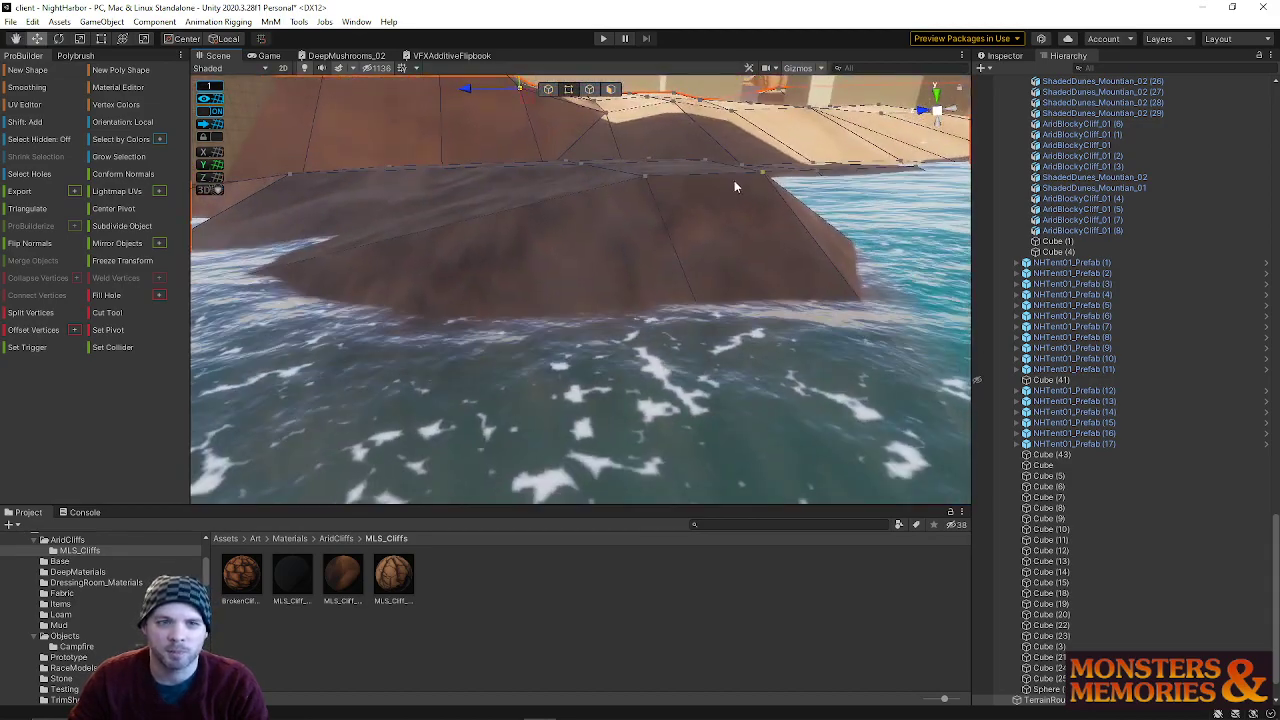
left_click(590, 90)
left_click(711, 172)
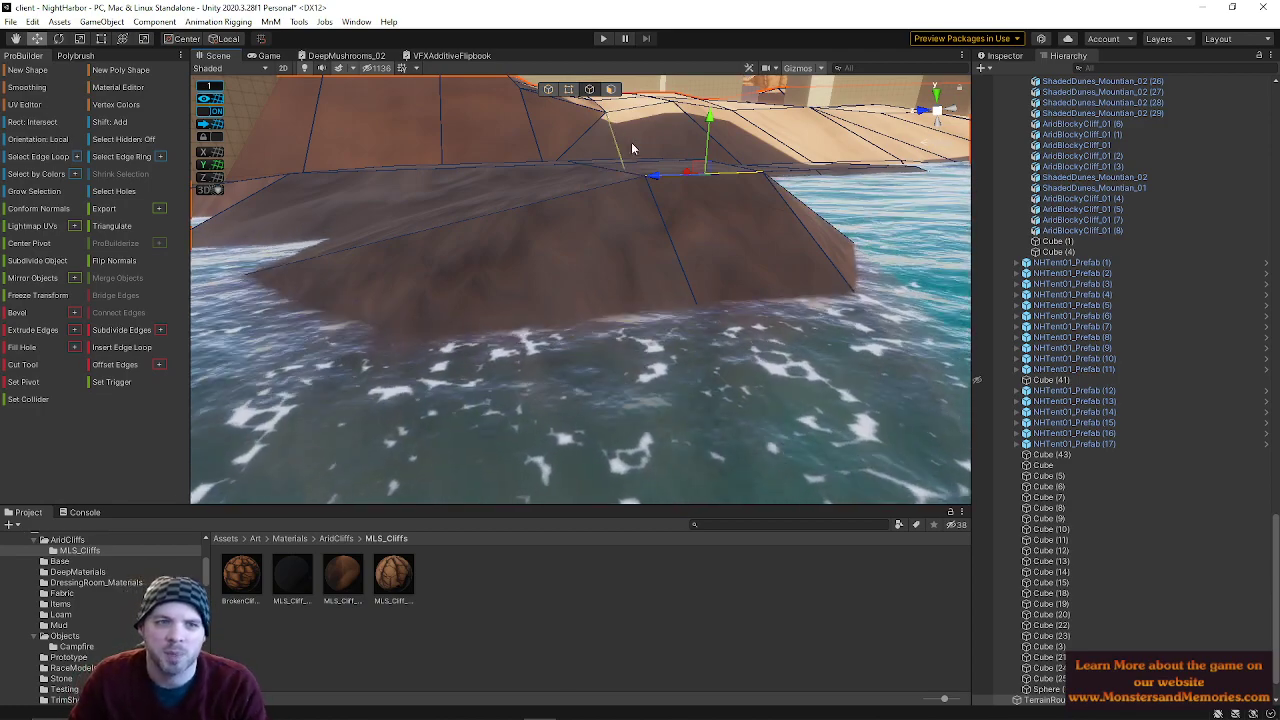
left_click(568, 89)
left_click(595, 166)
left_click_drag(550, 170, 434, 191)
left_click_drag(485, 132, 684, 197)
- Lower the crest vertex of the dark shoreline mound beside the harbor wall along Y
mouse_move(684, 197)
right_mouse_down()
mouse_move(629, 171)
mouse_move(700, 204)
right_mouse_up()
left_click(708, 204)
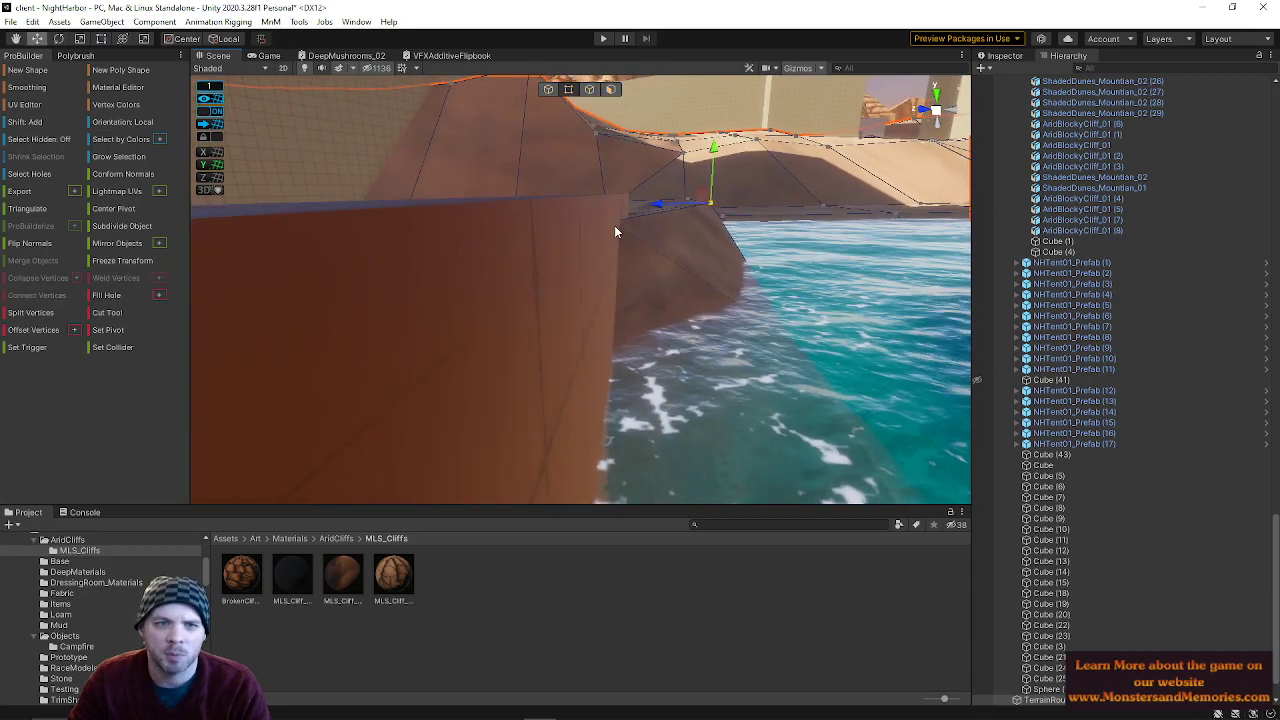
right_click_drag(613, 245, 643, 226)
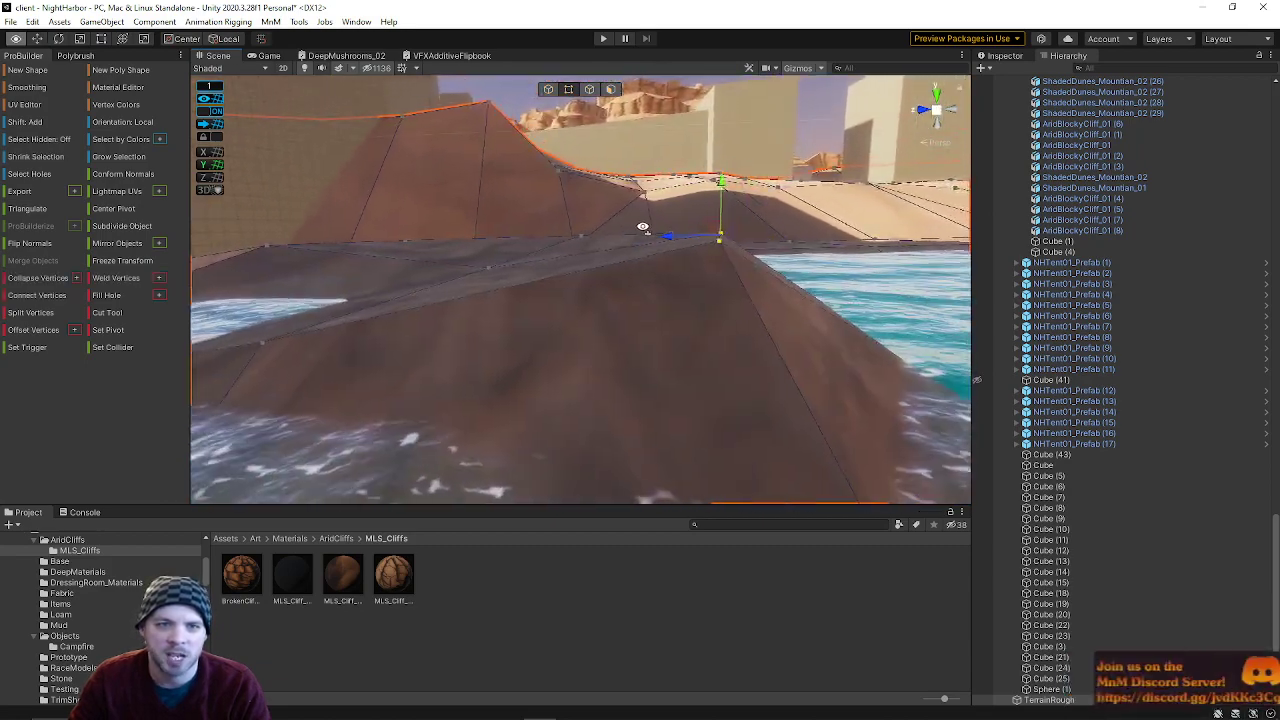
left_click_drag(718, 198, 720, 222)
- Shift the mound's waterside vertex along Z and lower the vertex at the shoreline corner below the slope along Y
right_click_drag(683, 242, 664, 226)
left_click(535, 297)
left_click_drag(502, 300, 408, 308)
right_click_drag(408, 308, 463, 328)
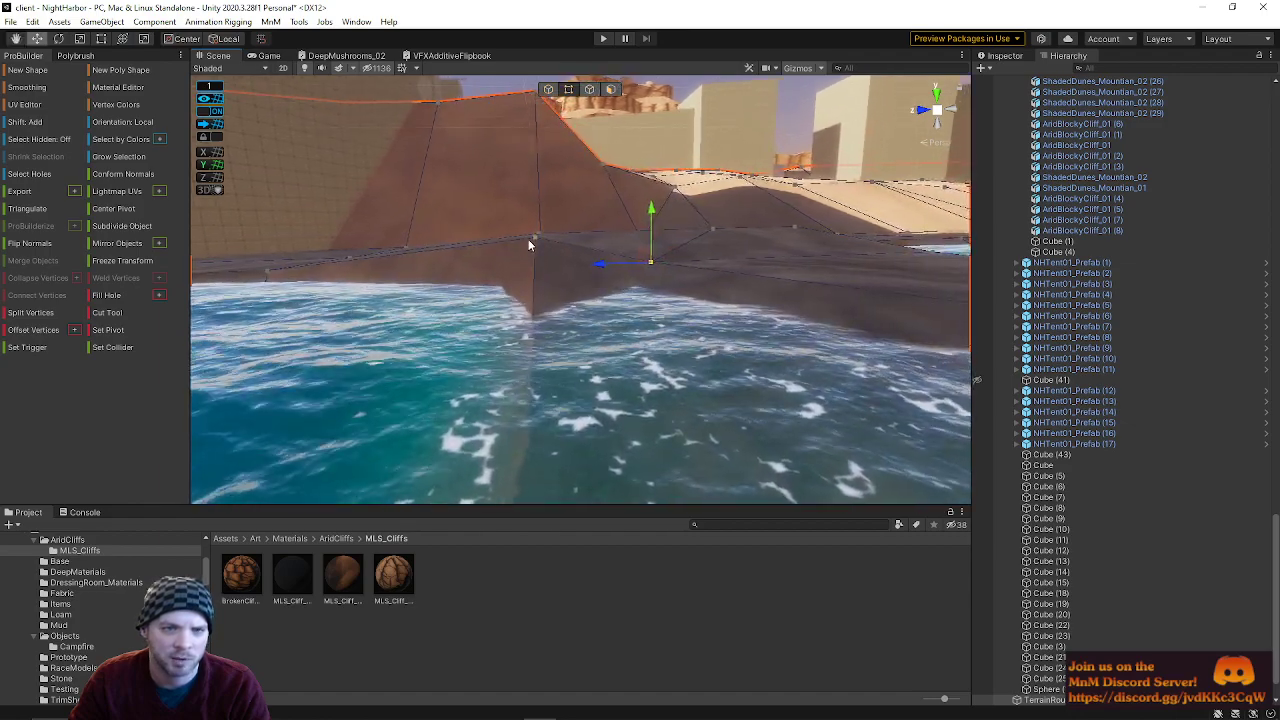
left_click(531, 239)
left_click_drag(536, 188, 533, 204)
- Compare the harbor layout with the concept image in the photo viewer
right_click_drag(533, 208, 37, 343)
key("w")
key("s")
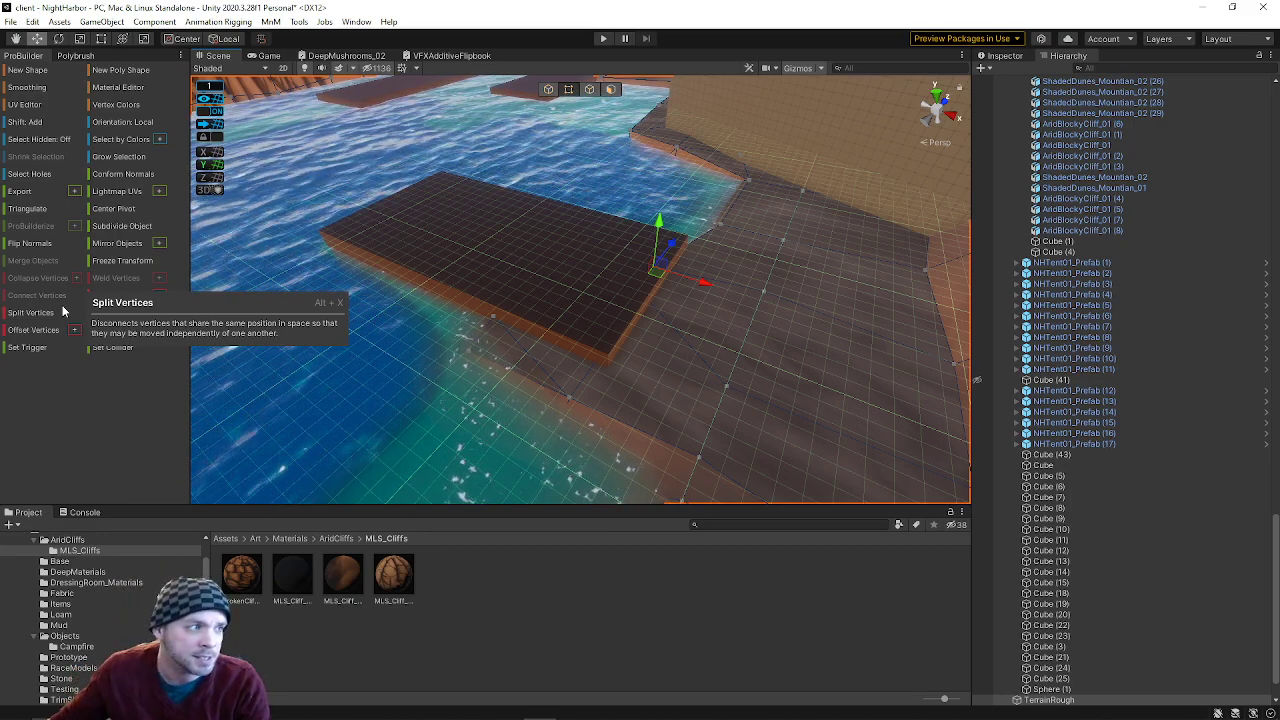
right_click_drag(395, 284, 589, 154)
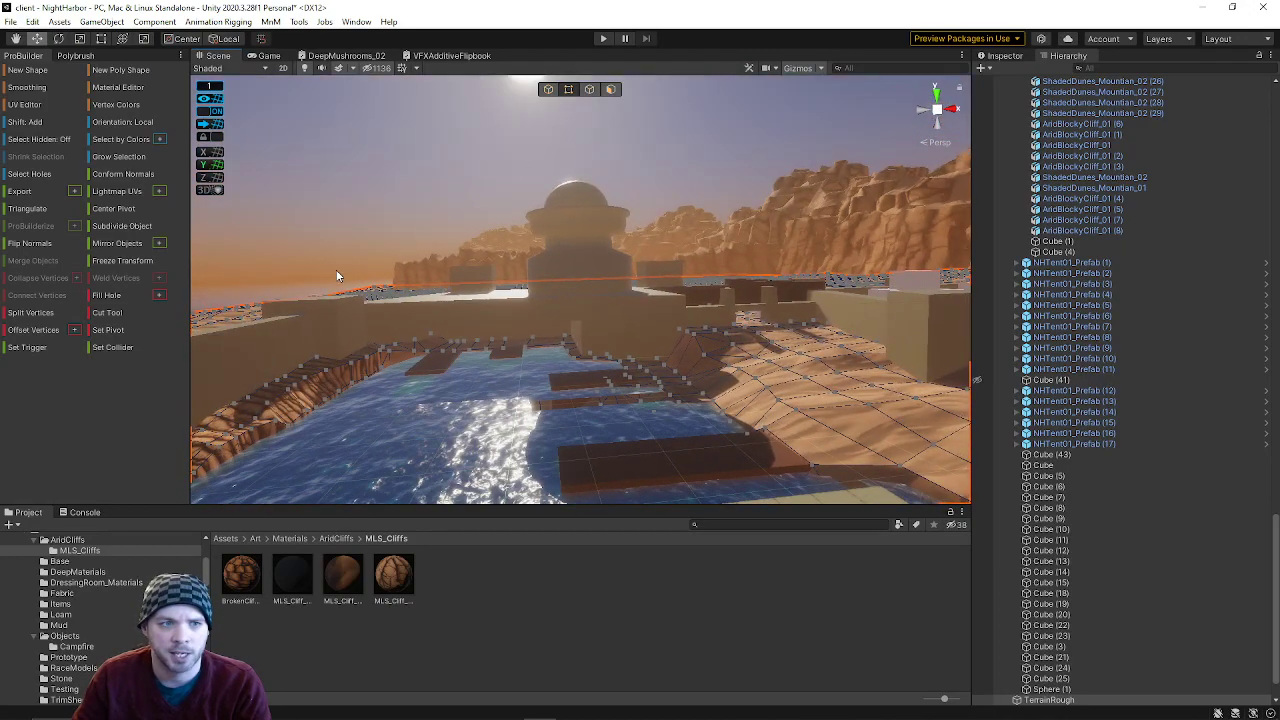
left_click(317, 227)
right_click_drag(317, 227, 480, 206)
left_click_drag(1279, 149, 459, 190)
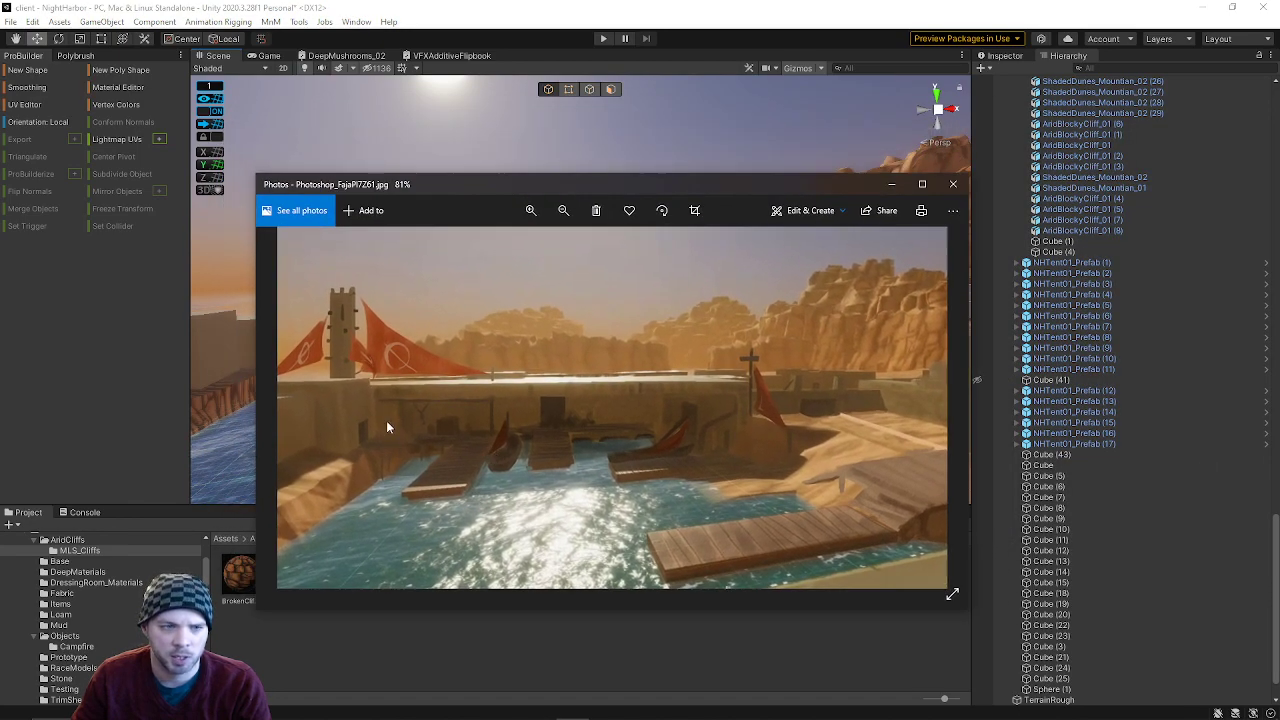
left_click_drag(604, 188, 1279, 174)
- Insert an edge loop on the terrain walkway from the edge running between the quay corner and the back wall
right_click_drag(954, 329, 549, 322)
key("w")
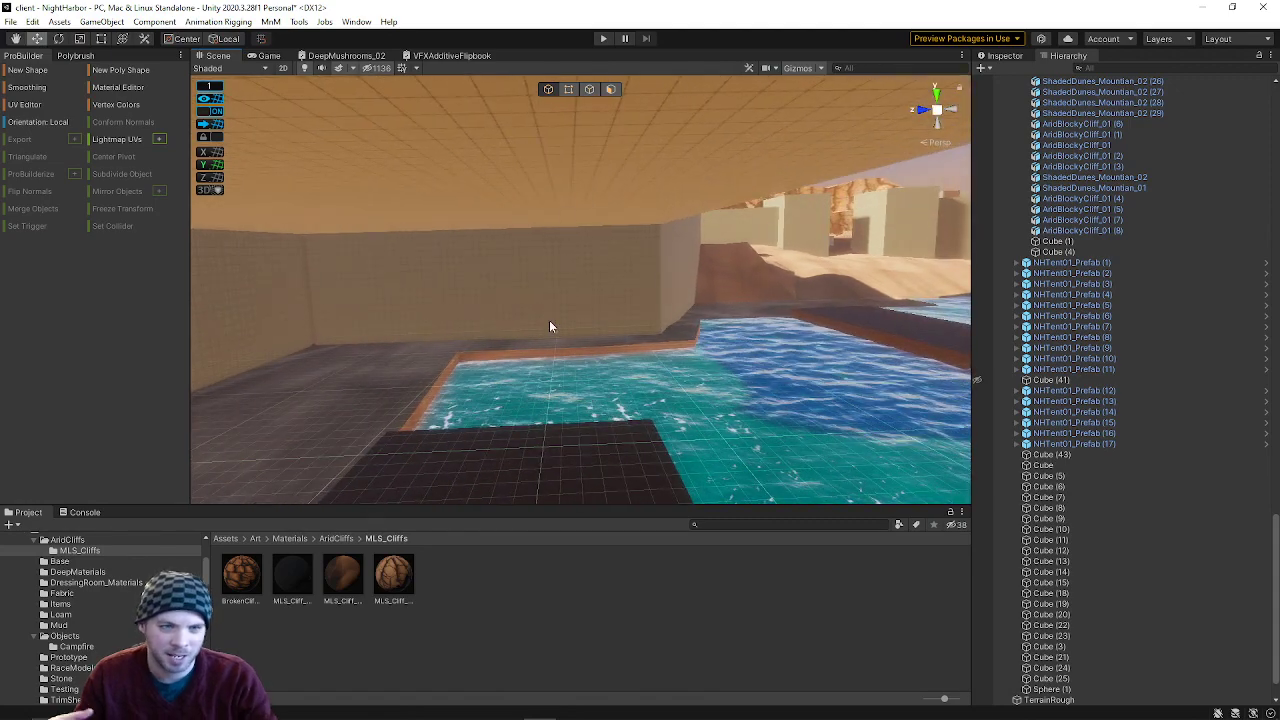
left_click(446, 382)
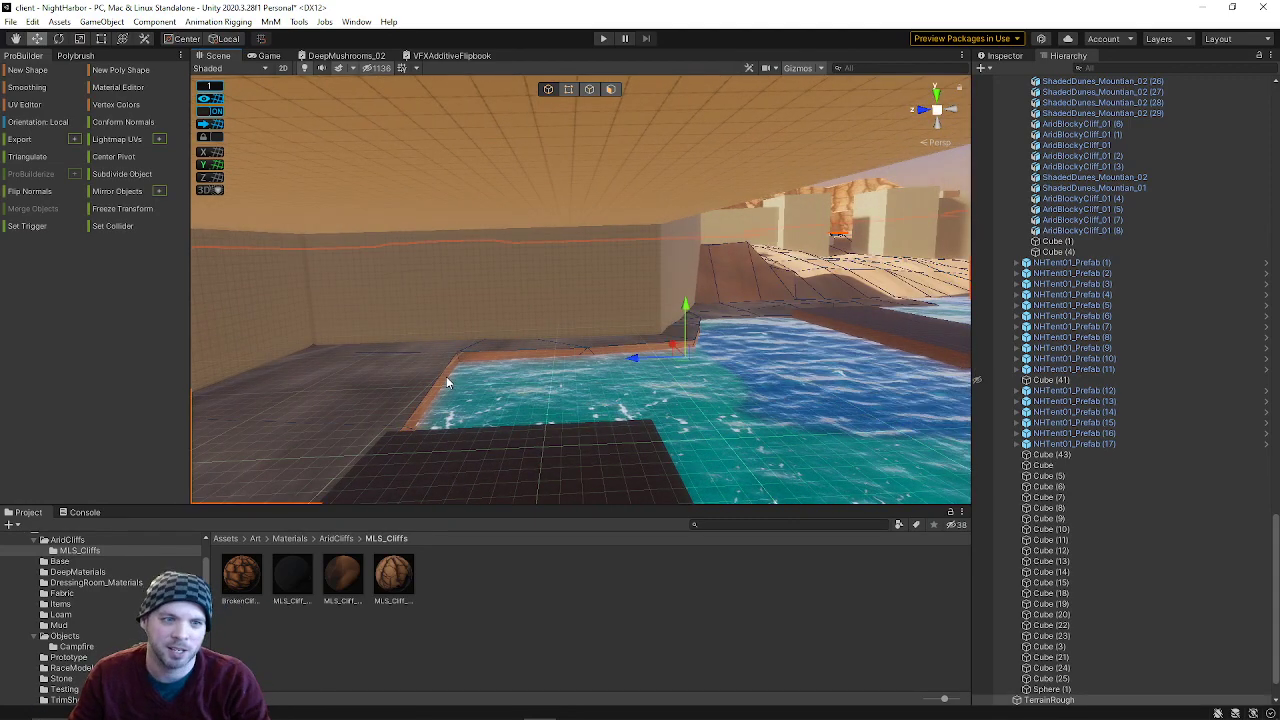
right_click_drag(446, 382, 414, 374)
left_click(610, 89)
right_click_drag(524, 378, 529, 334)
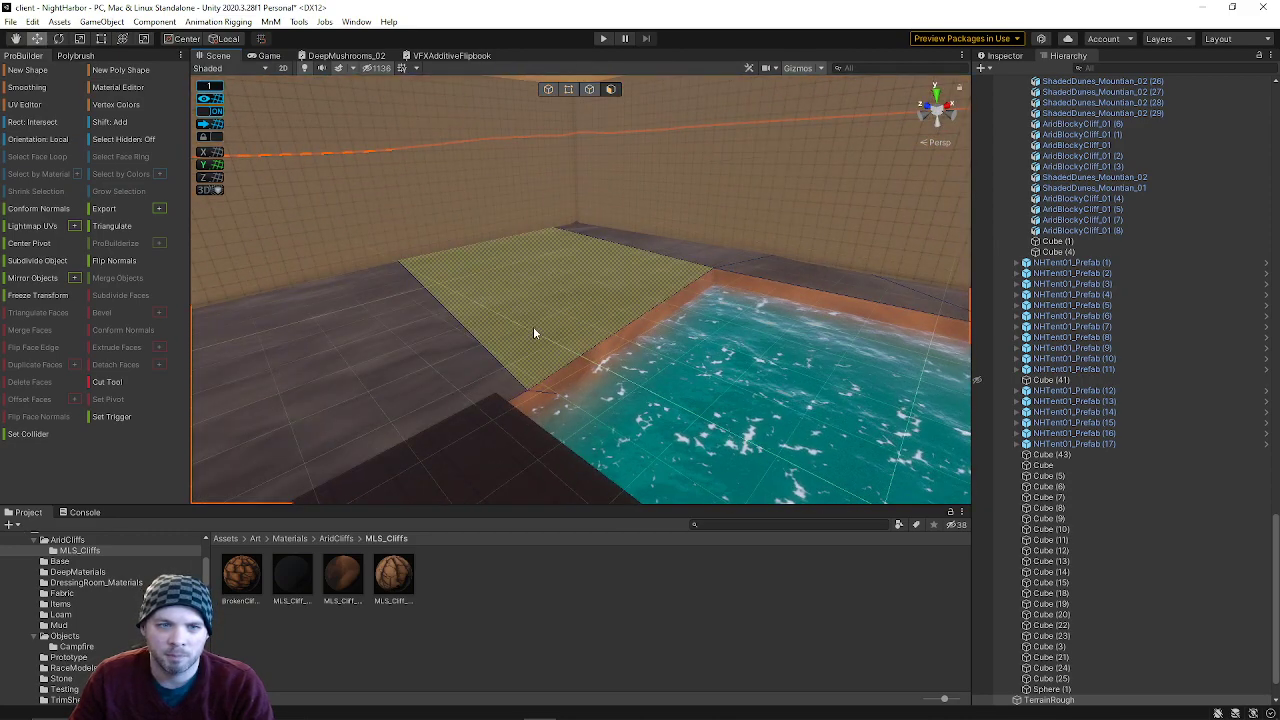
left_click(589, 89)
left_click(499, 324)
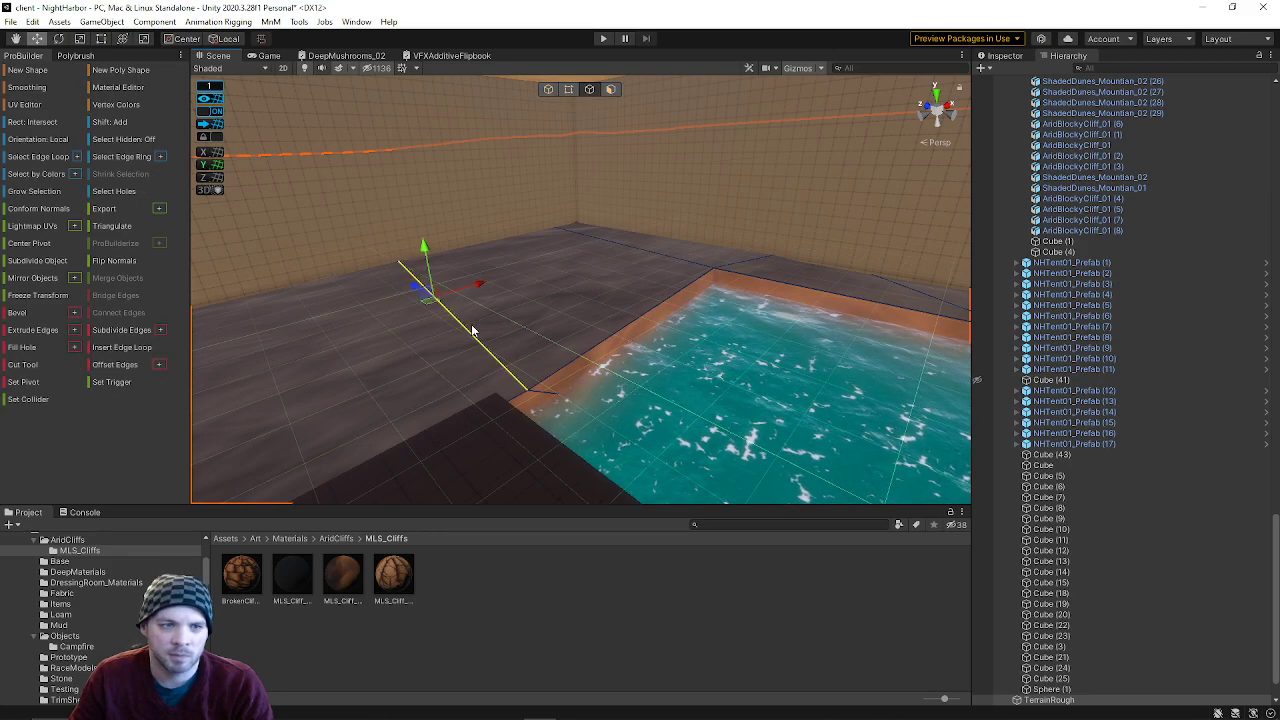
left_click(133, 349)
- Slide the terrain vertex on the quay's water edge near the dock along X
right_click_drag(547, 311, 506, 95)
left_click(571, 90)
right_click_drag(566, 125, 530, 288)
left_click(531, 355)
right_click_drag(531, 355, 542, 420)
left_click(523, 419)
left_click_drag(583, 423, 757, 421)
right_click_drag(805, 398, 842, 403)
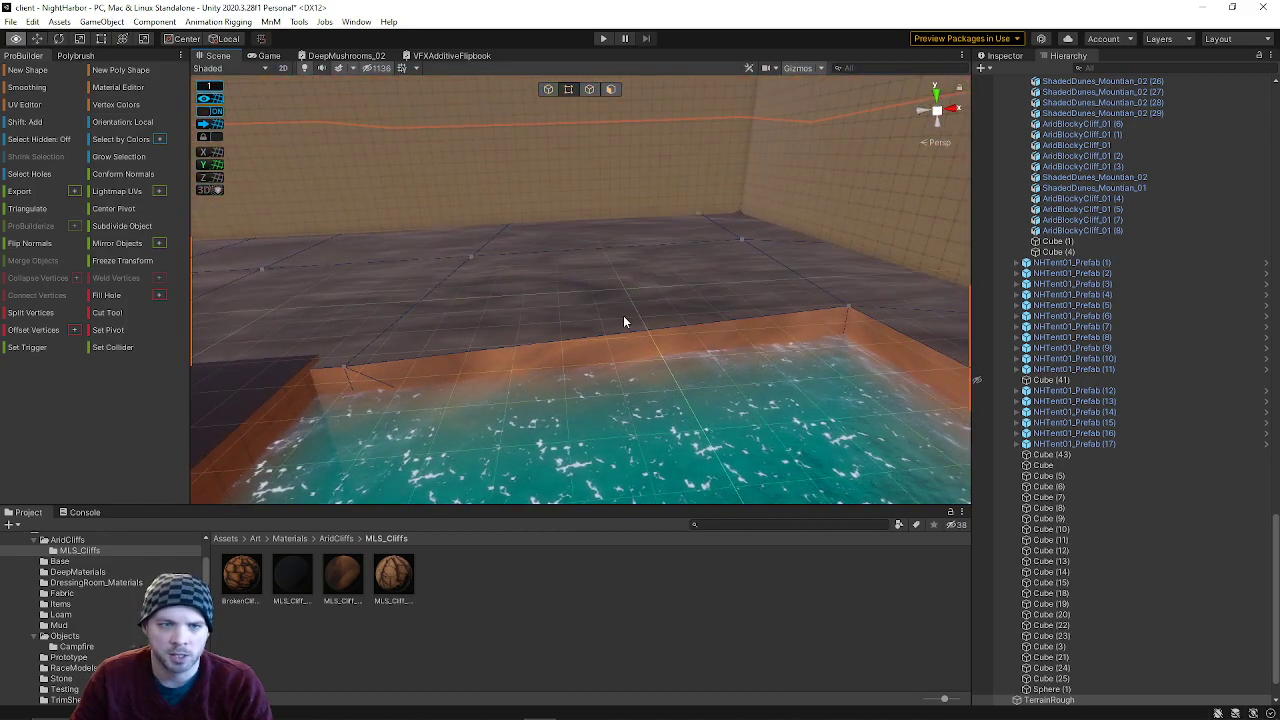
- Select the two submerged bank faces along the quay edge and shift them sideways
right_click_drag(623, 320, 511, 118)
left_click(610, 89)
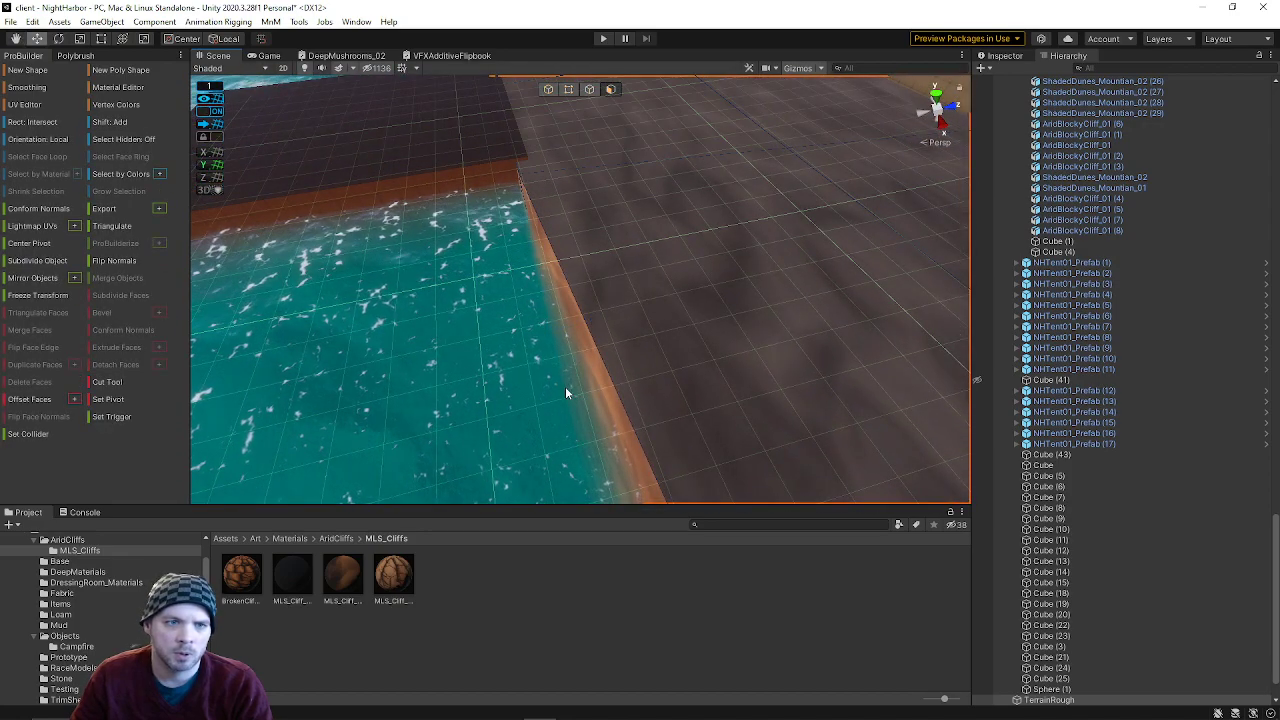
left_click(603, 372)
right_click_drag(603, 372, 612, 334)
left_click(607, 314, "shift")
left_click_drag(629, 262, 709, 244)
right_click_drag(709, 244, 686, 437)
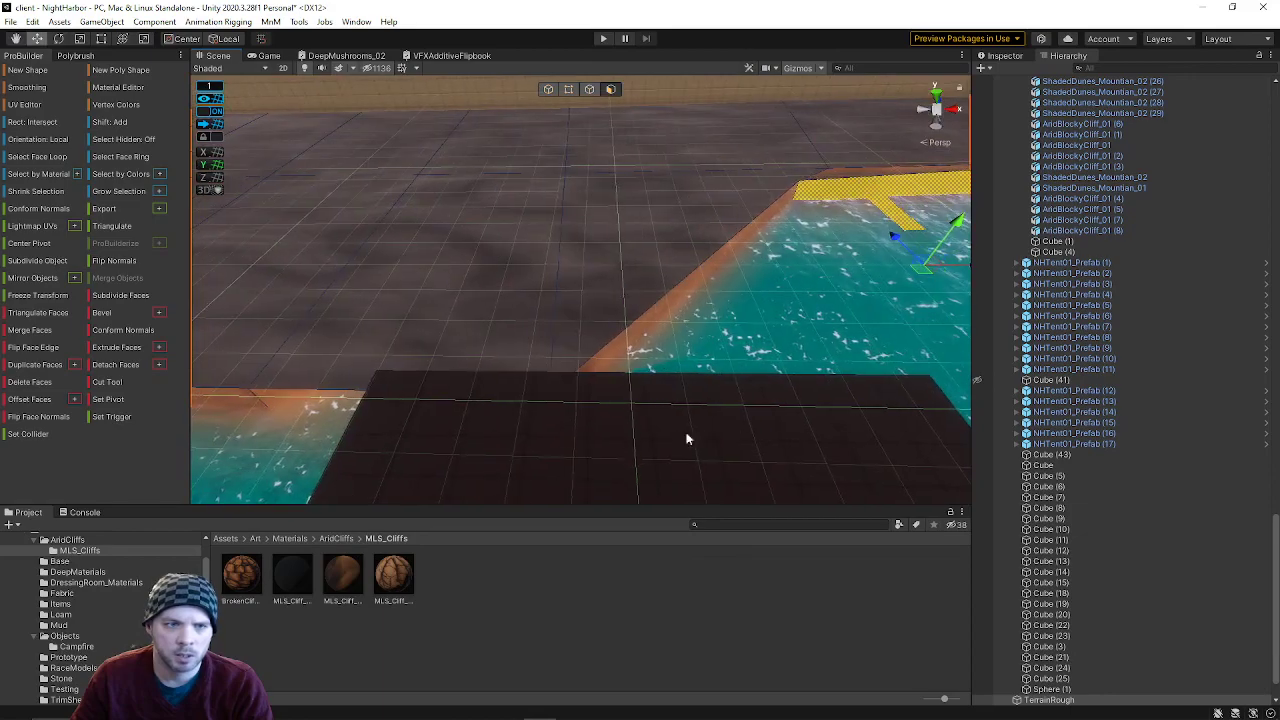
- Move the quay vertices behind the dock along X to the dock's far corner and select the vertices beside its near corner
left_click(568, 89)
right_click_drag(568, 231, 521, 193)
left_click_drag(519, 188, 711, 417)
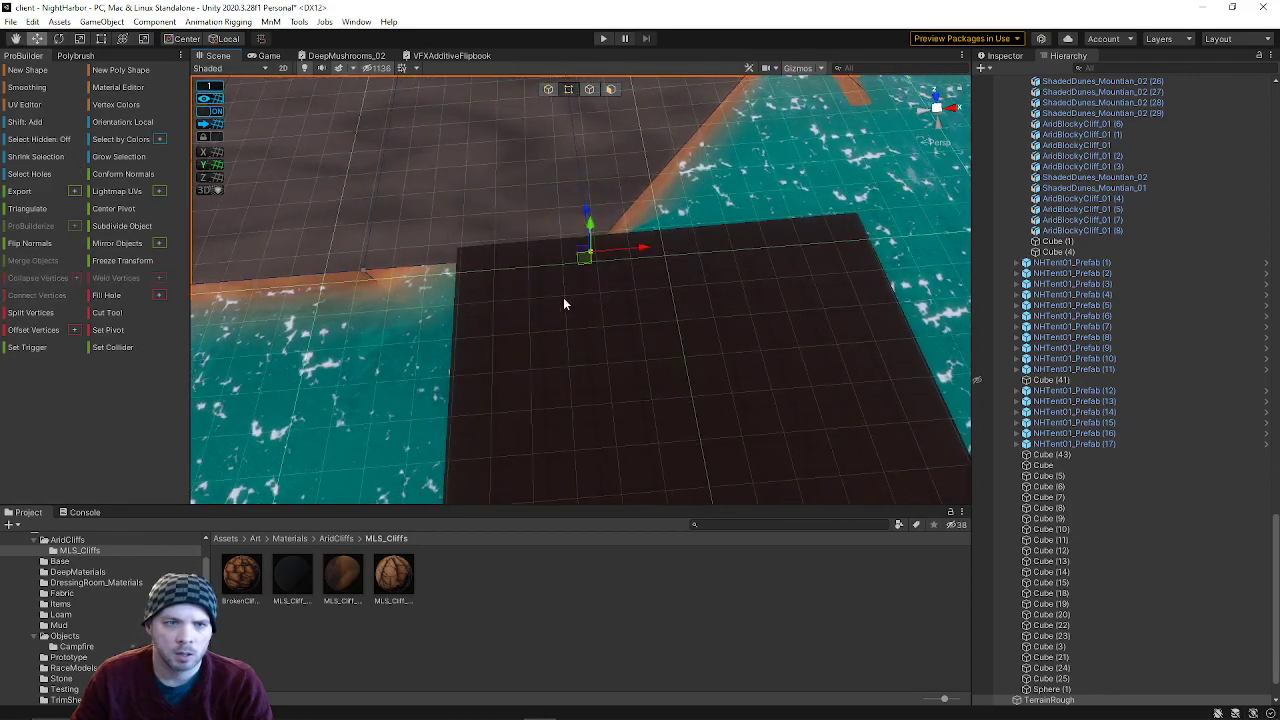
left_click_drag(647, 254, 922, 215)
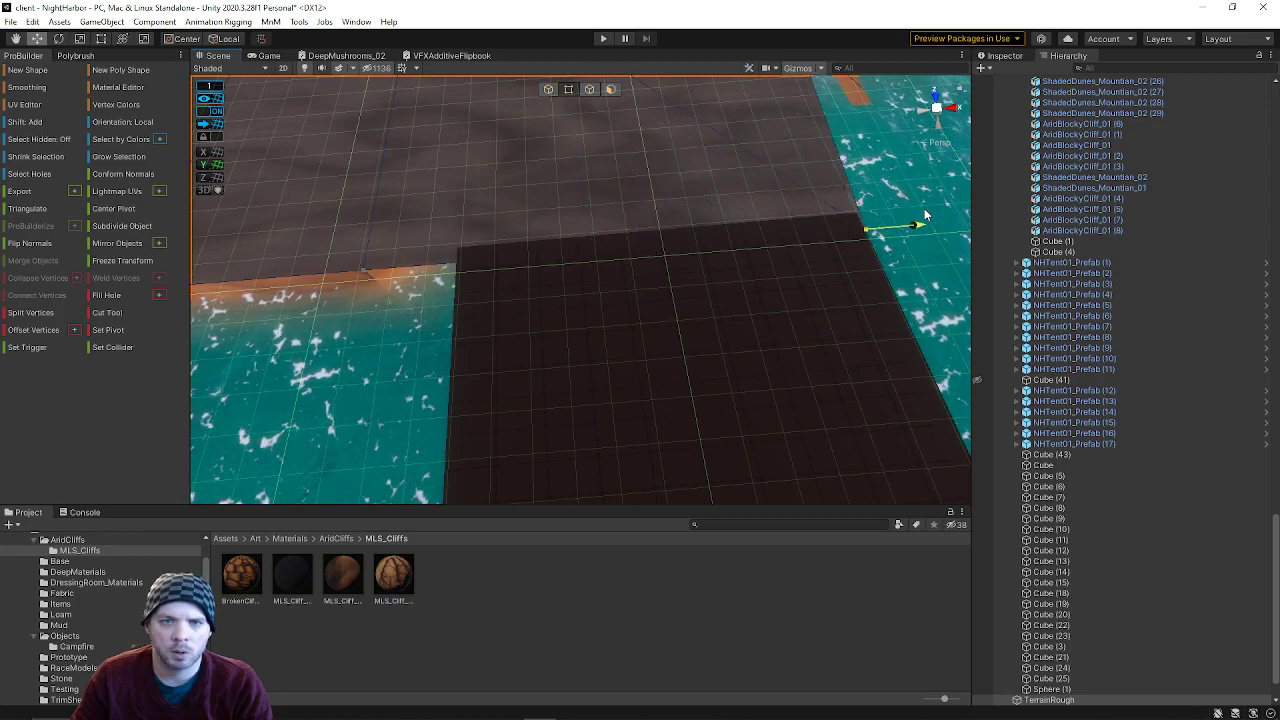
left_click_drag(330, 231, 531, 458)
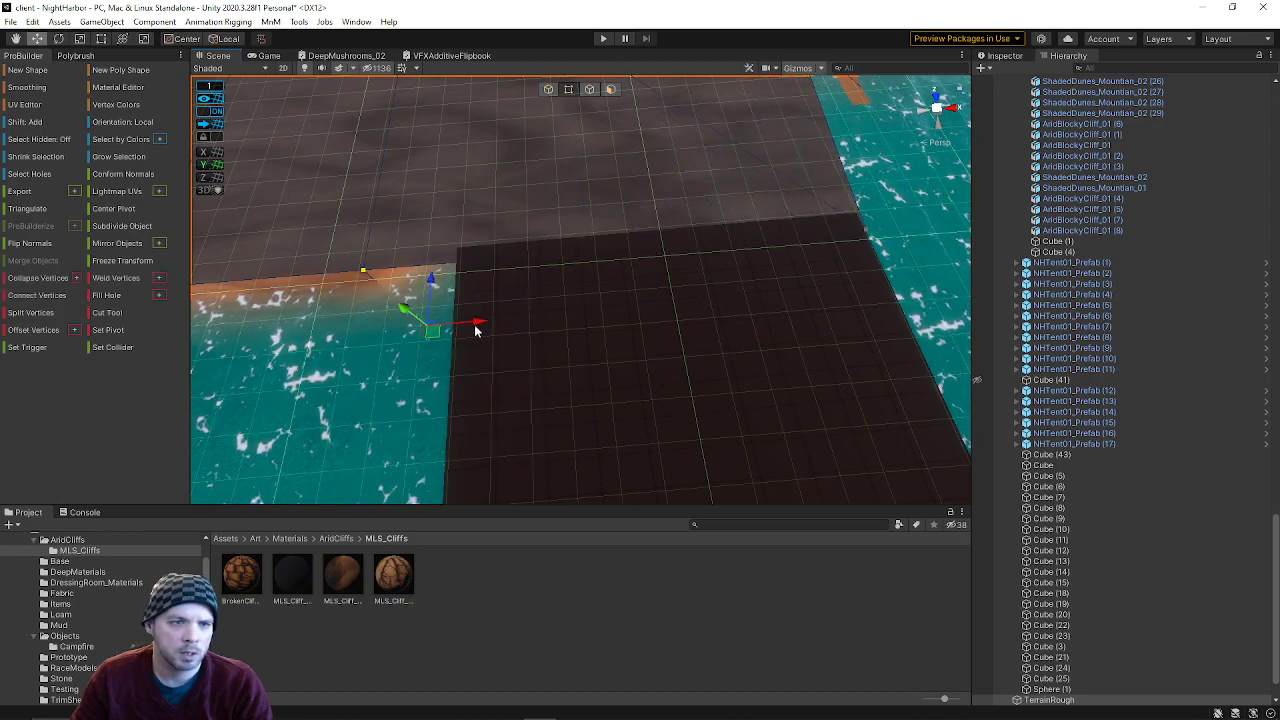
- Collapse the vertices at the quay's inner water corner into one and nudge it along Z
mouse_move(500, 320)
right_mouse_down()
mouse_move(661, 259)
mouse_move(654, 177)
mouse_move(583, 166)
mouse_move(594, 166)
mouse_move(558, 100)
mouse_move(451, 111)
mouse_move(480, 129)
mouse_move(415, 220)
mouse_move(470, 205)
right_mouse_up()
left_click_drag(492, 193, 642, 248)
key("alt+c")
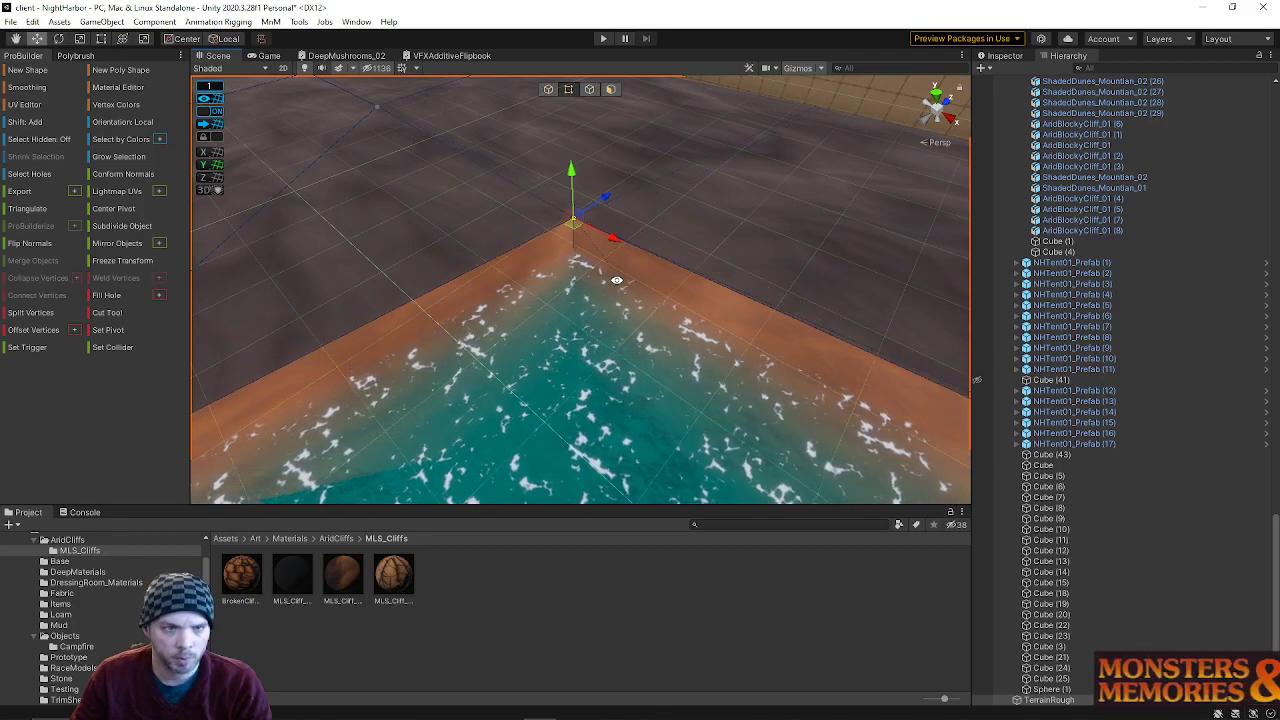
left_click_drag(598, 206, 612, 195)
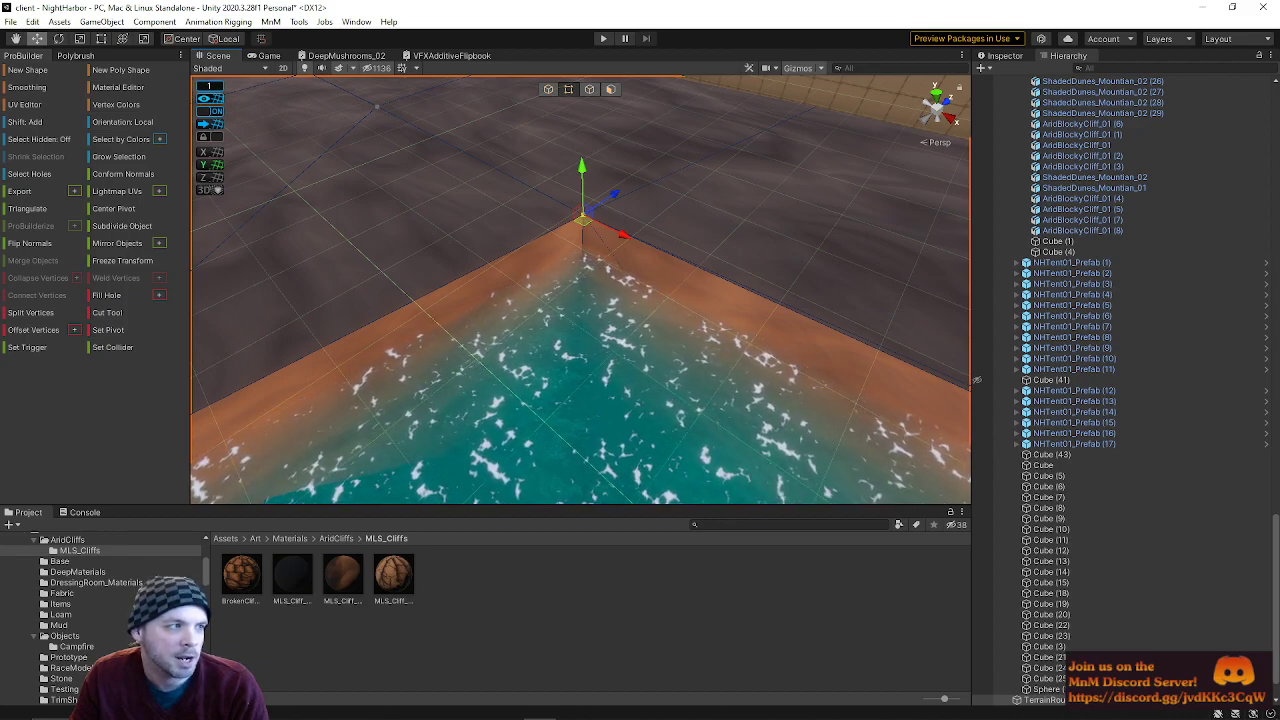
- Move the quay-edge vertex near the dock along X toward the dock's side
right_click_drag(616, 281, 693, 180)
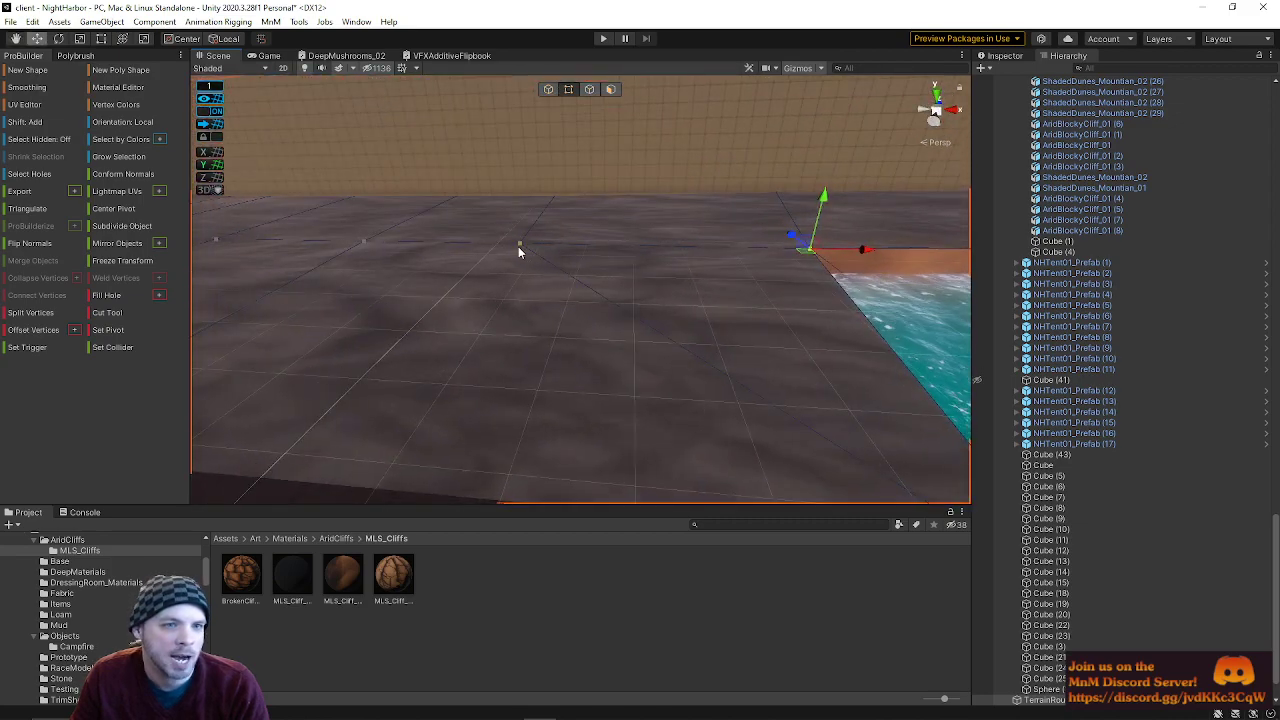
right_click_drag(721, 258, 677, 265)
key("a")
left_click(646, 397)
left_click_drag(708, 391, 764, 401)
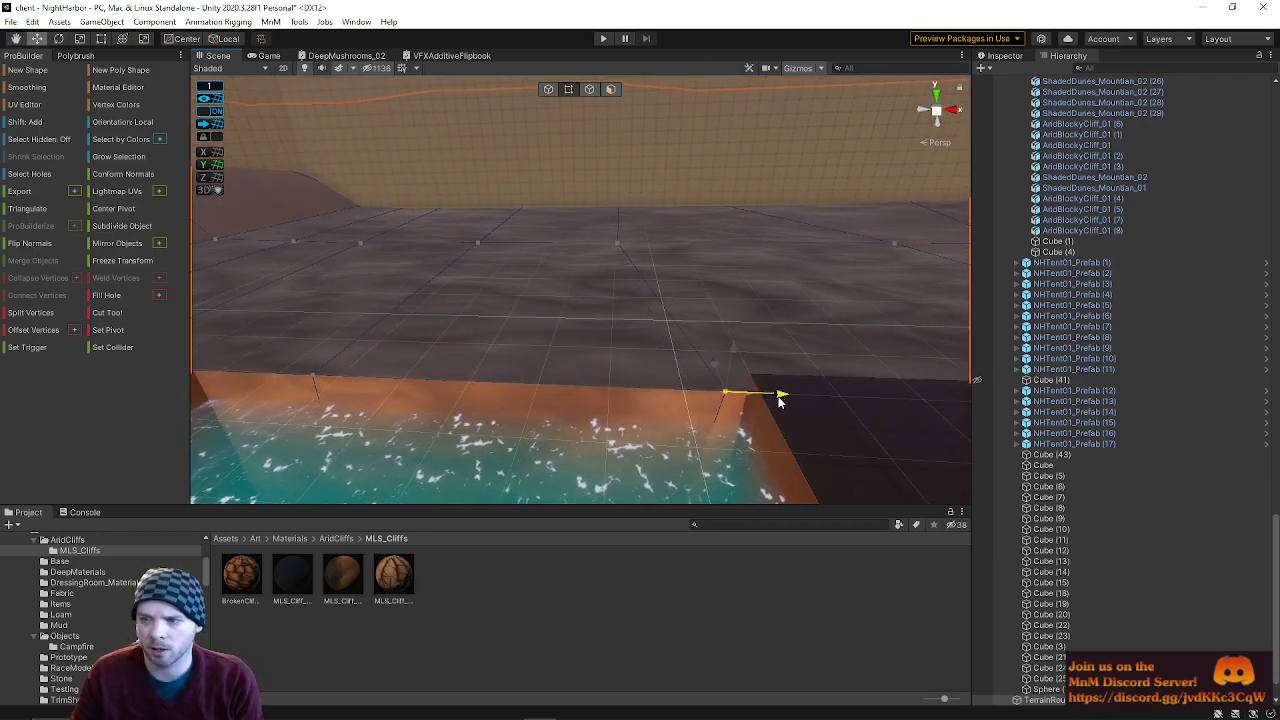
- Shift the walkway vertex behind the dock along X, away from the neighboring water corner
mouse_move(621, 242)
right_mouse_down()
mouse_move(655, 274)
mouse_move(814, 254)
mouse_move(826, 240)
mouse_move(706, 211)
mouse_move(600, 246)
right_mouse_up()
key("d")
left_click(505, 235)
left_click_drag(551, 240, 528, 240)
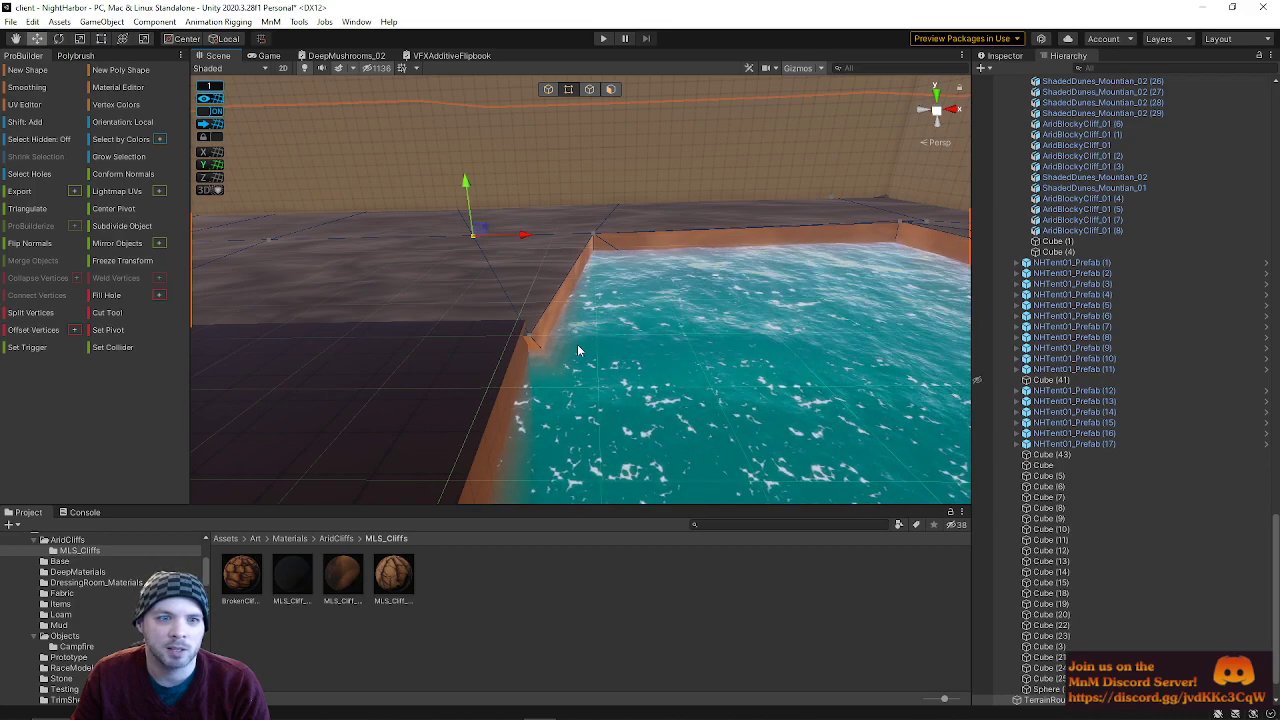
- Move the seabed vertex at the foot of the quay wall along Z and adjust its position underneath the dock
left_click(530, 340)
right_click_drag(540, 342, 296, 294)
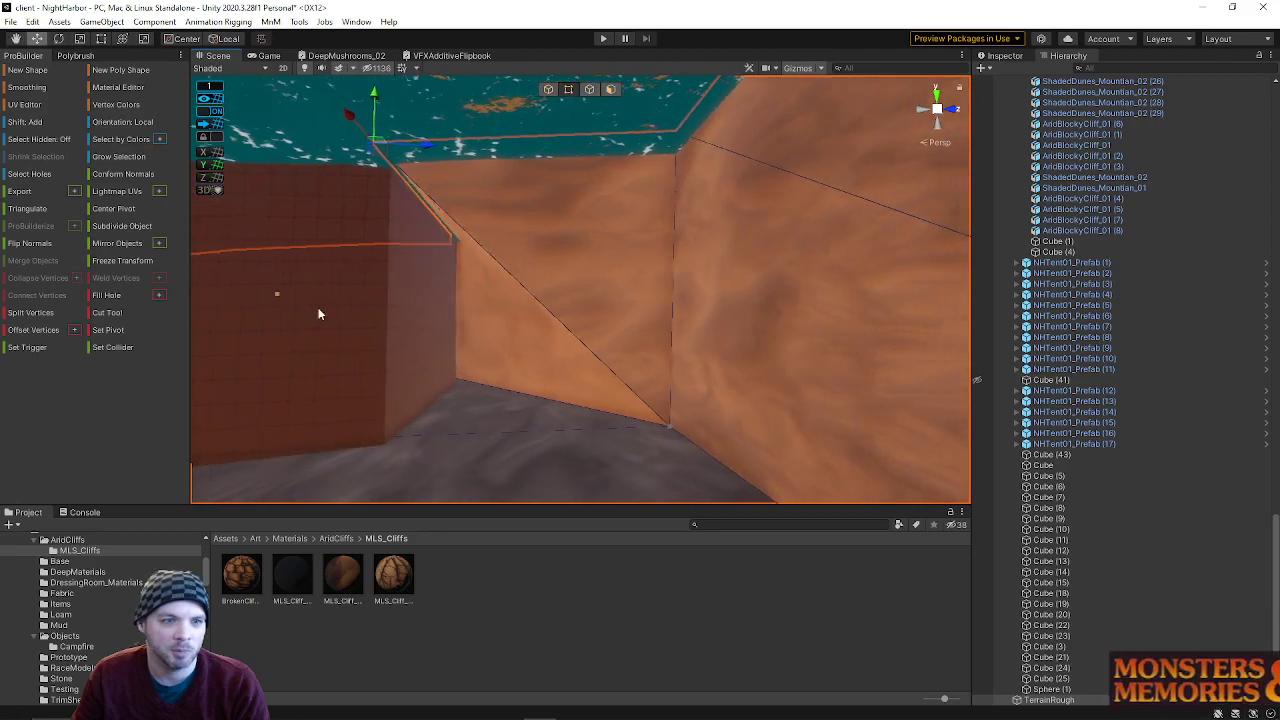
left_click(684, 429)
left_click_drag(725, 430, 434, 426)
right_click_drag(440, 422, 578, 413)
left_click_drag(563, 390, 530, 402)
right_click_drag(540, 410, 645, 425)
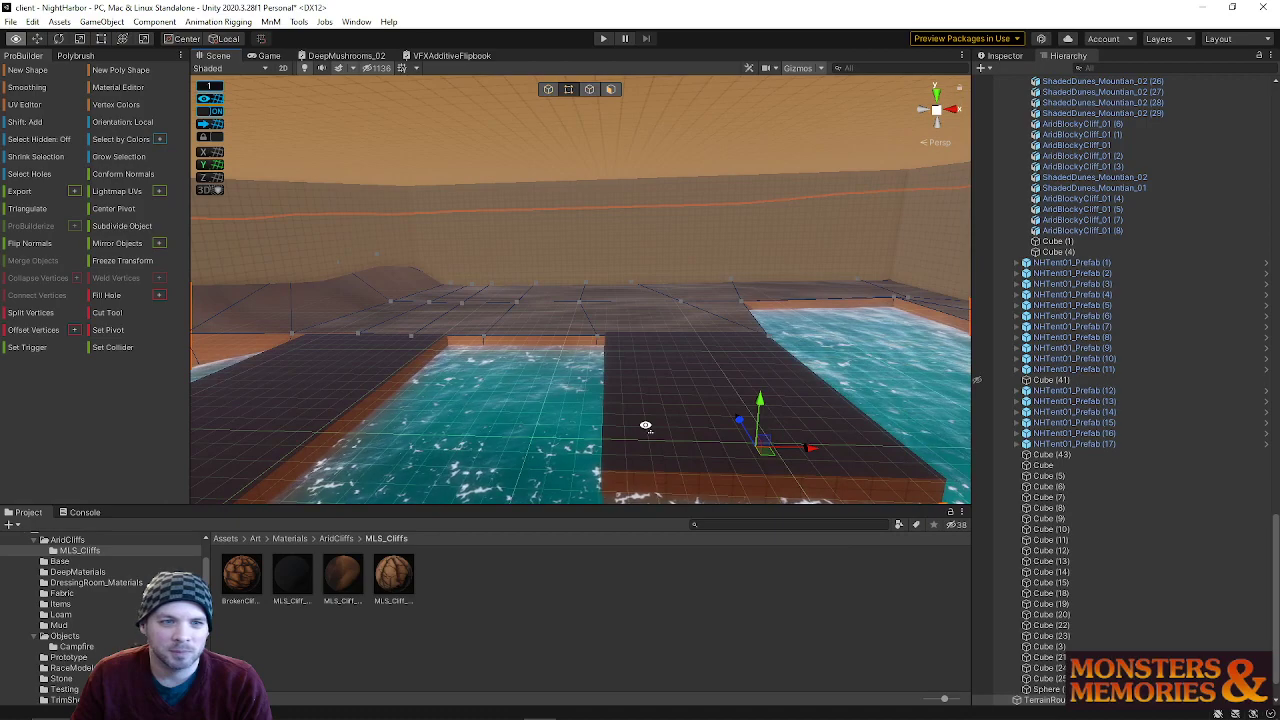
- Shift the middle walkway vertex behind the docks along X and select the neighboring vertices near the back wall
left_click(580, 300)
left_click_drag(629, 307, 684, 305)
left_click(632, 282)
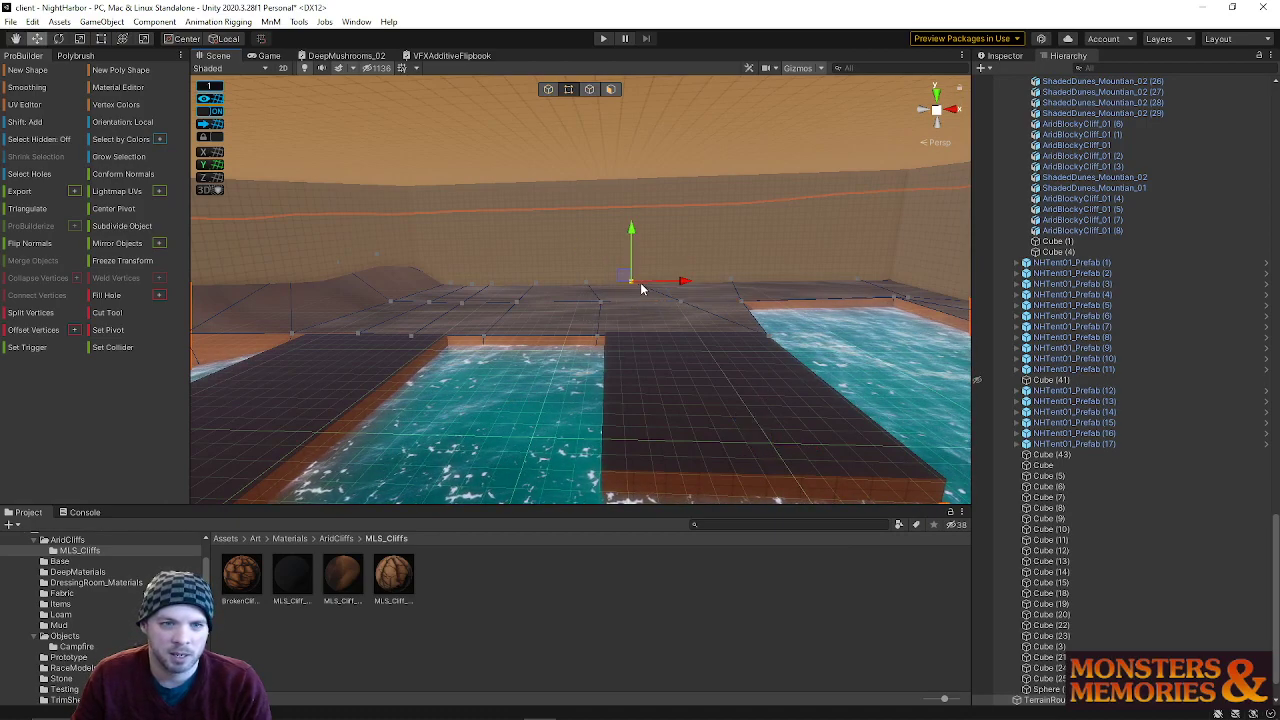
left_click(537, 287, "shift")
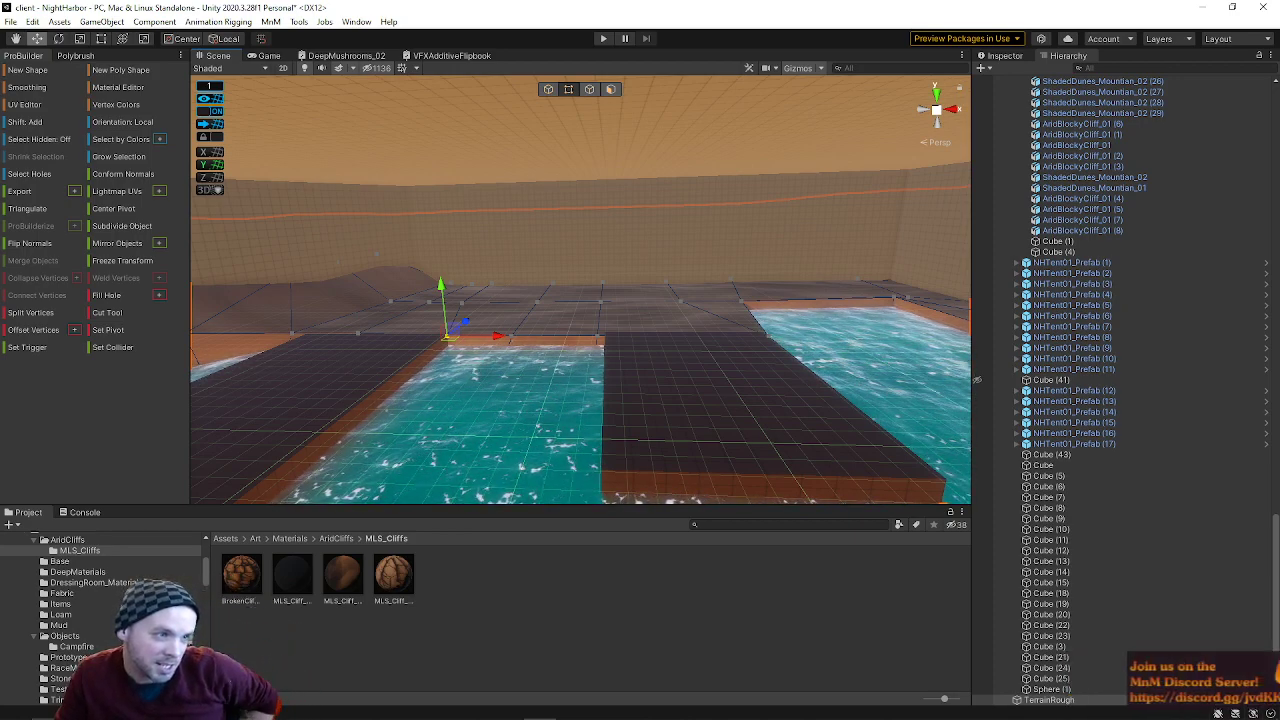
- Collapse the paired vertices at the quay's water corner below the wall corner into one
right_click_drag(282, 345, 613, 290)
key("w")
left_click_drag(595, 335, 656, 388)
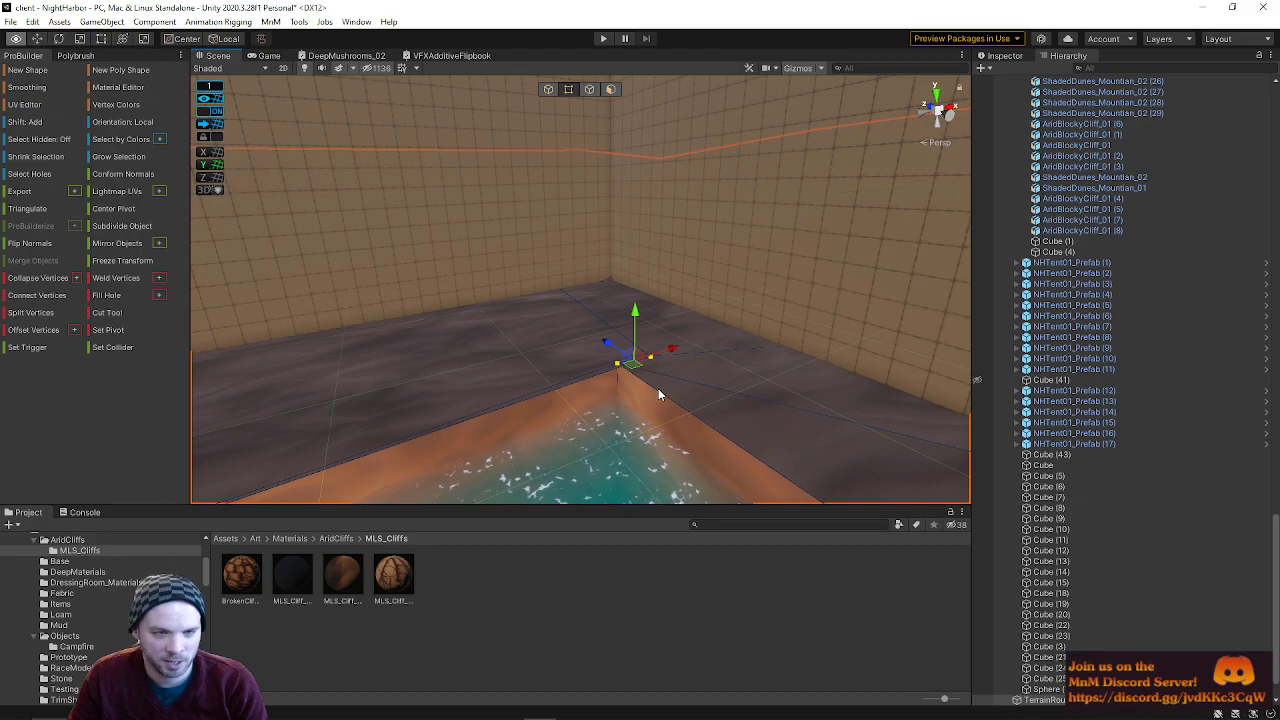
key("alt+c")
- Reposition the submerged vertex at the foot of the brown seabed slope
right_click_drag(651, 361, 463, 343)
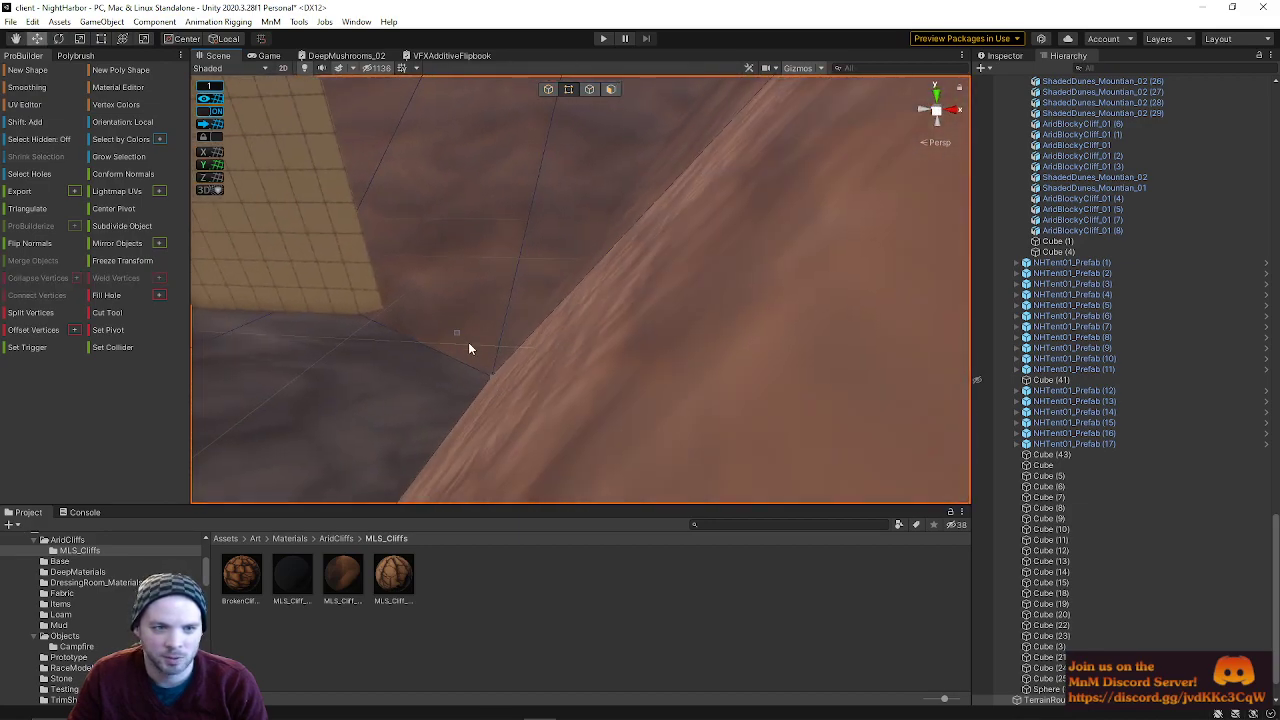
left_click_drag(505, 355, 535, 290)
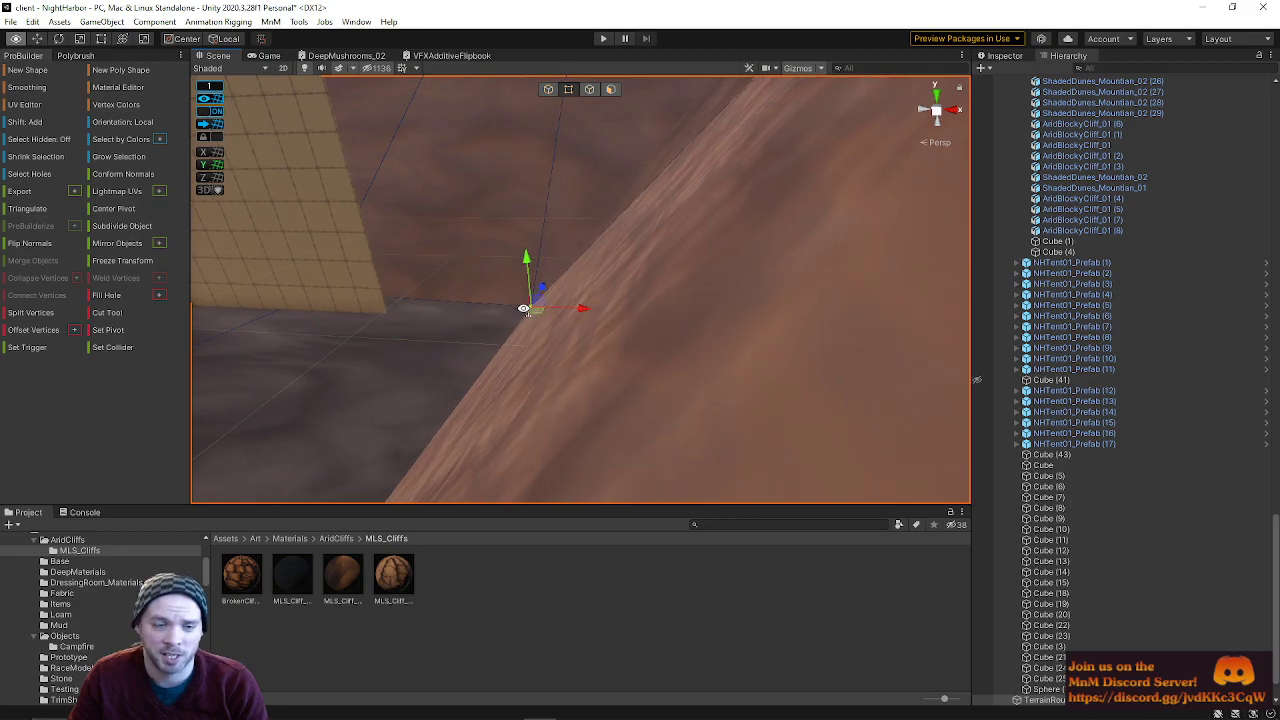
right_click_drag(523, 308, 543, 294)
left_click_drag(676, 333, 617, 335)
- Move the quay's end vertex at the waterline sideways in two passes to reshape the shore outside the wall
right_click_drag(607, 336, 783, 371)
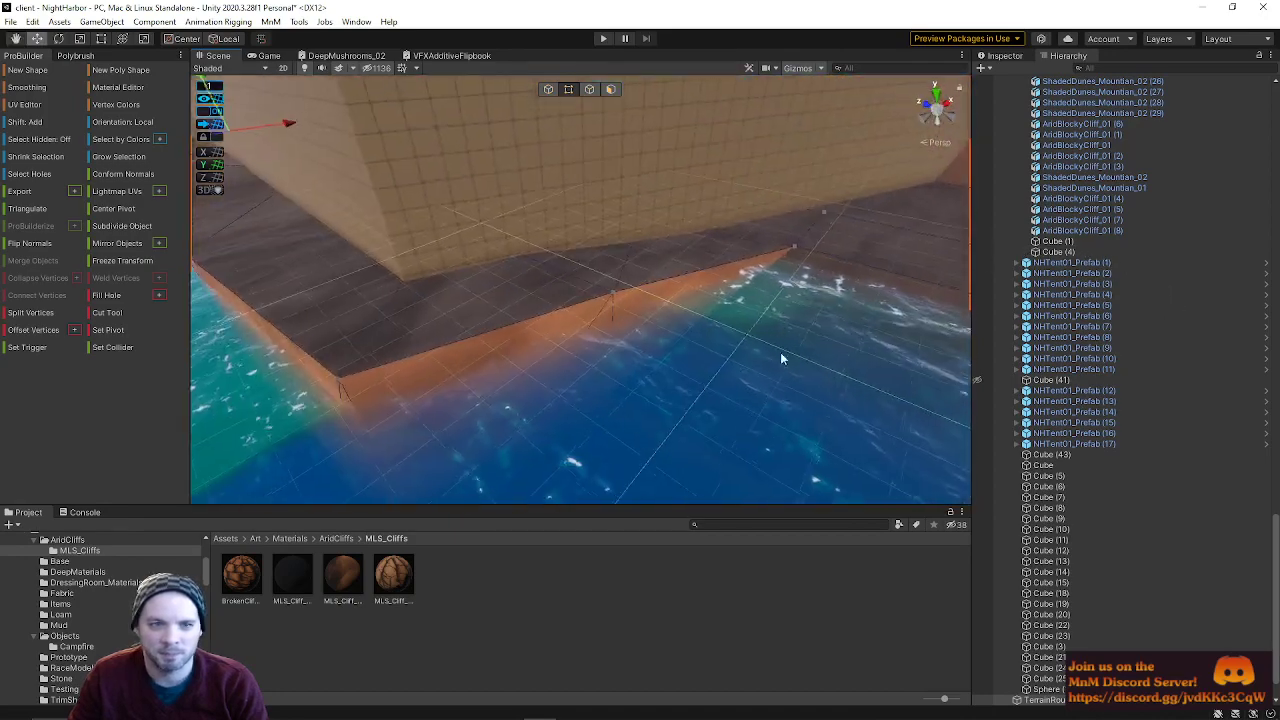
left_click(794, 247)
right_click_drag(794, 247, 681, 233)
left_click_drag(681, 226, 541, 237)
right_click_drag(585, 237, 679, 191)
left_click_drag(679, 191, 484, 222)
right_click_drag(484, 222, 622, 191)
- Collapse the two neighboring seabed slope vertices into one and lower it along Y
key("w")
left_click_drag(732, 269, 732, 269)
right_click_drag(732, 269, 697, 338)
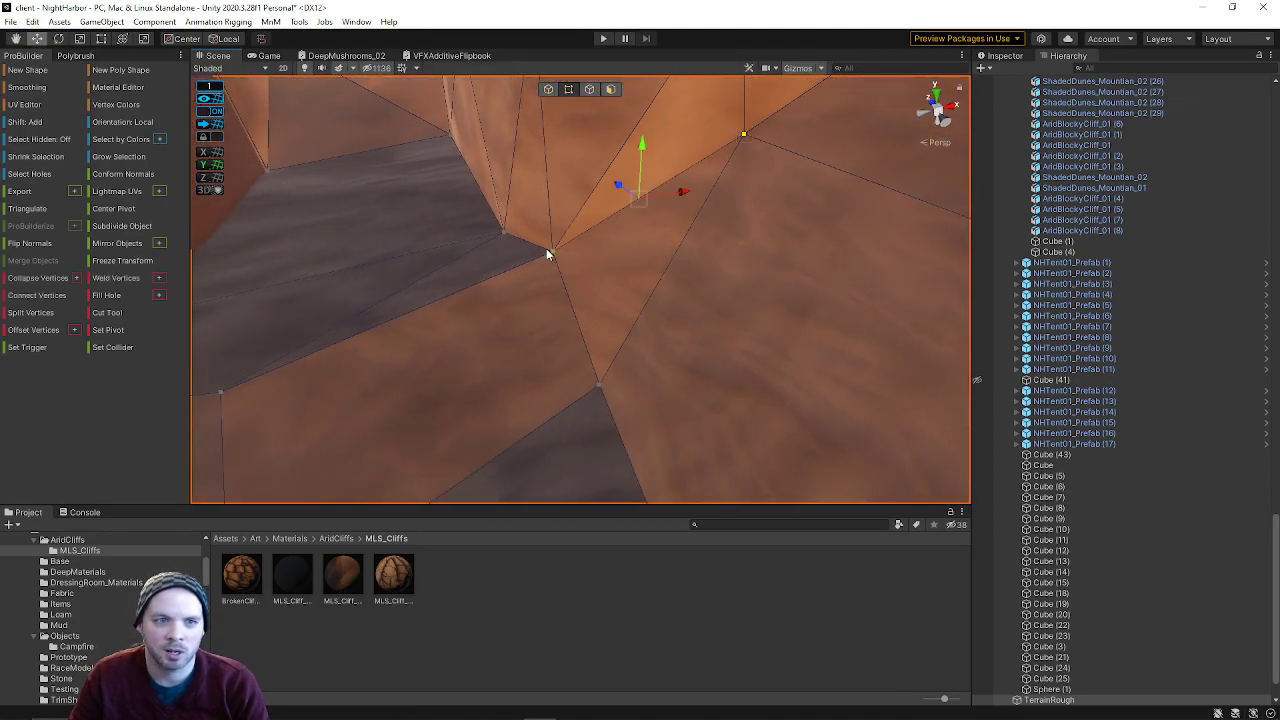
left_click(670, 228)
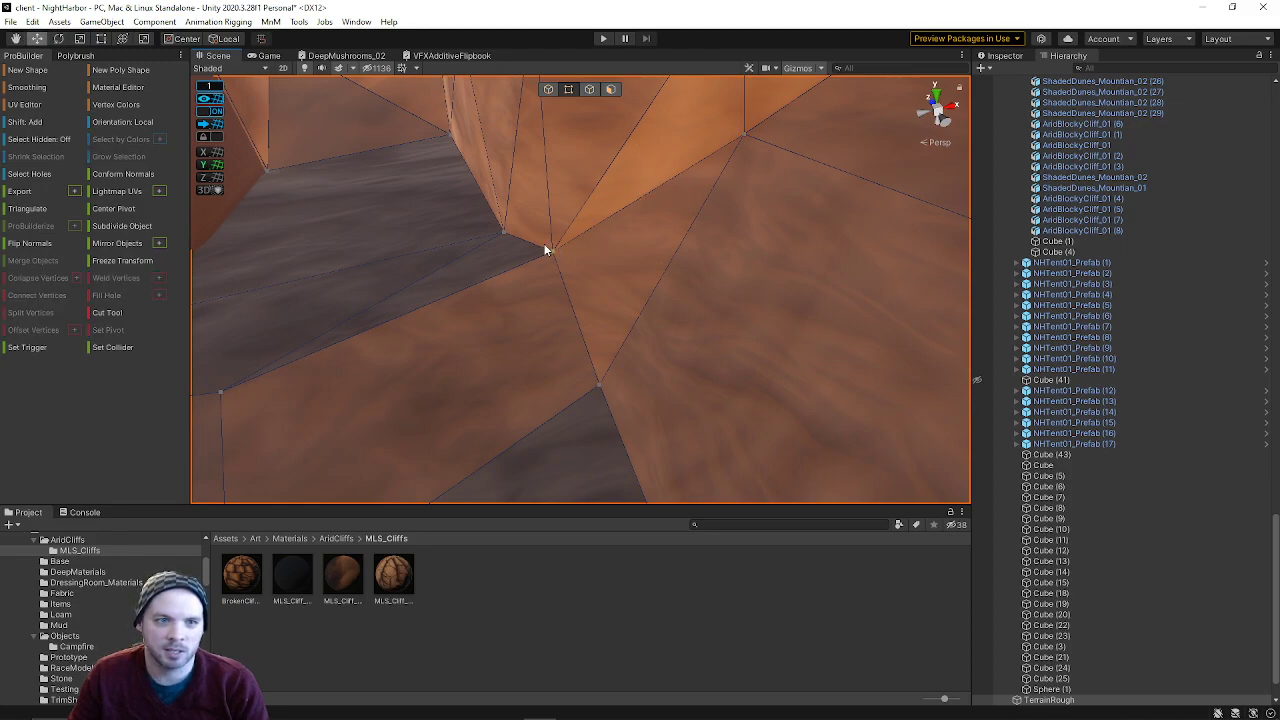
left_click(765, 156, "shift")
right_click_drag(765, 158, 714, 177)
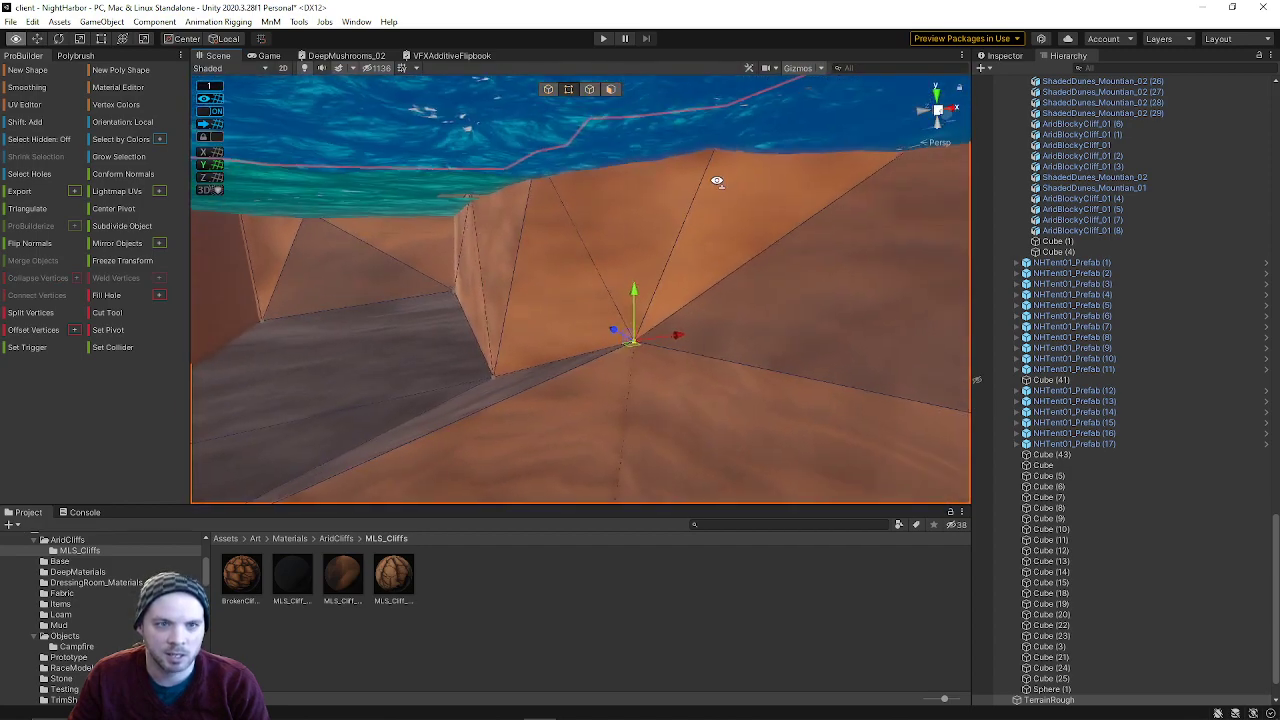
left_click_drag(633, 288, 637, 397)
- Shift a walkway vertex near the water sideways, and raise it and its neighbor along Y
right_click_drag(637, 397, 900, 190)
left_click(666, 219)
left_click_drag(582, 252, 550, 255)
left_click(674, 206)
left_click(704, 186)
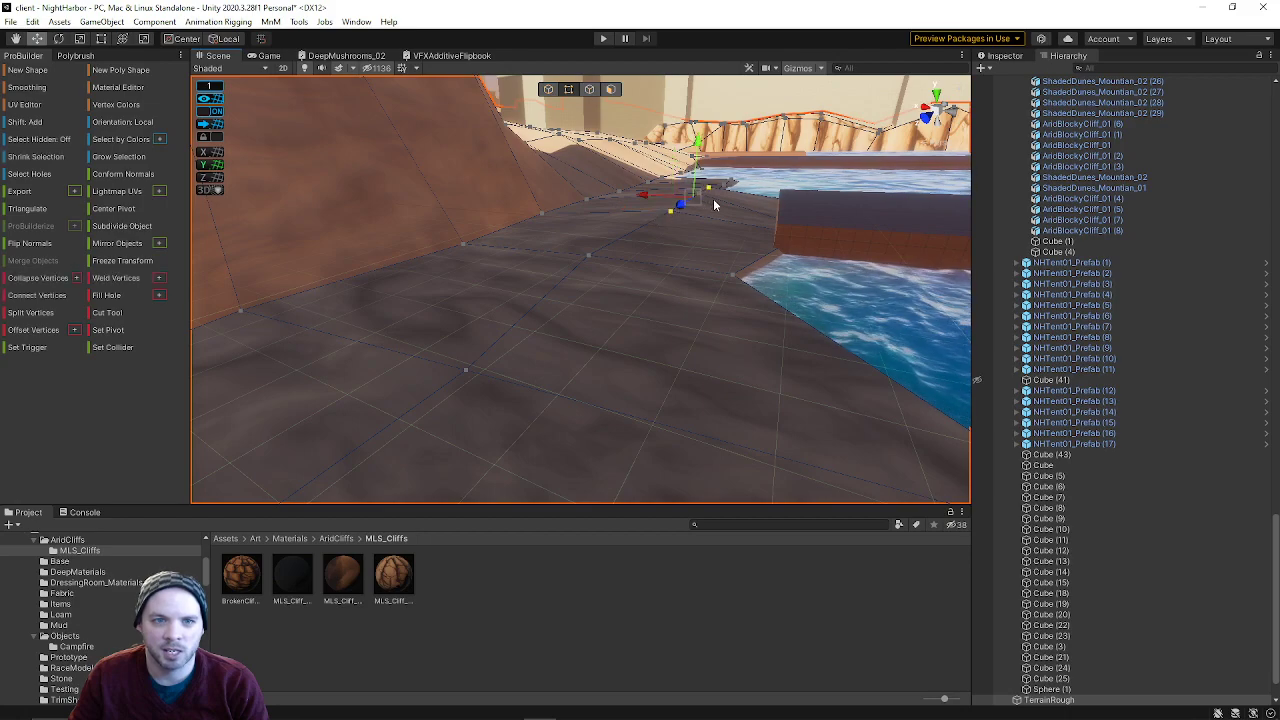
left_click_drag(702, 182, 690, 152)
- Raise the seabed mesh edge beside the dock's corner along Y in edge mode
right_click_drag(566, 193, 1228, 206)
middle_click_drag(771, 262, 687, 247)
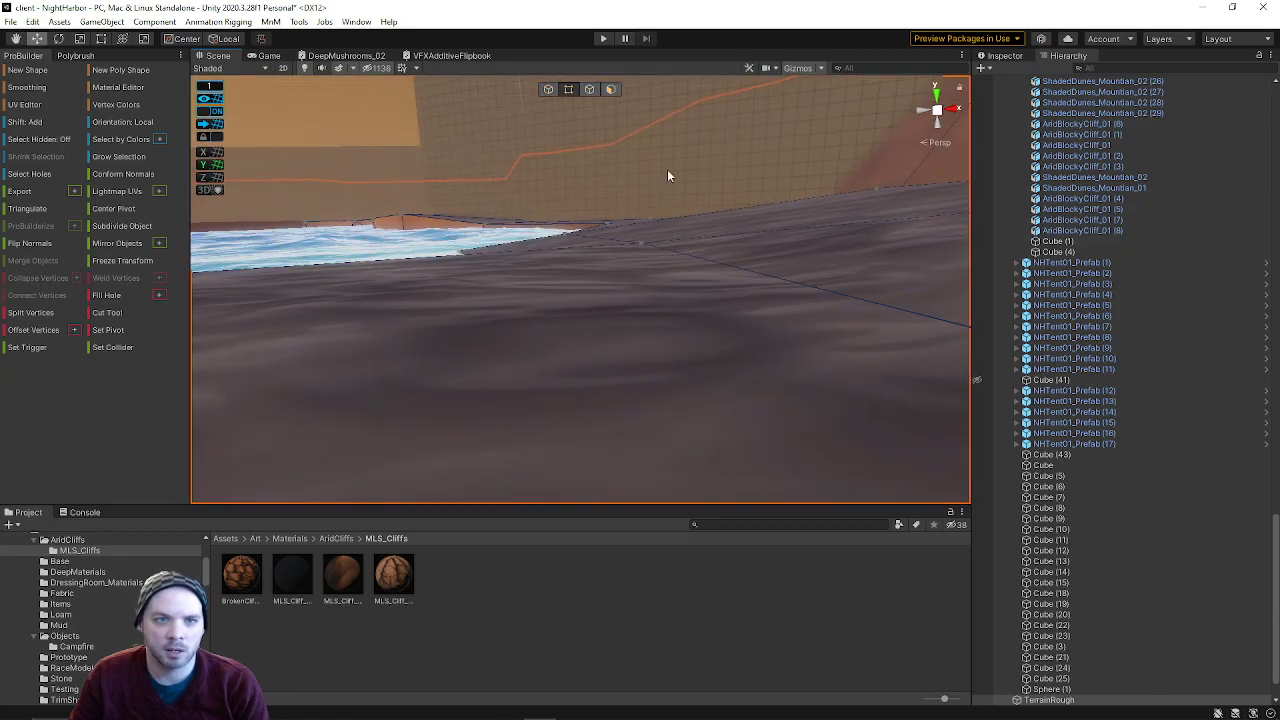
left_click(589, 89)
left_click(758, 286)
right_click_drag(758, 286, 660, 350)
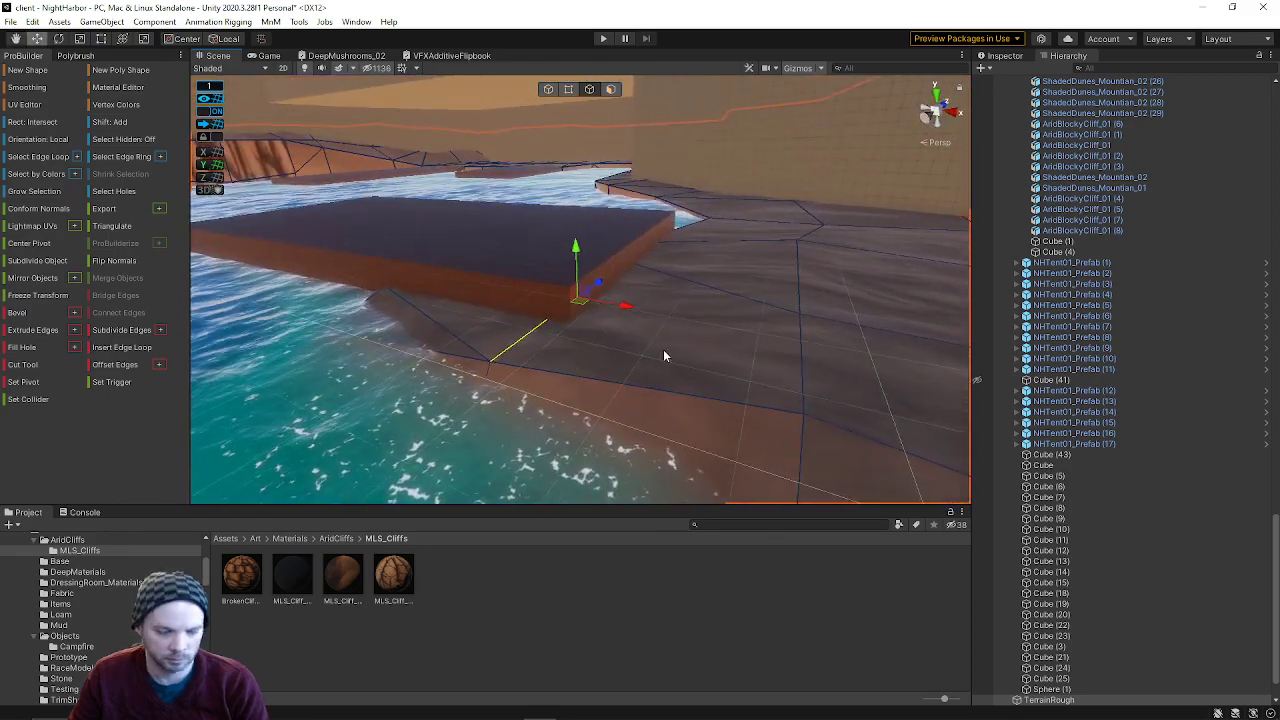
left_click_drag(575, 255, 577, 223)
right_click_drag(577, 223, 382, 288)
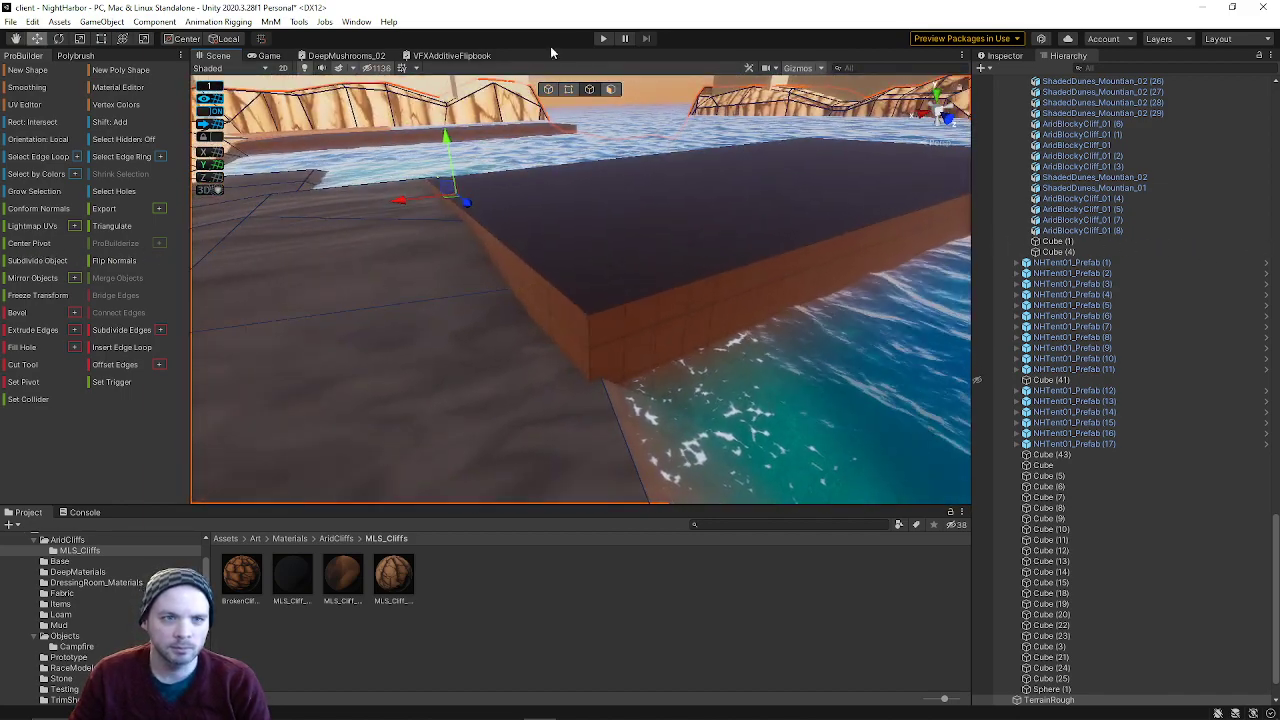
- Raise a single vertex near the dock along Y and shift a walkway vertex sideways along Z
left_click(569, 89)
left_click(562, 282)
left_click_drag(561, 239, 557, 203)
right_click_drag(600, 311, 740, 290)
right_click_drag(627, 237, 161, 321)
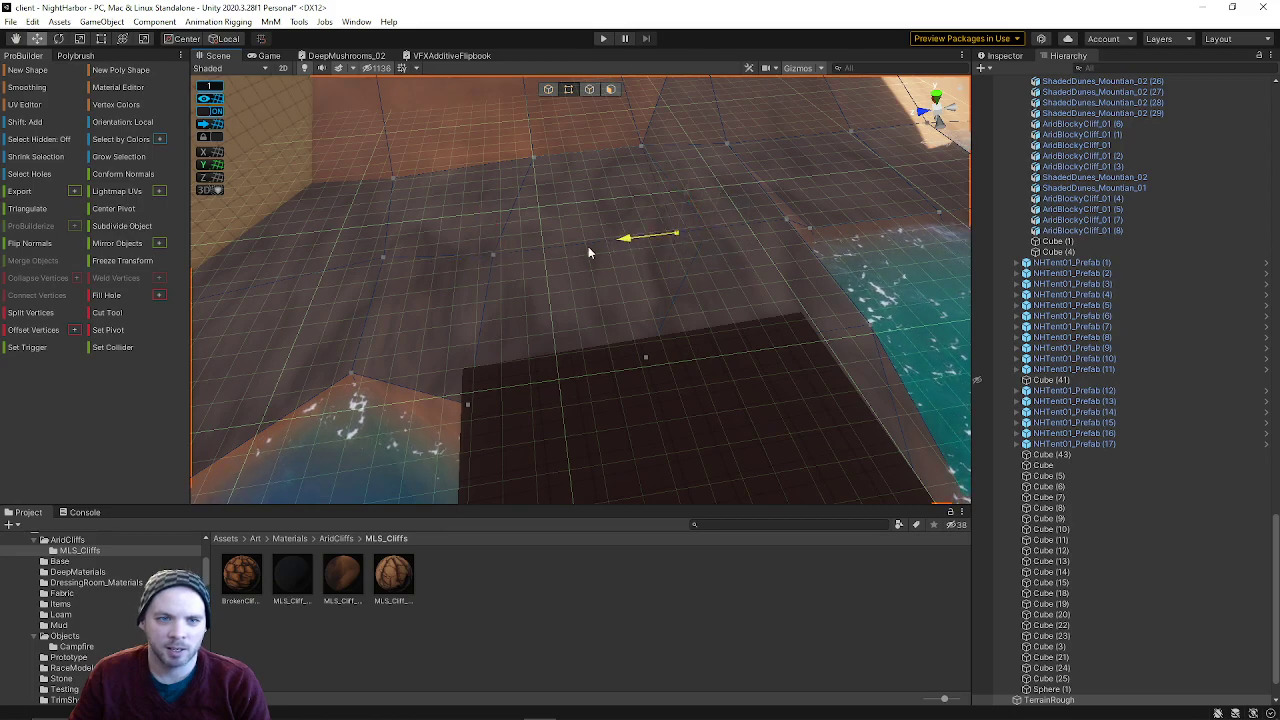
right_click_drag(545, 256, 492, 251)
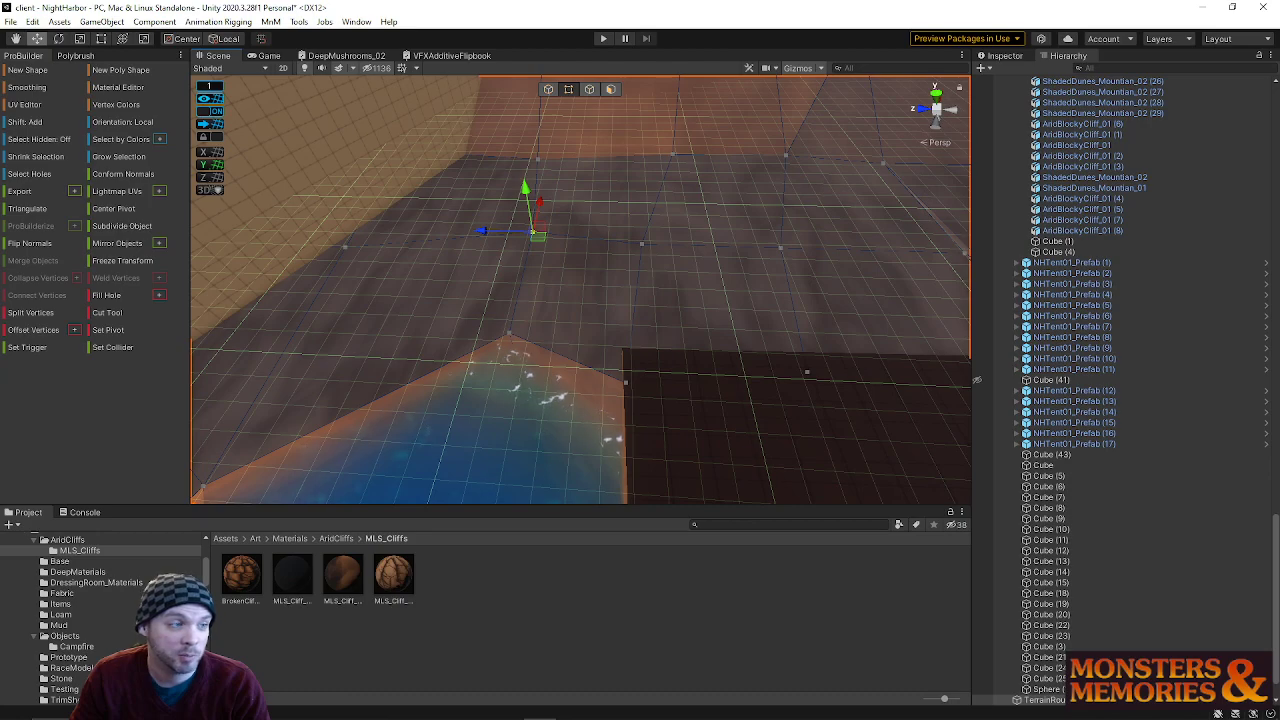
- Shift the vertices in the walkway row behind the dock sideways along Z to even out their spacing
left_click(643, 246)
left_click_drag(600, 247, 636, 247)
left_click(533, 234)
left_click_drag(475, 229, 501, 220)
left_click(673, 246)
left_click_drag(625, 249, 606, 247)
left_click(780, 247)
left_click_drag(733, 251, 770, 250)
- Lower the vertex at the edge of the walkway slope along Y and select the neighboring walkway vertex
right_click_drag(770, 250, 742, 192)
left_click(735, 200)
left_click_drag(739, 142, 745, 163)
right_click_drag(752, 166, 672, 281)
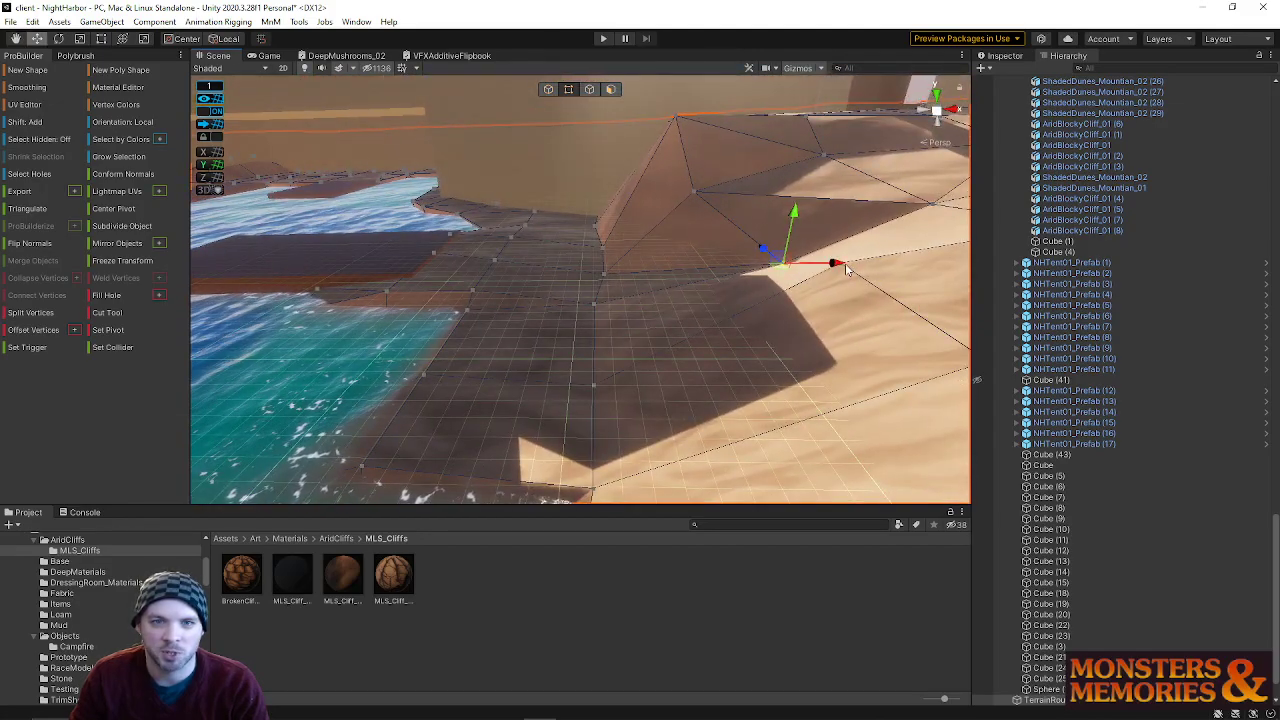
right_click_drag(780, 263, 671, 293)
left_click(671, 293)
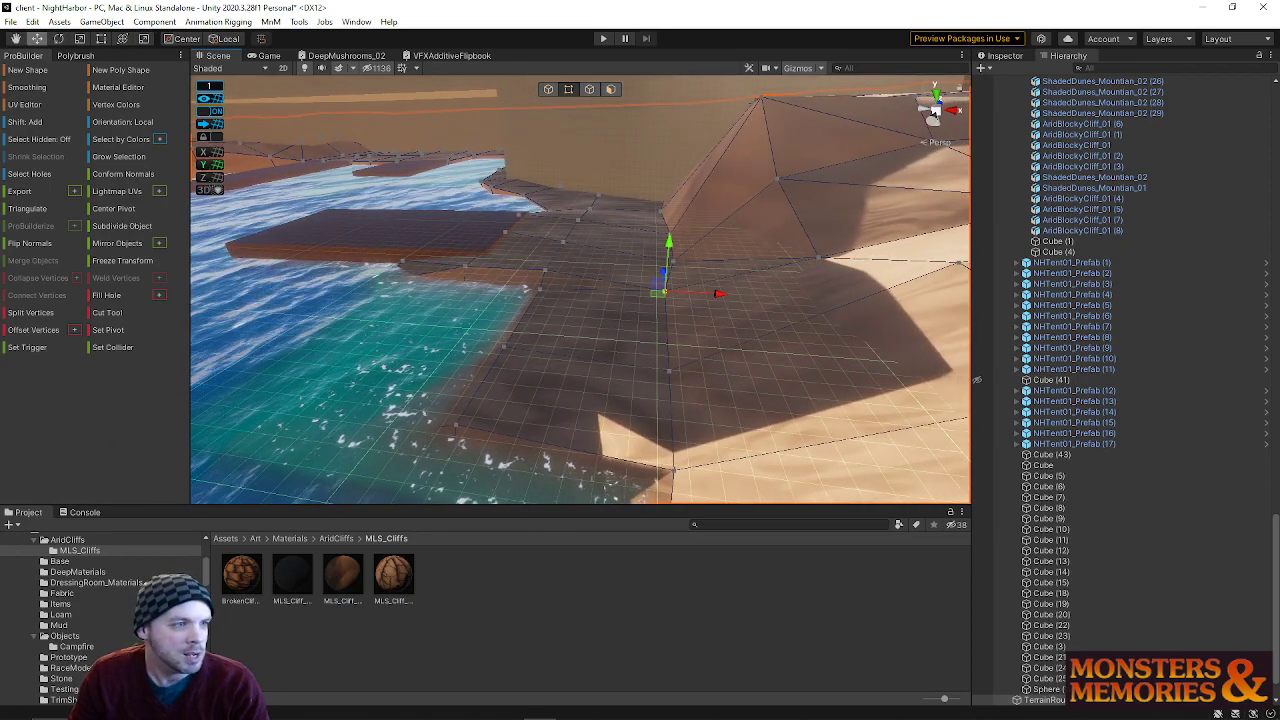
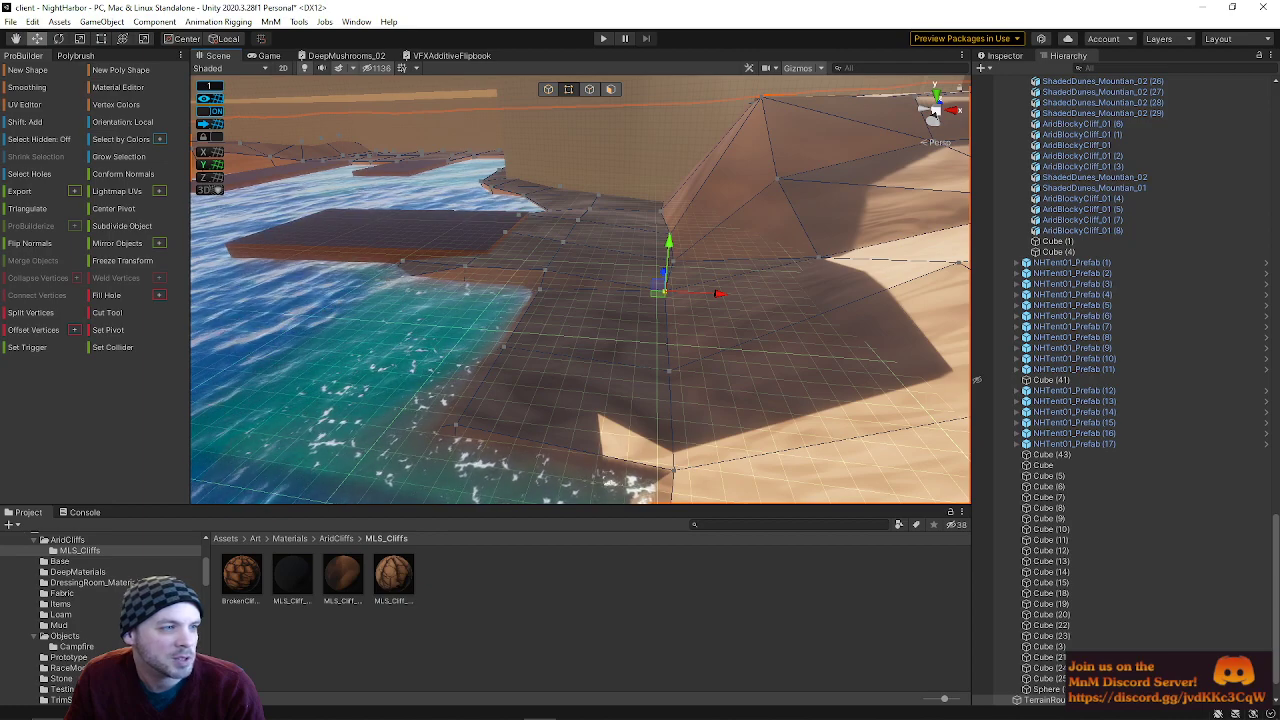
- Select individual walkway vertices and move one of them sideways to straighten the mesh lines
right_click_drag(541, 330, 642, 220)
left_click(642, 218)
left_click(449, 155, "shift")
right_click_drag(449, 160, 449, 182)
left_click_drag(477, 203, 362, 185, "alt")
left_click_drag(458, 196, 436, 265, "alt")
left_click(576, 260)
left_click(561, 181)
left_click_drag(505, 181, 484, 182)
- Move the shoreline vertex beside the dark dock sideways along Z toward the dock
left_click_drag(562, 200, 657, 292, "alt")
left_click(550, 360, "shift")
right_click_drag(657, 292, 652, 310)
left_click_drag(580, 281, 583, 283)
right_click_drag(583, 283, 690, 384)
left_click_drag(445, 333, 421, 327)
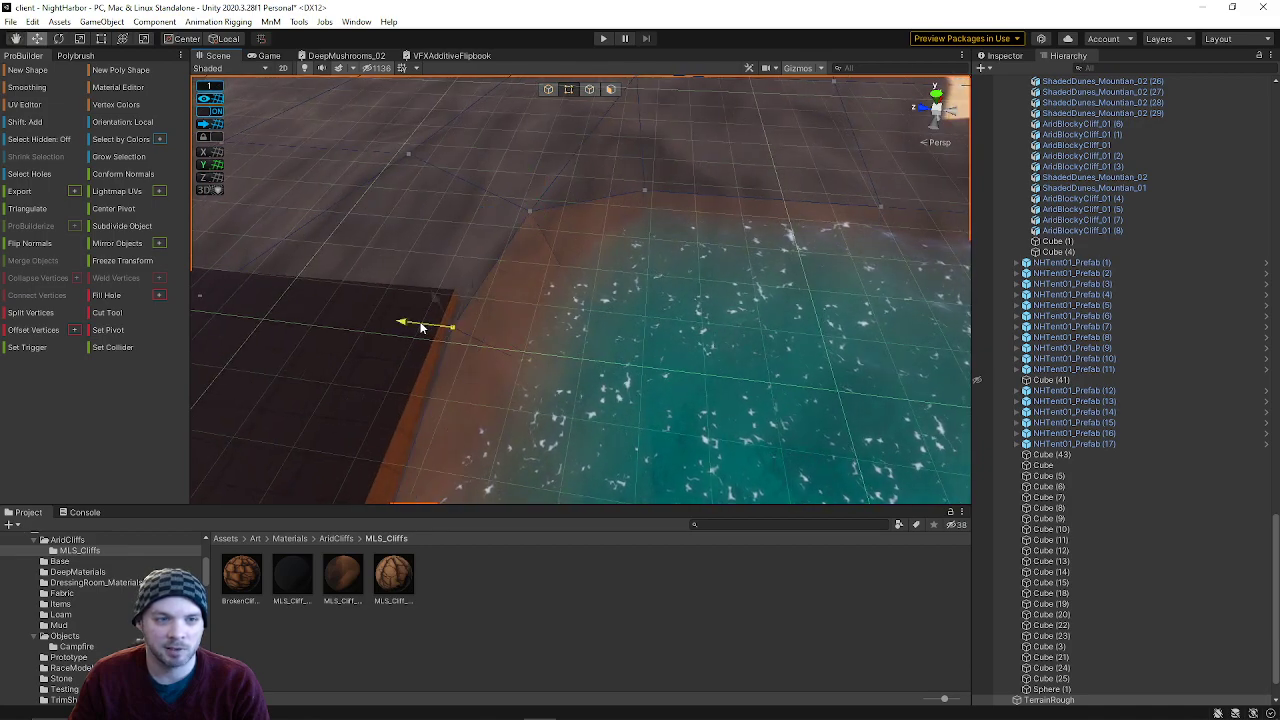
- Shift the next shoreline vertex sideways and raise it slightly along Y
mouse_move(486, 286)
right_mouse_down()
mouse_move(509, 251)
mouse_move(469, 223)
mouse_move(501, 285)
right_mouse_up()
left_click(503, 283)
left_click_drag(468, 279, 553, 288)
mouse_move(600, 252)
left_mouse_down()
mouse_move(584, 272)
mouse_move(599, 243)
left_mouse_up()
- Lower two neighboring vertices at the top of the brown slope slightly along Y, using the .5 snap increment
mouse_move(626, 276)
right_mouse_down()
mouse_move(657, 277)
mouse_move(594, 231)
mouse_move(637, 284)
right_mouse_up()
left_click(639, 287)
right_click_drag(548, 284, 606, 245)
left_click(606, 244)
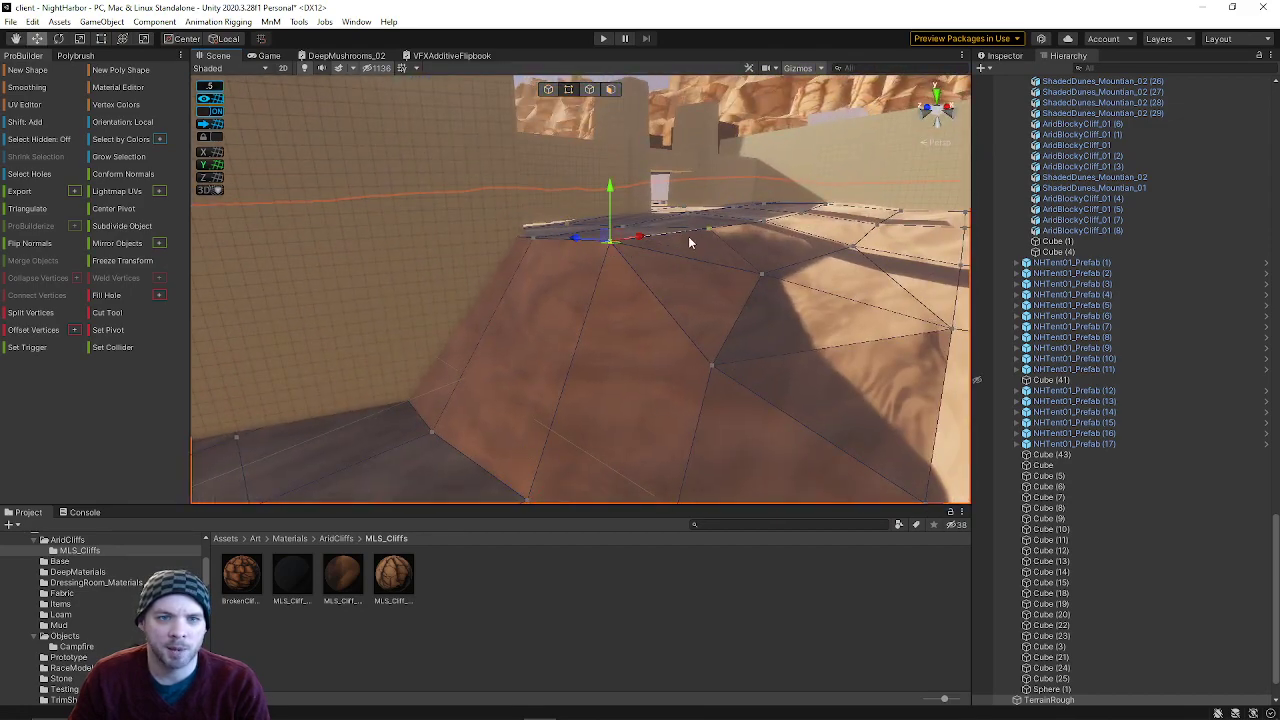
left_click(707, 231, "shift")
left_click_drag(671, 182, 671, 188)
right_click_drag(671, 188, 494, 177)
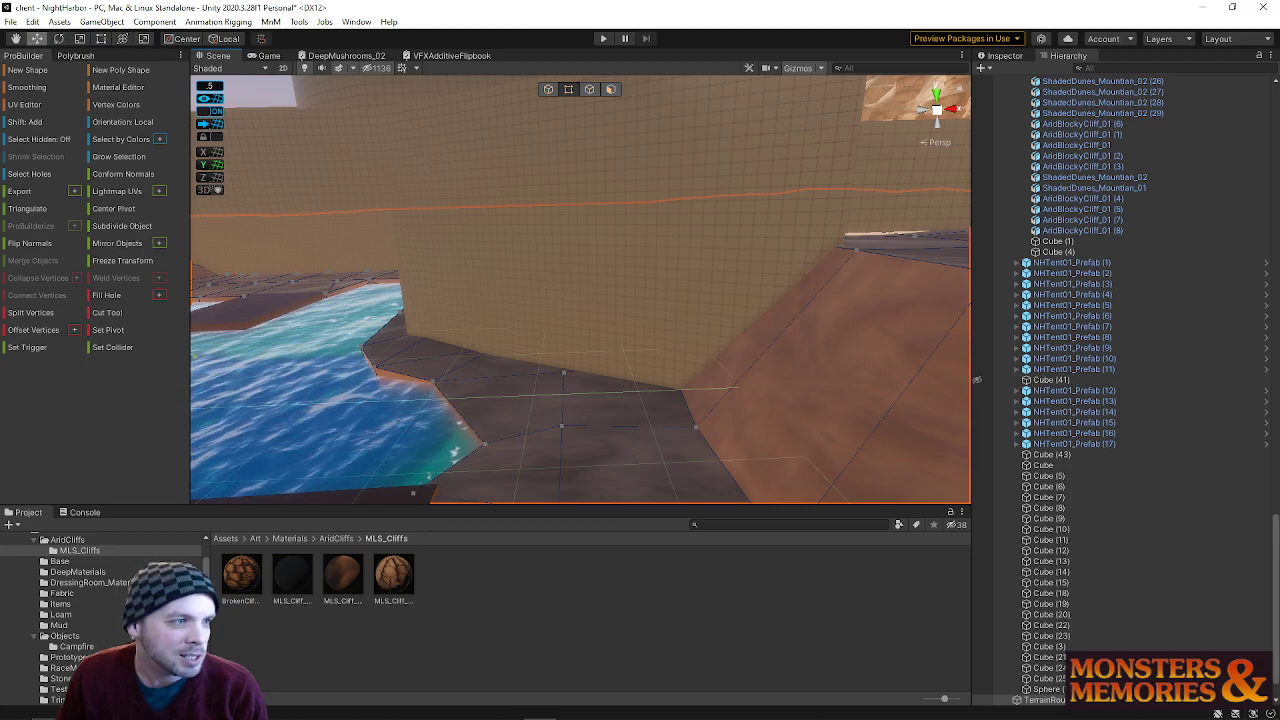
right_click_drag(434, 289, 708, 314)
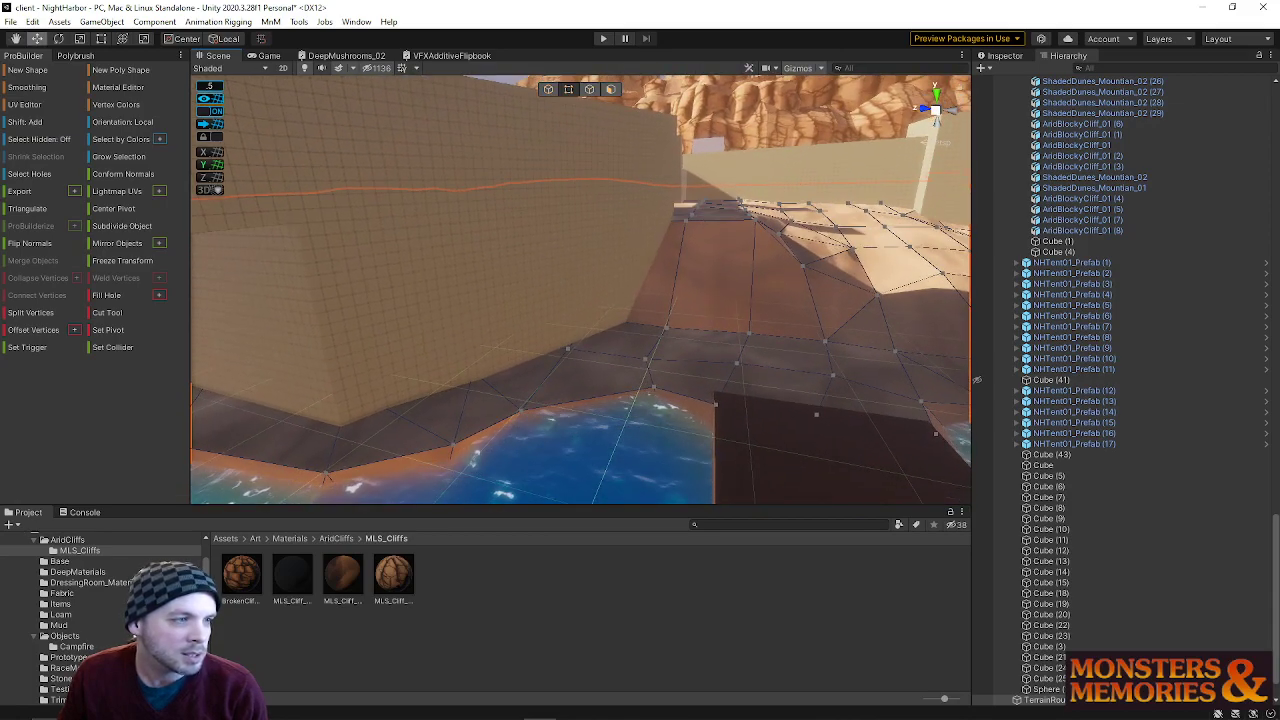
right_click_drag(425, 338, 495, 350)
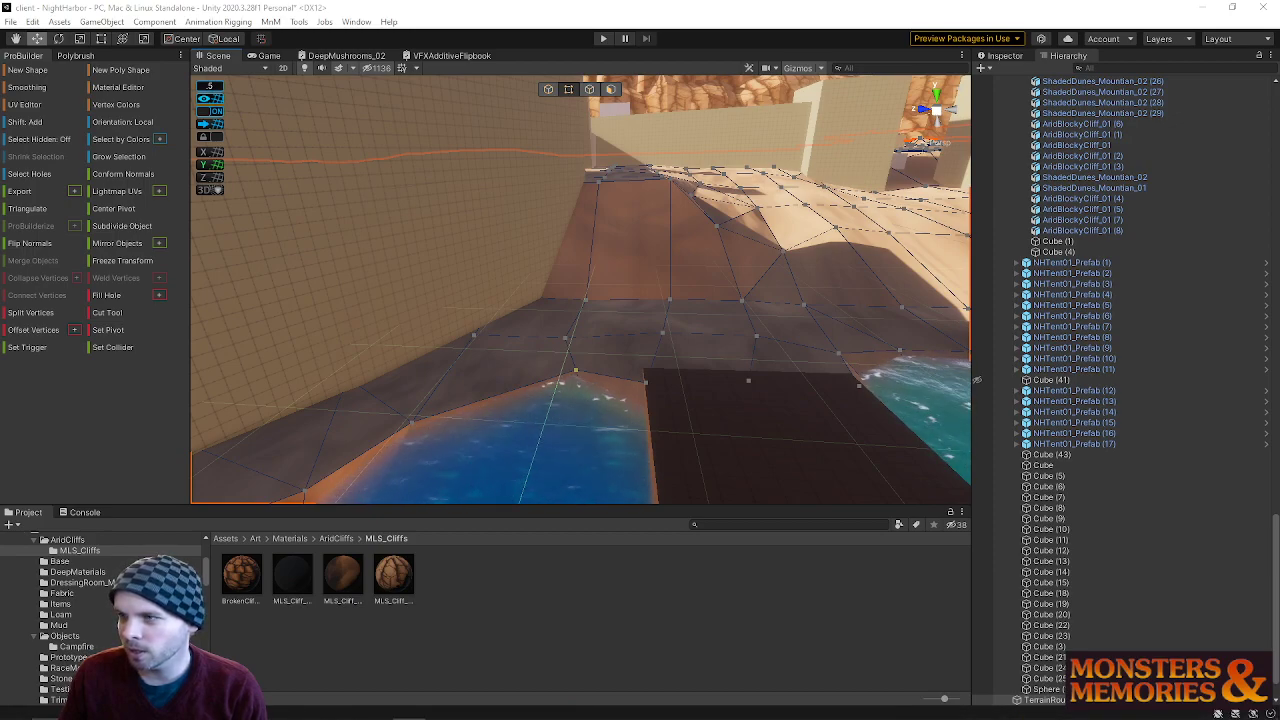
- Switch to Discord, enlarge the torch-lit corridor screenshot in the general channel, and return to Unity
left_click_drag(1279, 72, 478, 0)
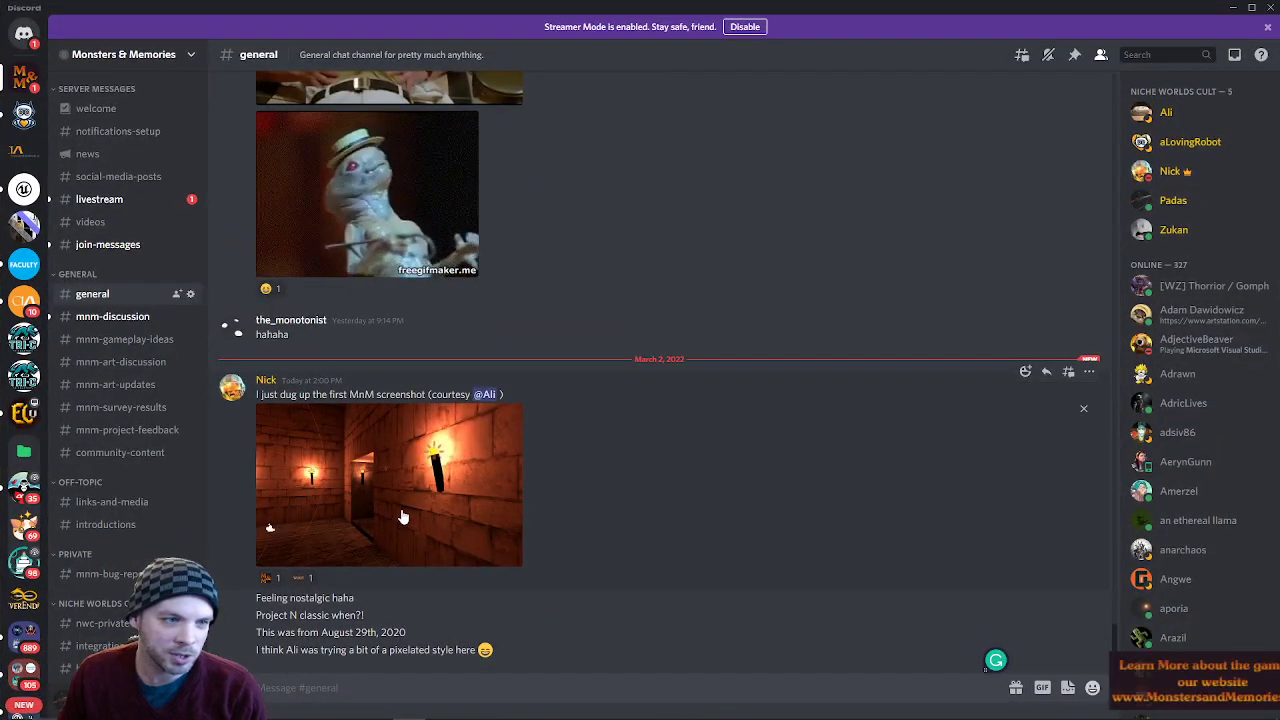
left_click(374, 512)
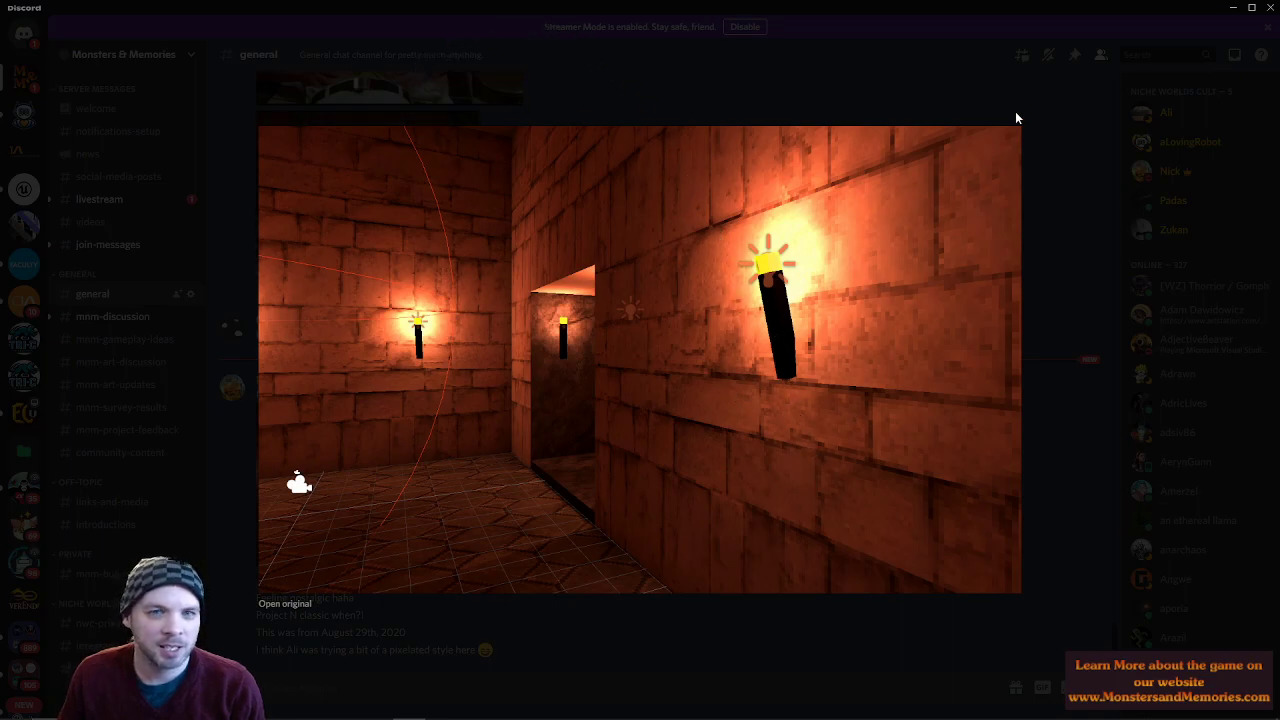
left_click(929, 104)
left_click_drag(938, 11, 1279, 117)
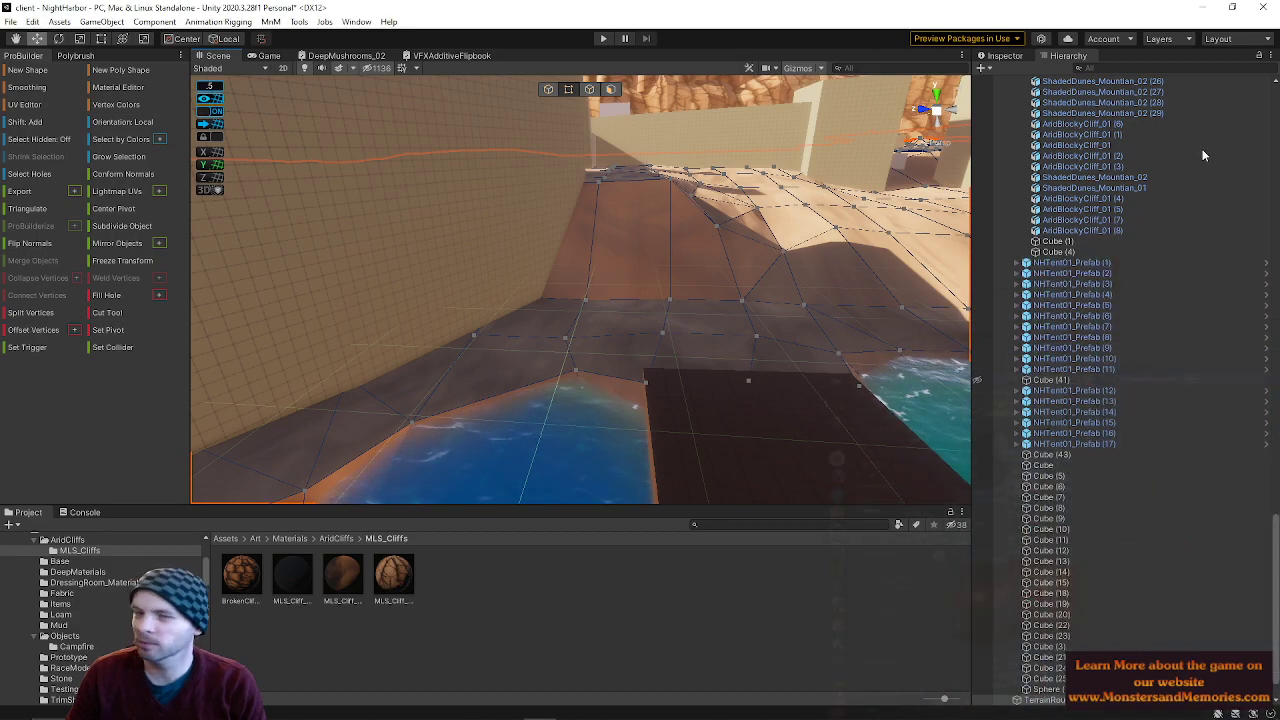
- Examine the walkway, walls, docks and lighthouse base around the harbor from several viewpoints
right_click_drag(761, 268, 297, 313)
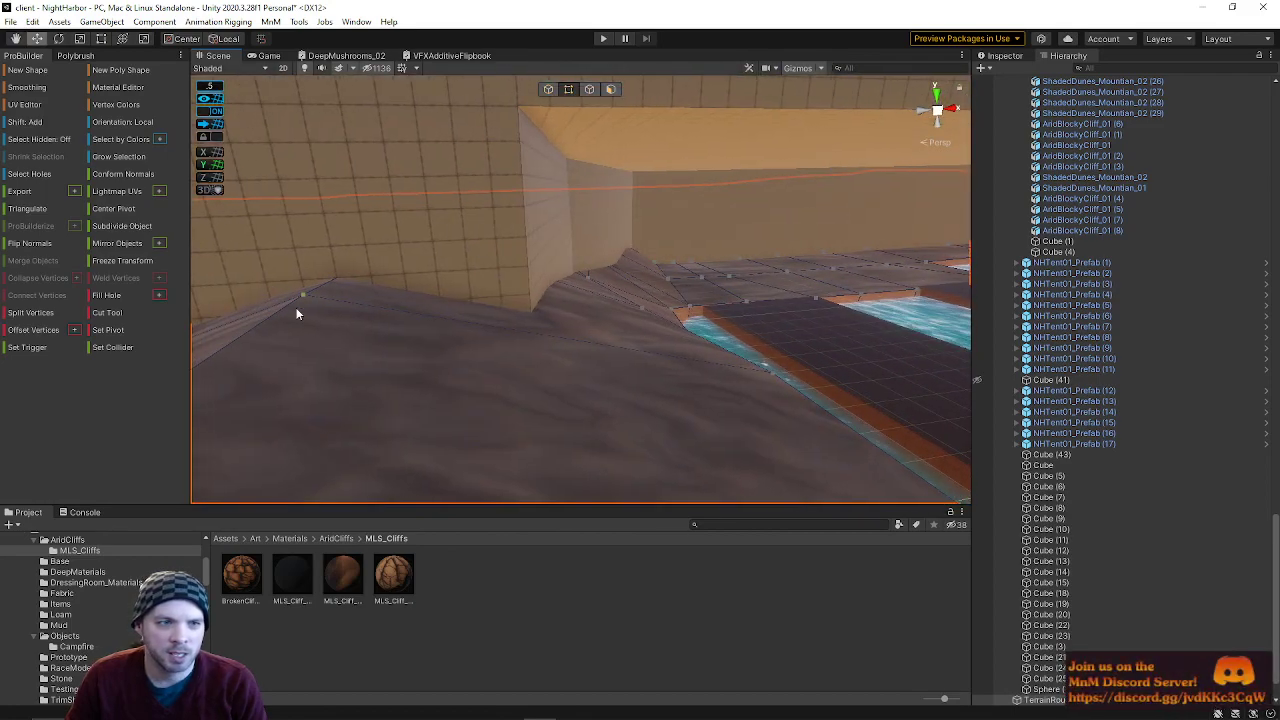
key("f")
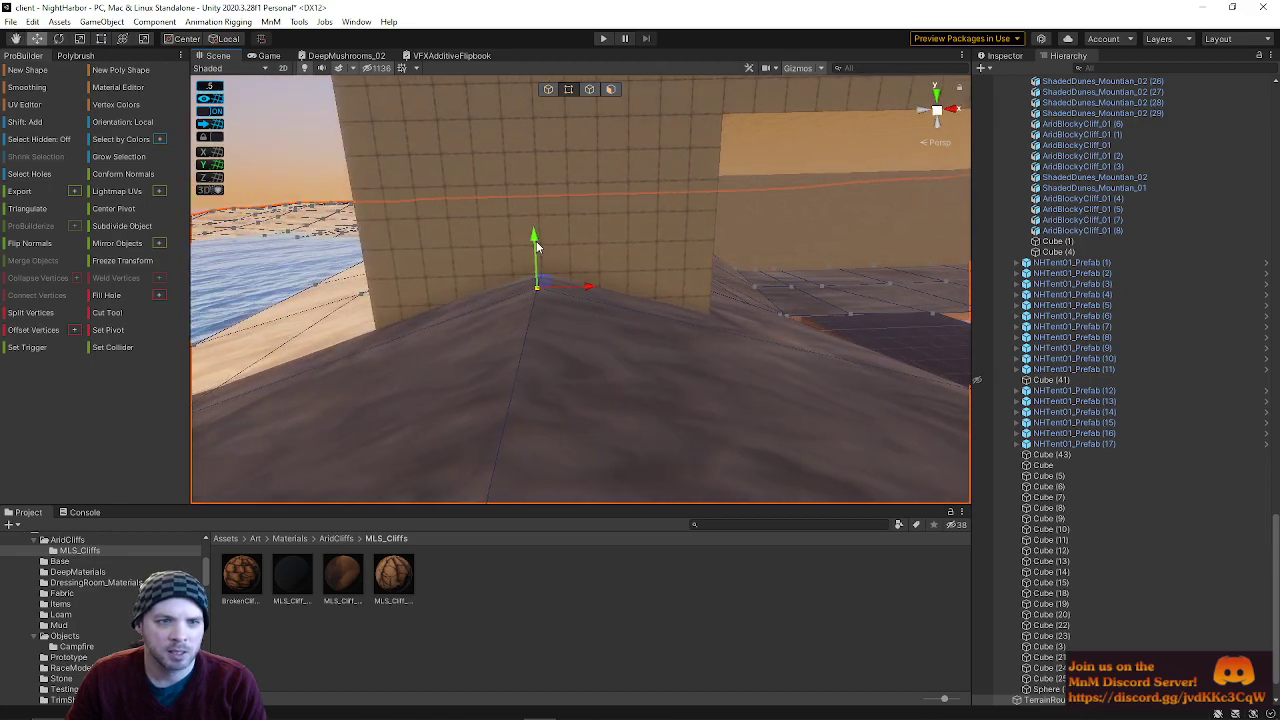
right_click_drag(539, 298, 812, 236)
right_click_drag(953, 171, 443, 274)
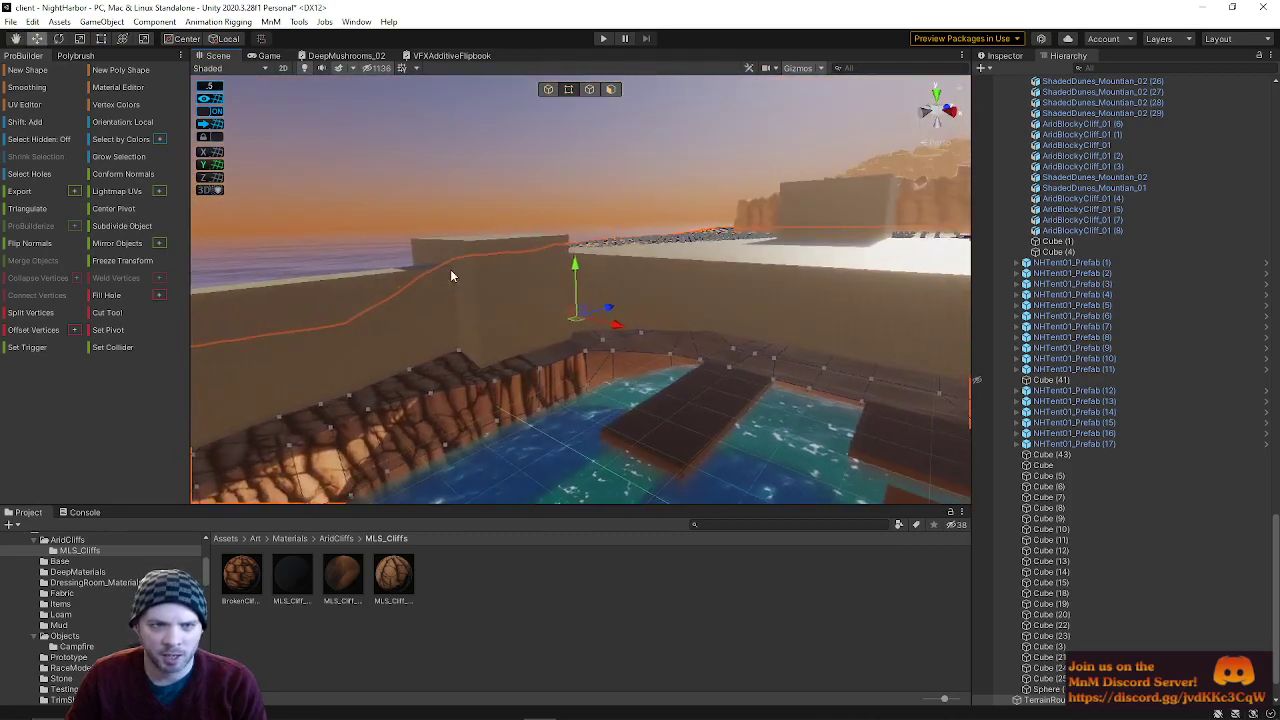
right_click_drag(580, 256, 650, 272)
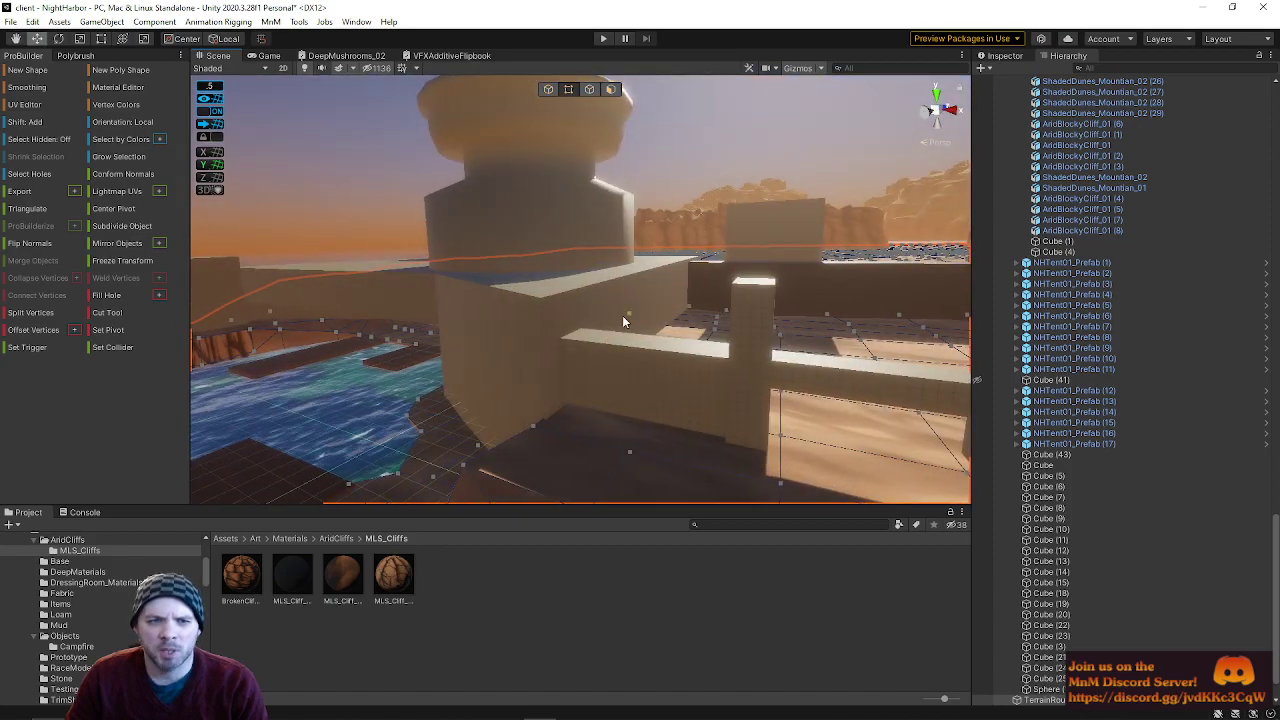
right_click_drag(538, 298, 571, 325)
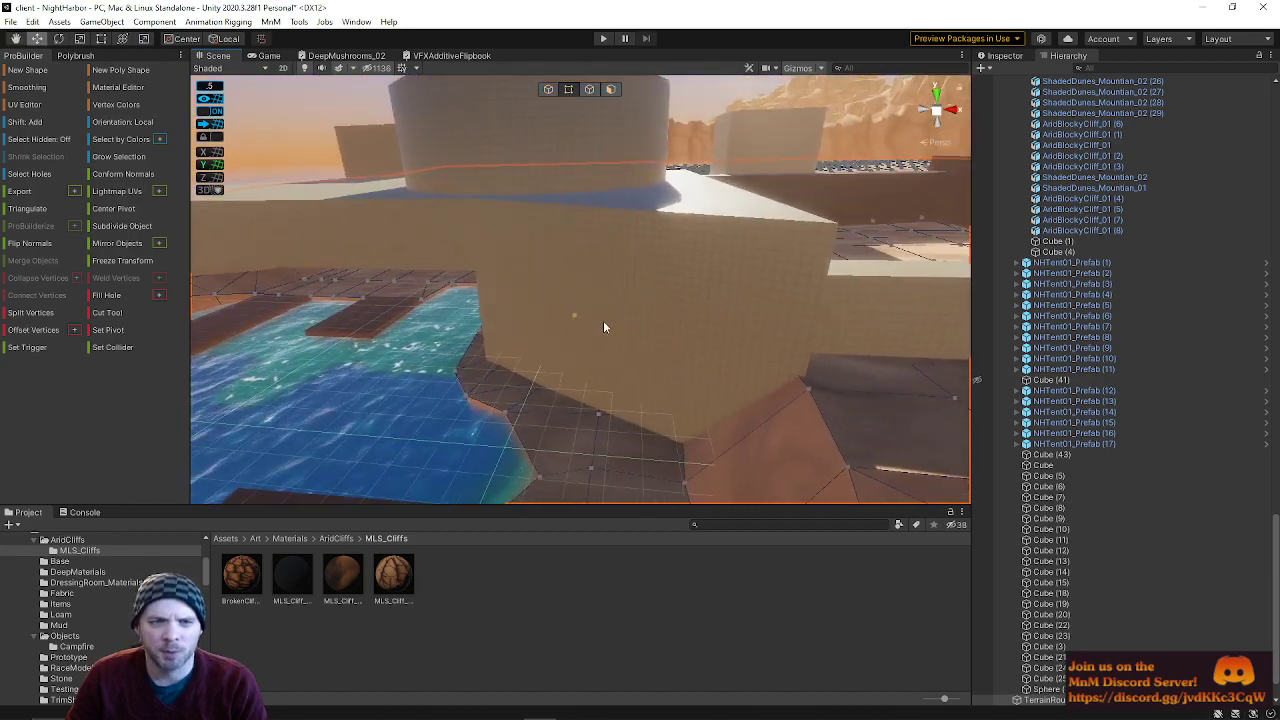
right_click_drag(718, 333, 481, 306)
right_click_drag(372, 192, 423, 209)
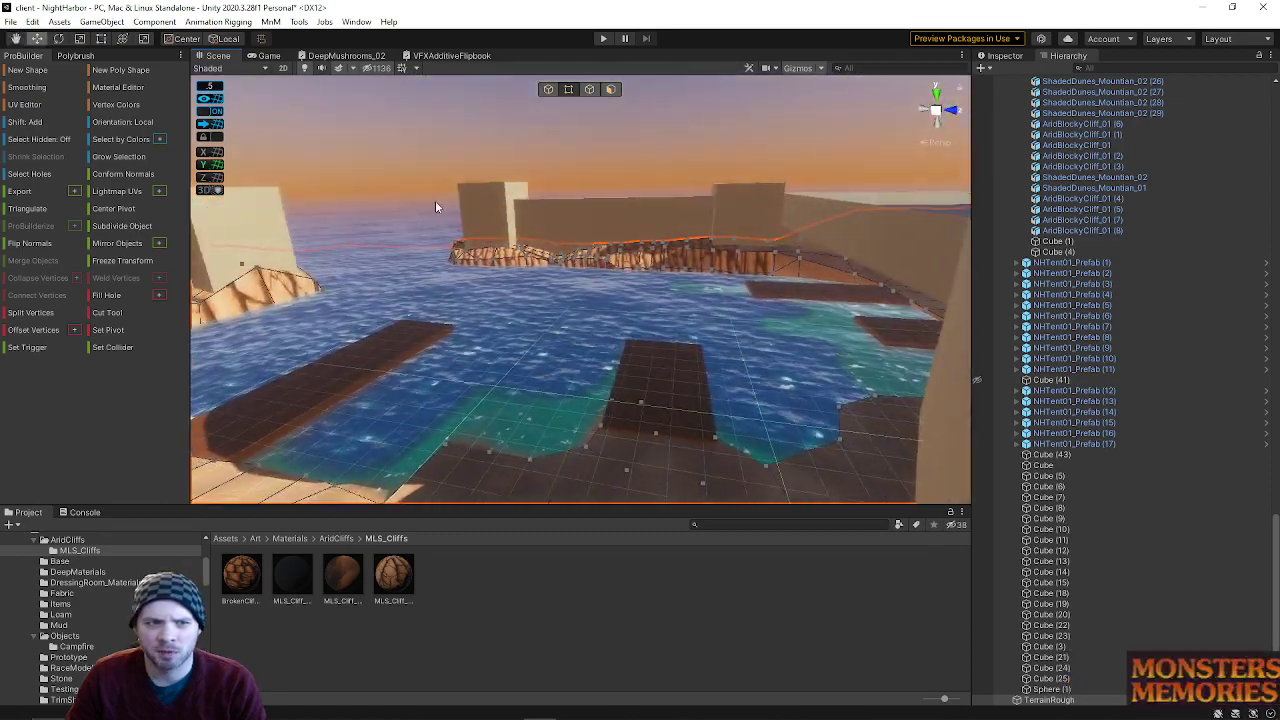
right_click_drag(657, 209, 610, 67)
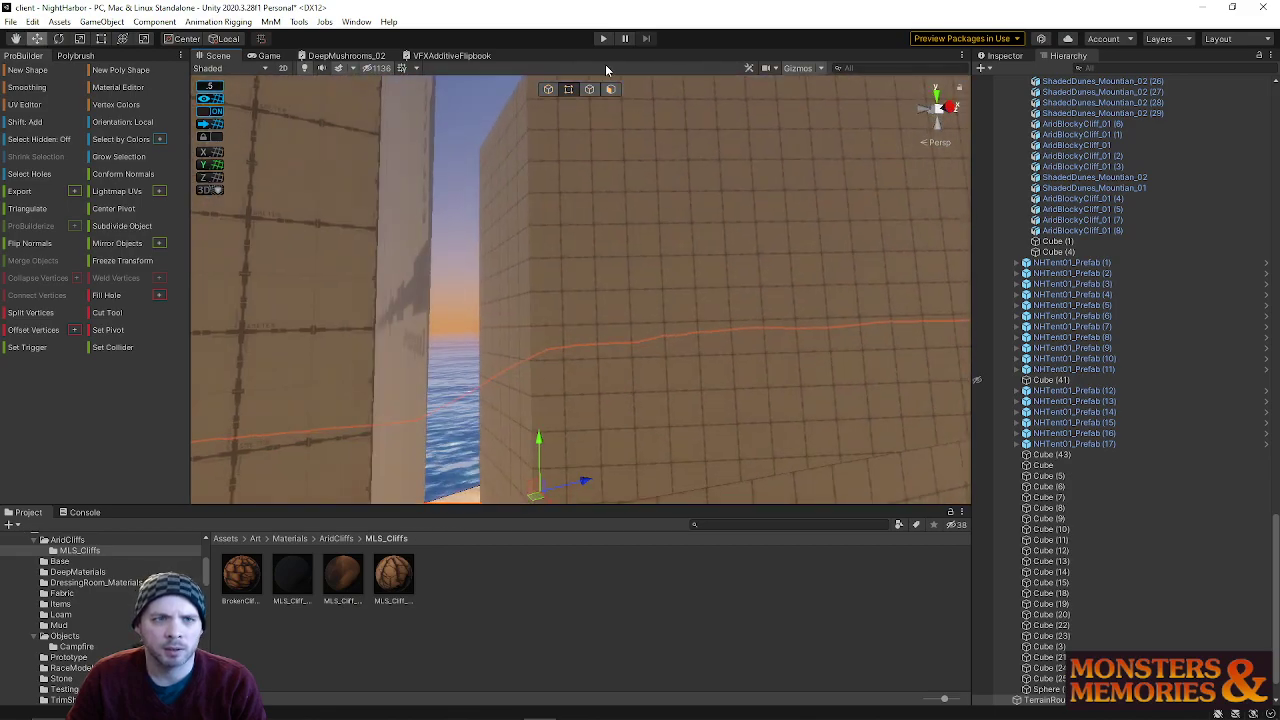
- Select the lighthouse base wall Cube (15) and move its end edge sideways in edge mode
left_click(548, 89)
right_click_drag(628, 249, 597, 290)
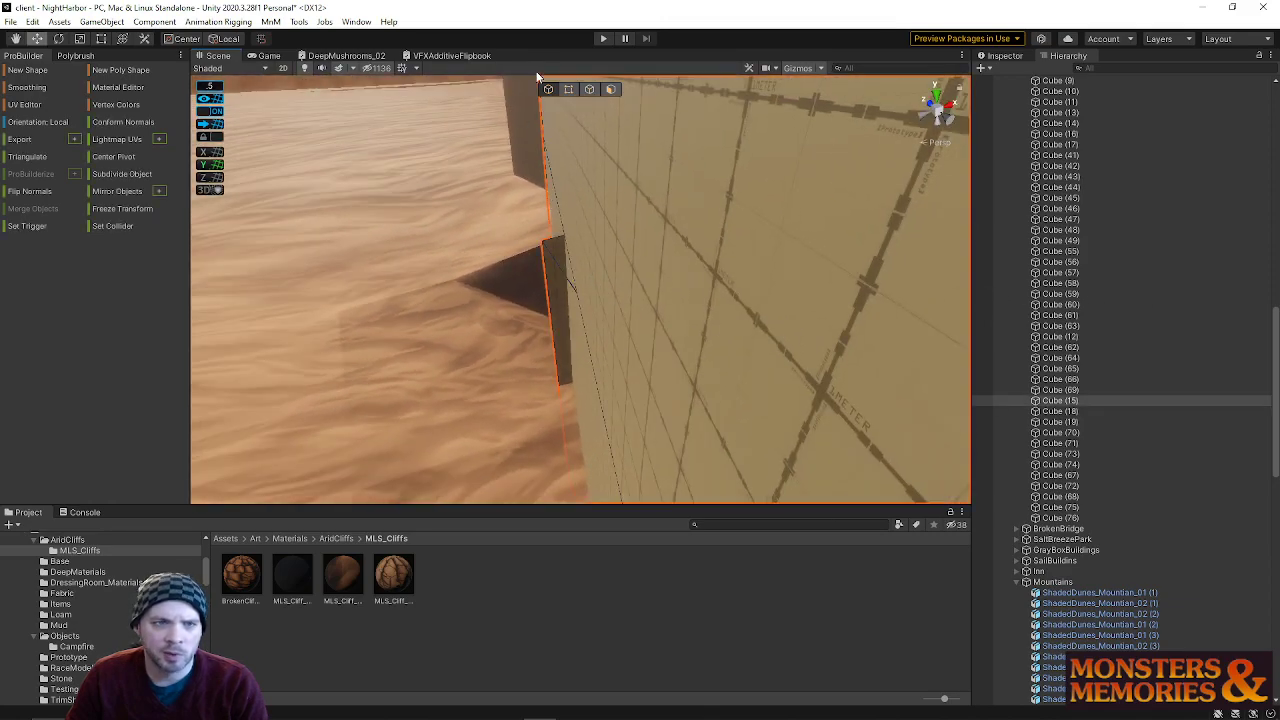
left_click(590, 90)
left_click(549, 322)
right_click_drag(549, 322, 562, 350)
left_click_drag(556, 343, 746, 343)
right_click_drag(746, 343, 772, 655)
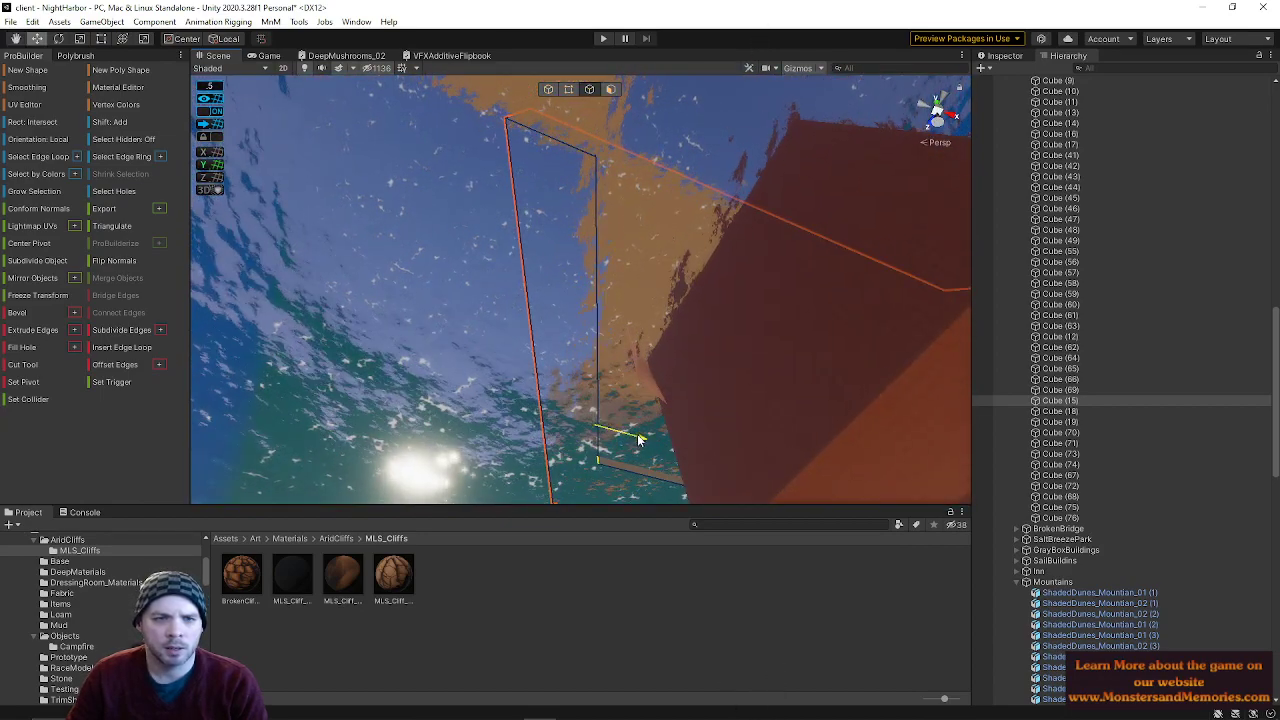
- Examine the lighthouse base and its corner blocks from outside the walls, and select Cube (15)
right_click_drag(655, 440, 562, 330)
left_click(546, 178)
right_click_drag(546, 178, 850, 250)
key("s")
right_click_drag(1052, 297, 1055, 298)
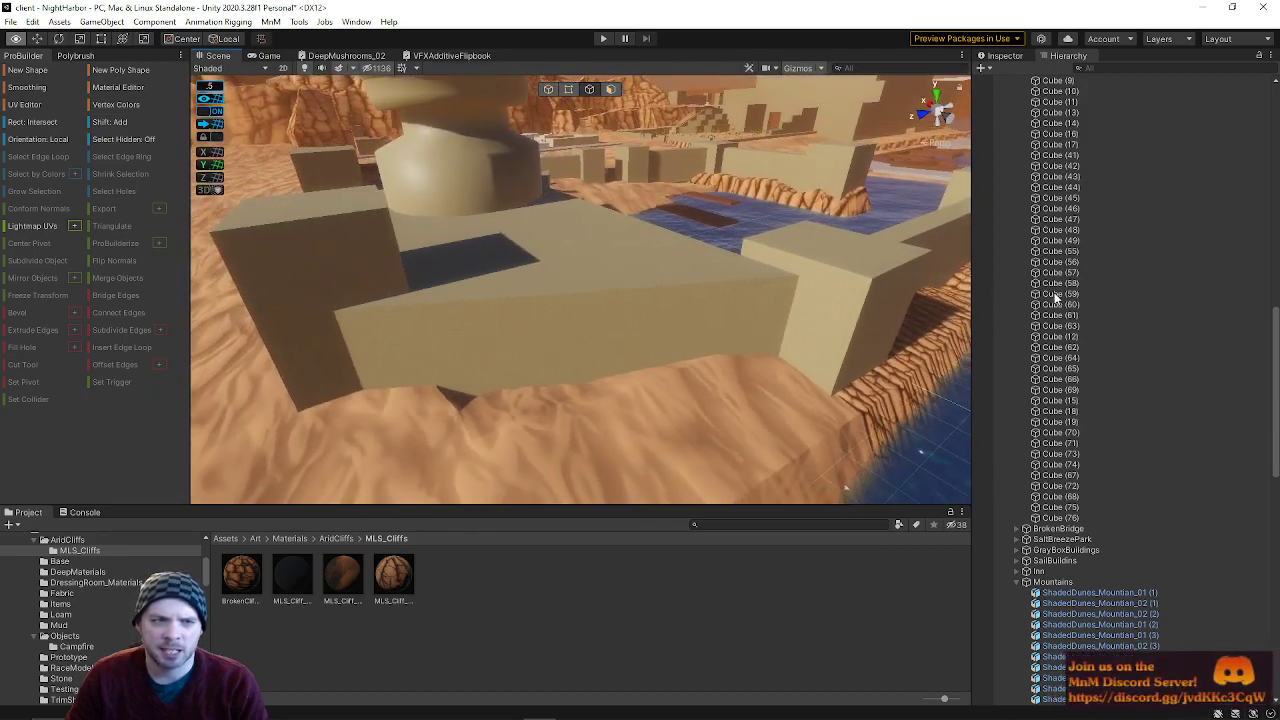
right_click_drag(350, 252, 474, 212)
left_click(624, 148)
right_click_drag(505, 148, 440, 170)
key("w")
left_click(576, 410)
right_click_drag(576, 410, 662, 366)
left_click(662, 365)
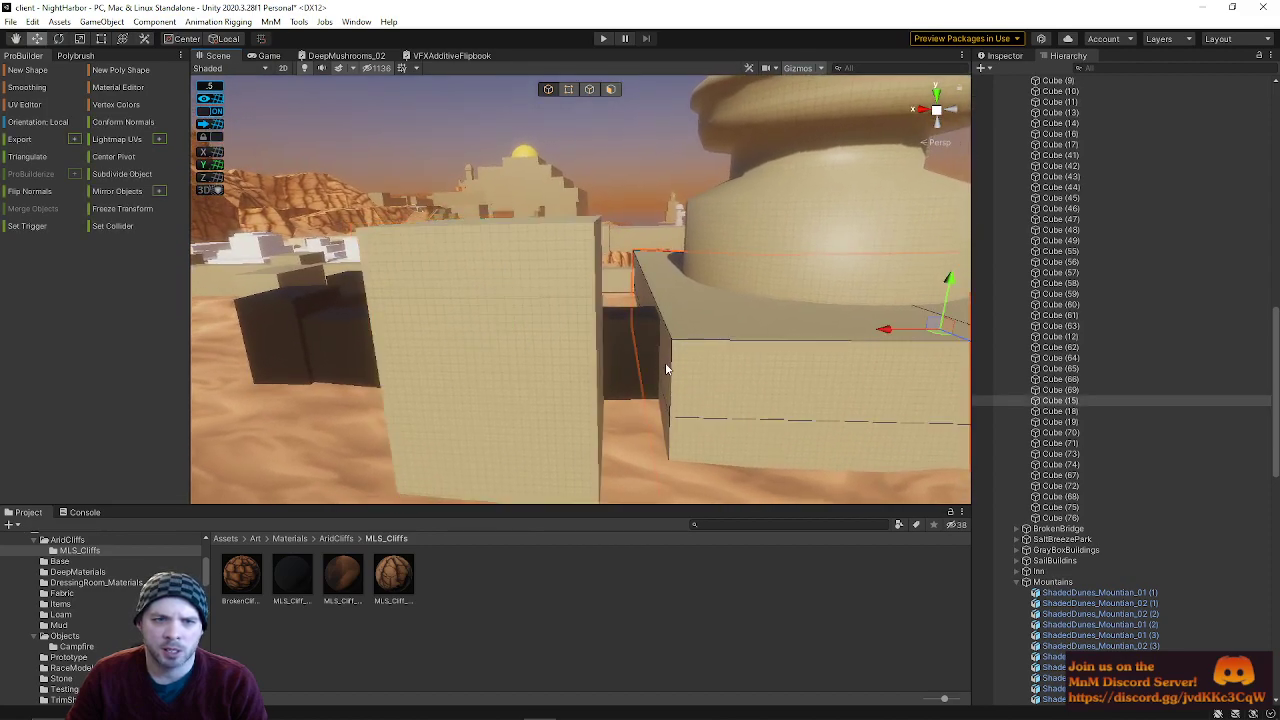
- Move the tall corner block Cube (11) along X up against the lighthouse base
left_click(520, 376)
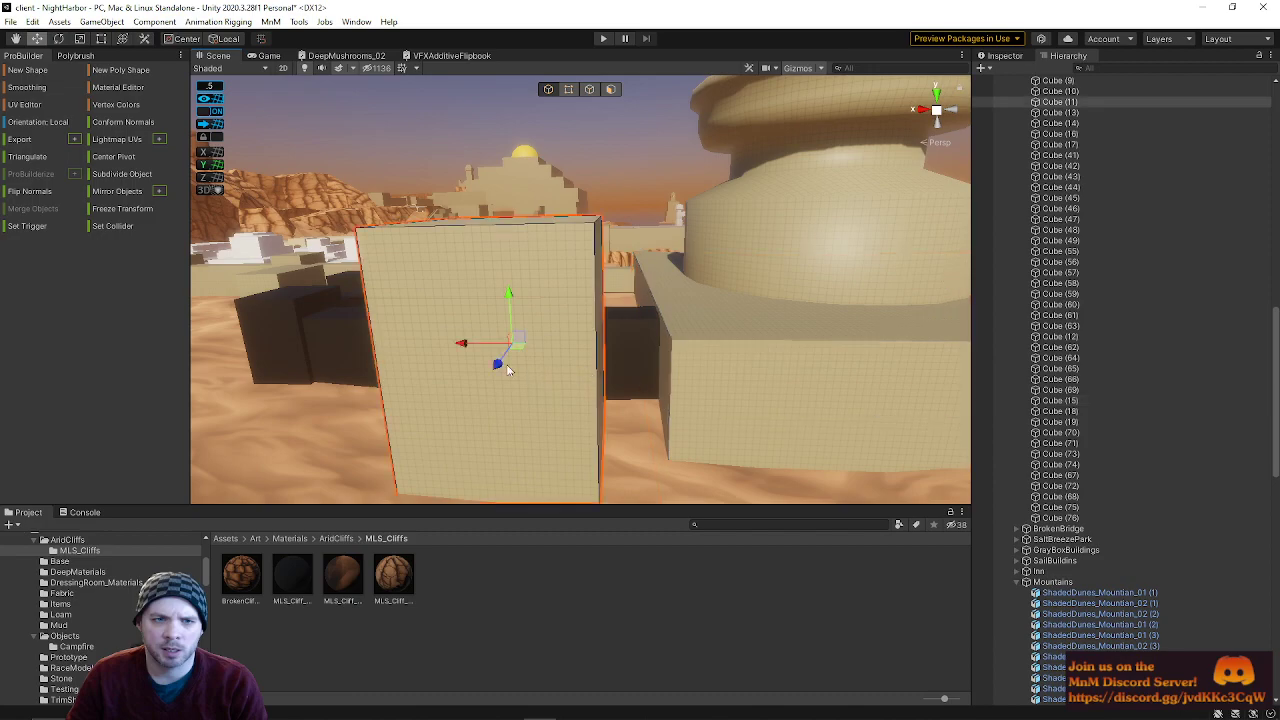
left_click_drag(460, 346, 509, 354)
right_click_drag(640, 350, 600, 366)
key("d")
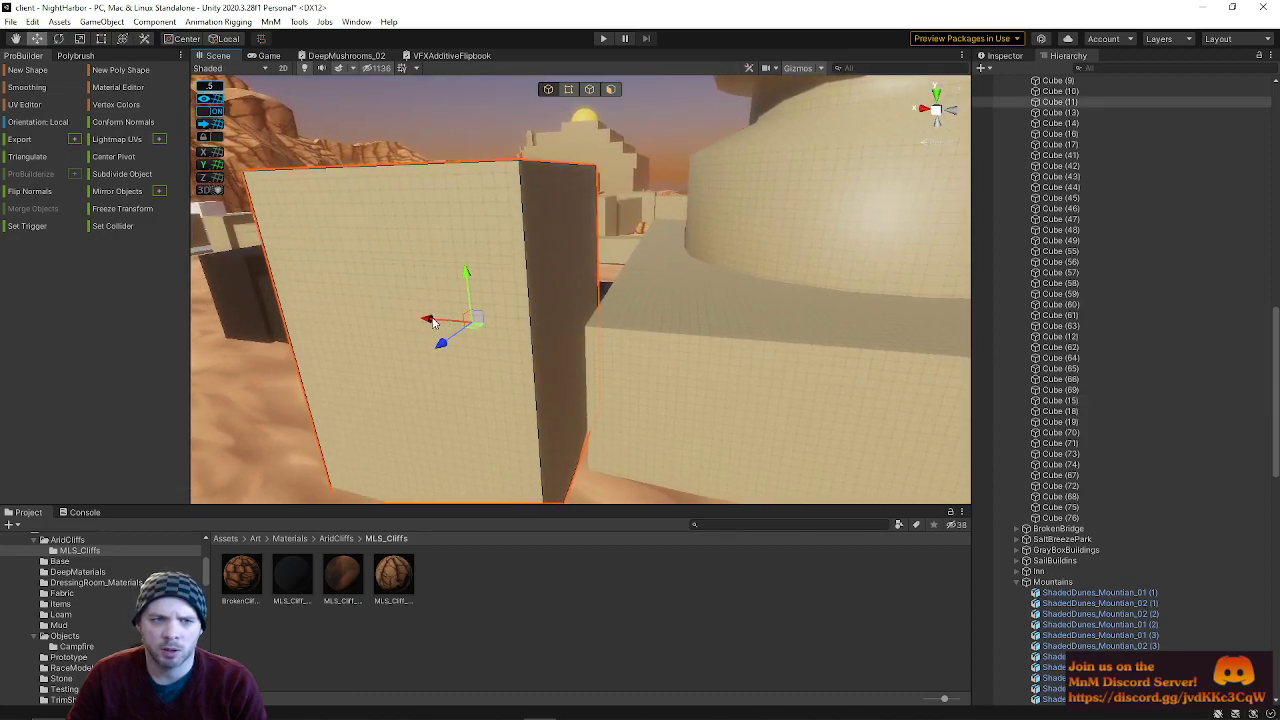
mouse_move(443, 320)
left_mouse_down()
mouse_move(320, 297)
mouse_move(443, 322)
left_mouse_up()
- Examine the city's silhouette from far out over the water and the desert
right_click_drag(515, 335, 514, 240)
left_click(513, 211)
right_click_drag(469, 307, 675, 257)
left_click(567, 284)
key("w")
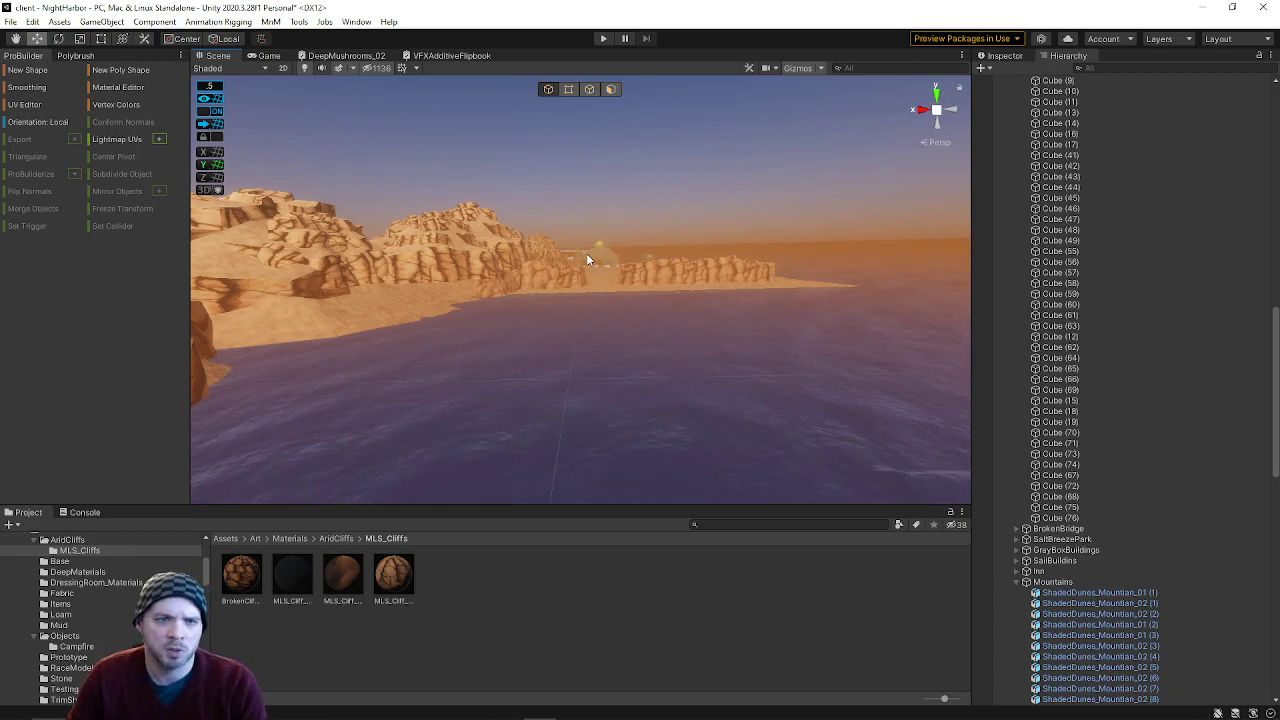
right_click_drag(614, 282, 586, 290)
key("w")
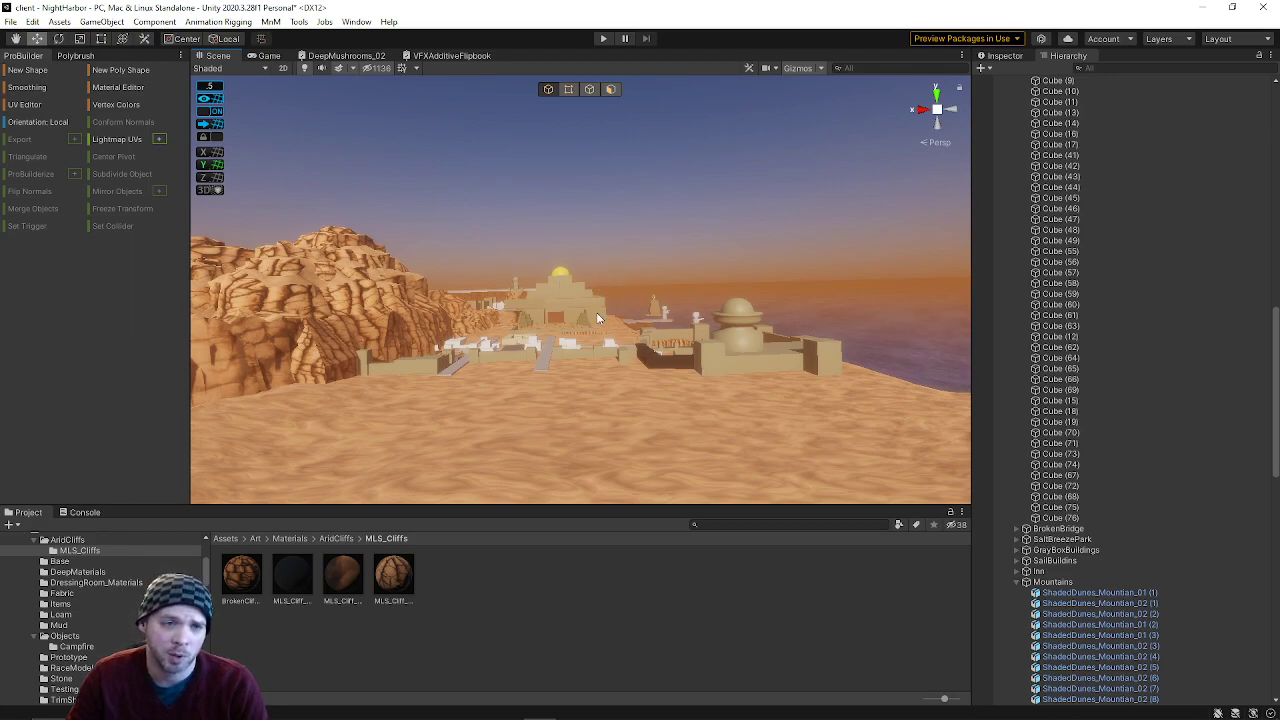
- Examine how the lighthouse base, its corner blocks and the adjoining dark wall meet from outside
right_click_drag(709, 374, 620, 391)
right_click_drag(648, 322, 738, 326)
key("s")
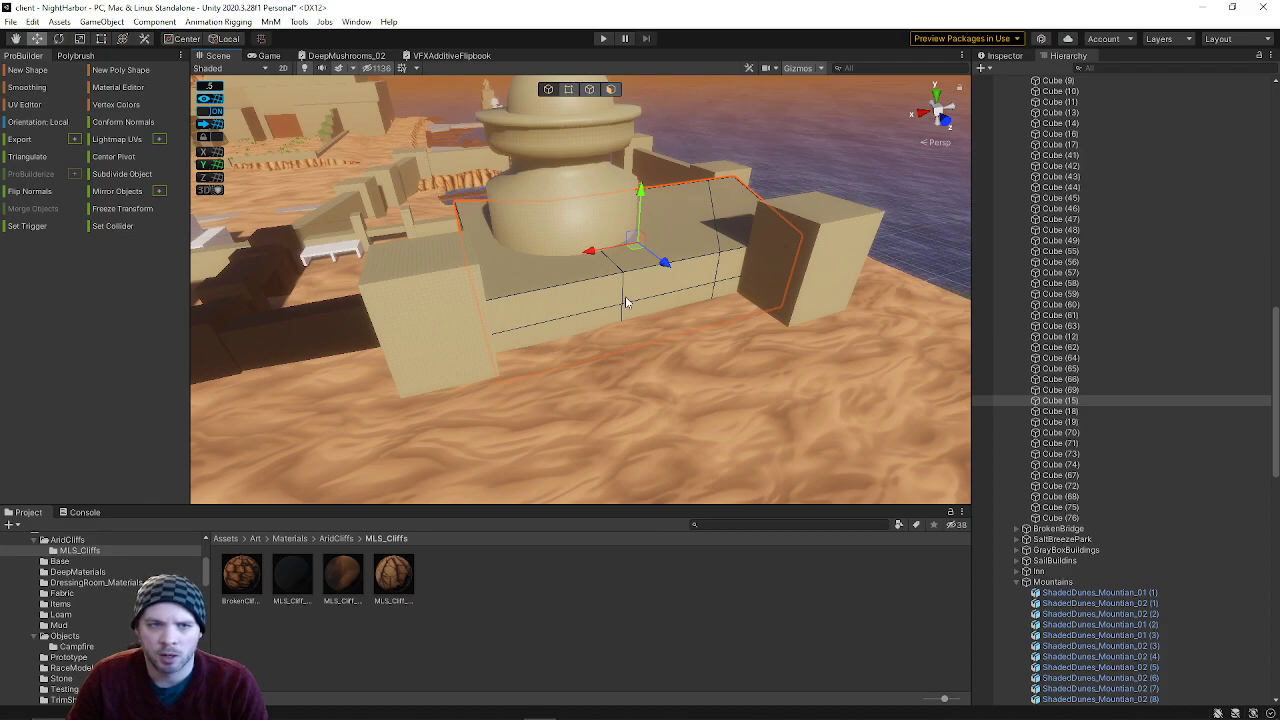
right_click_drag(732, 316, 590, 343)
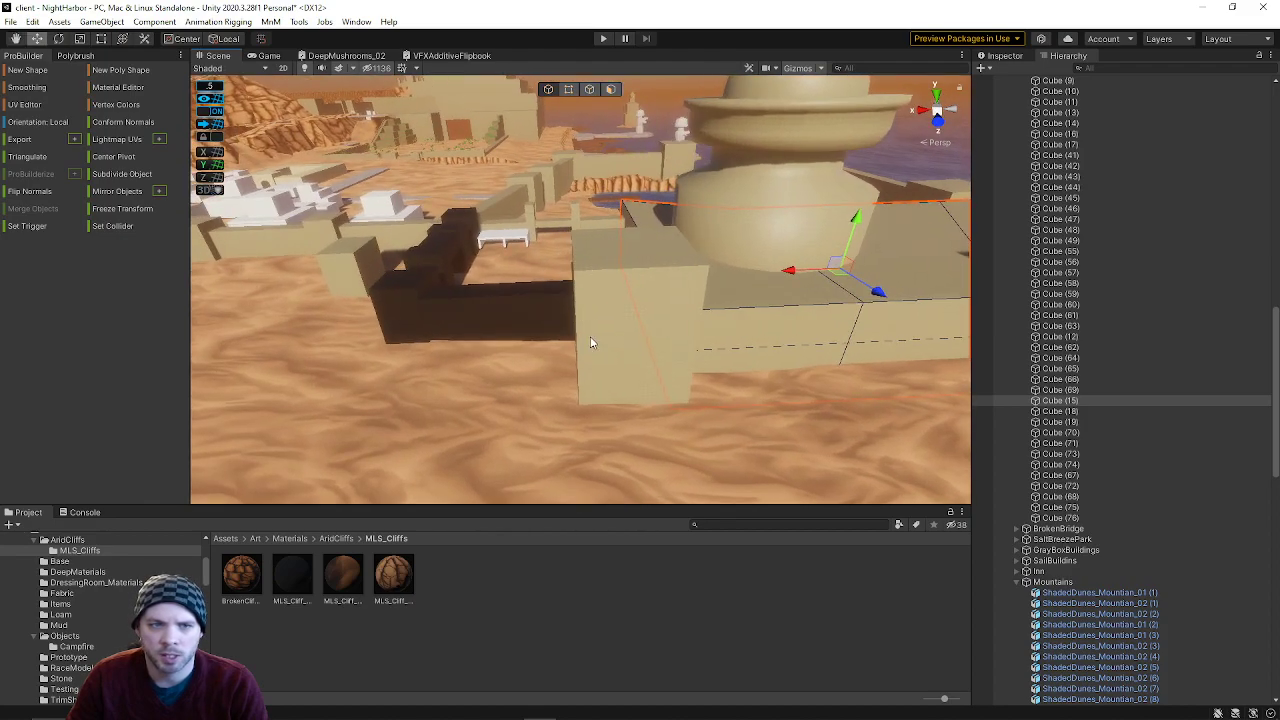
right_click_drag(669, 351, 589, 298)
key("s")
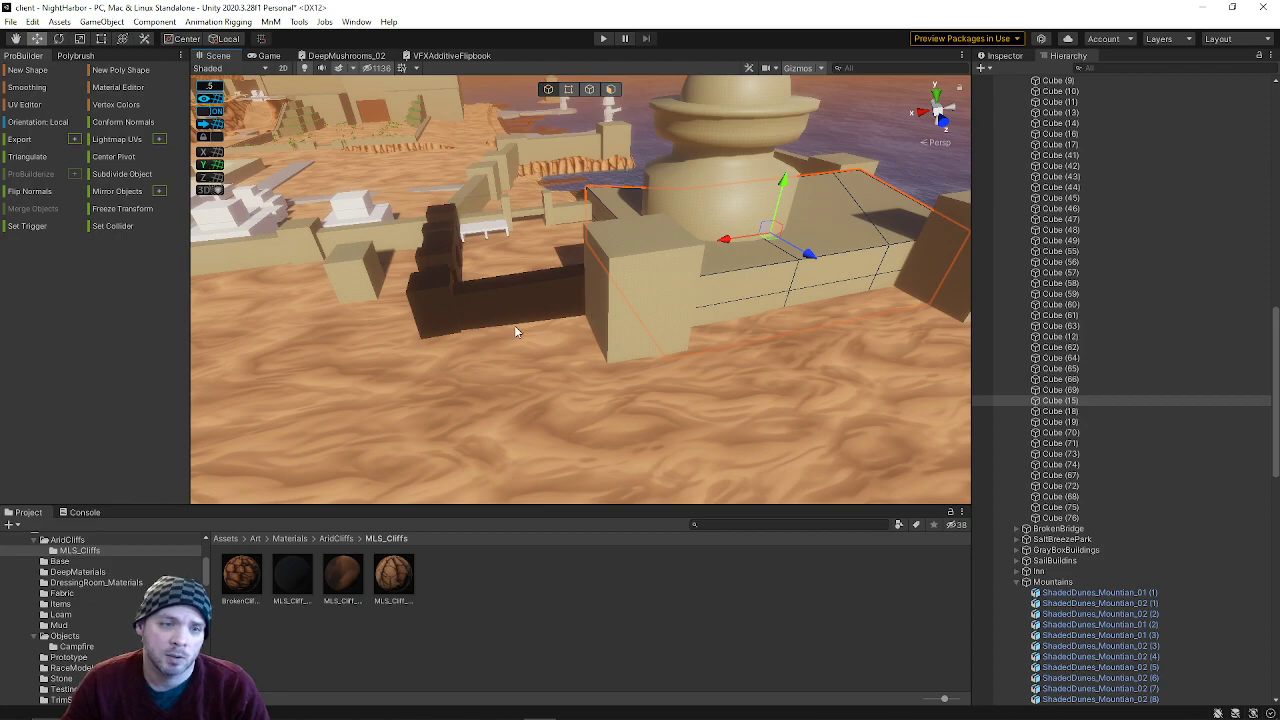
right_click_drag(744, 420, 791, 420)
left_click(820, 133)
right_click_drag(820, 133, 830, 230)
left_click(812, 163)
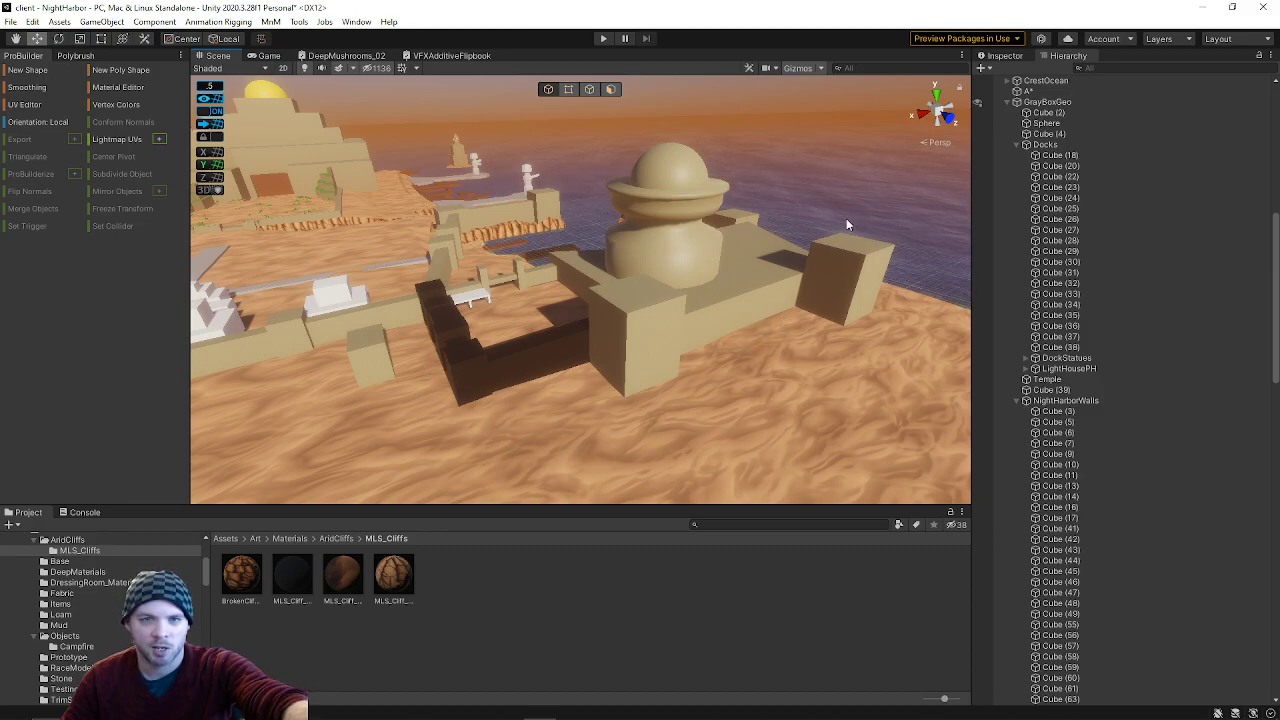
- Select the lighthouse's cylindrical body and check the surrounding walls against the harbor concept image
left_click(642, 186)
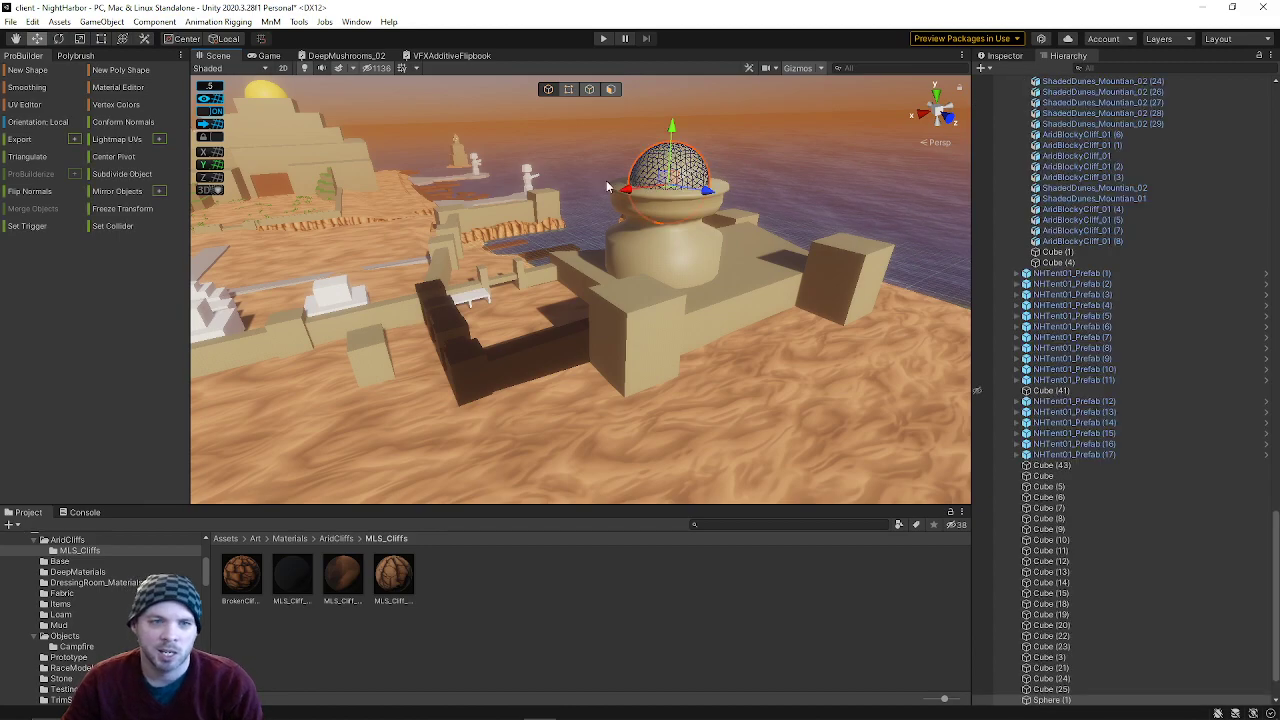
left_click(661, 231)
left_click_drag(661, 231, 648, 270, "alt")
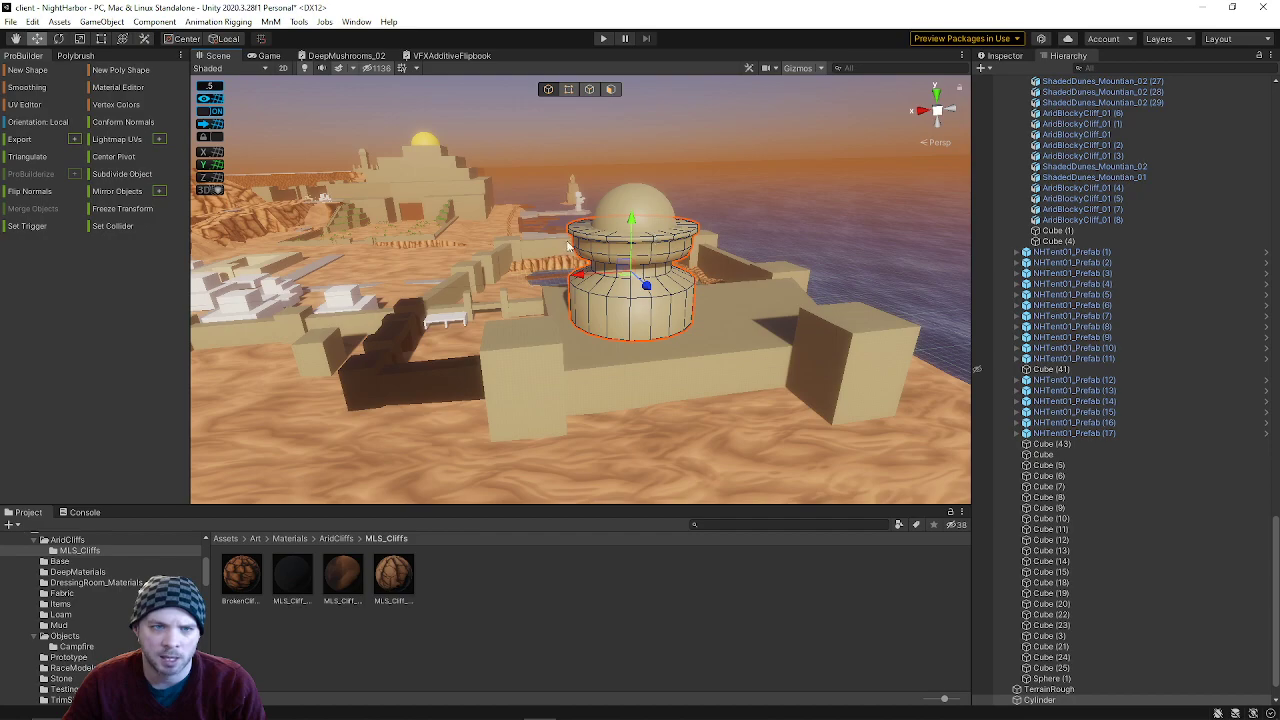
left_click_drag(724, 101, 549, 150)
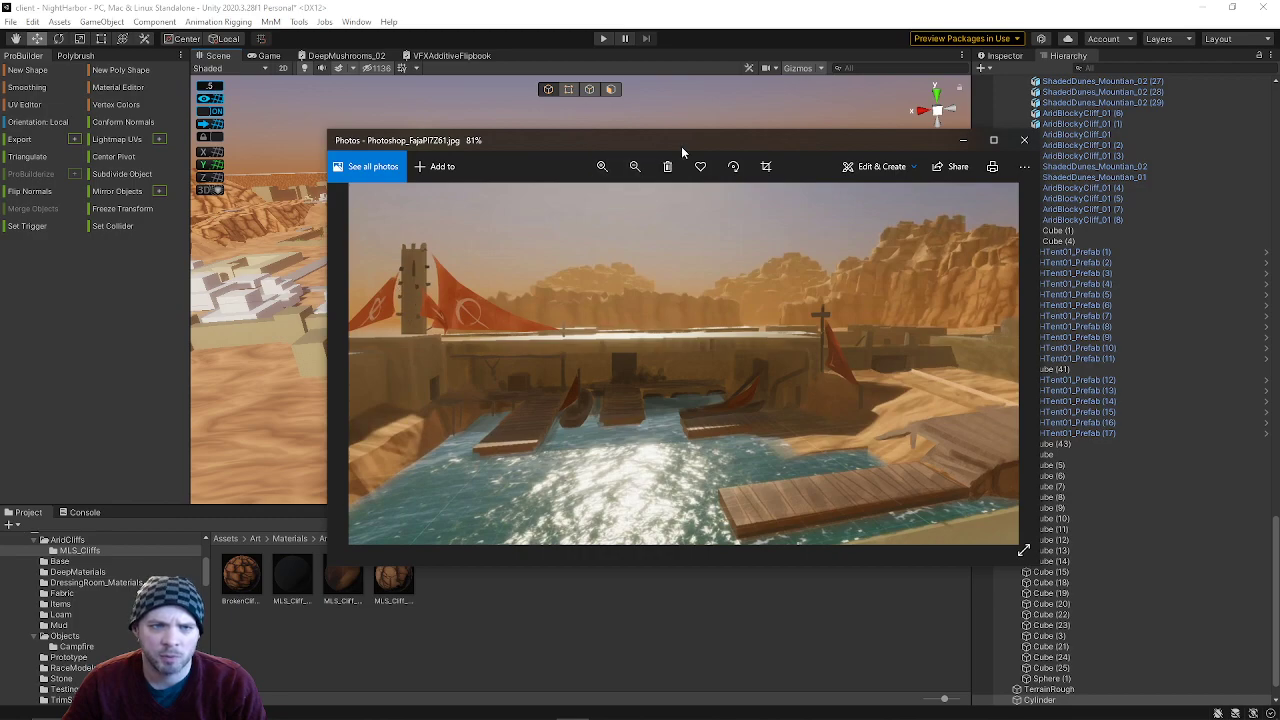
left_click(1023, 140)
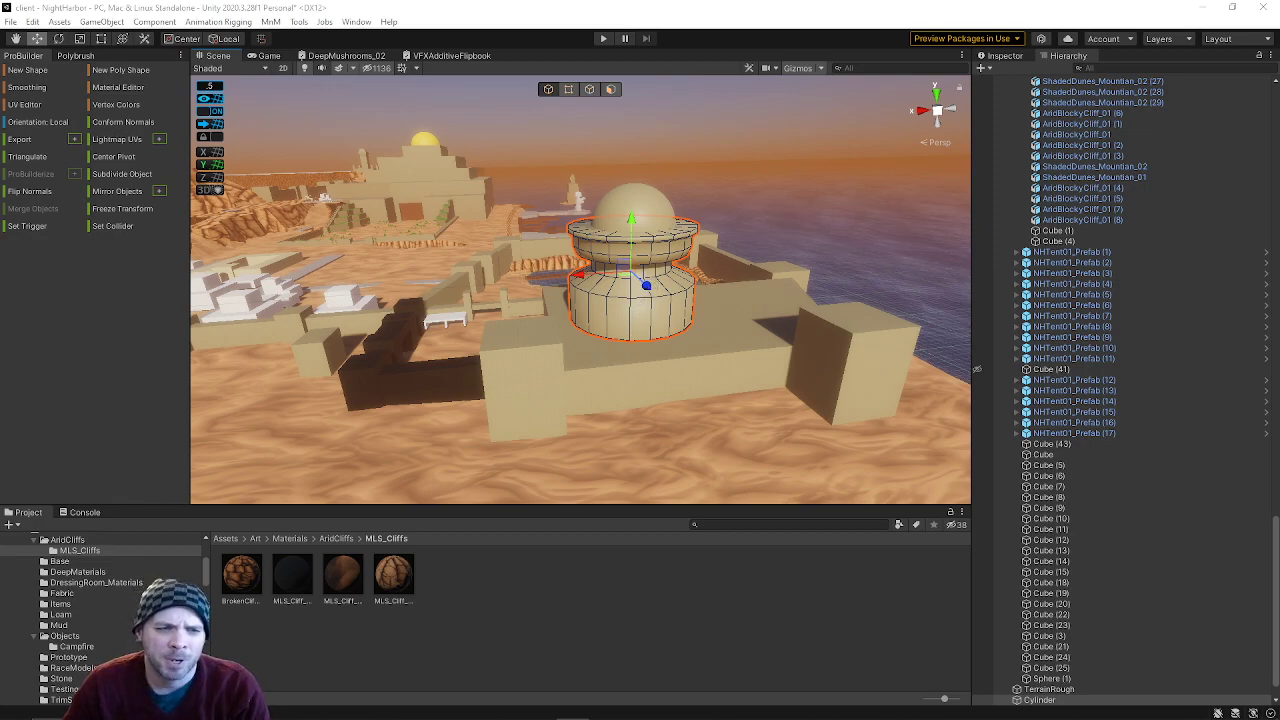
- Examine the upper rim and openings of the round tower in the tower concept image
mouse_move(1066, 718)
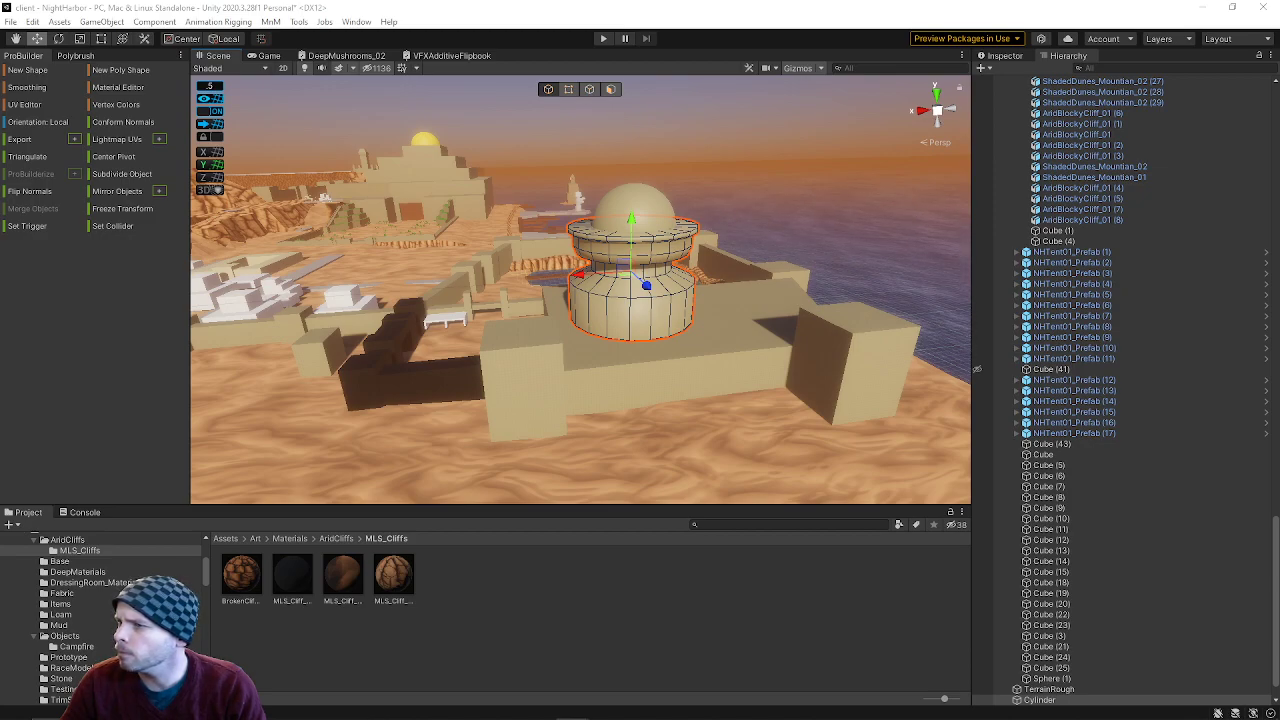
left_click_drag(1279, 218, 730, 234)
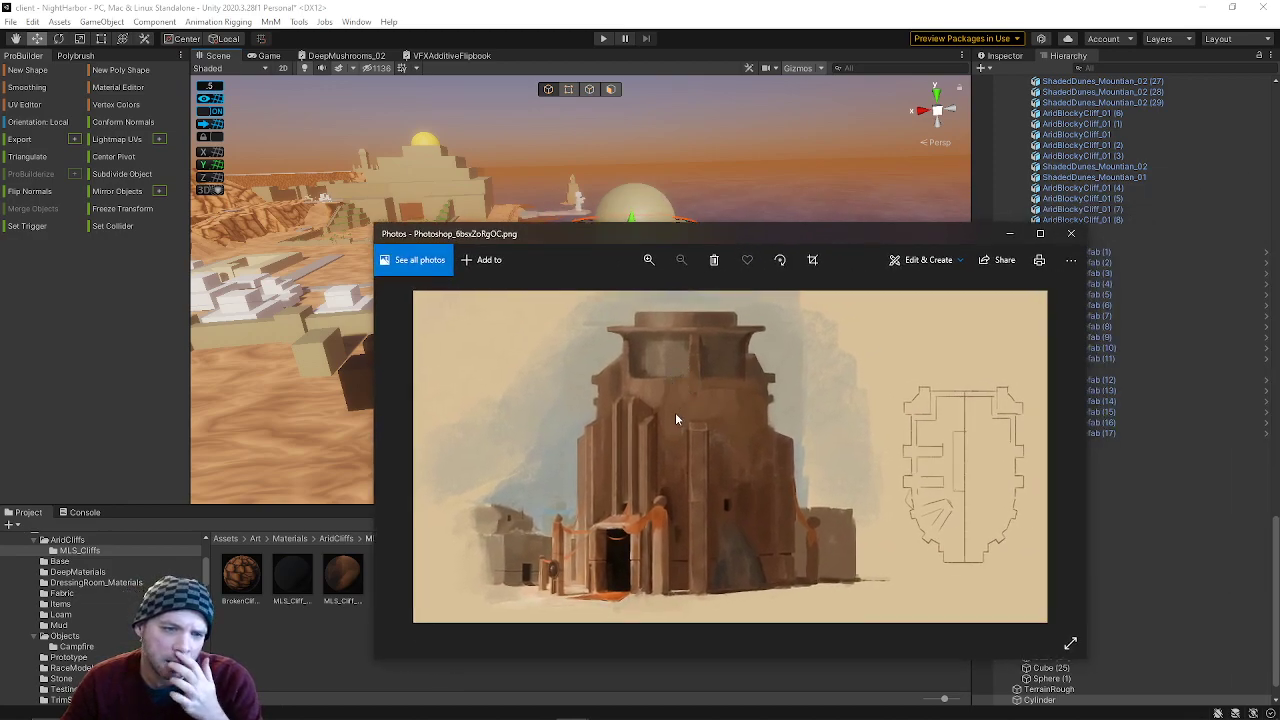
scroll(637, 377, "up", 5)
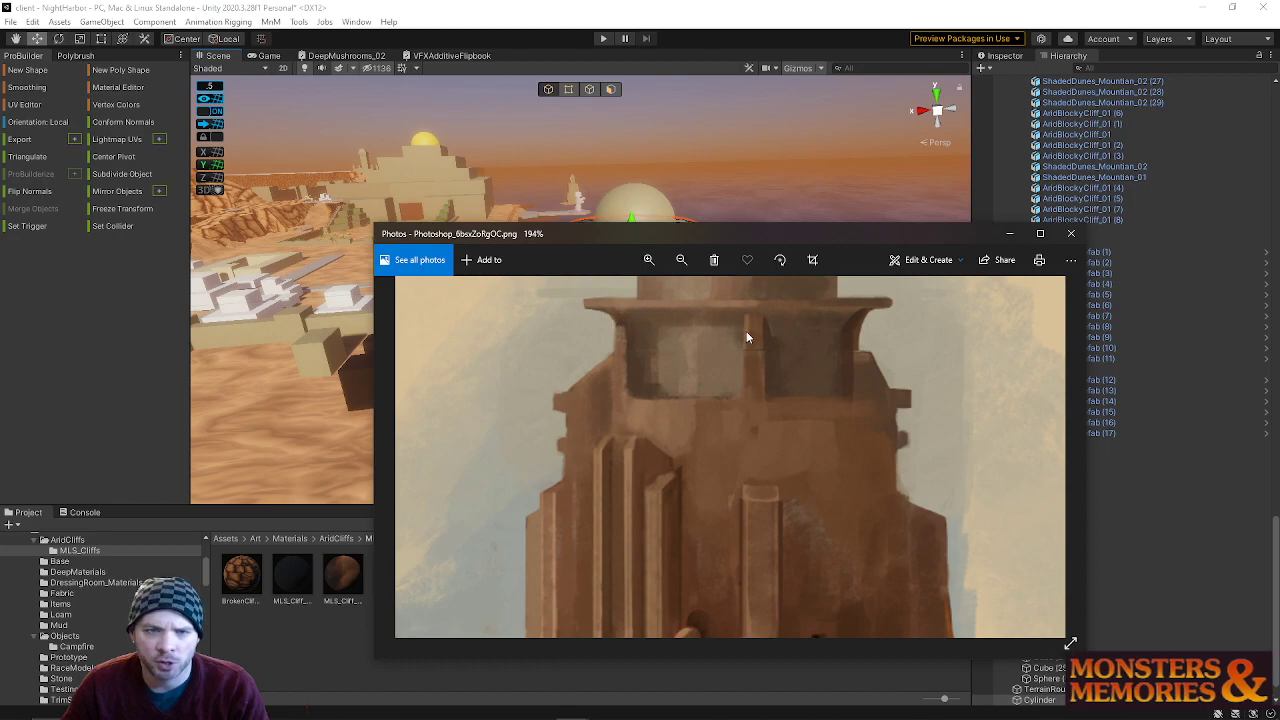
left_click_drag(662, 237, 1279, 236)
- Lower the lighthouse's cylindrical body together with its dome, and frame the body from the harbor side
mouse_move(618, 284)
right_mouse_down()
mouse_move(637, 320)
mouse_move(669, 211)
mouse_move(666, 232)
mouse_move(640, 196)
mouse_move(614, 306)
mouse_move(654, 294)
mouse_move(629, 320)
mouse_move(608, 300)
right_mouse_up()
key("w")
key("s")
key("s")
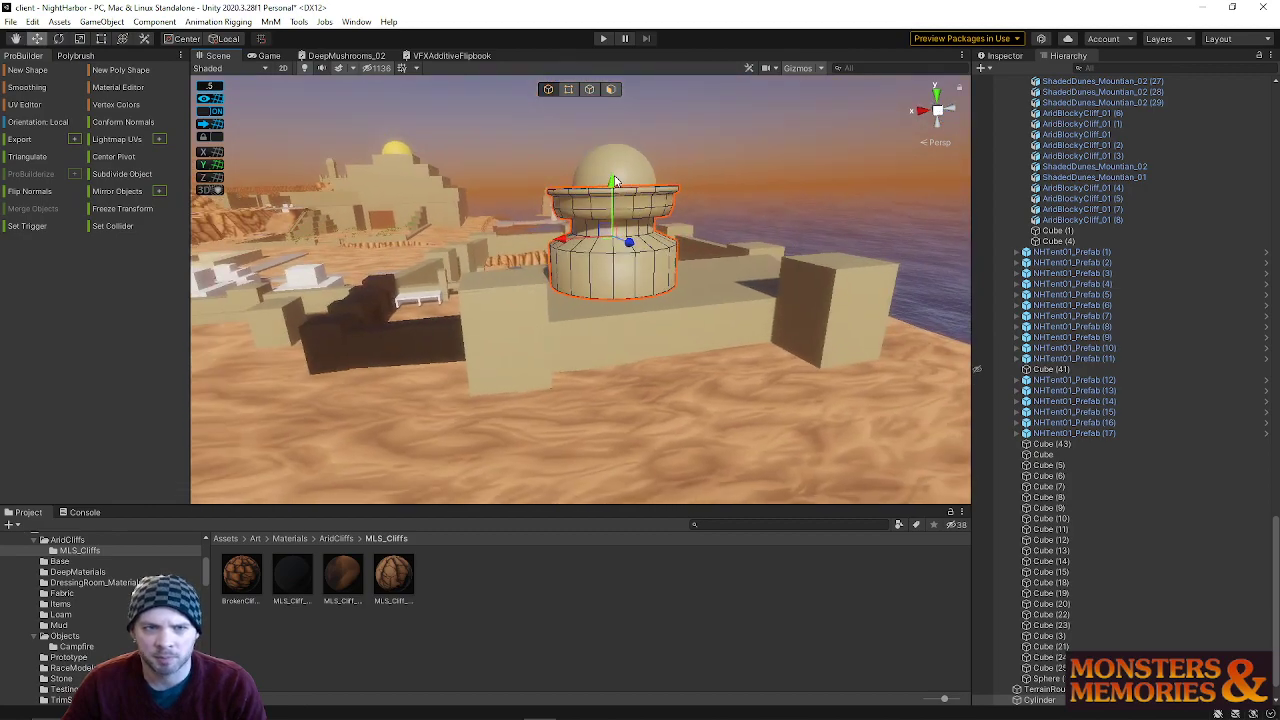
left_click(613, 175, "shift")
left_click_drag(613, 164, 620, 200)
left_click(690, 161)
left_click(627, 222)
right_click_drag(712, 225, 1013, 292)
key("f")
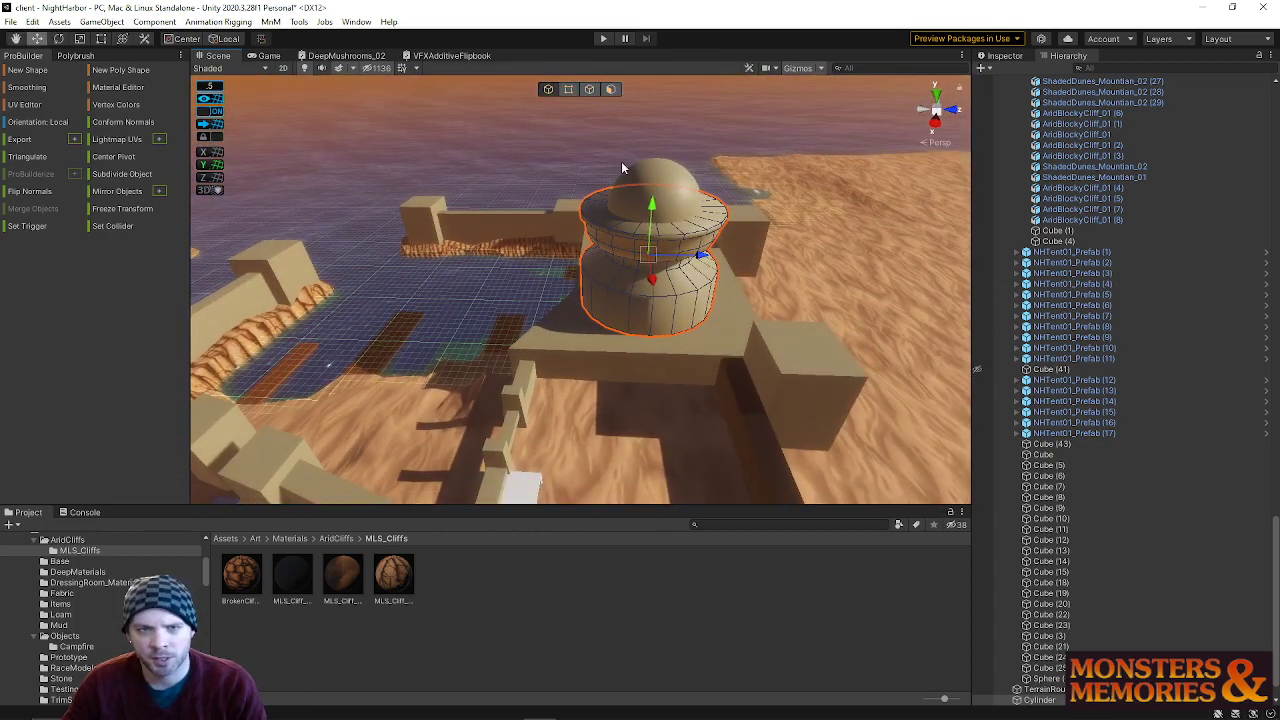
- Move the lighthouse's cylindrical body and dome together along Z on the base platform with a grid snap of 1
left_click(669, 196, "shift")
mouse_move(705, 234)
left_mouse_down()
mouse_move(720, 238)
mouse_move(697, 241)
left_mouse_up()
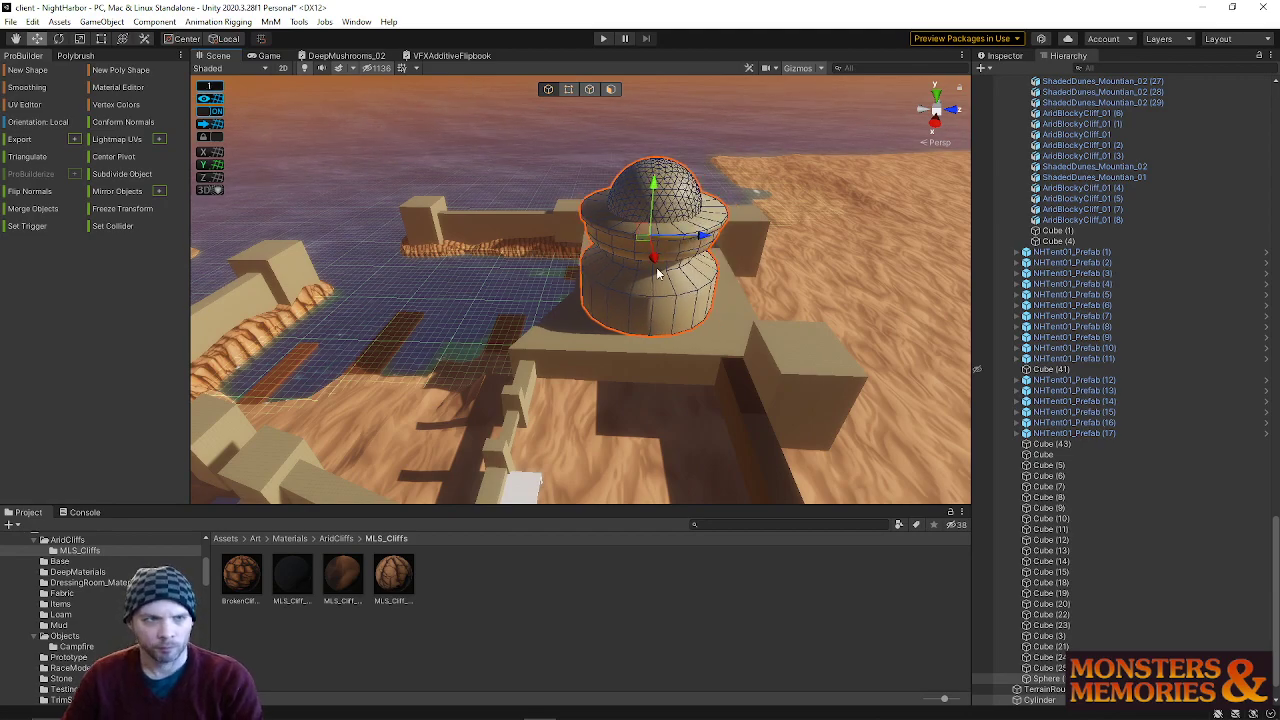
left_click_drag(701, 237, 718, 233)
- Examine the lighthouse, its courtyard and the dark gate wall from above and from outside
right_click_drag(662, 280, 760, 280)
left_click_drag(757, 280, 712, 276)
right_click_drag(713, 278, 530, 186)
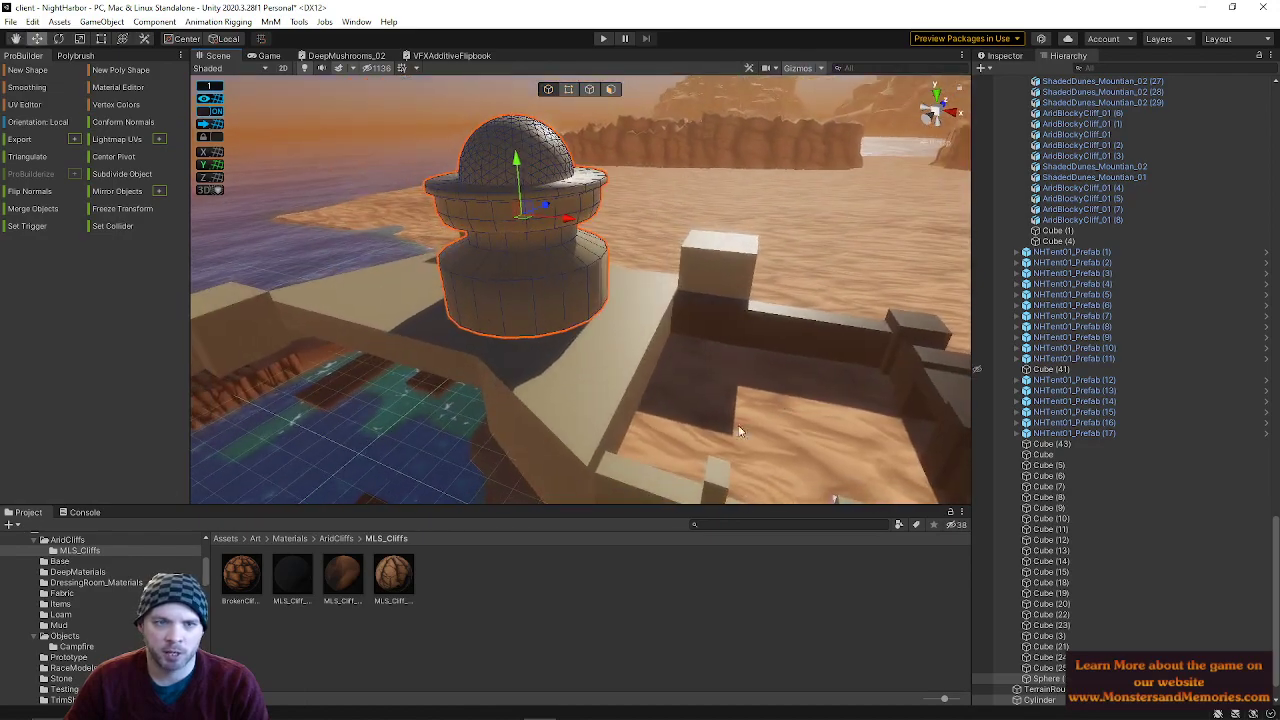
right_click_drag(493, 421, 41, 198)
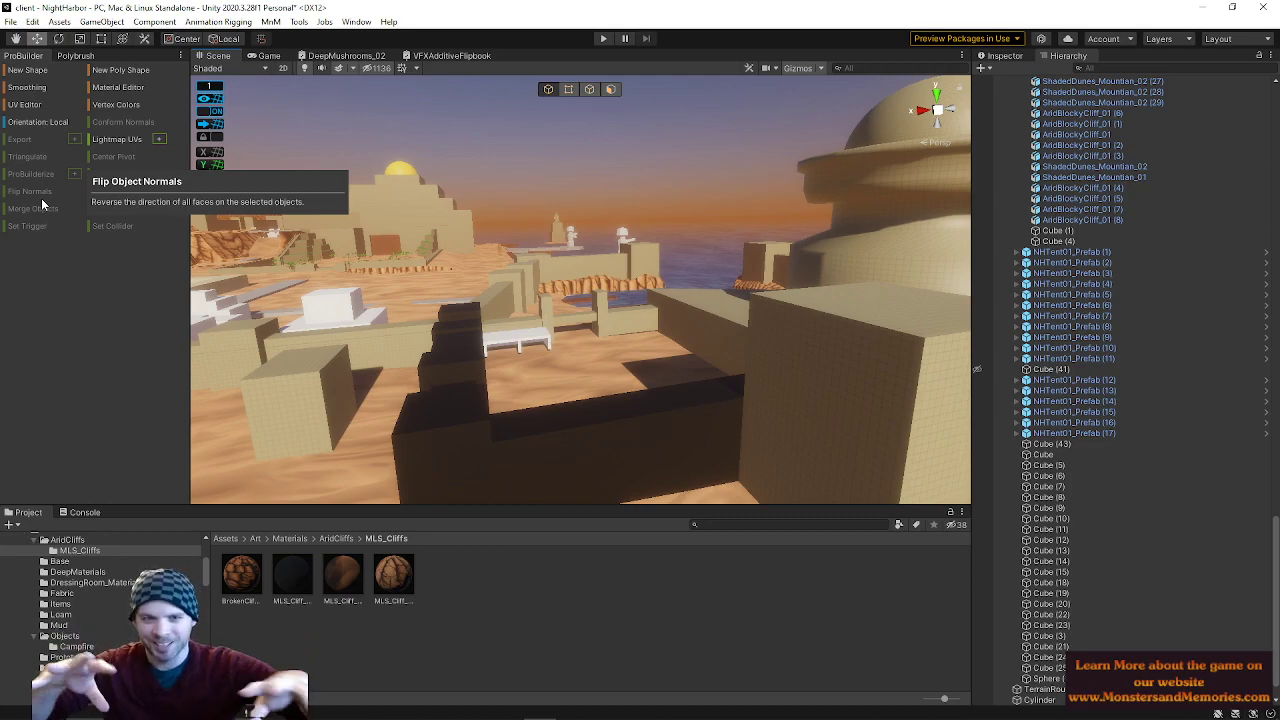
right_click_drag(557, 196, 200, 165)
right_click_drag(80, 163, 581, 194)
right_click_drag(897, 287, 490, 203)
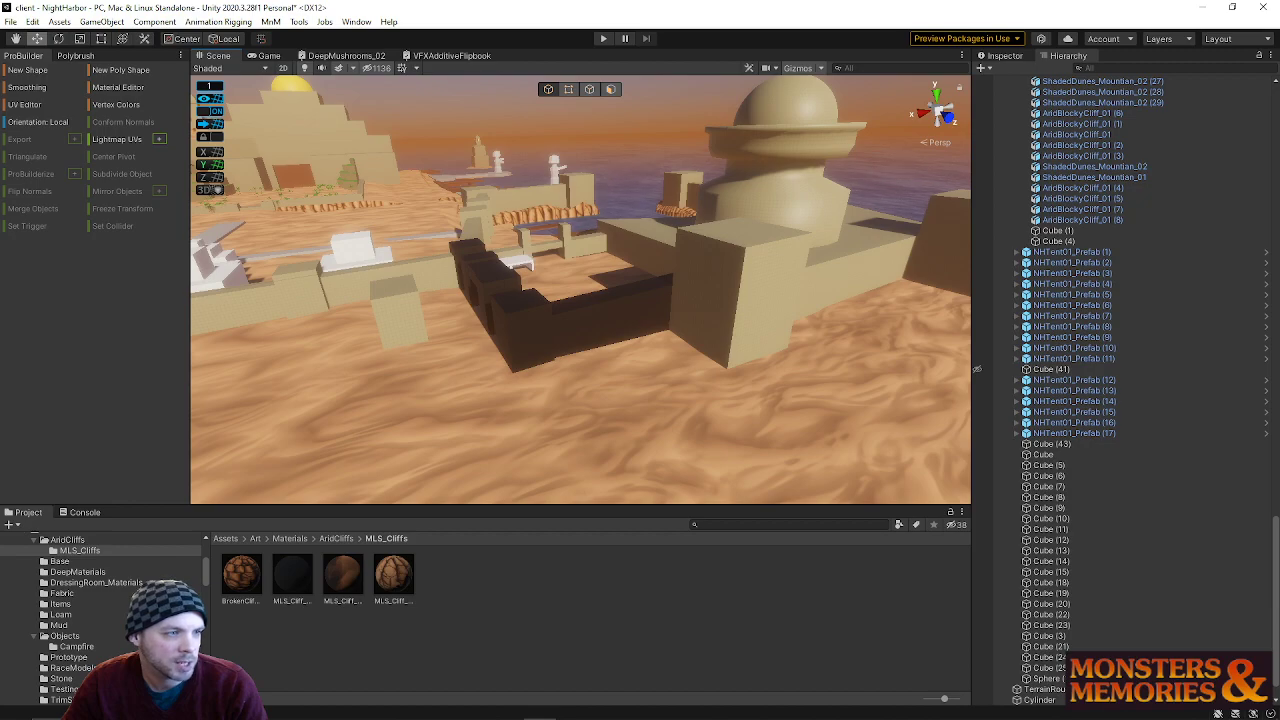
right_click_drag(243, 385, 707, 312)
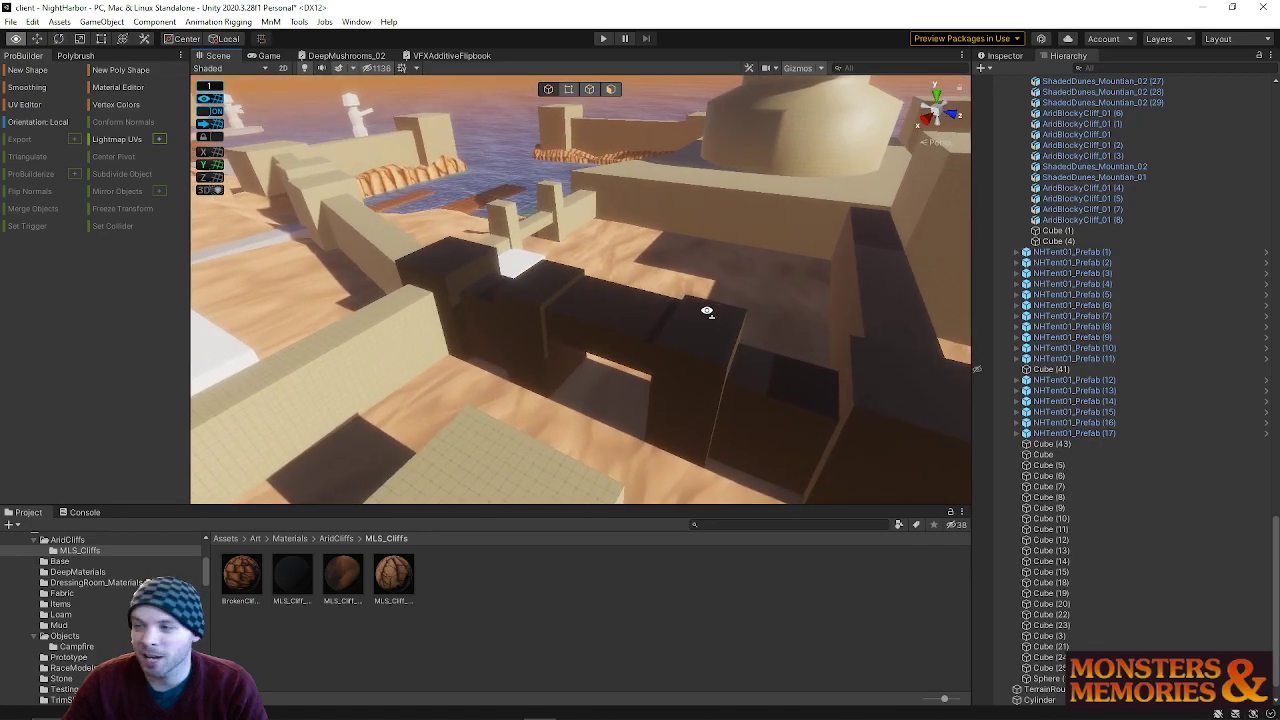
- Move the loose block Cube (69) along X away from the front of the gate opening
left_click(501, 436)
key("f")
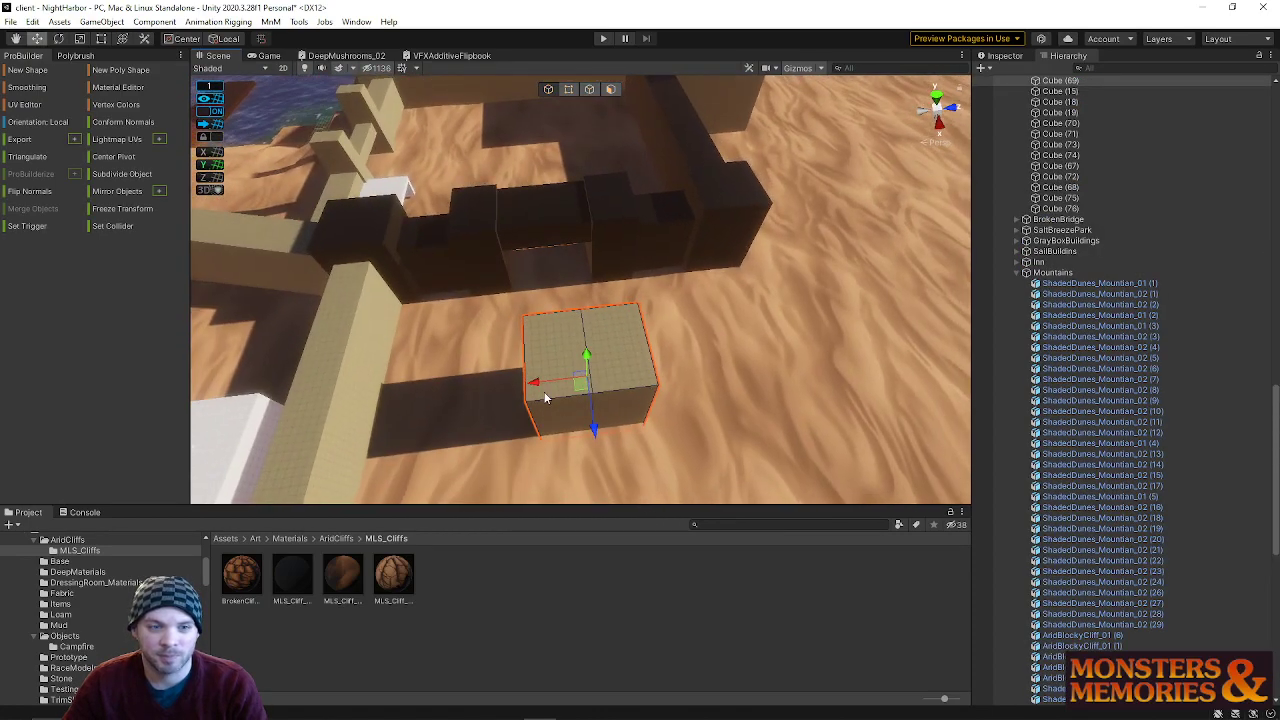
left_click_drag(549, 387, 850, 350)
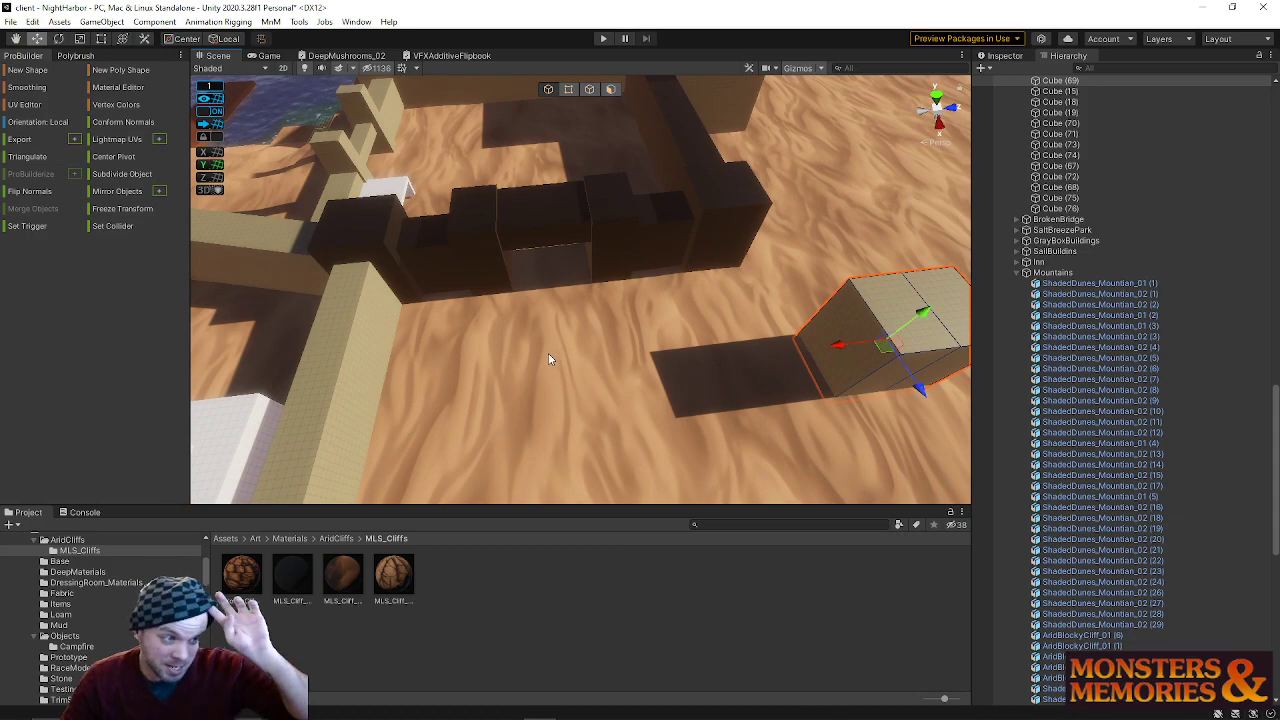
- Lower the beam over the gate opening so it sits below the tops of the two gate posts
right_click_drag(665, 300, 641, 164)
key("w")
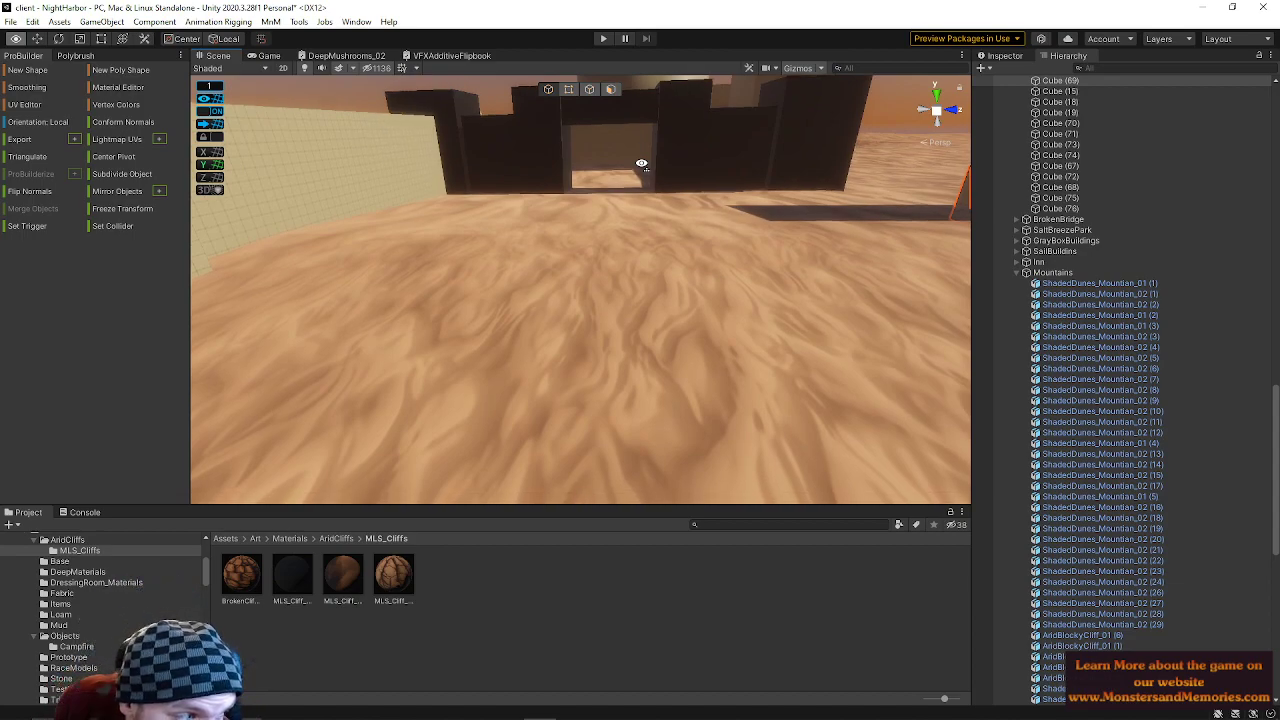
right_click_drag(641, 163, 701, 284)
key("s")
key("w")
left_click(645, 276)
left_click_drag(630, 242, 634, 268)
right_click_drag(634, 268, 217, 274)
- Apply the khaki vertex color to all the dark blocks of the courtyard's gate wall
left_click(566, 318)
right_click_drag(472, 284, 727, 244)
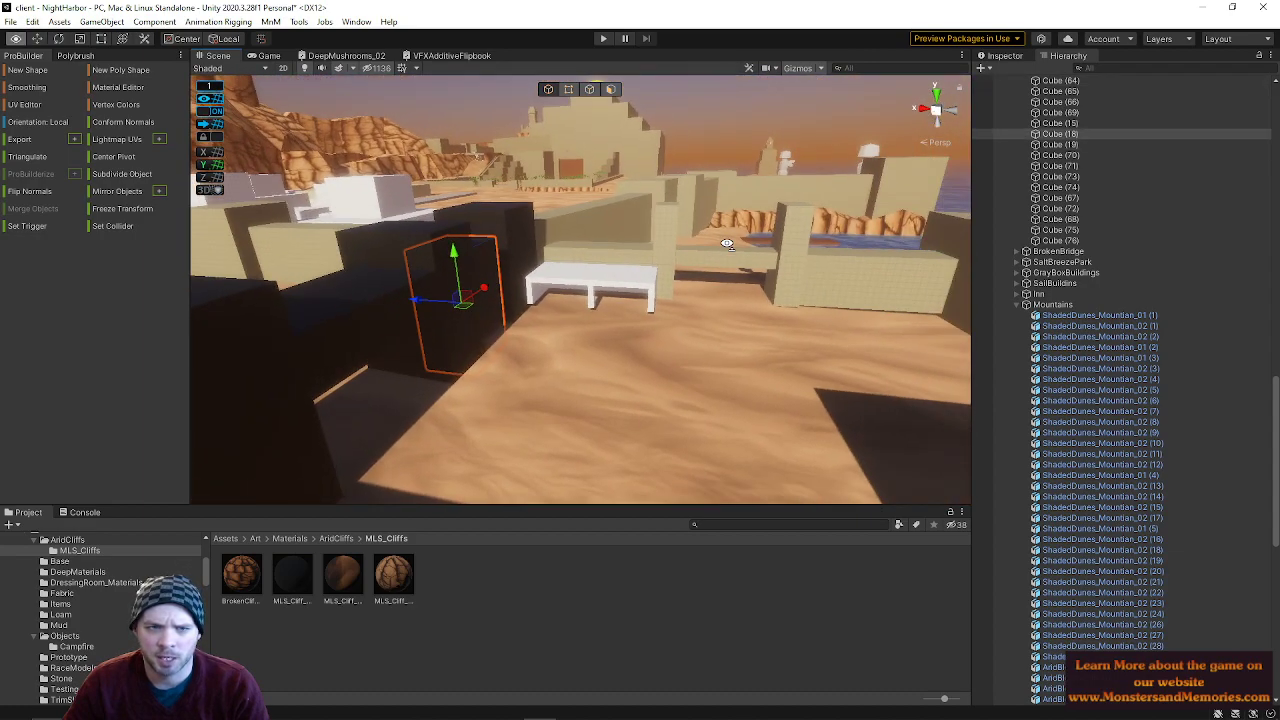
left_click(511, 229, "shift")
left_click(363, 287, "shift")
right_click_drag(363, 287, 410, 289)
left_click(411, 289, "shift")
left_click(523, 207, "shift")
left_click(334, 297, "shift")
left_click(303, 388, "shift")
right_click_drag(303, 388, 474, 223)
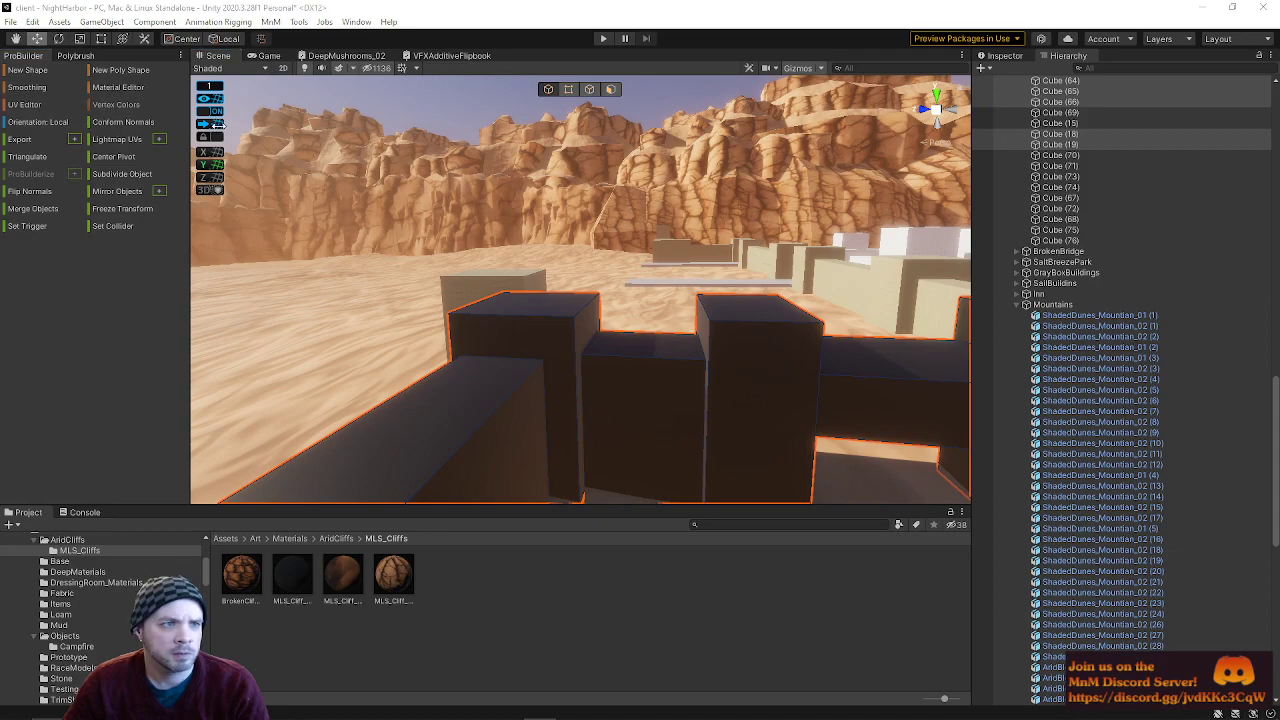
left_click(116, 104)
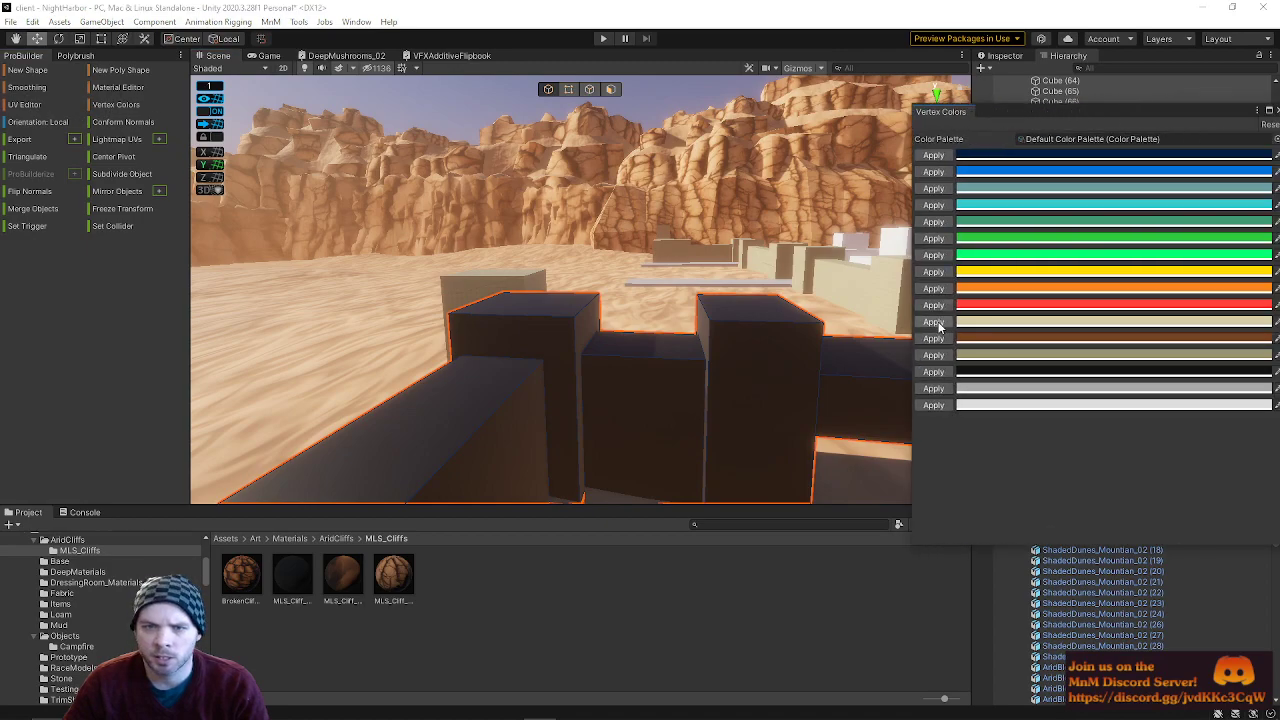
left_click(935, 356)
left_click(1276, 110)
- Compare the recolored gate wall with the upper wall and doorway in the harbor concept image
right_click_drag(745, 223, 982, 155)
left_click(712, 183)
key("w")
right_click_drag(712, 189, 1130, 284)
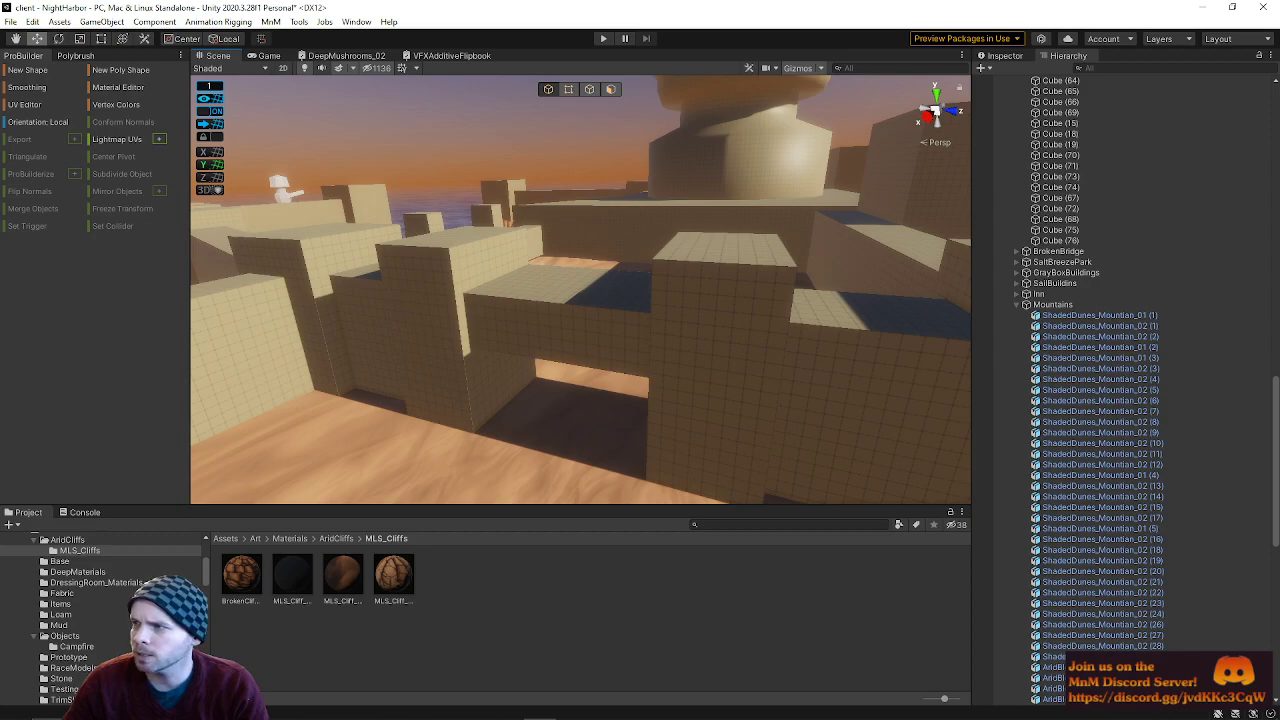
mouse_move(628, 712)
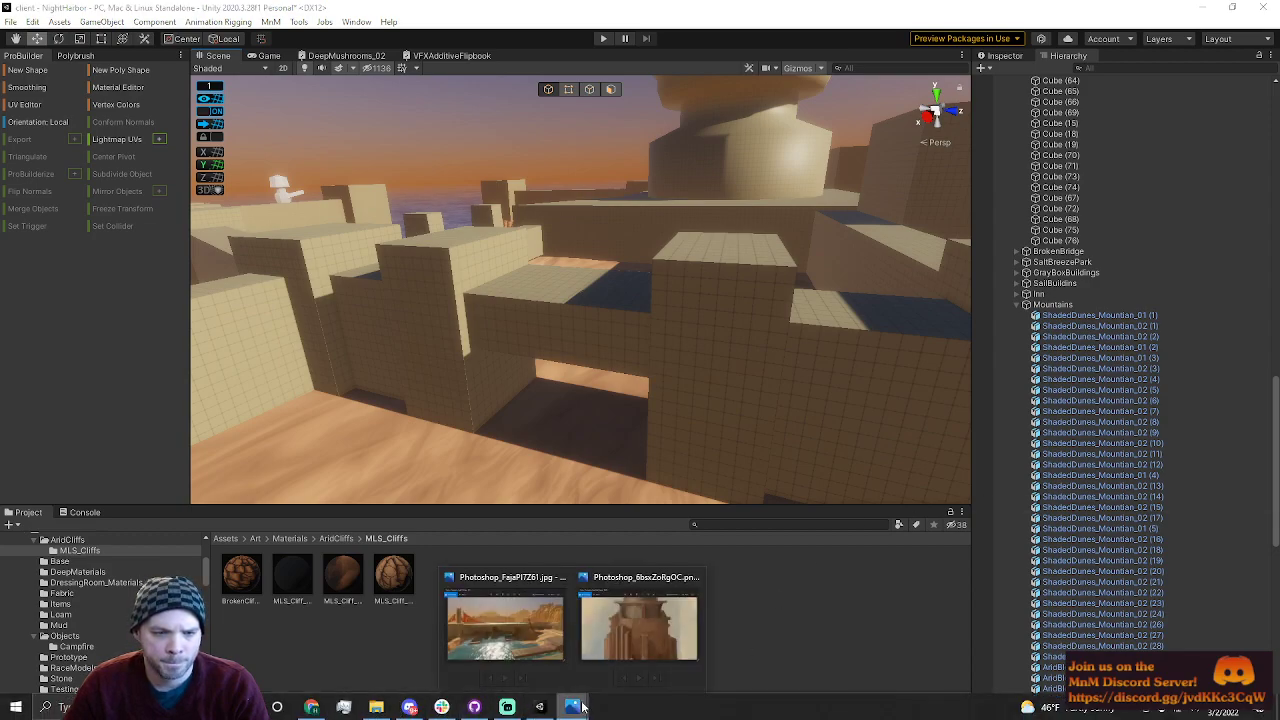
left_click_drag(1279, 196, 470, 196)
scroll(800, 372, "up", 5)
scroll(765, 400, "up", 5)
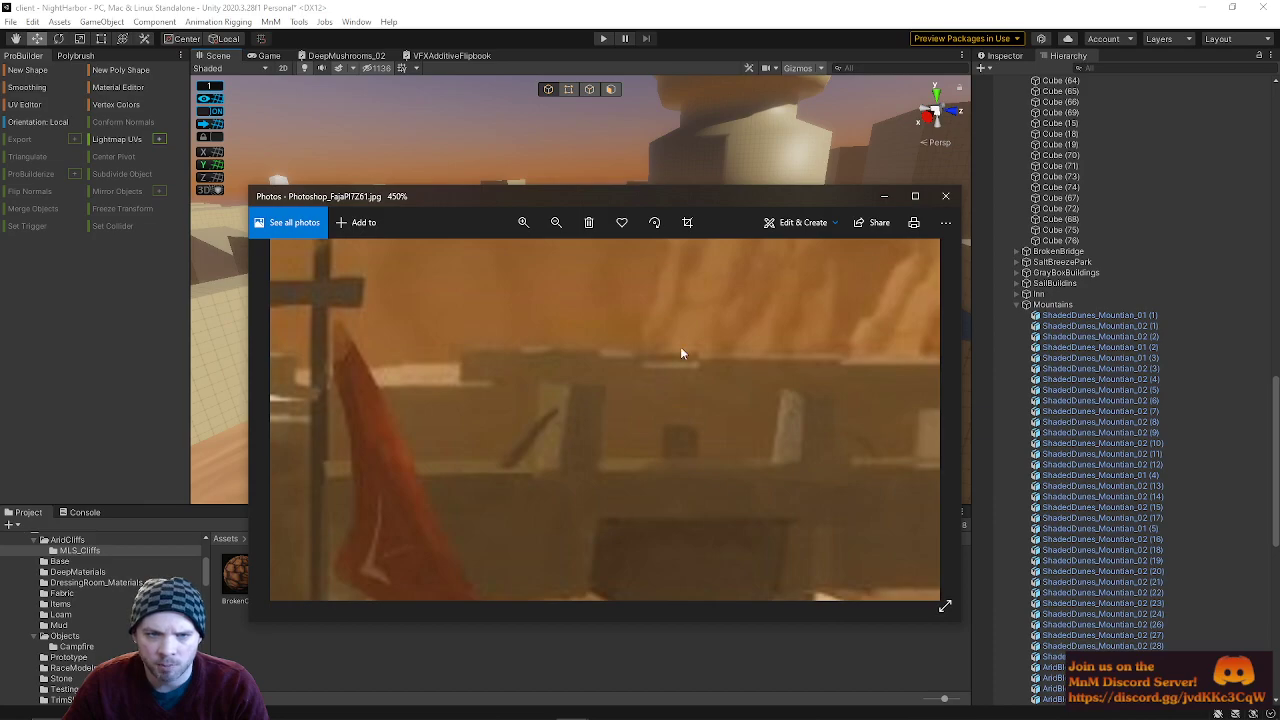
left_click_drag(566, 194, 1279, 196)
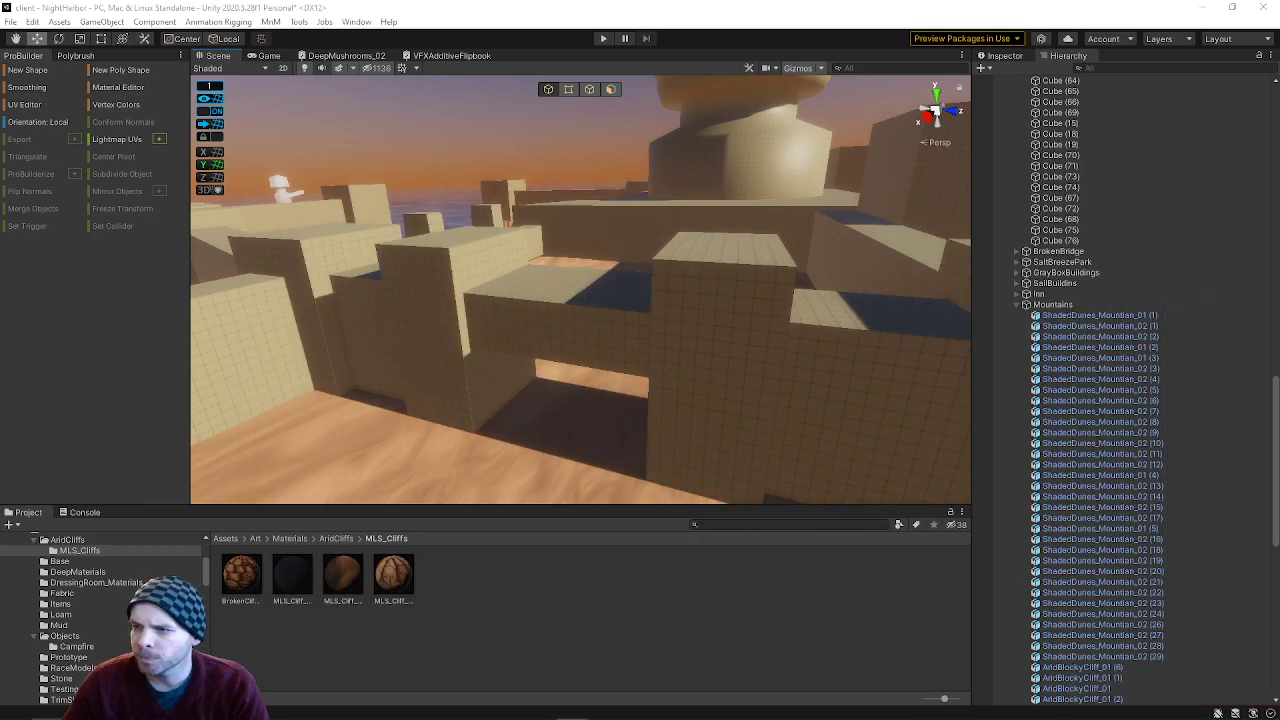
- Adjust the height of the two gate posts, Cube (64) and Cube (65), by moving their top faces together
left_click_drag(679, 332, 563, 296, "alt")
right_click_drag(563, 296, 603, 334)
left_click(603, 334)
left_click_drag(543, 300, 521, 298, "alt")
left_click(610, 89)
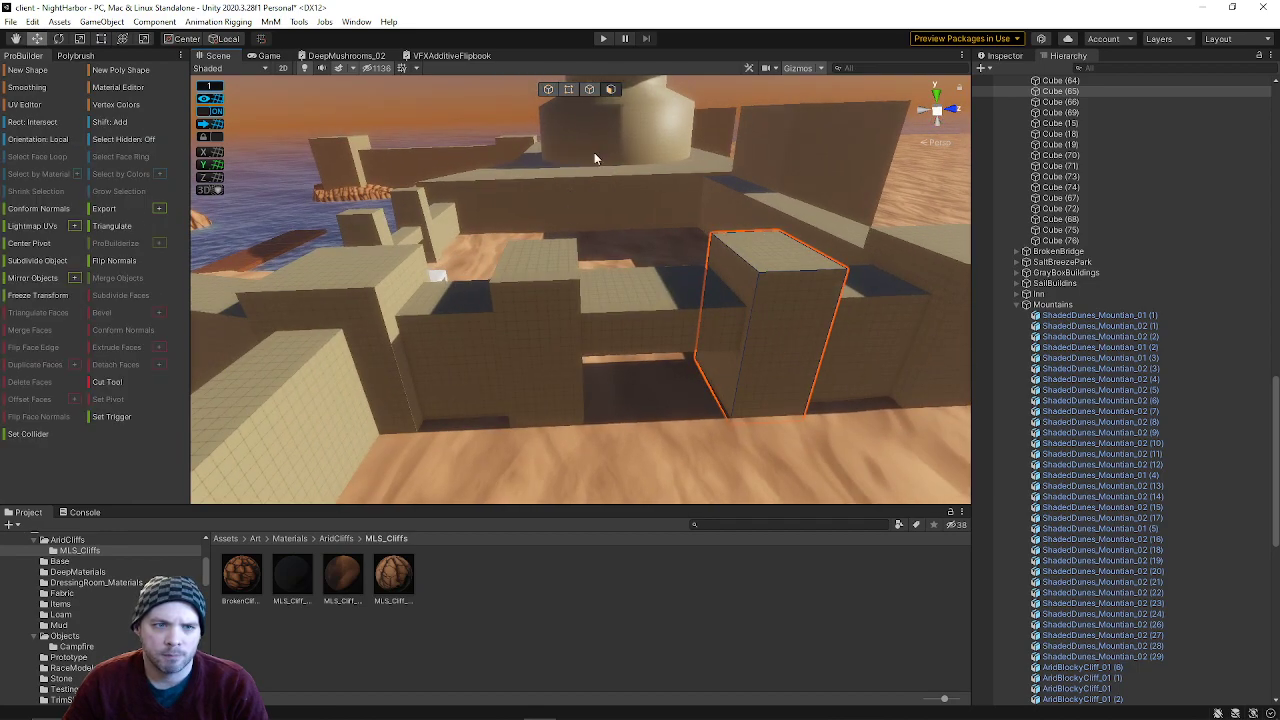
left_click(561, 252, "shift")
left_click(792, 263)
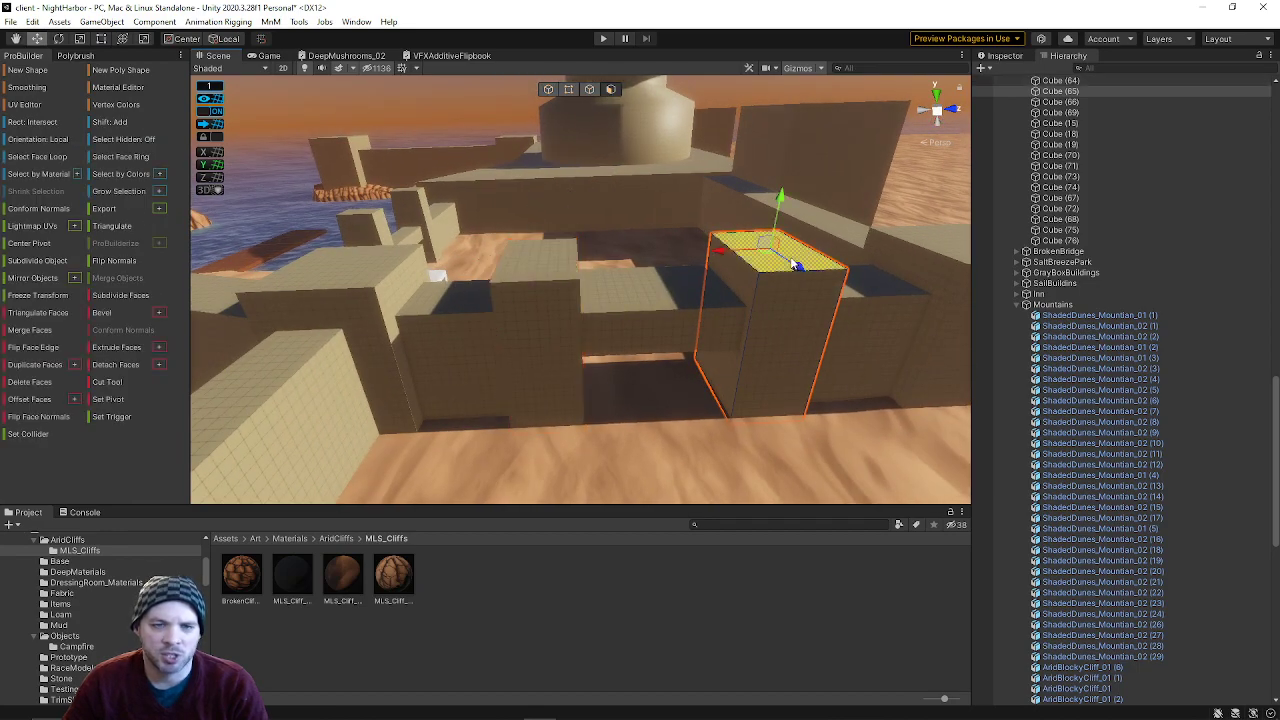
left_click(550, 272, "shift")
mouse_move(656, 205)
left_mouse_down()
mouse_move(665, 181)
mouse_move(666, 205)
left_mouse_up()
- Raise the top faces of the two outer blocks at the gate wall's ends well above the gate posts, fine-tuning with a smaller grid snap
right_click_drag(666, 205, 680, 243)
key("s")
left_click(402, 199)
left_click(849, 183, "shift")
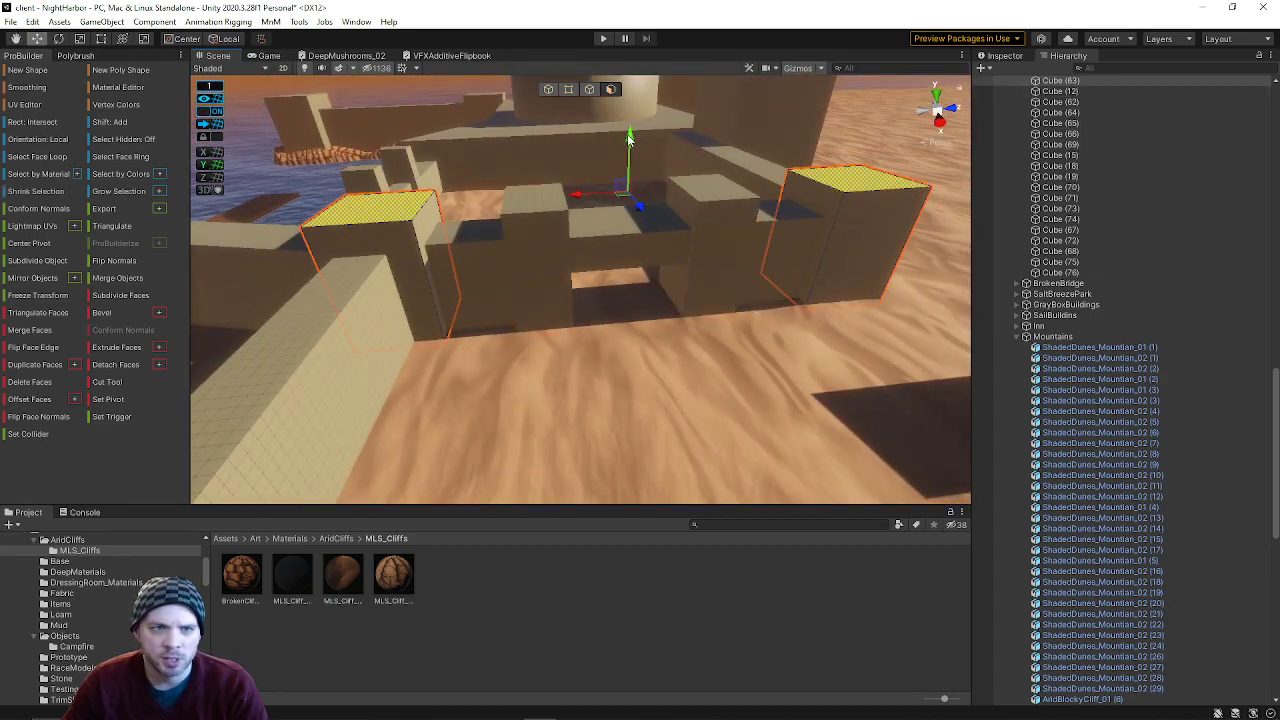
left_click(513, 249)
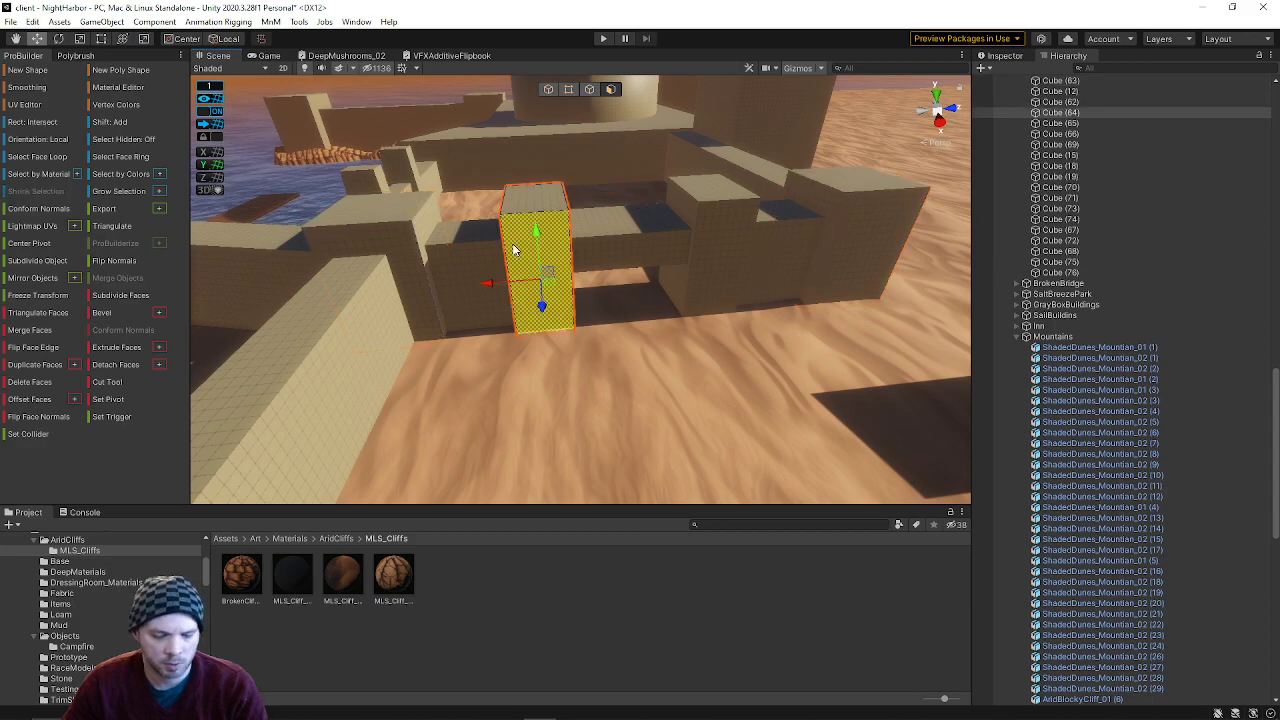
left_click(401, 208)
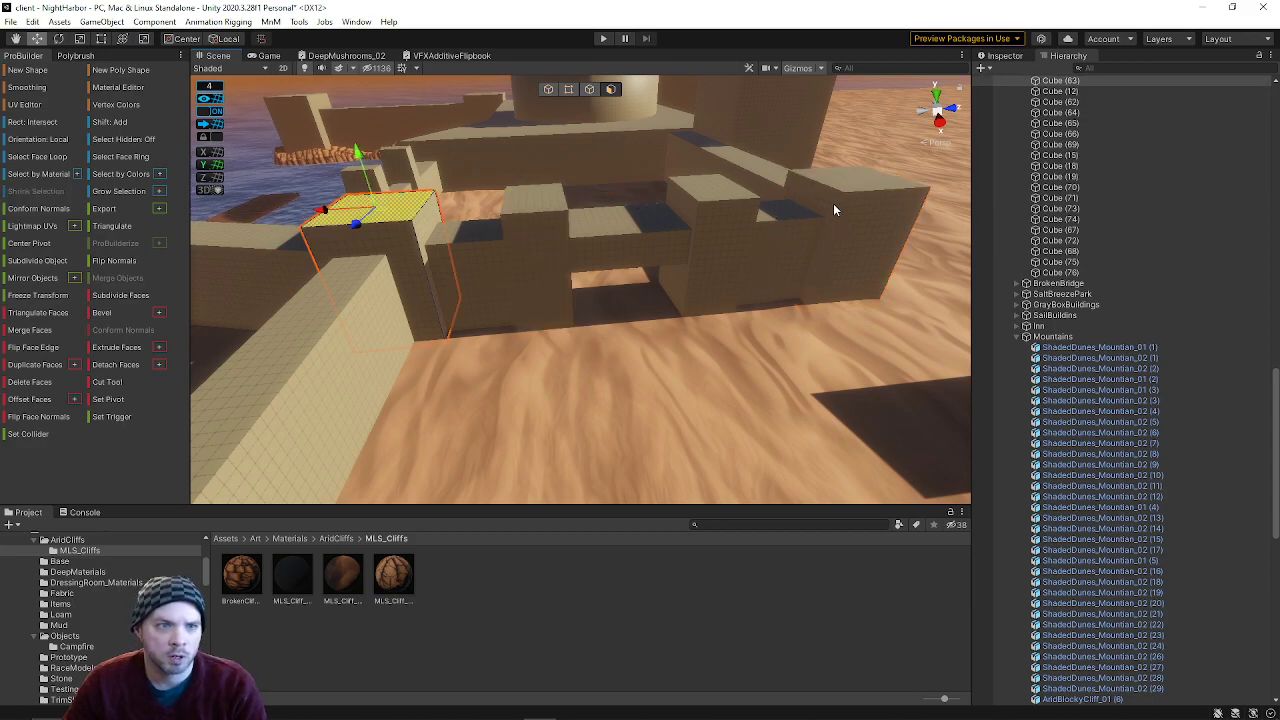
left_click(833, 200, "shift")
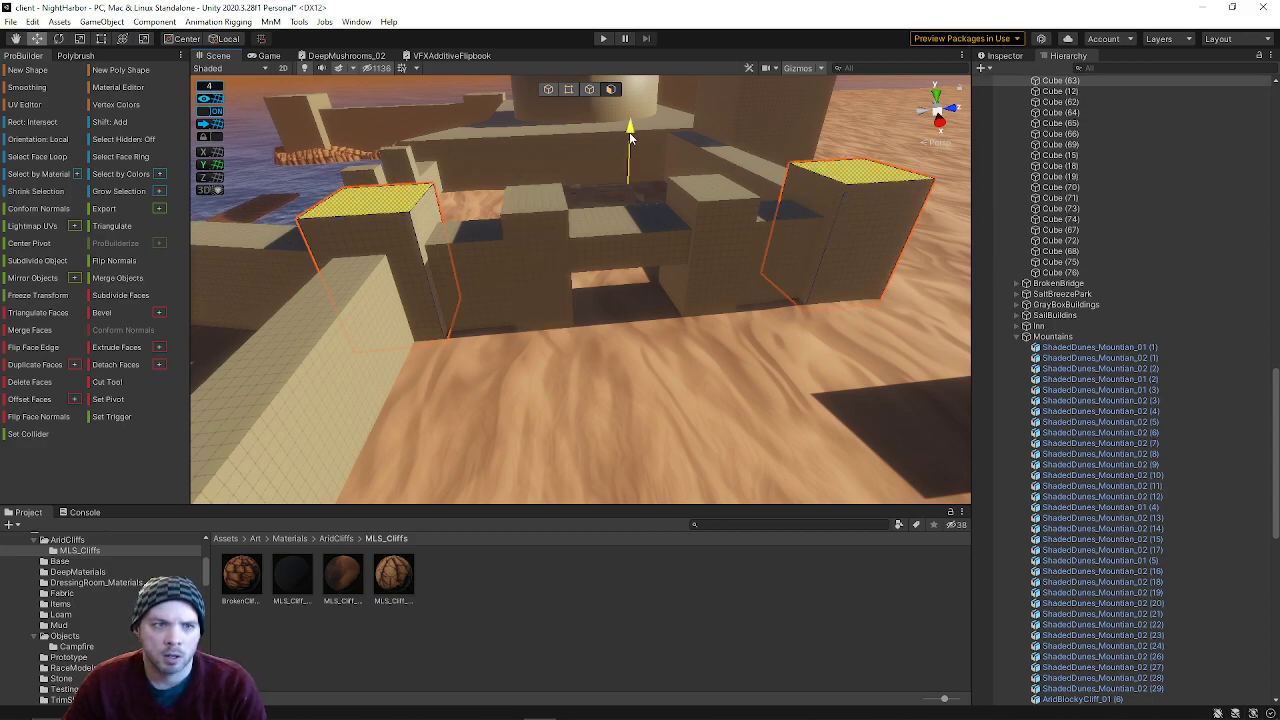
mouse_move(629, 132)
left_mouse_down()
mouse_move(631, 158)
mouse_move(624, 107)
left_mouse_up()
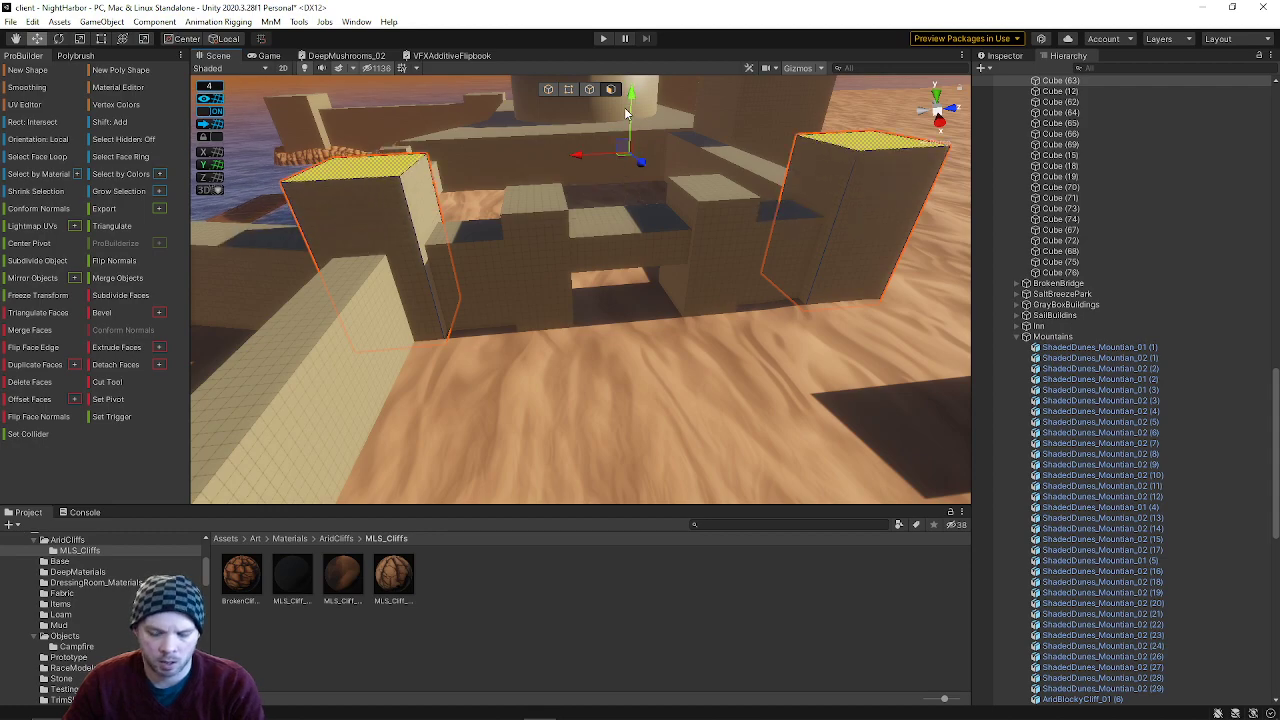
key("minus")
left_click_drag(631, 95, 633, 106)
right_click_drag(651, 131, 632, 108)
- Scale the top face of the gate post Cube (64) slightly with an extruding scale
left_click(582, 173)
right_click_drag(582, 173, 832, 182)
key("w")
right_click_drag(713, 203, 513, 321)
left_click(617, 280)
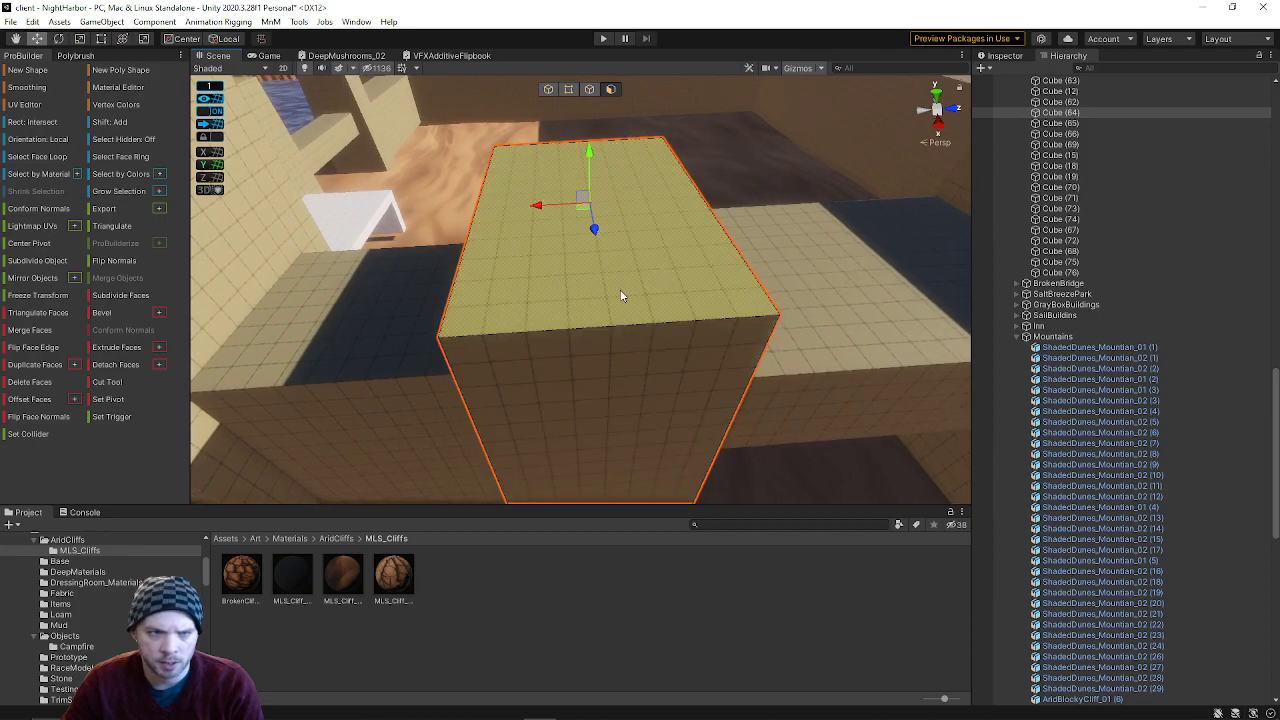
middle_click_drag(506, 256, 600, 246)
left_click_drag(600, 246, 652, 233, "alt")
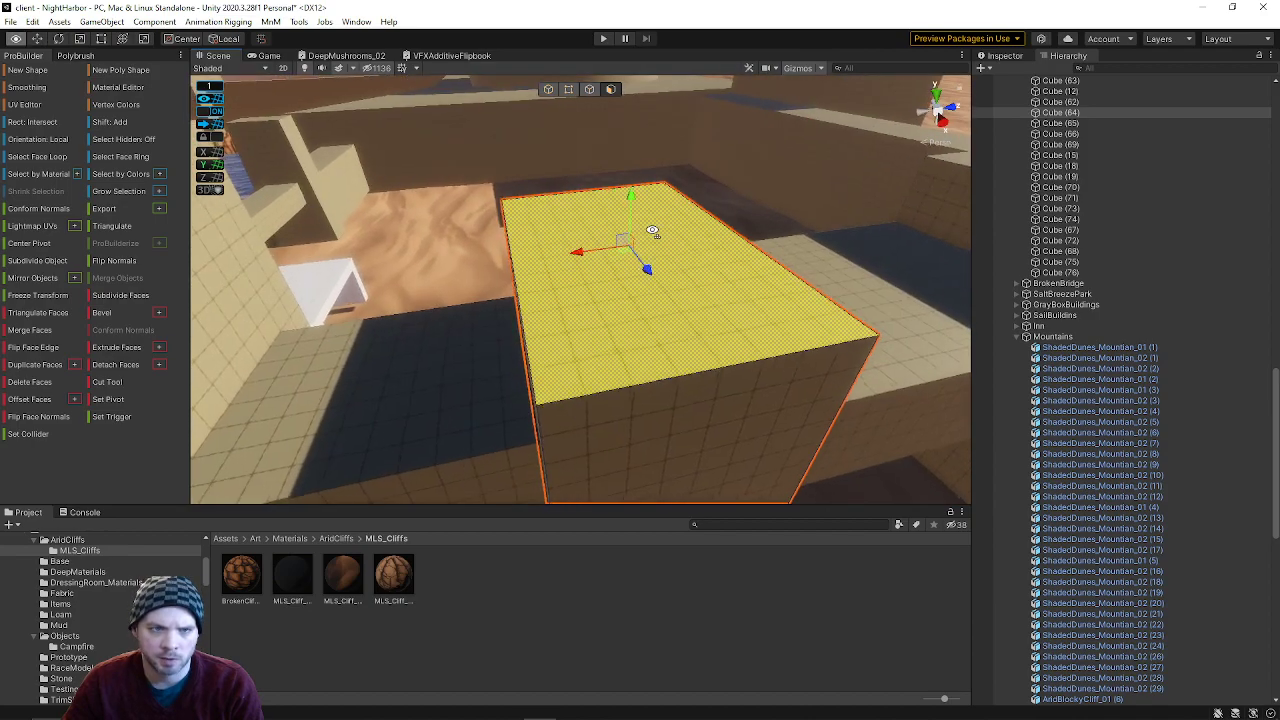
left_click(712, 268)
left_click_drag(712, 268, 718, 258, "alt")
middle_click_drag(718, 258, 706, 258)
left_click(706, 258)
key("s")
right_click_drag(707, 258, 709, 286)
key("d")
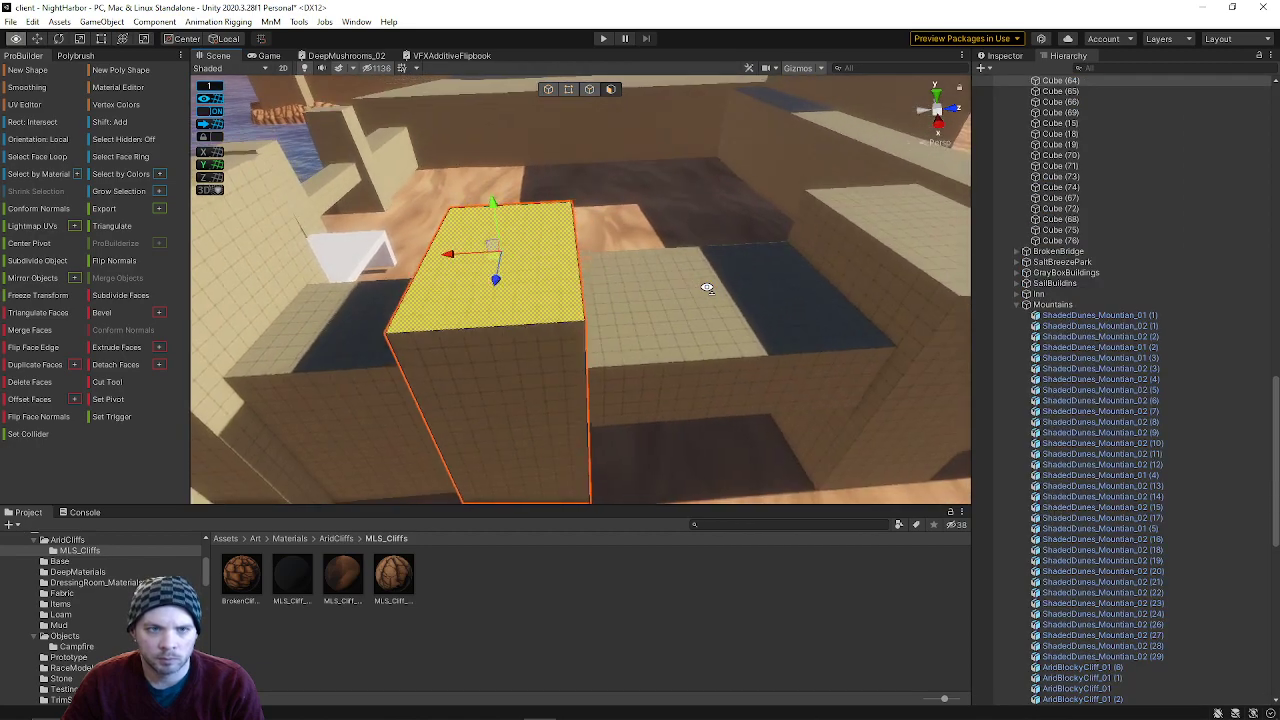
key("r")
left_click_drag(501, 260, 498, 263, "shift")
- Inset the top faces of both gate posts, Cube (64) and Cube (65), leaving an even rim around each
right_click_drag(616, 262, 770, 231)
left_click(770, 231)
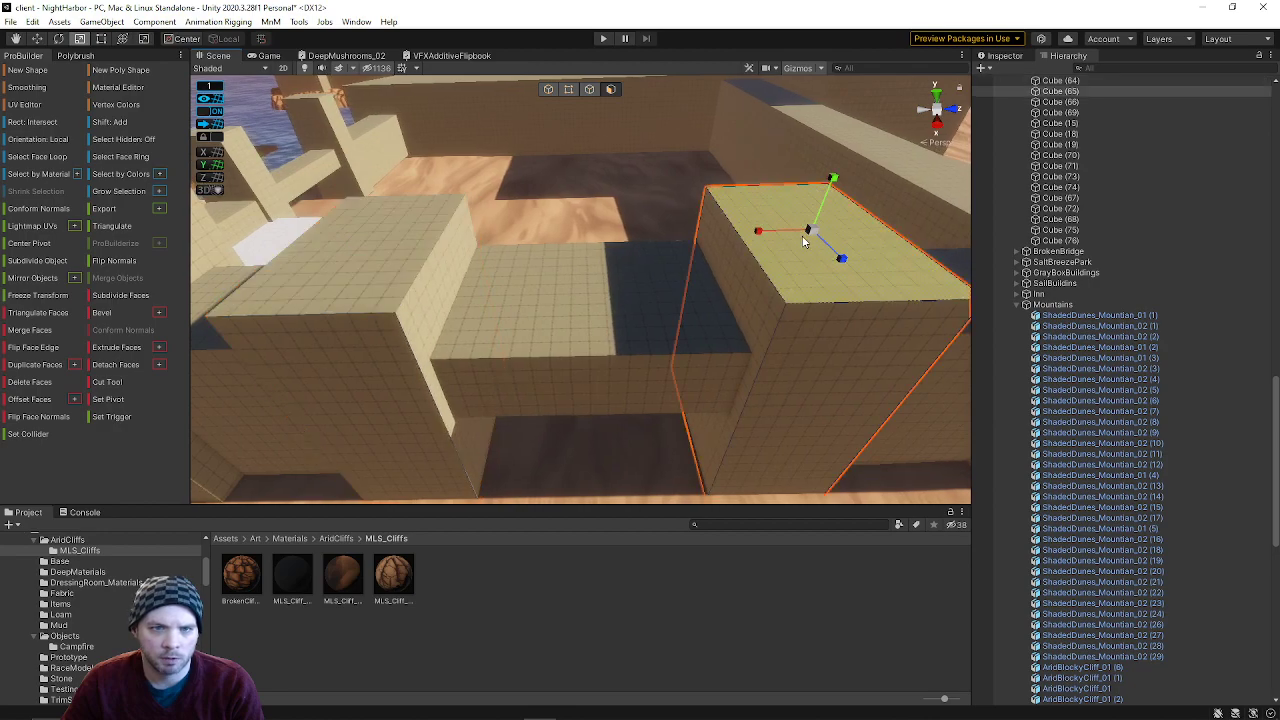
left_click(808, 232)
right_click_drag(459, 243, 525, 248)
key("w")
left_click(455, 250)
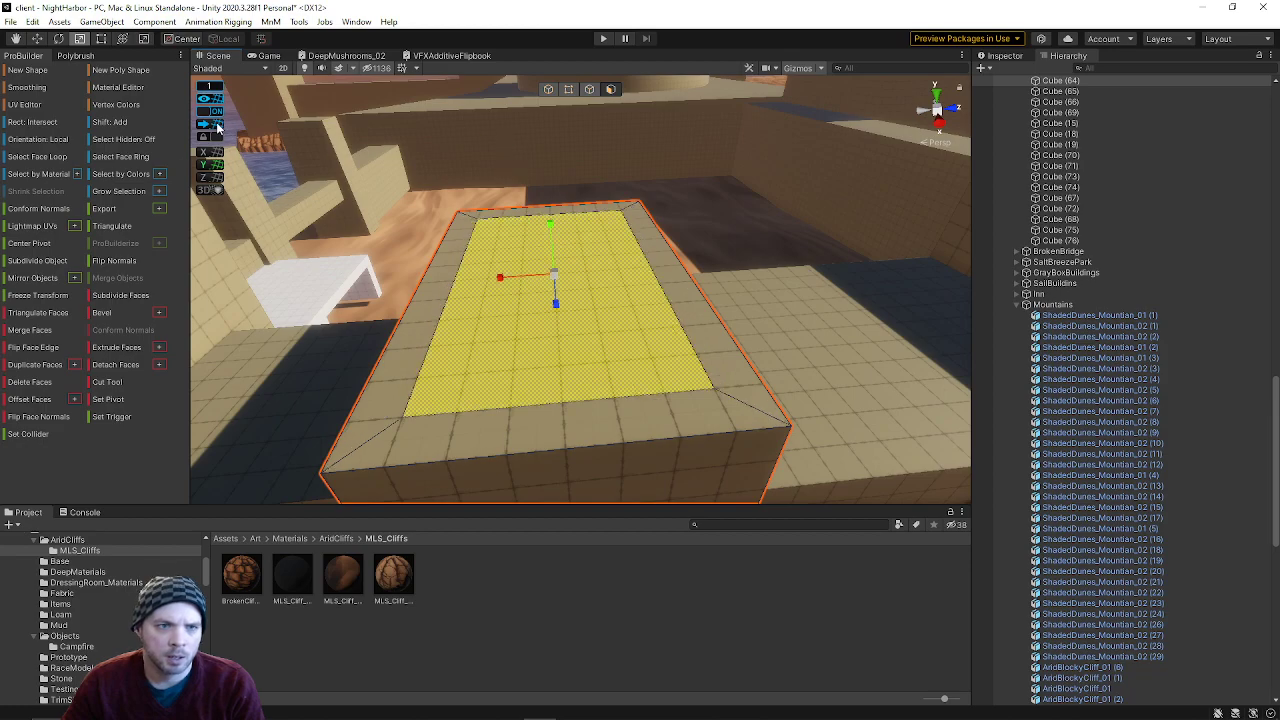
right_click_drag(654, 271, 763, 215)
left_click(763, 215)
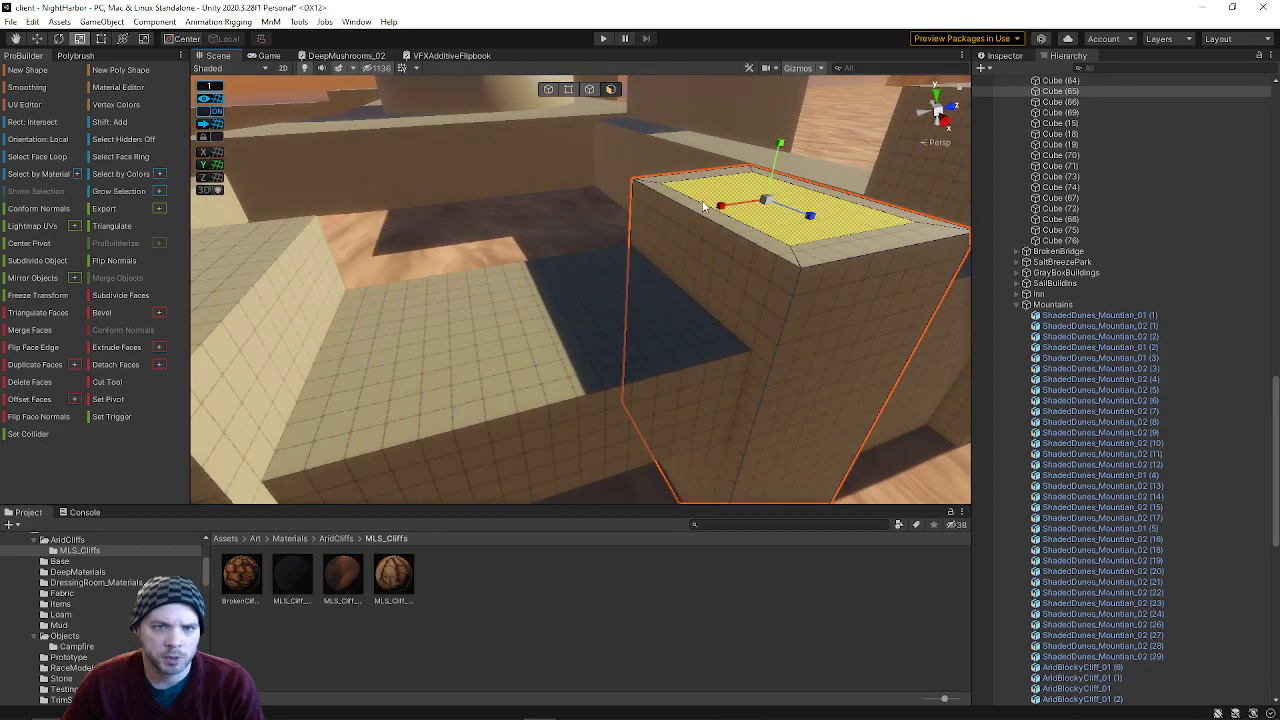
- Lower the inset top faces of both gate posts together to form raised parapet rims
left_click(214, 127)
right_click_drag(536, 231, 468, 218)
left_click(378, 280)
left_click(937, 229, "shift")
left_click(932, 229, "shift")
key("s")
right_click_drag(760, 262, 805, 257)
left_click(806, 252, "shift")
key("w")
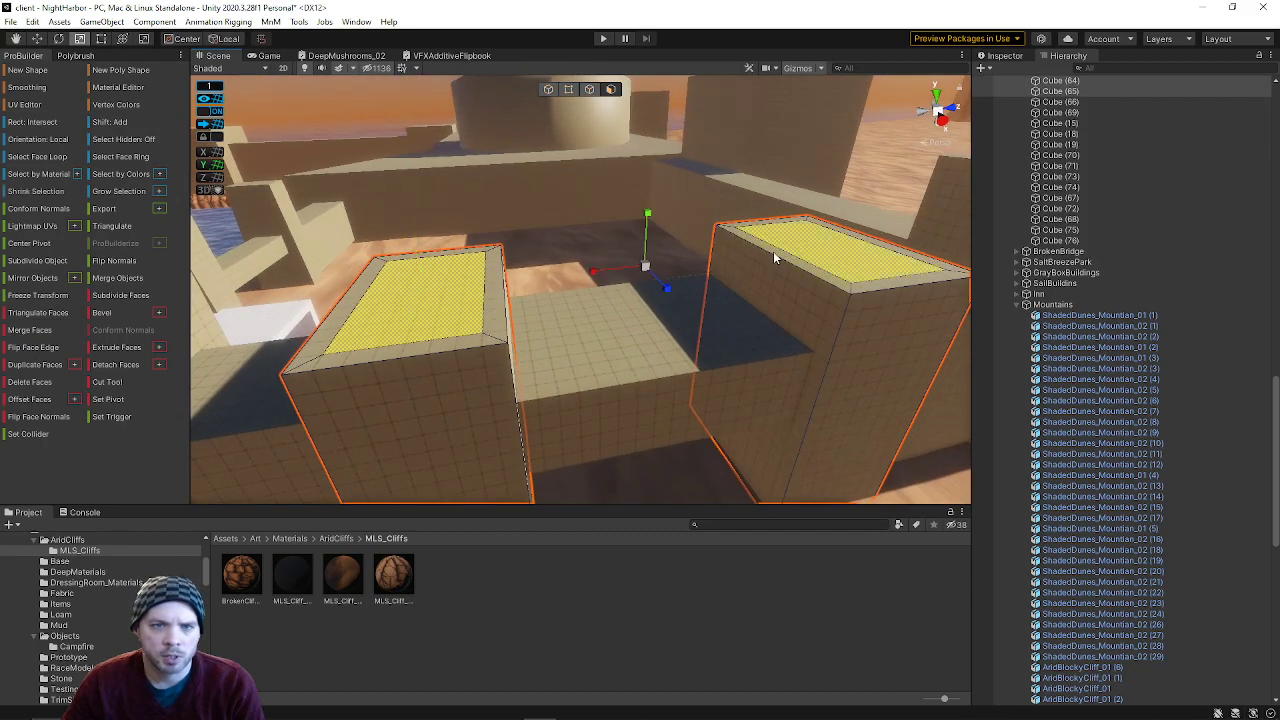
left_click_drag(646, 232, 646, 237)
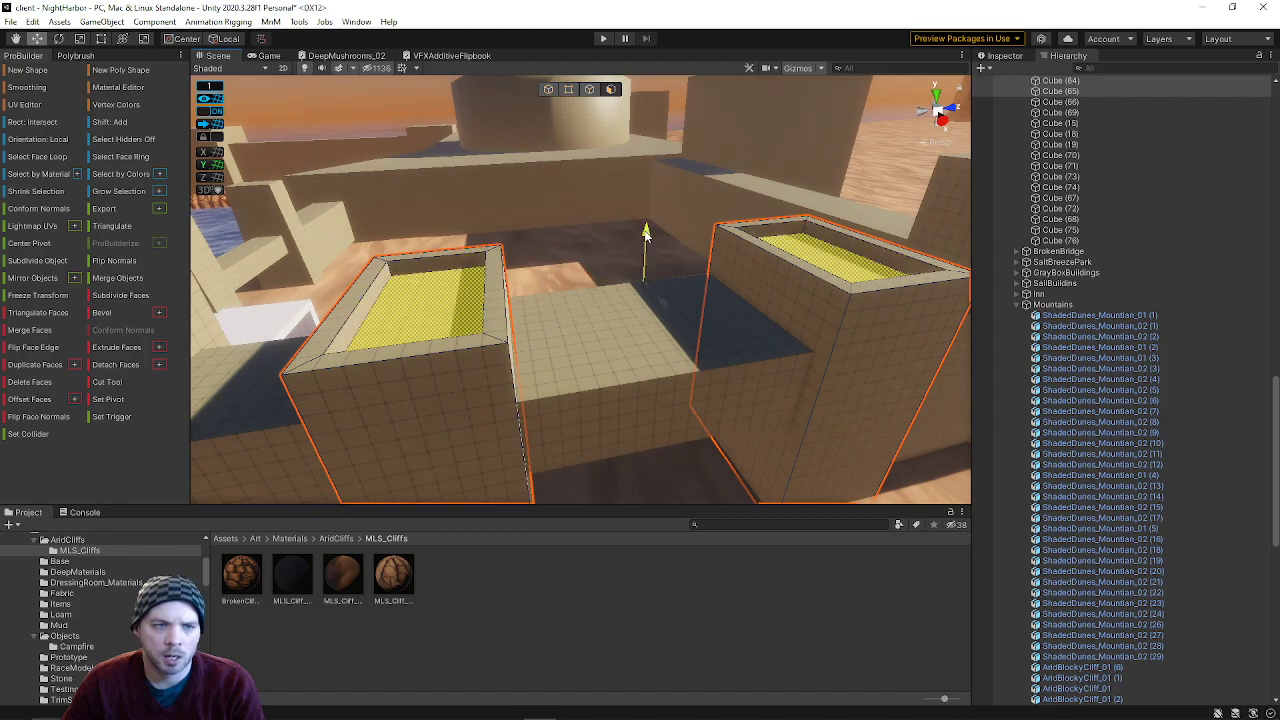
- Insert an edge loop along the top of the infill block Cube (18) and shift it sideways
right_click_drag(643, 217, 663, 331)
left_click(586, 320)
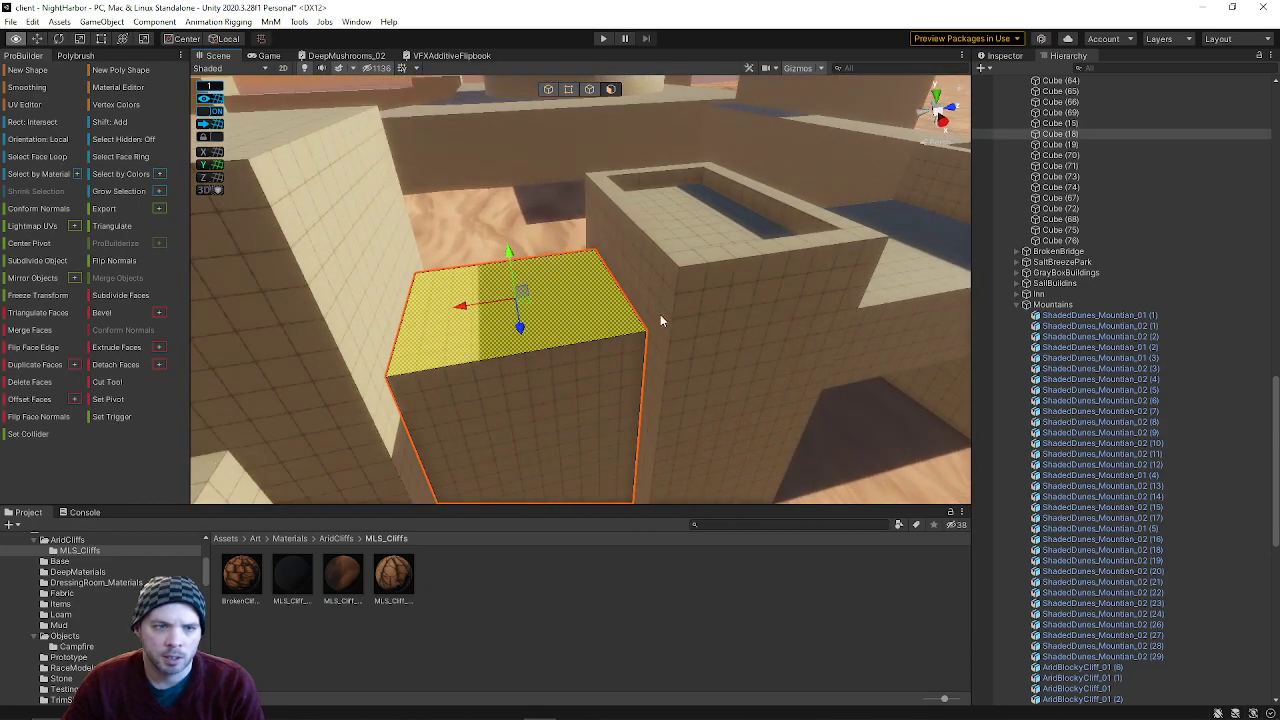
left_click(590, 89)
left_click(406, 340)
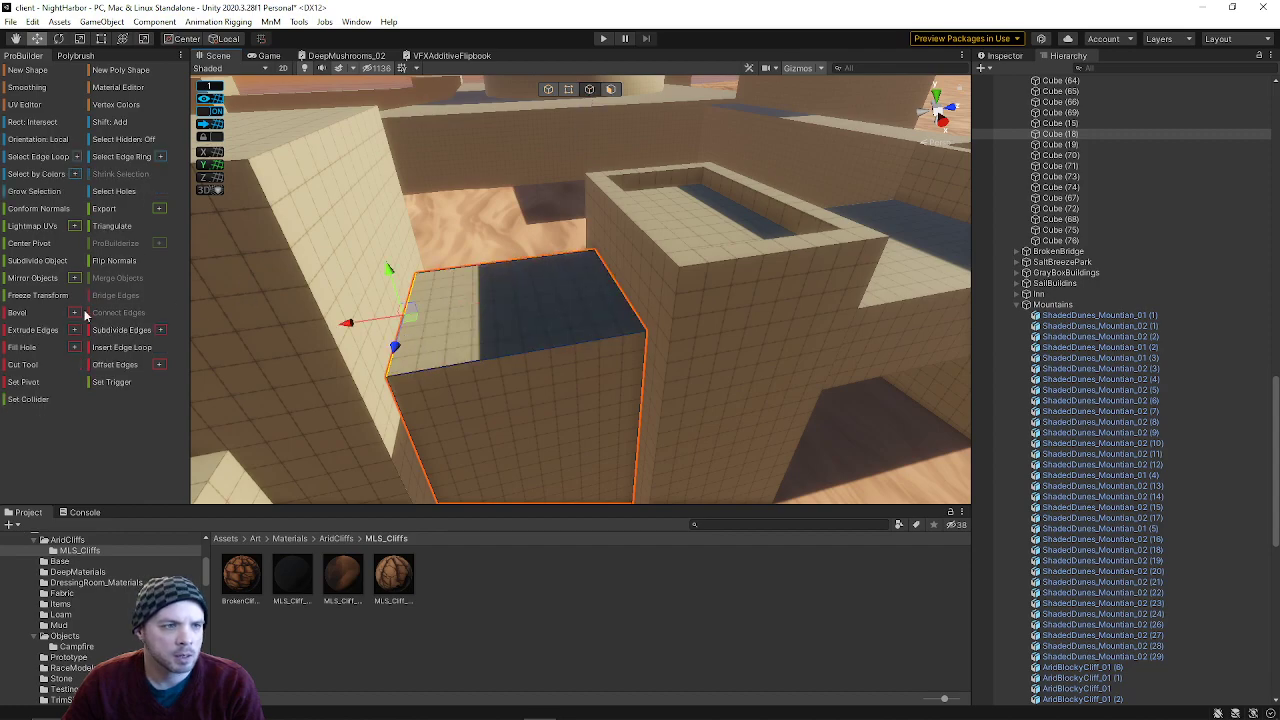
left_click(111, 346)
right_click_drag(386, 330, 604, 345)
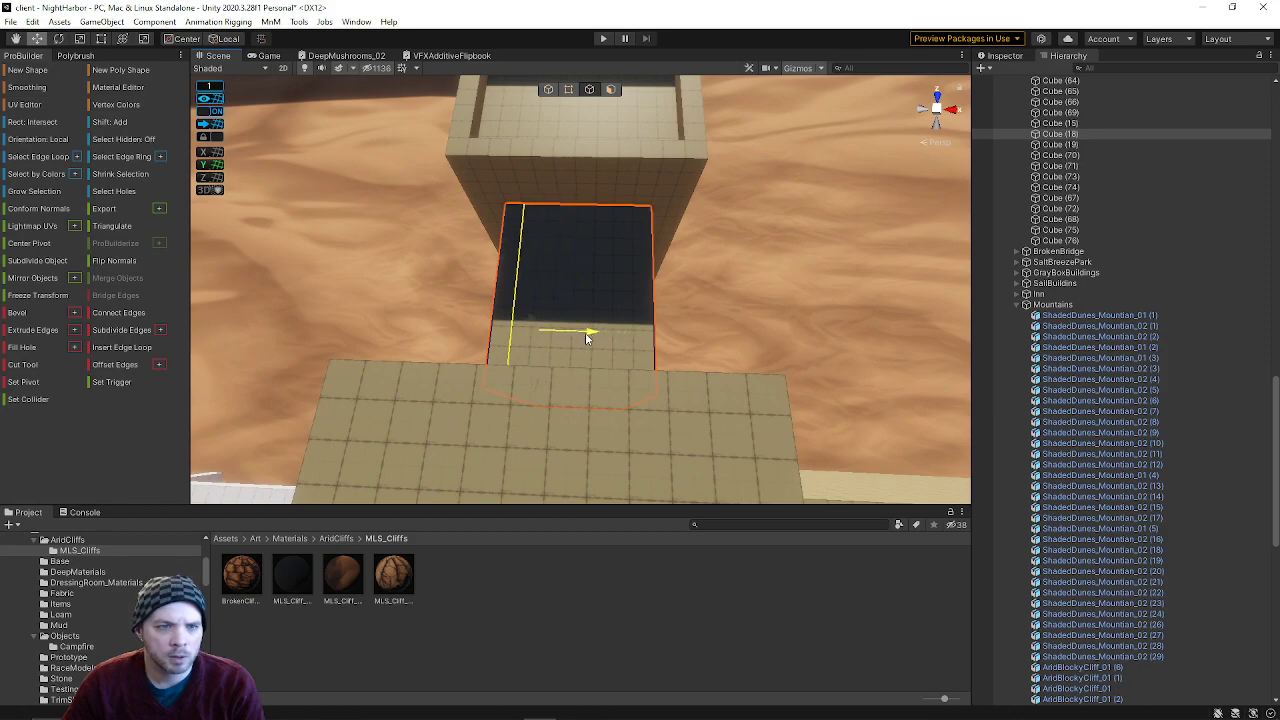
left_click_drag(585, 332, 602, 339)
- Try selecting and moving Cube (18)'s faces around the loop, then undo these edits and the edge loop
right_click_drag(553, 251, 606, 317)
left_click(609, 90)
left_click(628, 257)
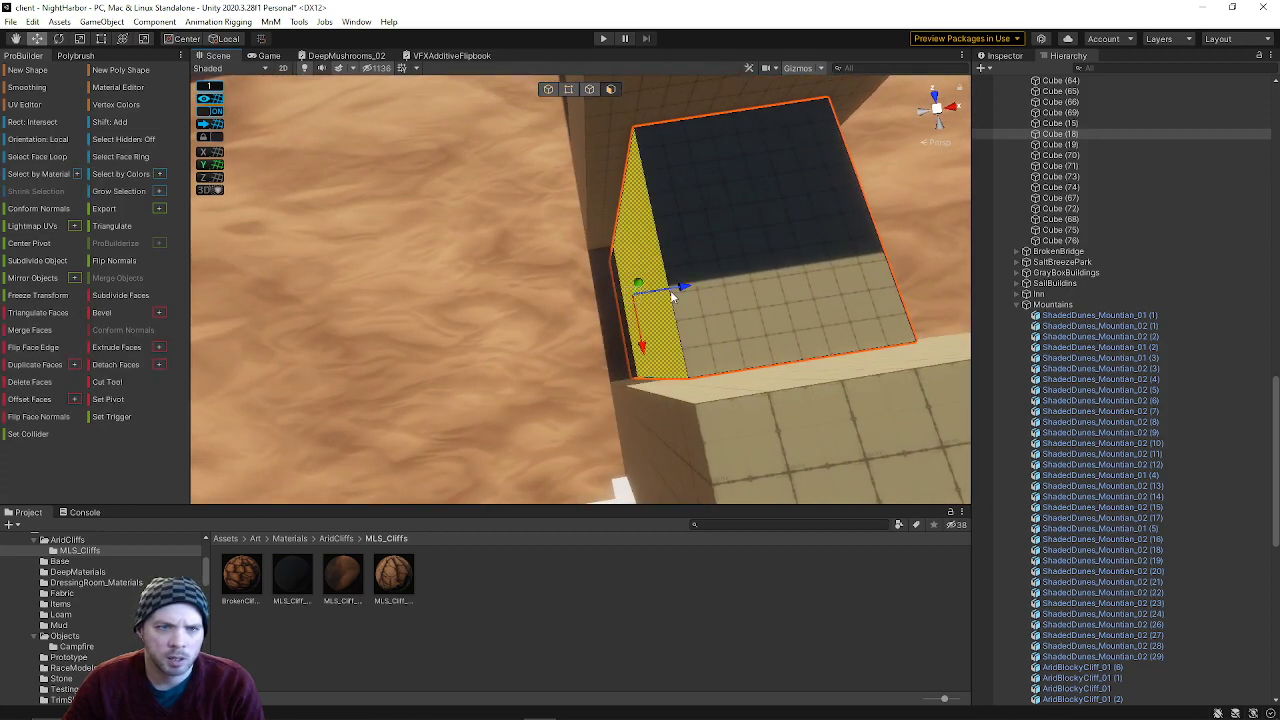
right_click_drag(698, 286, 565, 299)
key("ctrl+z")
left_click(589, 299)
left_click(583, 305)
left_click(567, 318)
left_click(569, 294)
left_click_drag(638, 321, 645, 322)
key("ctrl+z")
key("ctrl+z")
key("ctrl+z")
key("ctrl+z")
key("ctrl+z")
left_click_drag(534, 295, 571, 289, "alt")
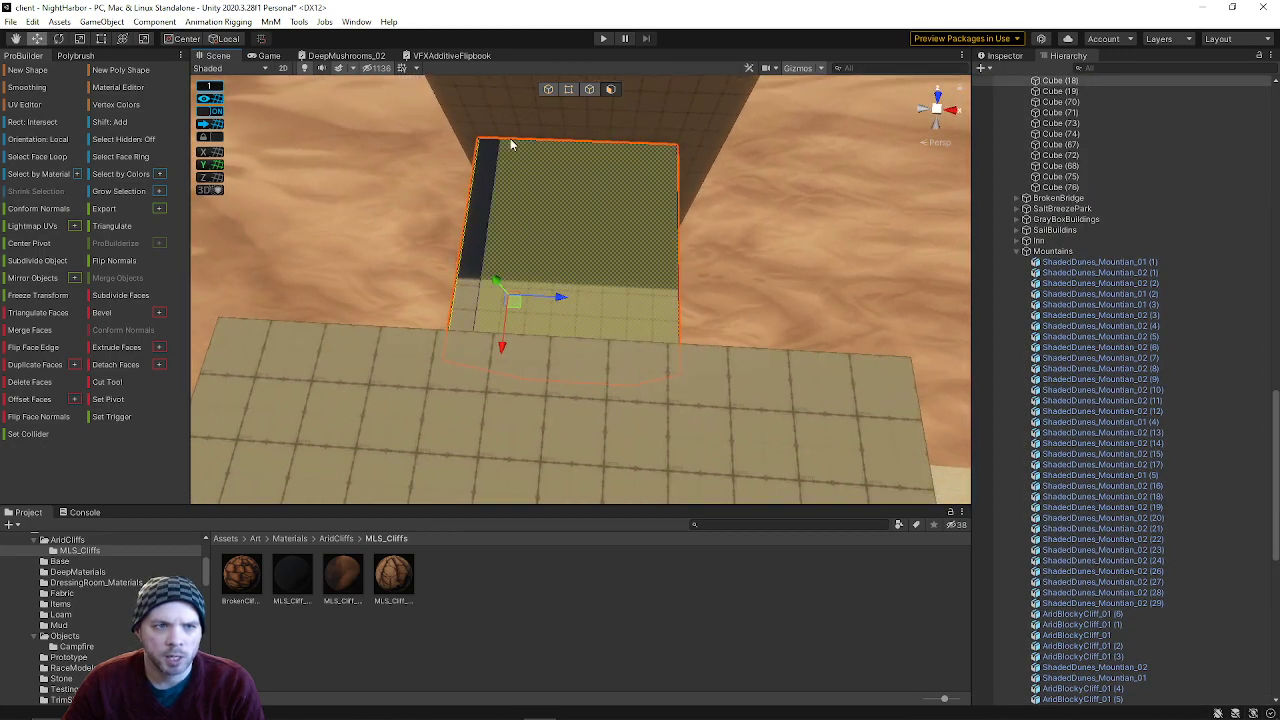
left_click_drag(507, 229, 526, 227, "alt")
key("ctrl+z")
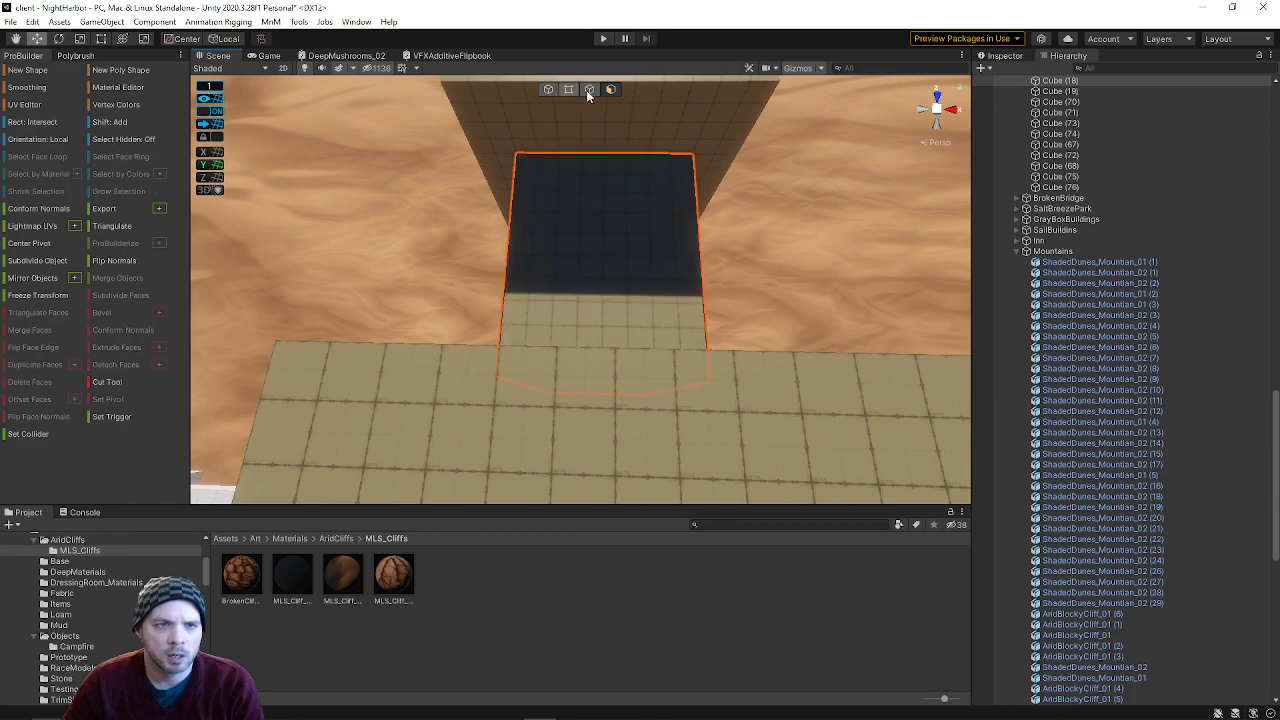
- Insert two lengthwise edge loops across the top of Cube (18), placing one near each outer edge
left_click(586, 90)
left_click(568, 162)
left_click(124, 347)
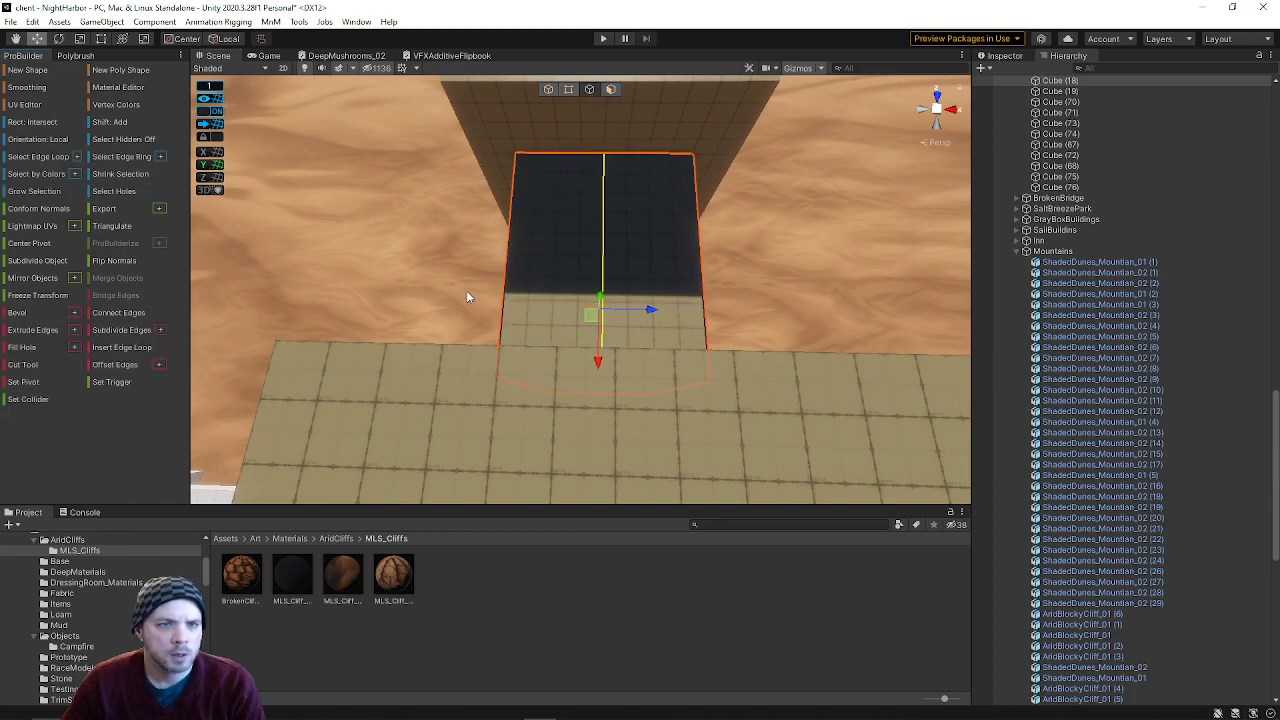
left_click_drag(642, 310, 564, 310)
left_click(648, 164)
key("alt+u")
left_click_drag(661, 311, 698, 318)
right_click_drag(668, 325, 628, 286)
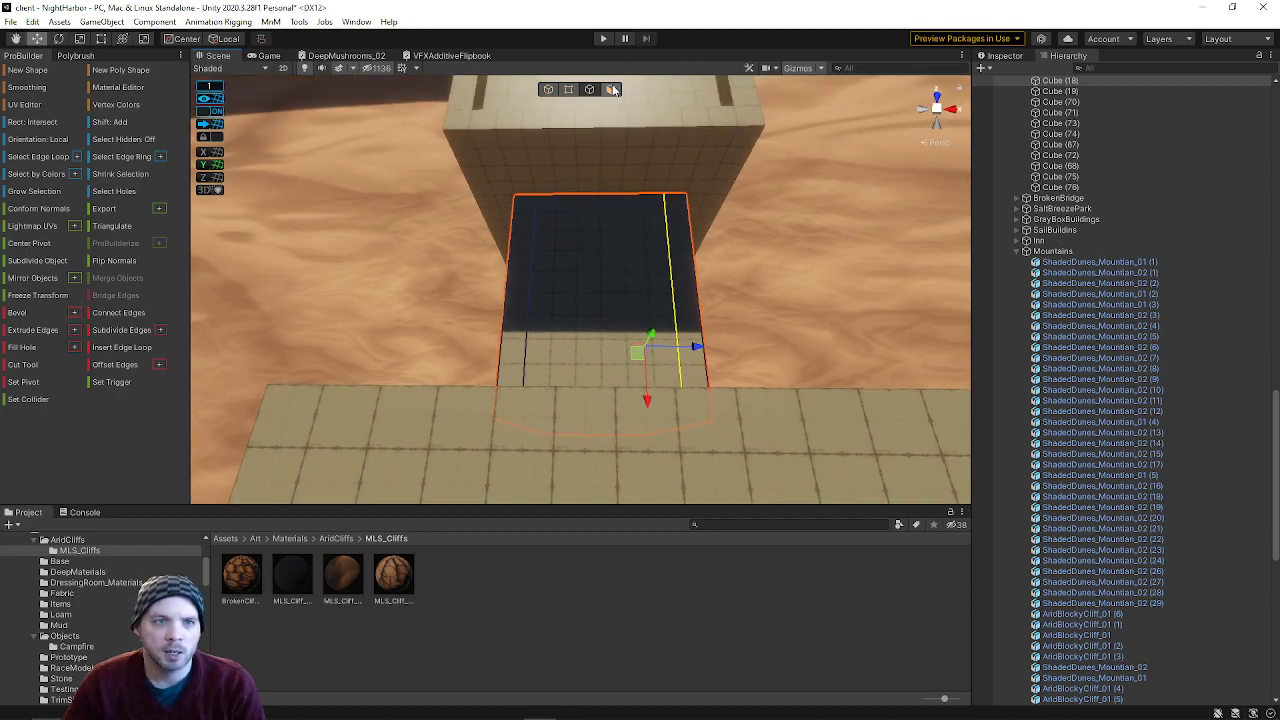
- Extrude the two narrow outer top faces of Cube (18) slightly upward as parapets
left_click(612, 89)
left_click(524, 250)
left_click(680, 268, "shift")
left_click_drag(603, 282, 604, 268, "shift")
right_click_drag(631, 286, 401, 346)
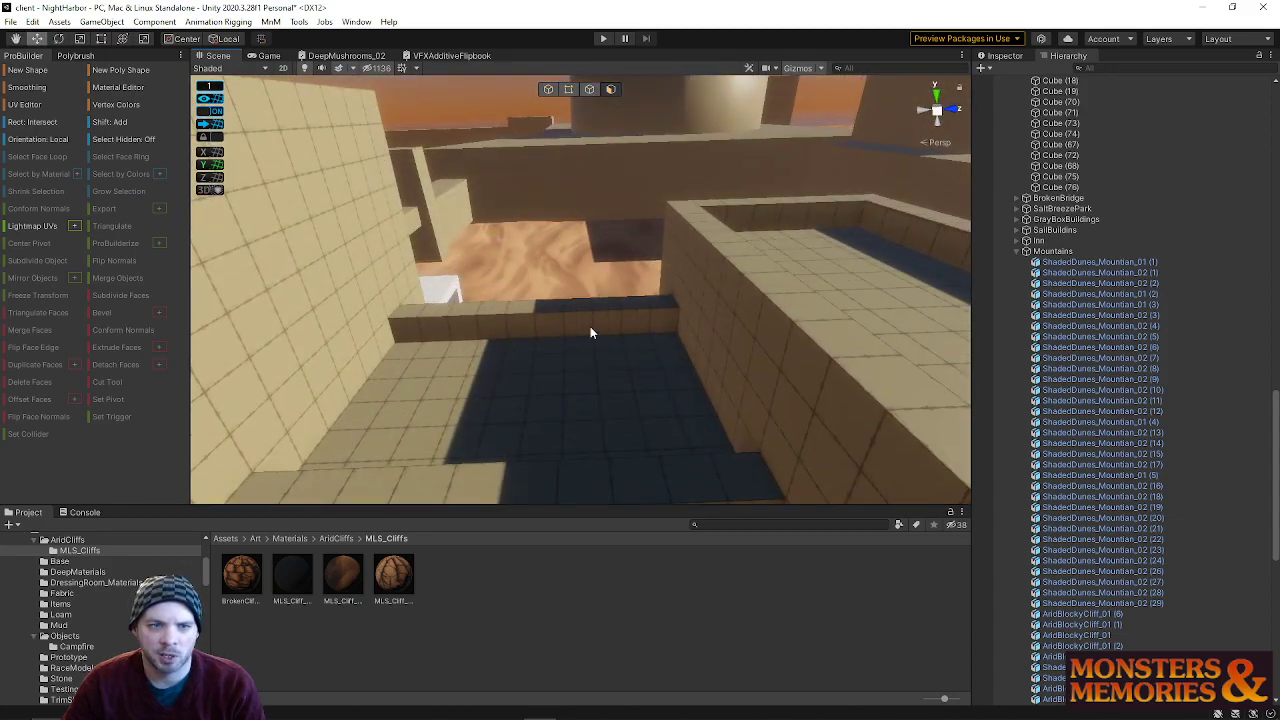
- Delete the plain infill block Cube (19) and move the parapeted Cube (18) into its place beside gate post Cube (65)
right_click_drag(479, 347, 590, 380)
left_click(548, 89)
right_click_drag(500, 310, 456, 348)
left_click(448, 354)
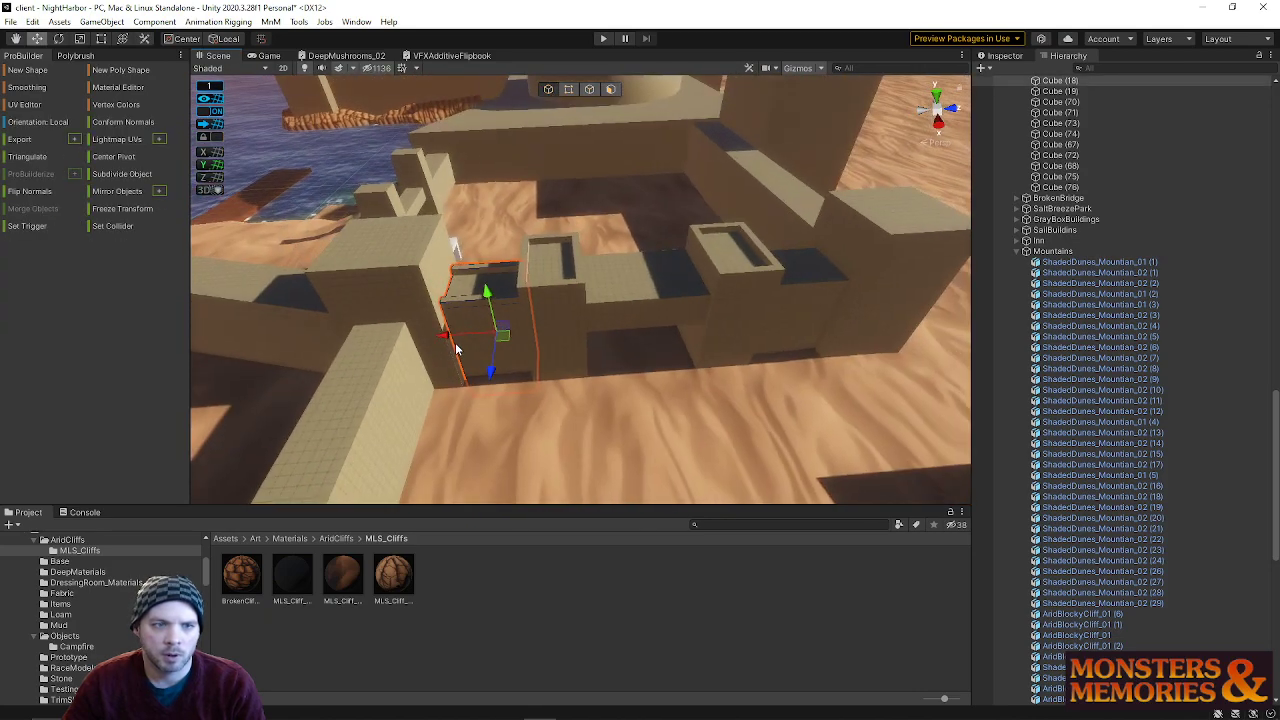
left_click(820, 300)
left_click(614, 334)
left_click(489, 341)
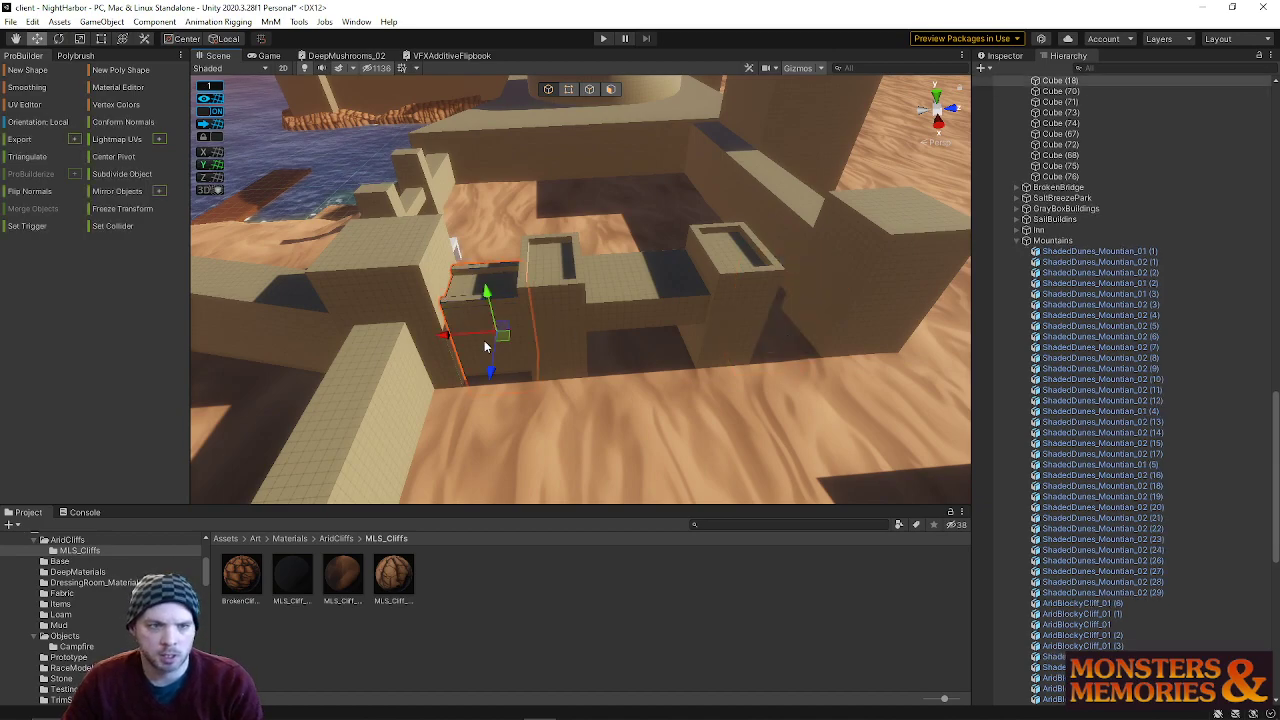
left_click(572, 332)
left_click(750, 332)
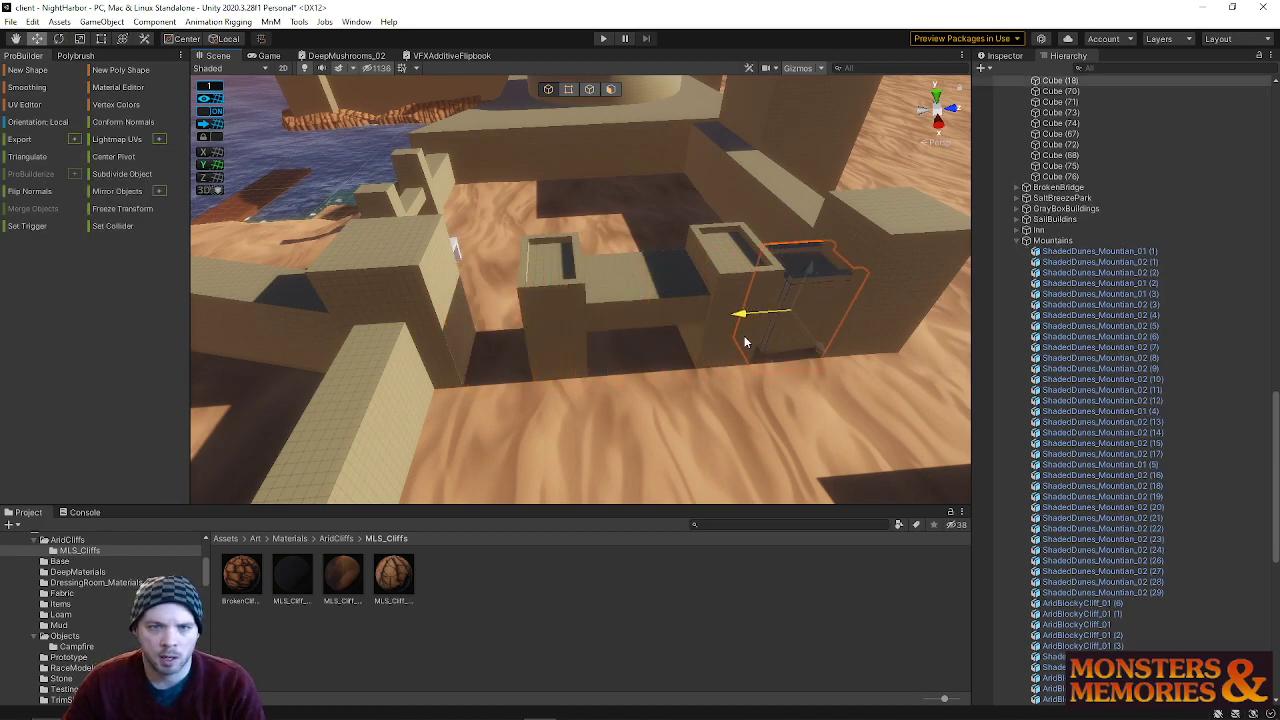
right_click_drag(742, 330, 574, 318)
left_click(572, 324)
key("Delete")
- Duplicate the parapeted infill block Cube (18) and move the copy out past the outer end block
left_click(433, 281)
right_click_drag(430, 297, 495, 290)
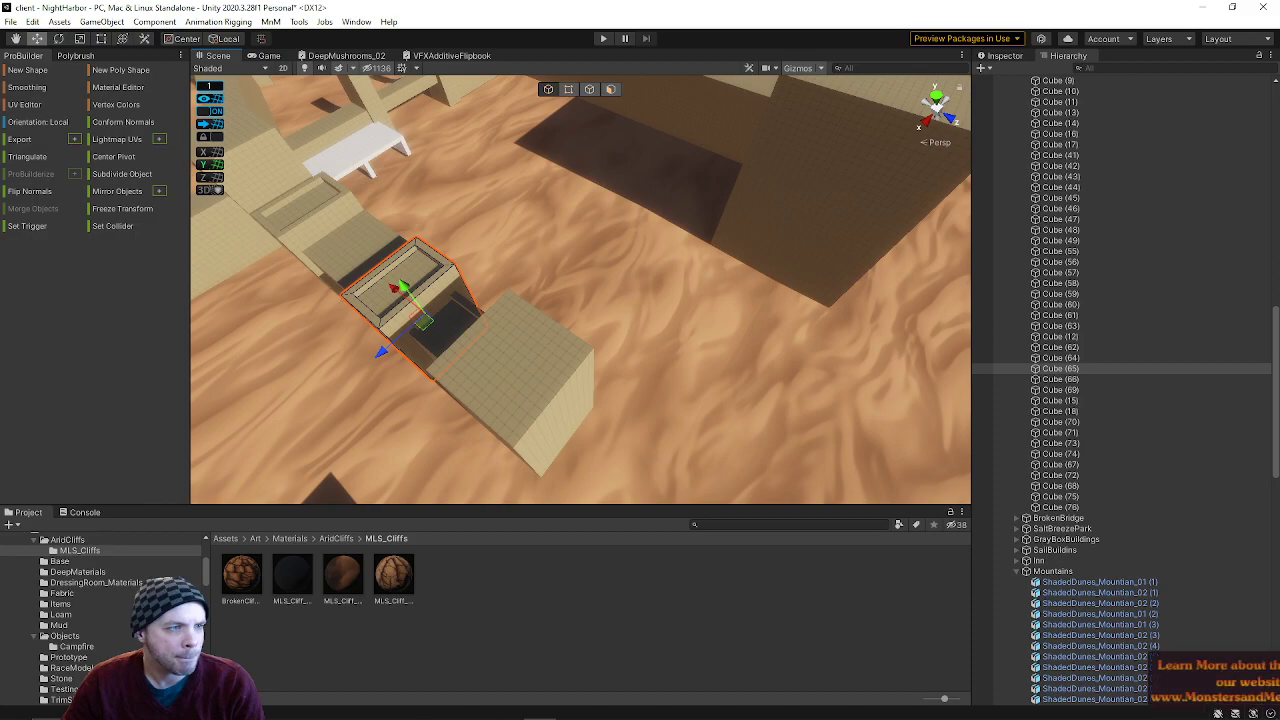
right_click_drag(370, 348, 392, 346)
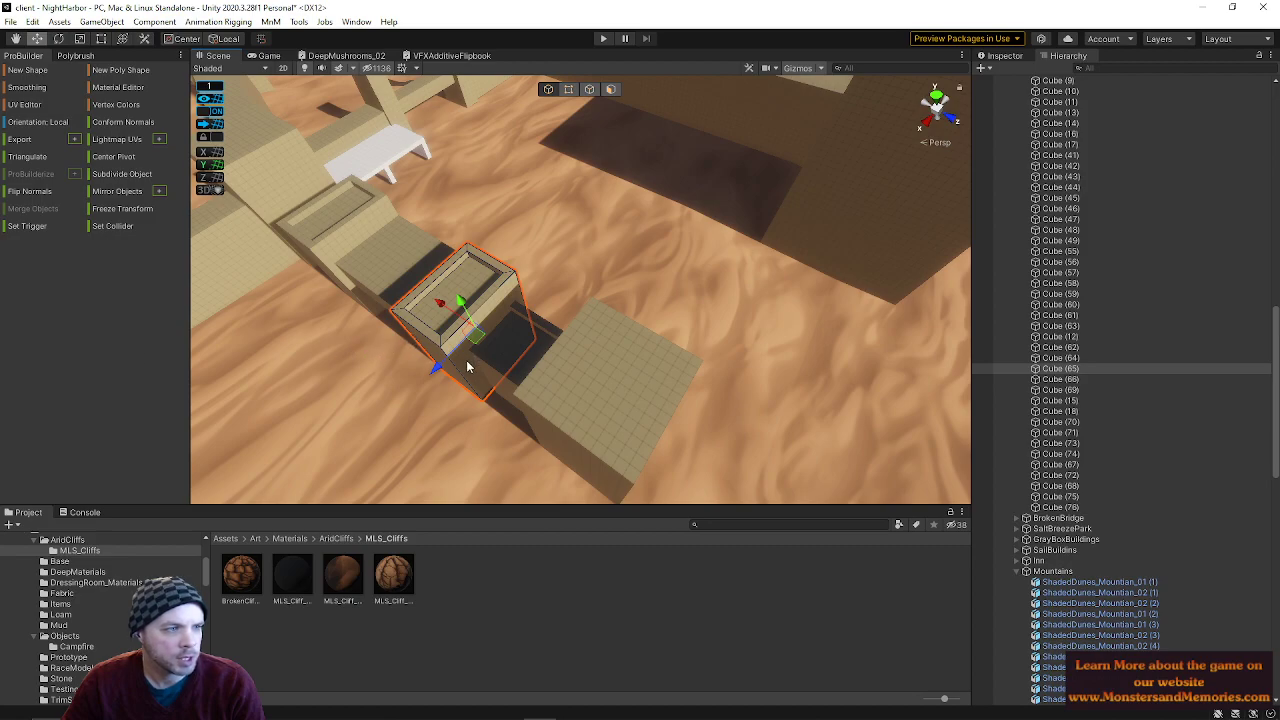
left_click(521, 388)
right_click_drag(521, 388, 529, 400)
key("ctrl+d")
left_click_drag(512, 338, 886, 447)
- Turn the copied block, Cube (19), by setting its Y rotation to 0
key("e")
right_click_drag(894, 353, 652, 398)
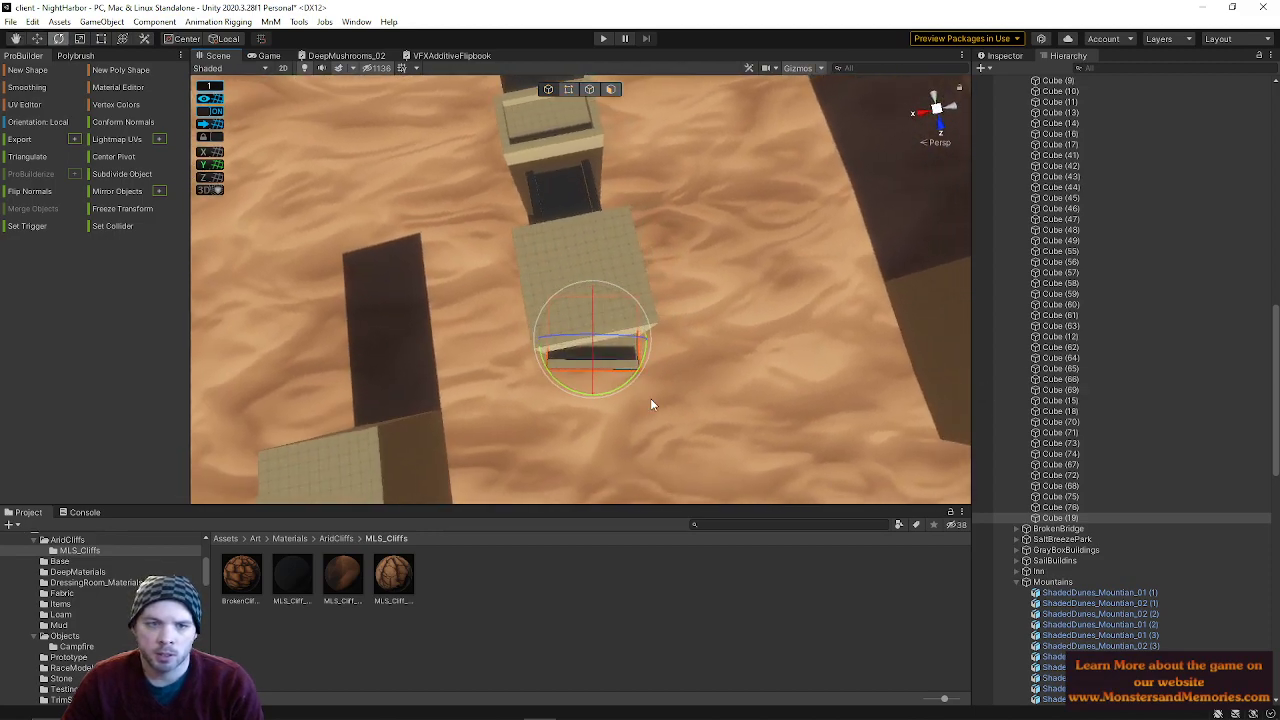
key("w")
left_click(1010, 57)
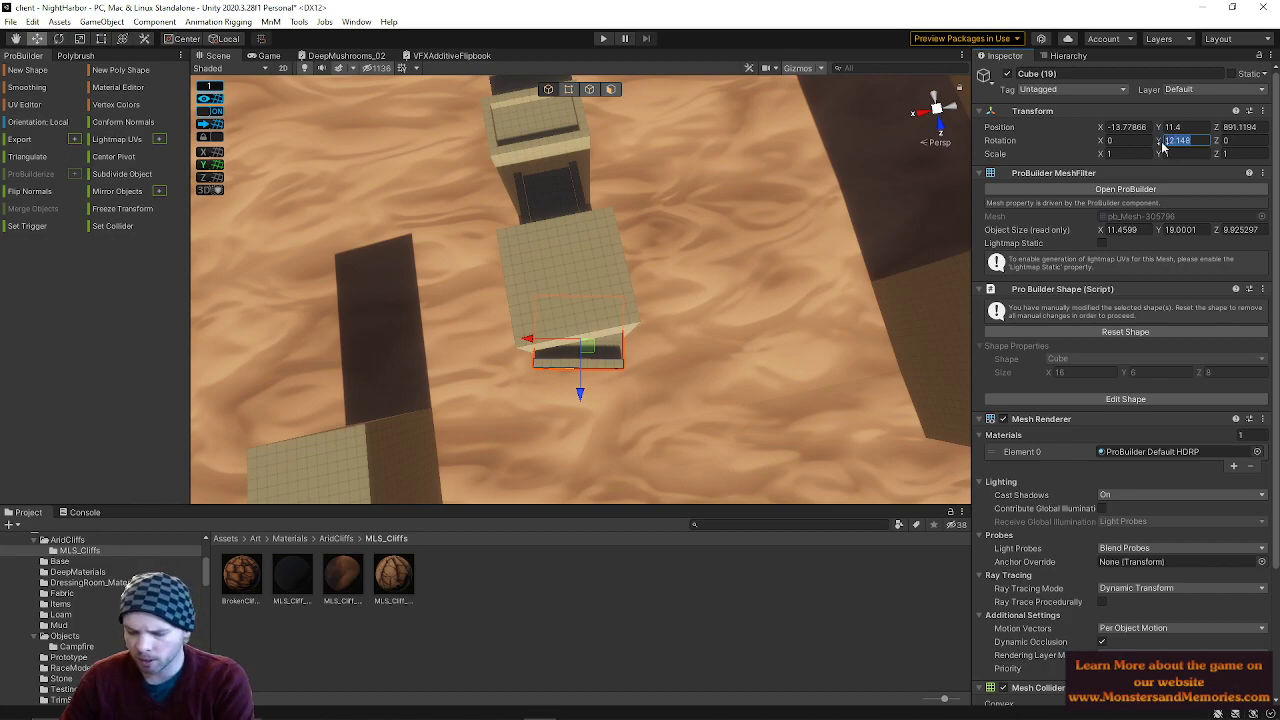
type("0")
- Move the copied block Cube (19) to Z 877.8, against the side of the outer end block
left_click_drag(600, 451, 580, 358)
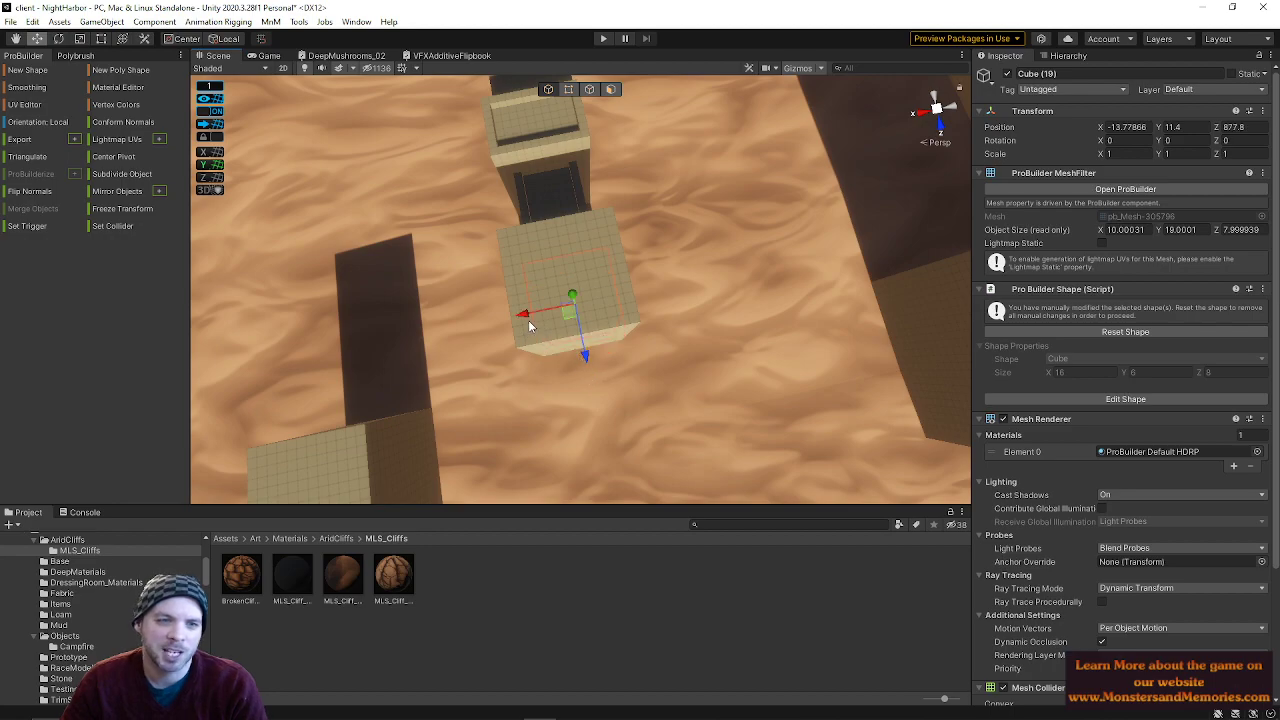
left_click_drag(527, 315, 598, 302)
right_click_drag(598, 302, 402, 292)
key("w")
left_click_drag(566, 257, 566, 263)
right_click_drag(566, 263, 660, 63)
- Stretch Cube (19) by its end face into a parapeted wall about 67 units long
left_click(611, 90)
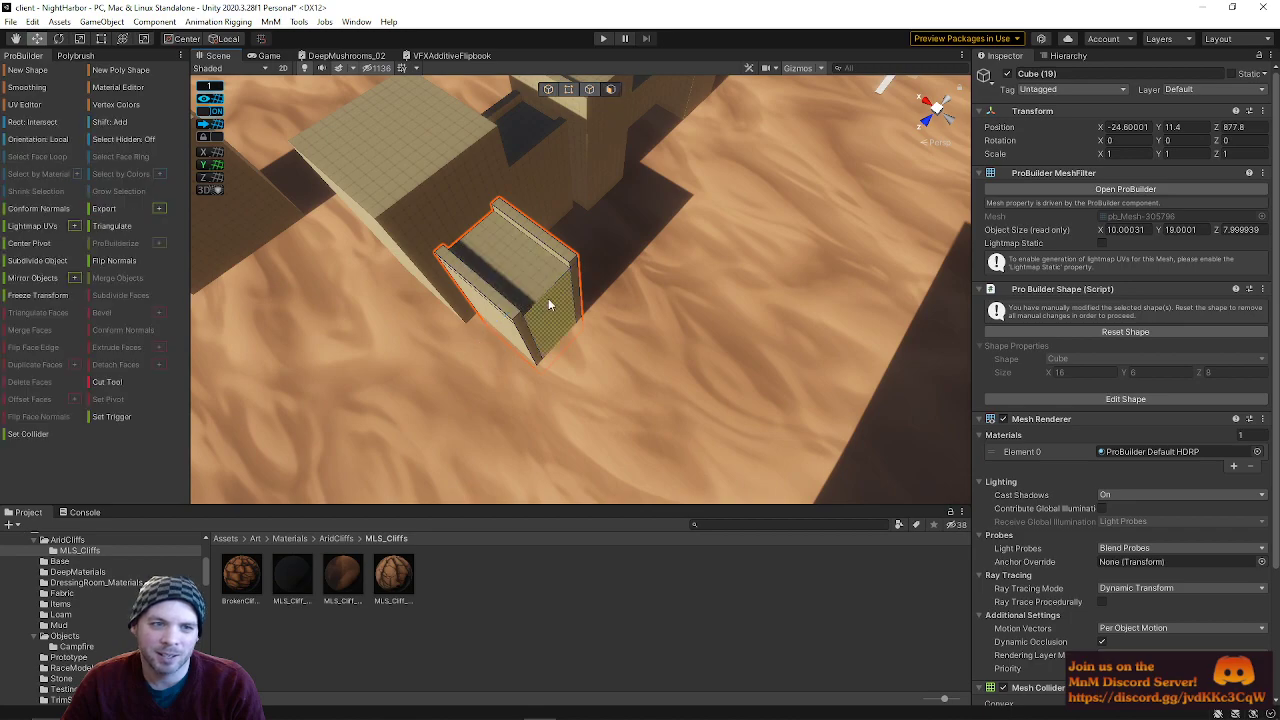
left_click(575, 285)
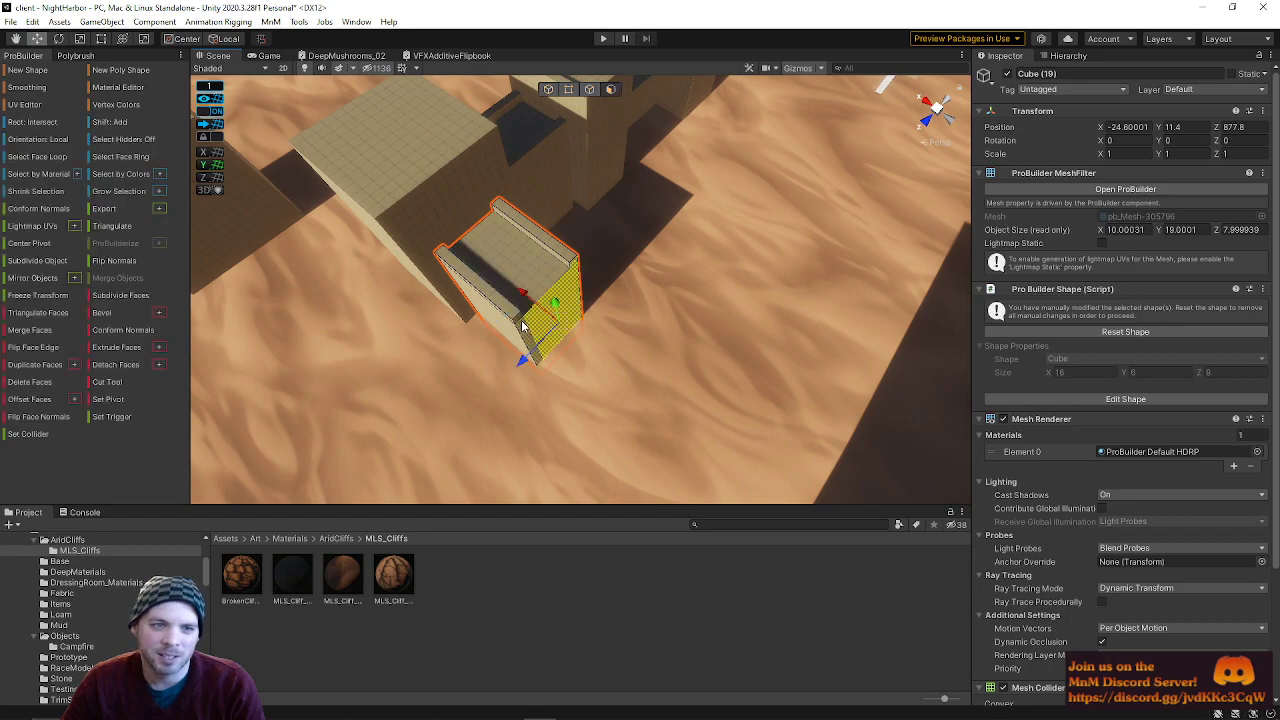
left_click_drag(520, 300, 669, 294)
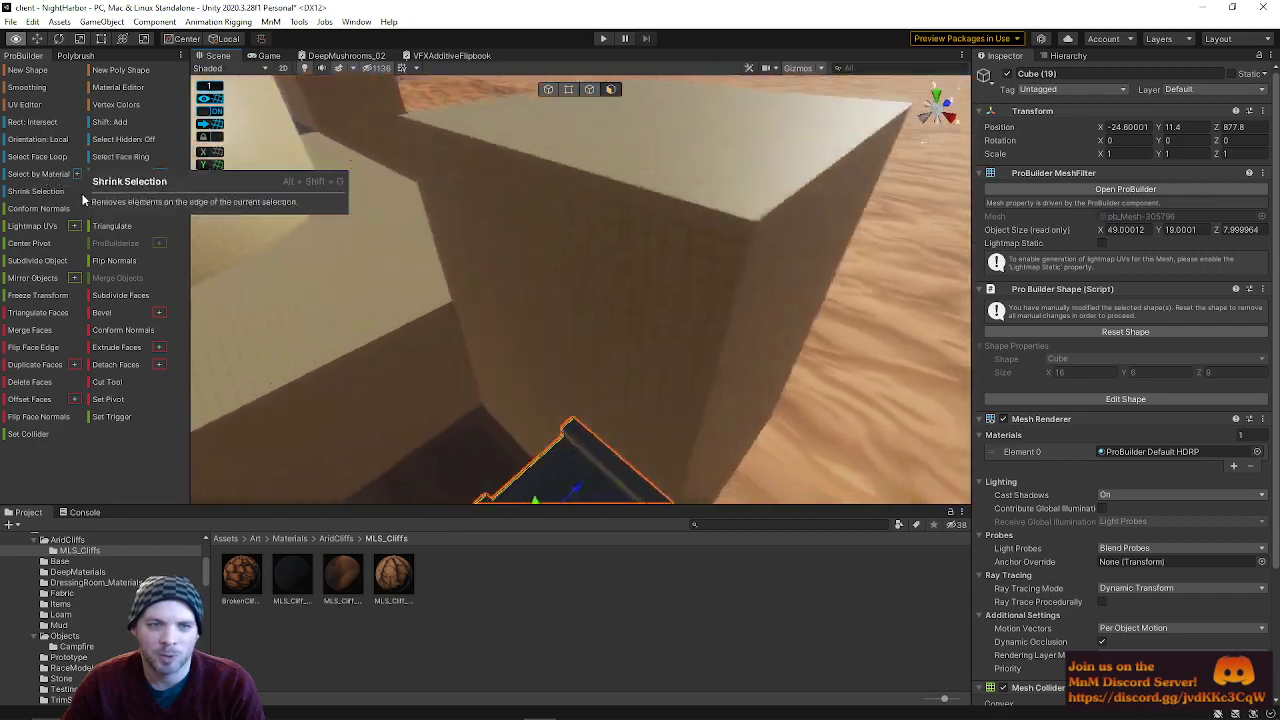
left_click_drag(84, 200, 251, 266, "alt")
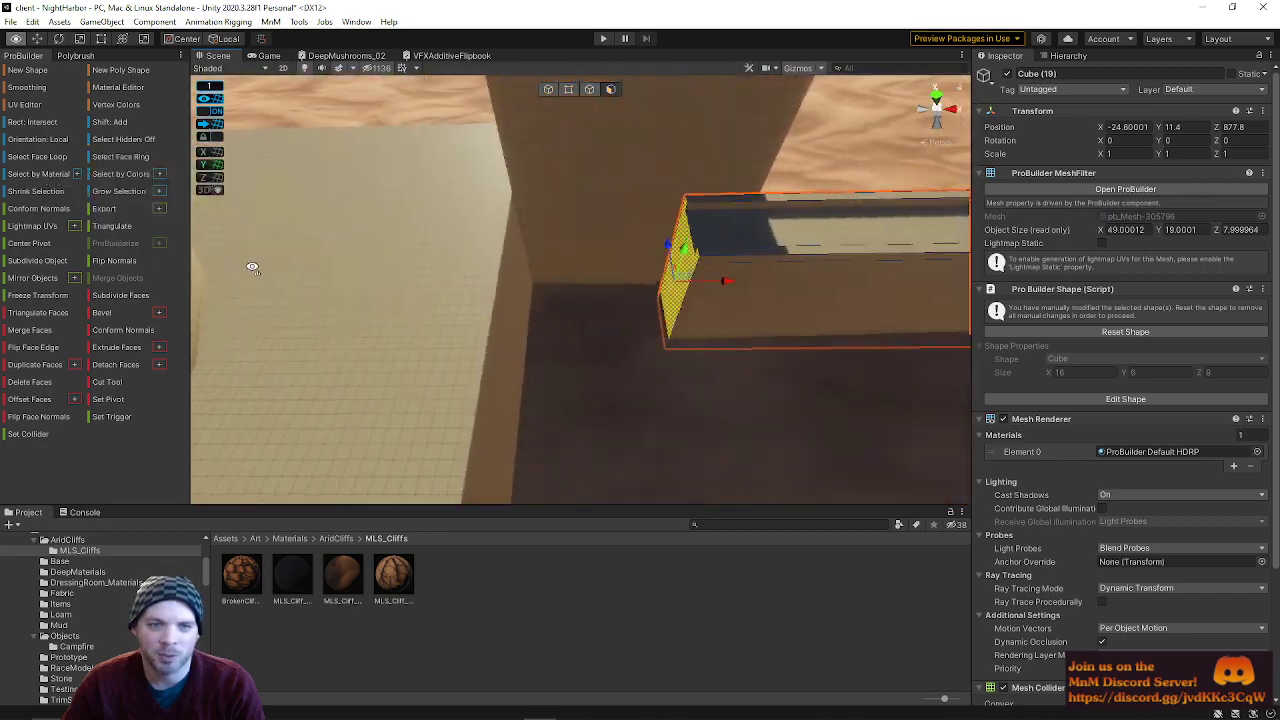
left_click_drag(731, 287, 731, 152)
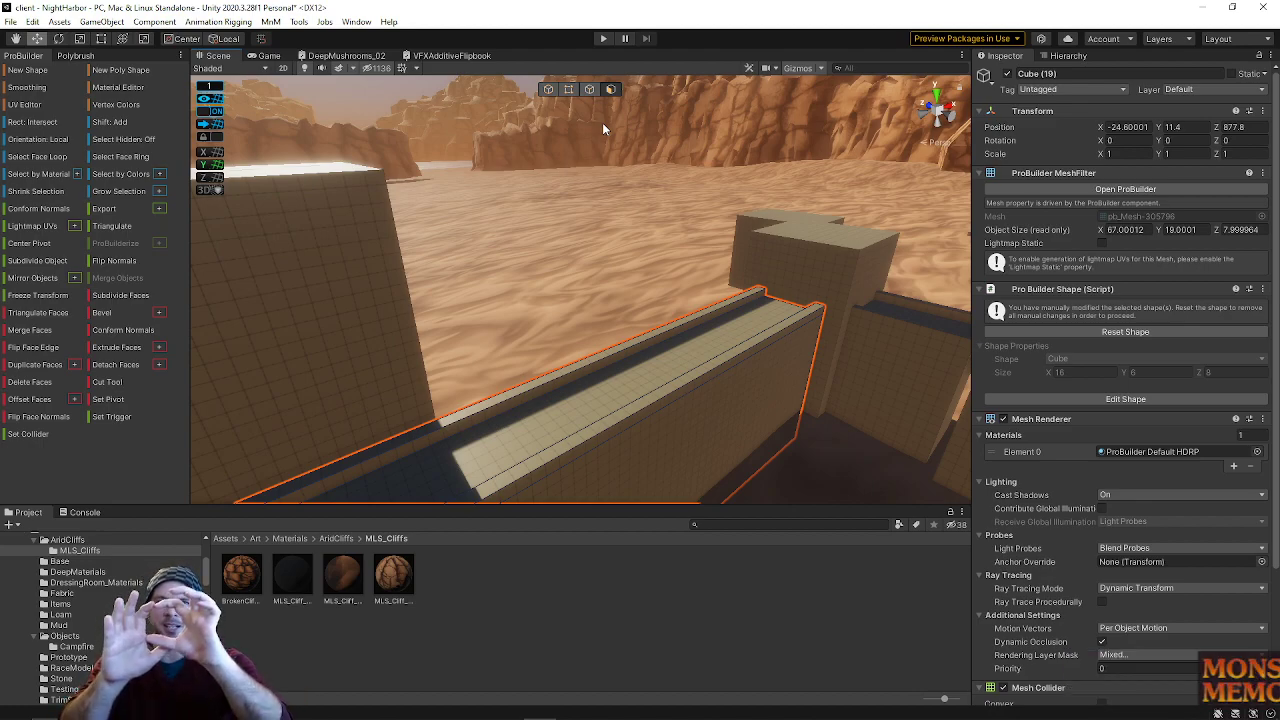
- Examine the long parapeted wall, the outer end block and the infill Cube (18) beside the gate post
key("alt")
left_click_drag(452, 166, 616, 206, "alt")
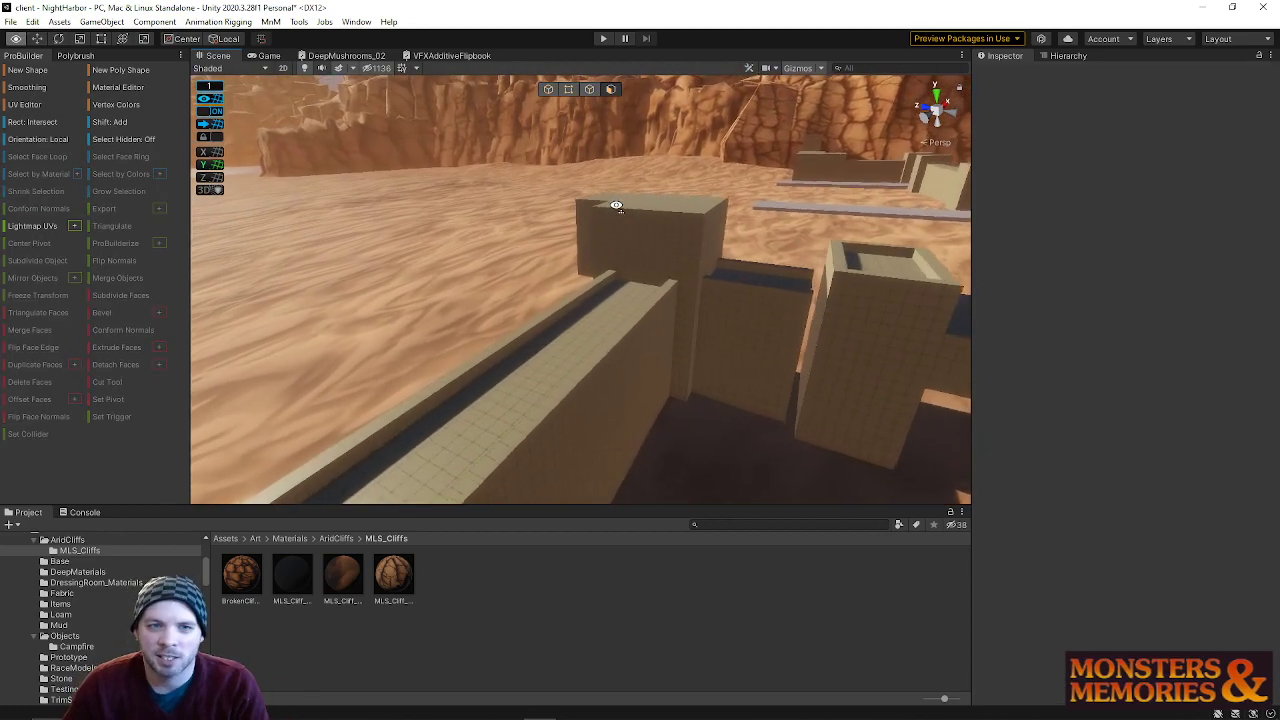
scroll(616, 206, "up", 1)
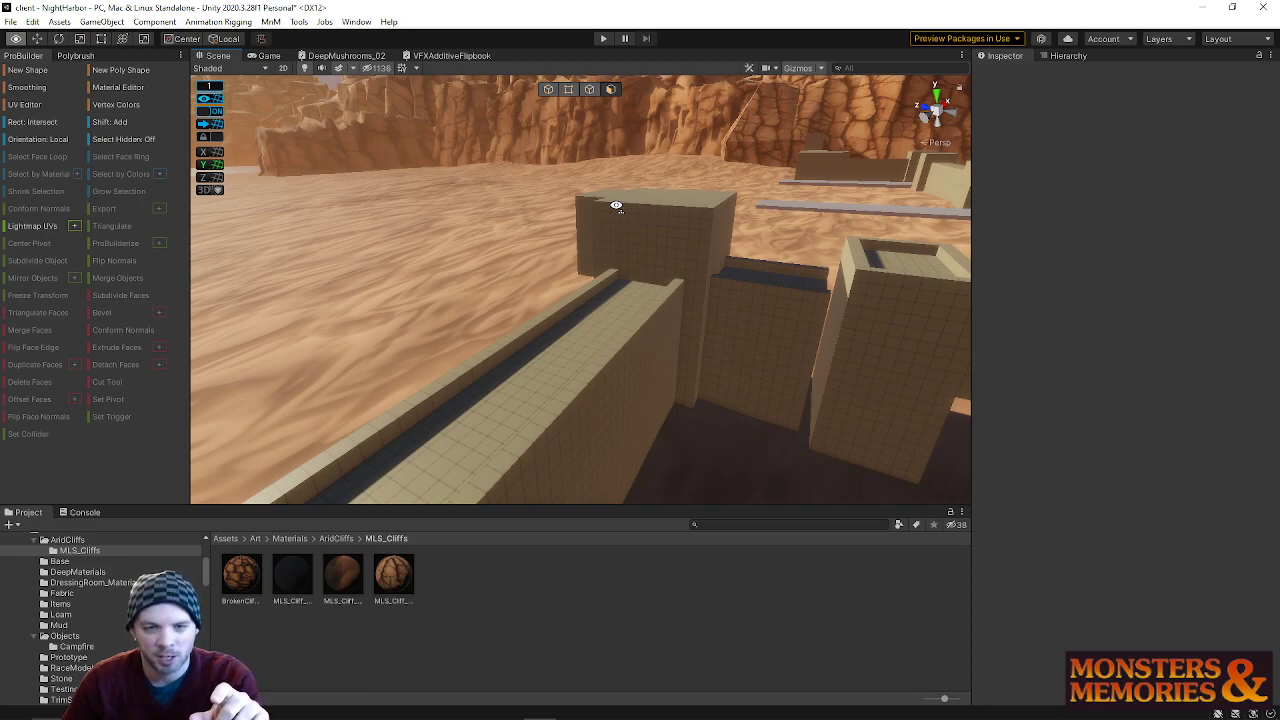
key("s")
right_click_drag(616, 205, 682, 250)
key("w")
key("d")
left_click(646, 237)
right_click_drag(740, 198, 788, 197)
key("d")
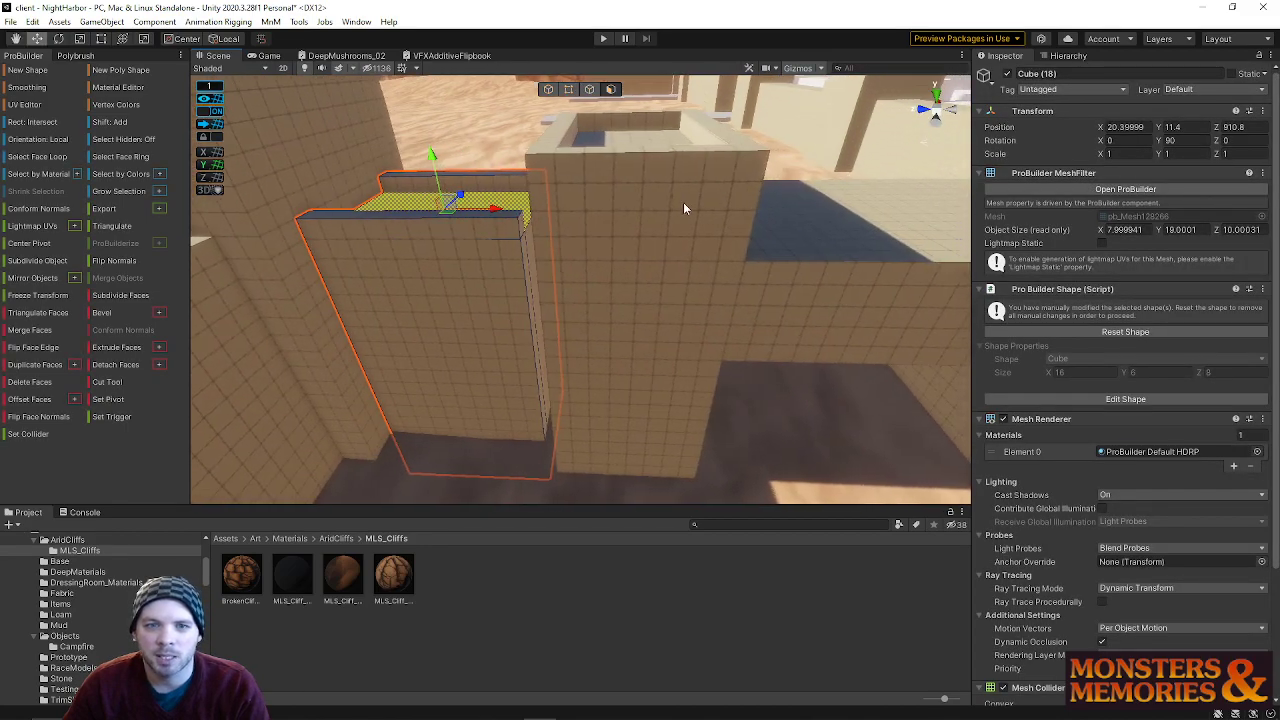
- Move the vertices at one end of the gate crossbeam Cube (66) slightly
left_click(682, 202)
left_click(548, 89)
left_click_drag(678, 288, 668, 294)
right_click_drag(723, 294, 717, 297)
key("d")
left_click(717, 297)
left_click(574, 90)
right_click_drag(691, 233, 678, 220)
key("d")
left_click_drag(574, 195, 711, 478)
left_click_drag(651, 294, 640, 294)
right_click_drag(637, 314, 1082, 347)
- Shift a side face of the gate crossbeam Cube (66) slightly and clear the selection
key("a")
key("d")
right_click_drag(723, 186, 564, 120)
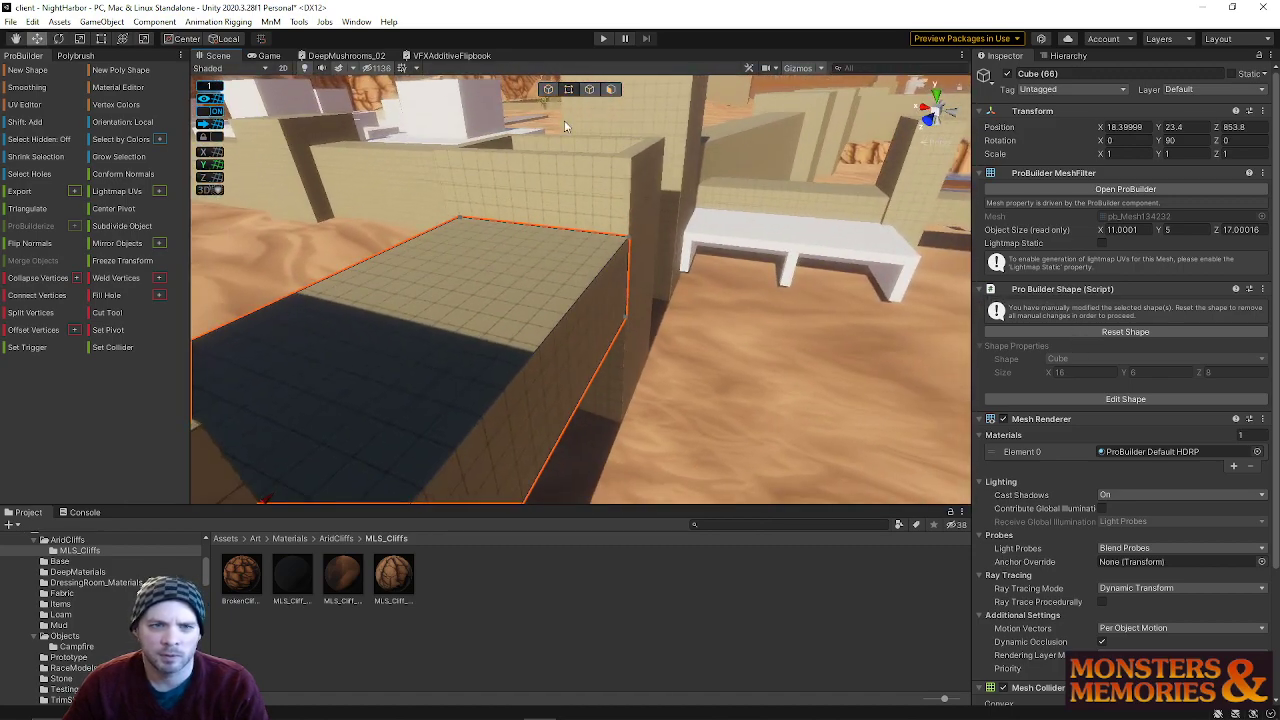
left_click(611, 91)
left_click(525, 365)
left_click_drag(517, 364, 502, 362)
right_click_drag(502, 362, 630, 362)
left_click(612, 247)
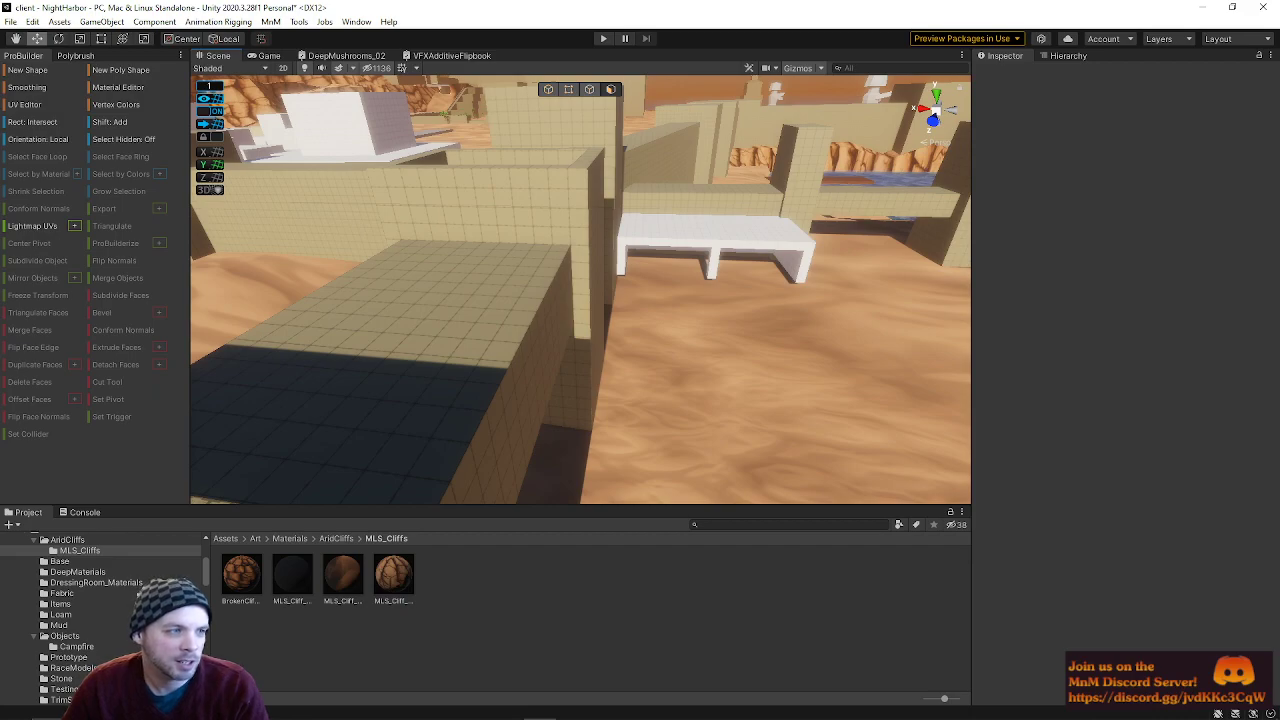
- Save the NightHarbor scene
key("d")
right_click_drag(453, 358, 654, 263)
key("a")
key("s")
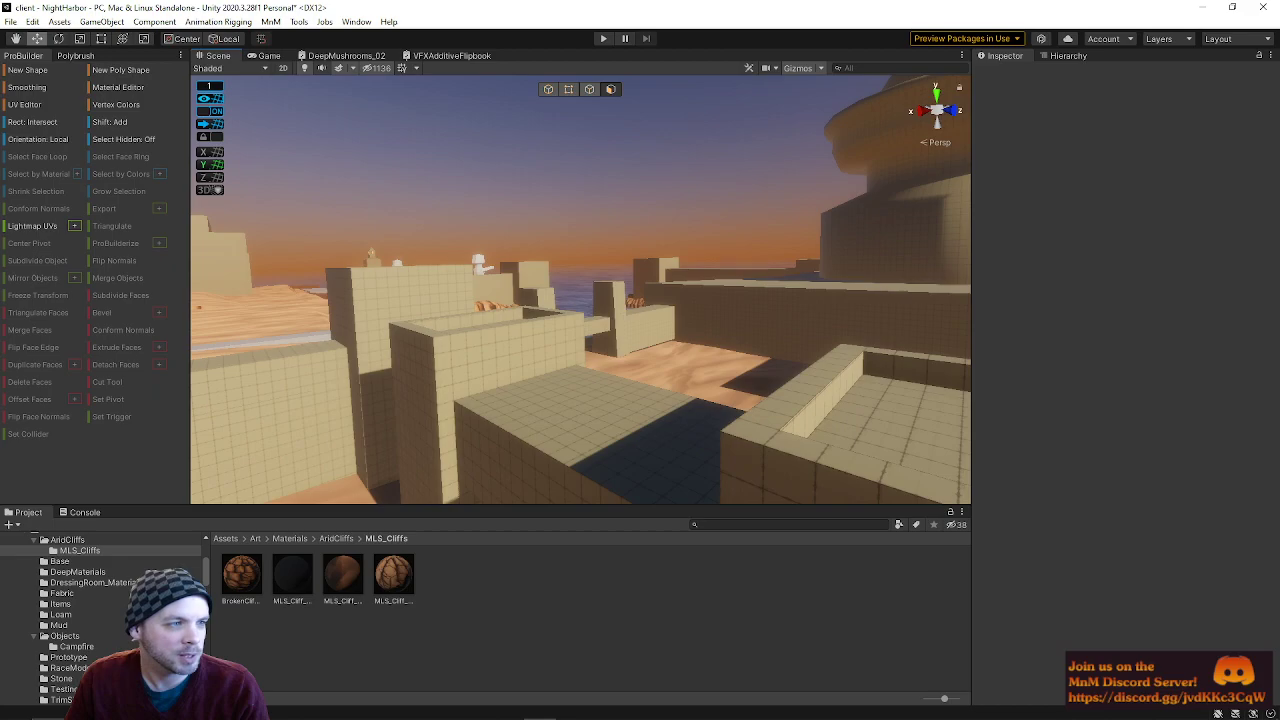
key("a")
right_click_drag(555, 257, 594, 262)
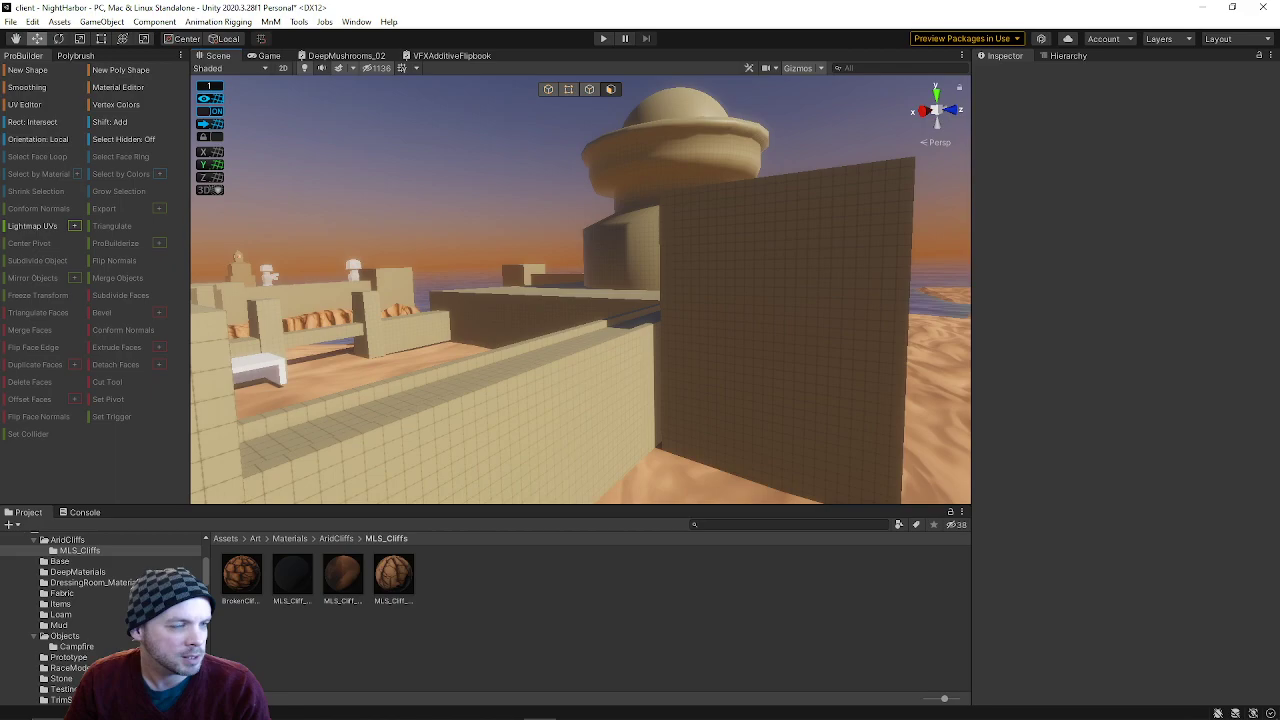
right_click_drag(490, 350, 265, 335)
left_click(8, 21)
left_click(40, 85)
- Find the RefImages group at the start of the scene hierarchy and make it visible in the scene
right_click_drag(661, 265, 789, 391)
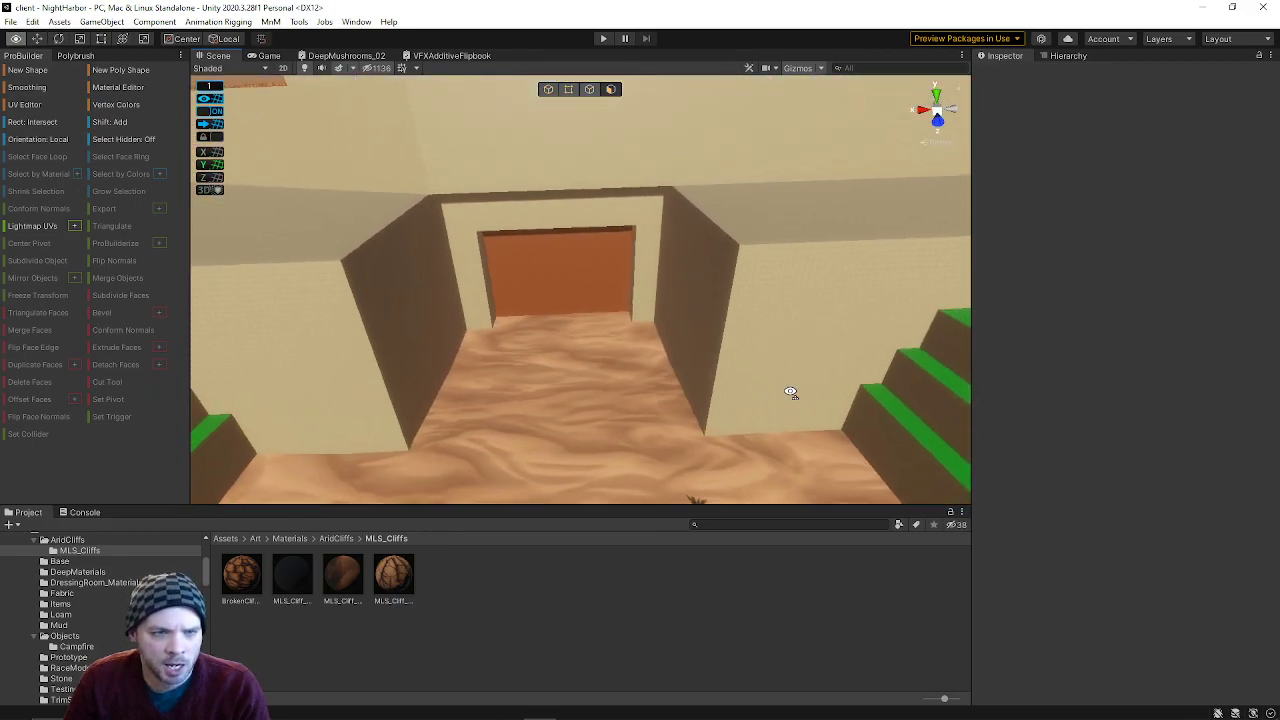
left_click(1060, 56)
scroll(1037, 530, "down", 3)
scroll(1035, 535, "up", 10)
scroll(1035, 540, "up", 5)
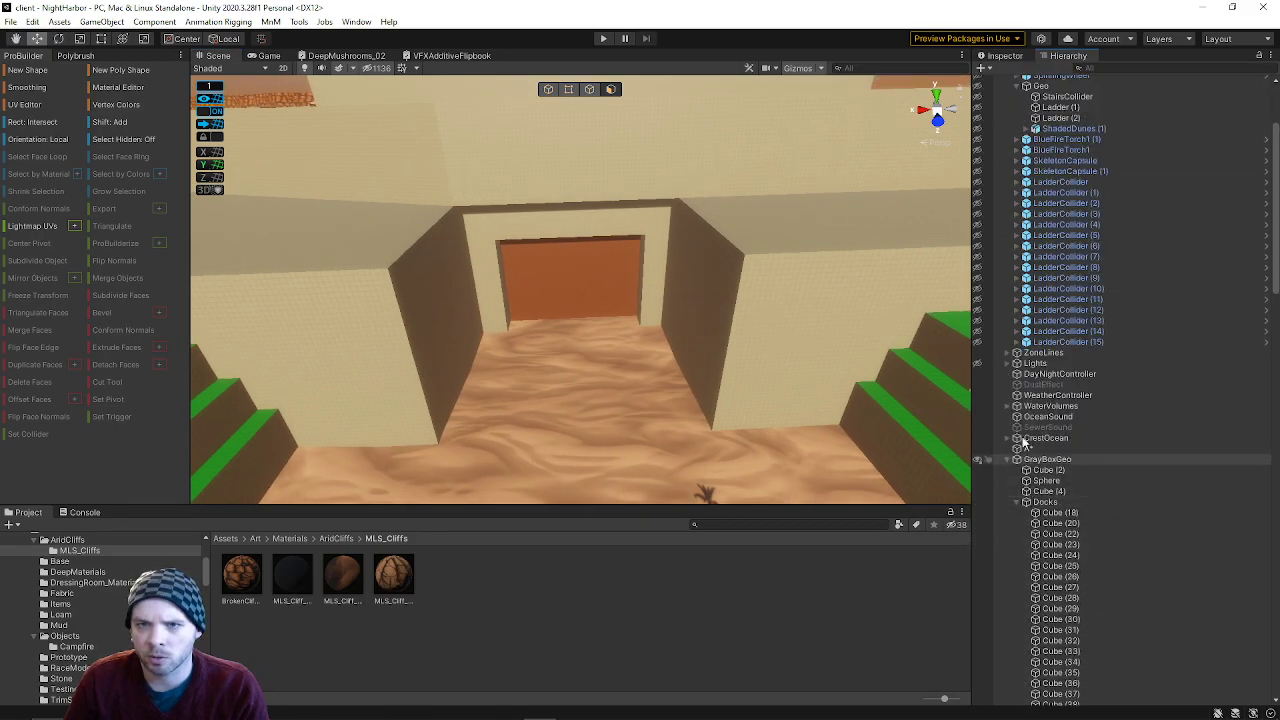
scroll(995, 297, "up", 5)
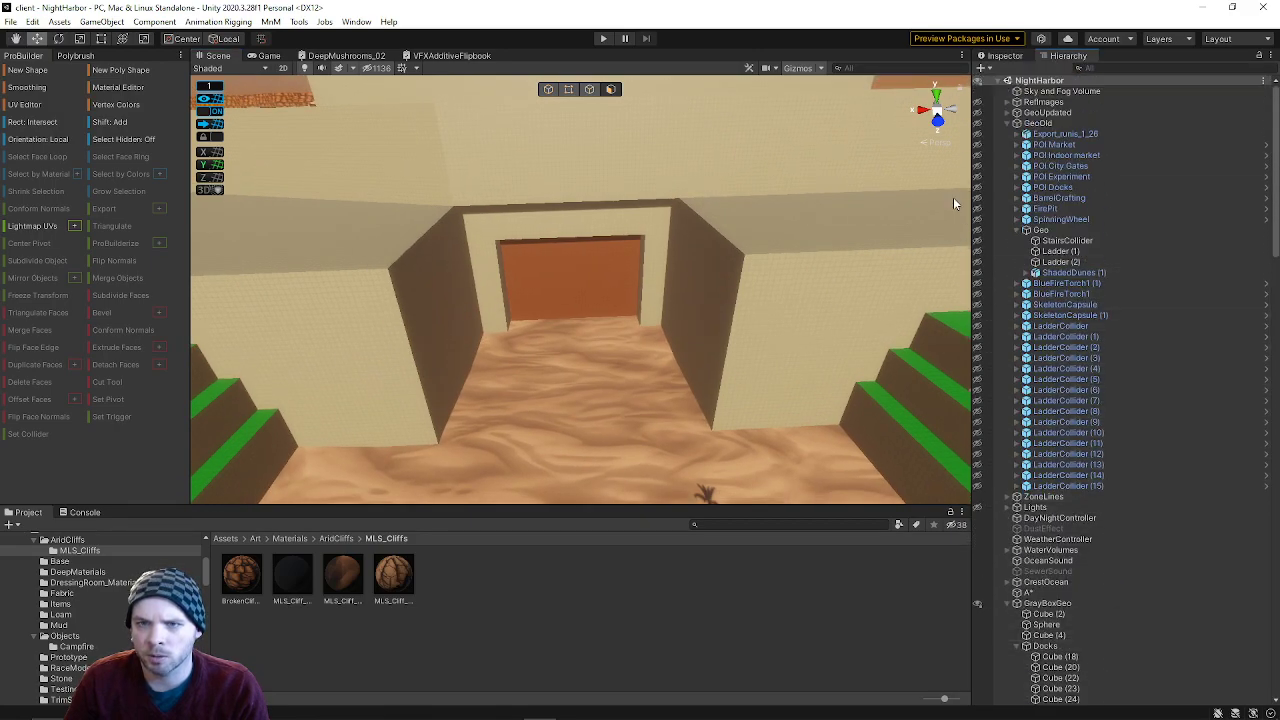
left_click(978, 102)
- Select the NHEastWestPlane reference image in object mode and reposition it over the terrain
mouse_move(745, 298)
right_mouse_down()
mouse_move(737, 254)
mouse_move(663, 263)
mouse_move(630, 190)
right_mouse_up()
key("s")
left_click(630, 191)
mouse_move(682, 252)
right_mouse_down()
mouse_move(666, 271)
mouse_move(631, 251)
right_mouse_up()
left_click(548, 89)
mouse_move(700, 285)
right_mouse_down()
mouse_move(666, 309)
mouse_move(670, 272)
mouse_move(740, 282)
mouse_move(700, 300)
mouse_move(220, 357)
mouse_move(530, 320)
mouse_move(534, 308)
right_mouse_up()
key("s")
key("w")
key("s")
mouse_move(626, 269)
left_mouse_down()
mouse_move(466, 322)
mouse_move(757, 218)
mouse_move(602, 293)
mouse_move(758, 229)
mouse_move(700, 246)
left_mouse_up()
mouse_move(639, 262)
right_mouse_down()
mouse_move(737, 225)
mouse_move(791, 240)
mouse_move(839, 277)
right_mouse_up()
left_click_drag(839, 277, 663, 251)
- Hide the RefImages group in the scene
mouse_move(690, 300)
right_mouse_down()
mouse_move(760, 423)
mouse_move(650, 442)
mouse_move(405, 444)
right_mouse_up()
key("w")
right_click_drag(589, 318, 540, 224)
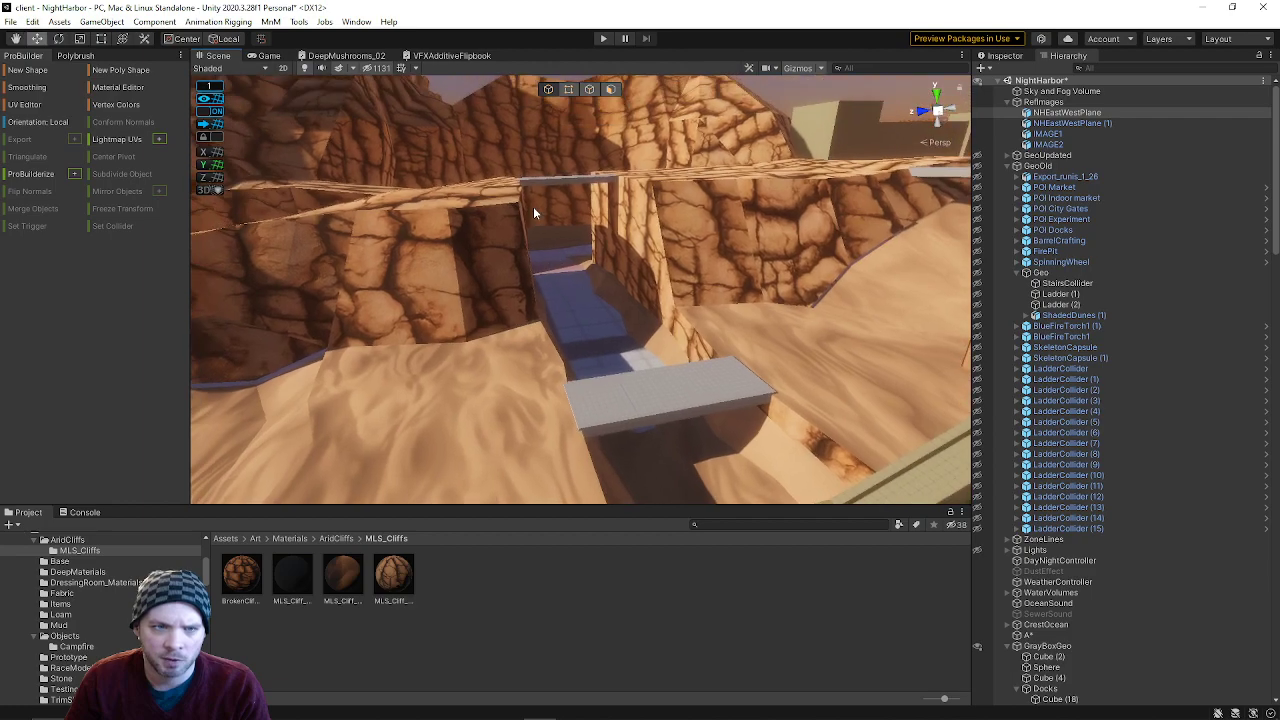
left_click(977, 102)
- Examine the cliff mesh Cube (4) around the canyon and the flat bridges crossing it
right_click_drag(656, 422, 811, 245)
key("w")
left_click(732, 273)
right_click_drag(727, 244, 531, 328)
right_click_drag(685, 313, 594, 336)
right_click_drag(574, 165, 388, 196)
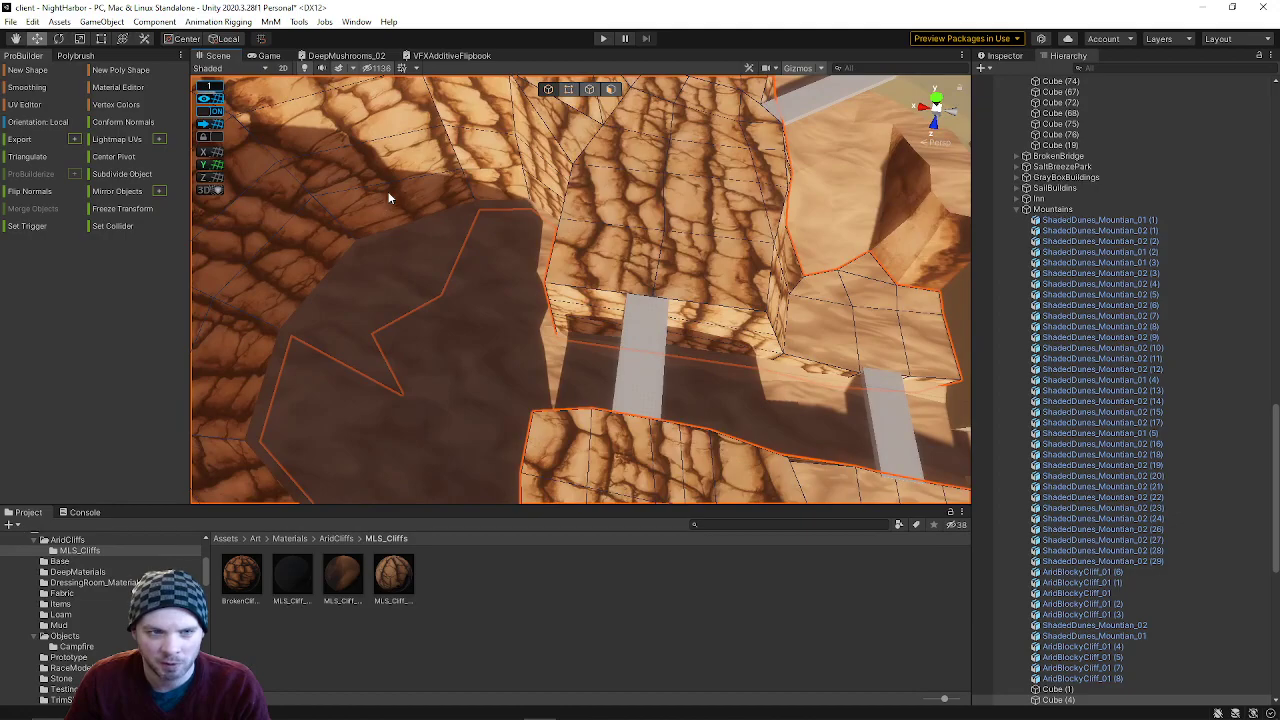
right_click_drag(494, 368, 853, 543)
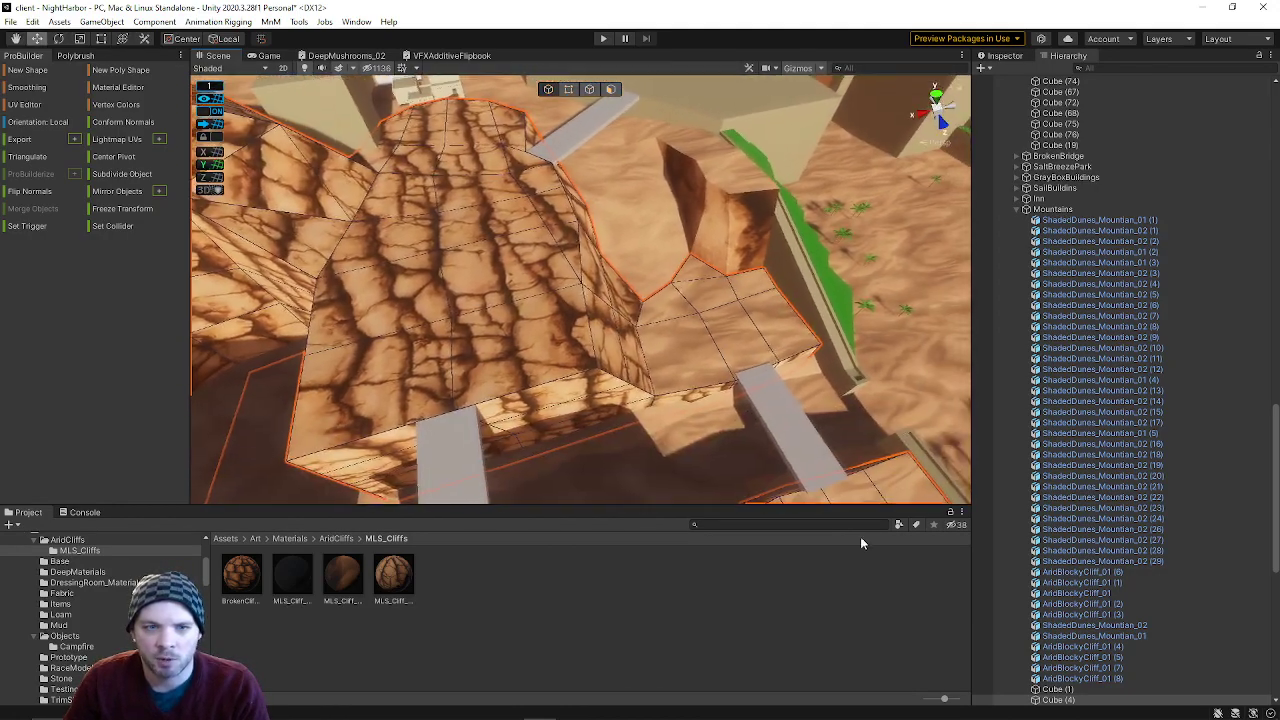
- Inset the face of the Temple's lower terrace beside the bridge and sink it to form a recessed floor with a raised rim
right_click_drag(637, 385, 675, 197)
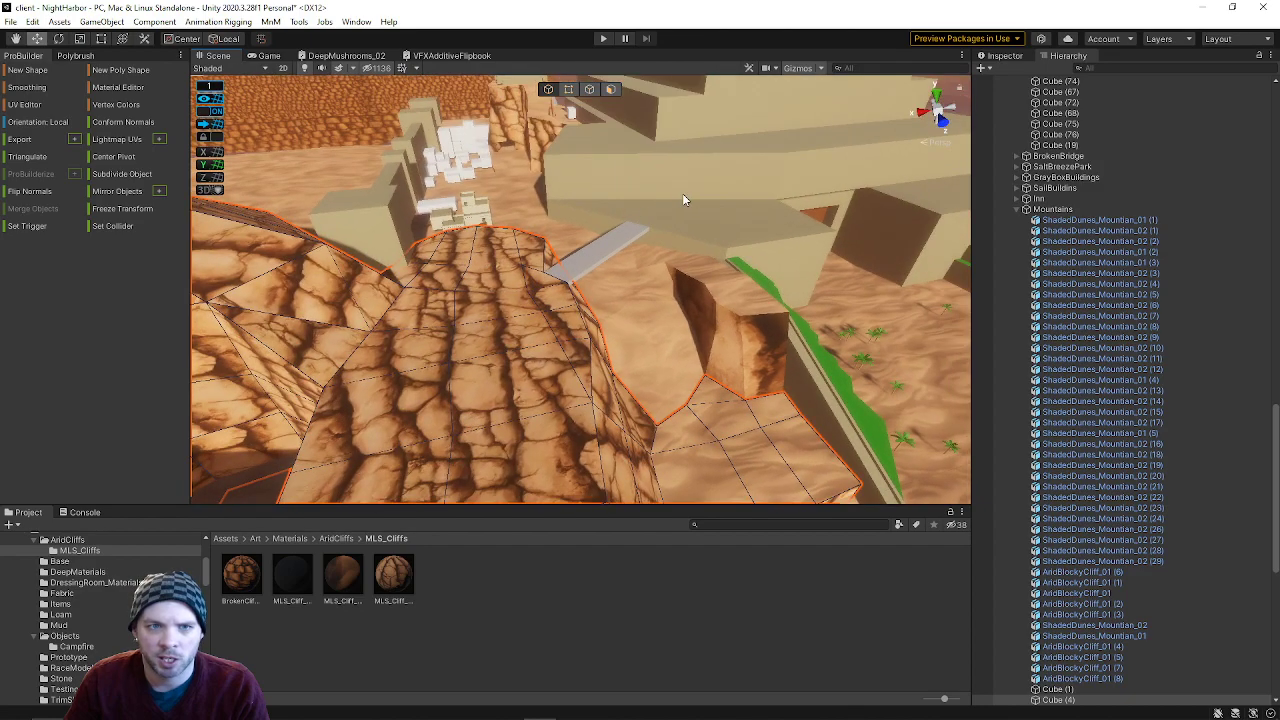
right_click_drag(744, 220, 744, 331)
left_click(705, 337)
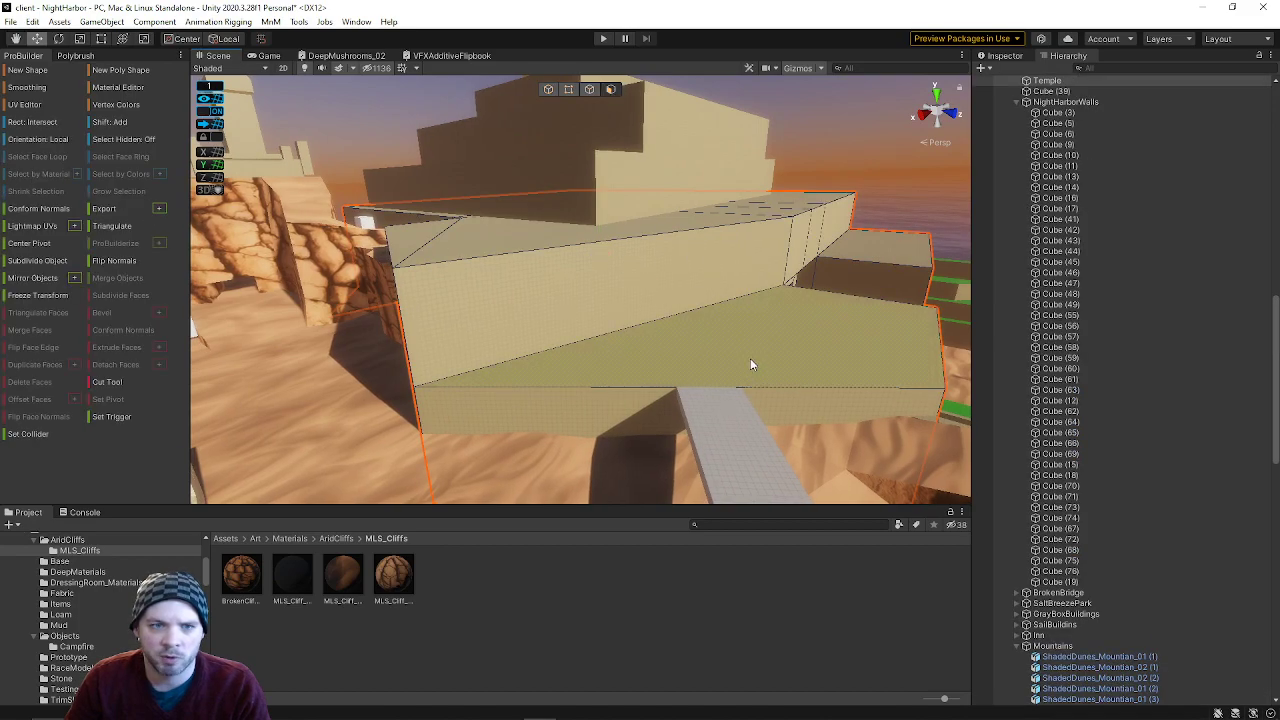
key("r")
left_click(733, 347)
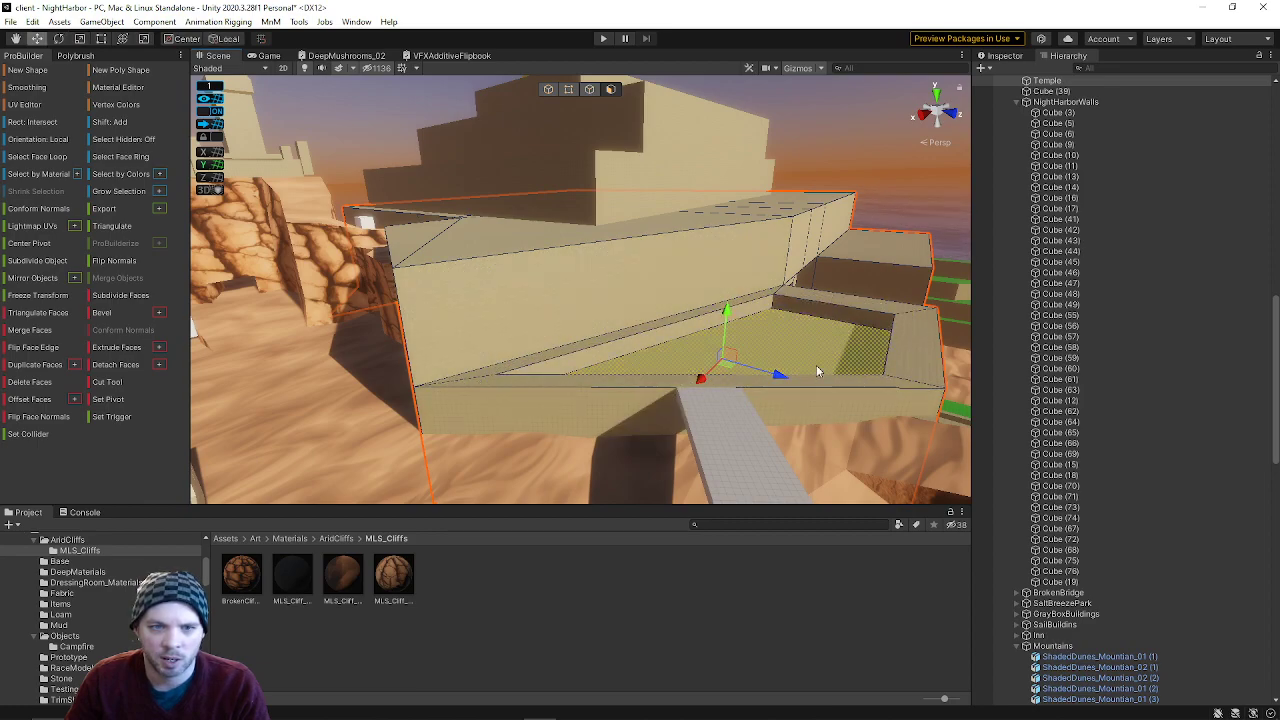
- Delete the white gray-box cube standing on the sand path between the Temple wall and the cliff
right_click_drag(629, 370, 722, 279)
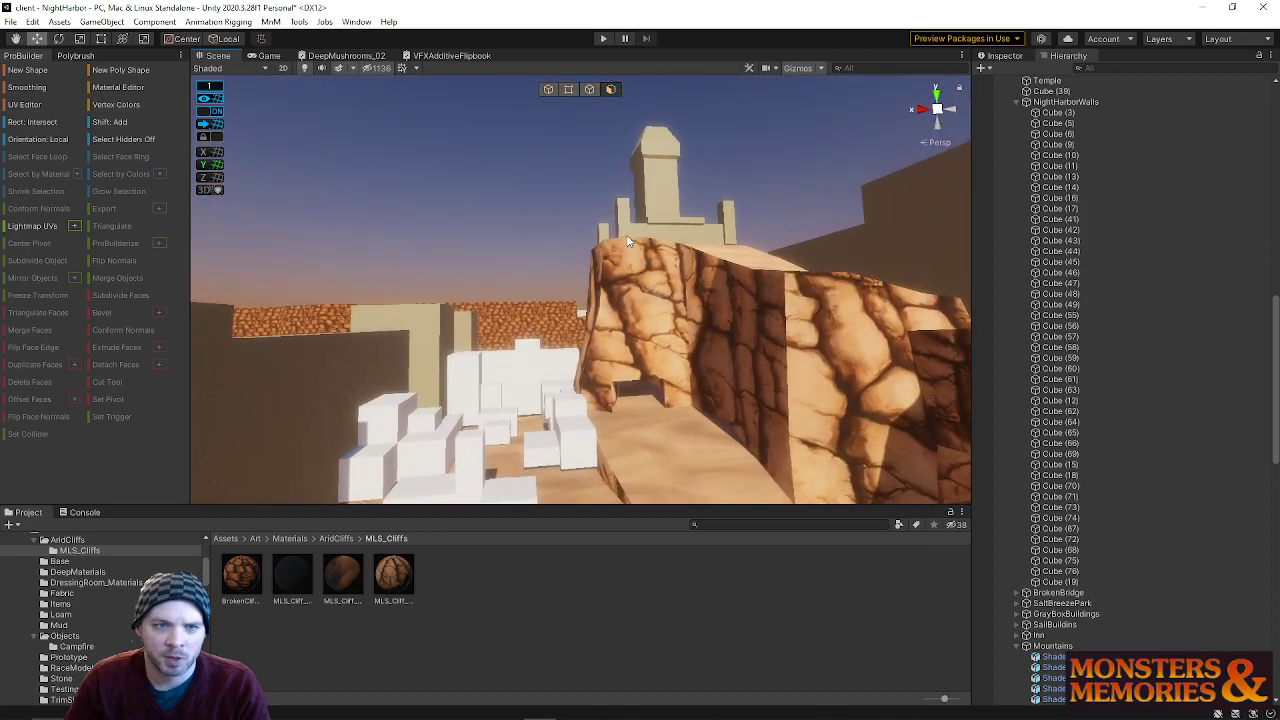
right_click_drag(648, 110, 763, 432)
right_click_drag(680, 217, 619, 238)
right_click_drag(585, 140, 220, 250)
right_click_drag(6, 277, 234, 172)
right_click_drag(554, 203, 387, 189)
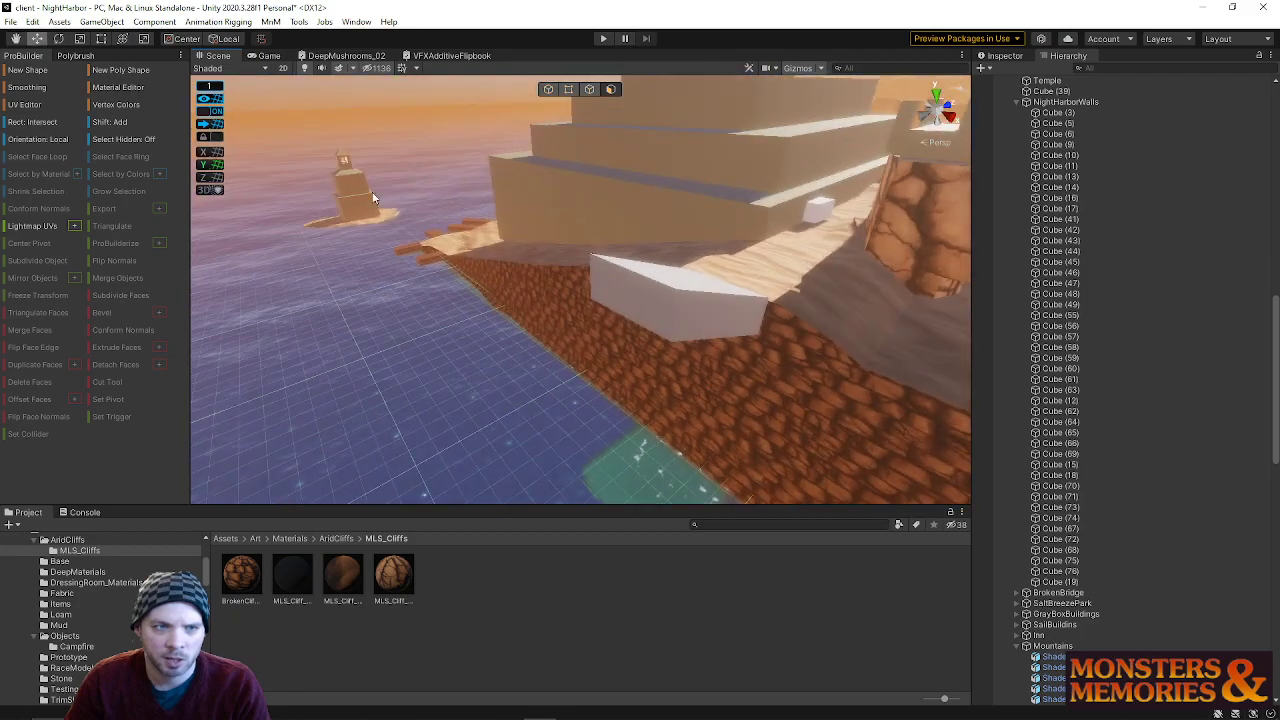
right_click_drag(416, 250, 556, 320)
left_click(615, 312)
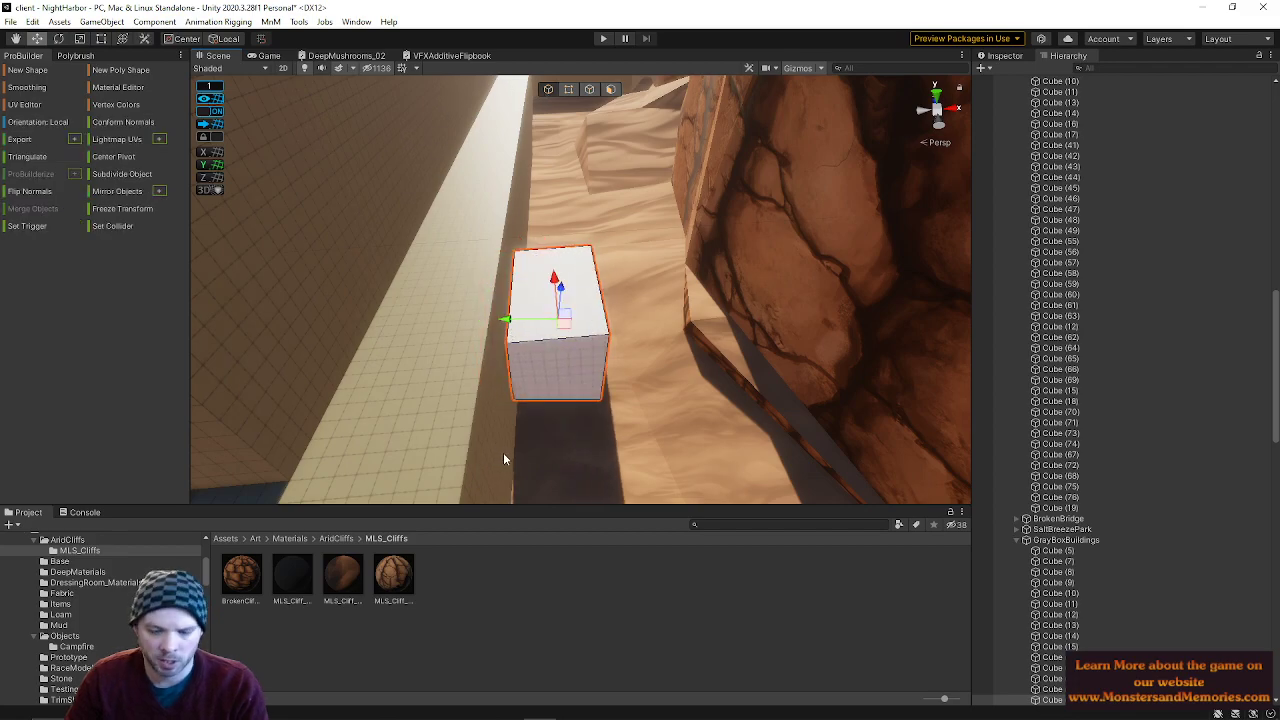
key("Delete")
- Examine how the cliff and sand ledge meet the Temple's stepped terraces and the white buildings below
right_click_drag(617, 374, 652, 317)
right_click_drag(726, 241, 868, 281)
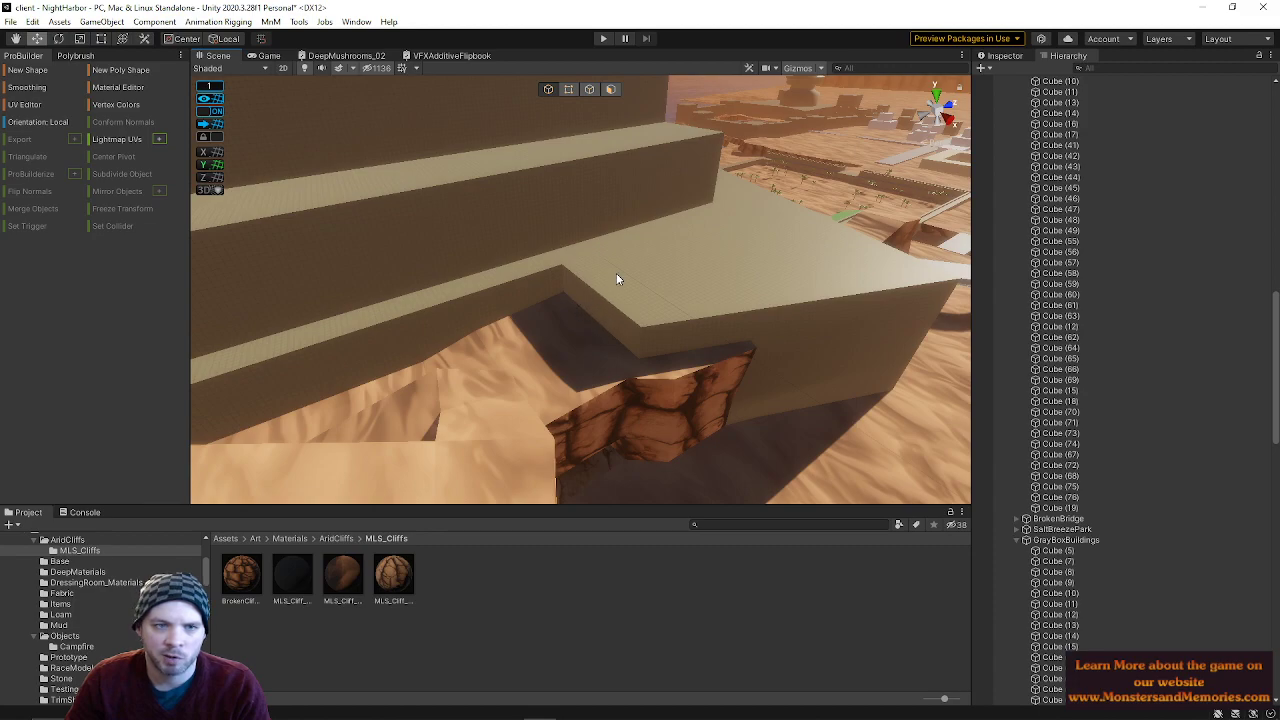
right_click_drag(716, 226, 340, 280)
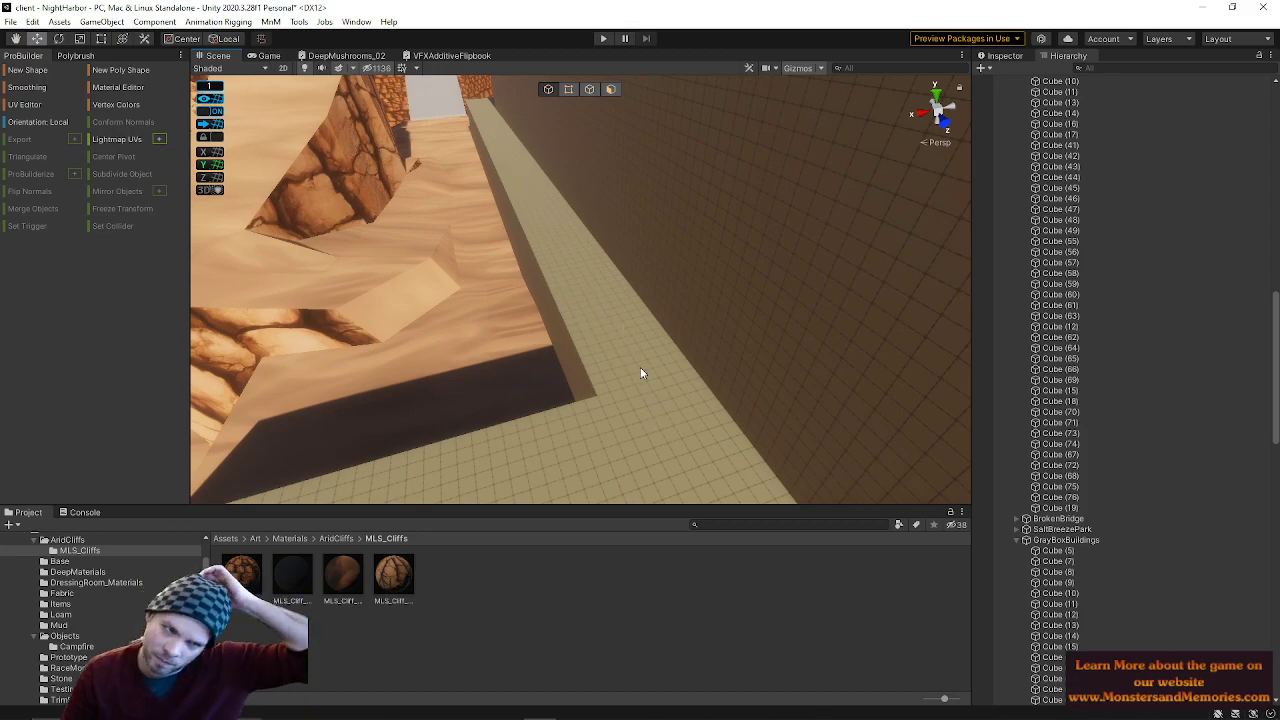
right_click_drag(595, 296, 652, 282)
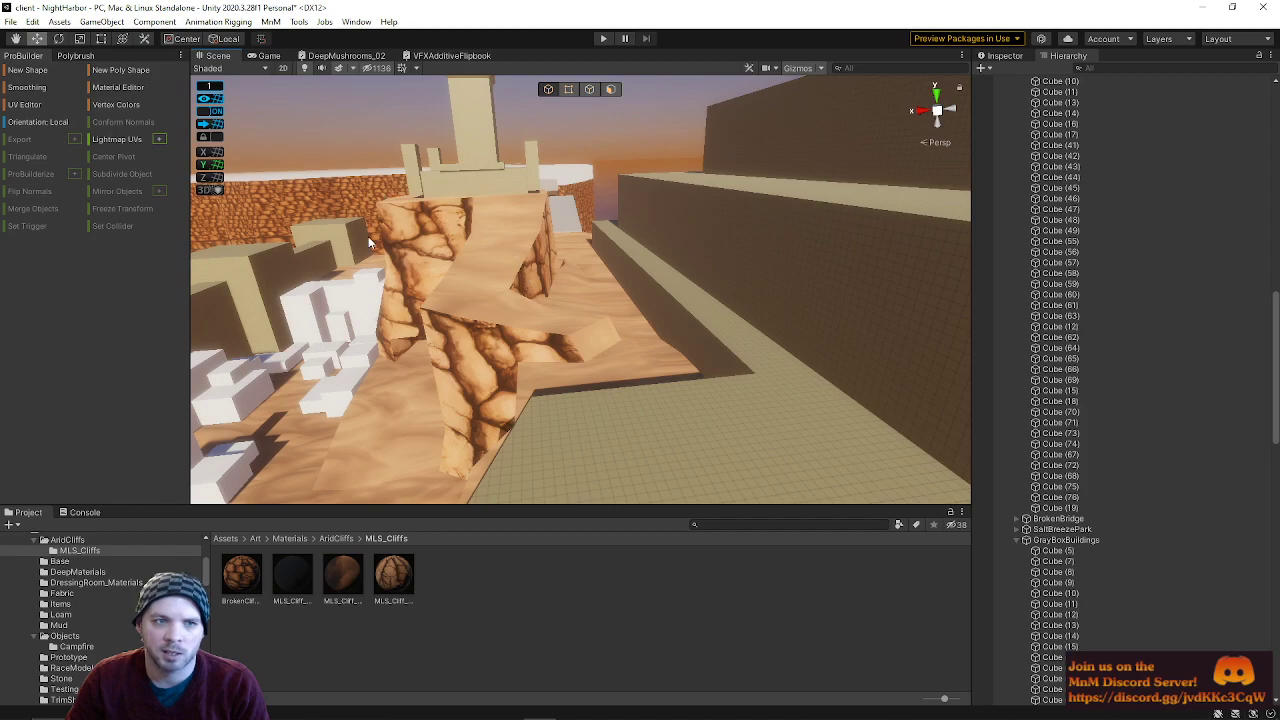
right_click_drag(548, 307, 523, 295)
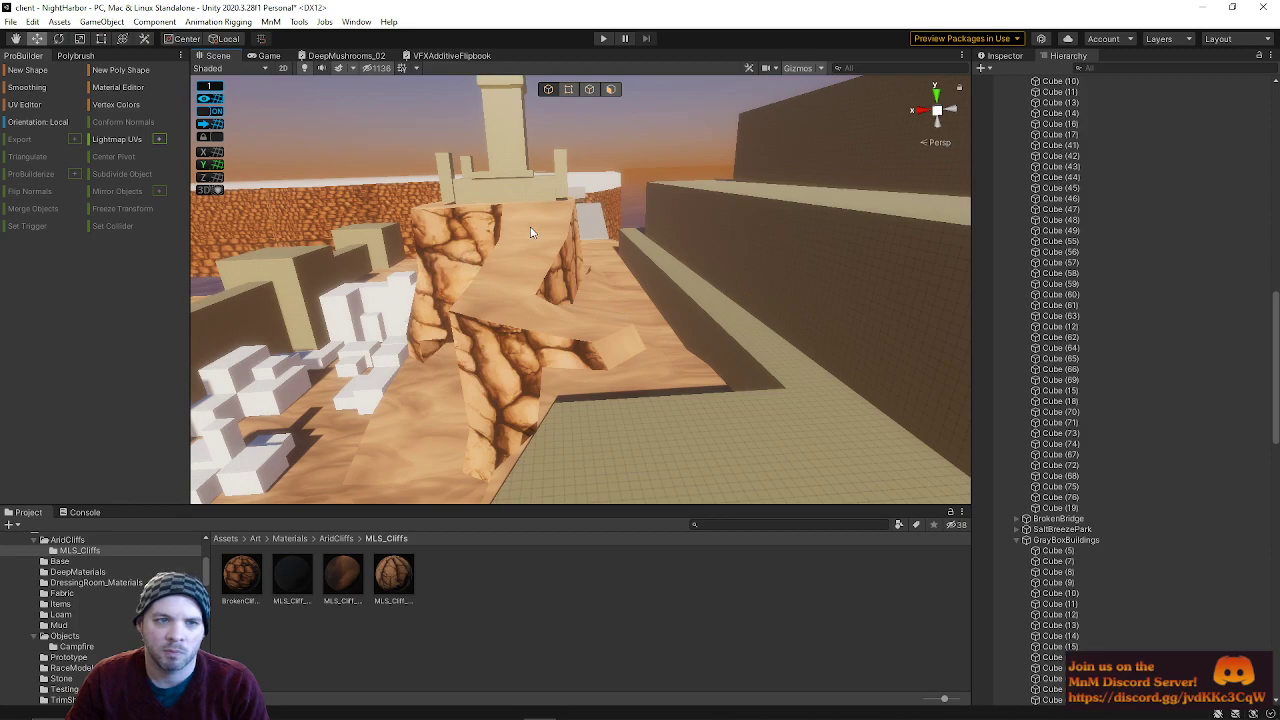
left_click_drag(511, 241, 694, 243, "alt")
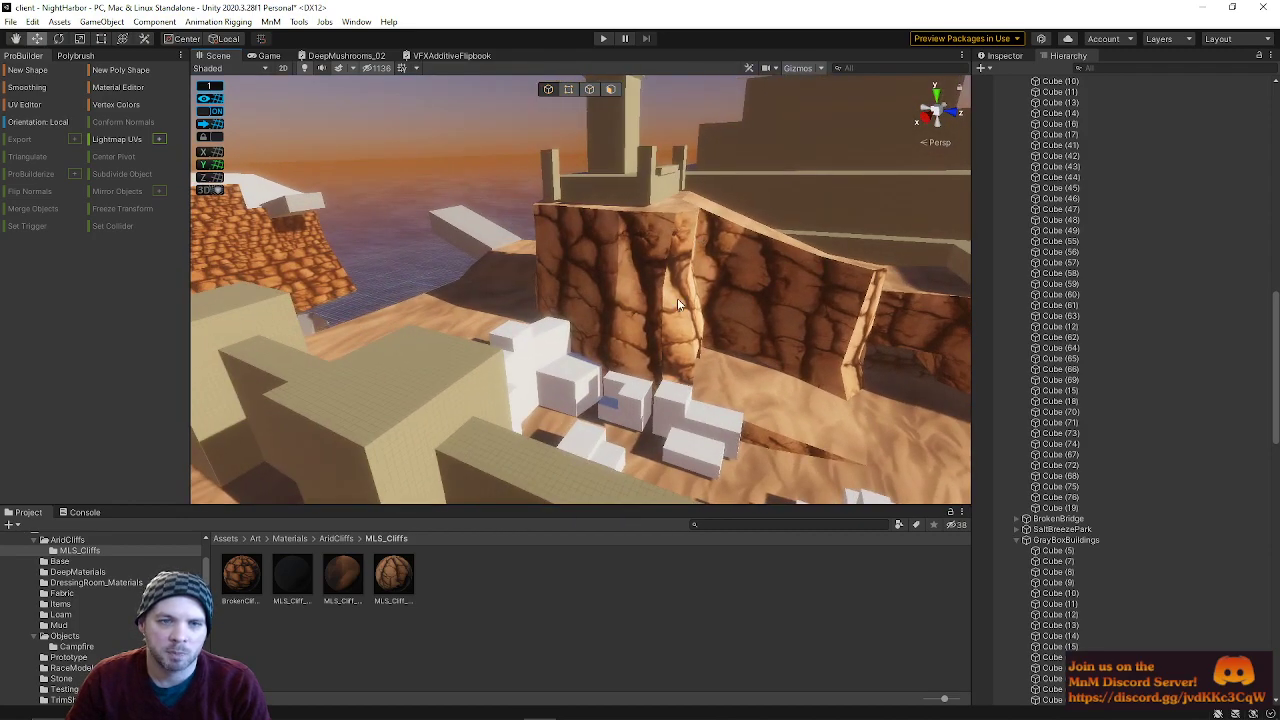
left_click_drag(510, 292, 696, 229, "alt")
left_click_drag(686, 318, 722, 280, "alt")
- Inspect the long tunnel-like passage in the Temple geometry from the inside, including its floor and far opening
key("w")
right_click_drag(722, 279, 721, 264)
left_click(583, 335)
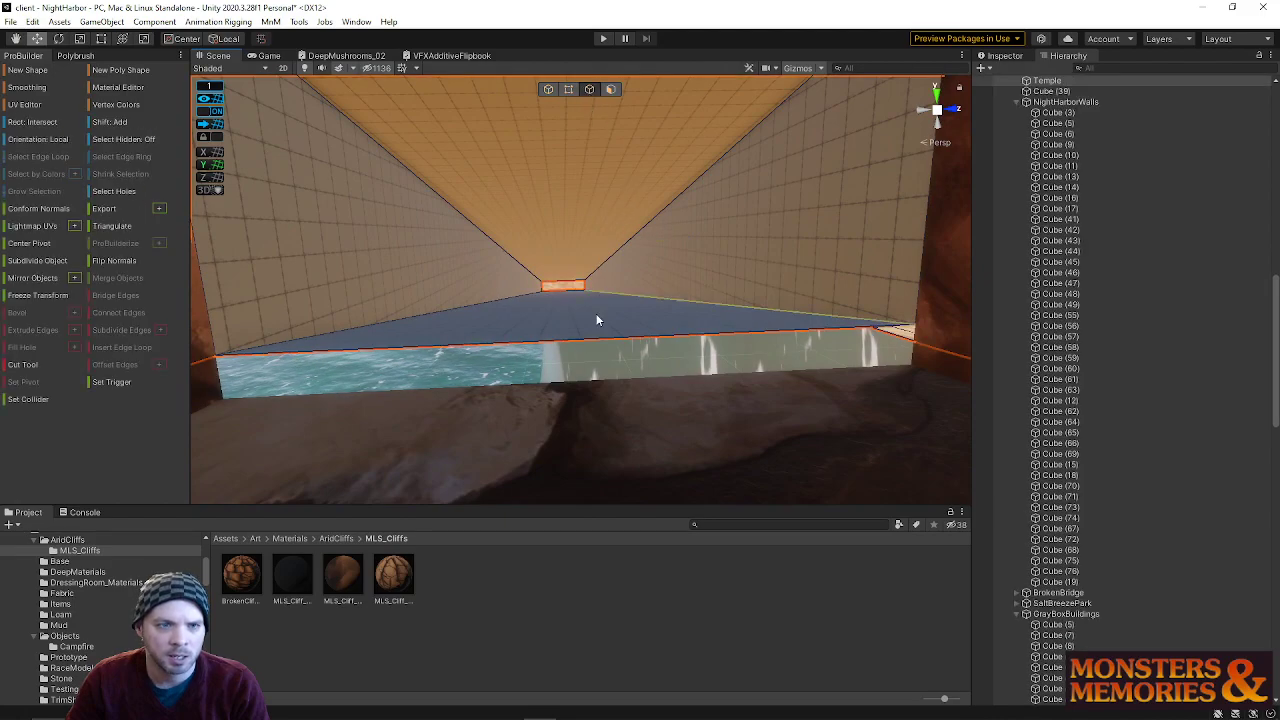
key("s")
right_click_drag(596, 340, 508, 306)
left_click(722, 165)
key("w")
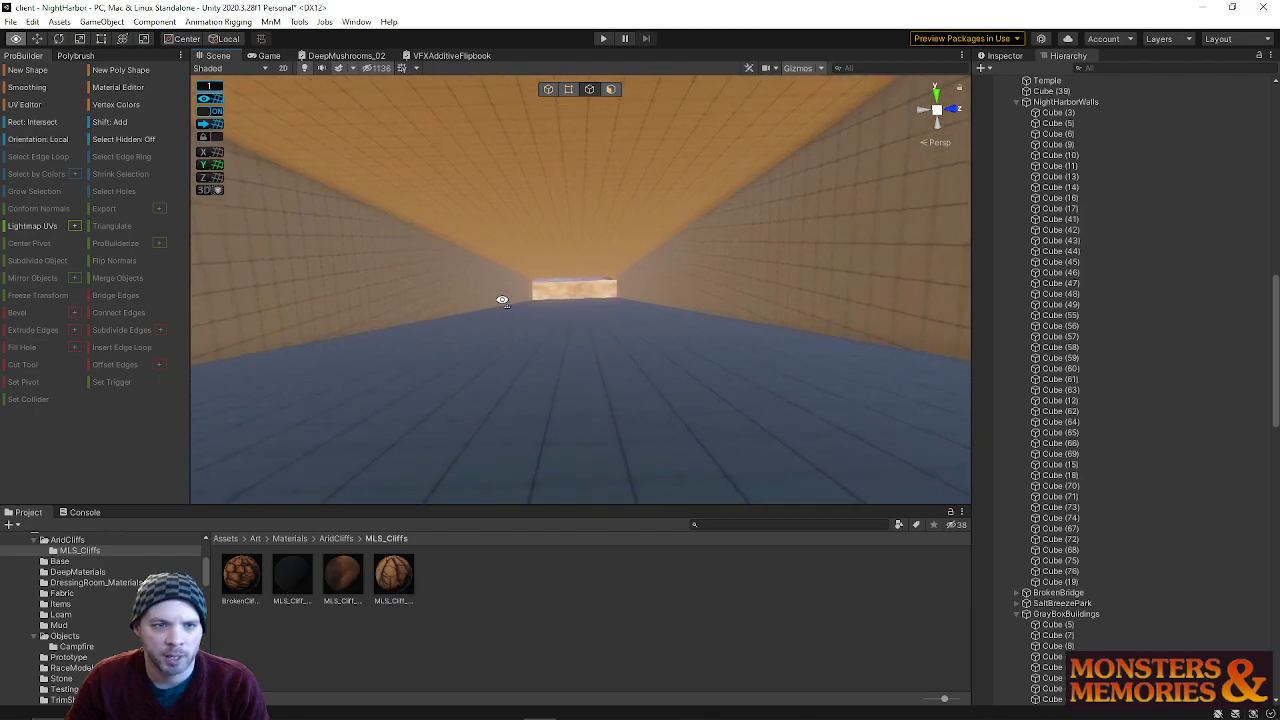
right_click_drag(503, 300, 206, 371)
key("s")
key("w")
right_click_drag(539, 290, 591, 408)
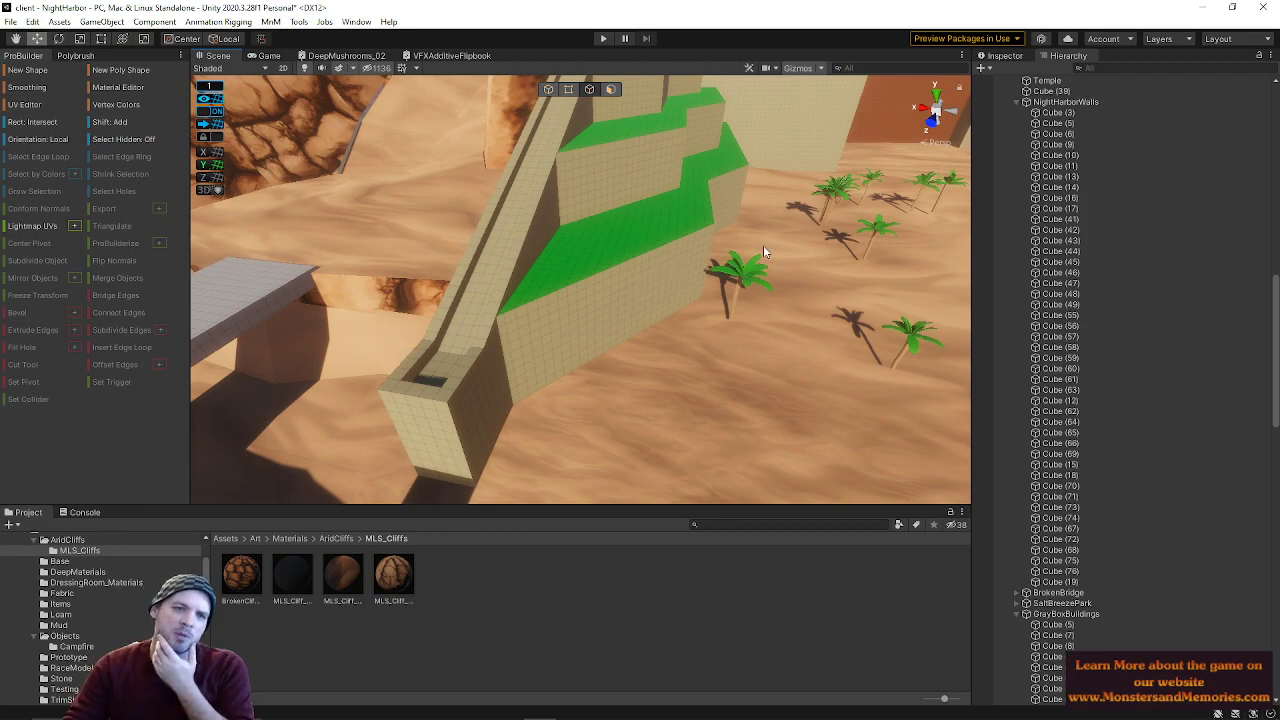
- Inspect the SaltBreezePark green stepped terraces, Cube (1), and the long boundary wall, Cube (3), up to the Temple
right_click_drag(850, 177, 624, 227)
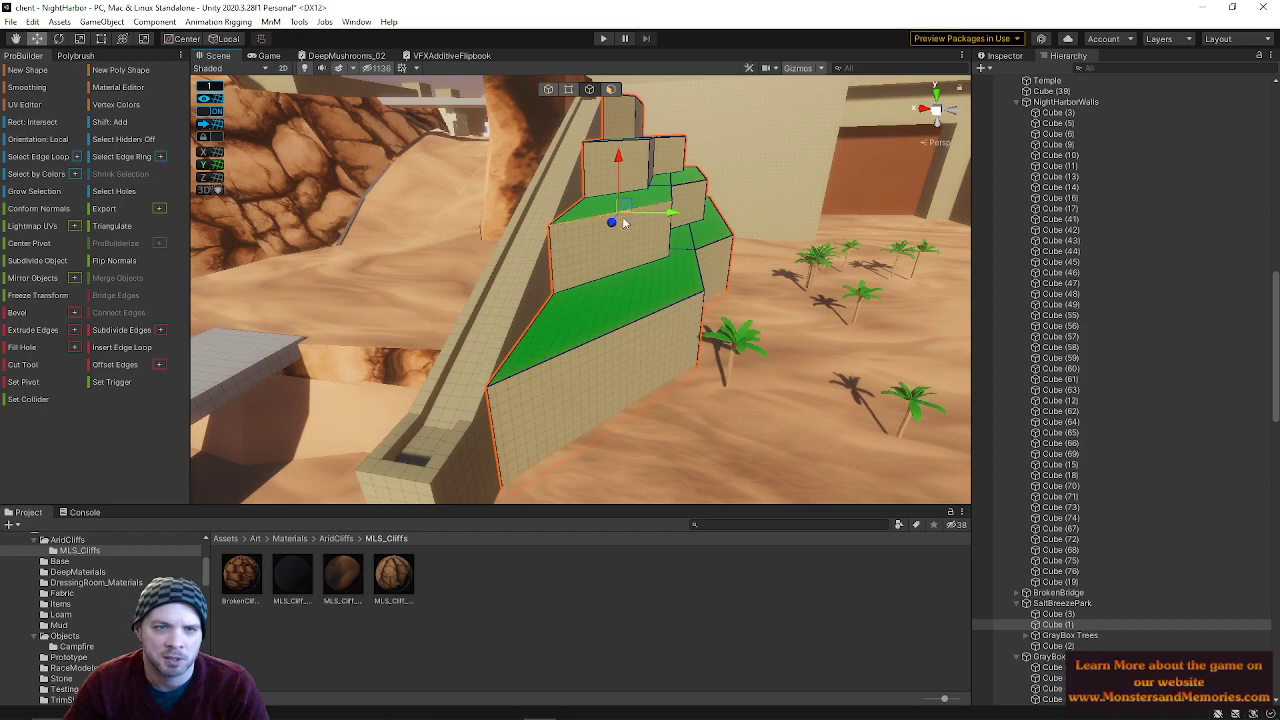
right_click_drag(556, 229, 625, 233)
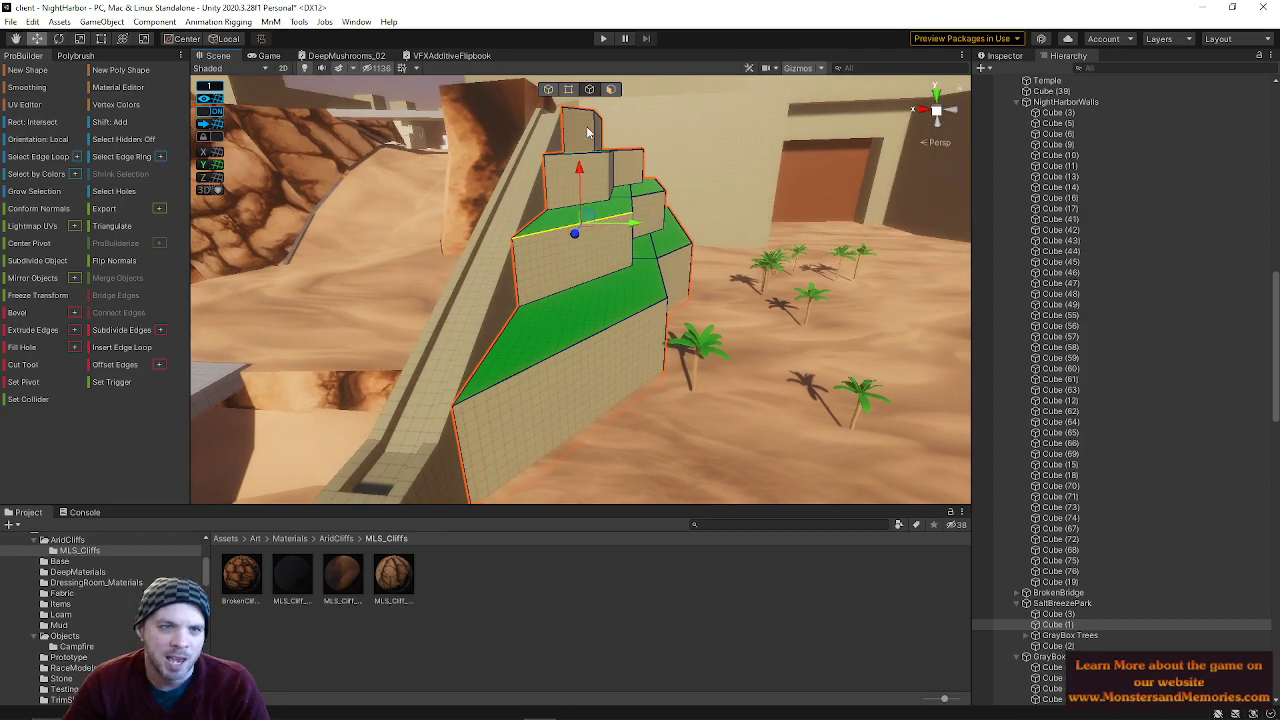
right_click_drag(491, 237, 550, 232)
right_click_drag(604, 288, 557, 291)
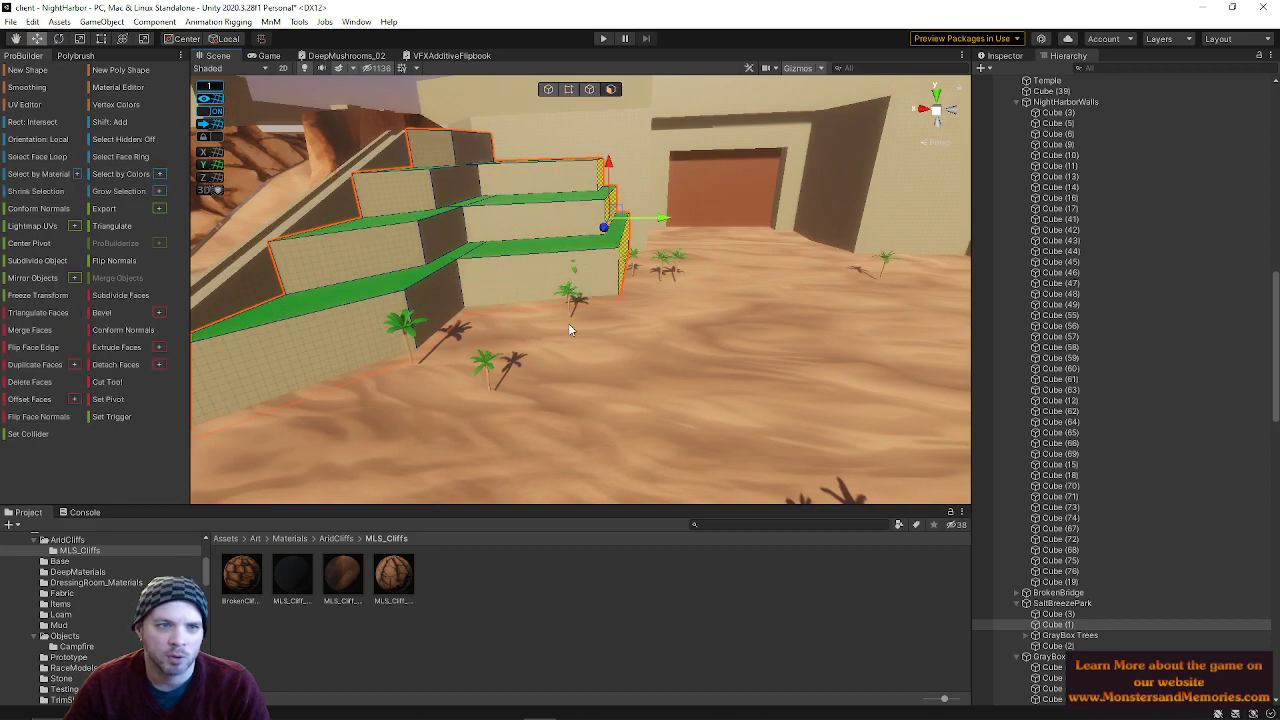
right_click_drag(318, 177, 577, 362)
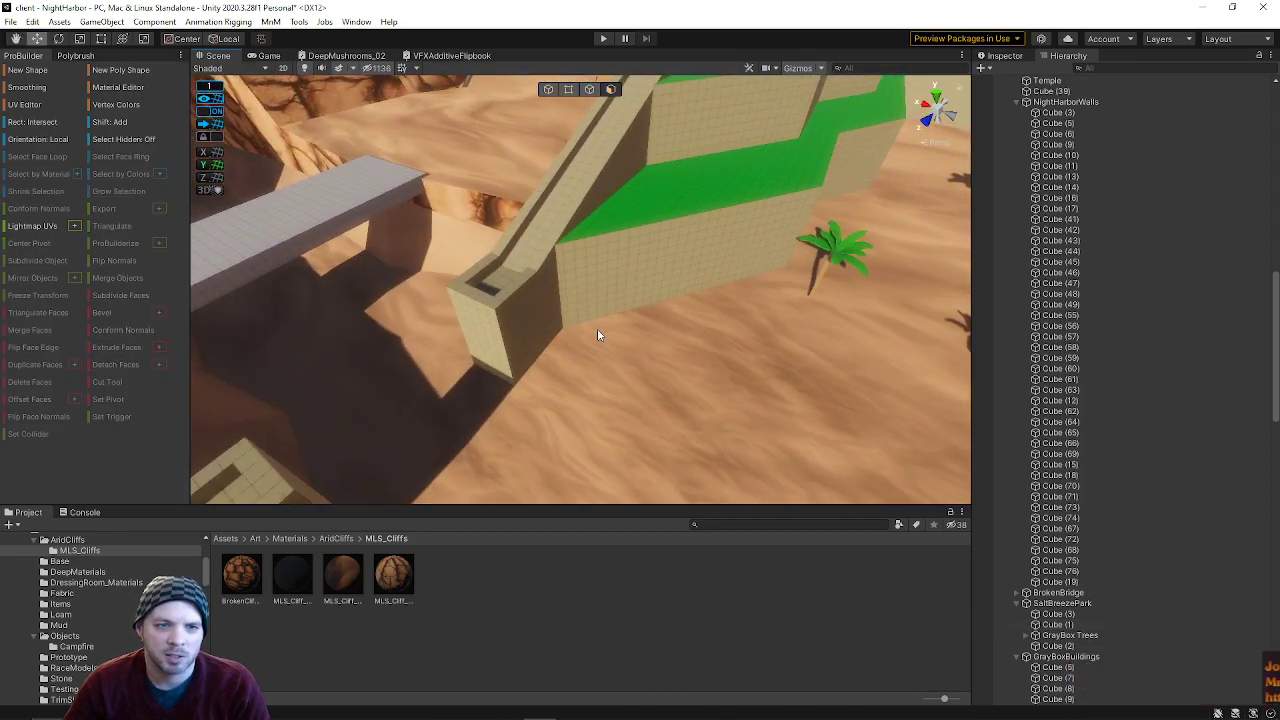
right_click_drag(507, 253, 560, 140)
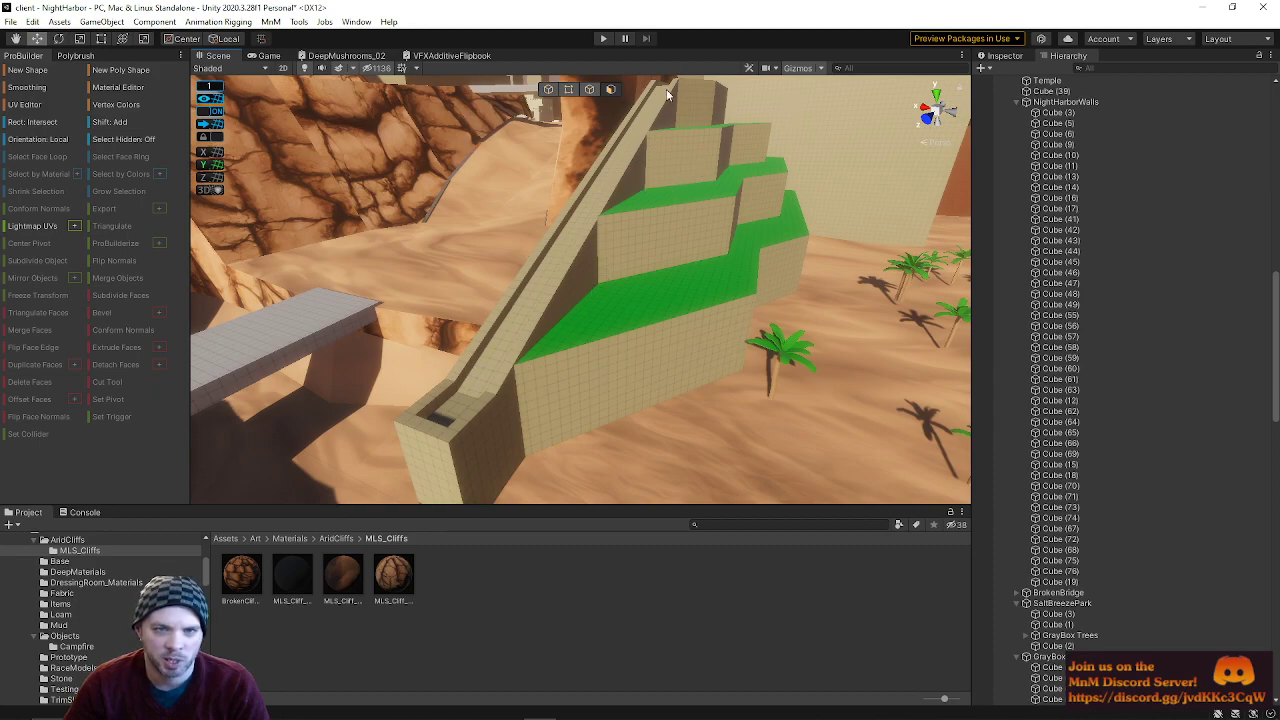
right_click_drag(704, 157, 389, 257)
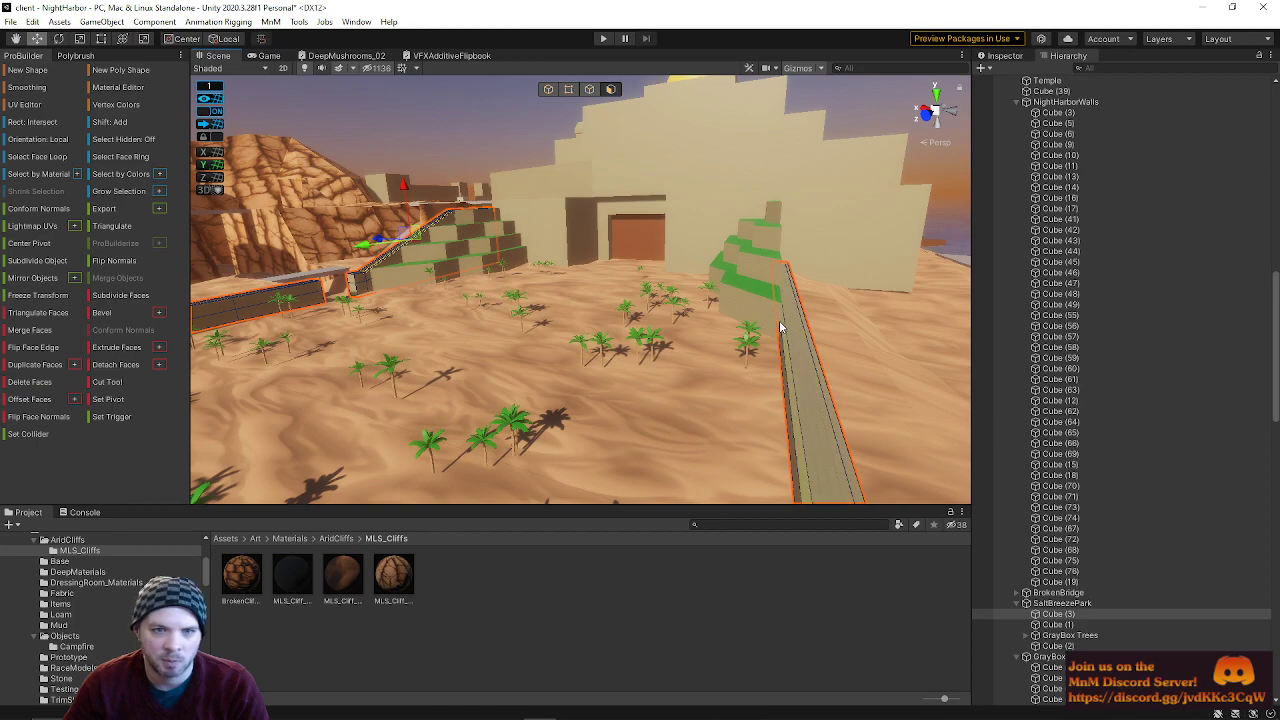
key("d")
right_click_drag(778, 298, 654, 294)
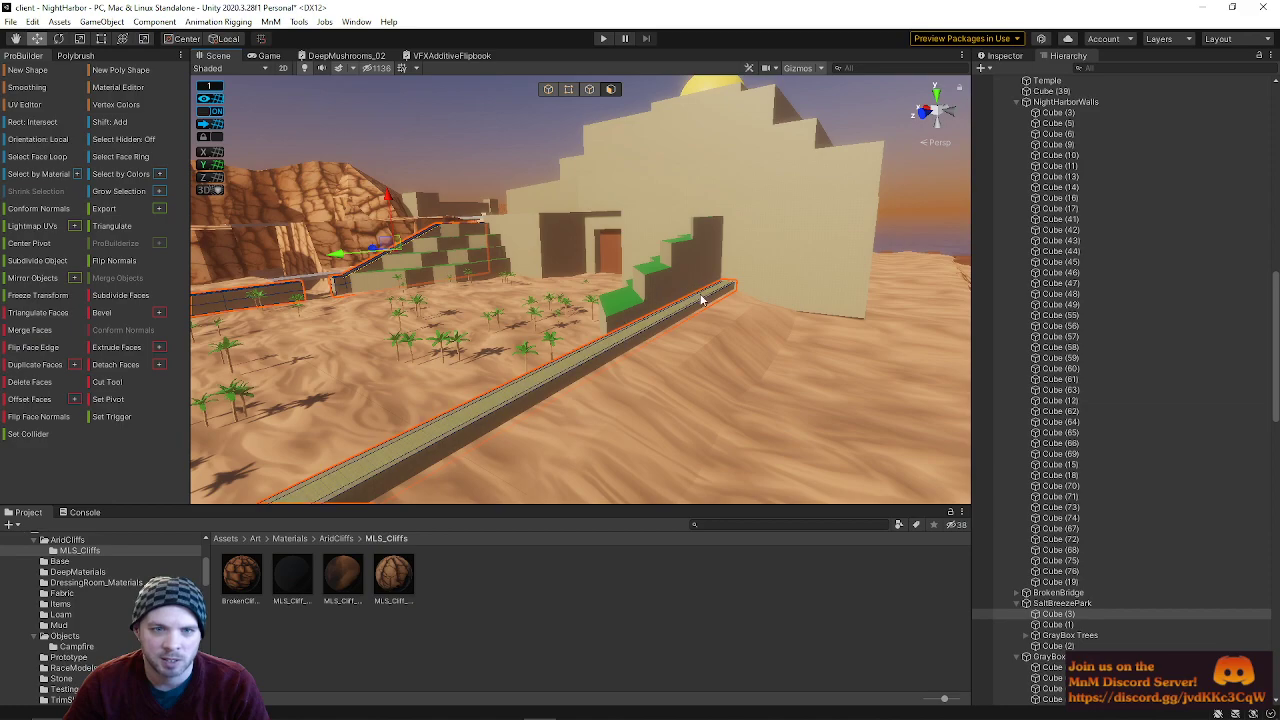
left_click(647, 263)
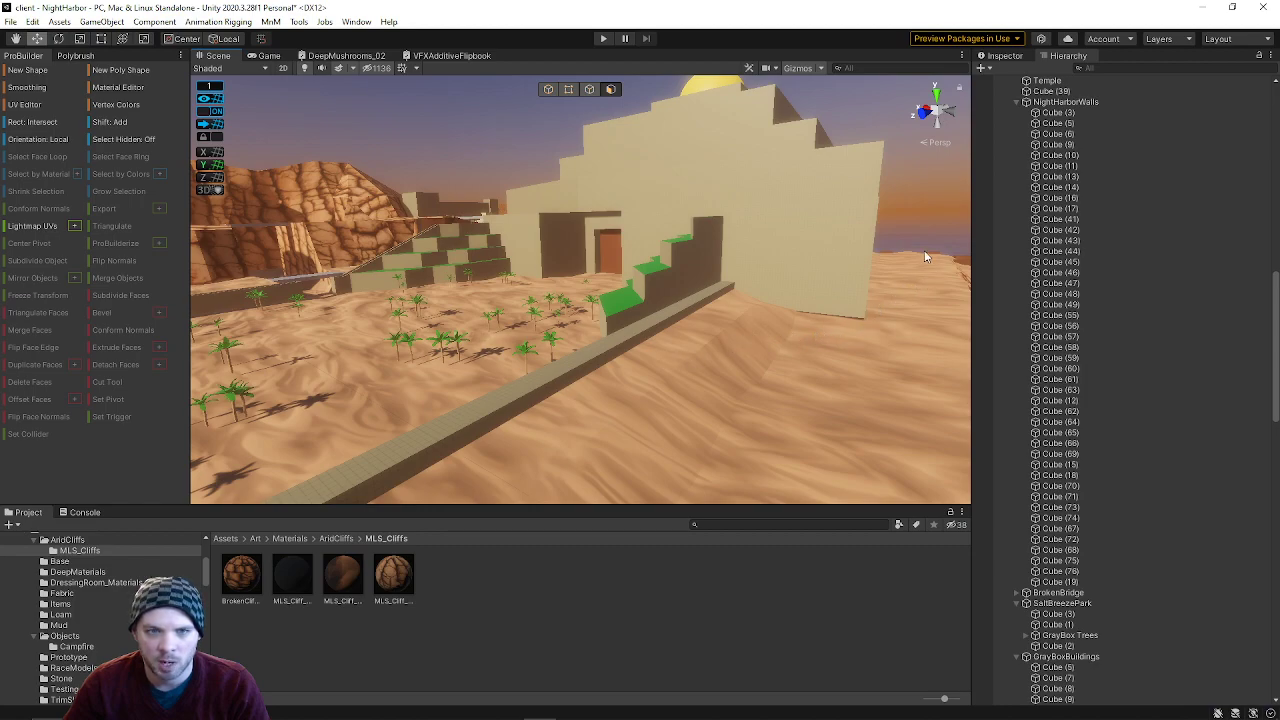
- Examine the Temple front, the park's boundary wall and the sand ledge running along the docks towards the harbour
right_click_drag(645, 257, 654, 243)
left_click_drag(654, 243, 712, 281, "alt")
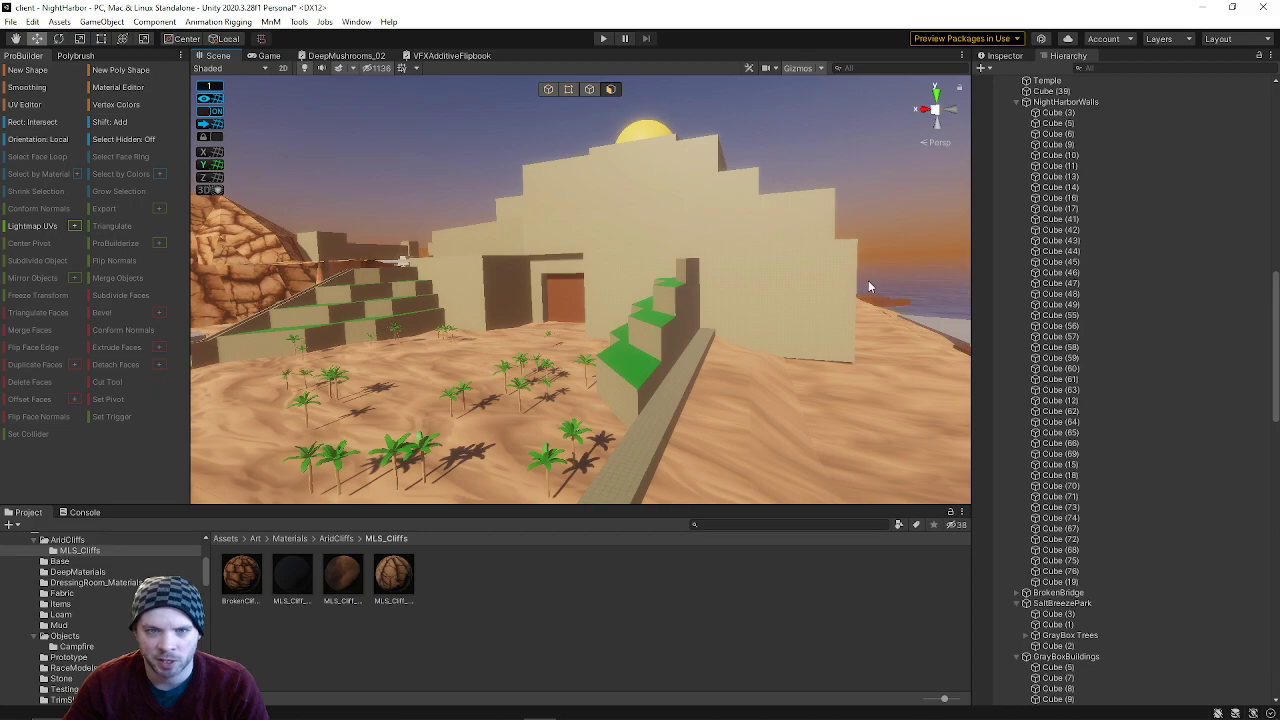
left_click_drag(717, 290, 763, 250, "alt")
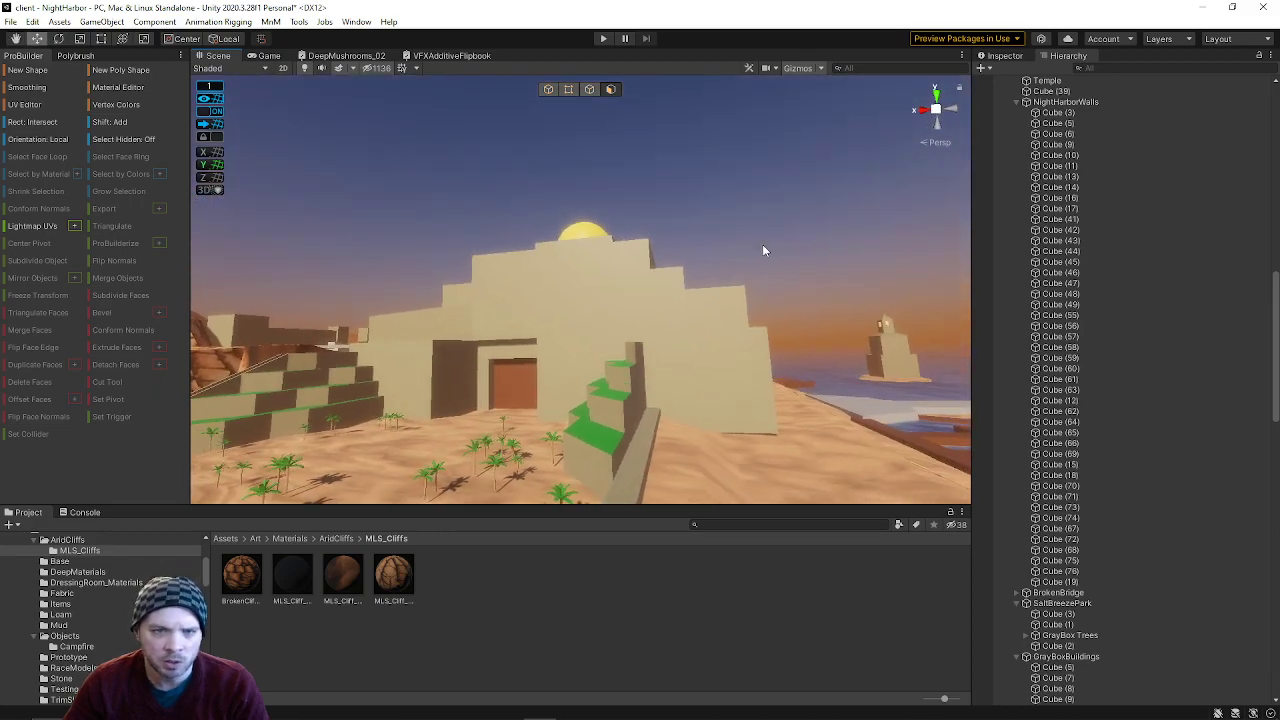
right_click_drag(812, 280, 220, 392)
key("w")
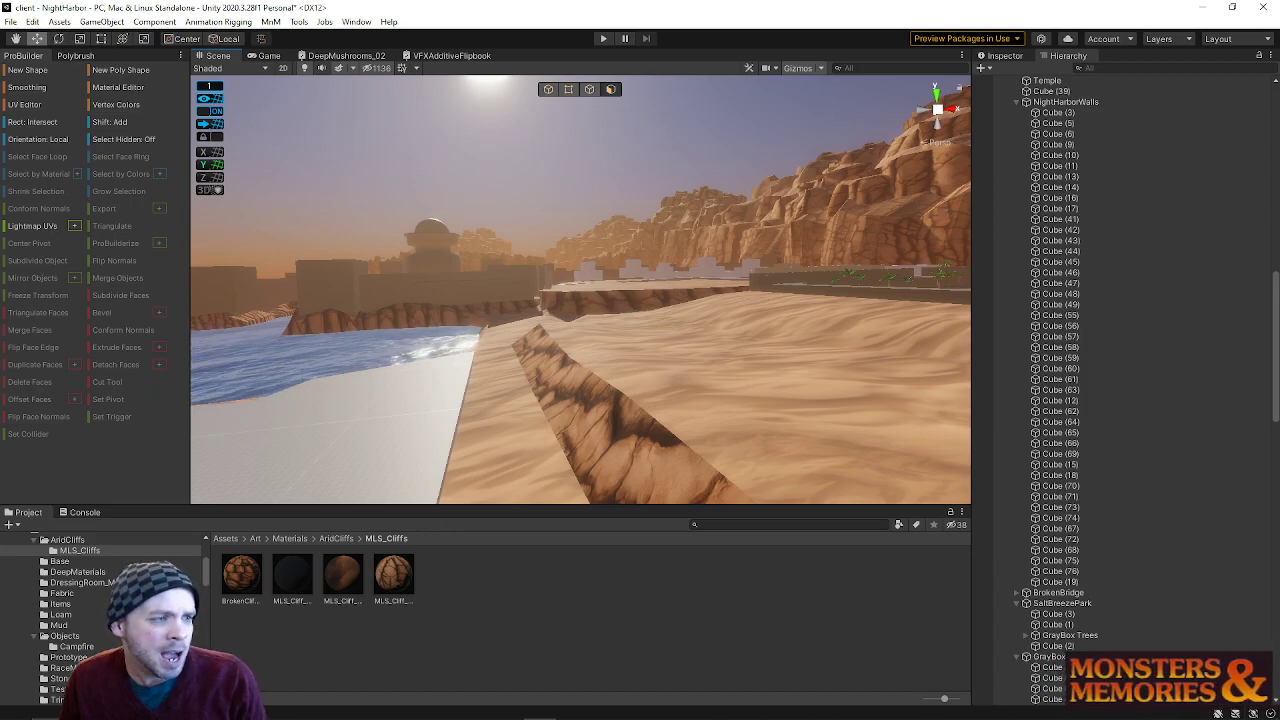
right_click_drag(362, 307, 480, 286)
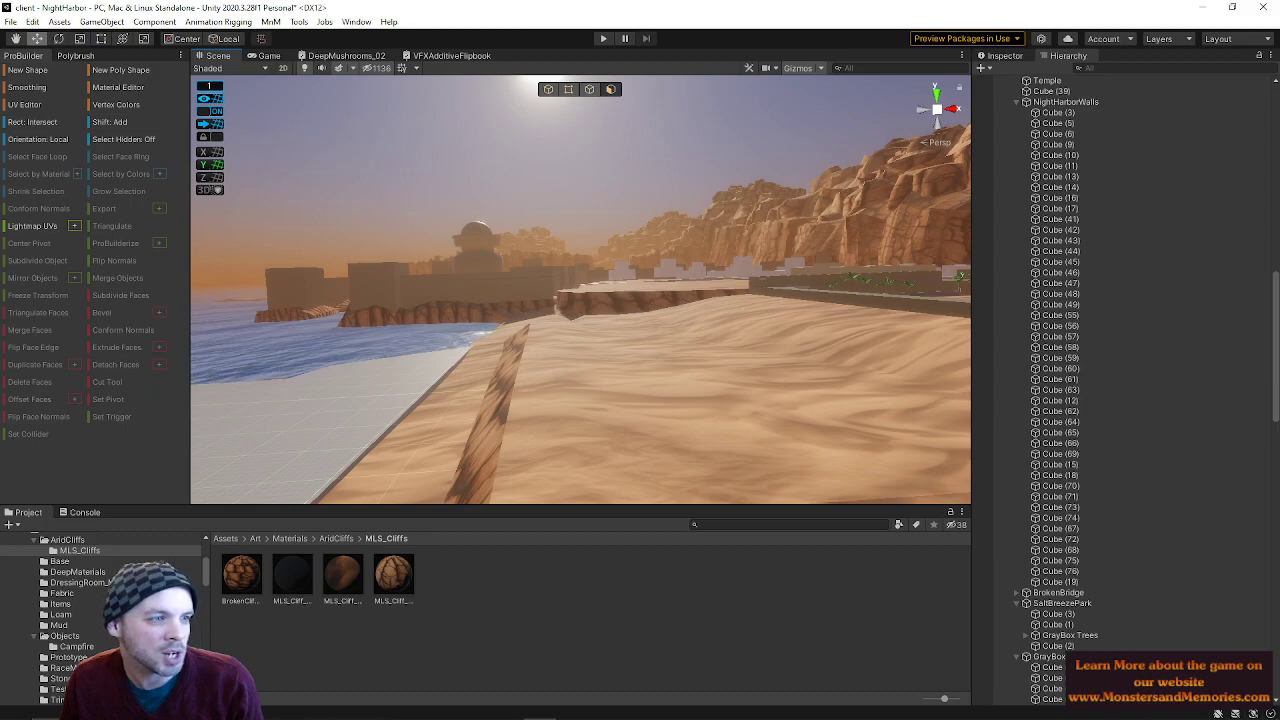
right_click_drag(297, 412, 1070, 275)
- Show the RefImages sketches to compare the Temple and harbour layout against them, and hide the sketches again
scroll(1070, 280, "up", 15)
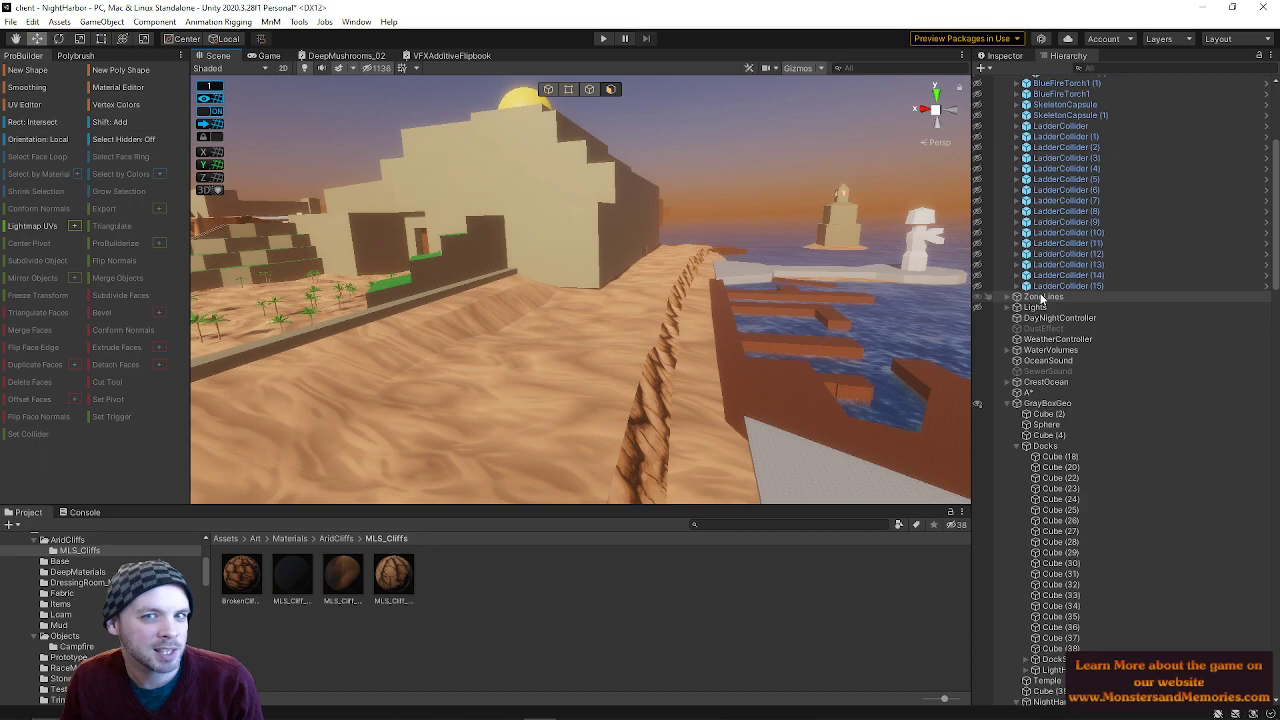
left_click(977, 102)
right_click_drag(706, 256, 680, 400)
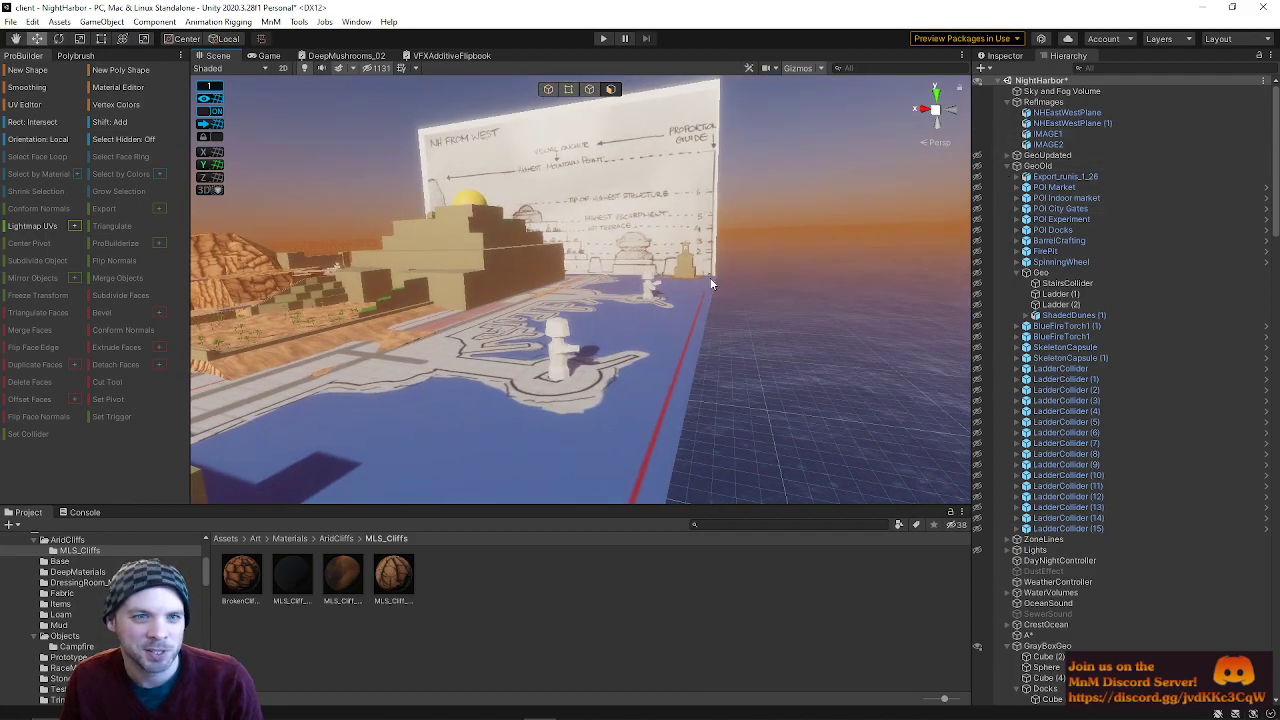
left_click(978, 102)
- Inspect the harbour walls and the terrain beneath them, from the rocky pier to the domed building above the docks
right_click_drag(598, 154, 404, 294)
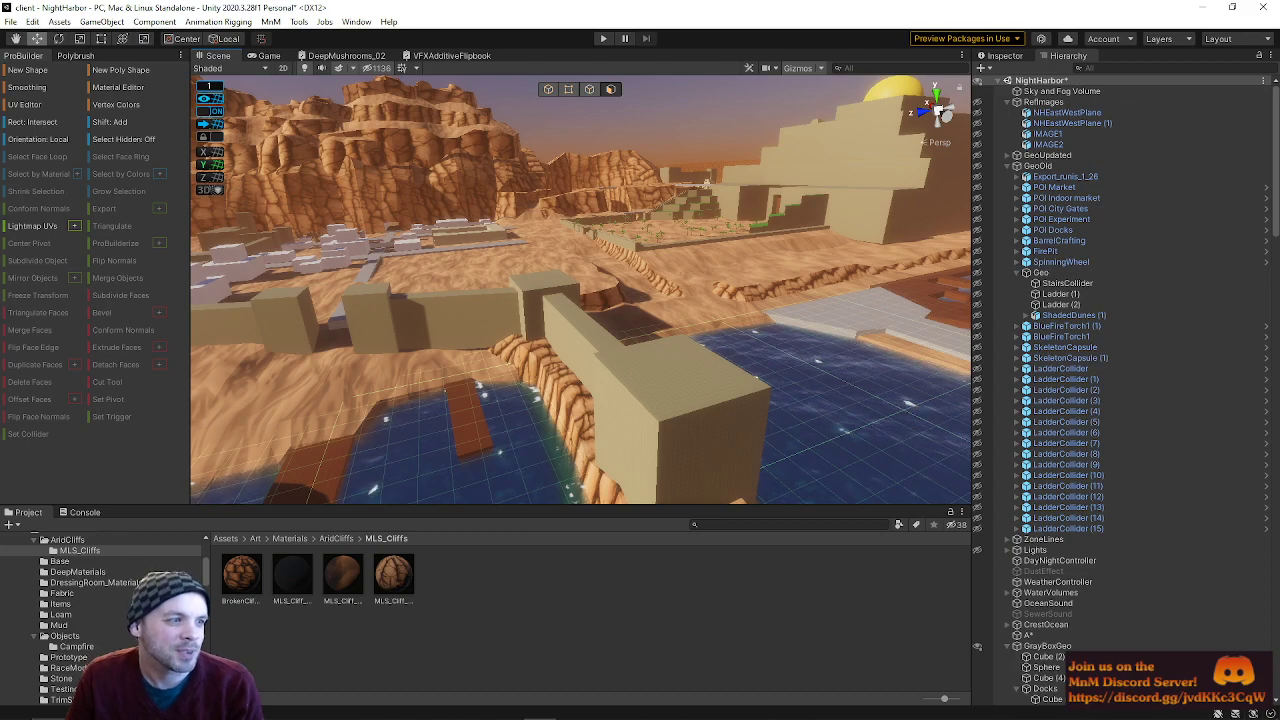
right_click_drag(592, 313, 546, 275)
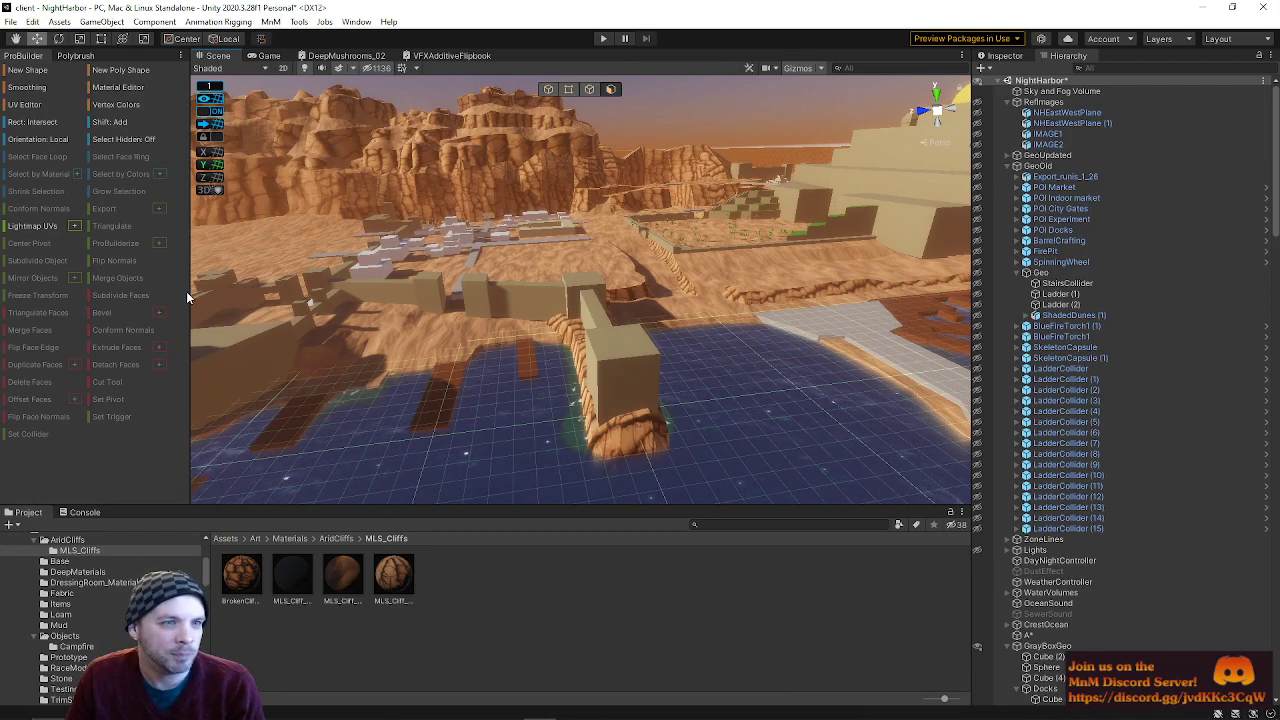
right_click_drag(315, 248, 578, 162)
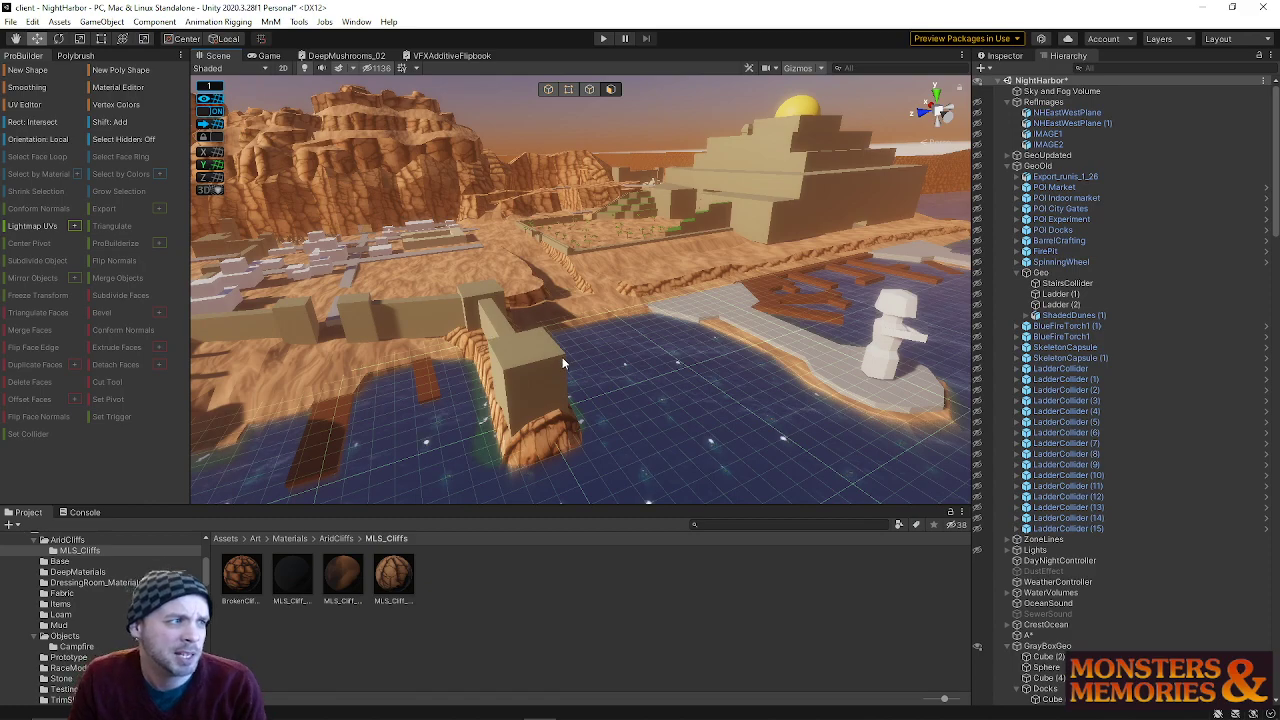
right_click_drag(502, 349, 482, 306)
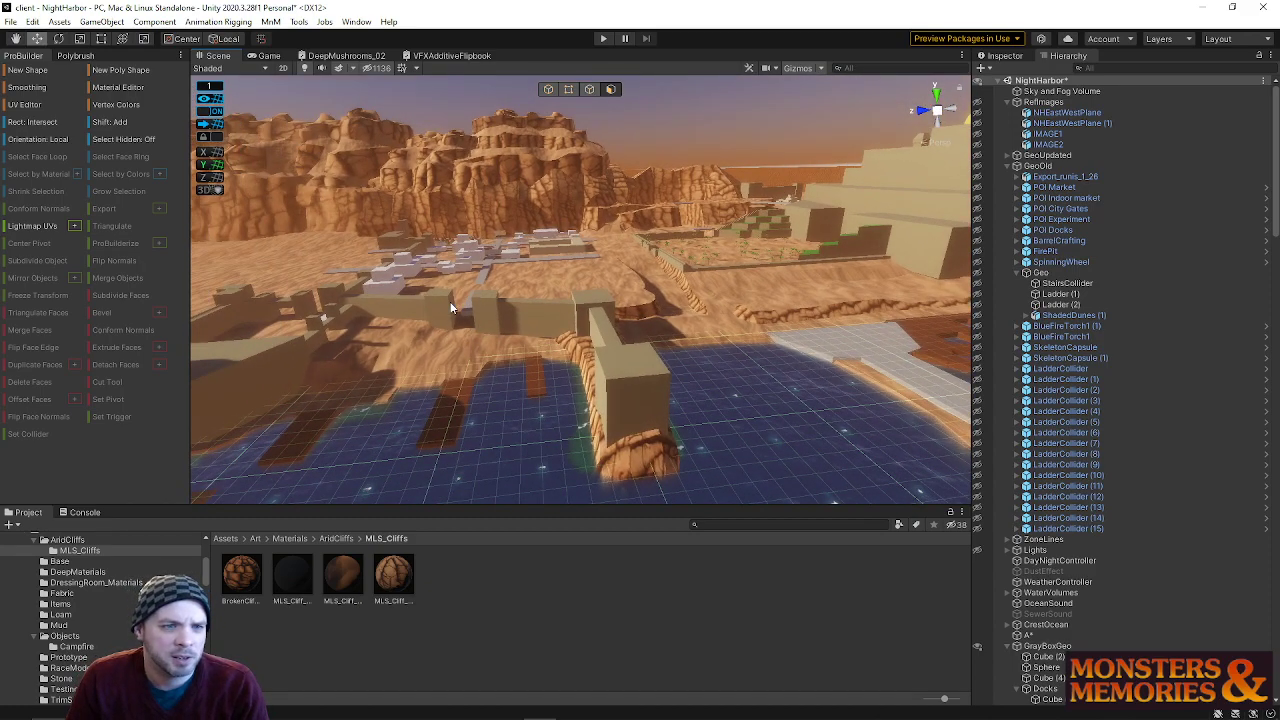
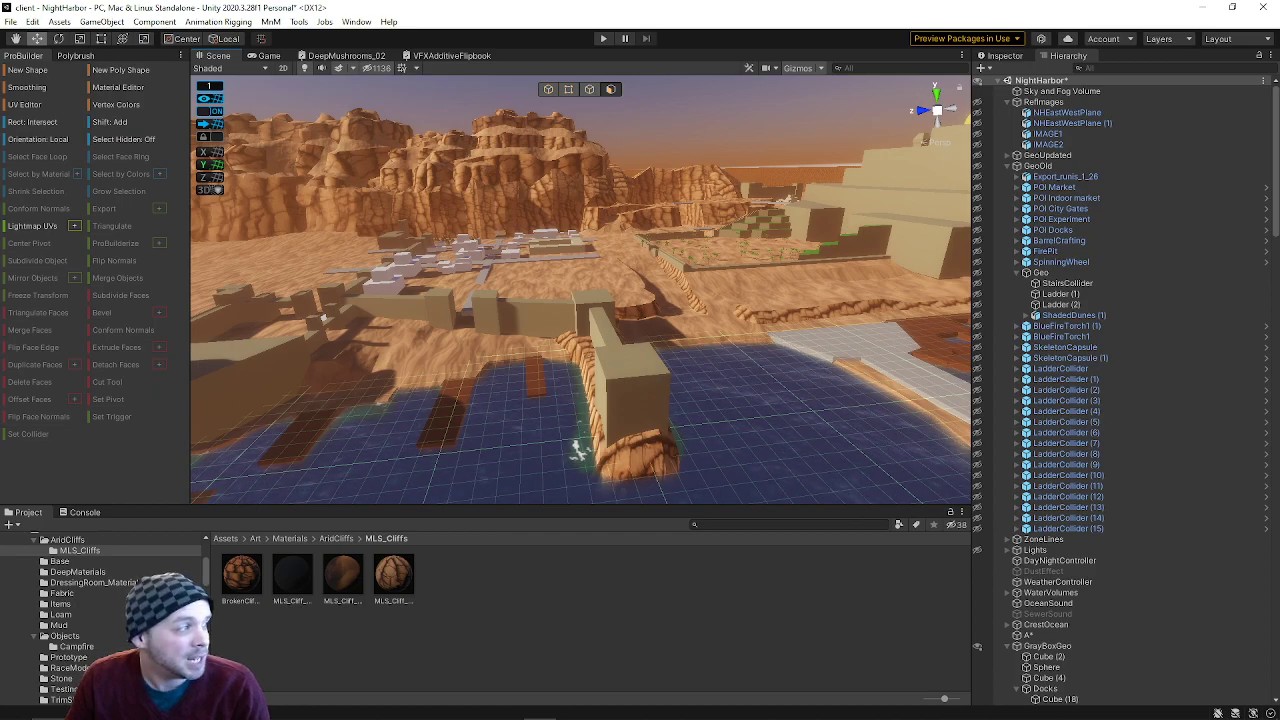
right_click_drag(509, 311, 800, 211)
key("w")
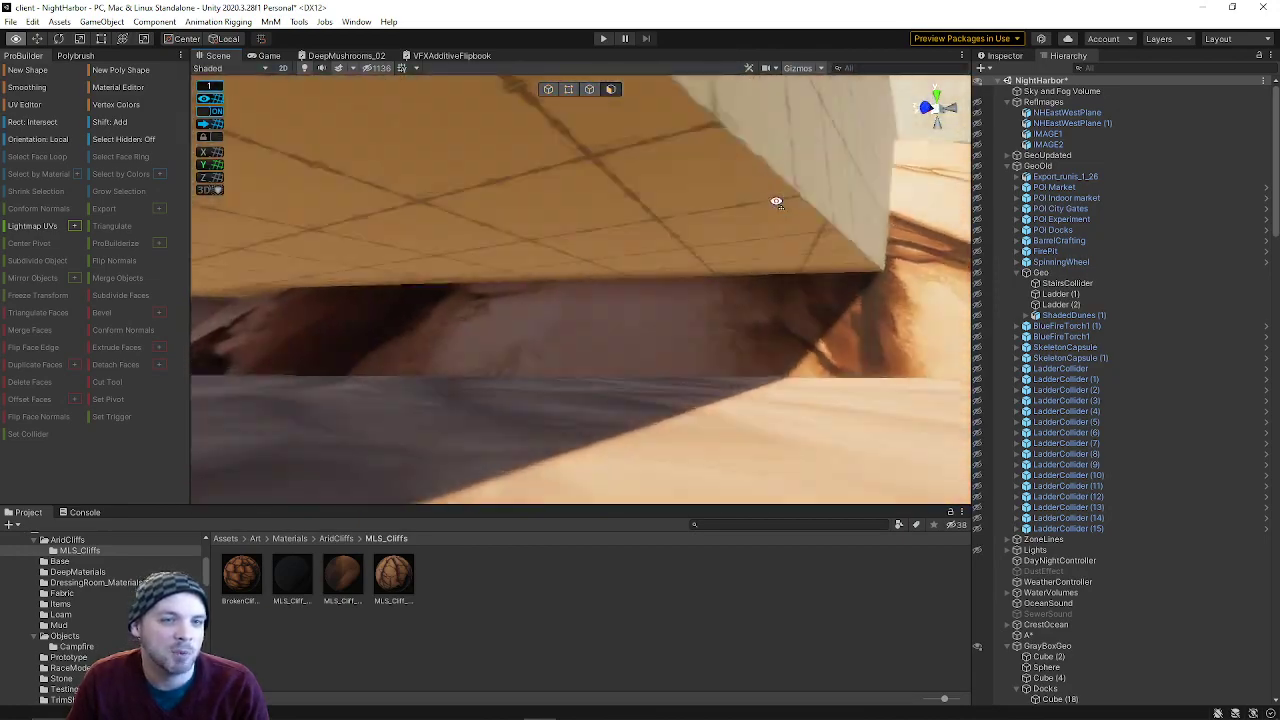
left_click(800, 211)
left_click(684, 227)
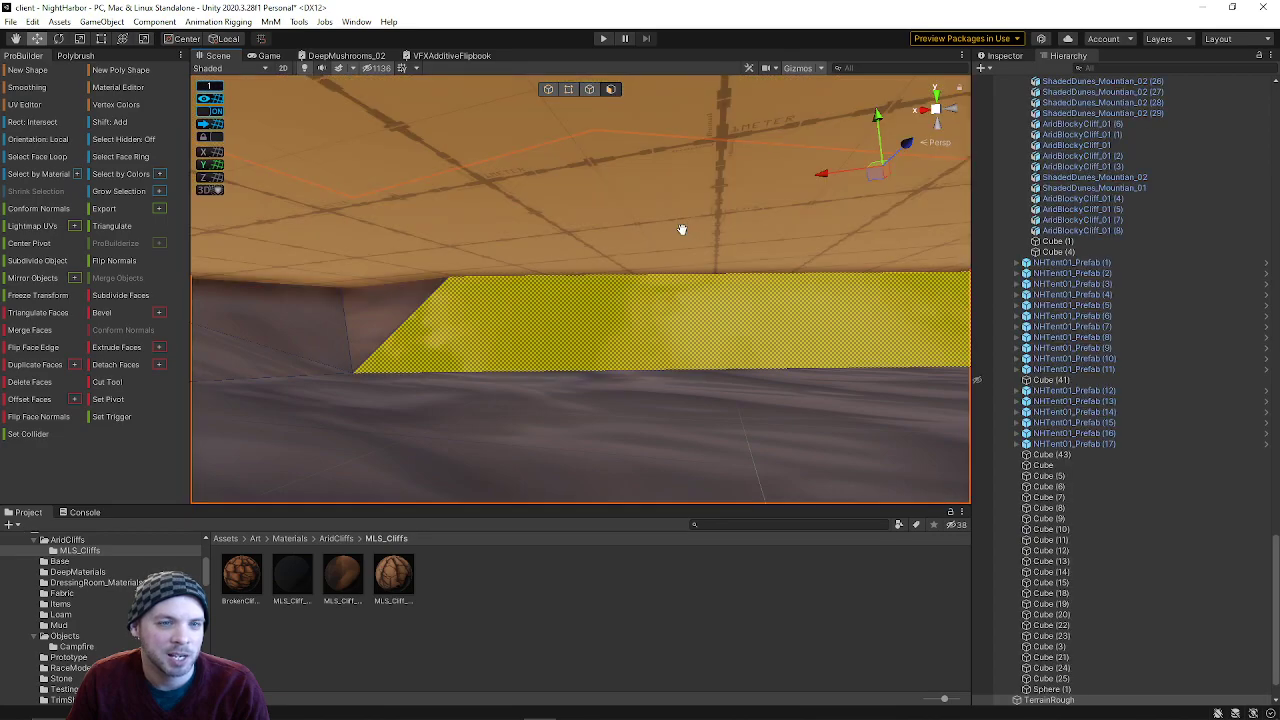
right_click_drag(685, 227, 614, 262)
left_click(610, 211)
right_click_drag(610, 211, 350, 231)
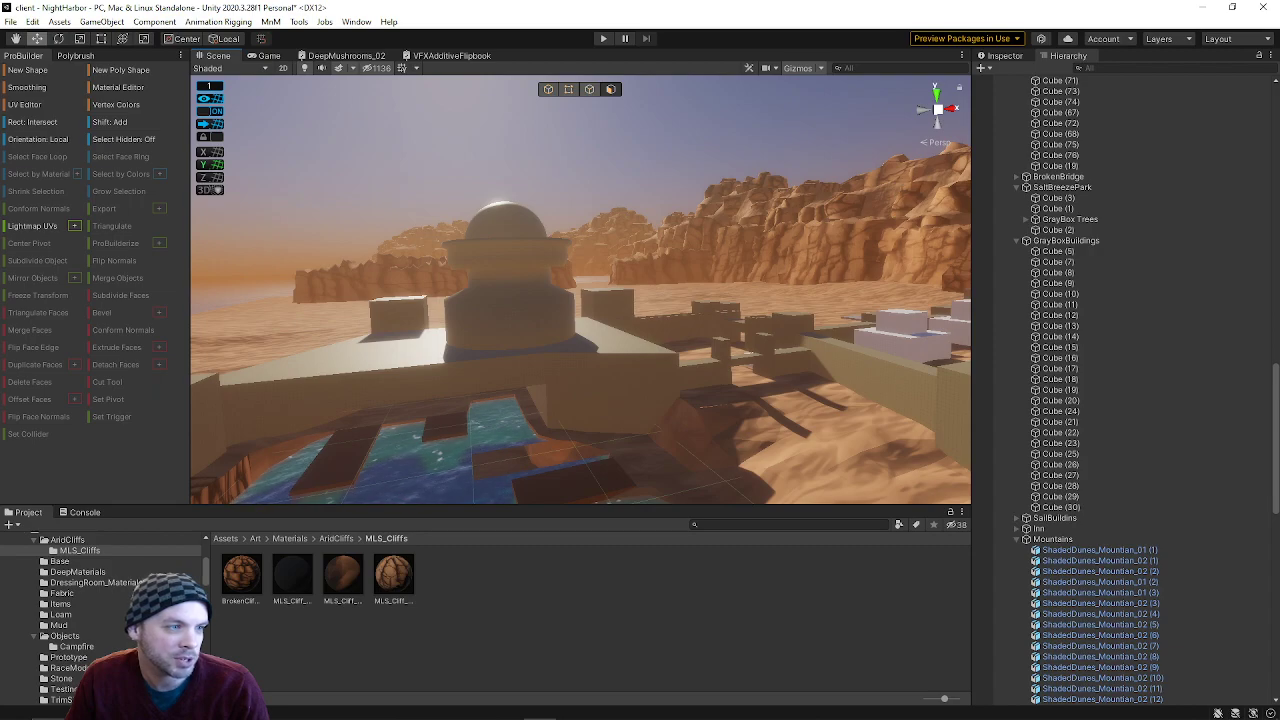
right_click_drag(353, 284, 562, 328)
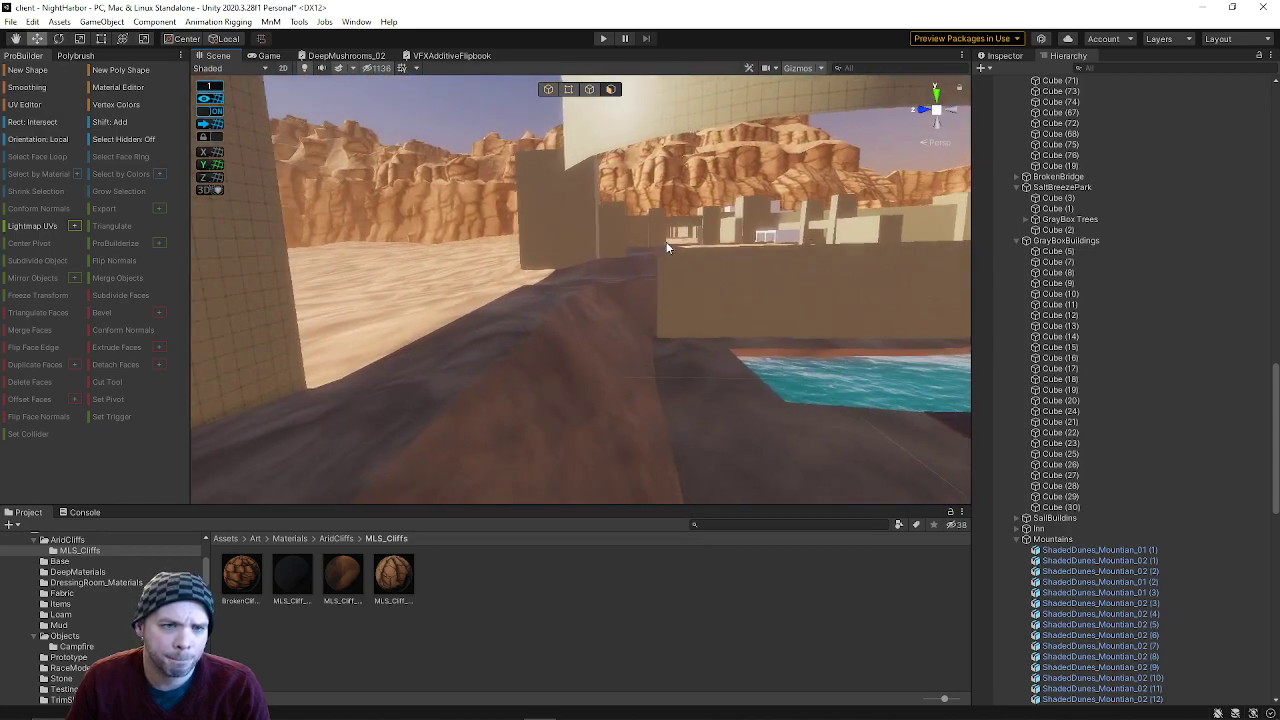
- Select the TerrainRough faces along the ridge beside the long harbour wall and flatten them vertically with Scale
left_click(563, 328)
key("f")
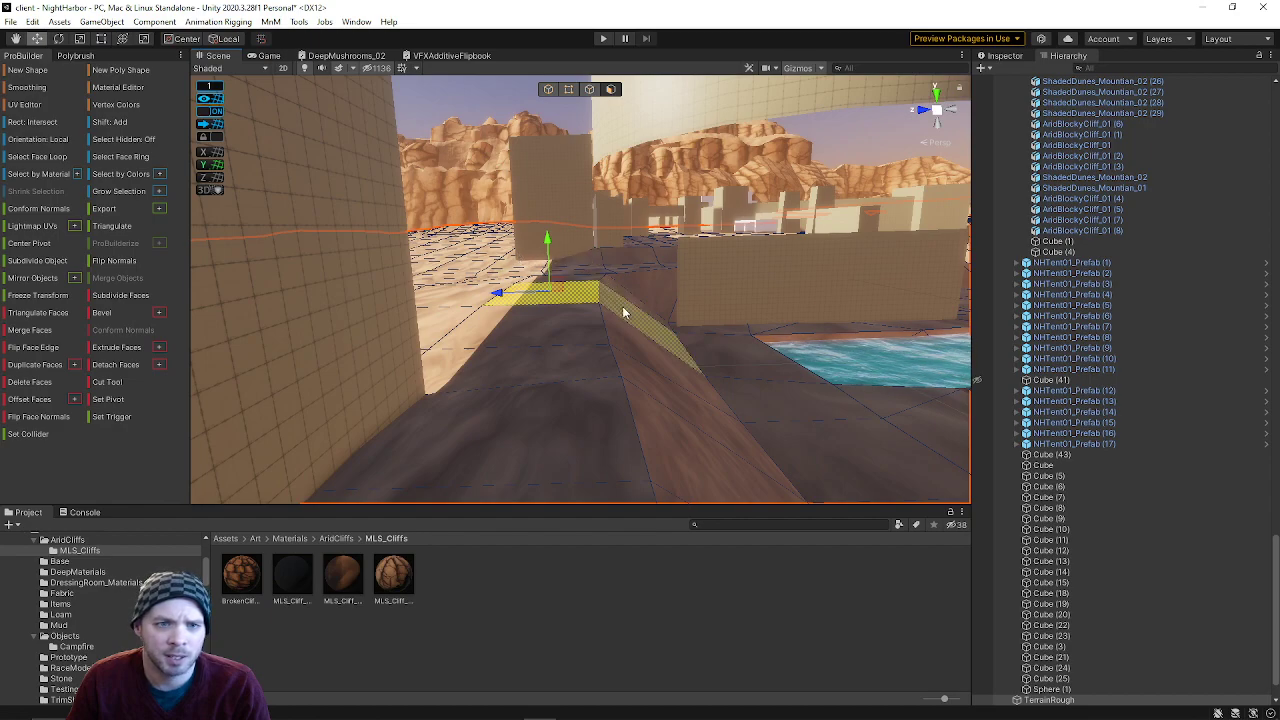
left_click(580, 272, "shift")
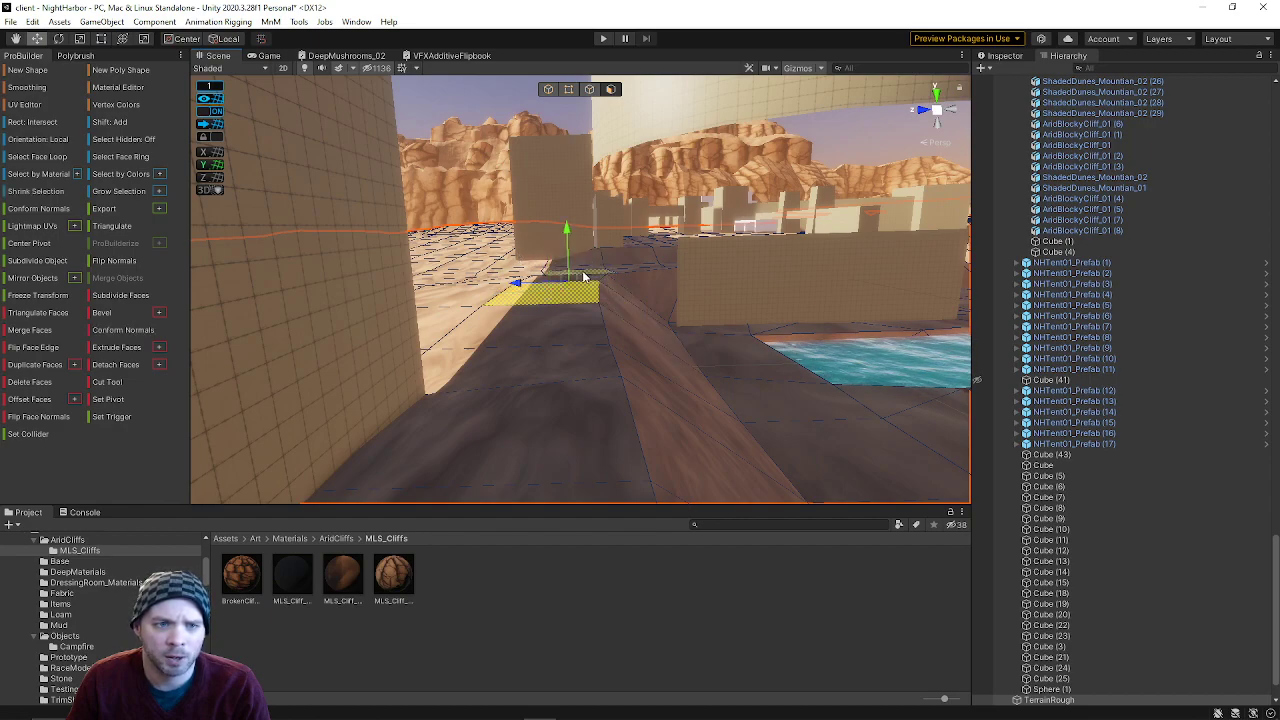
left_click(560, 345, "shift")
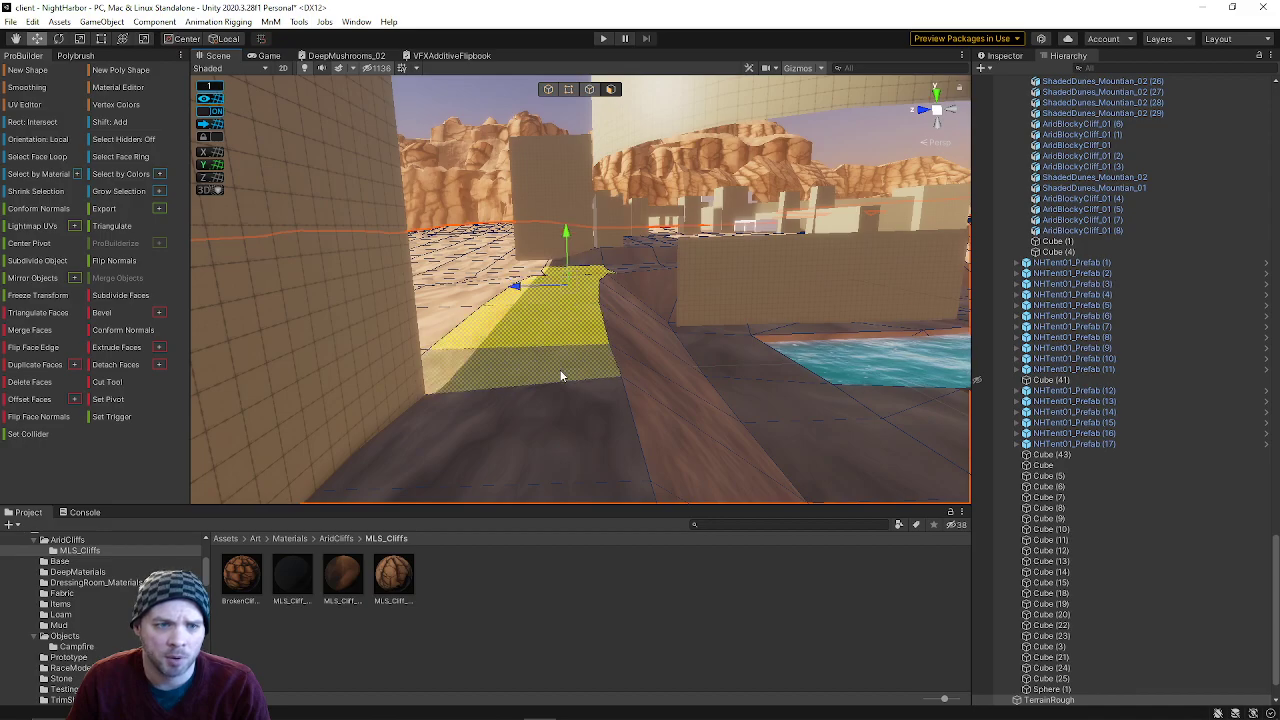
left_click(563, 438, "shift")
right_click_drag(563, 438, 418, 486)
left_click(531, 449, "shift")
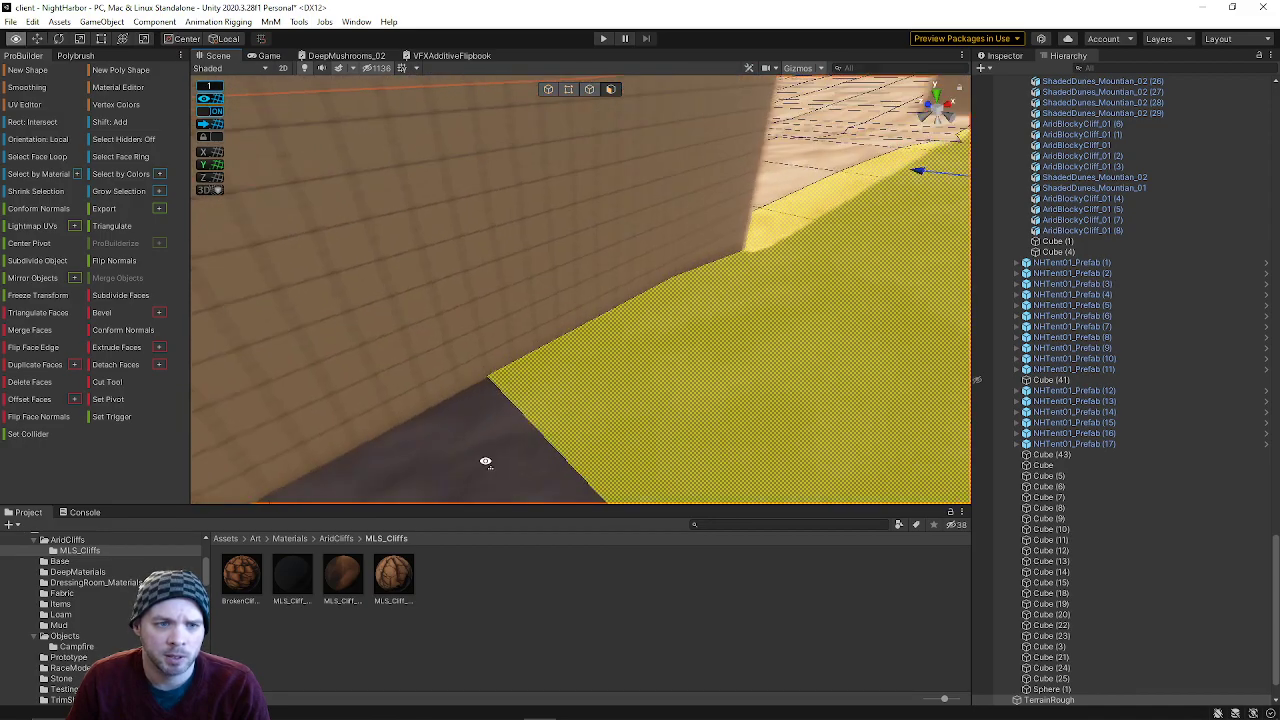
right_click_drag(531, 449, 267, 447)
left_click(705, 465, "shift")
key("w")
right_click_drag(637, 441, 1117, 297)
right_click_drag(1064, 360, 828, 248)
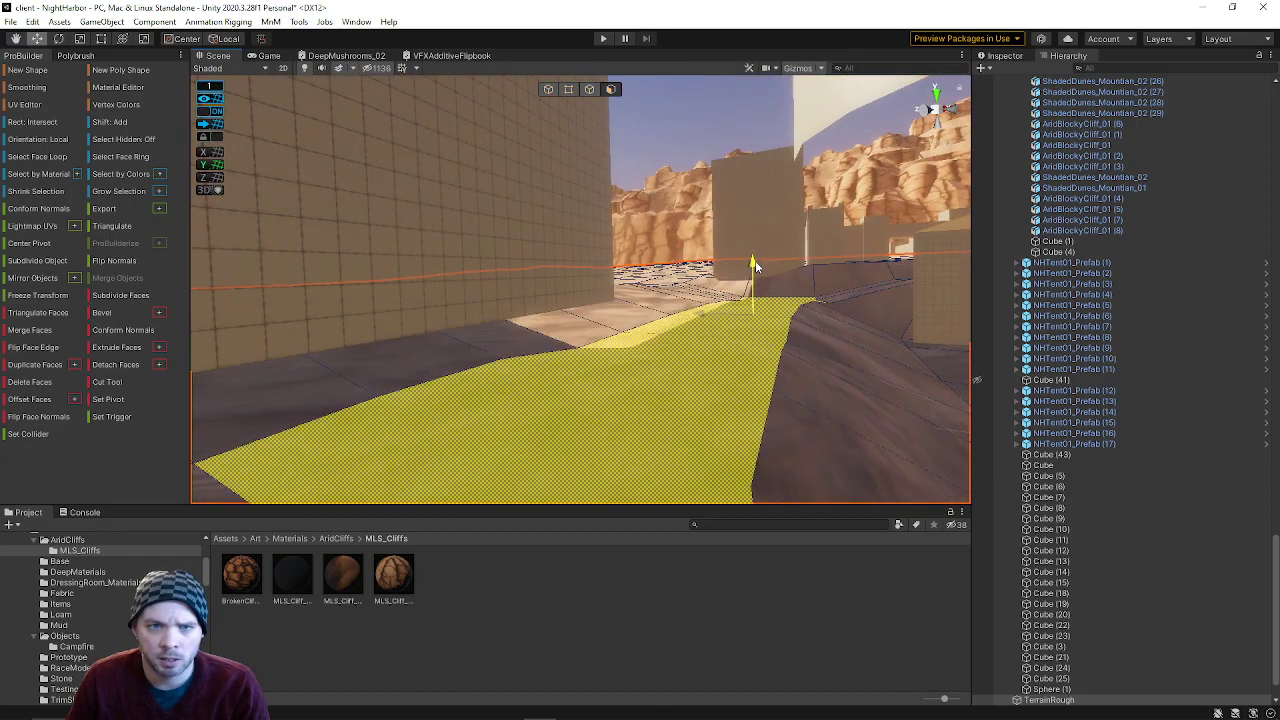
key("t")
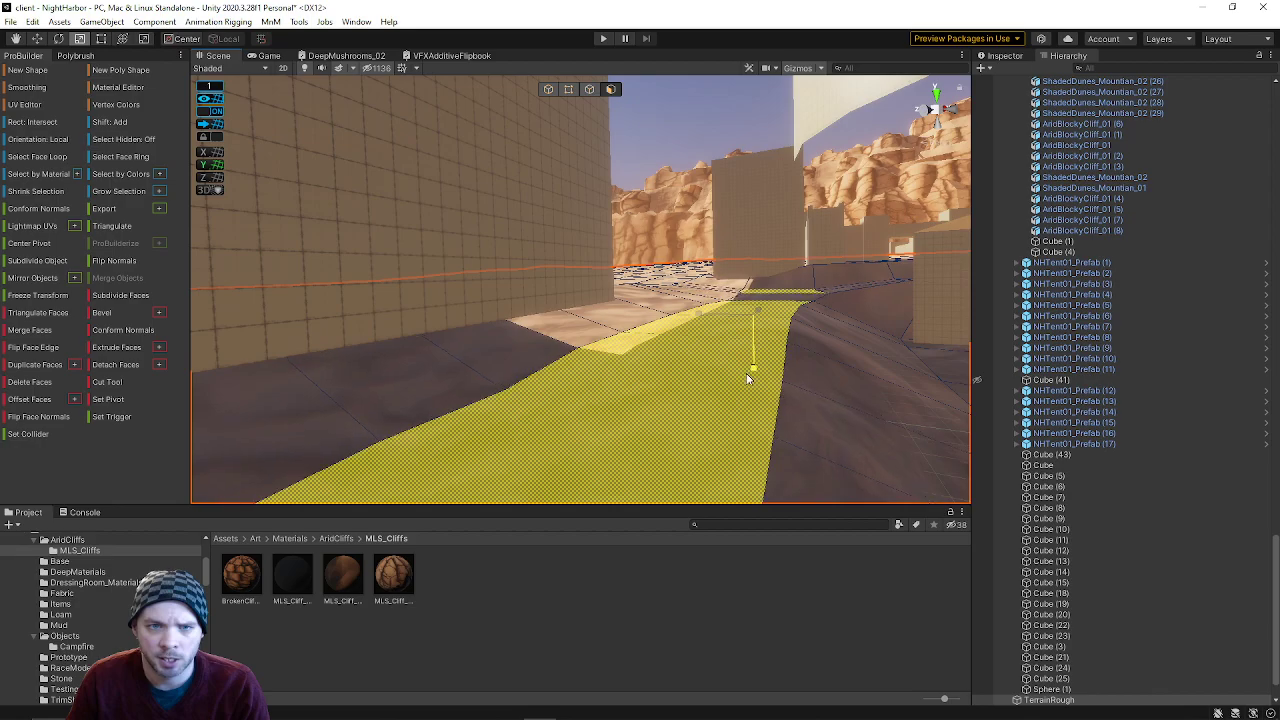
- Extend the face selection over the rest of the raised TerrainRough strip and its seaward slope, and delete those faces
right_click_drag(728, 340, 770, 395)
left_click(608, 433, "shift")
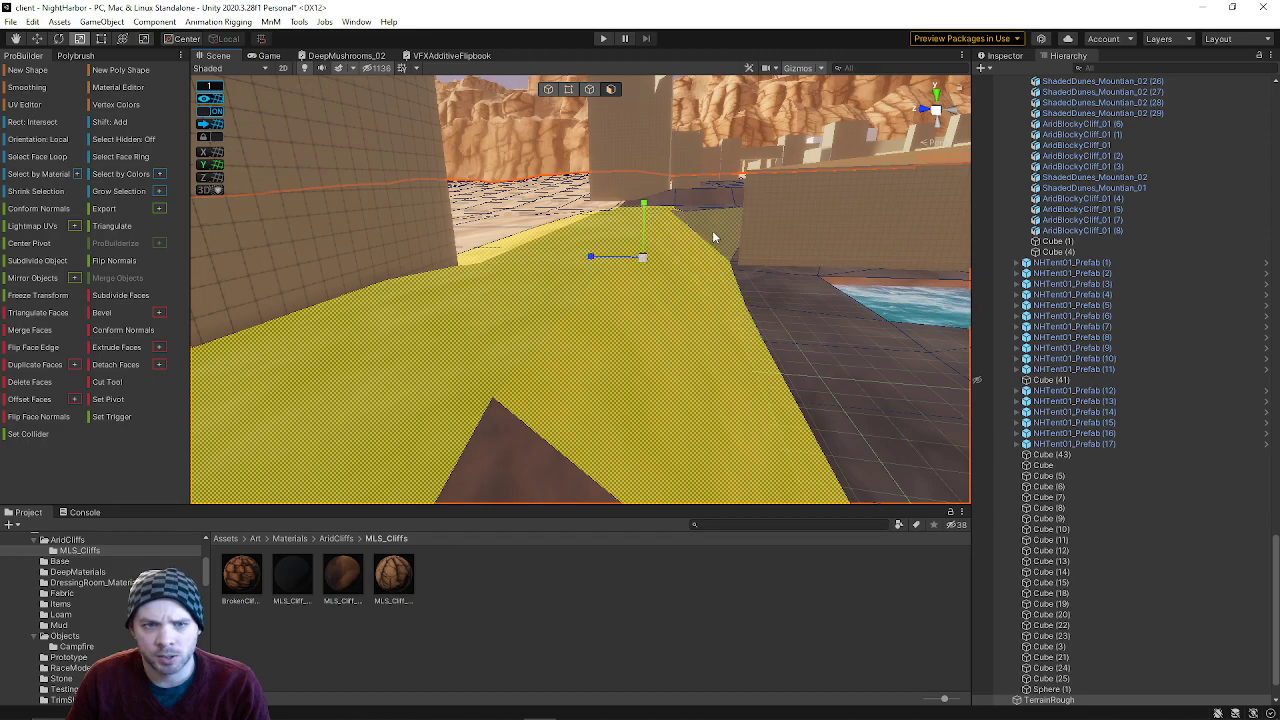
right_click_drag(536, 431, 713, 375)
right_click_drag(660, 342, 571, 338)
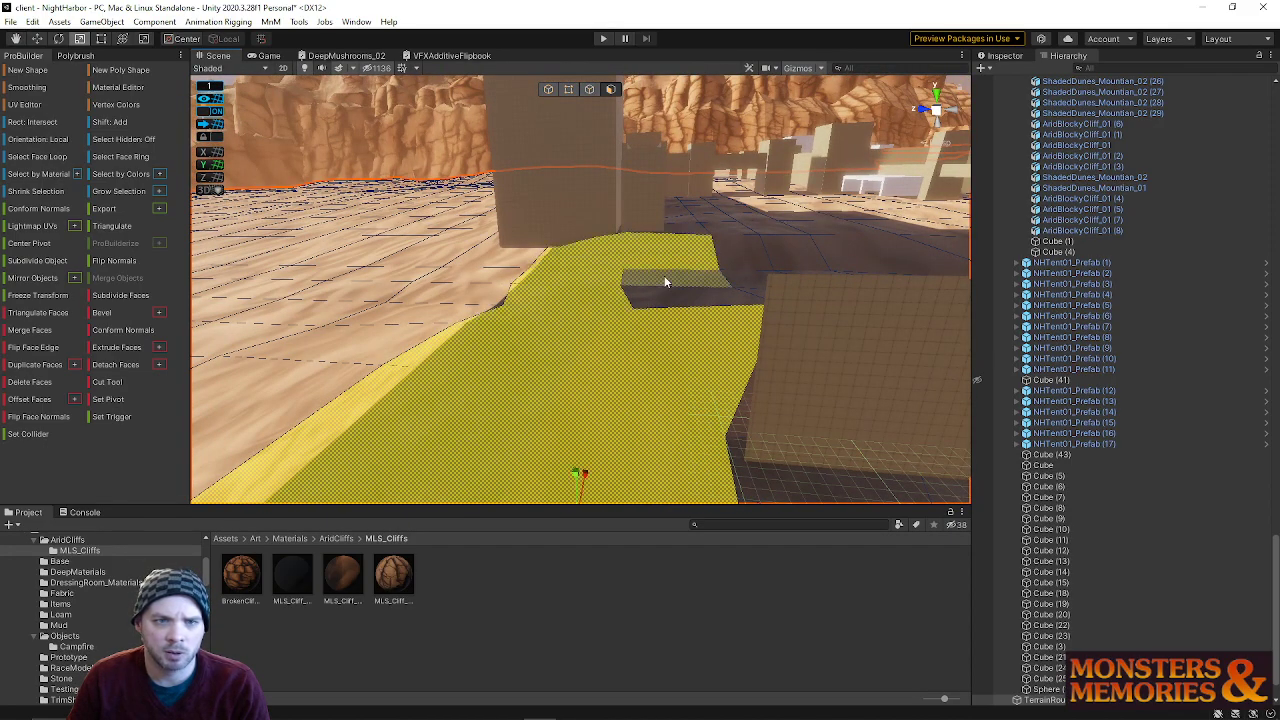
right_click_drag(670, 307, 771, 380)
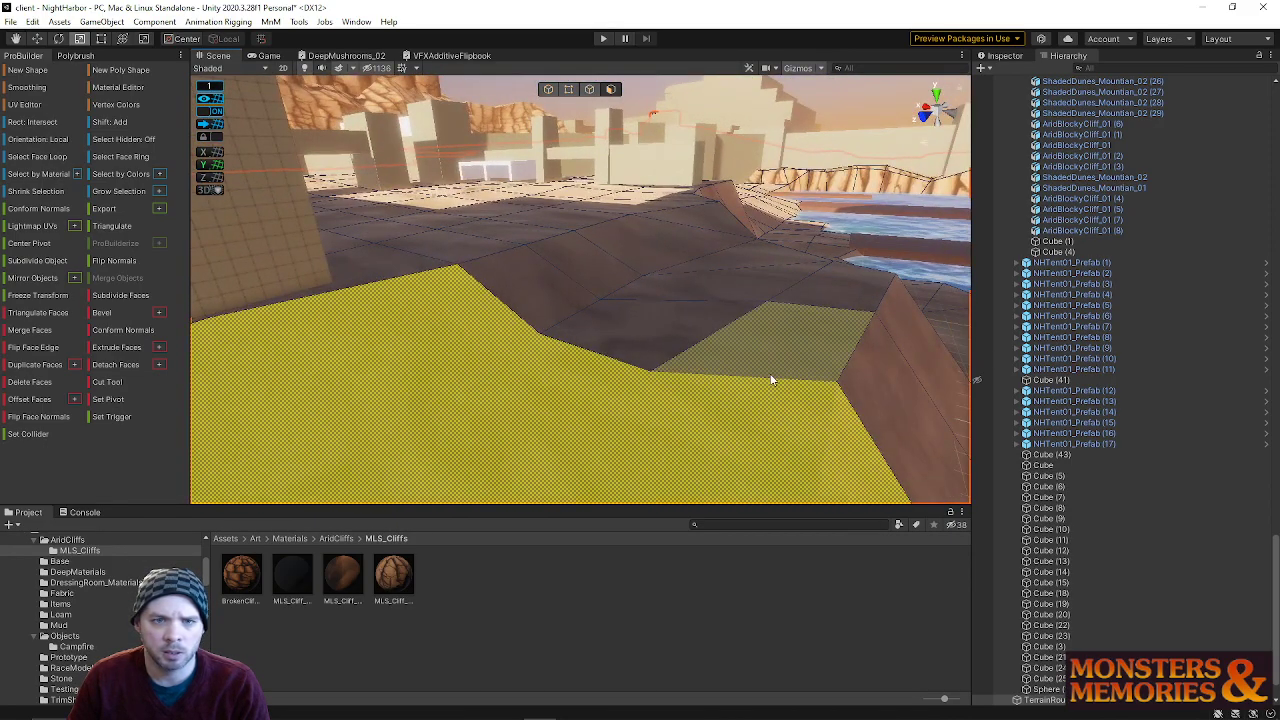
right_click_drag(663, 330, 213, 298)
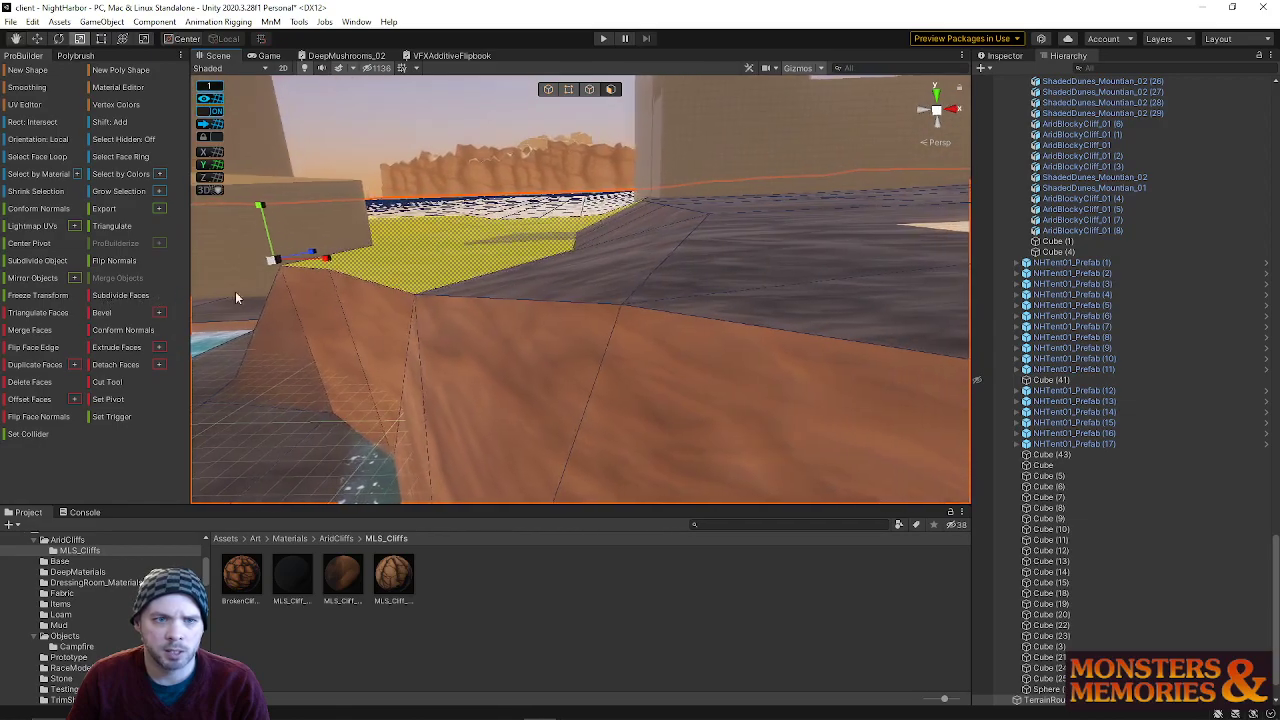
right_click_drag(529, 288, 547, 367)
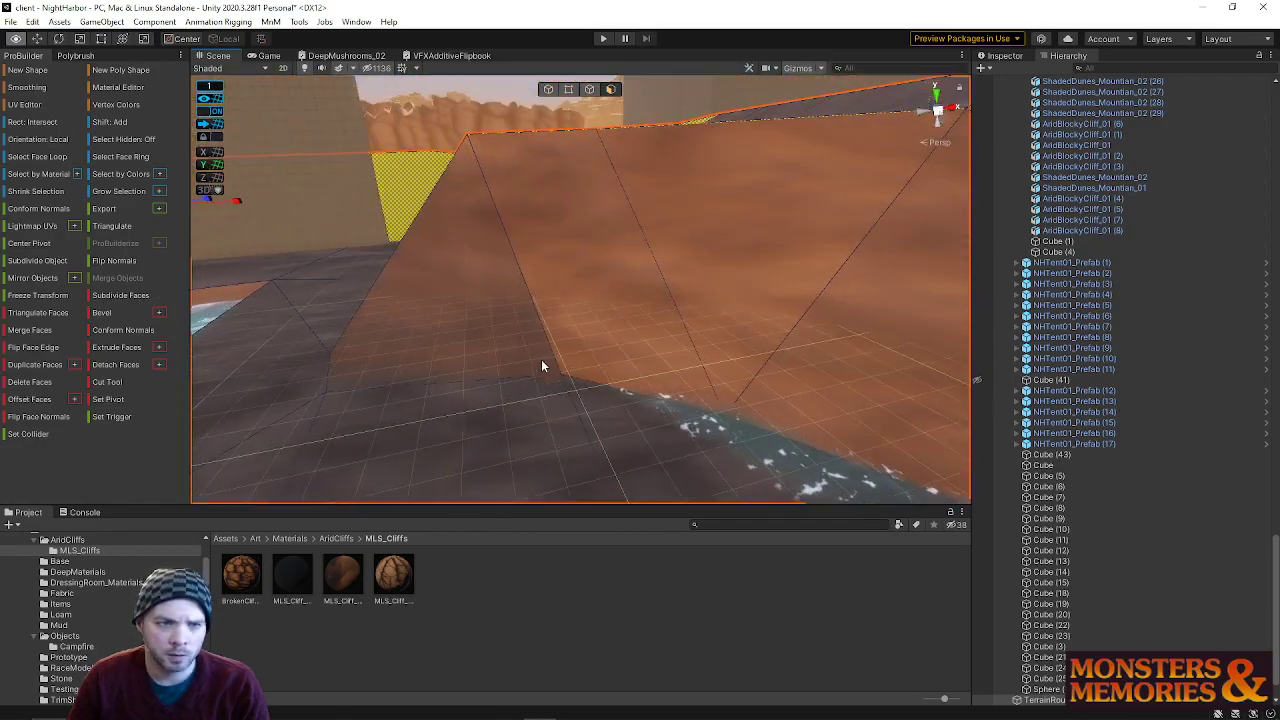
mouse_move(579, 299)
right_mouse_down()
mouse_move(871, 370)
mouse_move(869, 326)
mouse_move(680, 336)
mouse_move(680, 380)
mouse_move(580, 397)
mouse_move(703, 346)
mouse_move(751, 361)
mouse_move(614, 283)
mouse_move(577, 200)
mouse_move(605, 270)
mouse_move(609, 343)
mouse_move(294, 334)
mouse_move(326, 266)
mouse_move(377, 313)
mouse_move(562, 310)
right_mouse_up()
left_click(563, 311, "shift")
left_click(656, 388, "shift")
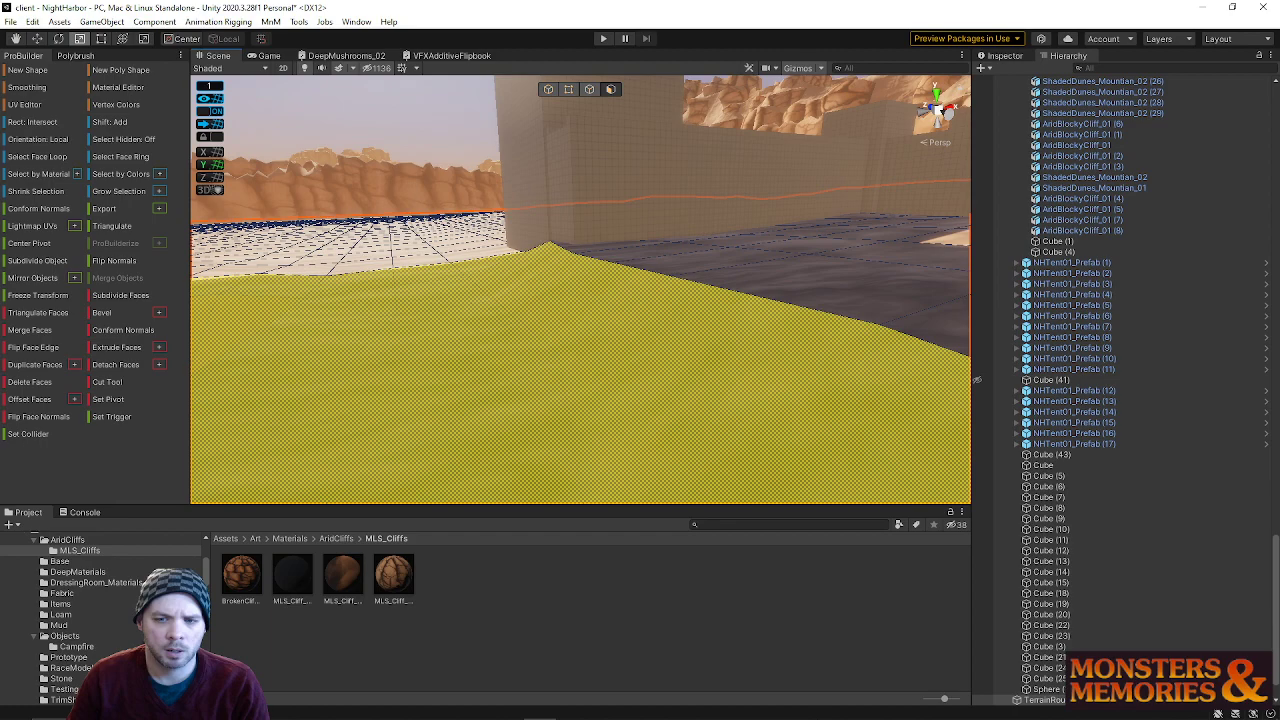
left_click(30, 382)
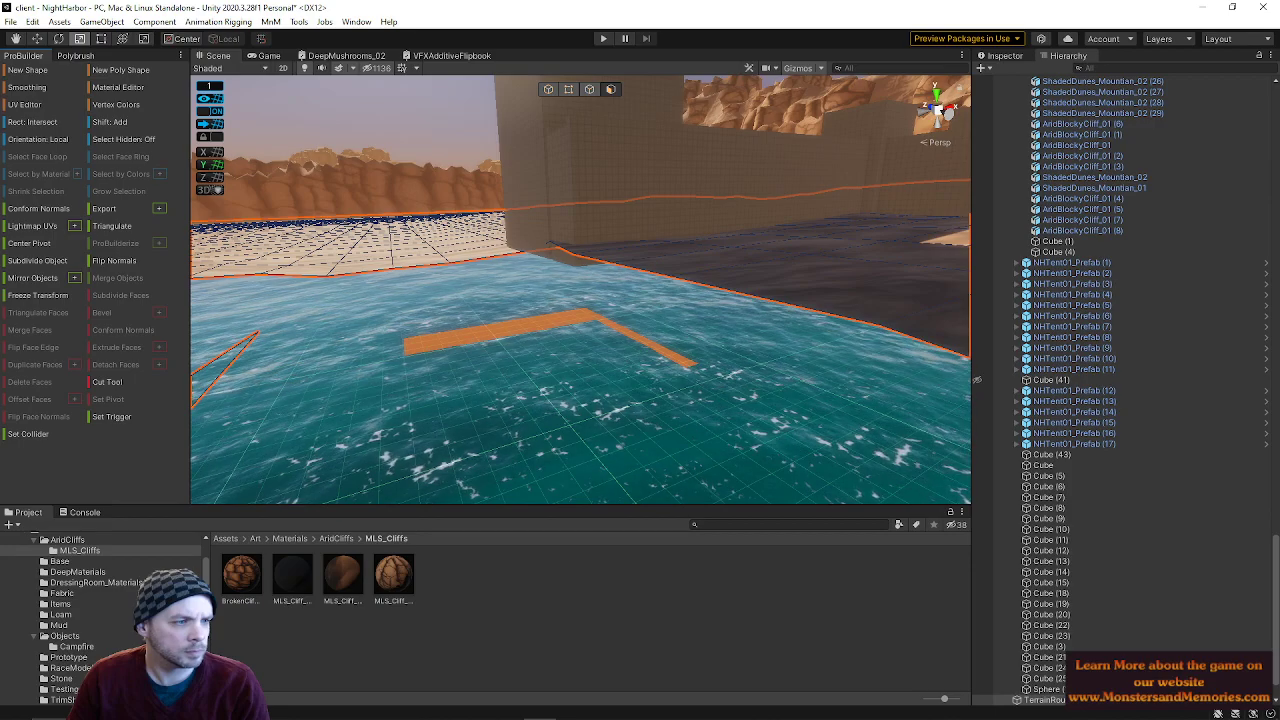
- Delete the leftover brown slope faces at the open end of TerrainRough above the water
right_click_drag(401, 385, 840, 323)
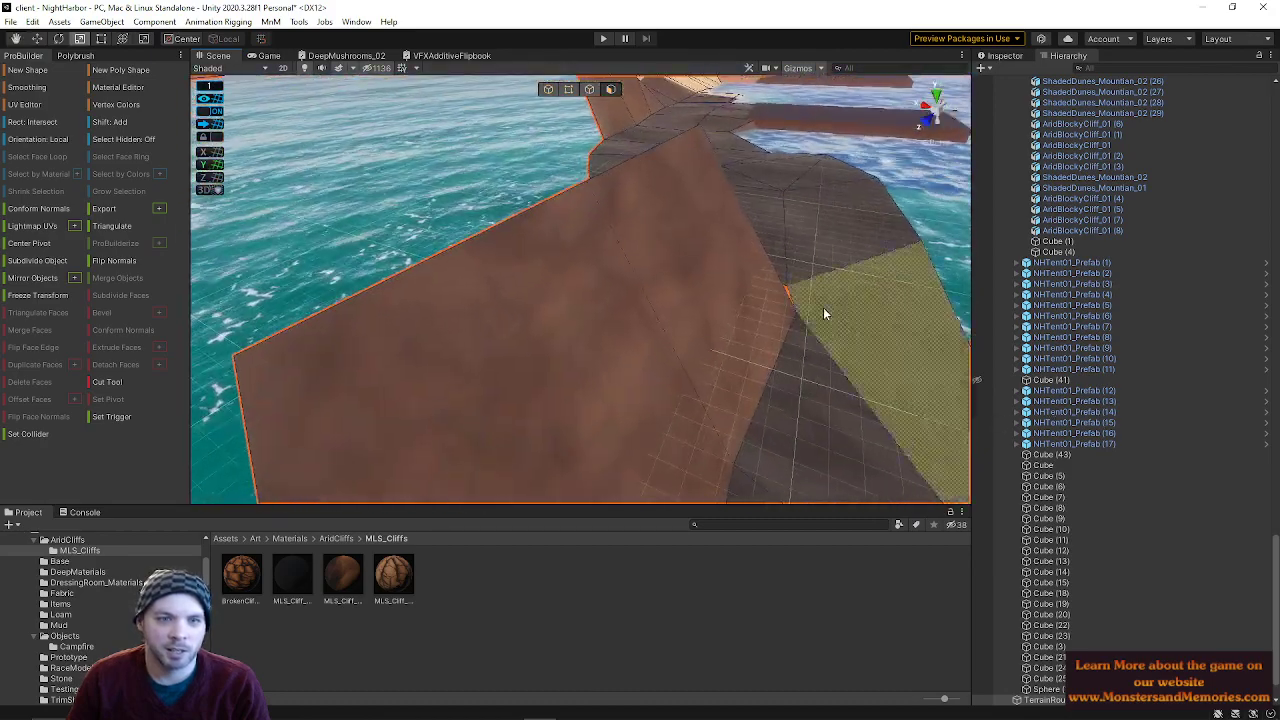
left_click(728, 272)
left_click(588, 344, "shift")
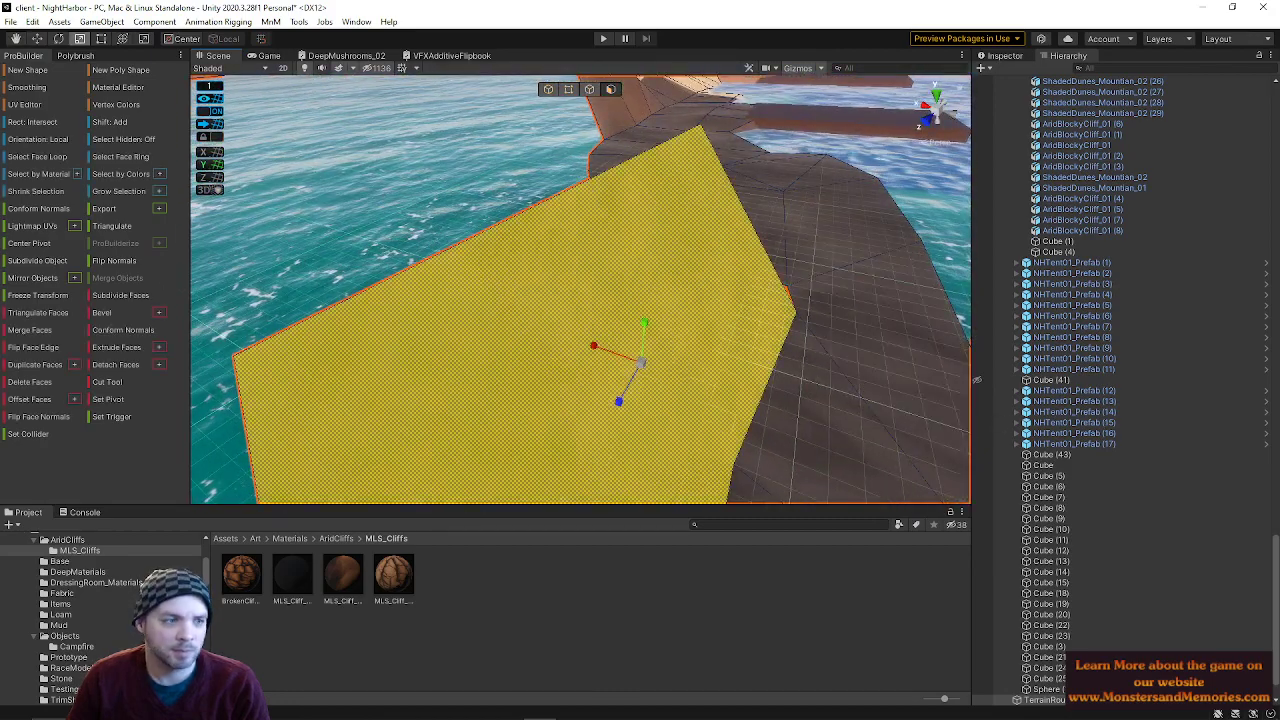
left_click(36, 386)
- Move the TerrainRough edge vertices beneath the long harbour wall so the sand edge reaches the wall
right_click_drag(692, 284, 855, 458)
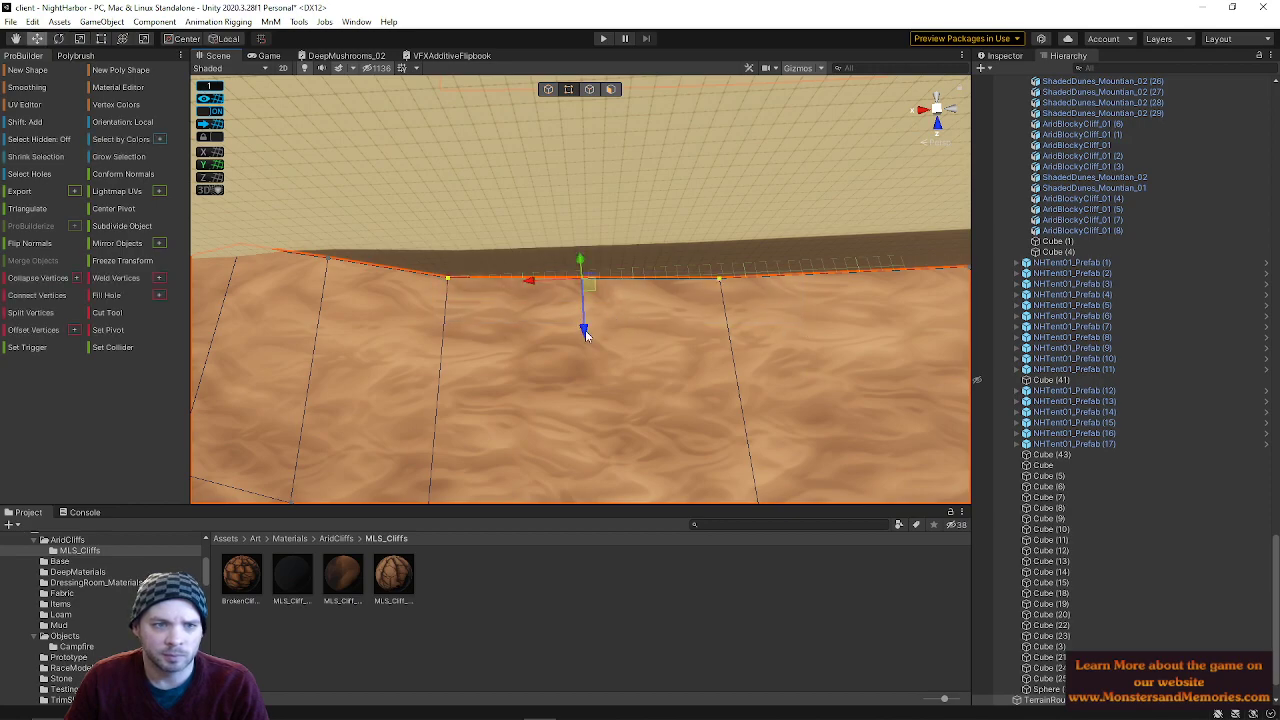
left_click_drag(585, 294, 585, 277)
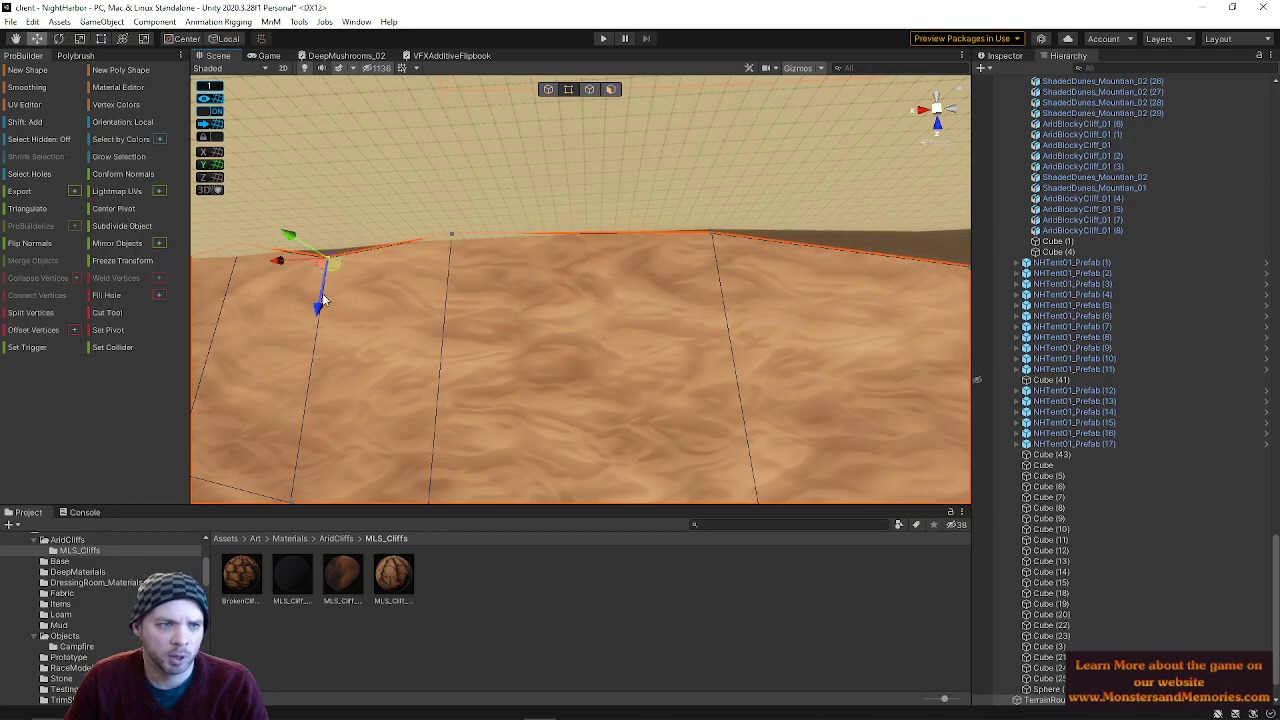
left_click(716, 266)
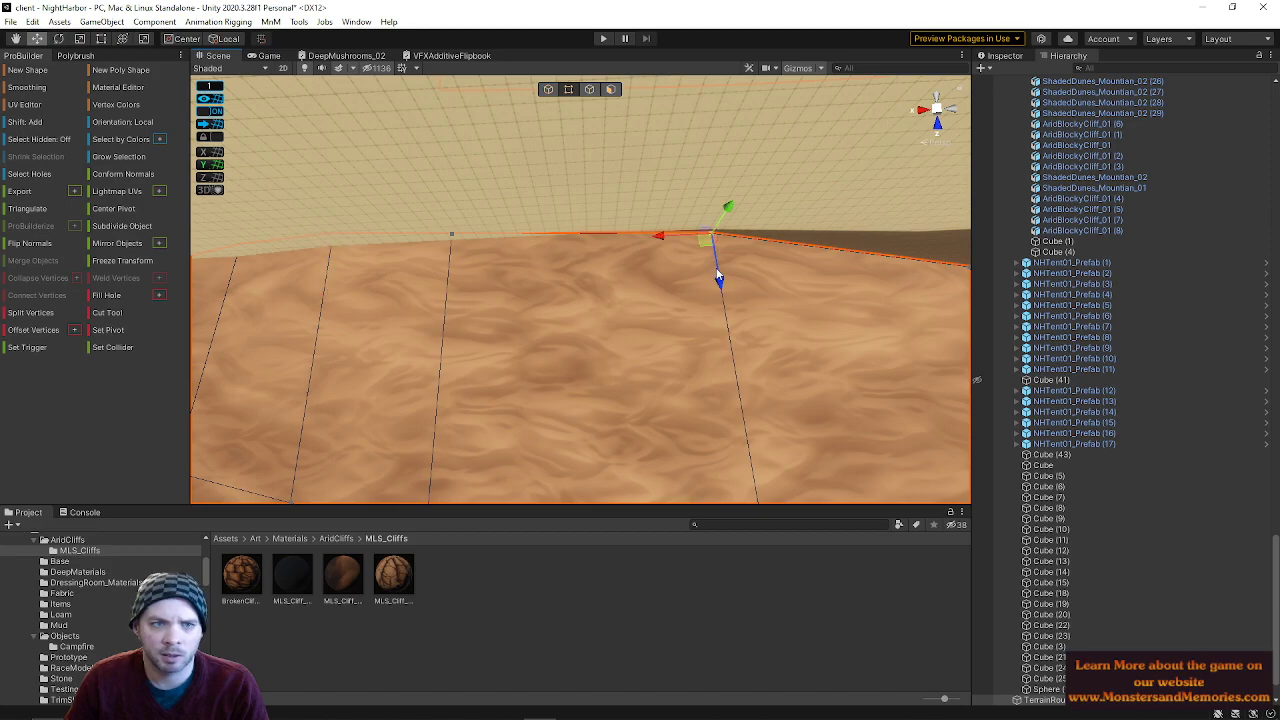
right_click_drag(735, 268, 1083, 159)
left_click(585, 335)
left_click_drag(606, 194, 572, 193)
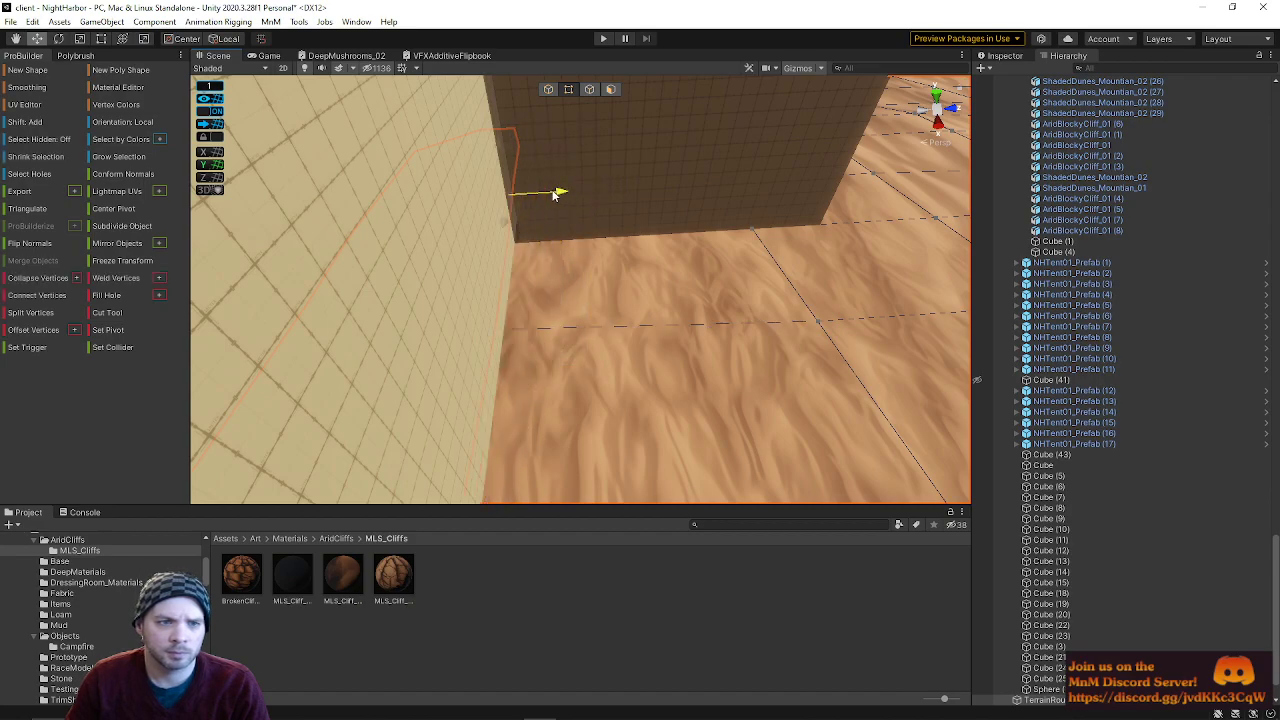
- Select the TerrainRough corner vertex at the water's edge and move it sideways toward the base of the wall
right_click_drag(559, 251, 626, 337)
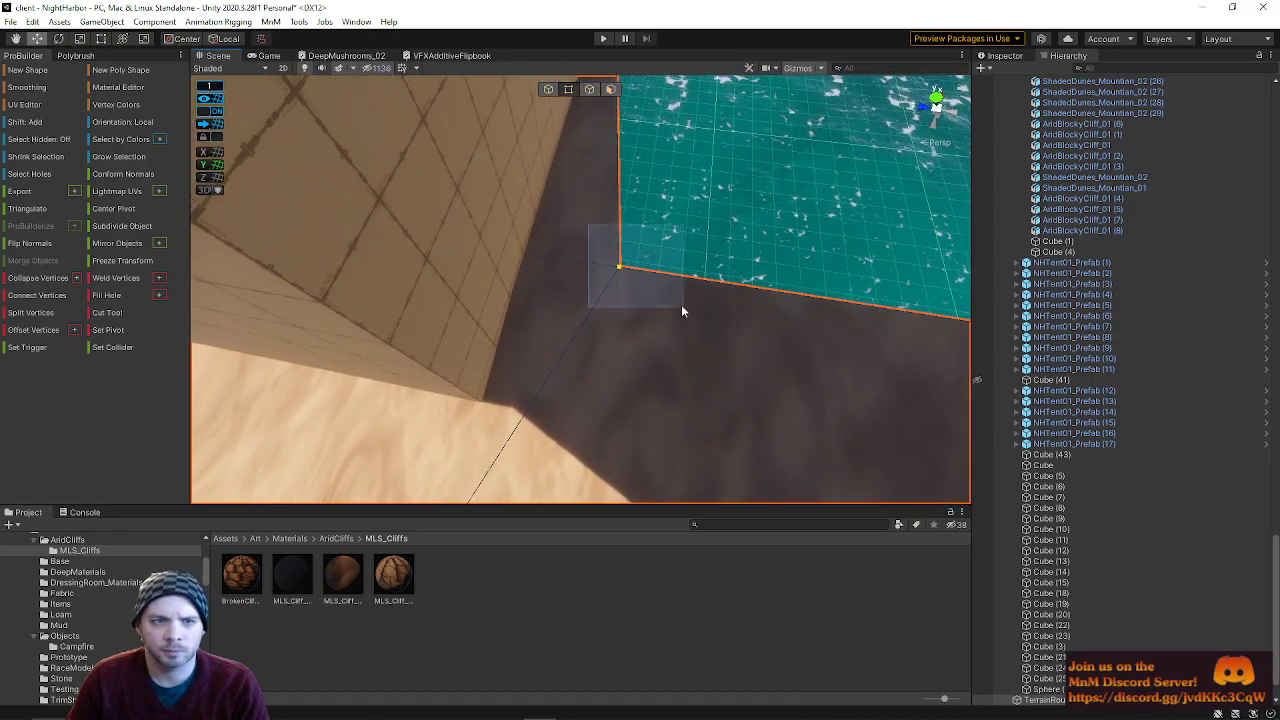
right_click_drag(492, 252, 557, 280)
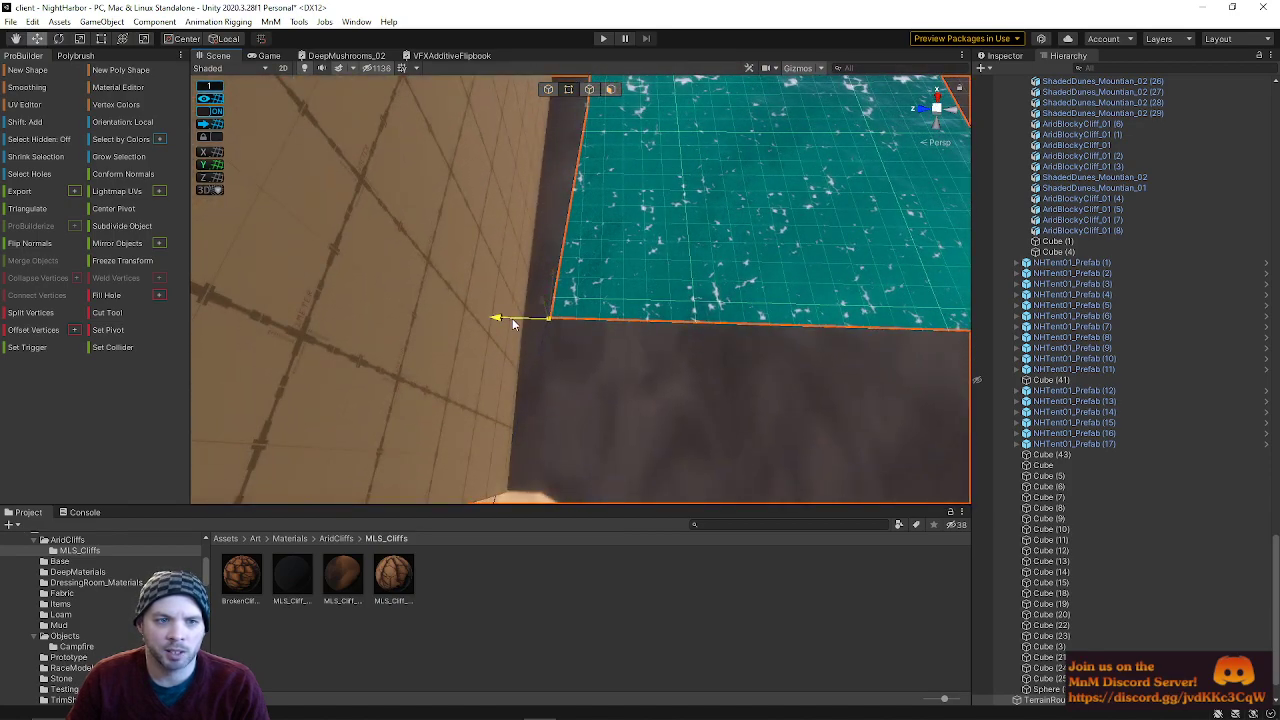
right_click_drag(537, 328, 541, 198)
- Select the shaded wall block Cube (13) as an object and shift it slightly along its Z axis toward the adjoining wall
left_click(551, 89)
left_click(562, 183)
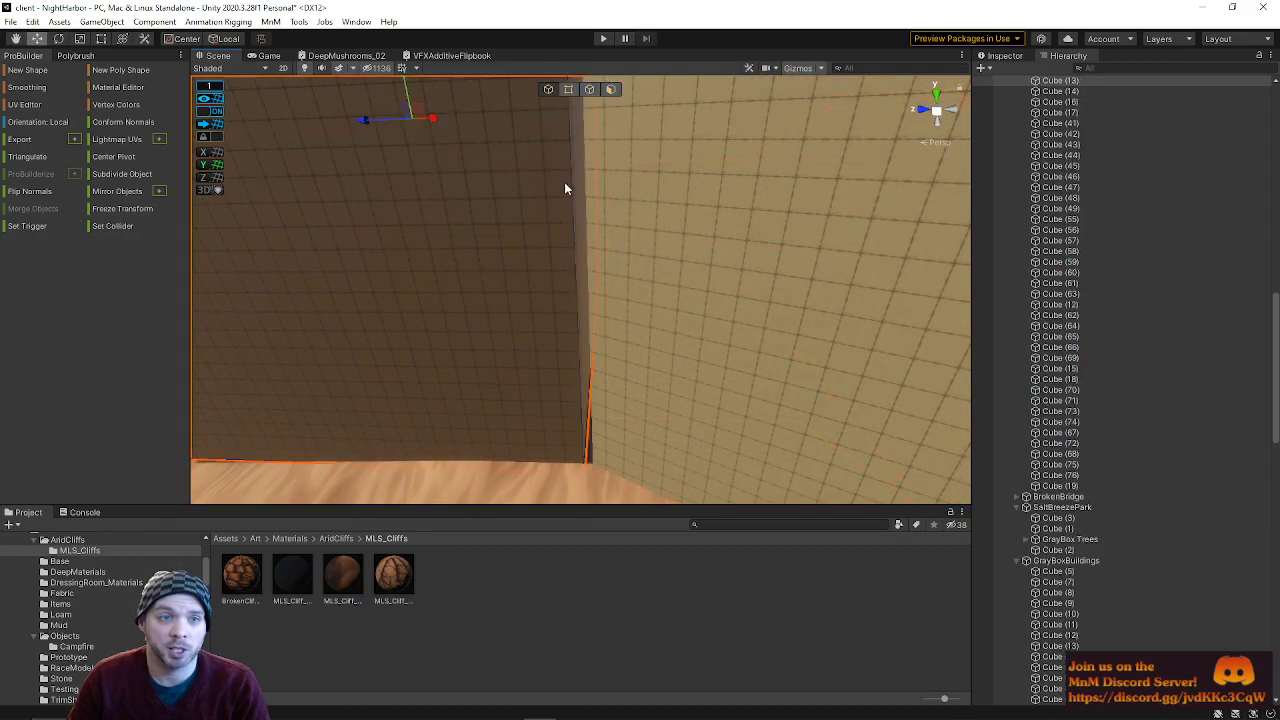
mouse_move(364, 119)
left_mouse_down()
mouse_move(383, 124)
mouse_move(370, 123)
left_mouse_up()
right_click_drag(540, 240, 592, 215)
- Select the top faces of the two block towers beside the domed building and adjust their height above the adjoining wall
left_click(727, 232)
right_click_drag(706, 231, 587, 163)
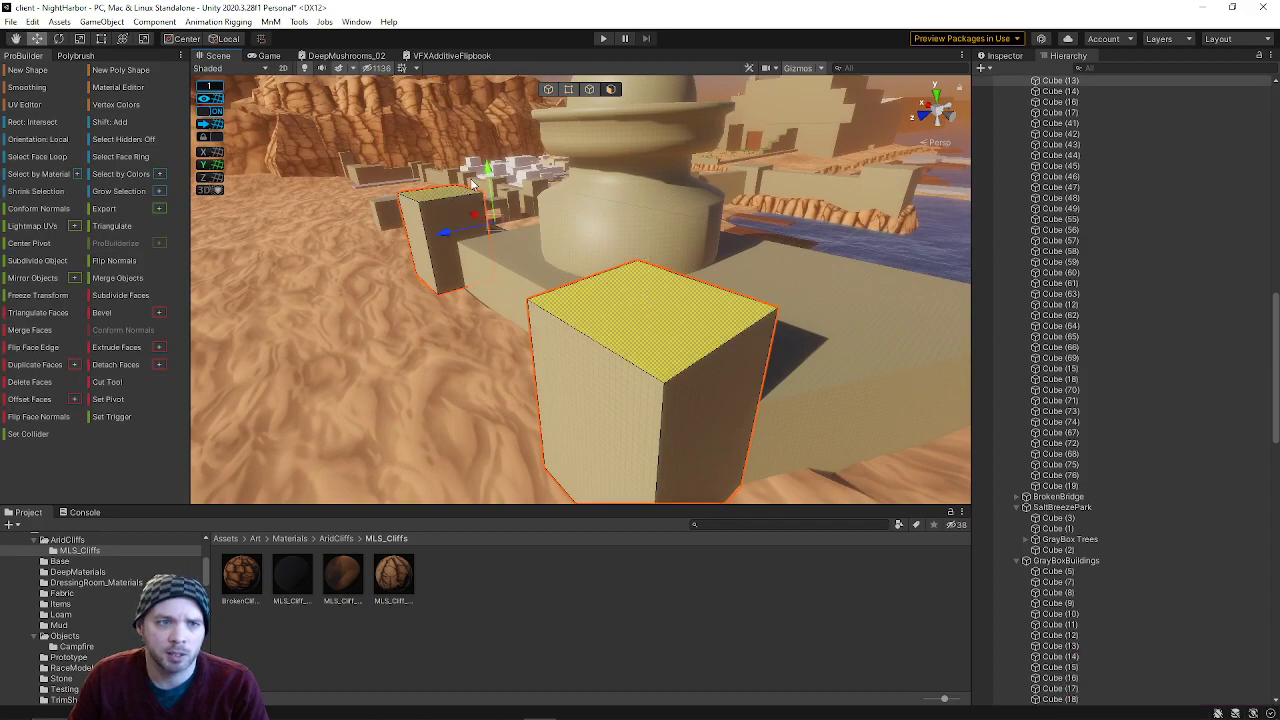
right_click_drag(488, 190, 752, 221)
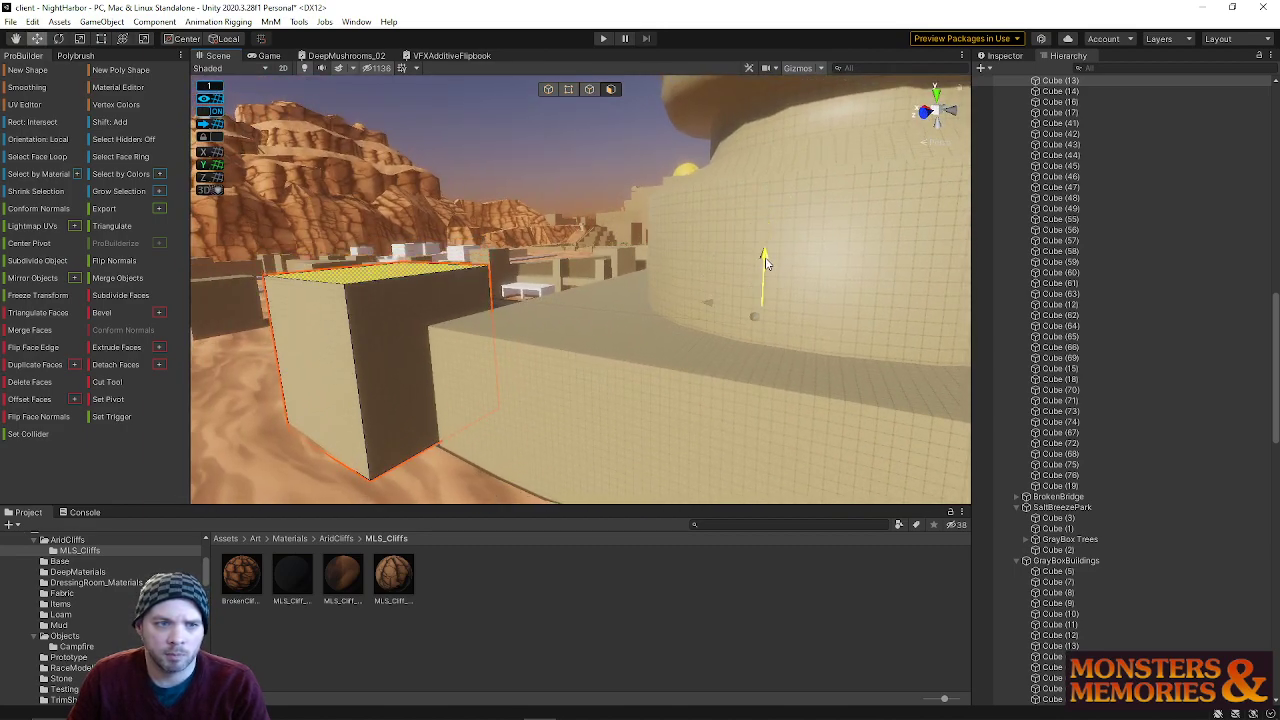
right_click_drag(762, 254, 733, 235)
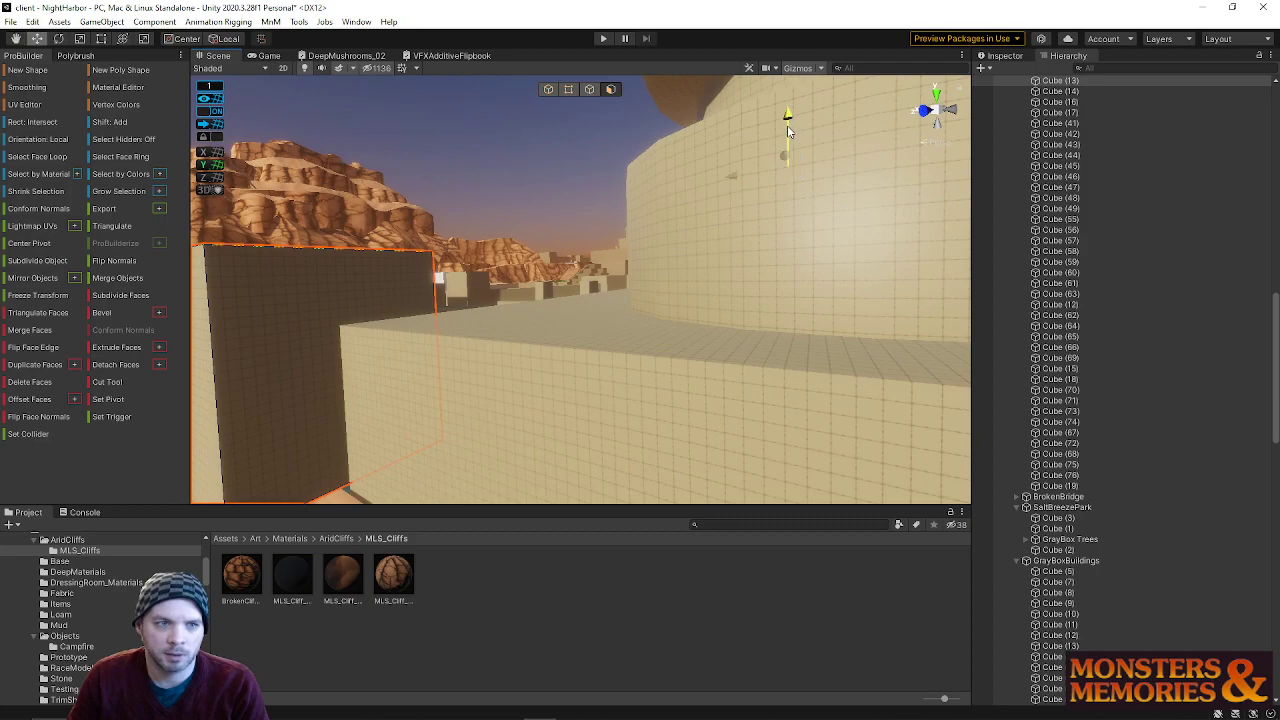
right_click_drag(787, 140, 556, 179)
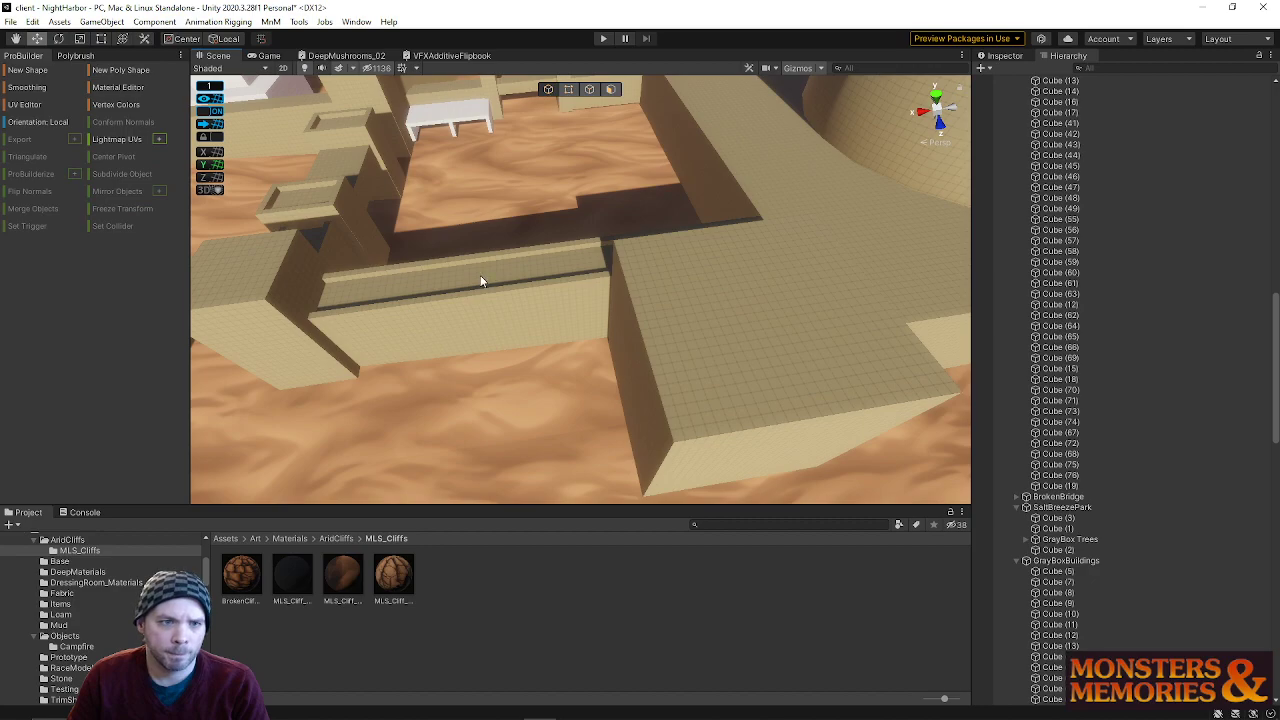
- Duplicate the crenellated wall Cube (19) beside the domed building and move the copy across the harbour to the opposite wall
left_click(480, 281)
key("f")
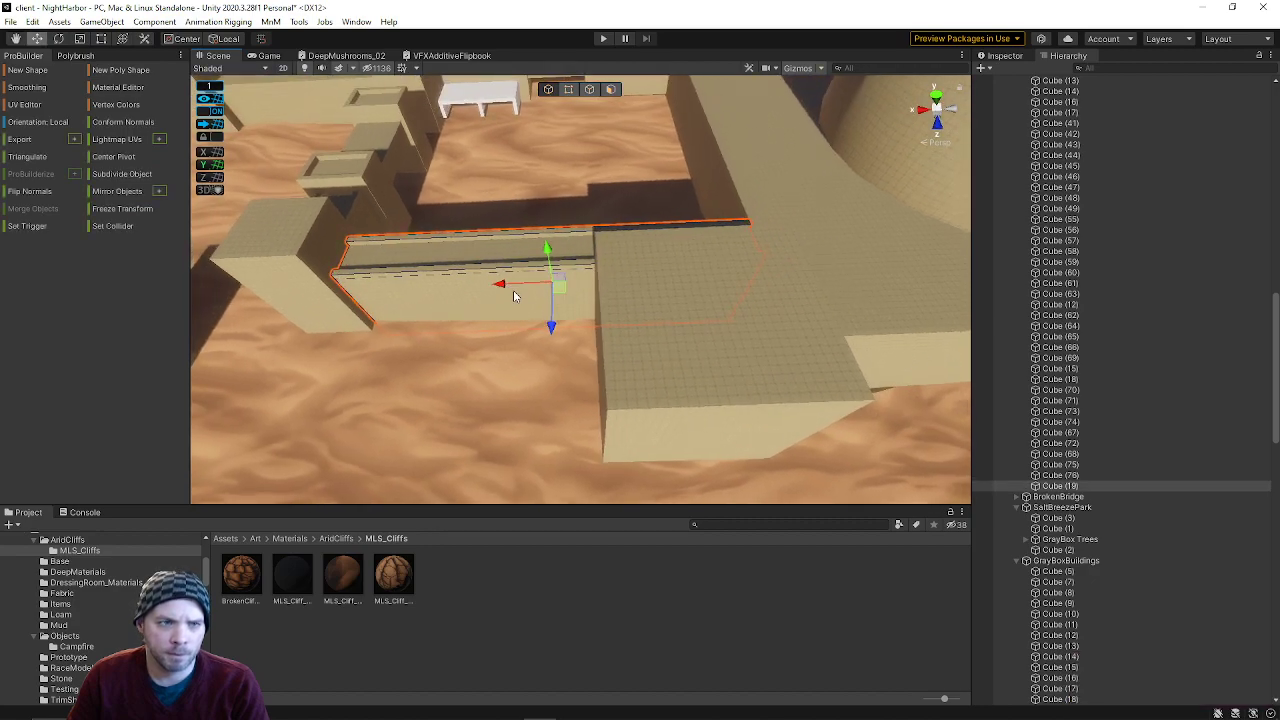
scroll(553, 330, "down", 8)
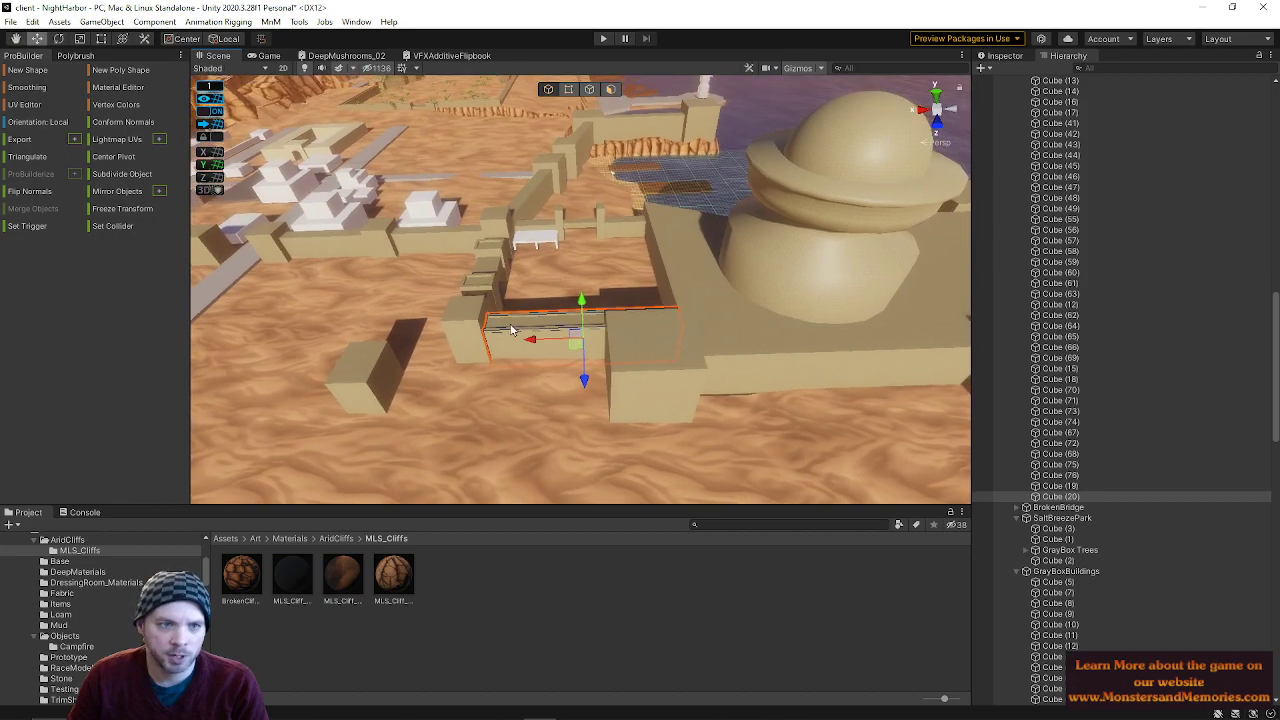
left_click_drag(783, 330, 409, 281, "alt")
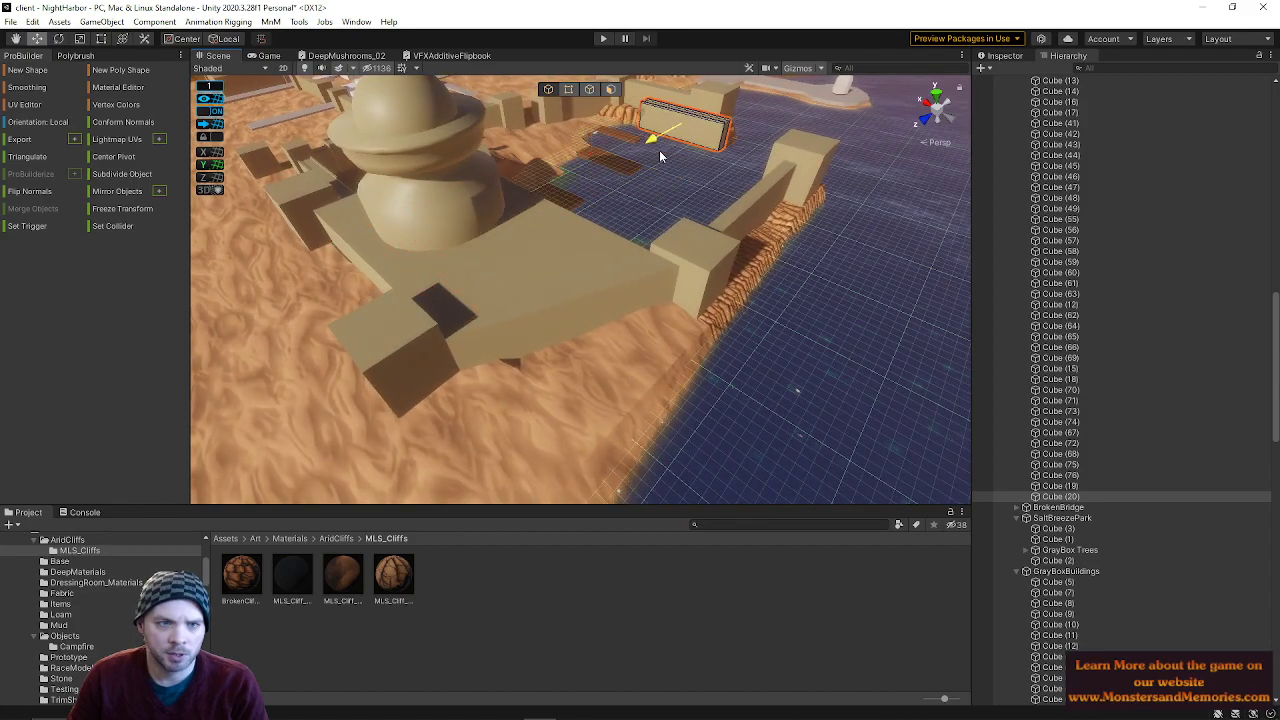
left_click_drag(674, 140, 752, 107, "alt")
- Delete the plain wall Cube (10) and center the crenellated copy on the rocky ridge between the two towers
key("w")
right_click_drag(752, 107, 914, 205)
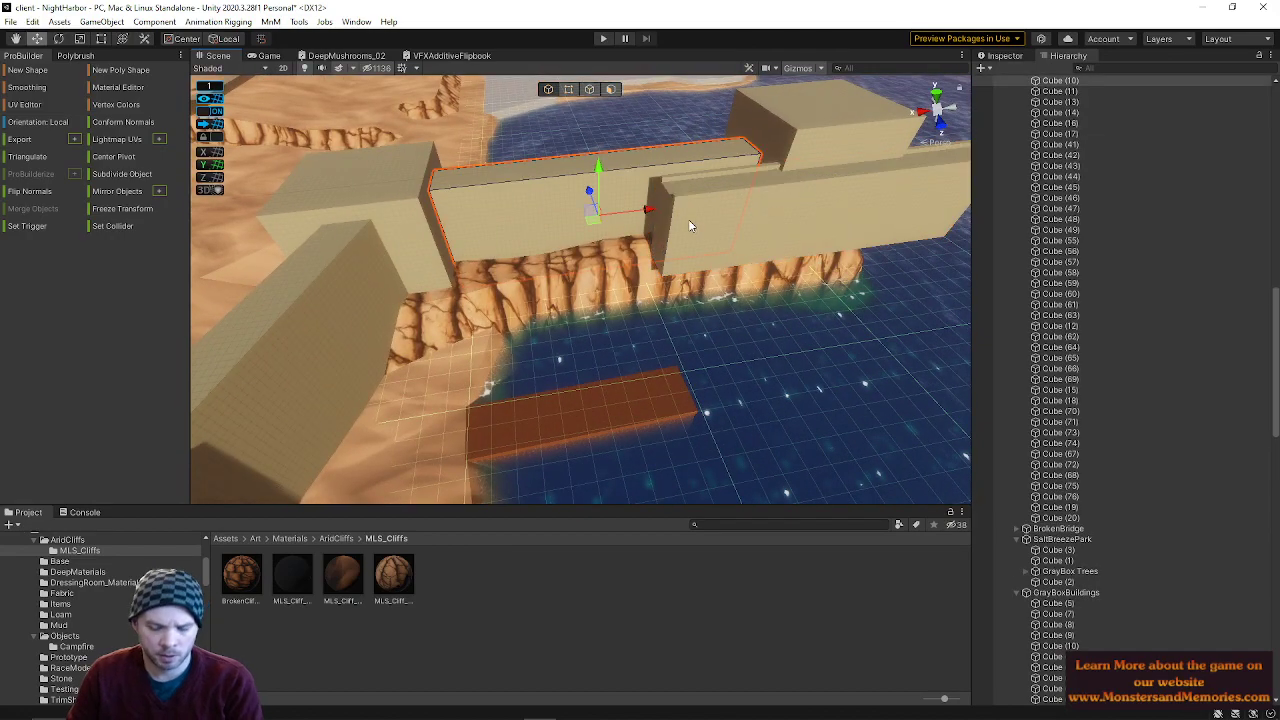
mouse_move(614, 251)
left_mouse_down()
mouse_move(567, 252)
mouse_move(615, 242)
left_mouse_up()
right_click_drag(615, 242, 625, 310)
key("w")
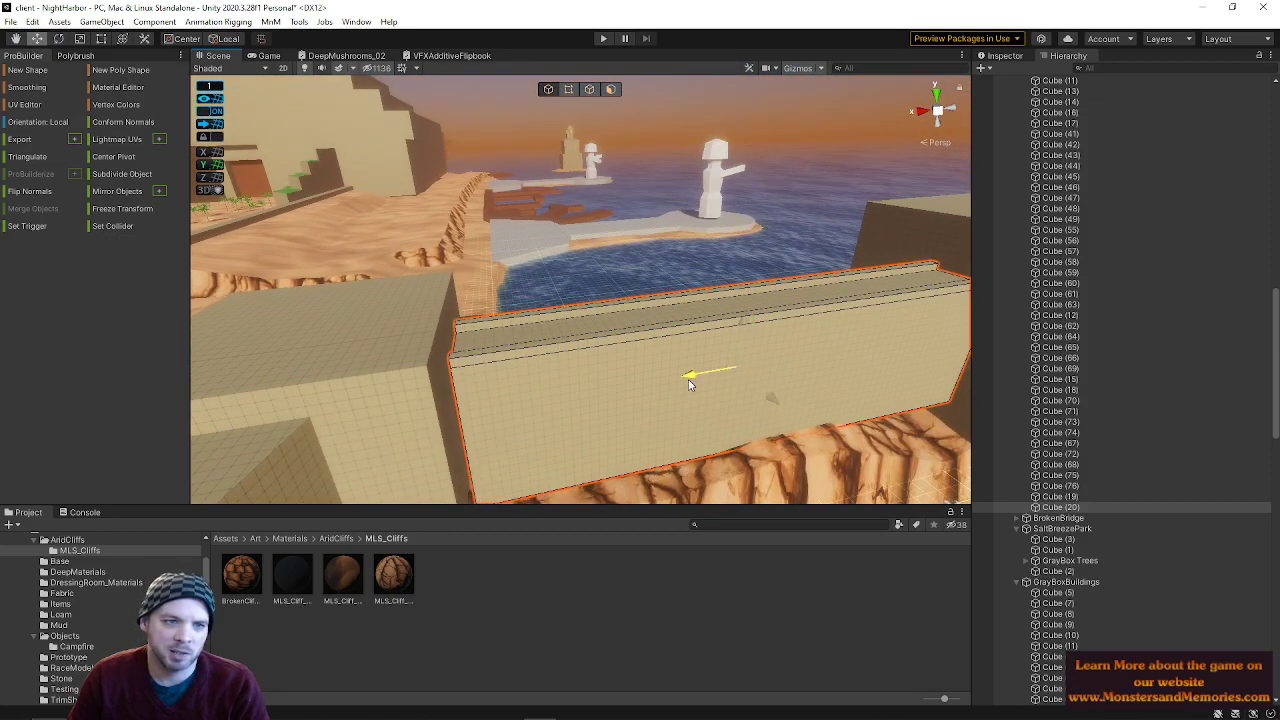
key("w")
right_click_drag(688, 385, 289, 573)
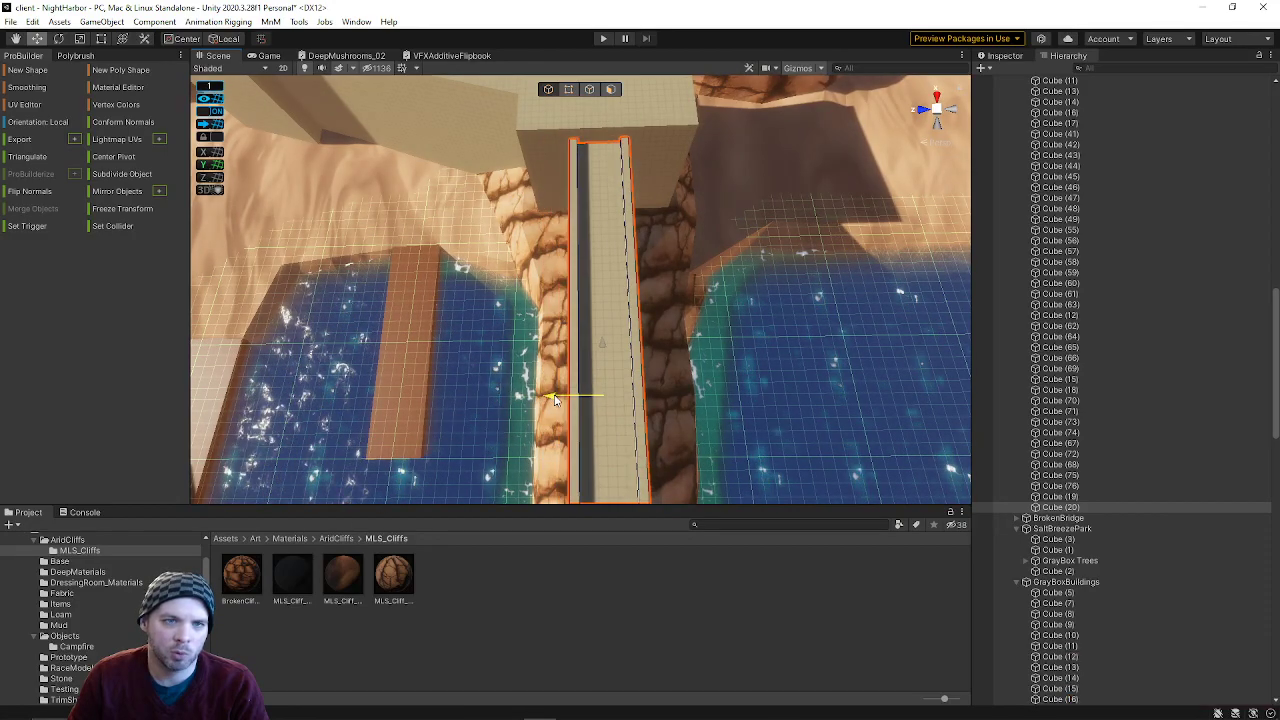
left_click_drag(559, 399, 559, 399)
- Select the end faces of the crenellated harbour wall and adjust them to close the gap at the neighbouring tower
right_click_drag(559, 399, 178, 269)
key("d")
key("a")
mouse_move(597, 243)
right_mouse_down()
mouse_move(535, 247)
mouse_move(551, 269)
mouse_move(586, 262)
right_mouse_up()
key("a")
key("d")
mouse_move(890, 259)
right_mouse_down()
mouse_move(943, 231)
mouse_move(920, 217)
mouse_move(854, 241)
mouse_move(875, 247)
right_mouse_up()
key("a")
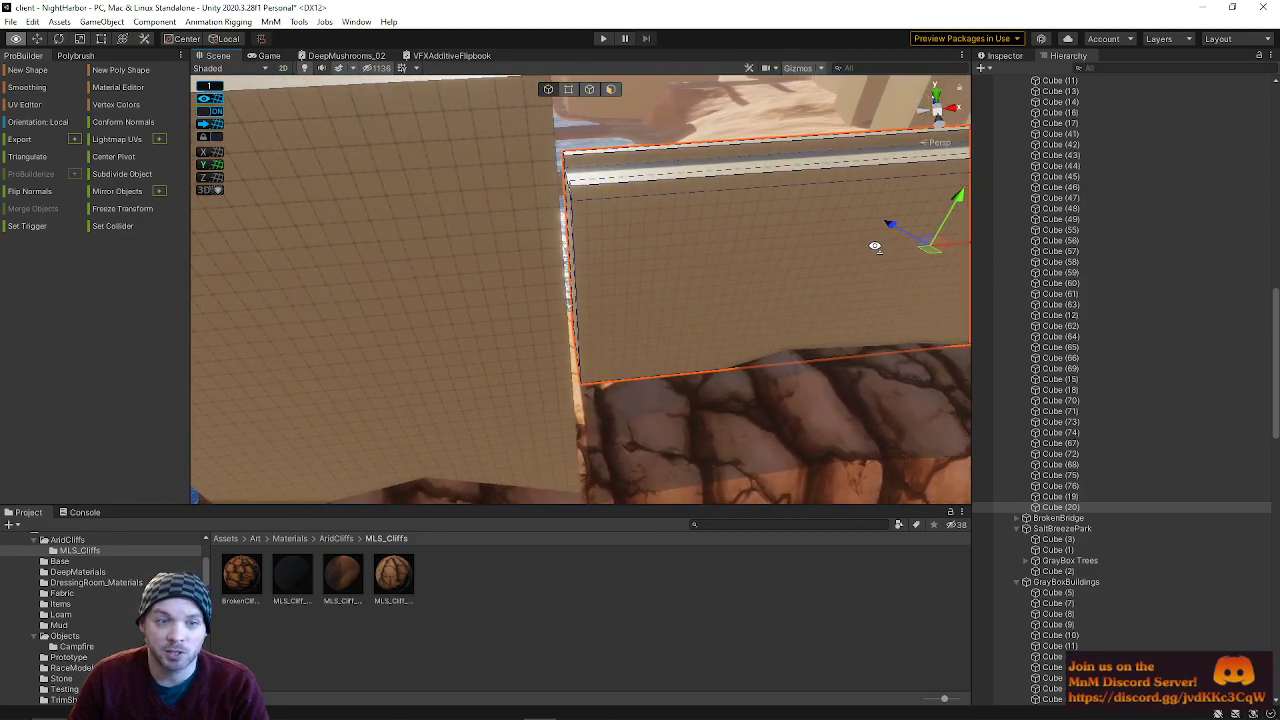
left_click(609, 90)
left_click_drag(533, 170, 662, 477)
left_click(602, 230)
left_click_drag(520, 140, 621, 498)
left_click_drag(611, 268, 611, 268)
- Select the crenellated wall Cube (71) beside the docks and examine the walls around the harbour
right_click_drag(622, 276, 533, 326)
right_click_drag(649, 306, 754, 309)
left_click(760, 239)
right_click_drag(637, 369, 495, 385)
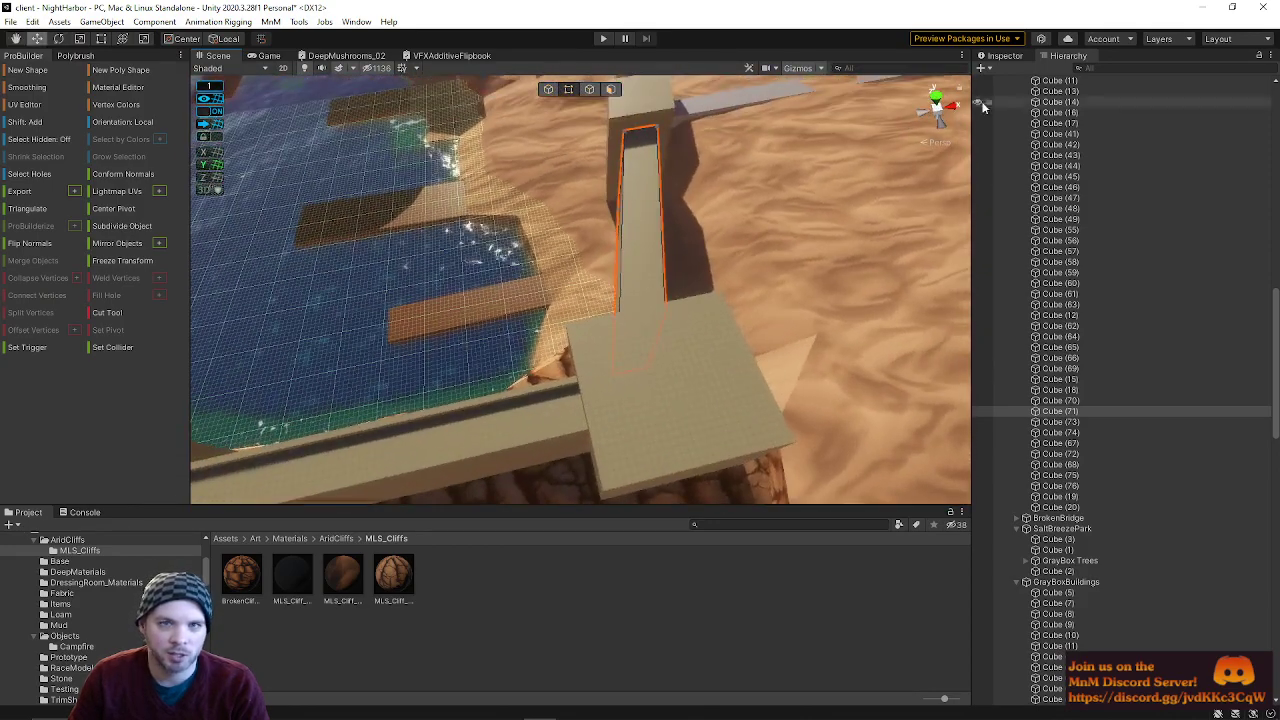
right_click_drag(781, 197, 714, 172)
left_click(608, 89)
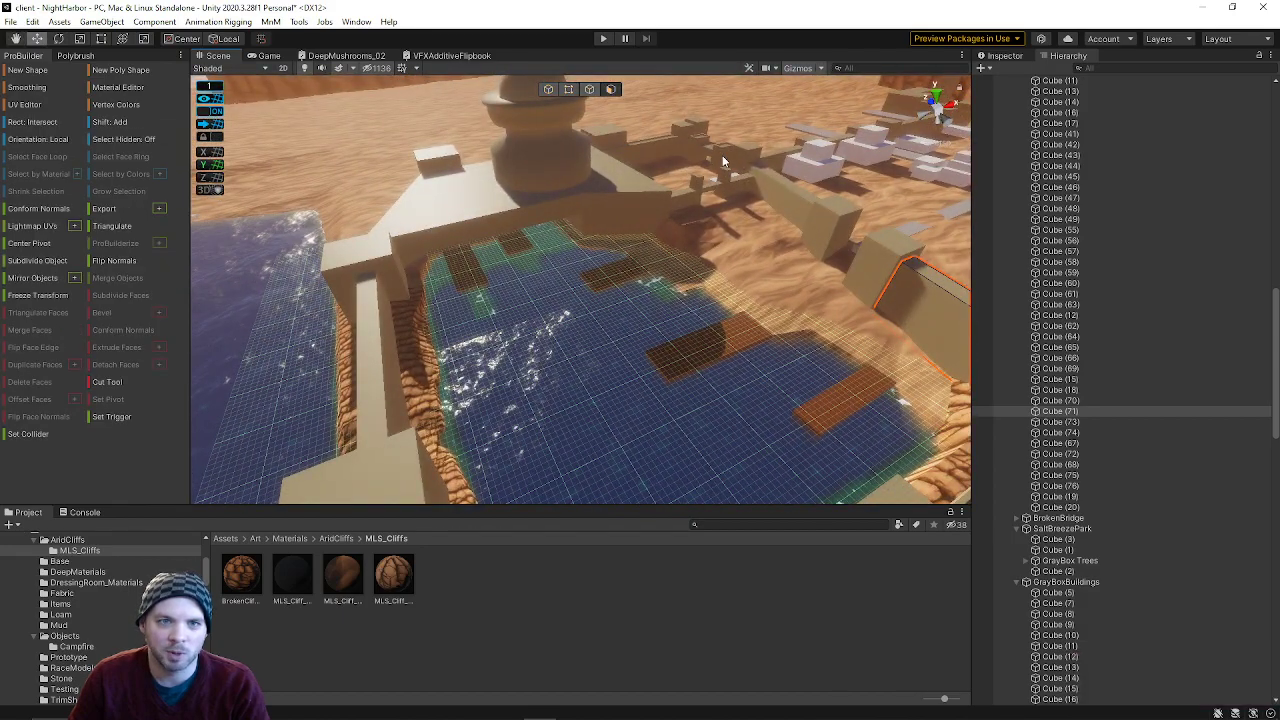
right_click_drag(725, 157, 913, 120)
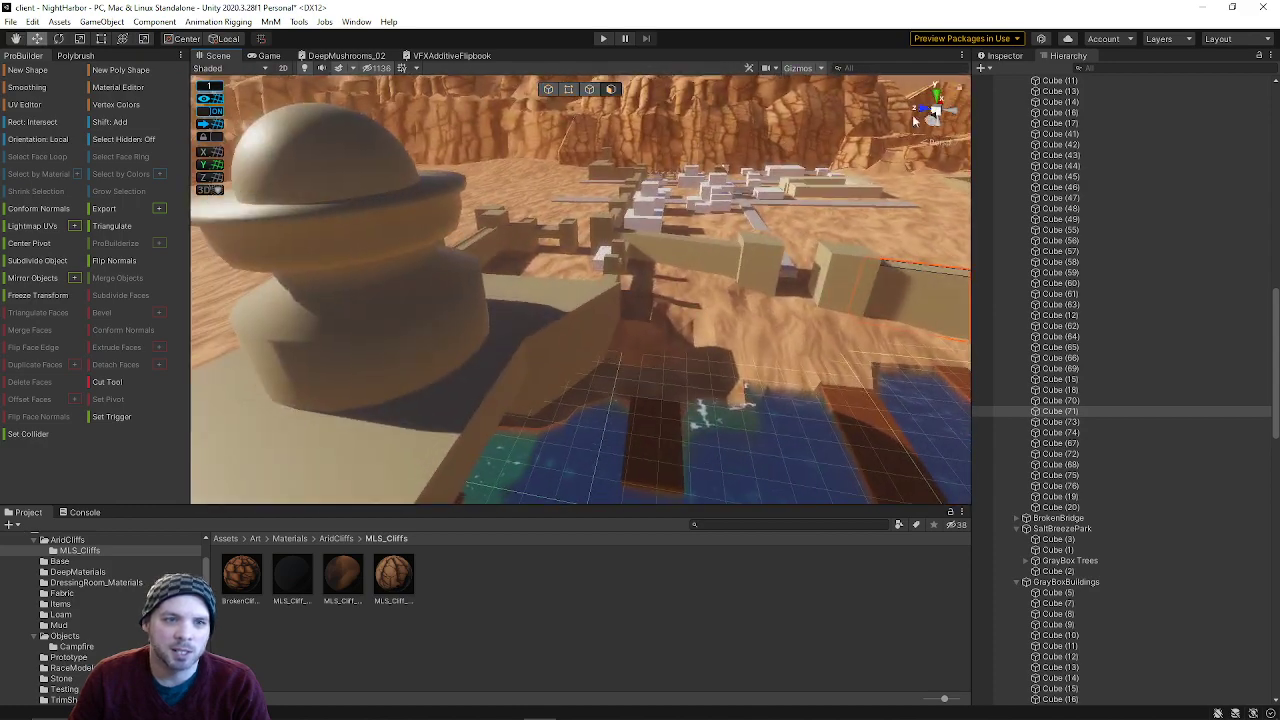
- Duplicate the small crenellated wall piece behind the domed building and slide the copy along toward the inner harbour wall
left_click(513, 237)
key("ctrl+d")
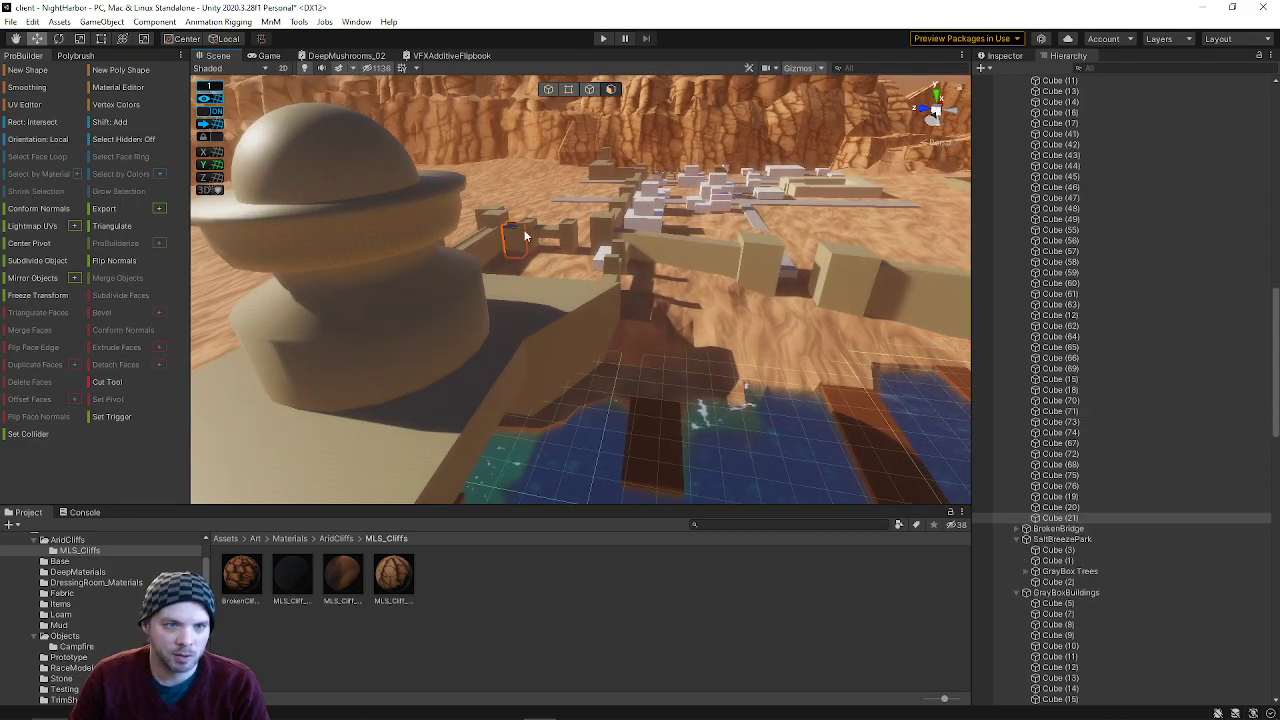
left_click(548, 90)
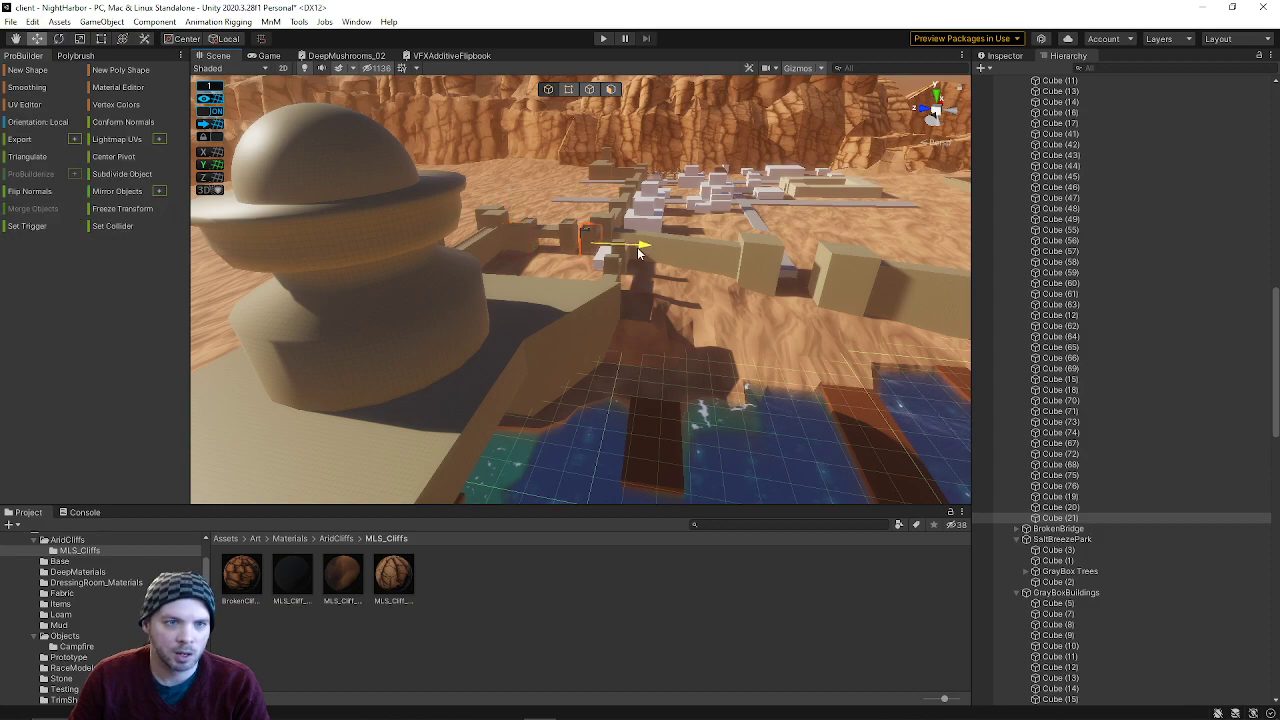
left_click_drag(632, 249, 628, 249)
- Duplicate the small crenellated piece again and place the copy over the rocky pier's plain wall, close to the tower
key("w")
right_click_drag(583, 275, 641, 384)
key("ctrl+d")
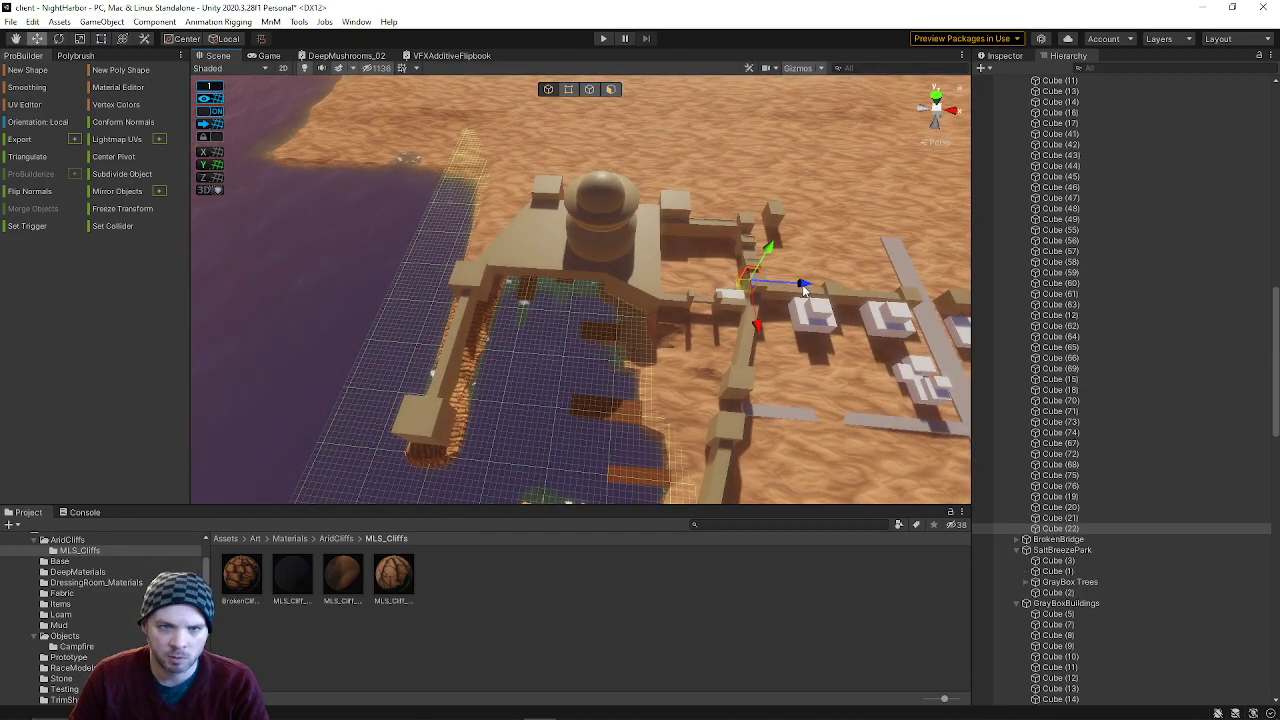
right_click_drag(453, 368, 607, 335)
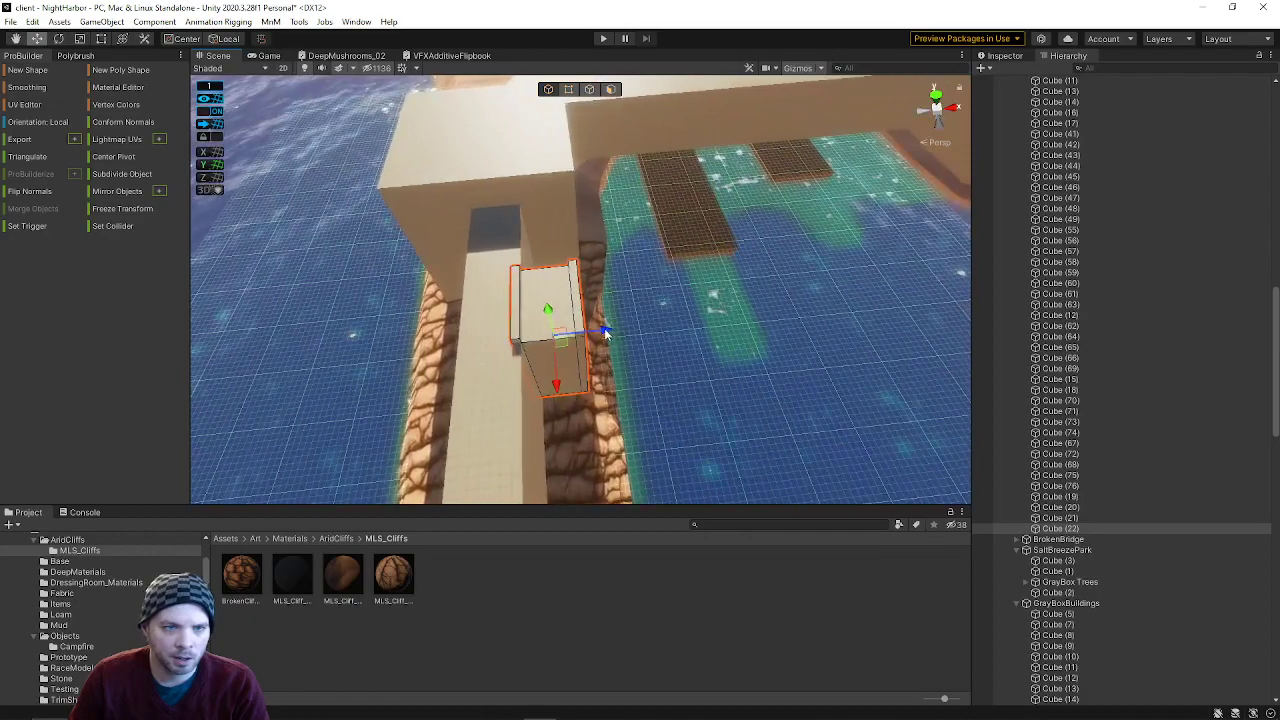
left_click_drag(607, 335, 556, 330)
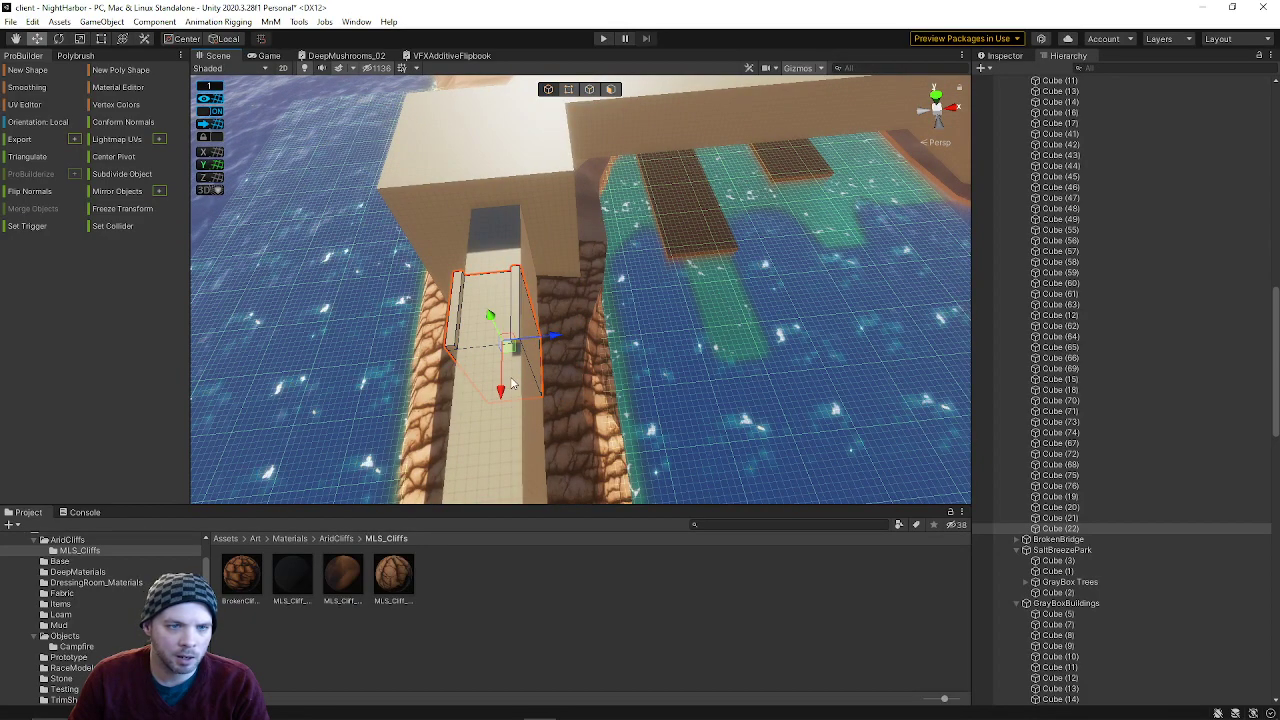
left_click_drag(502, 387, 502, 354)
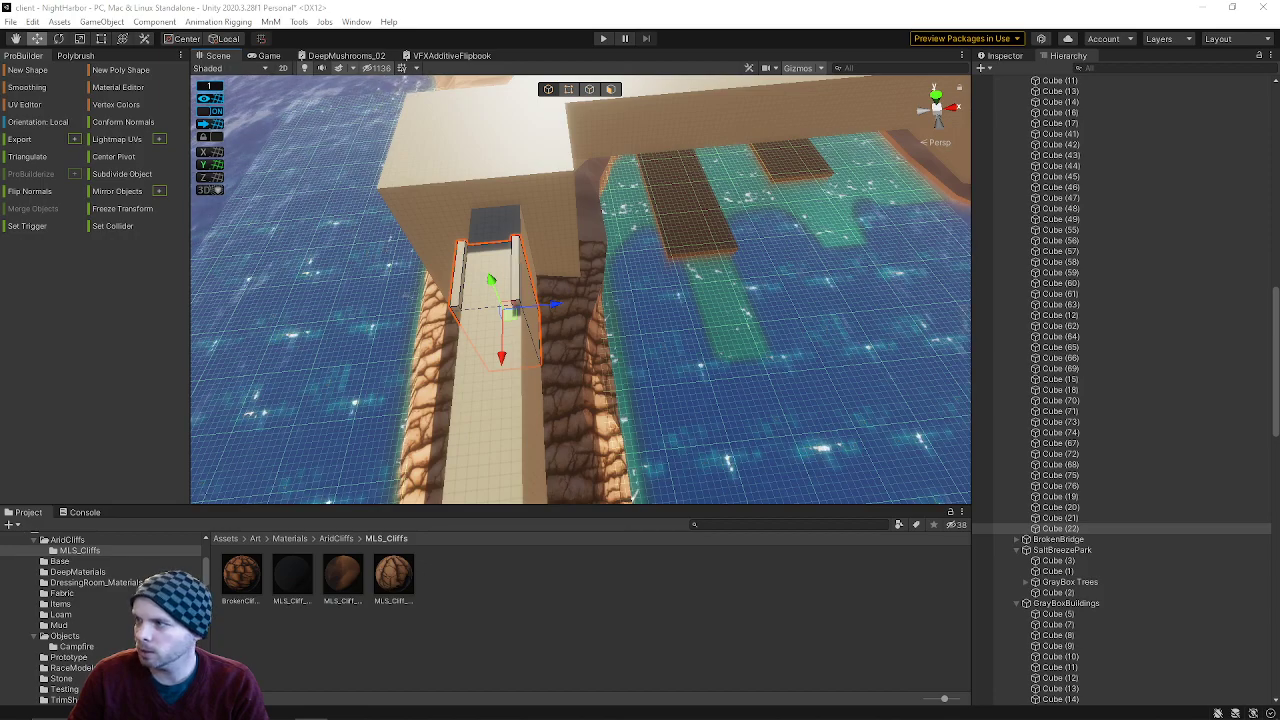
- Select the long plain wall Cube (9) on the rocky pier and delete it
right_click_drag(806, 323, 172, 240)
key("w")
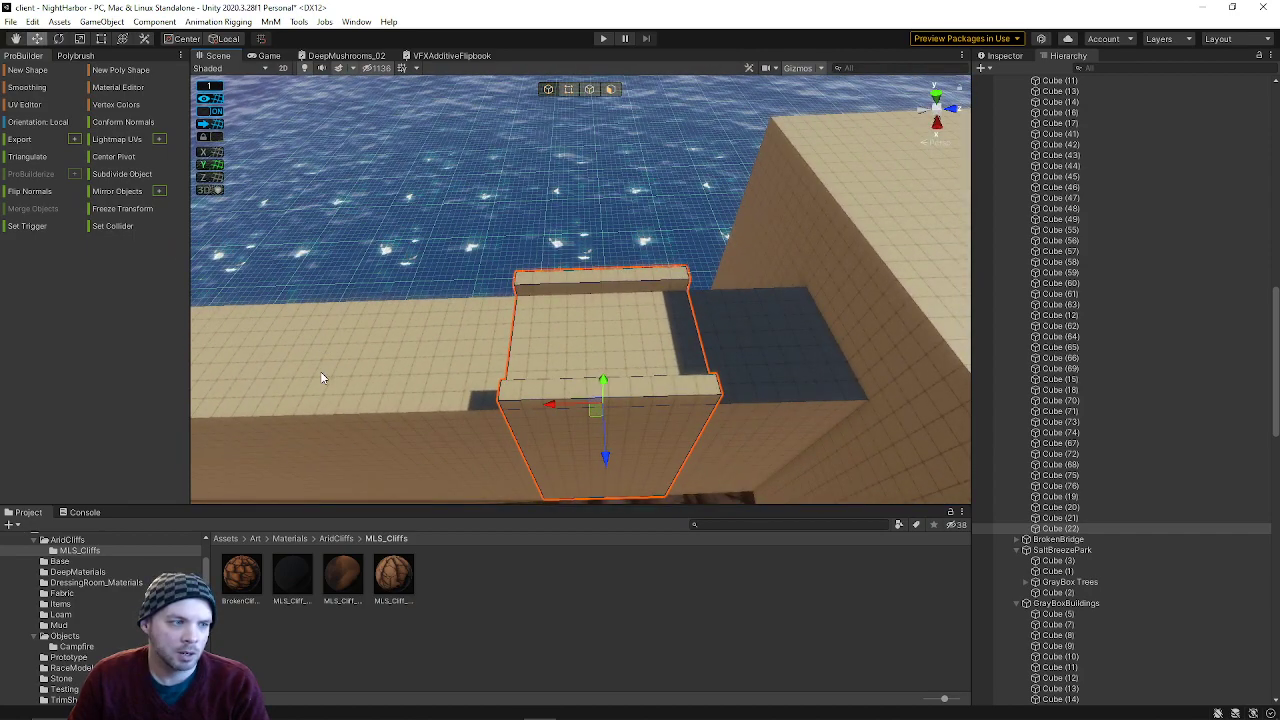
left_click(321, 377)
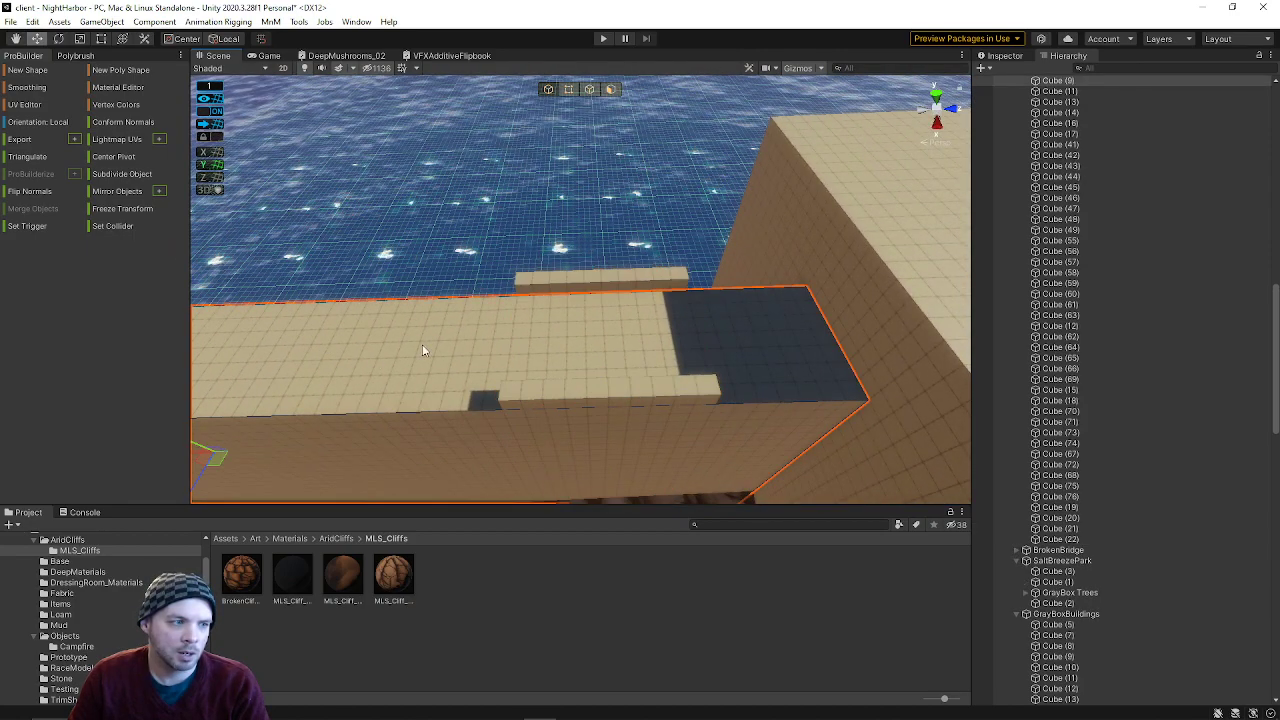
key("Delete")
- Select the end face of the short crenellated wall Cube (22) and extend it along the rocky pier away from the tower
left_click(567, 358)
left_click_drag(548, 413, 1029, 247)
left_click_drag(657, 353, 531, 283)
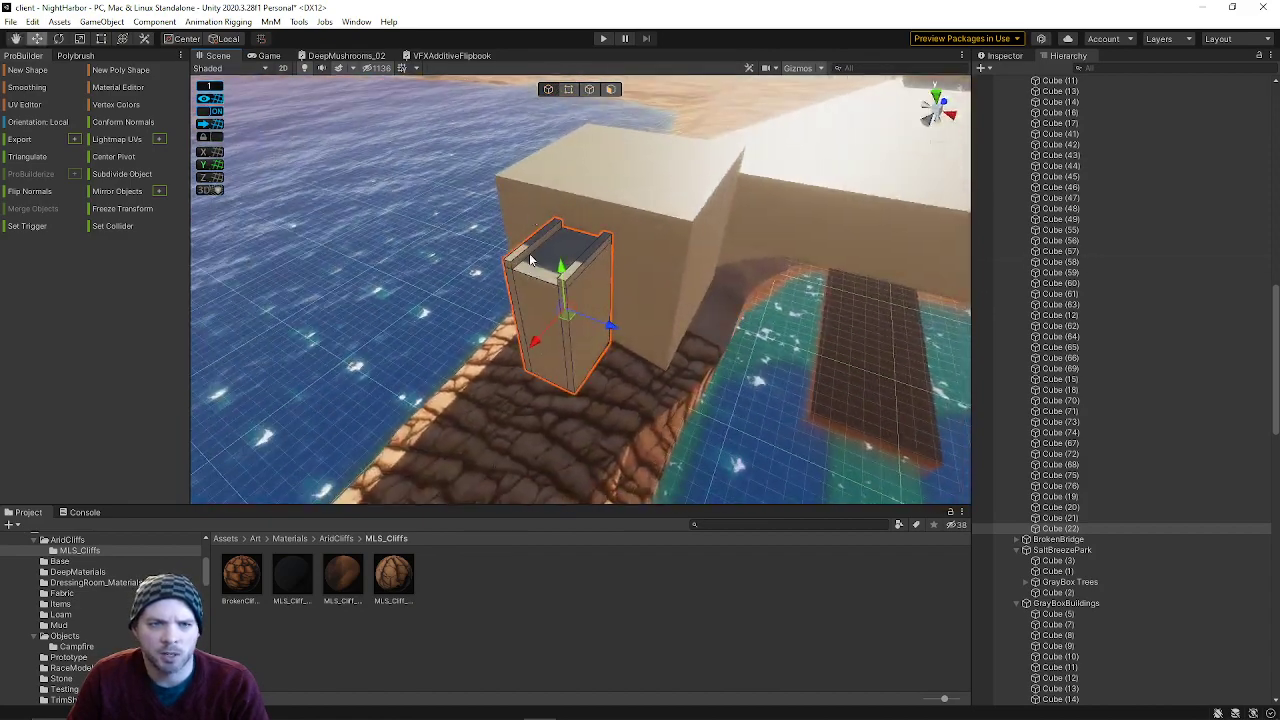
left_click(610, 89)
left_click(541, 304)
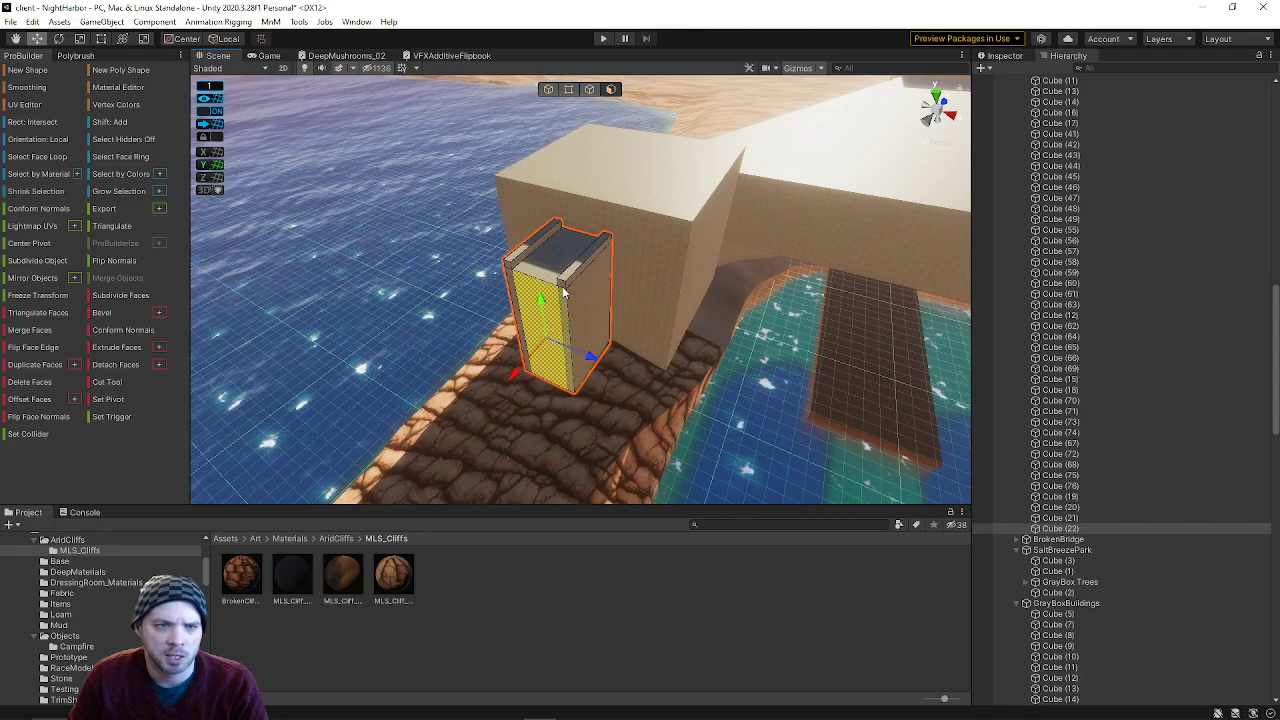
right_click_drag(511, 289, 270, 356)
left_click_drag(806, 322, 235, 318)
key("w")
right_click_drag(247, 321, 641, 259)
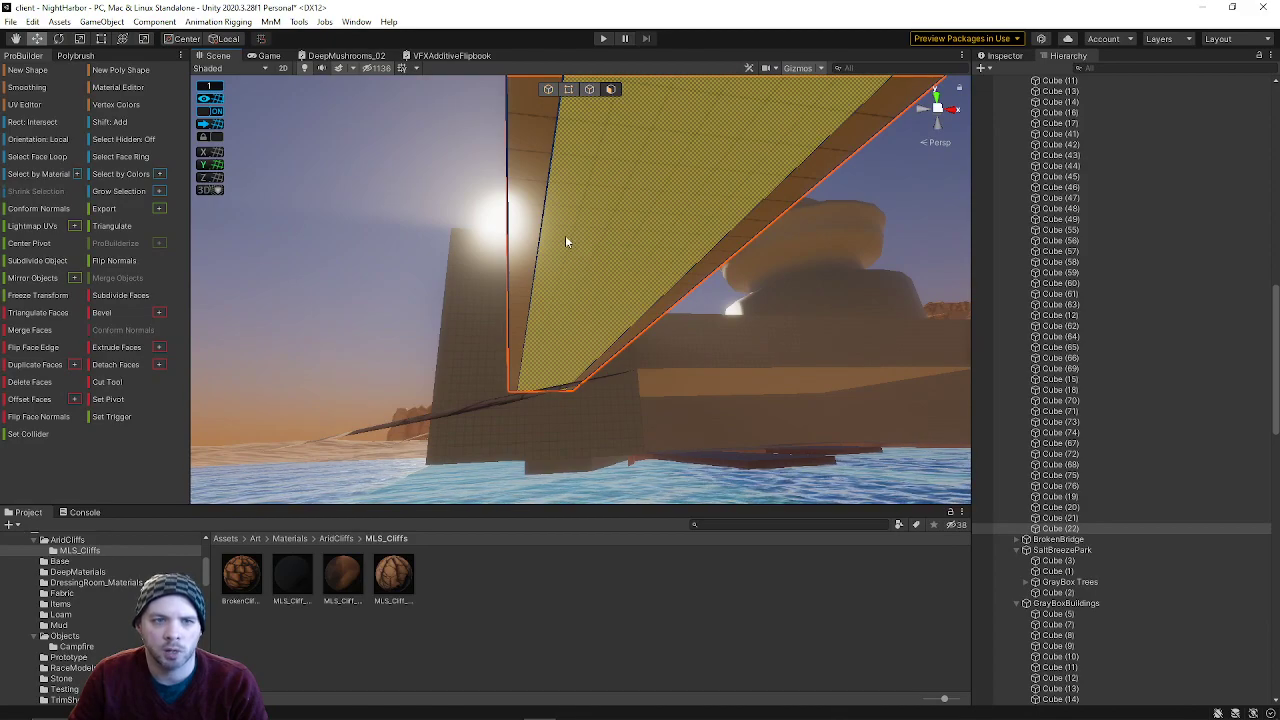
right_click_drag(685, 296, 820, 374)
key("a")
key("s")
left_click_drag(557, 203, 515, 299)
- Show the GeoOld group and compare its old stone walls with the gray-box walls at the road entrance
right_click_drag(515, 299, 1040, 208)
key("w")
key("a")
scroll(1102, 449, "up", 15)
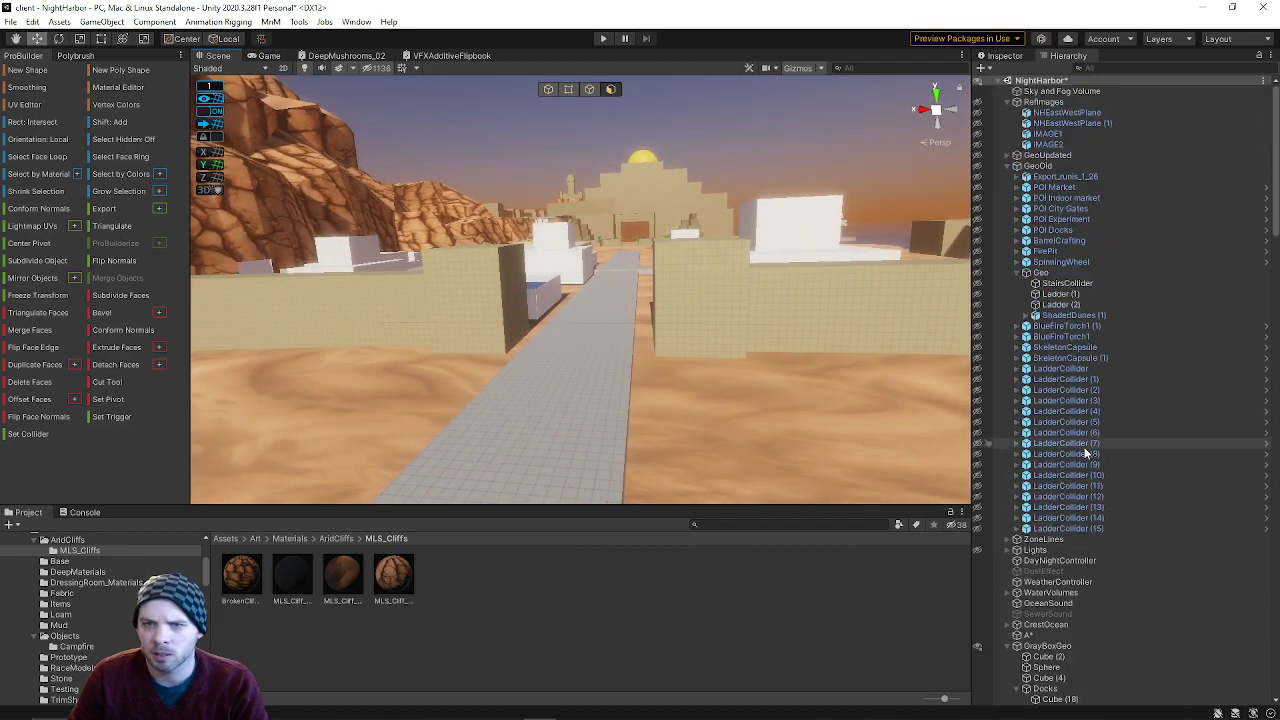
left_click(977, 167)
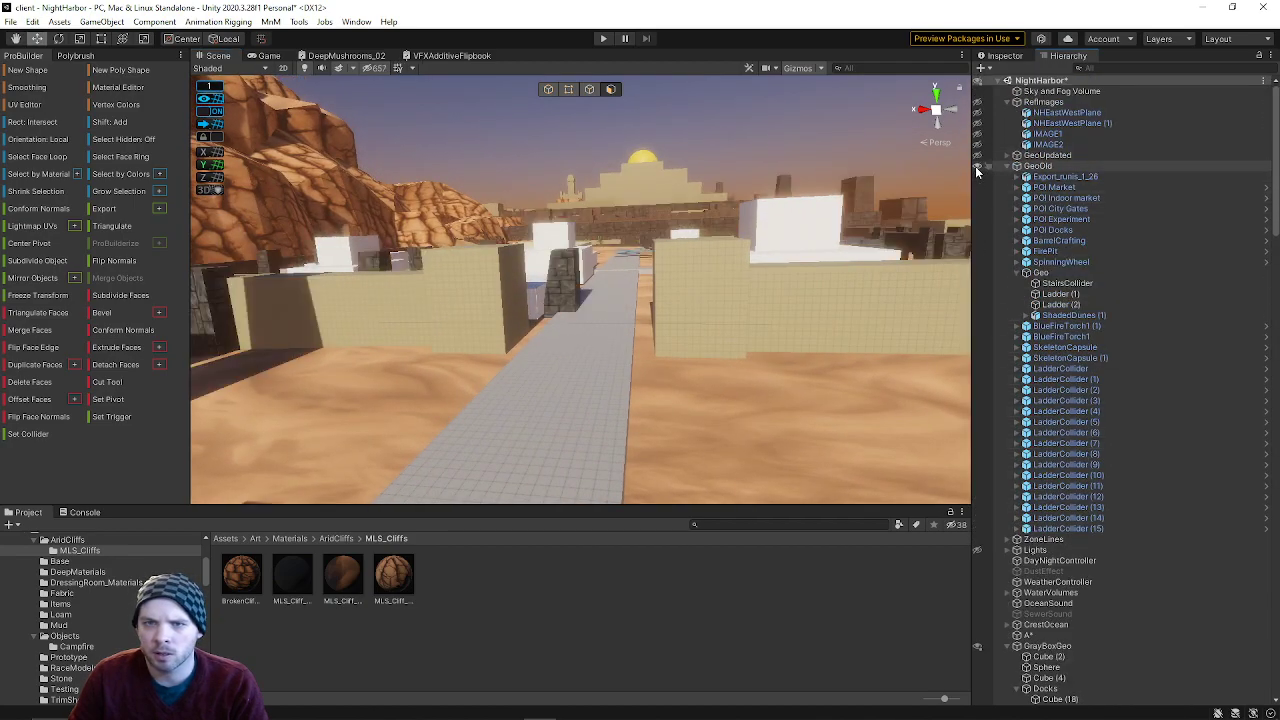
right_click_drag(609, 313, 498, 141)
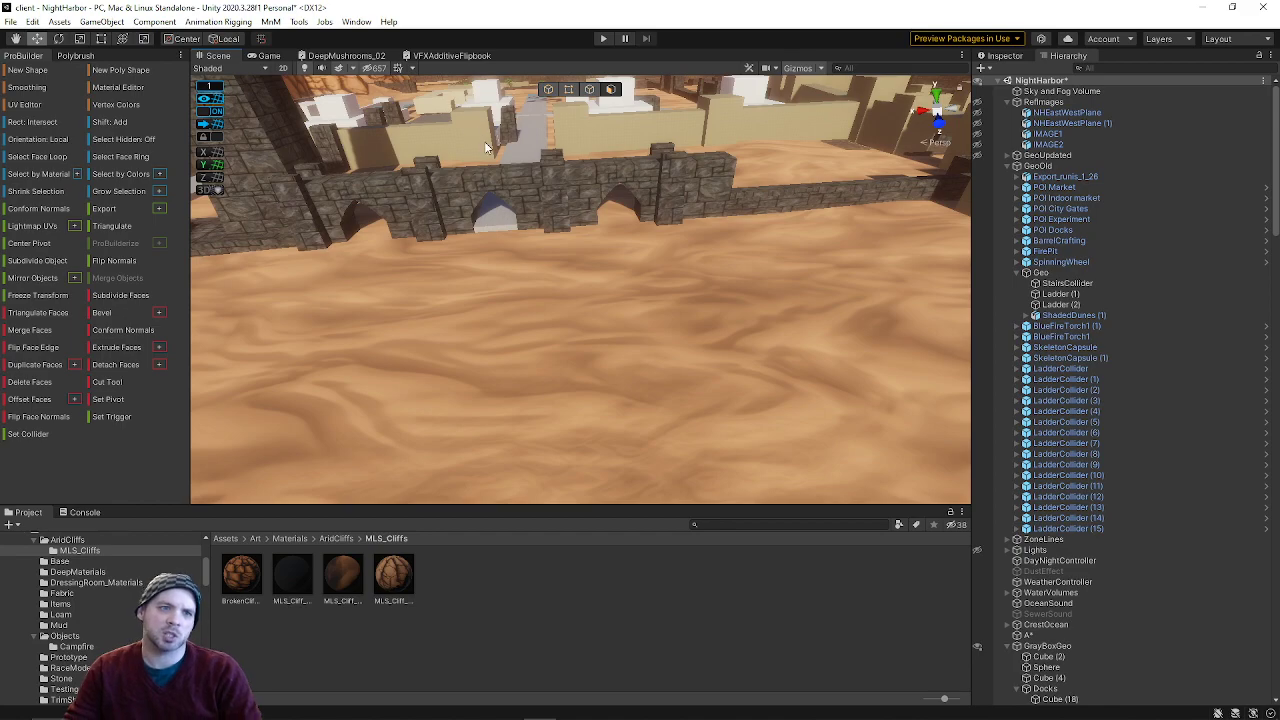
- Examine the old arched stone wall and its tapered tower from several sides against the gray-box layout
right_click_drag(464, 211, 520, 239)
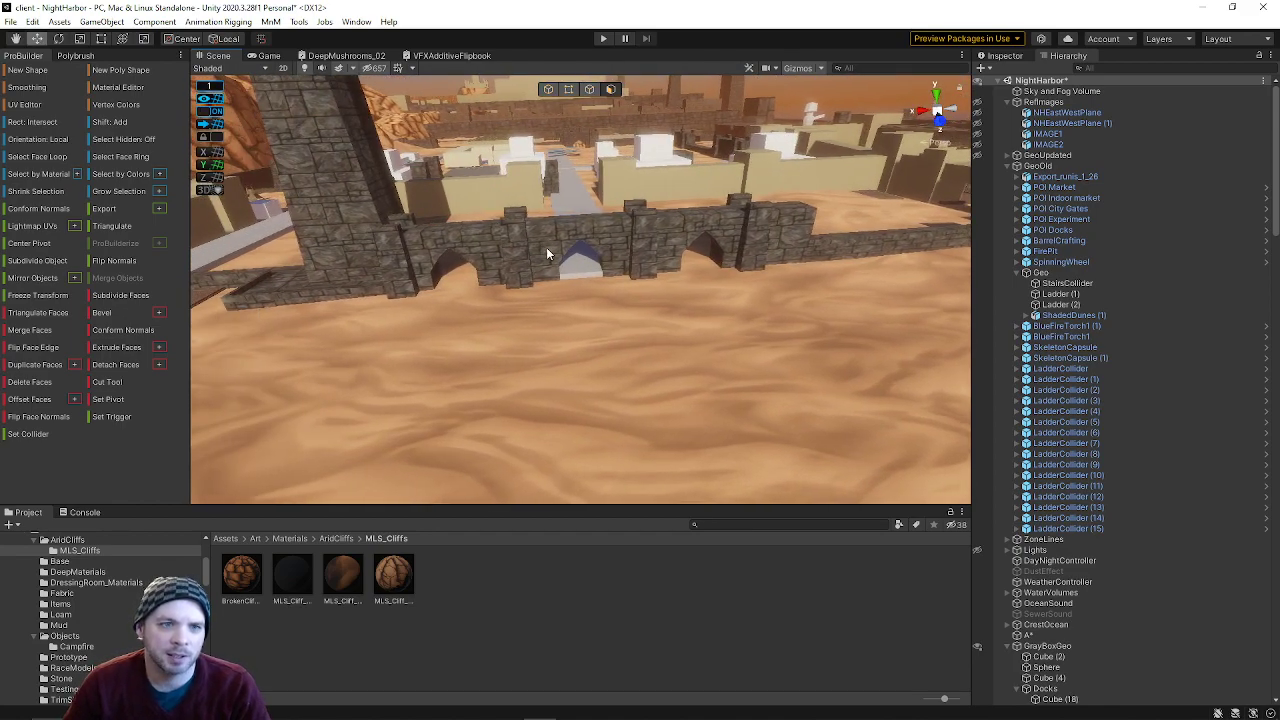
scroll(527, 241, "up", 5)
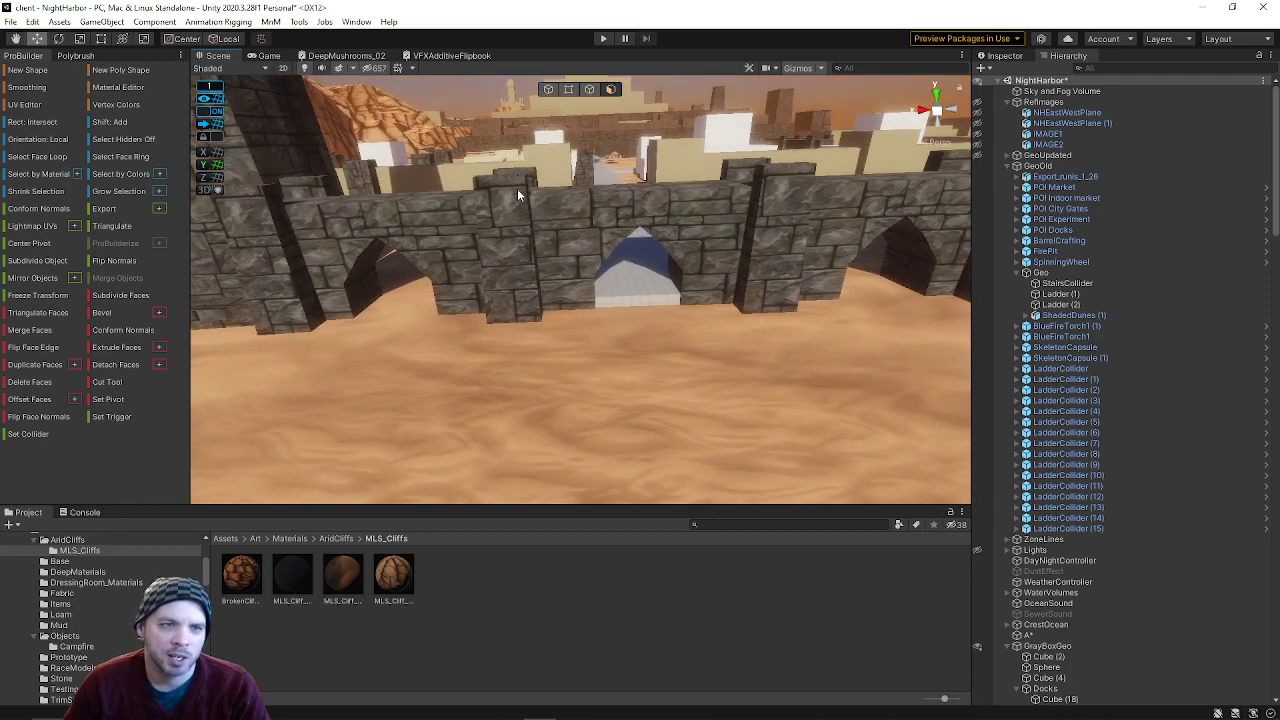
right_click_drag(530, 306, 527, 375)
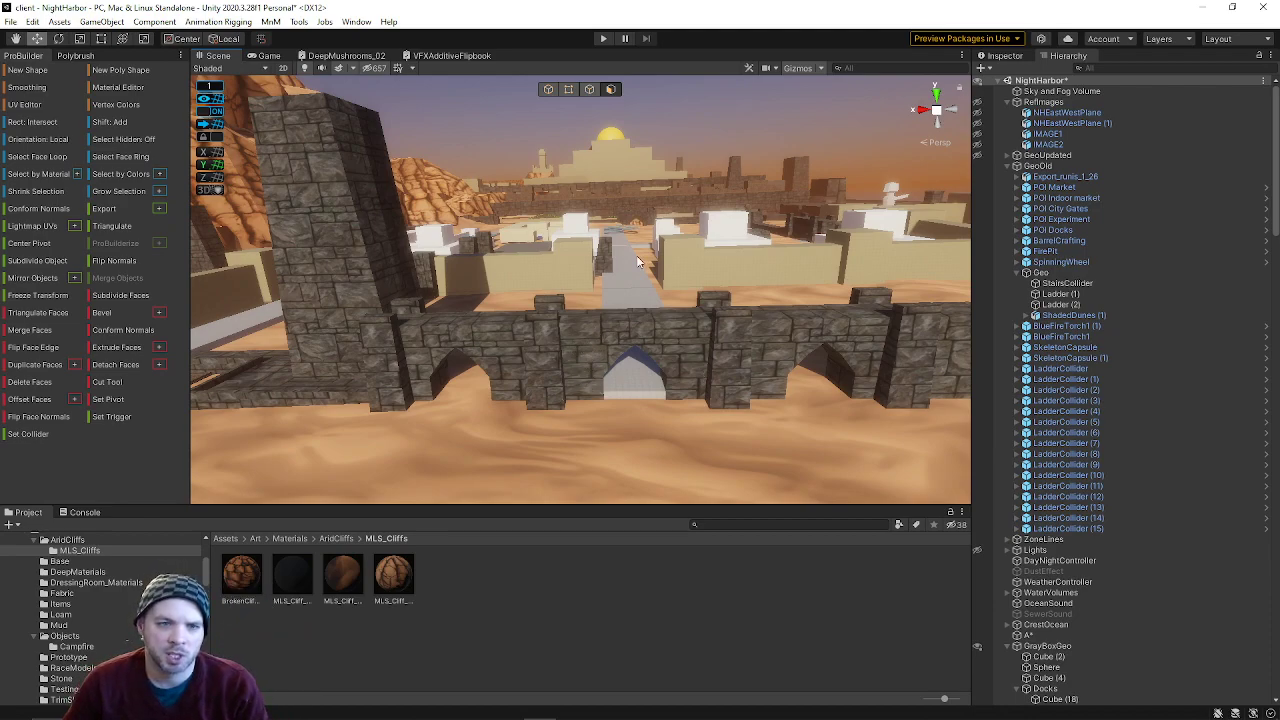
right_click_drag(666, 252, 478, 243)
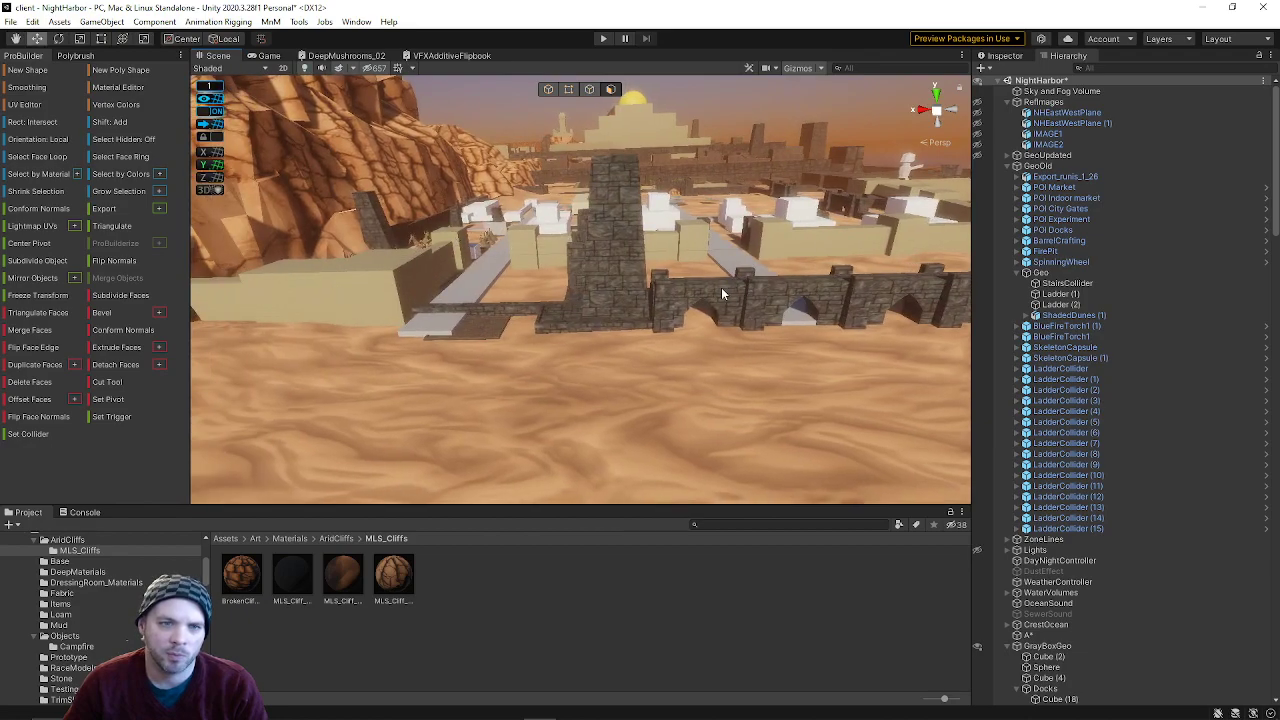
right_click_drag(484, 236, 773, 230)
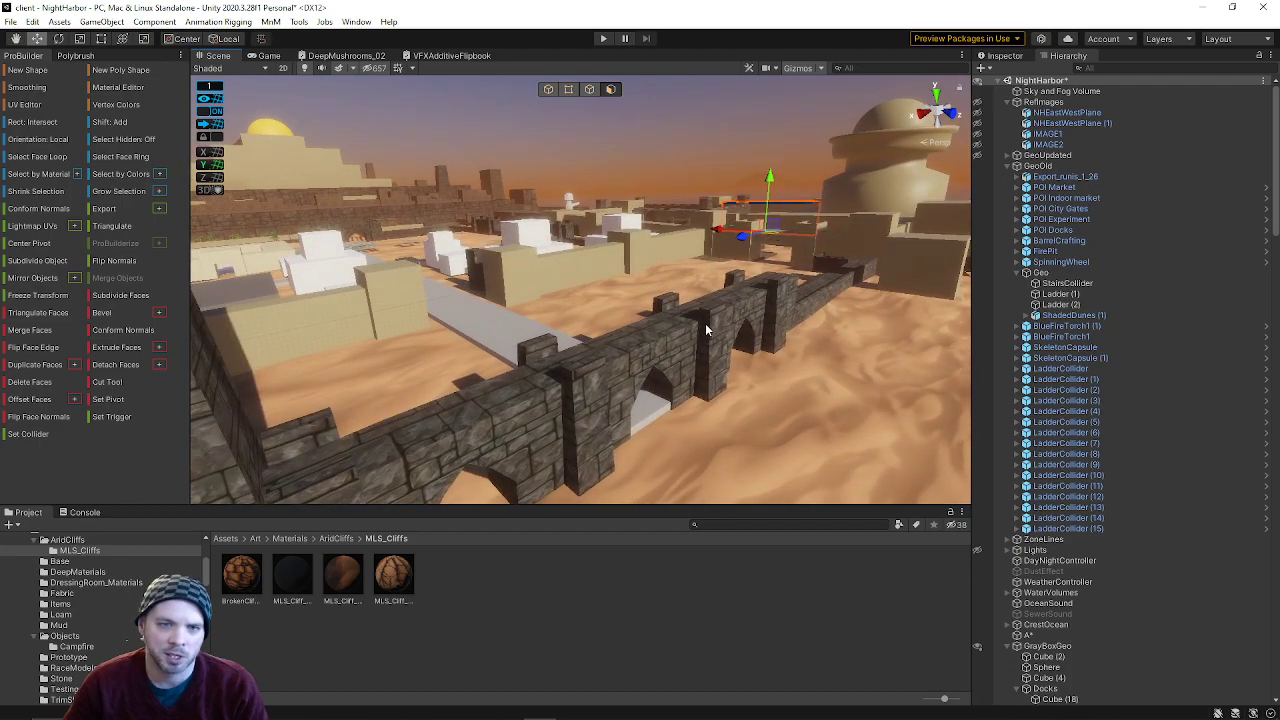
right_click_drag(740, 270, 650, 245)
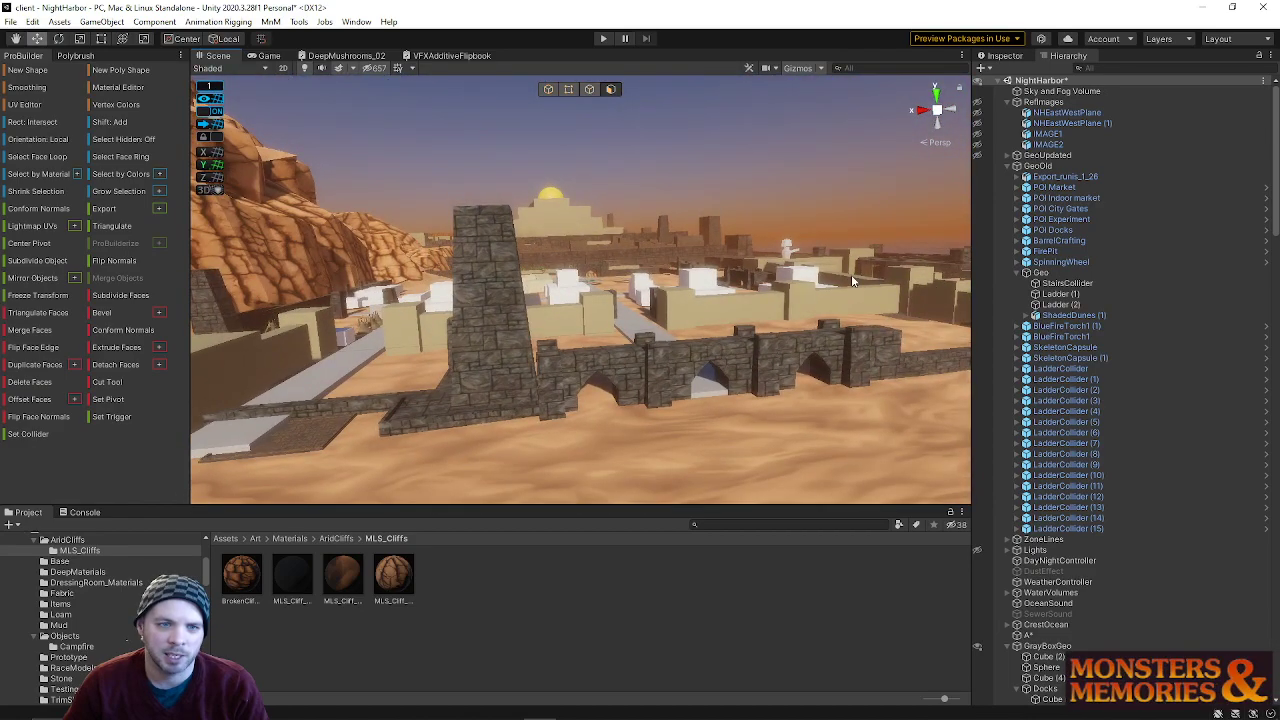
right_click_drag(847, 300, 871, 297)
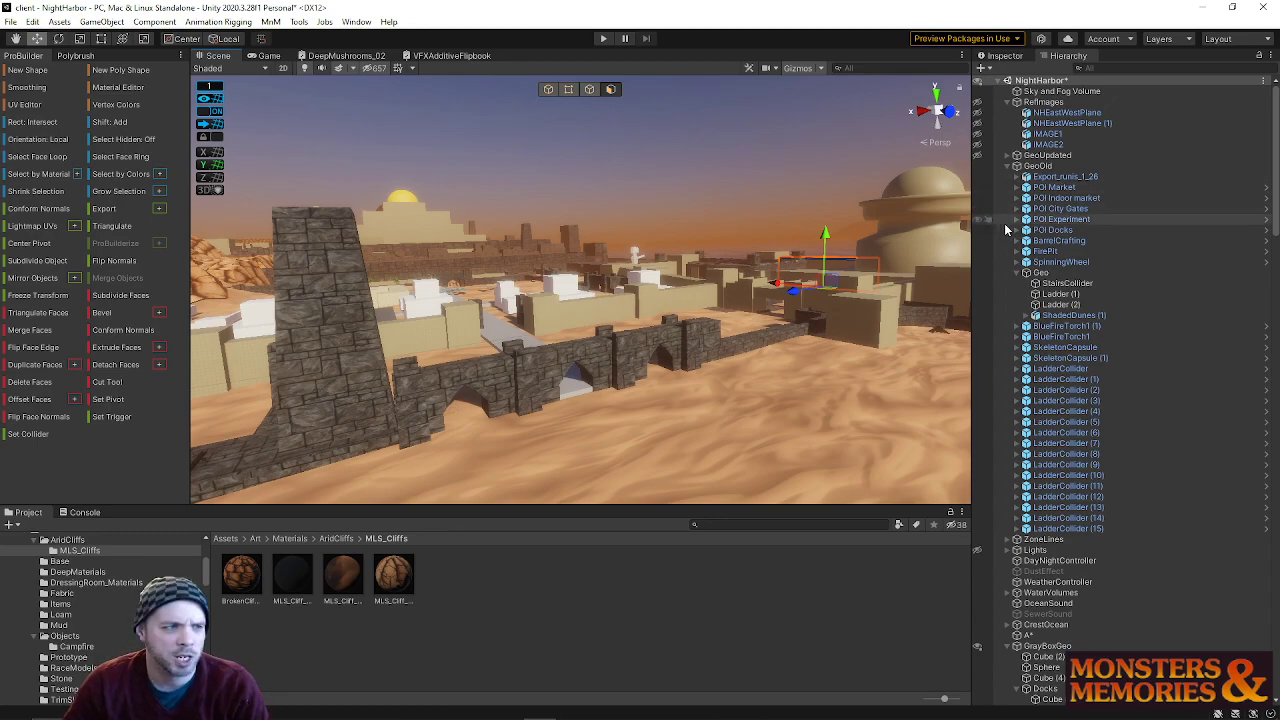
- Hide the old stone geometry in the GeoOld group
left_click(978, 103)
left_click(978, 103)
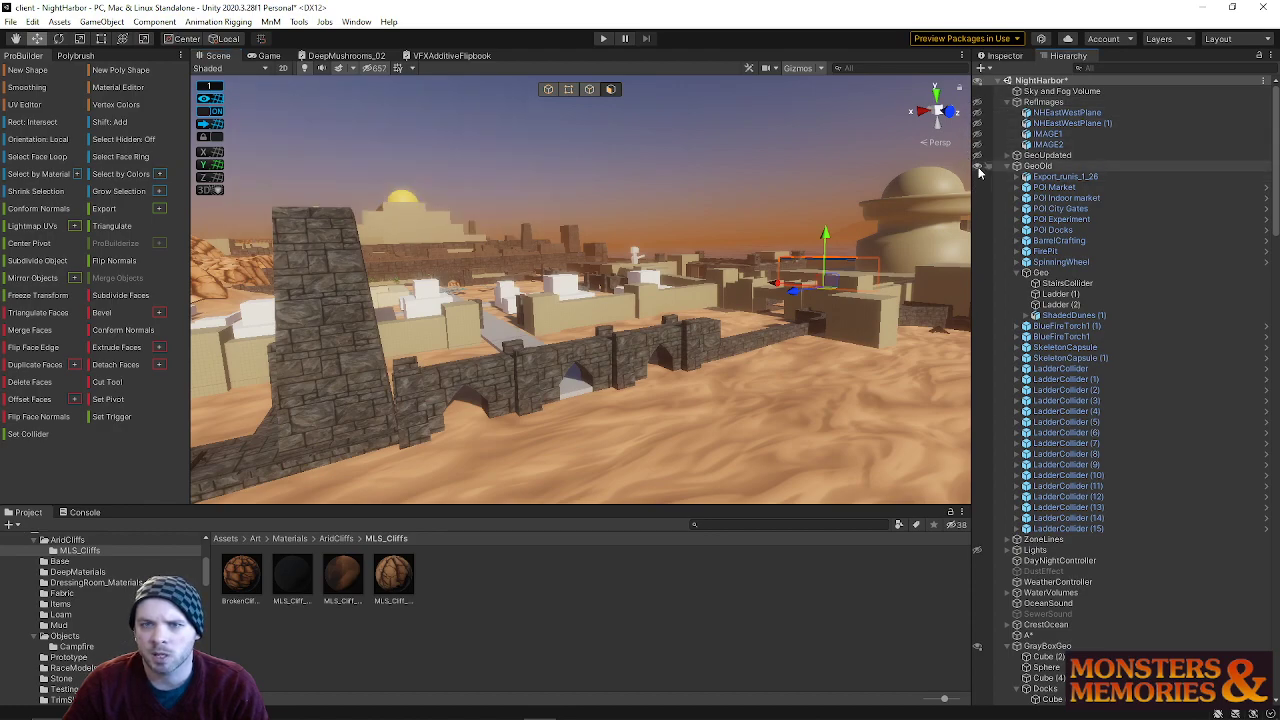
left_click(978, 167)
- Move the two opposite inner parapet faces of the recessed-top gate tower inward
right_click_drag(716, 250, 341, 370)
key("s")
key("w")
right_click_drag(681, 311, 582, 235)
right_click_drag(766, 306, 855, 306)
right_click_drag(732, 238, 848, 275)
mouse_move(623, 305)
right_mouse_down()
mouse_move(500, 302)
mouse_move(565, 262)
mouse_move(542, 233)
mouse_move(586, 203)
mouse_move(660, 223)
mouse_move(711, 264)
mouse_move(749, 229)
mouse_move(551, 306)
mouse_move(487, 313)
mouse_move(610, 287)
right_mouse_up()
left_click(610, 287)
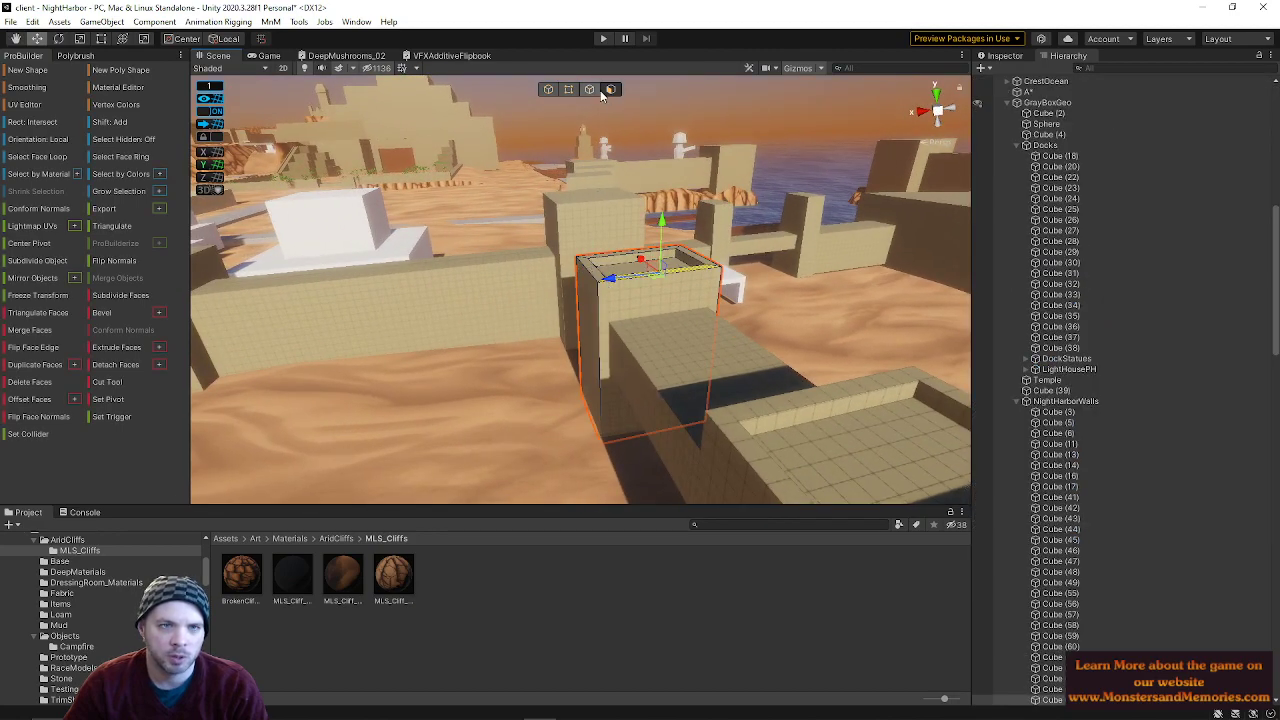
right_click_drag(610, 90, 527, 230)
left_click(479, 306)
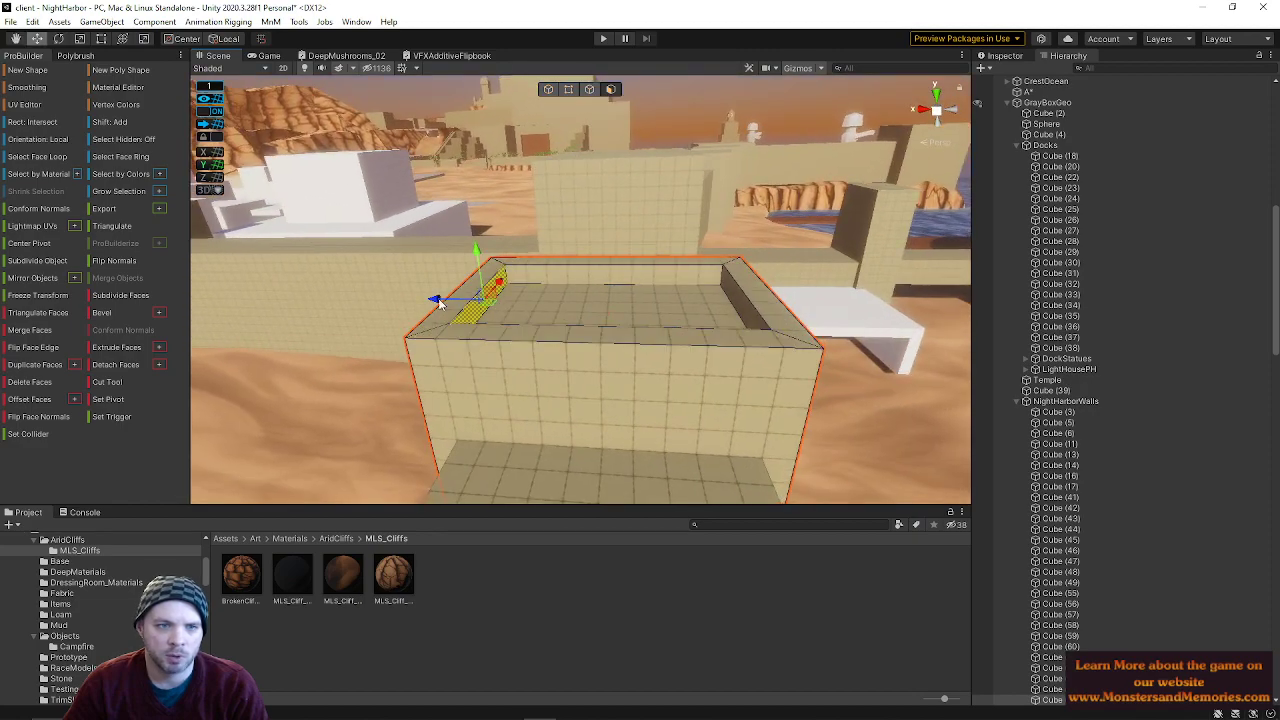
left_click(742, 302)
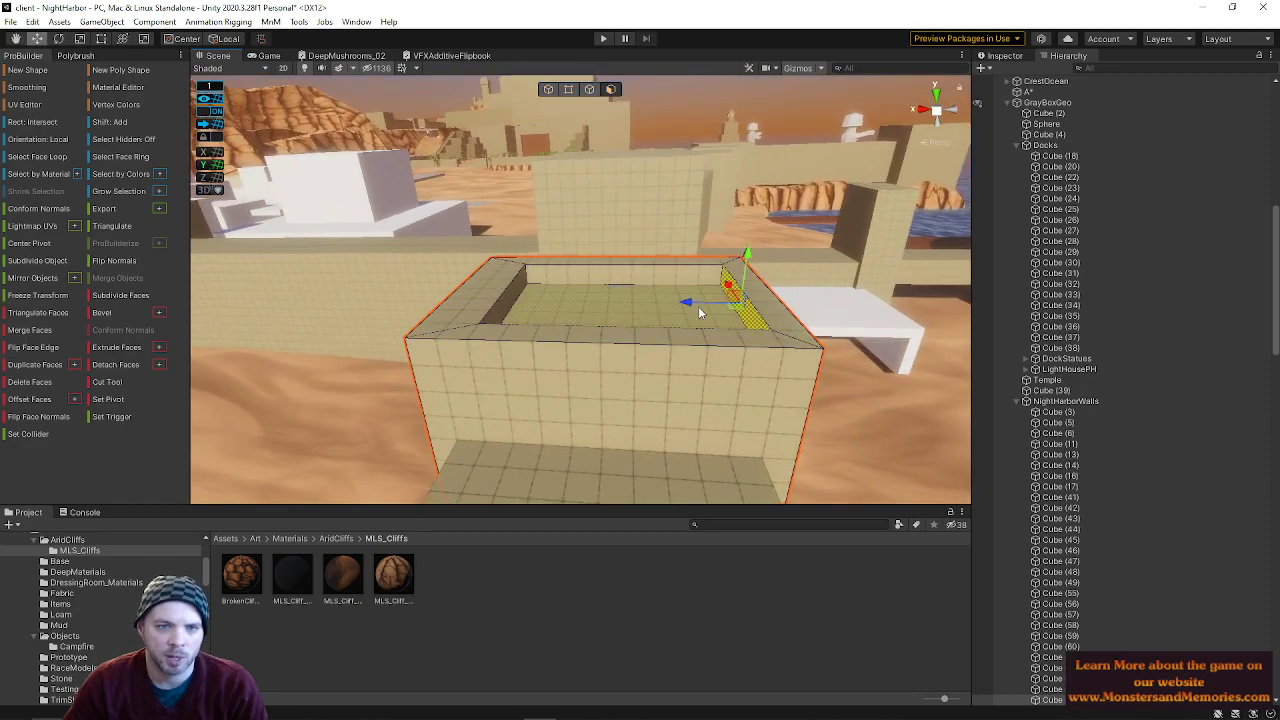
- Narrow the recessed-top gate tower by moving its outer vertices inward on the same two sides
left_click(569, 89)
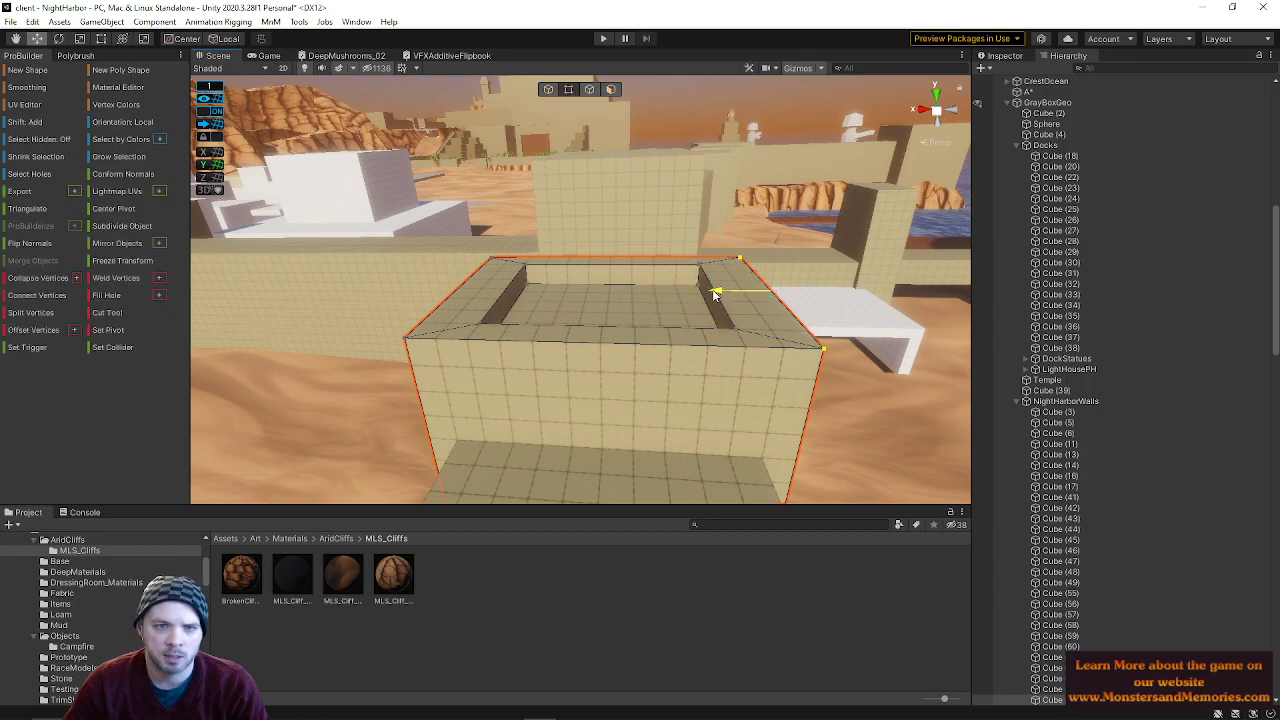
left_click_drag(716, 294, 700, 296)
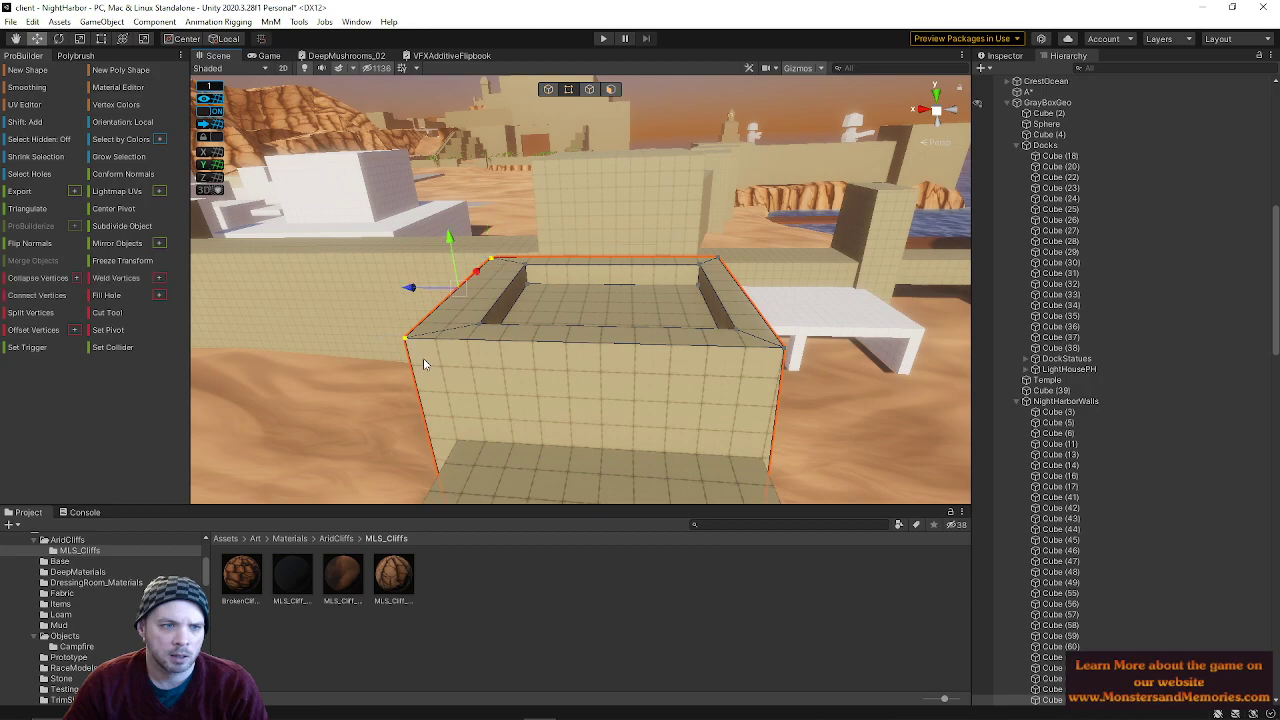
left_click_drag(490, 332, 98, 453, "alt")
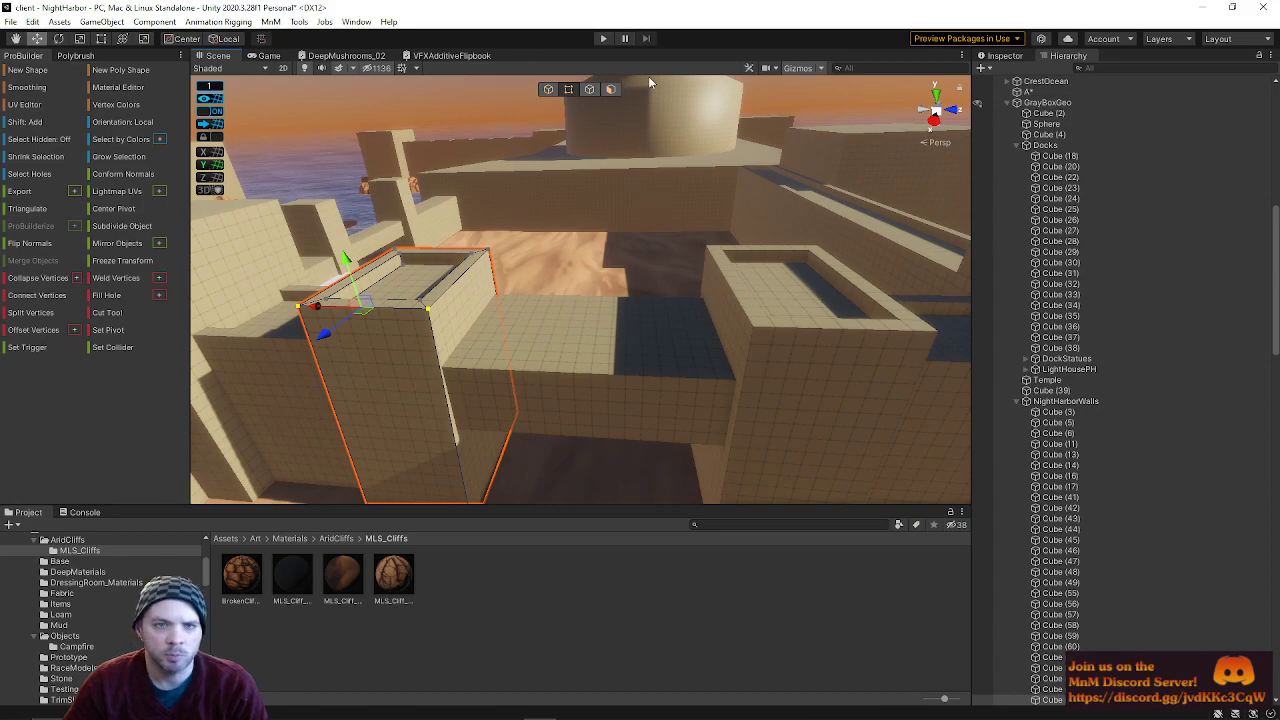
- Delete the wider tower on the other side of the gateway and put a copy of the narrowed tower in its place
left_click(611, 90)
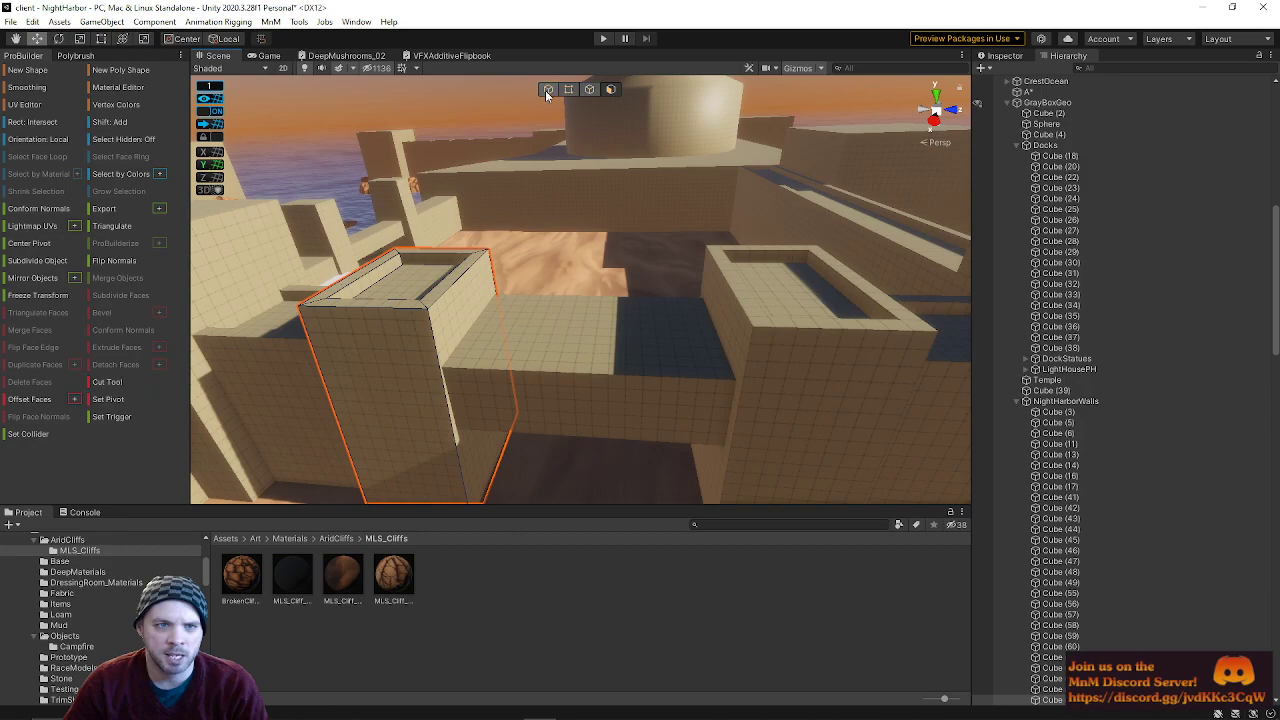
left_click(753, 290)
key("Delete")
left_click(393, 320)
left_click_drag(381, 374, 717, 400)
- Duplicate the crenellated wall from the rocky pier, turn the copy and place it along the plain wall beside the docks
right_click_drag(830, 310, 682, 322)
key("s")
key("w")
key("s")
key("w")
key("s")
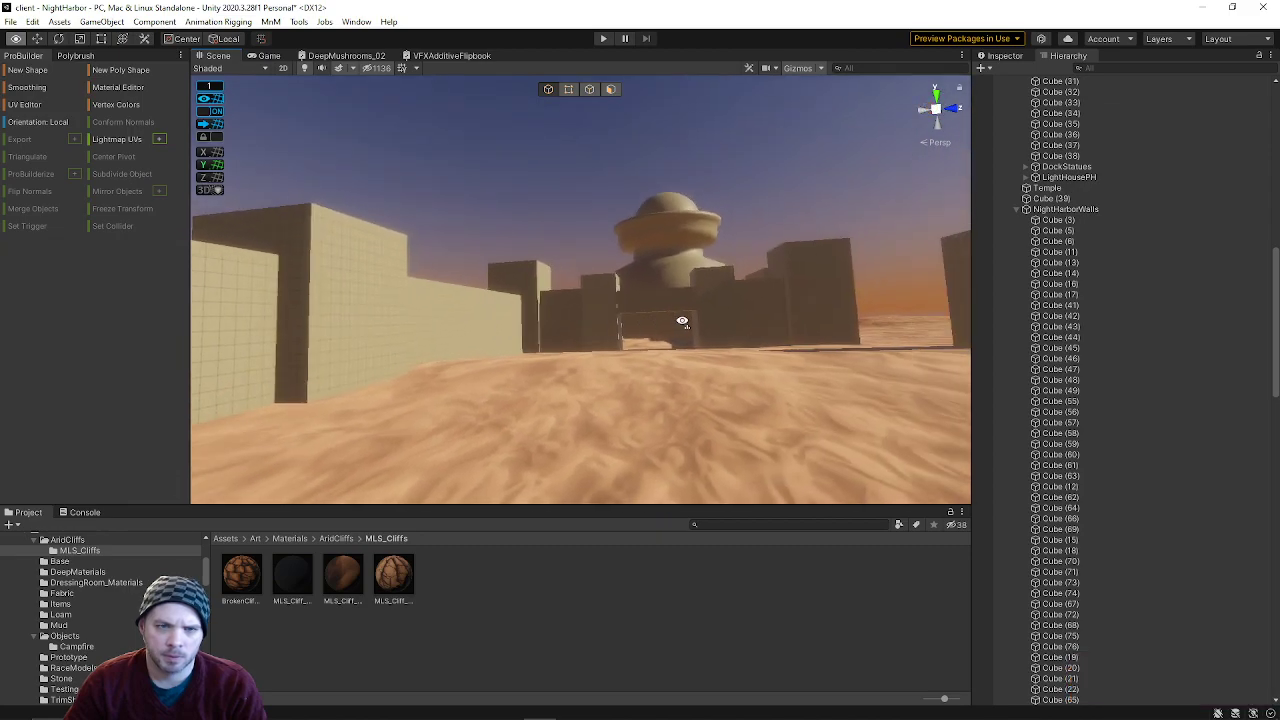
right_click_drag(682, 322, 510, 380)
key("a")
left_click(646, 331)
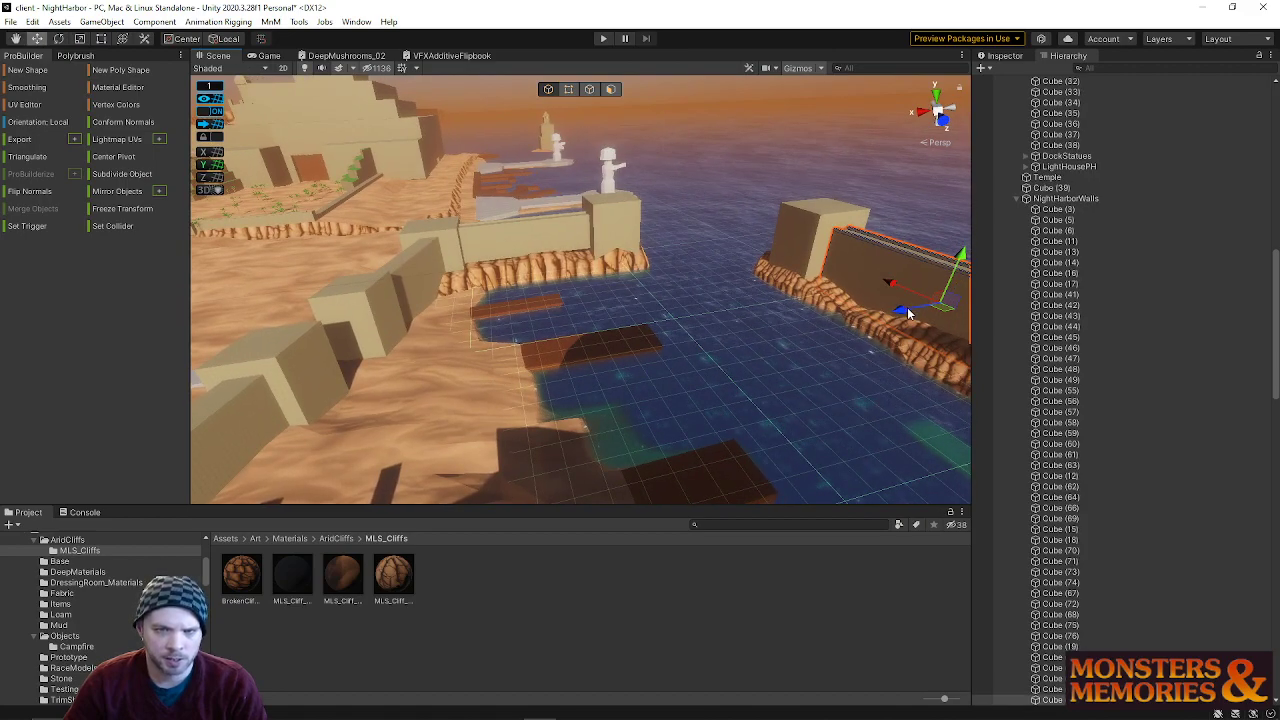
left_click(305, 357)
left_click(428, 352)
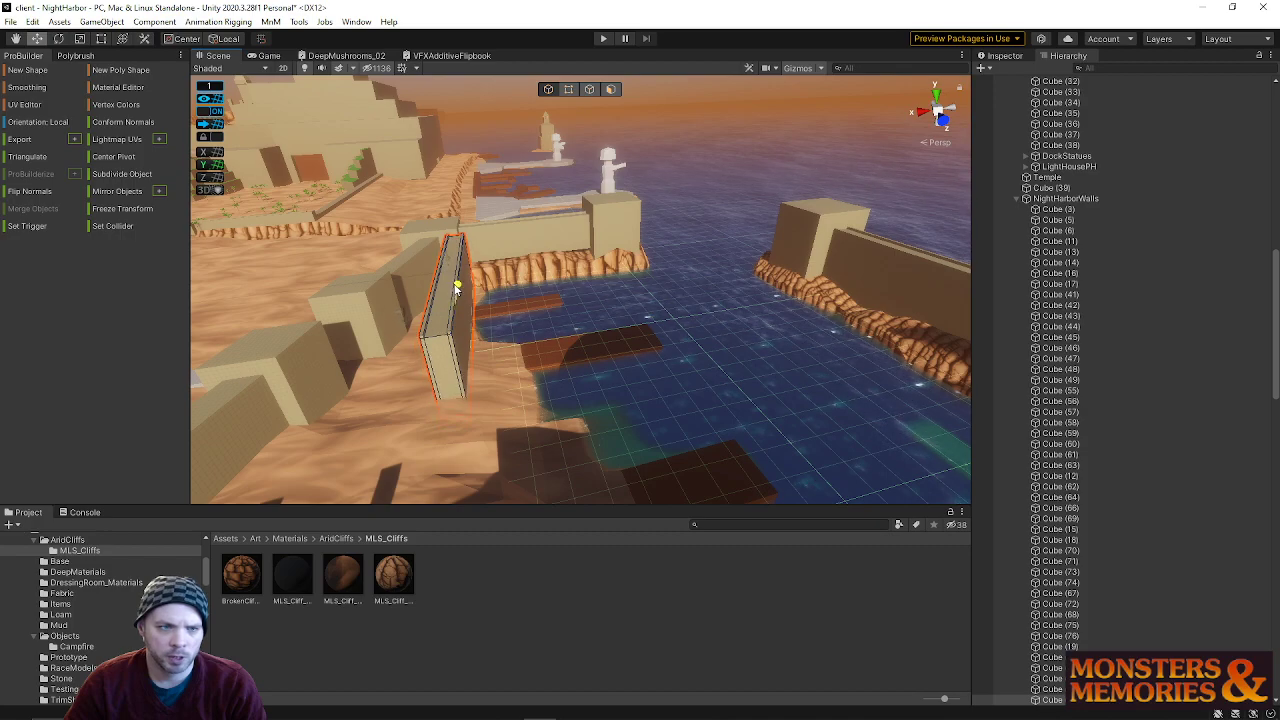
right_click_drag(455, 290, 537, 369)
left_click_drag(518, 349, 463, 344)
right_click_drag(463, 350, 491, 450)
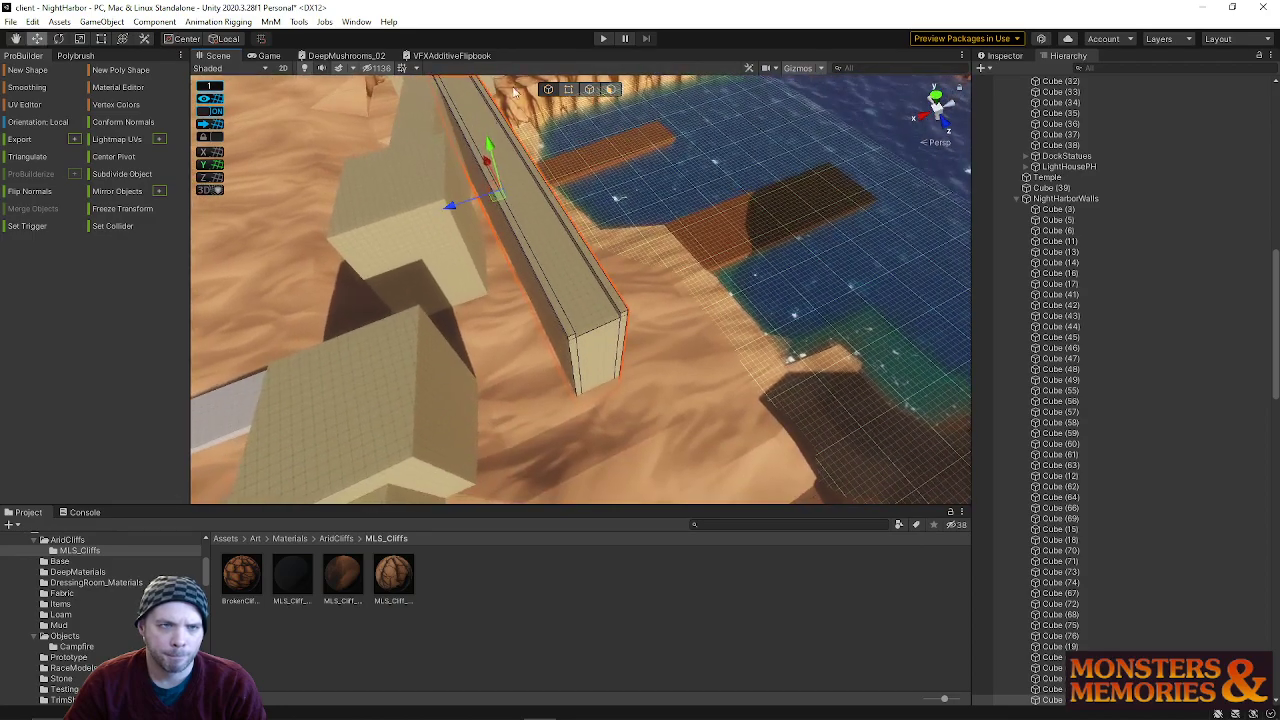
- Move the copied wall's end vertices so that it follows the plain wall and meets the square tower by the docks
left_click(568, 90)
right_click_drag(634, 472, 806, 483)
left_click_drag(801, 482, 845, 515)
right_click_drag(754, 434, 826, 464)
left_click_drag(755, 350, 535, 377)
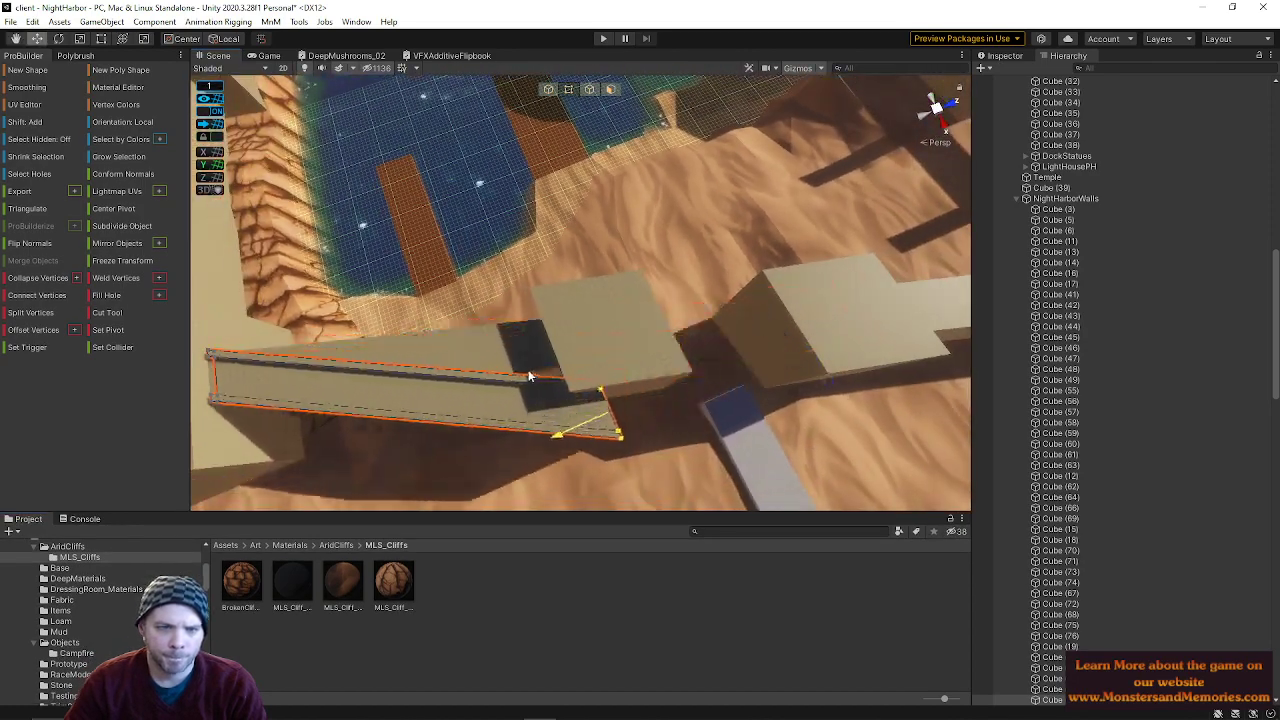
left_click_drag(604, 477, 575, 405)
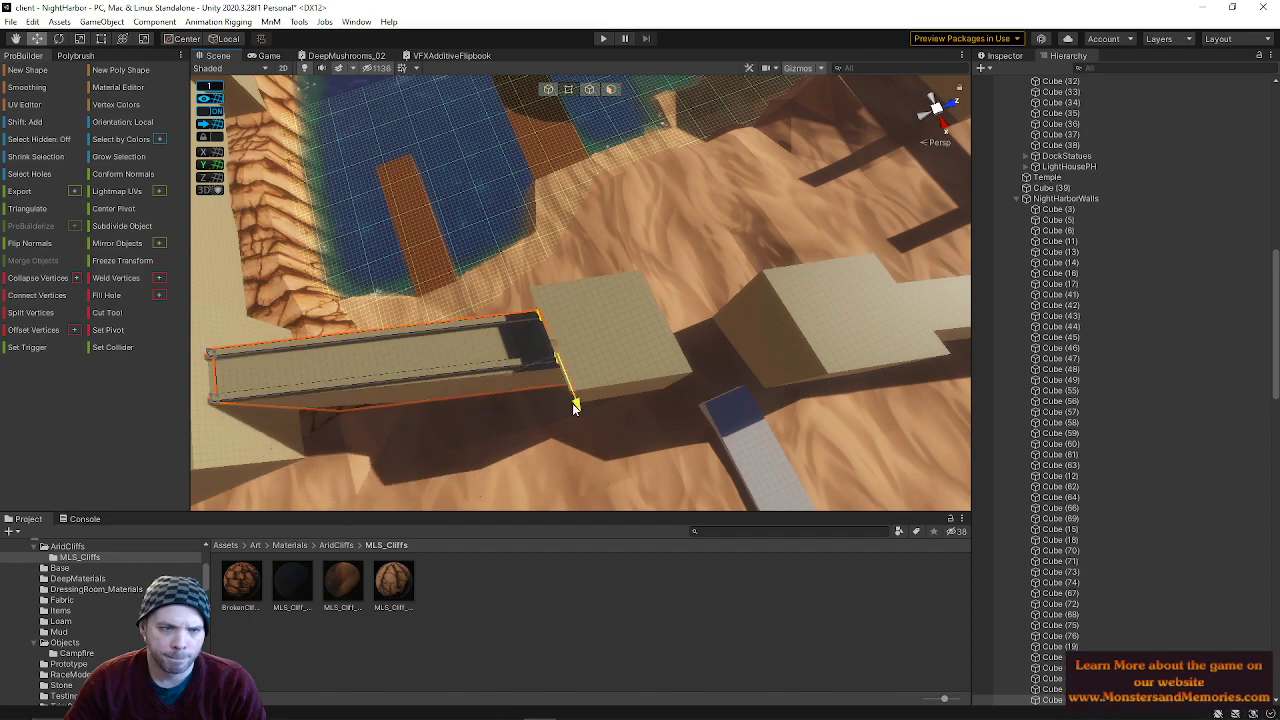
- Adjust the vertices at the dockside wall's other end to line up with the adjoining corner tower
right_click_drag(559, 420, 531, 429)
key("w")
left_click_drag(414, 150, 528, 342)
left_click_drag(462, 311, 449, 308)
left_click_drag(523, 349, 525, 358)
right_click_drag(570, 350, 668, 112)
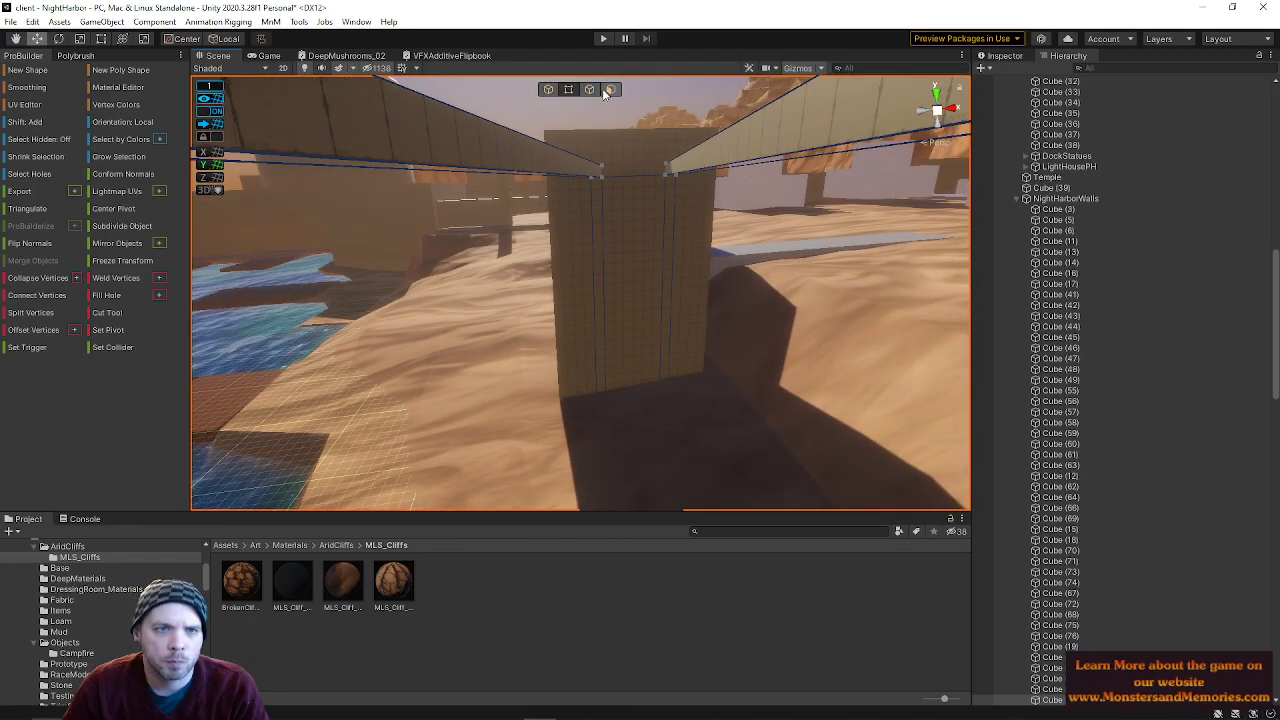
- Select the plain wall Cube (71) overlapping the new crenellated dockside wall and delete it
right_click_drag(625, 228, 403, 458)
left_click(646, 366)
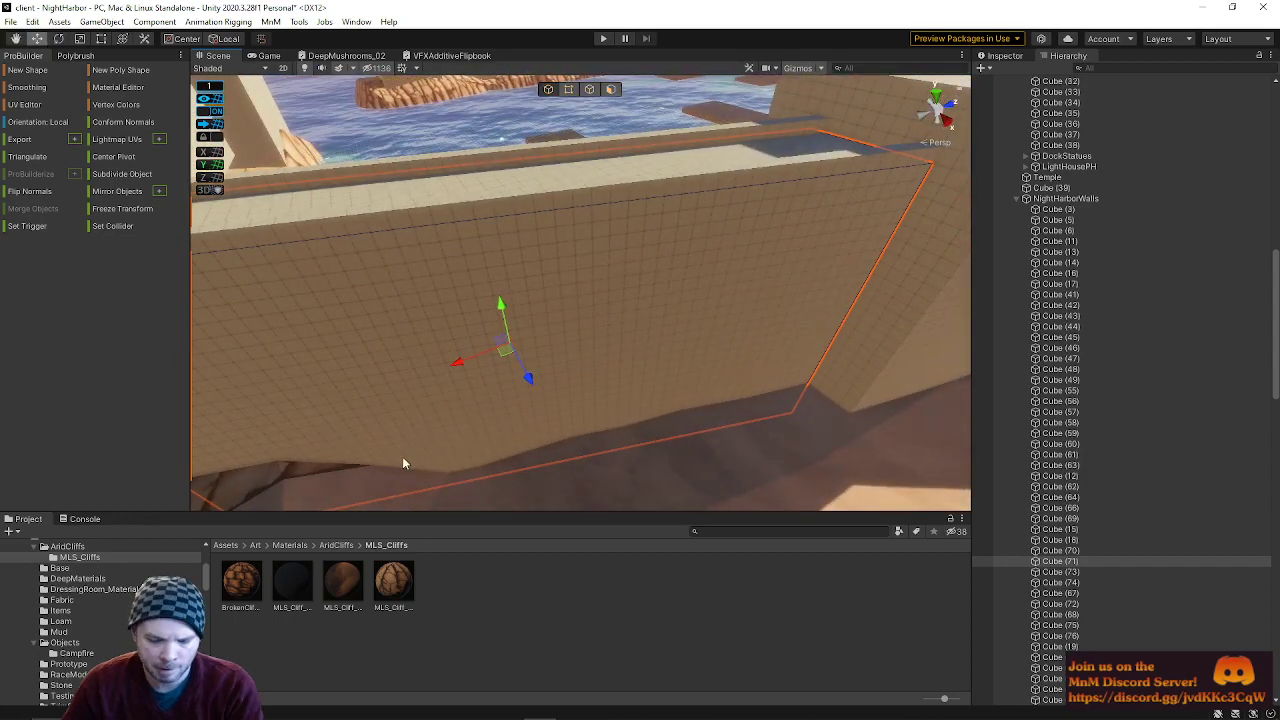
left_click(402, 456)
right_click_drag(543, 364, 484, 410)
- Place a copy of the dockside crenellated wall across the next span and fit its end vertices to the tower beside the gate
left_click(472, 270)
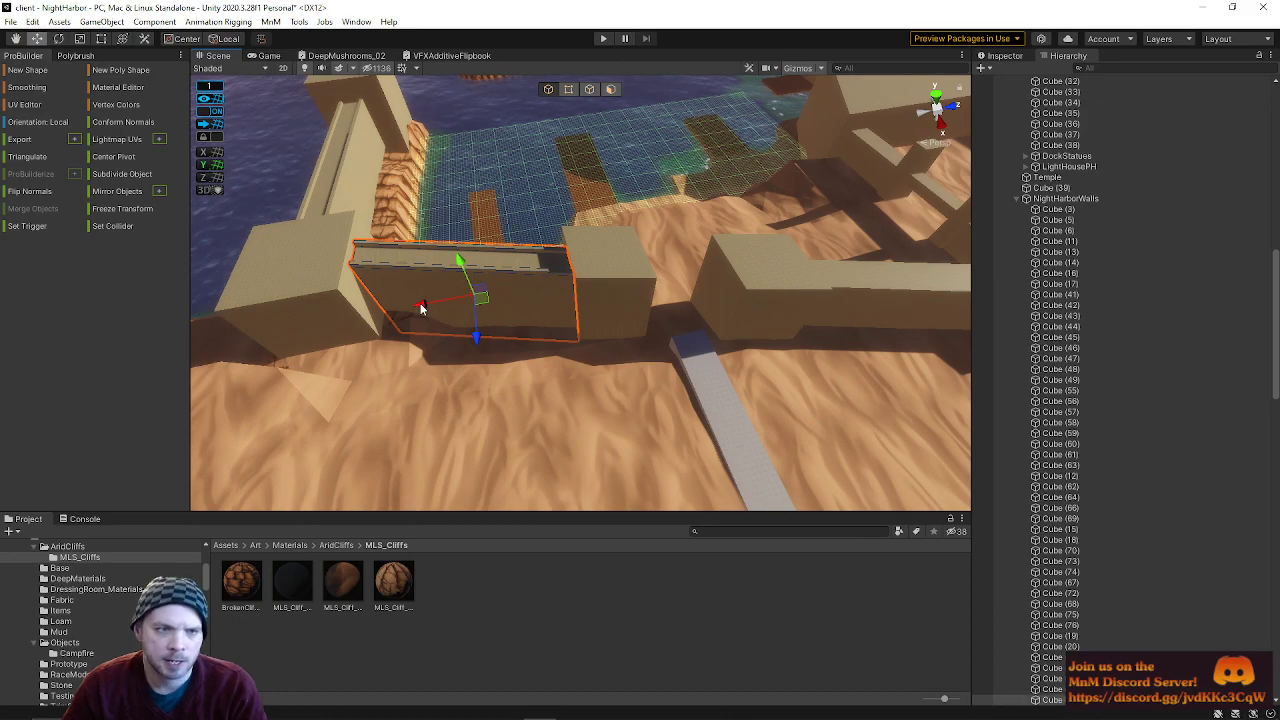
right_click_drag(714, 246, 440, 228)
left_click_drag(462, 246, 460, 328)
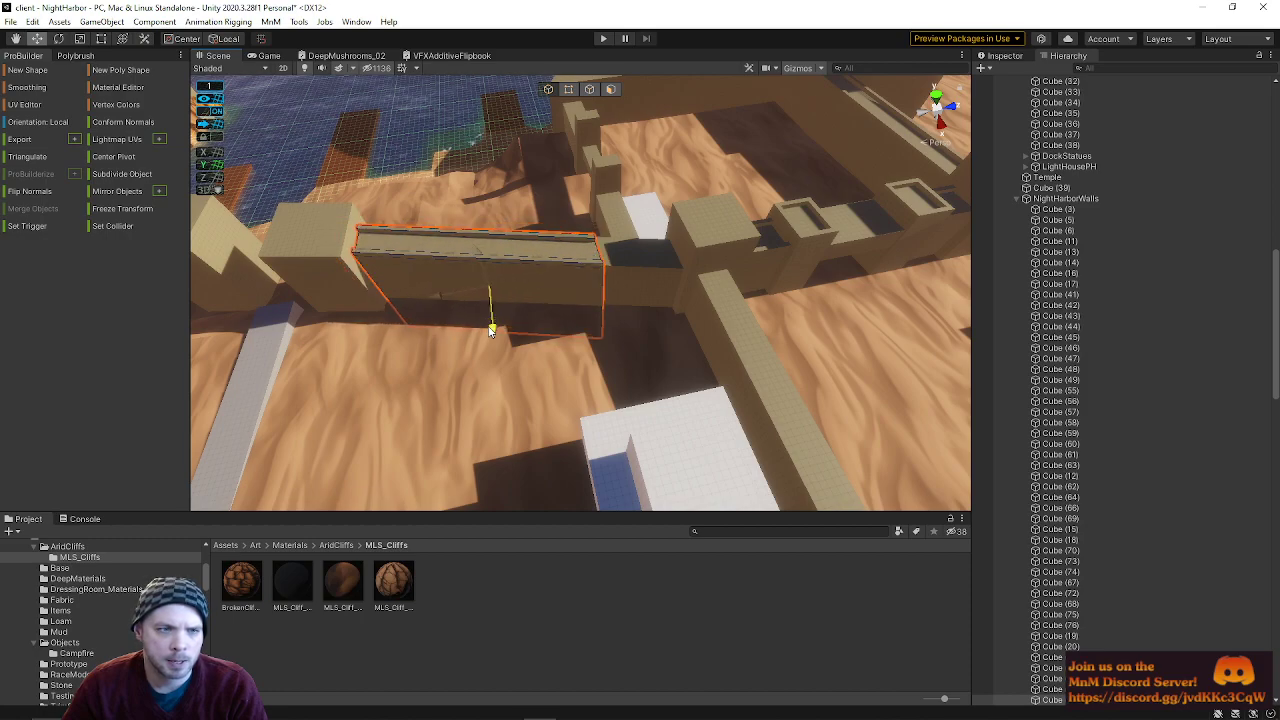
left_click(569, 89)
right_click_drag(540, 170, 497, 195)
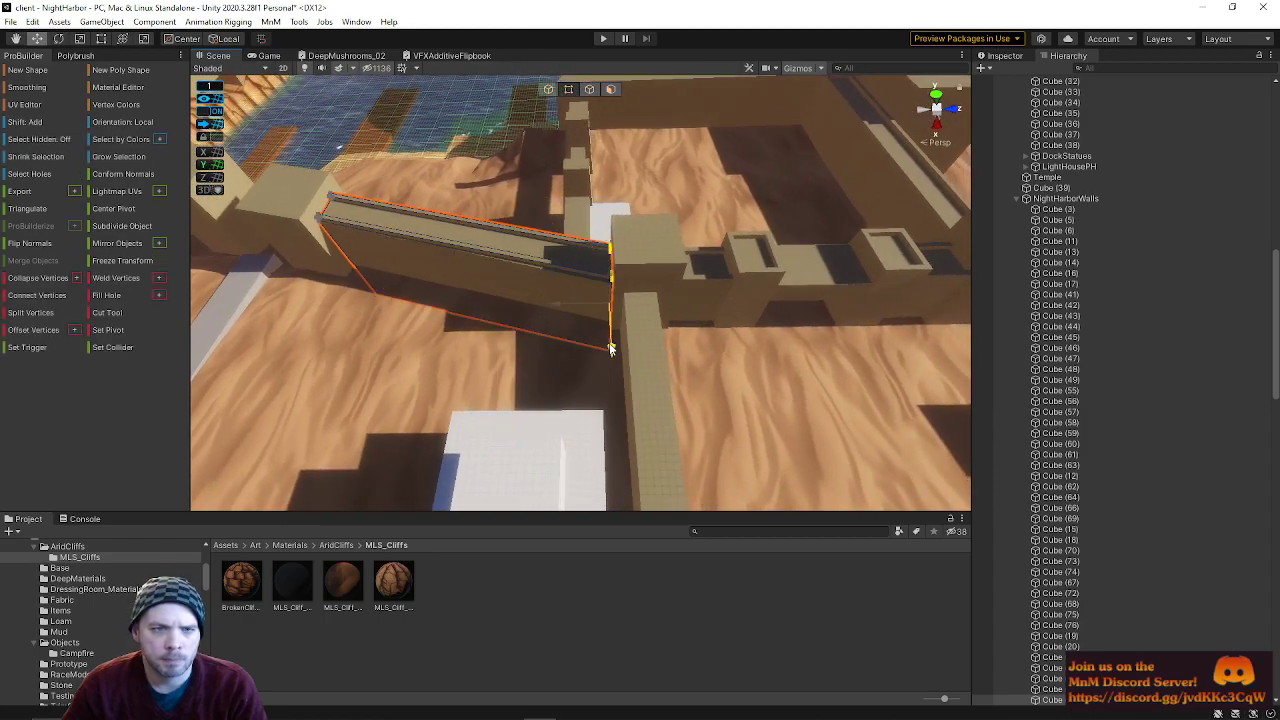
left_click(548, 89)
- Duplicate the crenellated wall beyond the gate and place the copy over the plain wall leading away from the gate's corner tower
right_click_drag(536, 127, 736, 193)
key("w")
key("d")
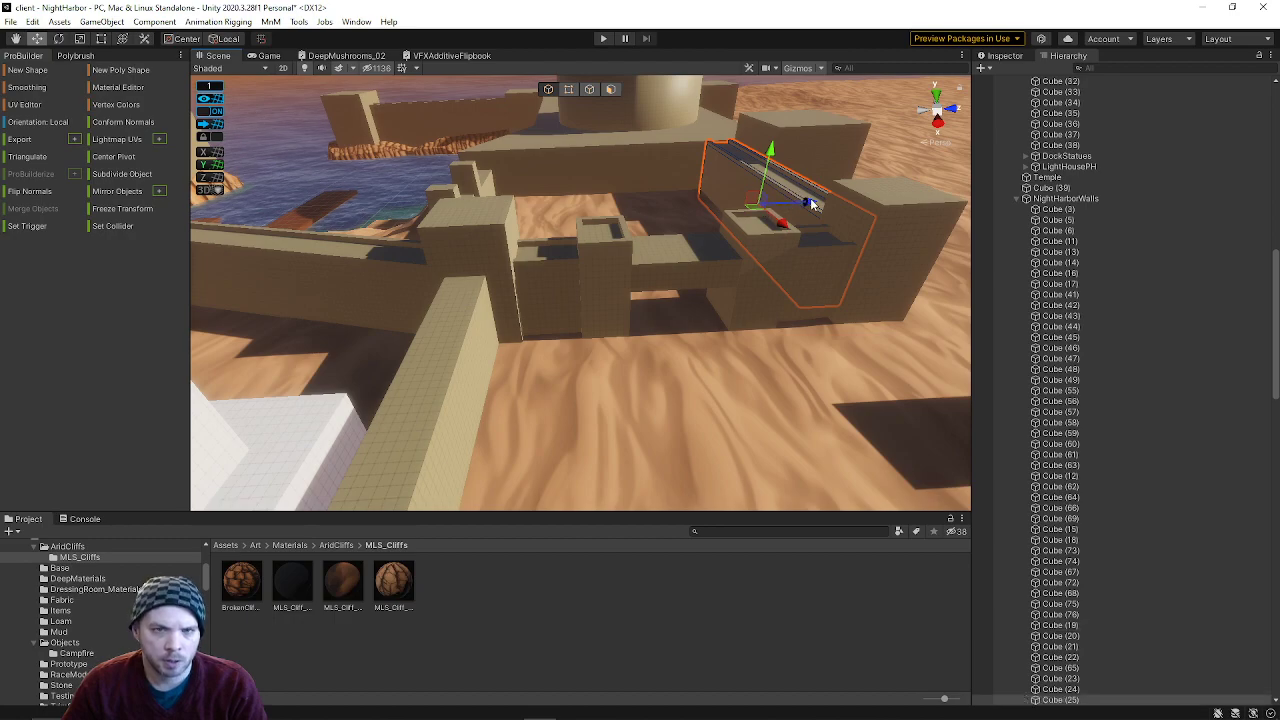
left_click_drag(564, 264, 546, 270)
left_click(546, 270)
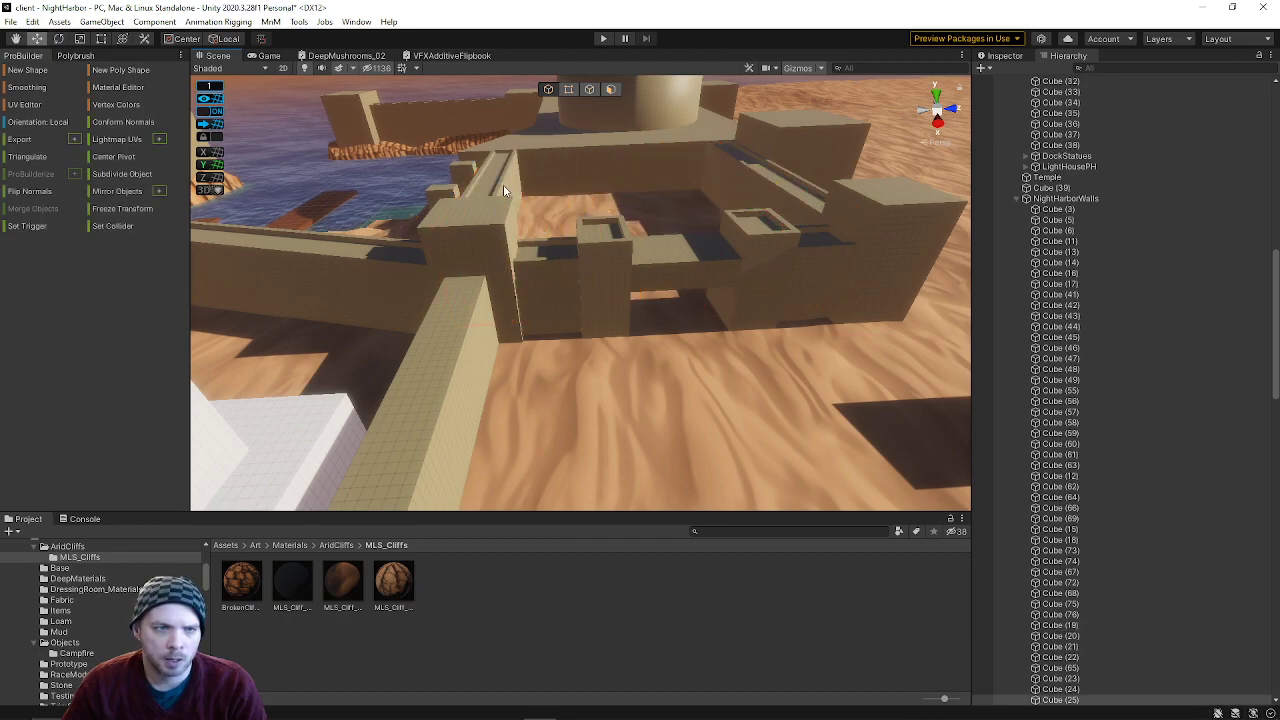
left_click_drag(492, 236, 502, 406)
right_click_drag(502, 406, 587, 306)
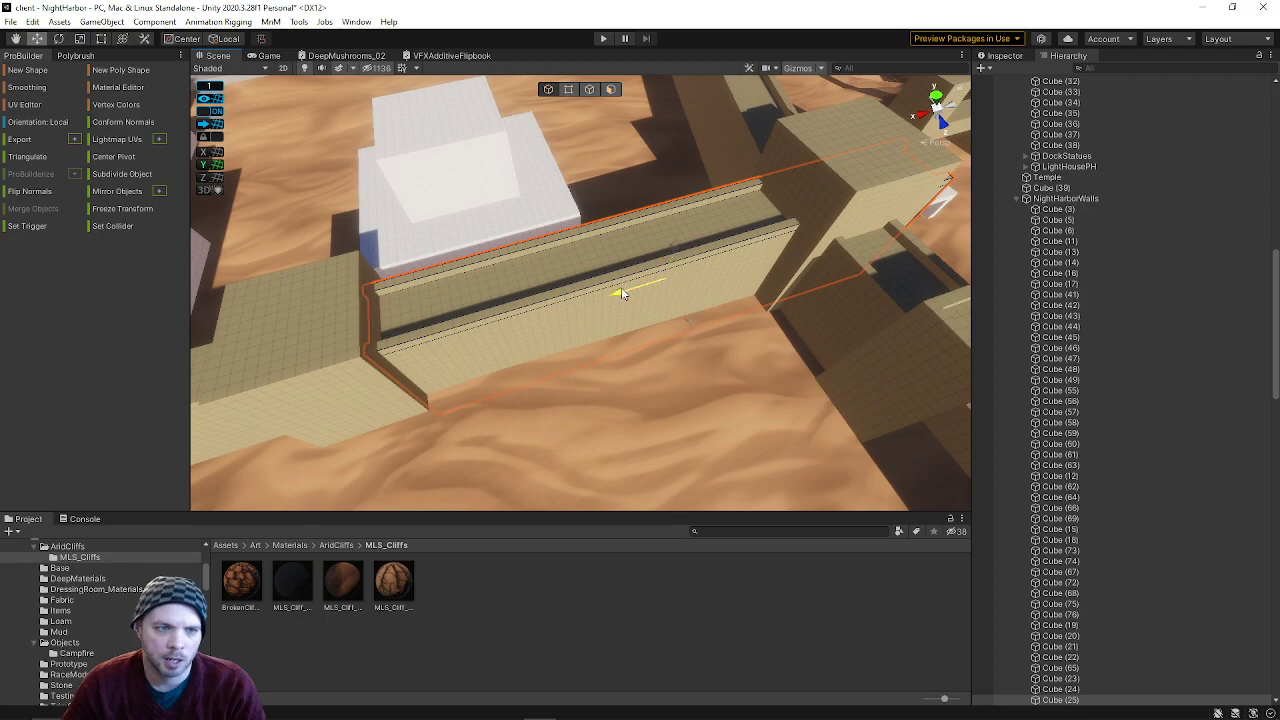
right_click_drag(632, 287, 577, 251)
- Select the end vertices protruding past the gate's corner tower and pull them back to shorten the crenellated wall
left_click_drag(680, 244, 850, 405)
right_click_drag(851, 420, 723, 466)
left_click_drag(702, 489, 472, 171)
right_click_drag(500, 210, 665, 258)
key("a")
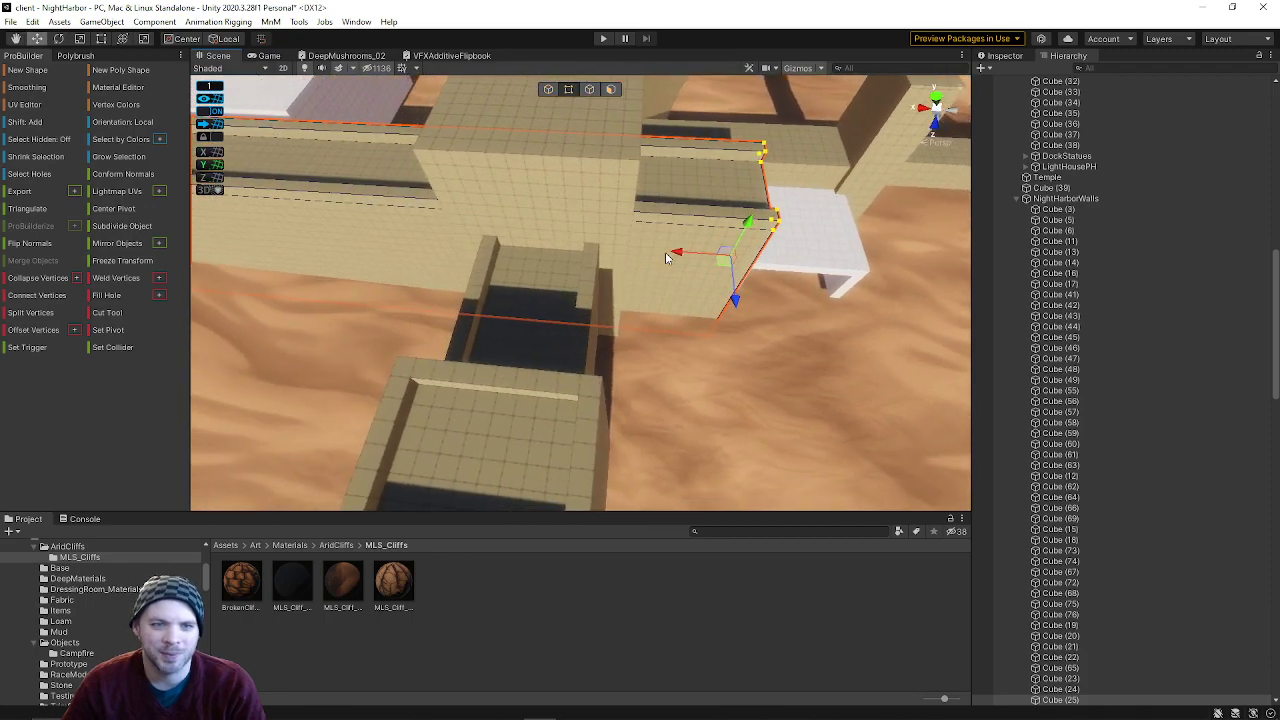
left_click_drag(665, 258, 531, 257)
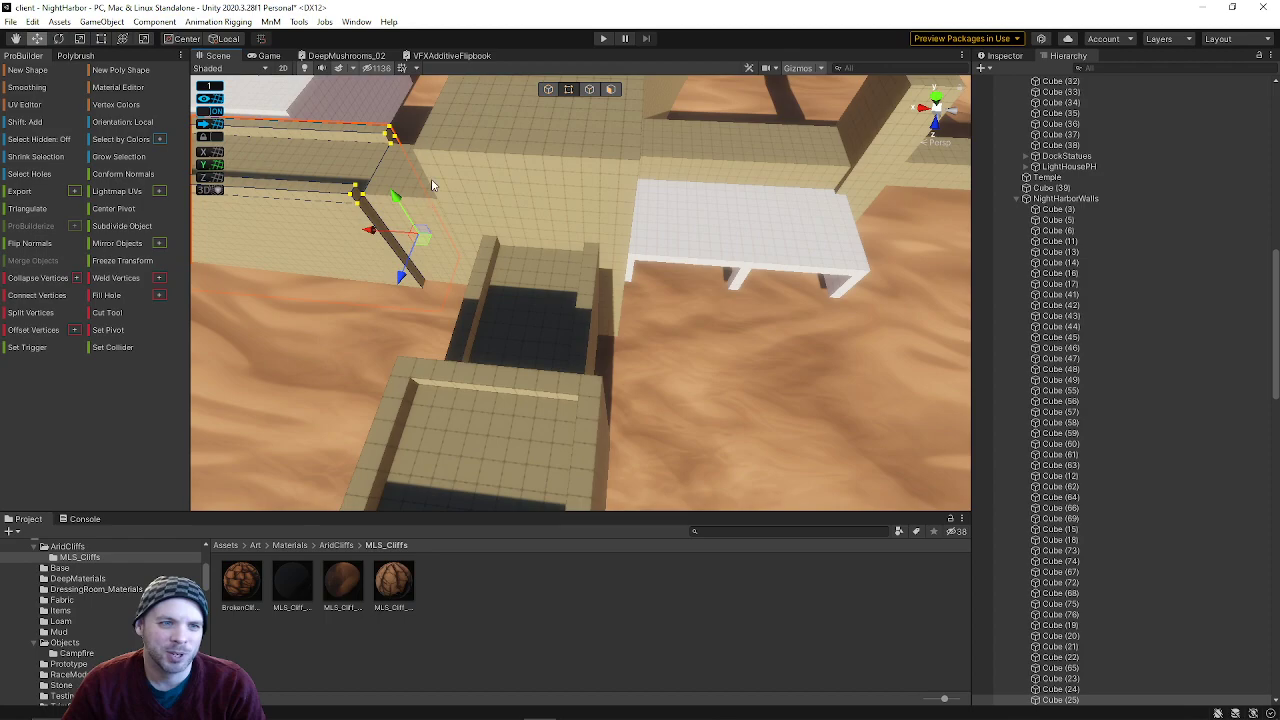
- Select the plain wall underneath the shortened crenellated wall and delete it
left_click(548, 92)
right_click_drag(420, 200, 566, 72)
key("a")
left_click(507, 192)
key("Delete")
- Extend the shortened crenellated wall's end vertices to meet the gate's corner tower
left_click(467, 190)
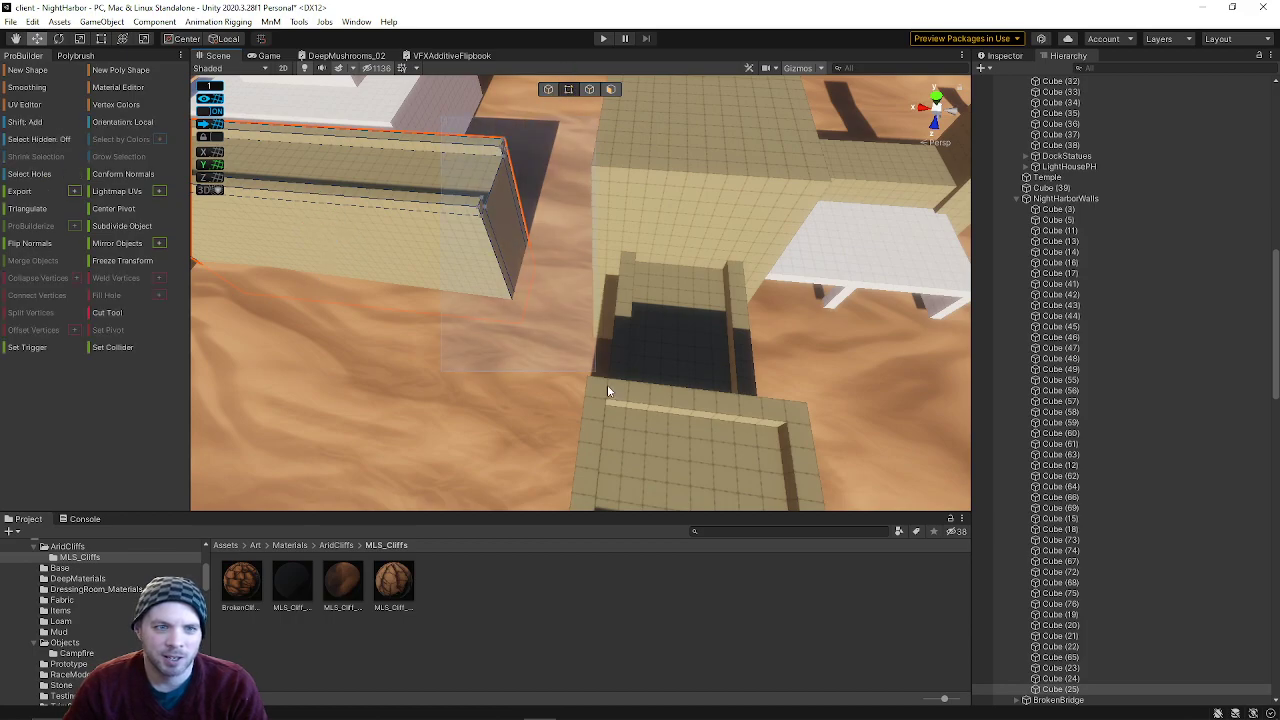
left_click_drag(468, 240, 545, 248)
right_click_drag(545, 252, 603, 298)
- Duplicate the crenellated wall and slide the copy along its length to the span beyond the square tower
left_click(549, 92)
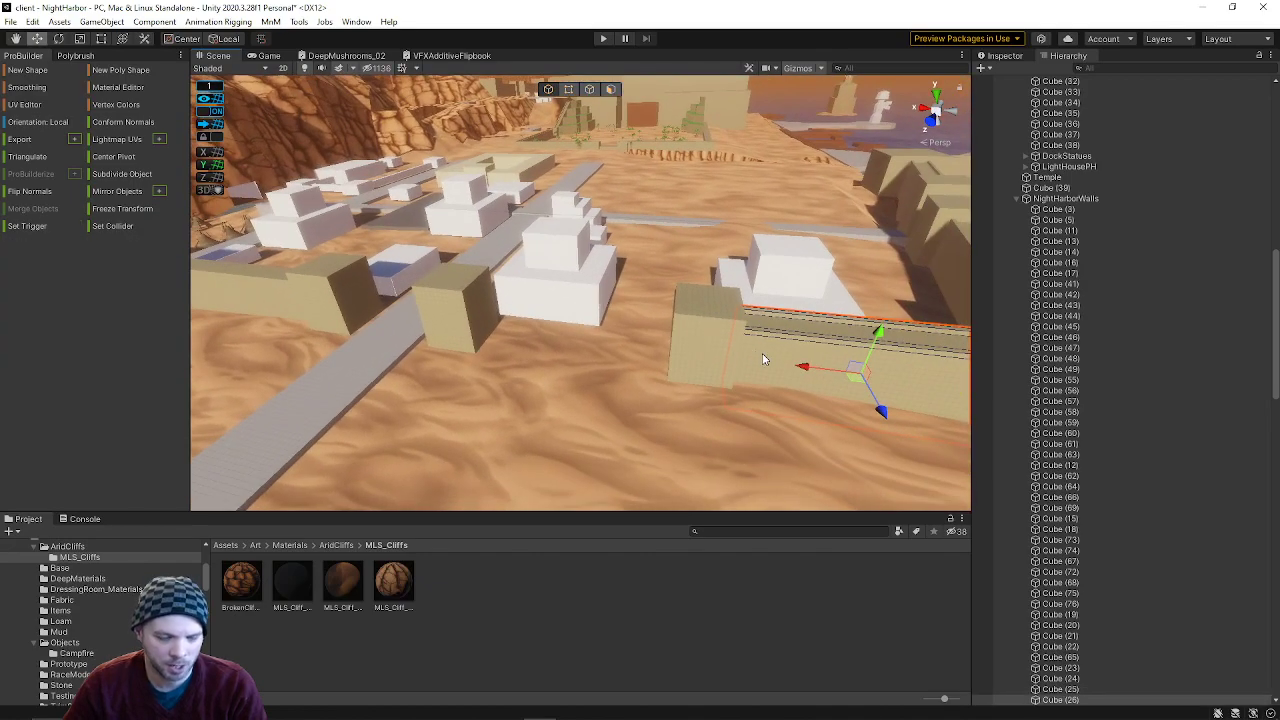
left_click_drag(813, 369, 546, 348)
right_click_drag(546, 348, 607, 318)
- Select the duplicated crenellated wall's end vertices inside the square tower and adjust that end to fit the tower
left_click(569, 89)
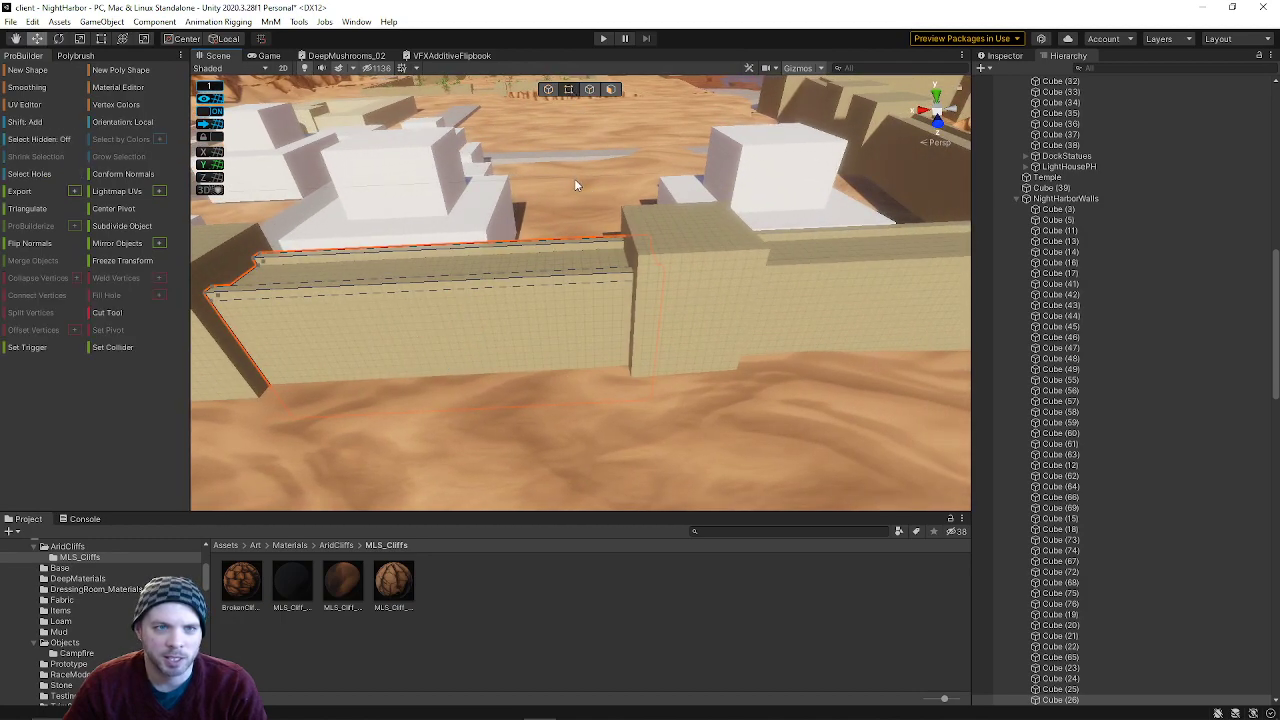
left_click(571, 326)
right_click_drag(726, 357, 528, 301)
left_click(493, 245)
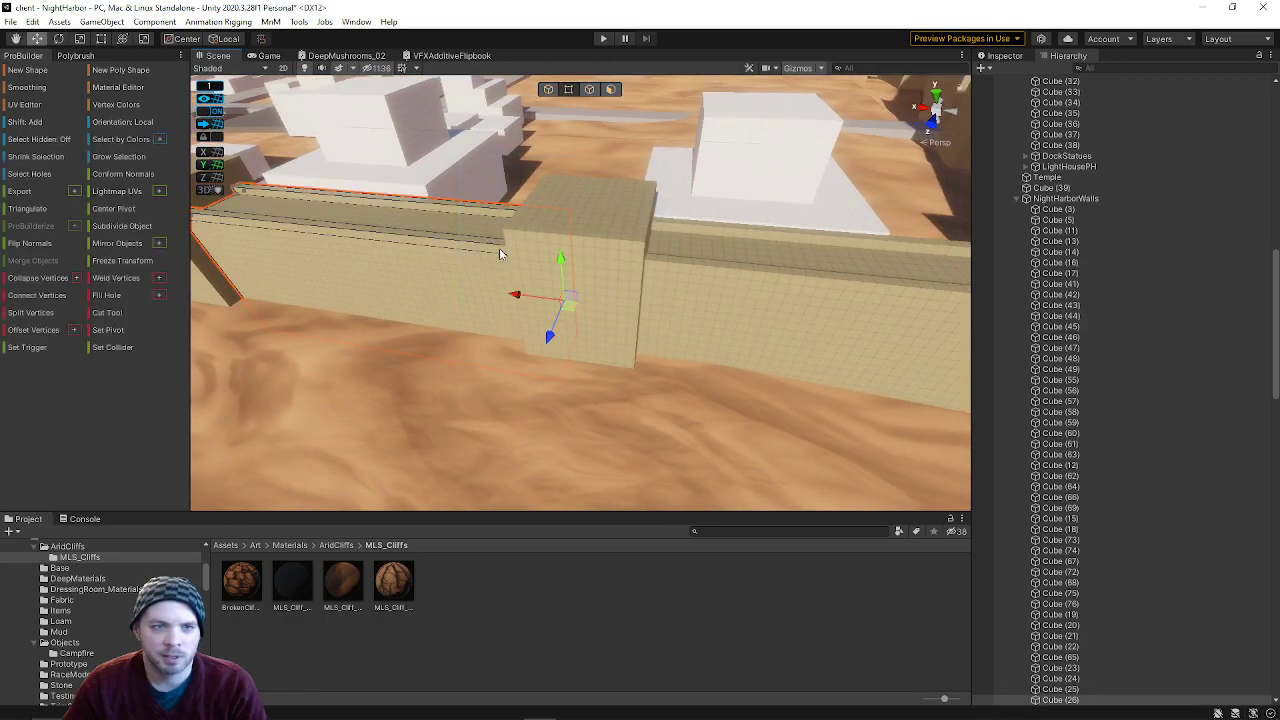
right_click_drag(513, 296, 713, 261)
- Duplicate the crenellated wall into the next span beside the road and delete the plain wall there
left_click(549, 89)
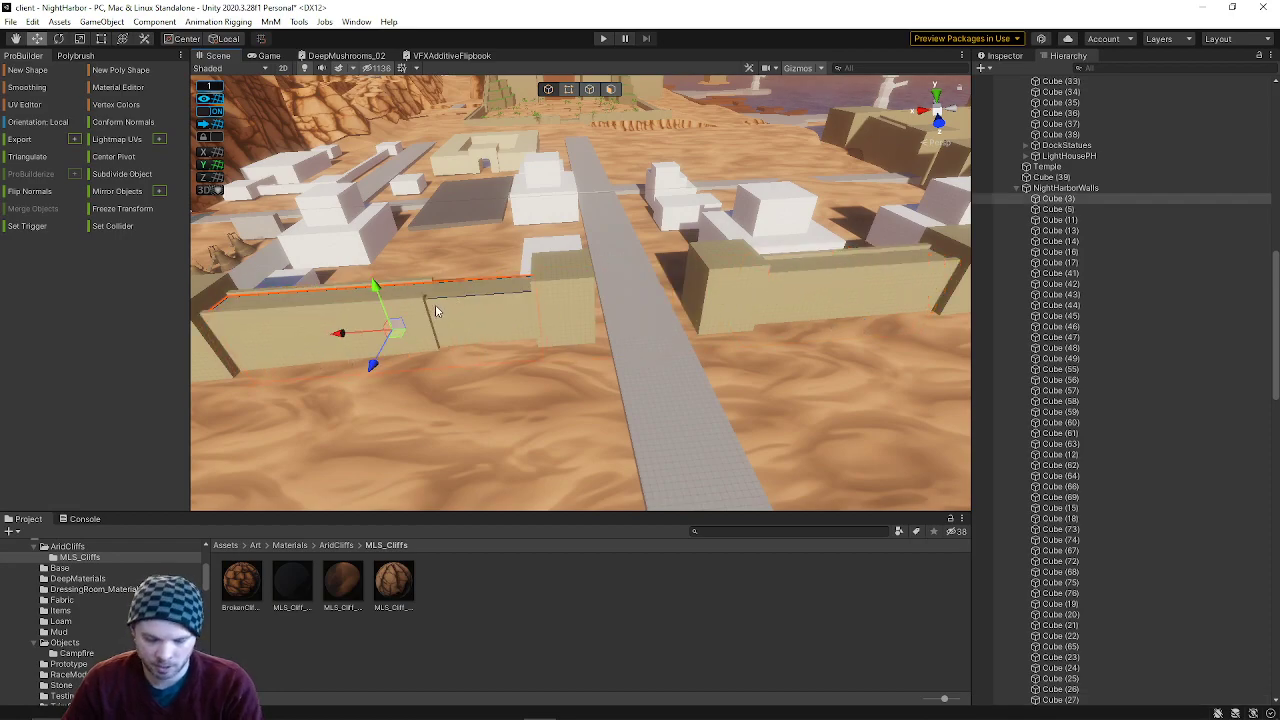
key("Delete")
- Select the new crenellated wall's free end vertices and extend them toward the tower beside the road
left_click(378, 306)
right_click_drag(366, 306, 313, 287)
key("s")
right_click_drag(574, 360, 574, 358)
key("d")
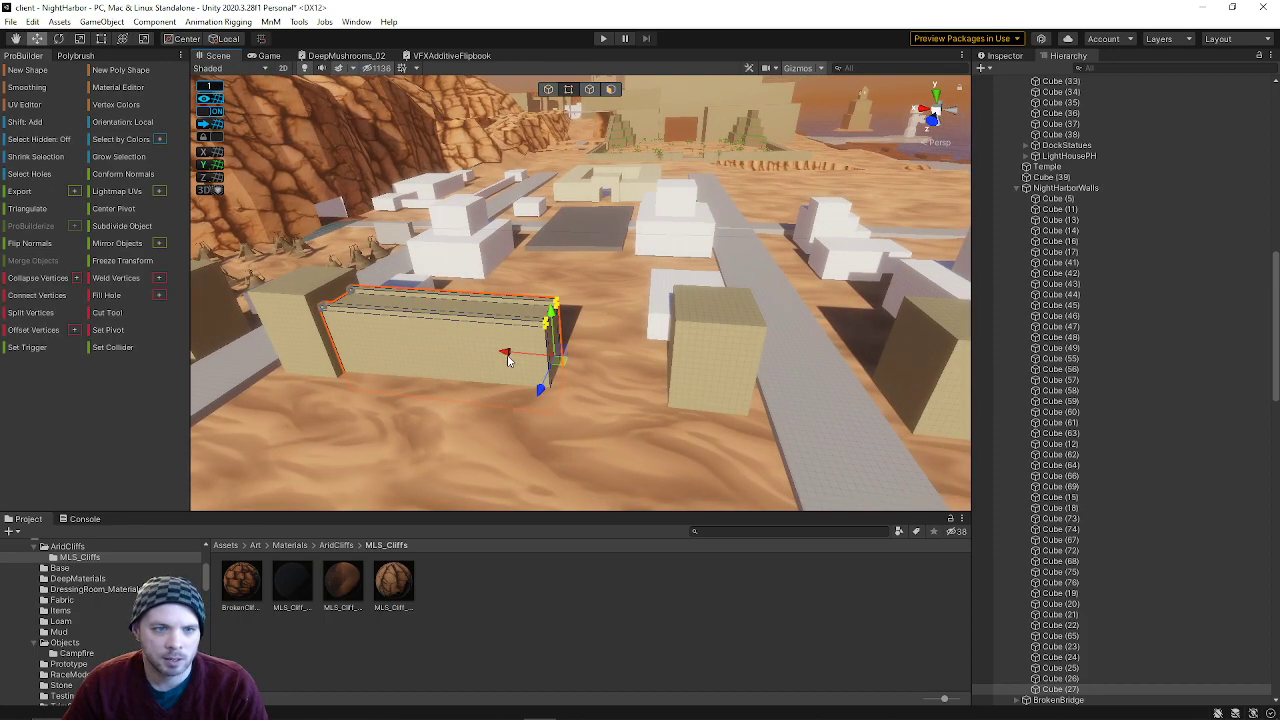
left_click_drag(615, 369, 610, 369)
key("a")
right_click_drag(566, 344, 578, 330)
- Duplicate the crenellated wall and move the copy toward the span across the road near the cliff
left_click(551, 92)
right_click_drag(661, 238, 534, 300)
key("s")
key("d")
left_click_drag(736, 362, 578, 470)
key("s")
right_click_drag(590, 434, 948, 404)
key("a")
key("a")
- Delete the plain wall between the cliffside tower and the large block, and slide the crenellated copy into its place
left_click(300, 338)
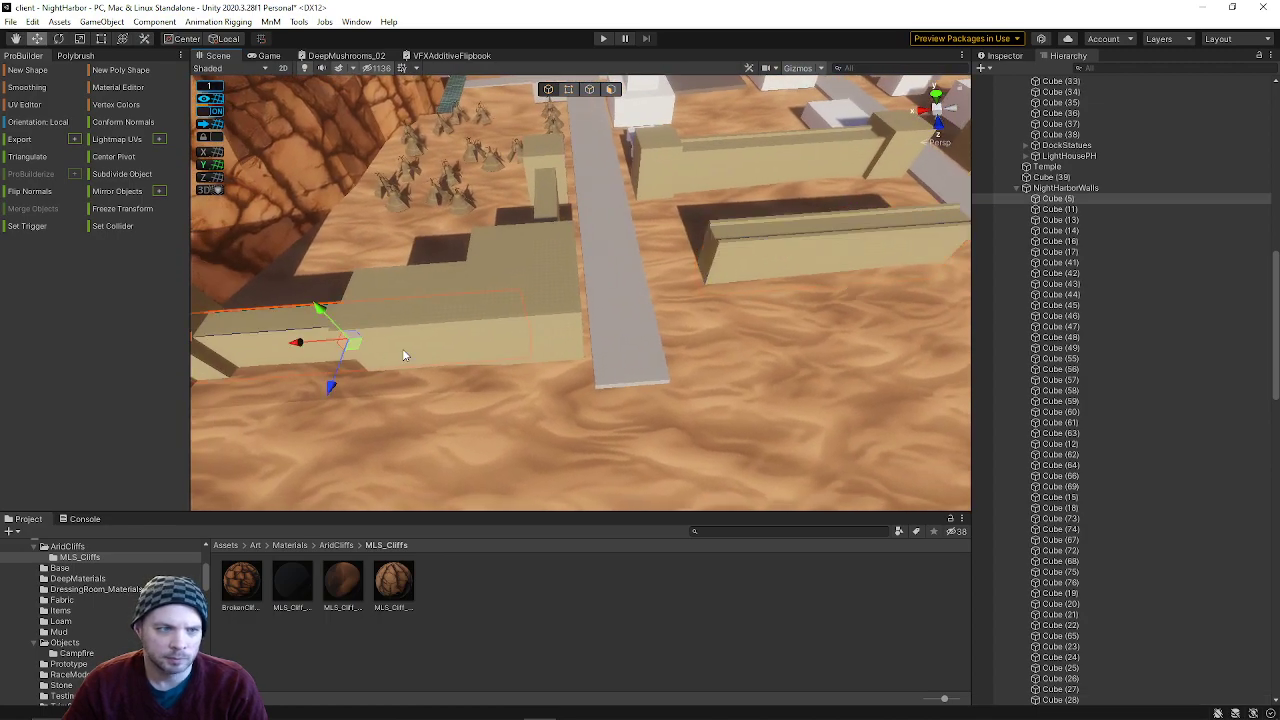
key("Delete")
left_click_drag(849, 290, 902, 366)
mouse_move(375, 346)
right_mouse_down()
mouse_move(309, 320)
mouse_move(393, 334)
right_mouse_up()
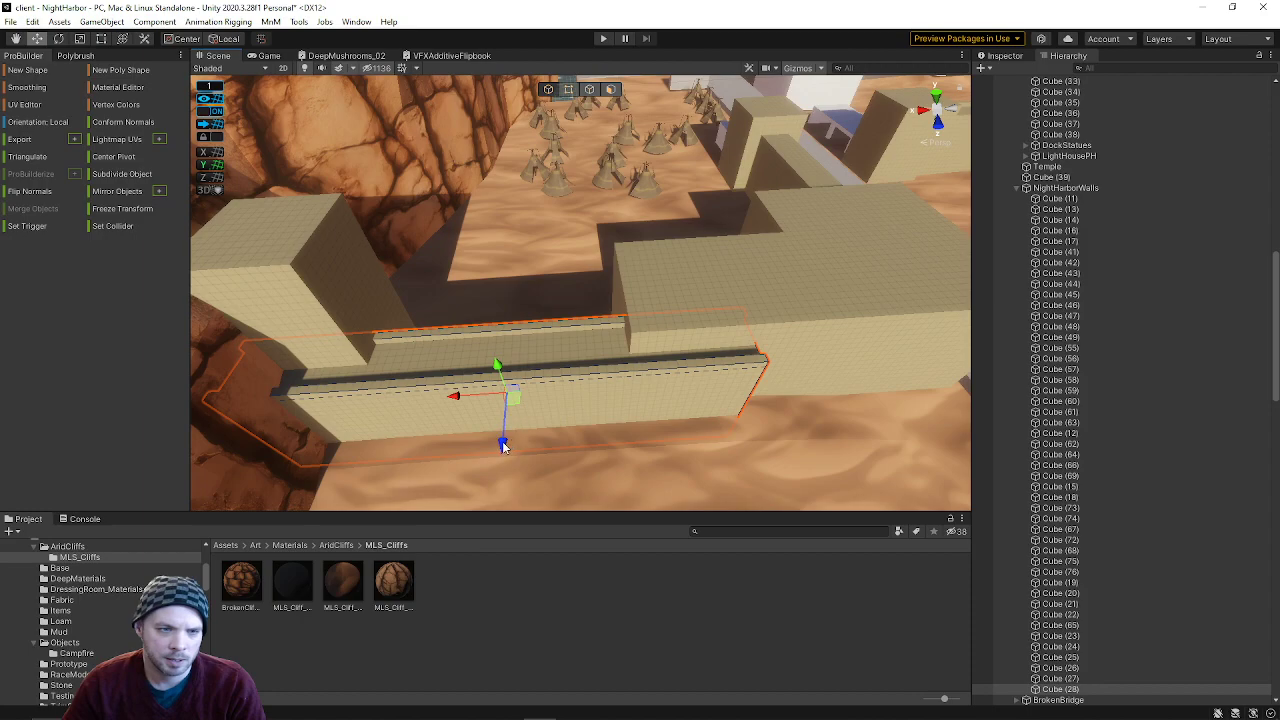
left_click_drag(496, 426, 498, 416)
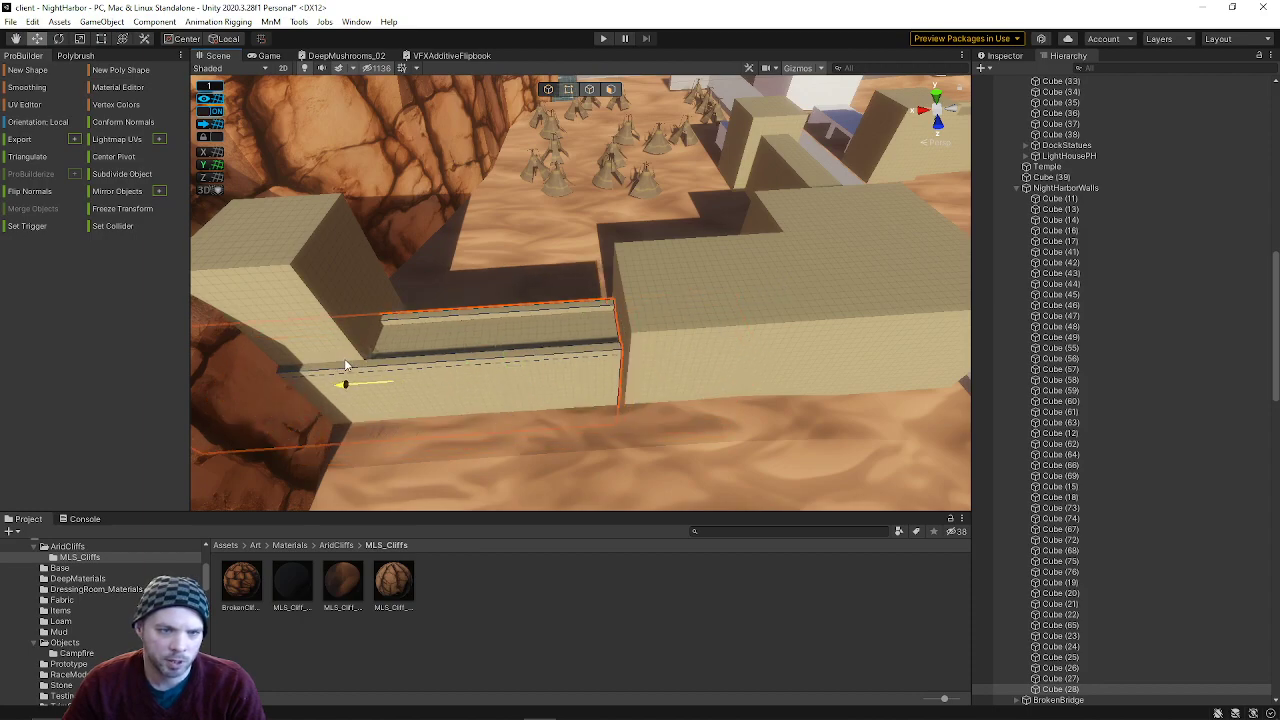
- Select the outer side face of the cliffside tower and move it so the tower surrounds the crenellated wall's end
right_click_drag(350, 366, 417, 306)
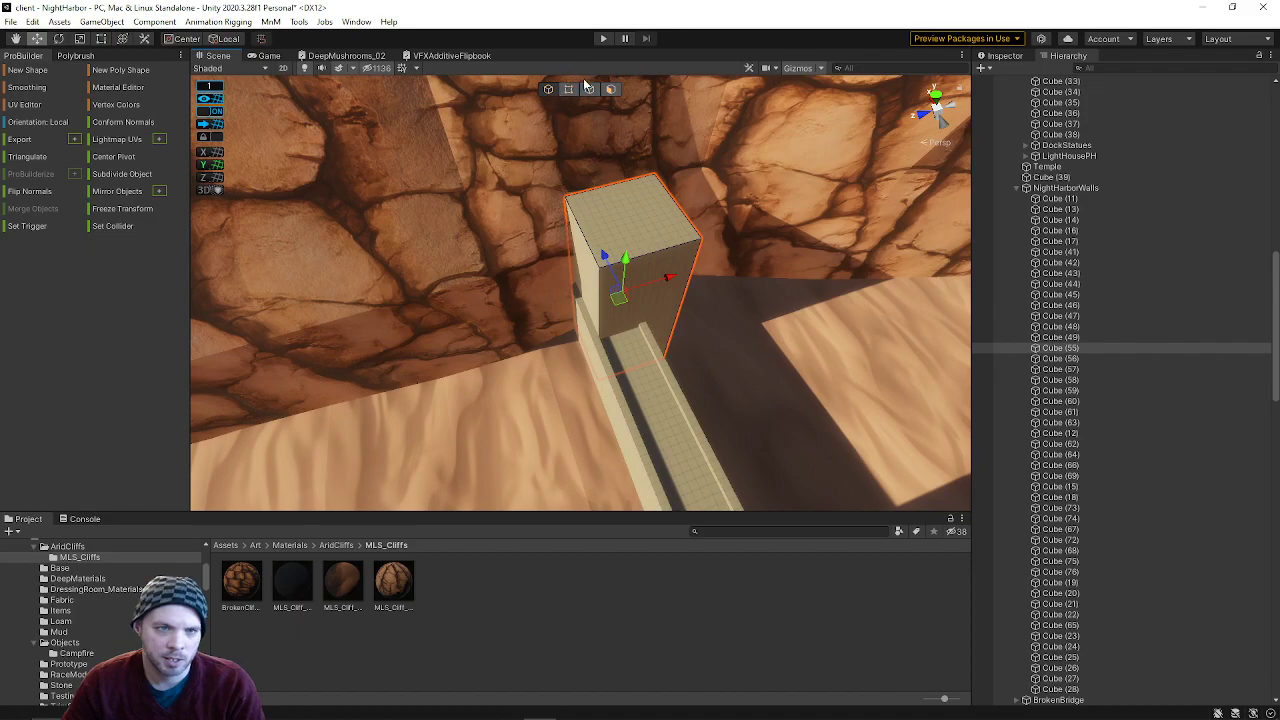
left_click(610, 89)
left_click(574, 280)
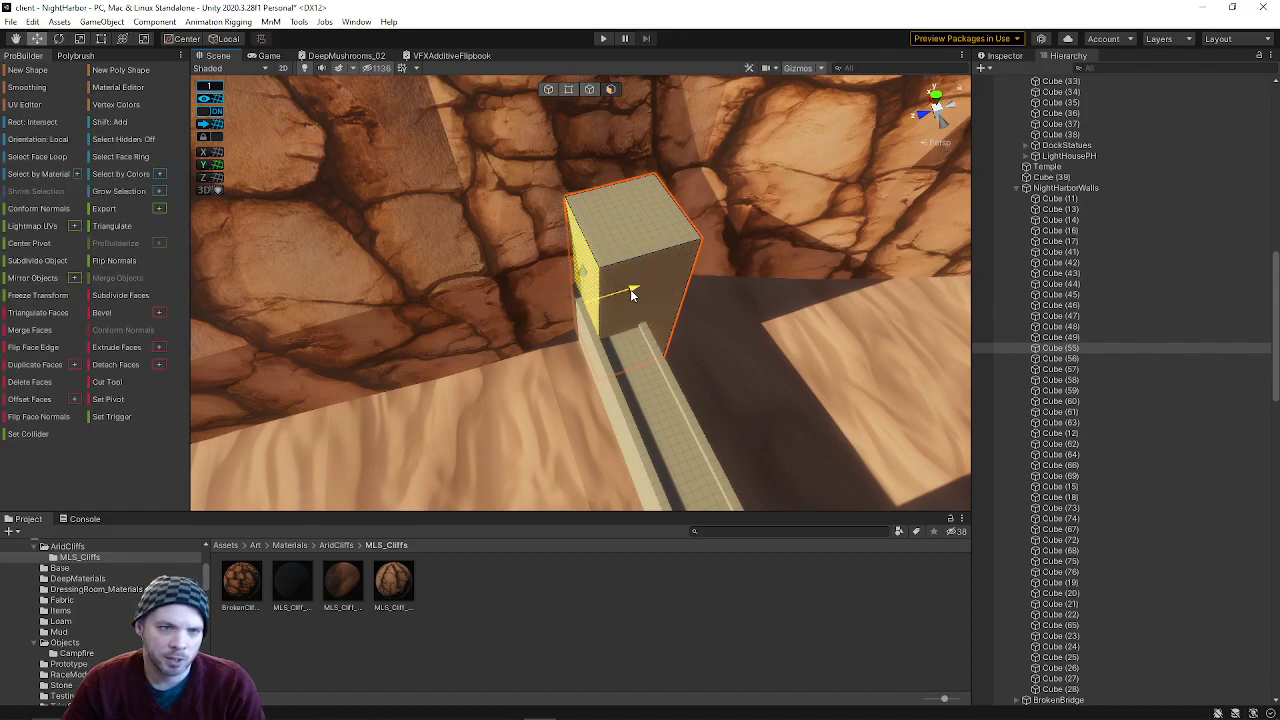
right_click_drag(605, 298, 562, 318)
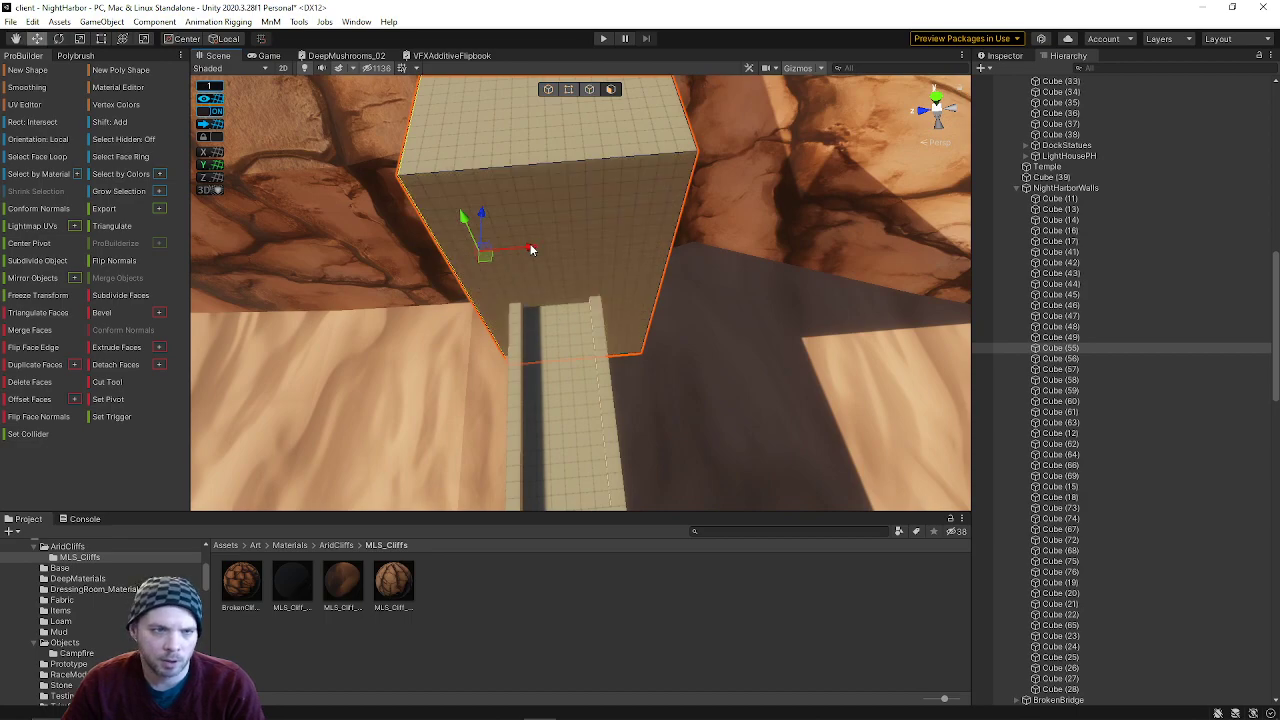
- Select the crenellated wall's end vertices protruding past the cliffside tower and pull them back toward the tower
right_click_drag(521, 250, 763, 274)
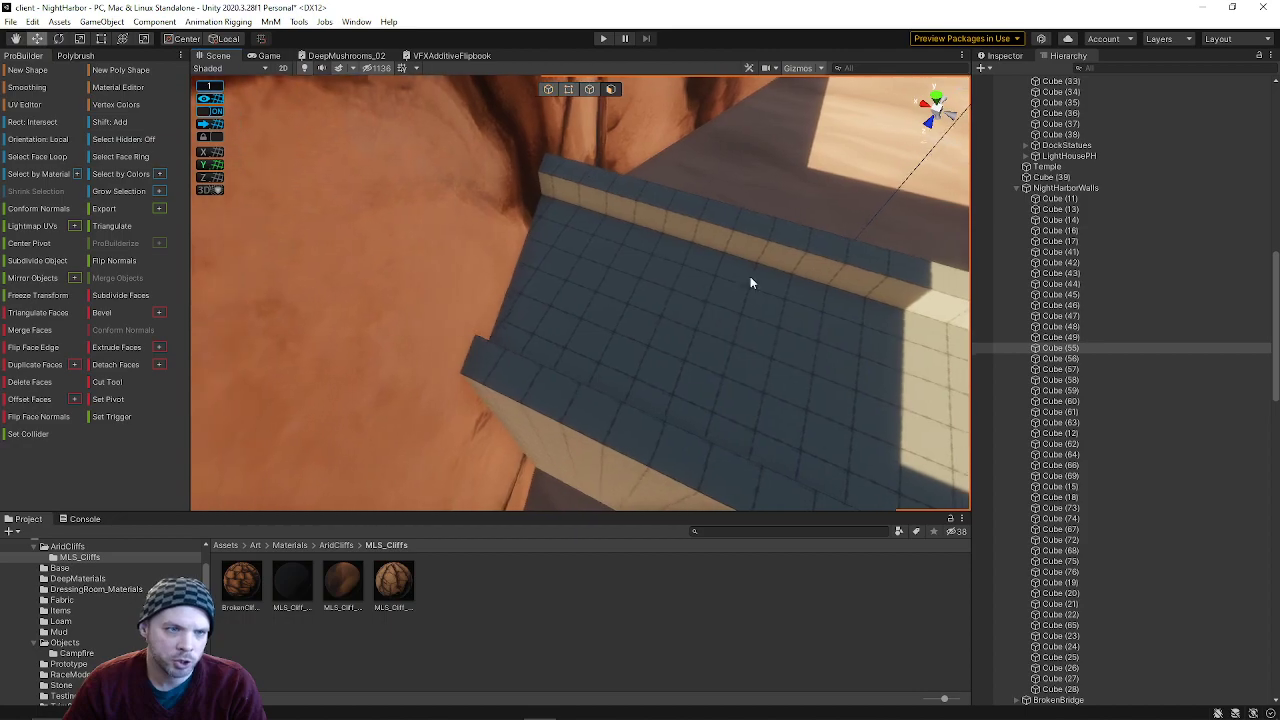
left_click(763, 274)
left_click(548, 89)
right_click_drag(632, 250, 660, 129)
left_click_drag(548, 131, 750, 511)
right_click_drag(820, 420, 722, 437)
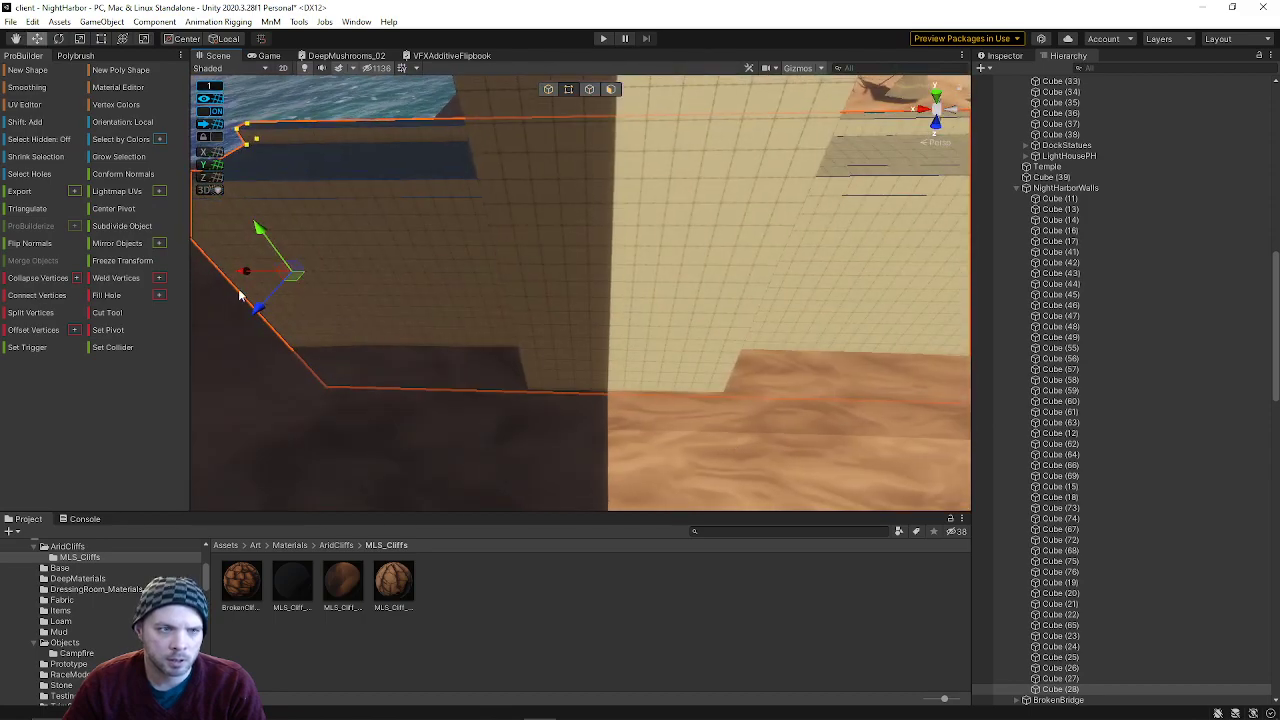
left_click_drag(243, 277, 620, 298)
- Select the large block's two outer faces and pull them outward beyond the adjoining crenellated wall
right_click_drag(687, 299, 841, 277)
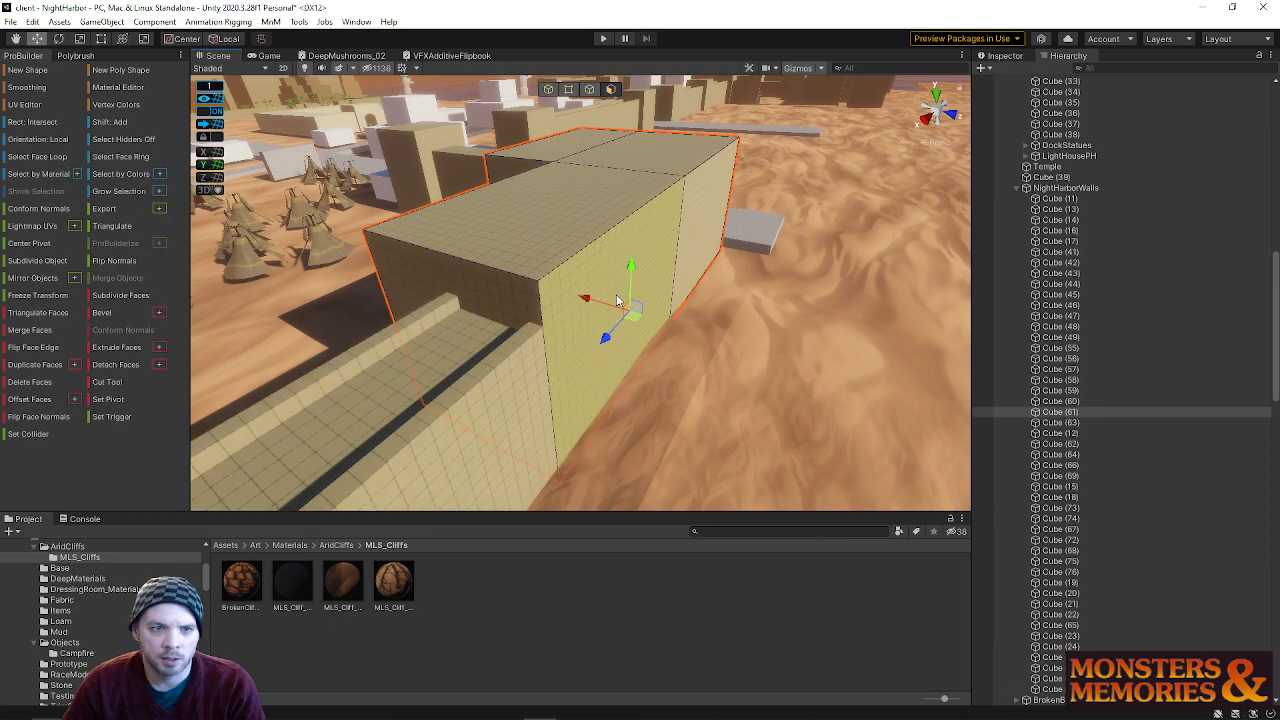
left_click_drag(624, 254, 640, 255)
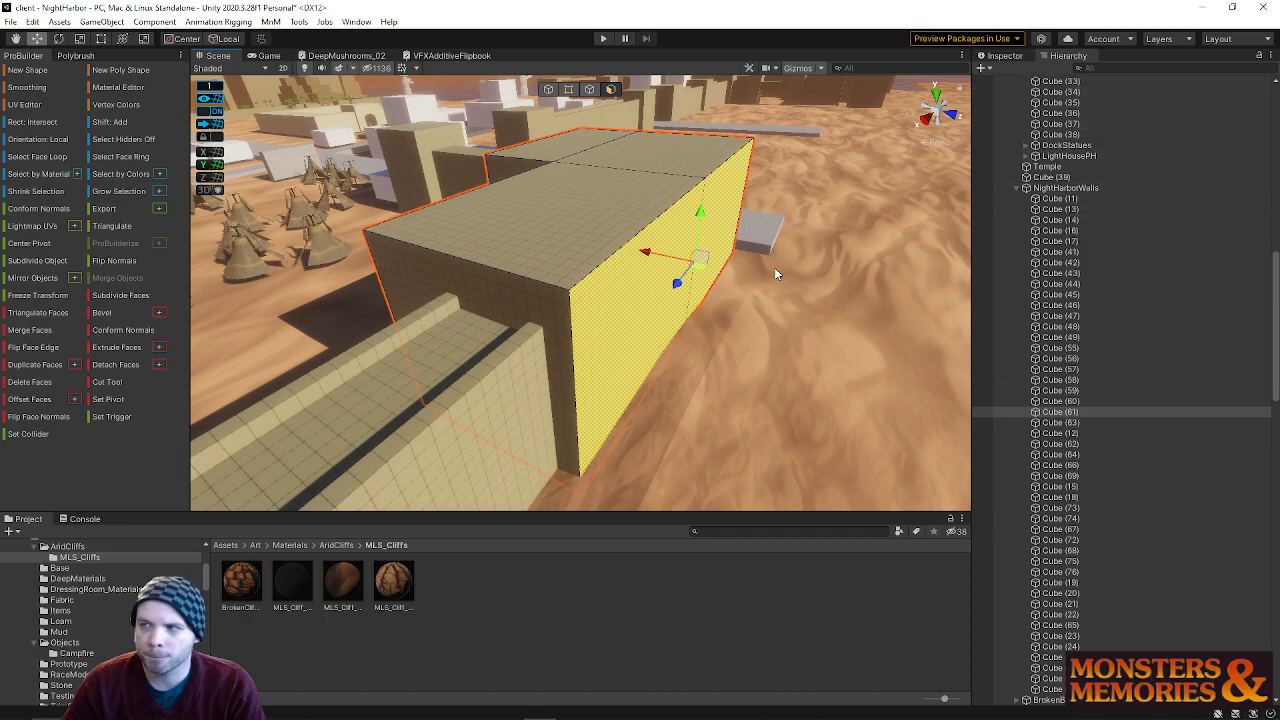
right_click_drag(606, 291, 658, 180)
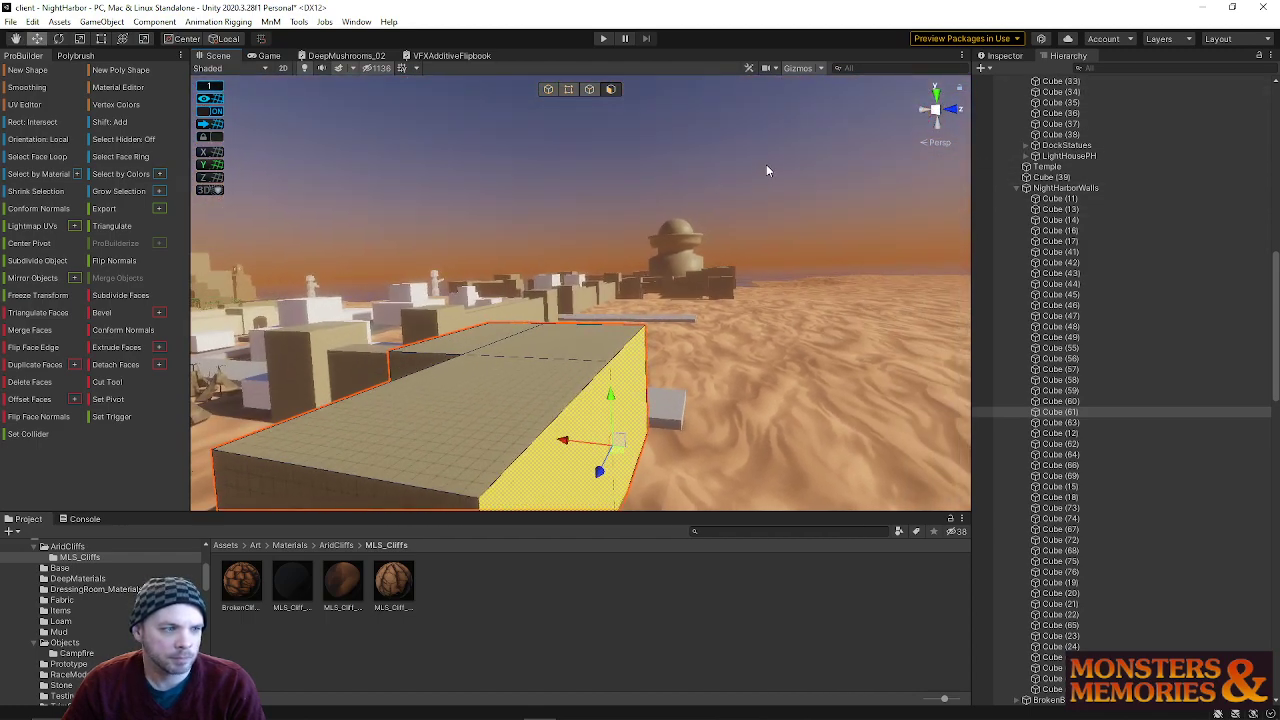
right_click_drag(470, 290, 469, 358)
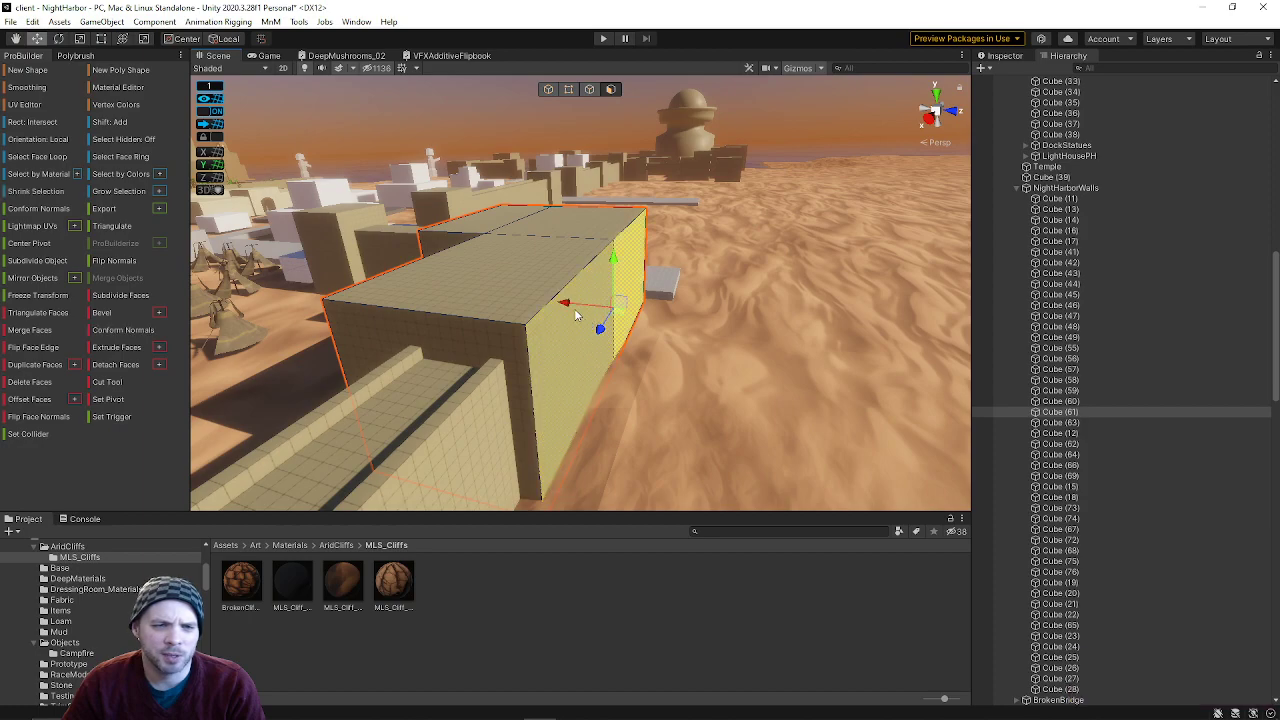
- Select the large block's two faces along the road and adjust their position
right_click_drag(585, 305, 411, 308)
left_click(541, 246)
left_click(585, 258, "shift")
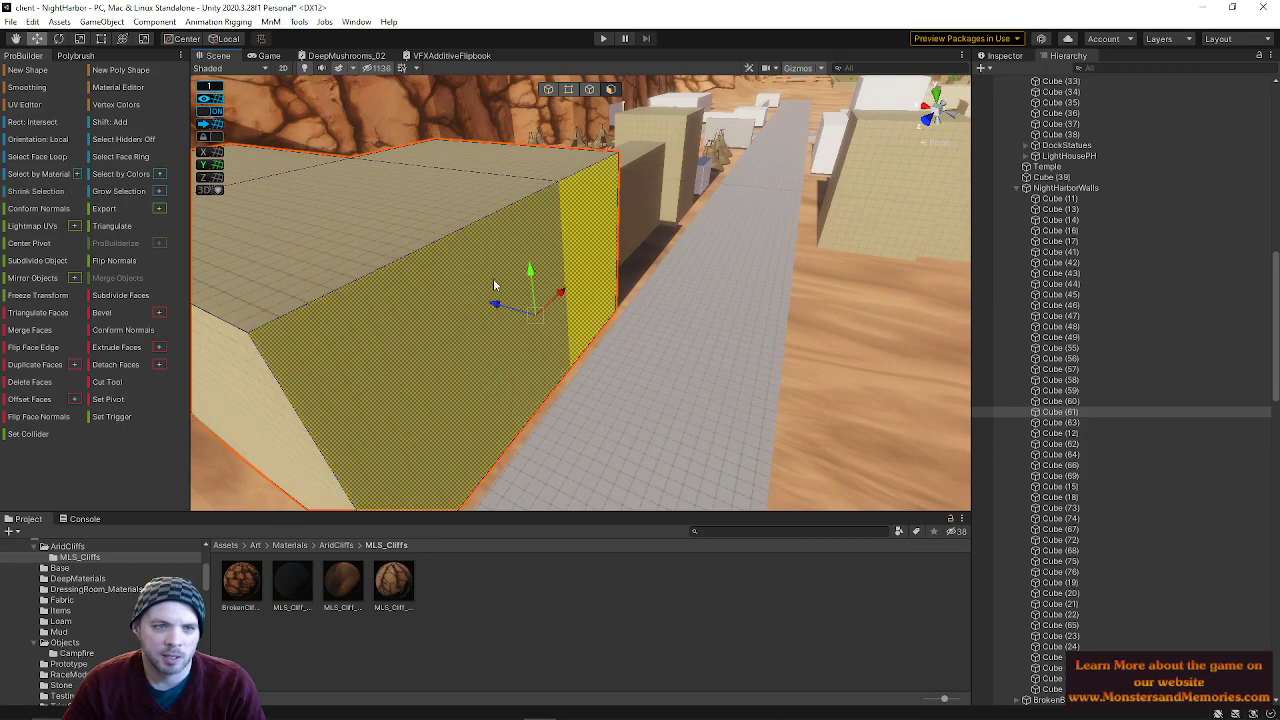
right_click_drag(503, 312, 1242, 272)
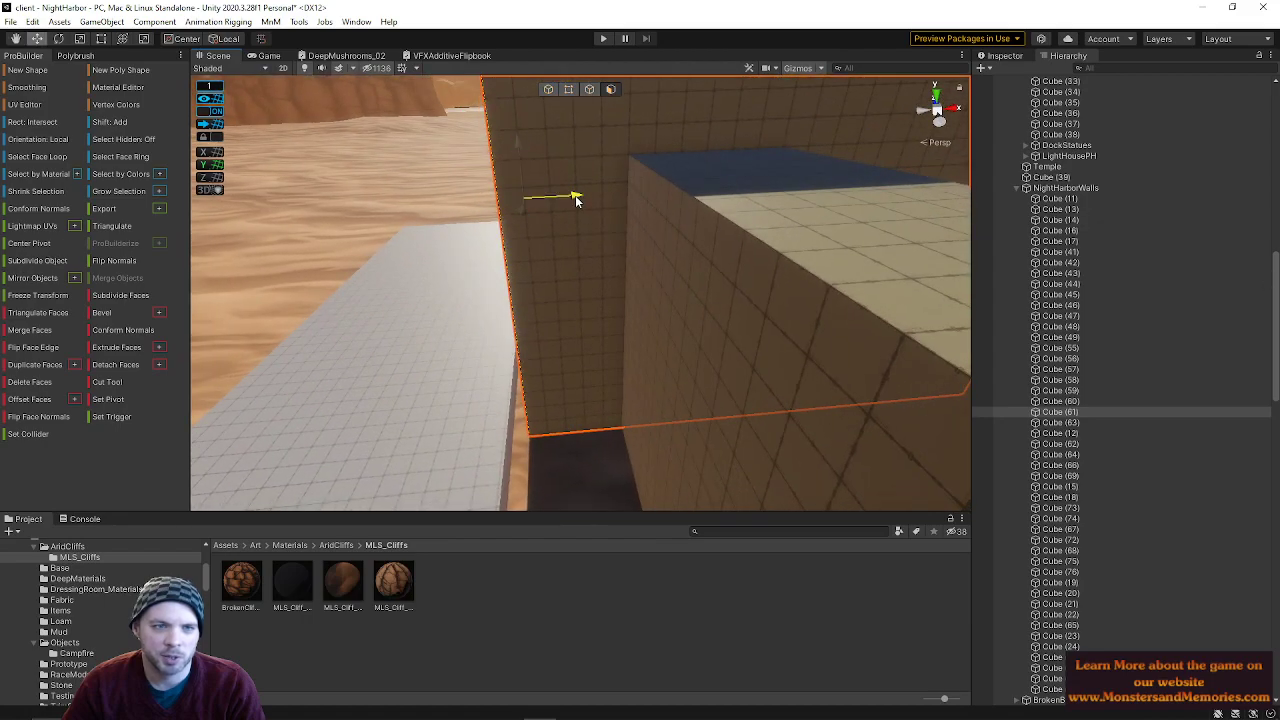
- Select the bottom face of the tower and wall piece hanging over the sea and move it vertically
right_click_drag(587, 202, 762, 274)
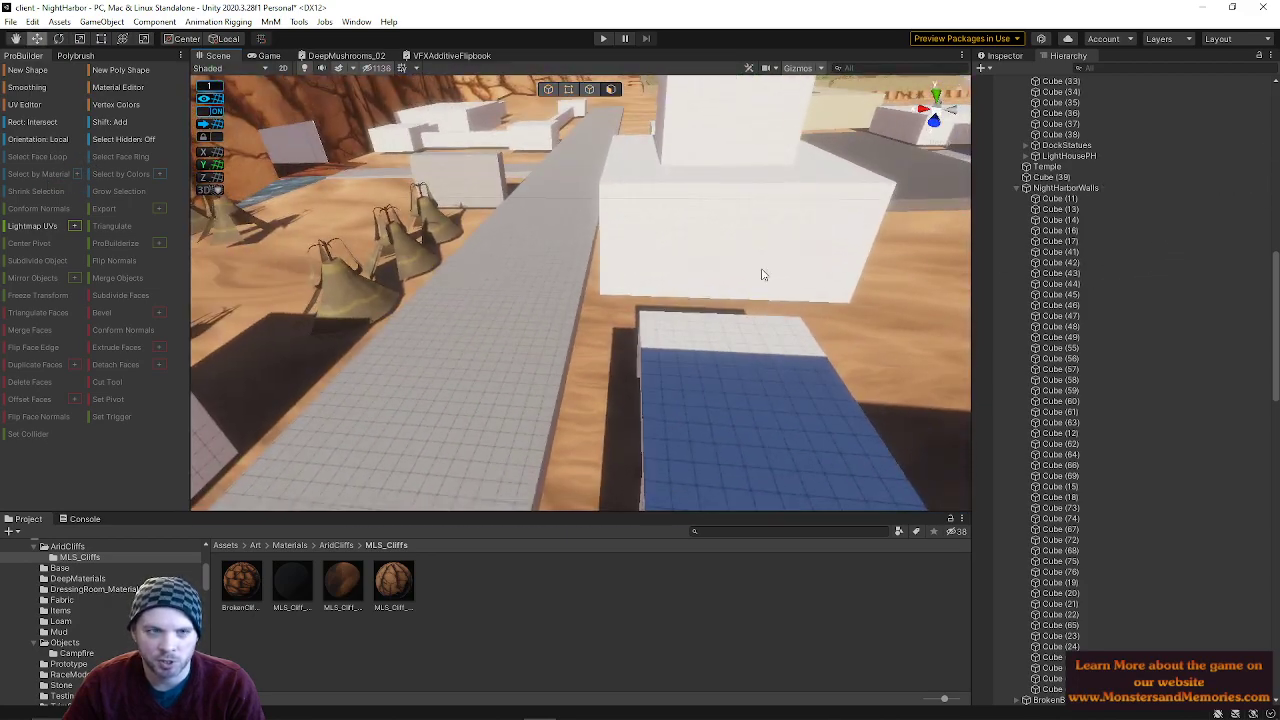
left_click(497, 331)
right_click_drag(629, 337, 984, 230)
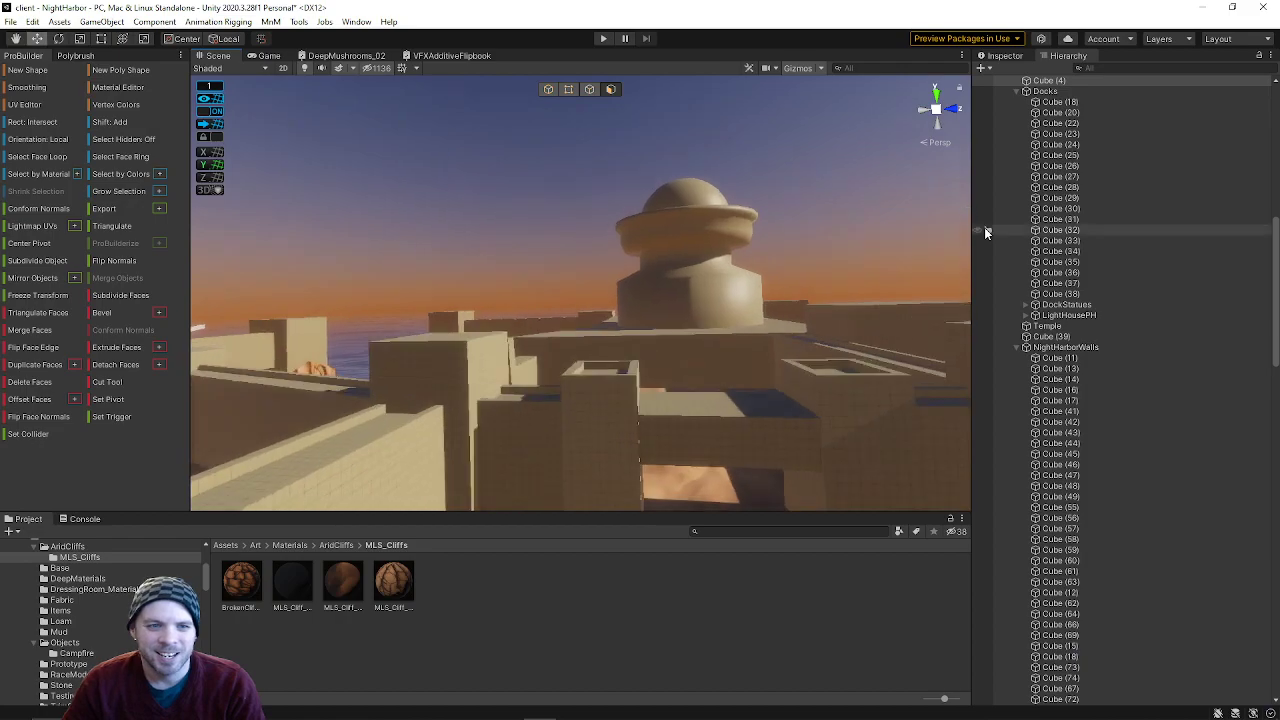
mouse_move(610, 295)
right_mouse_down()
mouse_move(654, 340)
mouse_move(606, 316)
right_mouse_up()
left_click(422, 320)
right_click_drag(422, 322, 500, 236)
key("f")
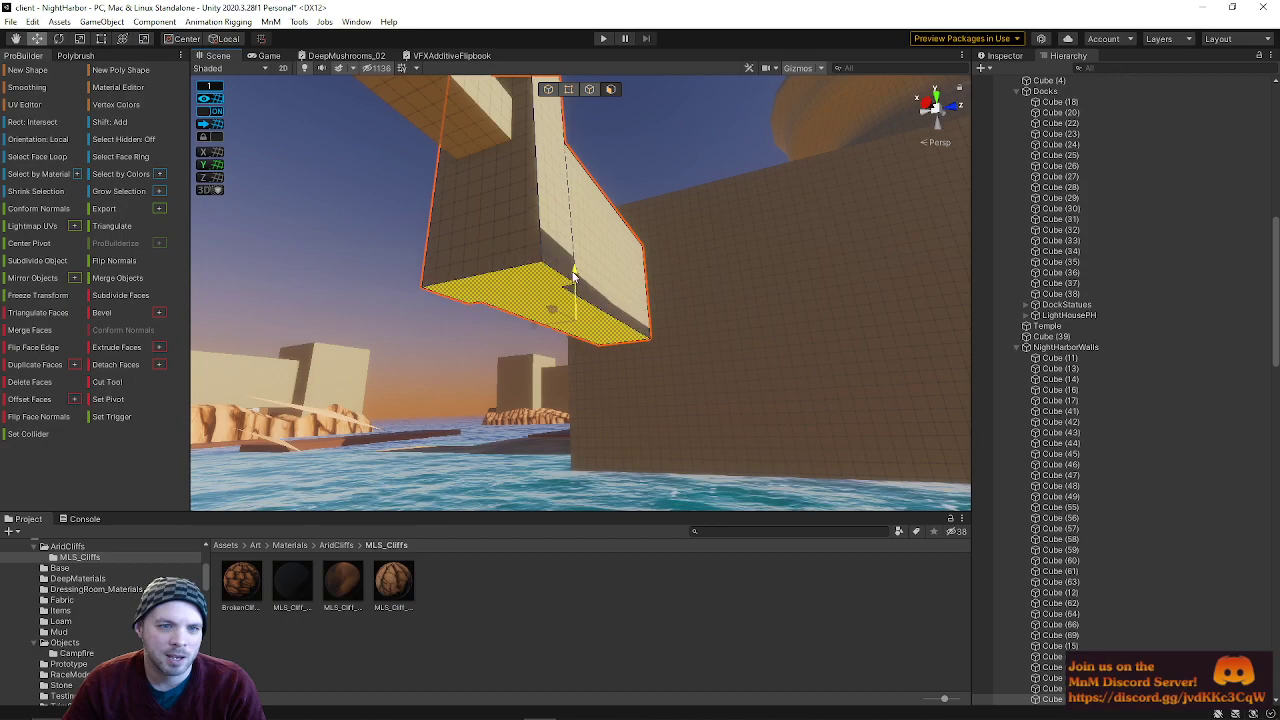
right_click_drag(573, 283, 186, 275)
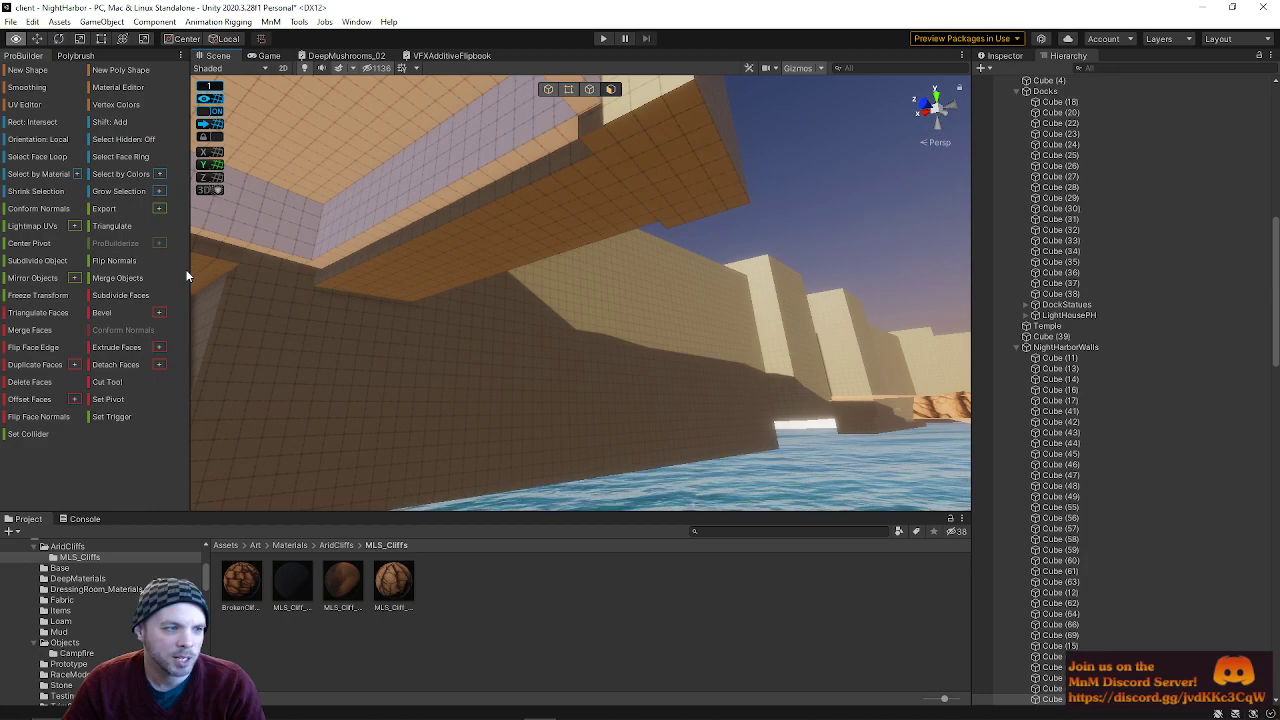
- Select the undersides of the wall section and tower overhanging the water and lower them together
left_click(453, 252)
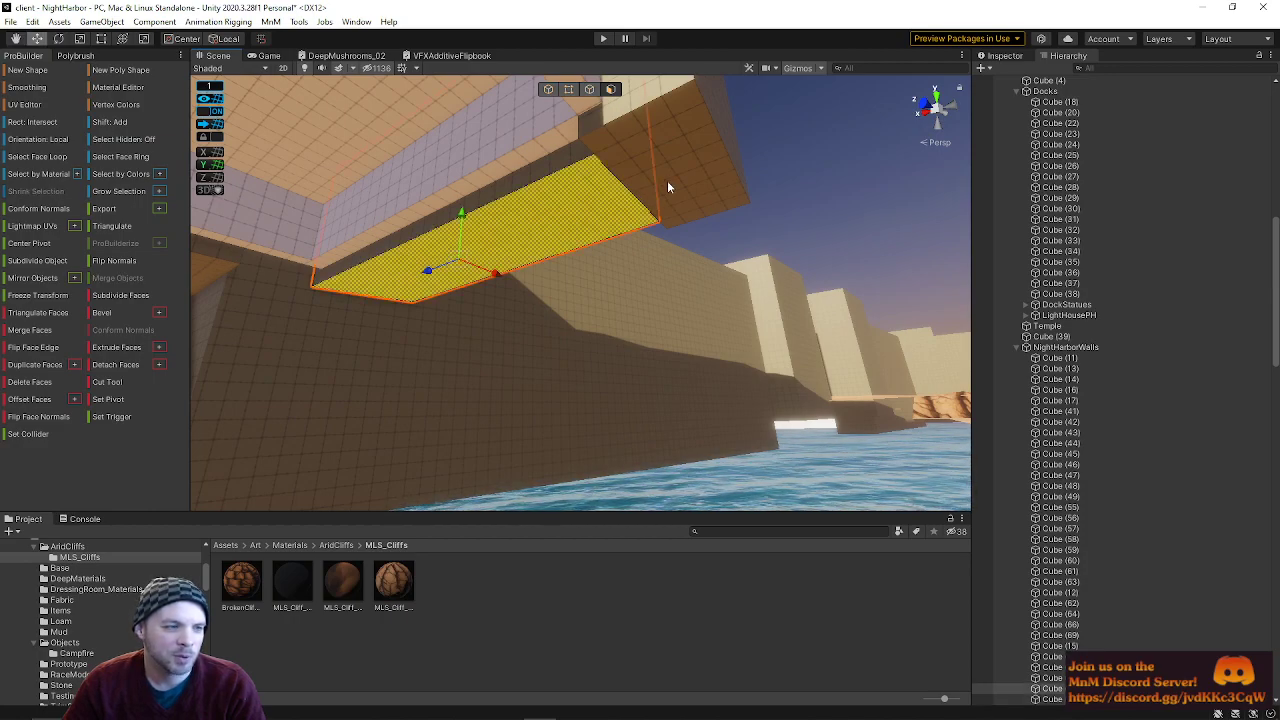
left_click(665, 182, "shift")
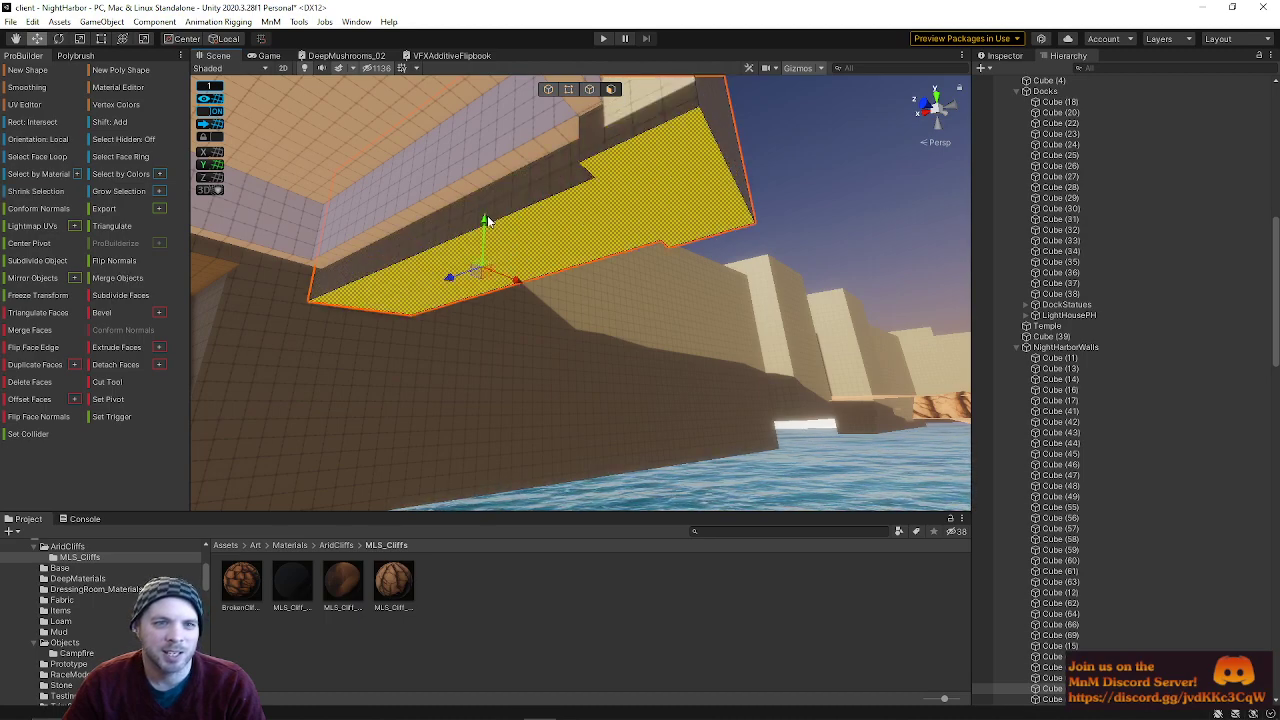
right_click_drag(557, 207, 551, 312)
key("w")
key("s")
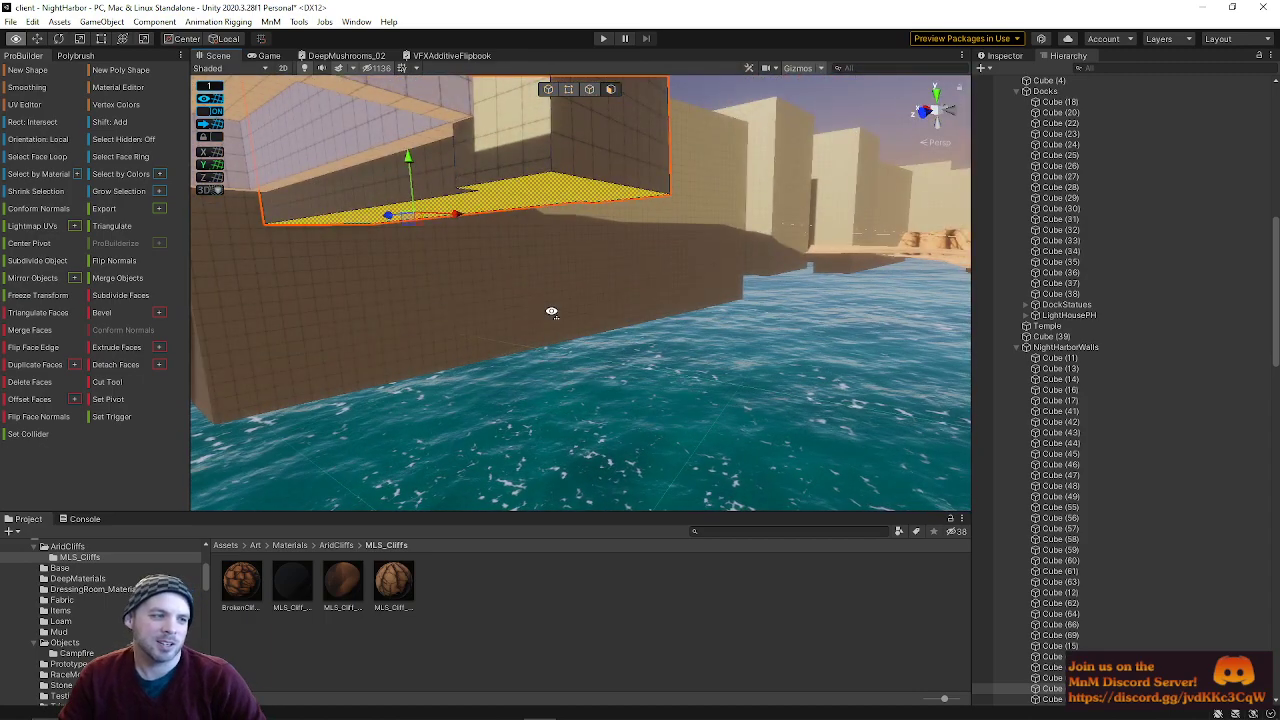
key("w")
- Select the white open-fronted building beside the seaside wall and lower it slightly onto the sand
right_click_drag(551, 312, 505, 224)
key("w")
key("s")
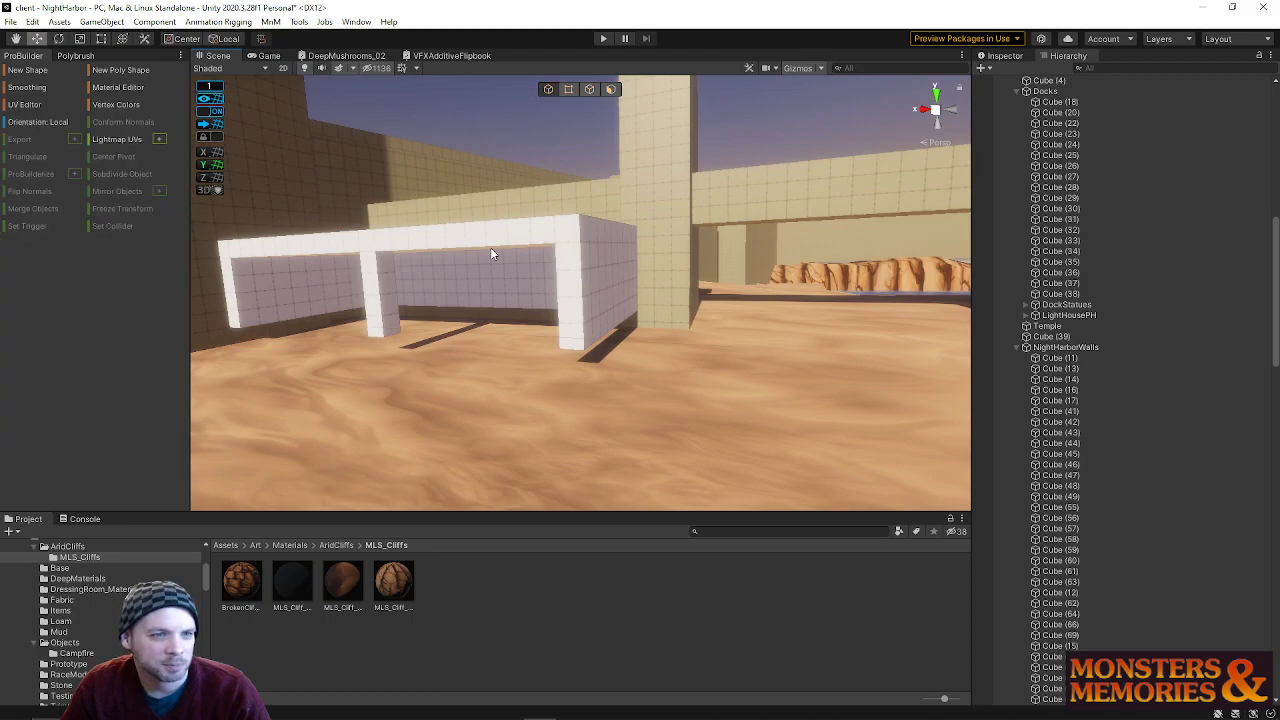
left_click(491, 253)
left_click_drag(438, 229, 435, 242)
right_click_drag(475, 261, 671, 258)
- Select the bottom face of the seaside wall spanning above the water and pull it down into the cliff rocks
left_click(486, 191)
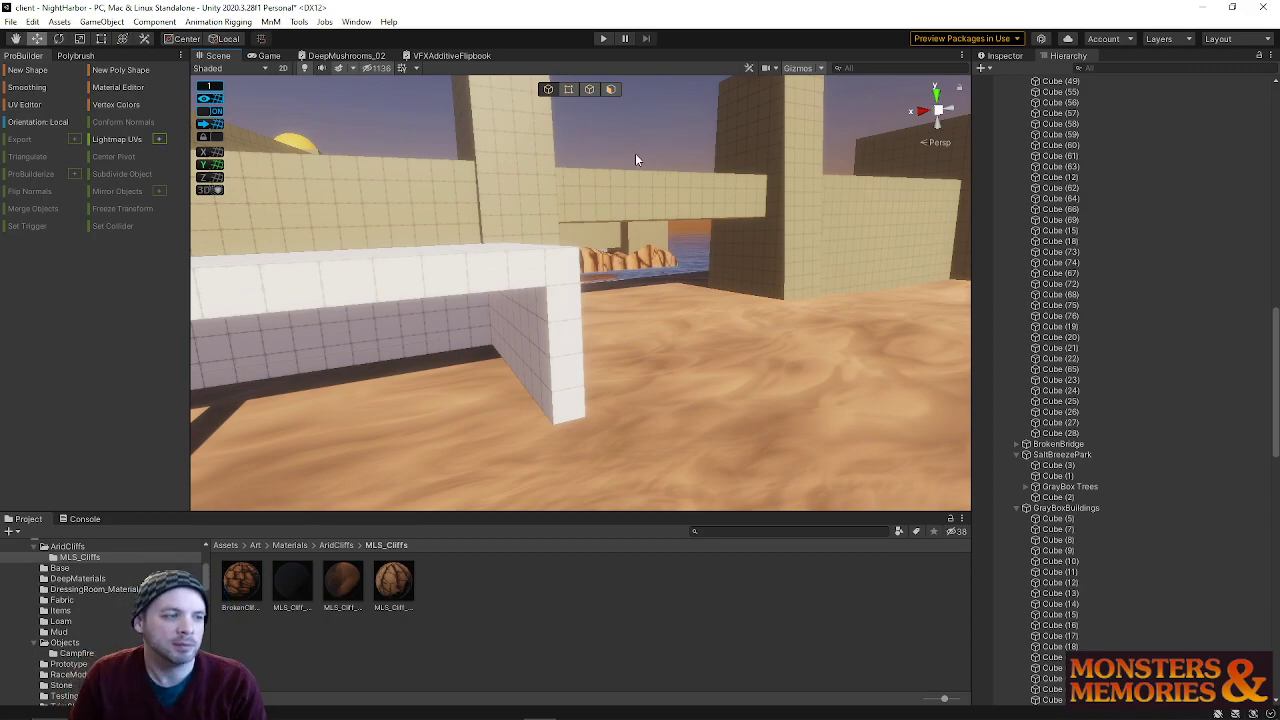
right_click_drag(543, 263, 655, 198)
left_click(467, 267)
left_click(610, 89)
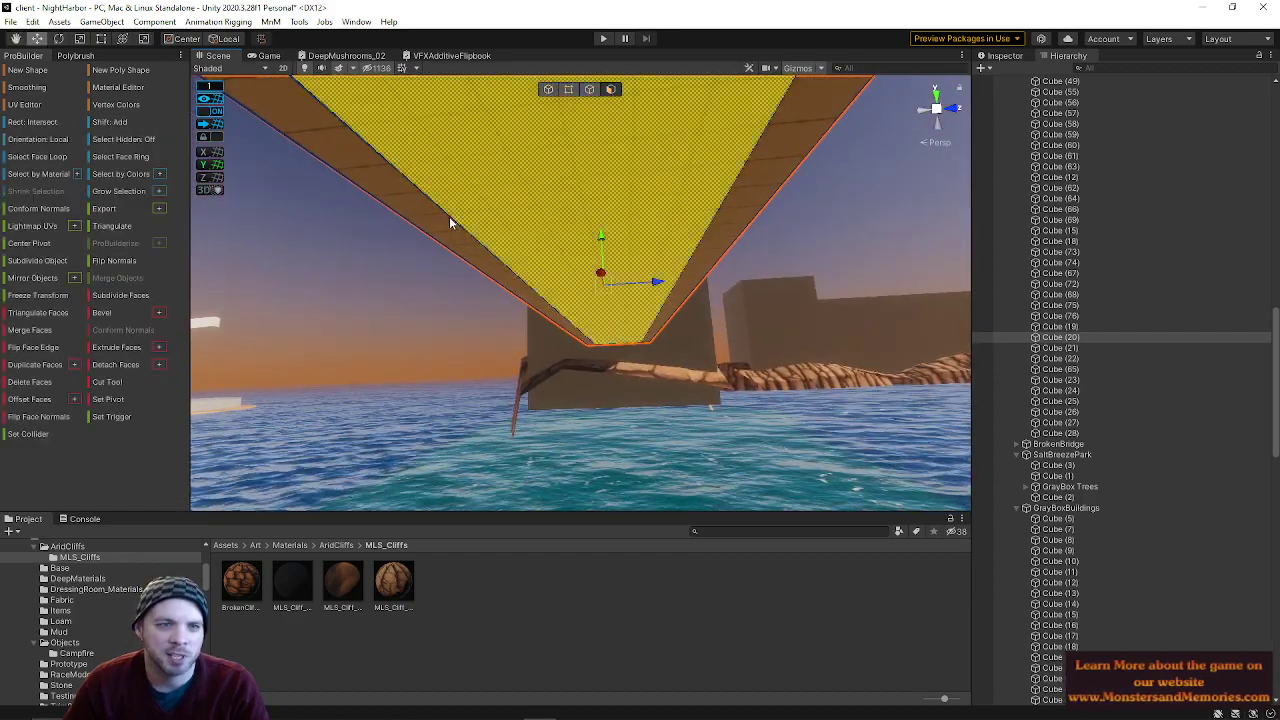
right_click_drag(723, 235, 474, 443)
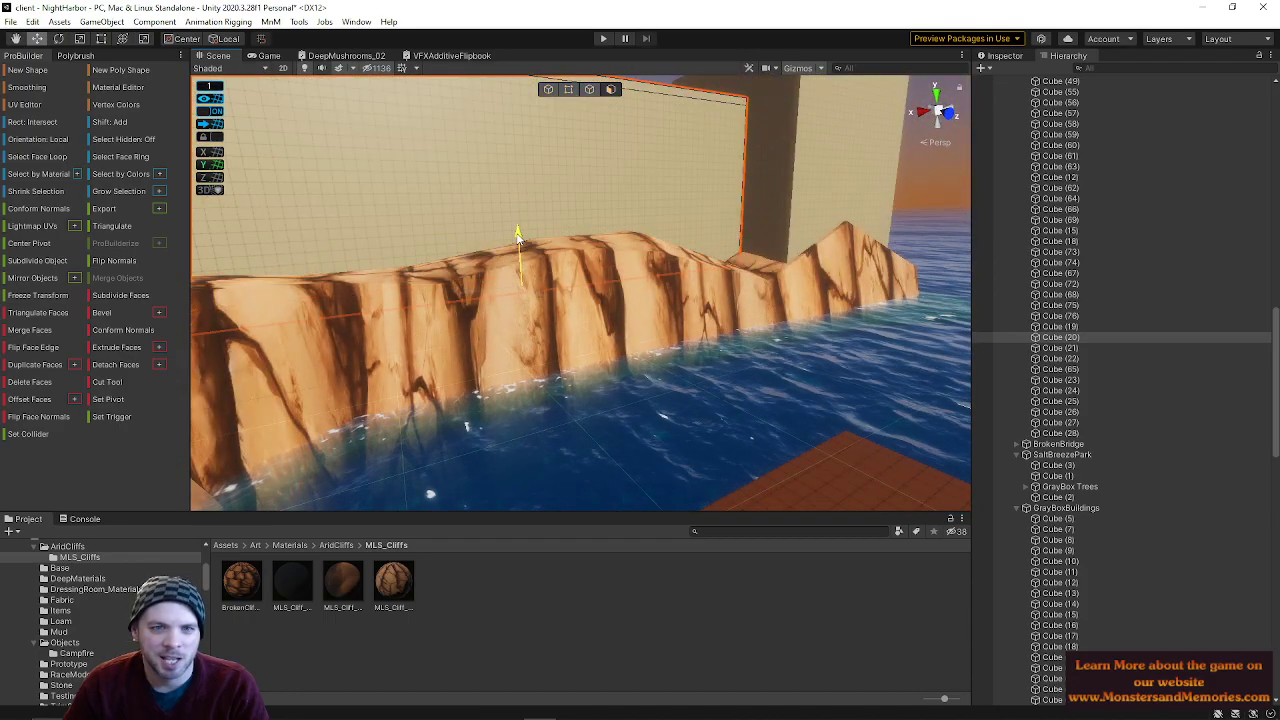
right_click_drag(518, 240, 137, 342)
right_click_drag(536, 273, 551, 212)
right_click_drag(618, 174, 659, 170)
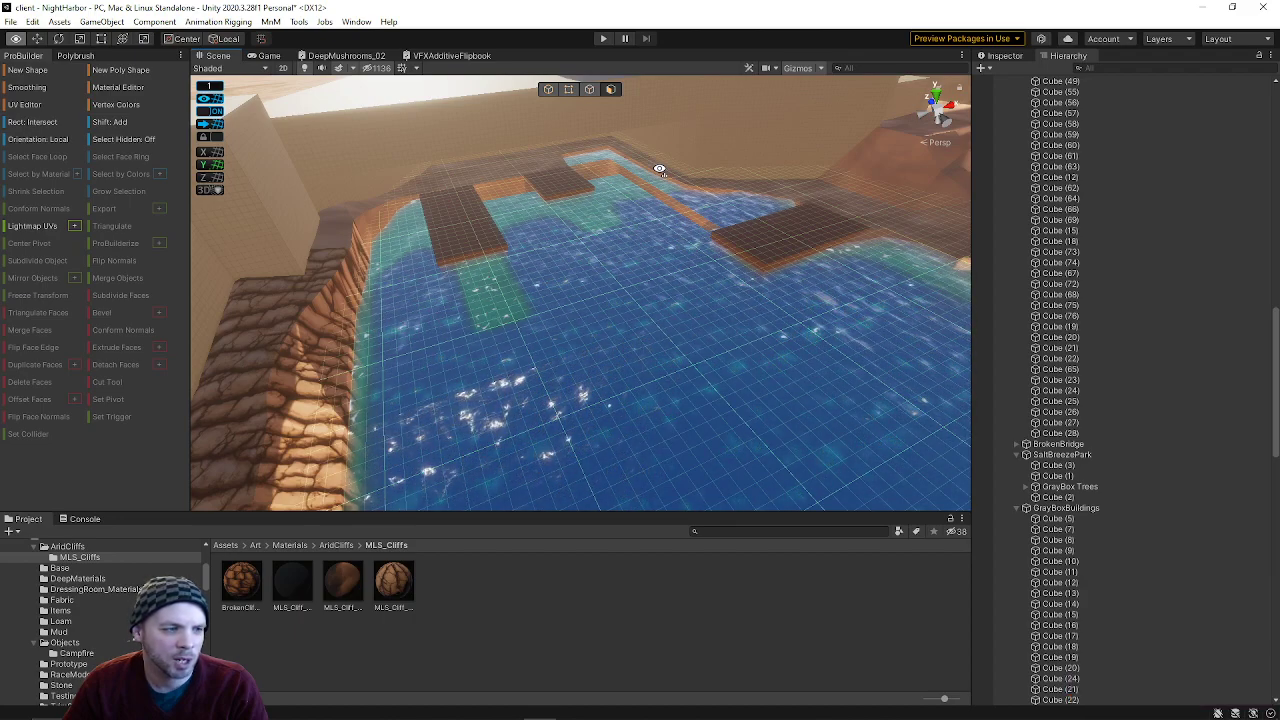
right_click_drag(659, 170, 588, 134)
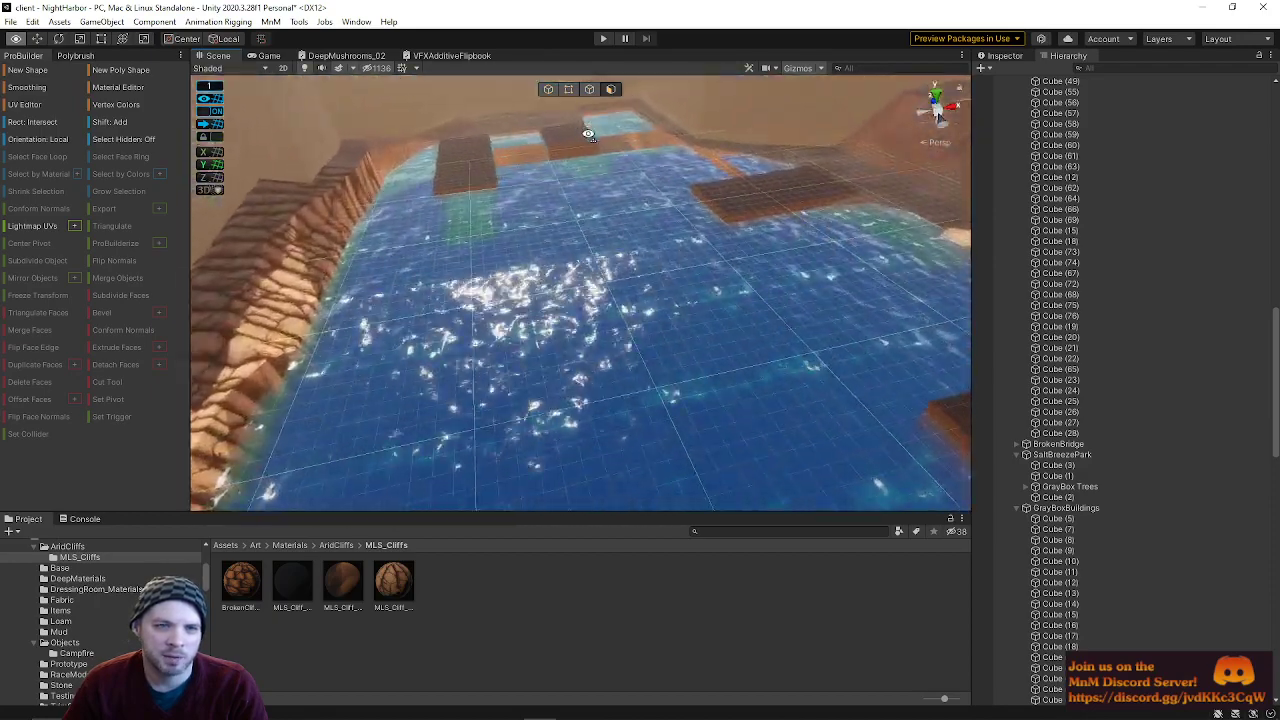
key("w")
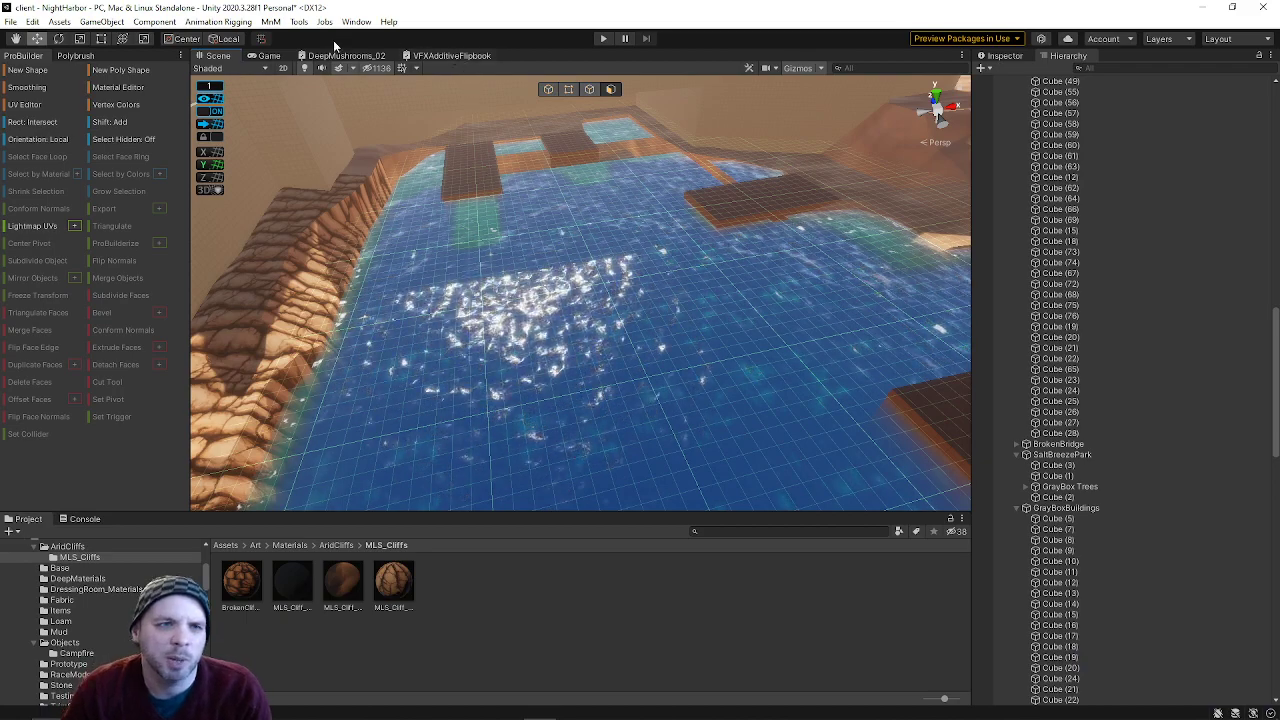
right_click_drag(623, 174, 200, 84)
- Save the NightHarbor scene and open the recently used Zone scene
left_click(10, 22)
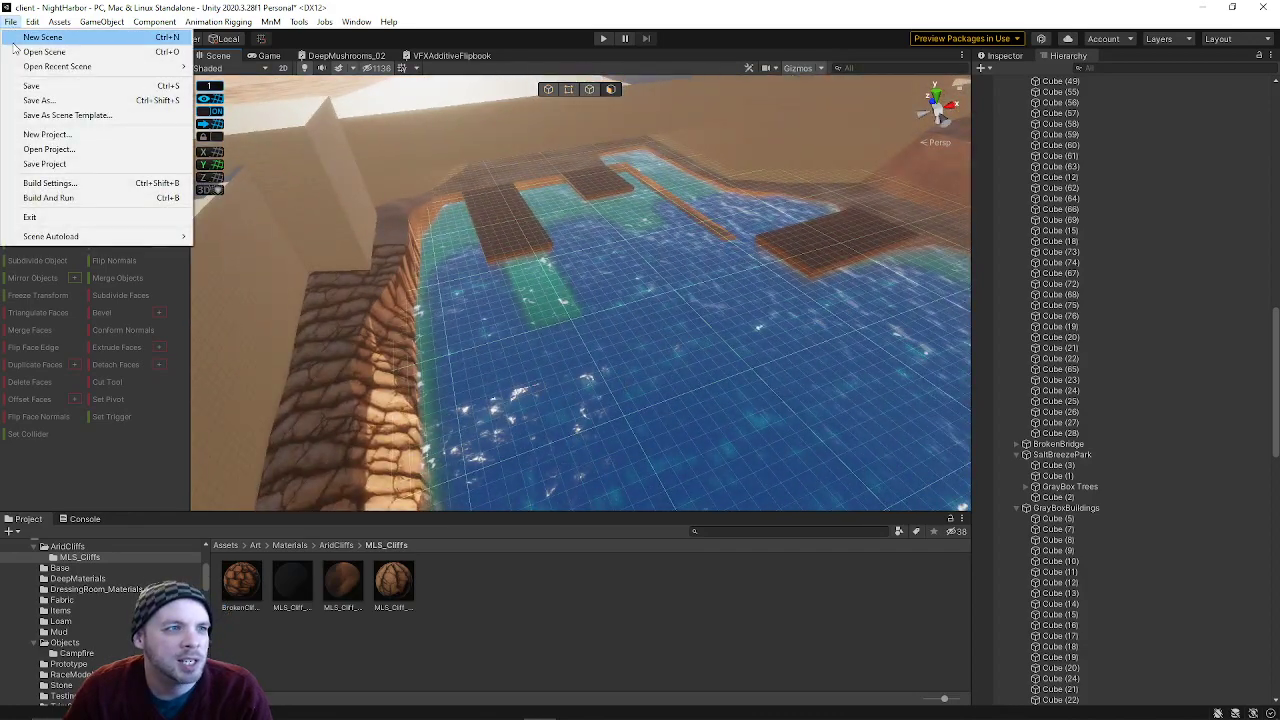
left_click(44, 87)
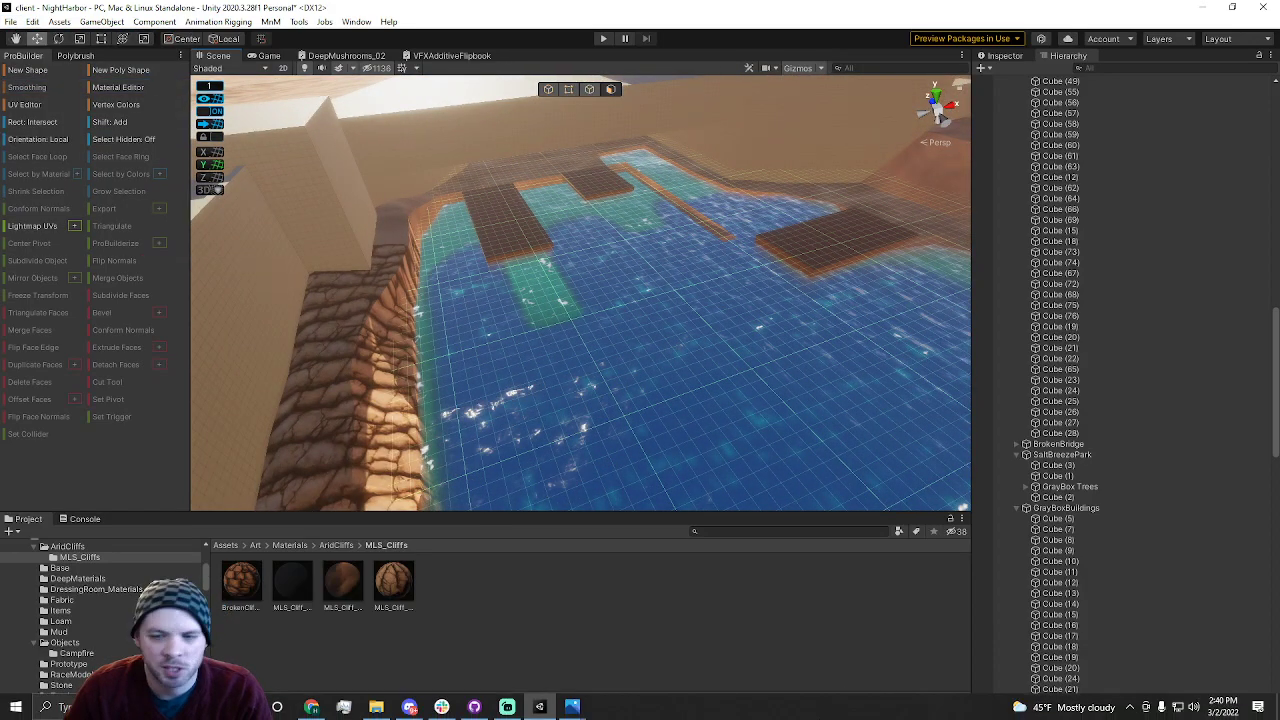
left_click(12, 22)
mouse_move(84, 68)
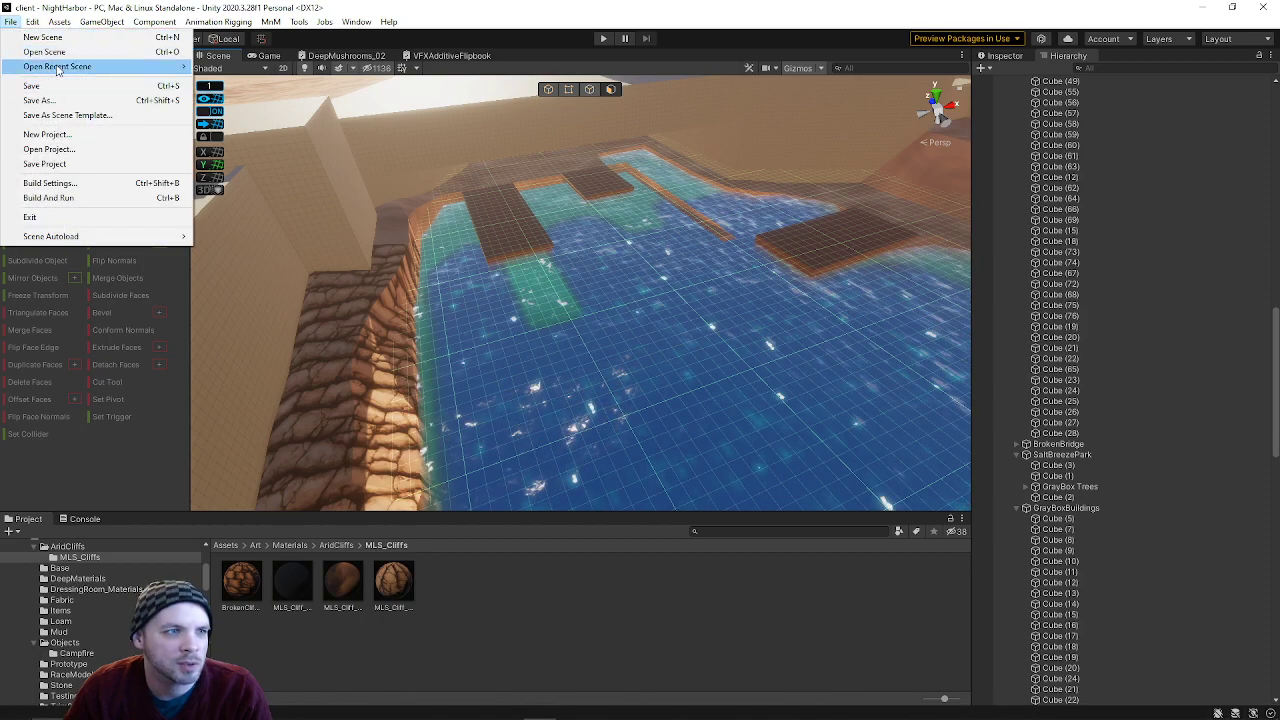
left_click(218, 82)
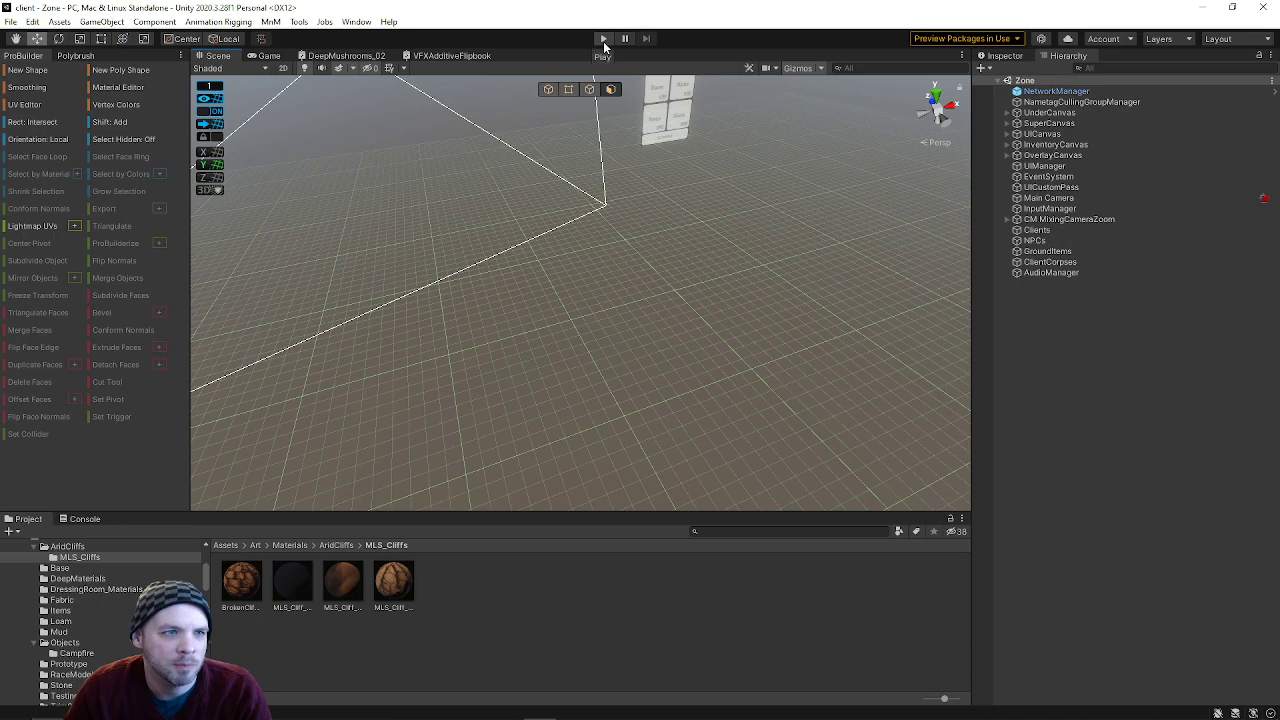
- Run the game, log in with the prefilled credentials, connect to TestWorld and enter the world as the human rogue
left_click(603, 39)
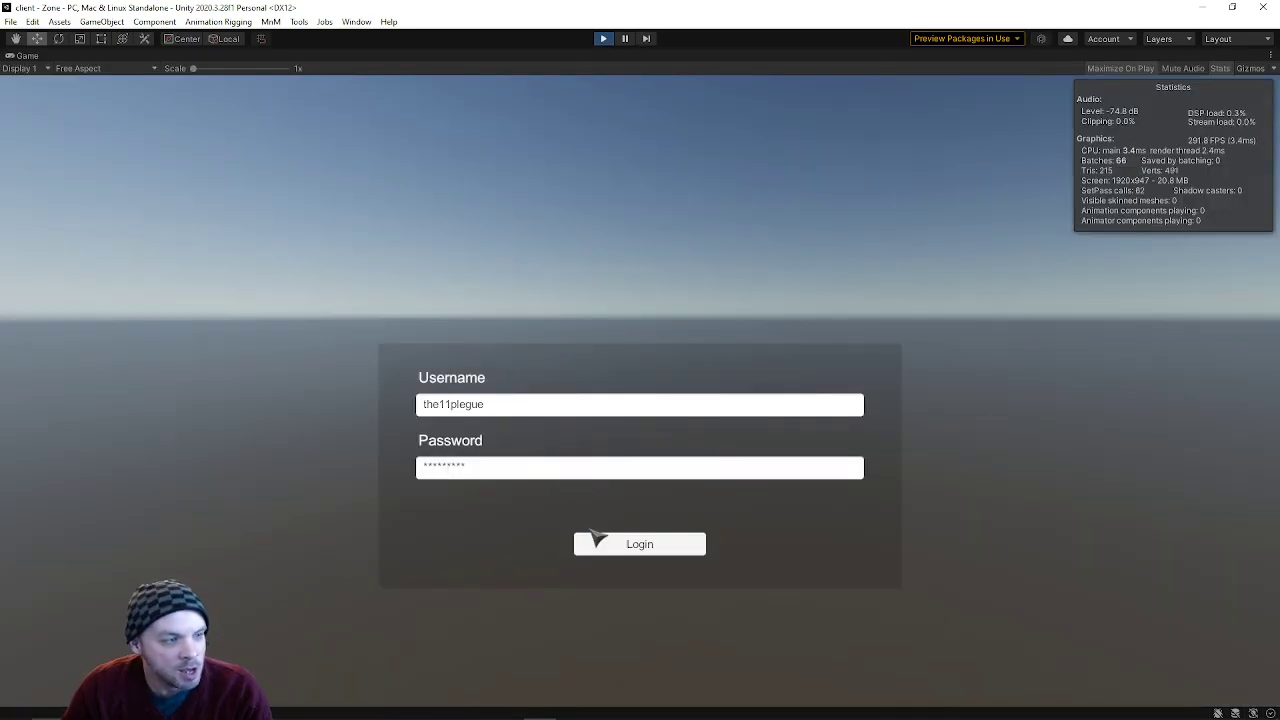
left_click(622, 552)
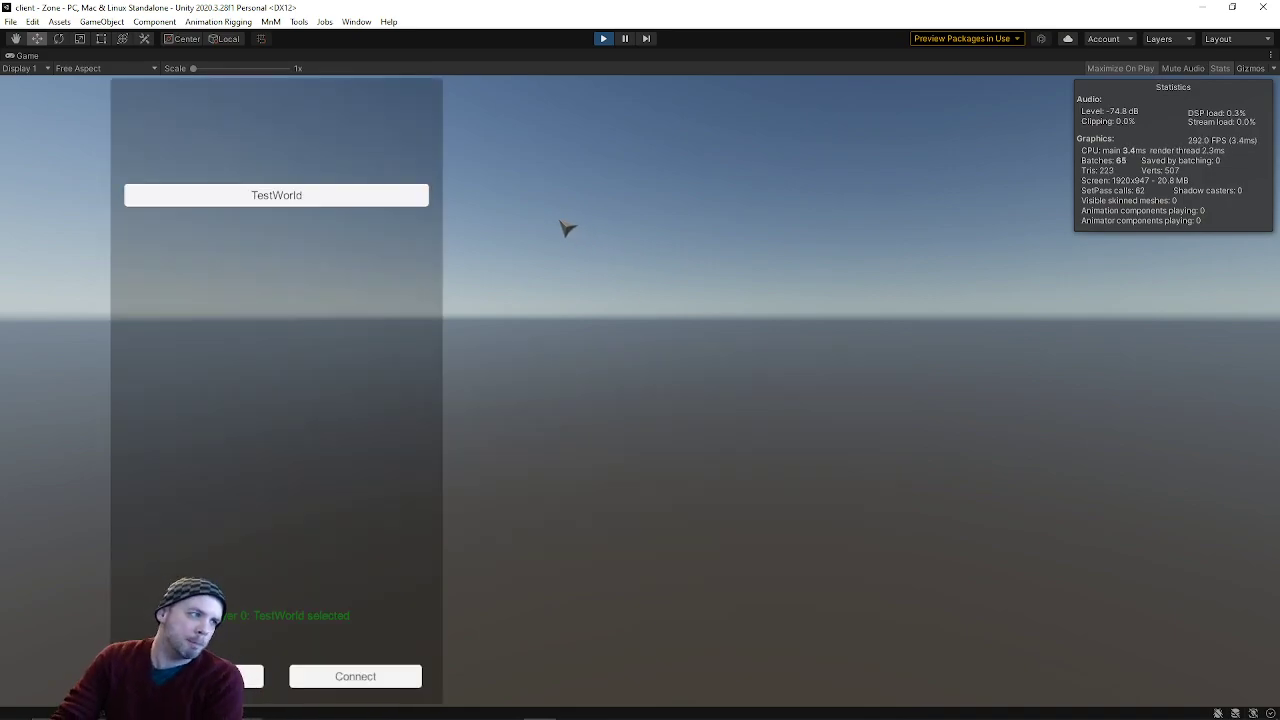
left_click(372, 677)
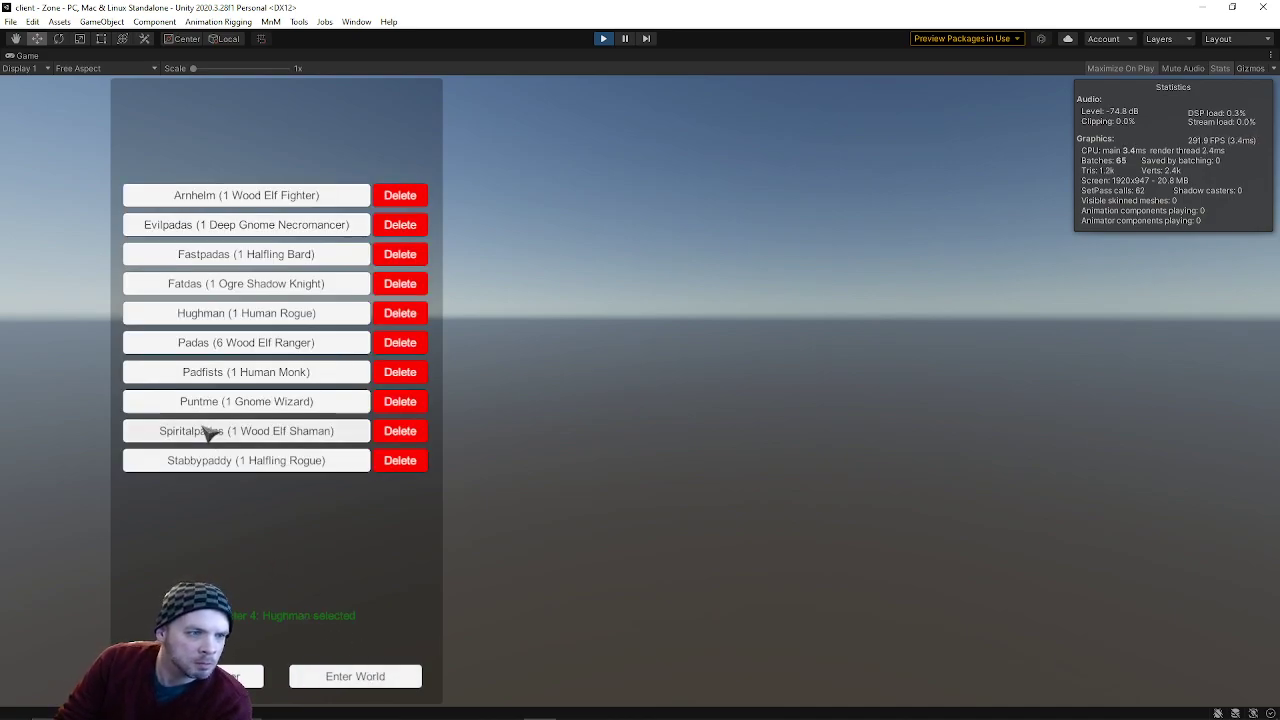
left_click(307, 675)
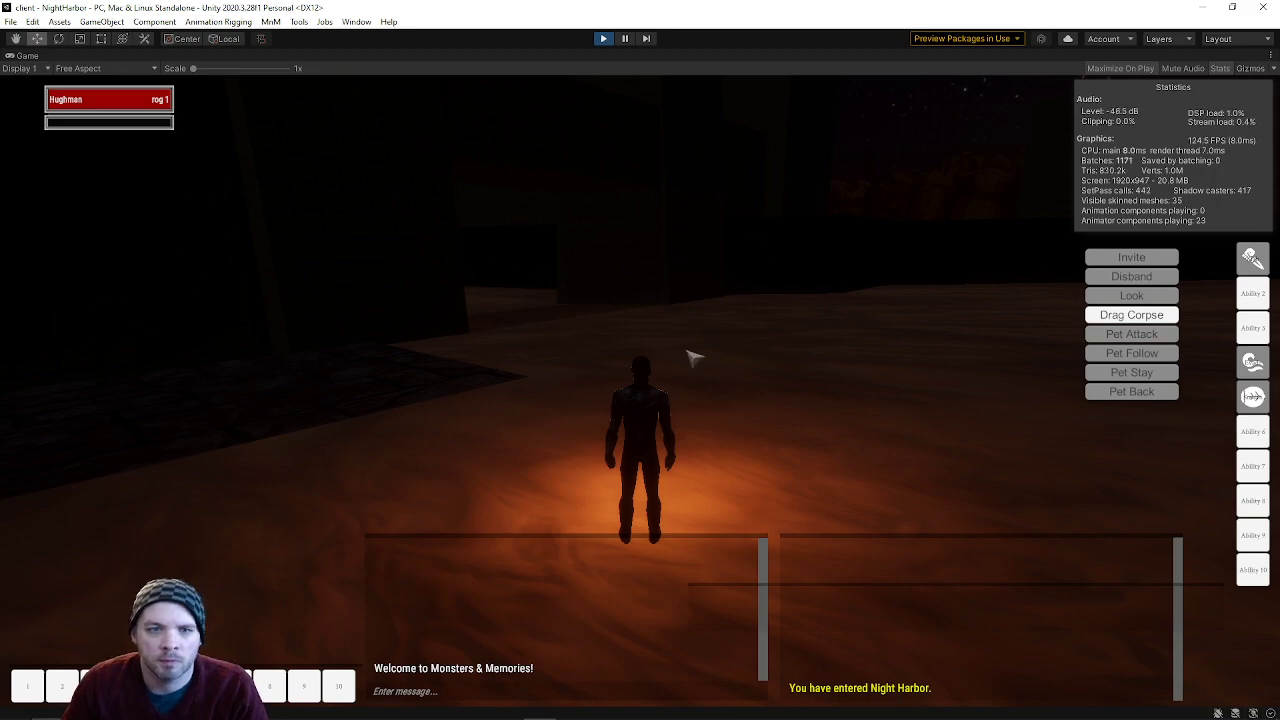
- Walk the character a short way through the dark harbor and restore the game view from its maximized size
right_click_drag(694, 357, 672, 310)
key("w")
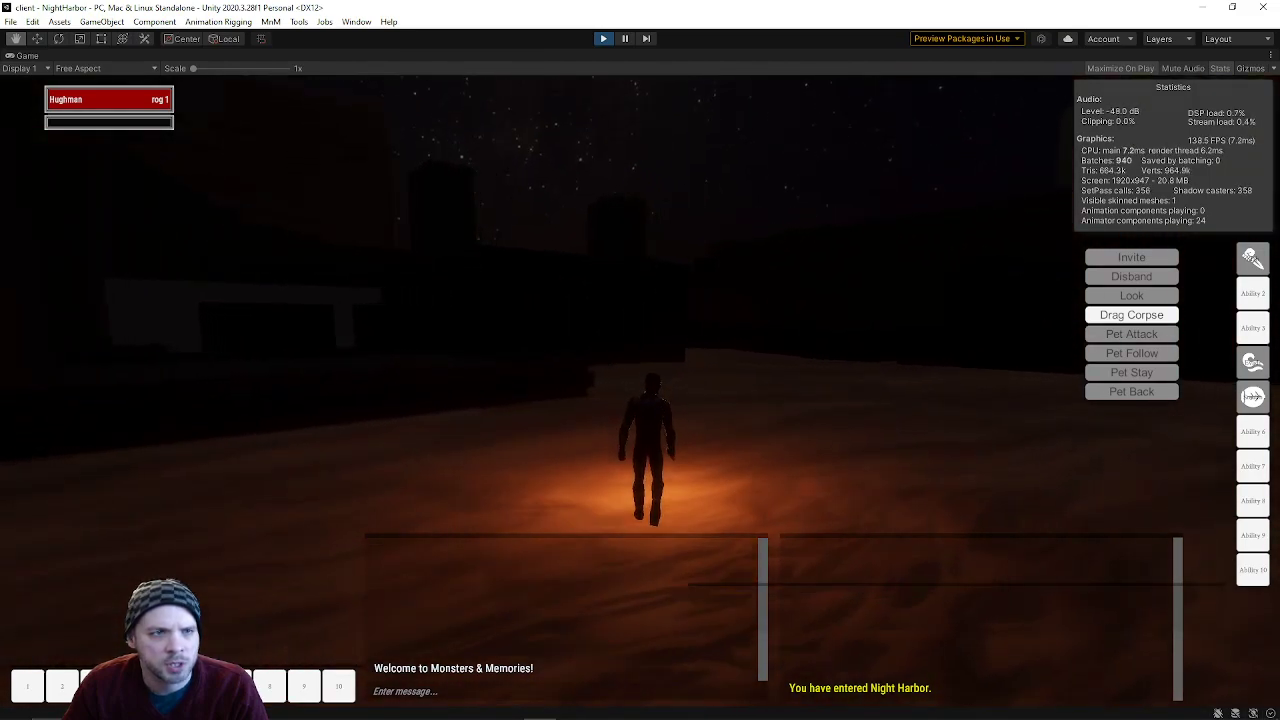
right_click(28, 58)
left_click(60, 94)
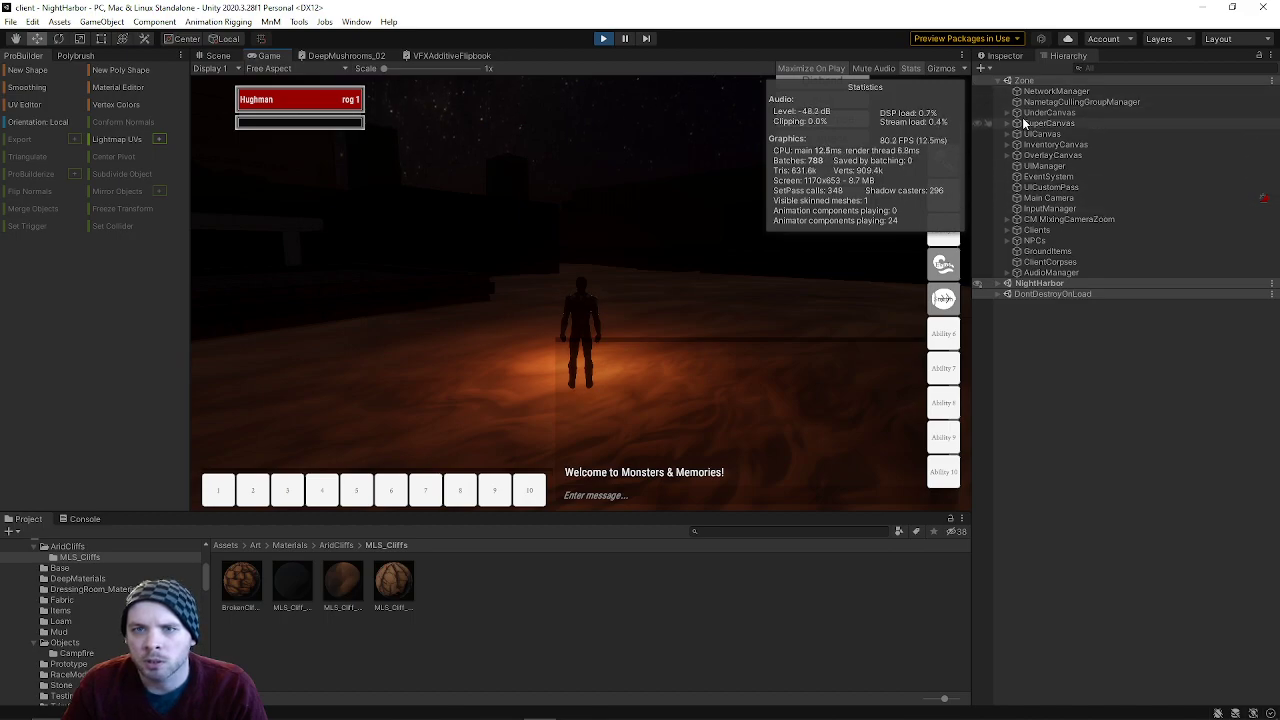
- Expand the running NightHarbor scene's object list and walk the character around to look at the surrounding layout
left_click(997, 285)
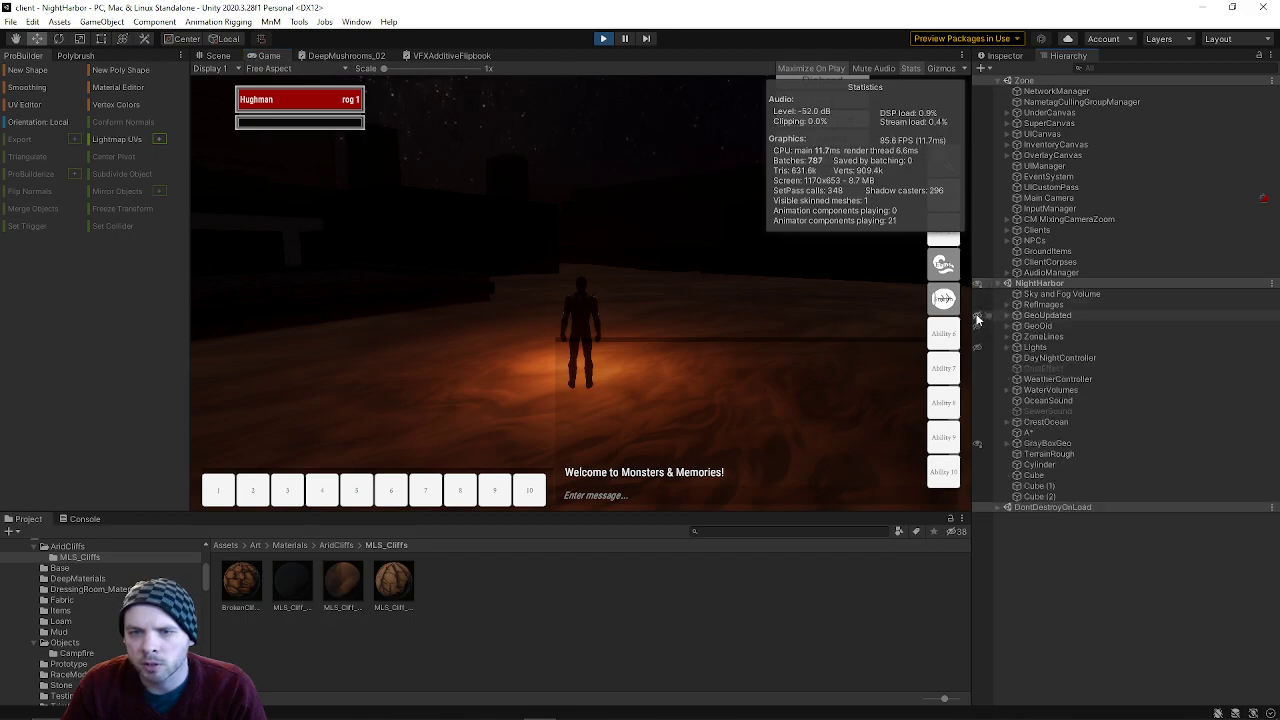
right_click_drag(662, 268, 560, 268)
key("w")
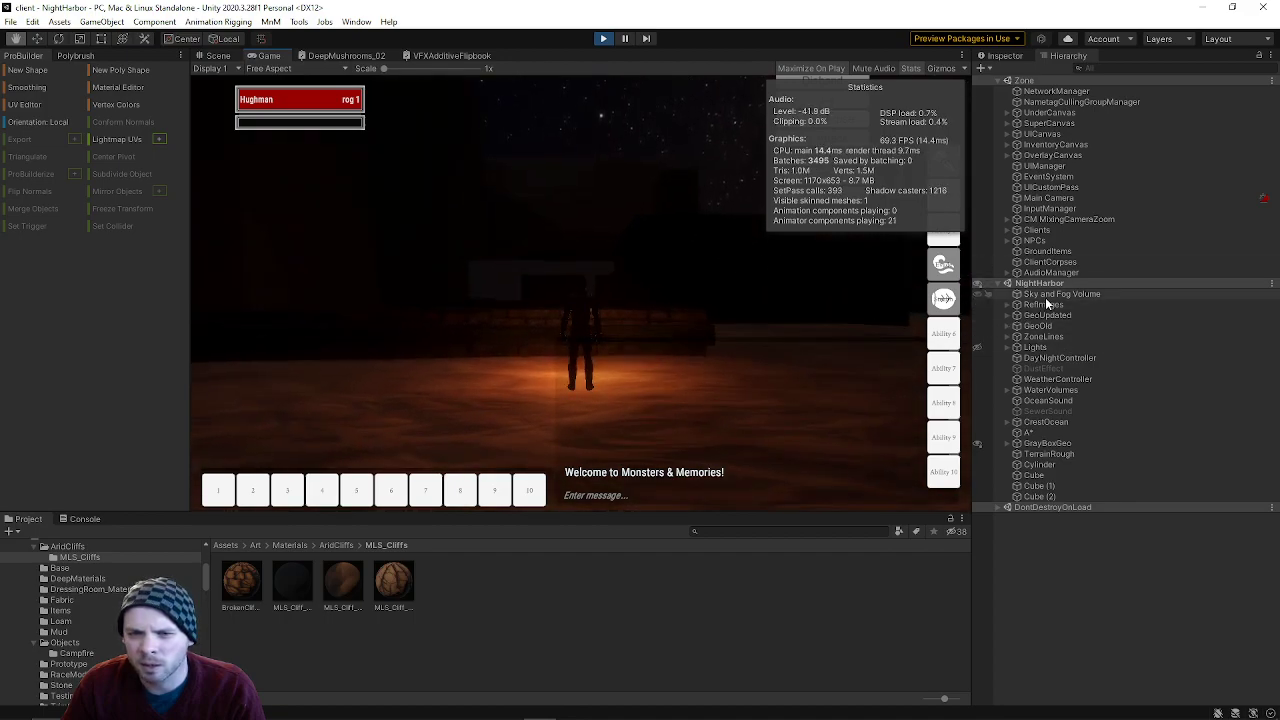
- Toggle the visibility of the GeoUpdated and GeoOld groups and expand both to check their contents
left_click(1036, 327)
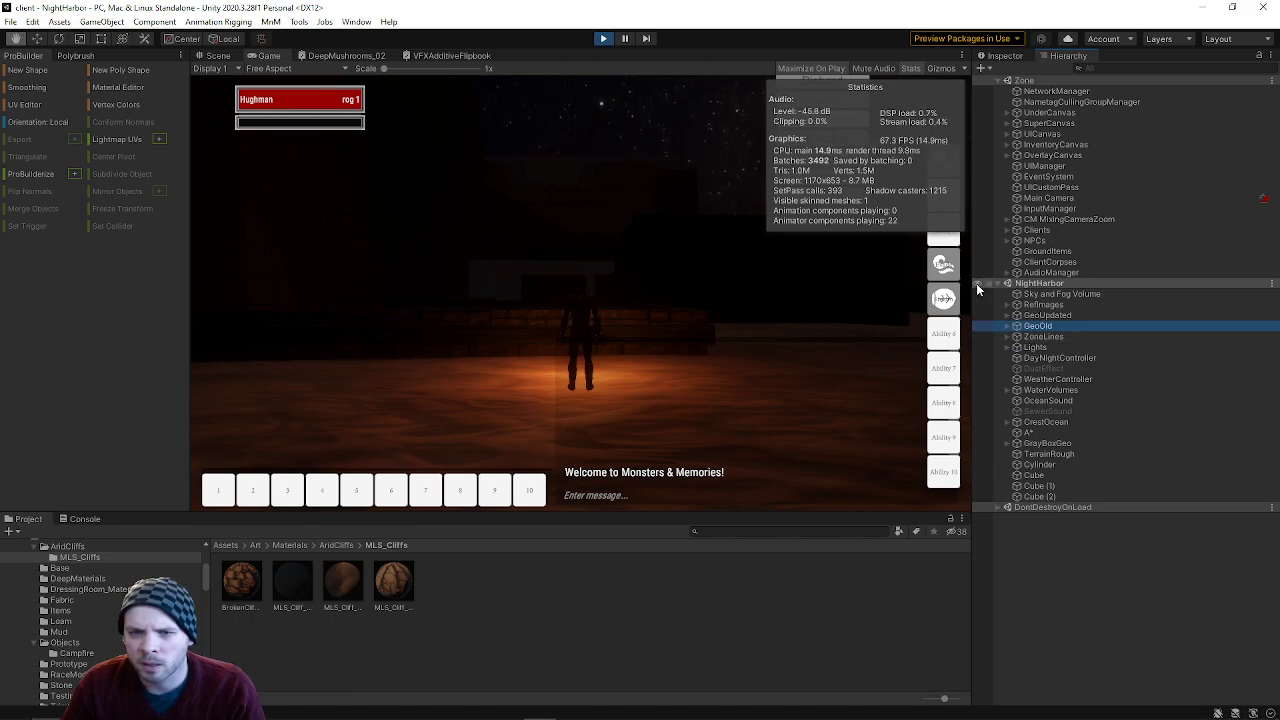
left_click(977, 316)
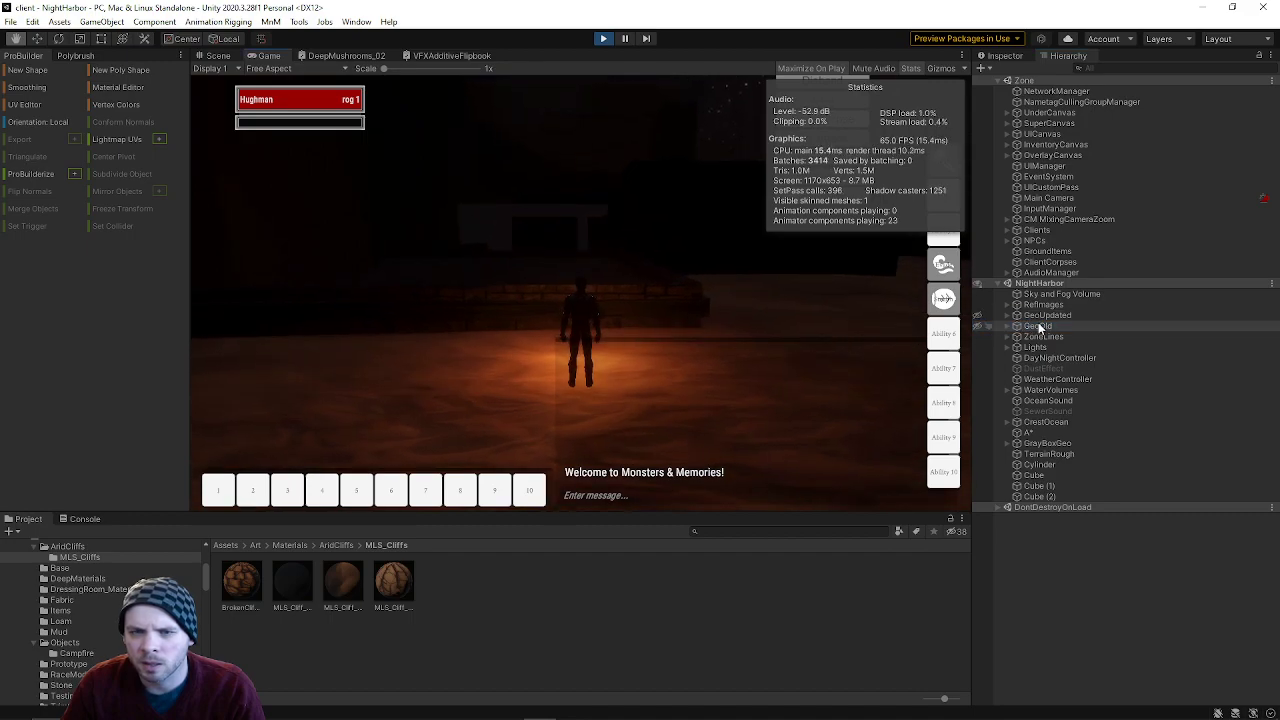
left_click(1010, 327)
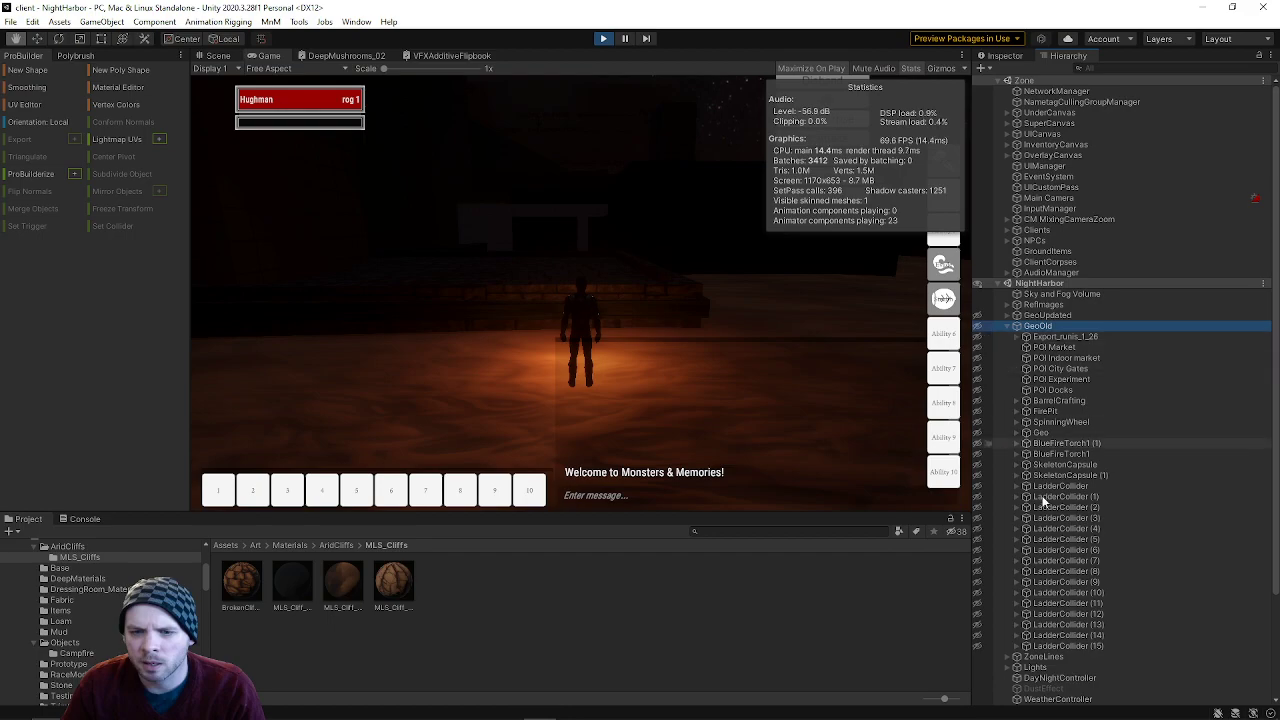
scroll(1055, 583, "down", 4)
scroll(1055, 579, "up", 4)
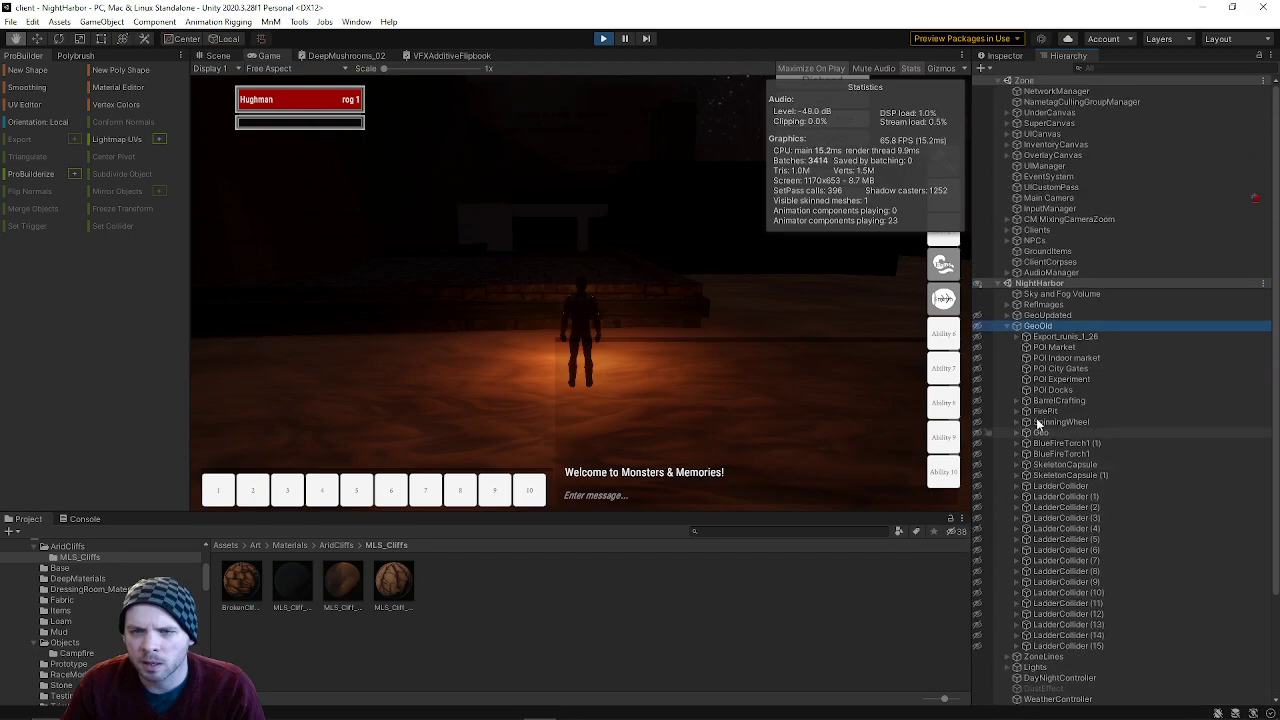
left_click(1008, 316)
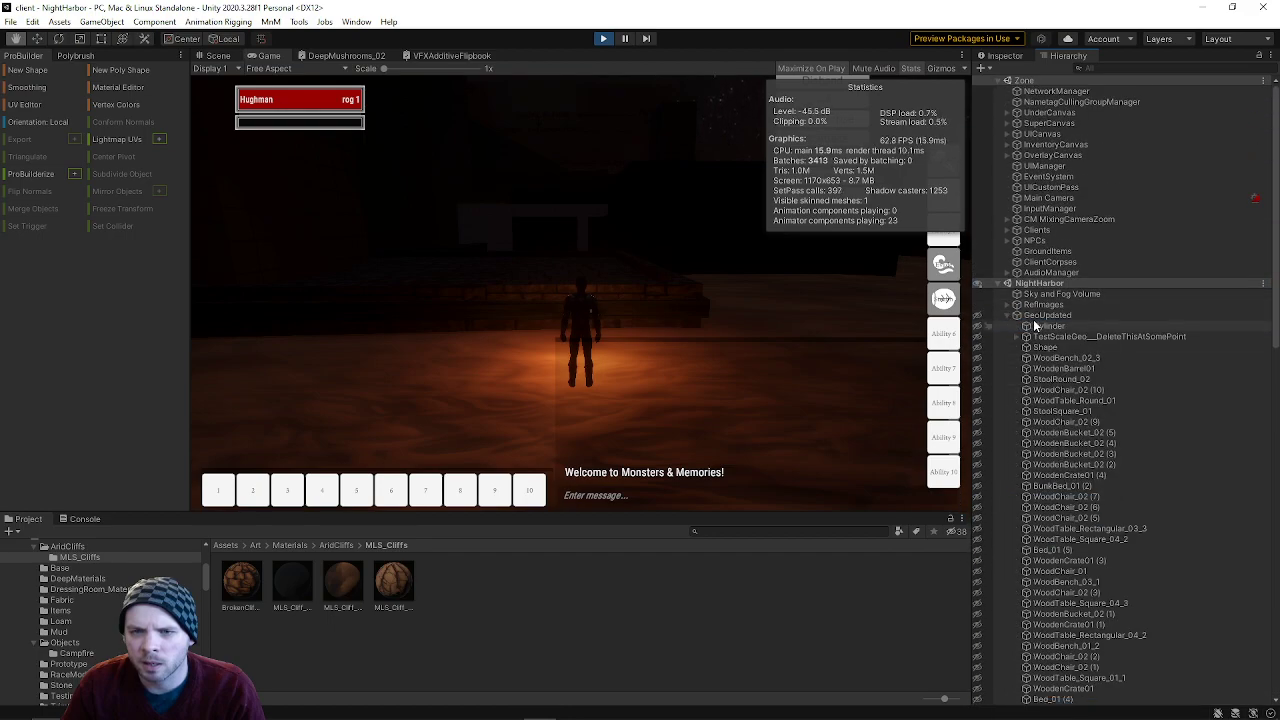
left_click(976, 316)
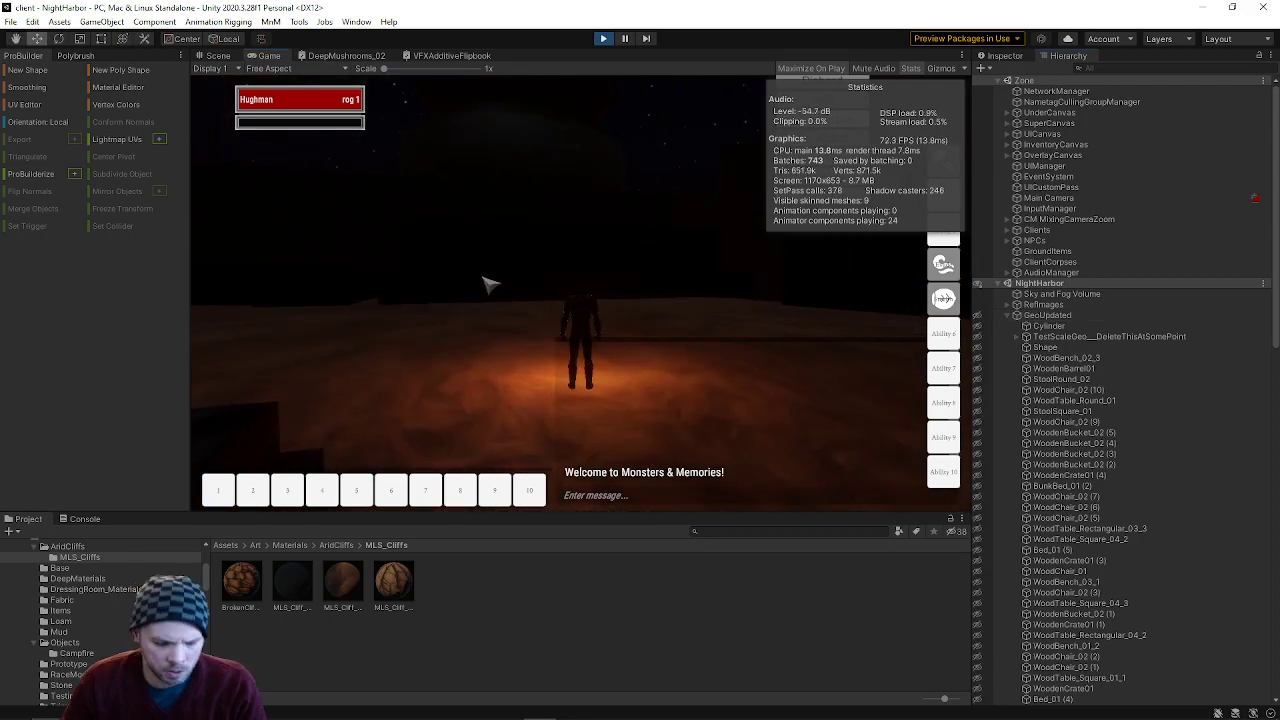
- Set the in-game time to 7 am with the /timeset chat command
type("/timeset")
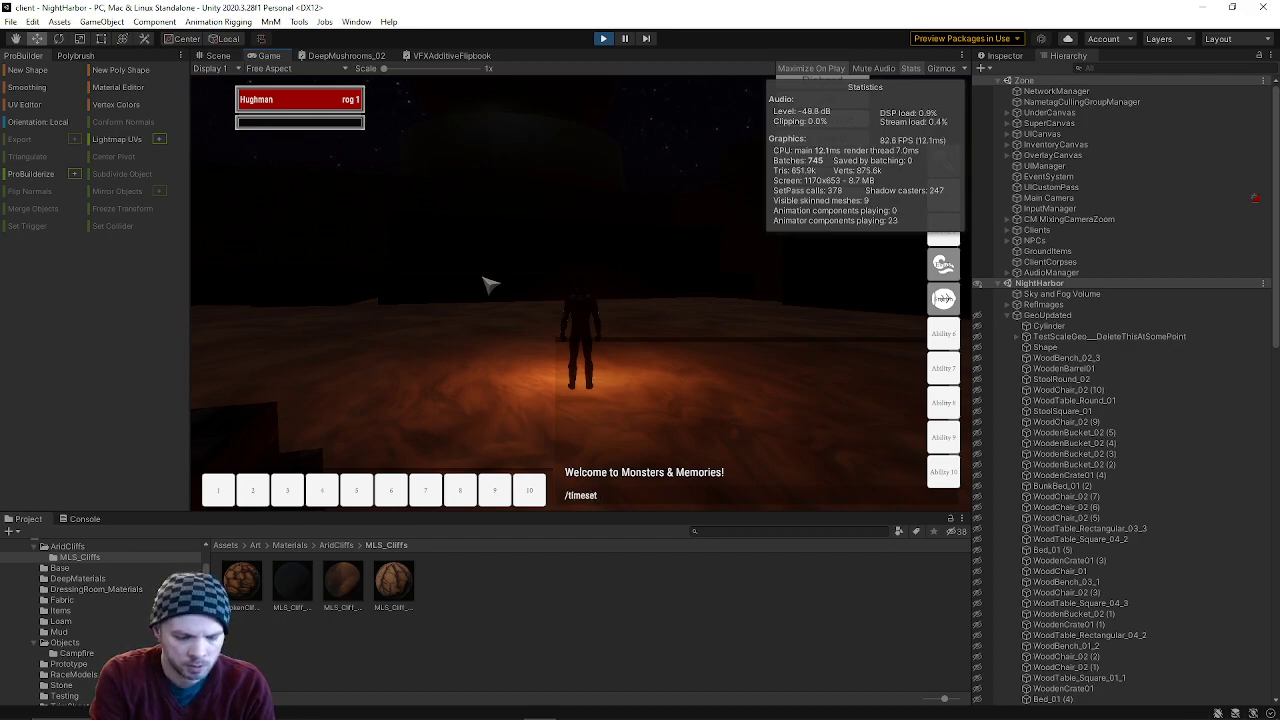
type(" 7 am")
key("Return")
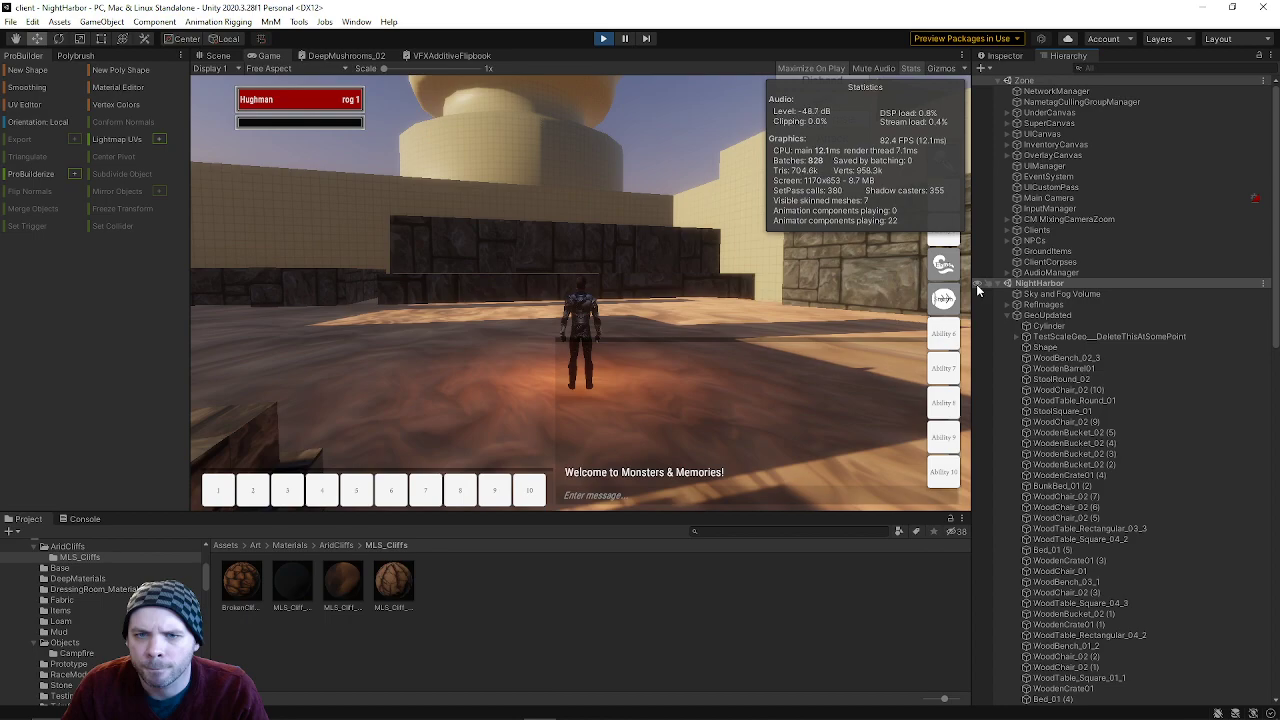
- Select the GeoUpdated group and check its active state and transform properties
left_click(1040, 316)
scroll(1066, 415, "down", 3)
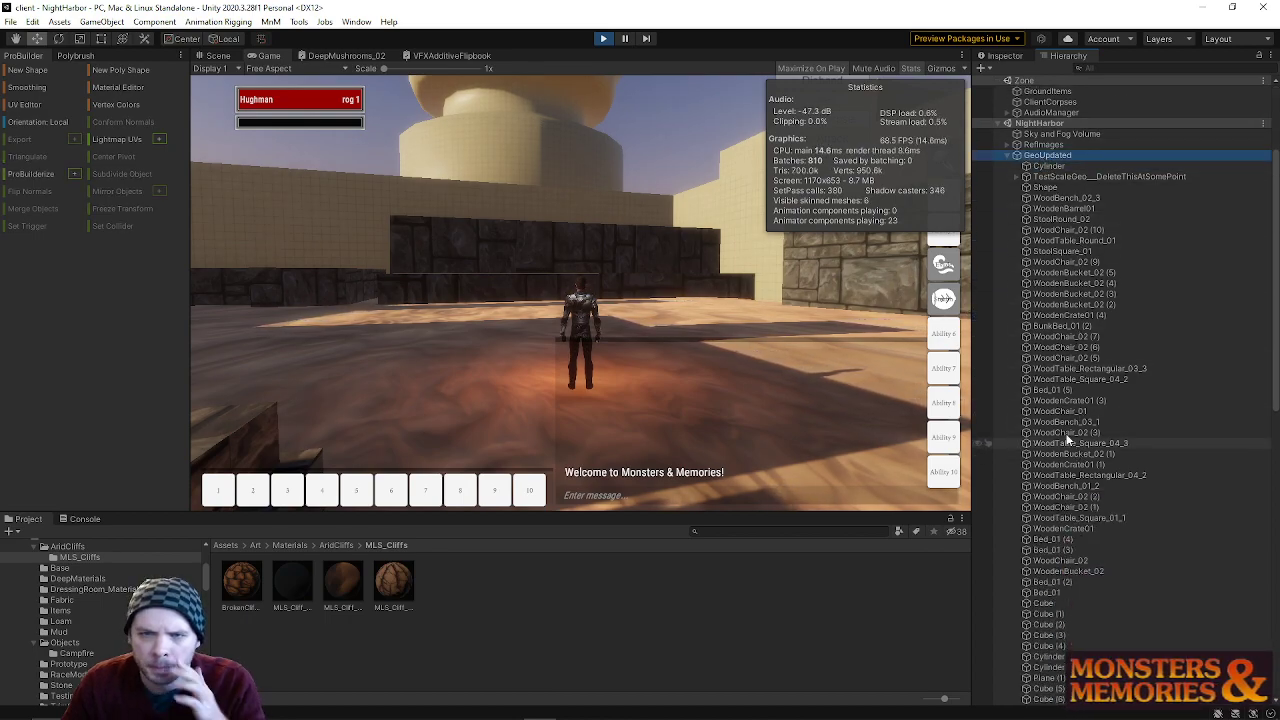
left_click(1004, 57)
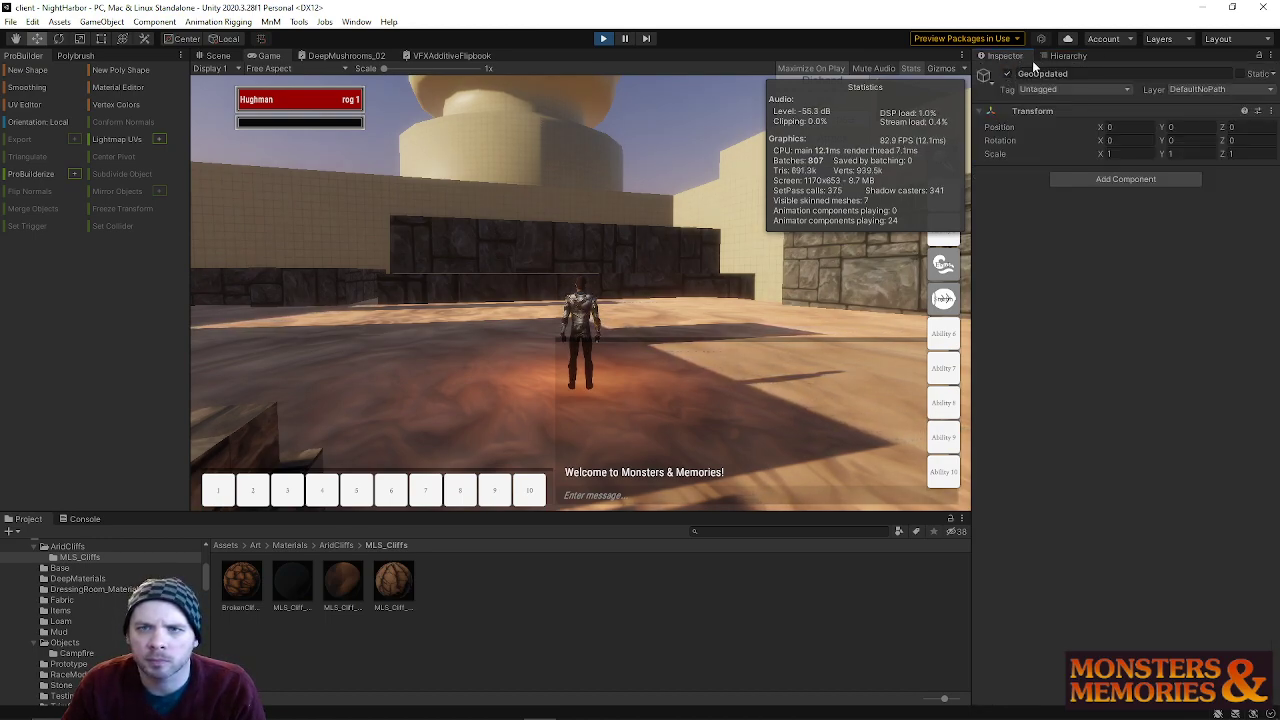
left_click(1005, 56)
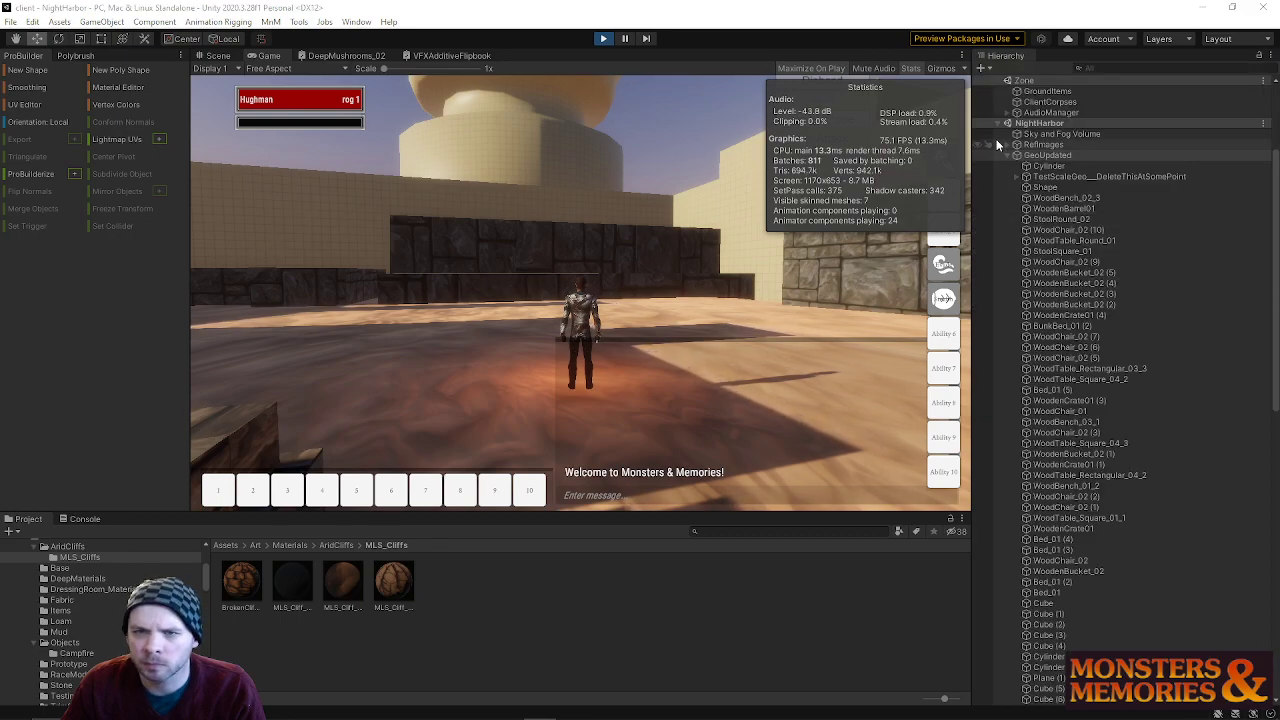
- Look through the objects under GeoUpdated and GeoOld, and select the range of children beginning at GeoUpdated's Cylinder
left_click(1040, 196)
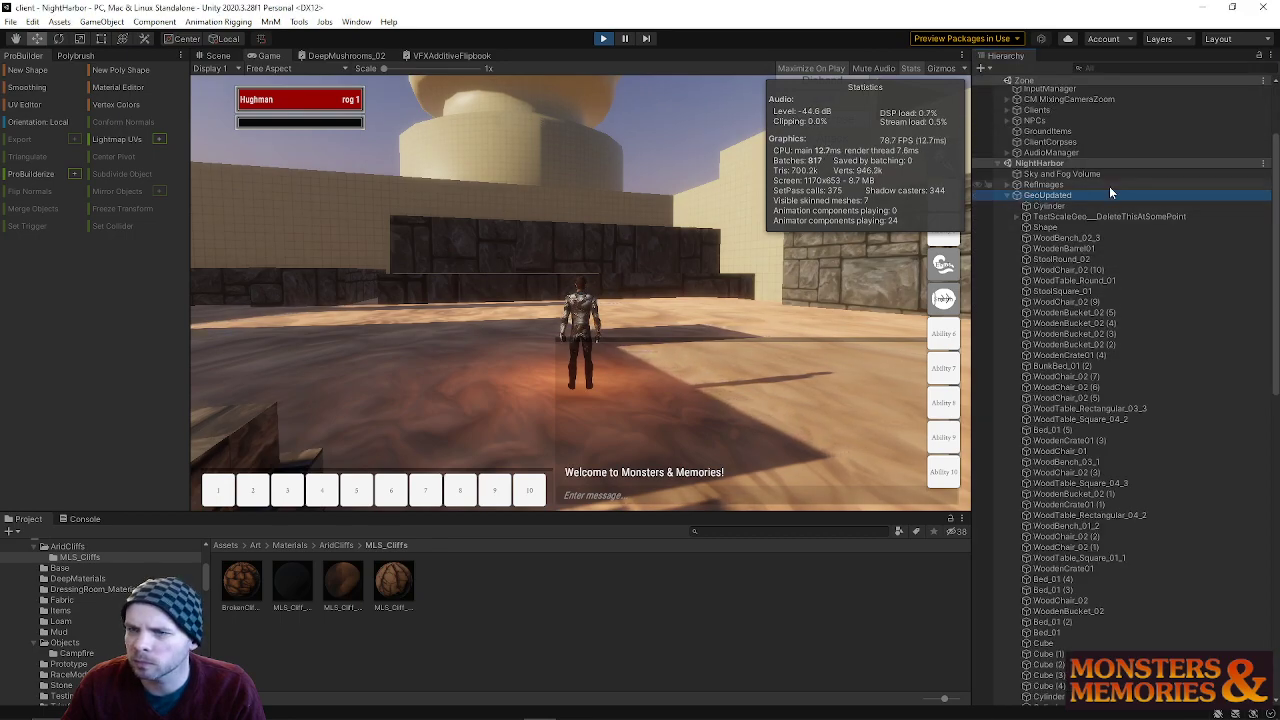
left_click(1068, 207)
scroll(1080, 414, "down", 15)
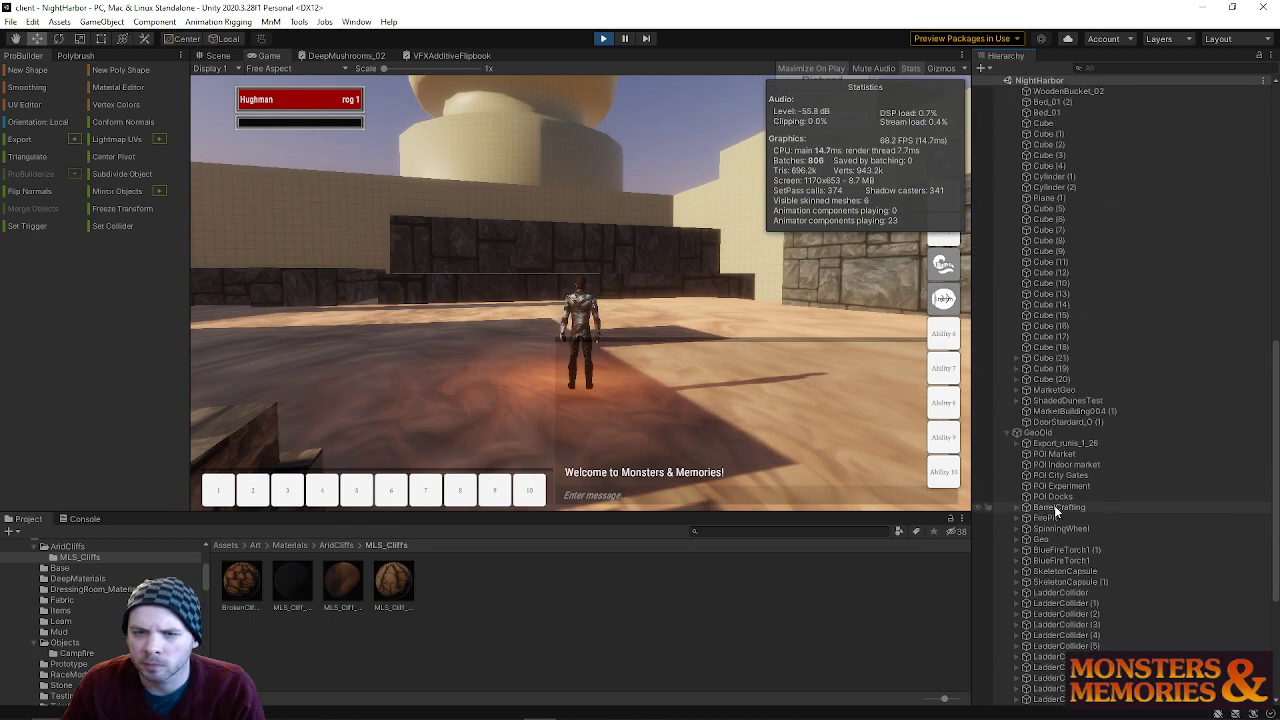
left_click(1044, 434)
scroll(1052, 460, "down", 5)
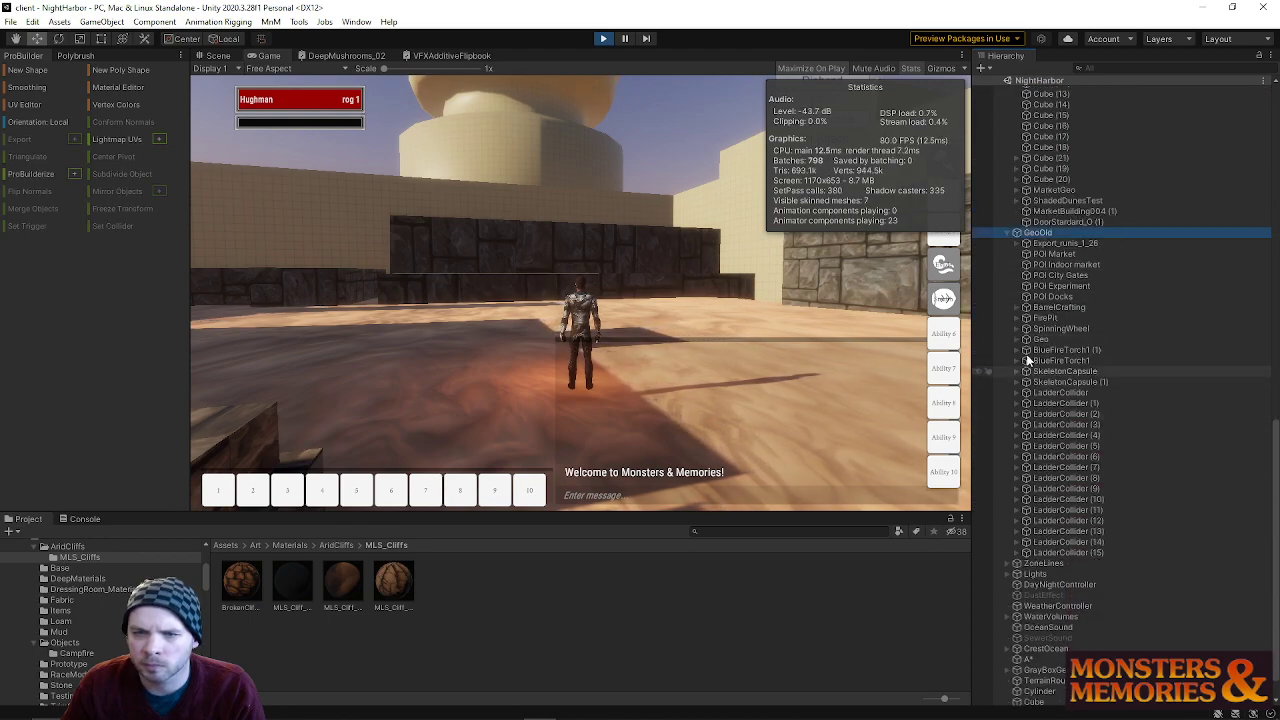
scroll(1047, 529, "down", 1)
left_click(1058, 518)
scroll(1071, 504, "up", 20)
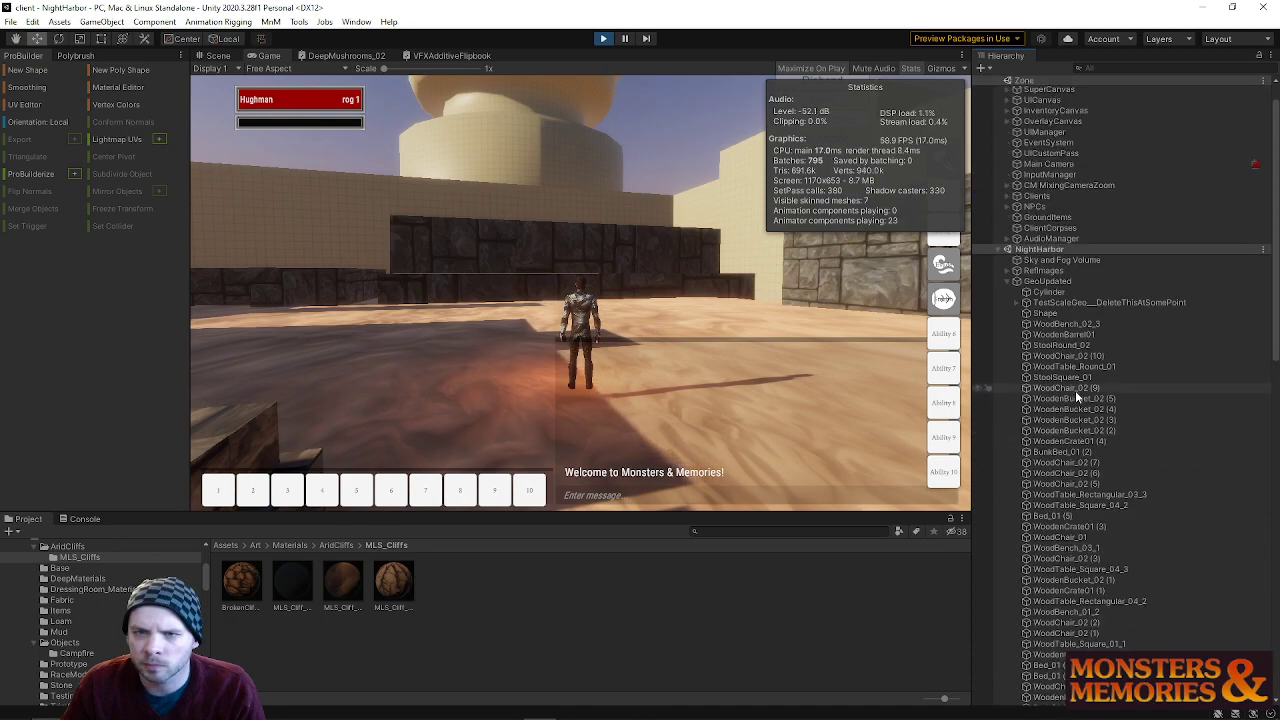
left_click(1048, 328, "shift")
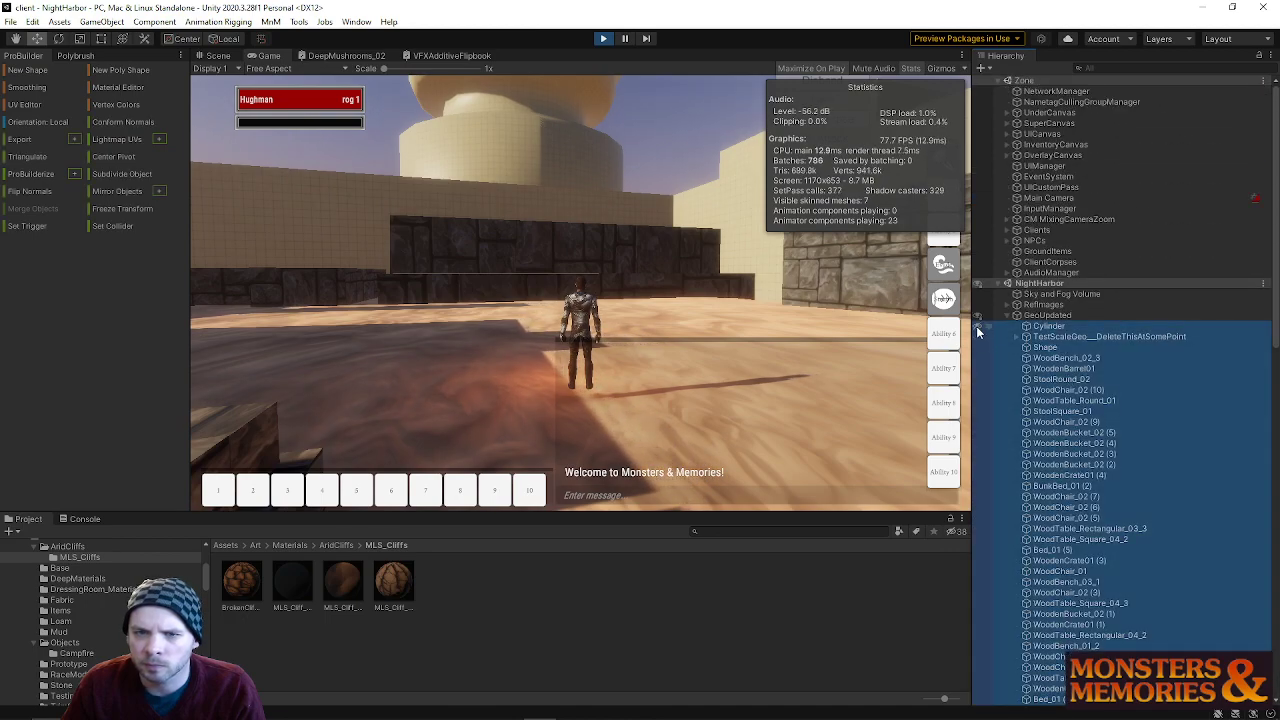
- Look through the objects under GeoUpdated and GeoOld, selecting GeoOld, its first exported child and Cube (9) to check them
scroll(1063, 344, "down", 3)
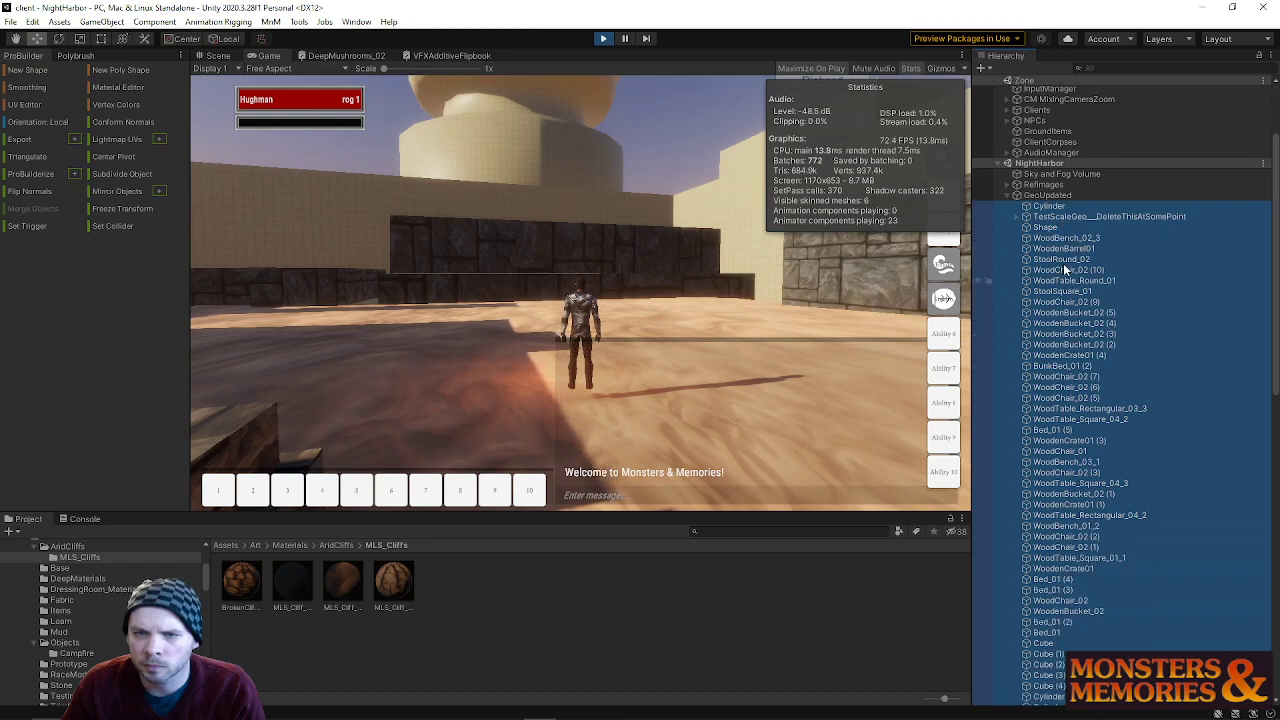
left_click(1078, 214)
scroll(1086, 326, "down", 15)
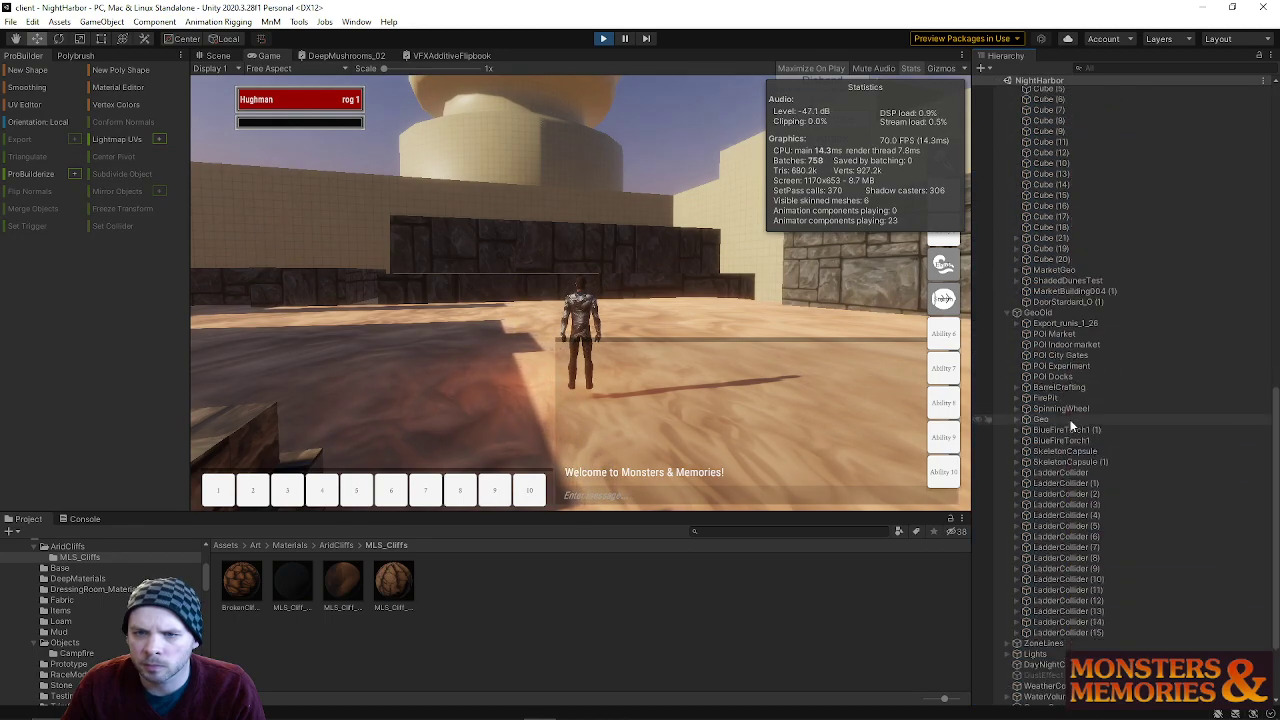
scroll(1030, 413, "down", 3)
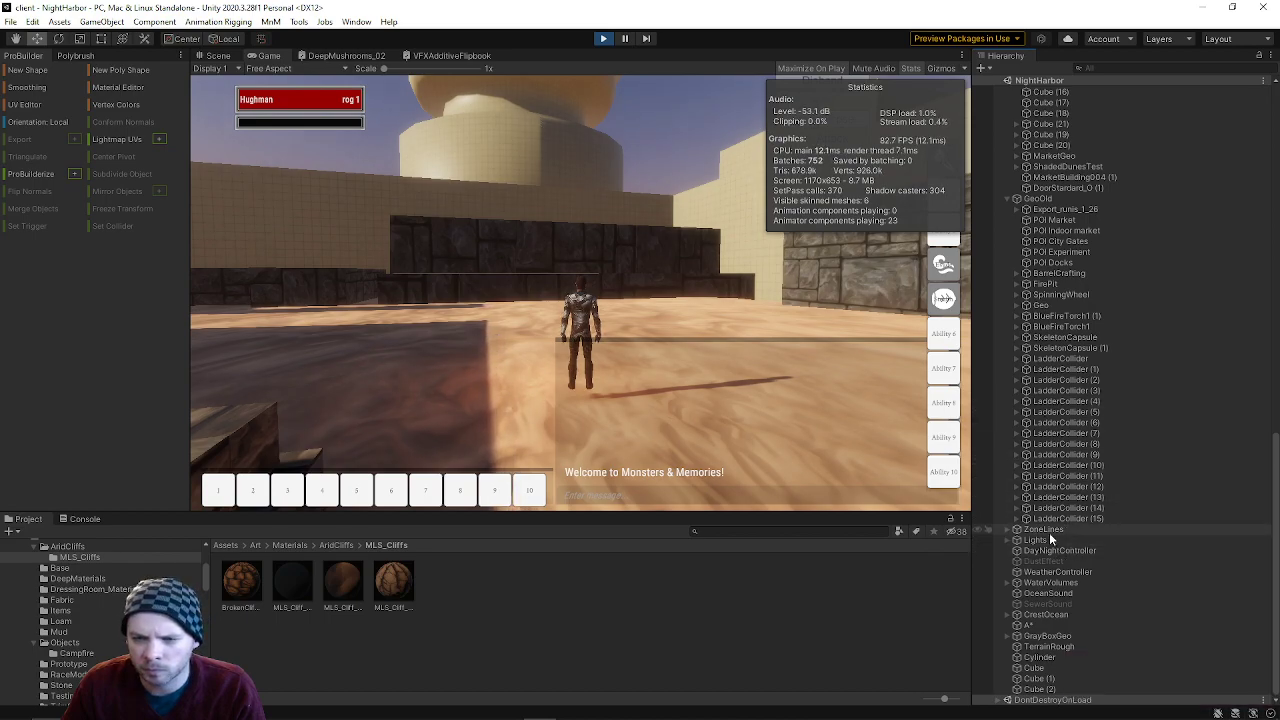
scroll(1016, 369, "up", 6)
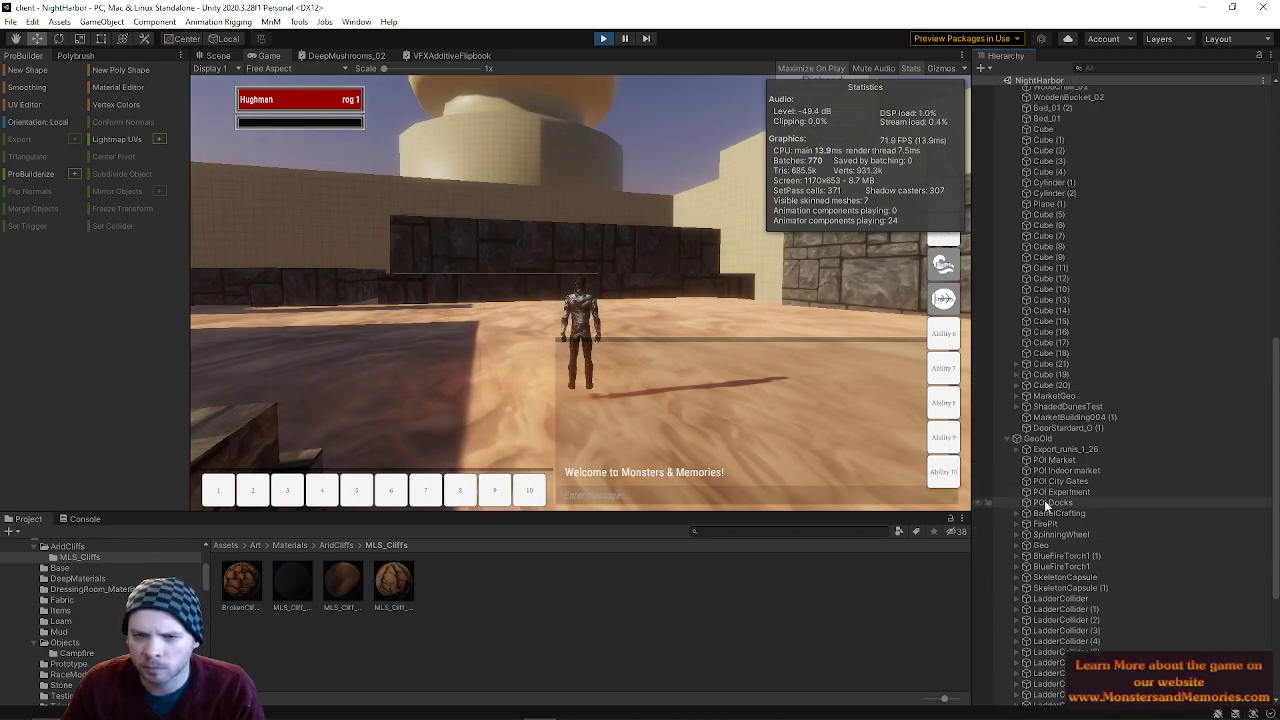
left_click(1040, 441)
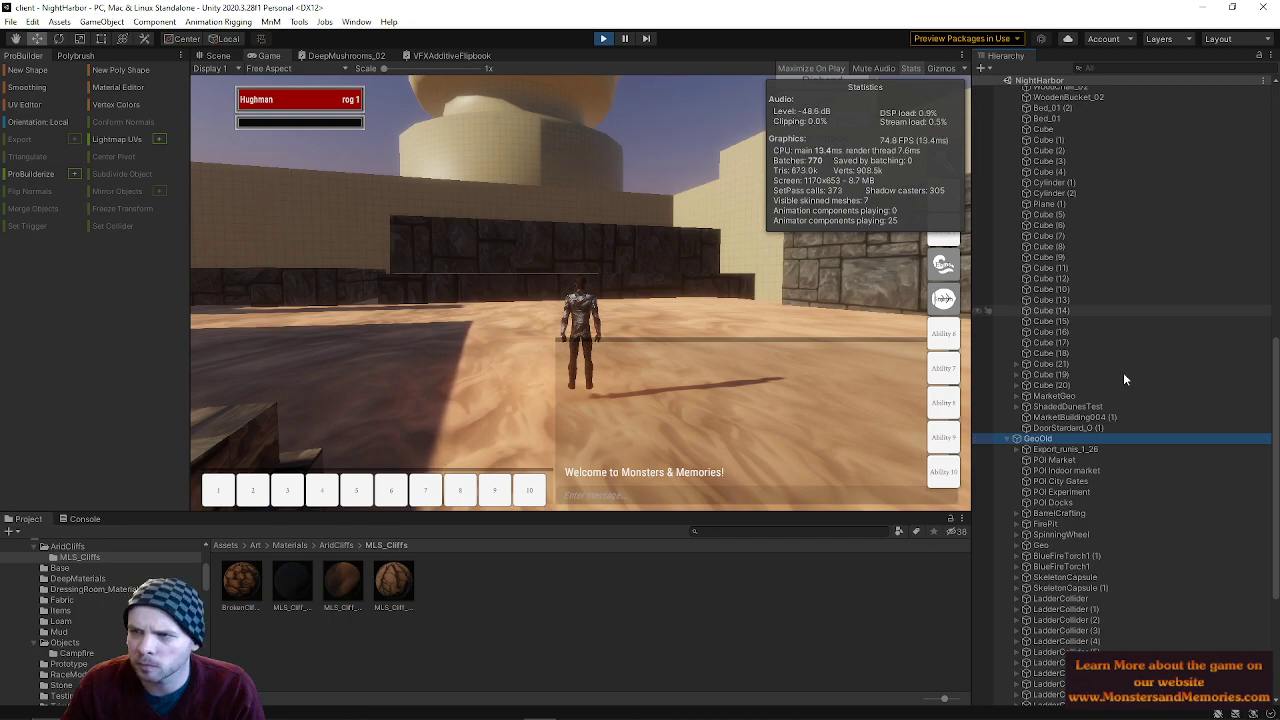
left_click(1049, 449)
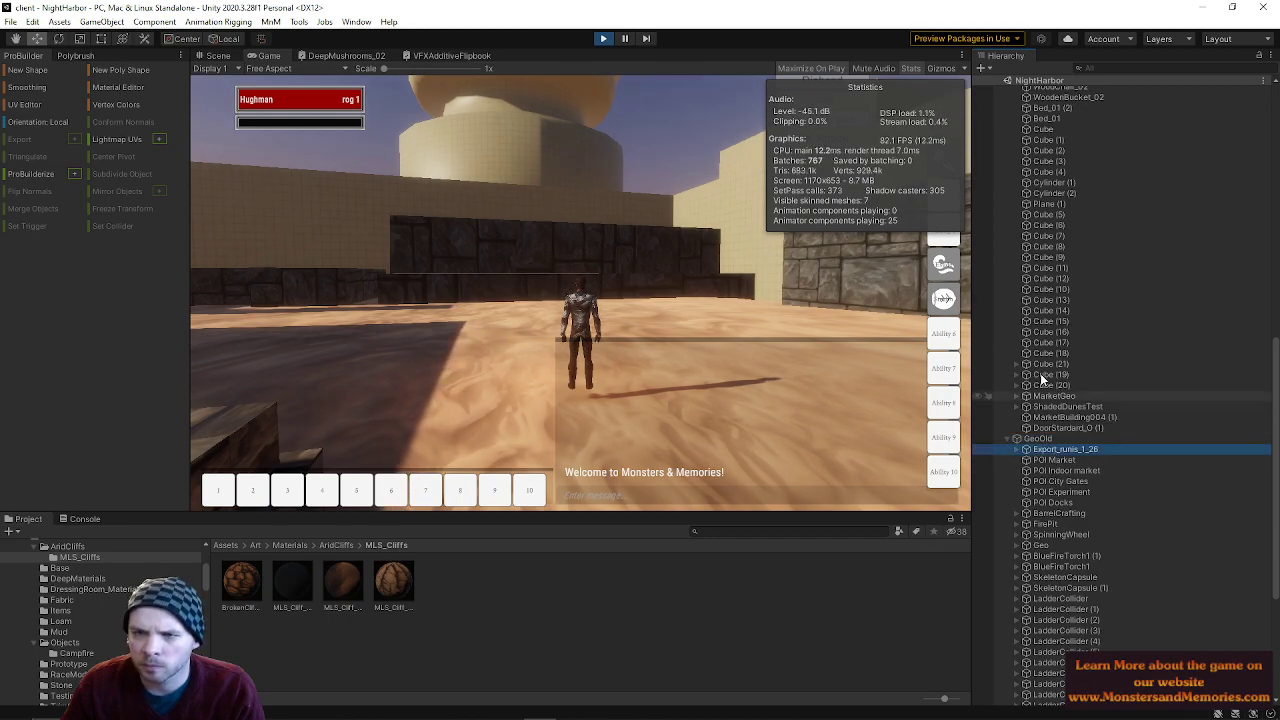
scroll(1037, 382, "up", 2)
left_click(1043, 340)
right_click_drag(700, 300, 480, 300)
scroll(986, 271, "up", 2)
scroll(986, 270, "up", 10)
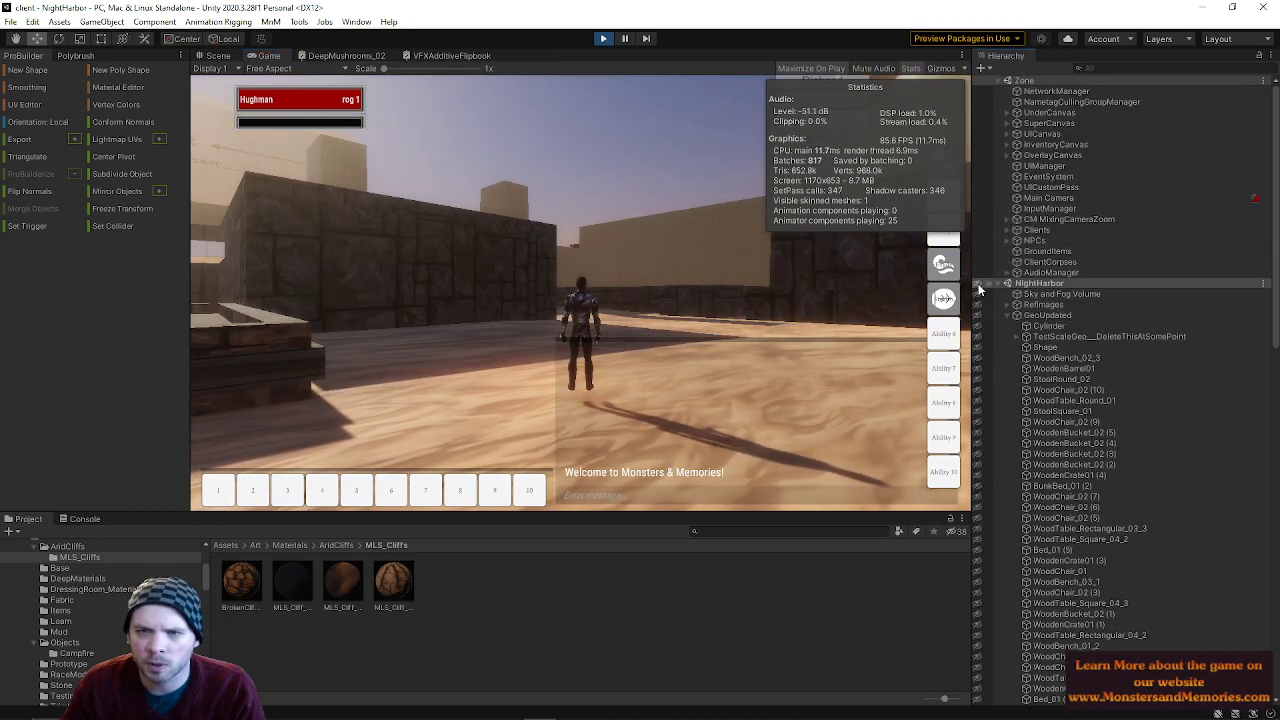
- Walk the character across the sandy square and dock the Inspector beside the Hierarchy
key("w")
right_click_drag(700, 290, 580, 281)
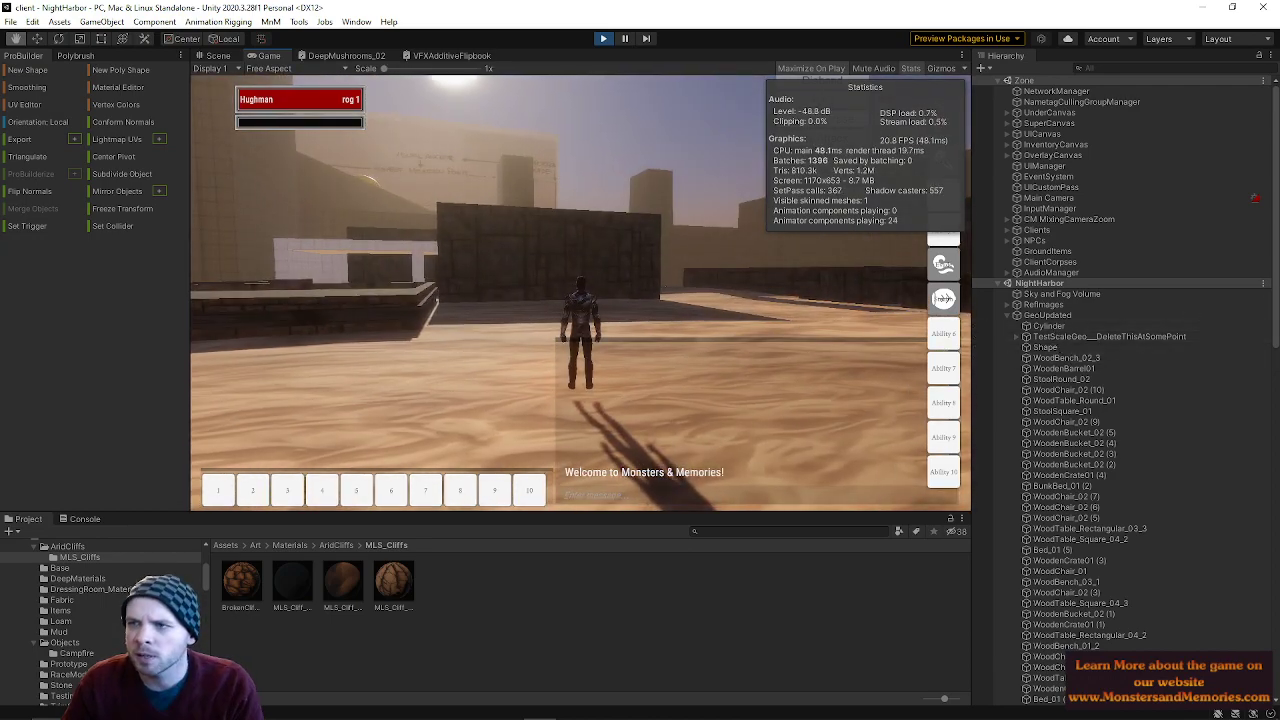
left_click_drag(940, 120, 1103, 56)
- Run the character toward the passage under the overhead bridge and maximize the Game view
right_click_drag(446, 288, 580, 291)
right_click_drag(500, 197, 255, 210)
key("w")
key("space")
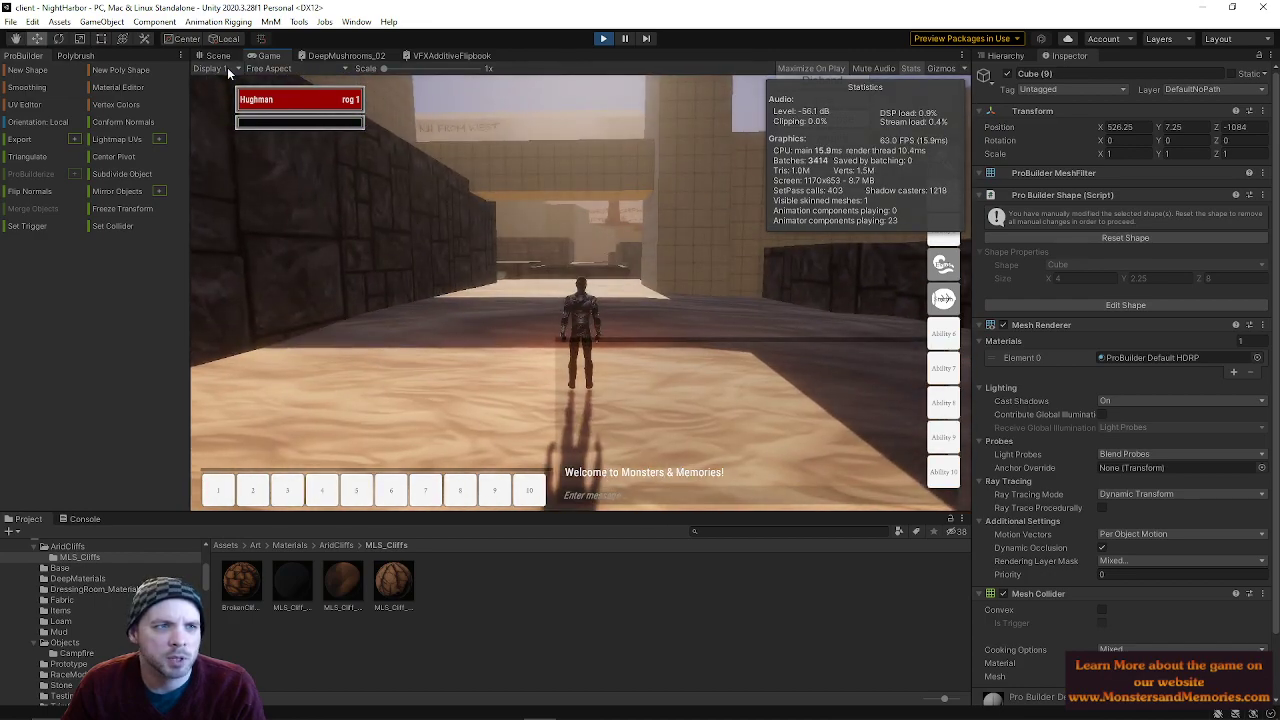
right_click(255, 58)
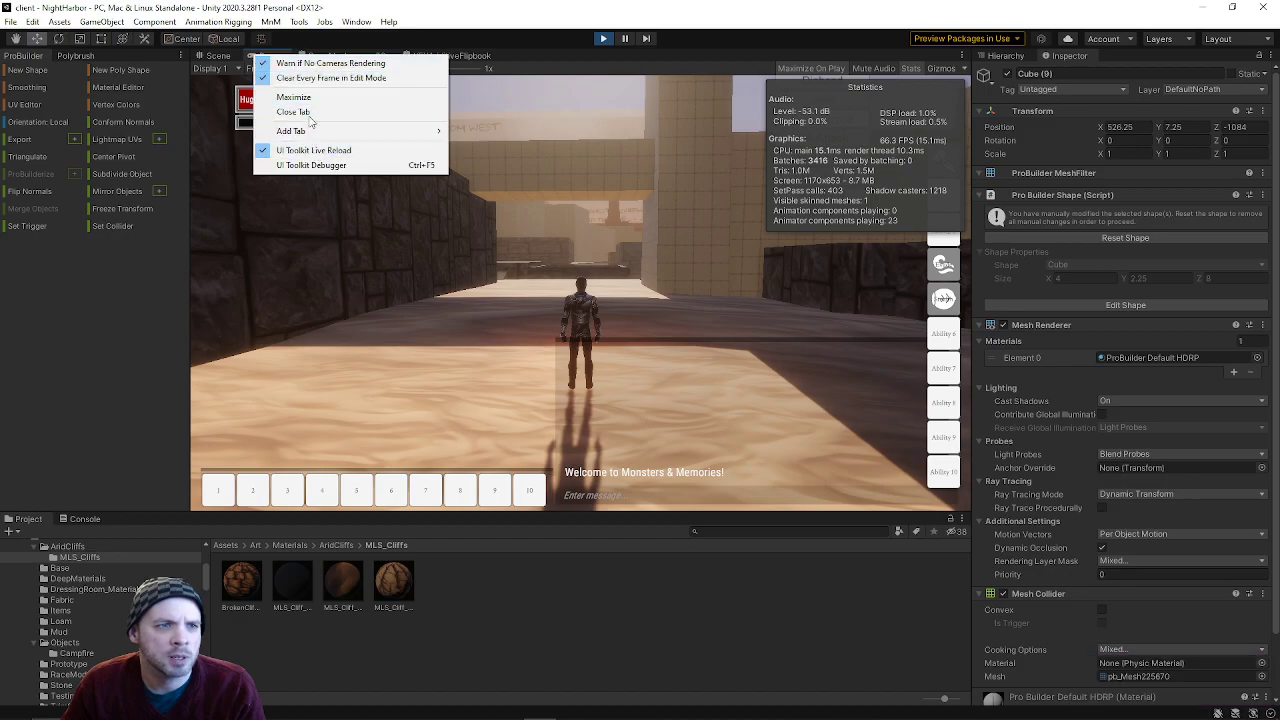
left_click(293, 97)
key("w")
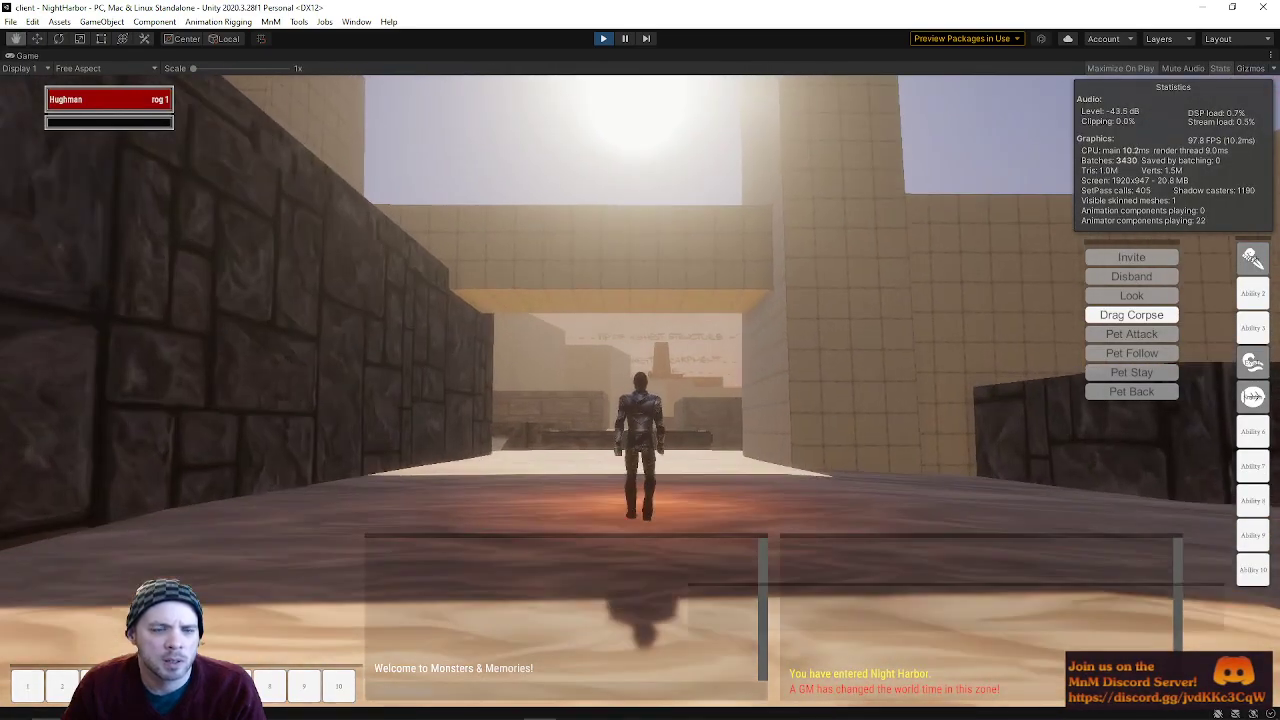
- Walk through the courtyard around the stone platforms, wooden ramp and bridge to judge the layout's scale
key("w")
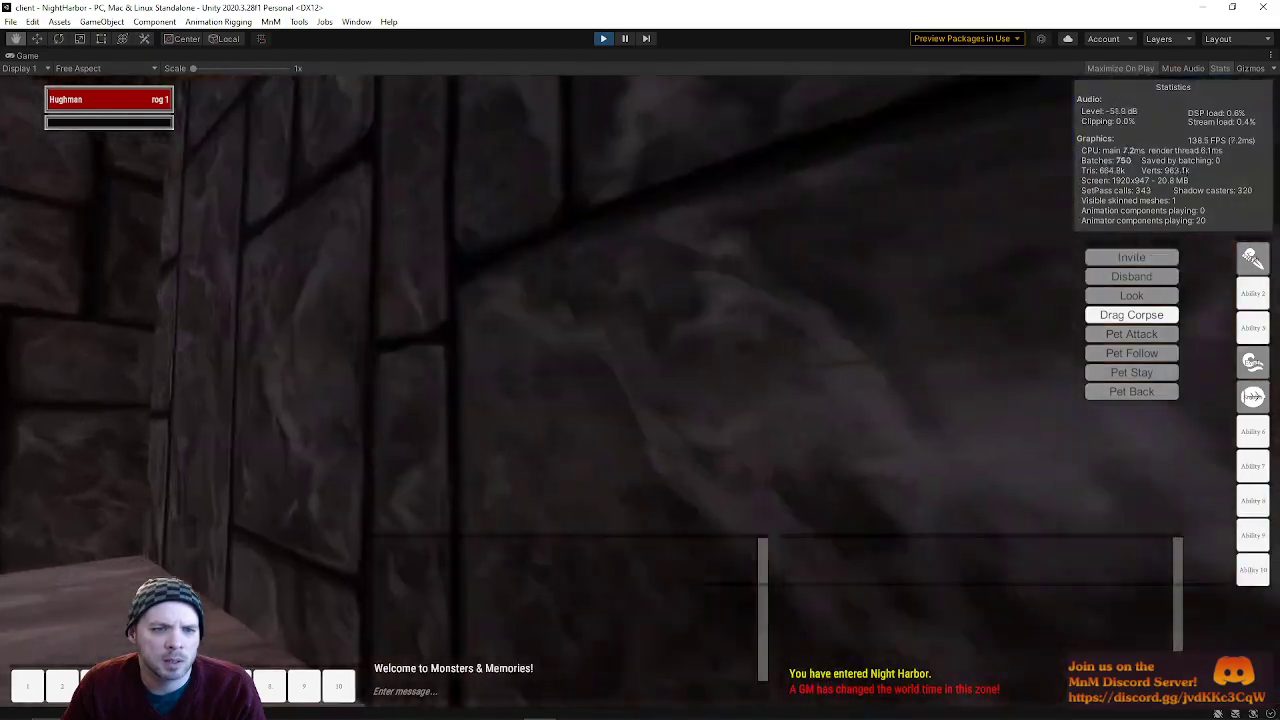
key("w")
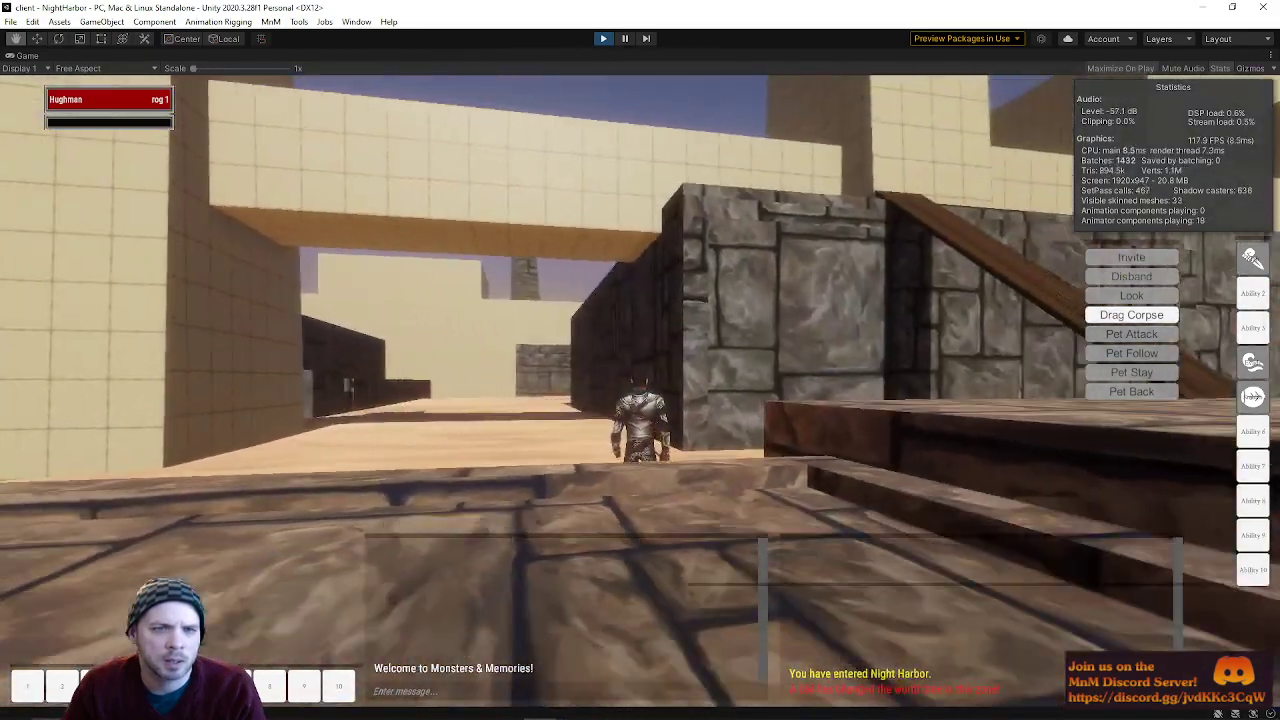
key("w")
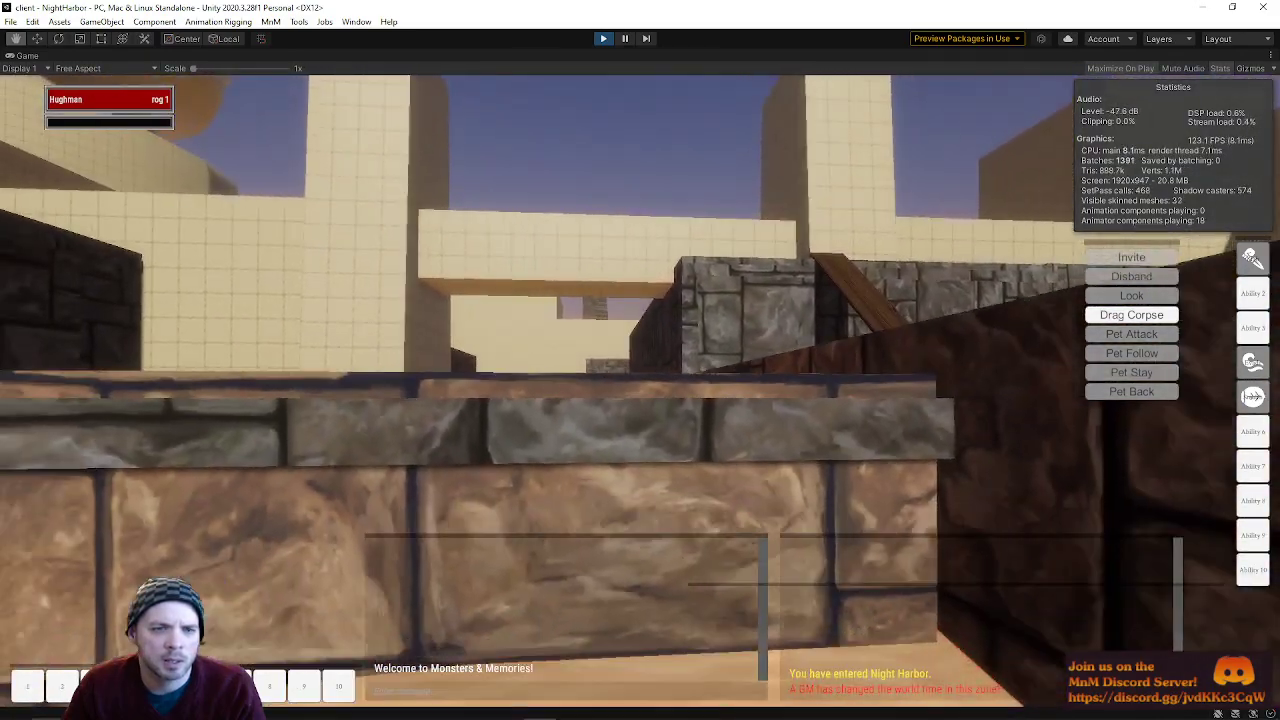
key("w")
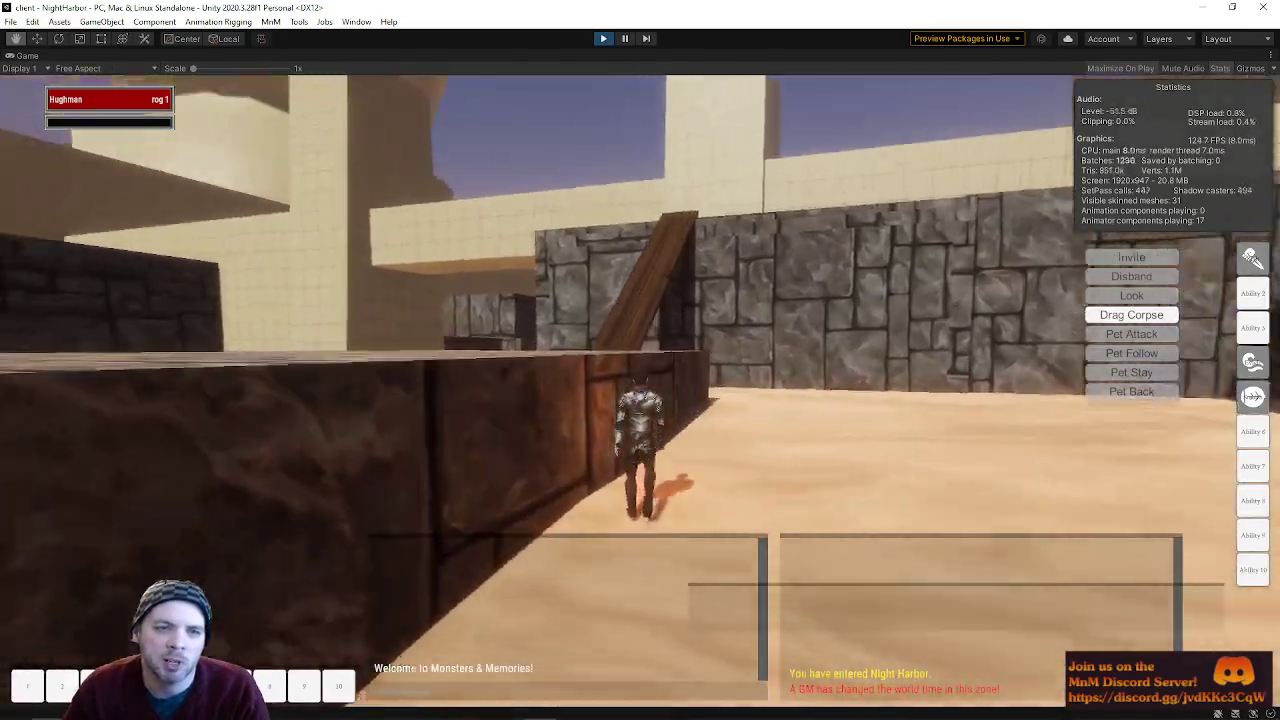
scroll(640, 390, "up", 3)
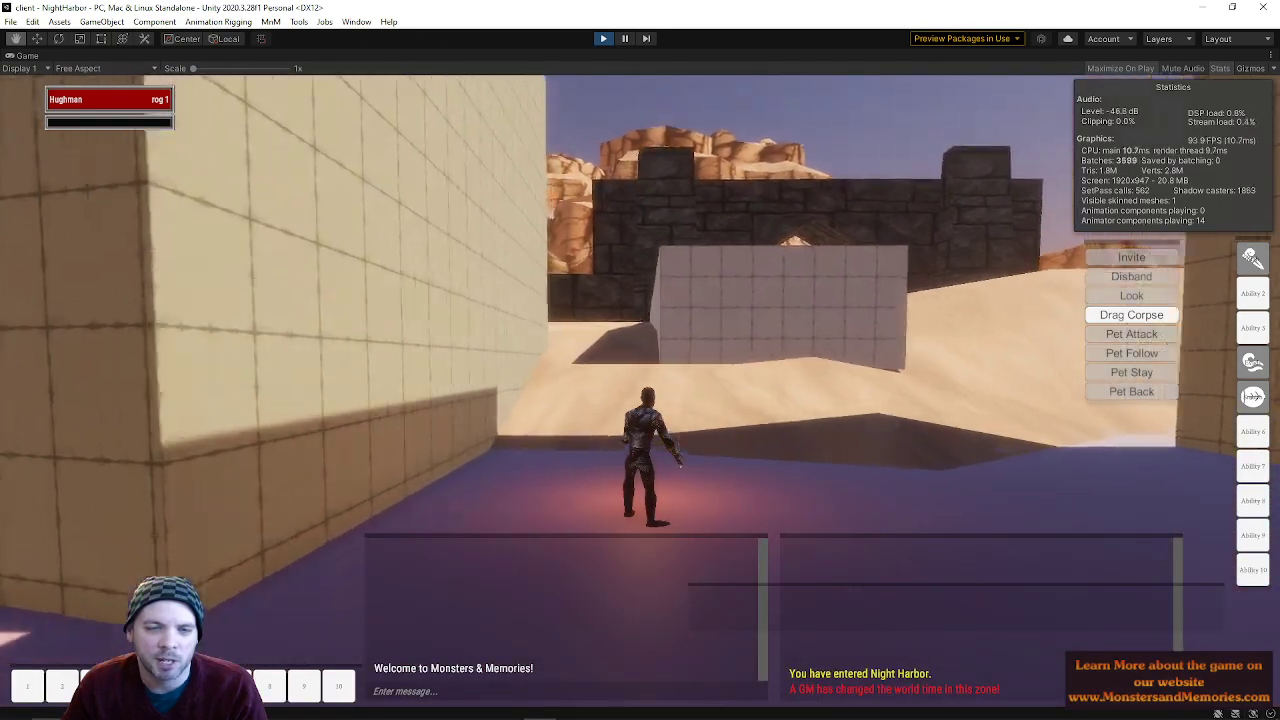
- Run and jump the character around the pale gridded block near the dark stone gate, checking the passages beside it
key("w")
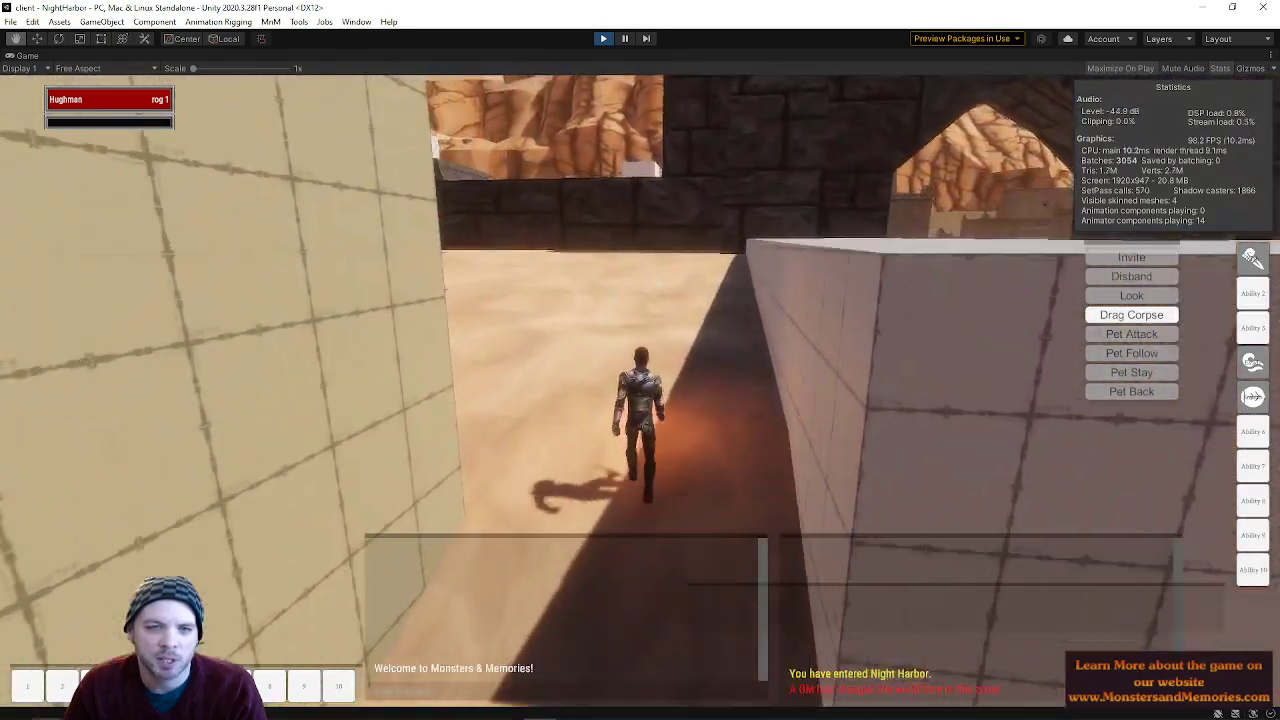
key("w")
key("space")
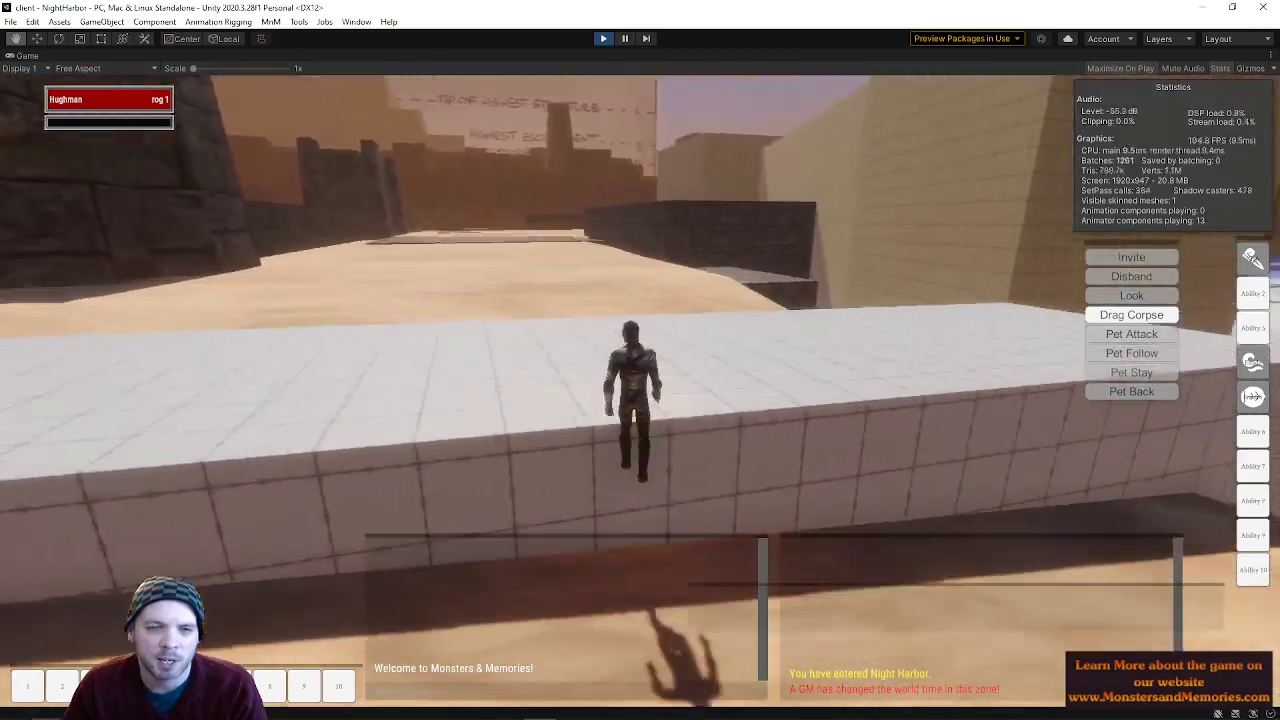
key("w")
key("d")
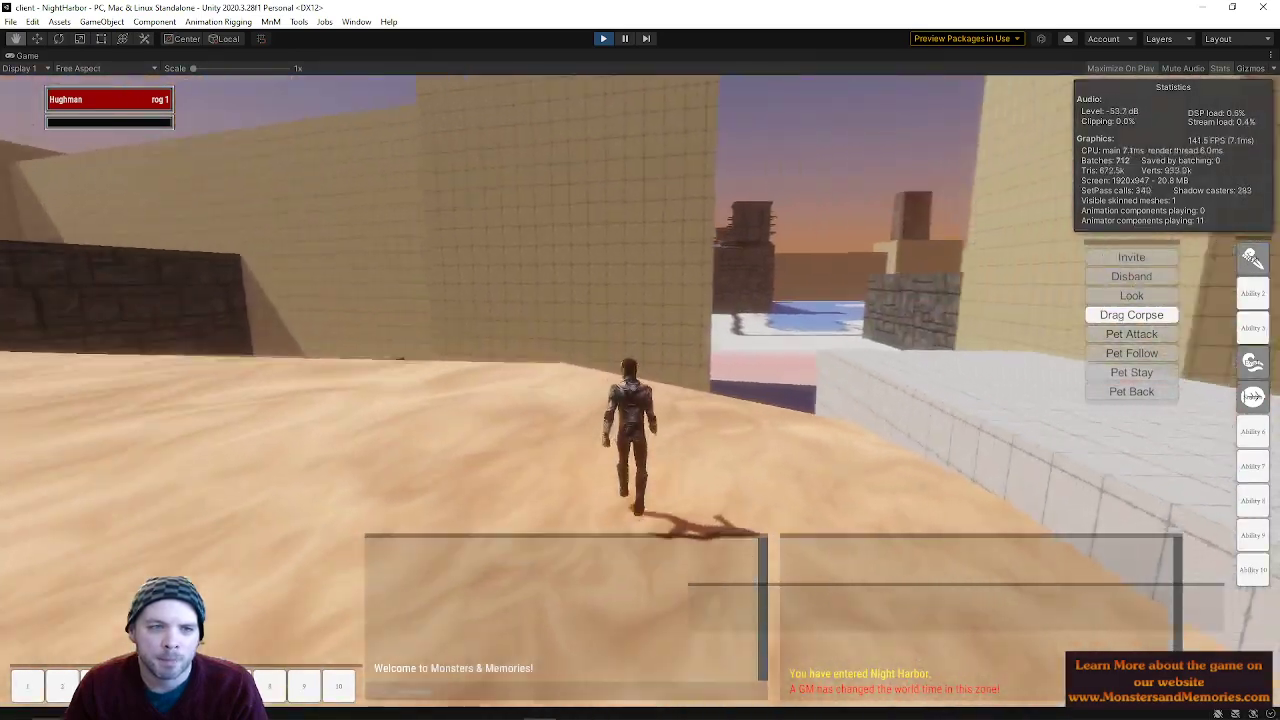
key("w")
key("space")
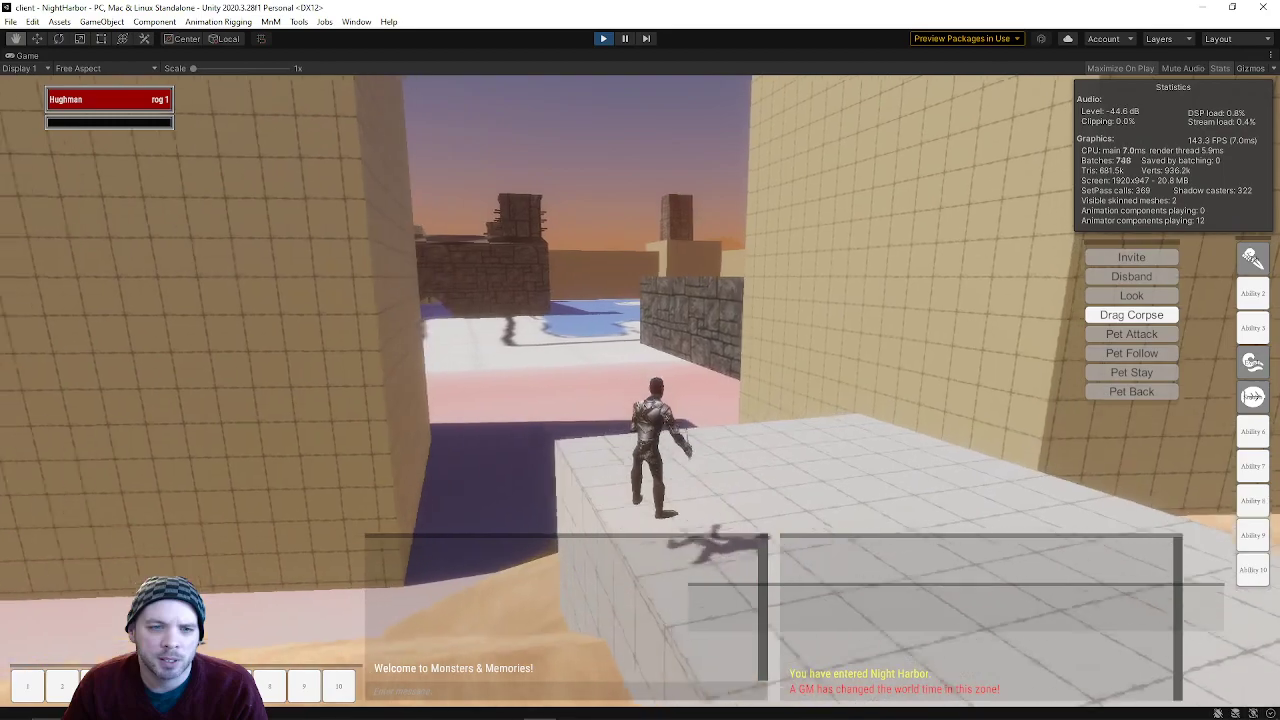
key("w")
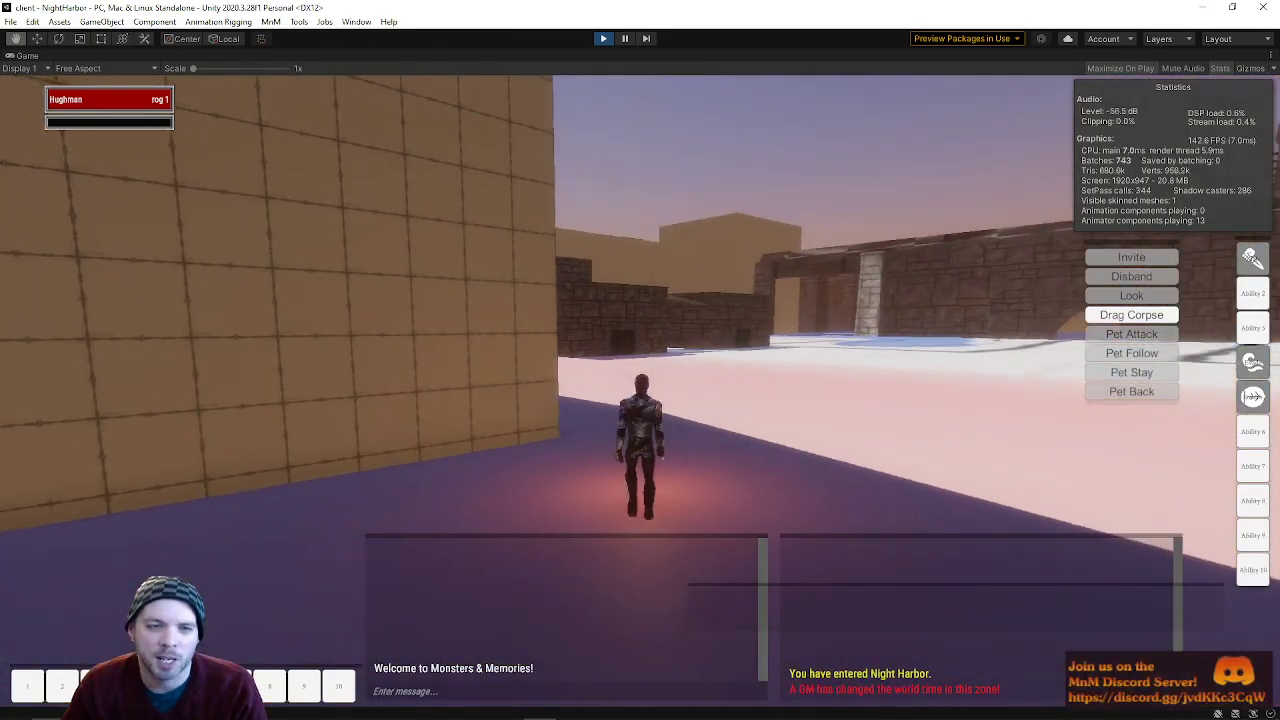
- Run across the white ground toward the round tower, following the stone building walls
key("w")
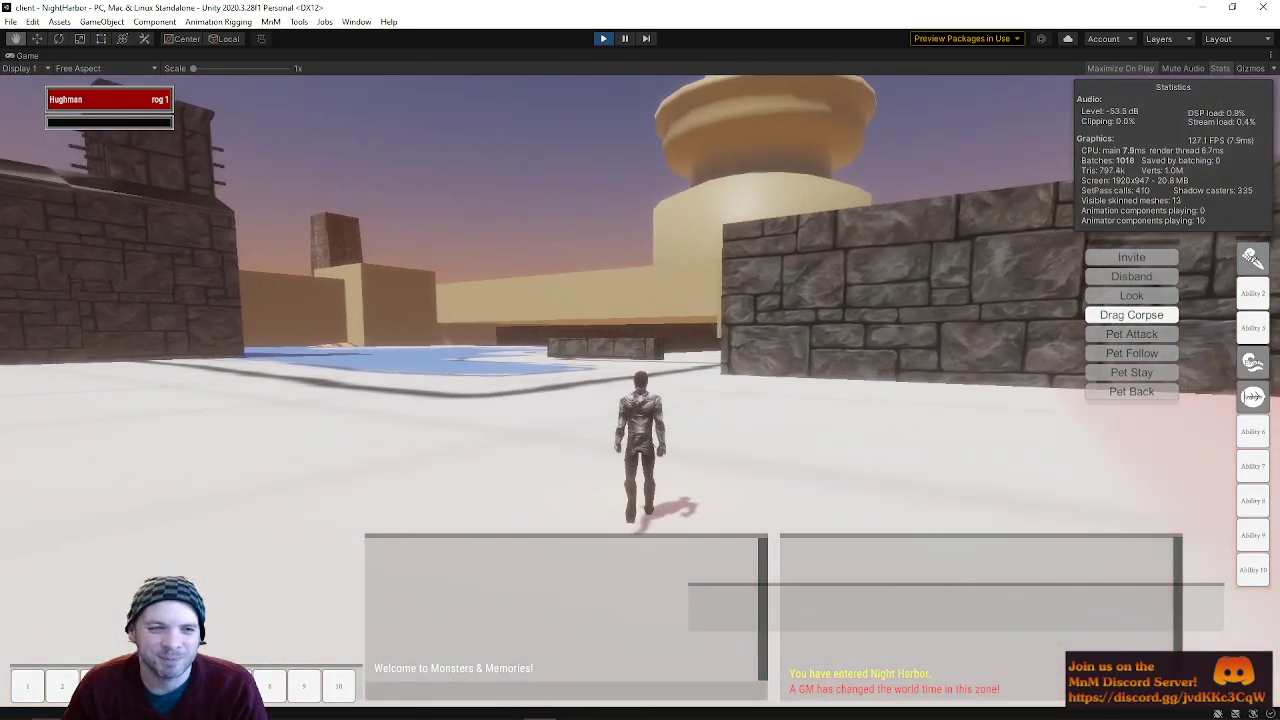
key("w")
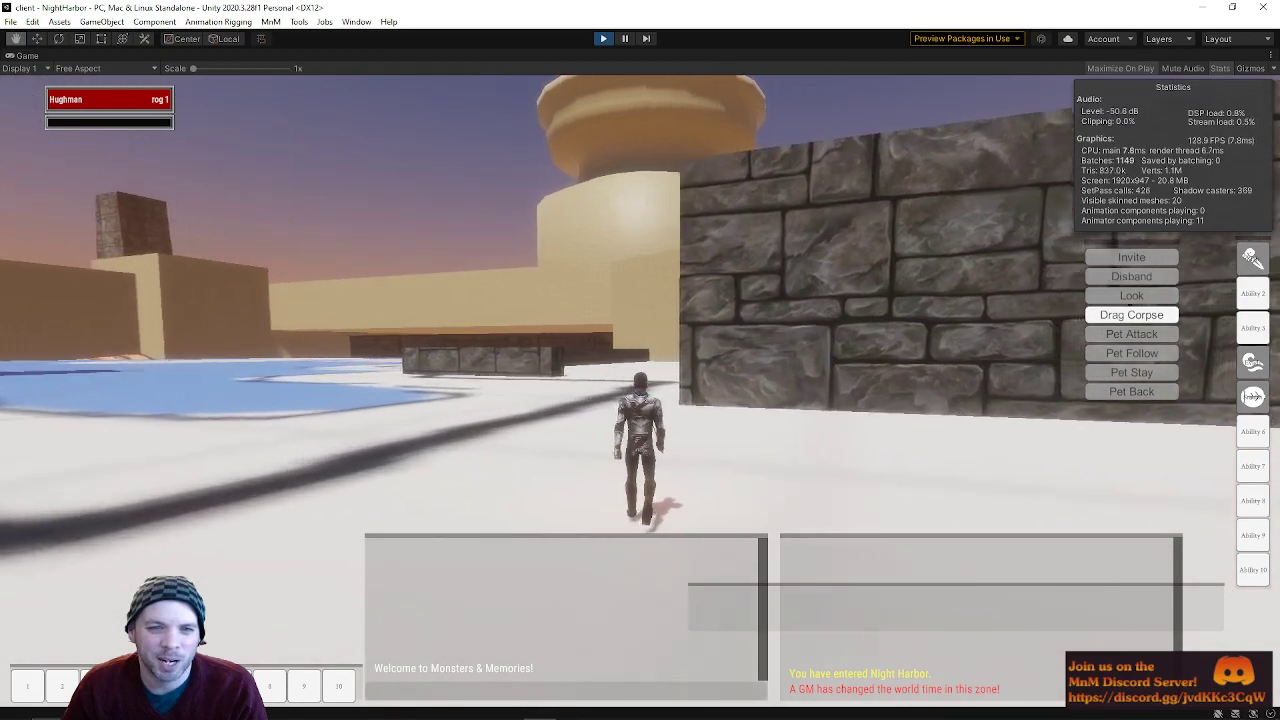
key("w")
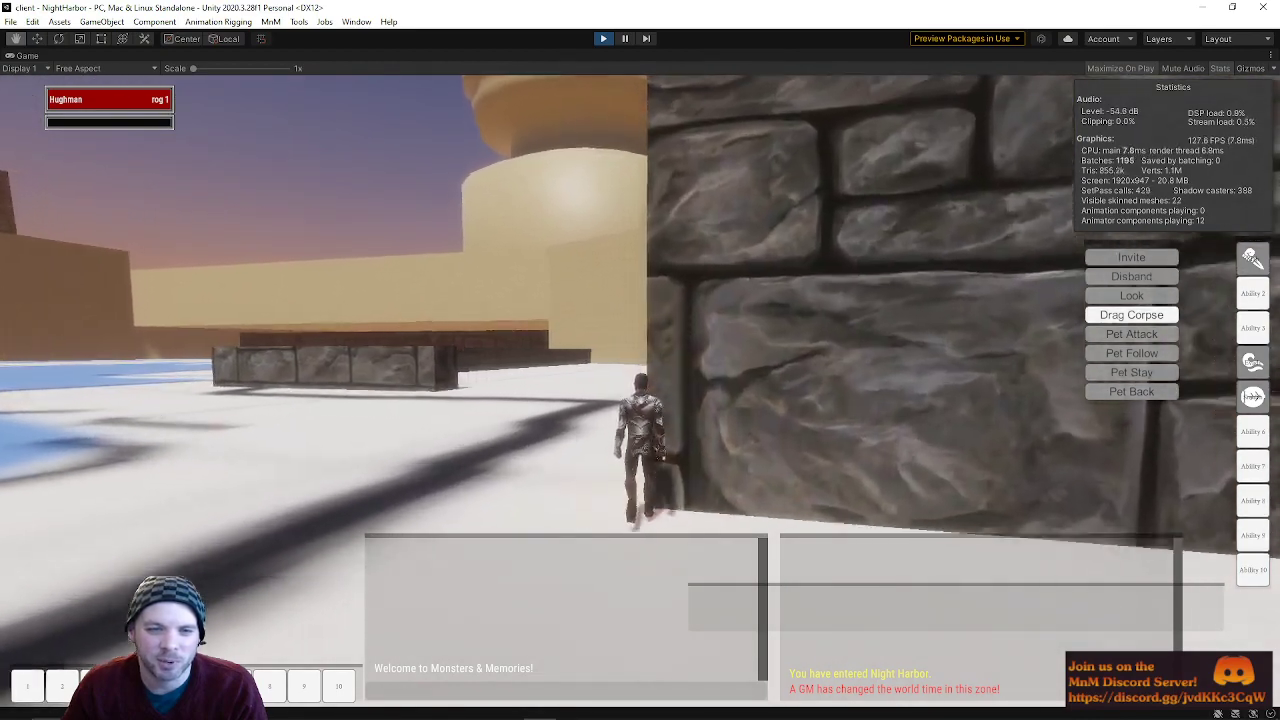
key("w")
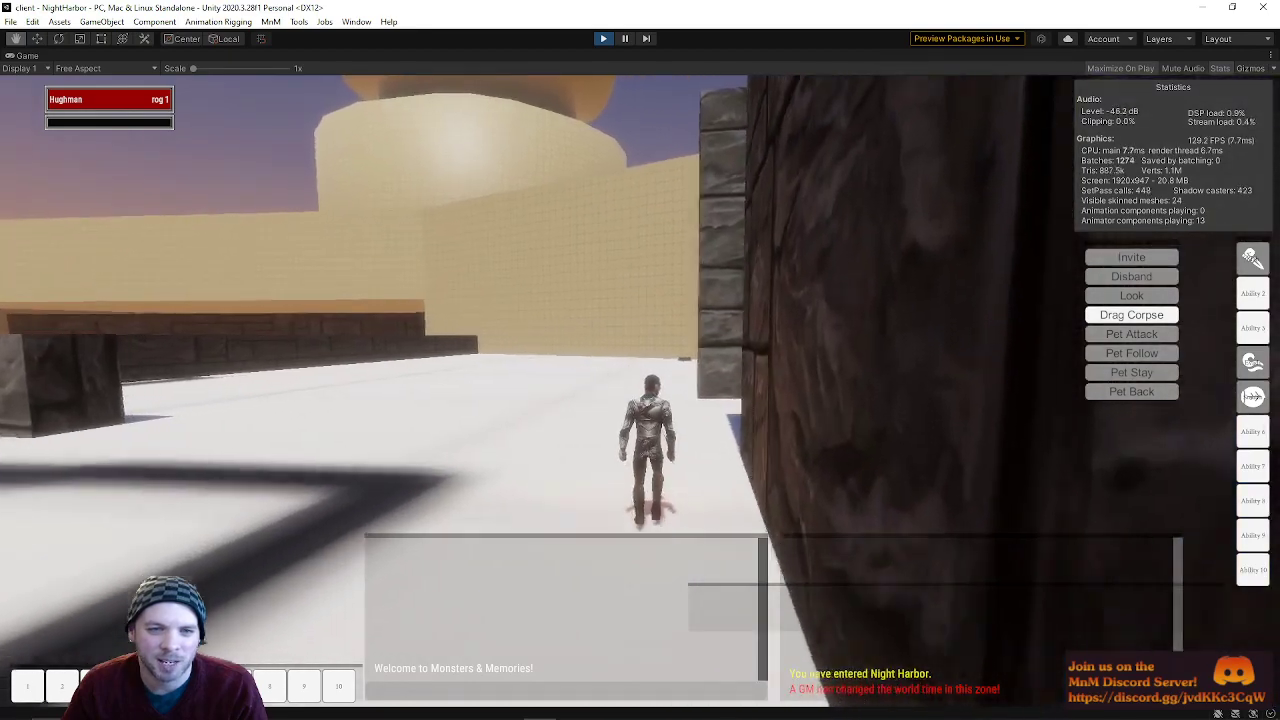
key("Return")
key("w")
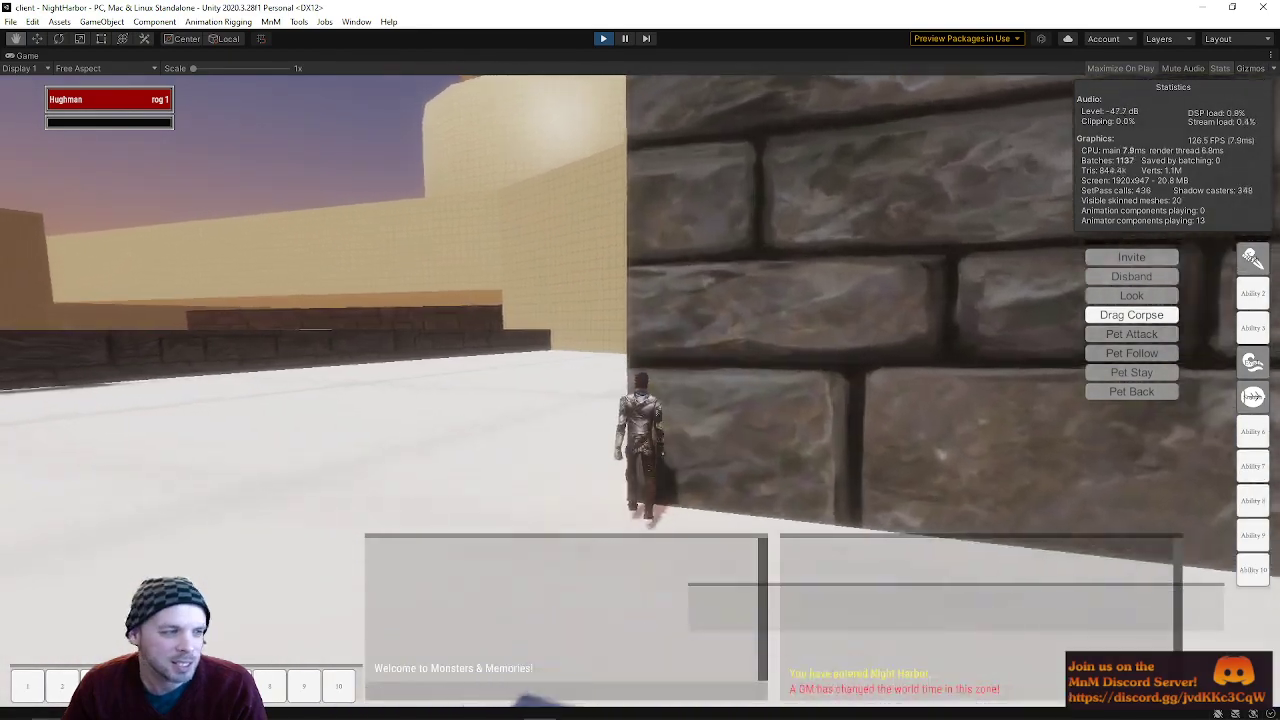
key("w")
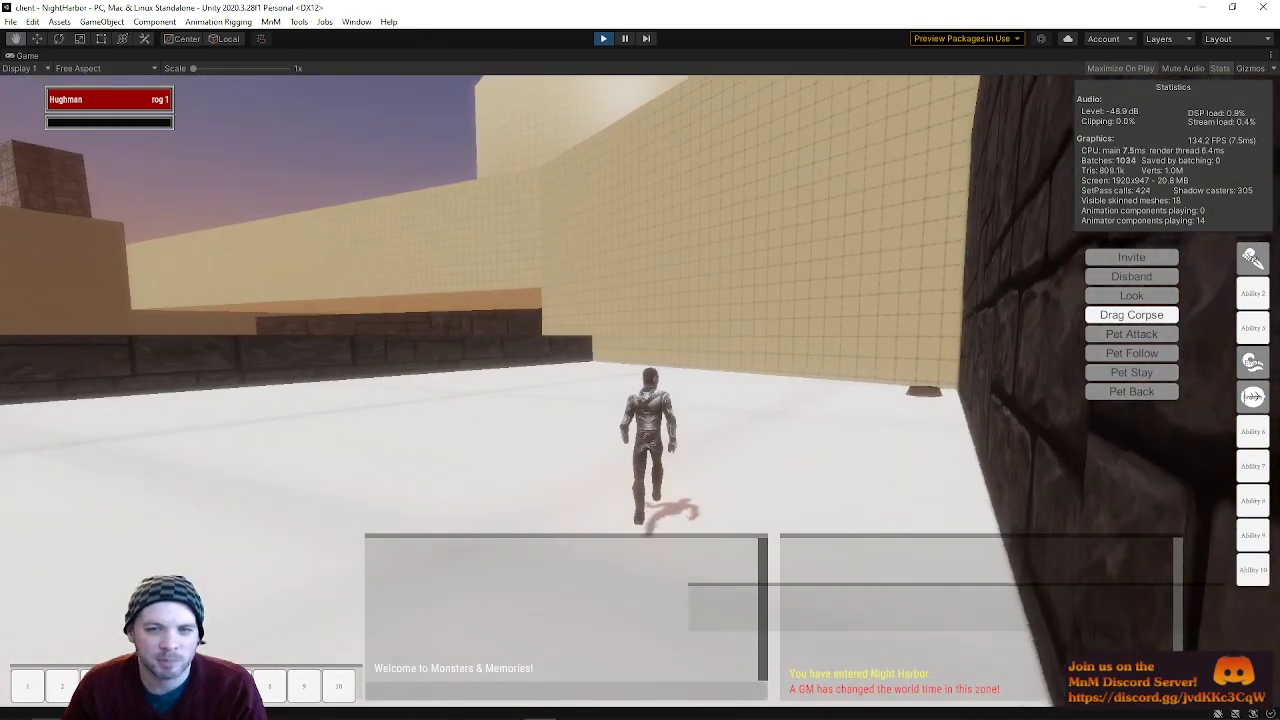
- Inspect the stone doorway and the narrow gap along the gridded wall, continuing to the low stone barrier
key("d")
key("w")
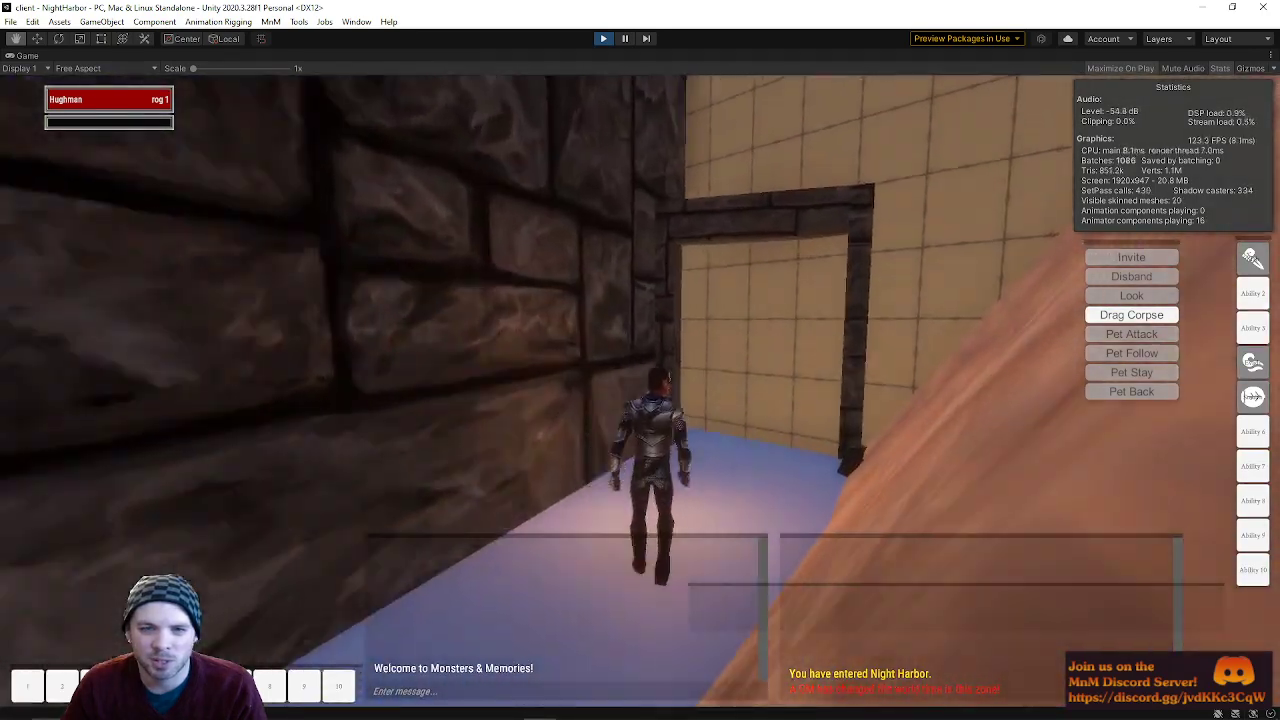
key("w")
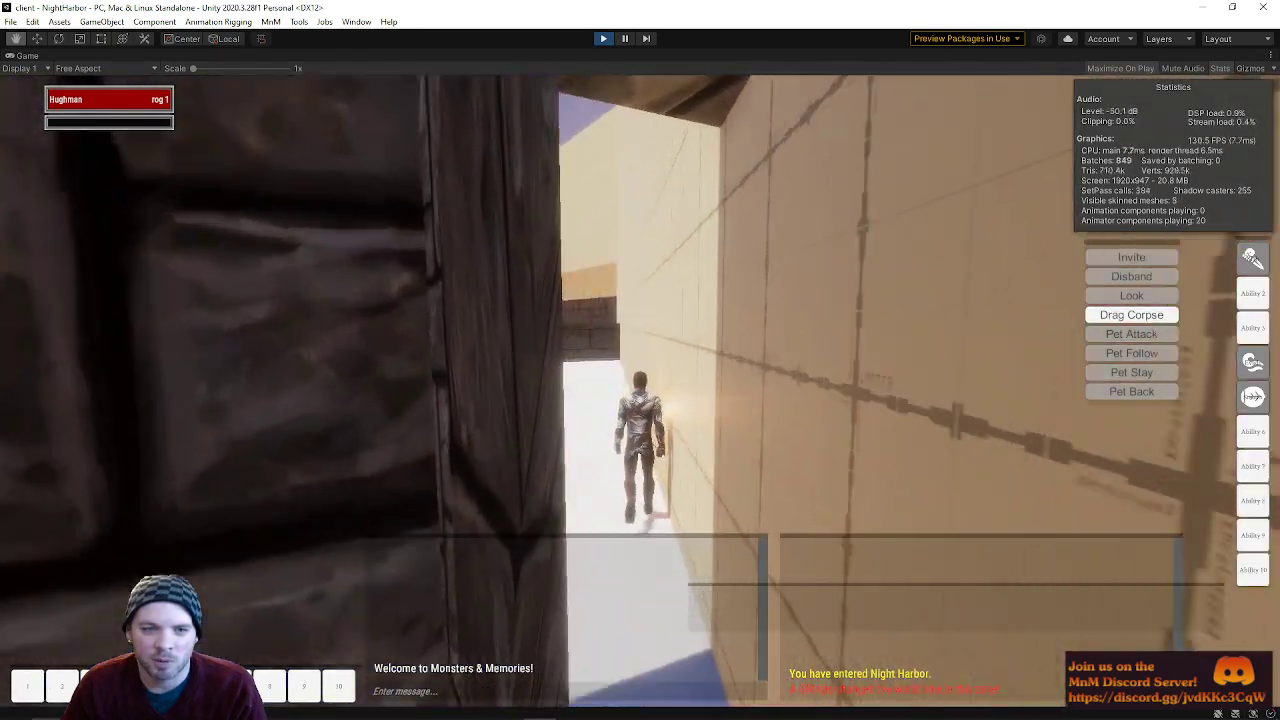
key("w")
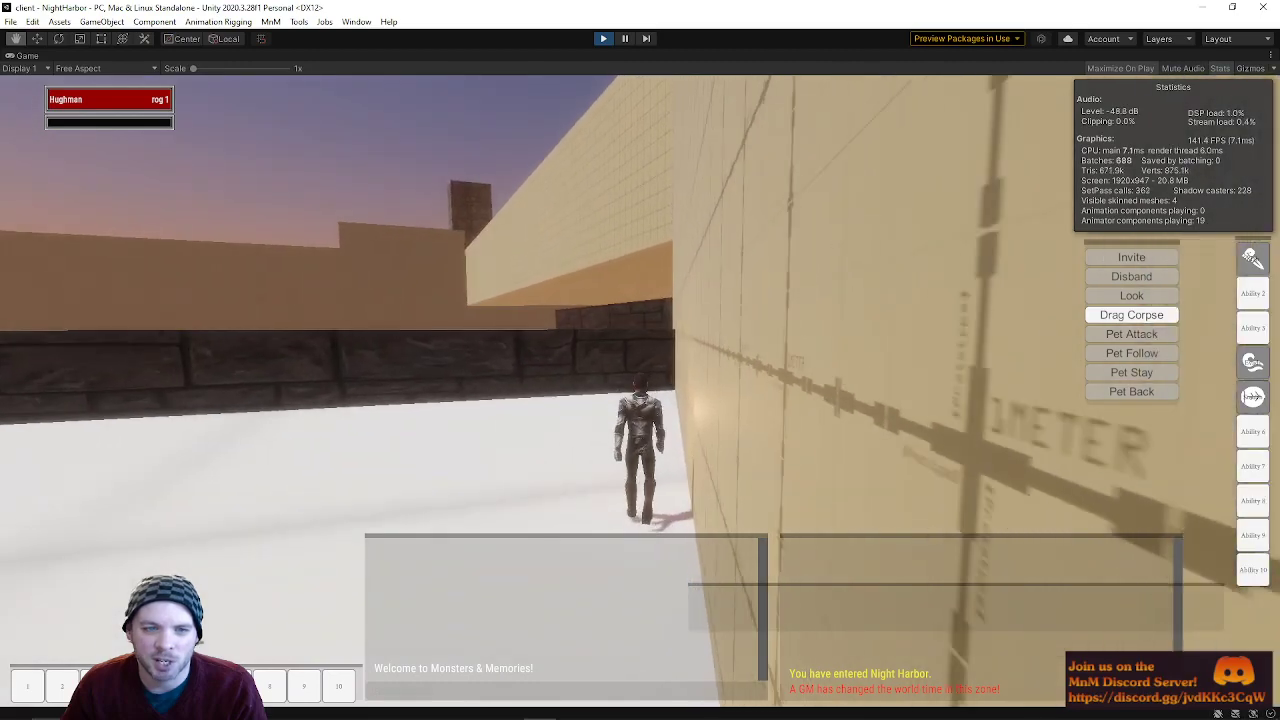
key("w")
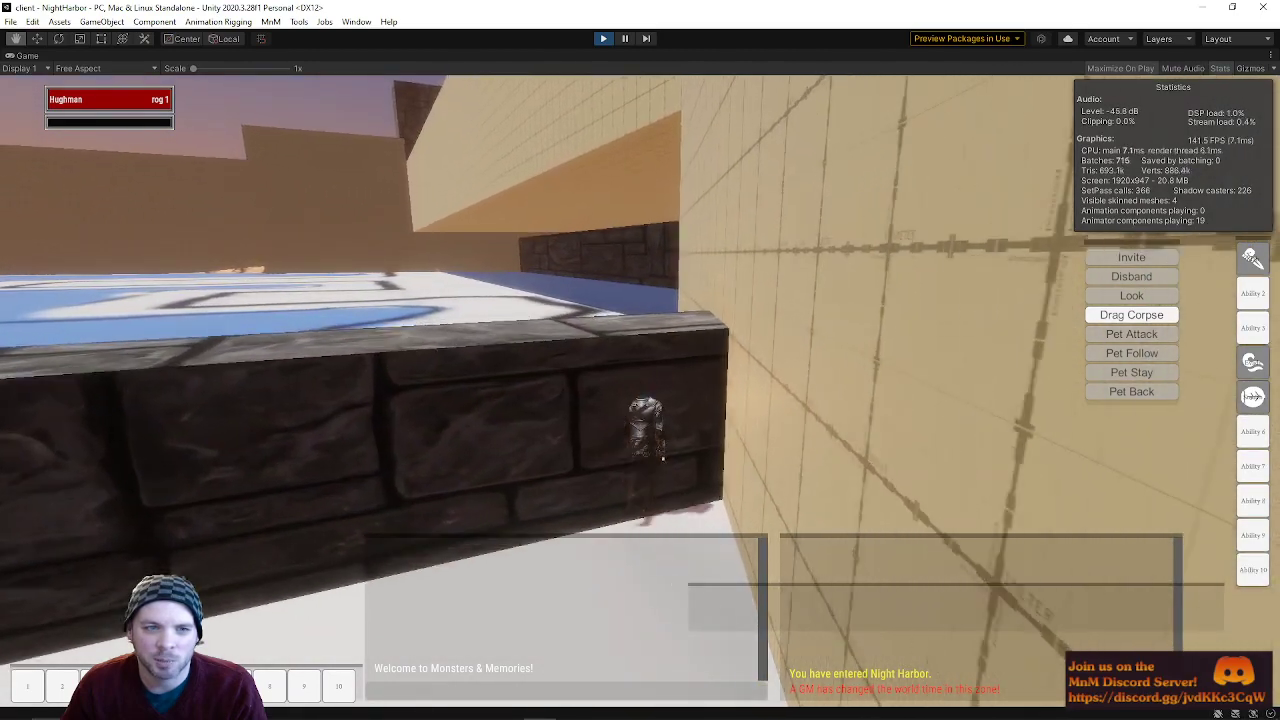
- Run past the barrier under the large gridded overhang and explore the covered area along its walls
key("w")
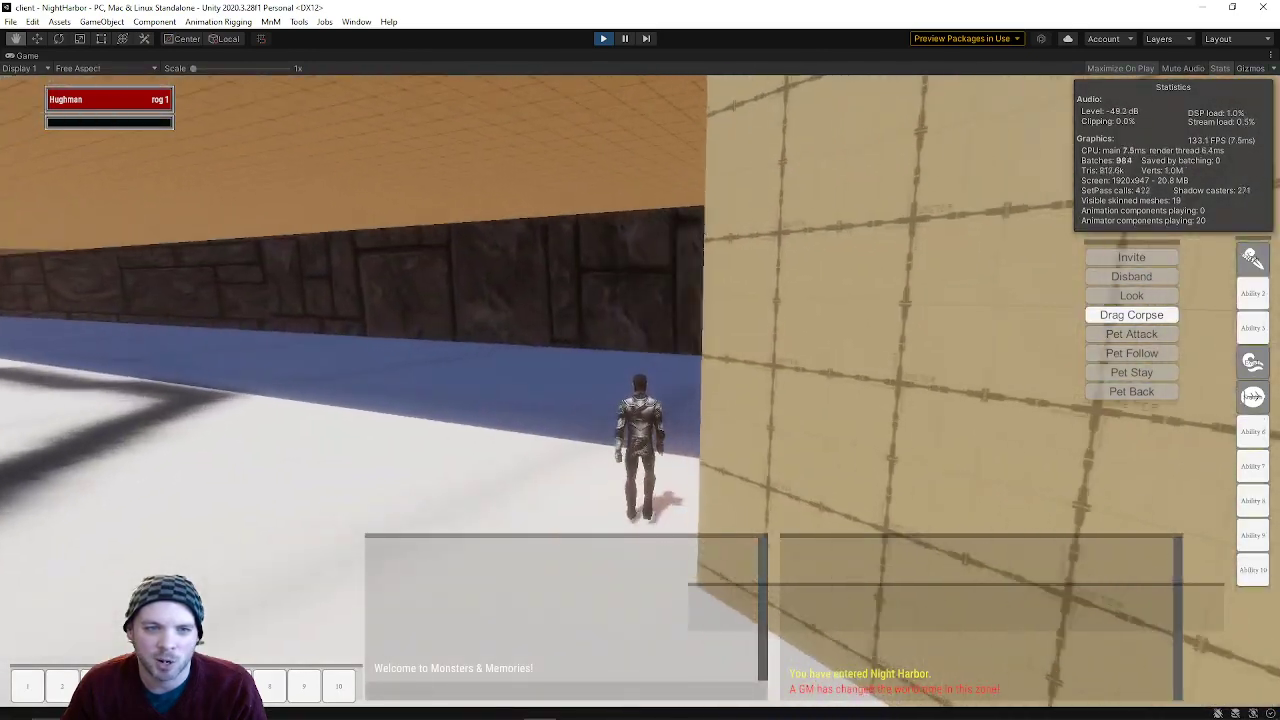
key("w")
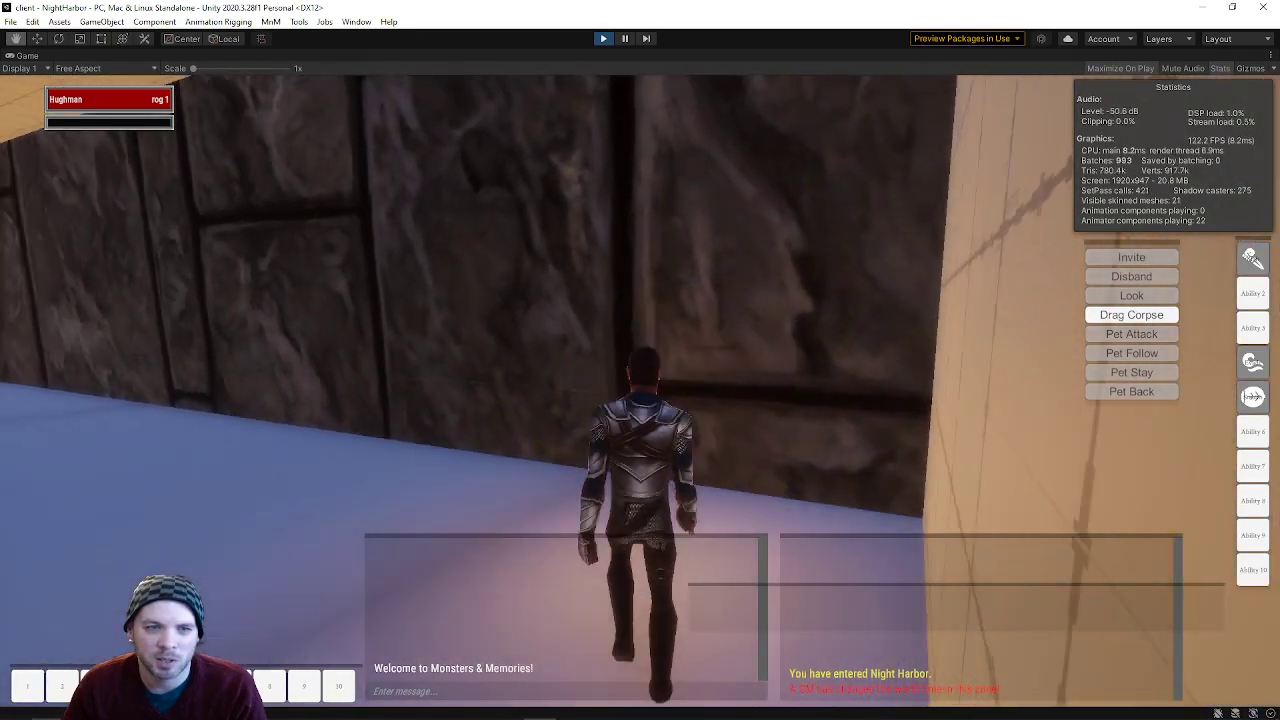
key("w")
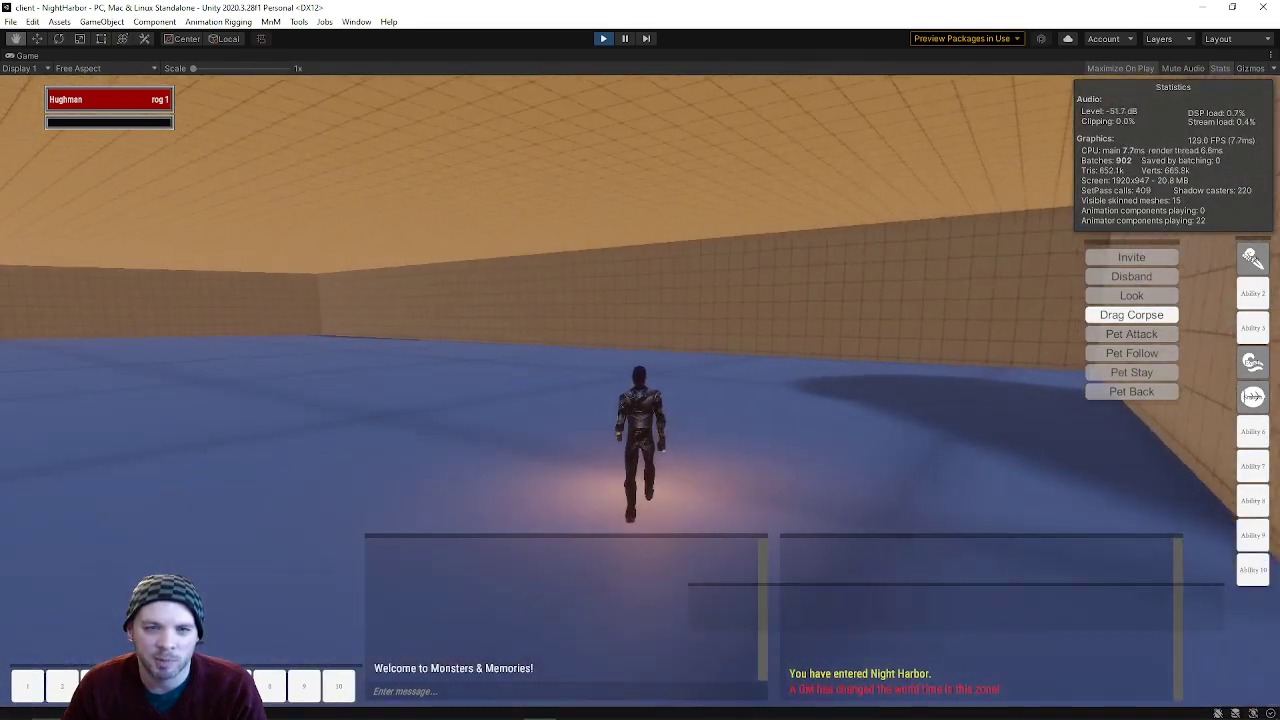
key("w")
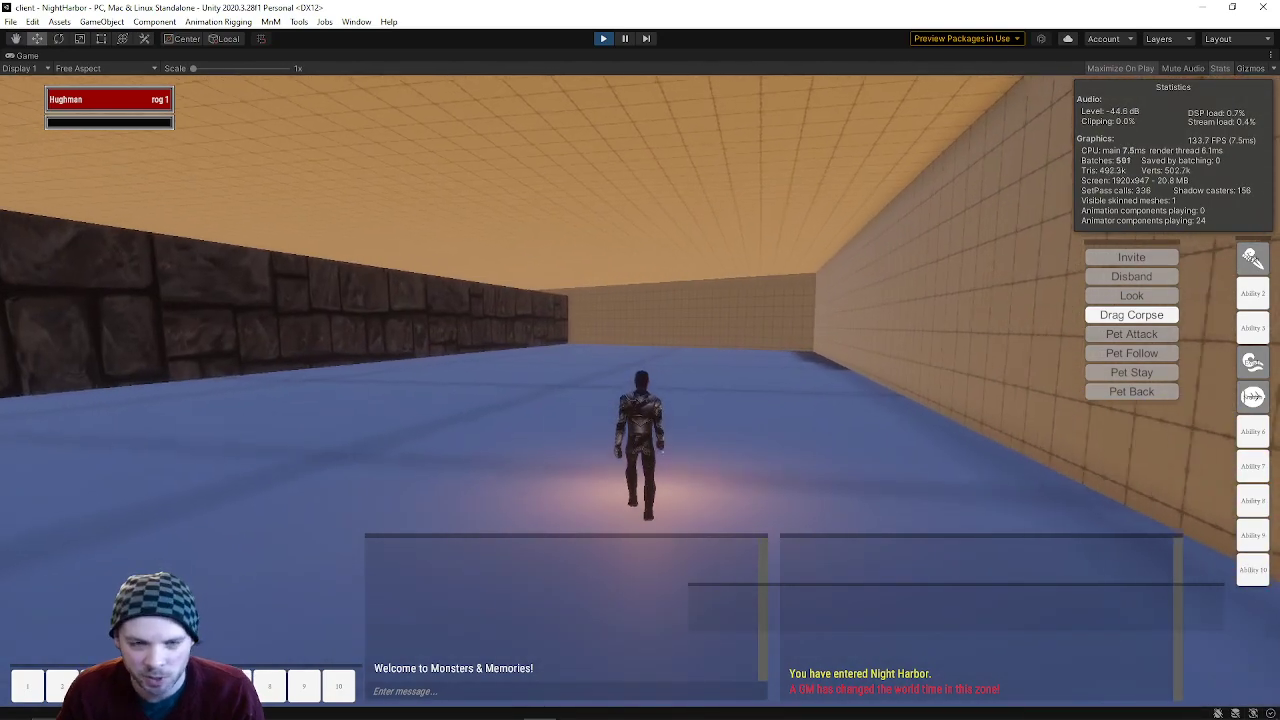
- Run through the covered area under the gridded overhang, checking its stone and gridded walls, and exit onto the white ground
key("w")
key("a")
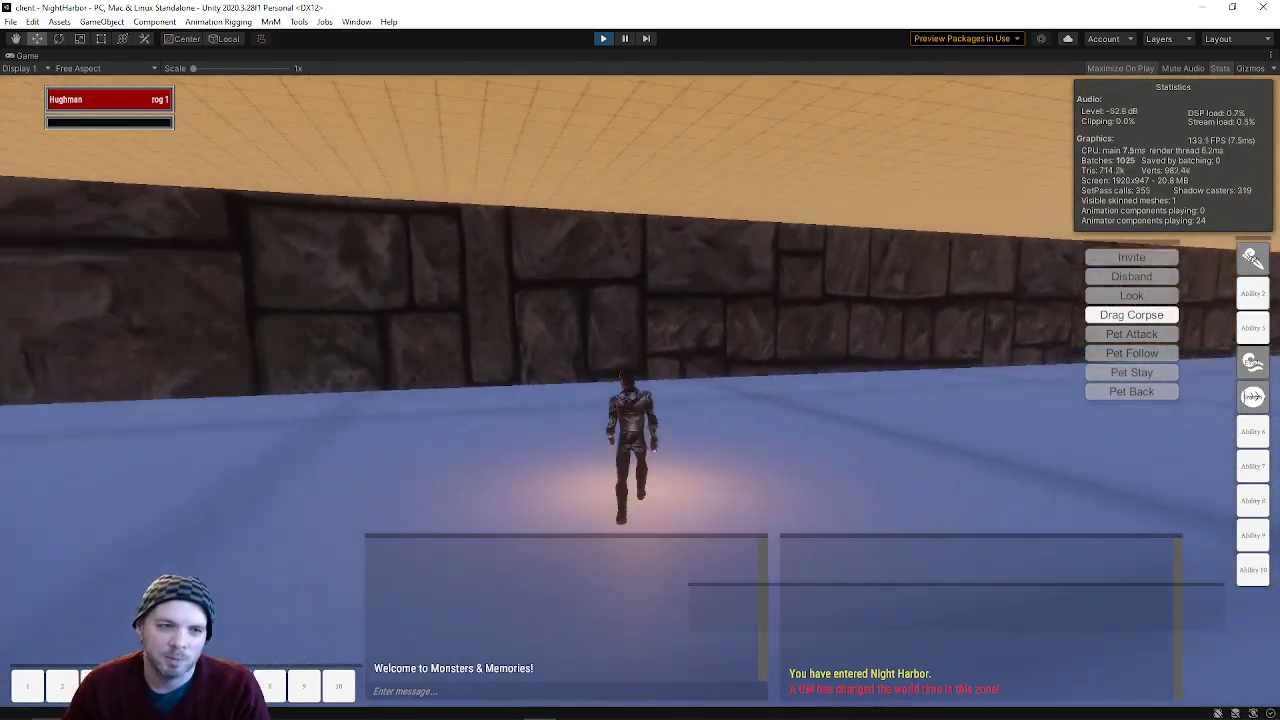
key("w")
key("d")
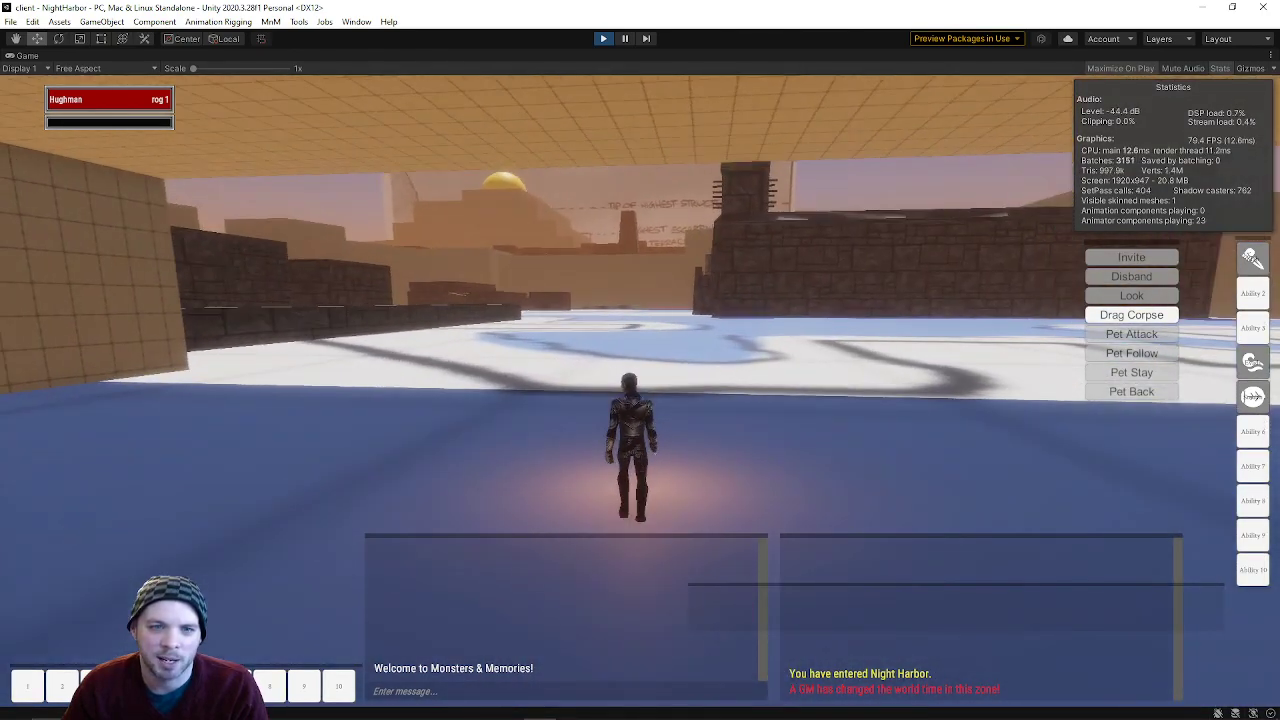
key("w")
key("a")
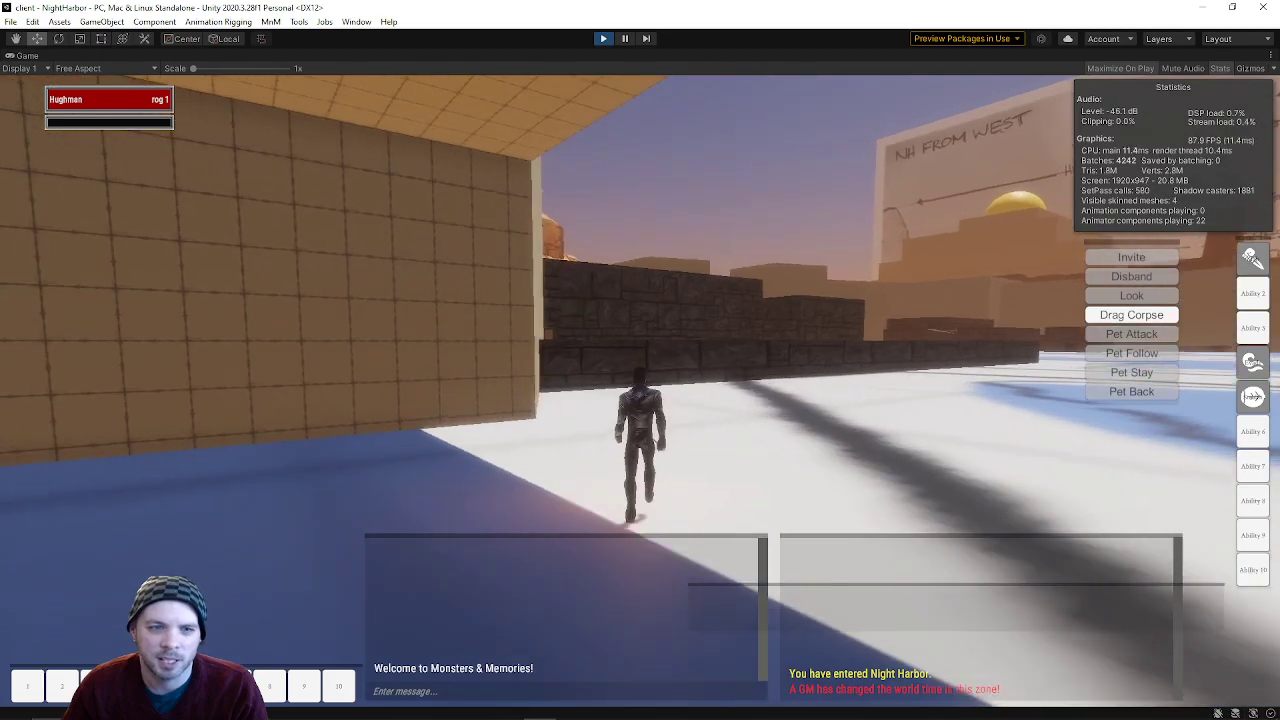
- Follow the gridded wall past the low stone barrier and check the narrow gap beside the sand slope and dark stone building
key("w")
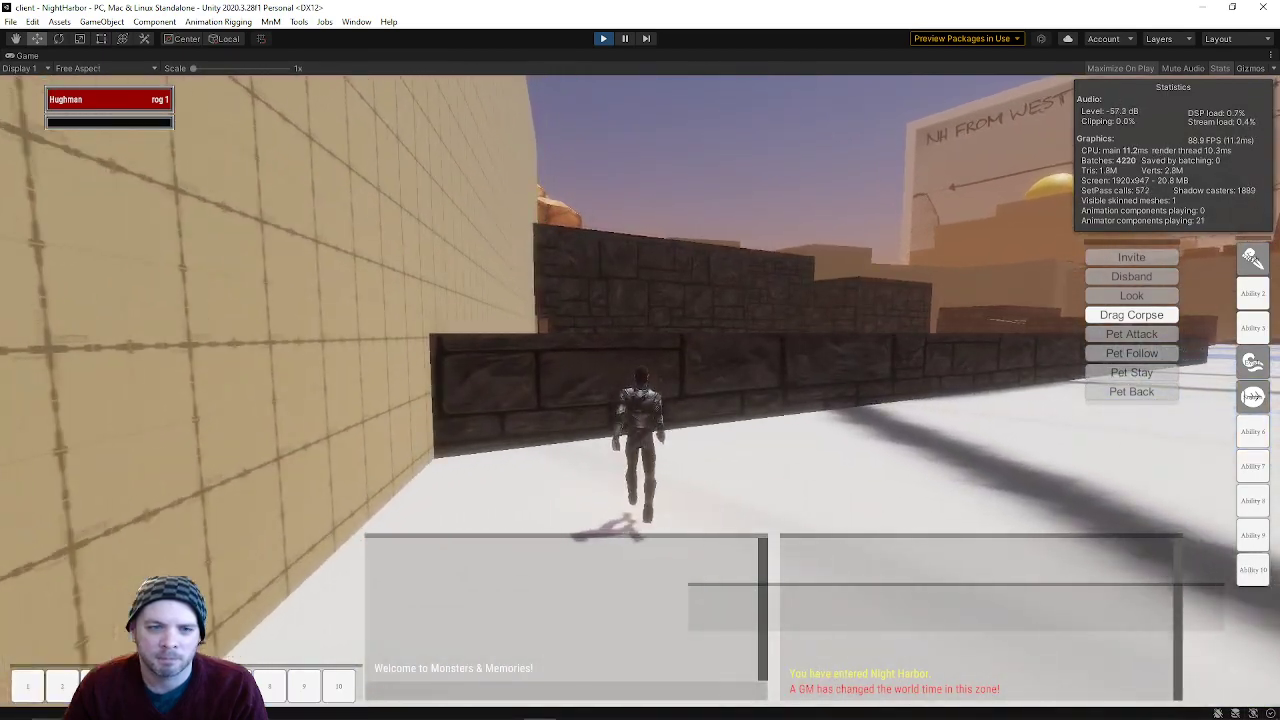
key("w")
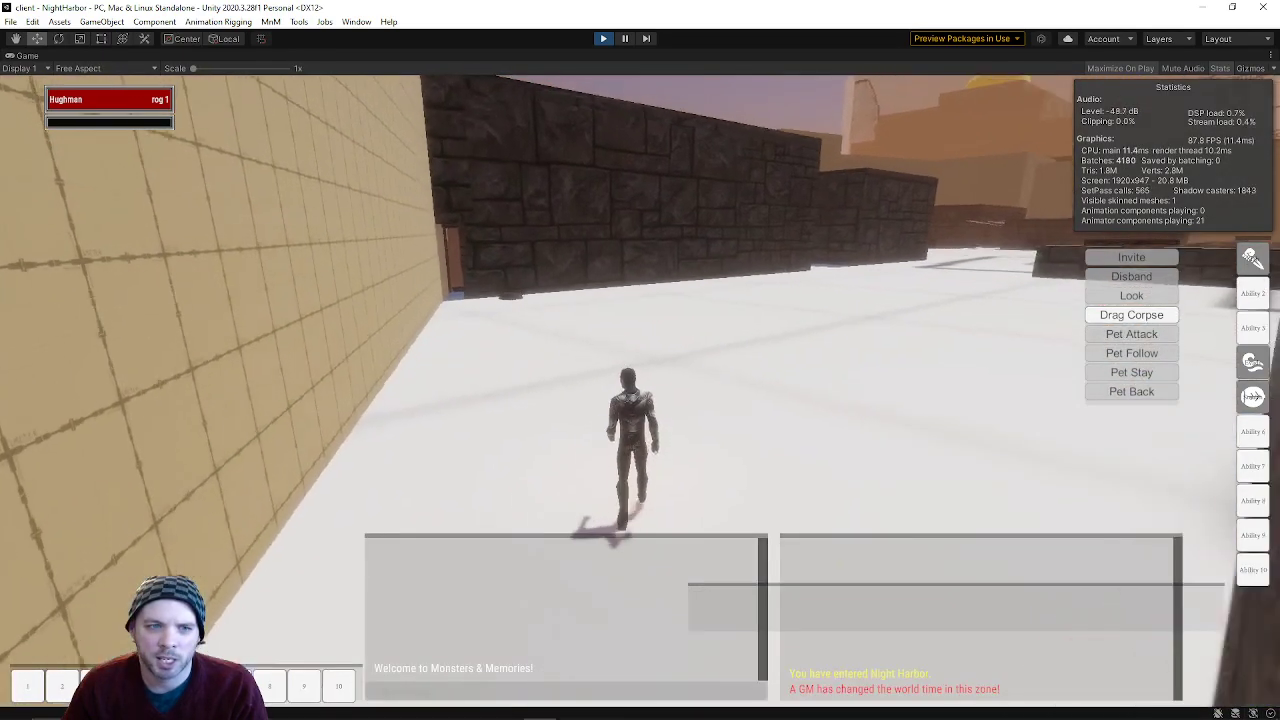
key("w")
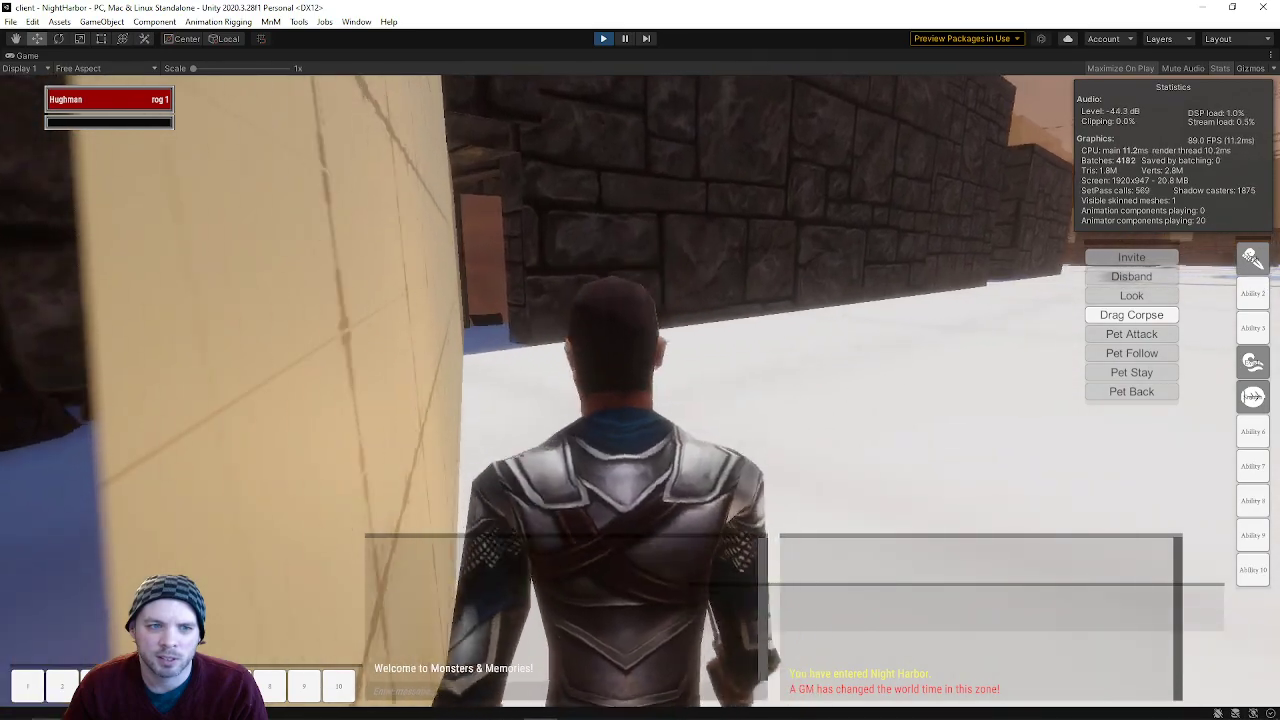
key("w")
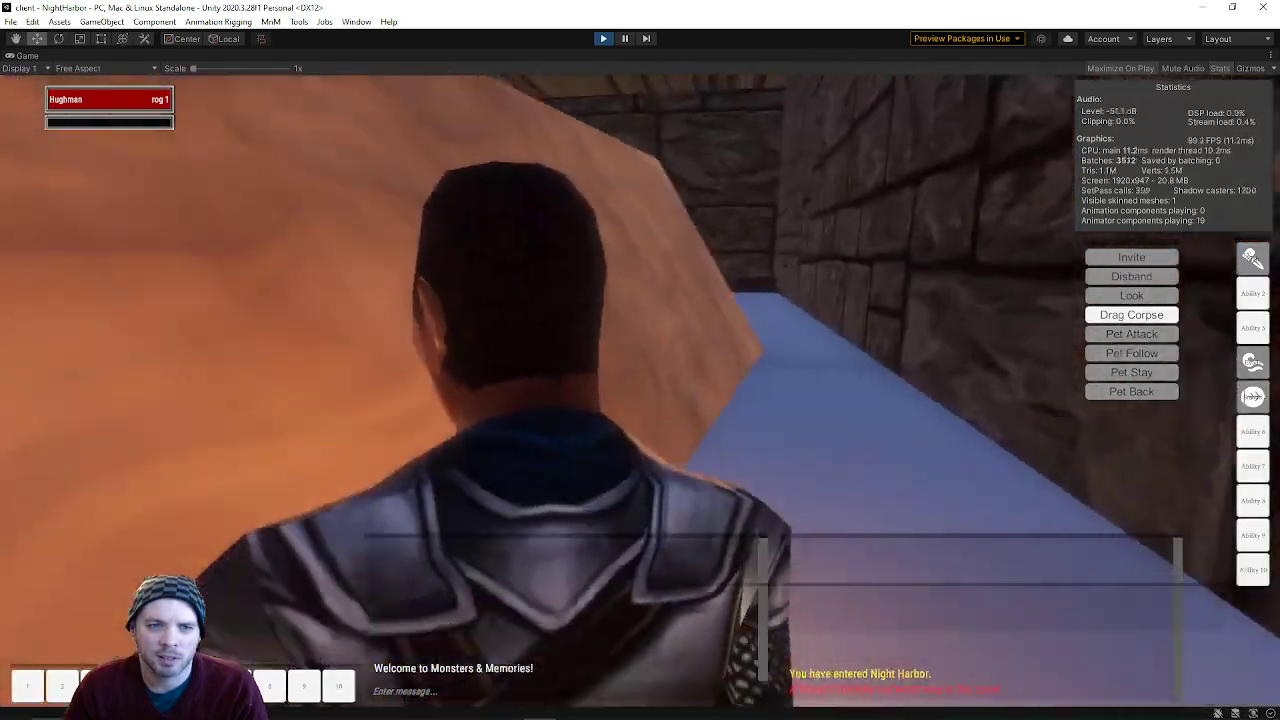
key("w")
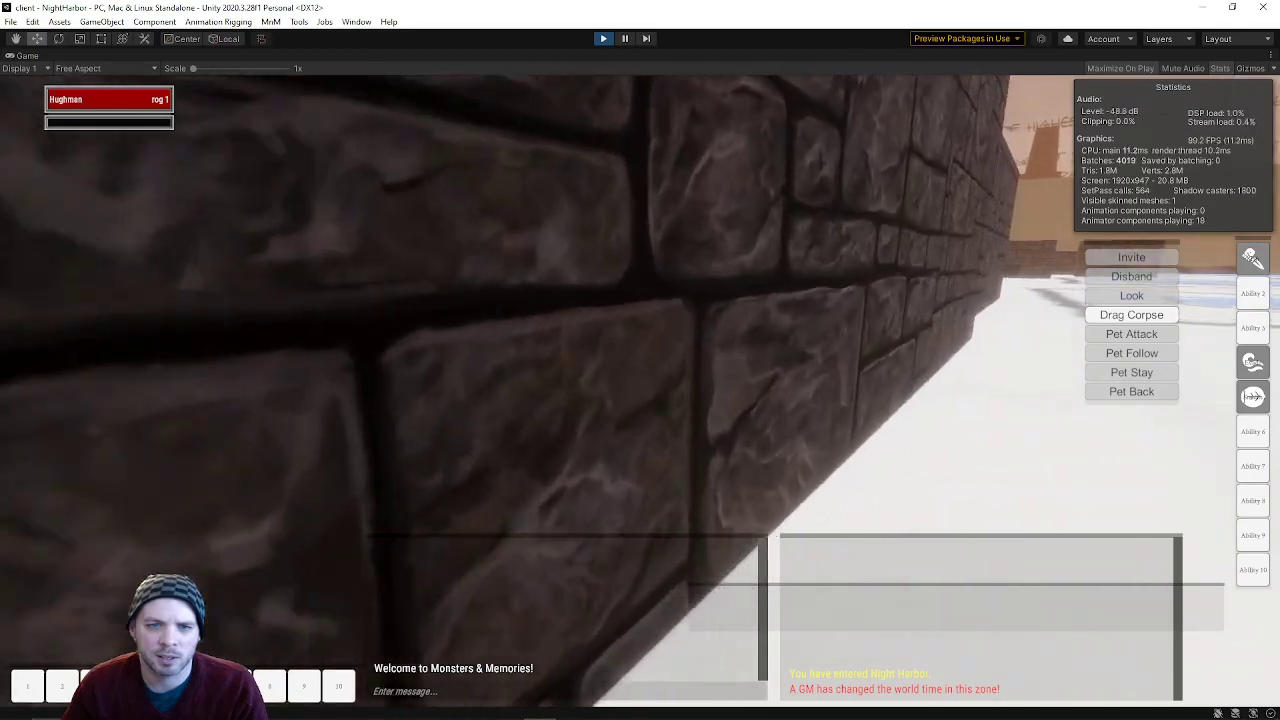
- Run out between the tall stone walls onto the sand and pass the low walls to the corner by the gridded structure
key("w")
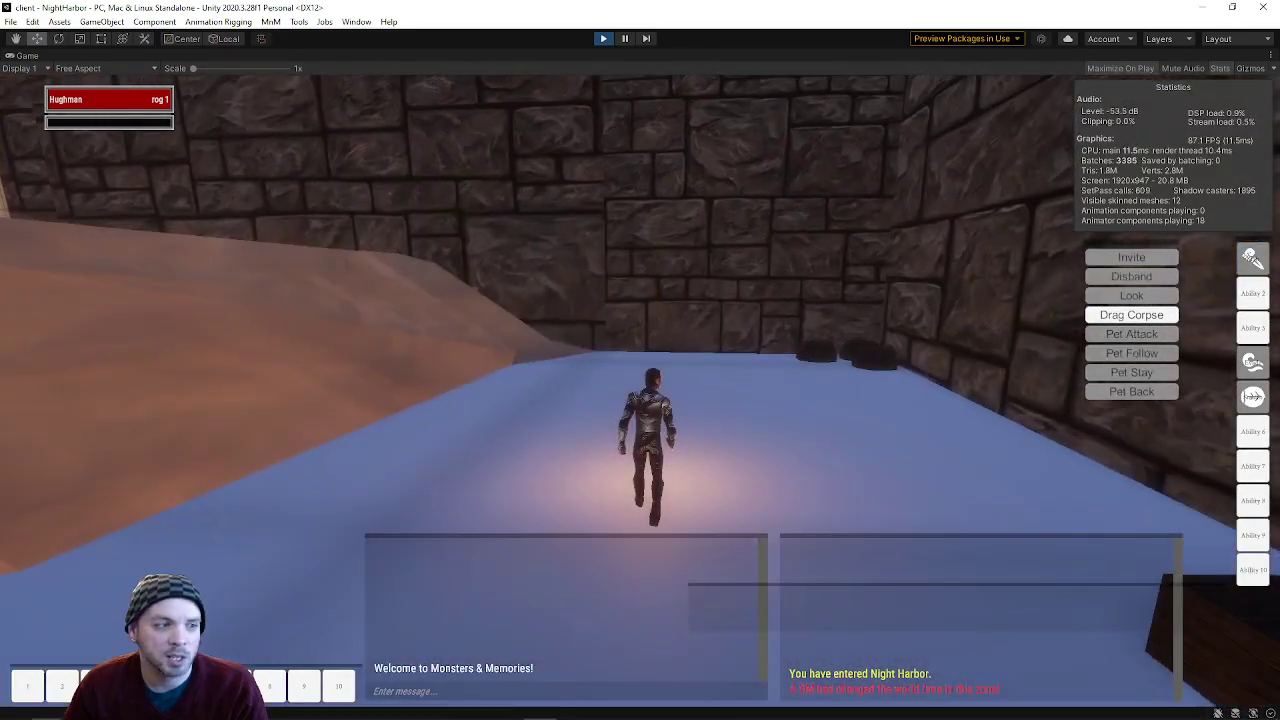
key("w")
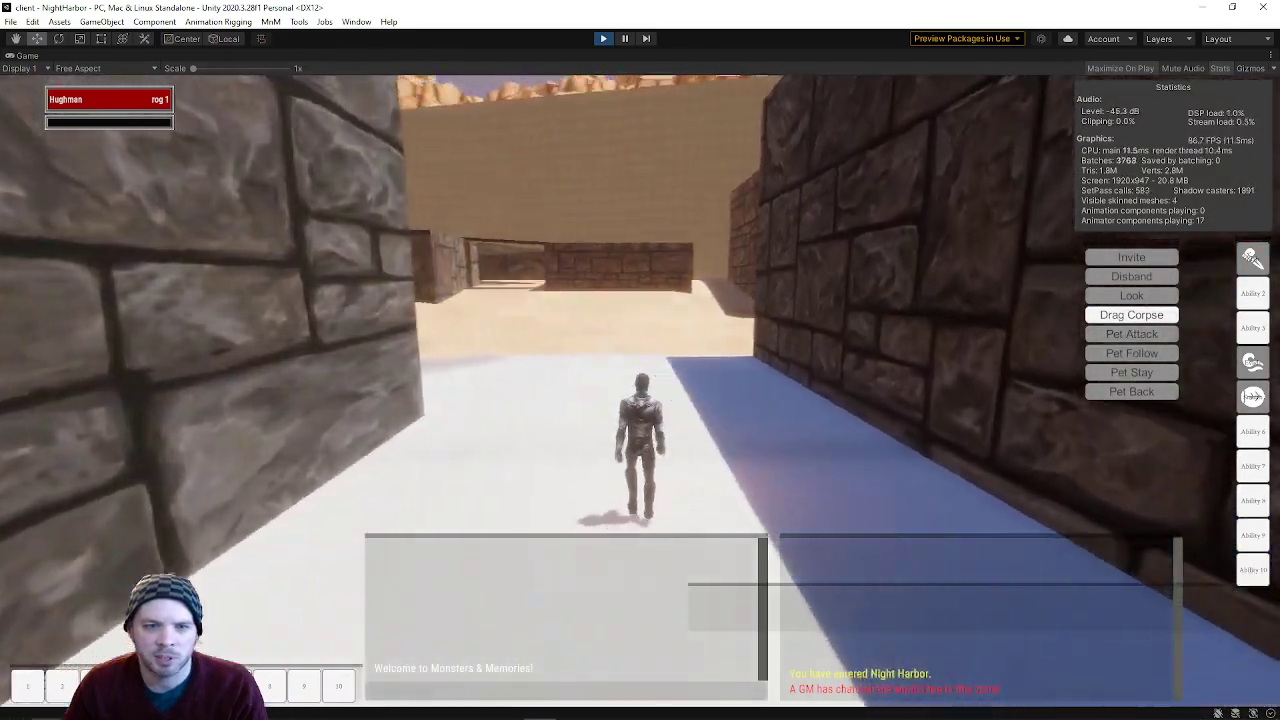
key("w")
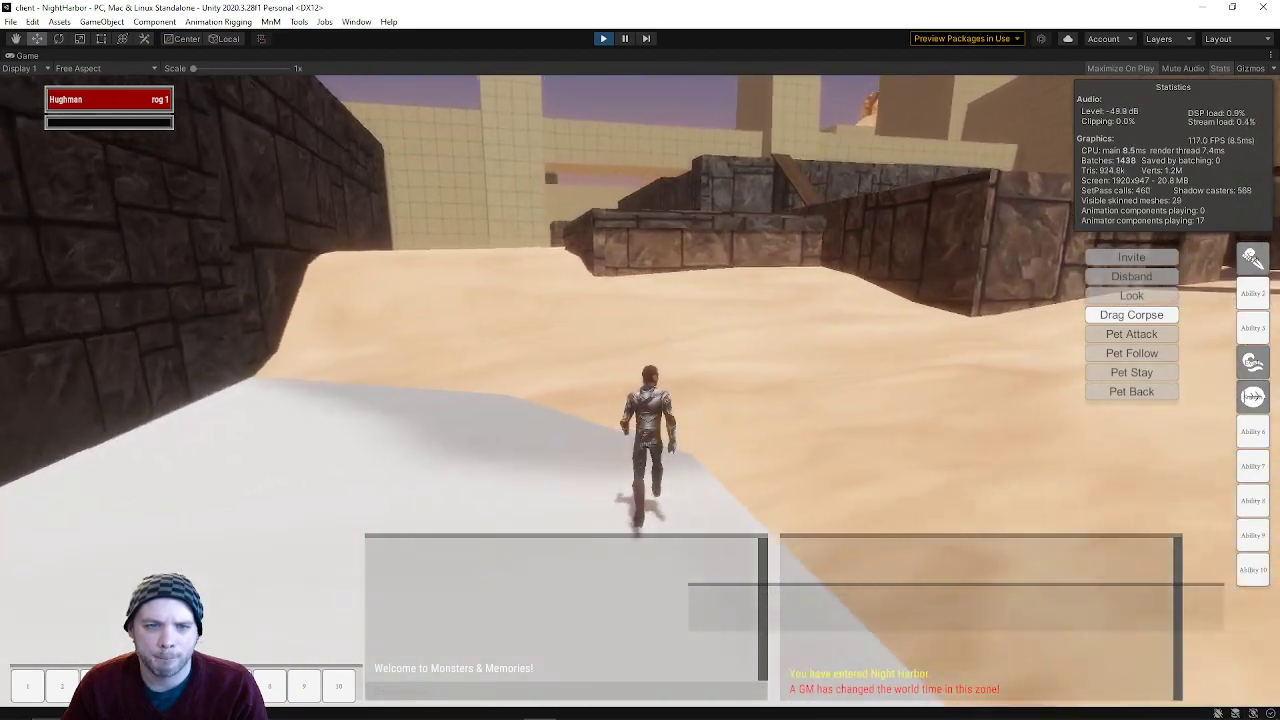
key("w")
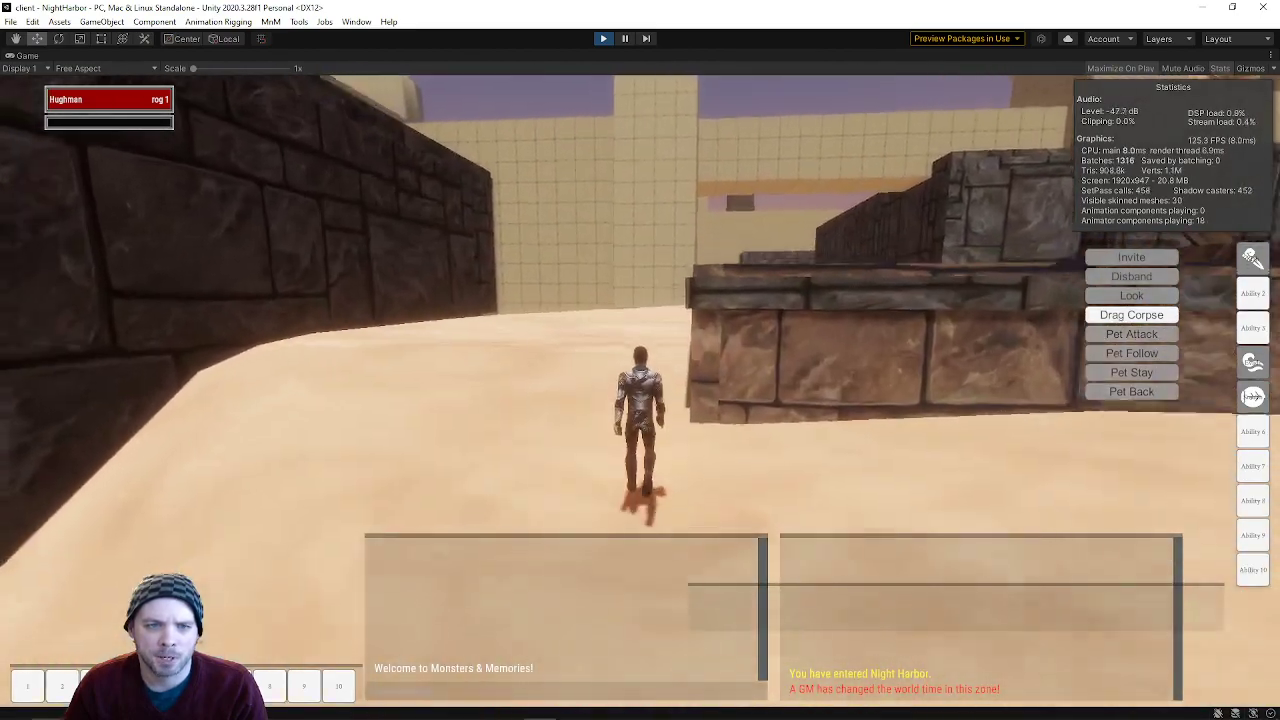
key("w")
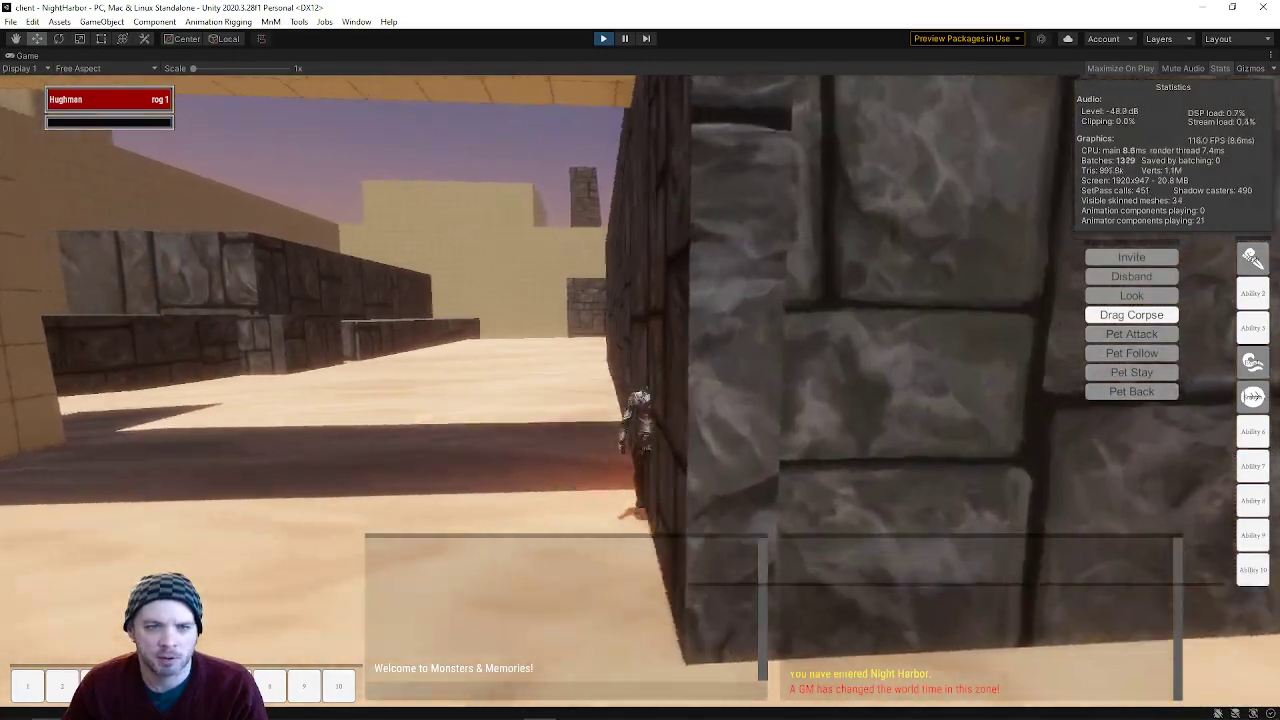
key("w")
key("w")
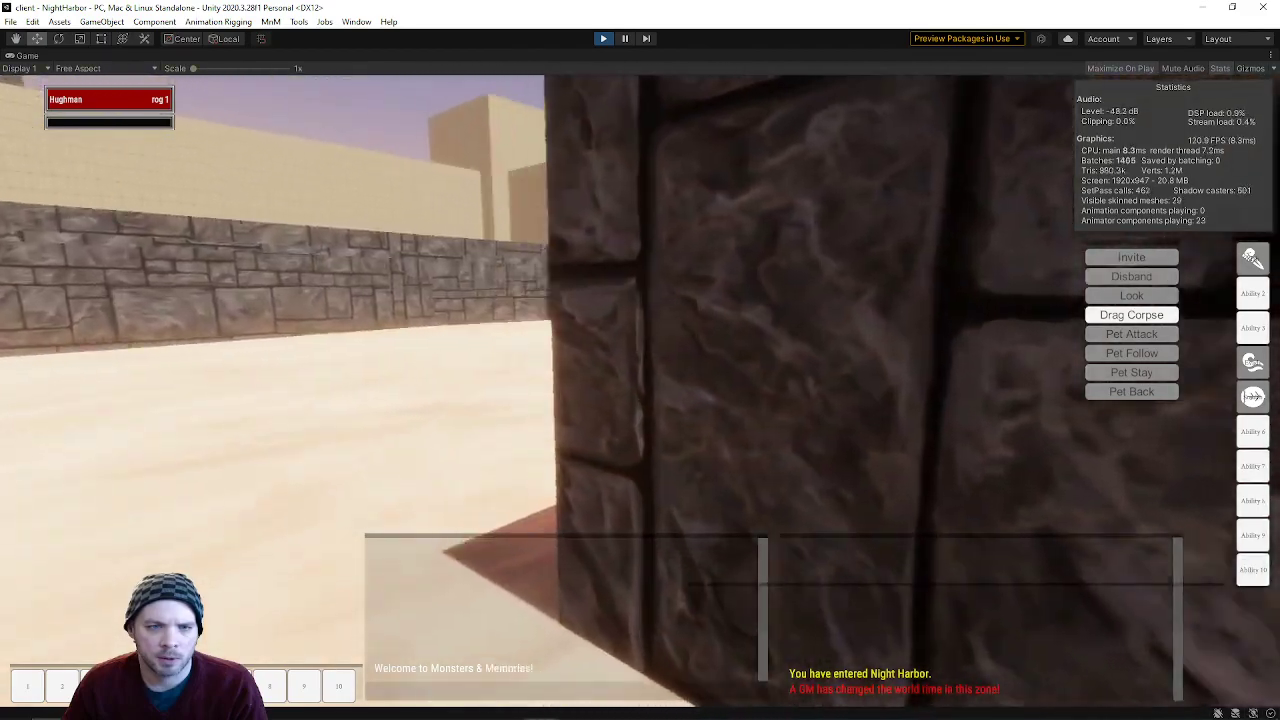
- Inspect the large gridded gateway and its neighbouring towers from the sand courtyard
key("w")
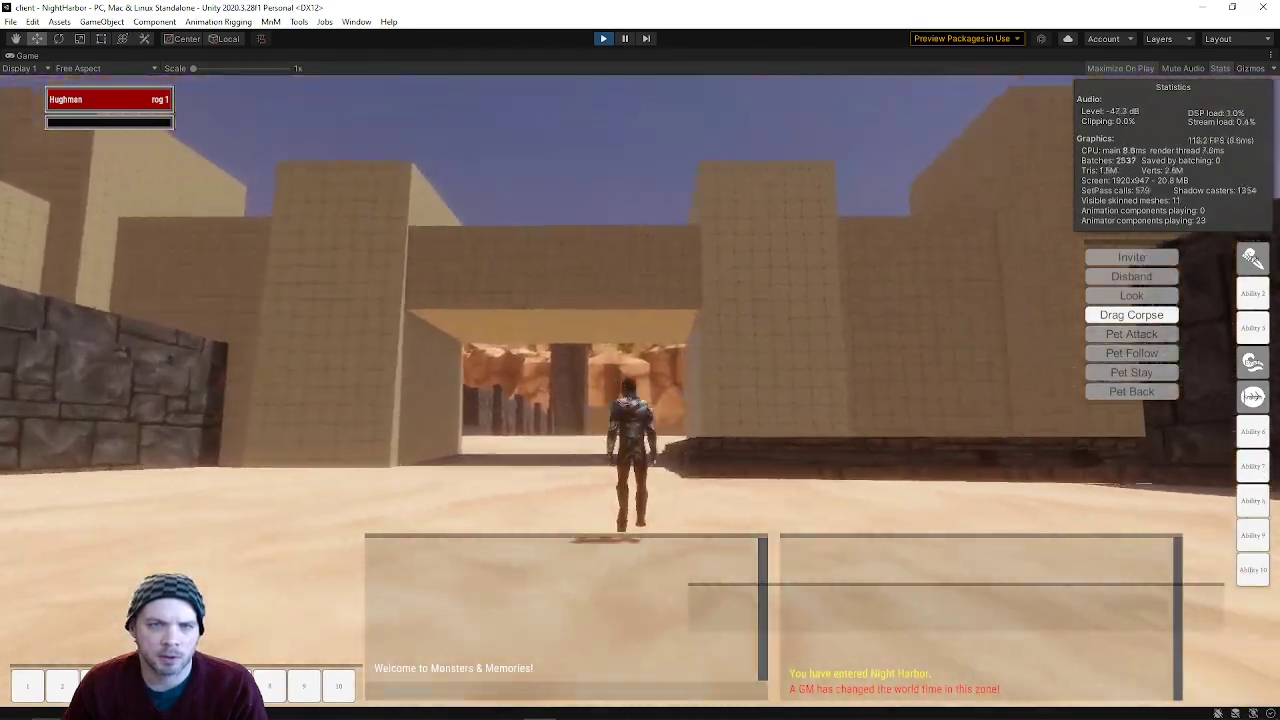
key("w")
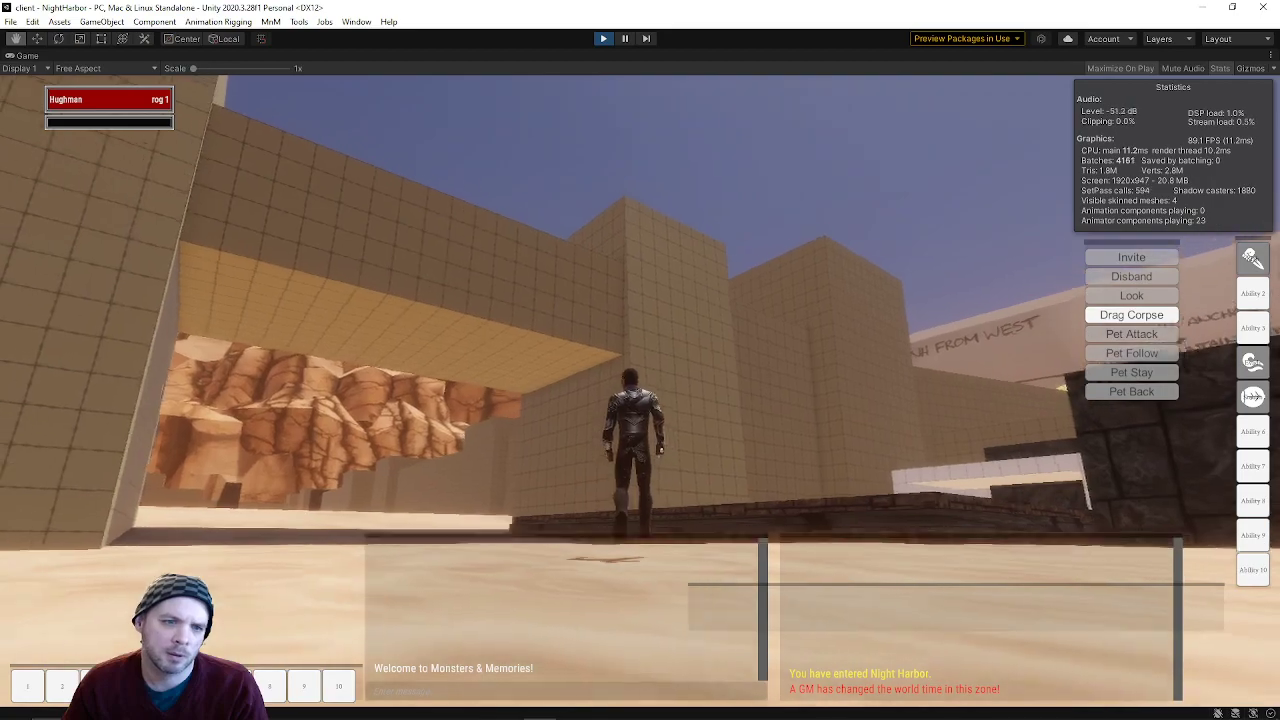
key("w")
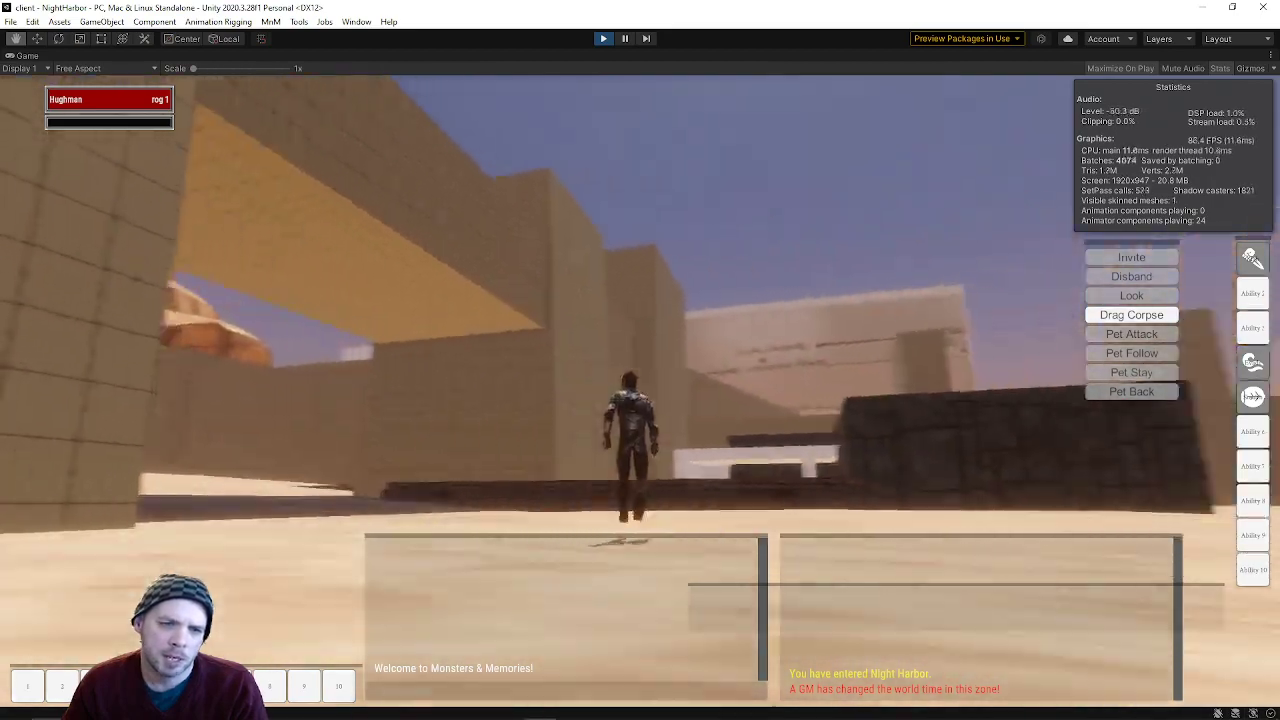
key("w")
key("d")
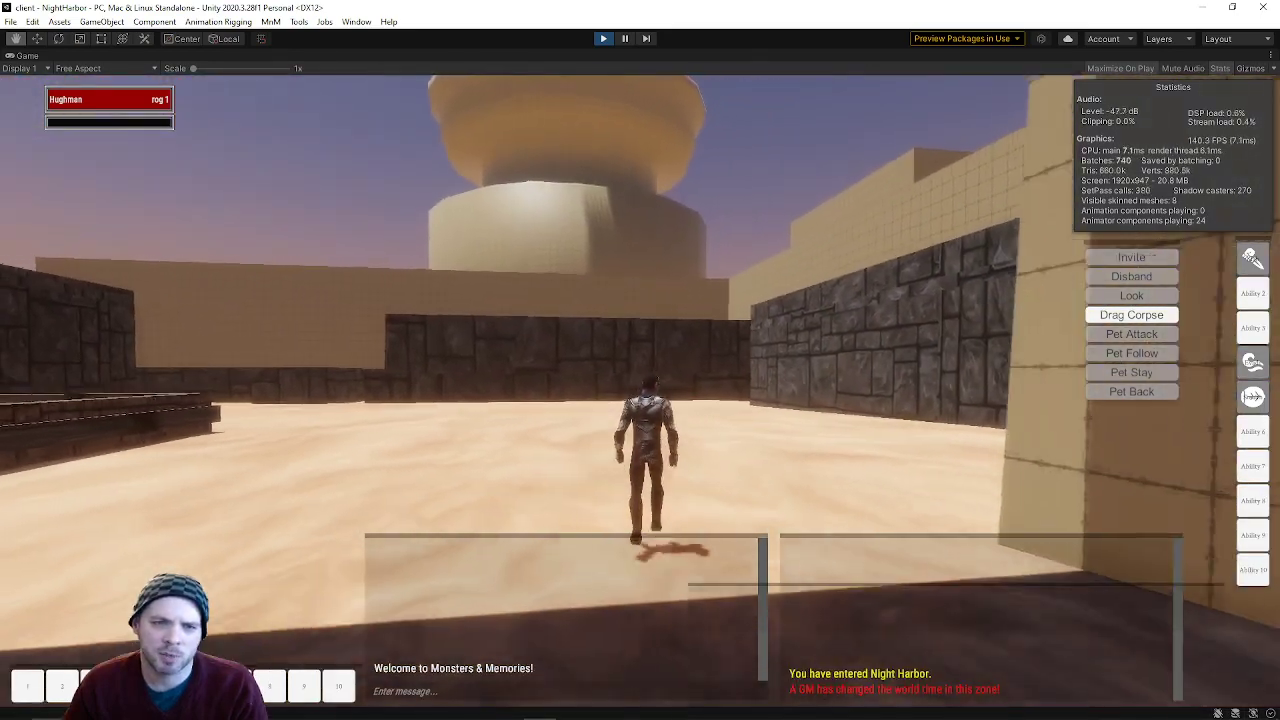
- Round the gridded wall's corner and follow the dark stone walls along the sand
key("w")
key("d")
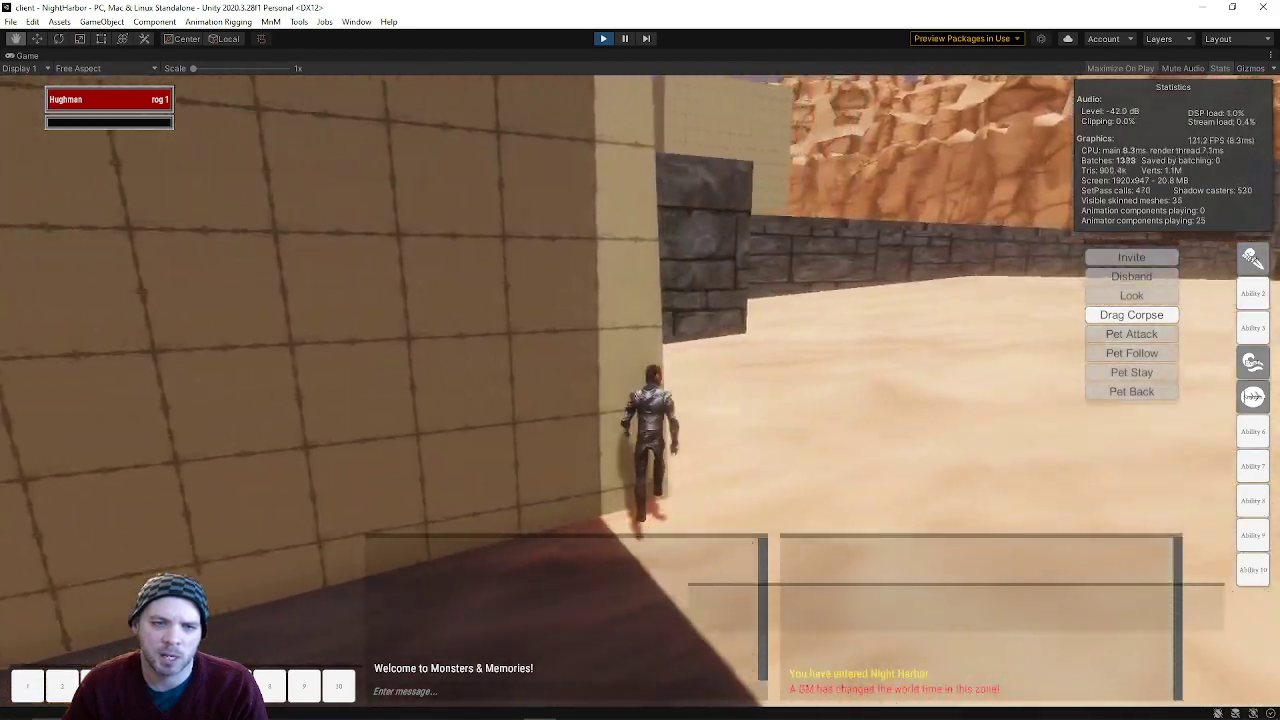
key("w")
key("d")
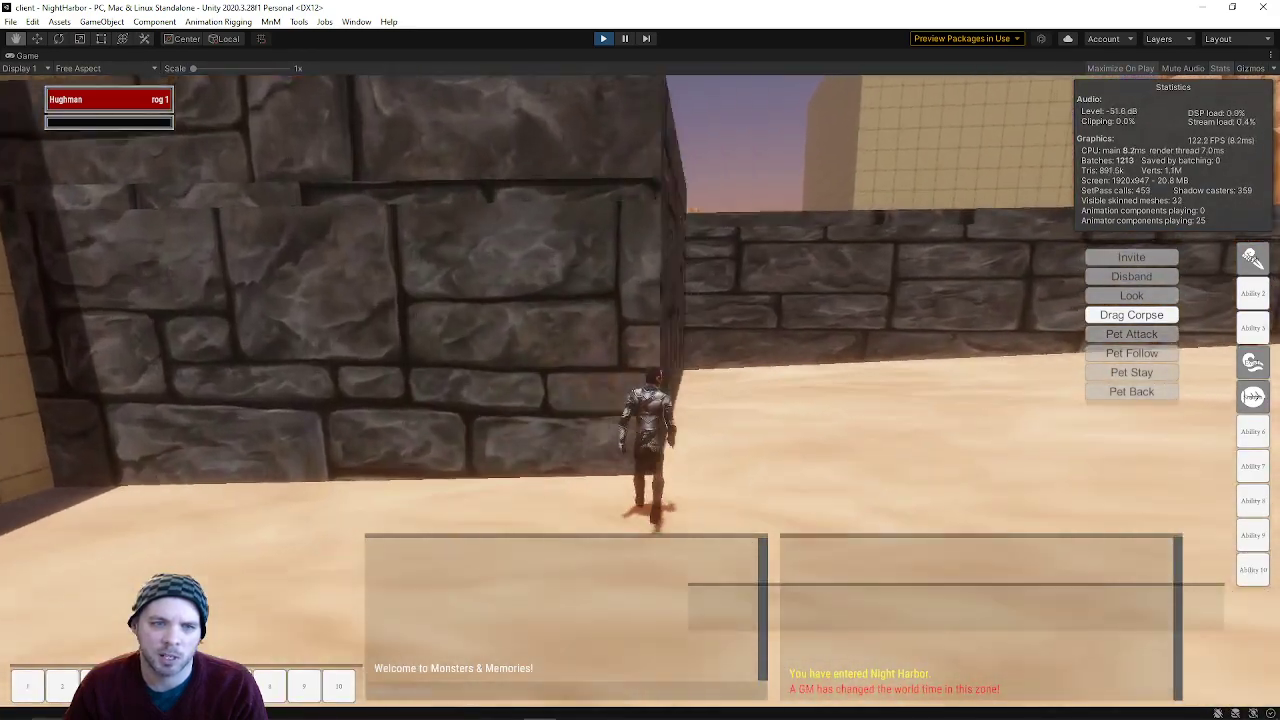
key("w")
key("d")
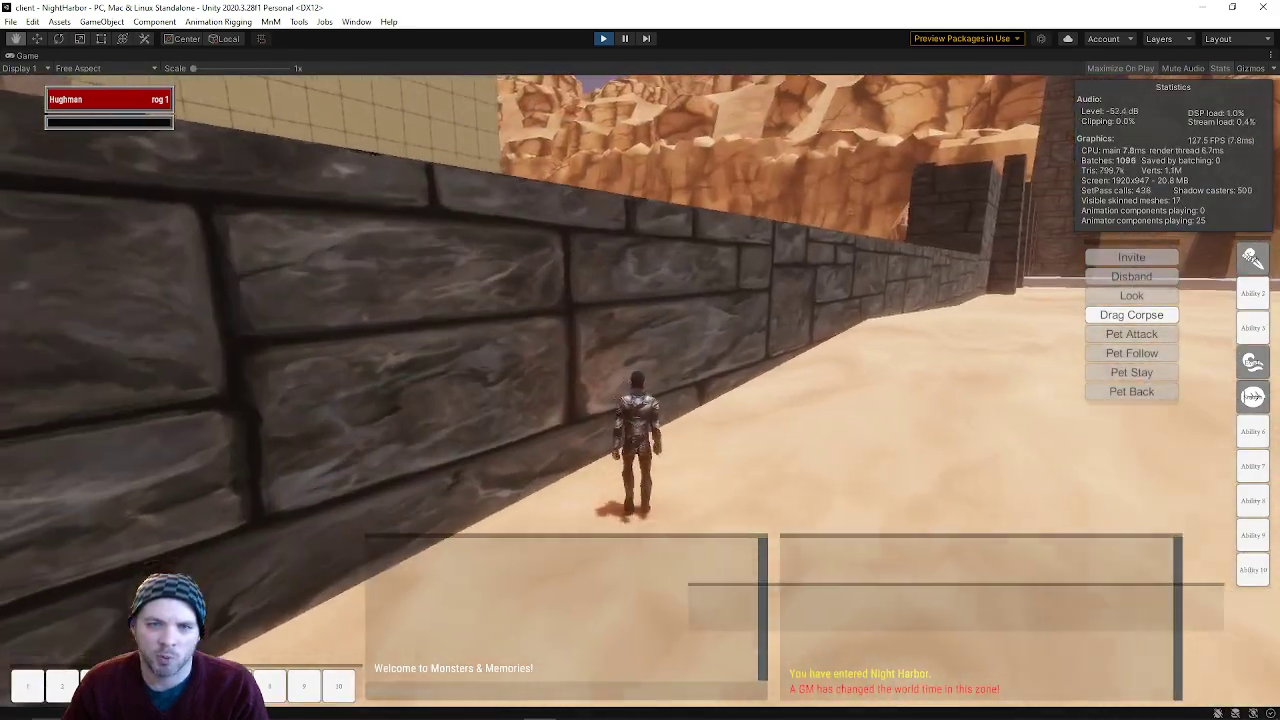
- Check the passage between the gridded block and stone wall, and run across the sand toward the pyramid tent and stone tower
scroll(640, 390, "up", 5)
key("w")
key("d")
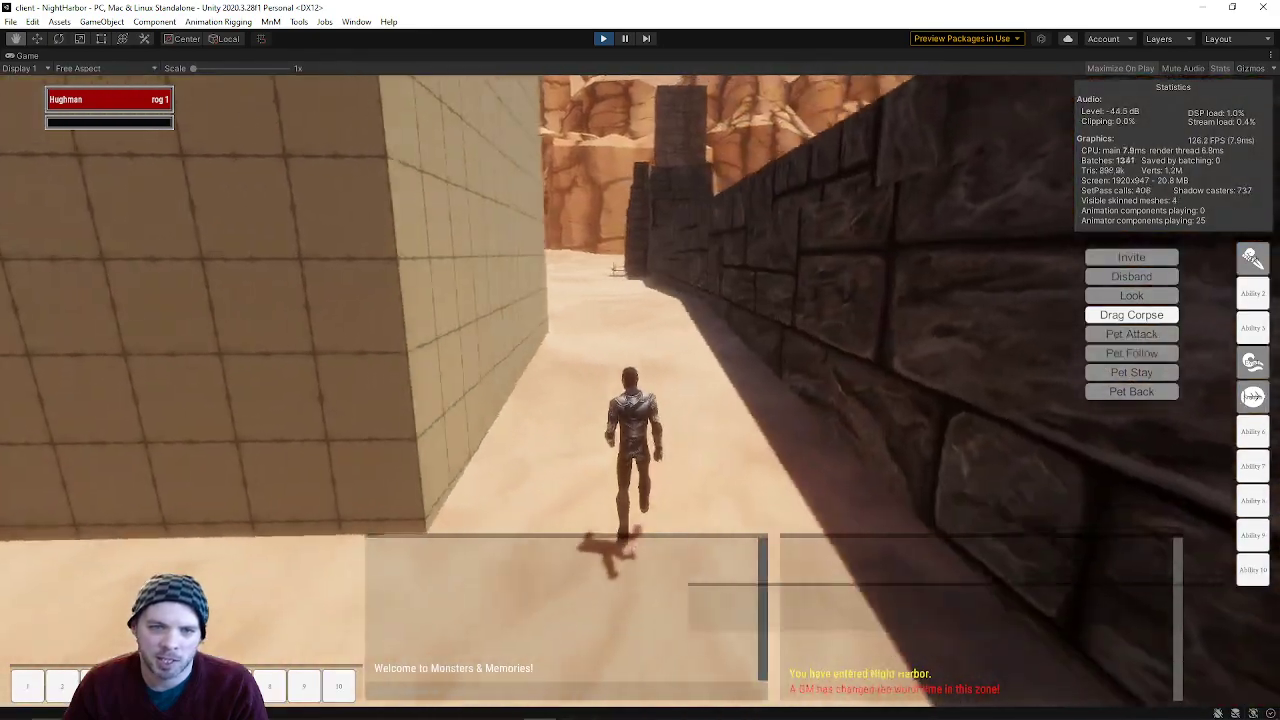
key("w")
key("d")
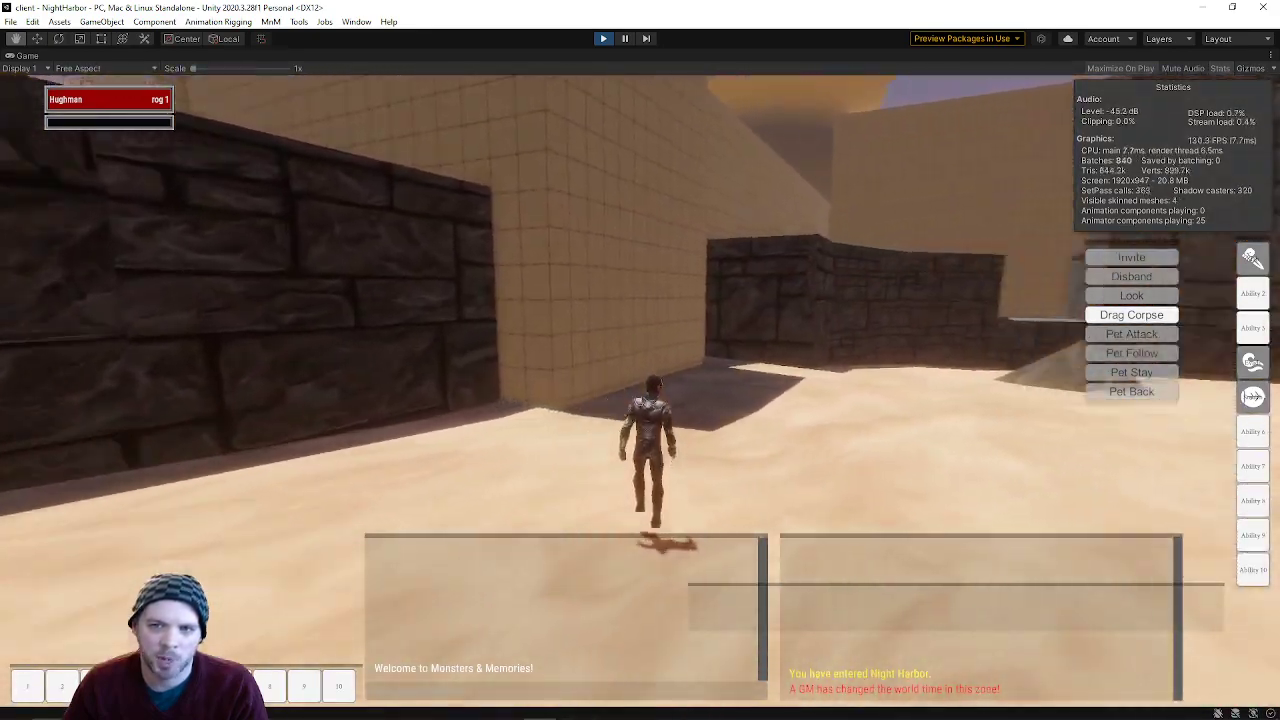
key("w")
key("d")
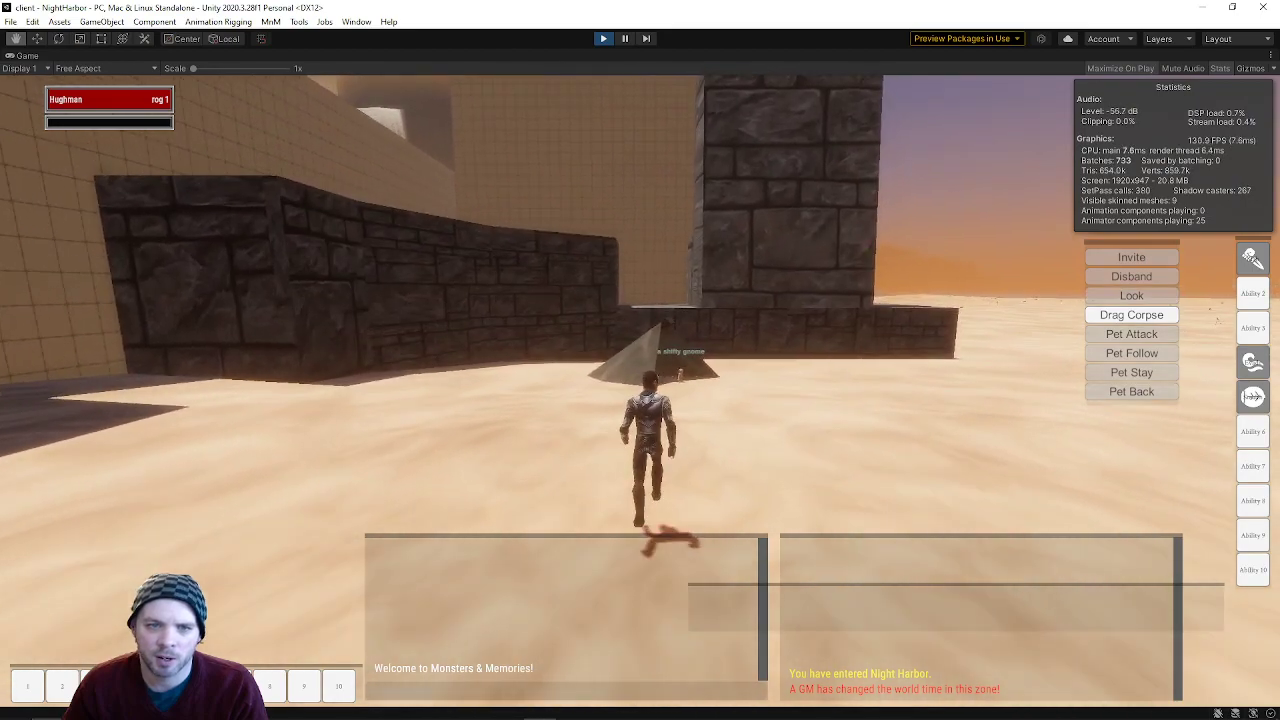
key("w")
key("d")
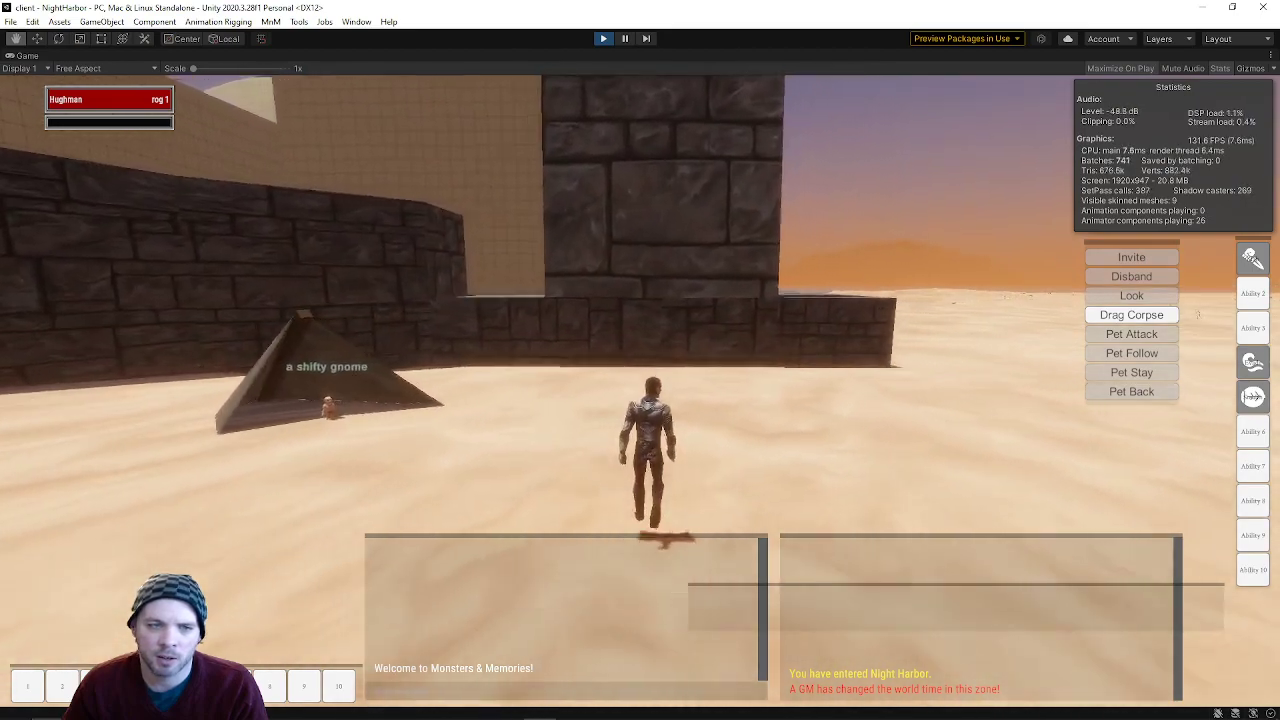
- Turn away from the city walls and survey the open sand in front of the rock cliffs
key("a")
key("a")
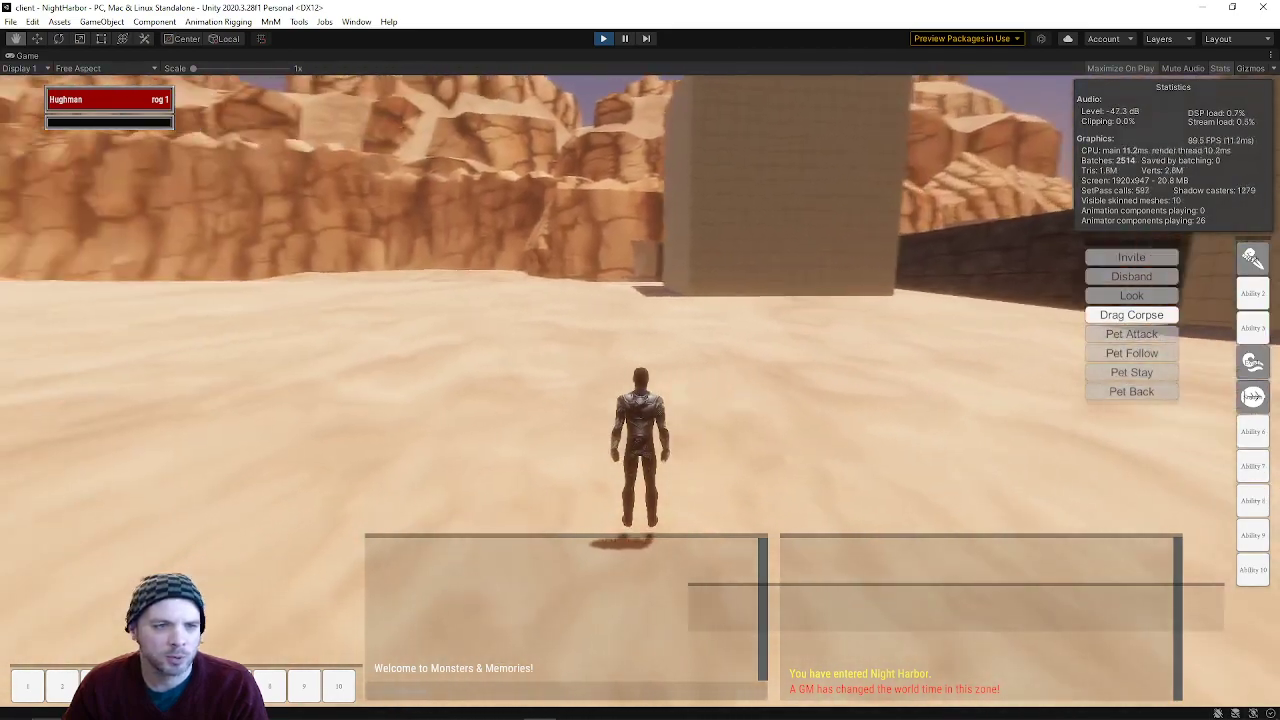
key("a")
key("w")
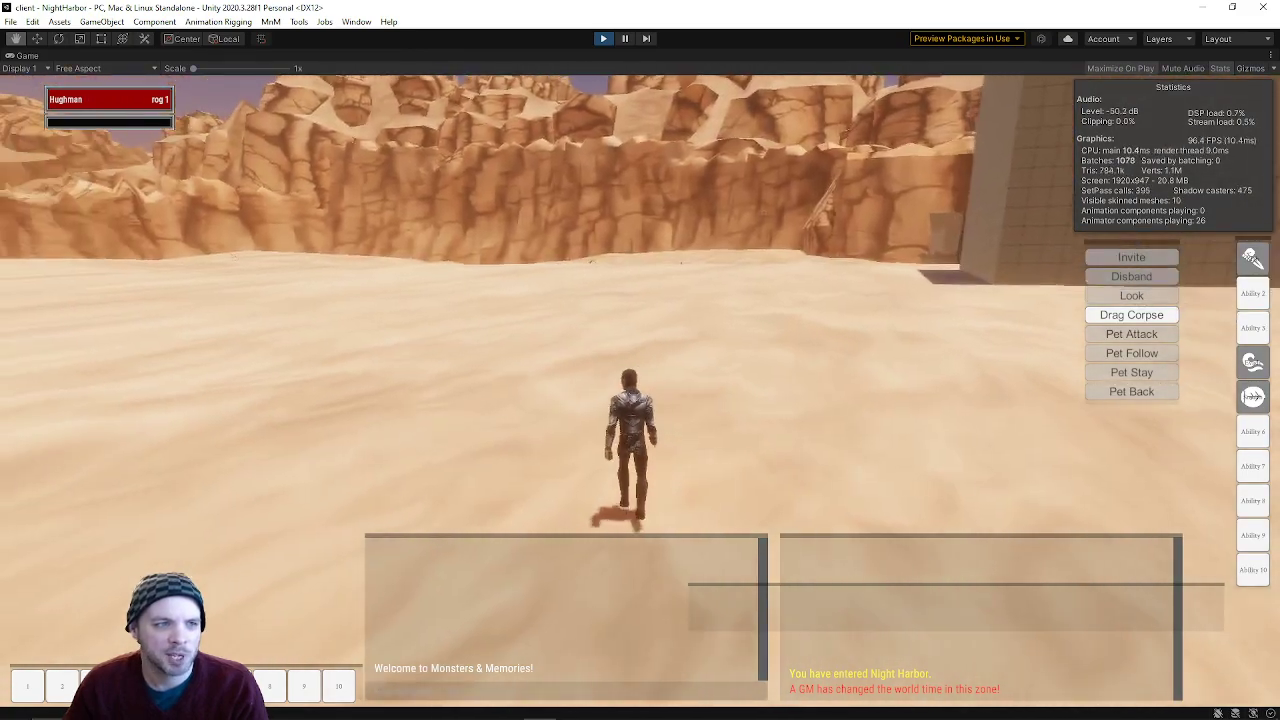
key("a")
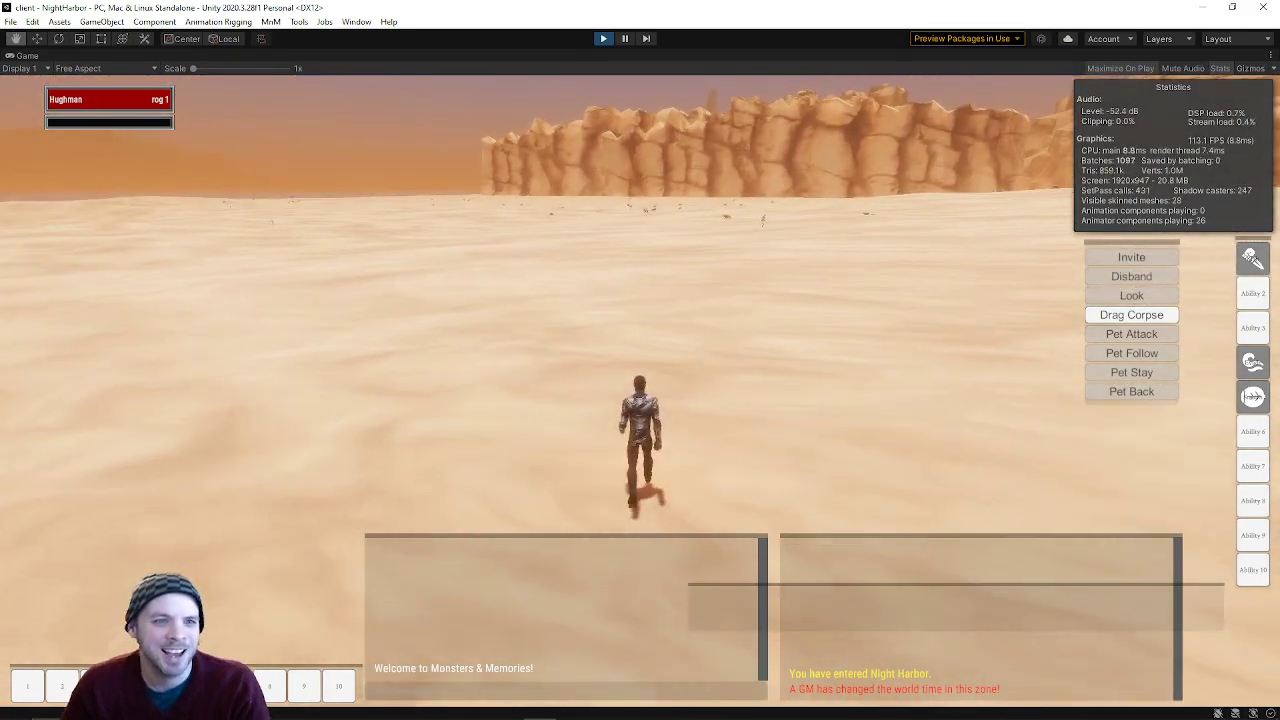
key("w")
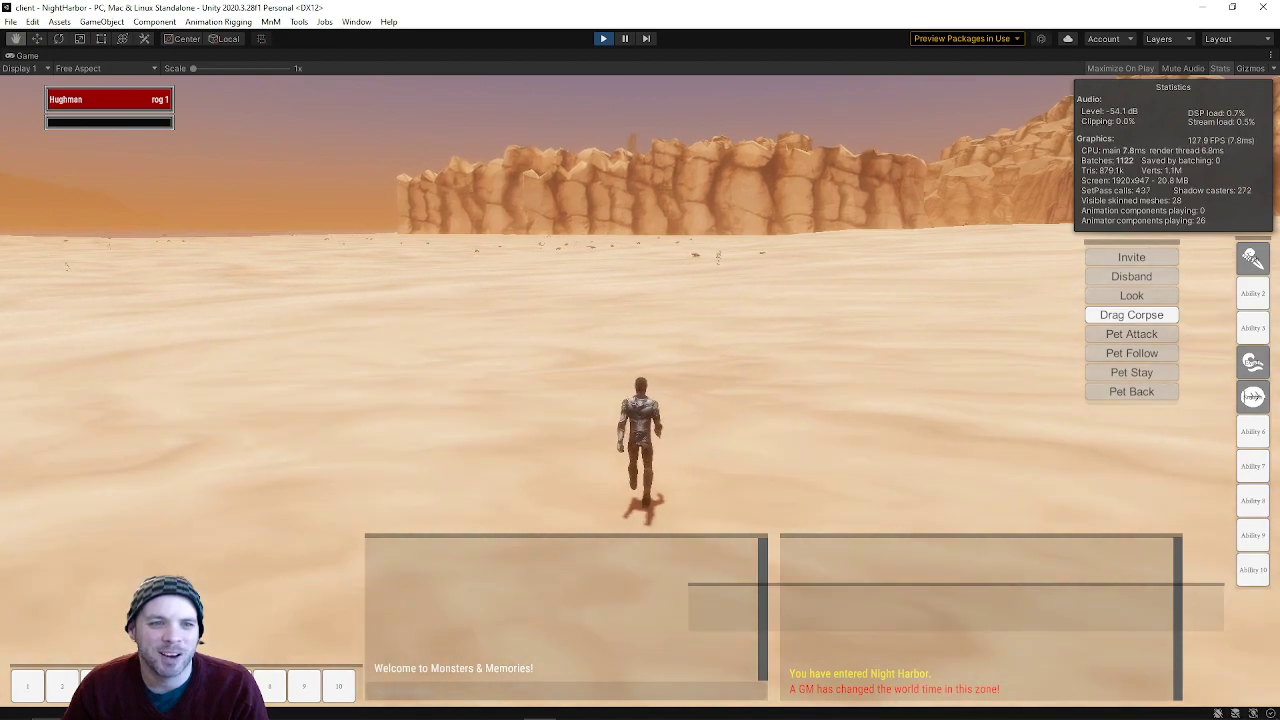
- Run across the open desert, comparing the distant cliffs with the gridded blocks and stone walls at the city's edge
key("d")
key("w")
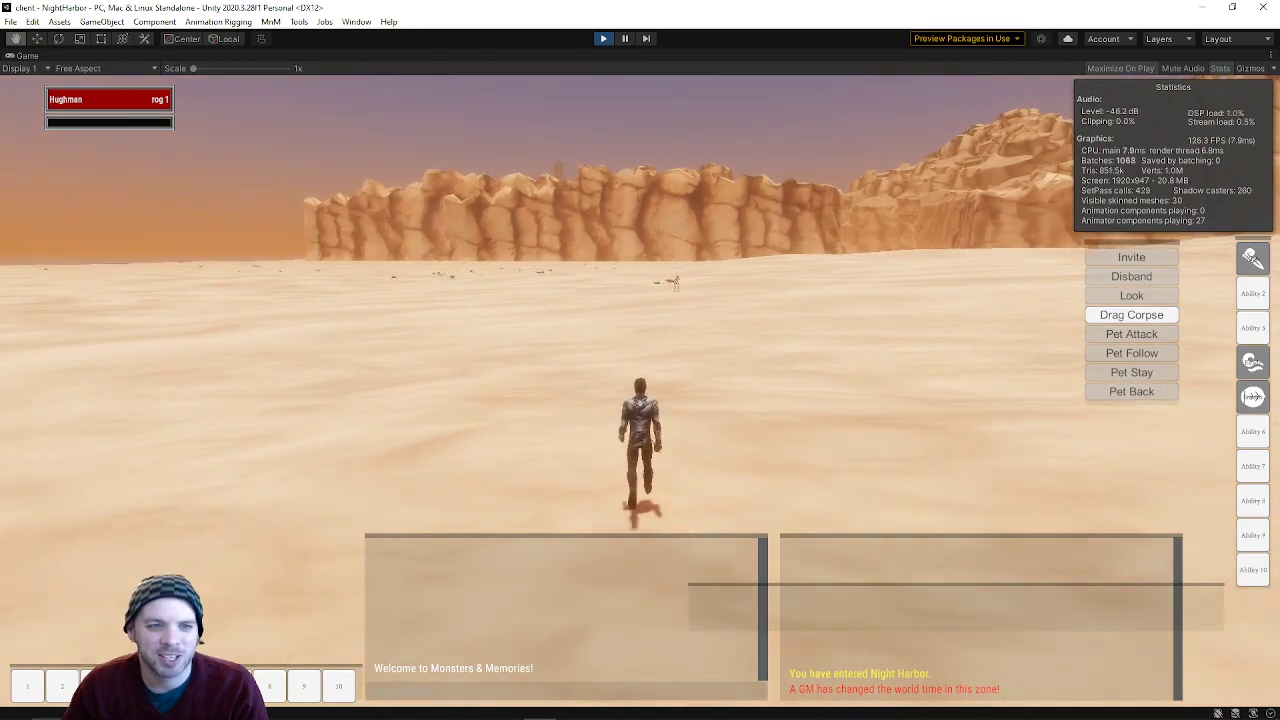
key("a")
key("w")
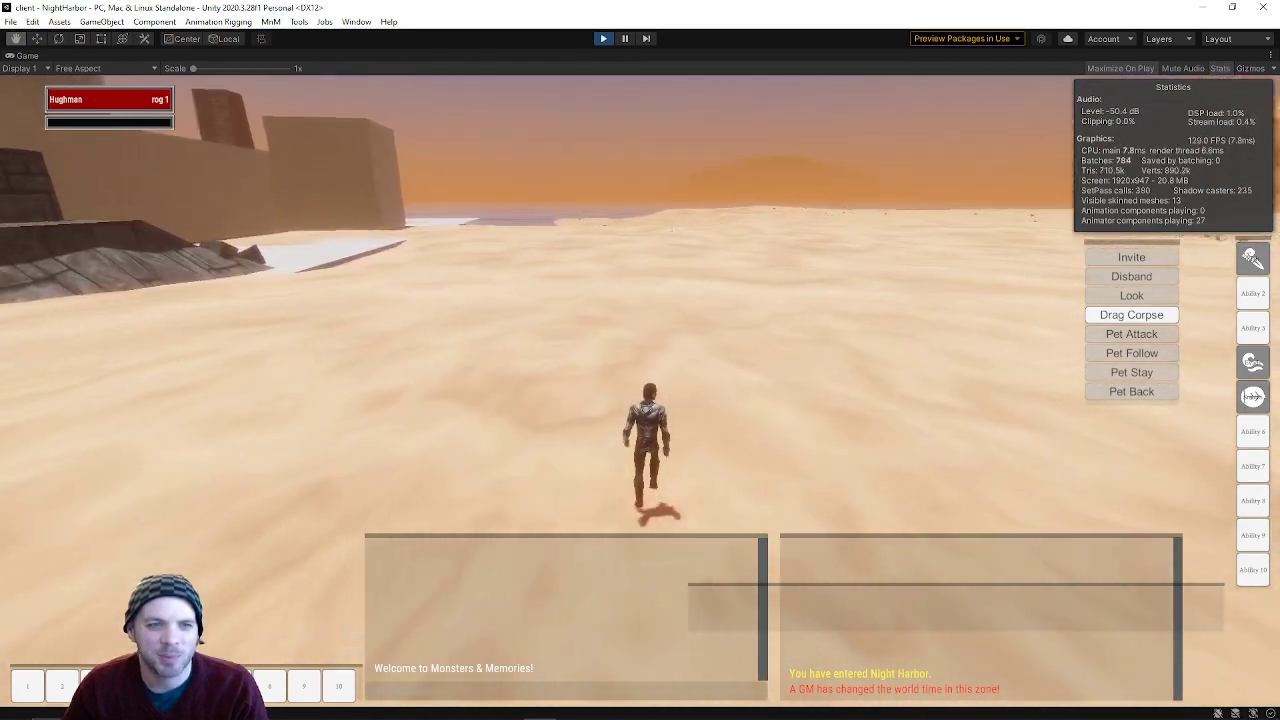
key("a")
key("w")
key("a")
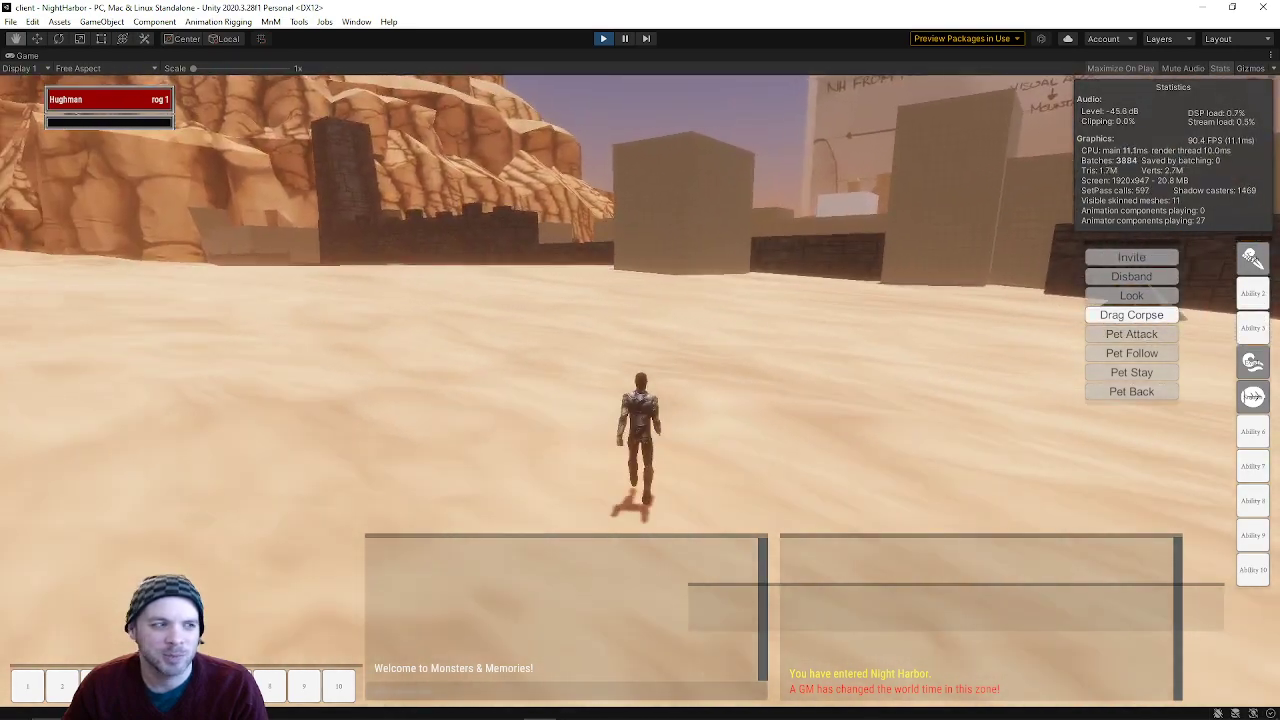
- Run across the sand while turning away from the gridded blocks and dark stone walls to face the desert cliffs
key("a")
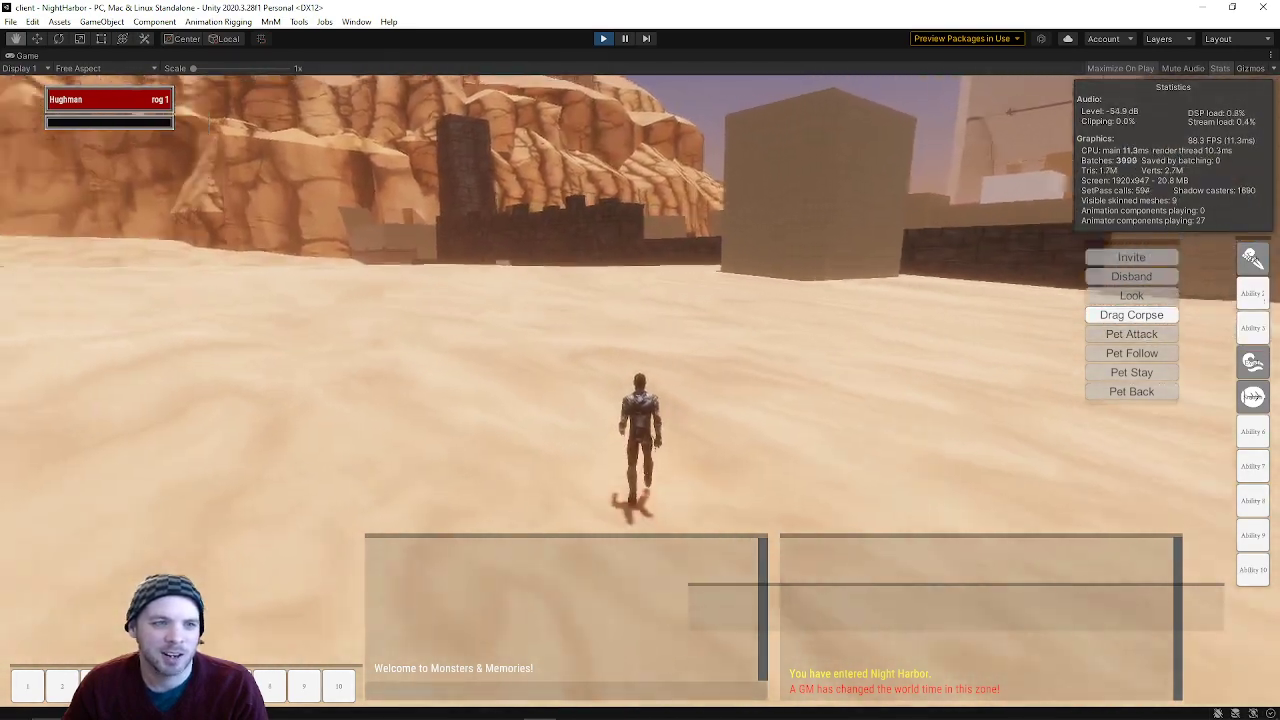
key("w")
key("w")
key("a")
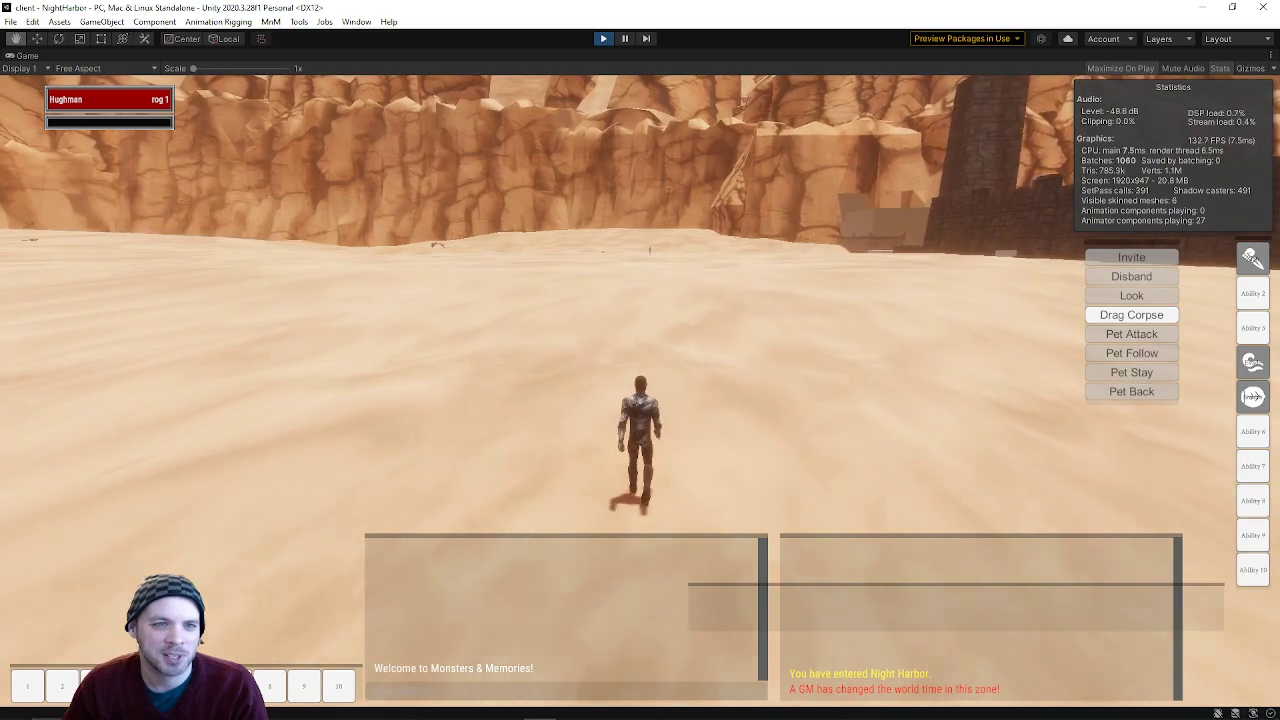
key("w")
key("a")
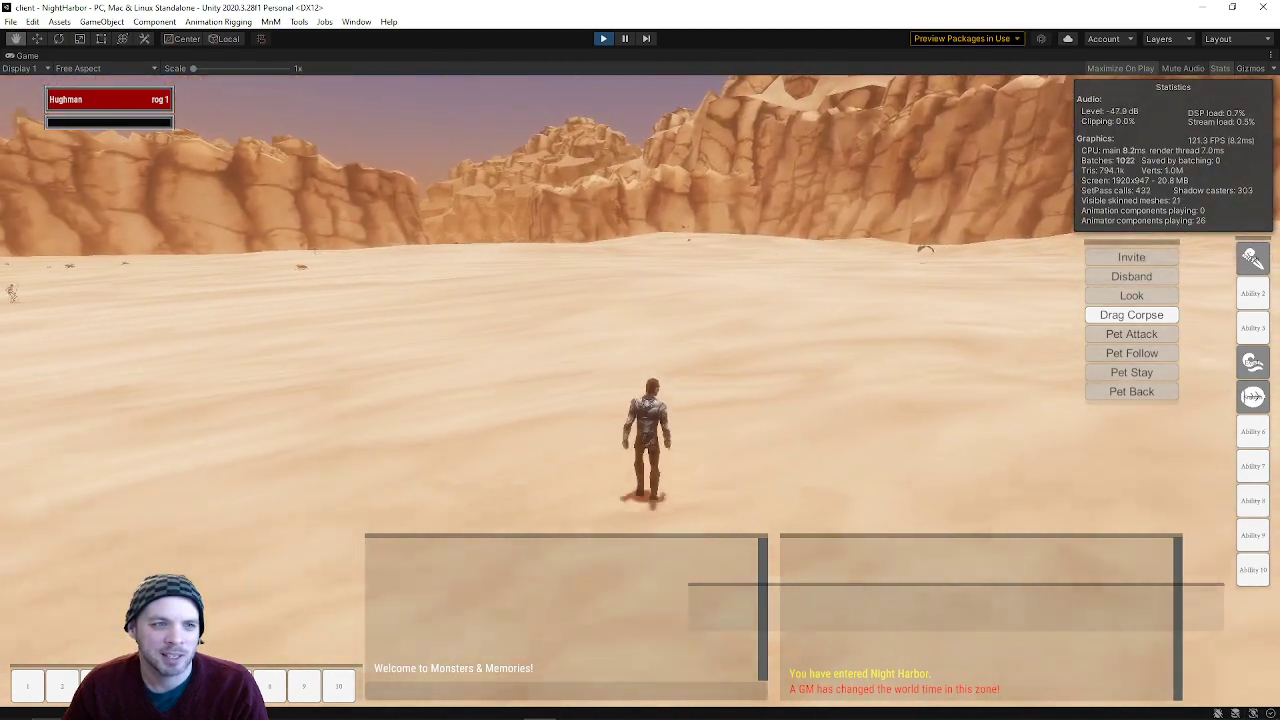
- Cross the open desert toward the rock cliffs to judge the distance and emptiness of the terrain
key("w")
key("a")
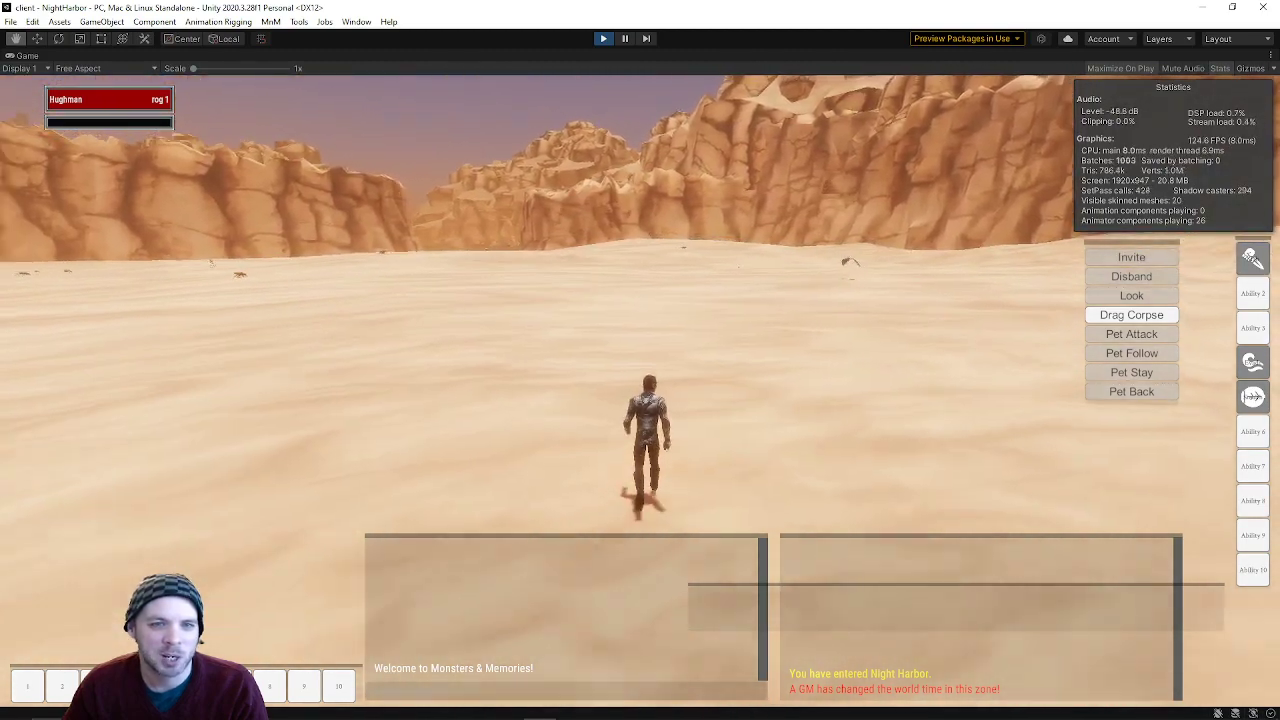
key("w")
key("a")
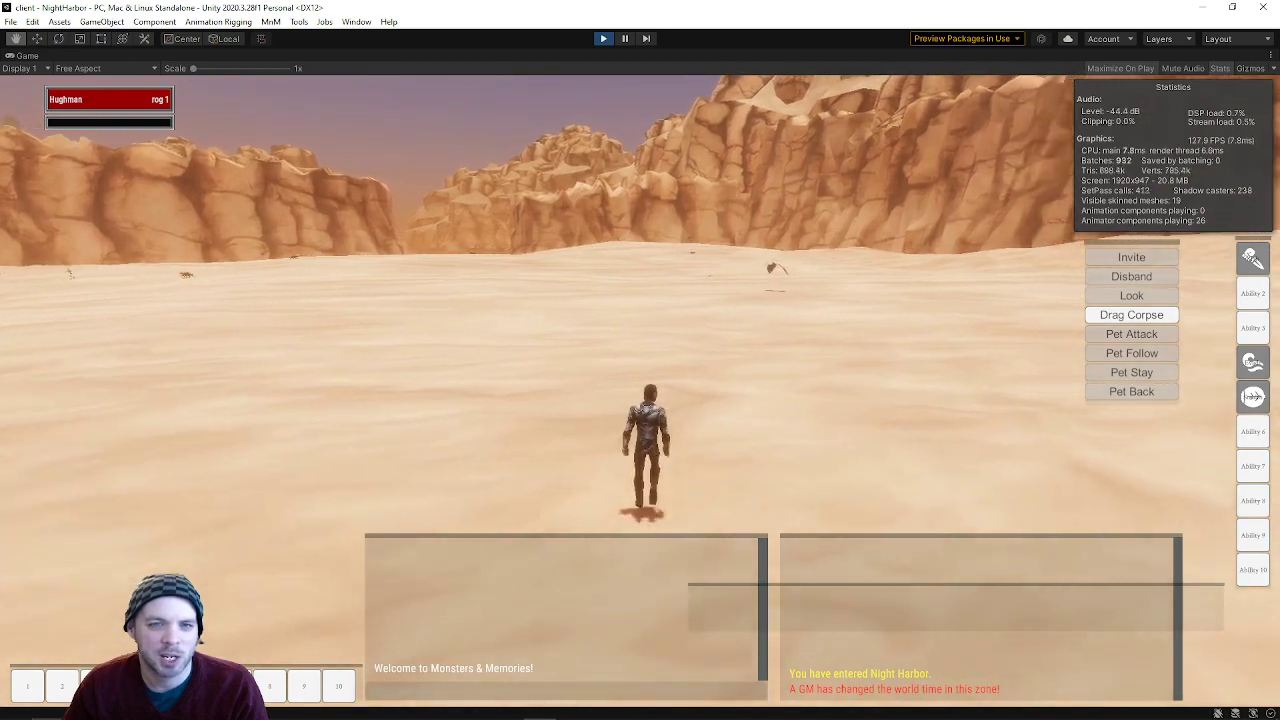
key("w")
key("a")
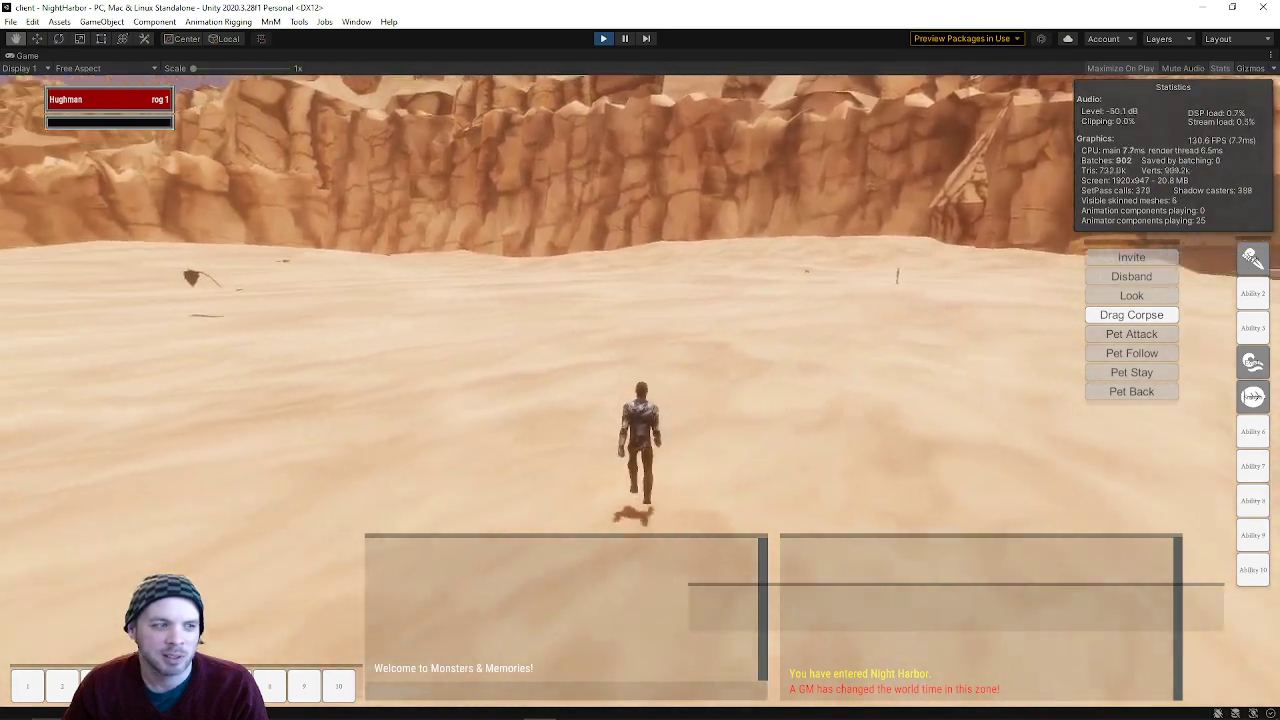
key("w")
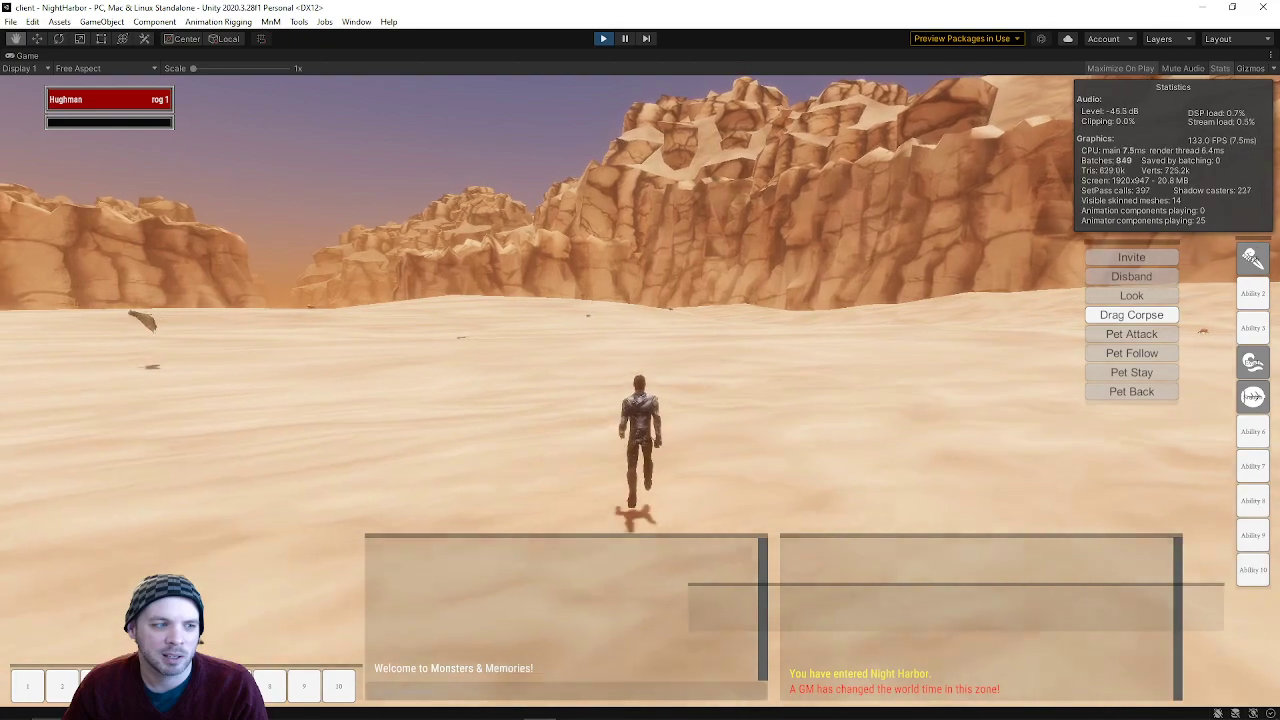
key("w")
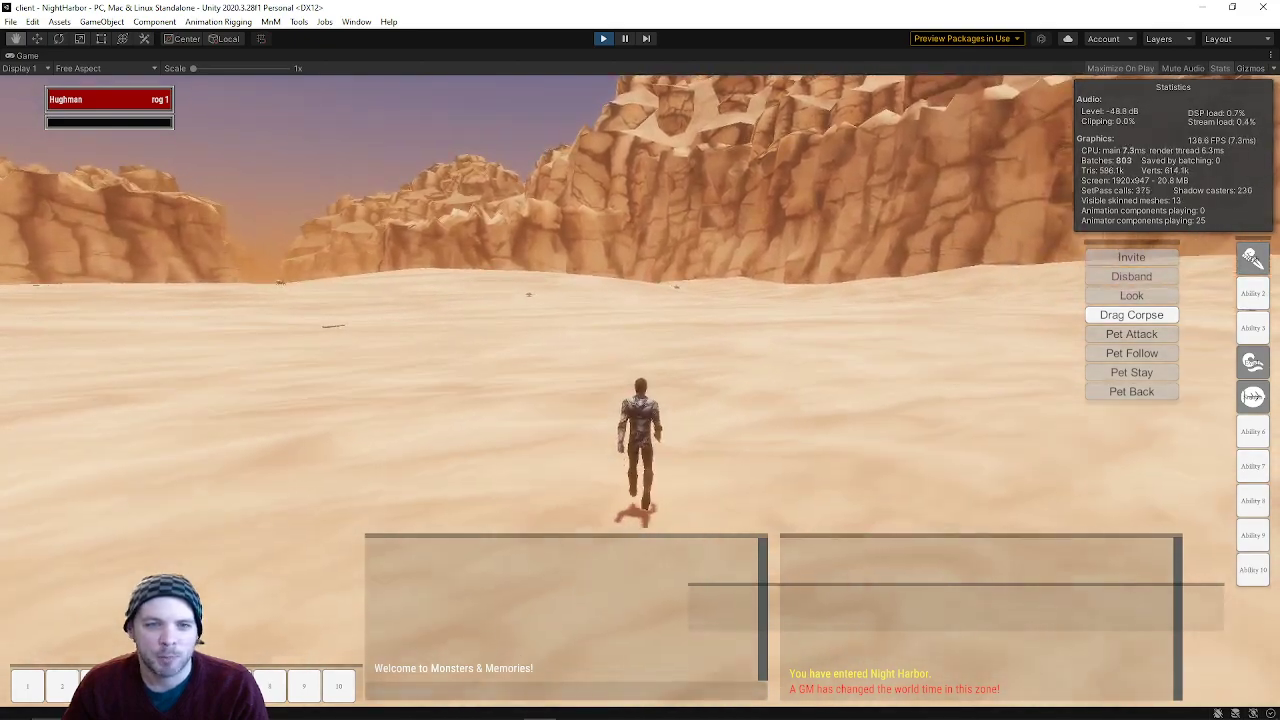
key("w")
key("w")
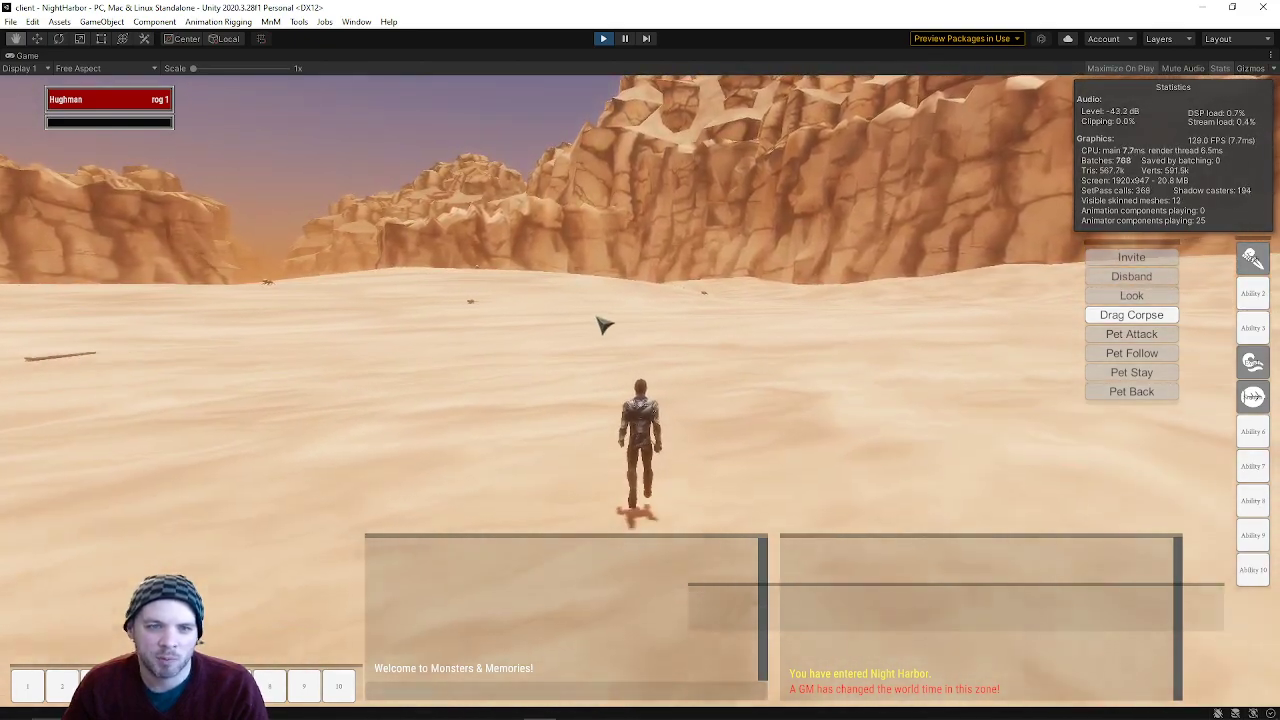
key("w")
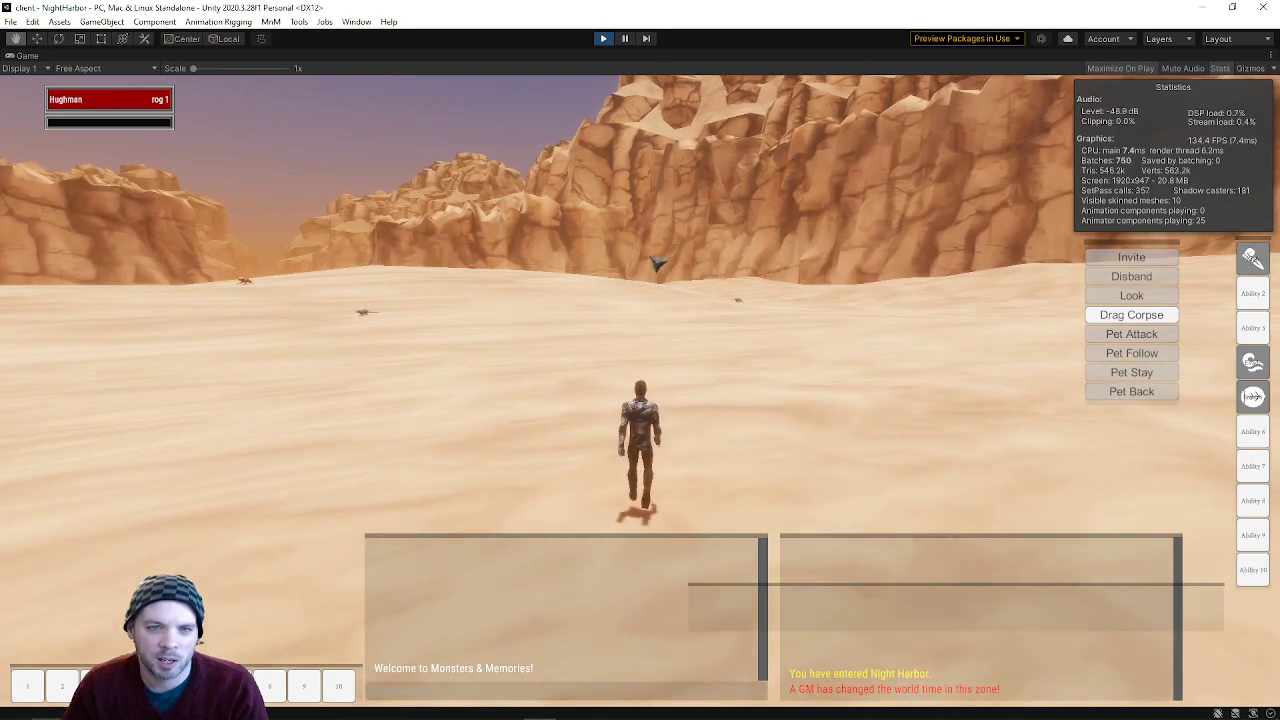
- Swing the view around from the desert to the city and inspect its arched stone wall and tower from outside
right_click_drag(726, 266, 430, 266)
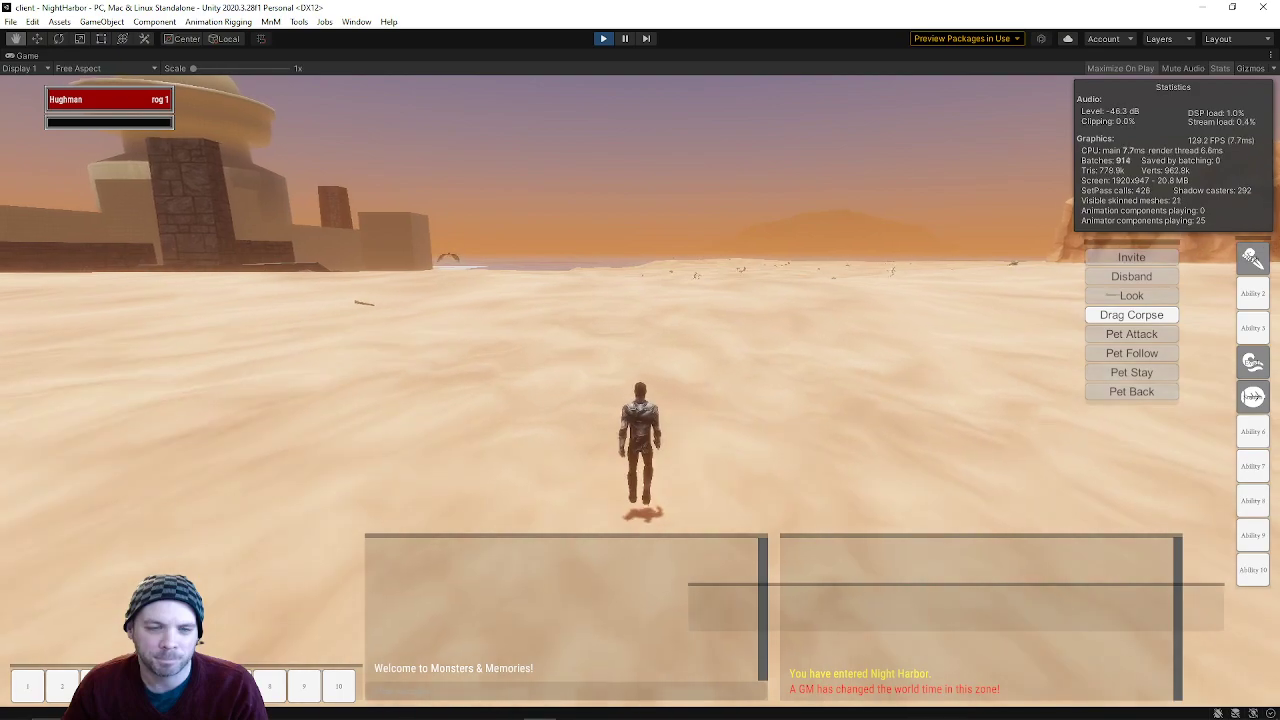
right_click_drag(430, 266, 172, 282)
key("w")
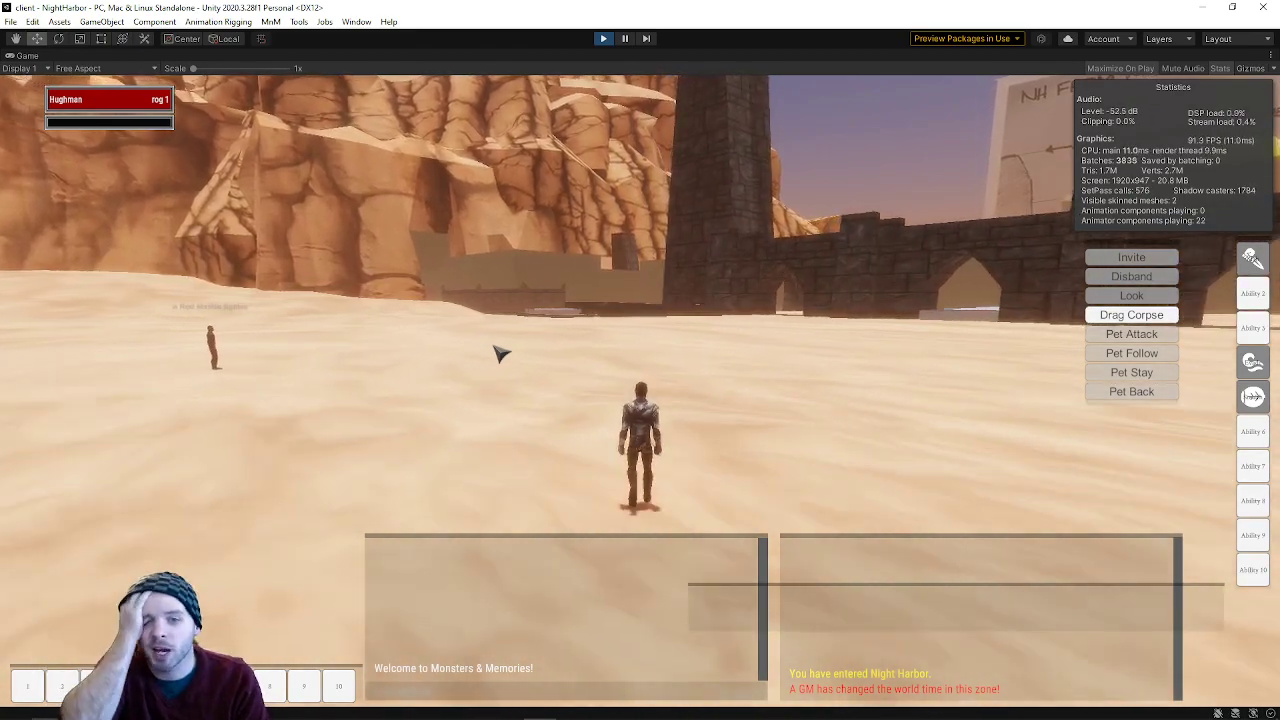
key("d")
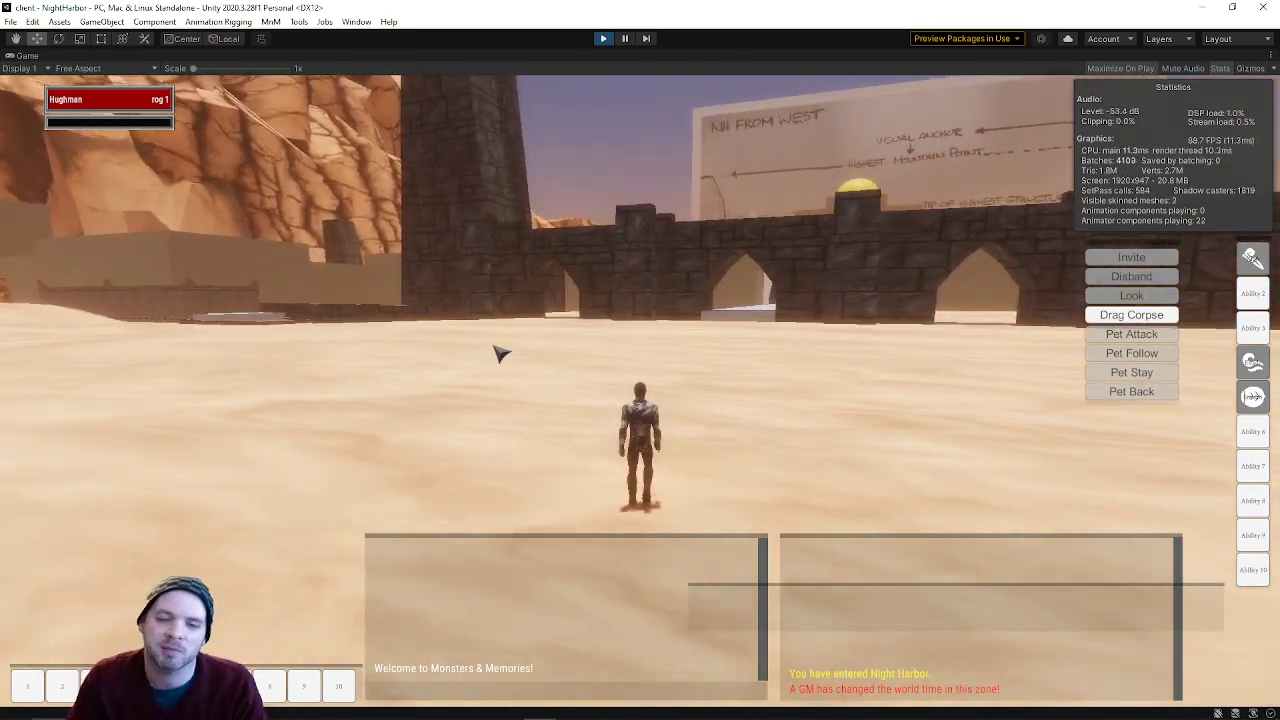
right_click_drag(682, 328, 737, 346)
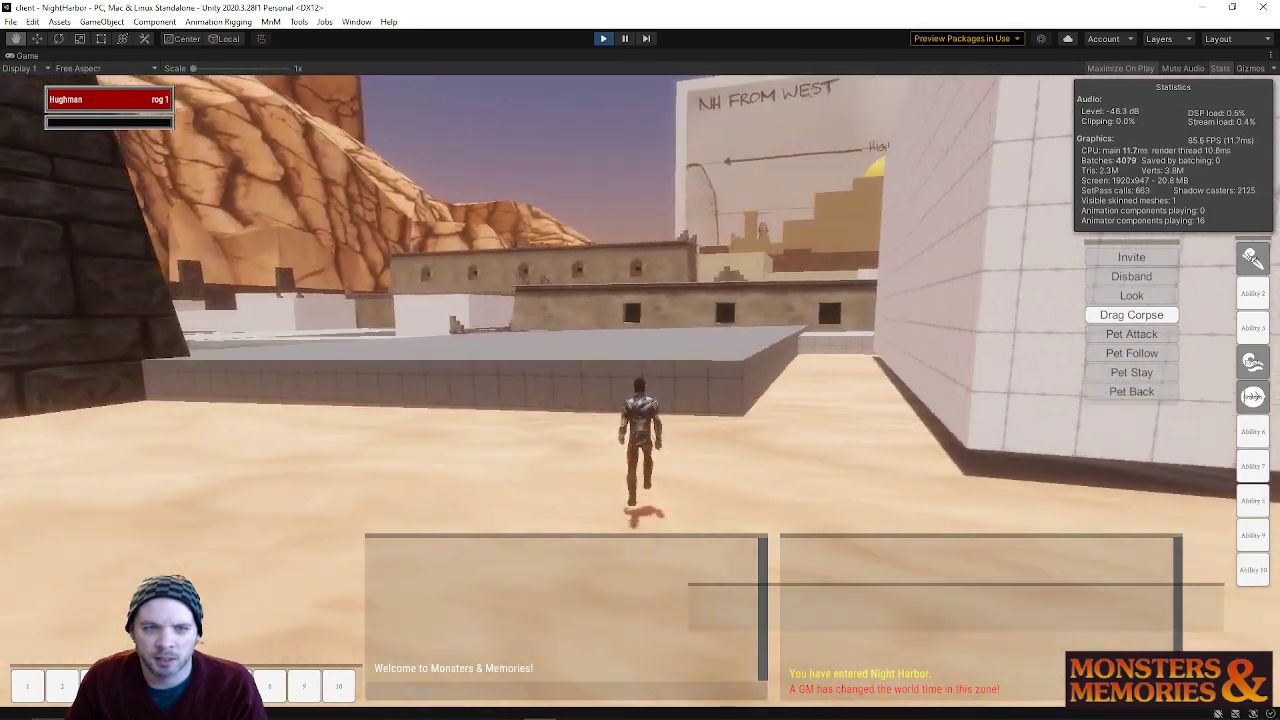
- Jump onto the gray gridded platform and run past the stone paving onto the white walkway
key("w")
key("space")
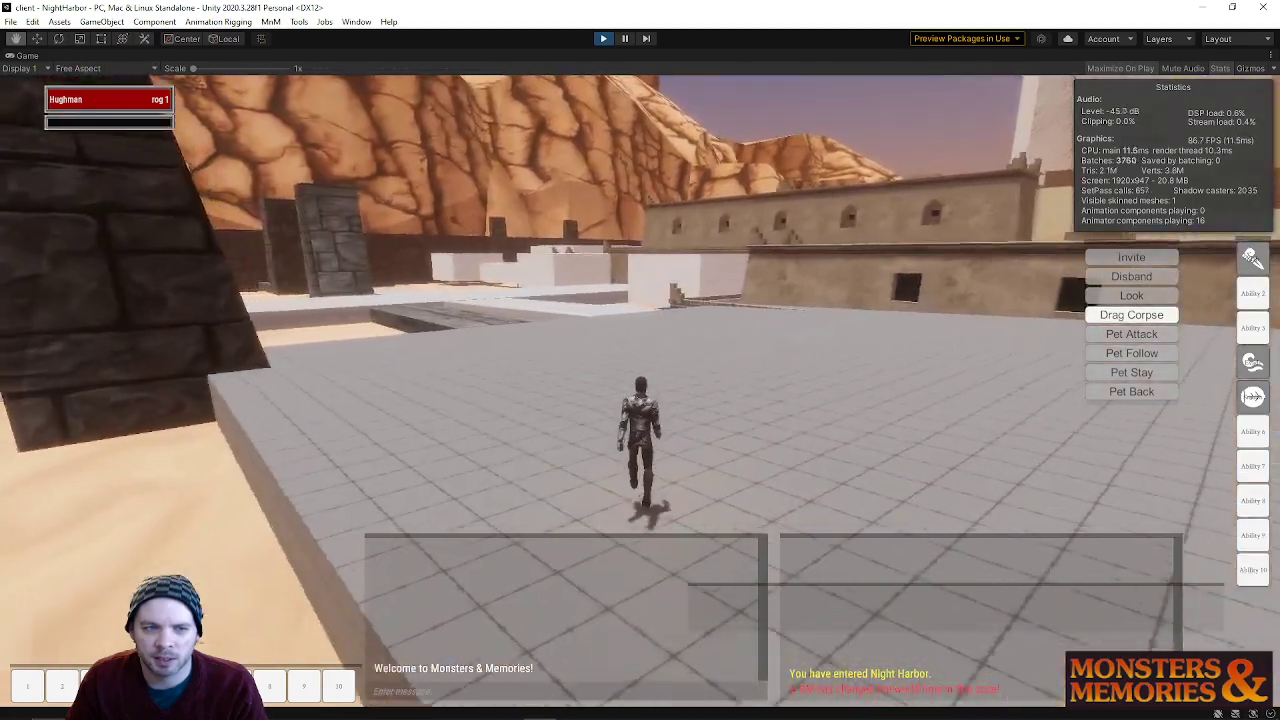
key("w")
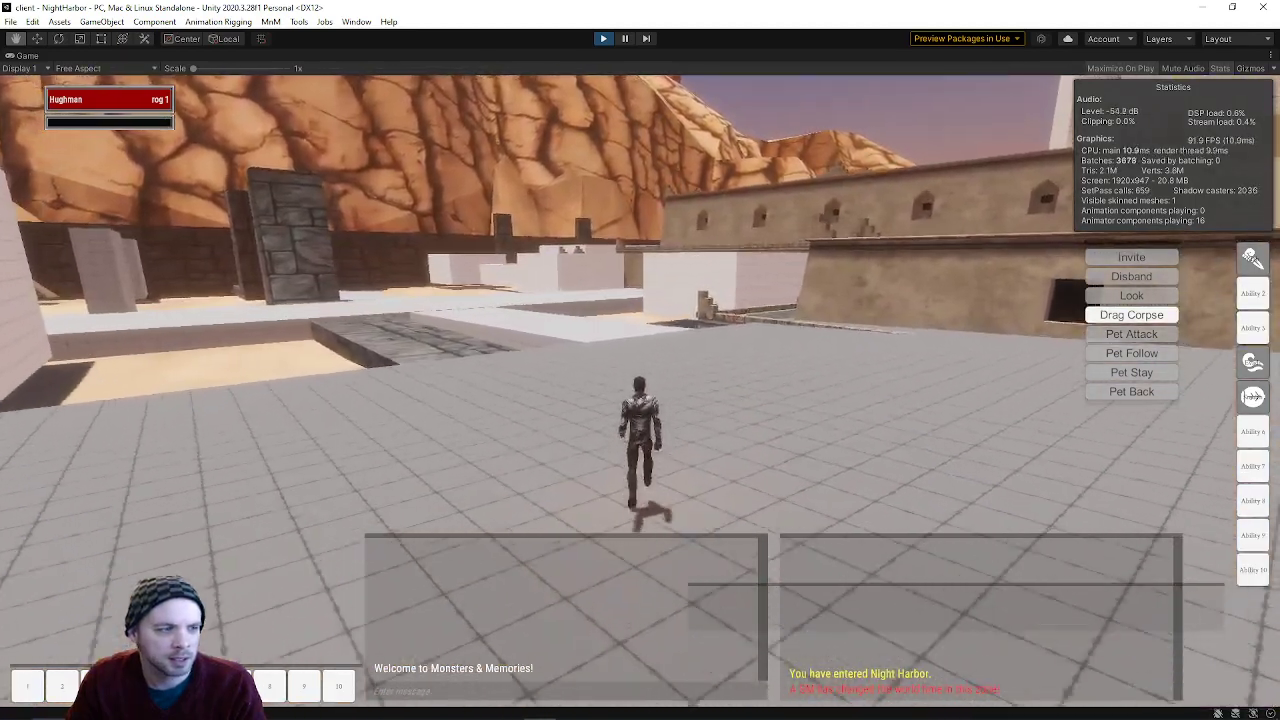
key("w")
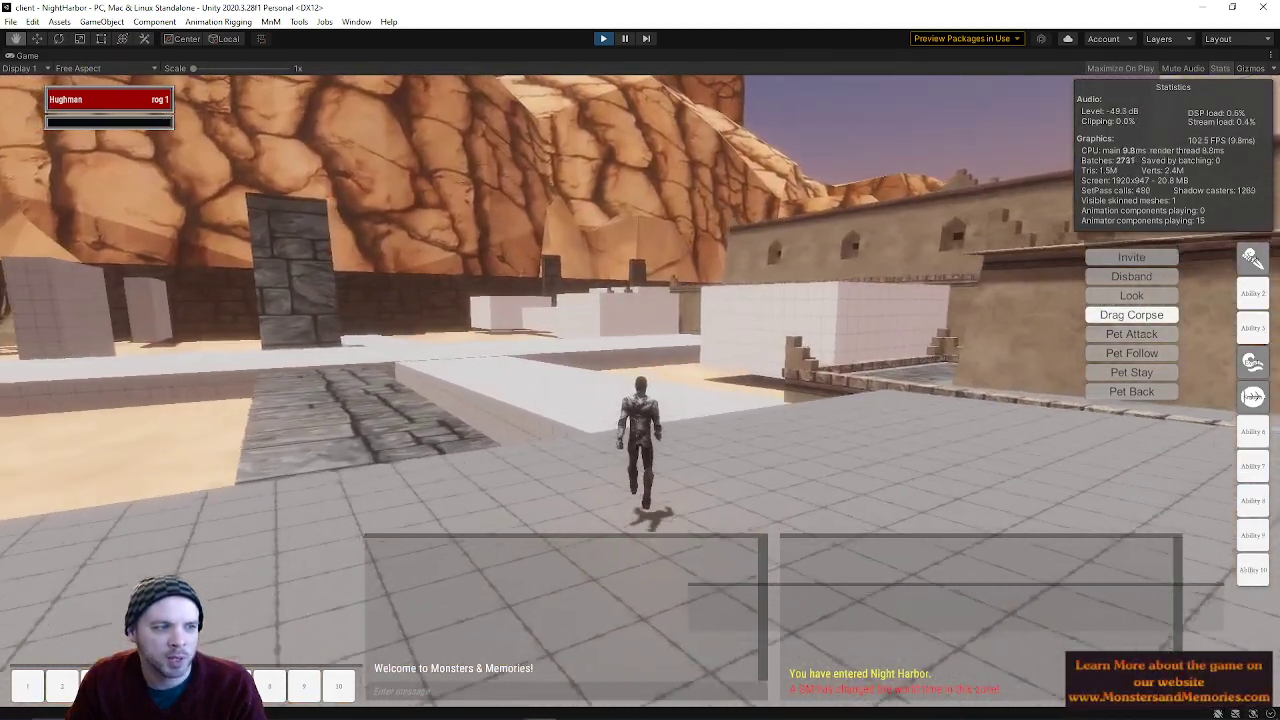
key("w")
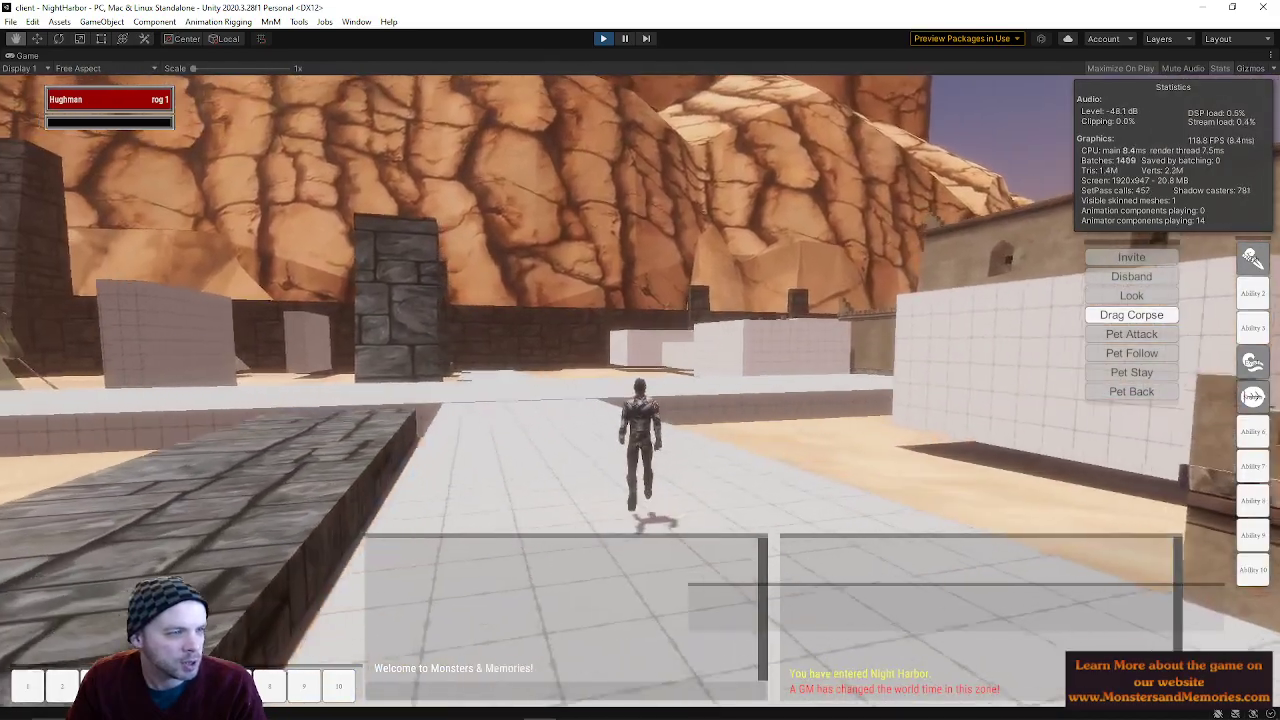
key("w")
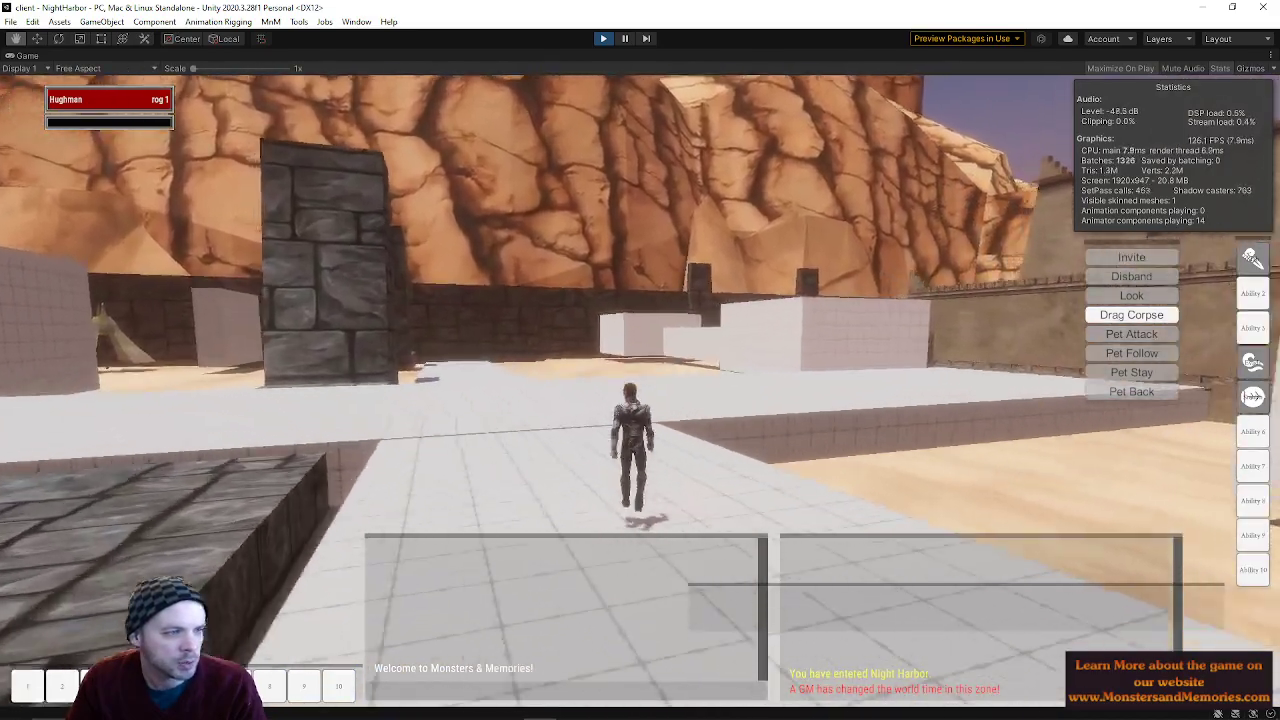
key("w")
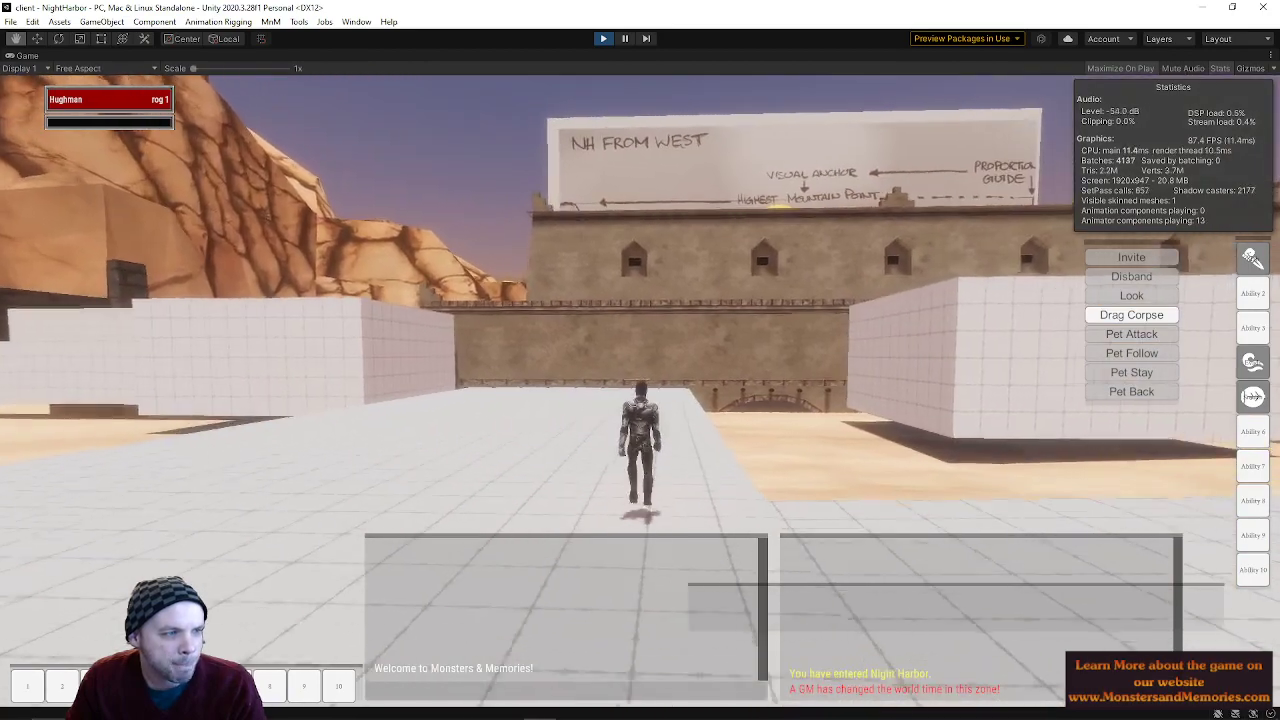
- Follow the white walkway to the mudbrick wall and check the corner where the gridded block meets it
key("w")
key("a")
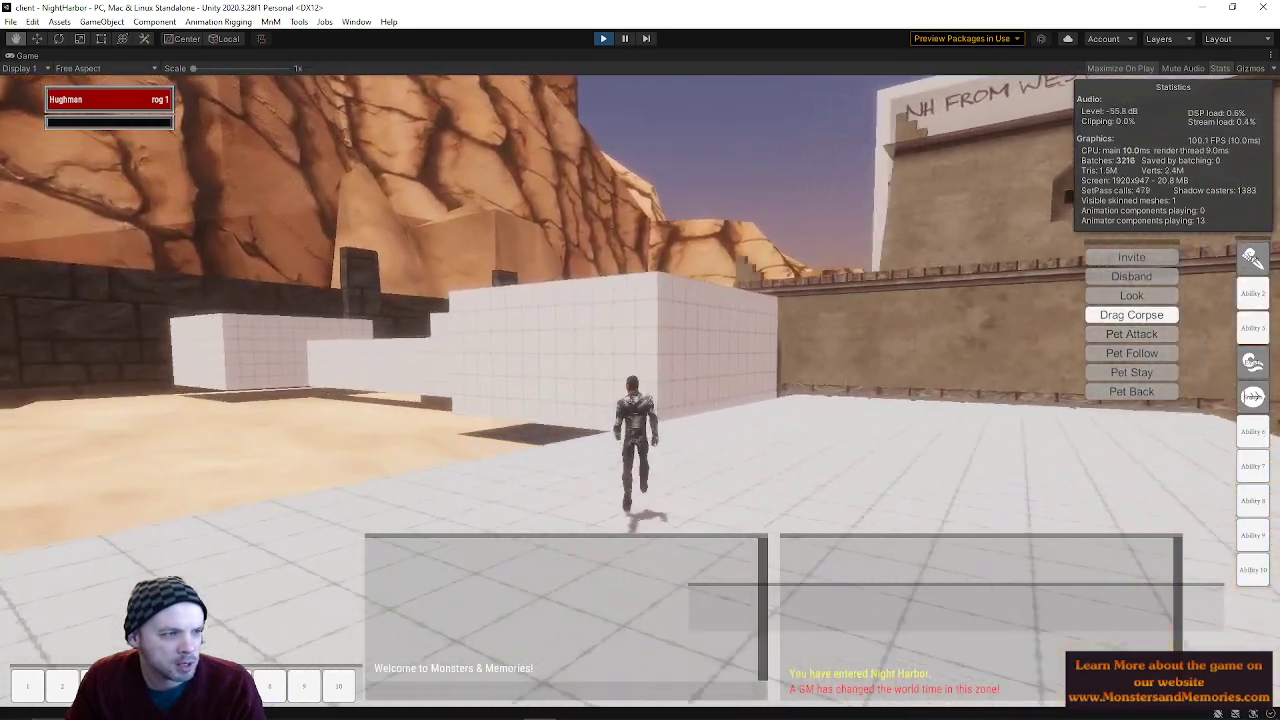
key("w")
key("d")
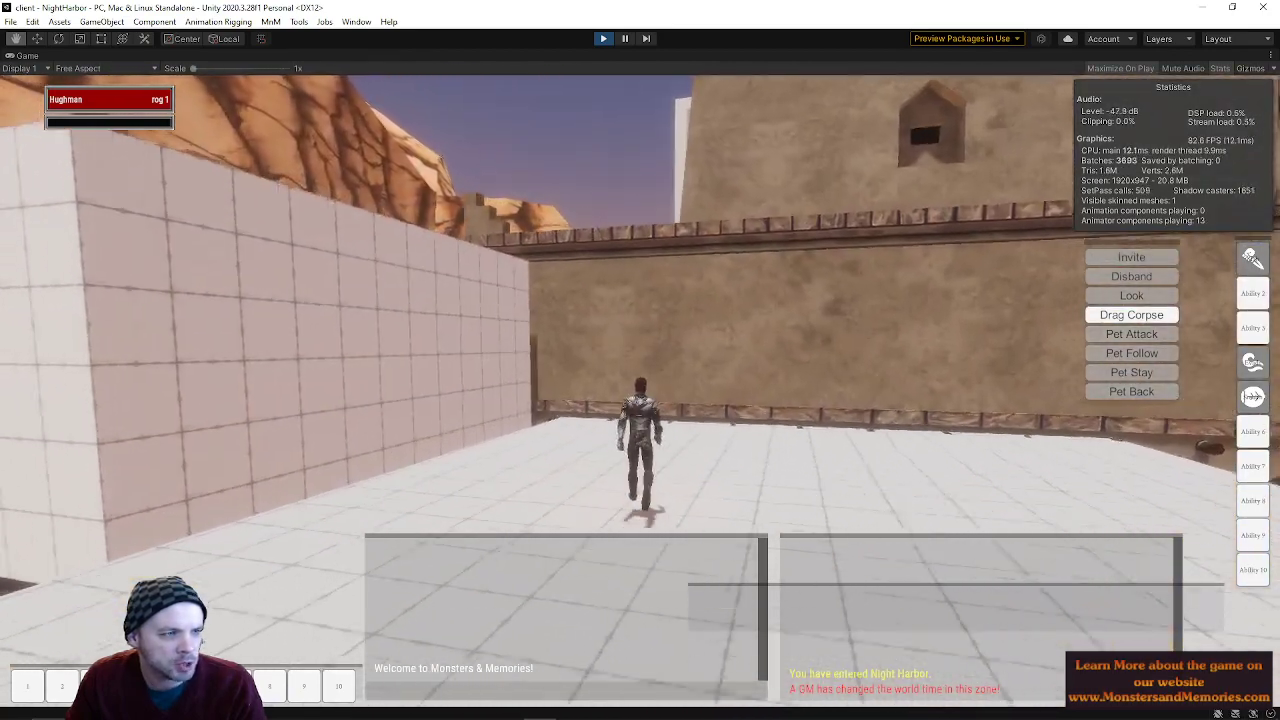
key("w")
key("a")
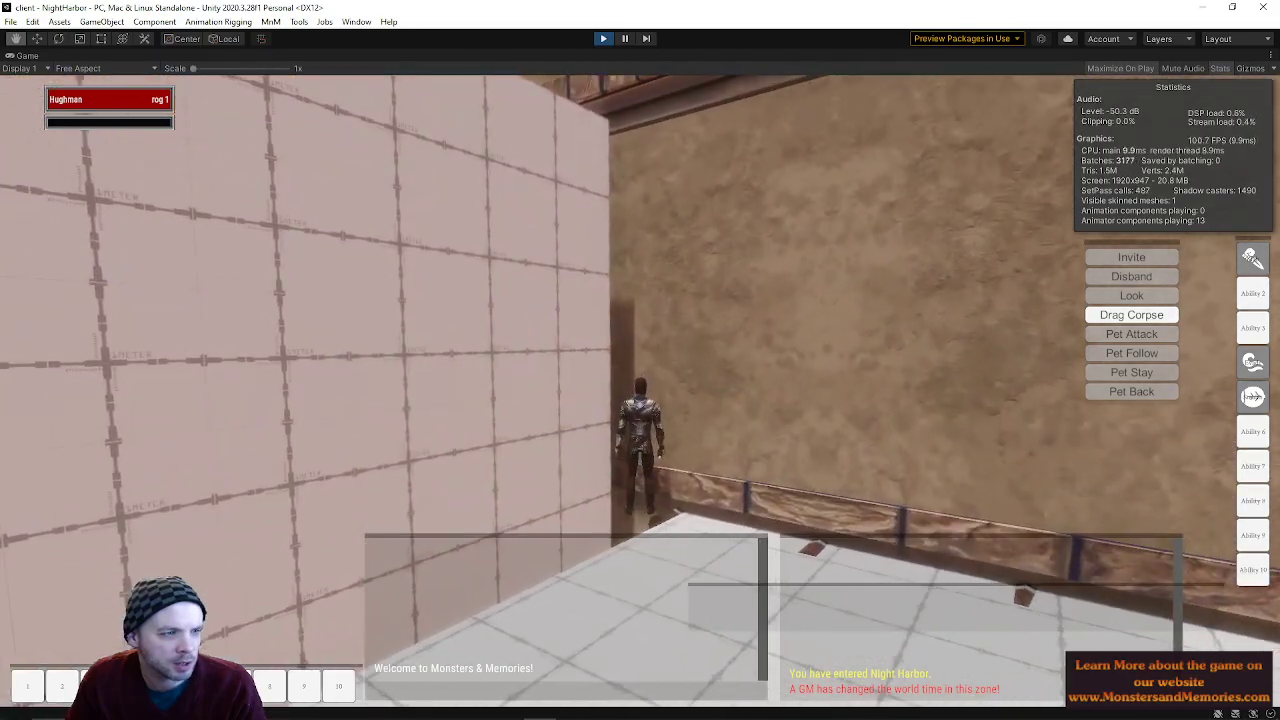
key("w")
key("a")
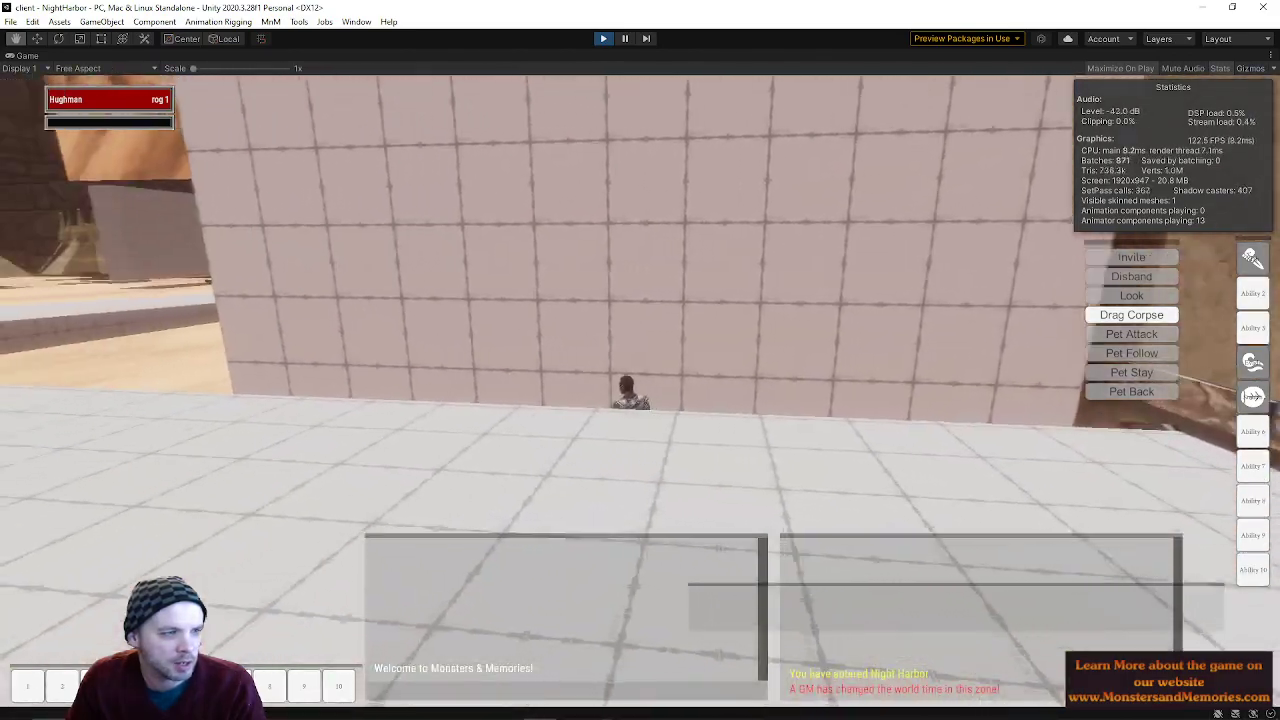
- Drop onto the sand and examine the white gridded blocks near the dark stone wall
key("a")
key("w")
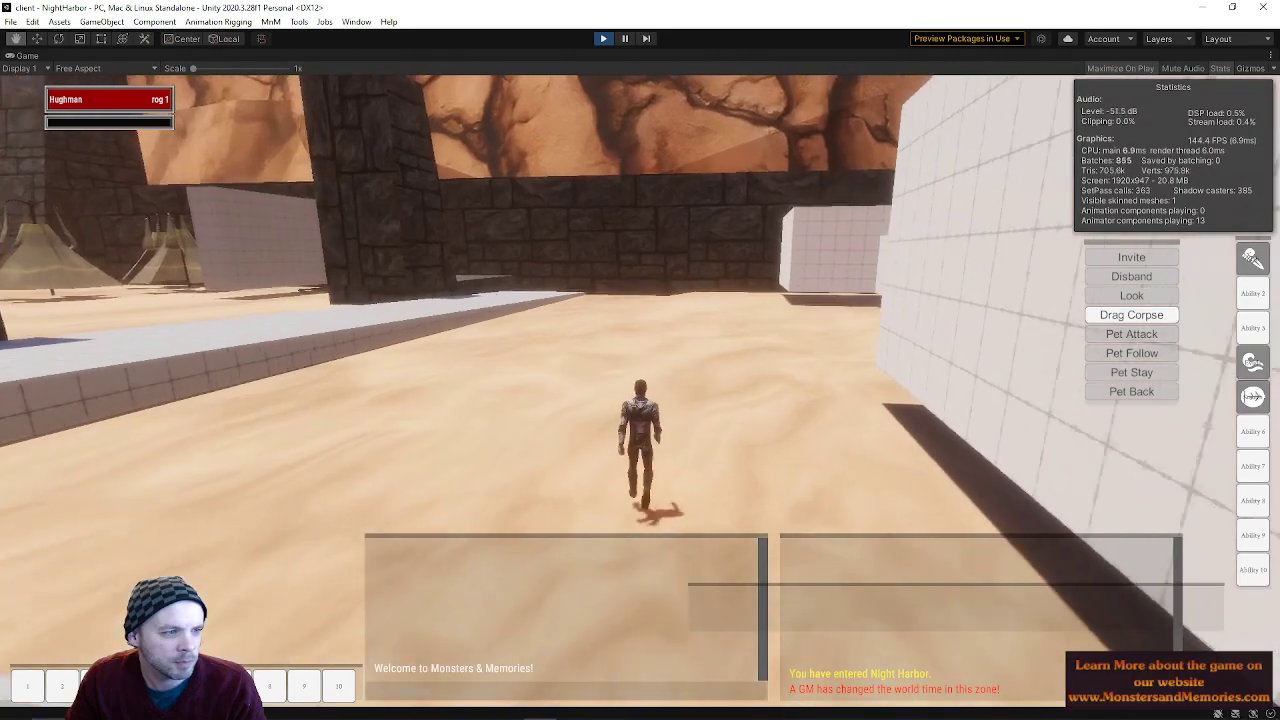
key("w")
key("d")
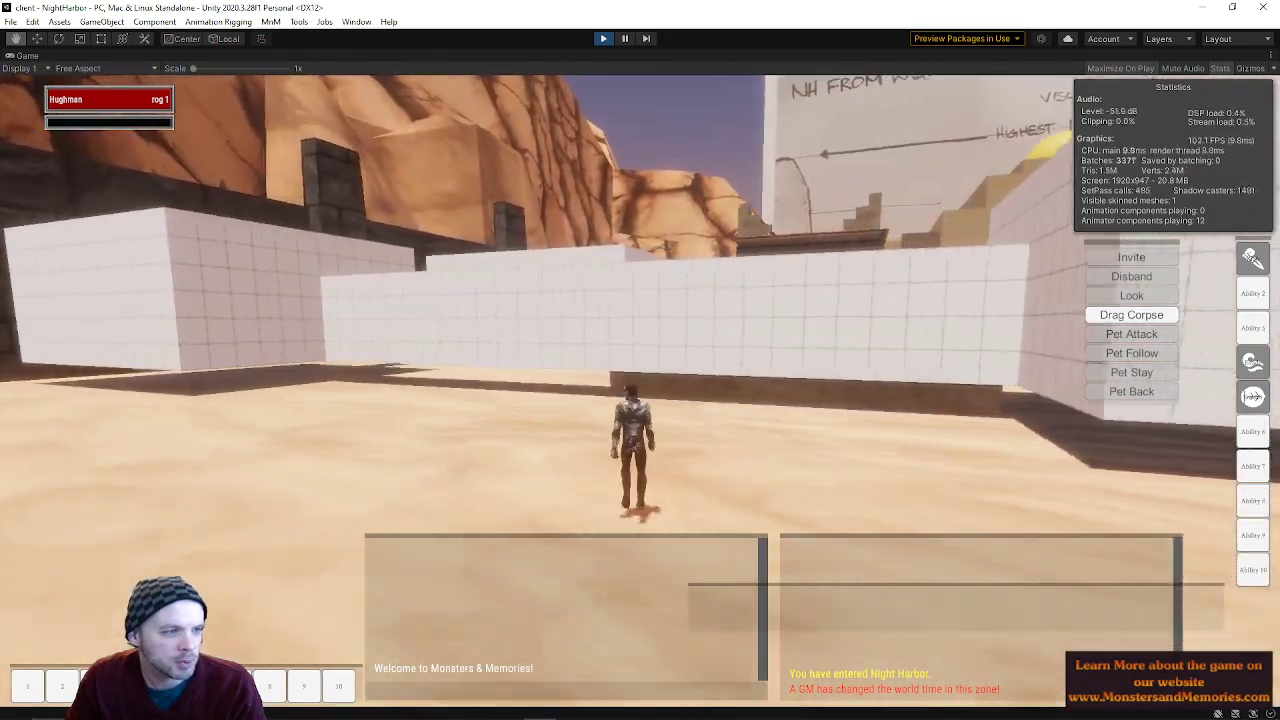
key("w")
key("a")
key("w")
key("d")
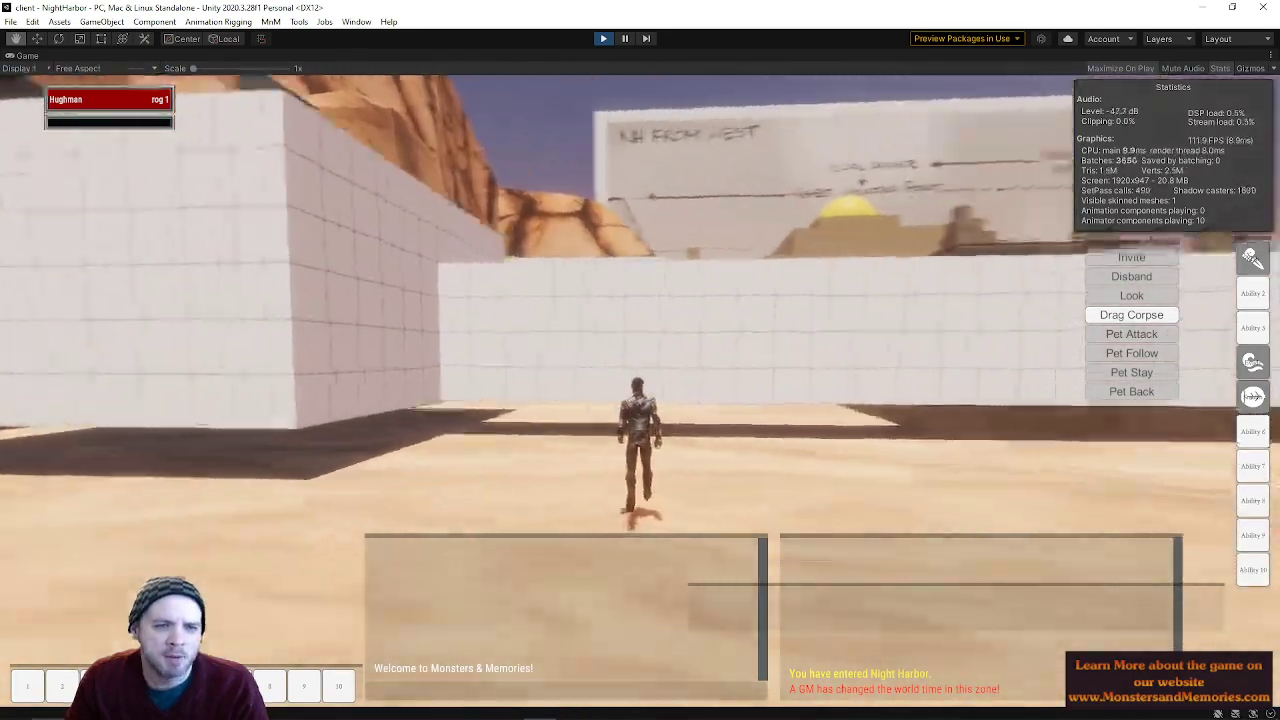
key("d")
key("d")
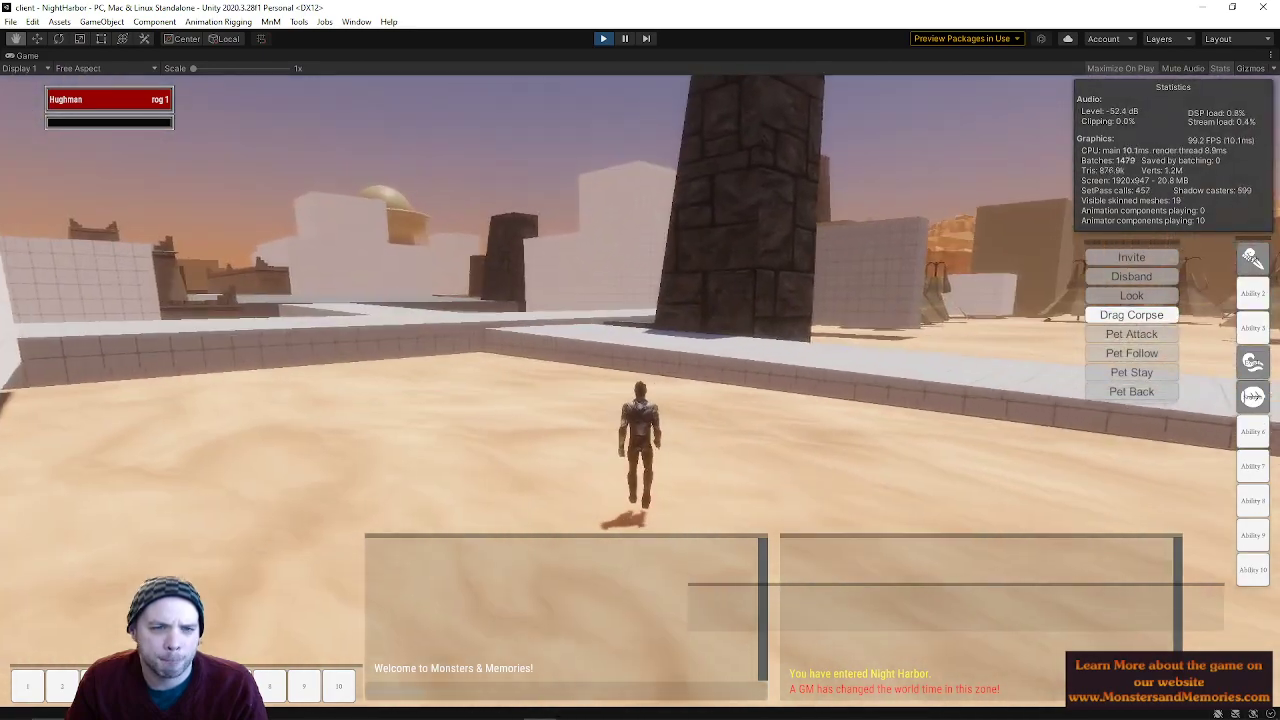
- Run to the raised white walkway, jump onto it and head back toward the mudbrick buildings
key("w")
key("a")
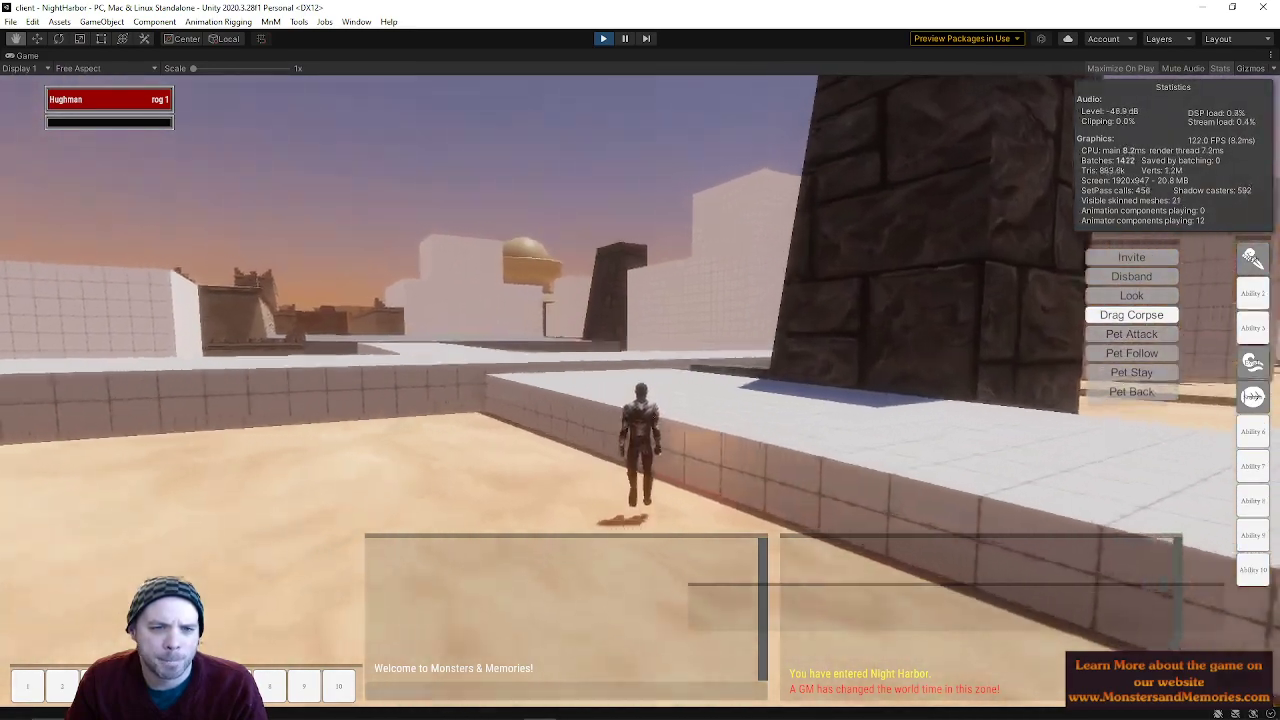
key("space")
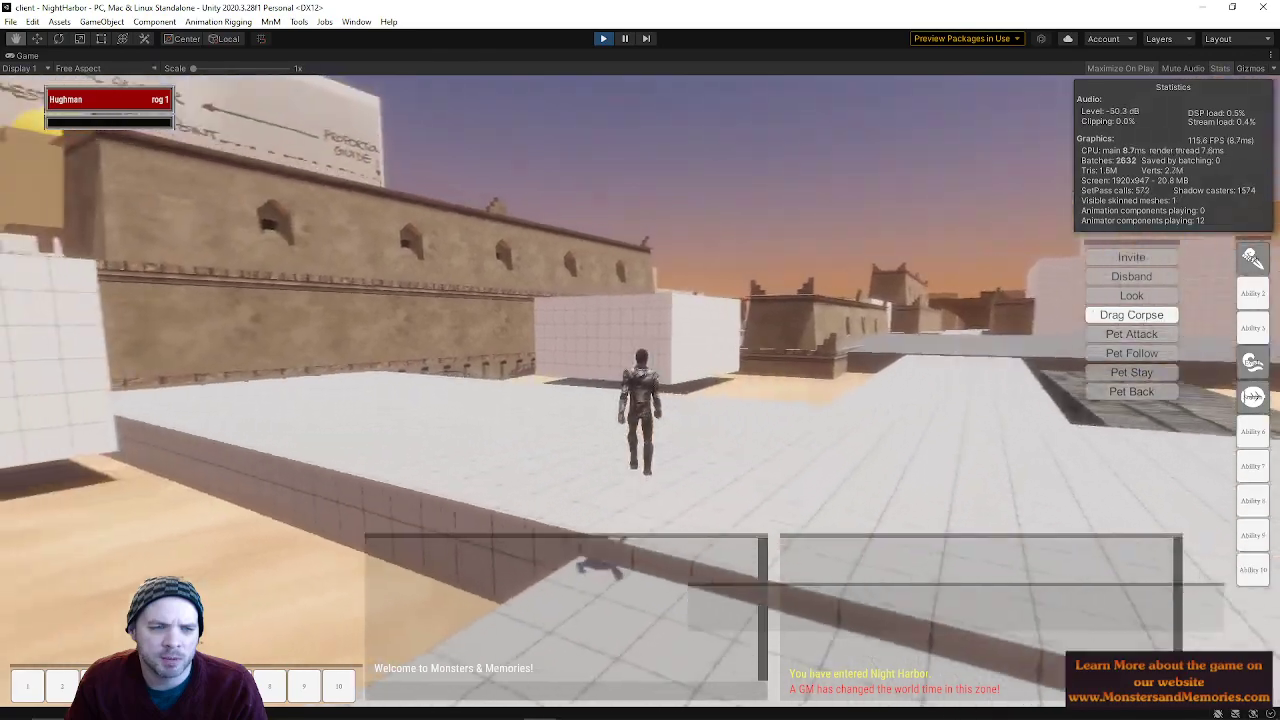
key("w")
key("d")
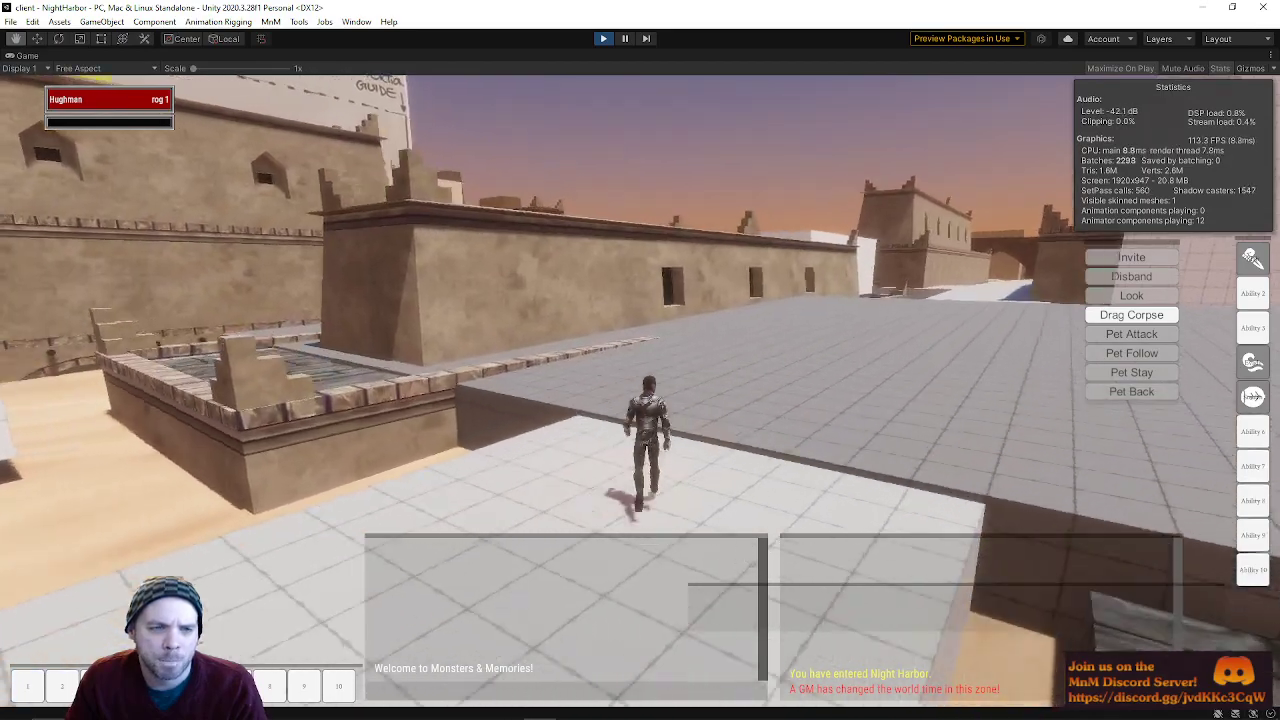
- Jump onto the stone-paved terrace beside the mudbrick building and cross it to the gray platform behind
key("w")
key("a")
key("space")
key("space")
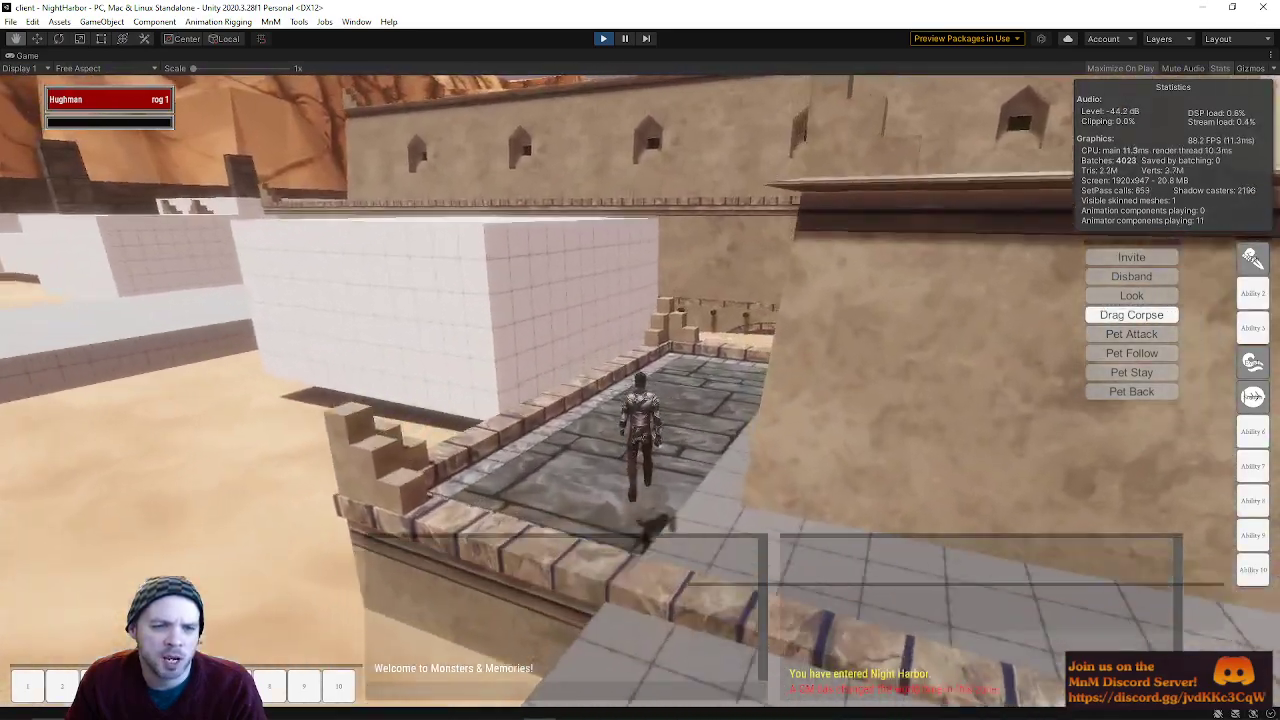
key("w")
key("d")
key("space")
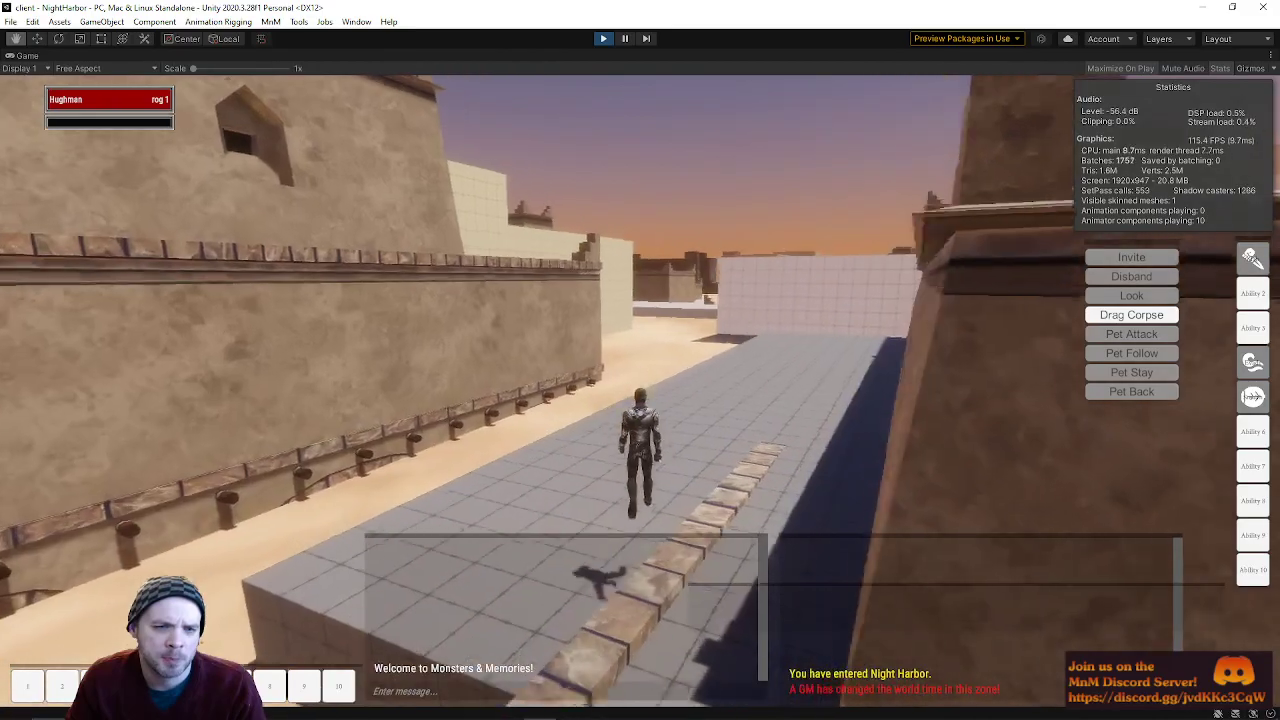
- Run along the gray platform between the mudbrick walls and check the sandy passage beside the pale gridded blocks
key("w")
key("a")
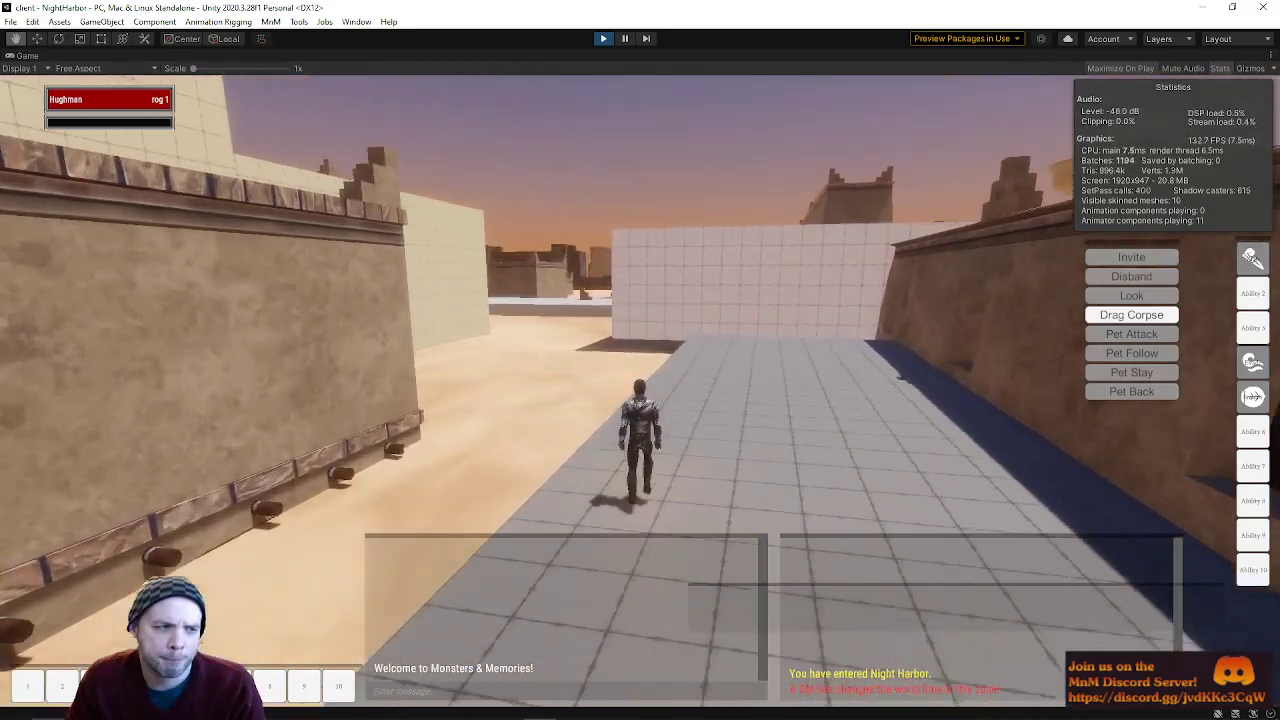
key("w")
key("a")
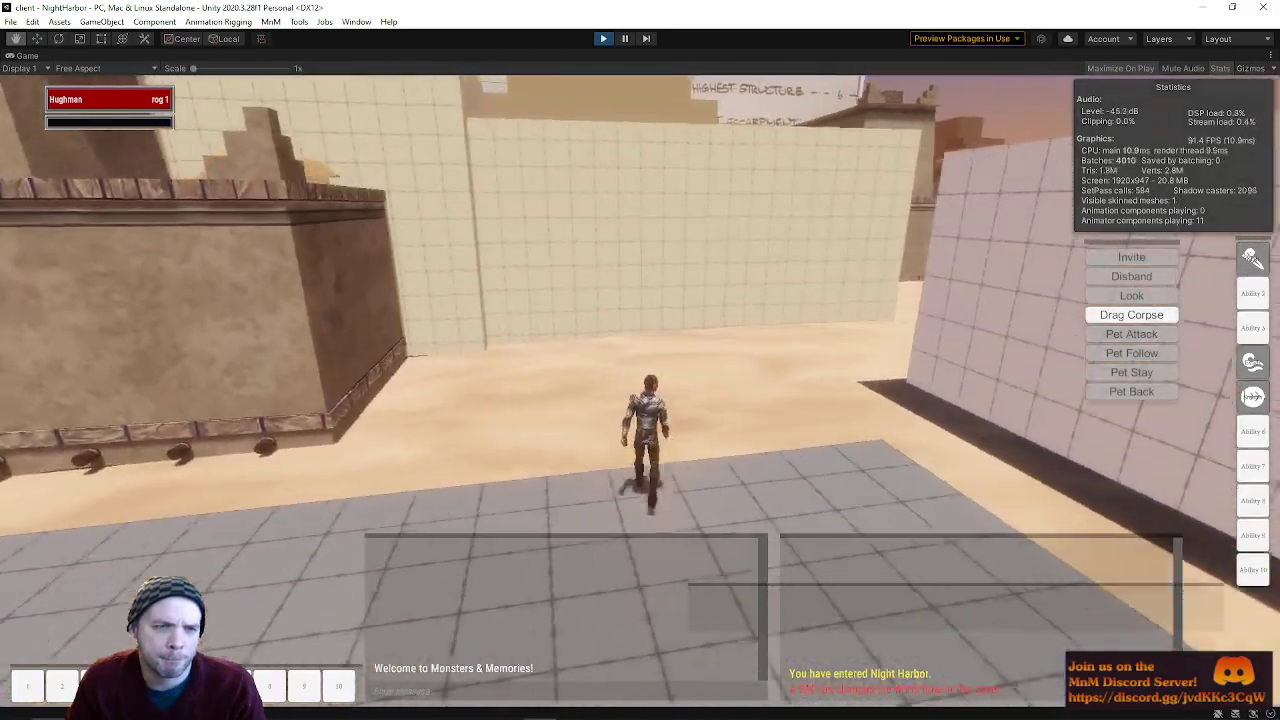
- Leave the gray platform and run along the white walkway between the mudbrick walls, checking the teal planes overhead
key("d")
key("w")
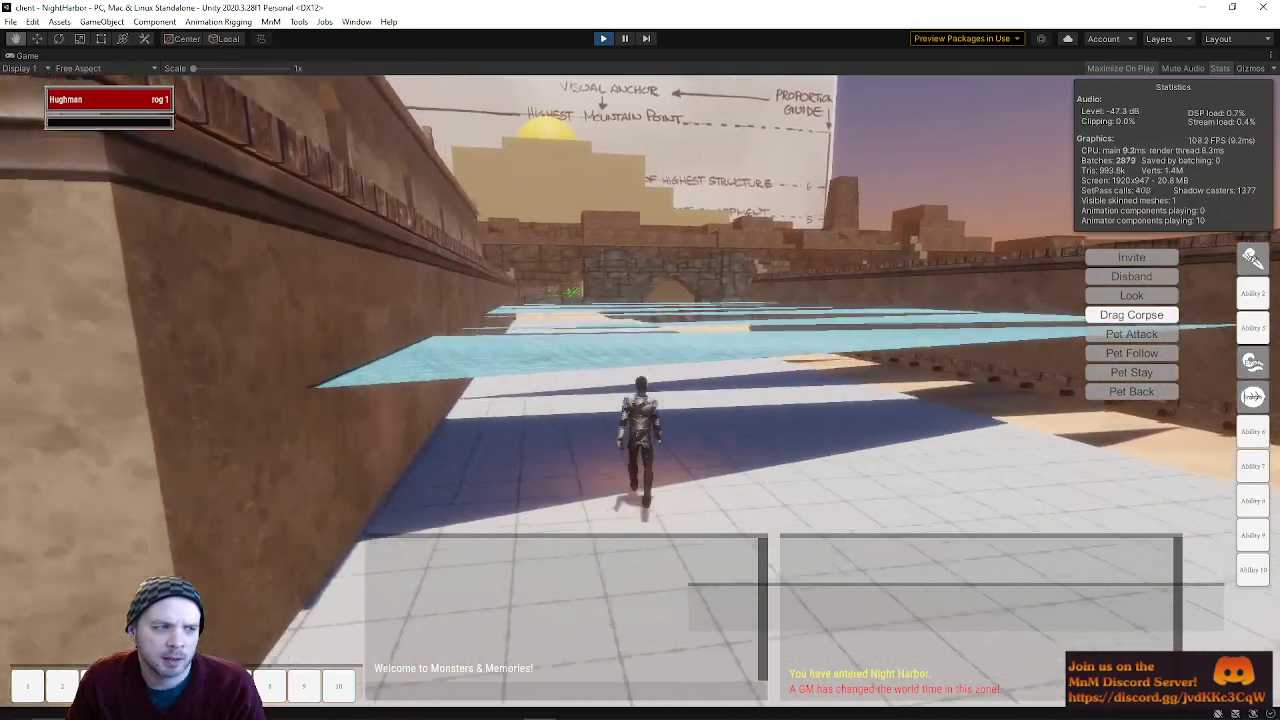
key("w")
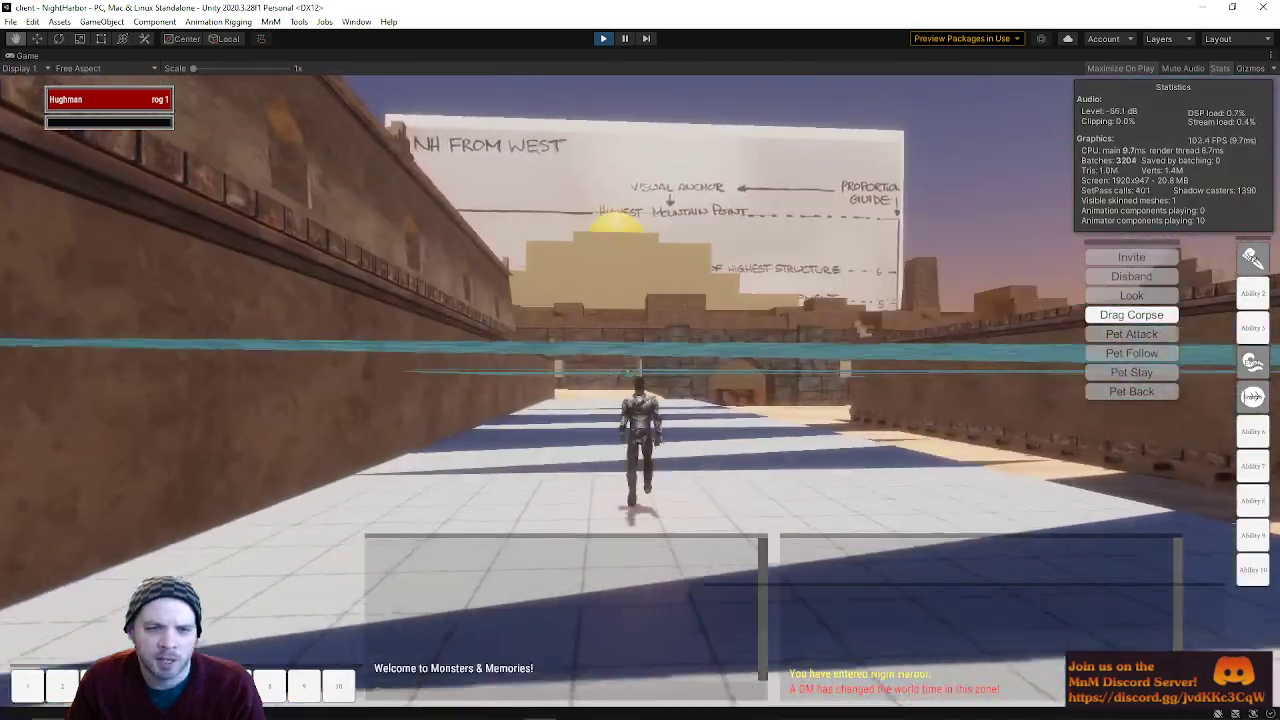
key("w")
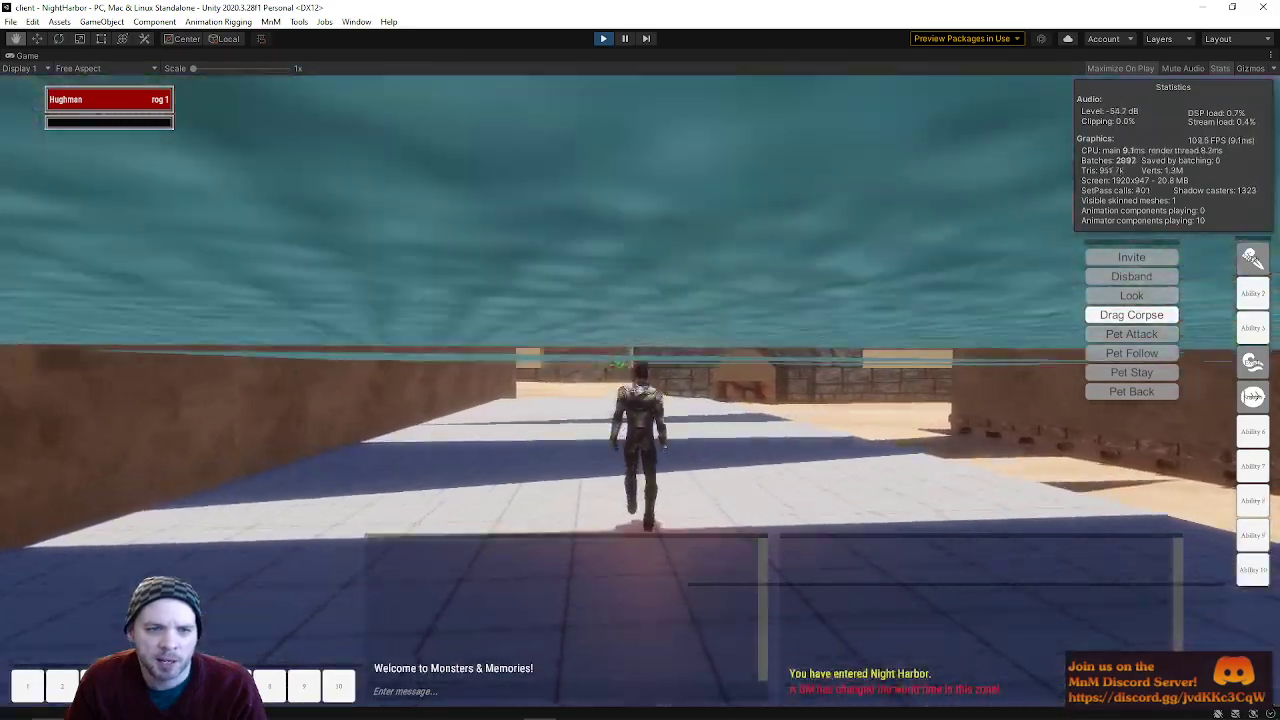
key("w")
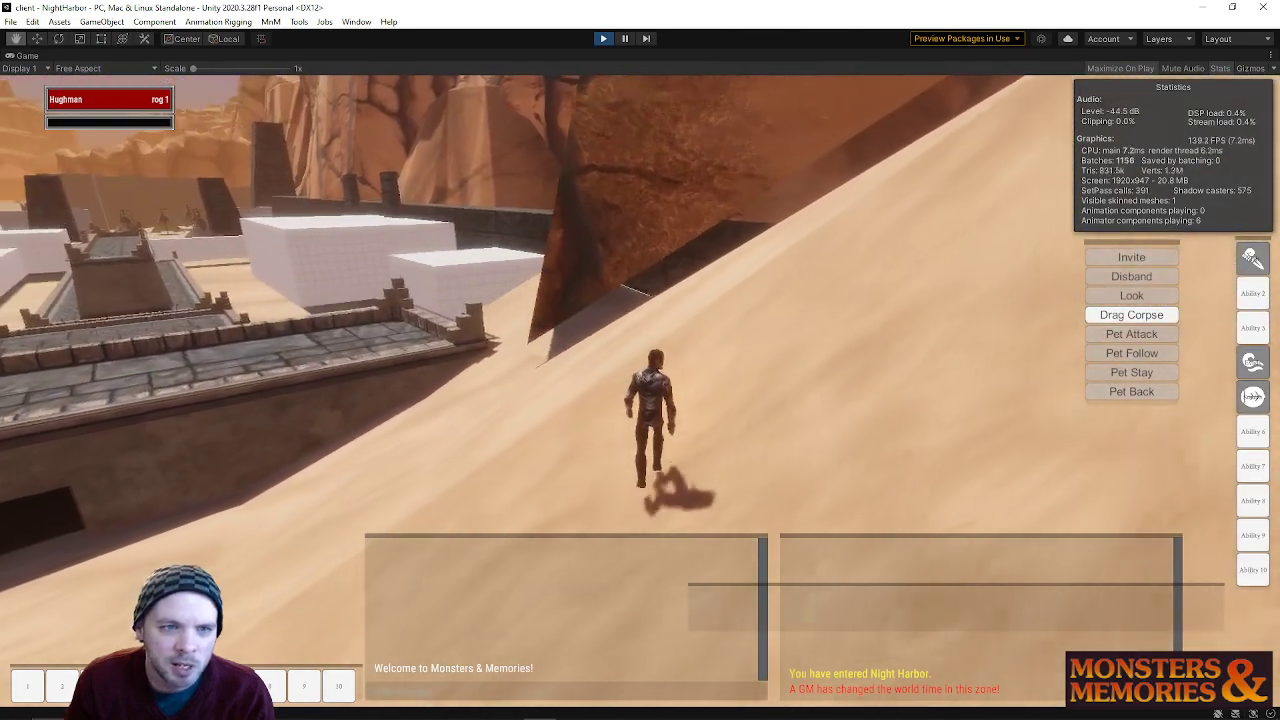
- Run down the sand dune and past the dark stone wall to the stone-paved walkway
key("w")
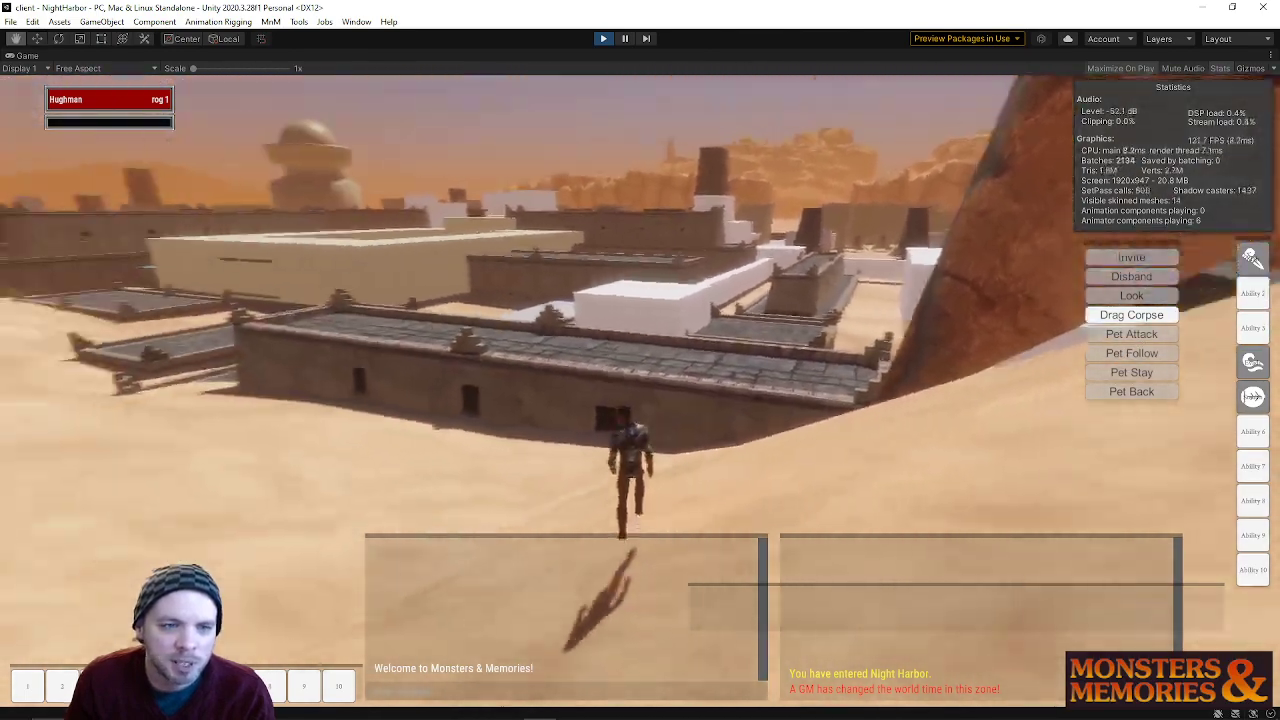
key("w")
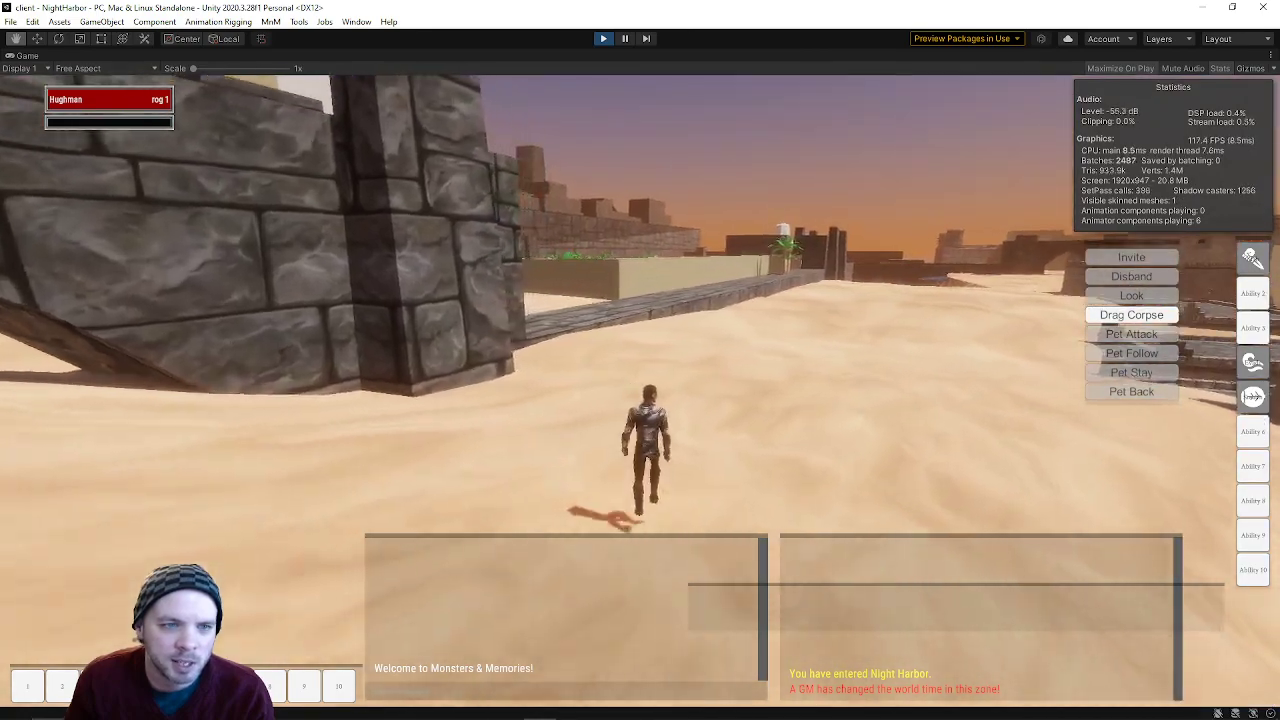
key("w")
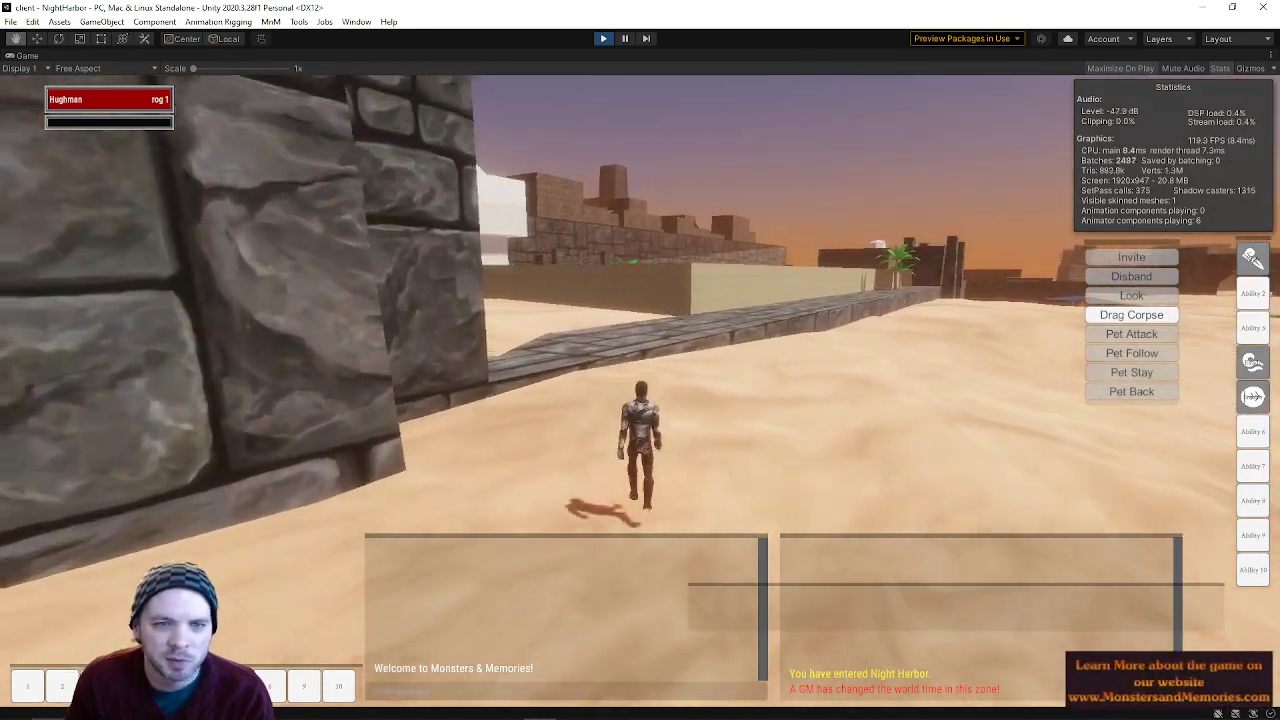
key("w")
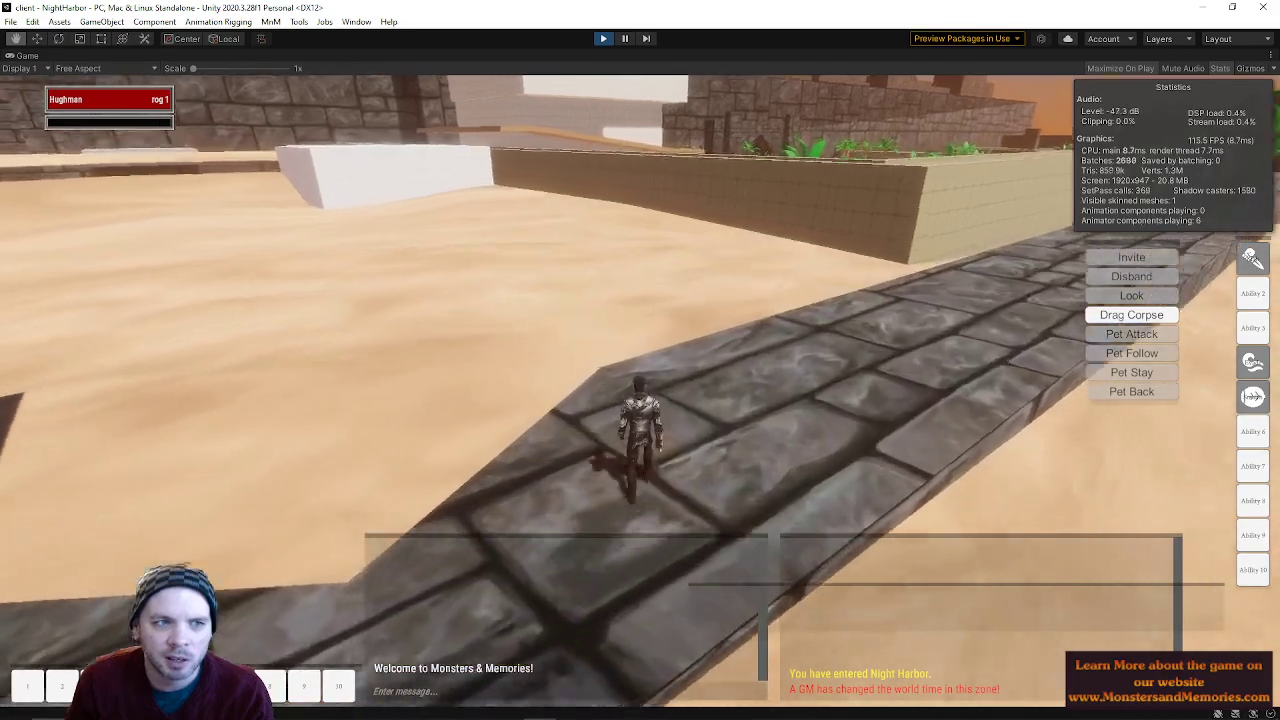
- Cross the sand to the gridded palm garden wall and try to jump over it
key("w")
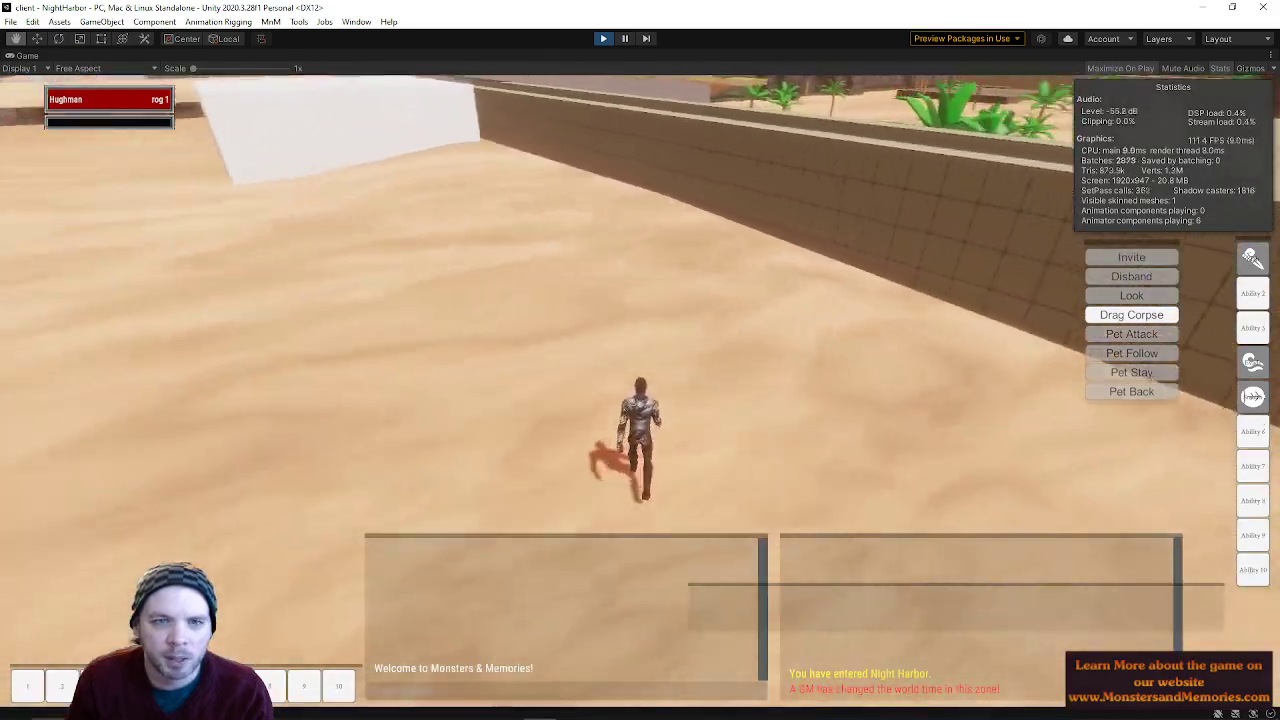
key("w")
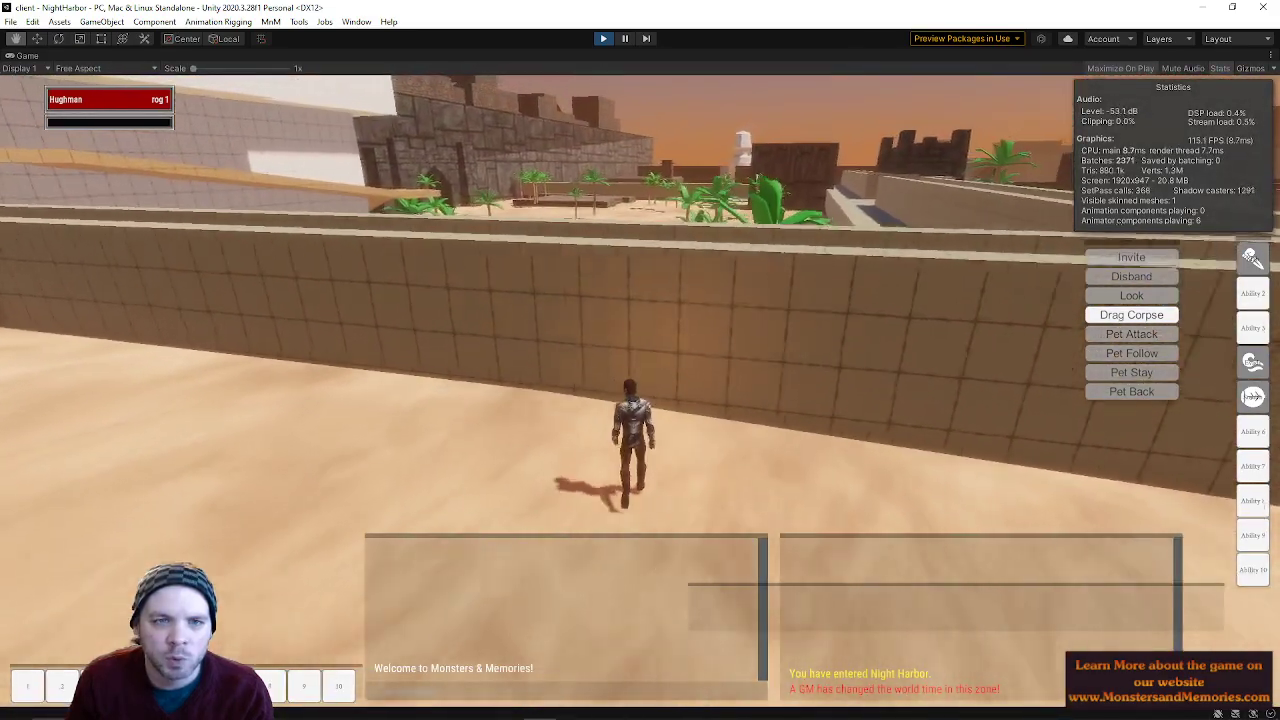
key("space")
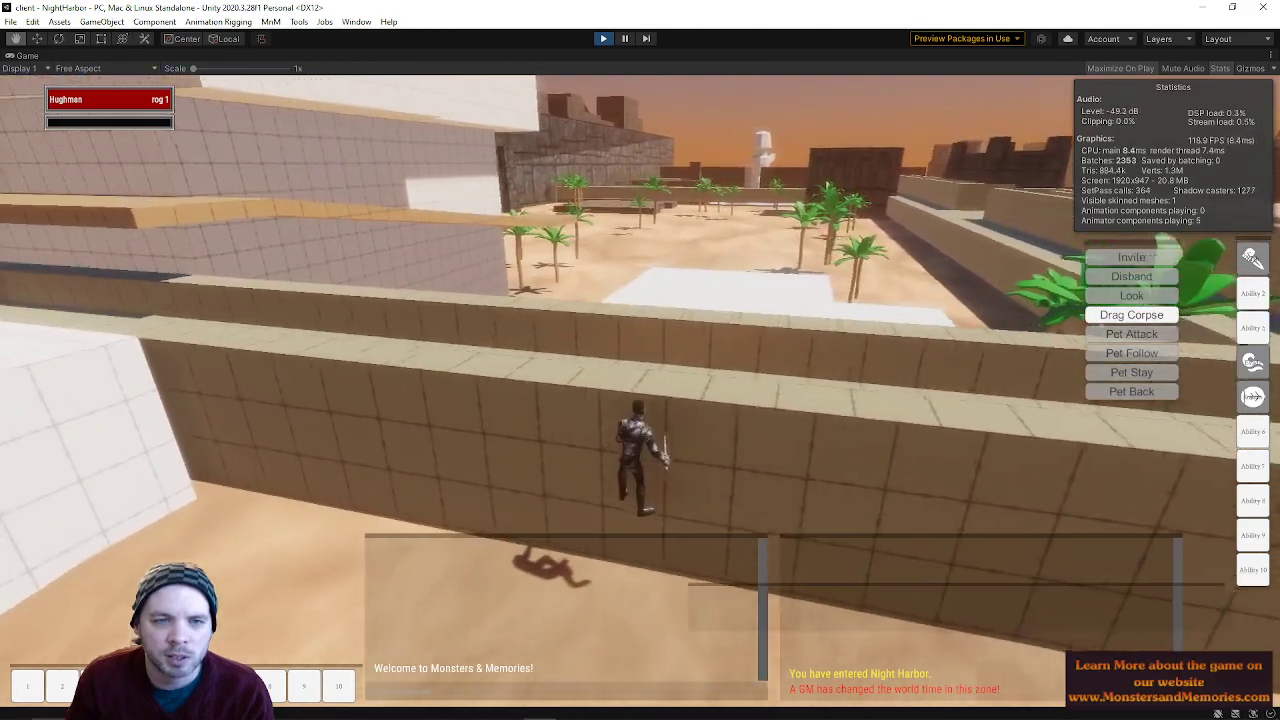
key("w")
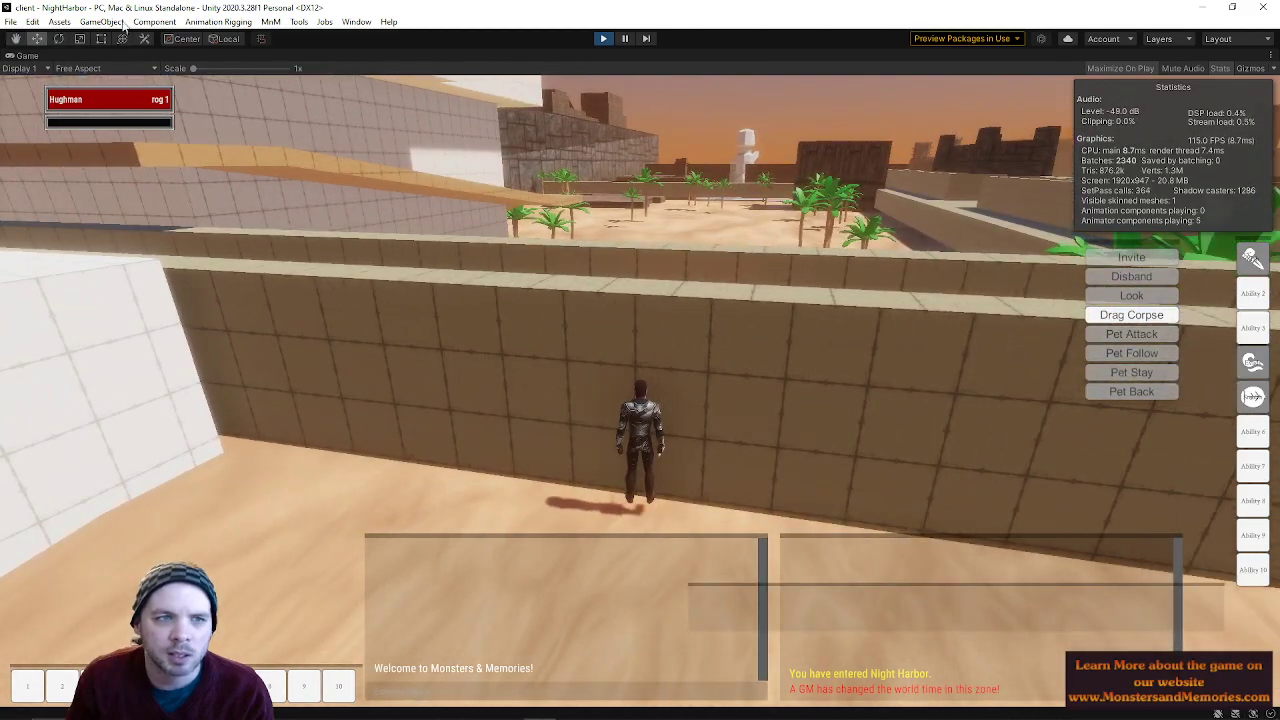
- Stop the playtest and open the recent scene ShadedDunes
left_click(603, 38)
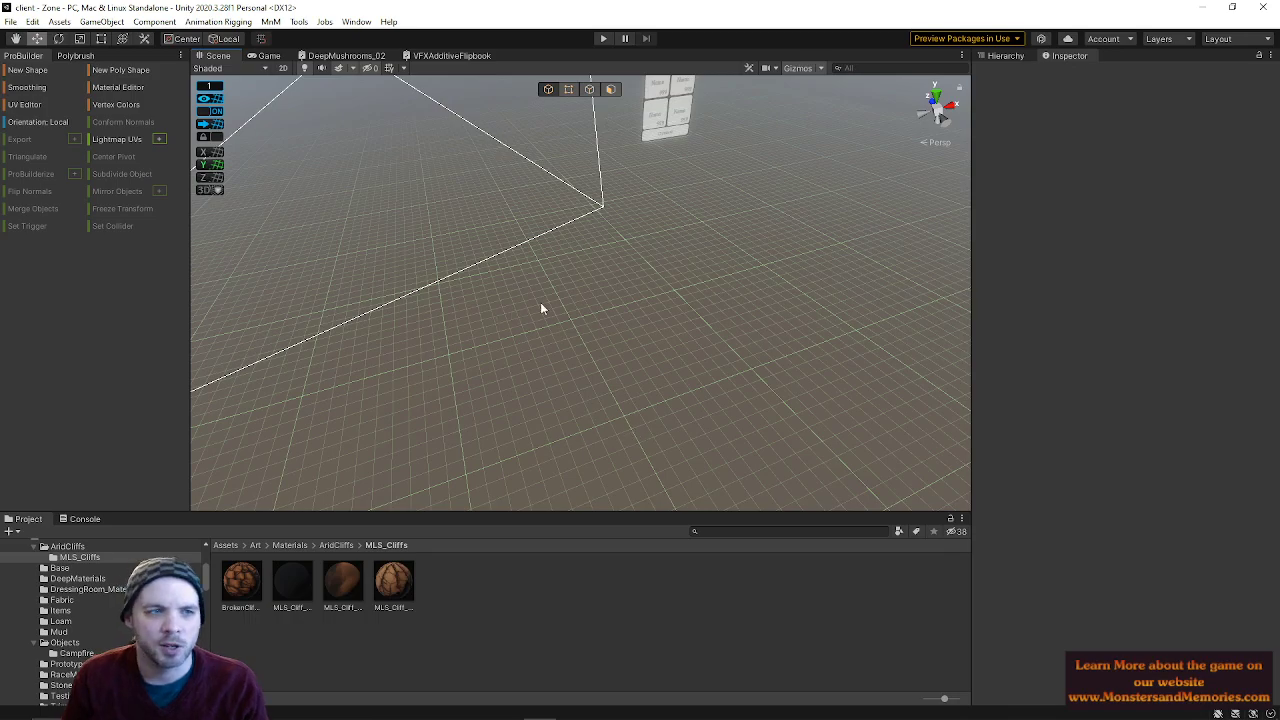
right_click_drag(540, 302, 346, 280)
left_click(10, 22)
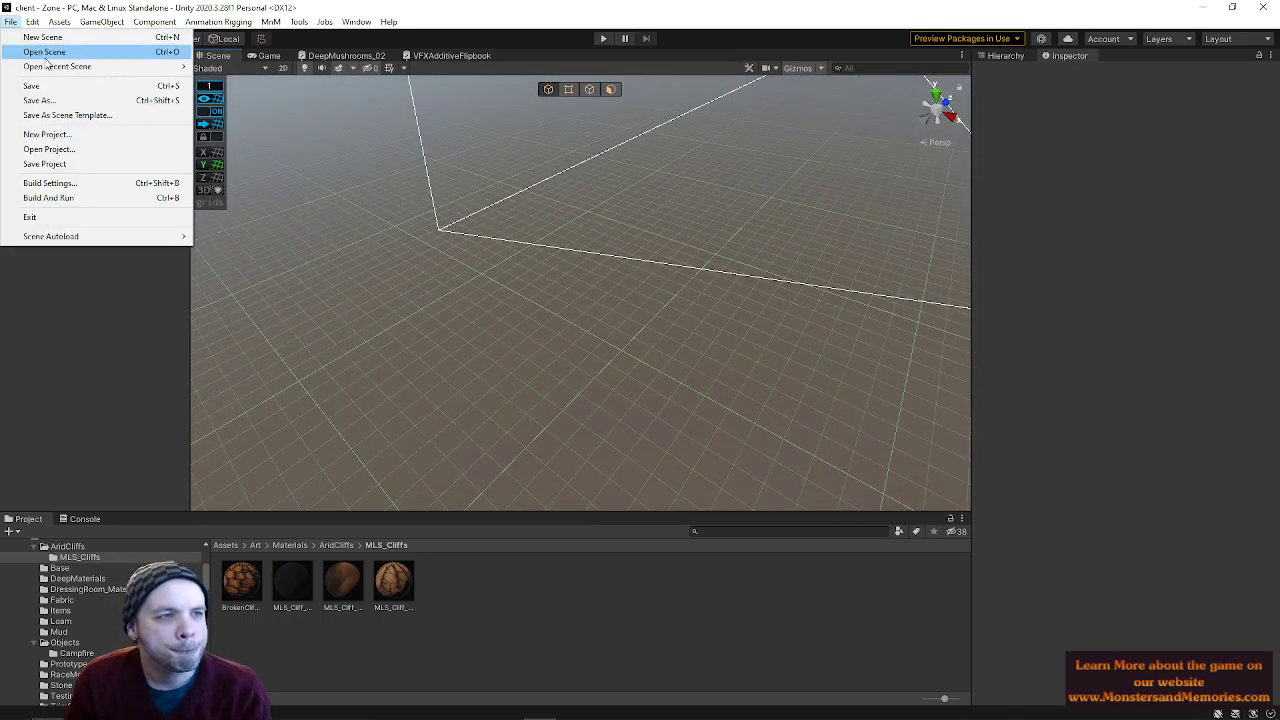
mouse_move(86, 67)
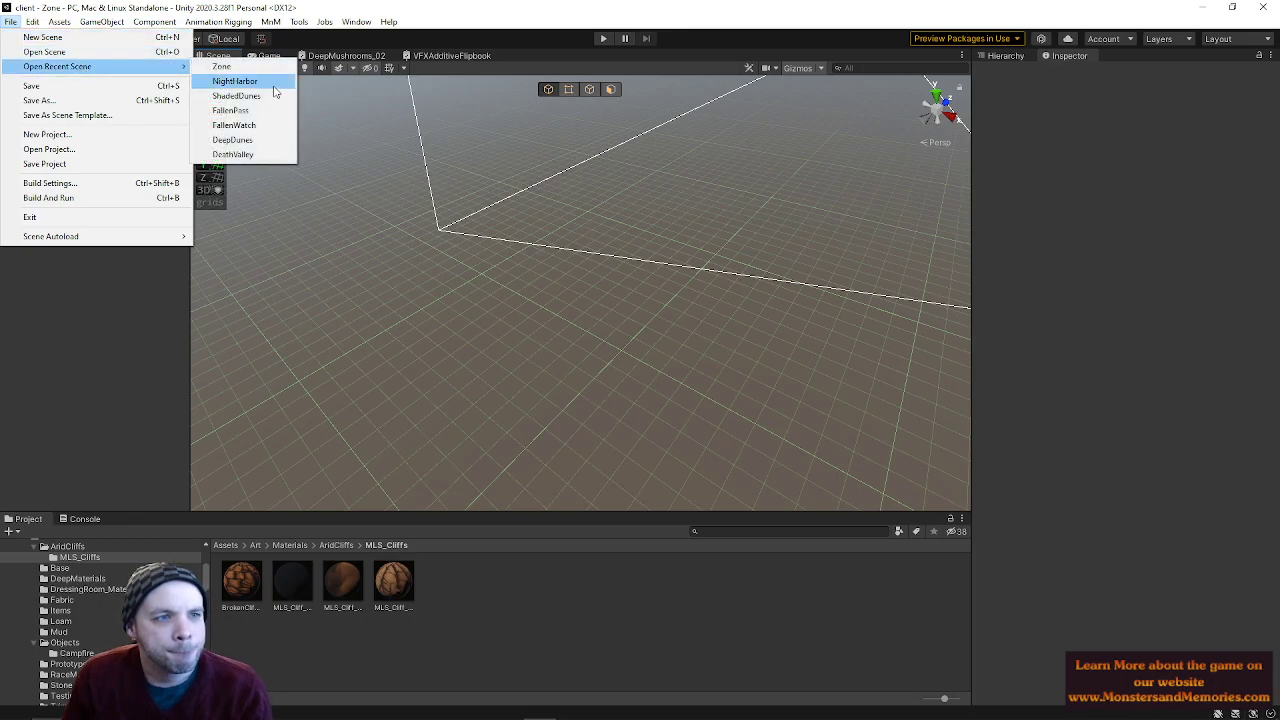
left_click(259, 95)
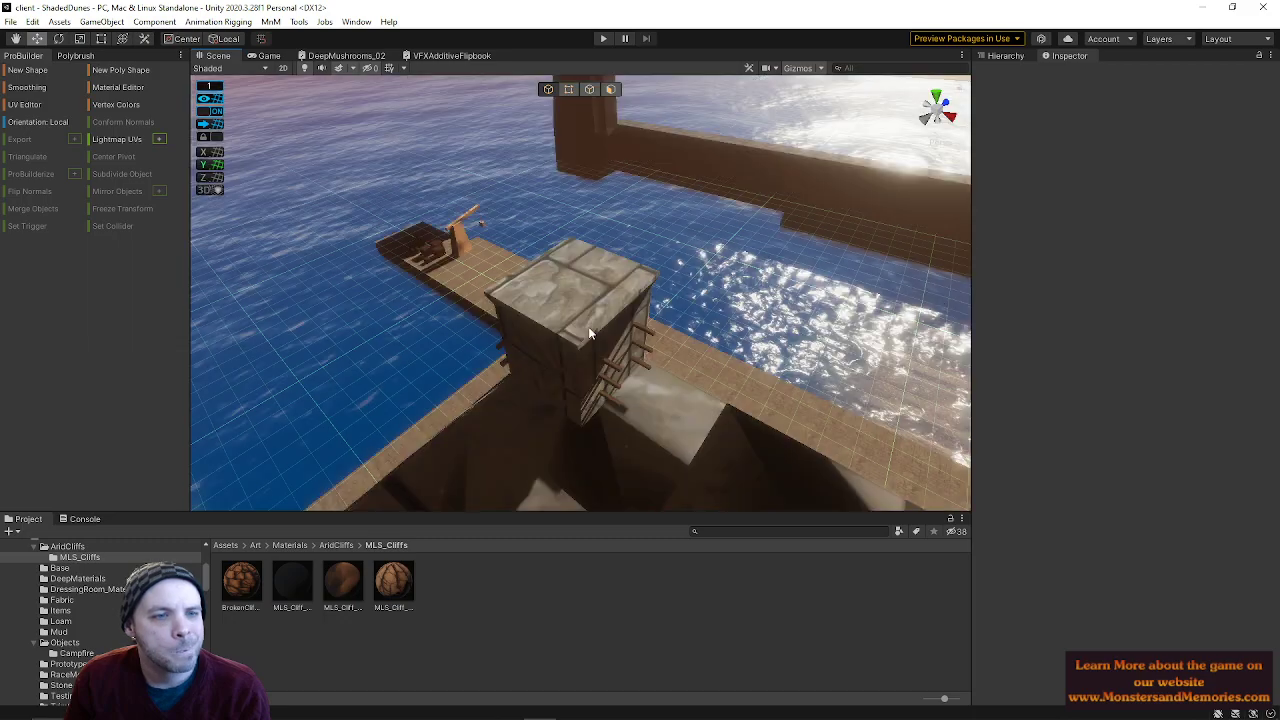
- Look over the ShadedDunes city, rooftops and harbor docks
right_click_drag(588, 326, 580, 253)
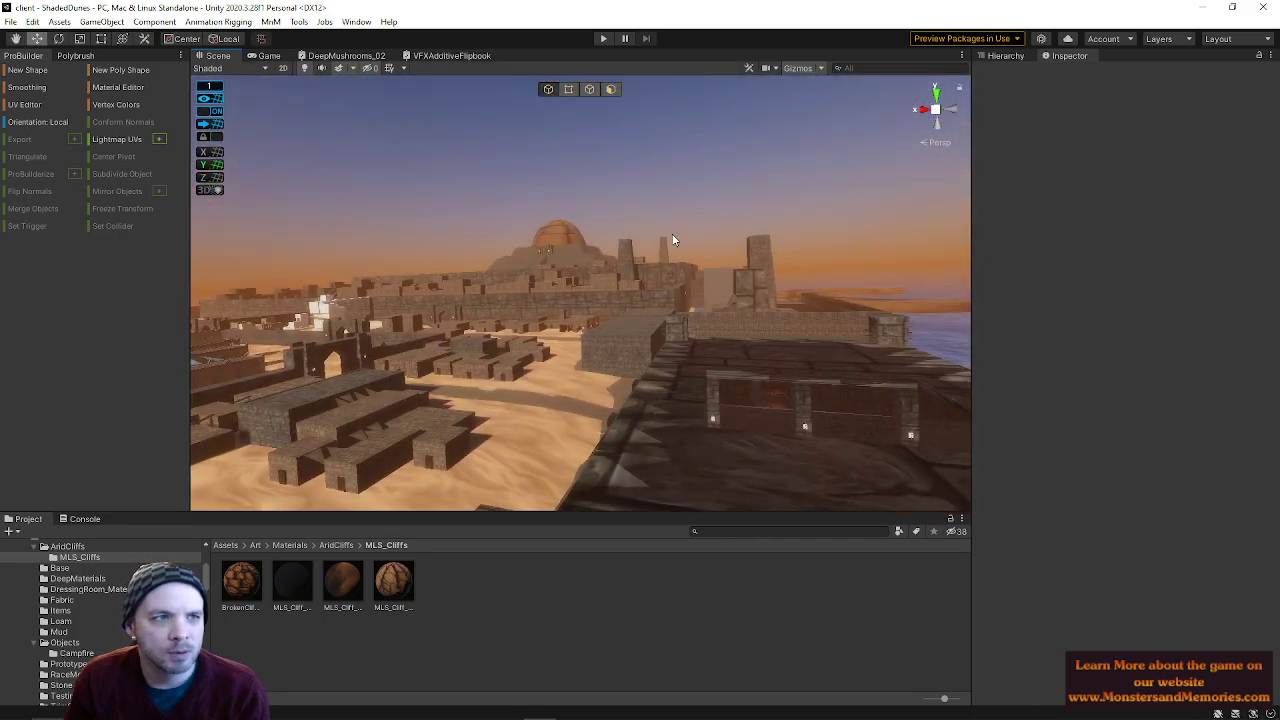
left_click(10, 21)
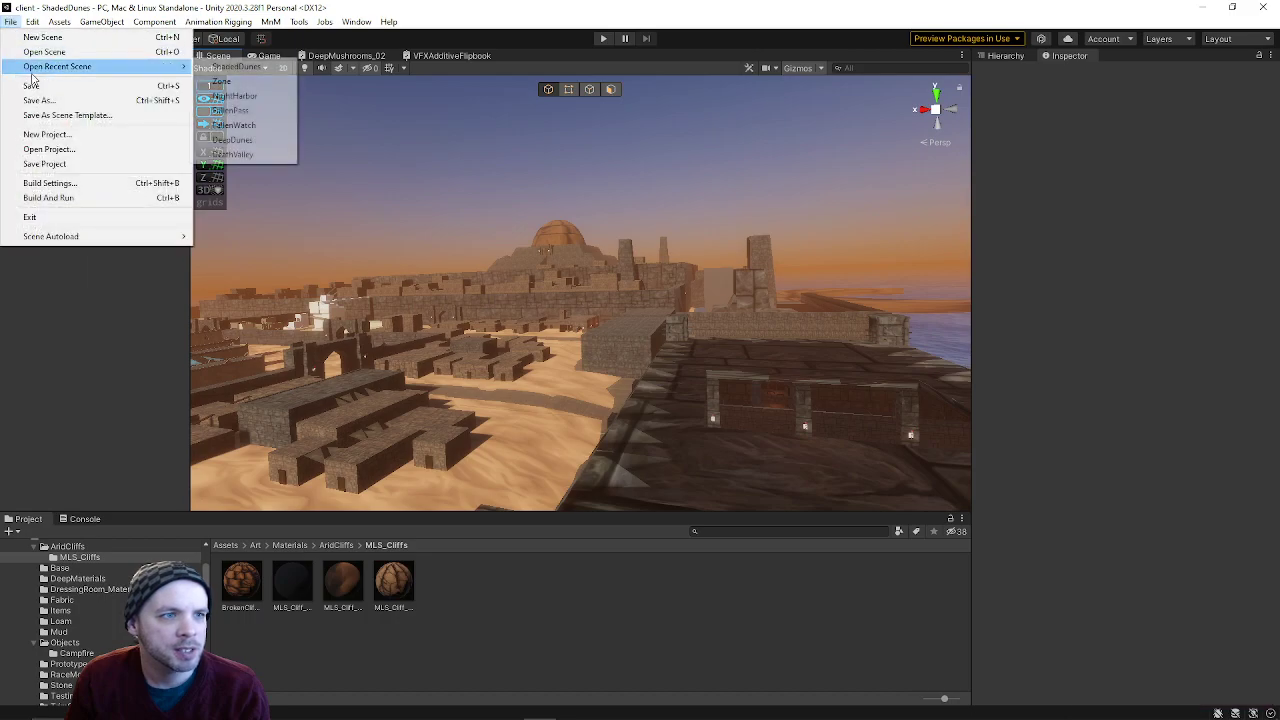
right_click_drag(450, 270, 512, 220)
key("w")
- Reopen the recent scene NightHarbor
left_click(10, 21)
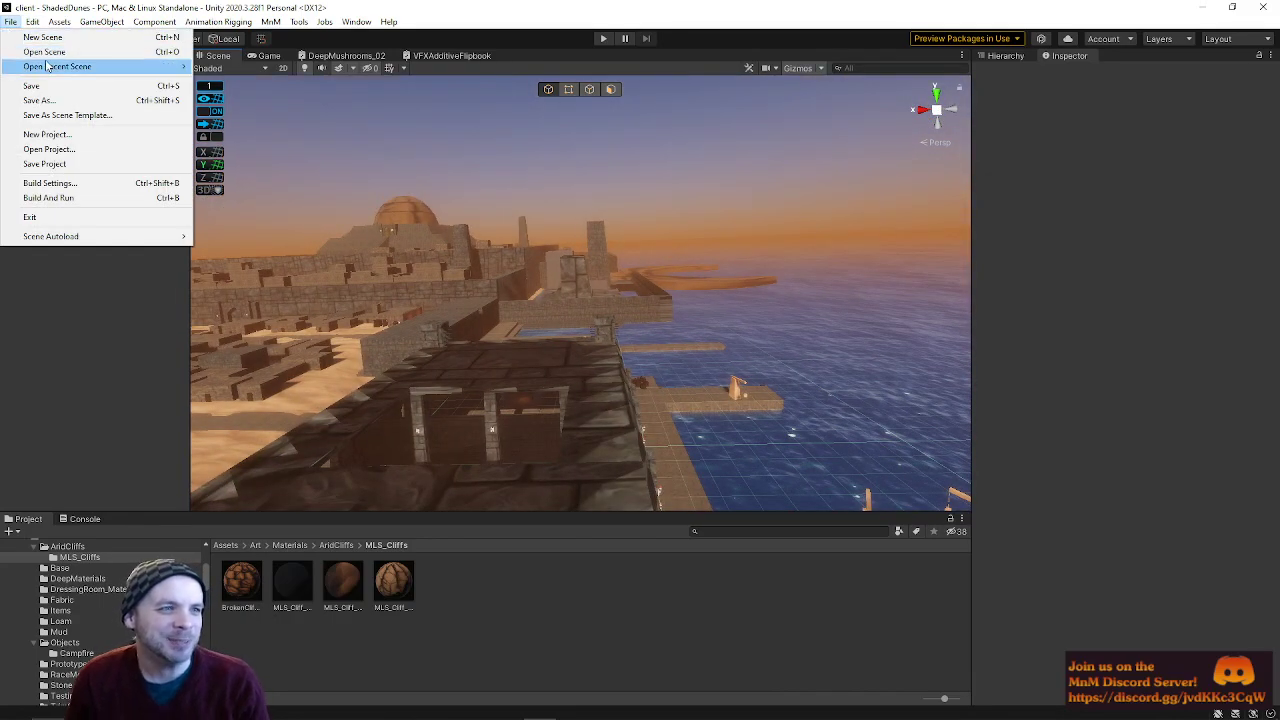
mouse_move(47, 66)
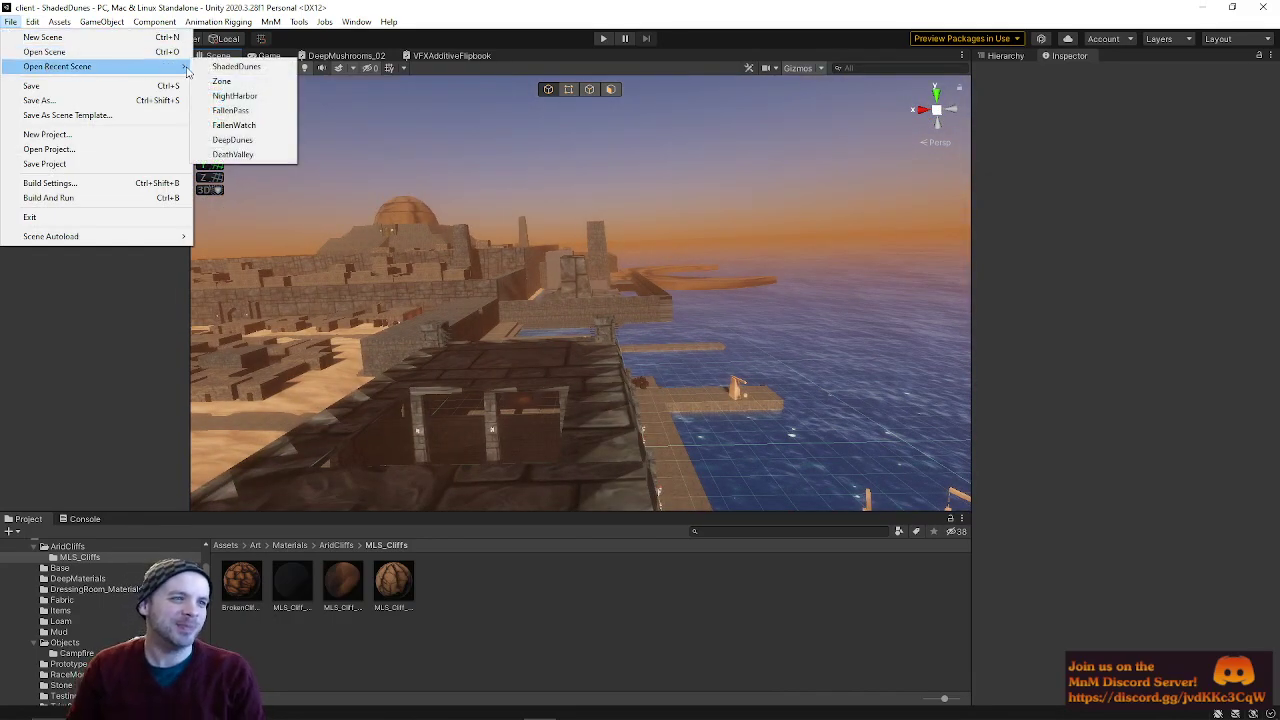
left_click(260, 103)
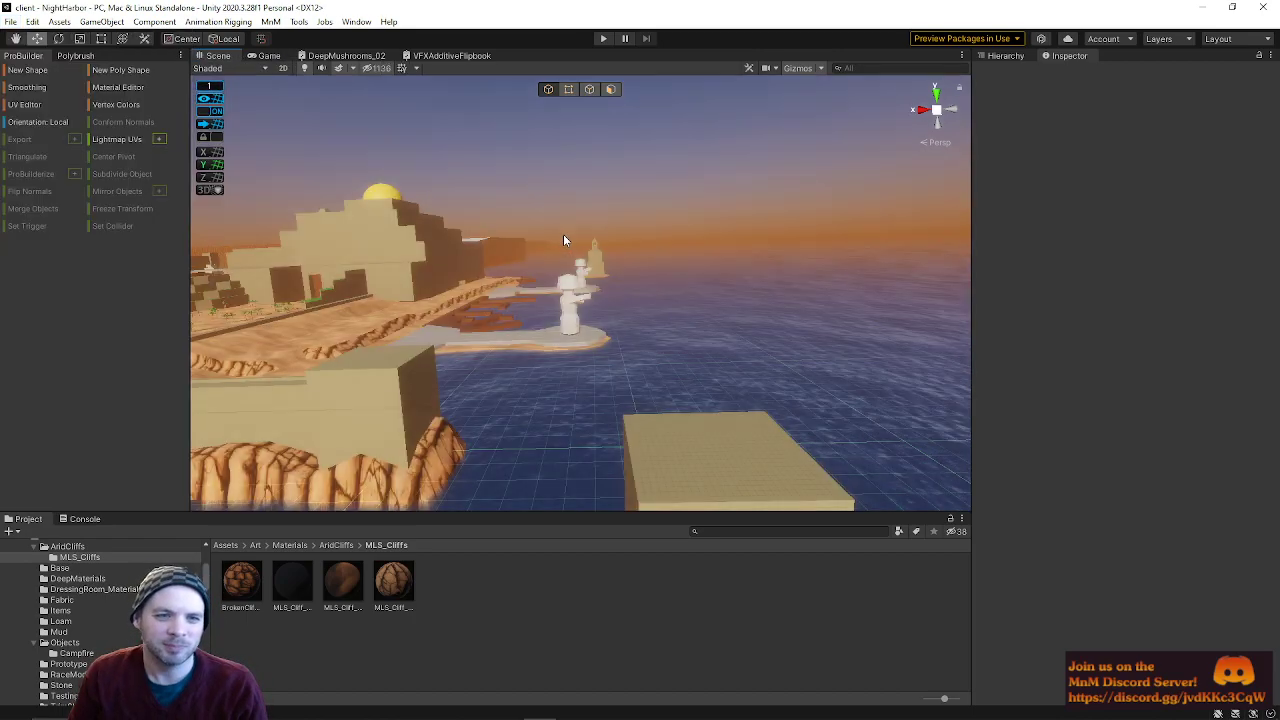
- Select the large cliff mesh behind the white blocks and lower it slightly
right_click_drag(563, 234, 406, 273)
left_click(410, 230)
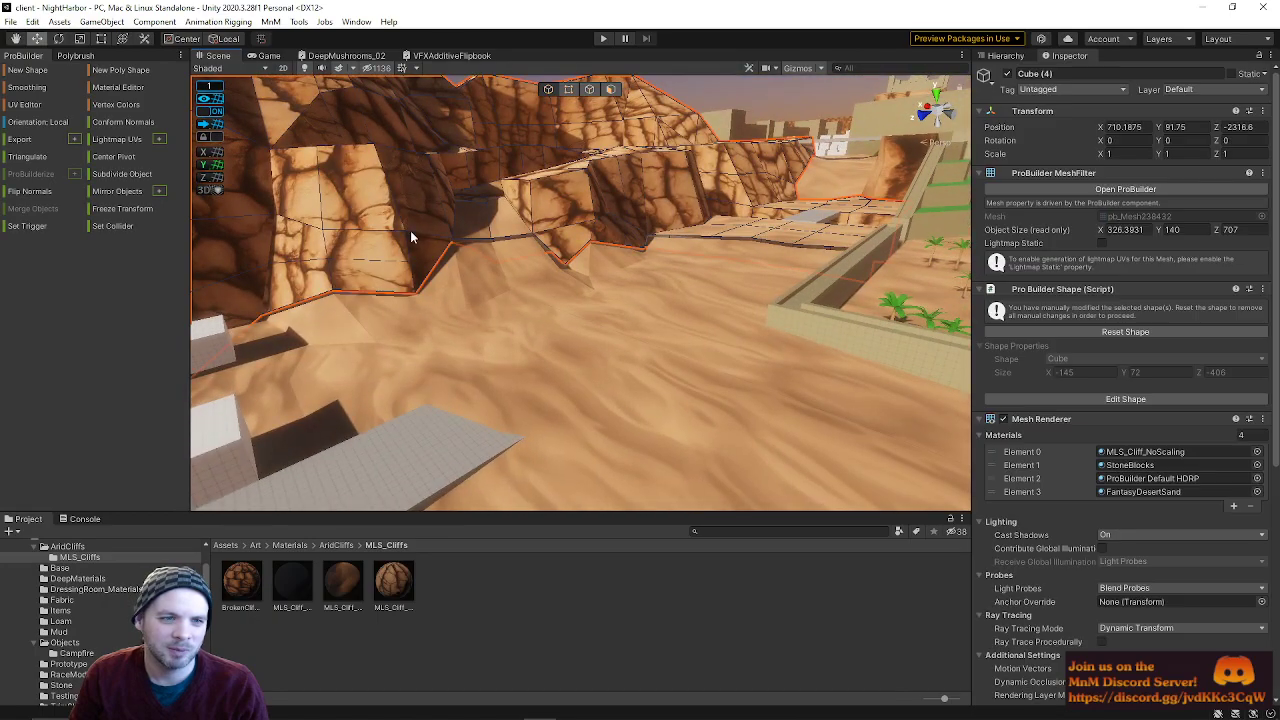
right_click_drag(470, 177, 410, 150)
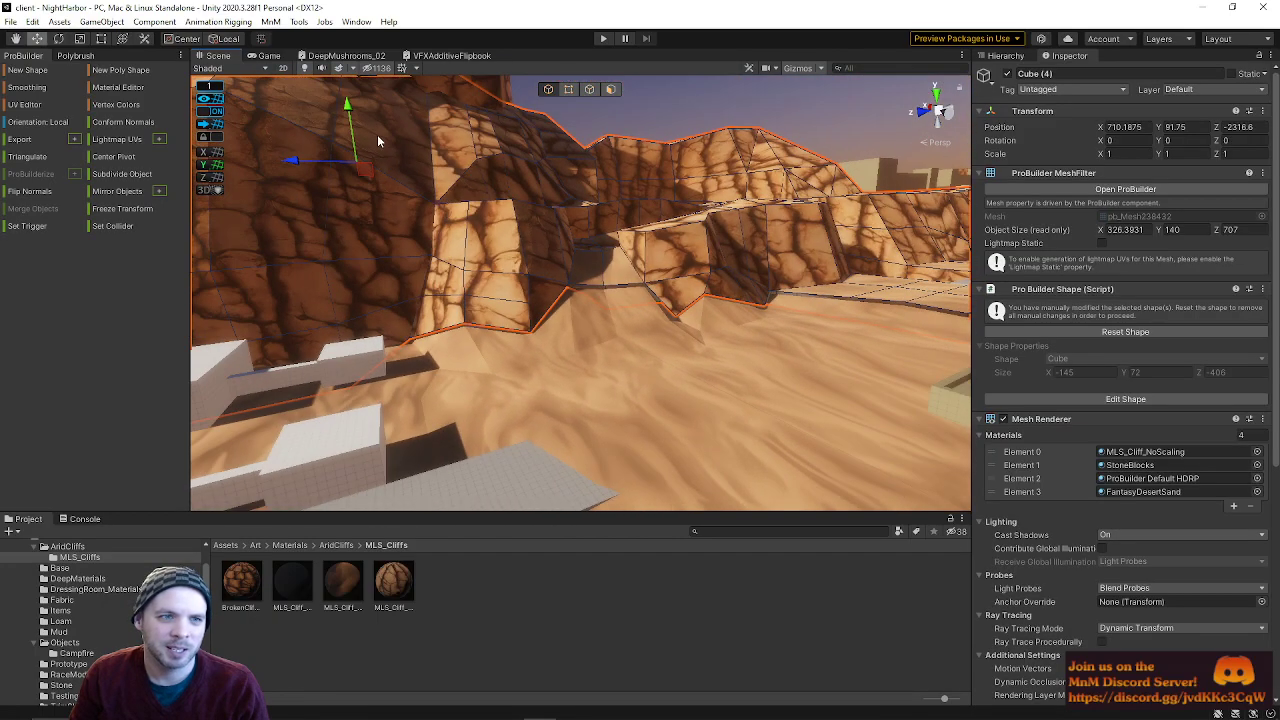
left_click_drag(347, 109, 349, 113)
right_click_drag(688, 224, 720, 261)
- Select the low perimeter wall around the palm garden and lower it slightly
left_click(431, 341)
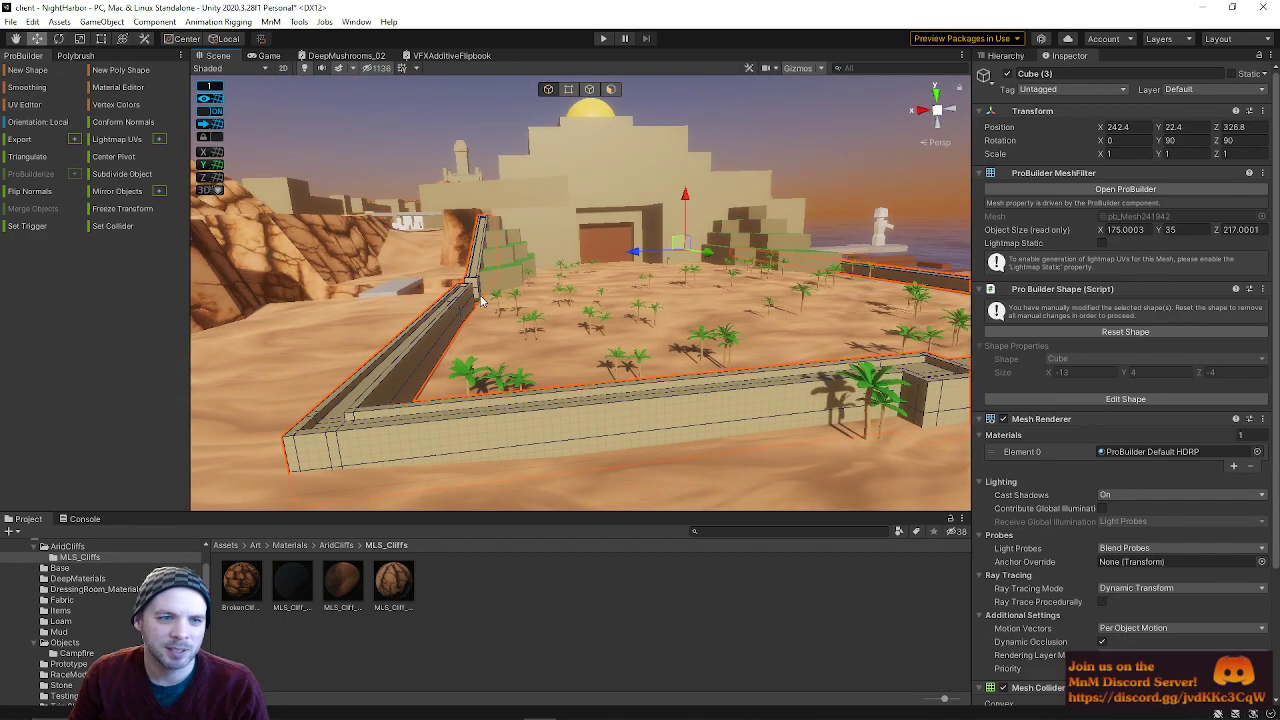
left_click_drag(682, 196, 686, 197)
left_click(860, 166)
- Select the gridded slab above the sand beside the cliff and lower it to Y 47.25 with a 0.25 grid snap
key("w")
right_click_drag(735, 232, 624, 267)
left_click(624, 267)
key("f")
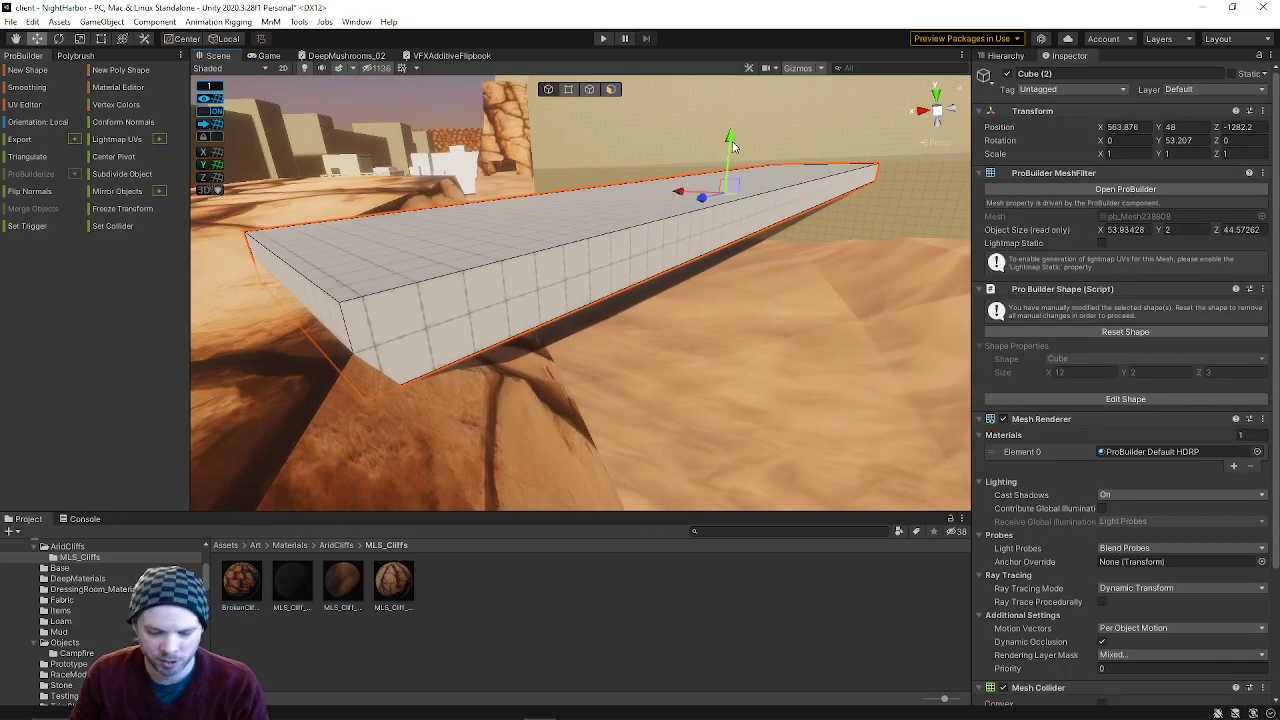
left_click_drag(730, 143, 731, 149)
- Select the whole SailBuildins group through the hierarchy and lower it slightly toward the sand
right_click_drag(586, 219, 430, 152)
key("w")
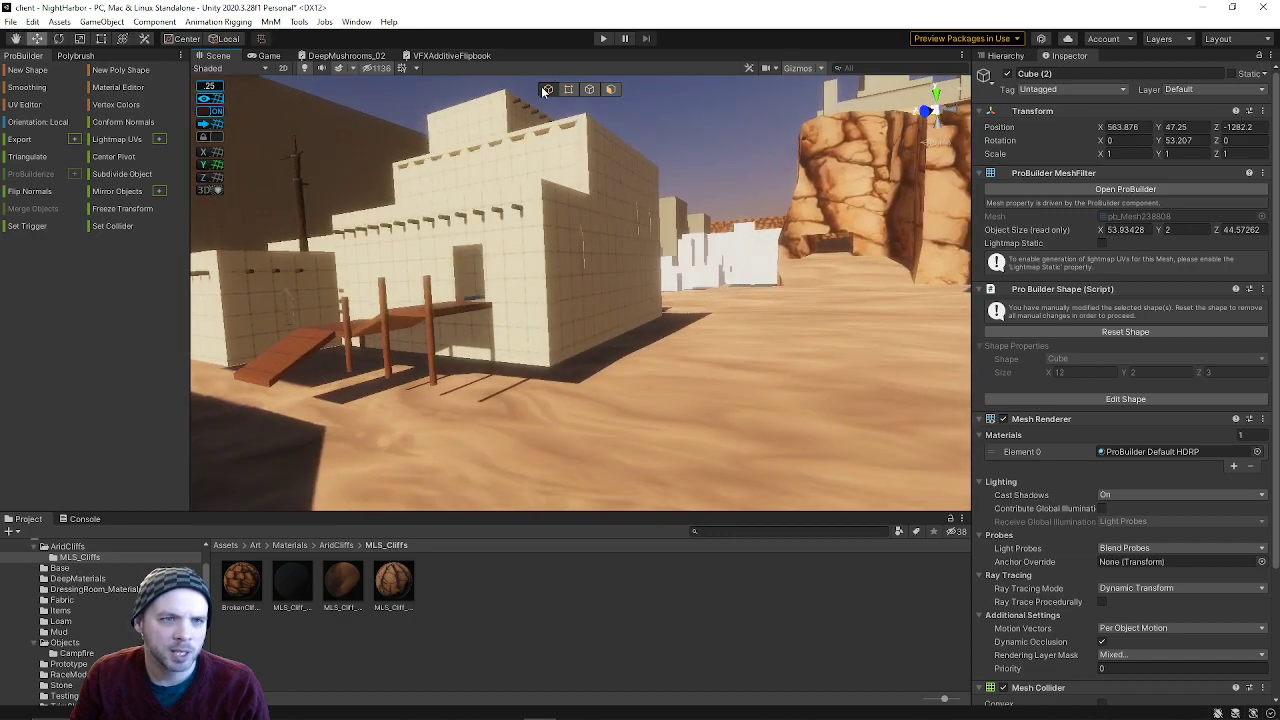
left_click(487, 320)
left_click(1016, 57)
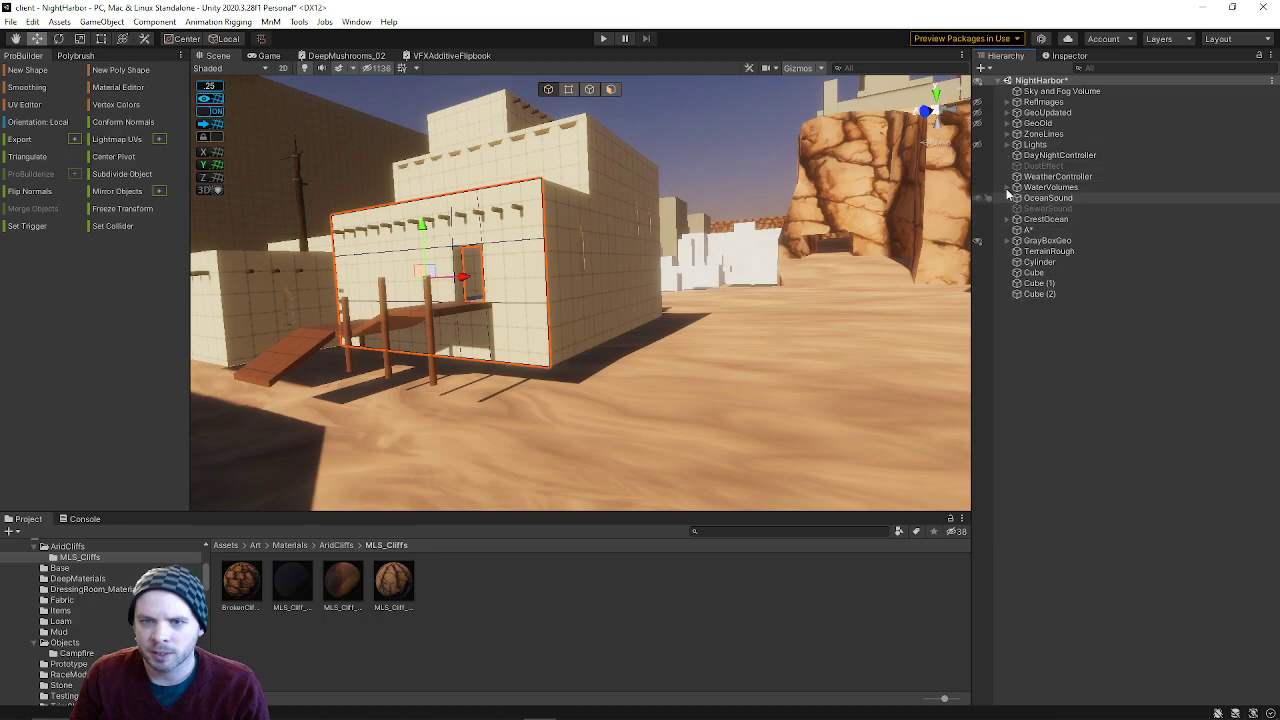
left_click(497, 240)
left_click(999, 359)
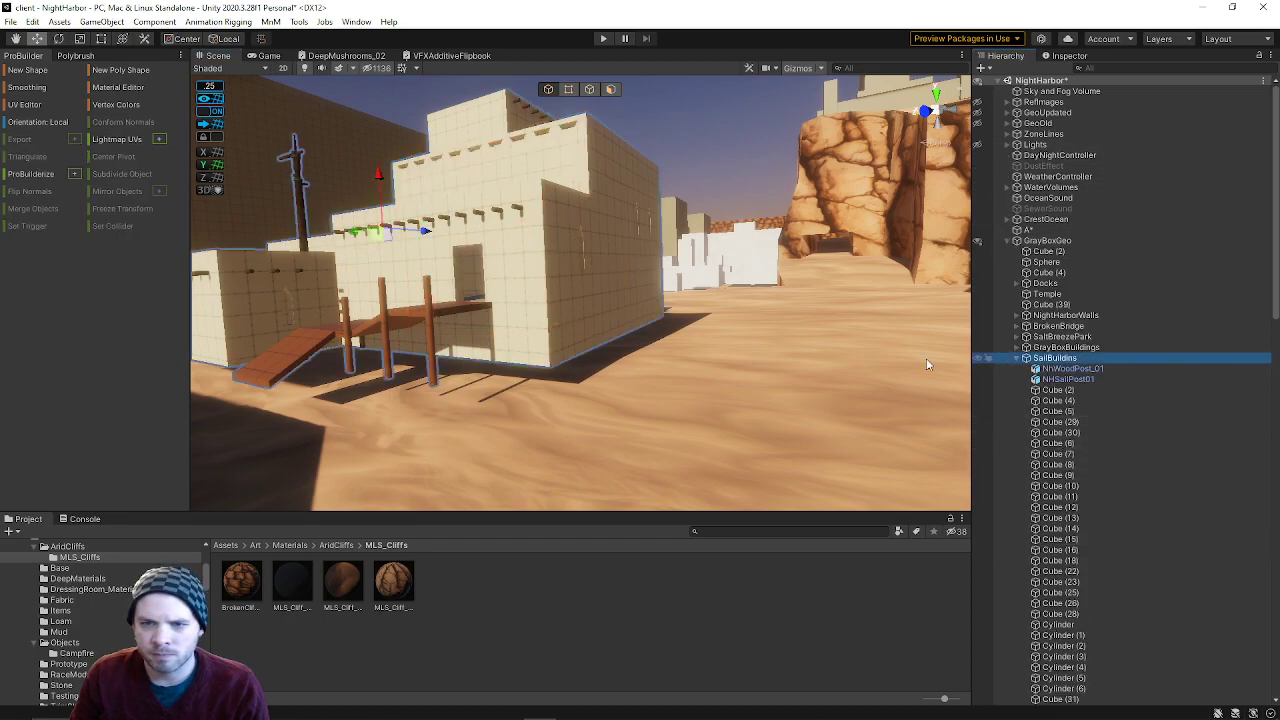
left_click_drag(378, 176, 384, 192)
- Check the neighboring gray-box objects out to the city walls and cliffs, and save the NightHarbor scene
right_click_drag(384, 192, 1004, 236)
key("w")
key("w")
left_click(641, 324)
left_click(554, 260)
right_click_drag(554, 260, 690, 290)
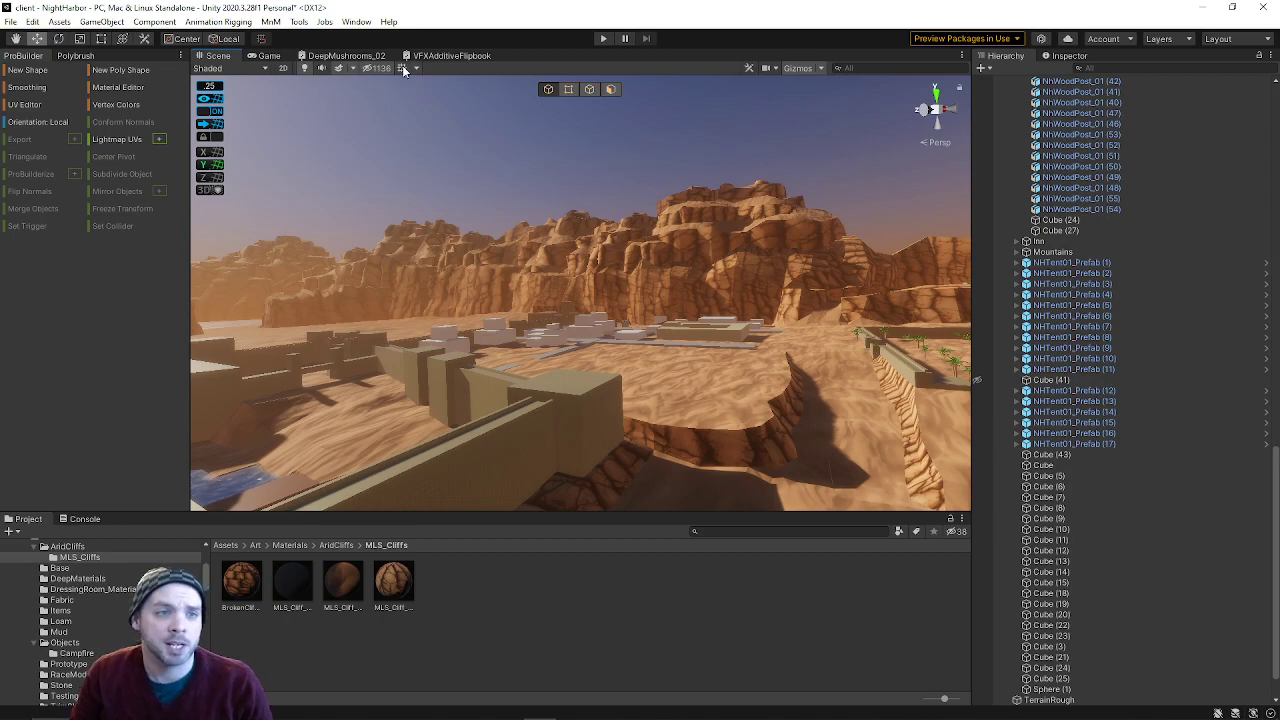
left_click(10, 21)
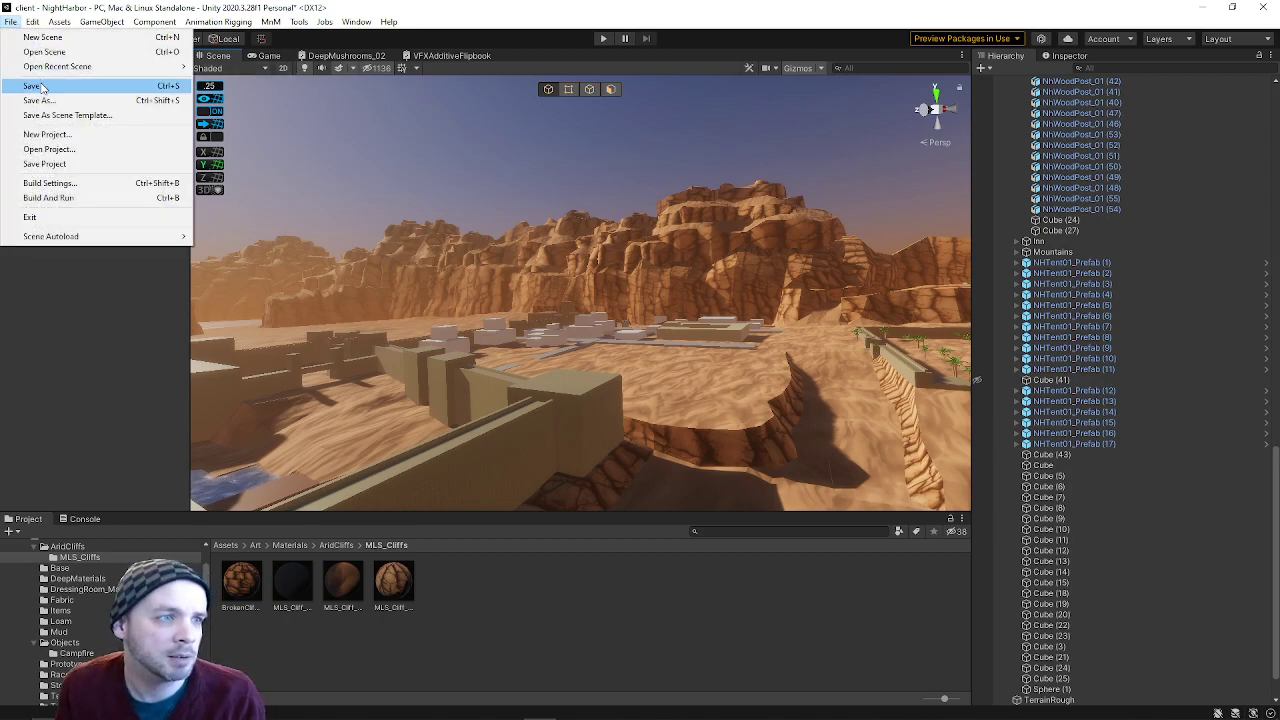
left_click(31, 86)
- Examine the city entrance from the gray road, including the tan gate walls, white blocks and the view toward the domed temple
right_click_drag(634, 286, 1104, 313)
key("w")
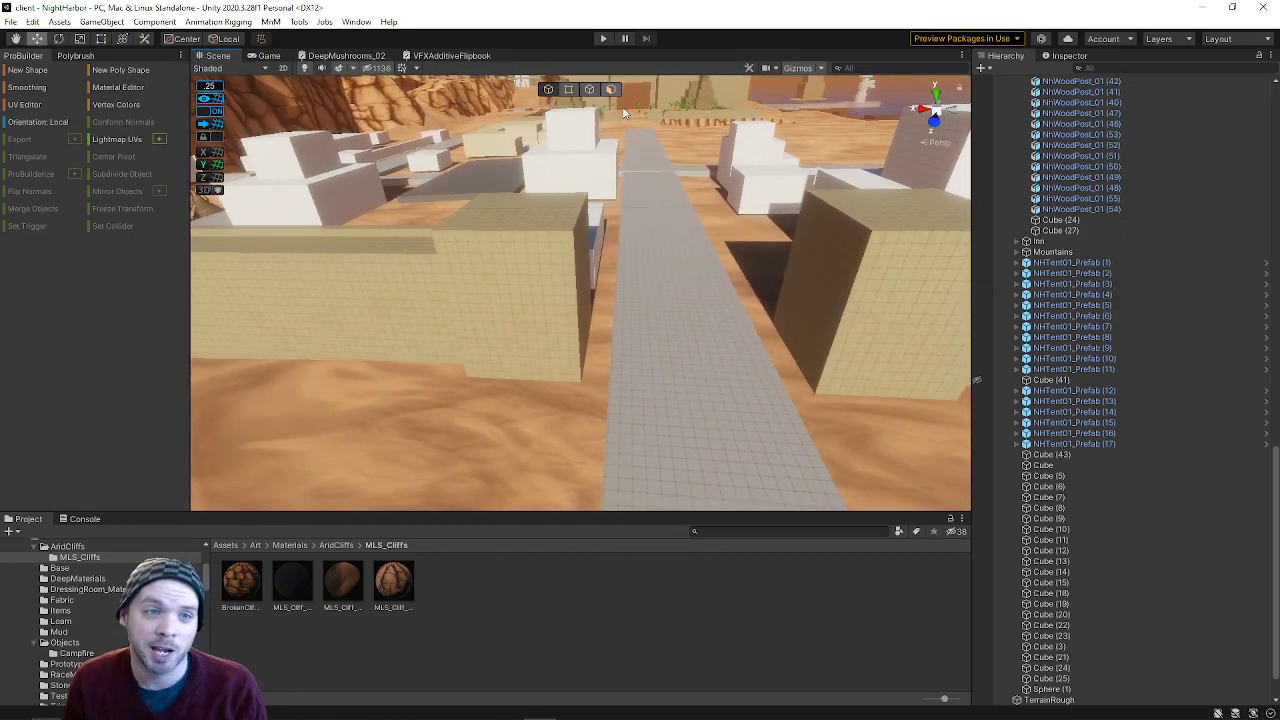
left_click(582, 254)
right_click_drag(582, 254, 877, 160)
right_click_drag(262, 101, 620, 156)
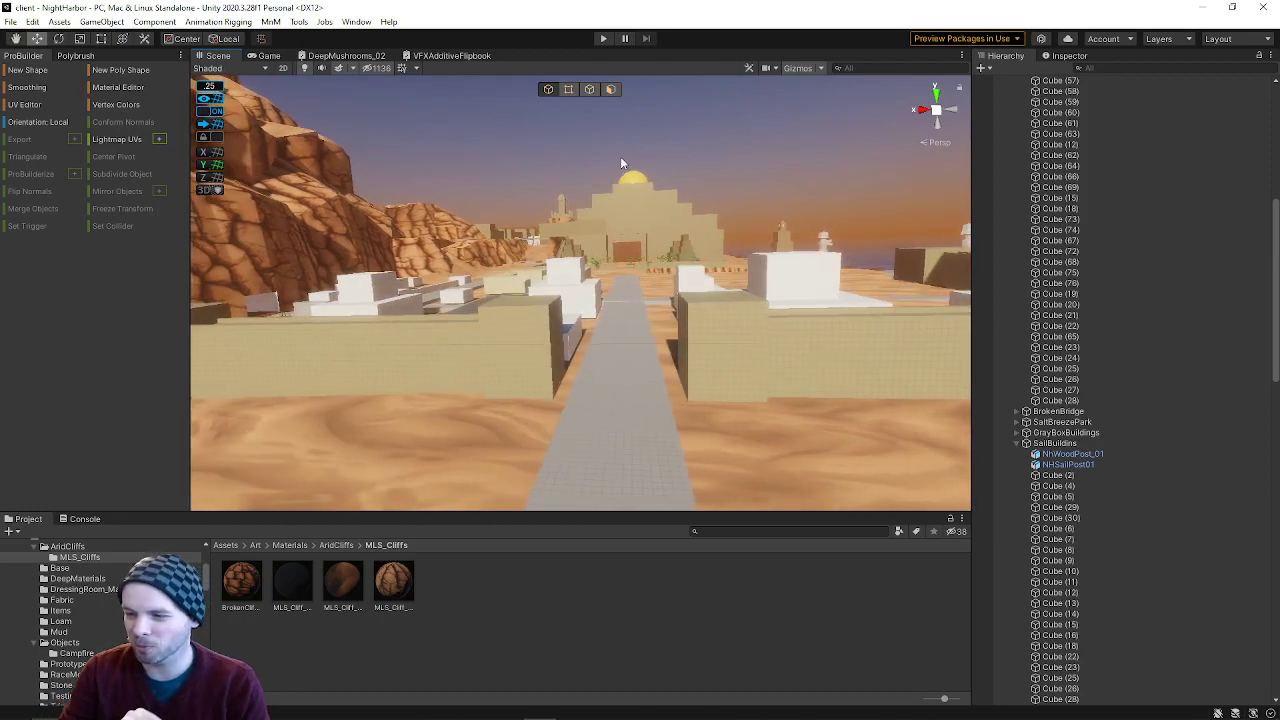
mouse_move(583, 184)
right_mouse_down()
mouse_move(545, 176)
mouse_move(589, 181)
mouse_move(551, 181)
mouse_move(563, 197)
right_mouse_up()
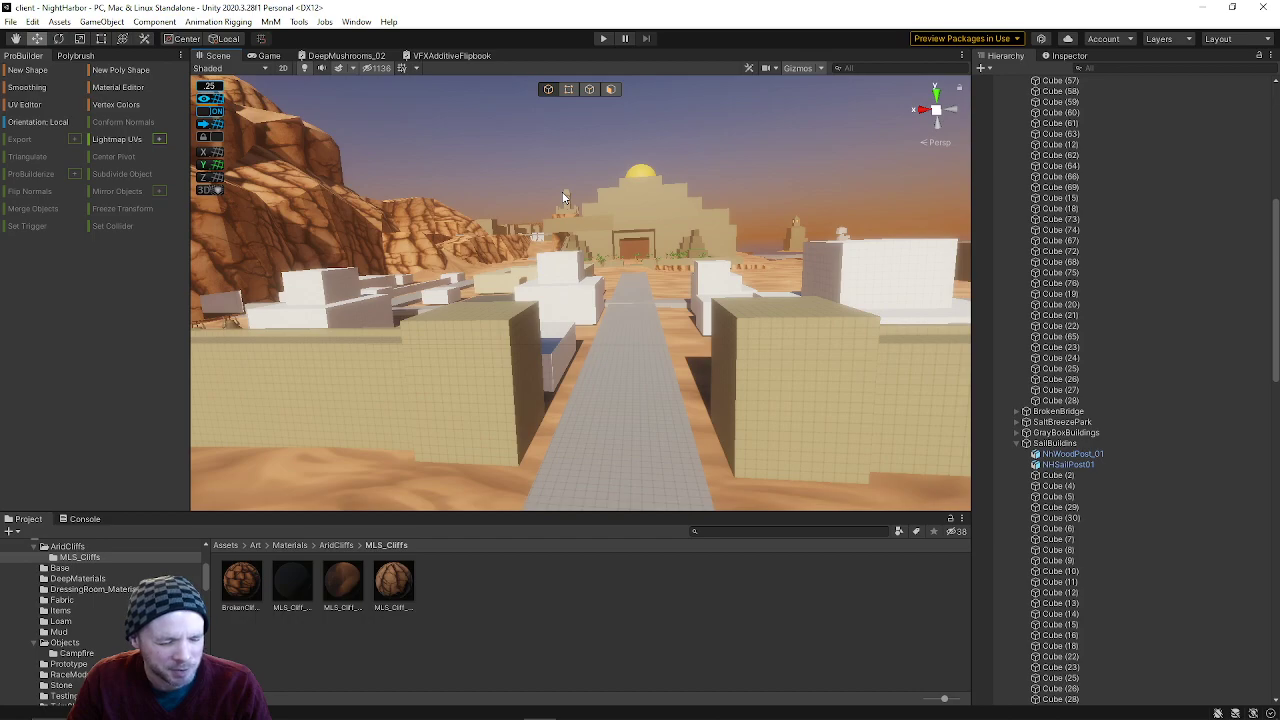
right_click_drag(563, 197, 558, 182)
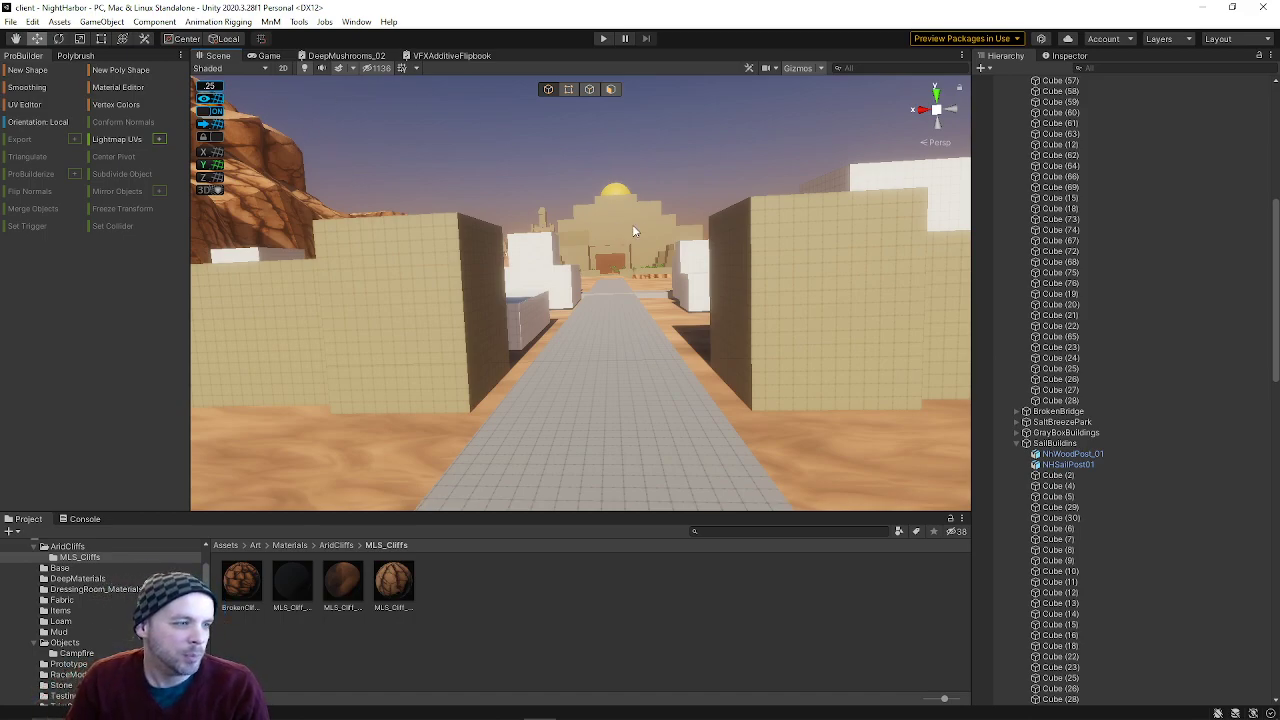
key("s")
right_click_drag(612, 200, 612, 268)
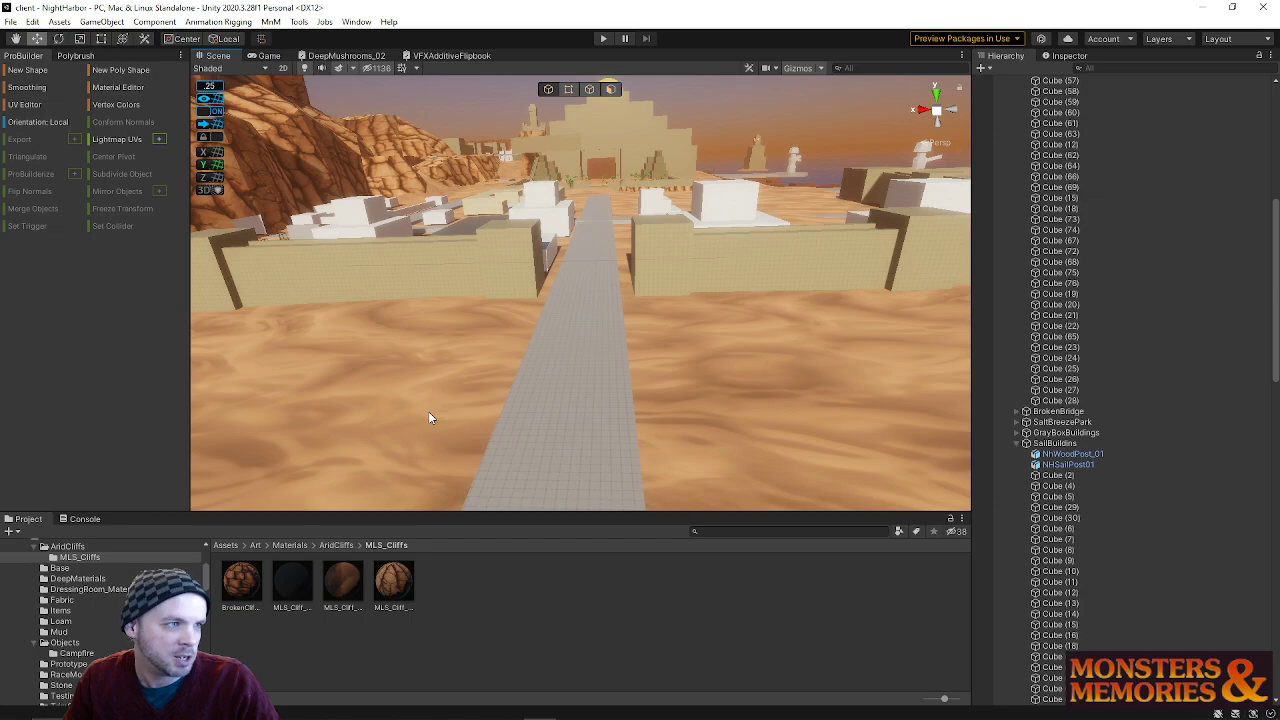
- Examine the city's outer walls from the open sand, covering the gray road, the domed temple and the round domed tower
right_click_drag(668, 390, 846, 318)
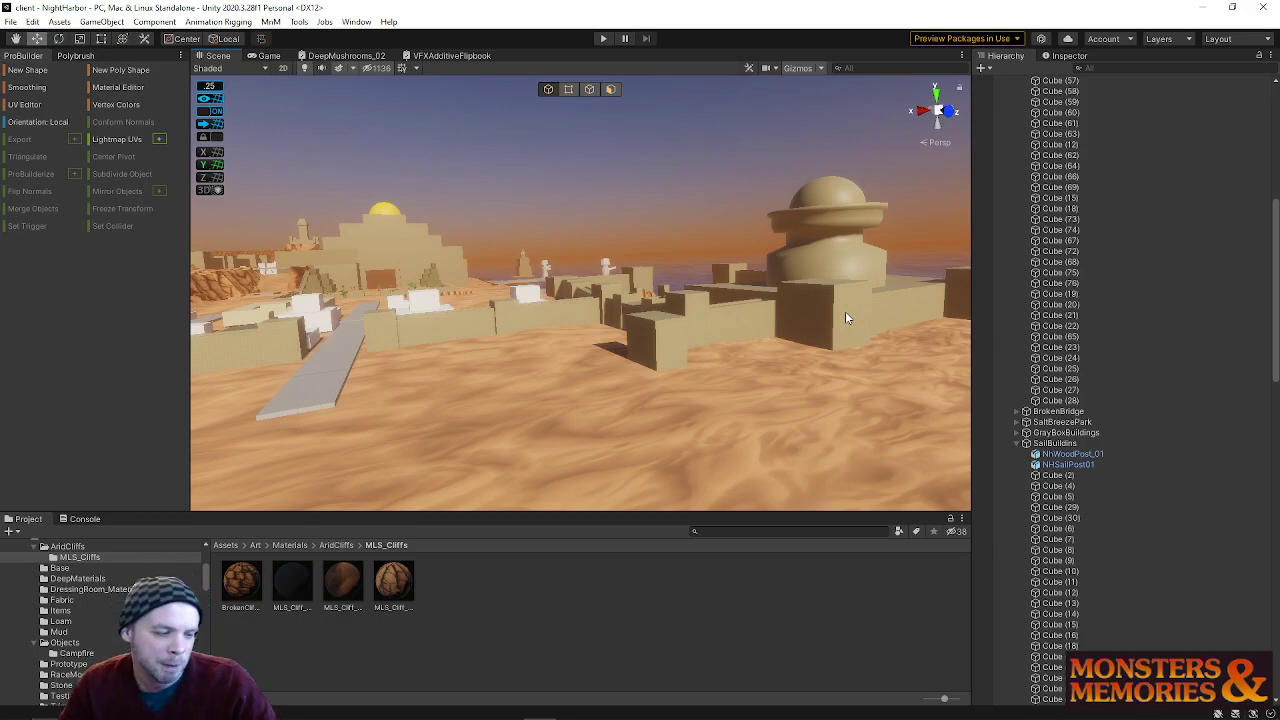
right_click_drag(803, 350, 654, 340)
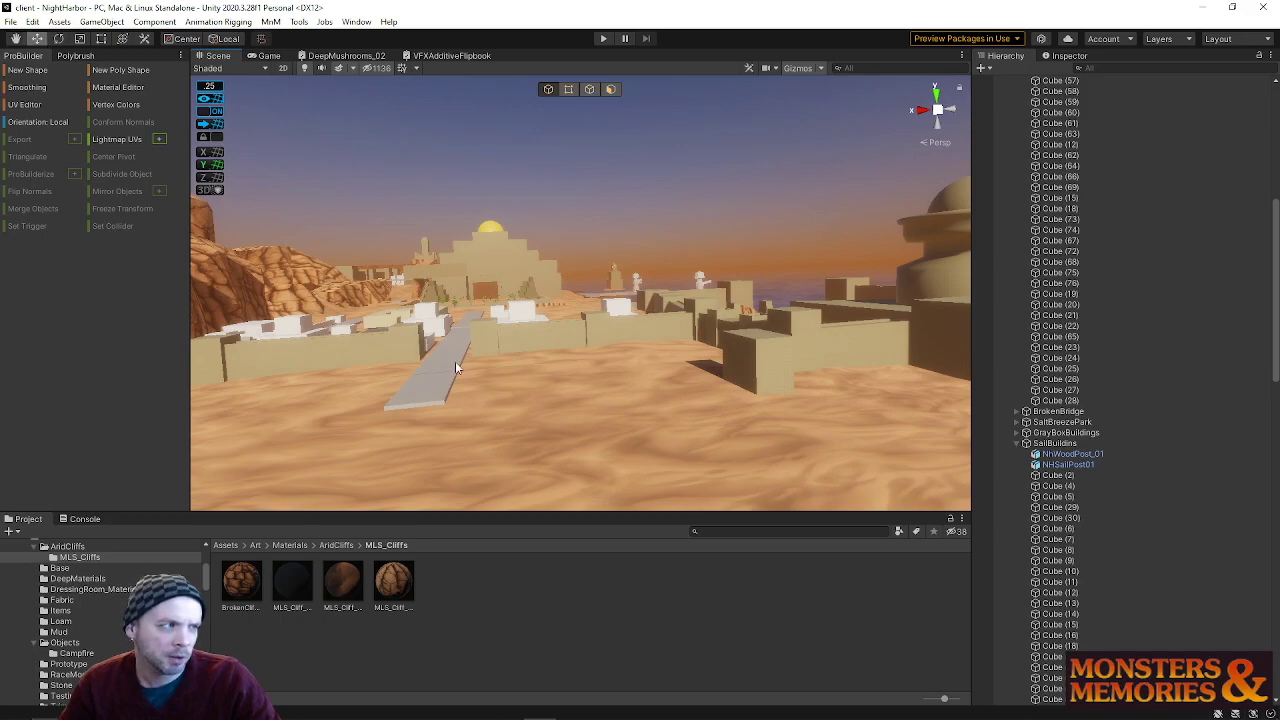
right_click_drag(554, 333, 515, 346)
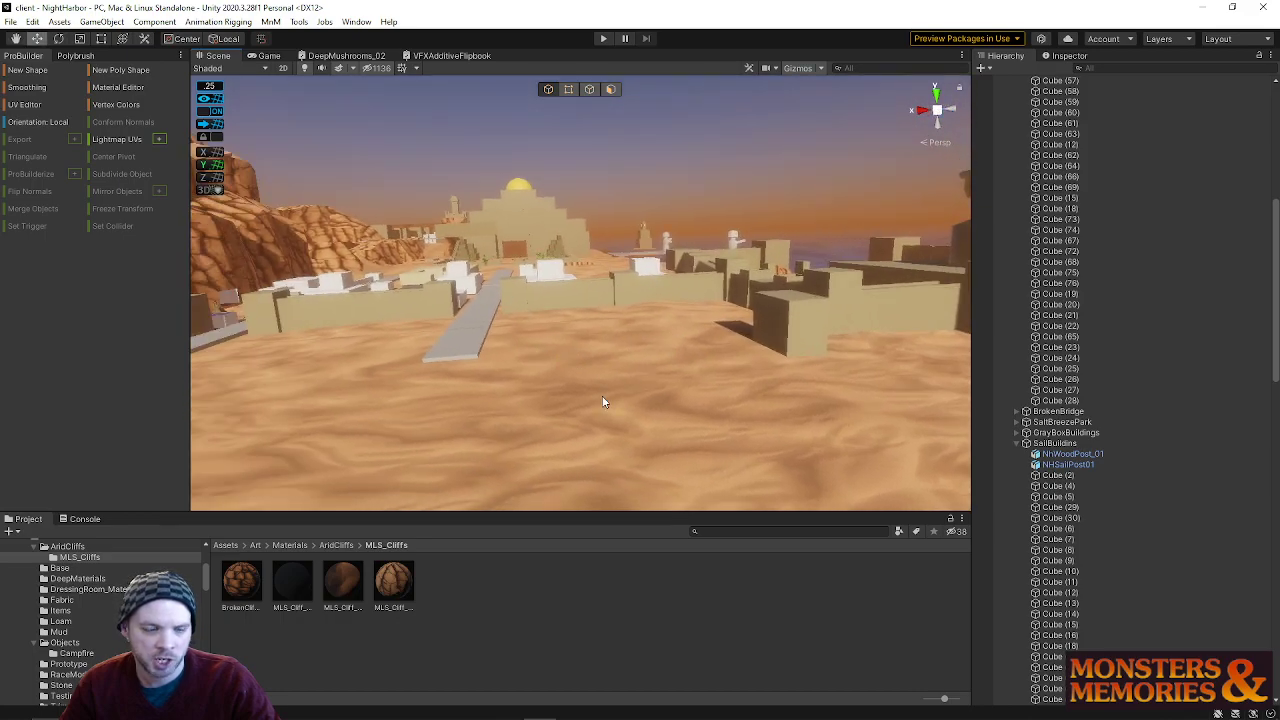
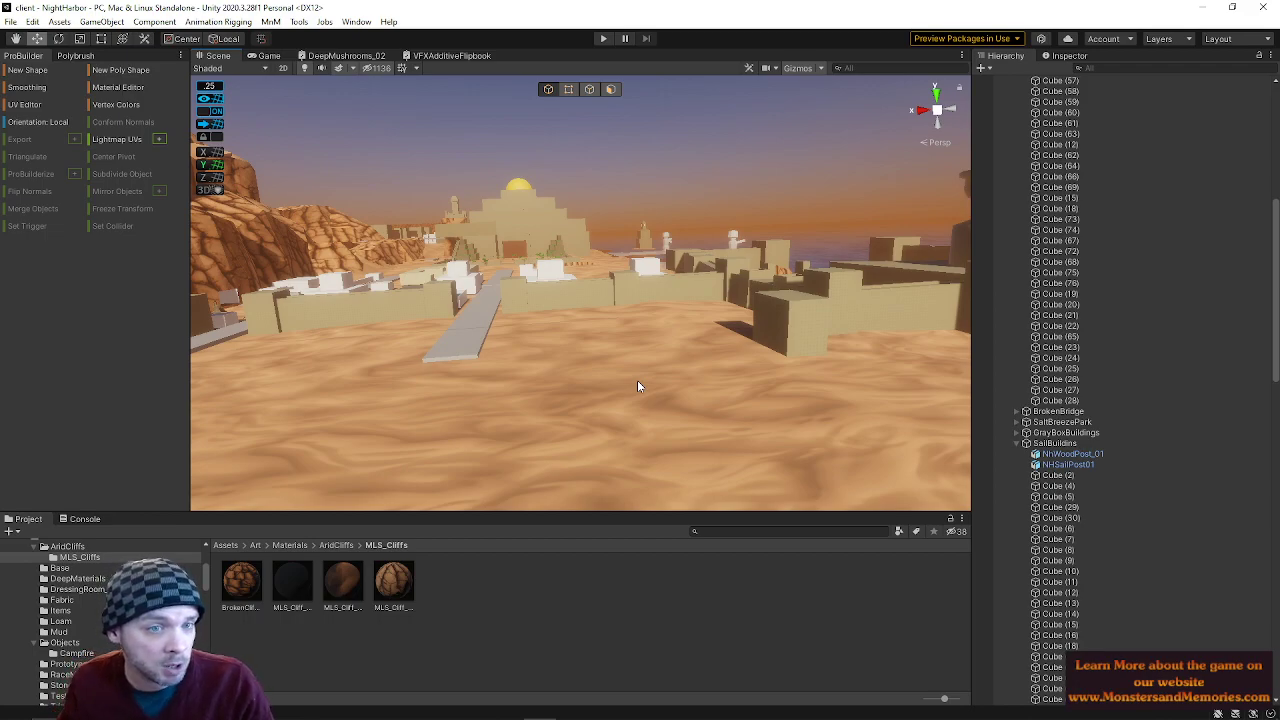
right_click_drag(670, 339, 700, 197)
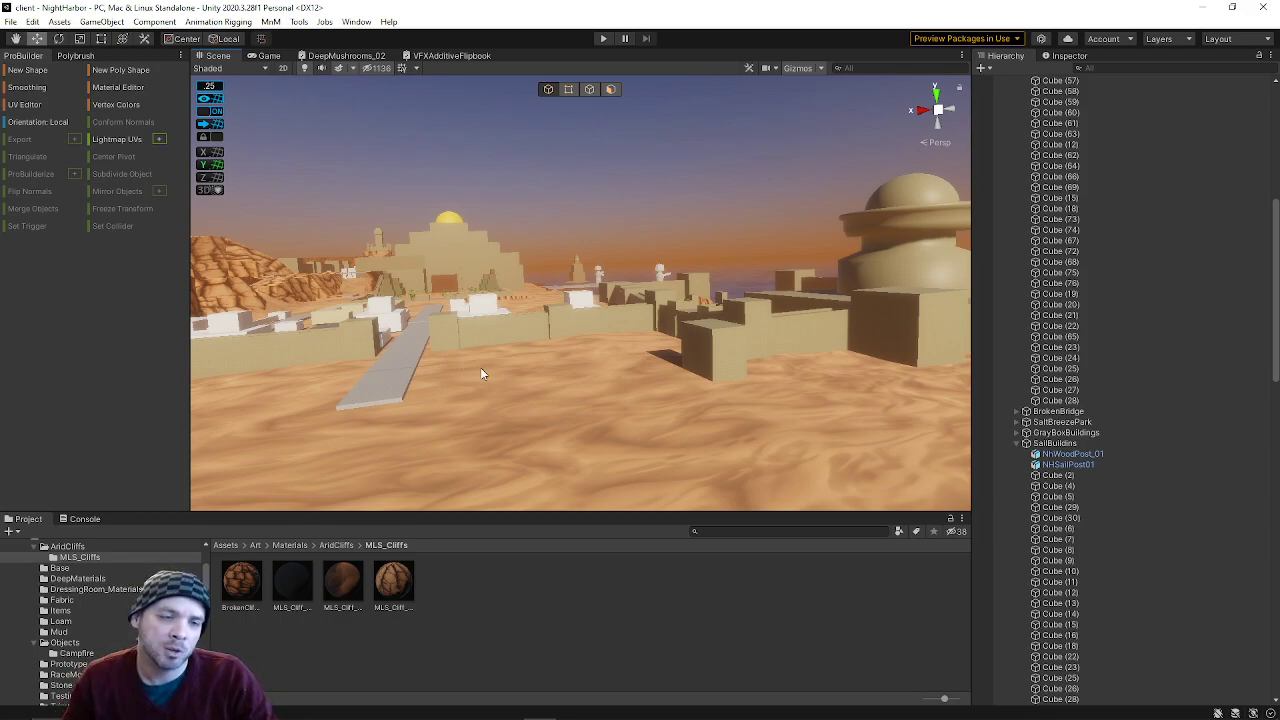
right_click_drag(556, 376, 614, 380)
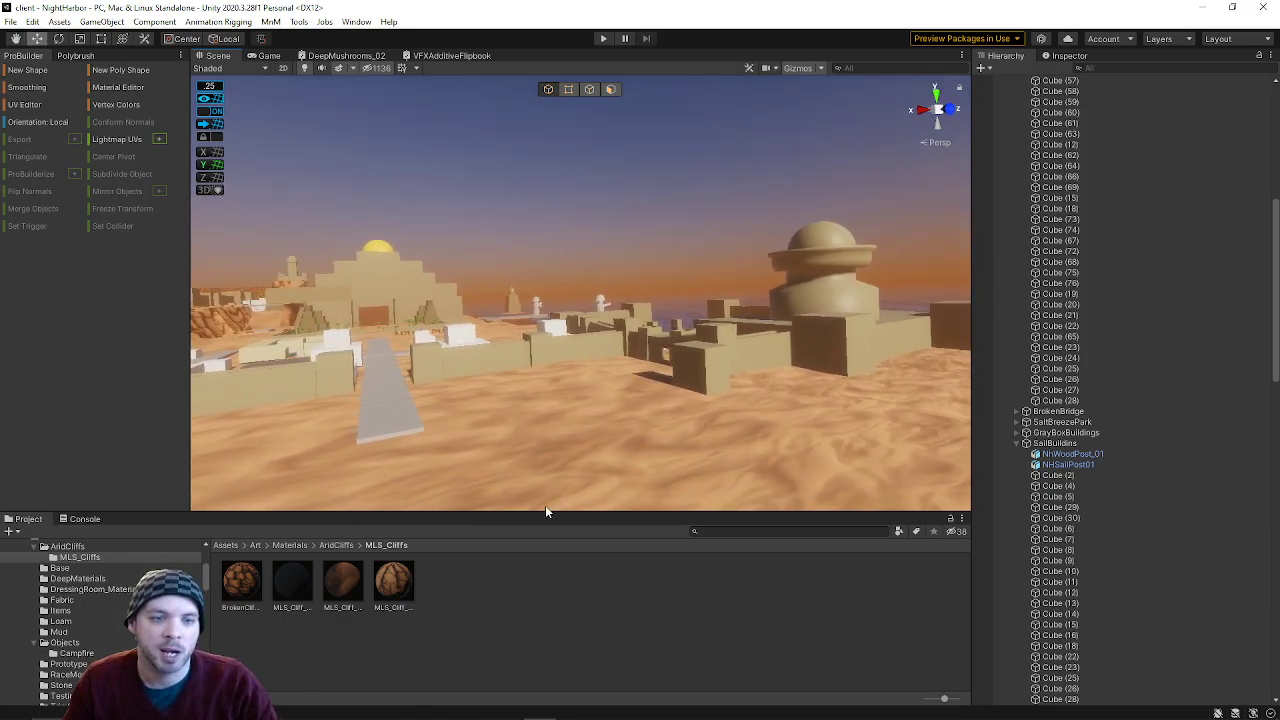
- Enlarge the scene viewport by shrinking the project, hierarchy and ProBuilder areas around it
left_click_drag(538, 513, 537, 528)
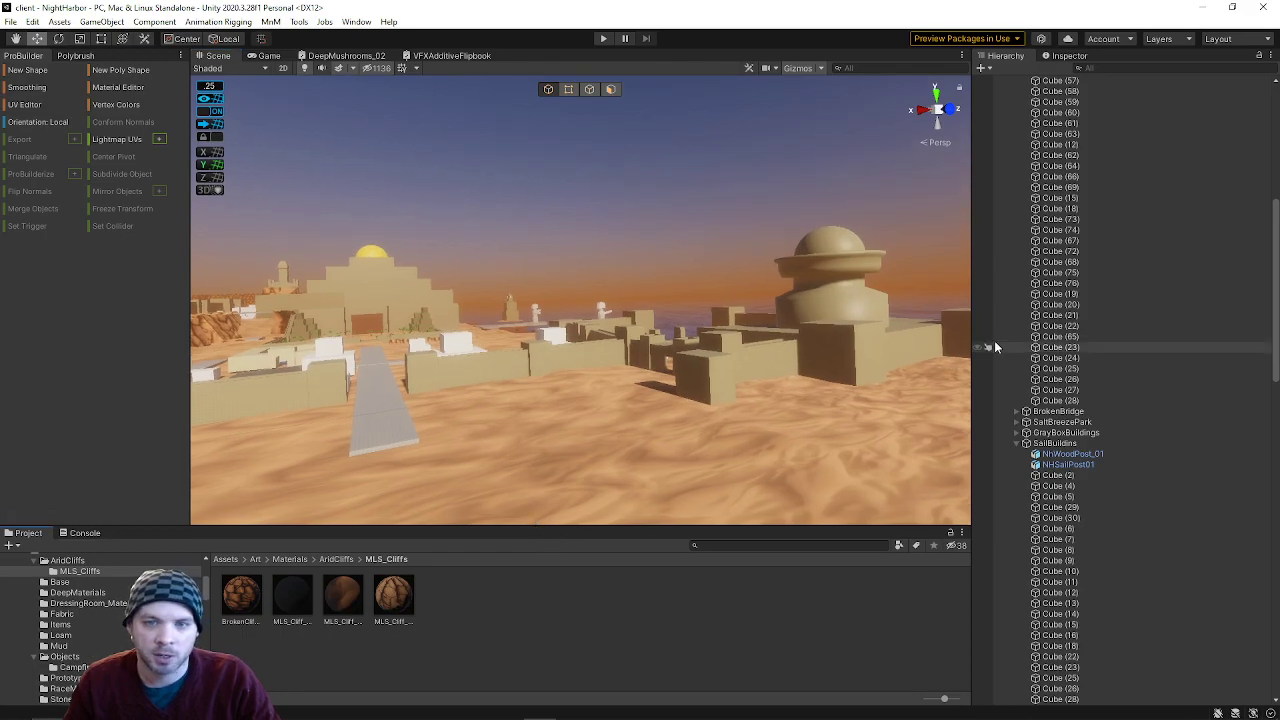
left_click_drag(974, 316, 1090, 318)
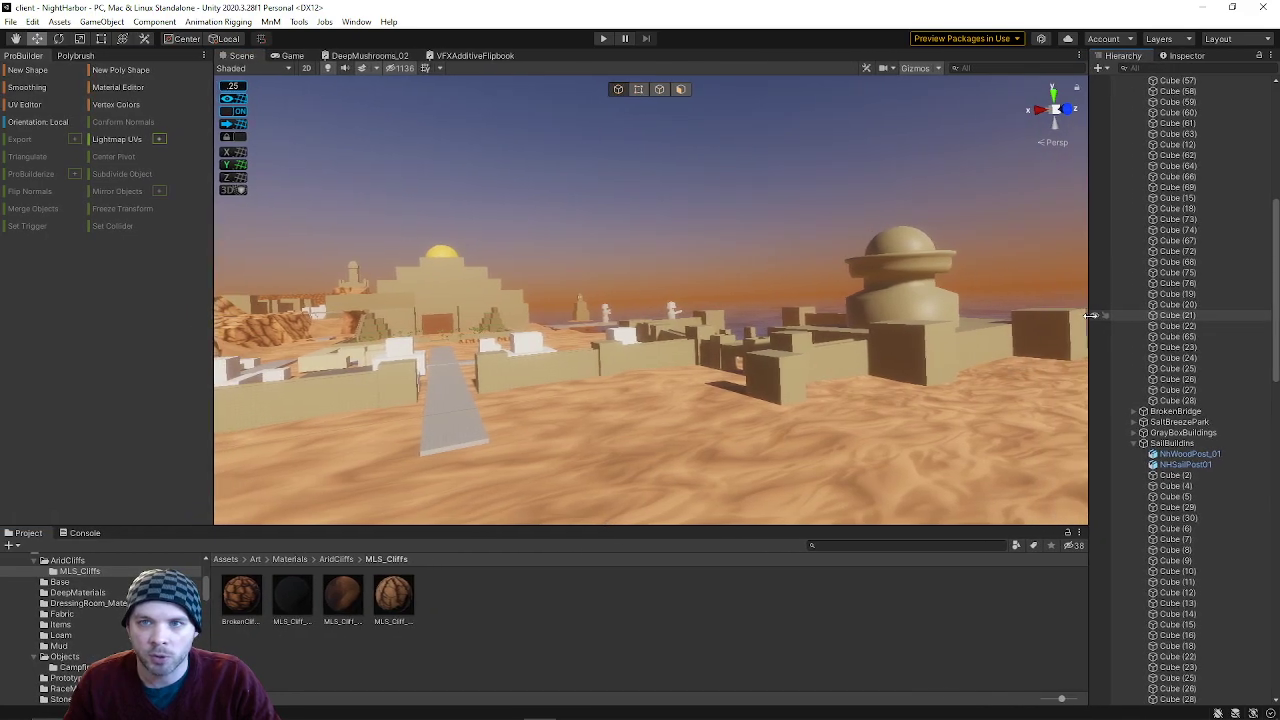
left_click_drag(213, 314, 186, 314)
- Review the city skyline from the sand in the enlarged viewport, from the round tower and sea back to the cliffs
right_click_drag(215, 325, 676, 265)
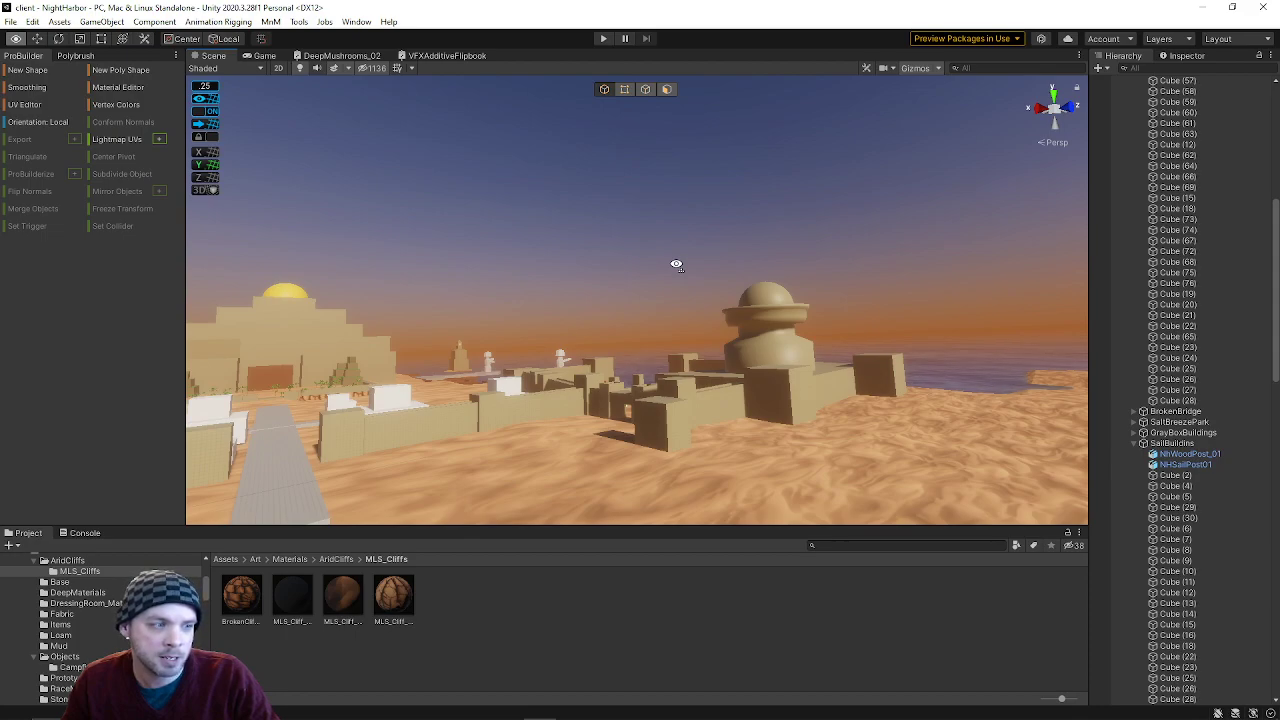
right_click_drag(676, 265, 677, 269)
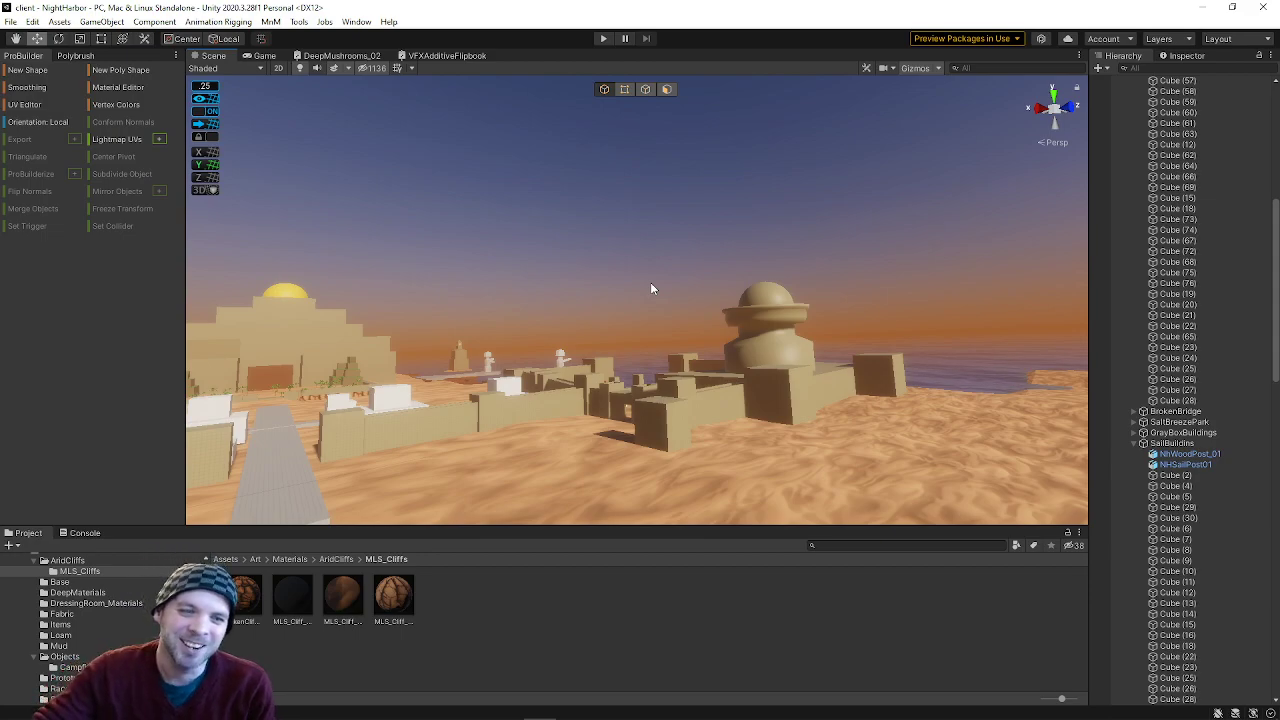
right_click_drag(651, 283, 587, 286)
key("s")
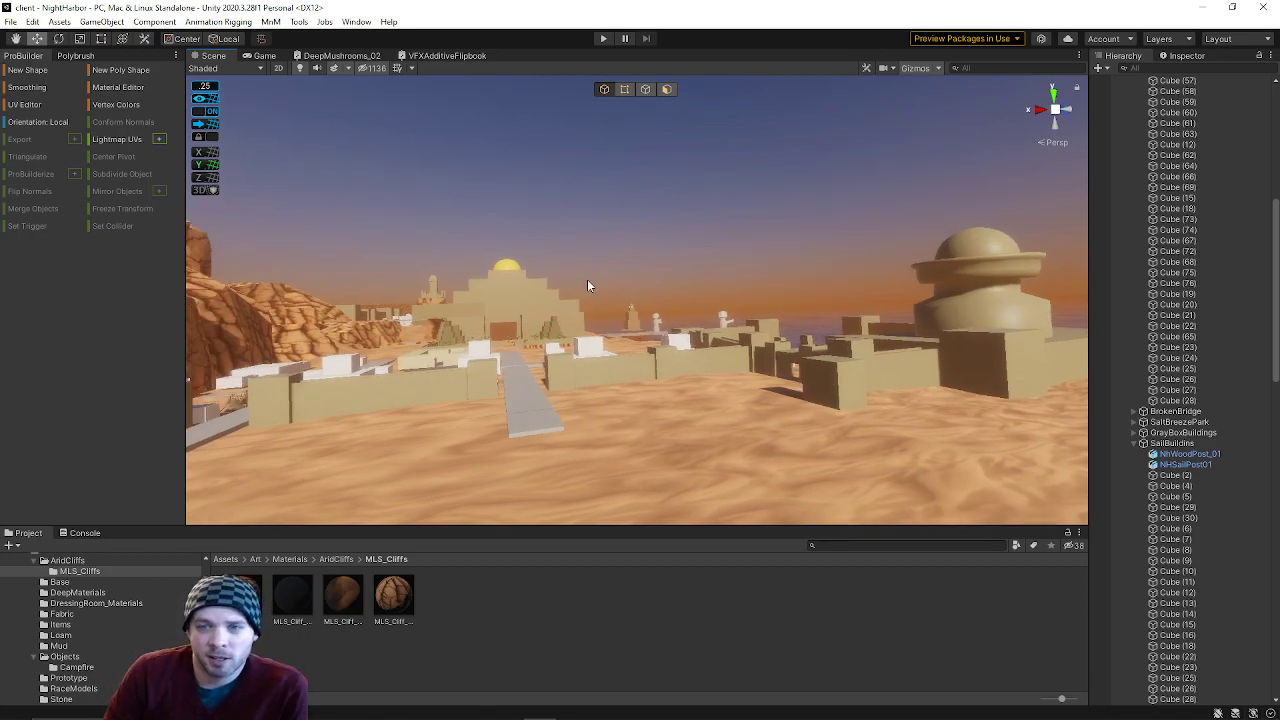